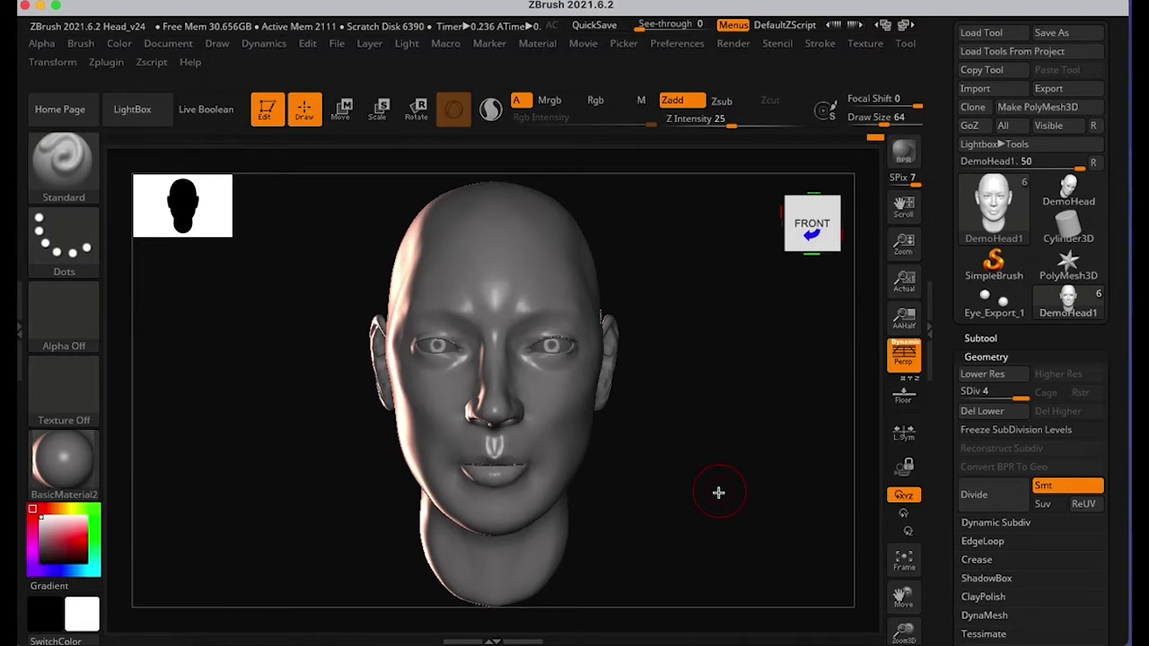
Step: Examine the head sculpt from the front, three-quarter and side views, including a close view of the face
left_click_drag(718, 491, 688, 498)
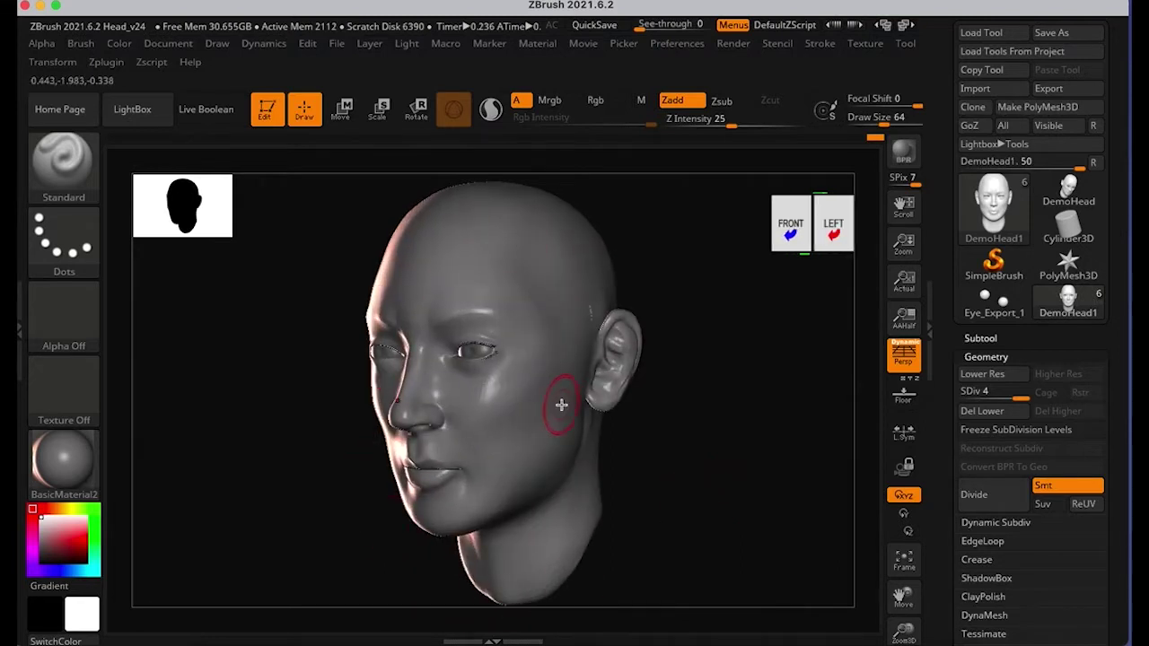
mouse_move(677, 456)
left_mouse_down()
mouse_move(751, 441)
mouse_move(820, 472)
mouse_move(790, 500)
mouse_move(692, 497)
mouse_move(742, 506)
mouse_move(727, 513)
left_mouse_up()
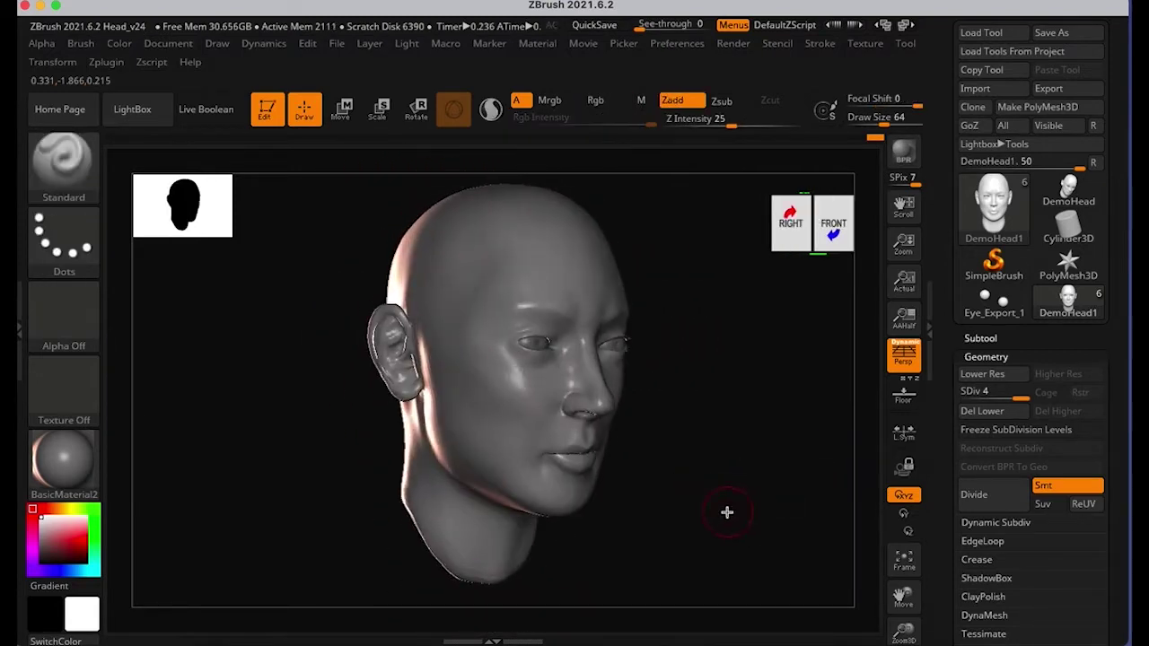
left_click_drag(657, 531, 696, 518)
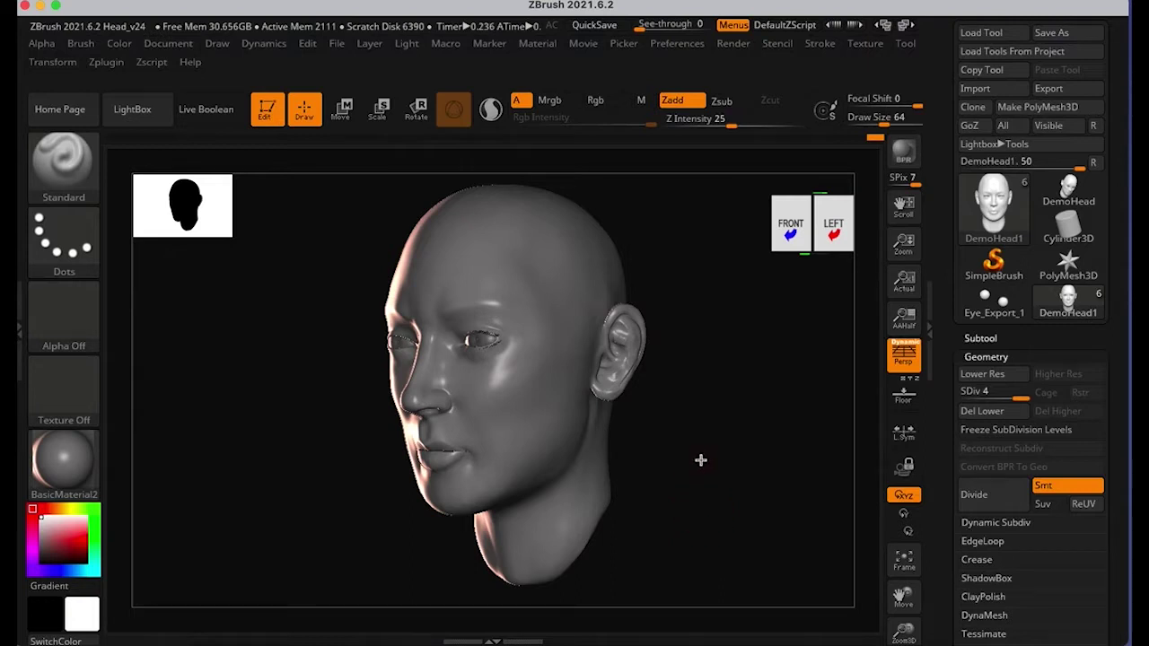
left_click_drag(700, 460, 722, 461, "shift")
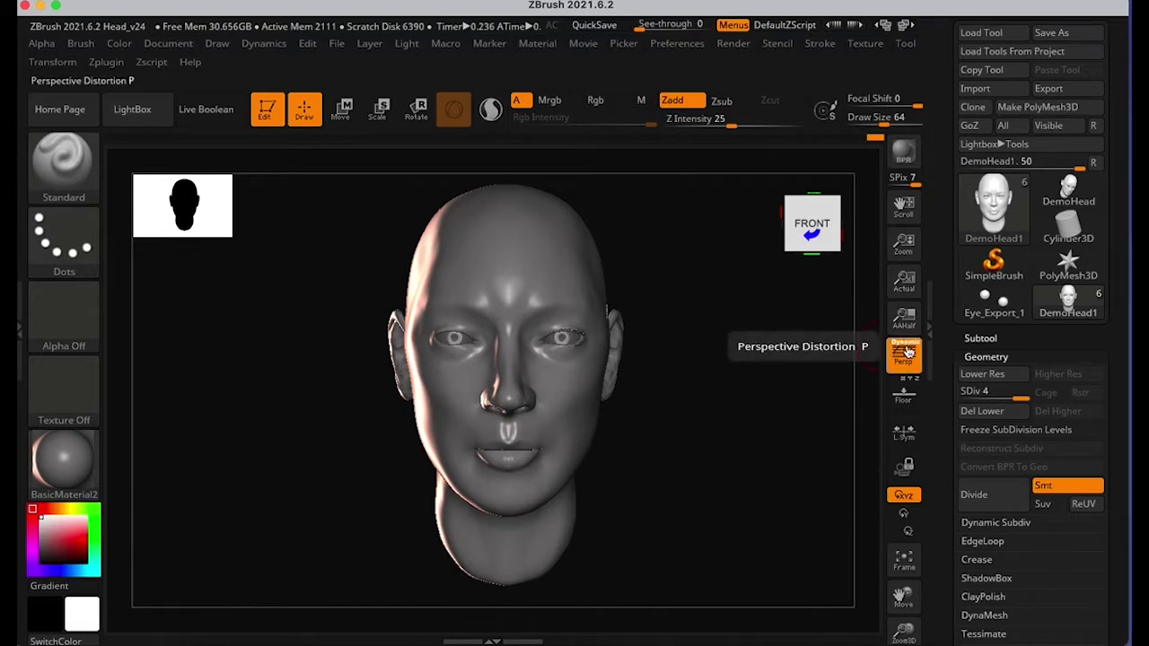
left_click(998, 356)
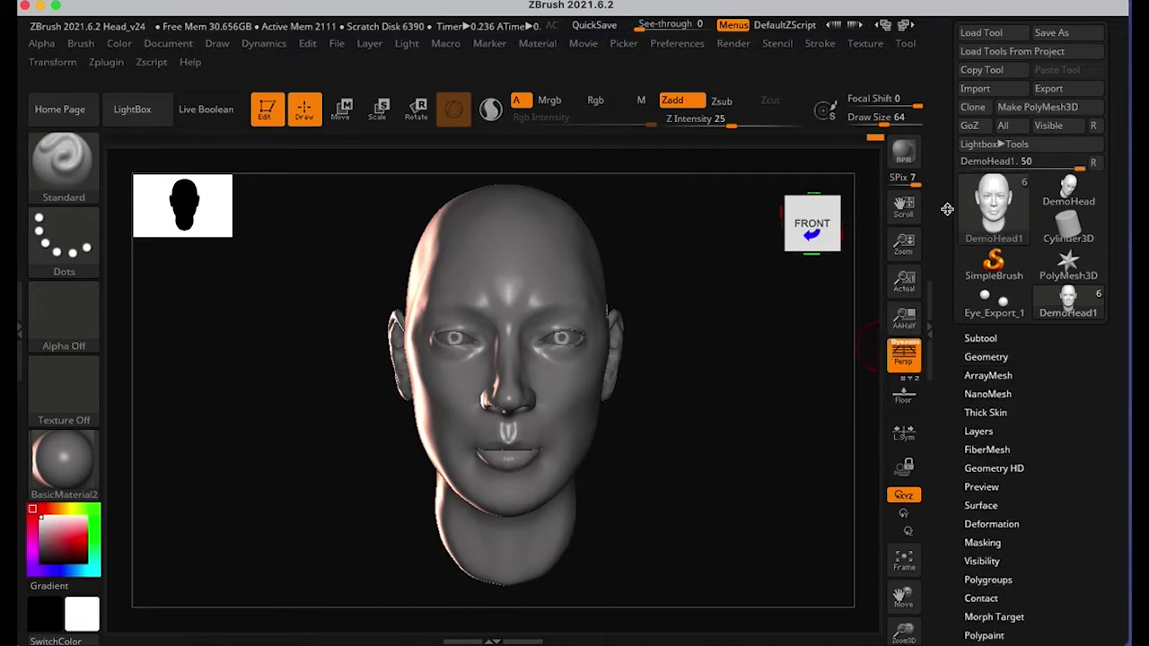
left_click_drag(743, 432, 718, 444)
right_click_drag(716, 444, 759, 456, "ctrl")
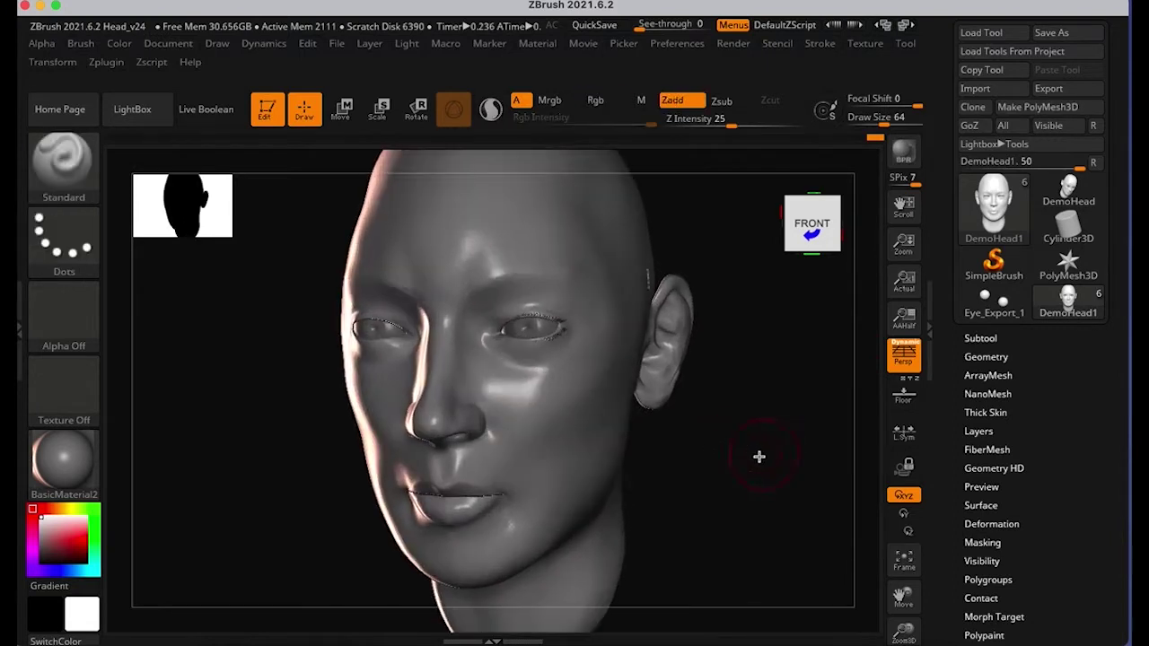
left_click_drag(759, 457, 751, 459)
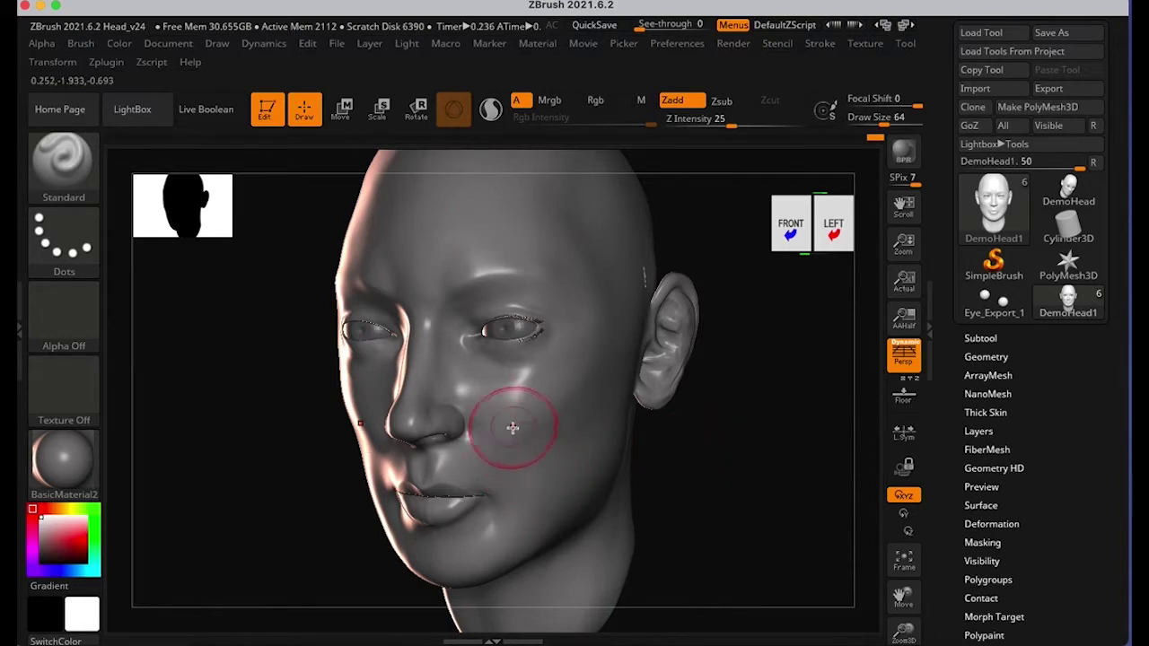
left_click_drag(730, 481, 707, 482)
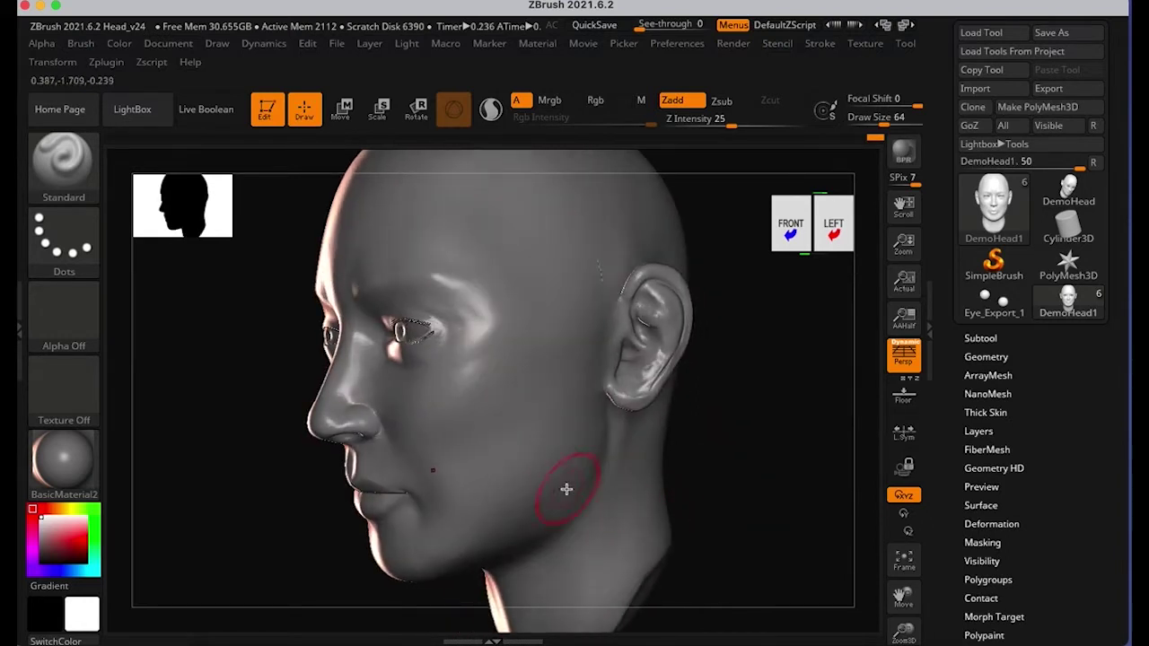
left_click(987, 357)
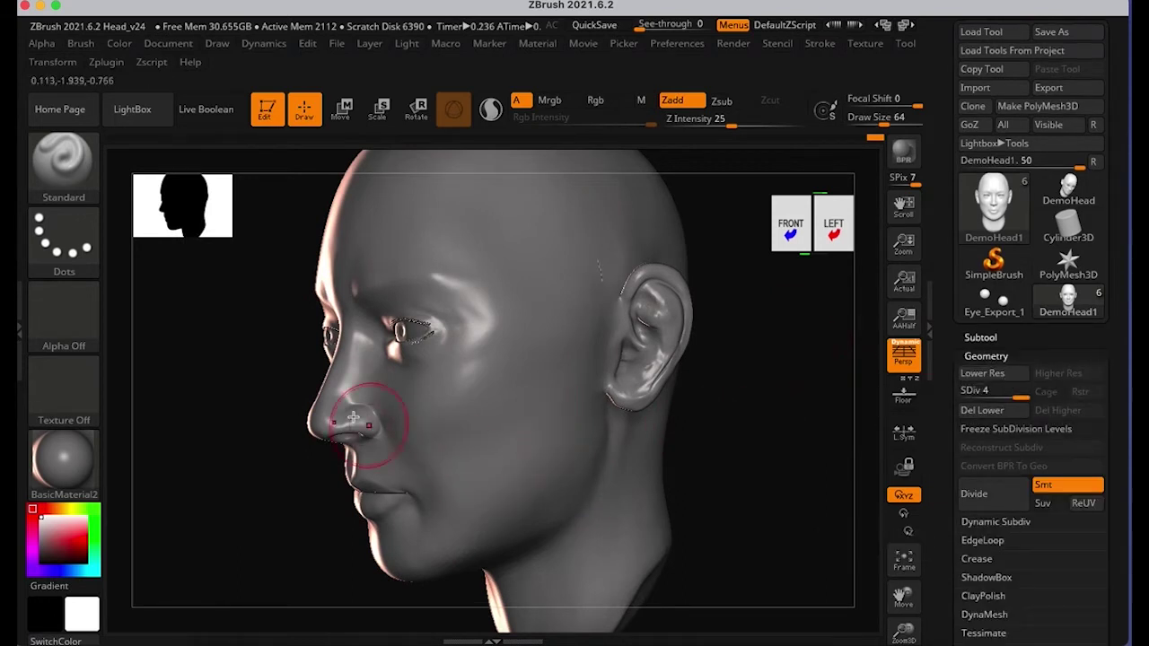
left_click_drag(765, 464, 729, 476)
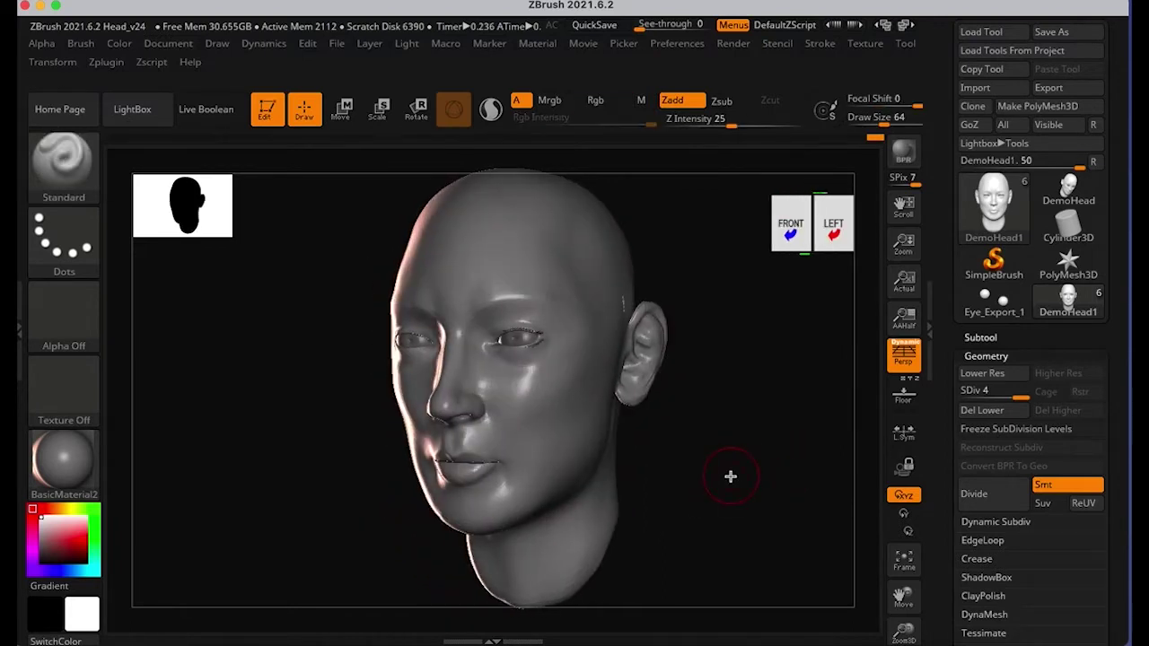
left_click_drag(772, 446, 799, 444)
Step: Expand the subtool list and select the DemoHead1 subtool
left_click(980, 338)
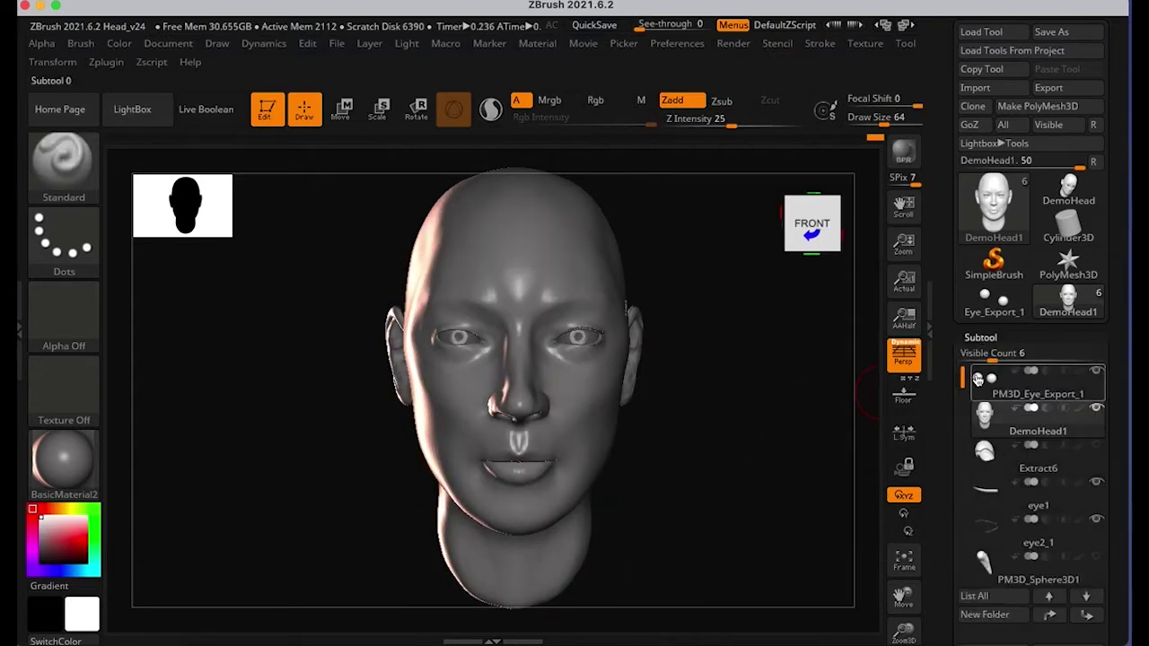
mouse_move(986, 485)
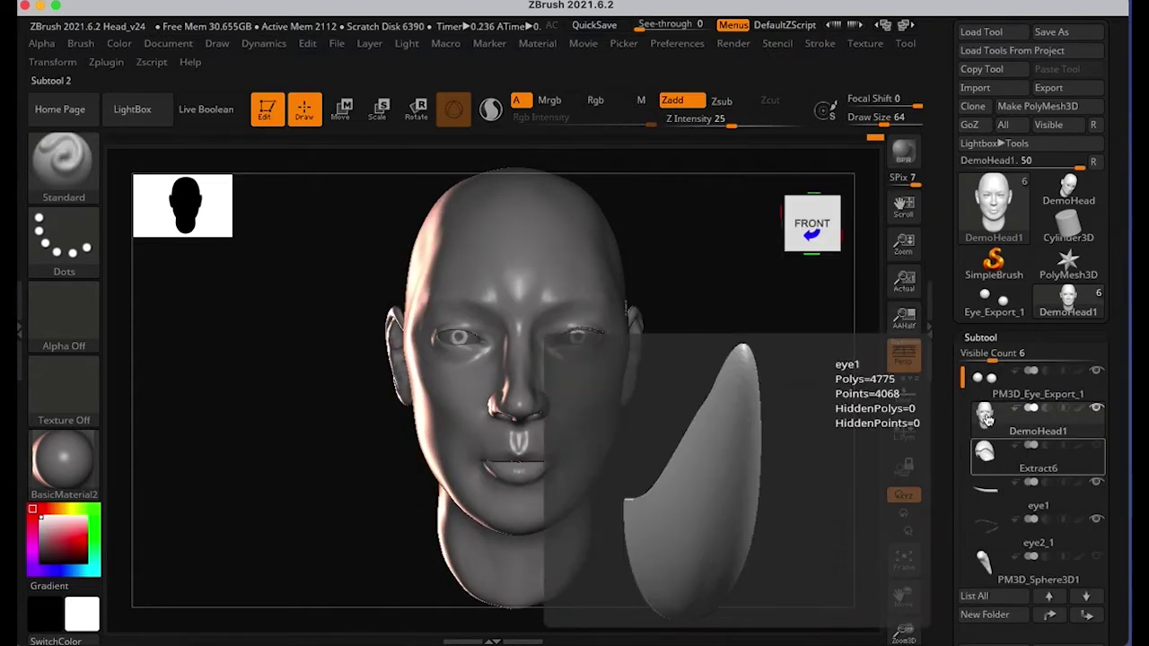
left_click(985, 416)
left_click(987, 386)
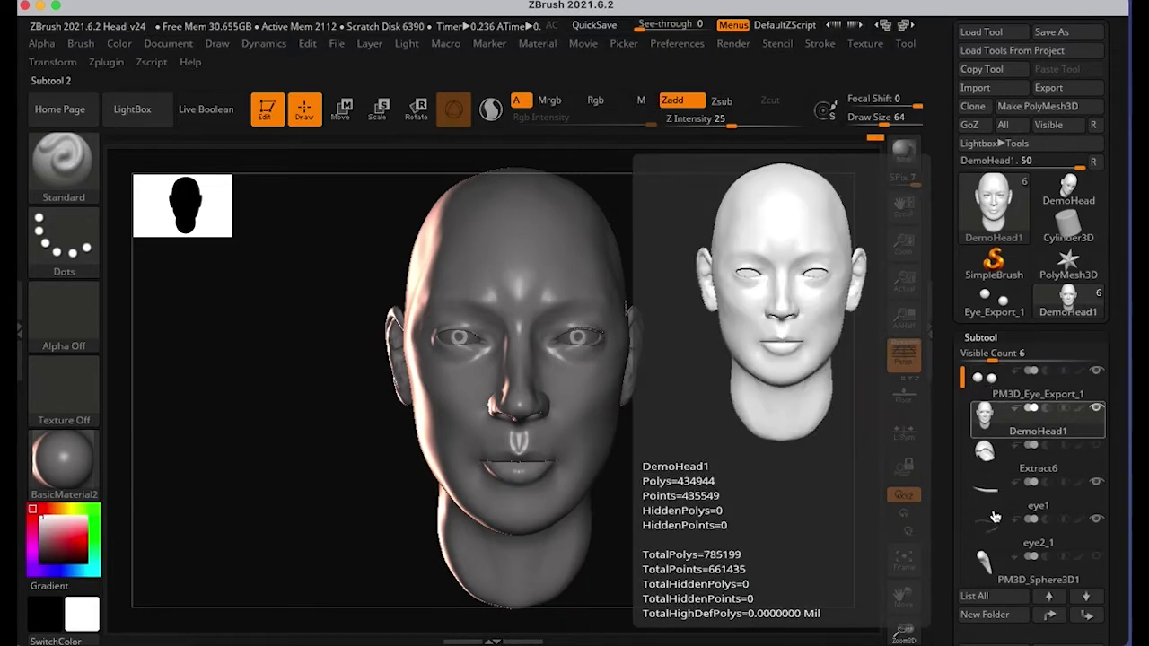
left_click(994, 526)
Step: Examine the full head from a three-quarter view and straight from the front
left_click_drag(726, 523, 534, 486)
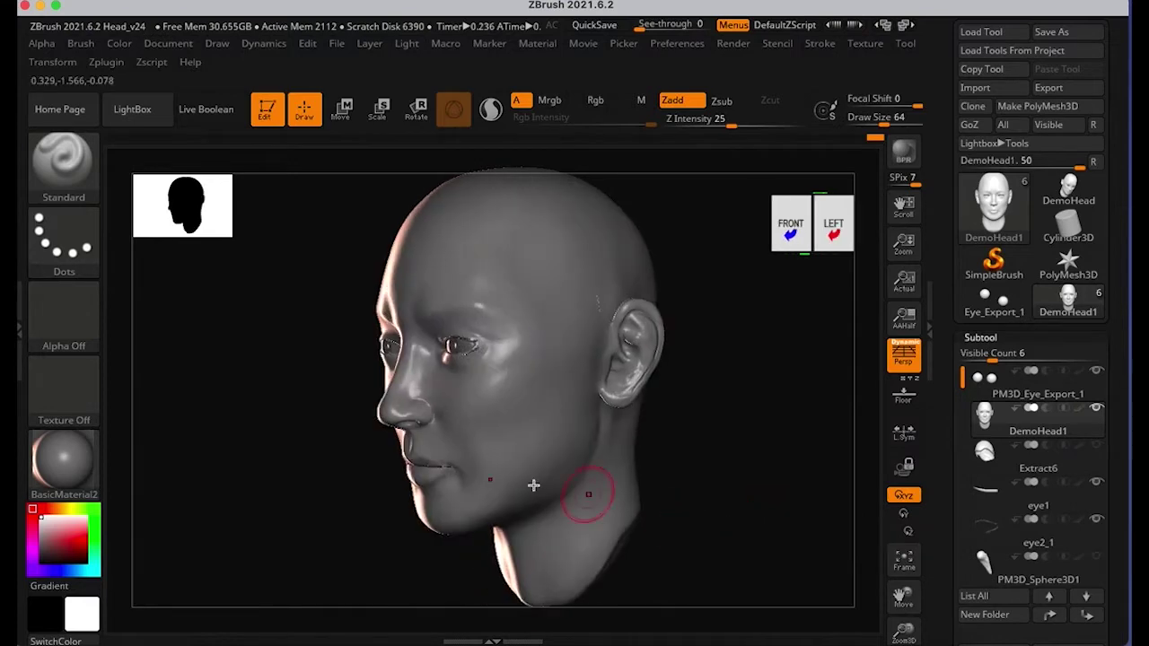
left_click_drag(293, 410, 303, 423, "alt")
mouse_move(303, 423)
right_mouse_down("ctrl")
mouse_move(572, 383)
mouse_move(641, 385)
mouse_move(35, 423)
mouse_move(223, 423)
right_mouse_up("ctrl")
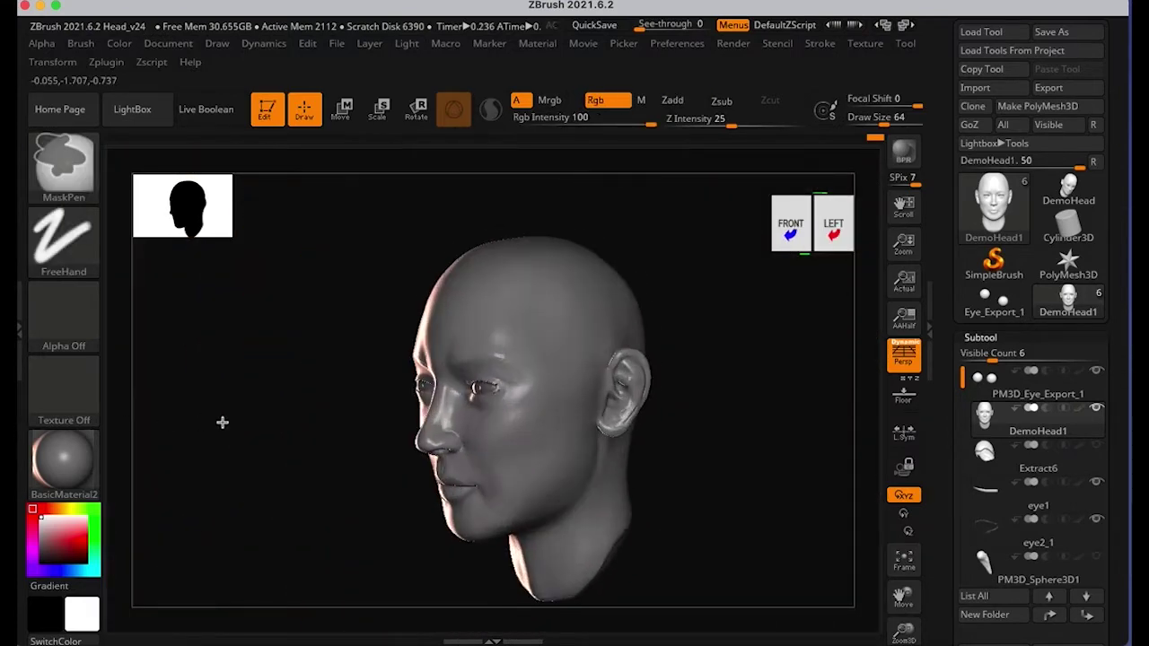
left_click_drag(263, 422, 280, 418, "shift")
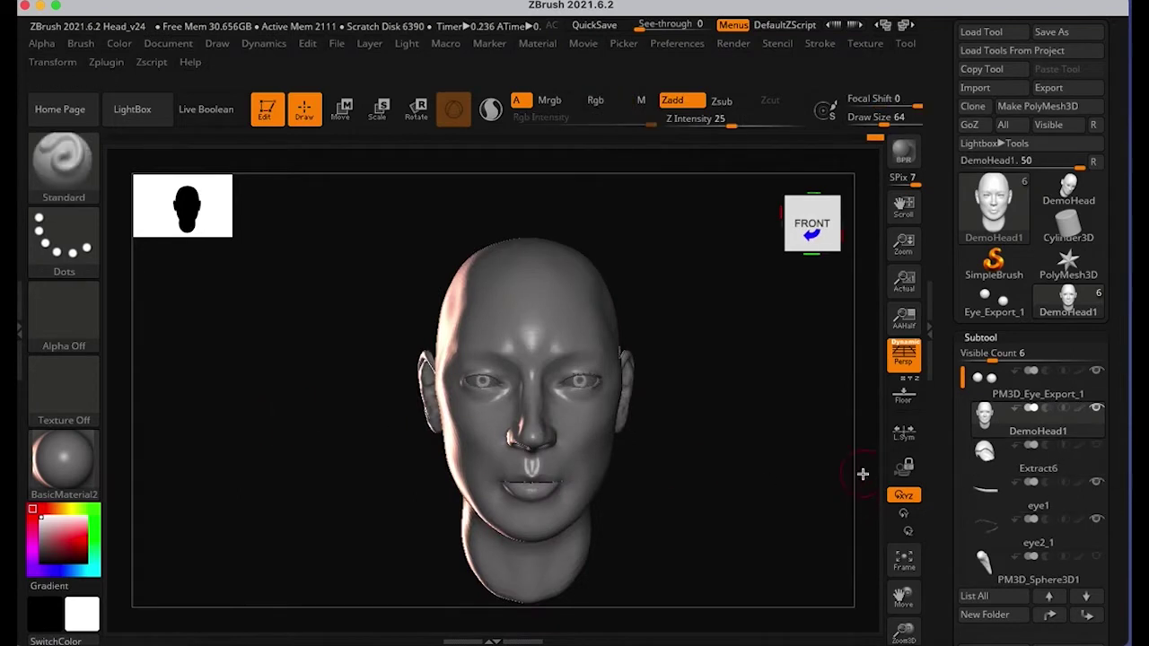
left_click_drag(736, 492, 732, 483, "alt")
right_click_drag(732, 483, 708, 459, "alt")
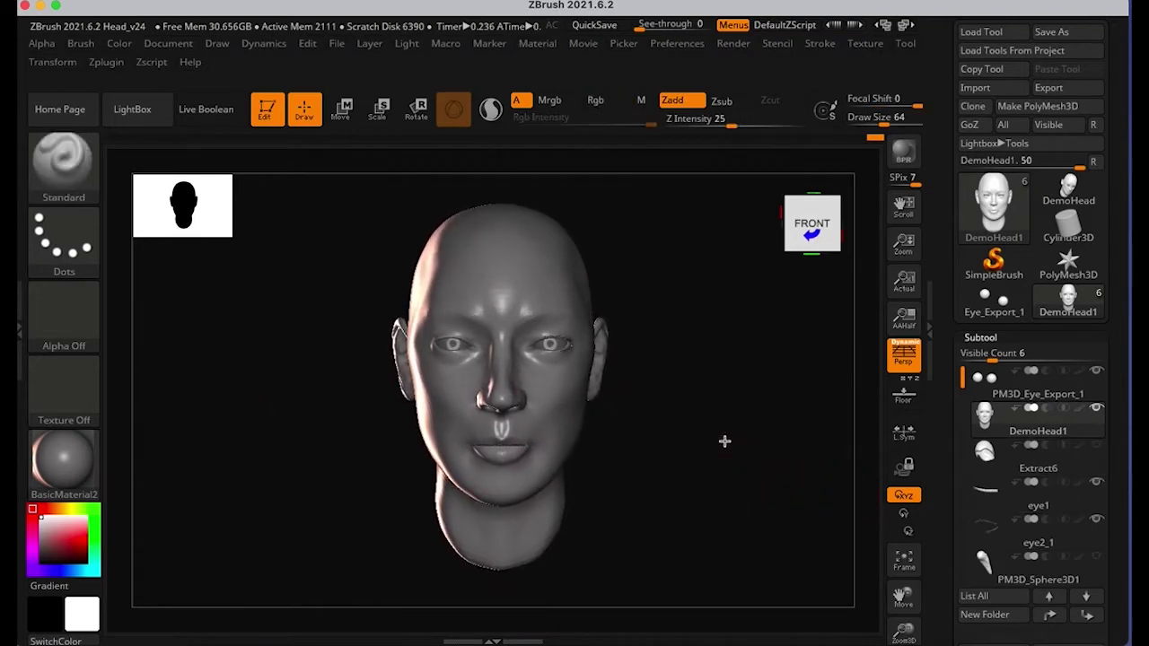
mouse_move(724, 441)
left_mouse_down()
mouse_move(690, 449)
mouse_move(759, 436)
mouse_move(747, 437)
left_mouse_up()
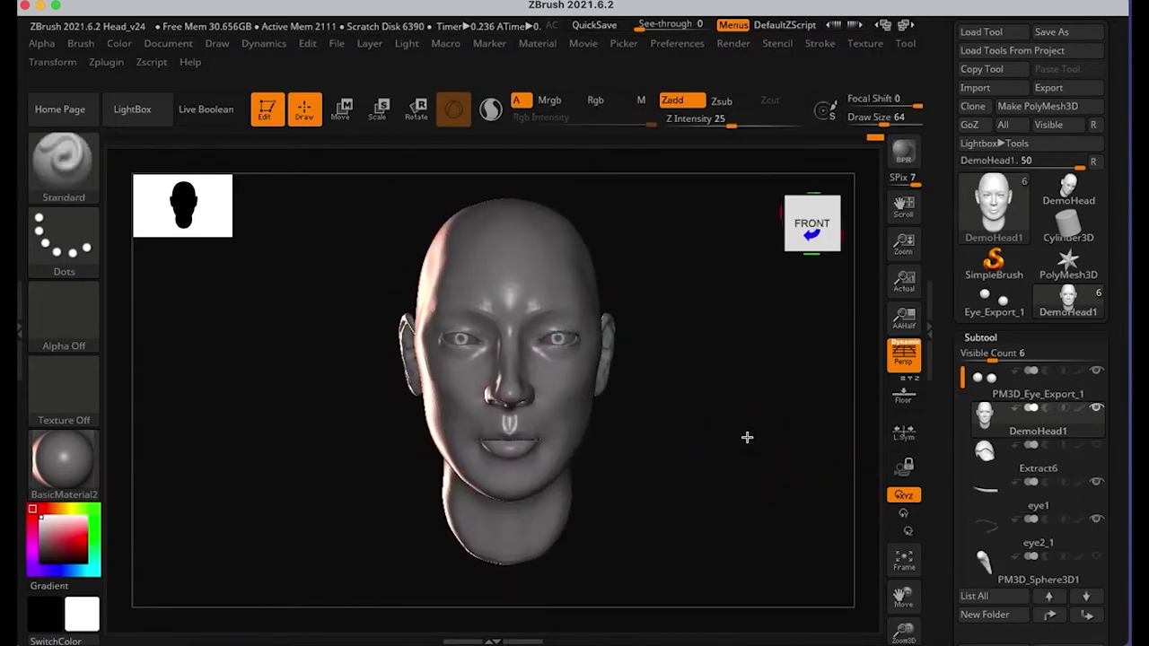
right_click_drag(744, 437, 772, 437, "ctrl")
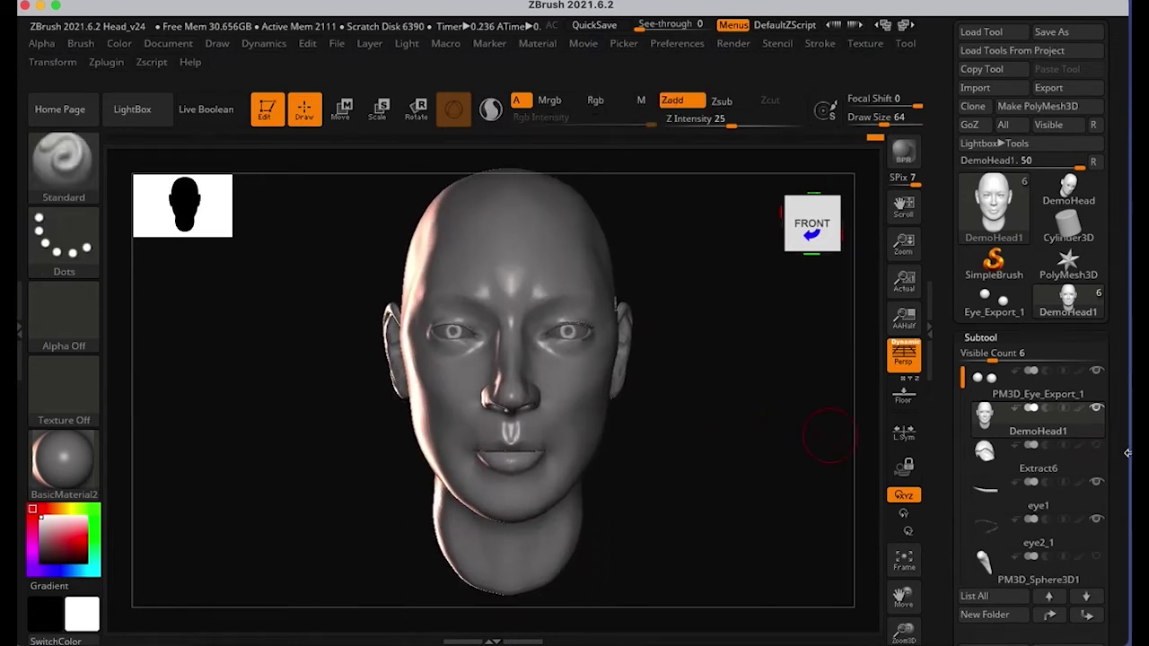
Step: Show the Extract6 subtool on the head and hide it again
left_click(1095, 446)
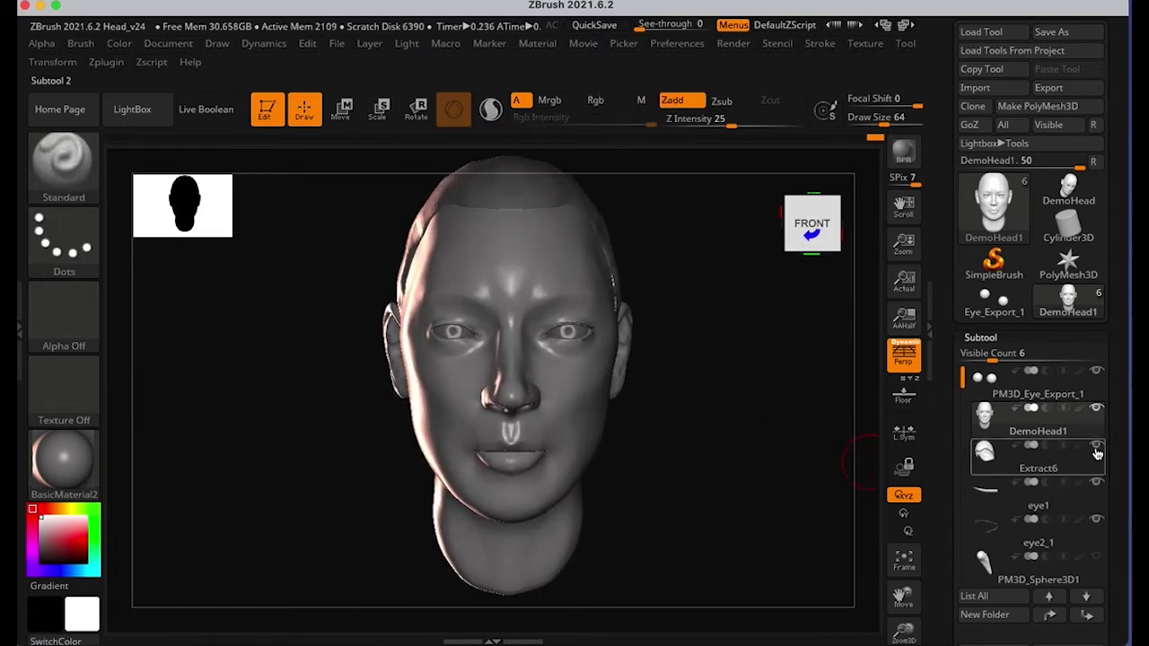
left_click(1095, 448)
left_click_drag(709, 443, 711, 445)
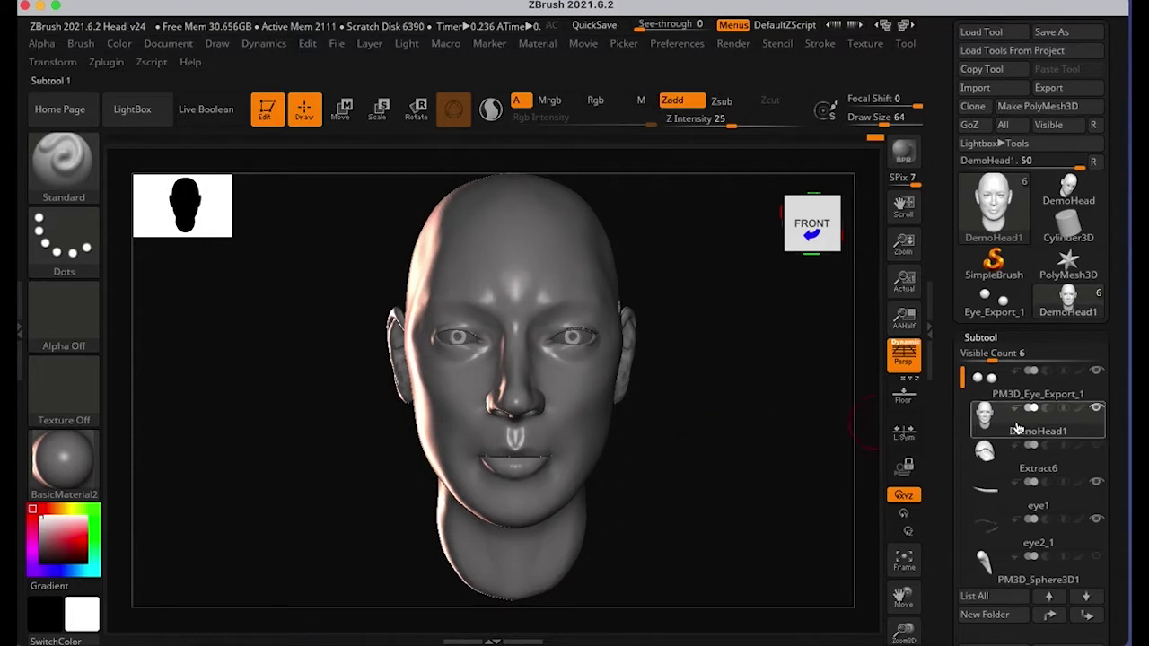
Step: Collapse the subtool list and bring up the geometry subdivision settings for DemoHead1
left_click(982, 337)
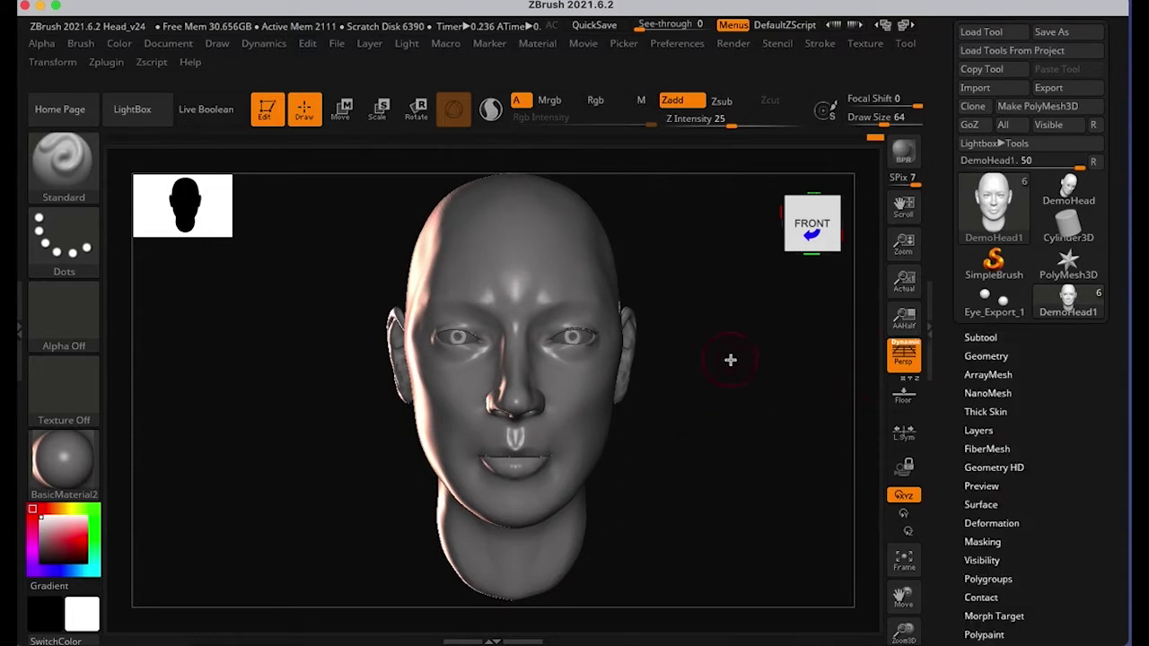
left_click(971, 341)
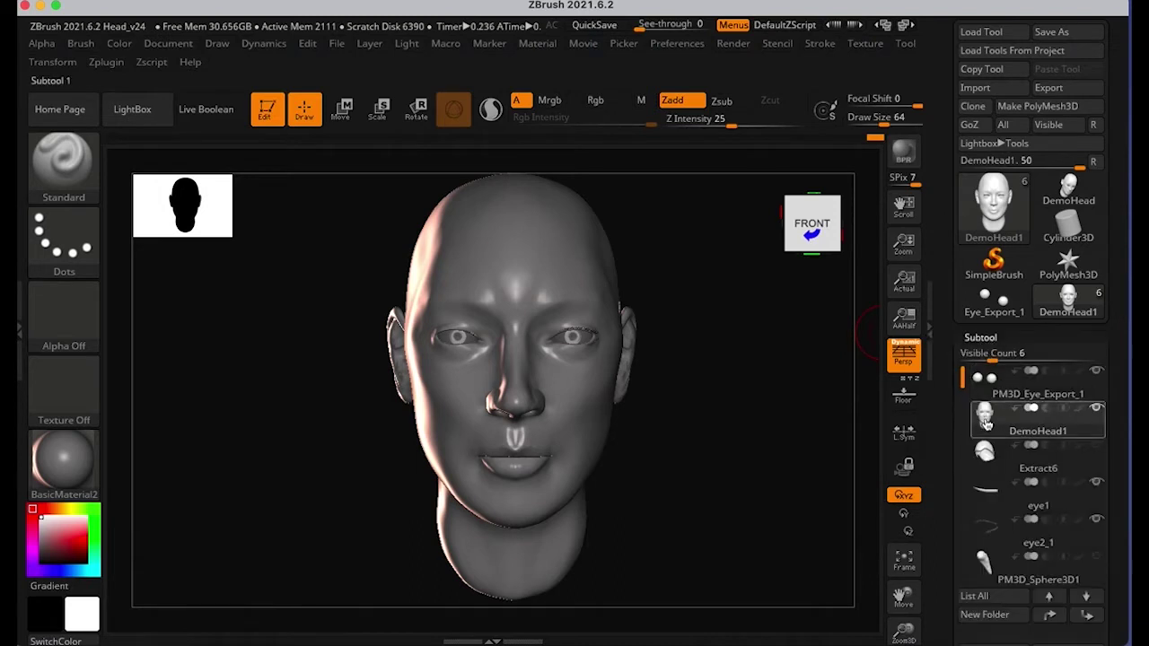
mouse_move(986, 418)
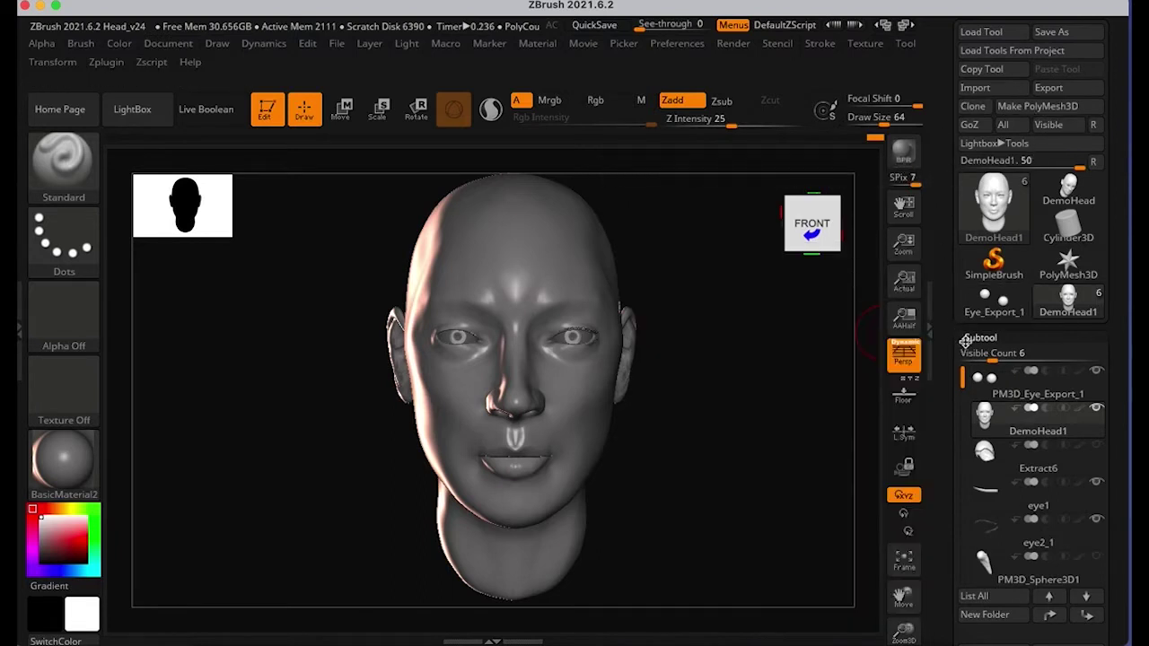
scroll(939, 244, "up", 1)
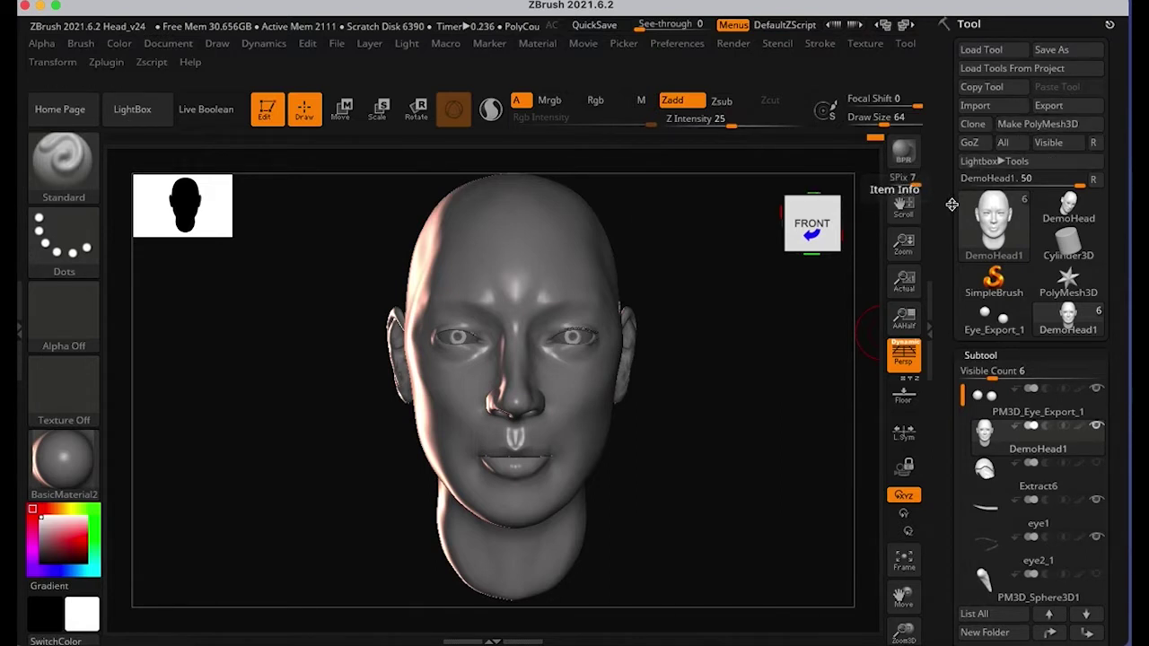
scroll(947, 235, "down", 5)
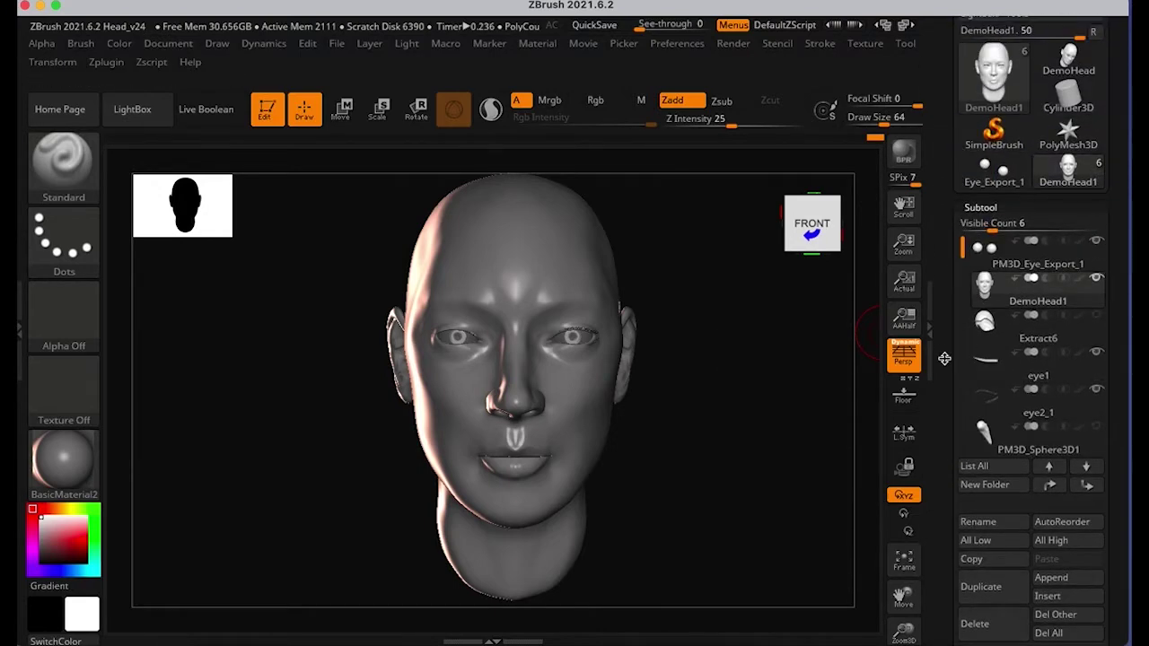
scroll(953, 200, "down", 15)
left_click(975, 242)
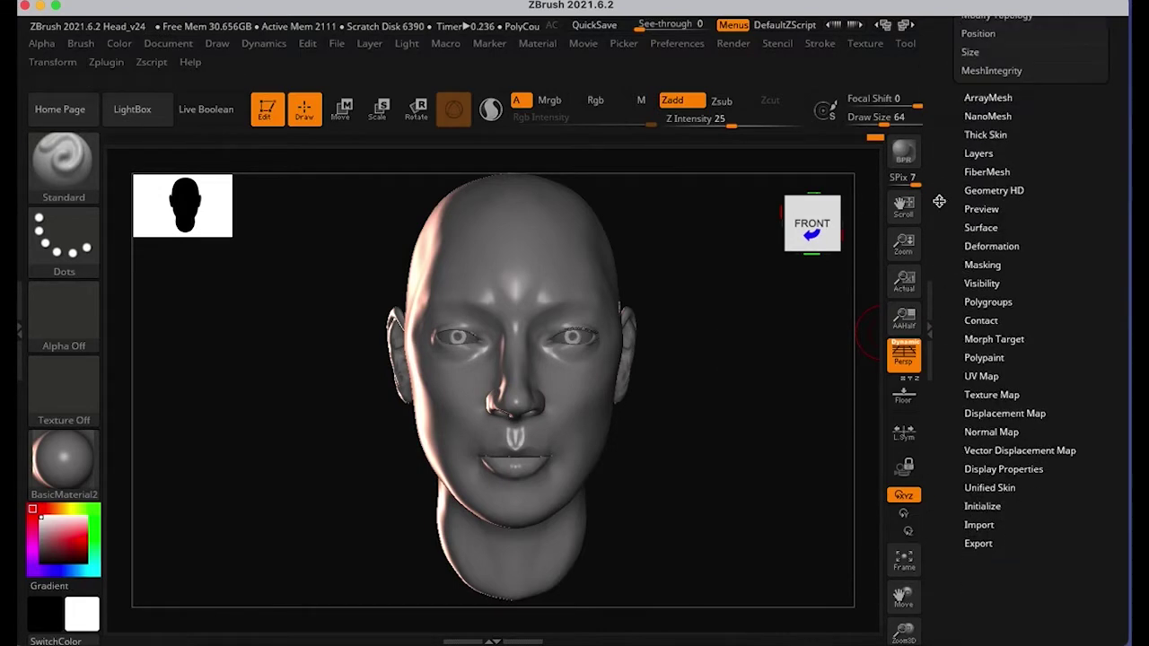
scroll(965, 306, "up", 10)
scroll(967, 309, "up", 5)
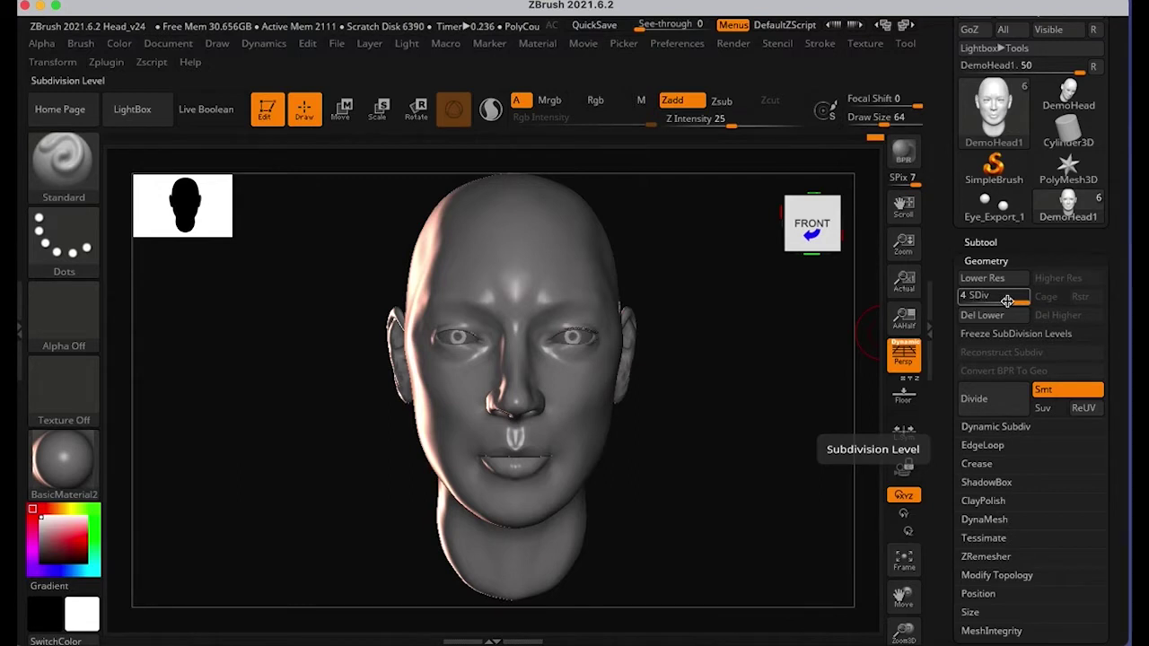
Step: Turn on the PolyFrame wireframe display and inspect the mesh density around the eye and cheek up close
key("shift+f")
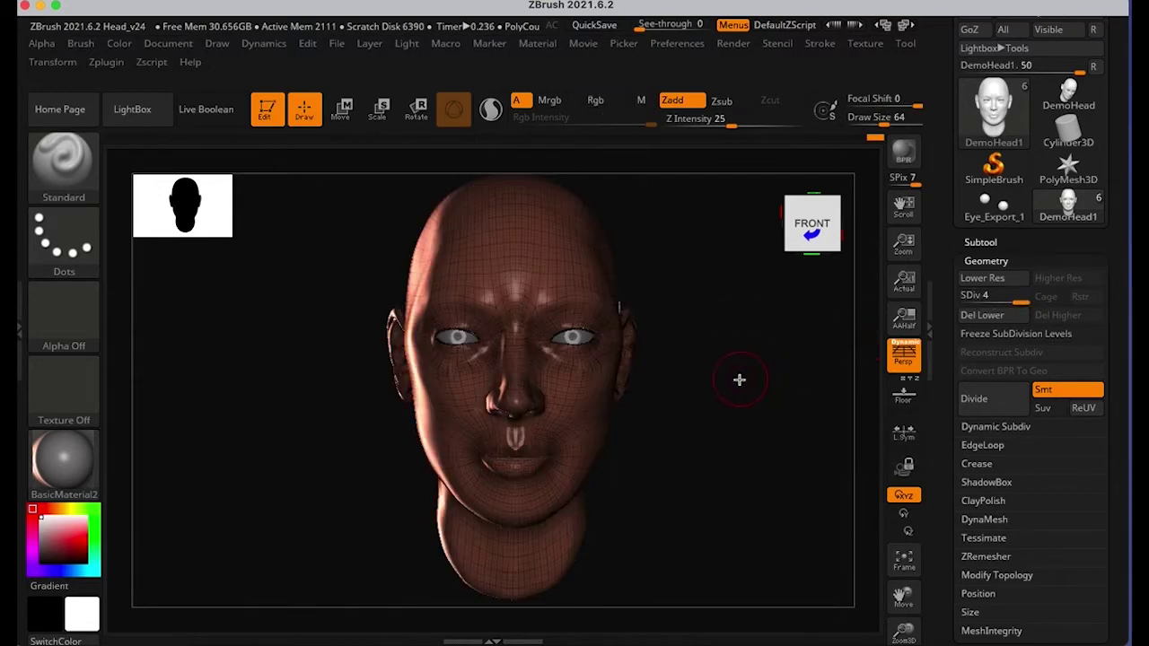
mouse_move(739, 380)
left_mouse_down()
mouse_move(736, 397)
mouse_move(703, 411)
mouse_move(713, 434)
mouse_move(656, 441)
left_mouse_up()
key("ctrl")
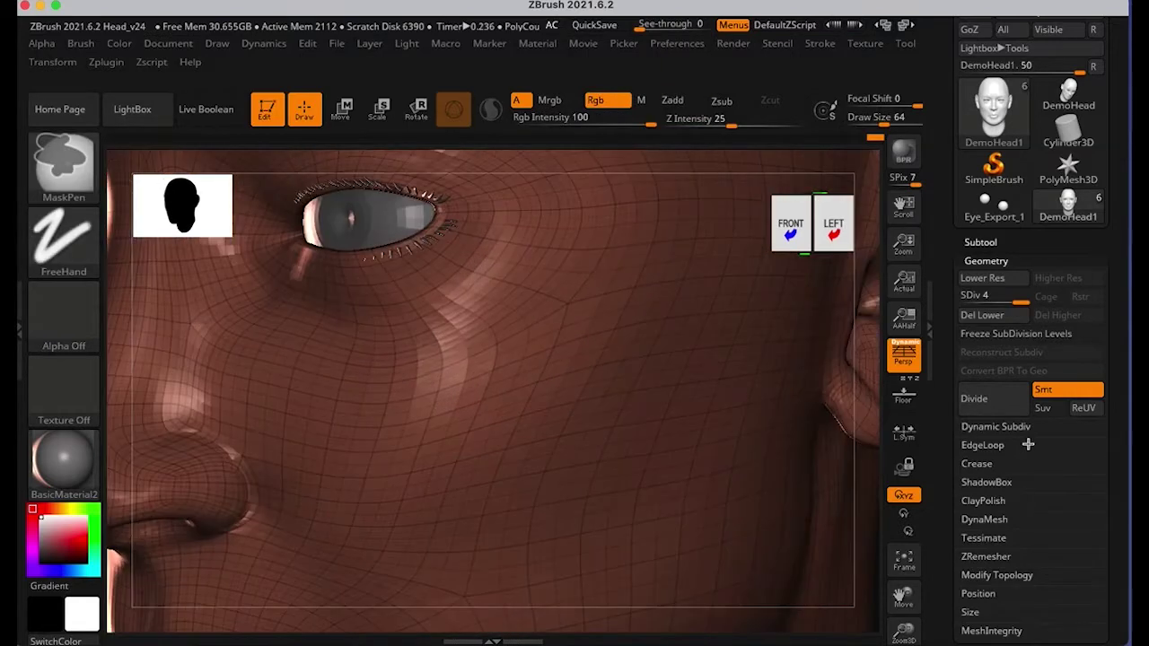
key("ctrl")
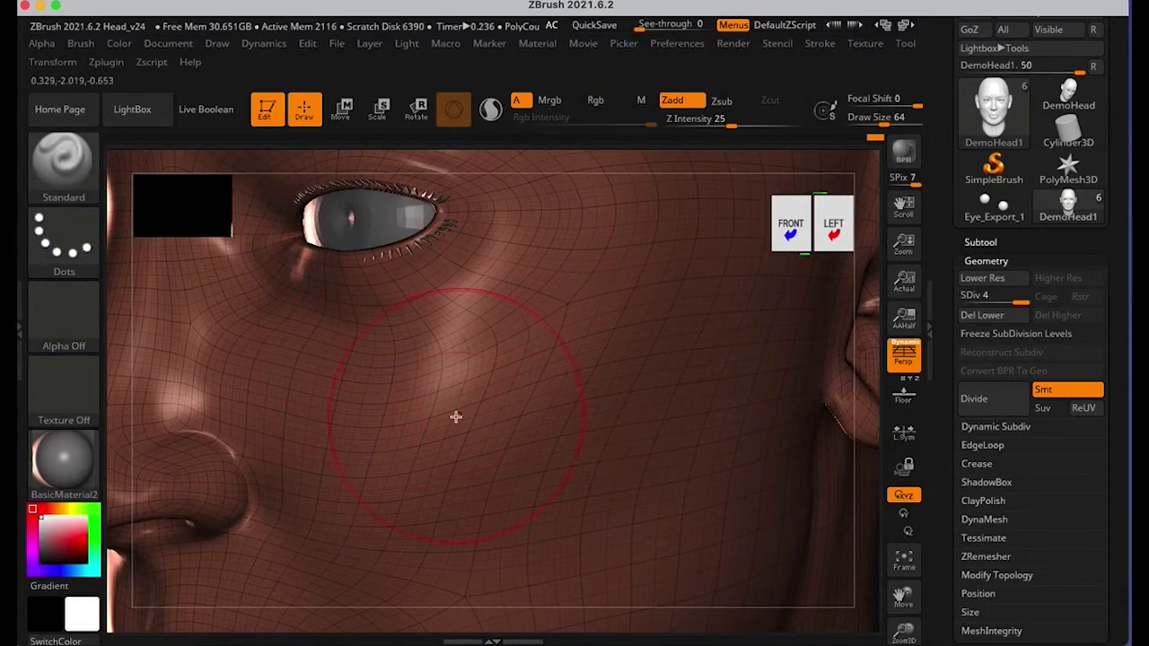
key("f")
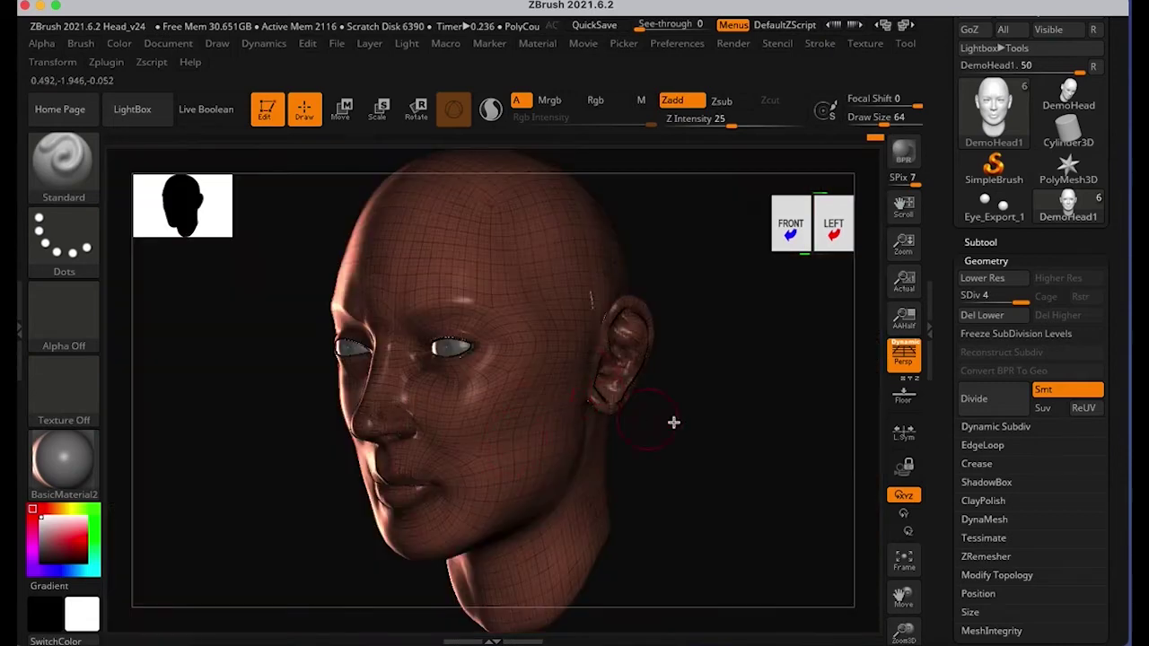
Step: Set the head's subdivision level to 2 and inspect its wireframe from three-quarter and front views
left_click_drag(716, 462, 759, 447, "shift")
left_click(1017, 297)
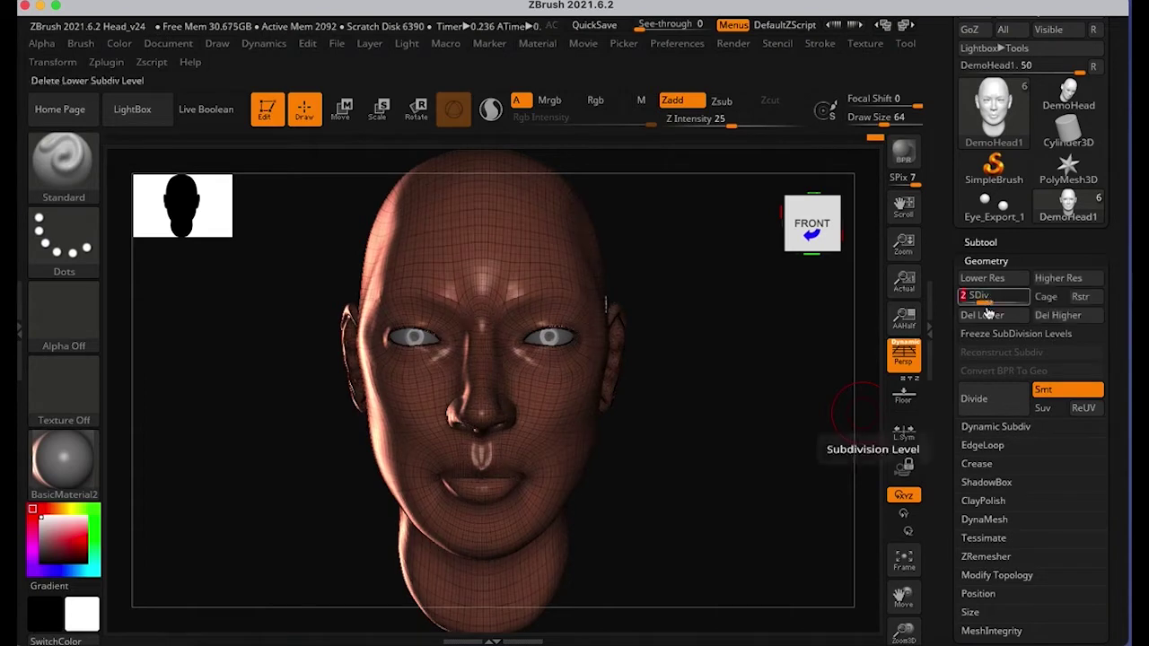
mouse_move(777, 436)
left_mouse_down()
mouse_move(746, 461)
mouse_move(730, 455)
left_mouse_up()
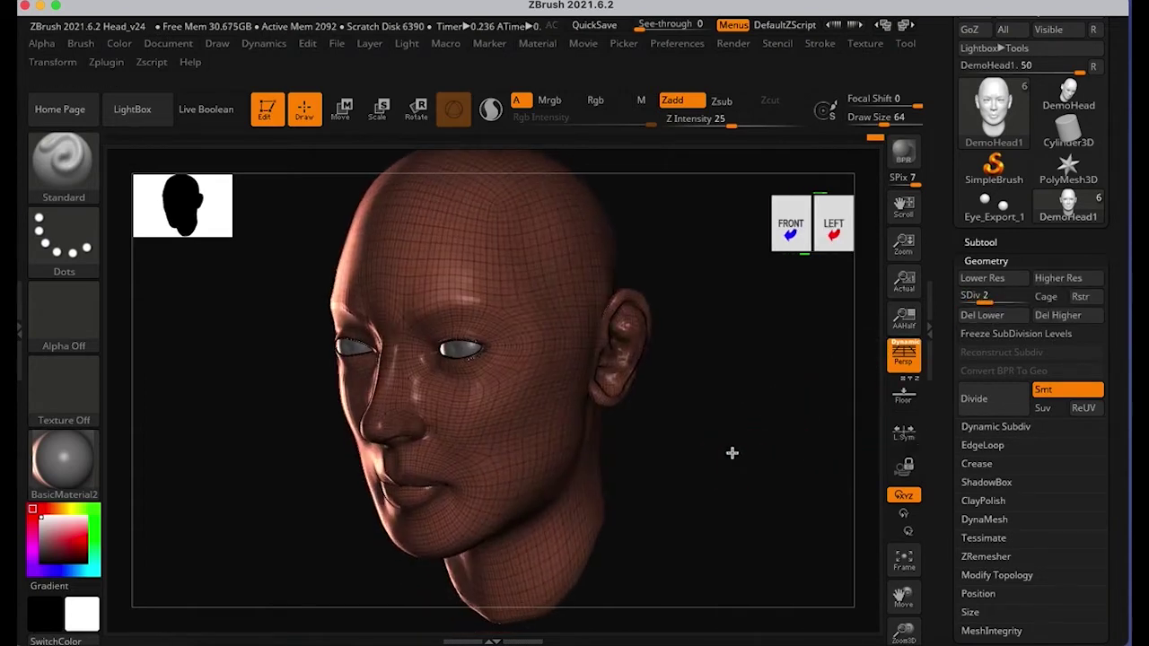
right_click_drag(700, 448, 800, 443, "ctrl")
mouse_move(749, 477)
left_mouse_down()
mouse_move(720, 469)
mouse_move(762, 469)
mouse_move(725, 486)
mouse_move(764, 480)
mouse_move(778, 469)
mouse_move(760, 449)
mouse_move(732, 485)
left_mouse_up()
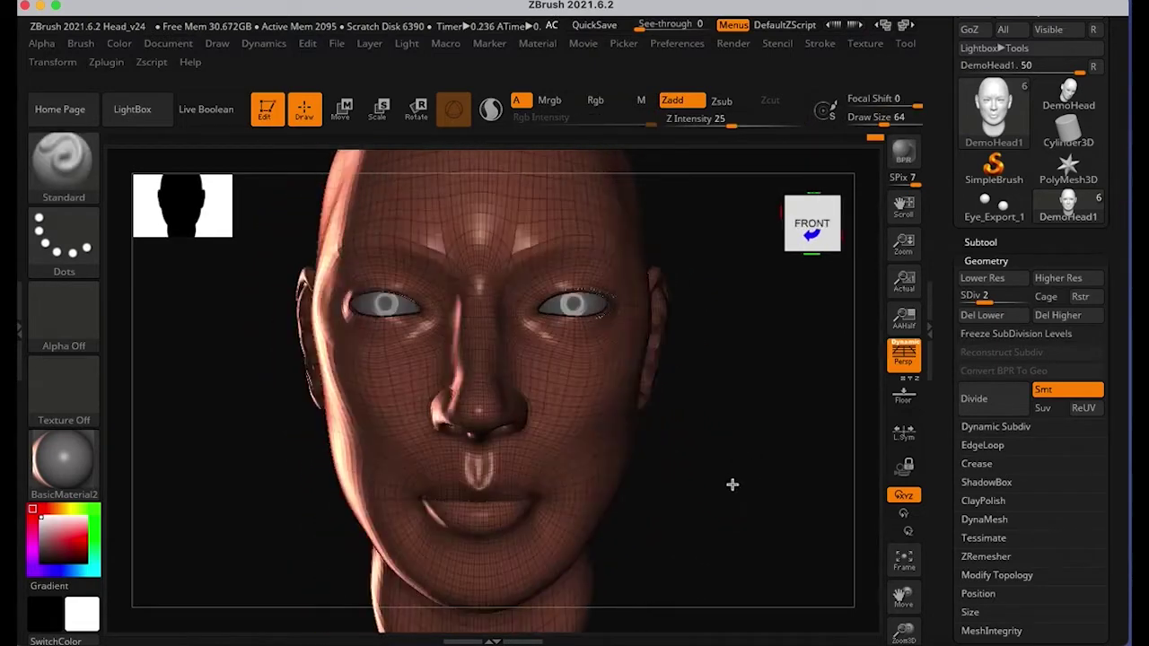
Step: Lower the head's subdivision level to 1 and inspect its coarser wireframe from three-quarter and front views
left_click_drag(774, 440, 775, 477, "alt")
right_click_drag(777, 456, 678, 475, "ctrl")
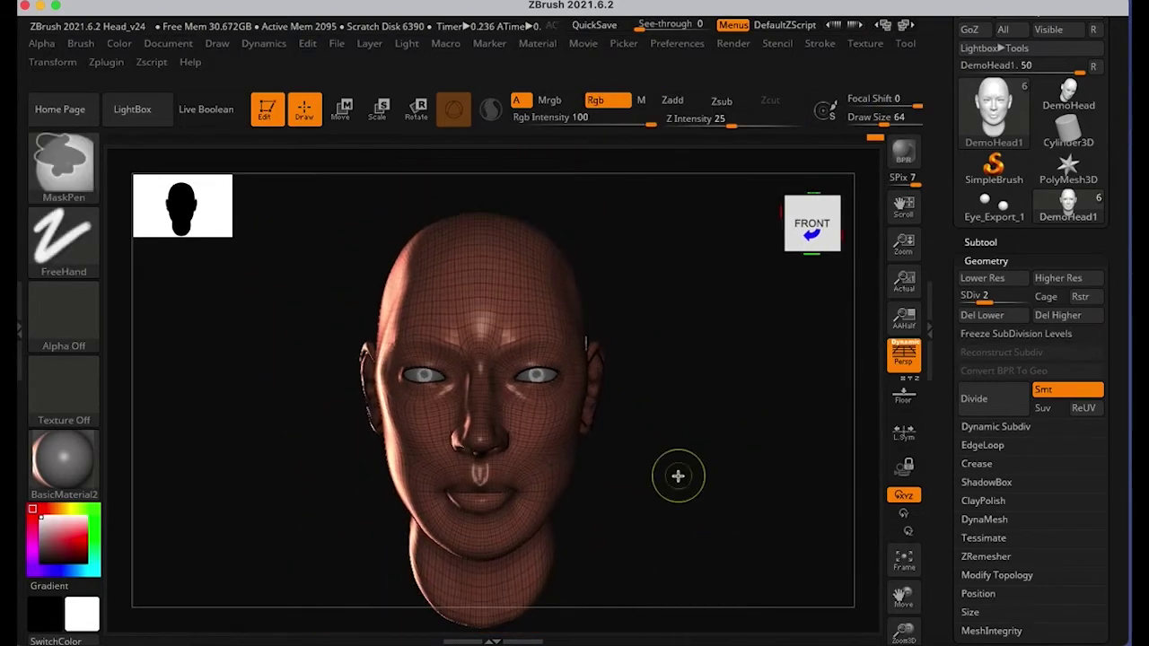
left_click(982, 278)
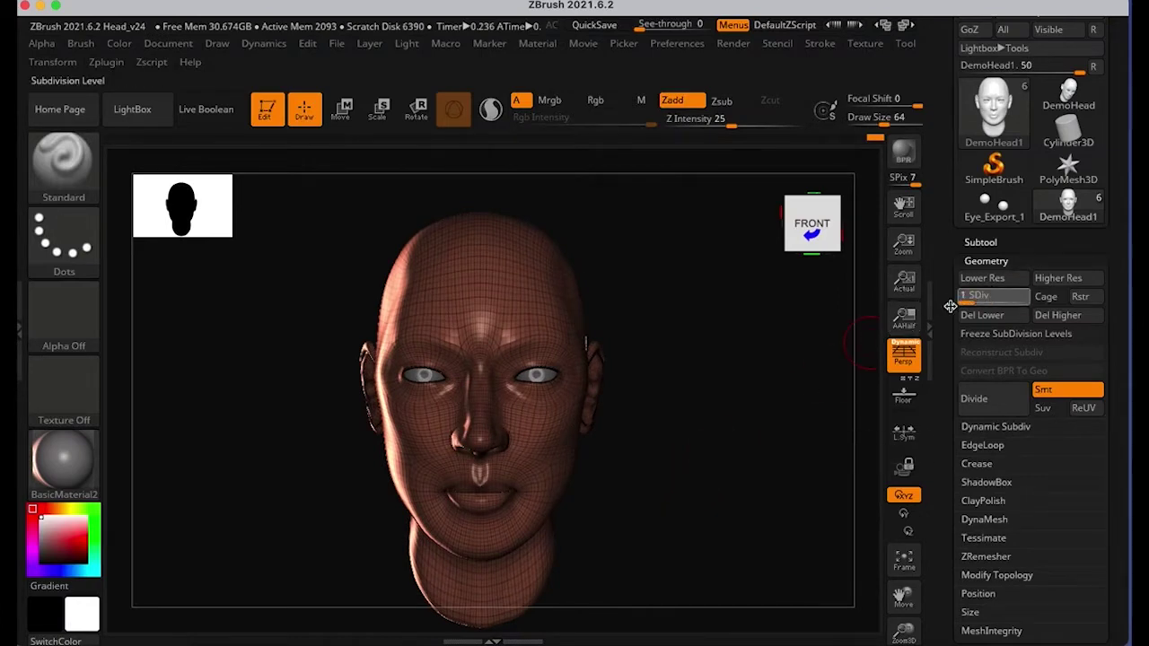
left_click_drag(671, 473, 635, 486)
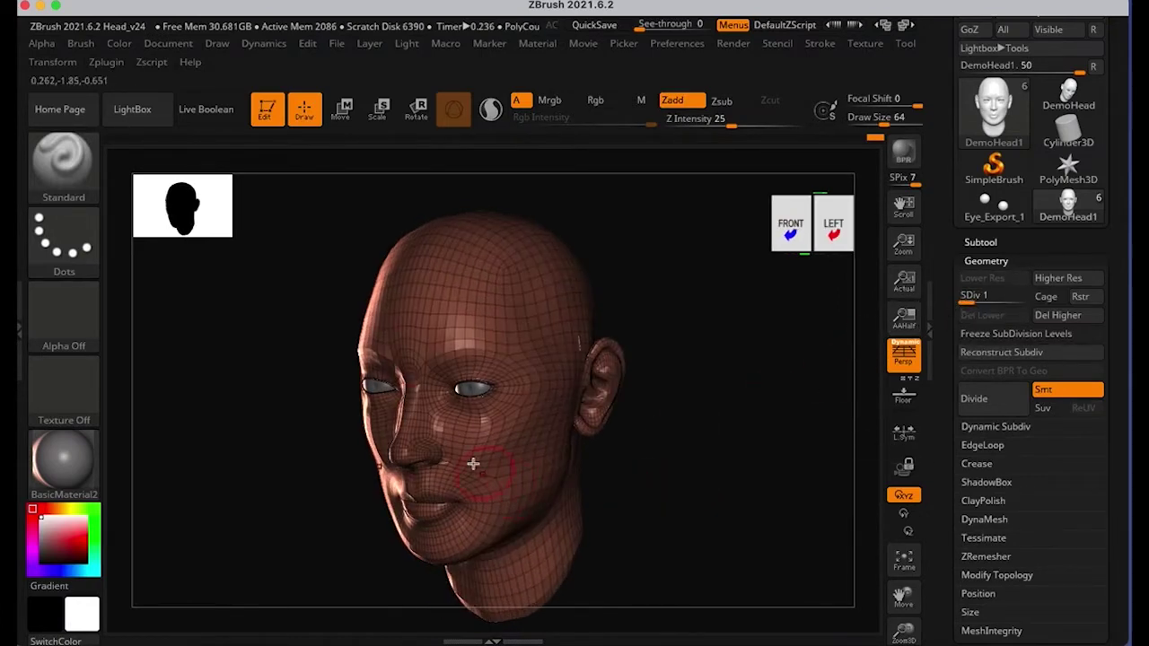
left_click_drag(730, 483, 754, 495)
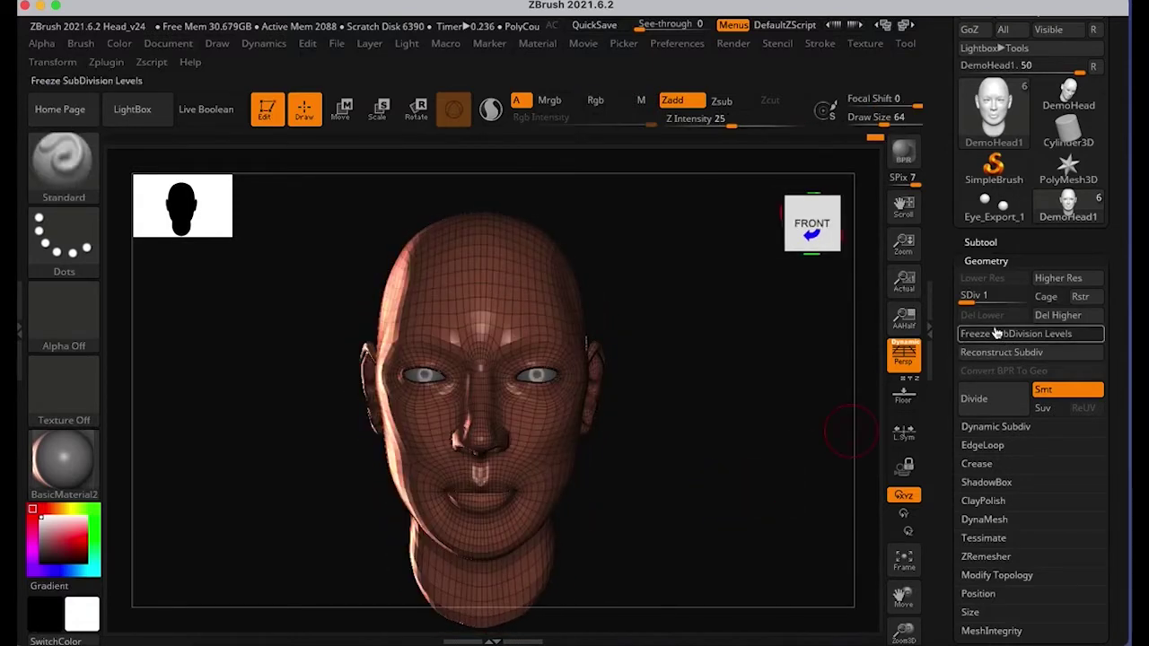
Step: Set the head's subdivision level to 2 and check its wireframe from a three-quarter view
left_click(984, 297)
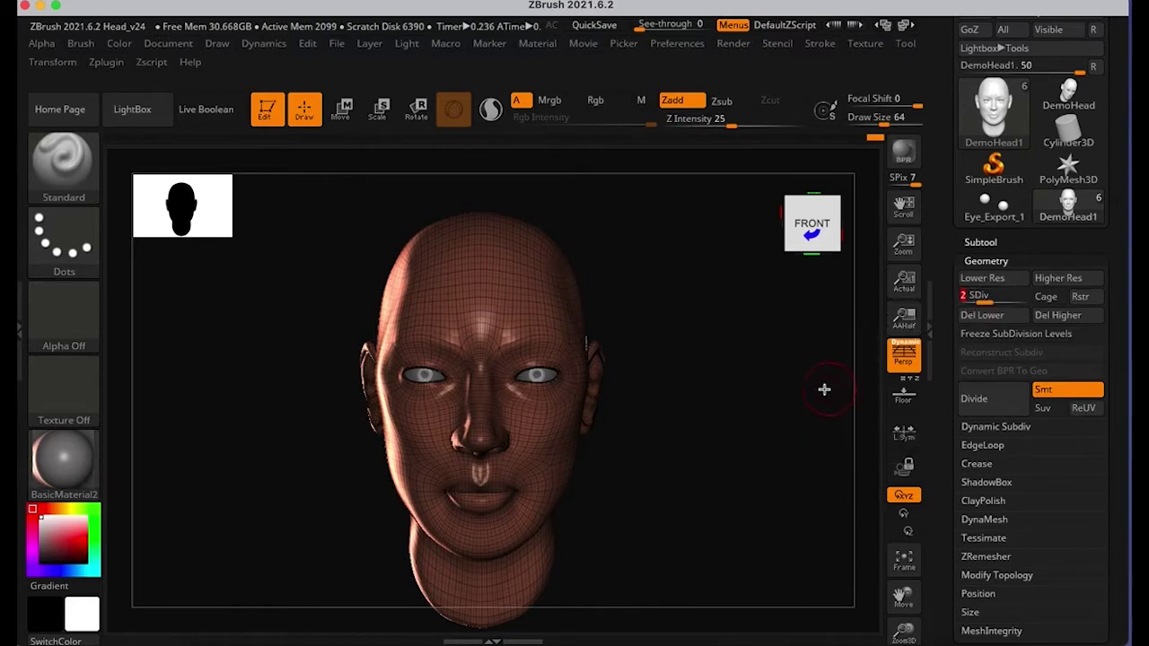
left_click_drag(705, 452, 679, 451)
left_click_drag(943, 246, 960, 350)
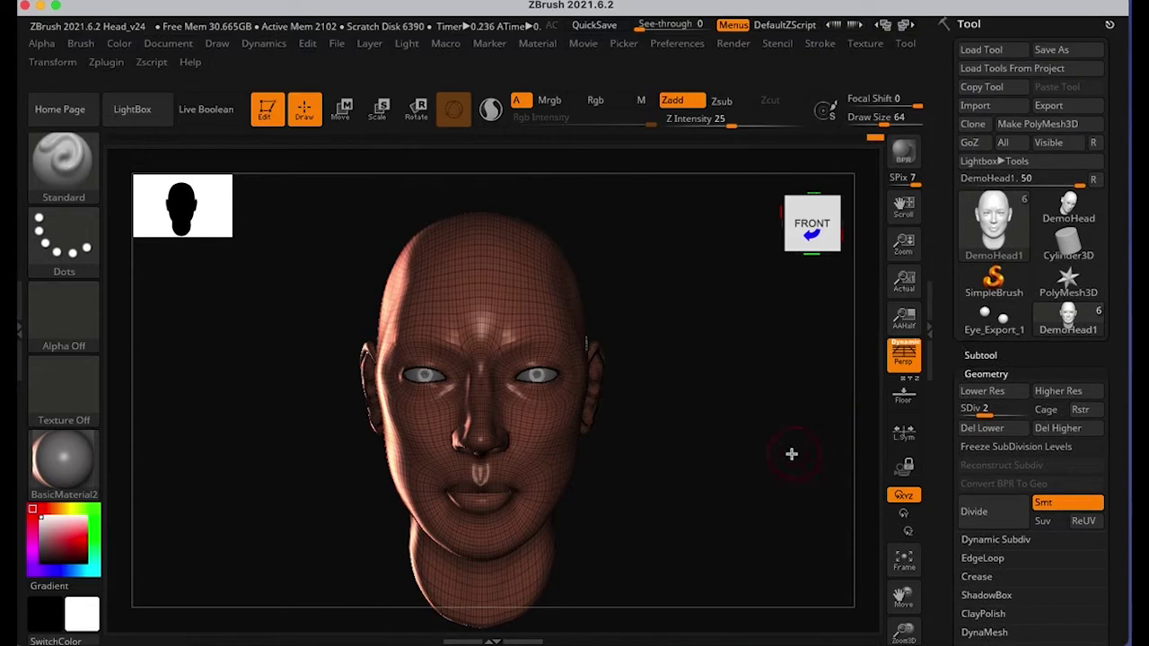
left_click_drag(690, 445, 604, 449)
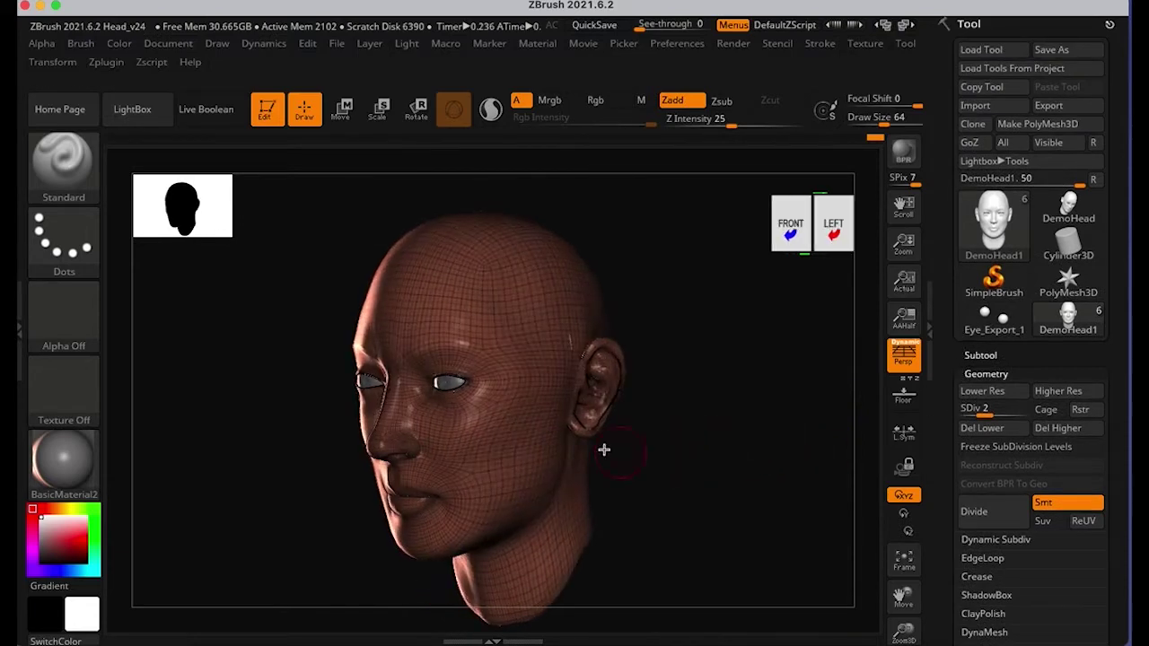
Step: Turn off the PolyFrame wireframe display and snap the head to the front view
left_click(54, 66)
left_click_drag(742, 479, 749, 483)
key("shift+f")
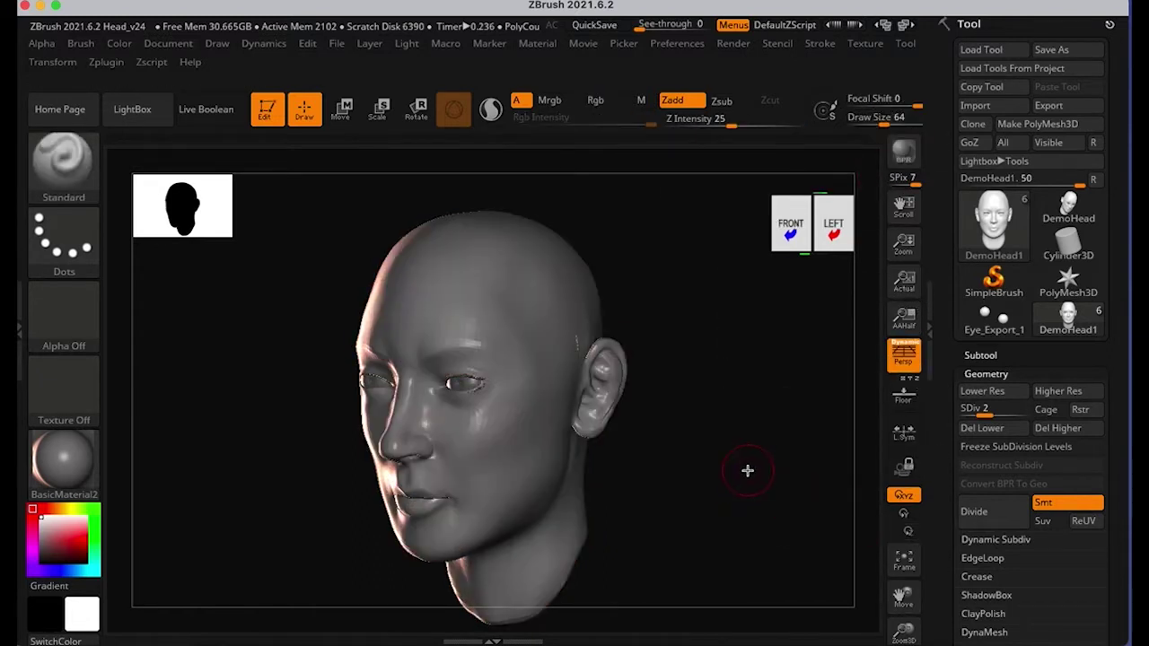
key("shift+f")
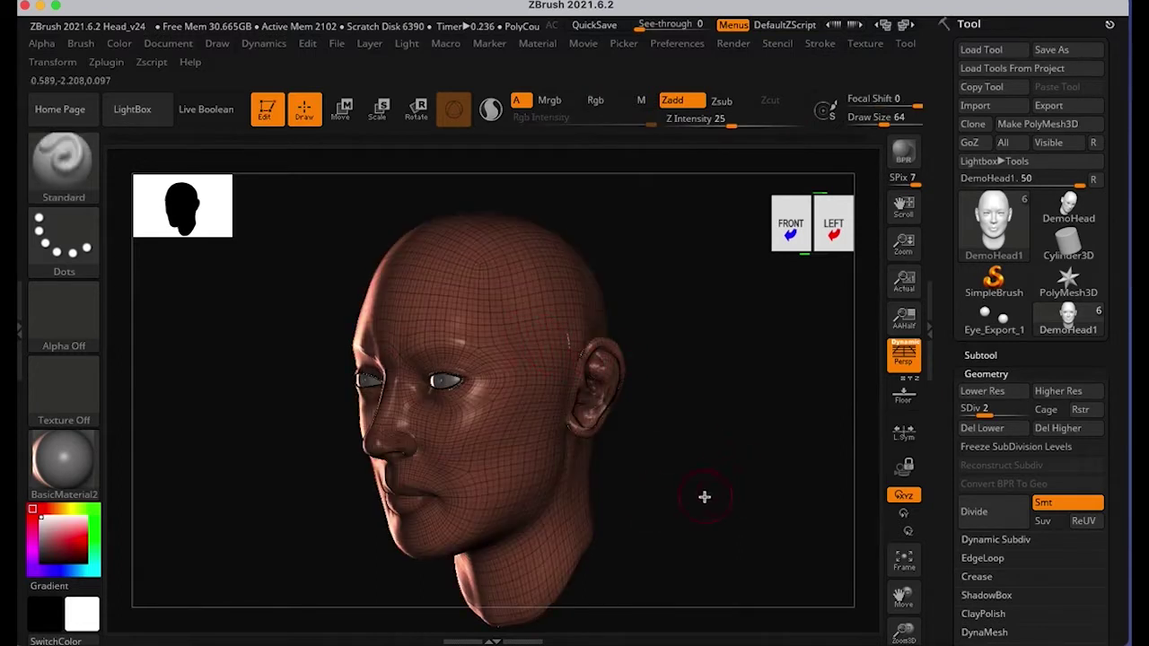
left_click_drag(704, 496, 725, 490, "shift")
key("shift+f")
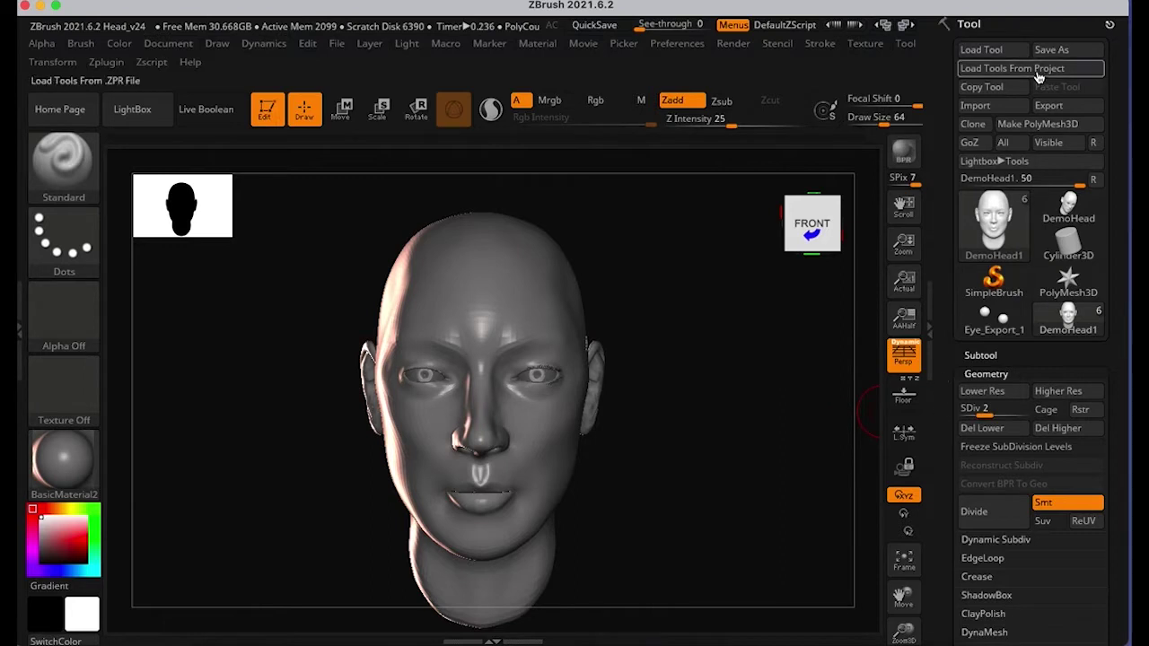
Step: Start exporting the DemoHead1 mesh in OBJ format and create a folder named ToMaya_2 inside Desktop/Head_Demo/scenes
left_click(1048, 105)
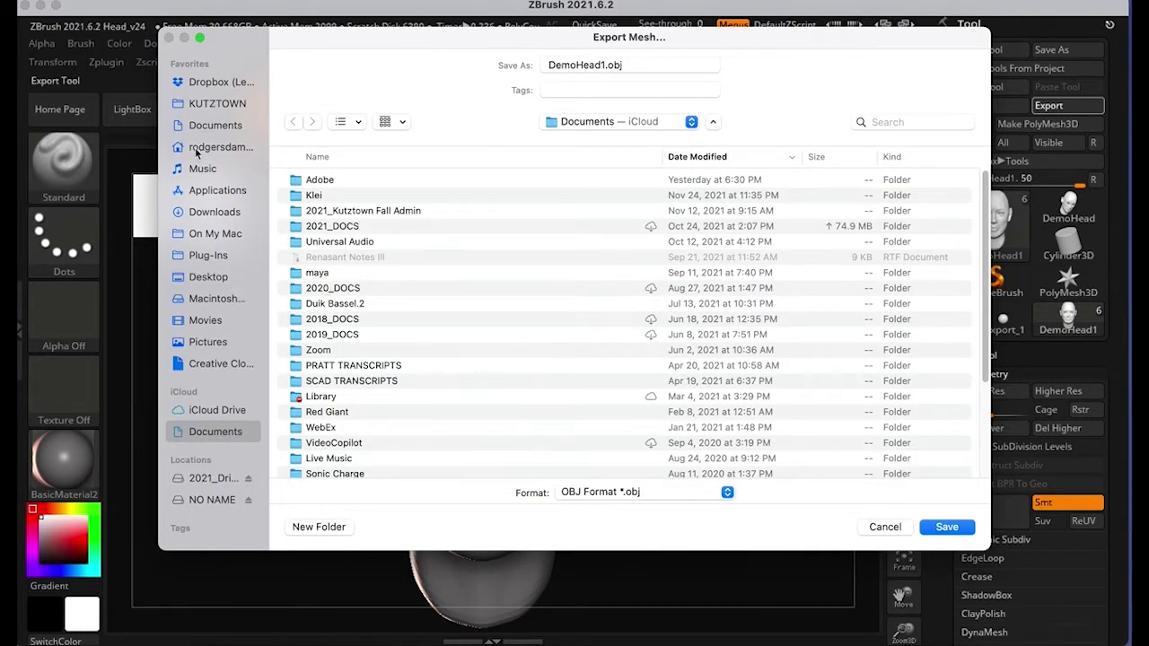
left_click(206, 278)
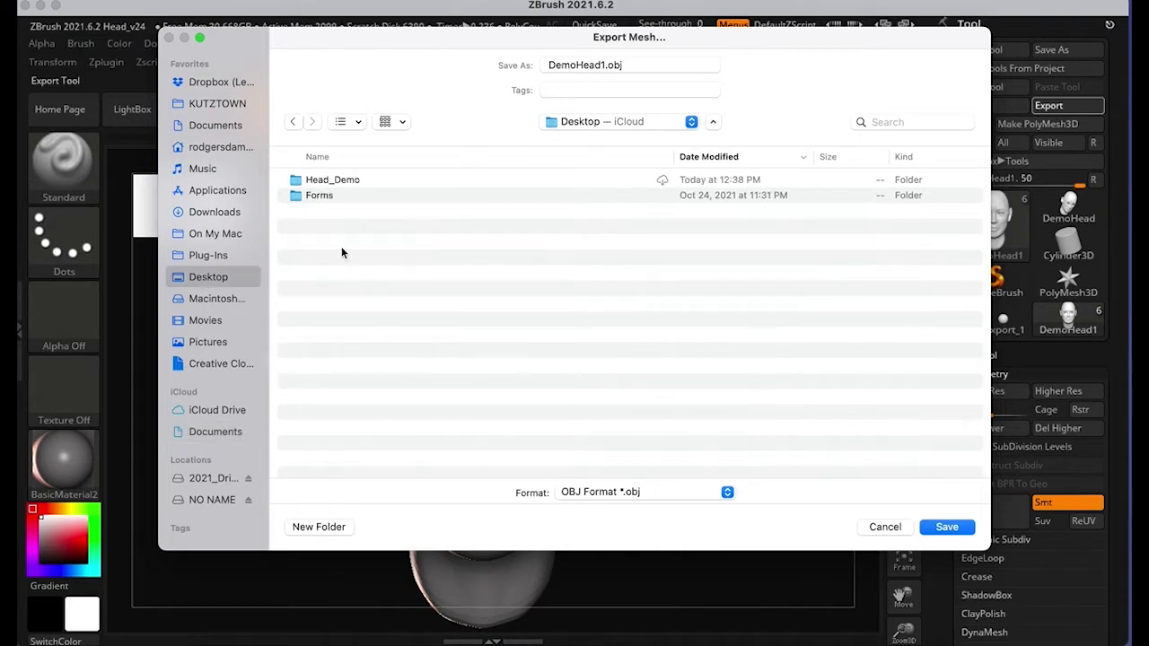
double_click(323, 184)
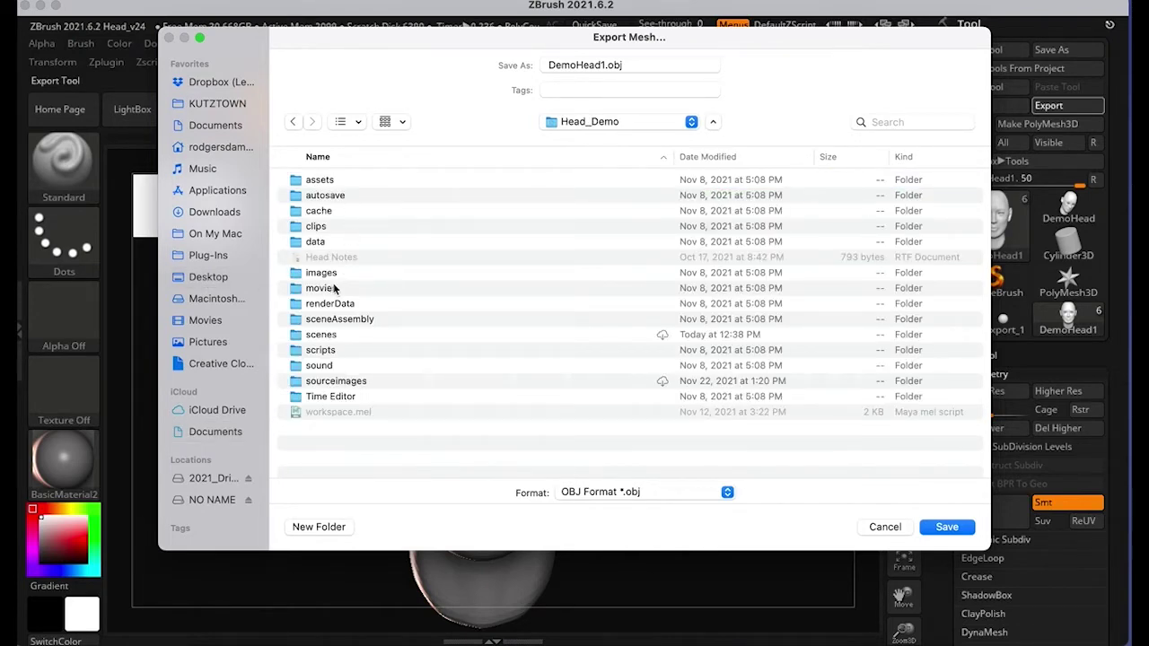
double_click(320, 336)
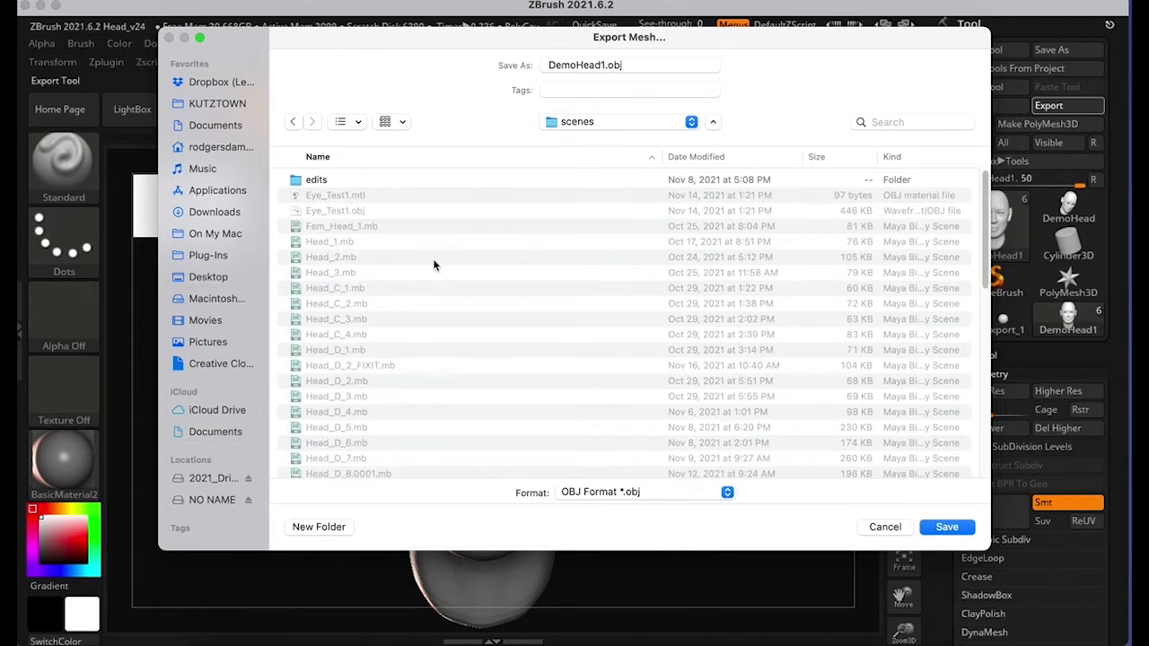
scroll(433, 261, "down", 10)
left_click(323, 528)
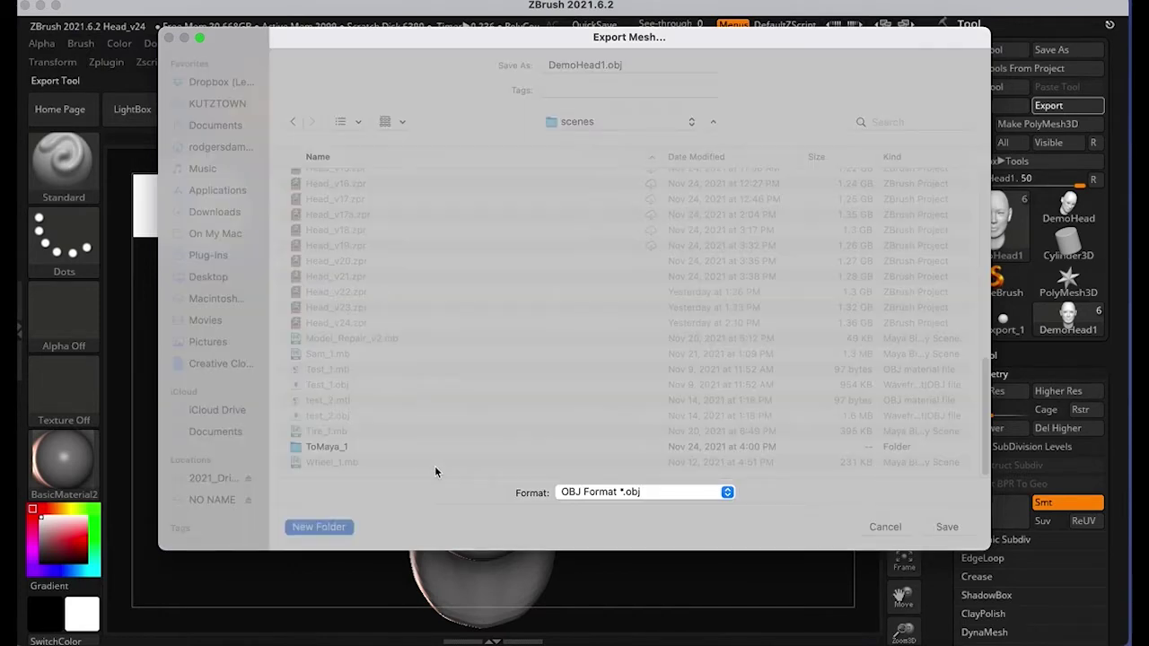
type("ToMaya_2")
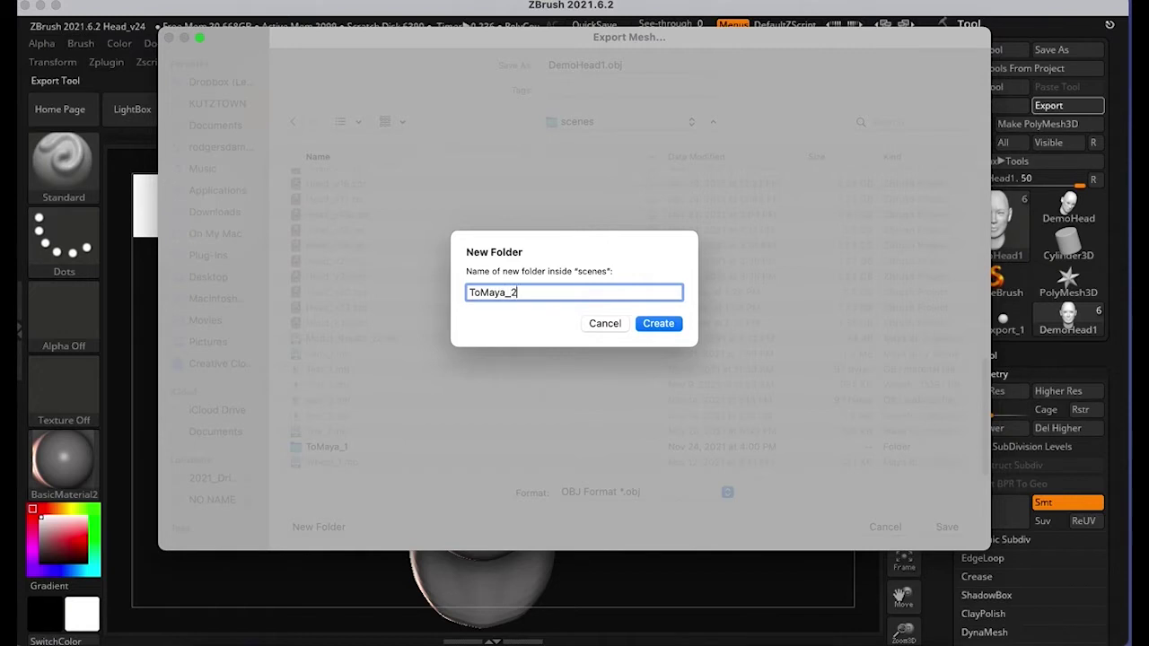
key("Return")
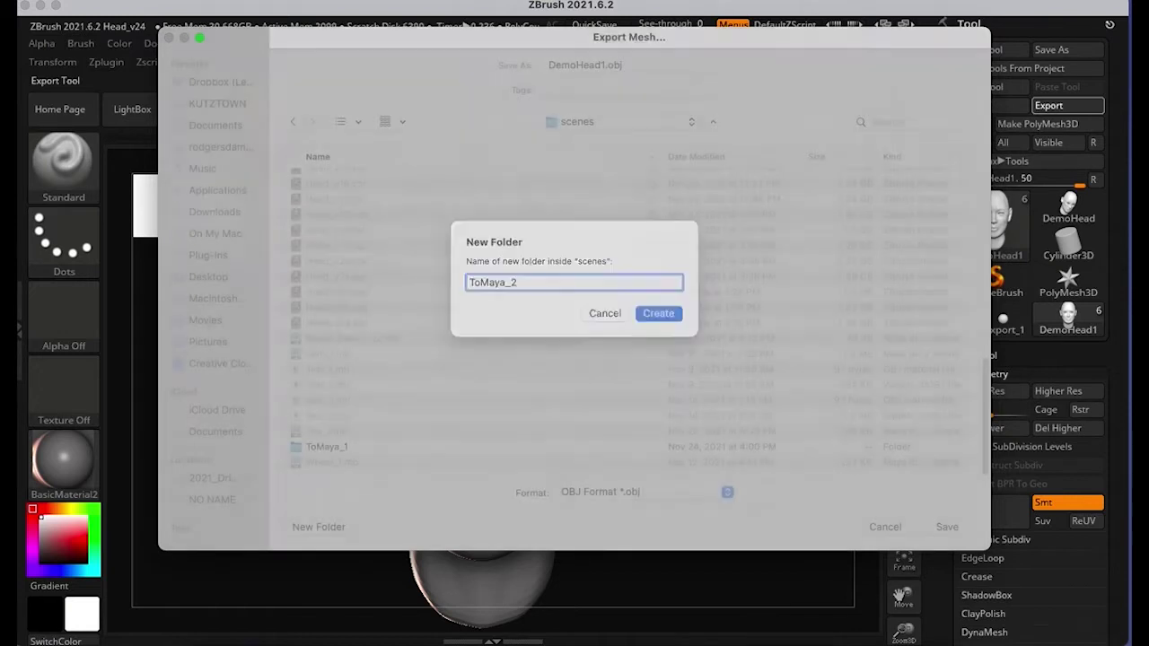
Step: Name the exported head mesh DemoHead1_v2.obj and save it in the ToMaya_2 folder
left_click(605, 64)
type("_v2")
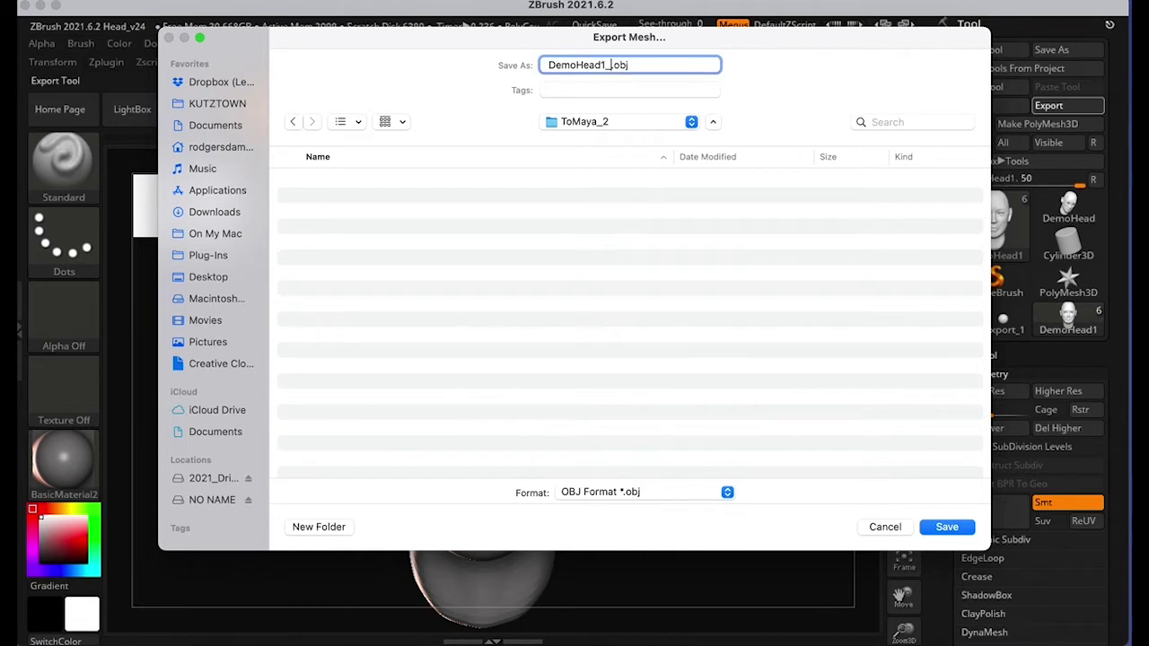
key("Return")
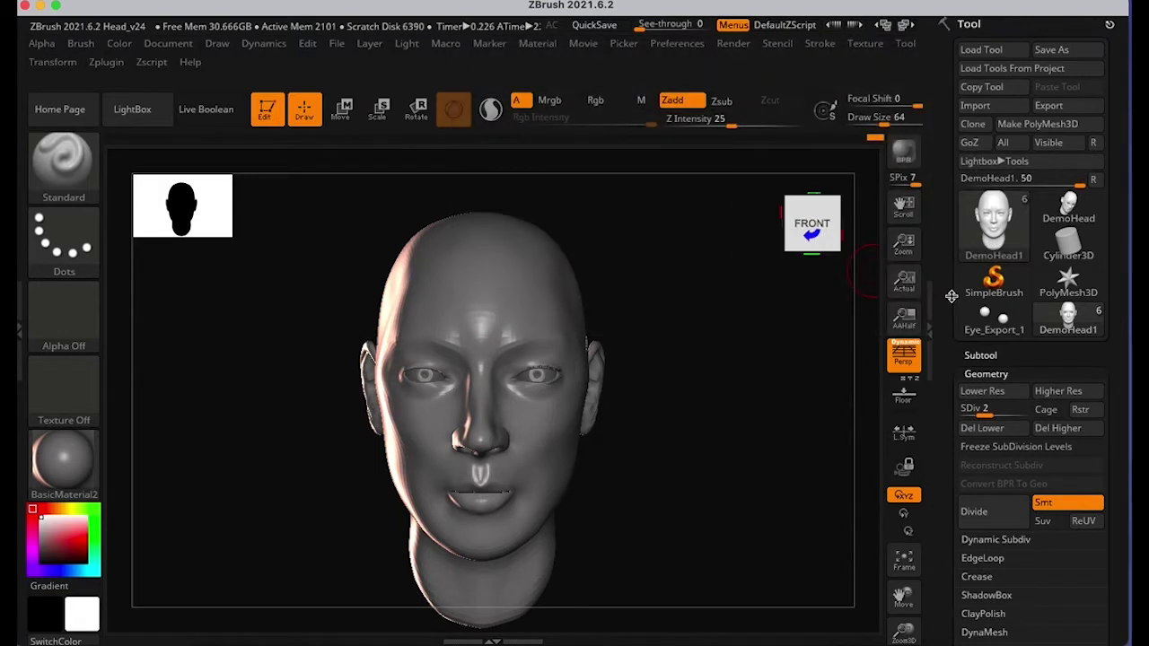
Step: Close the geometry settings, bring up the subtool list and make PM3D_Eye_Export_1 the active subtool
left_click_drag(942, 318, 940, 295)
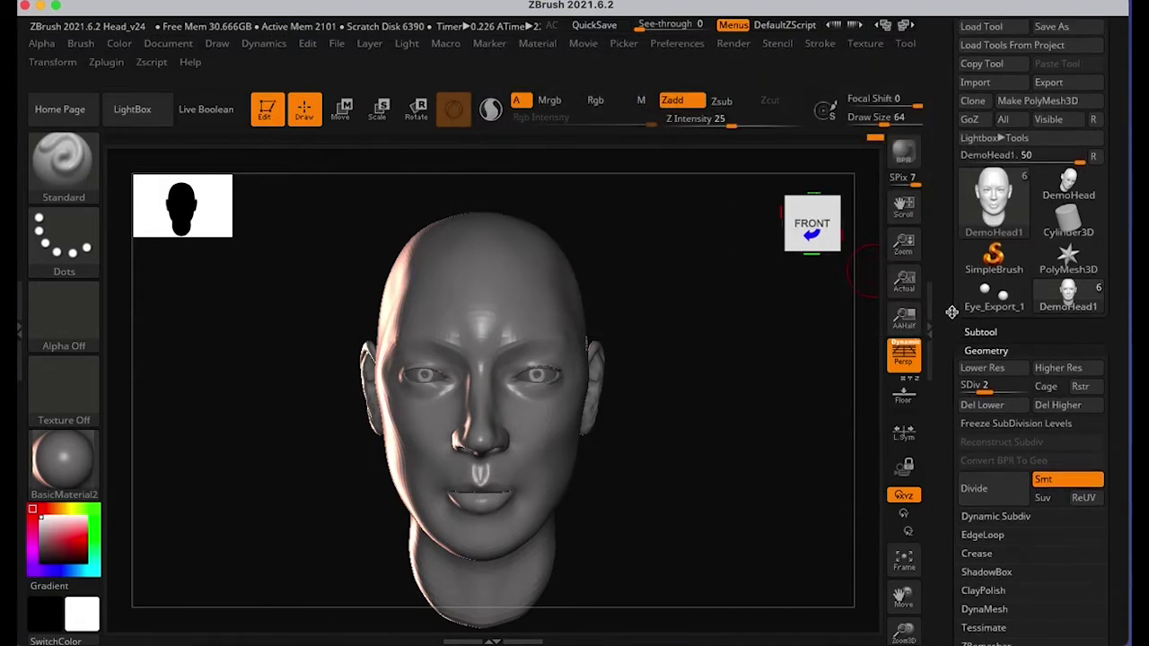
left_click(980, 351)
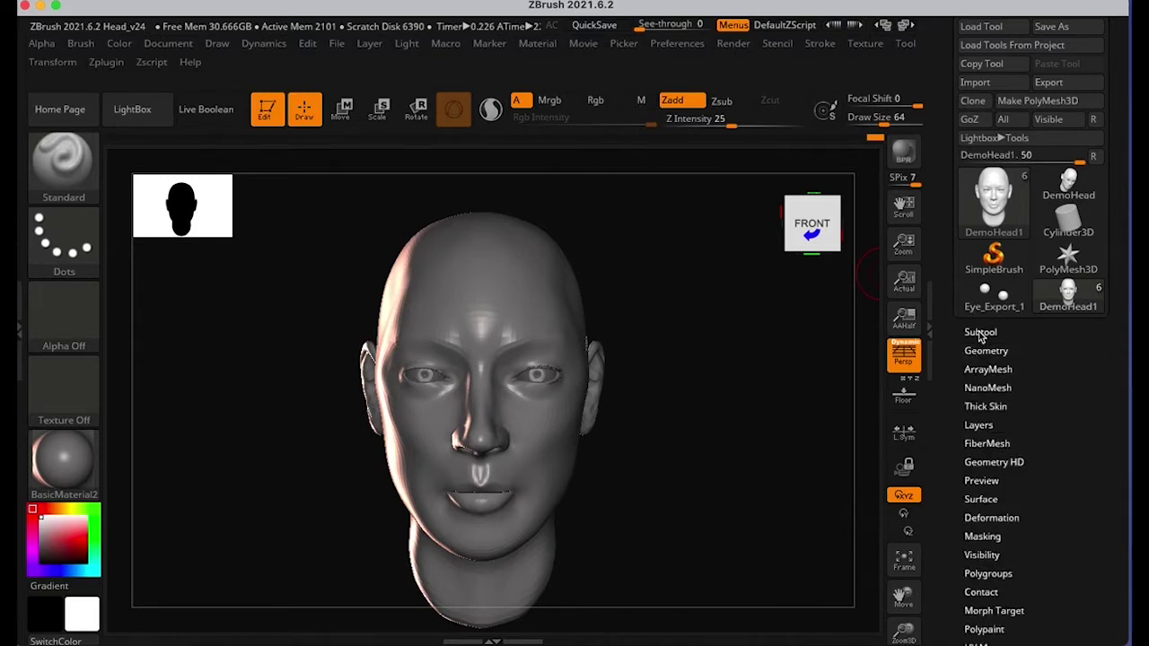
left_click(980, 332)
mouse_move(985, 375)
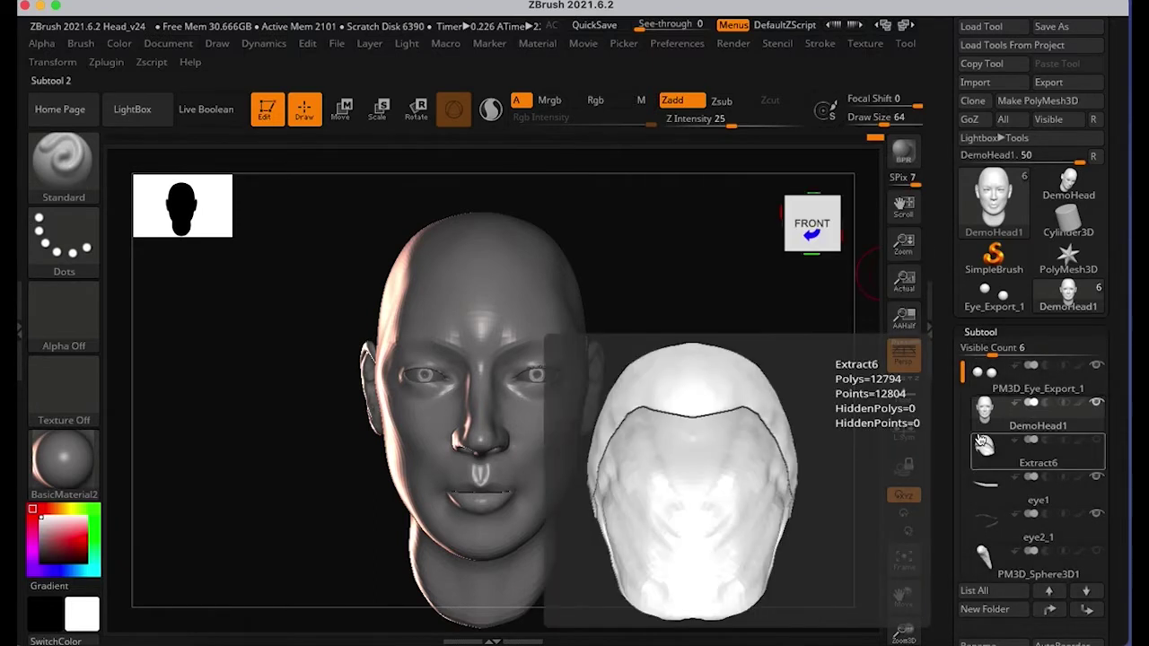
mouse_move(983, 426)
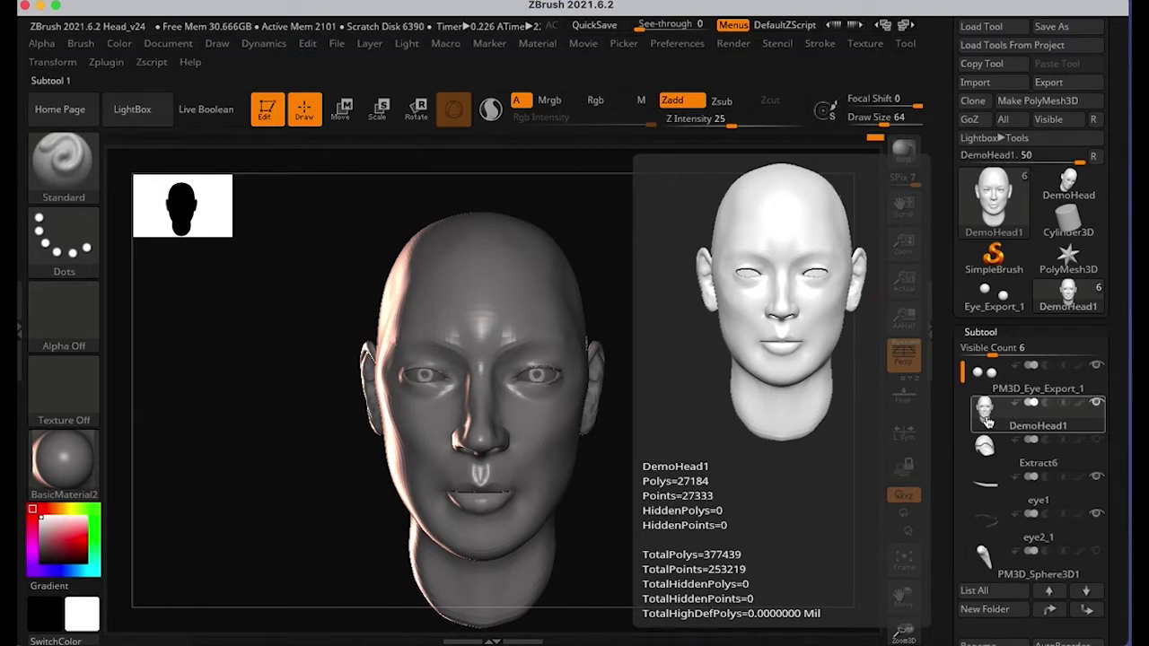
left_click(987, 395)
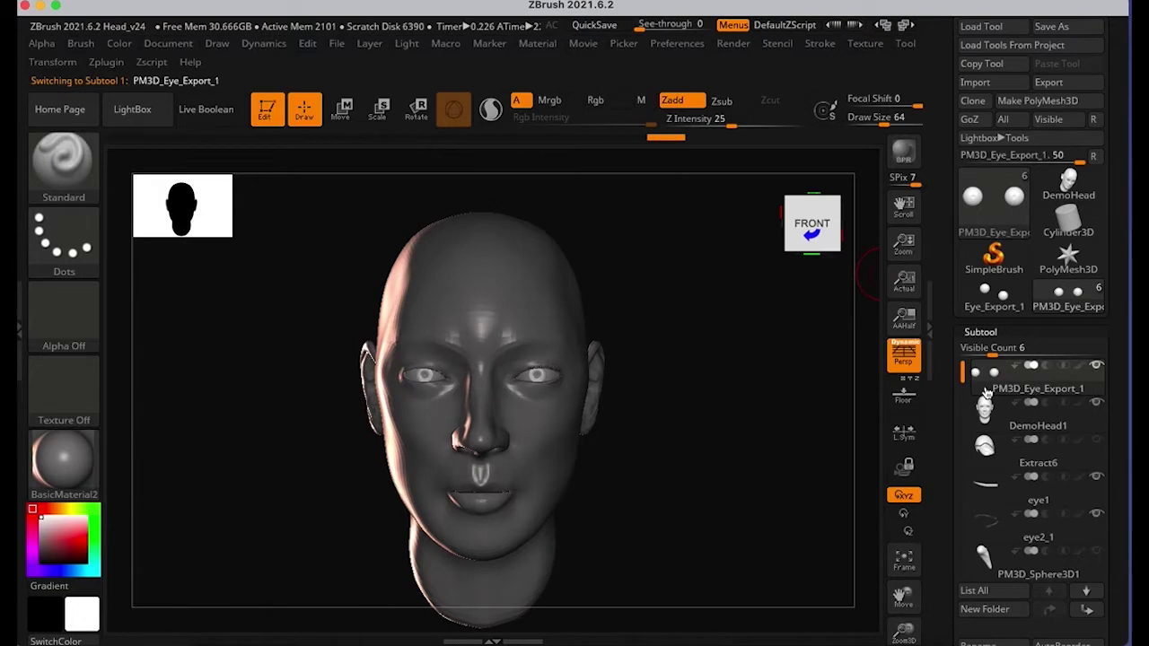
Step: Bring up the eyes' geometry settings, turn on the PolyFrame wireframe display and view the eyes up close
mouse_move(998, 398)
mouse_move(947, 428)
left_mouse_down()
mouse_move(958, 255)
mouse_move(944, 289)
mouse_move(956, 429)
left_mouse_up()
left_click(971, 283)
left_click_drag(756, 476, 703, 480)
key("shift+f")
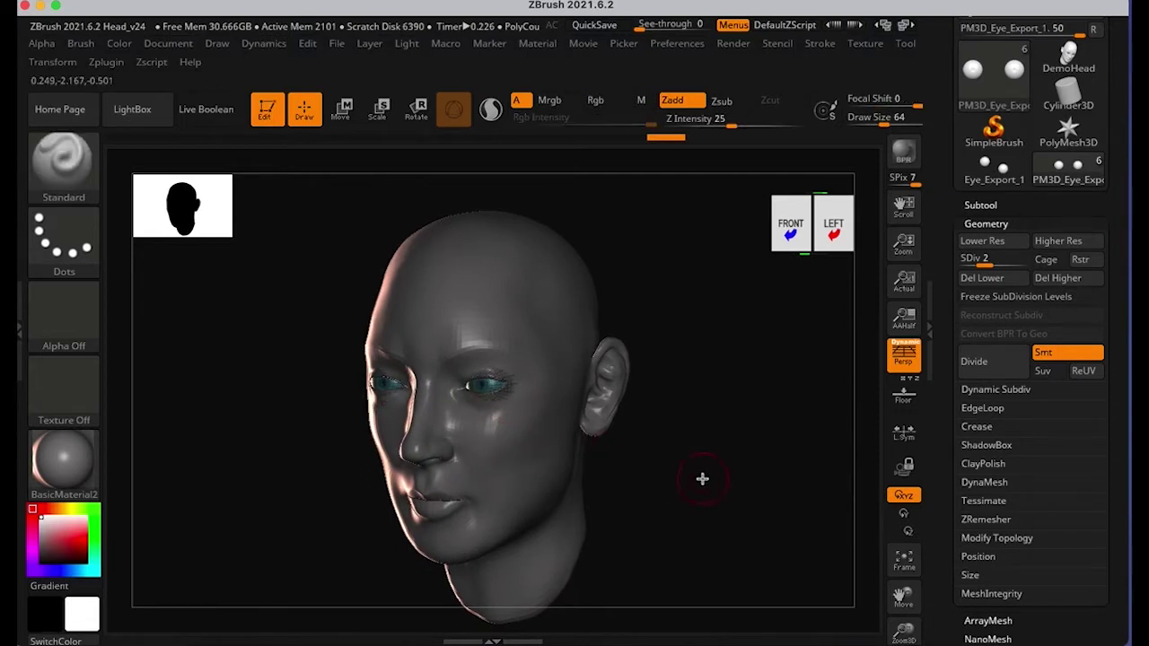
right_click_drag(702, 479, 907, 467, "ctrl")
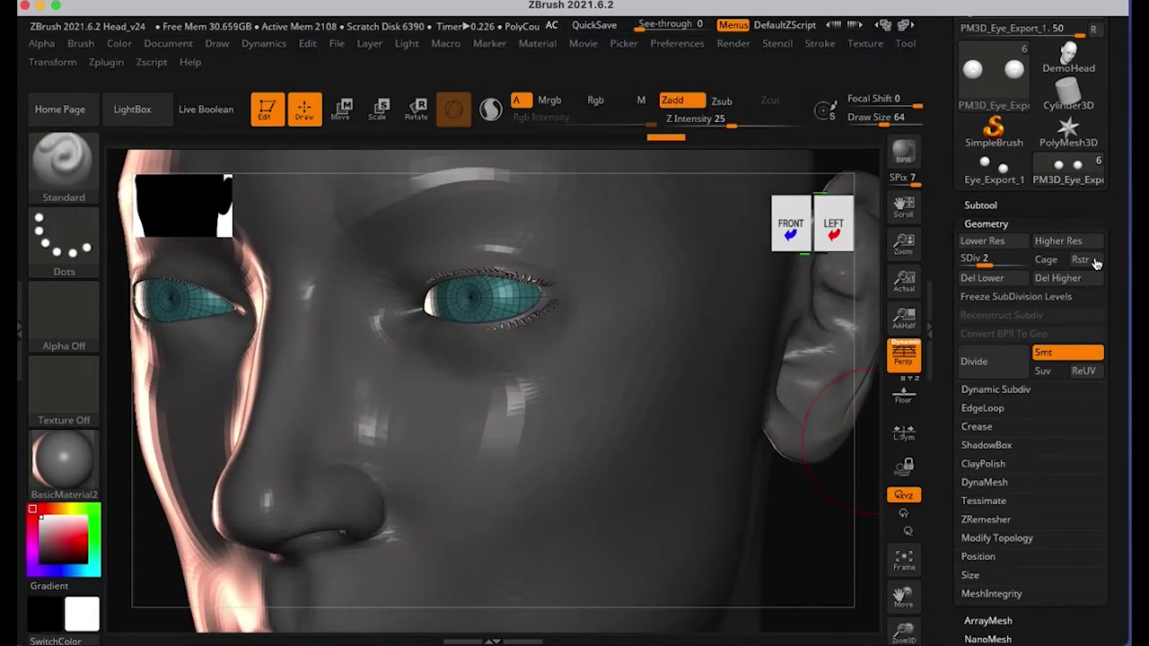
Step: Hide the DemoHead1 subtool and inspect the wireframe of both isolated eyeballs from the front
left_click(980, 206)
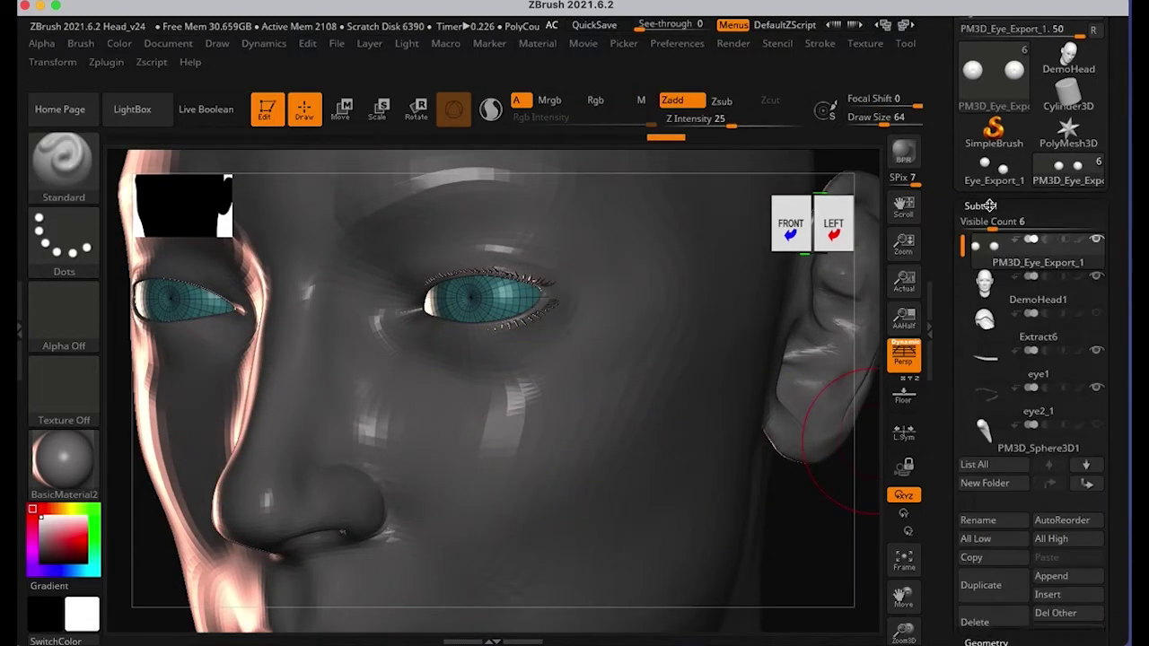
left_click(1096, 277)
mouse_move(575, 428)
left_mouse_down()
mouse_move(634, 476)
mouse_move(568, 486)
left_mouse_up()
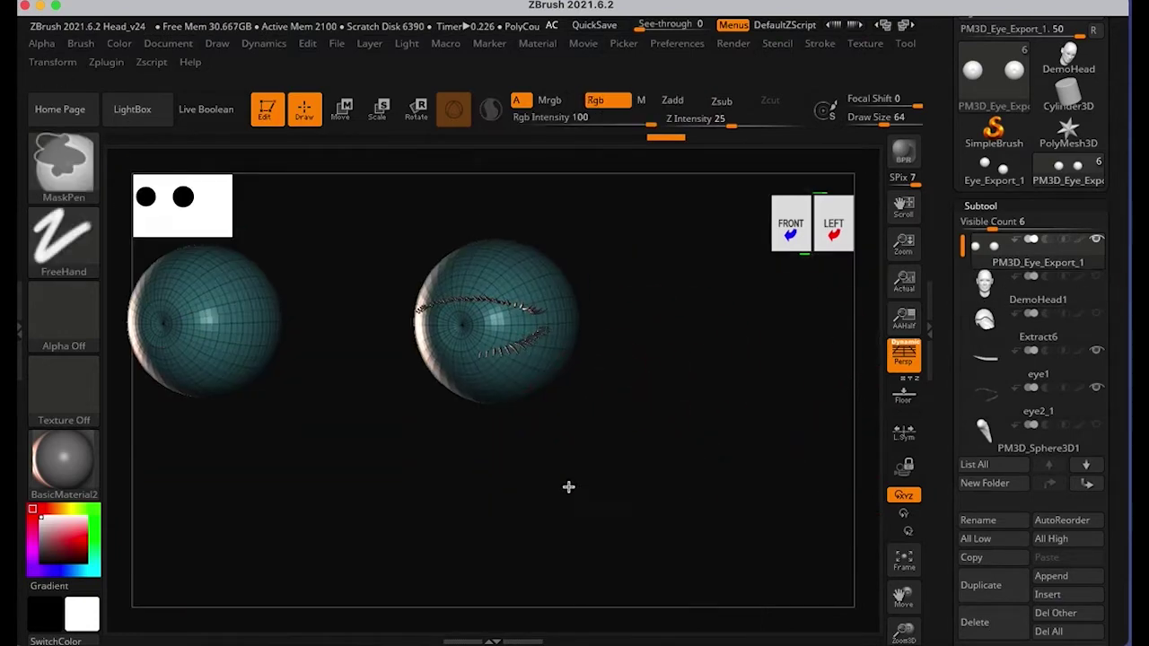
mouse_move(568, 487)
right_mouse_down("ctrl")
mouse_move(712, 500)
mouse_move(700, 485)
right_mouse_up("ctrl")
right_click_drag(694, 436, 683, 512, "alt")
mouse_move(683, 512)
left_mouse_down()
mouse_move(708, 506)
mouse_move(705, 472)
mouse_move(649, 497)
mouse_move(590, 498)
left_mouse_up()
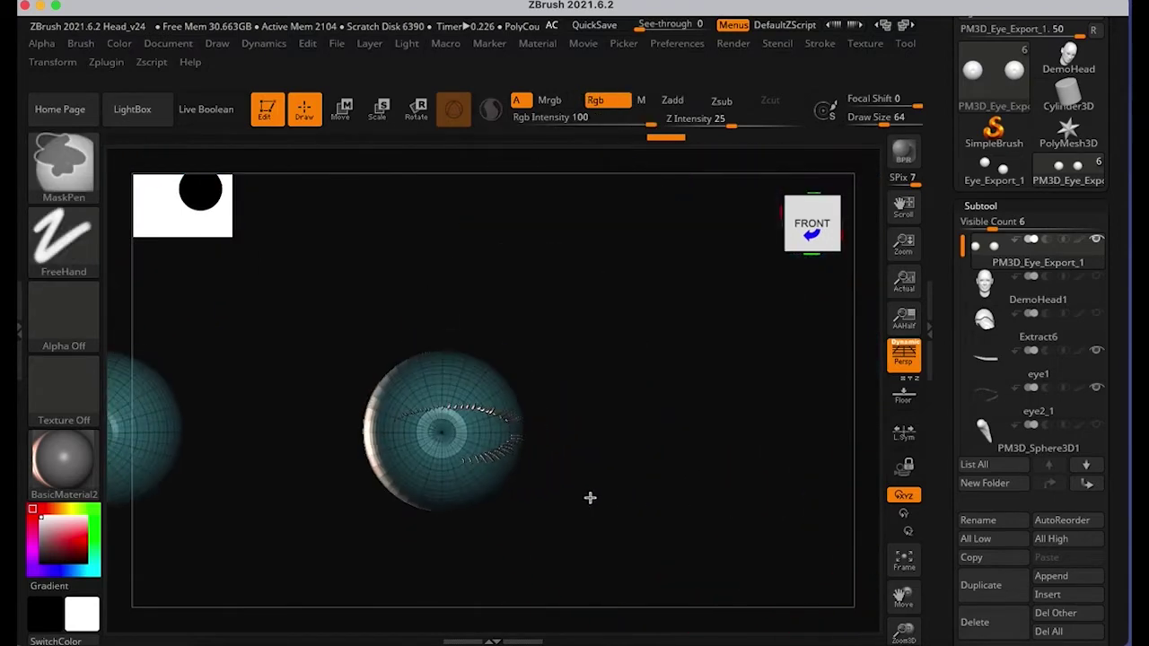
right_click_drag(589, 497, 729, 405, "ctrl")
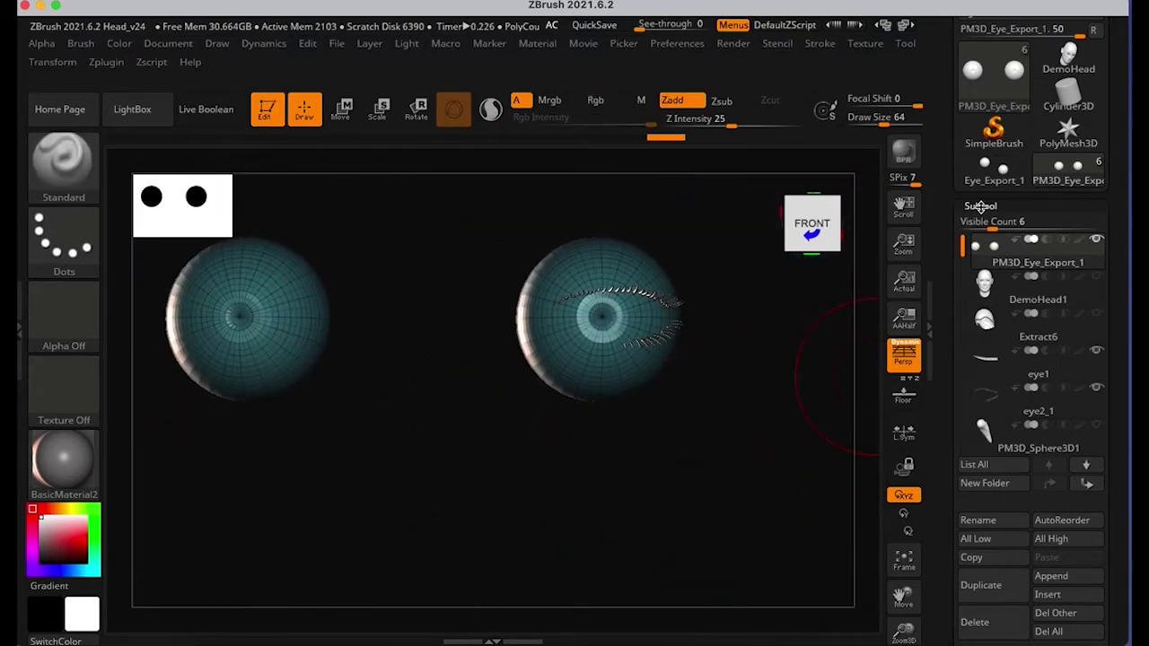
Step: Check the eyes' subdivision level in the geometry settings and inspect their wireframe from a three-quarter view
left_click(980, 205)
left_click(985, 224)
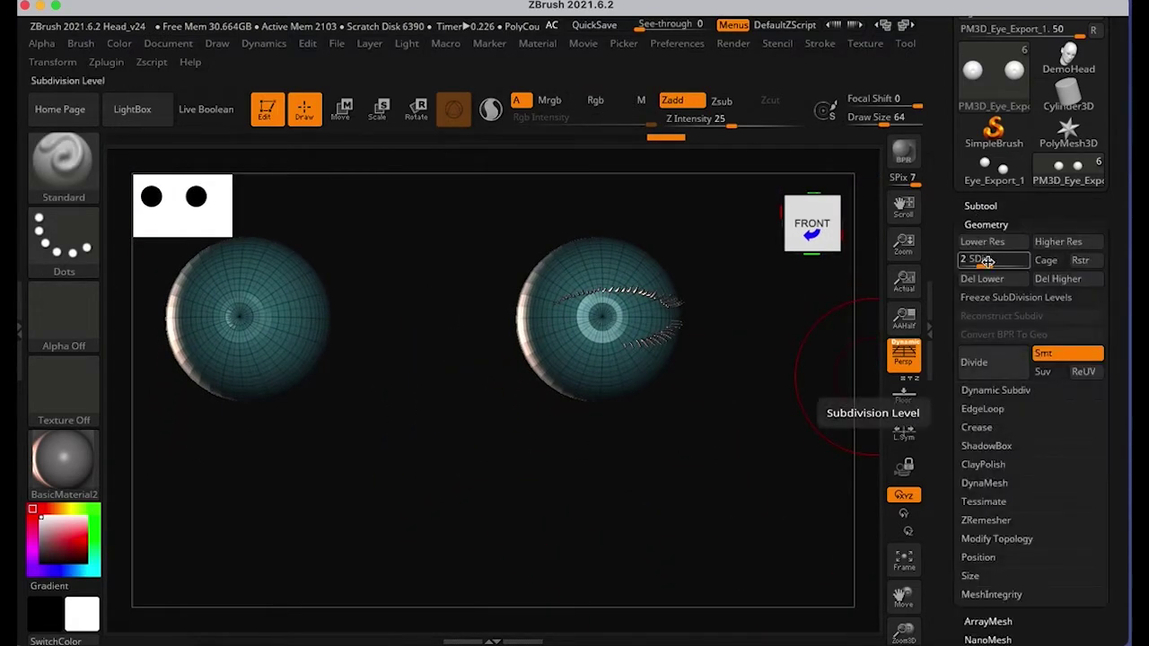
mouse_move(769, 377)
left_mouse_down()
mouse_move(724, 443)
mouse_move(593, 423)
mouse_move(700, 417)
left_mouse_up()
left_click_drag(625, 452, 633, 455, "alt")
right_click(633, 456)
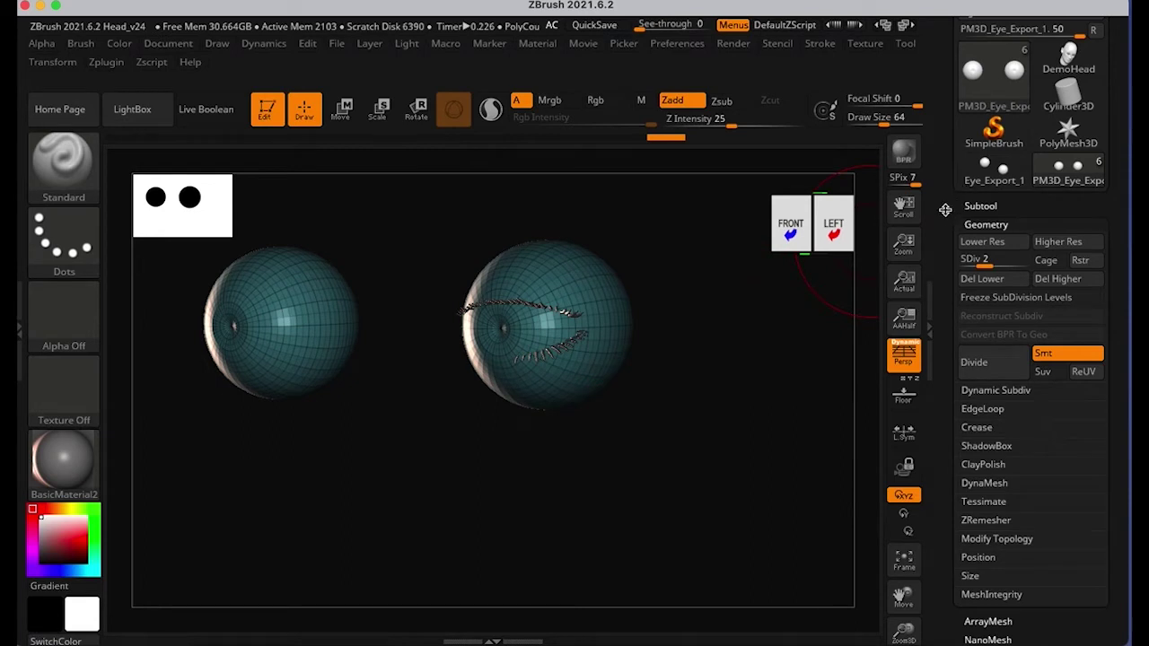
Step: Export the eyes as an OBJ file named Eyes_2 into the ToMaya_2 folder
left_click_drag(953, 238, 954, 389)
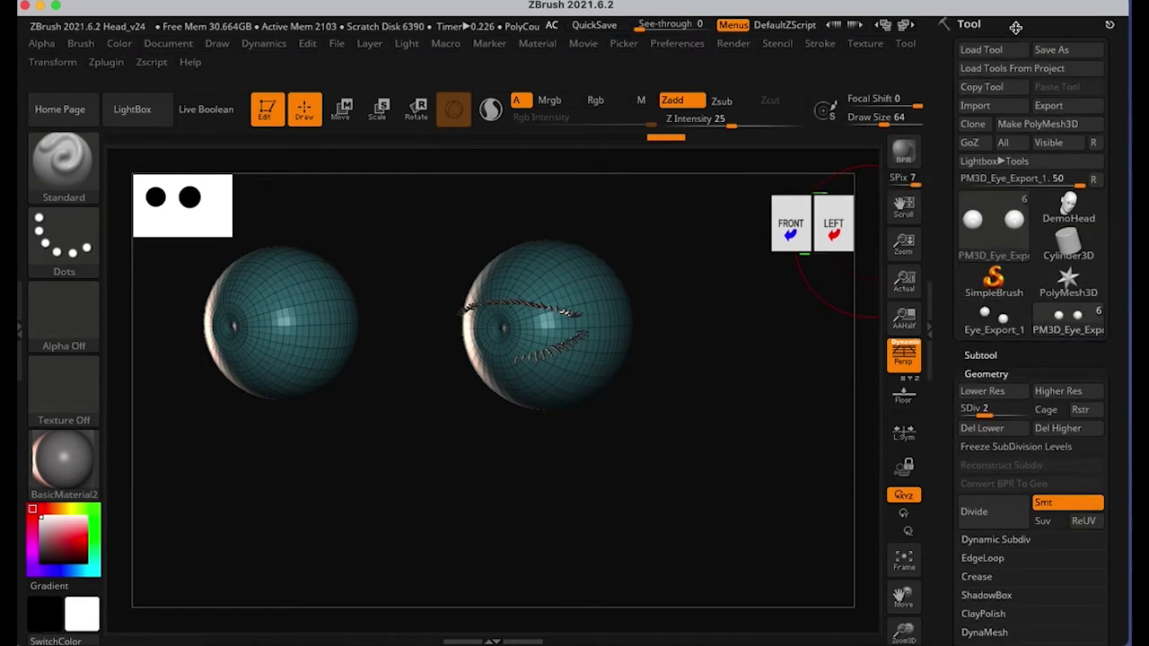
left_click(1062, 106)
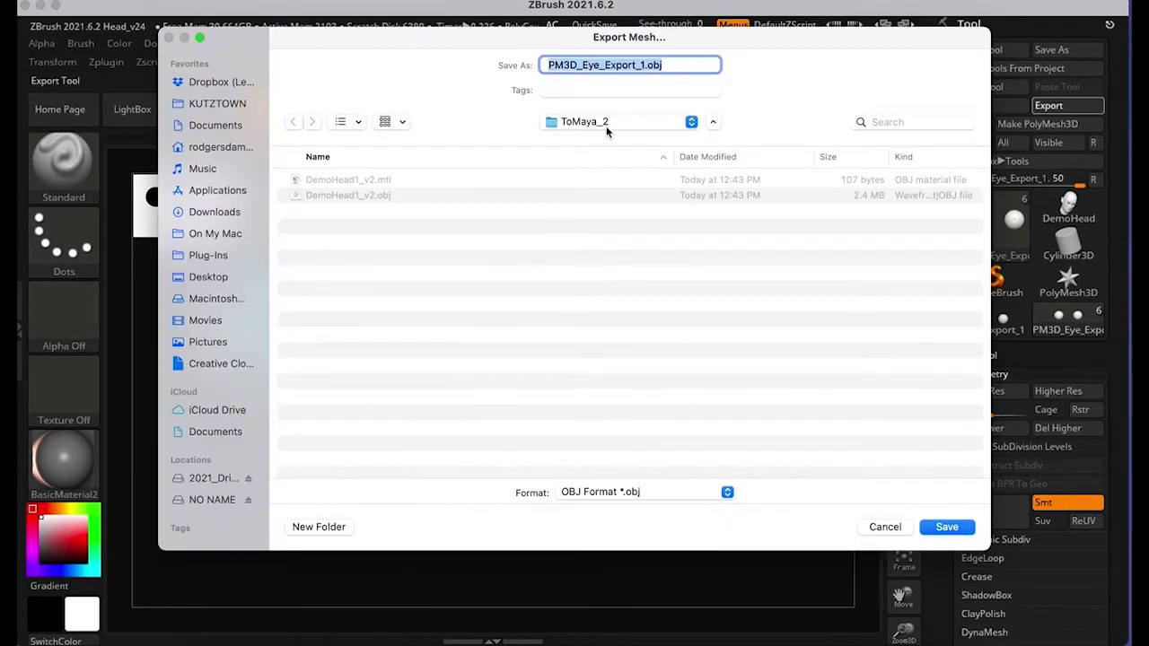
type("Eyes_2")
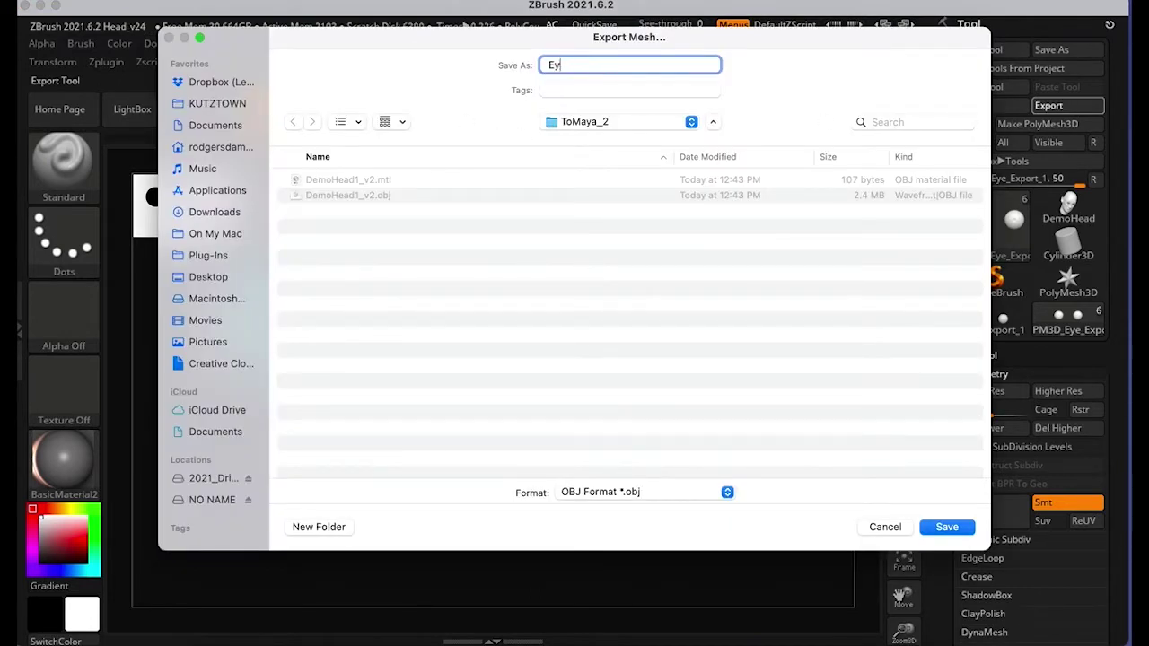
left_click(628, 491)
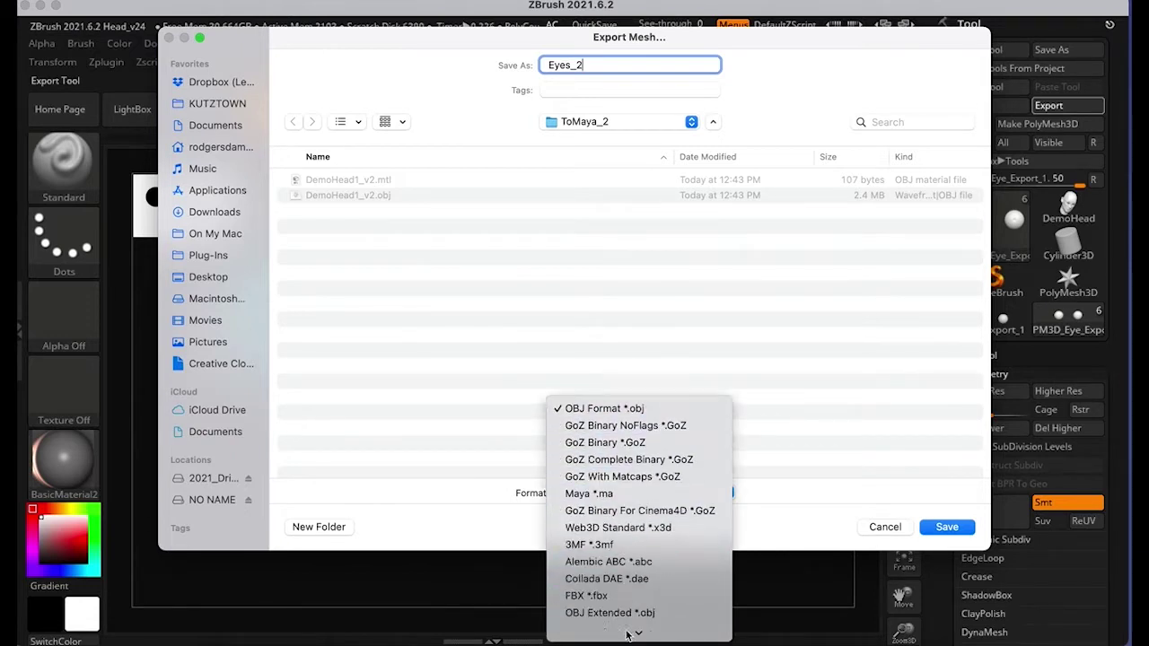
left_click(777, 364)
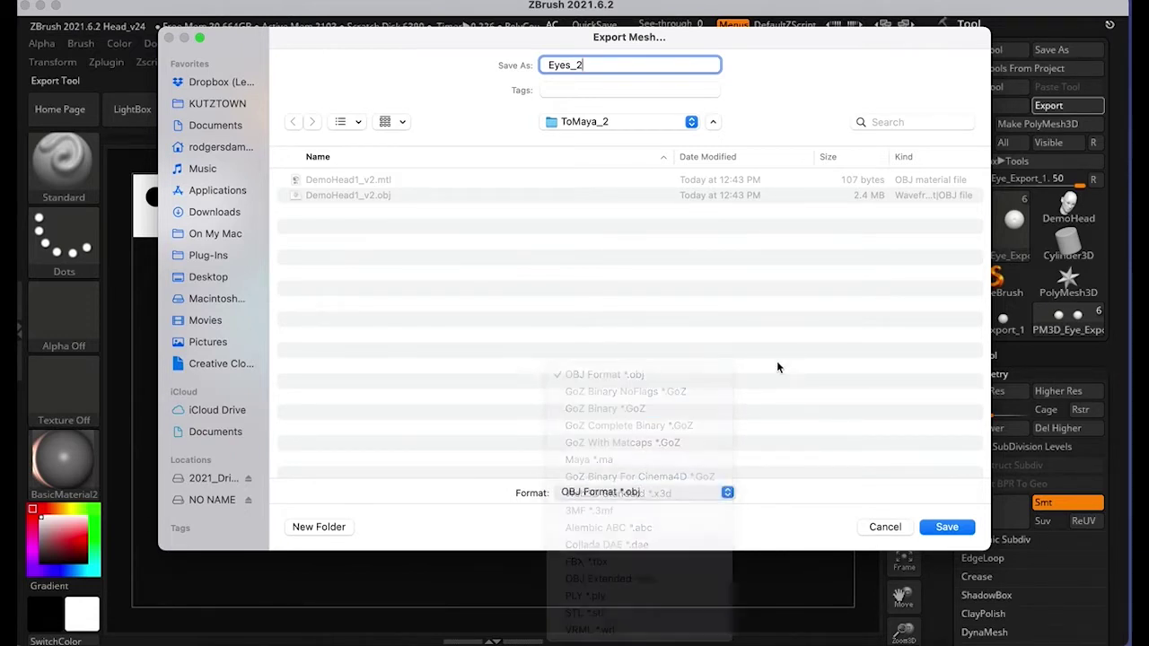
left_click(947, 527)
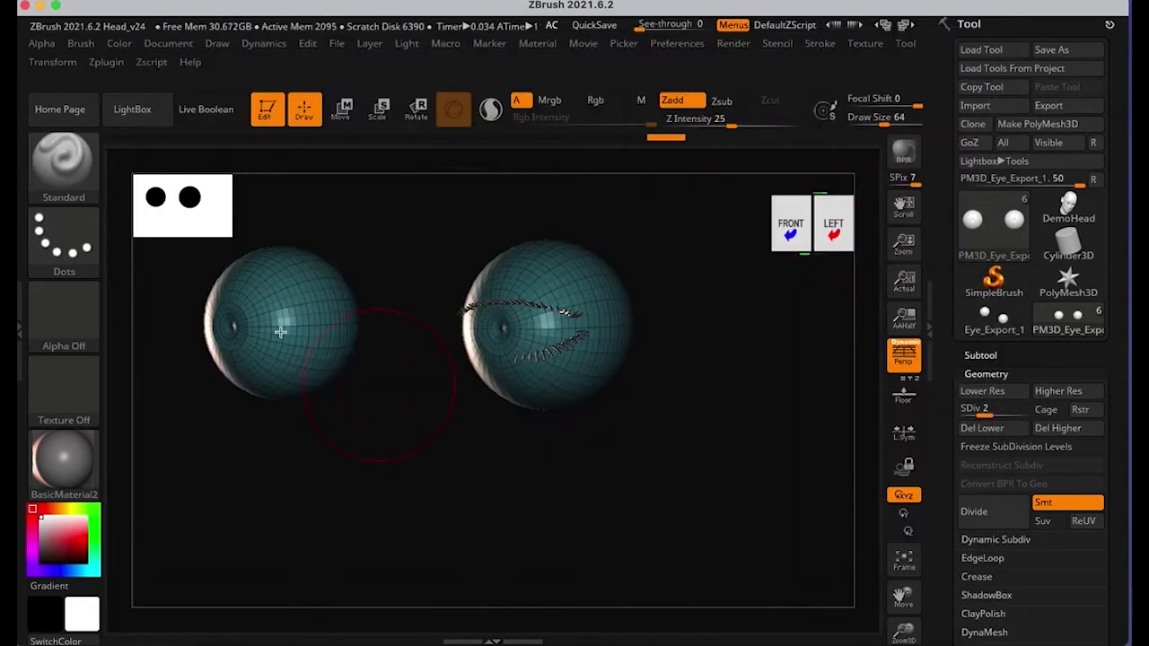
Step: Minimize ZBrush, switch to Maya and bring the empty scene's grid into view
left_click(40, 6)
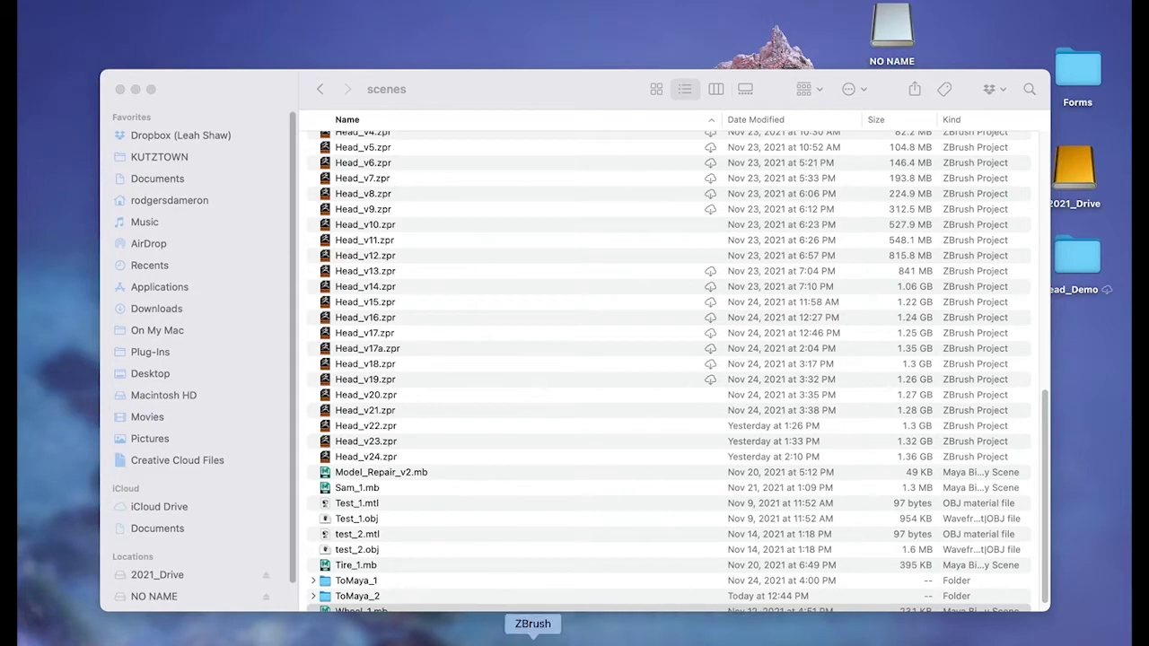
left_click(464, 639)
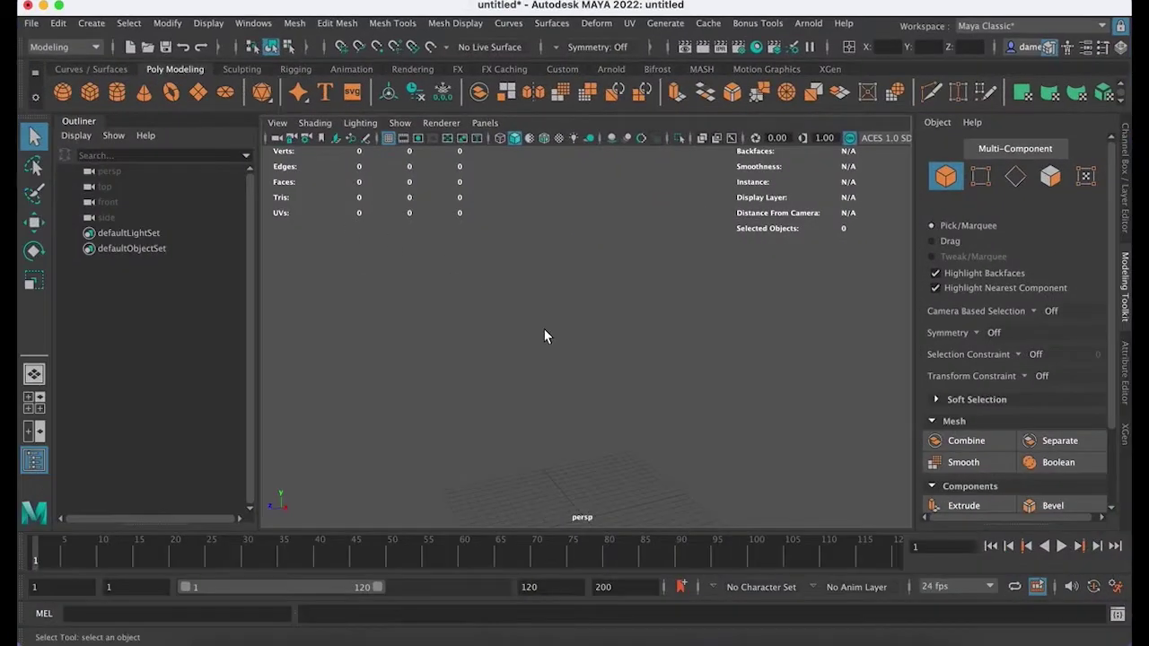
left_click_drag(545, 183, 535, 345, "alt")
right_click_drag(479, 345, 587, 342, "alt")
middle_click_drag(586, 342, 677, 309, "alt")
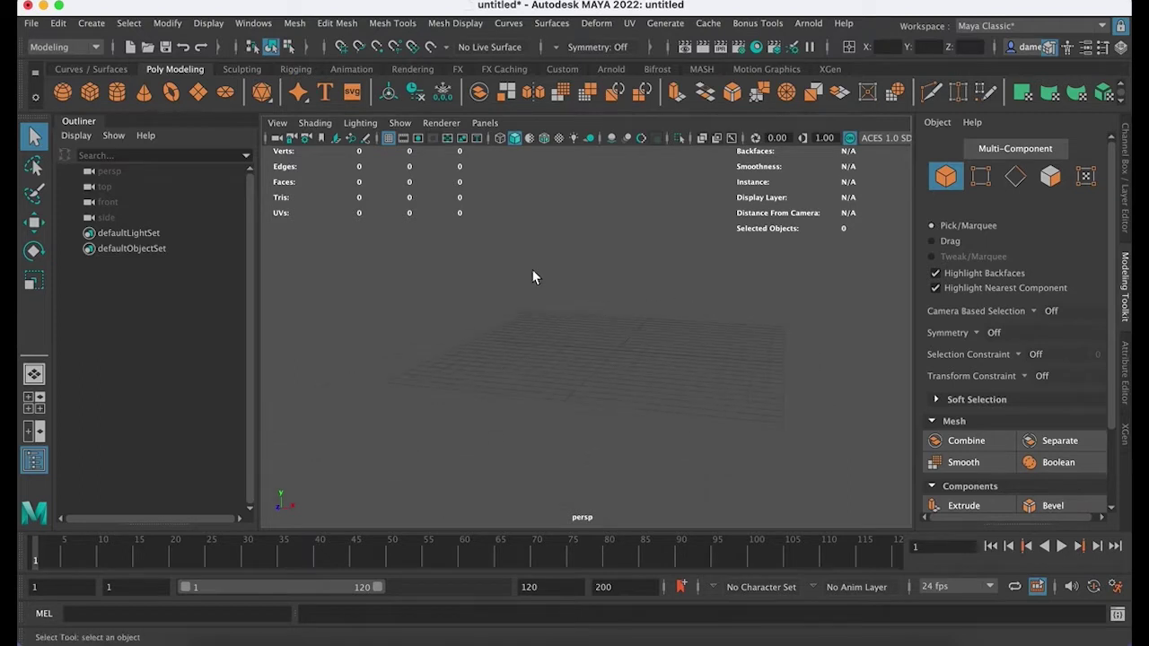
Step: Import DemoHead1_v2.obj from the ToMaya_2 folder inside the project's scenes folder
left_click(34, 27)
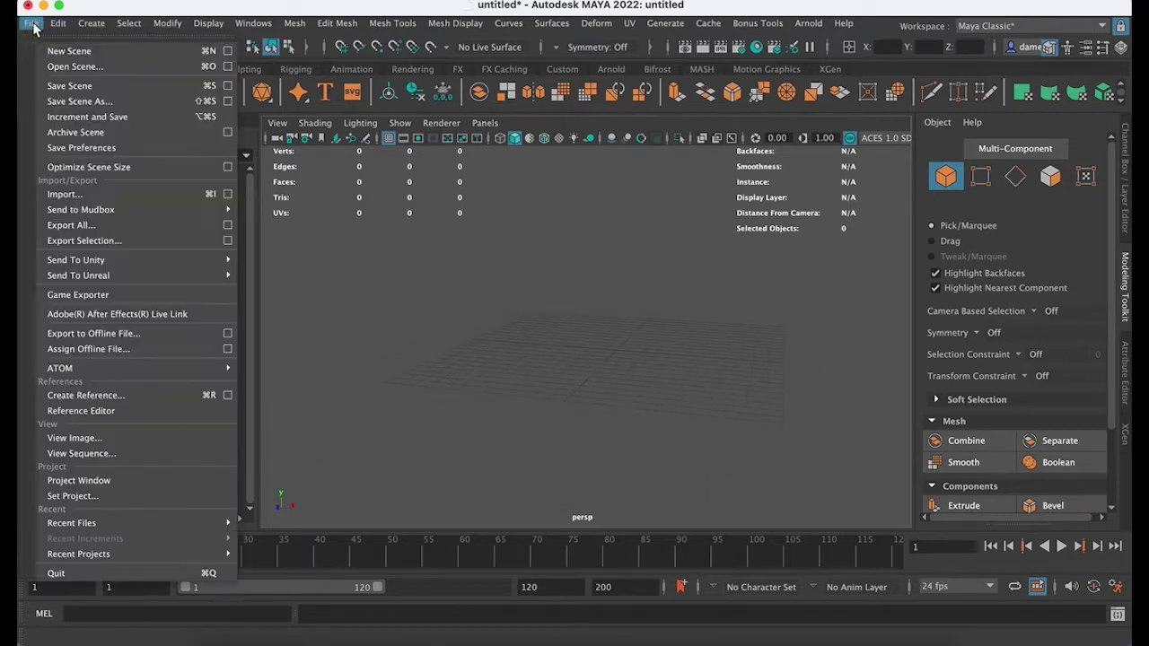
left_click(63, 194)
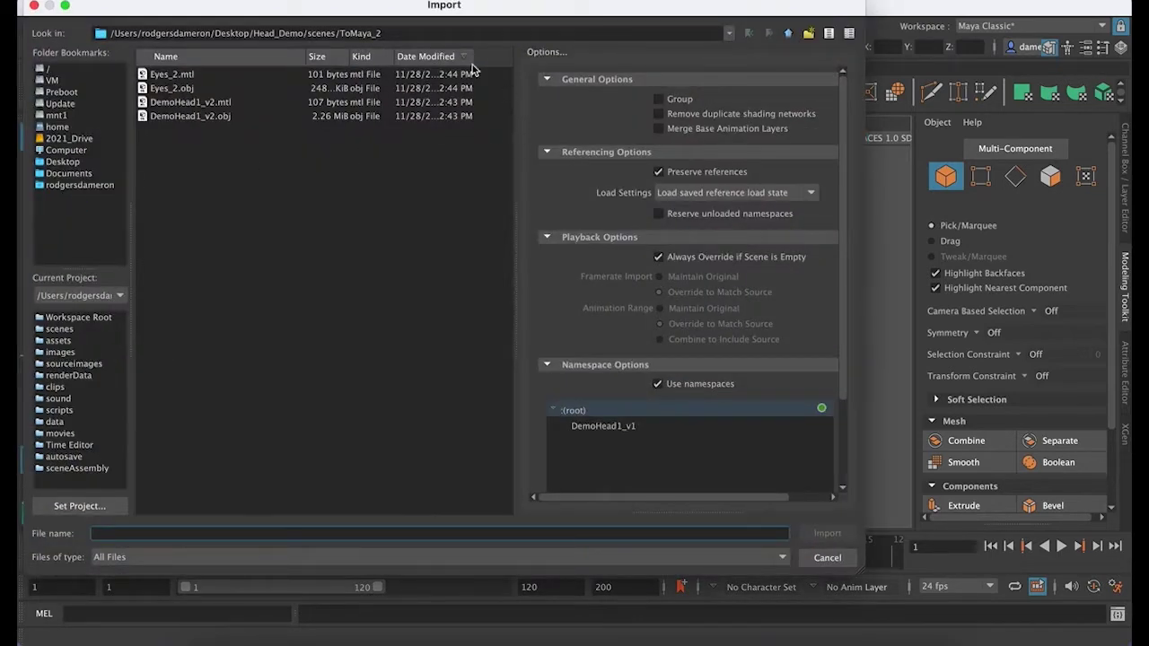
left_click(789, 32)
scroll(269, 256, "down", 5)
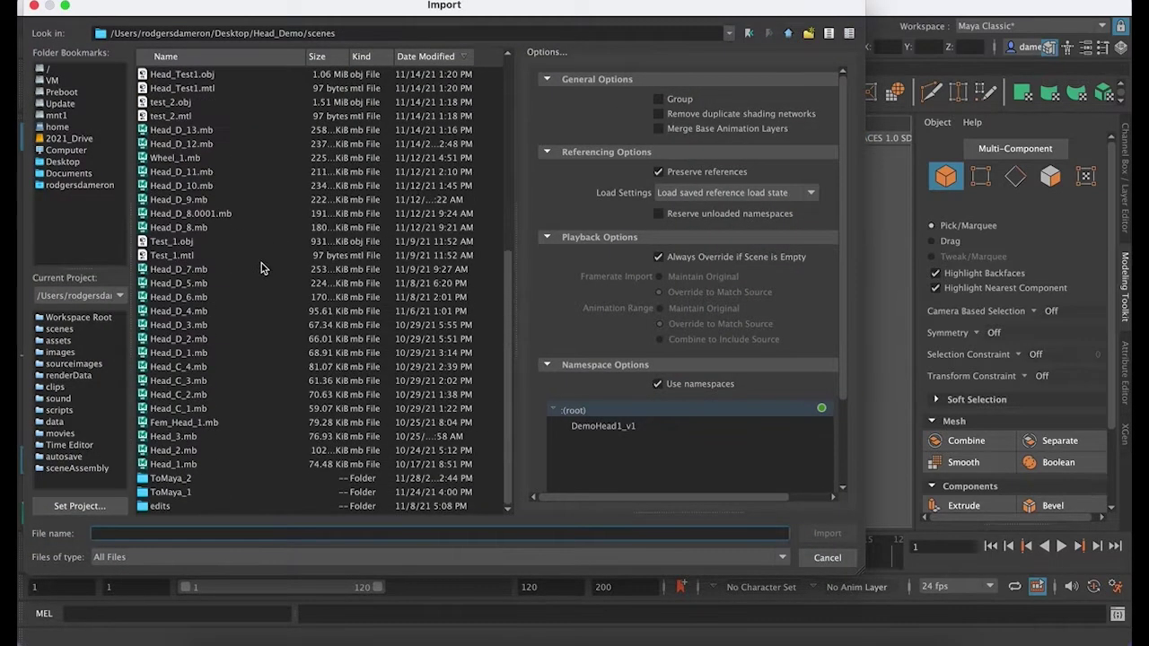
double_click(171, 477)
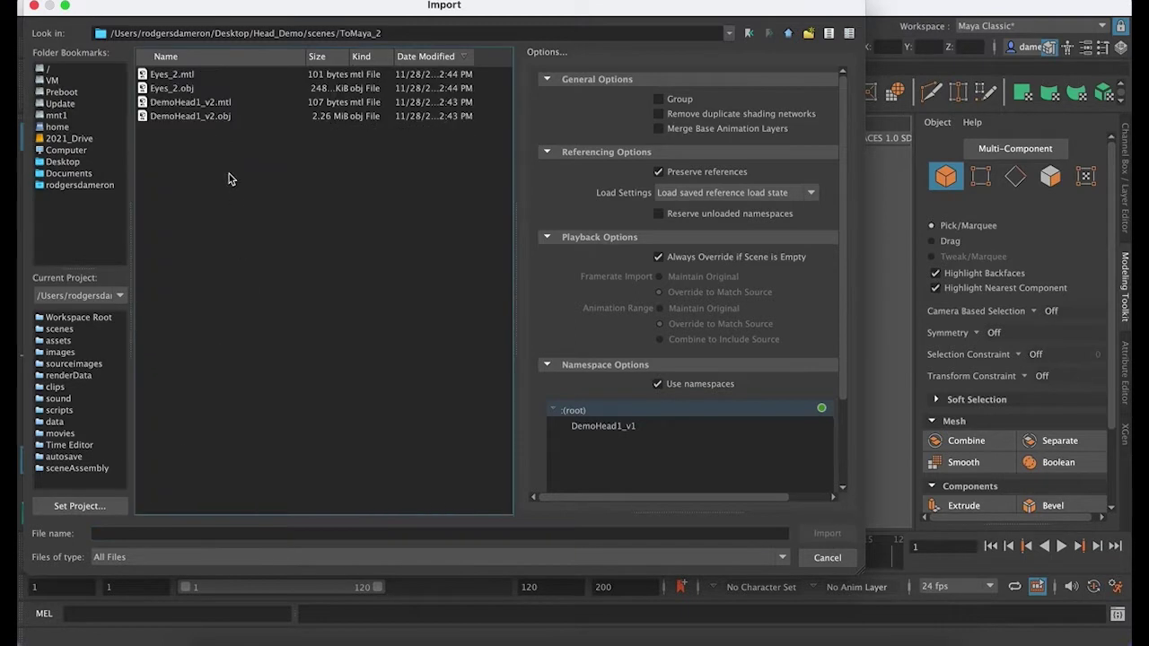
left_click(186, 105)
left_click(188, 117)
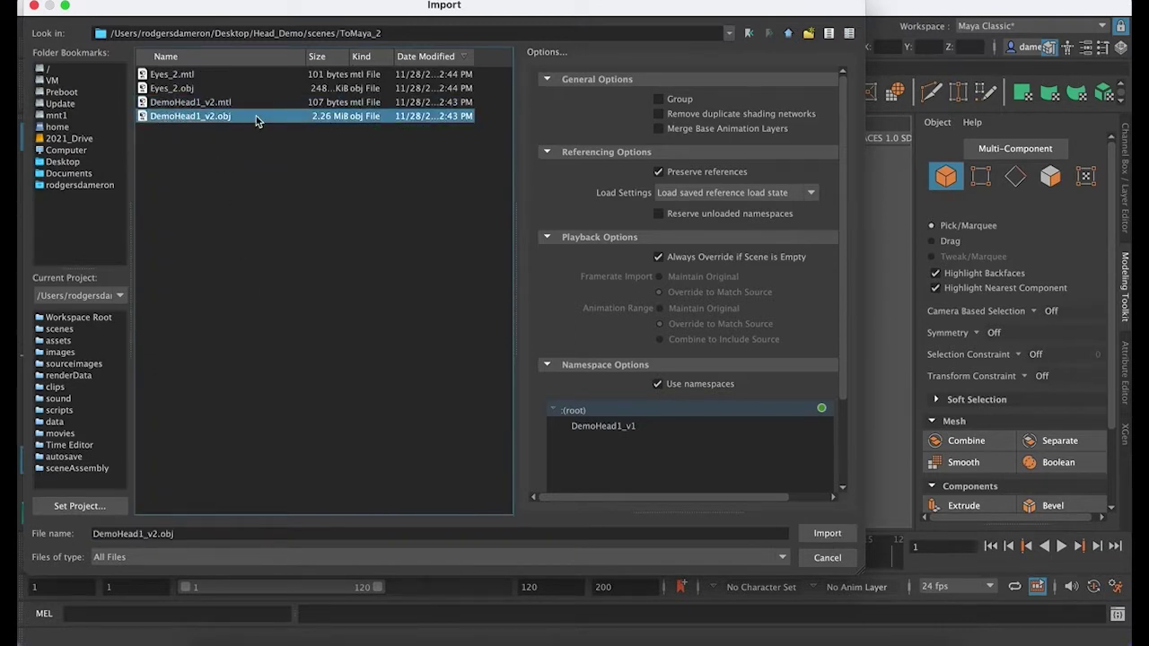
left_click(827, 533)
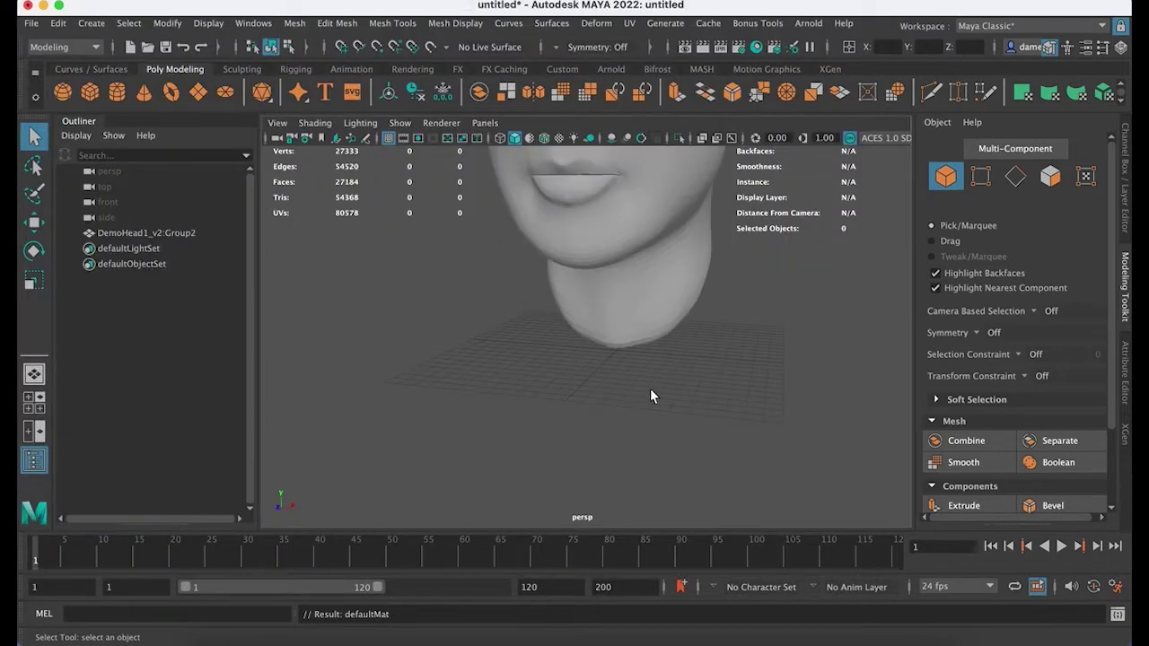
Step: Import Eyes_2.obj from the ToMaya_2 folder into the scene with the head
middle_click_drag(758, 211, 703, 421, "alt")
scroll(639, 392, "down", 3)
left_click_drag(639, 392, 731, 397, "alt")
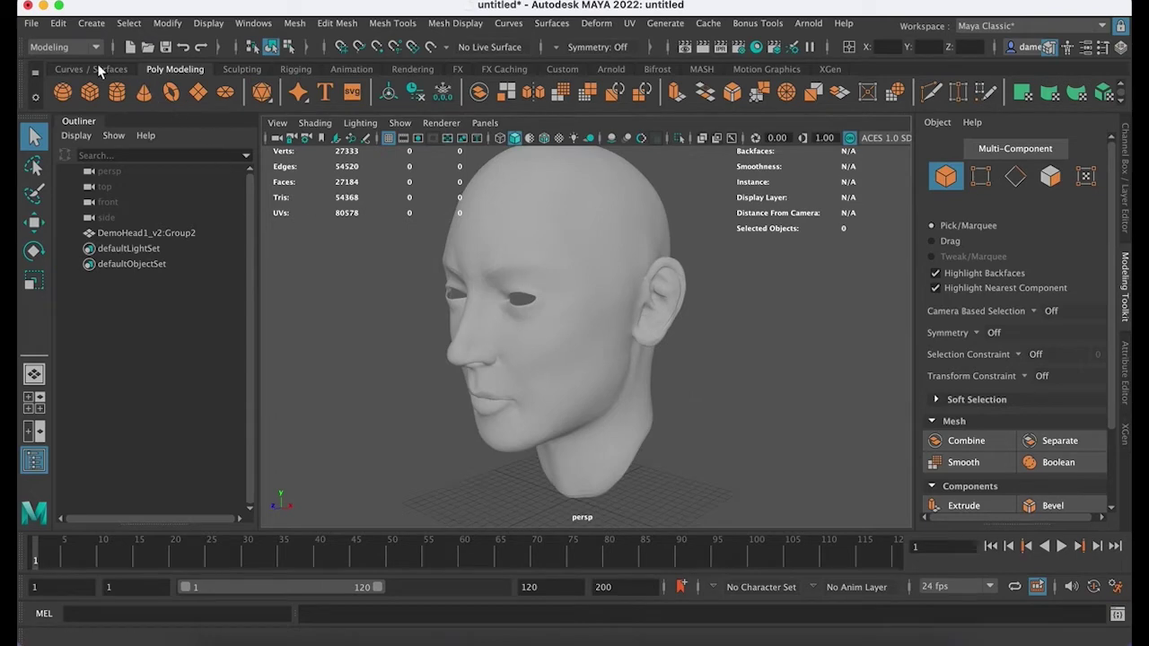
left_click(31, 22)
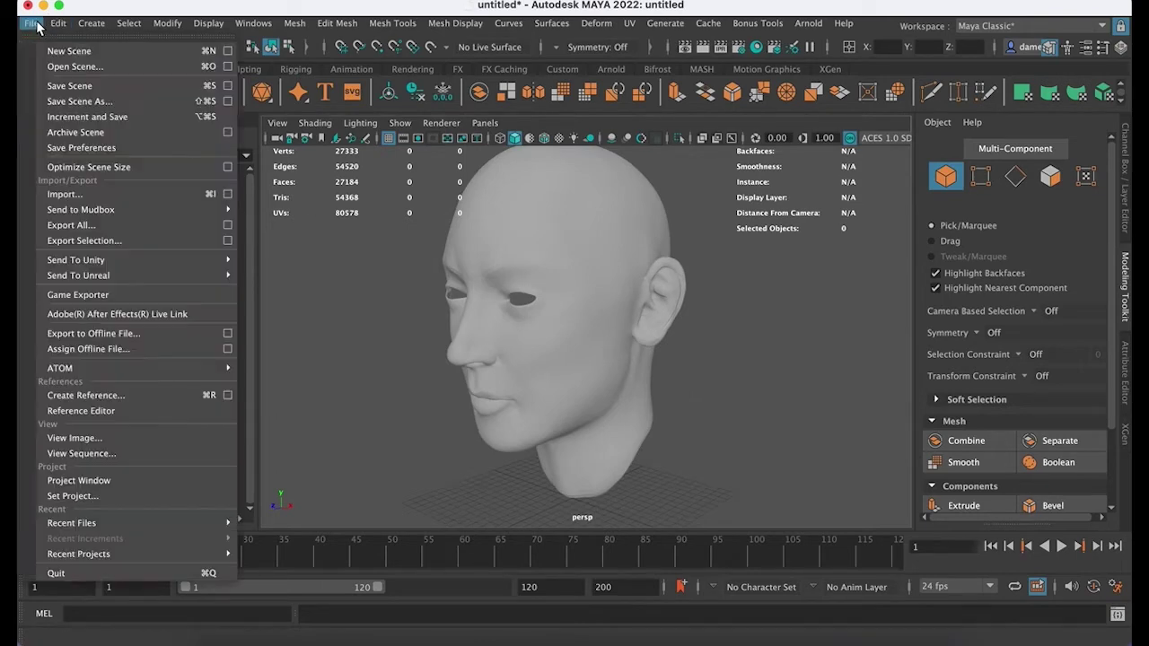
left_click(80, 194)
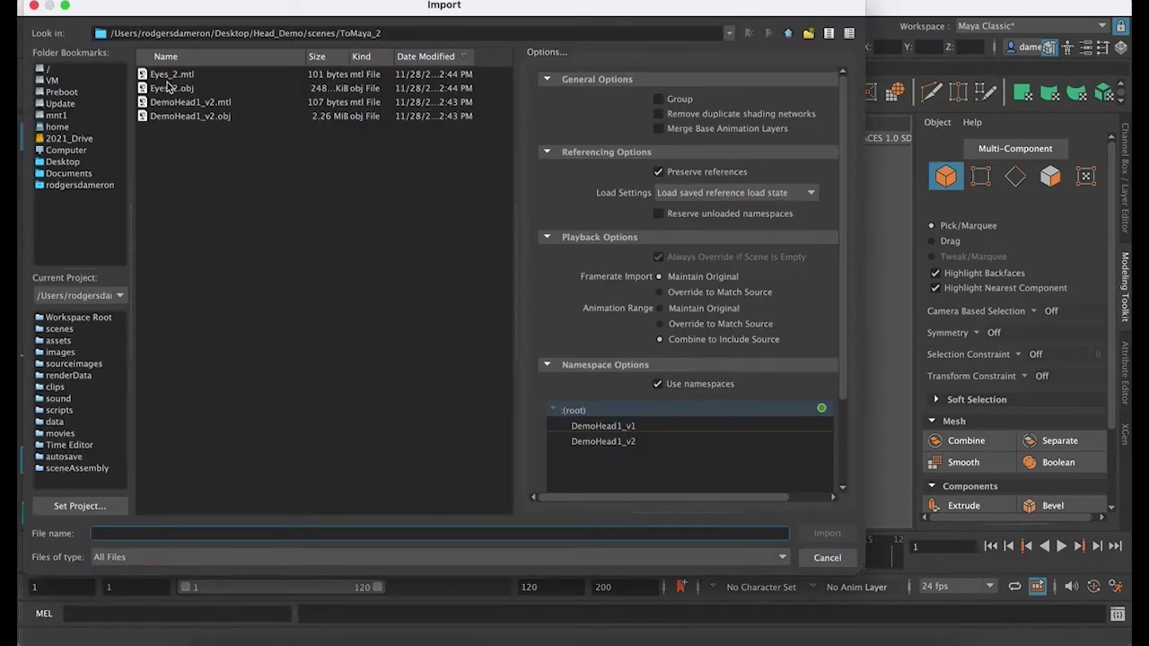
left_click(170, 88)
left_click(814, 532)
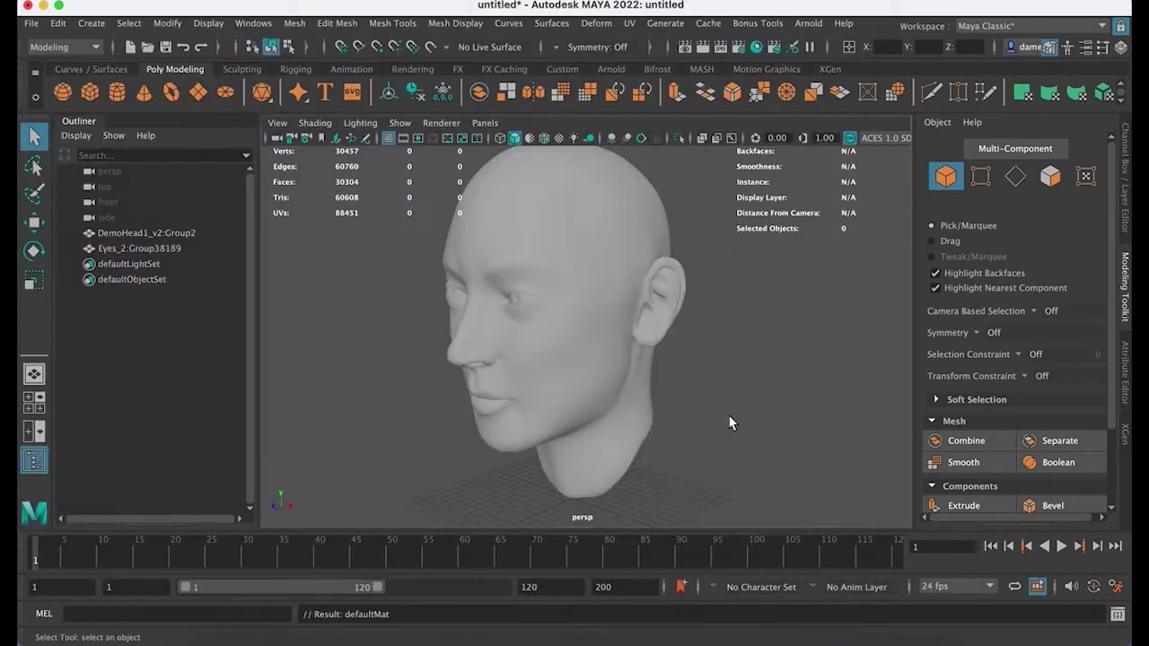
Step: Examine the eyes' fit in the head up close, temporarily showing the wireframe over the shaded meshes
left_click_drag(730, 423, 790, 435, "alt")
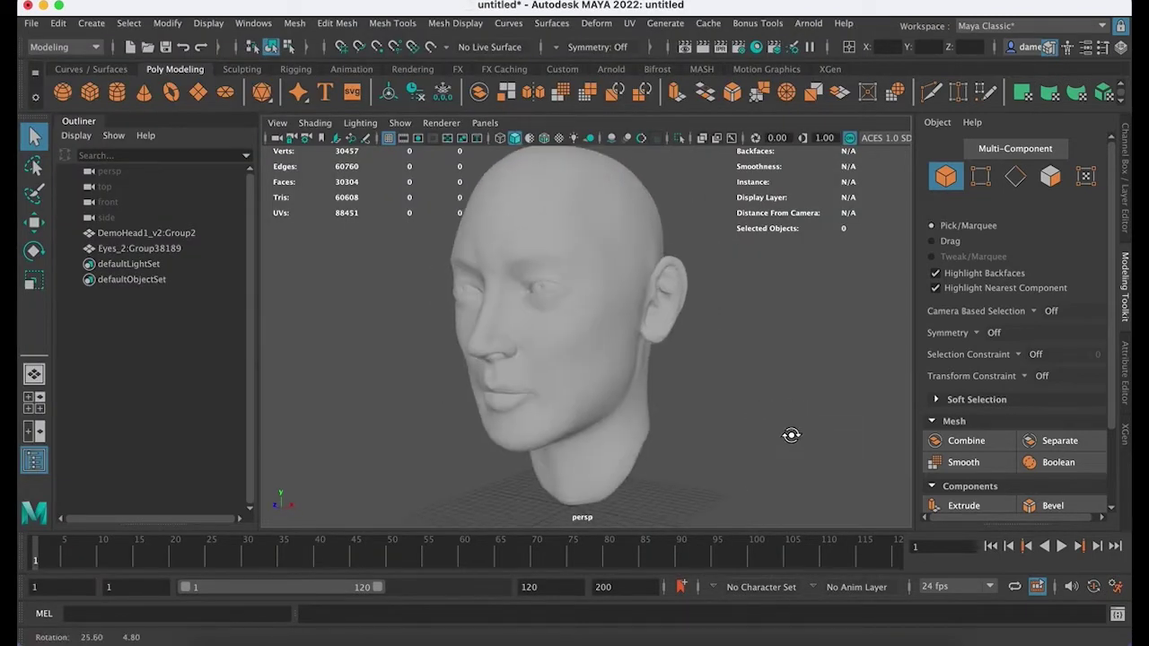
middle_click_drag(780, 416, 763, 428, "alt")
right_click_drag(709, 416, 884, 427, "alt")
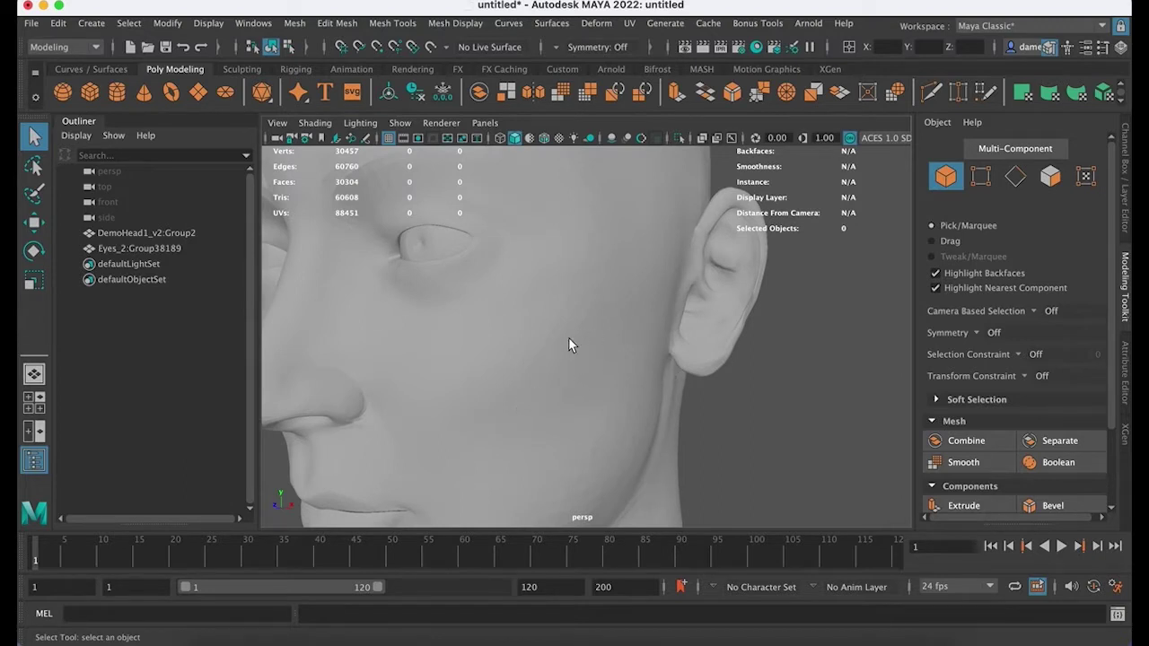
left_click_drag(764, 442, 770, 458, "alt")
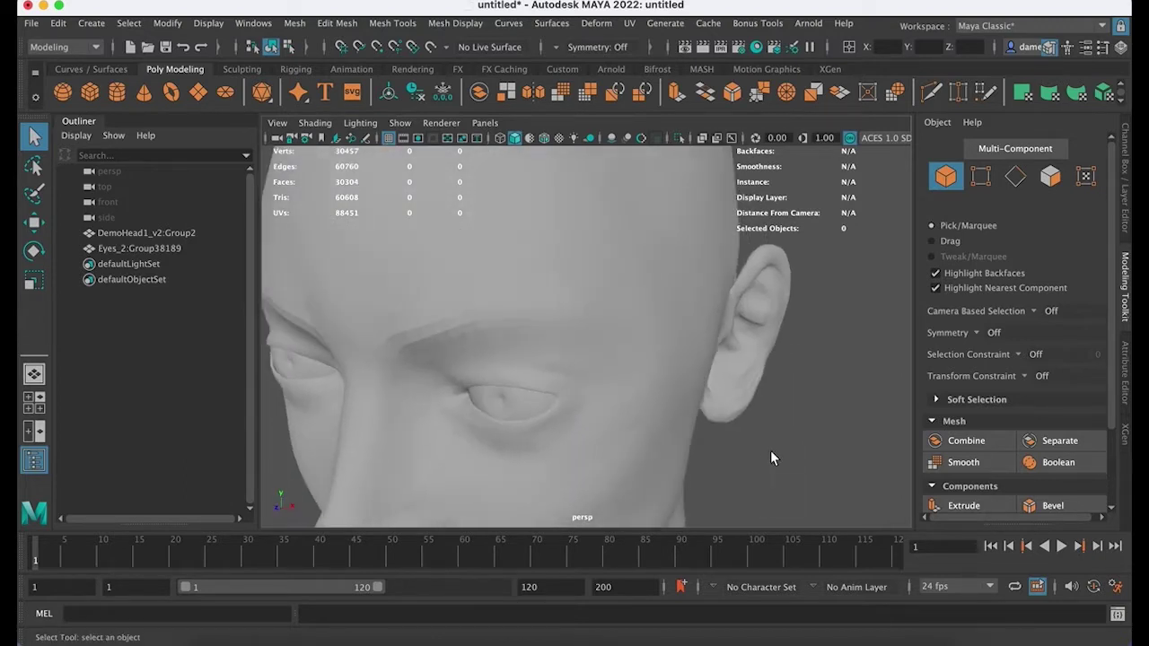
left_click(530, 138)
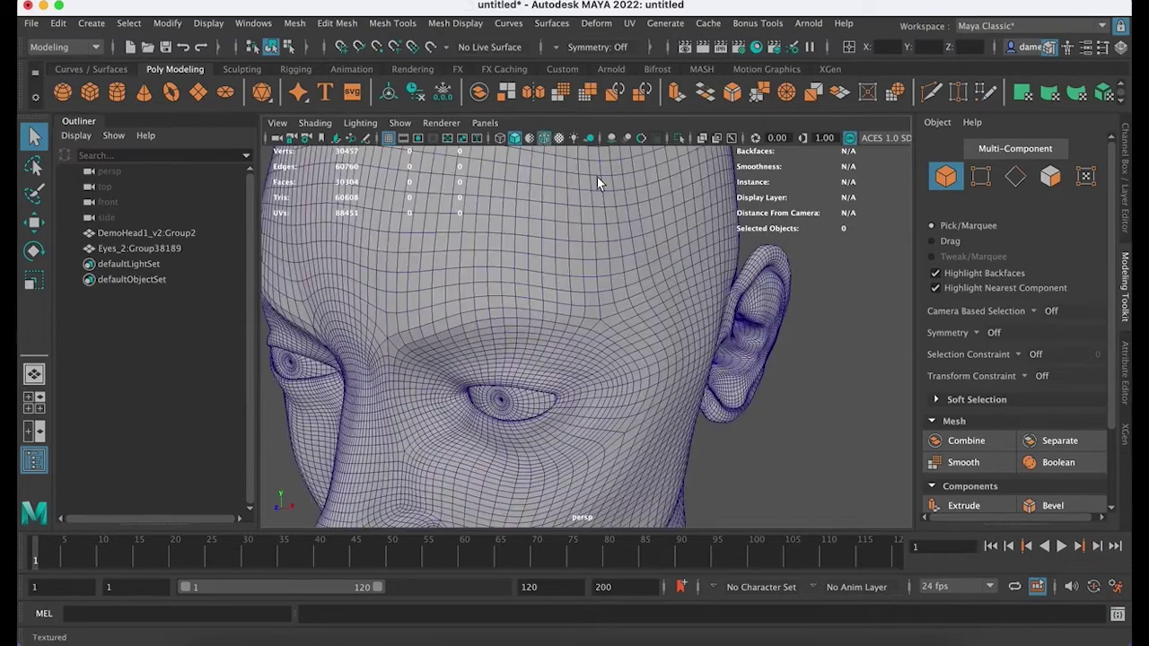
mouse_move(815, 431)
left_mouse_down("alt")
mouse_move(805, 403)
mouse_move(814, 416)
left_mouse_up("alt")
right_click_drag(814, 416, 840, 416, "alt")
left_click_drag(840, 416, 587, 303, "alt")
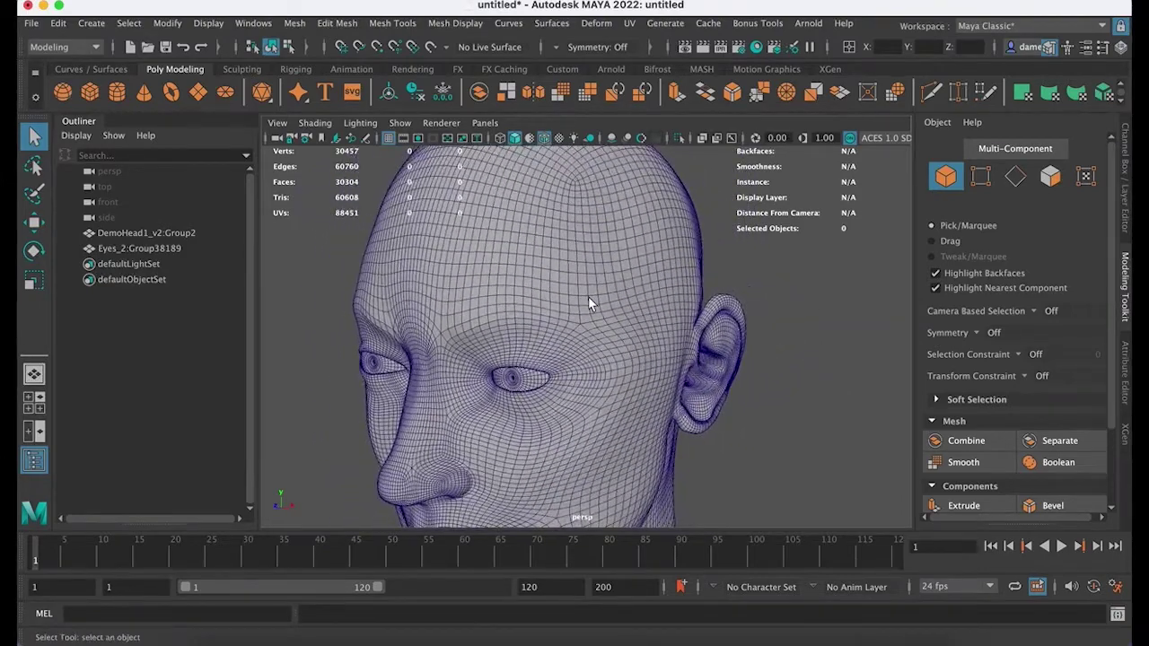
left_click(544, 138)
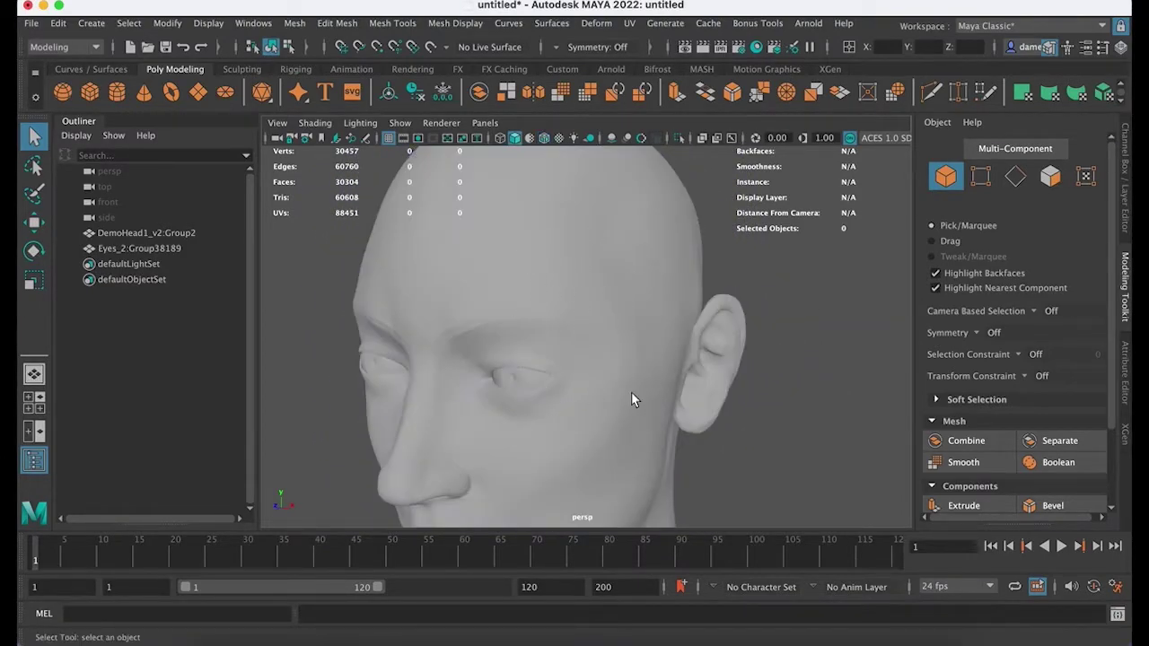
Step: Apply Soften Edge to the DemoHead1_v2 head mesh and clear the selection
left_click(600, 291)
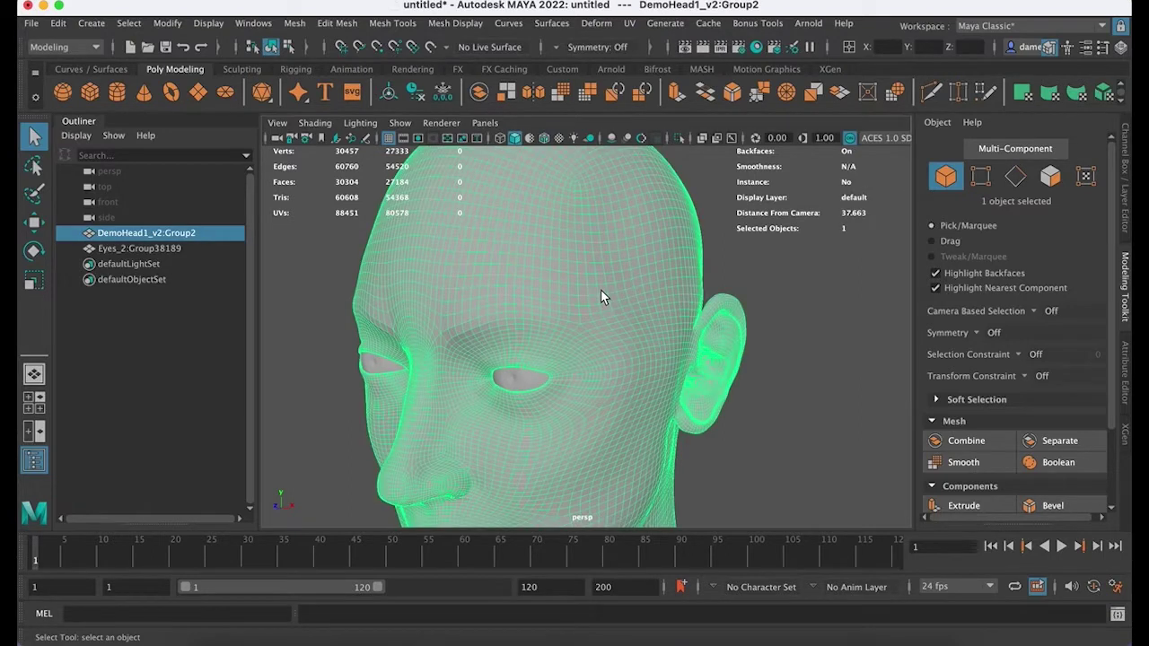
left_click(462, 23)
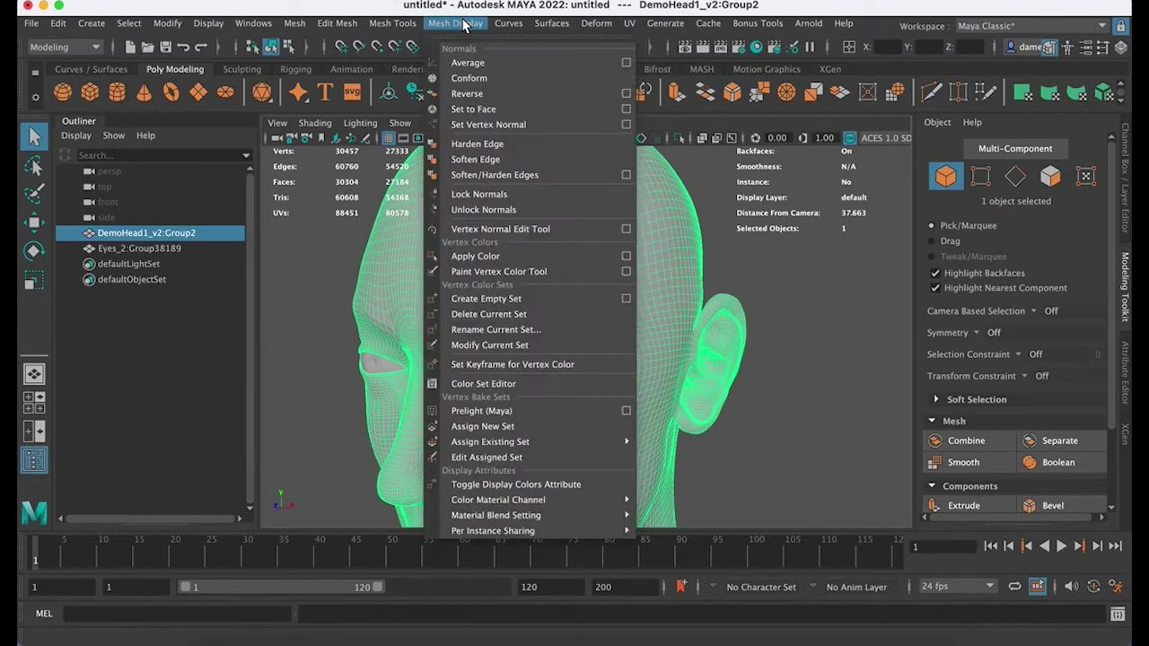
left_click(494, 159)
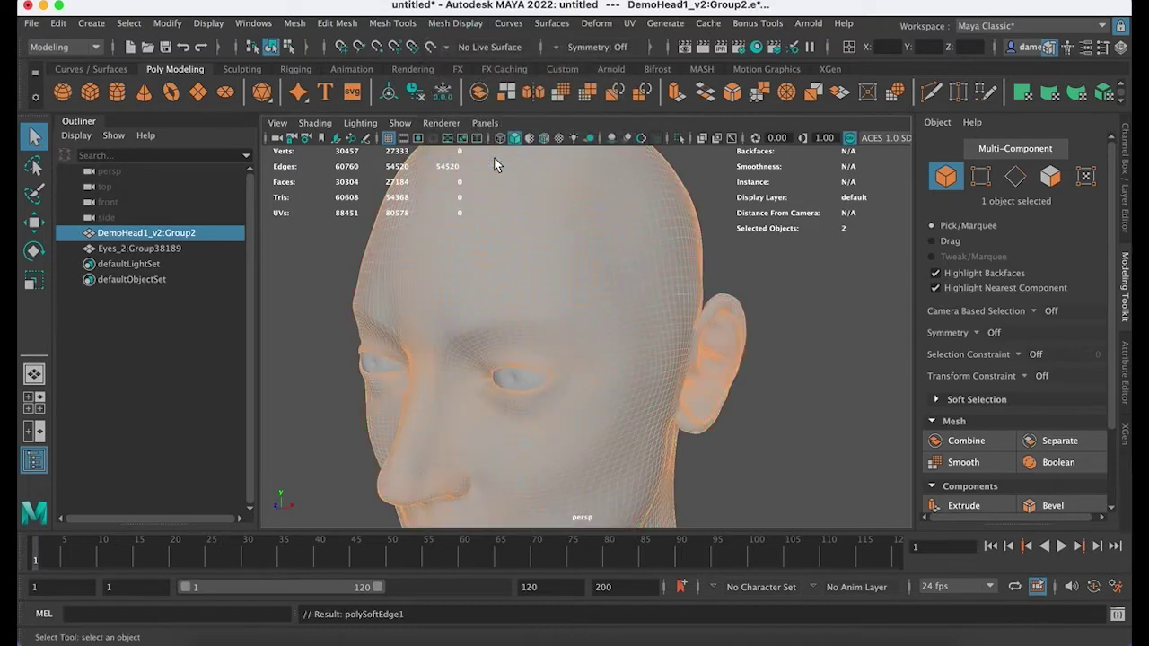
left_click(869, 338)
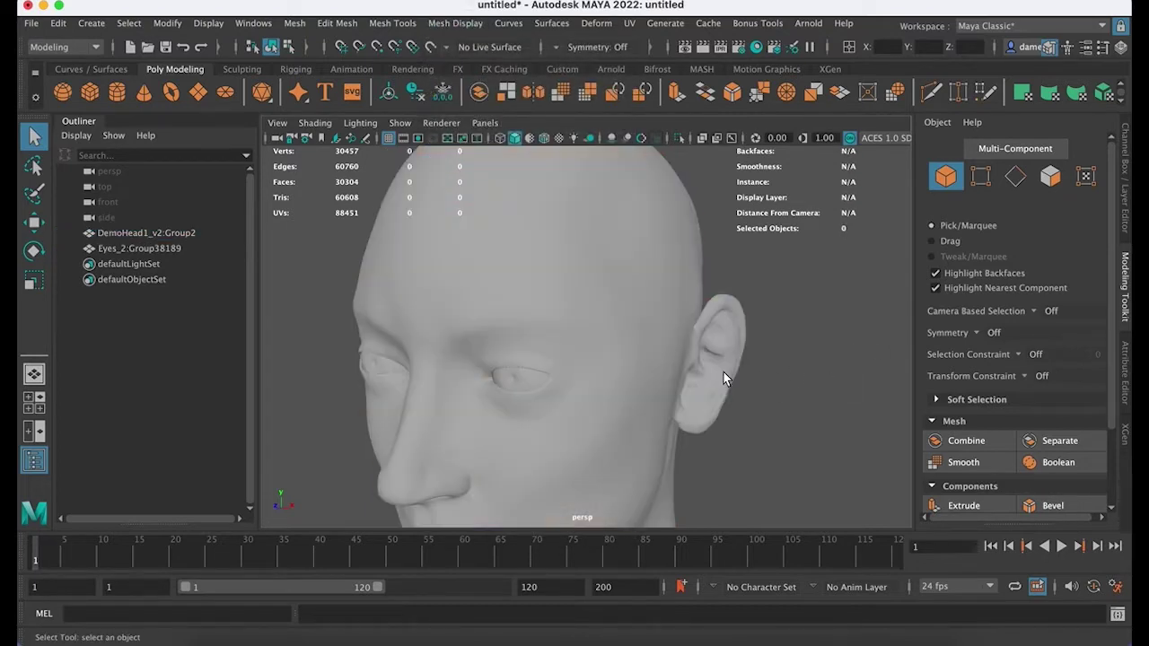
Step: Apply Soften Edge to the Eyes_2 mesh and view the whole head
left_click(526, 386)
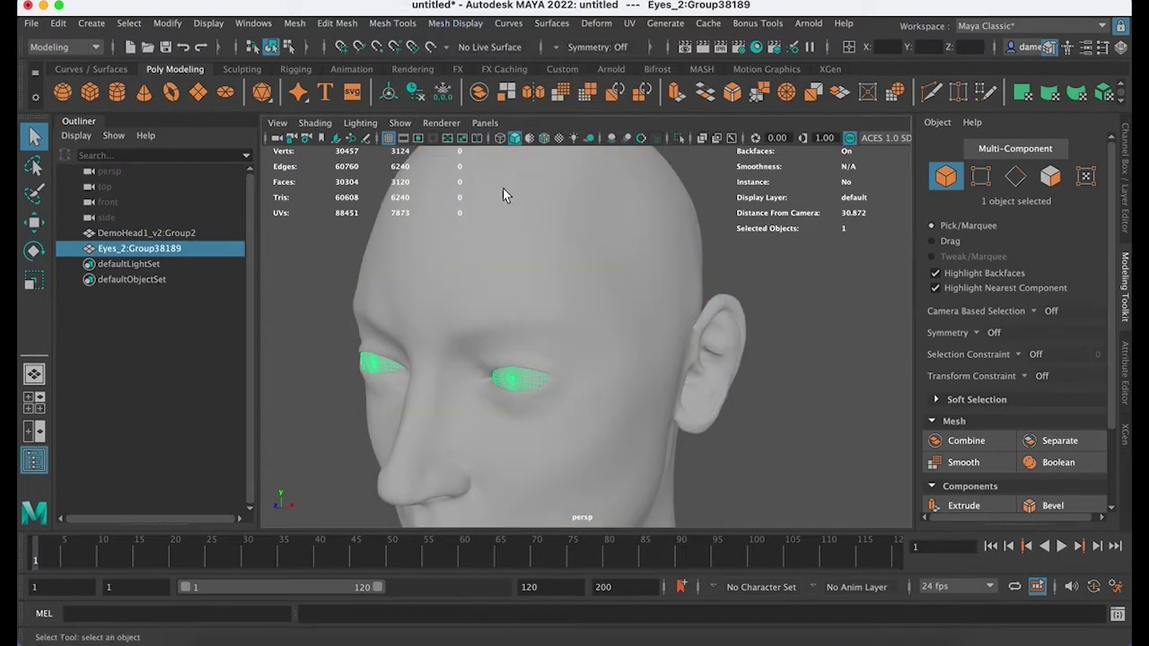
left_click(470, 24)
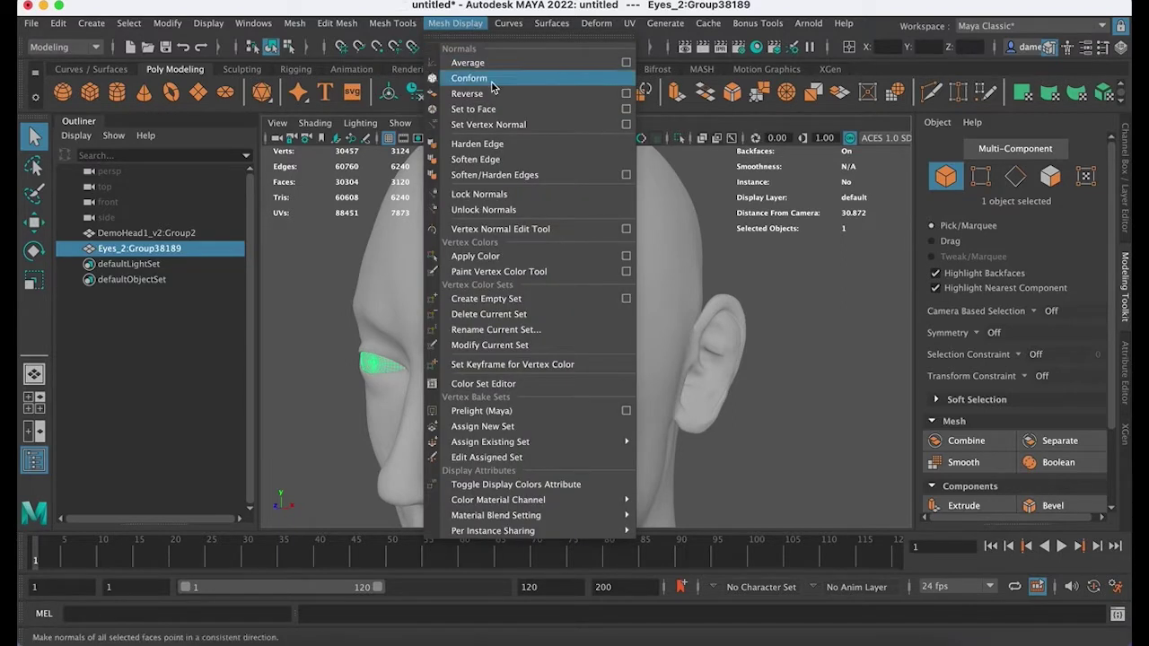
left_click(501, 158)
right_click_drag(678, 318, 504, 323, "alt")
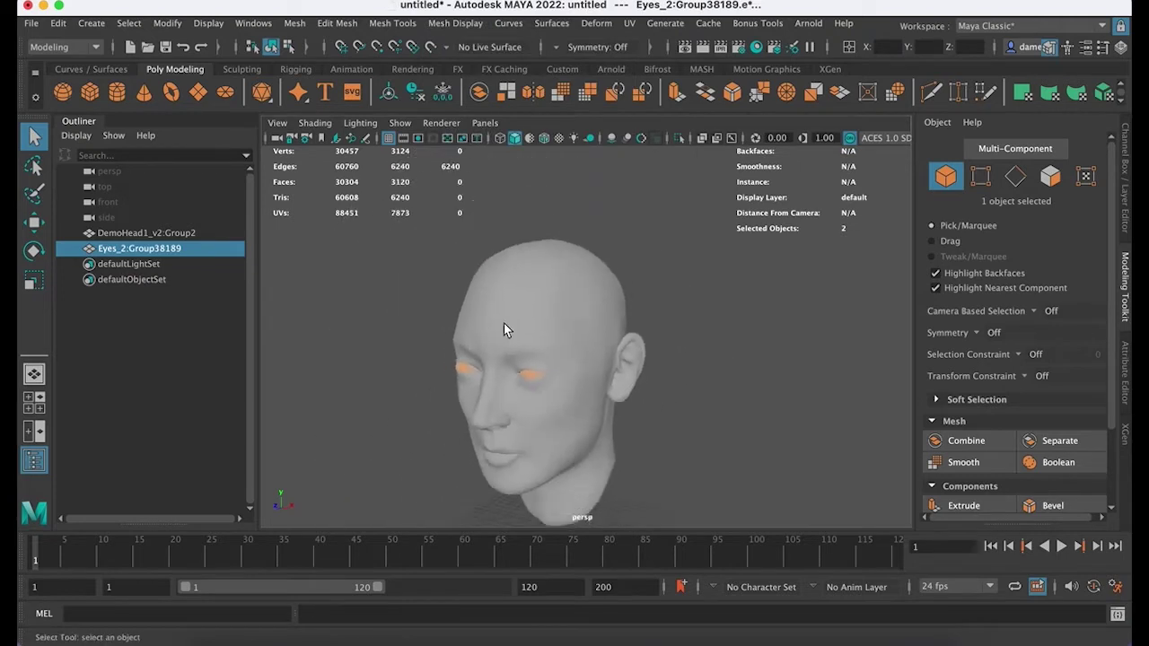
left_click_drag(503, 323, 704, 381, "alt")
left_click(724, 397)
Step: Deselect the eyes, check the smoothed head from both sides and open the Hypershade
middle_click_drag(728, 367, 707, 361, "alt")
mouse_move(707, 361)
right_mouse_down("alt")
mouse_move(754, 362)
mouse_move(725, 360)
right_mouse_up("alt")
left_click(628, 325)
scroll(641, 333, "down", 4)
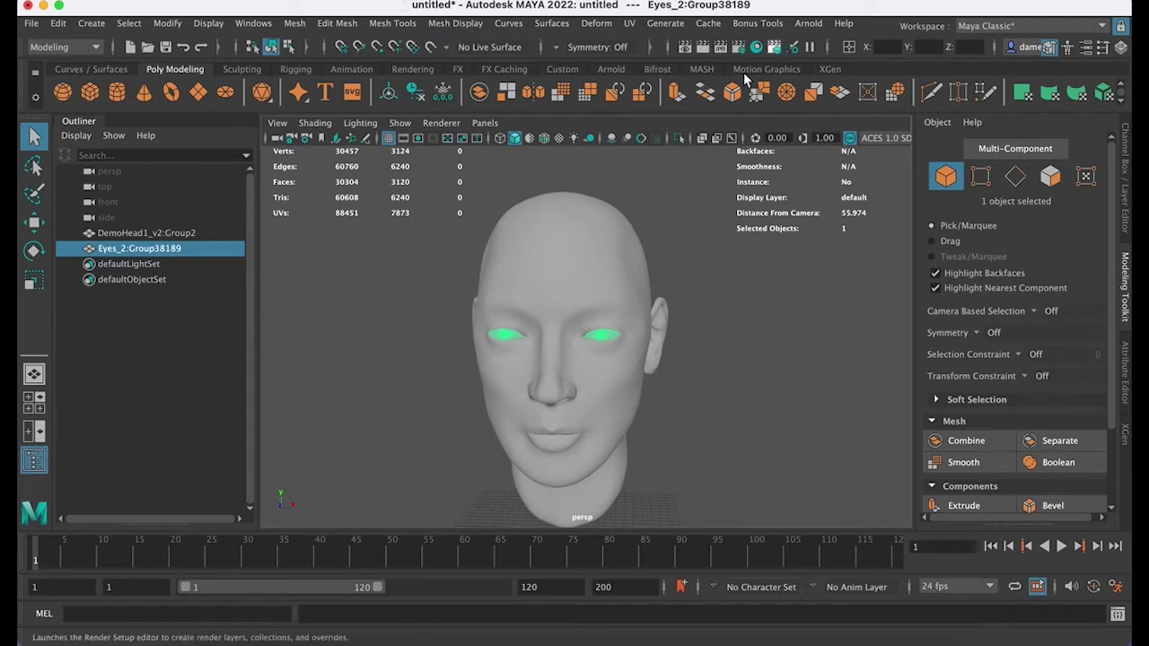
left_click(728, 424)
left_click_drag(728, 424, 475, 440, "alt")
left_click_drag(556, 386, 770, 413, "alt")
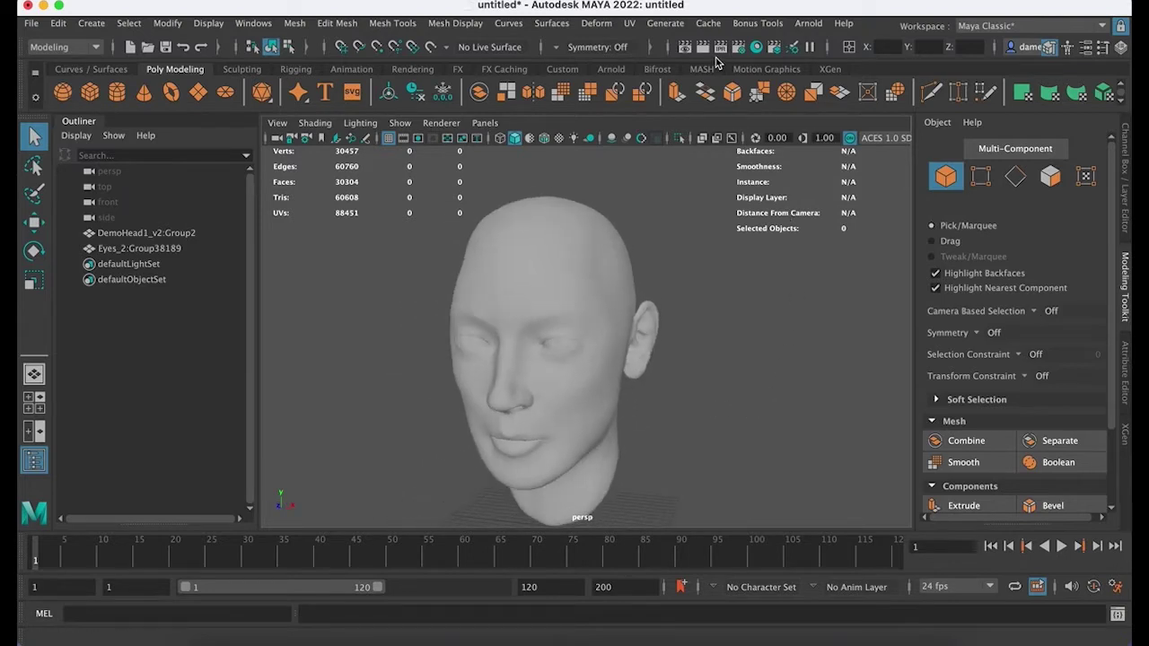
left_click(758, 47)
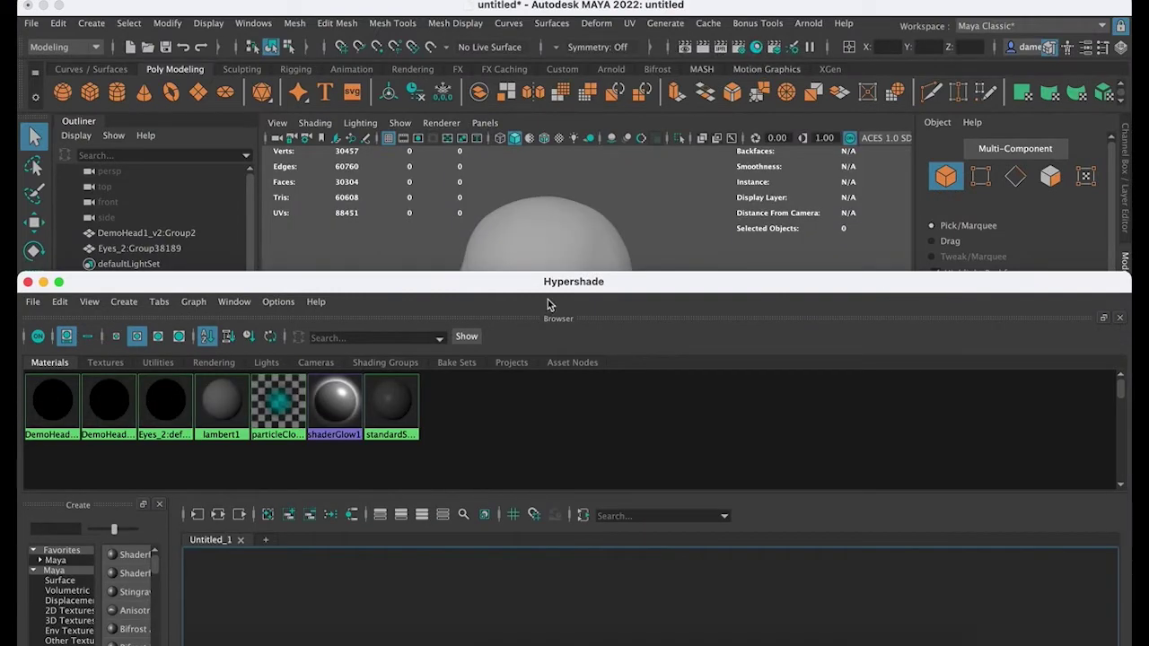
Step: Enlarge the Hypershade and its node list, and create an Arnold aiStandardSurface material
double_click(458, 286)
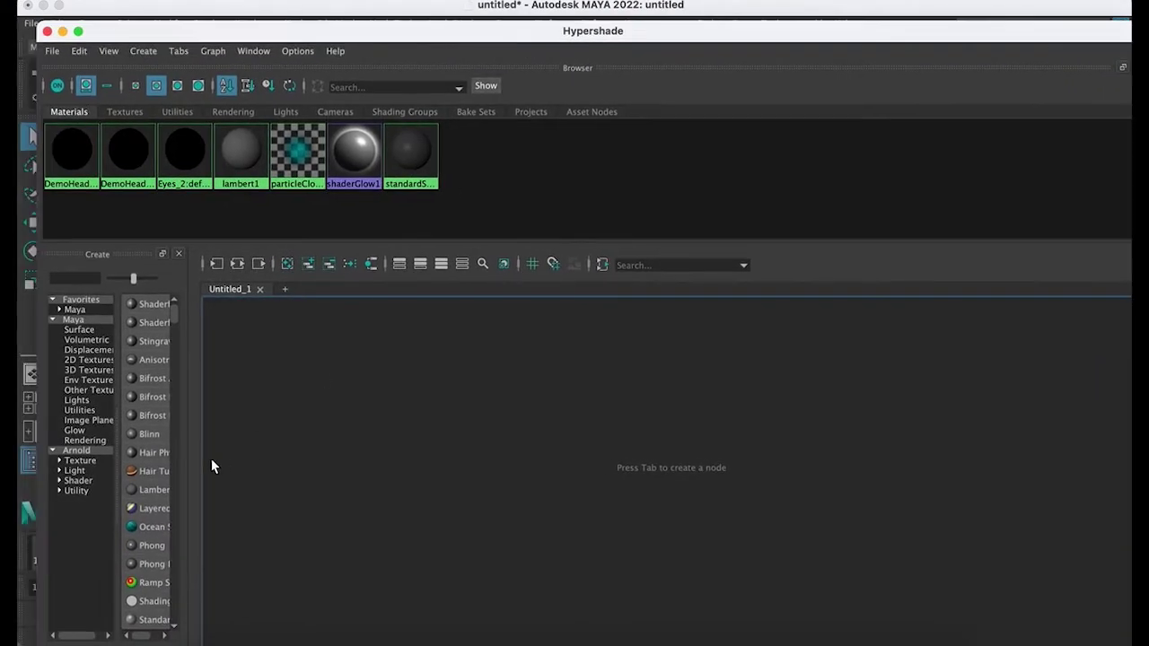
left_click(57, 481)
left_click(71, 480)
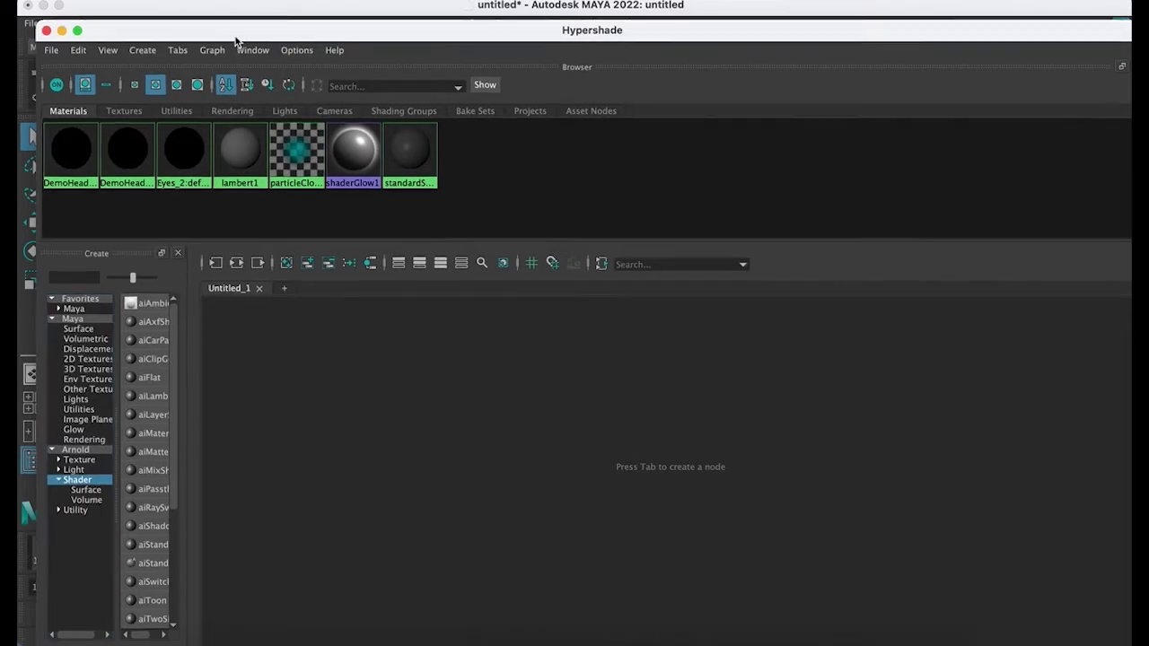
left_click_drag(236, 34, 250, 8)
left_click_drag(203, 579, 487, 561)
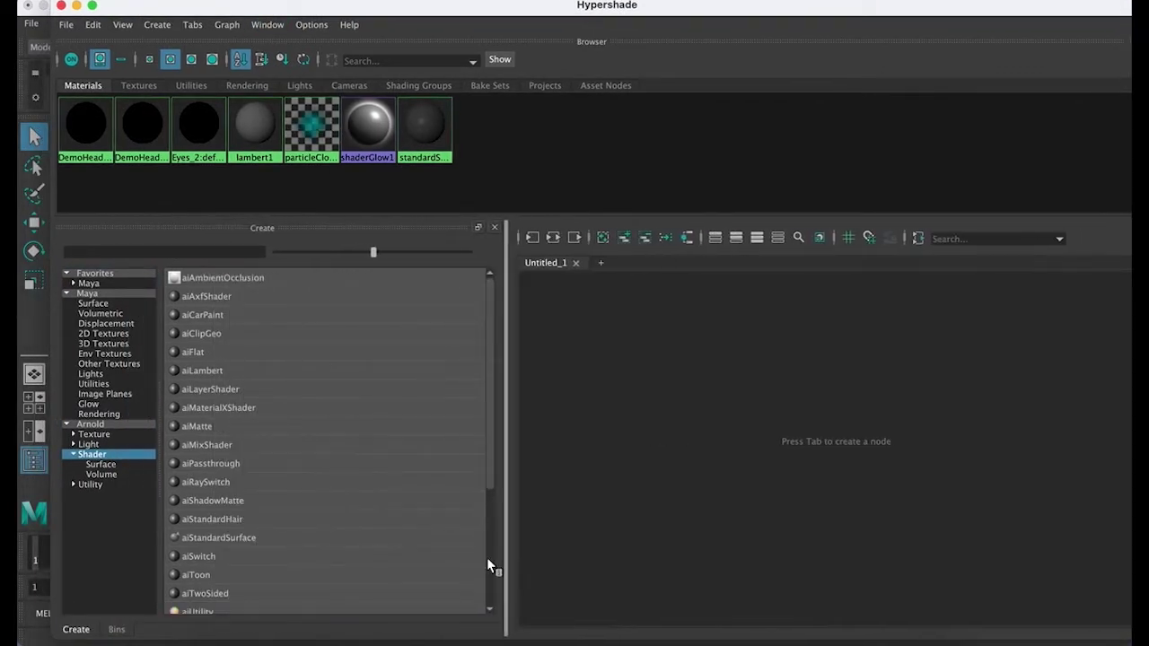
left_click(222, 536)
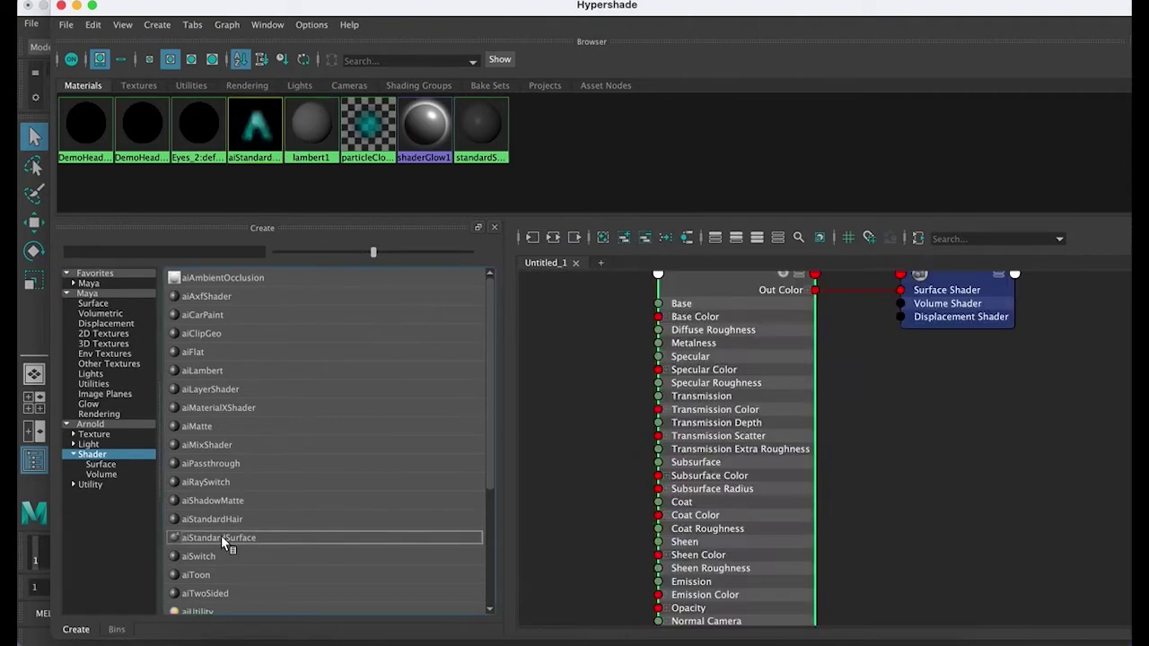
Step: Rename the new aiStandardSurface material to Face
right_click(259, 142)
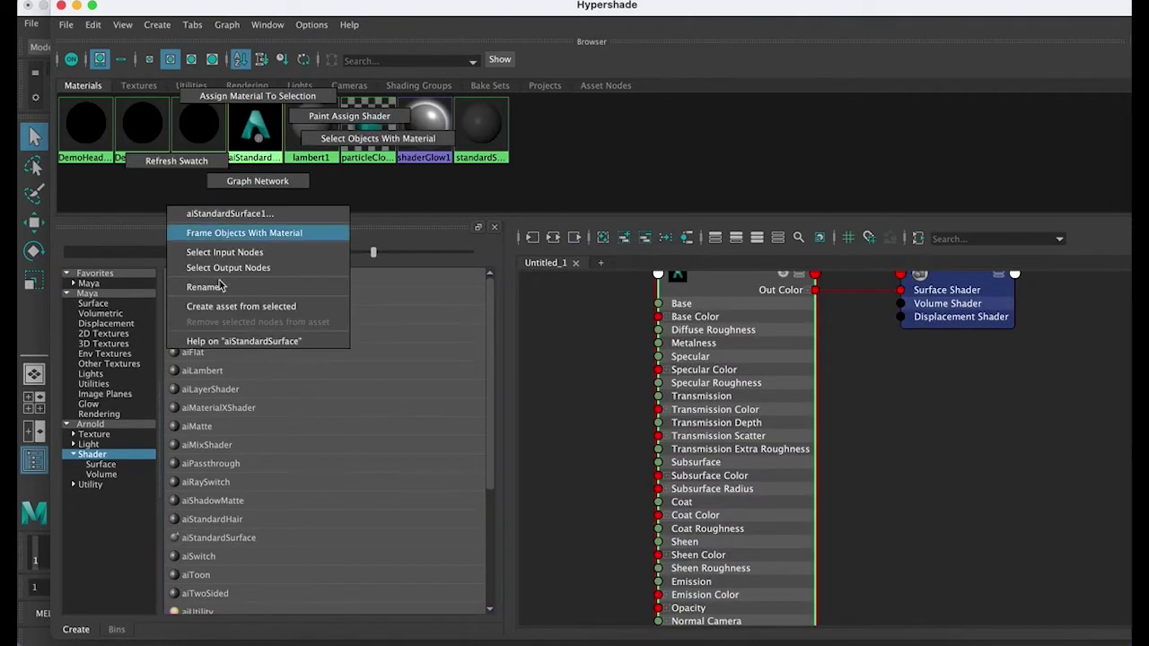
right_click_drag(216, 294, 777, 120)
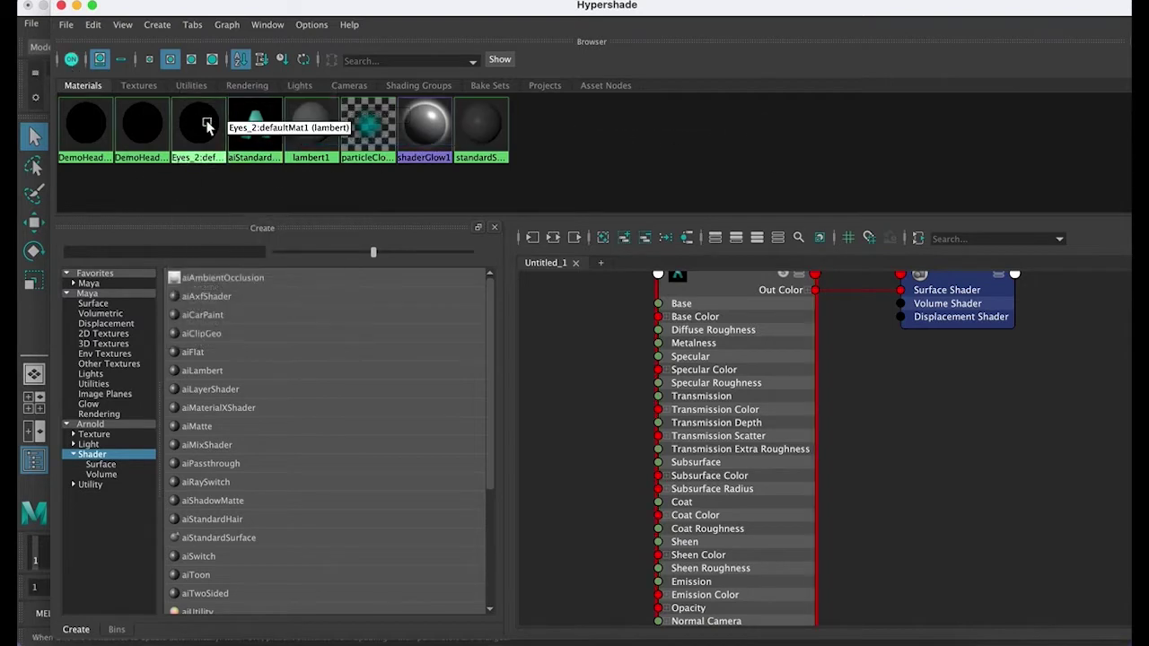
left_click(264, 138)
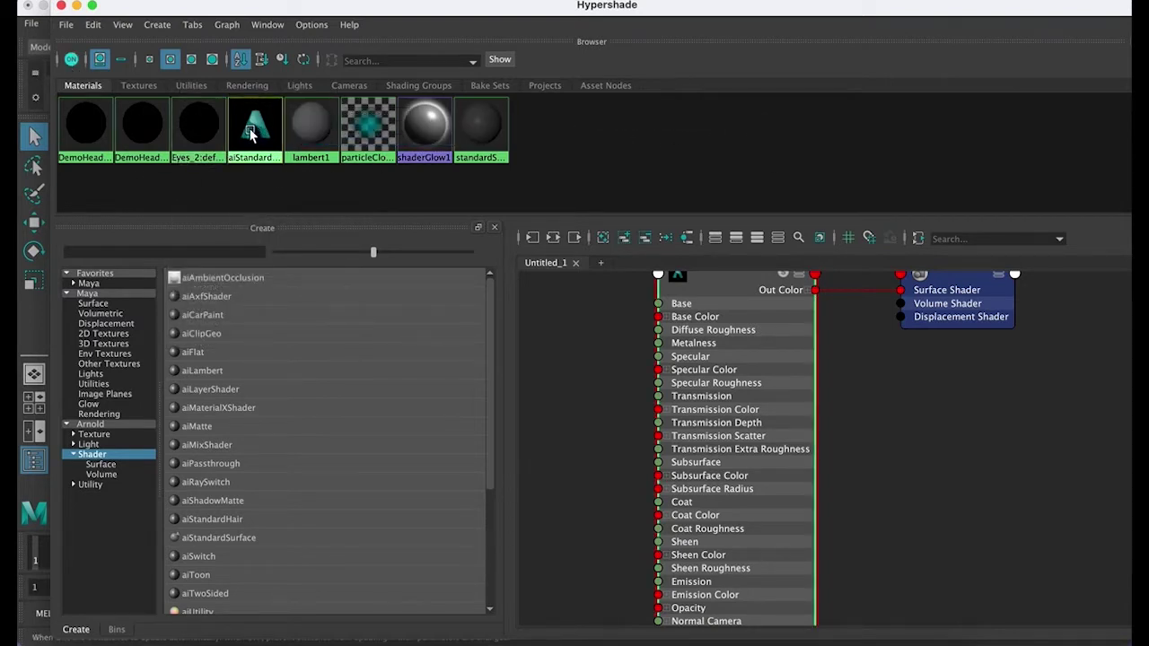
right_click(254, 130)
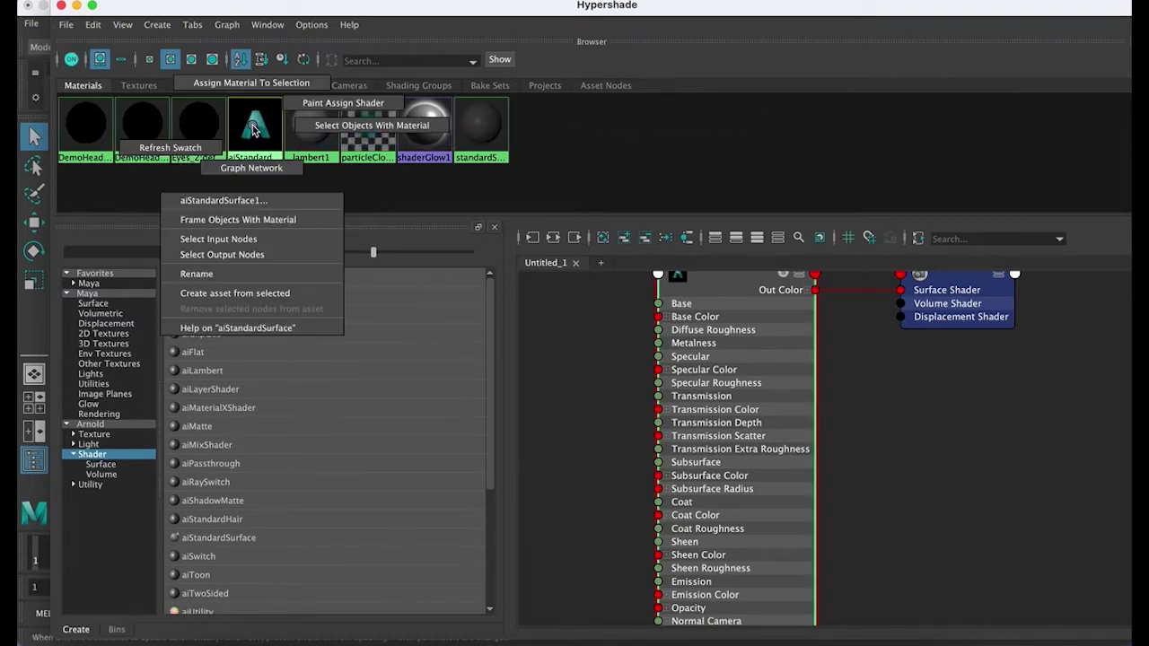
left_click(233, 275)
type("Face")
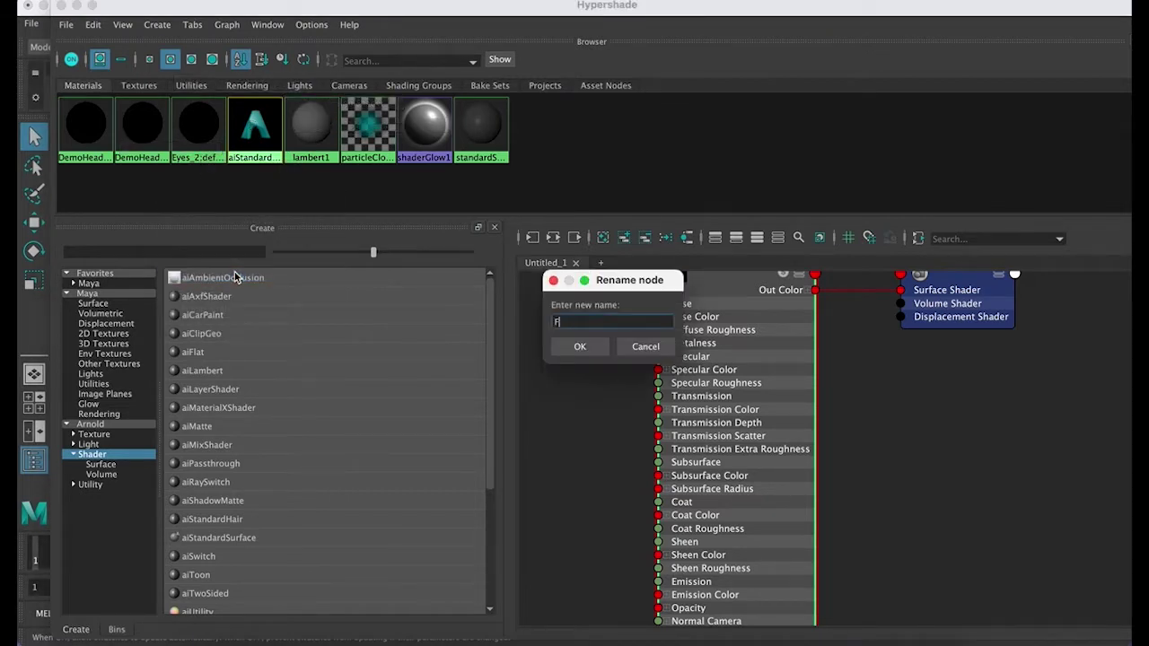
left_click(594, 348)
middle_click_drag(848, 422, 826, 427, "alt")
right_click_drag(827, 427, 792, 384, "alt")
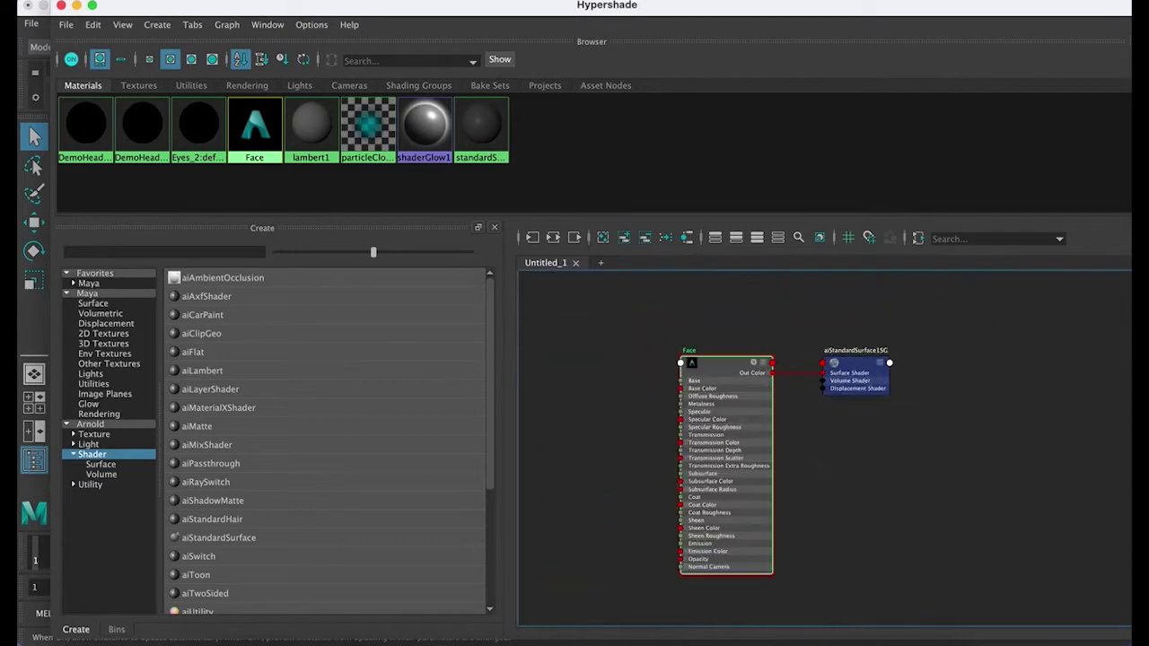
Step: Open the Property Editor for the Face material and dock it at full height beside the Hypershade's node graph
mouse_move(261, 12)
left_mouse_down()
mouse_move(142, 12)
mouse_move(240, 11)
left_mouse_up()
left_click(246, 24)
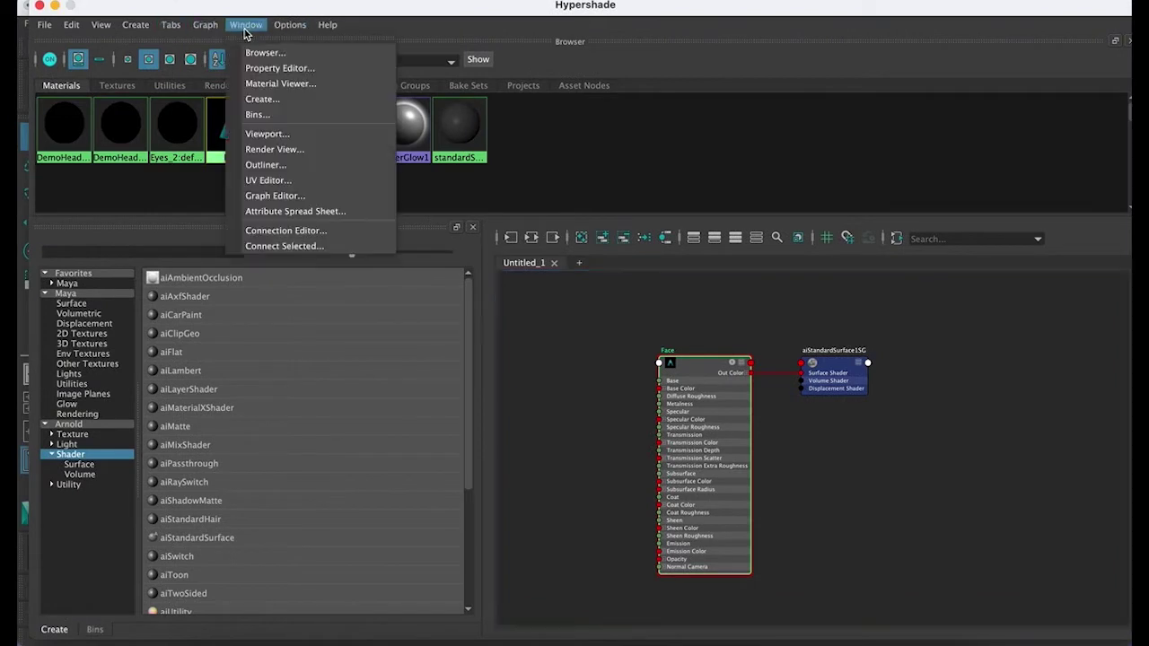
left_click(280, 68)
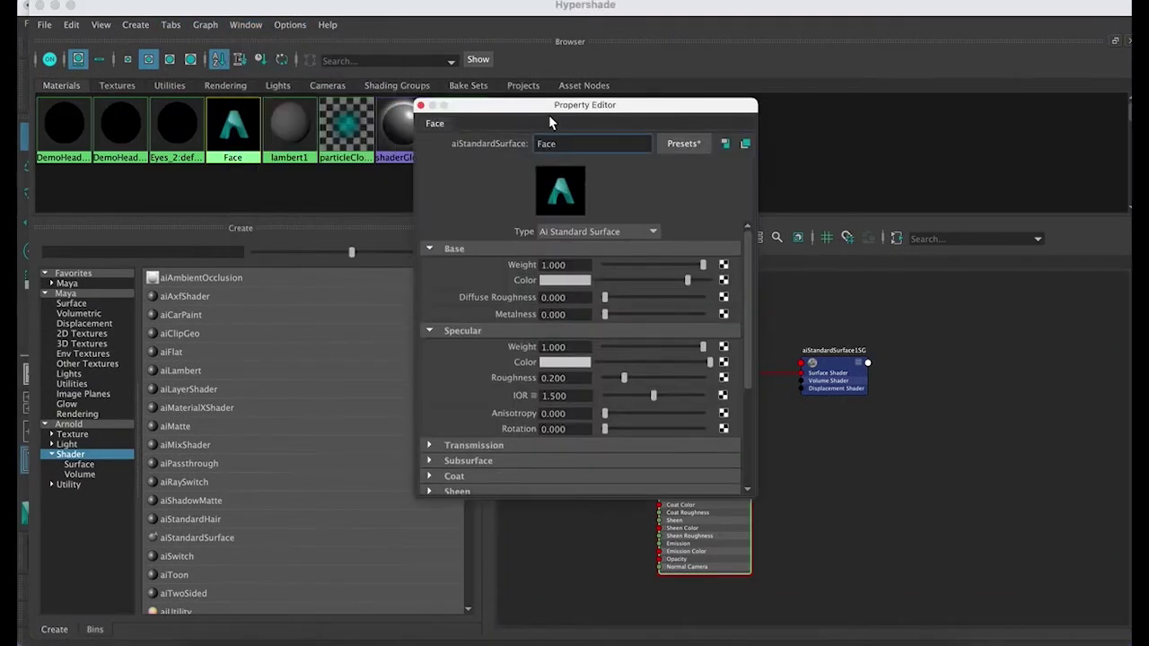
left_click_drag(530, 110, 1047, 105)
left_click_drag(624, 5, 469, 5)
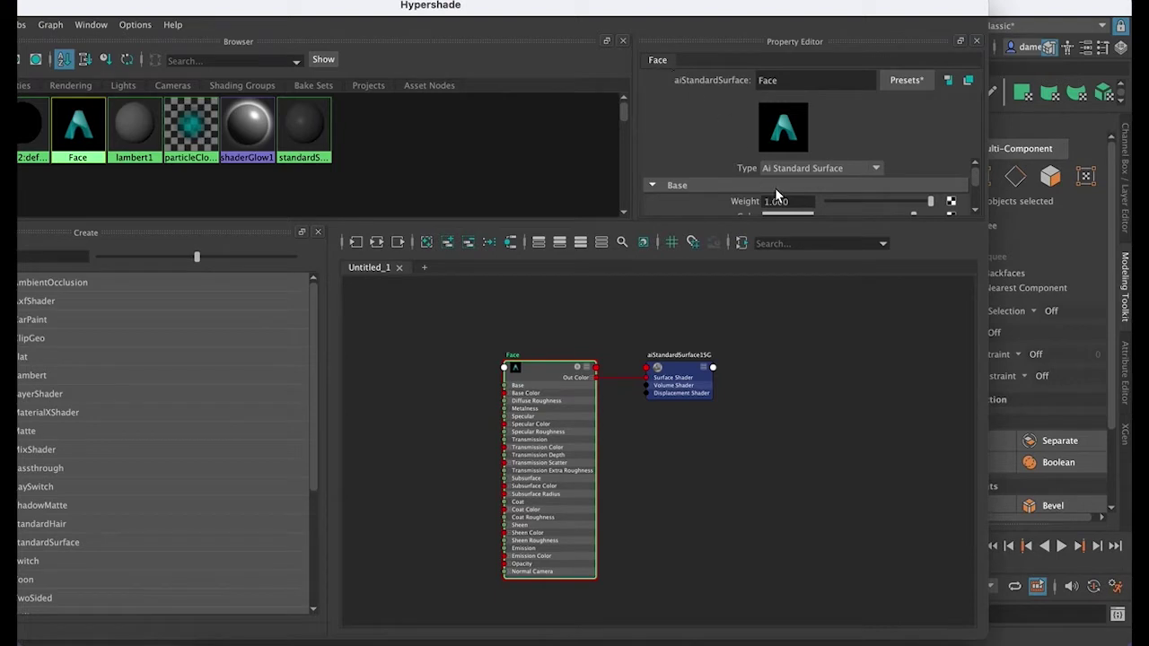
left_click_drag(690, 38, 937, 283)
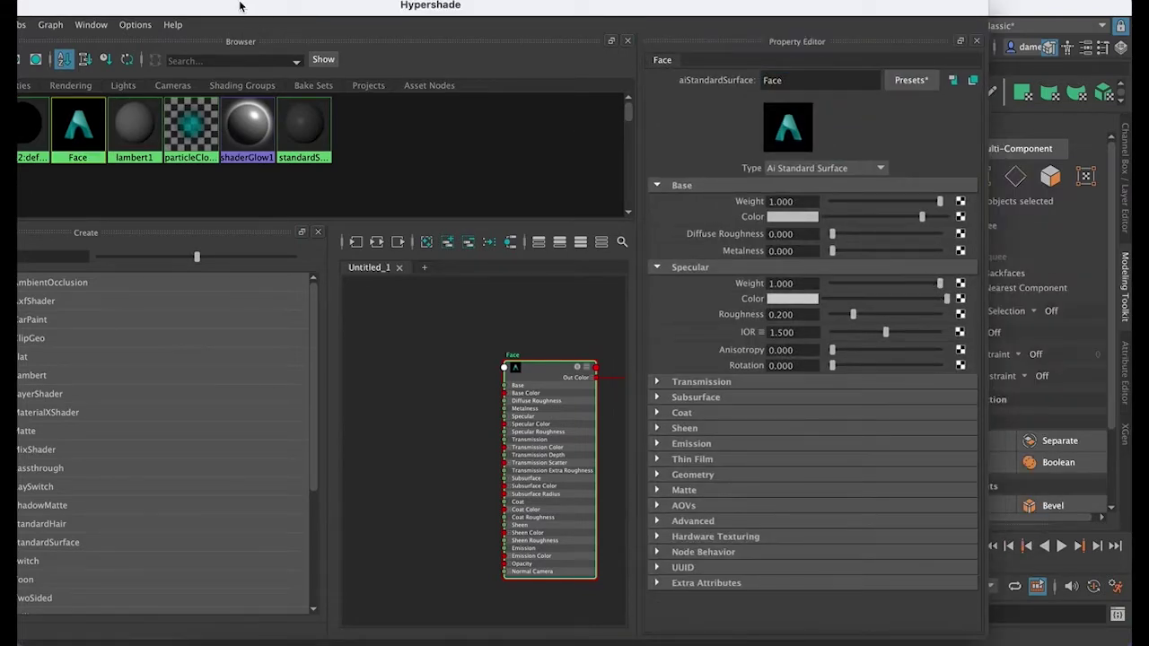
Step: Select the DemoHead1_v2 head and Eyes_2 meshes and assign the Face material to both
left_click_drag(240, 7, 1017, 95)
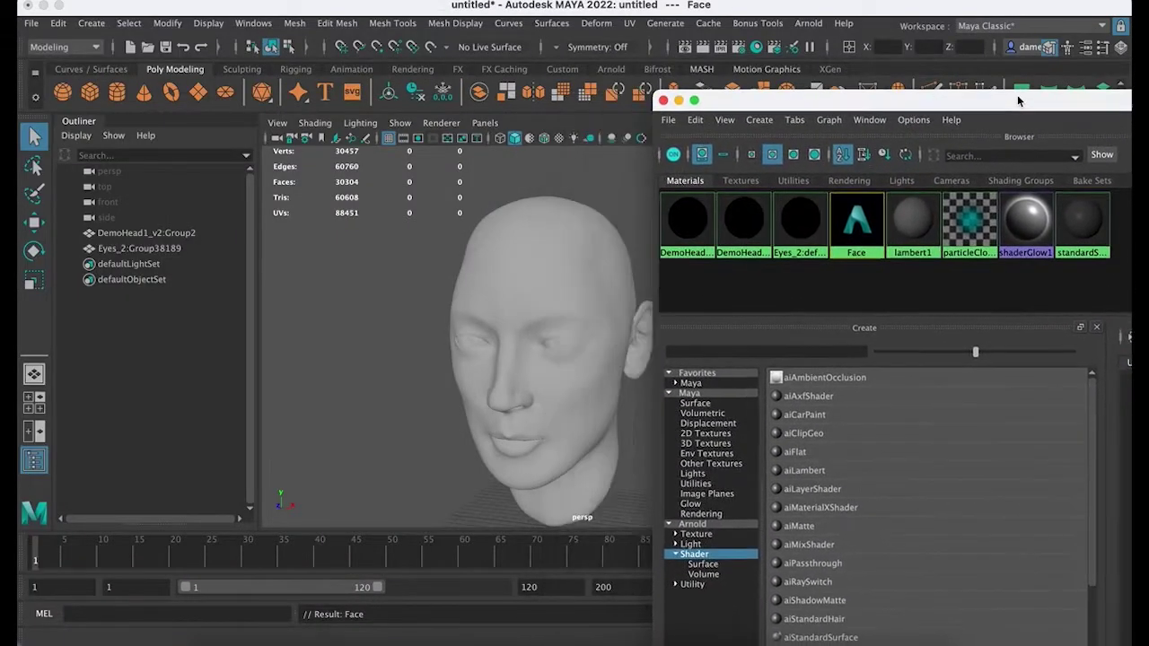
left_click(526, 263)
left_click(484, 283)
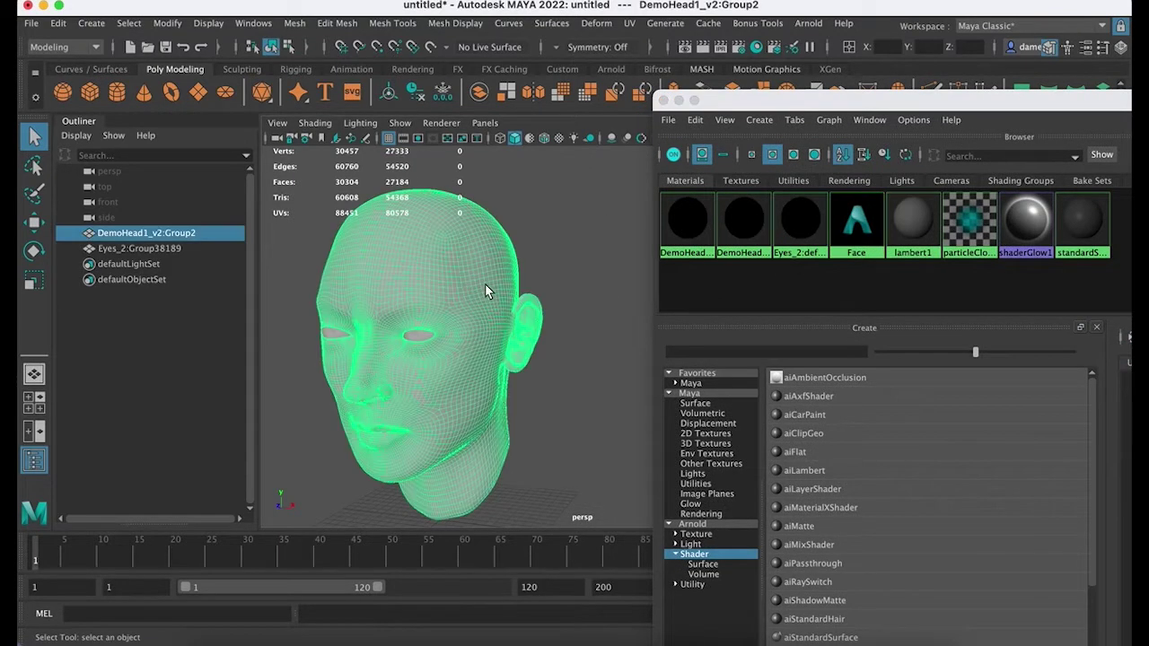
left_click(400, 325, "shift")
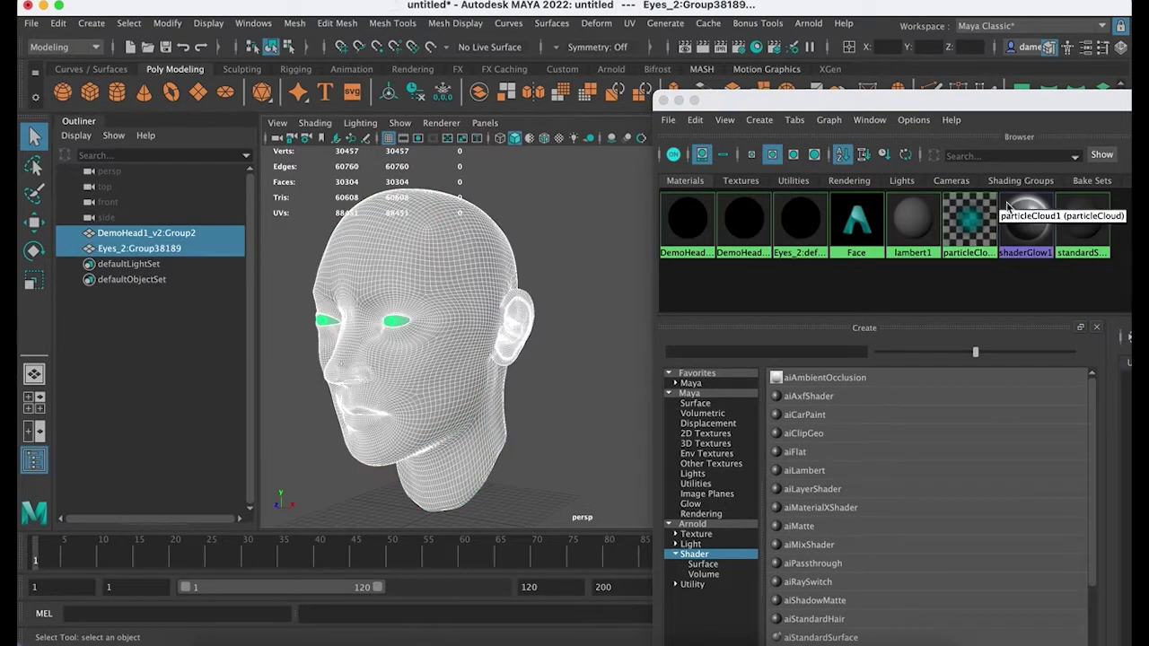
right_click(855, 225)
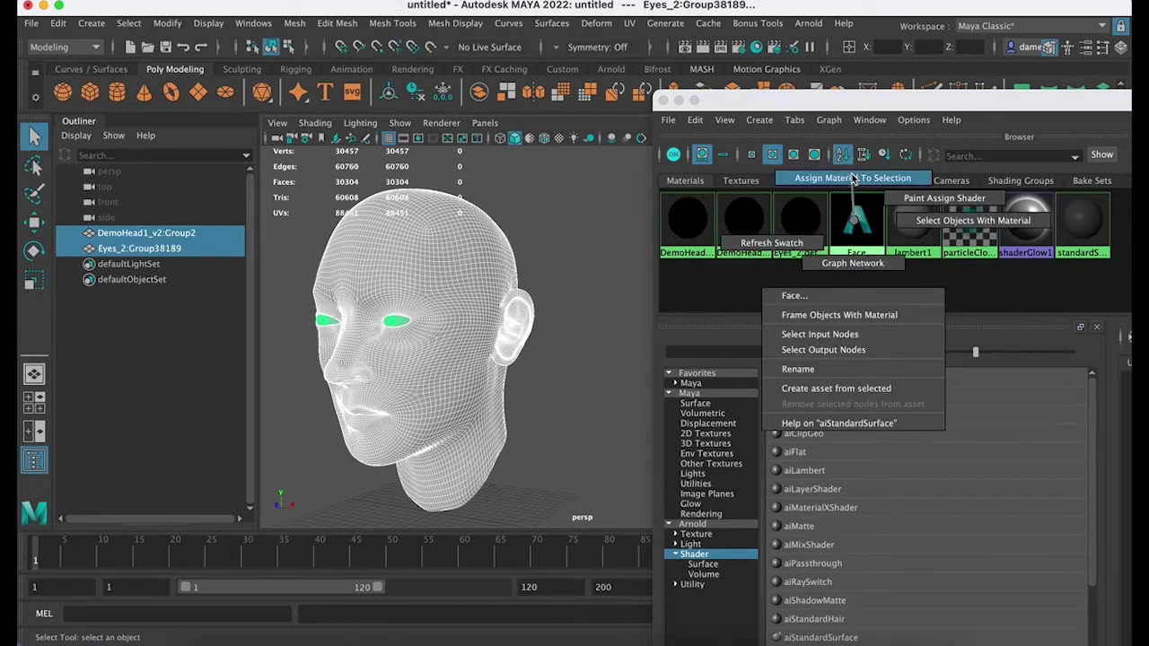
left_click(853, 178)
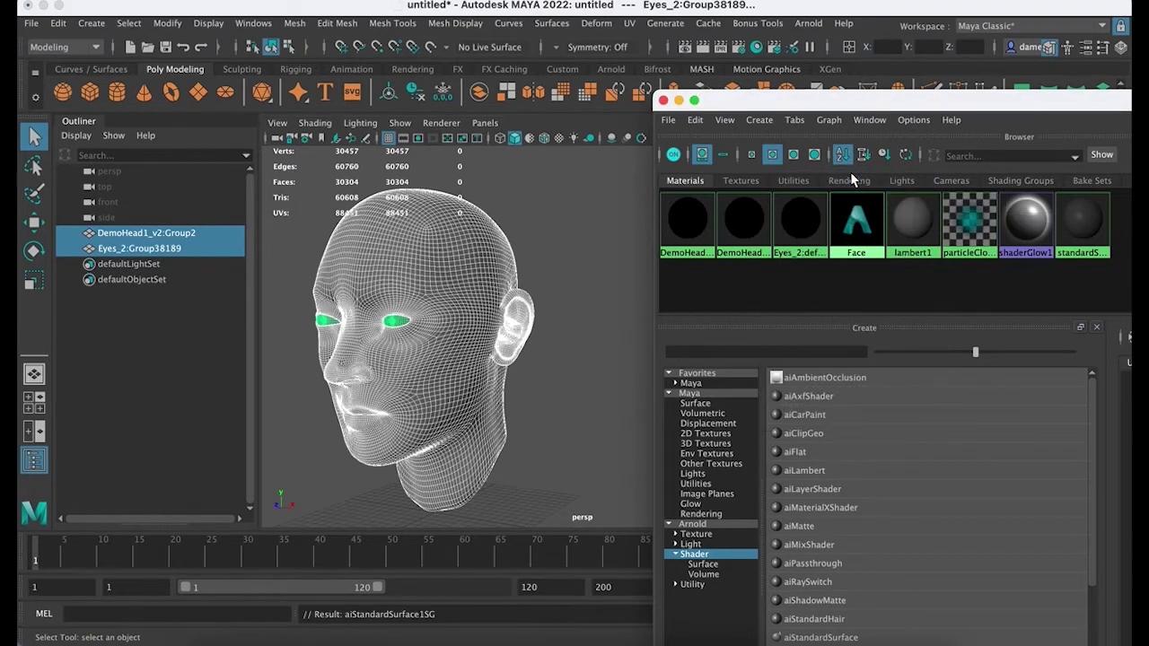
Step: Close the Hypershade and hide the Eyes_2 mesh
left_click(662, 100)
left_click(669, 342)
left_click_drag(664, 350, 603, 362, "alt")
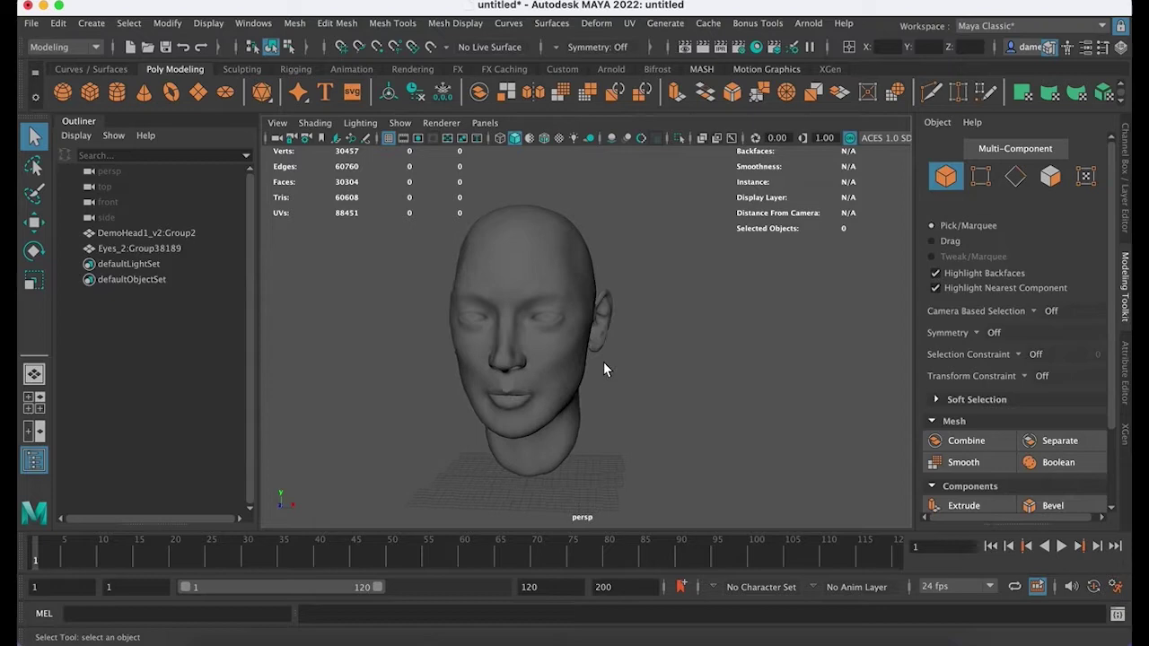
left_click(549, 282)
left_click(548, 320)
key("h")
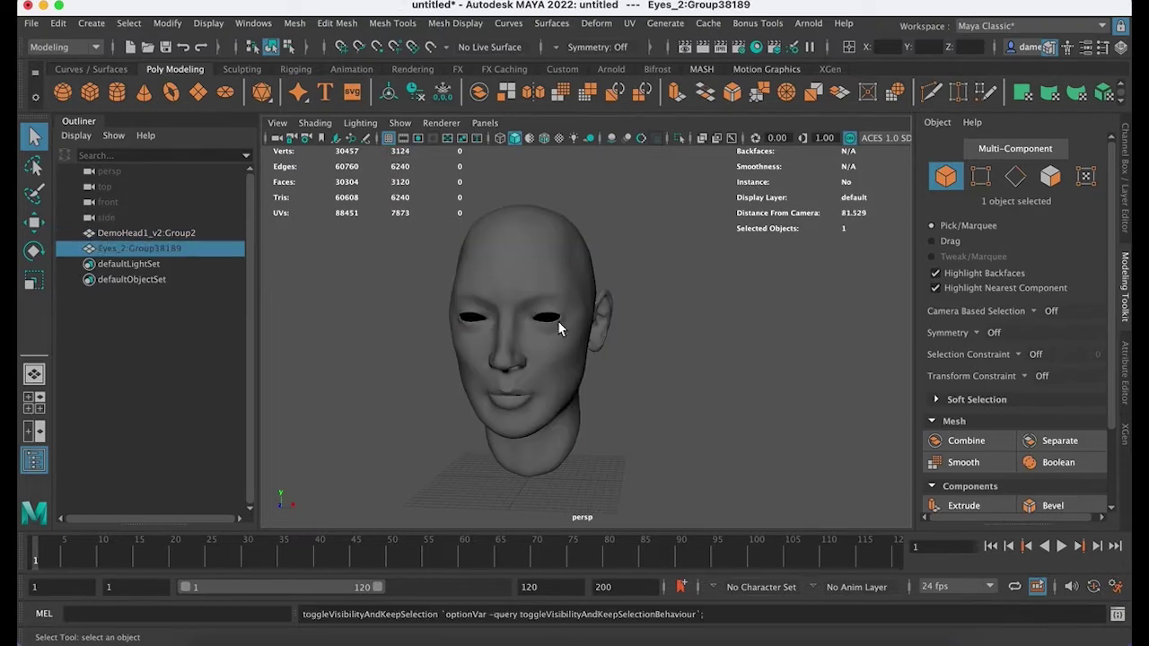
Step: Select the DemoHead1_v2 head and examine its wireframe around the eye opening up close
left_click(668, 385)
left_click(583, 366)
left_click_drag(649, 399, 506, 369, "alt")
scroll(426, 377, "up", 8)
left_click_drag(425, 376, 544, 382, "alt")
scroll(604, 359, "up", 6)
middle_click_drag(544, 382, 664, 358, "alt")
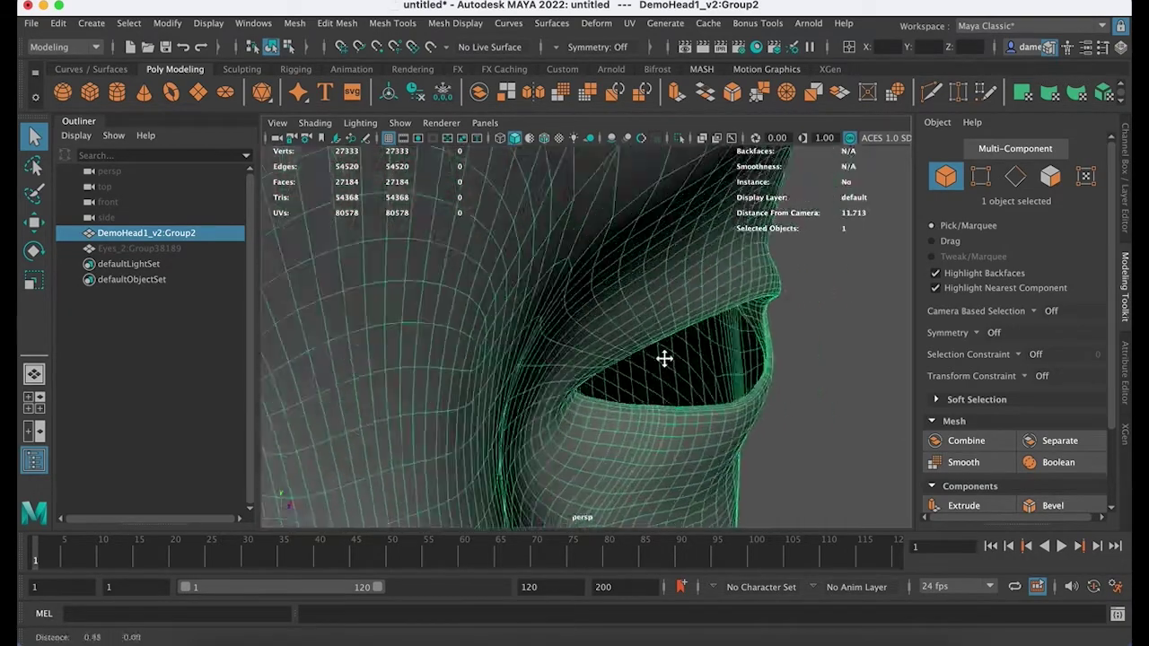
left_click_drag(664, 359, 541, 329, "alt")
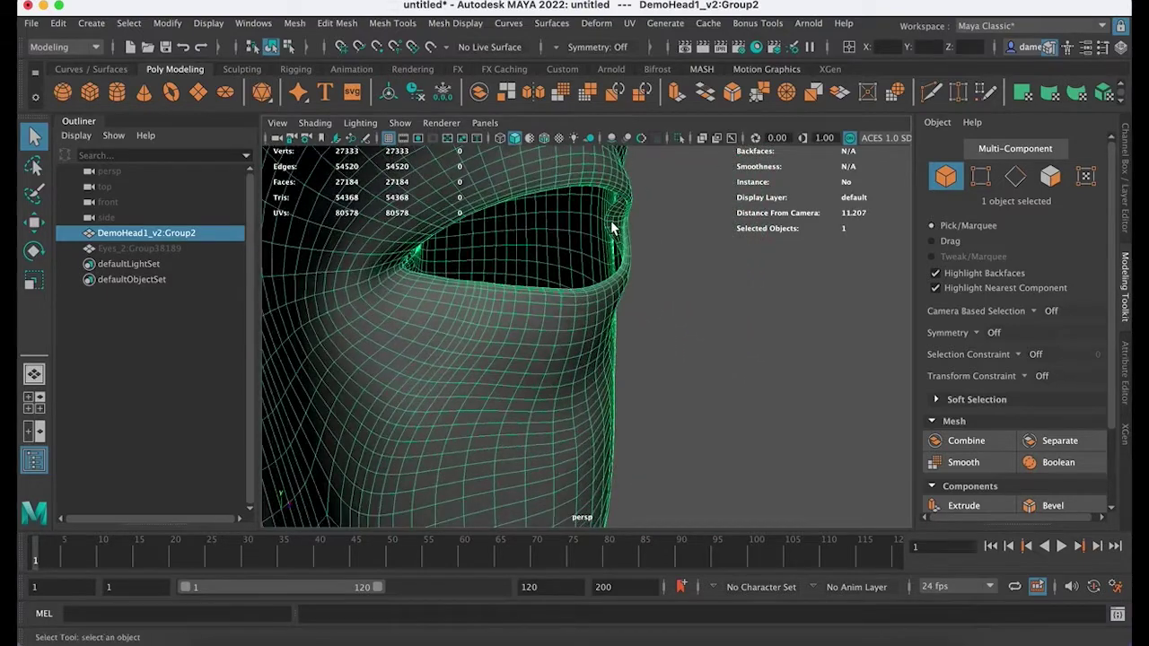
left_click_drag(606, 230, 468, 297, "alt")
left_click_drag(537, 354, 505, 336, "alt")
left_click_drag(601, 336, 458, 298, "alt")
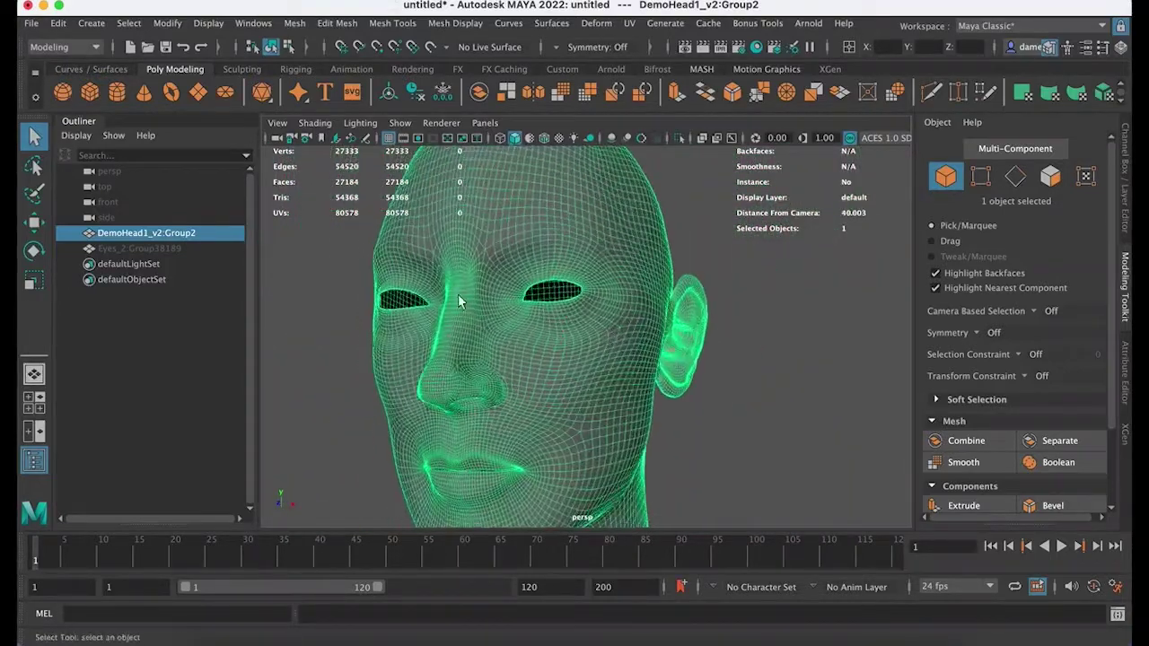
Step: Examine the topology of the whole face on the selected head mesh from several angles and distances
left_click_drag(526, 315, 564, 309, "alt")
scroll(565, 309, "down", 5)
left_click_drag(439, 307, 477, 309, "alt")
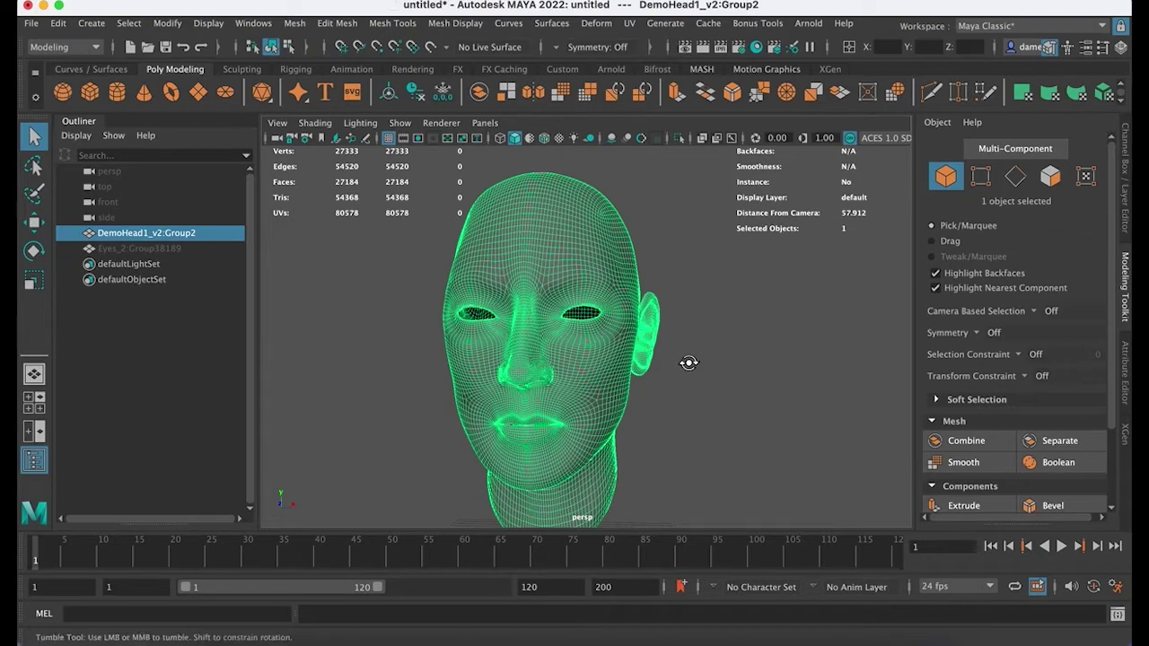
left_click_drag(688, 362, 623, 361, "alt")
right_click_drag(508, 332, 574, 364, "alt")
left_click_drag(565, 367, 688, 341, "alt")
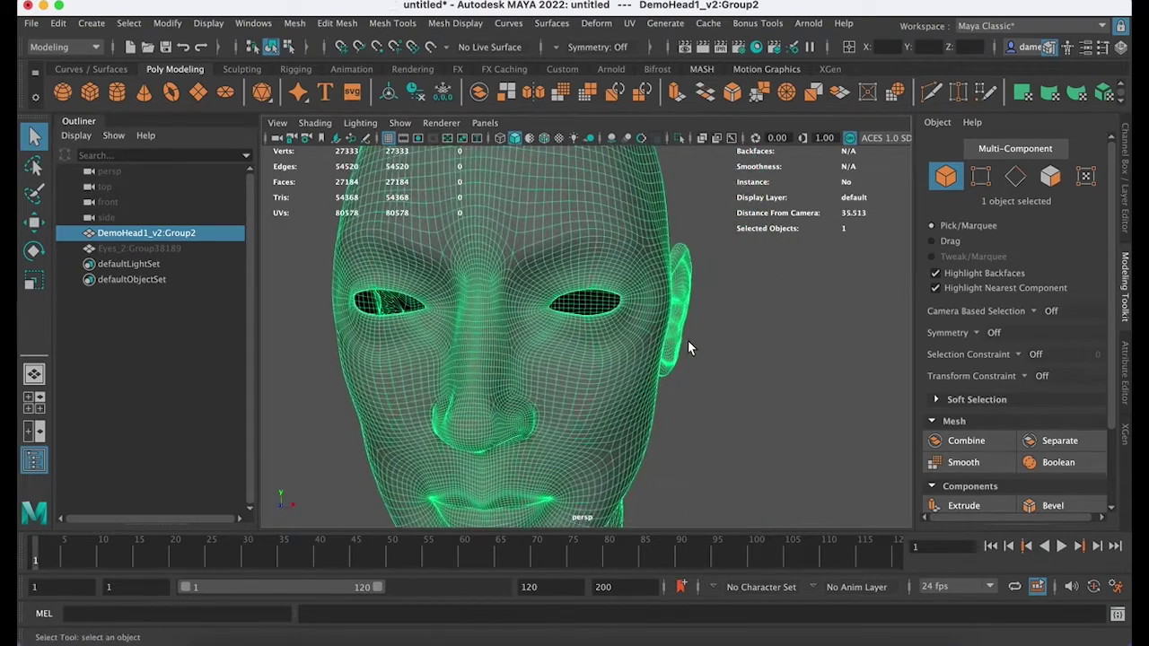
right_click_drag(687, 341, 553, 325, "alt")
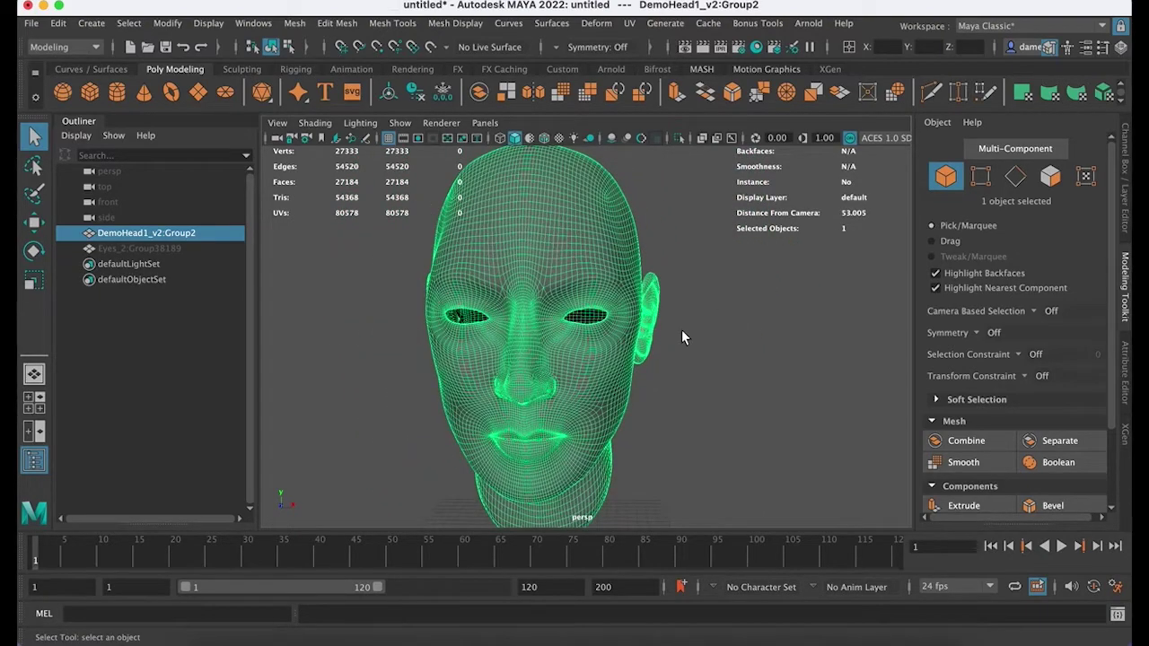
left_click_drag(681, 331, 716, 359, "alt")
right_click_drag(715, 359, 654, 351, "alt")
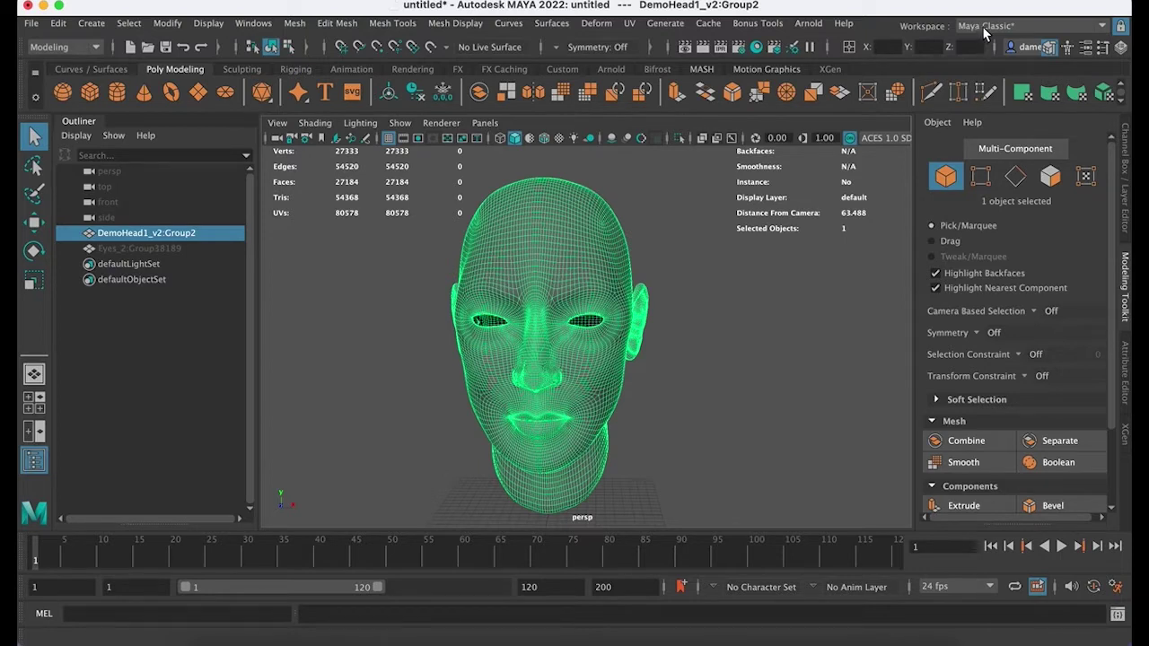
Step: Switch the workspace to UV Editing with the head mesh selected
left_click(984, 34)
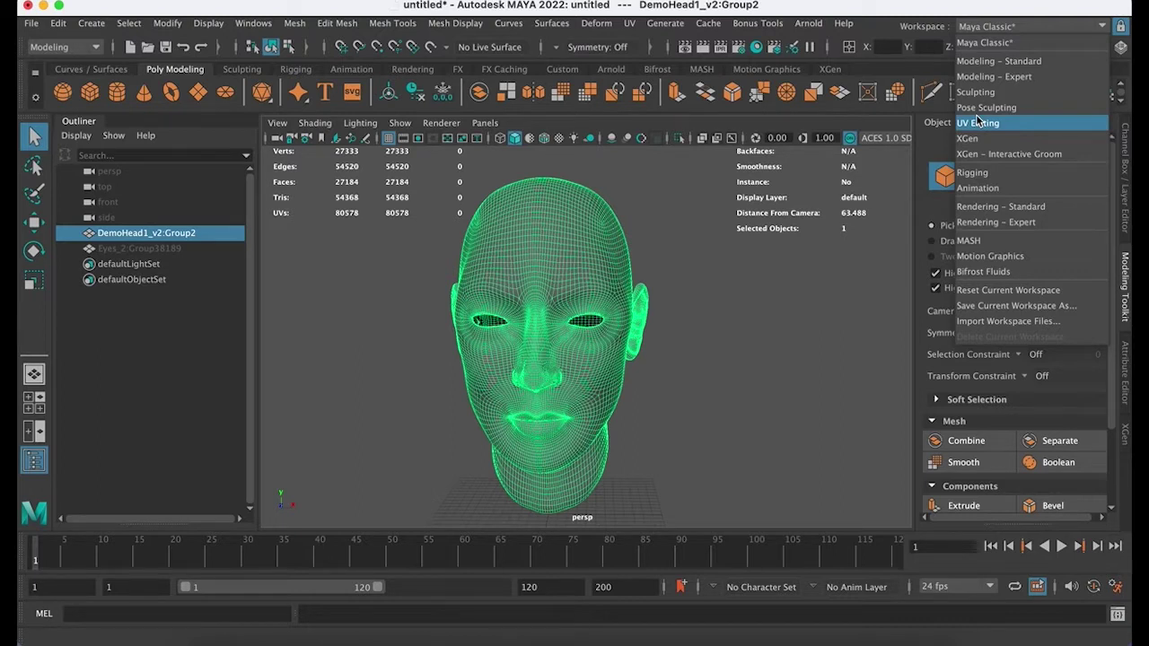
left_click(969, 28)
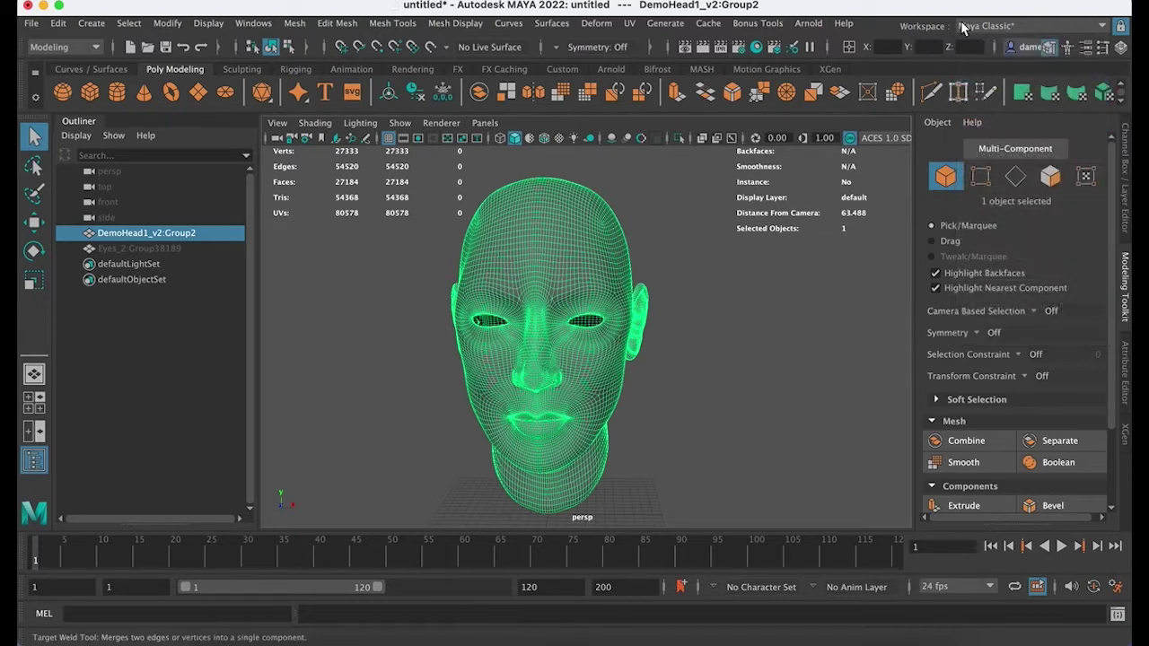
left_click(983, 26)
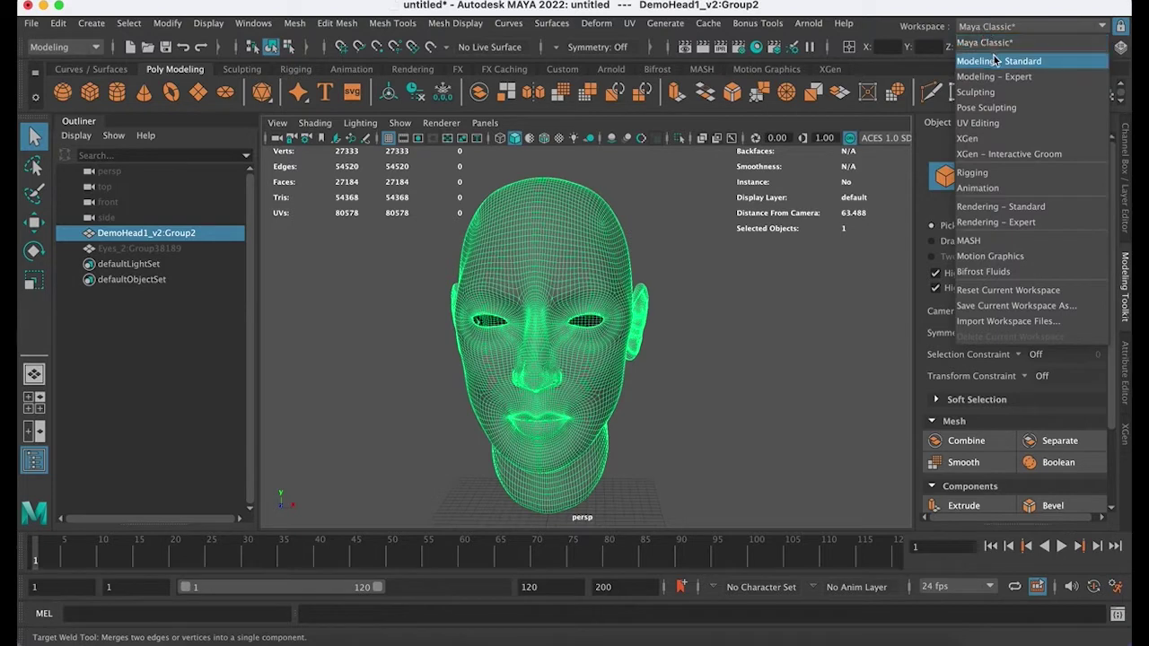
left_click(978, 123)
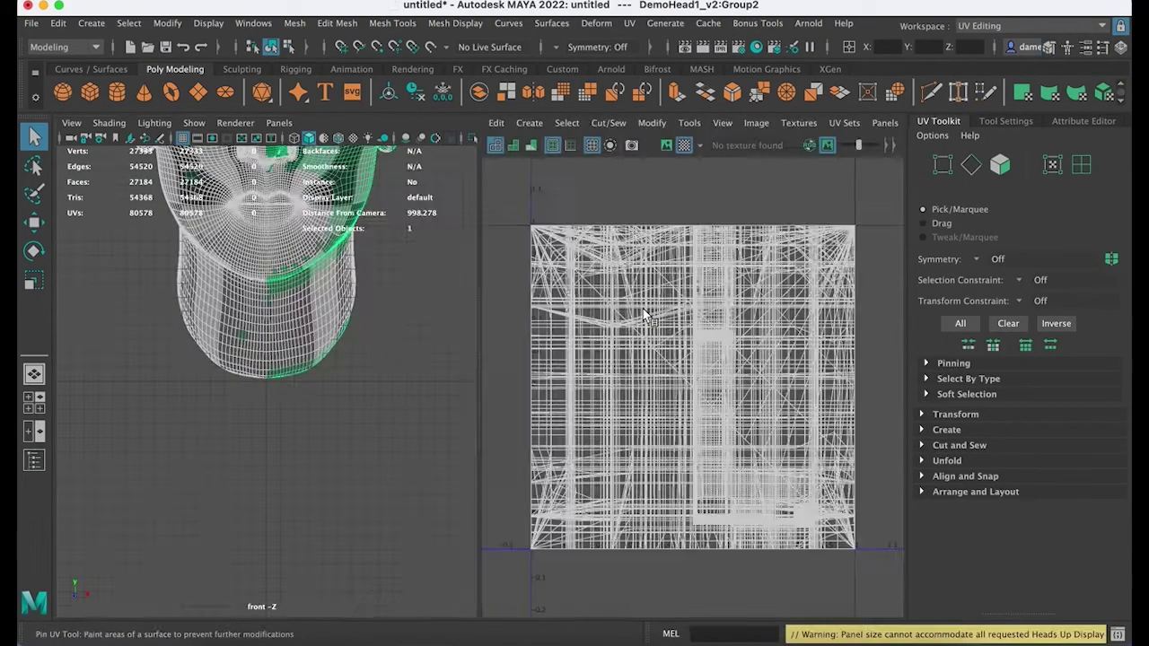
Step: Frame the whole head in the front view and reselect it to examine its UV layout
middle_click_drag(612, 320, 637, 283, "alt")
middle_click_drag(239, 260, 233, 409, "alt")
right_click_drag(234, 408, 241, 348, "alt")
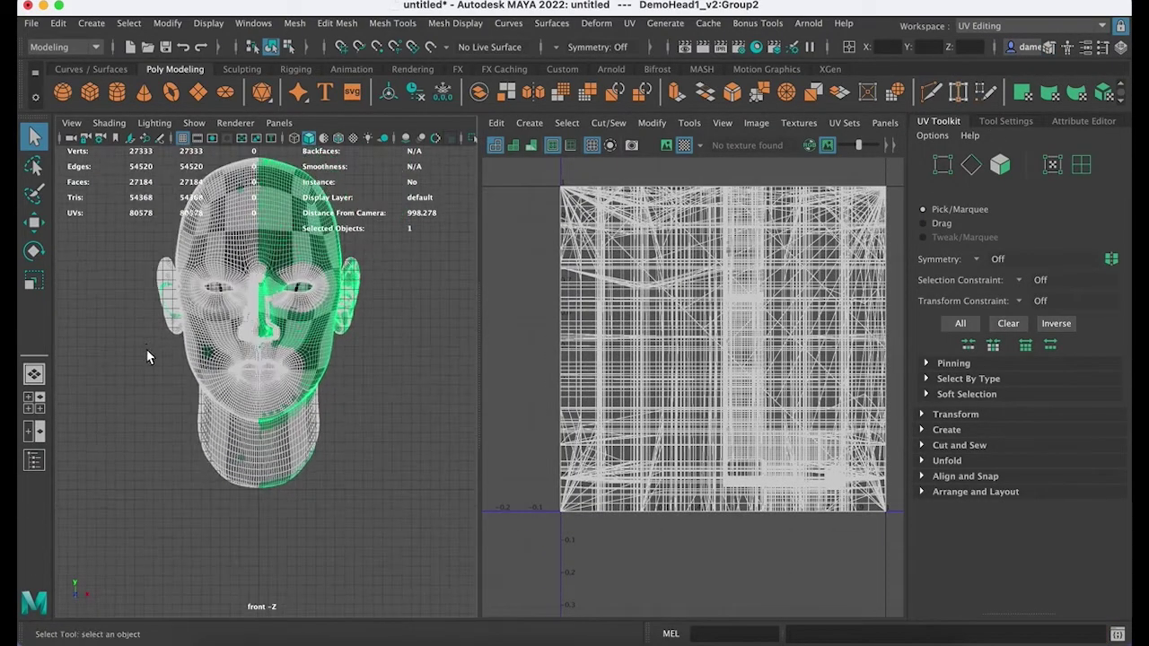
left_click(356, 415)
left_click(312, 395)
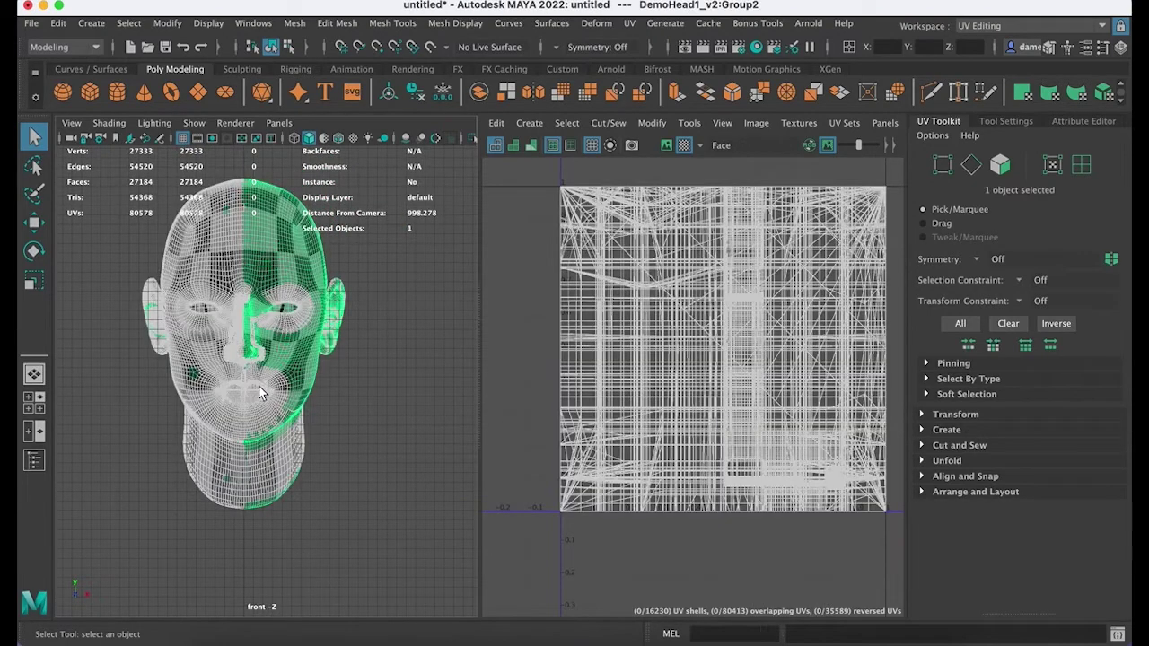
mouse_move(320, 351)
middle_mouse_down("alt")
mouse_move(410, 336)
mouse_move(346, 375)
mouse_move(317, 362)
middle_mouse_up("alt")
left_click_drag(317, 361, 360, 436, "alt")
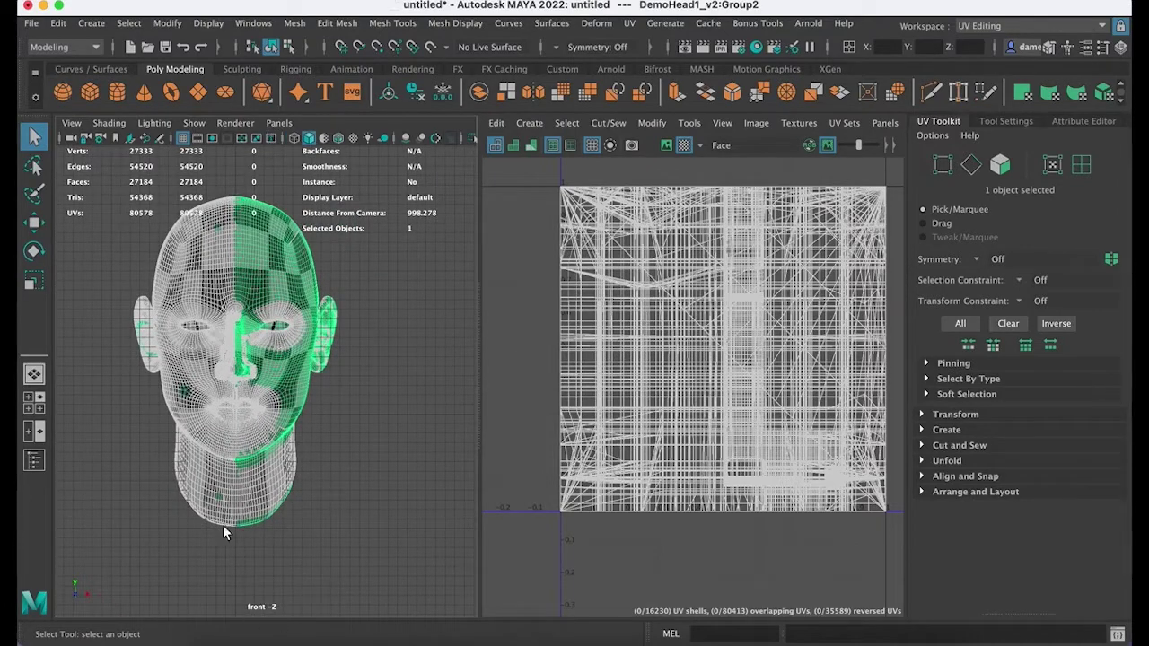
Step: Switch the front viewport to the persp camera and bring the whole head and its UV layout into view
middle_click_drag(222, 526, 250, 531, "alt")
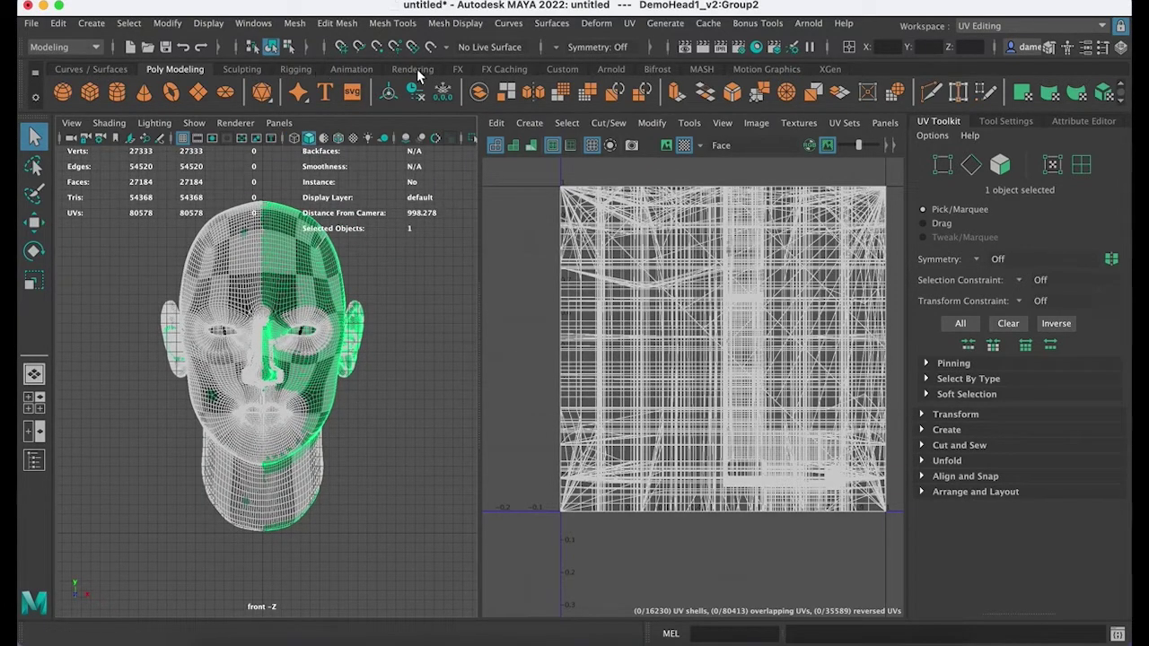
left_click(286, 125)
mouse_move(302, 139)
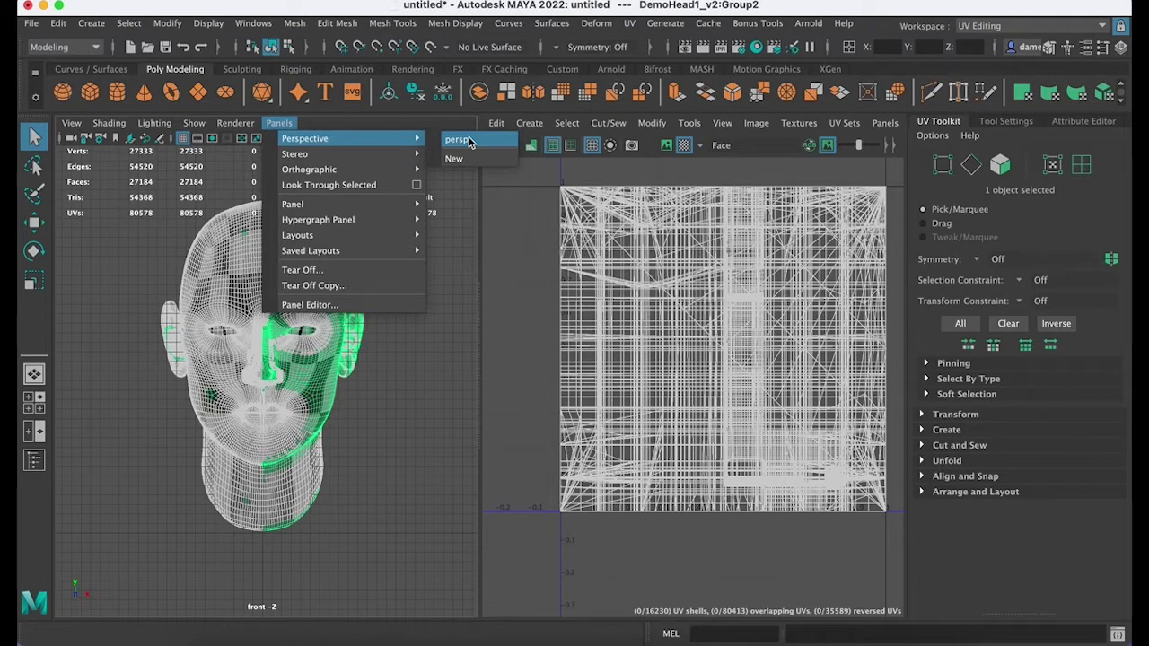
left_click(469, 142)
left_click_drag(342, 422, 276, 414, "alt")
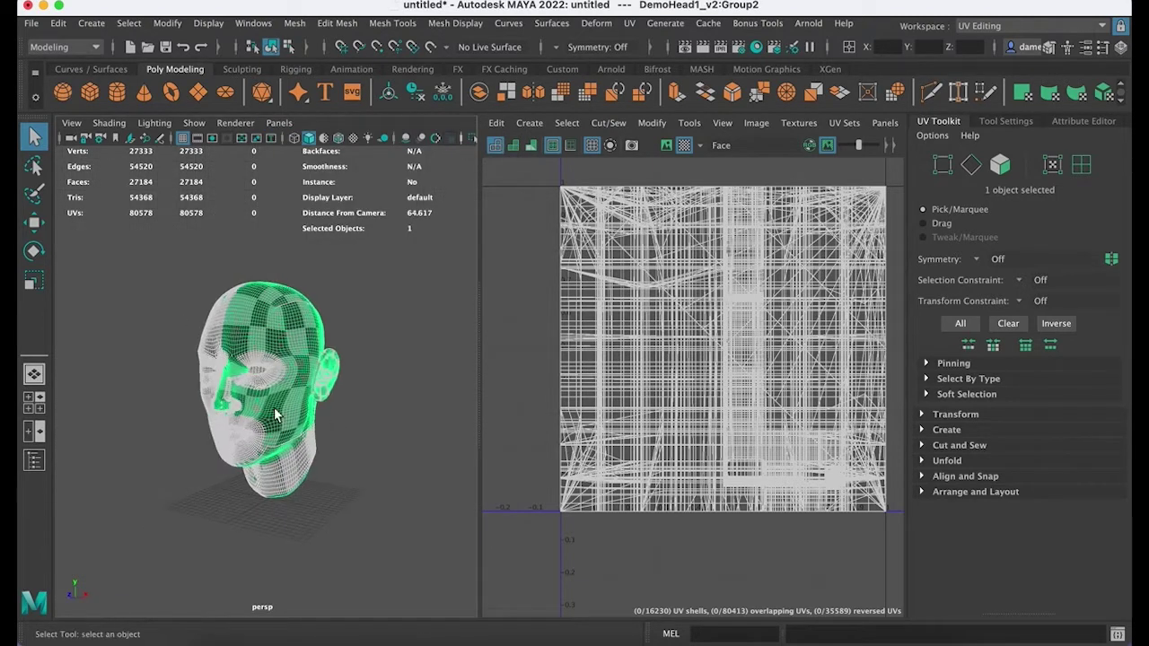
scroll(275, 414, "up", 5)
scroll(709, 326, "down", 2)
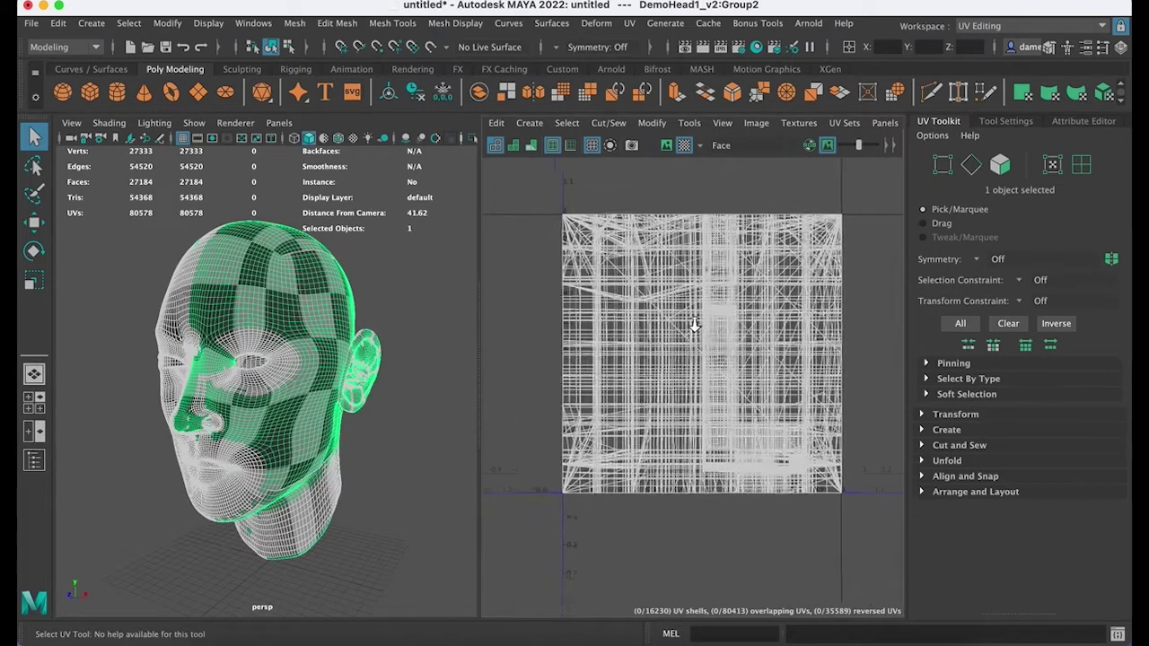
scroll(694, 325, "down", 1)
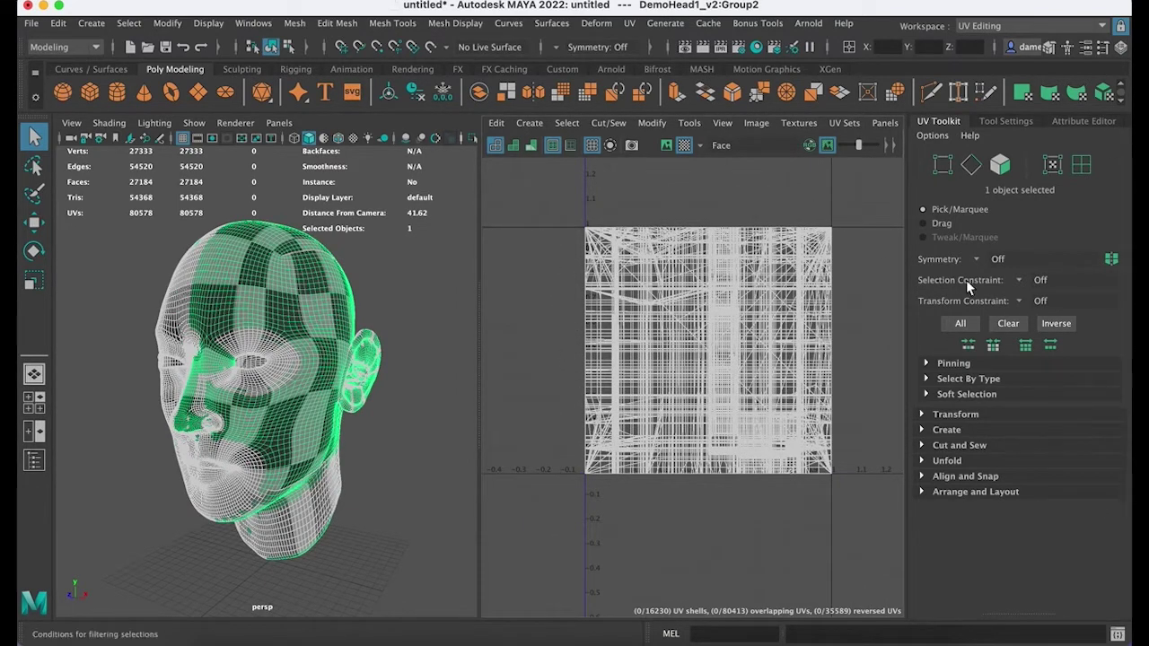
middle_click_drag(697, 333, 692, 336, "alt")
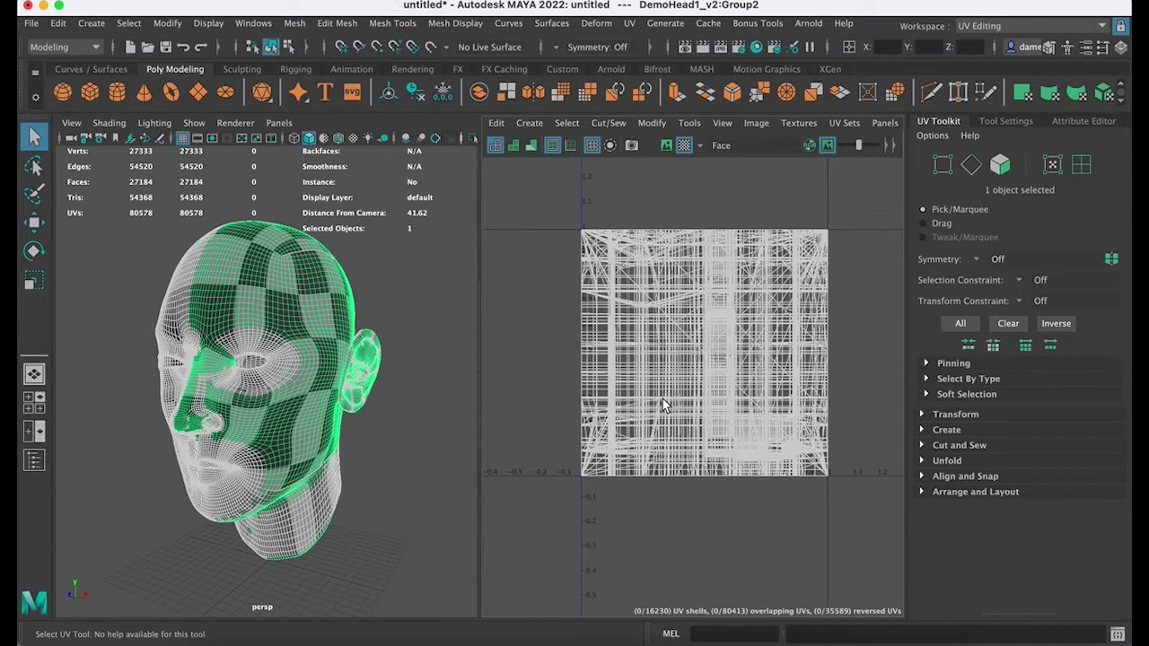
Step: Select all of the head's UVs in the UV layout and delete them
left_click_drag(286, 348, 296, 343, "alt")
middle_click_drag(695, 309, 699, 307, "alt")
right_click(698, 305)
right_click_drag(697, 302, 766, 303)
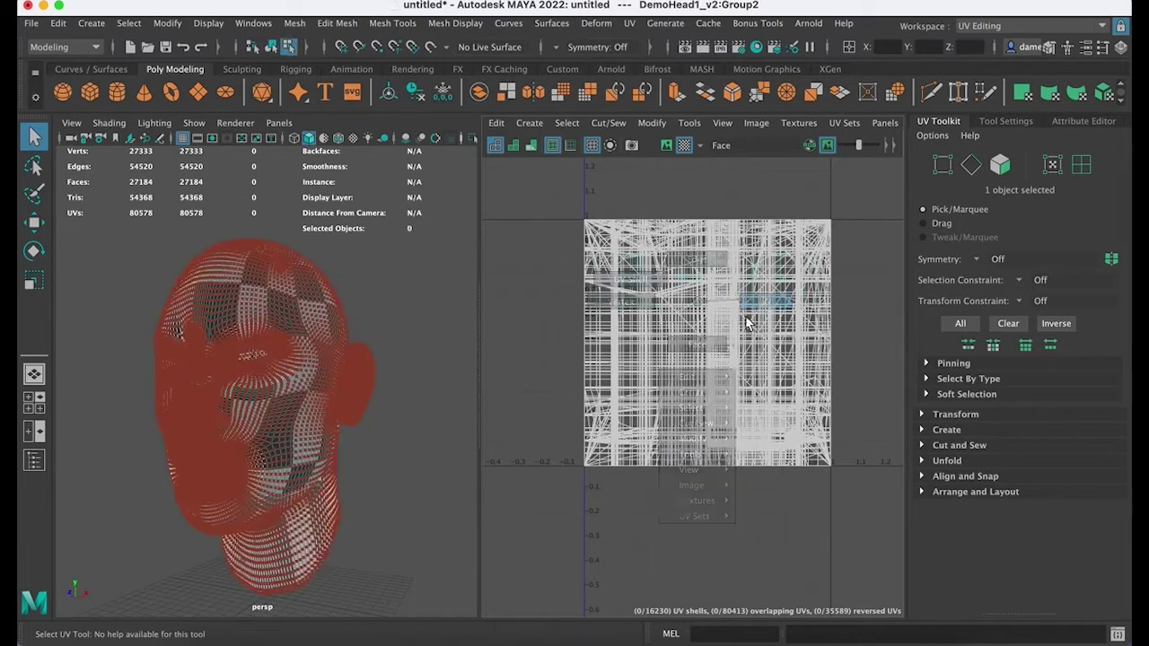
left_click_drag(562, 195, 897, 560)
key("Delete")
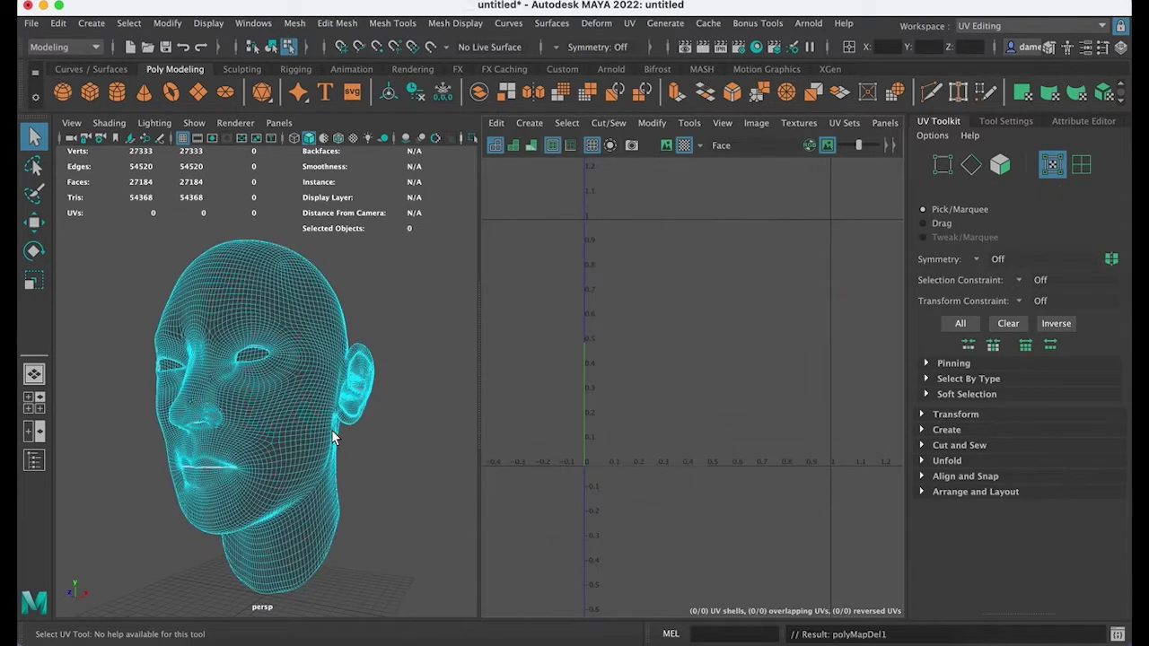
Step: Examine the head's wireframe from several angles and distances, including the eyes, nose and mouth
left_click_drag(352, 399, 309, 416, "alt")
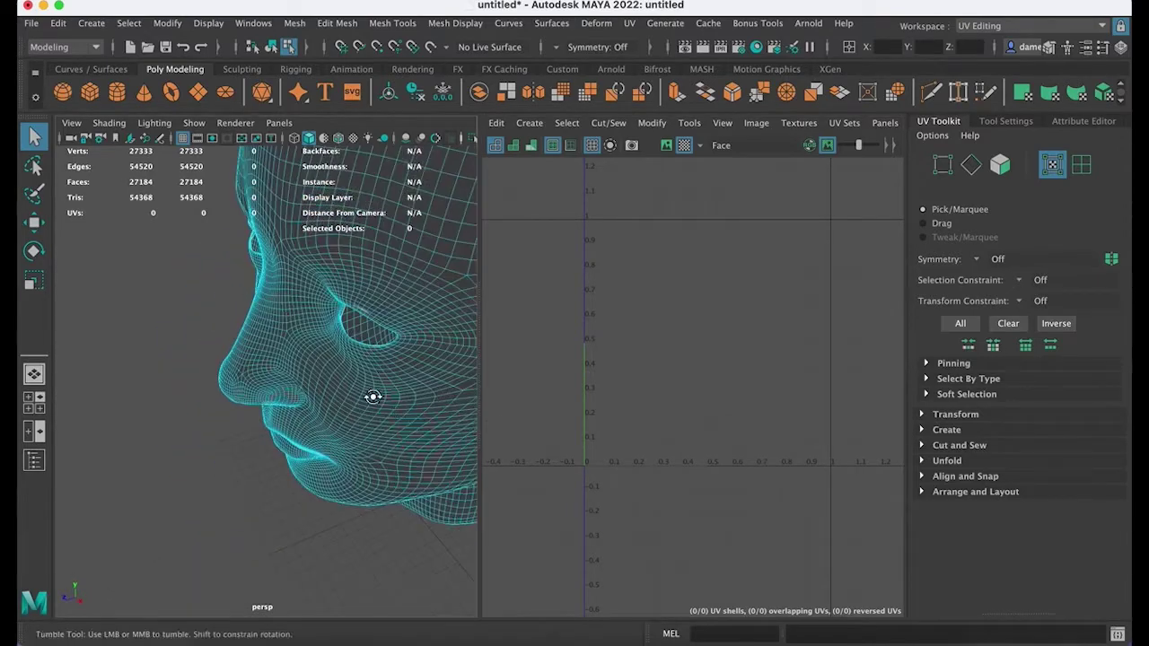
left_click_drag(371, 395, 213, 395, "alt")
right_click_drag(213, 394, 239, 351, "alt")
left_click_drag(239, 351, 279, 408, "alt")
middle_click_drag(306, 386, 313, 338, "alt")
right_click_drag(305, 340, 197, 341, "alt")
left_click_drag(276, 366, 293, 369, "alt")
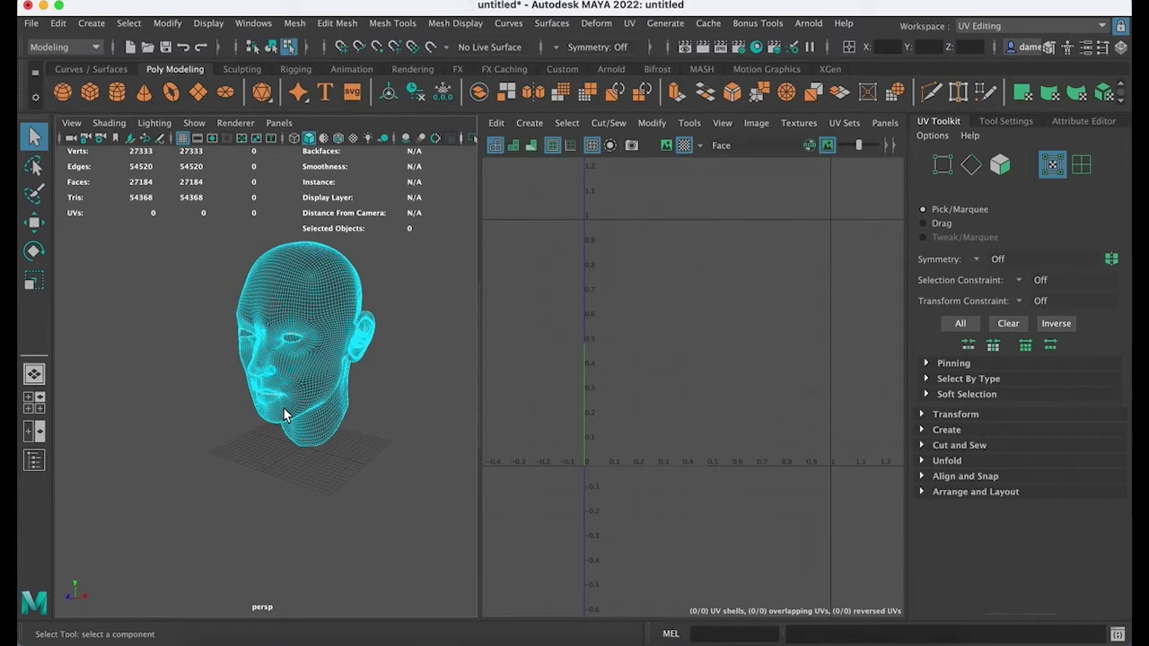
left_click_drag(284, 415, 261, 377, "alt")
right_click_drag(261, 377, 288, 396, "alt")
mouse_move(288, 395)
left_mouse_down("alt")
mouse_move(290, 413)
mouse_move(328, 416)
mouse_move(265, 428)
mouse_move(225, 405)
mouse_move(295, 402)
left_mouse_up("alt")
mouse_move(335, 441)
left_mouse_down("alt")
mouse_move(264, 411)
mouse_move(305, 420)
mouse_move(251, 529)
mouse_move(275, 475)
mouse_move(286, 479)
mouse_move(264, 480)
mouse_move(282, 480)
mouse_move(329, 431)
left_mouse_up("alt")
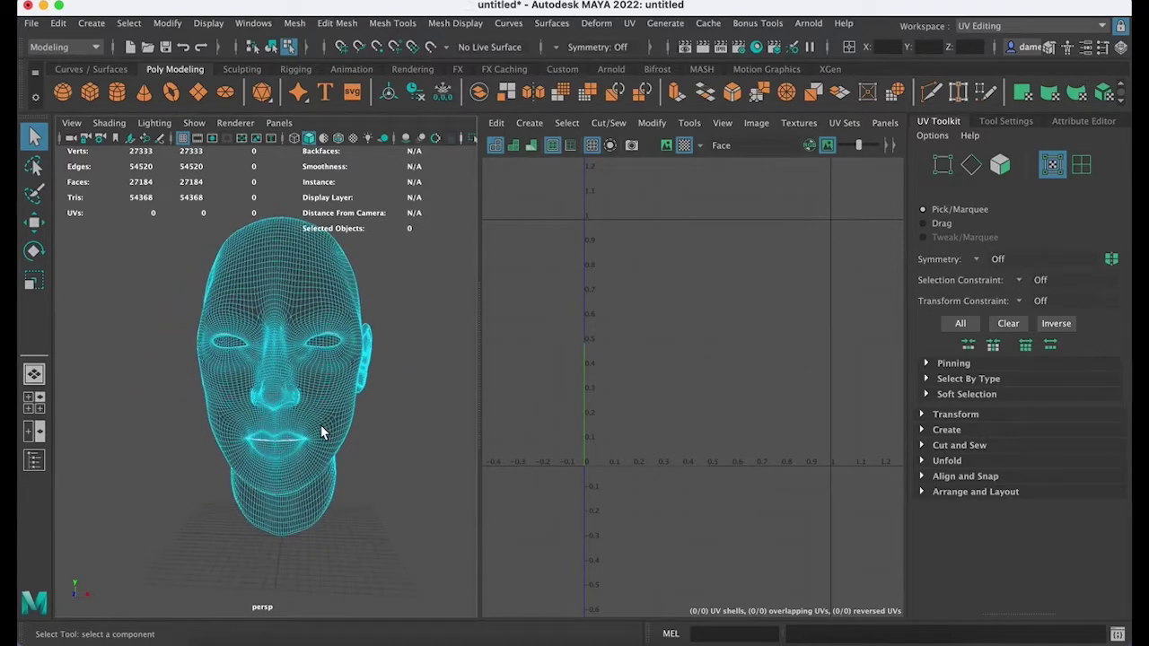
Step: Return the head mesh to object mode, select it and frame it in the perspective view
right_click_drag(302, 326, 312, 283)
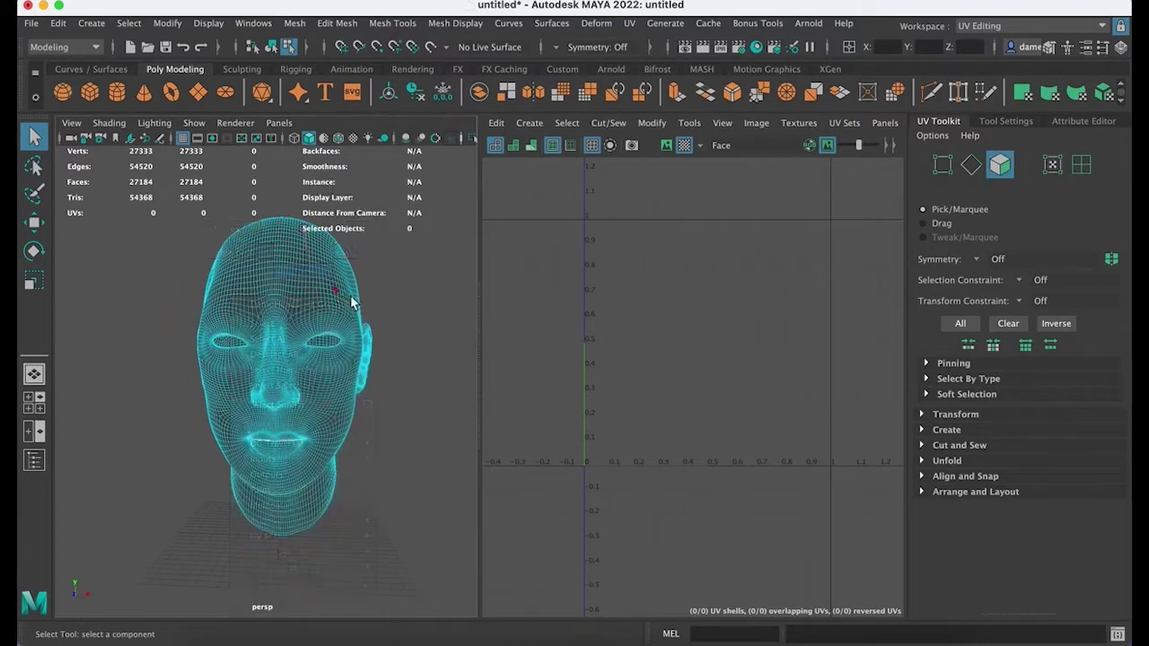
scroll(351, 300, "down", 5)
right_click_drag(283, 326, 339, 210)
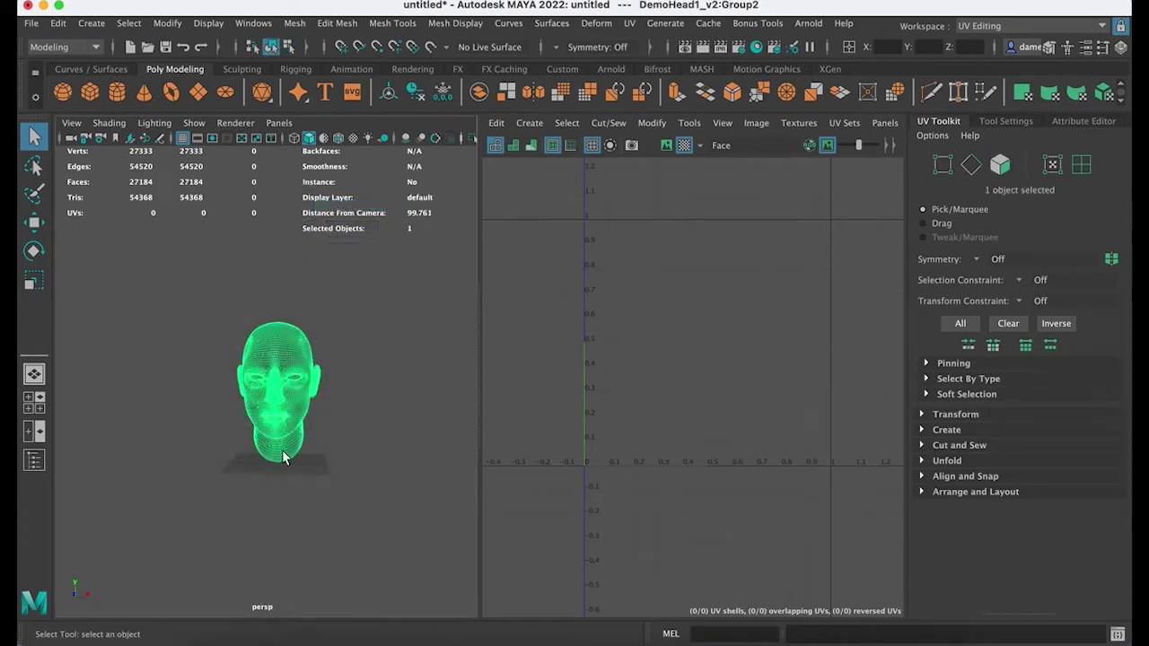
key("f")
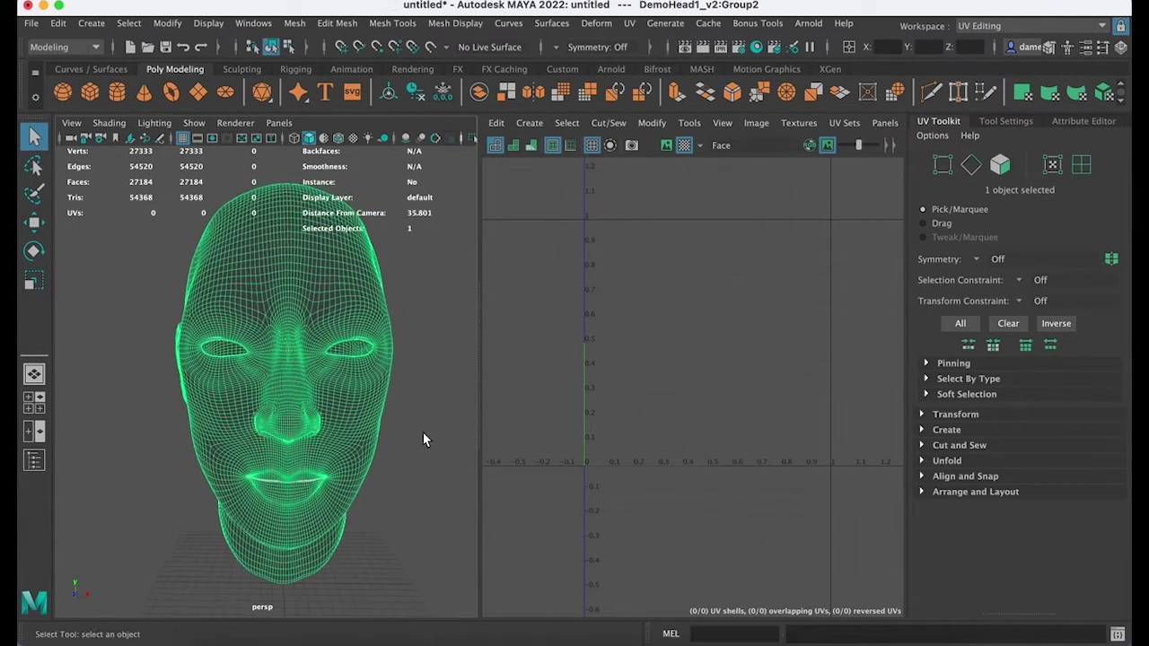
right_click_drag(424, 434, 417, 429, "alt")
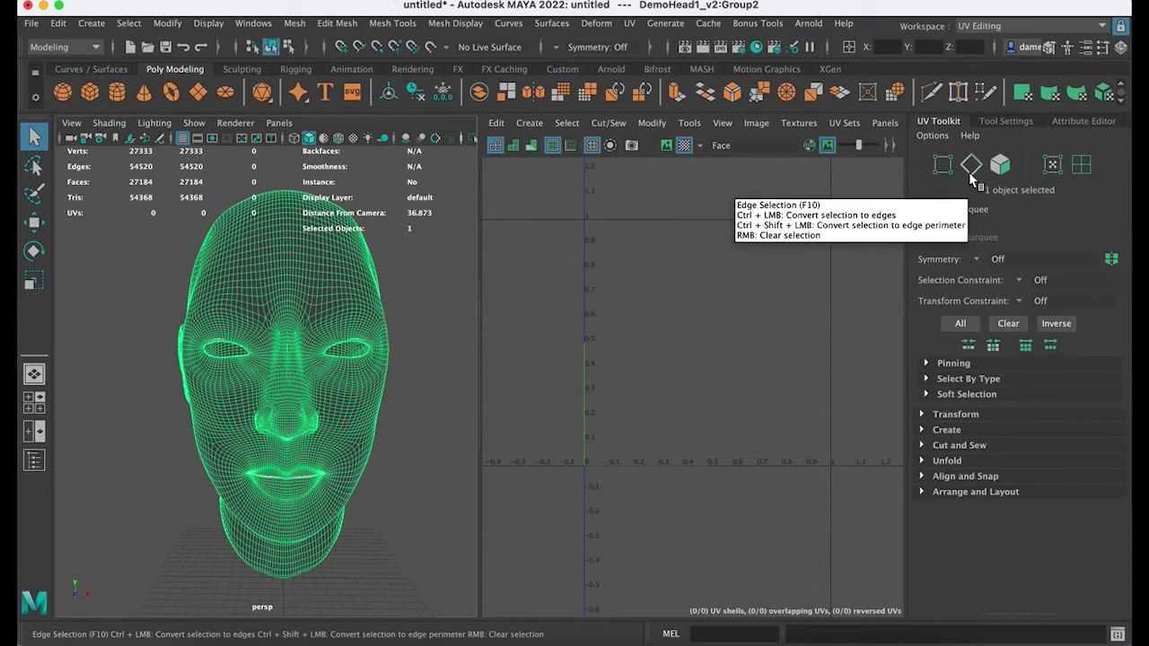
left_click_drag(461, 385, 314, 418, "alt")
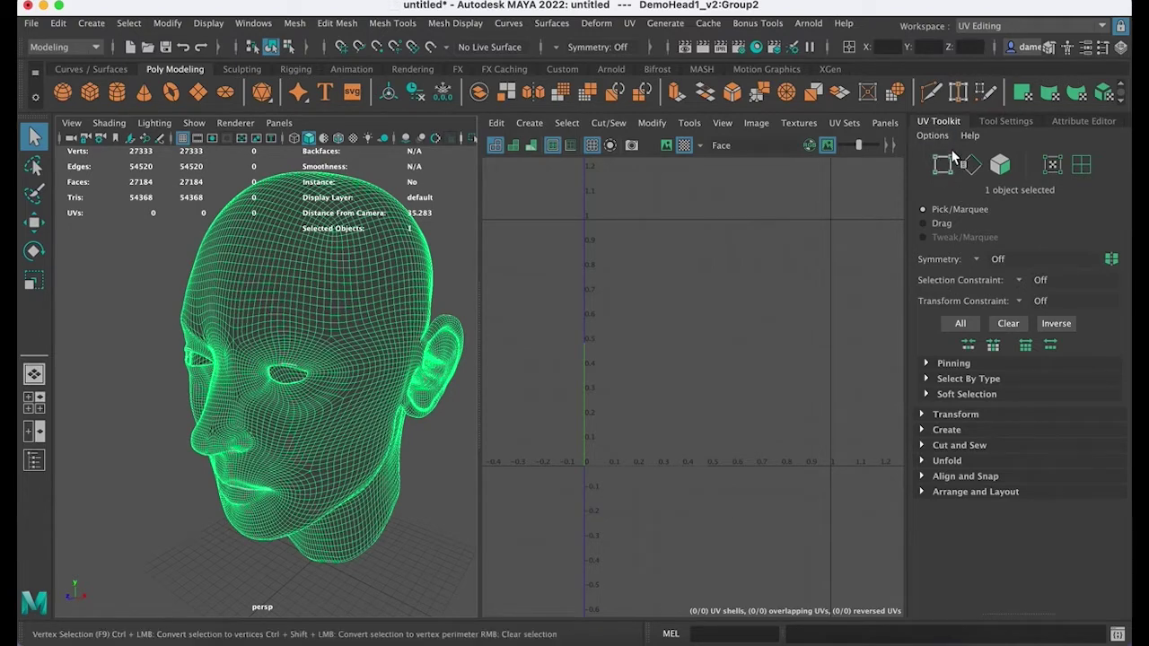
Step: Set up a planar UV mapping projected from the Z axis with Keep image width/height ratio enabled
left_click(923, 431)
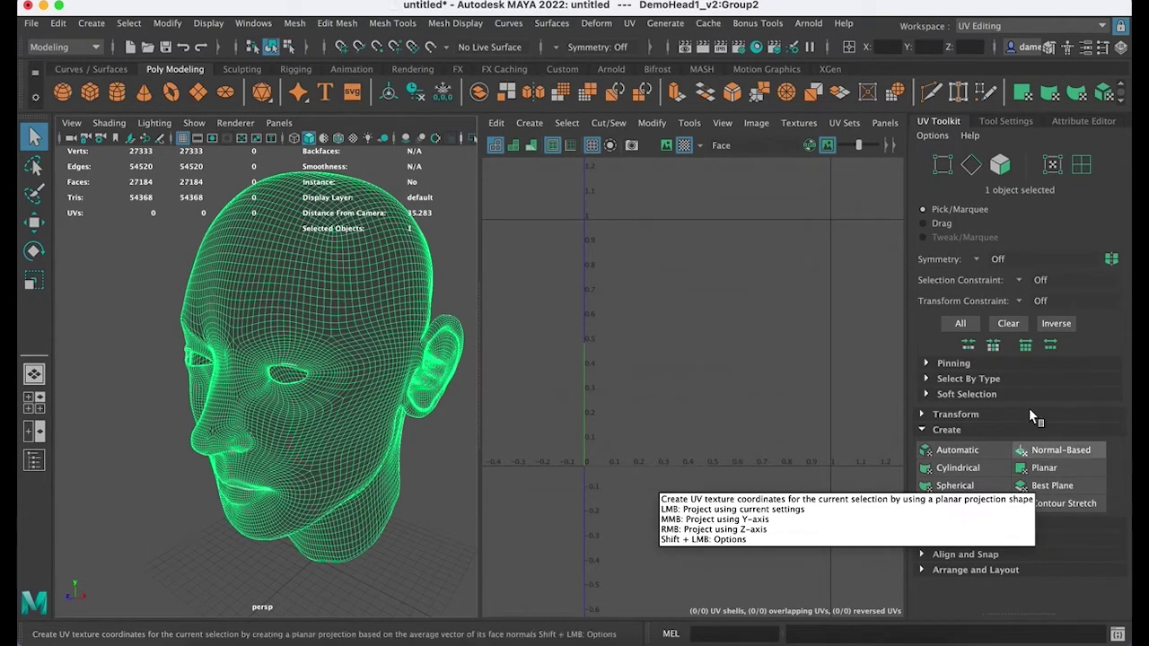
left_click(1061, 472, "shift")
left_click_drag(778, 277, 686, 220)
left_click(676, 316)
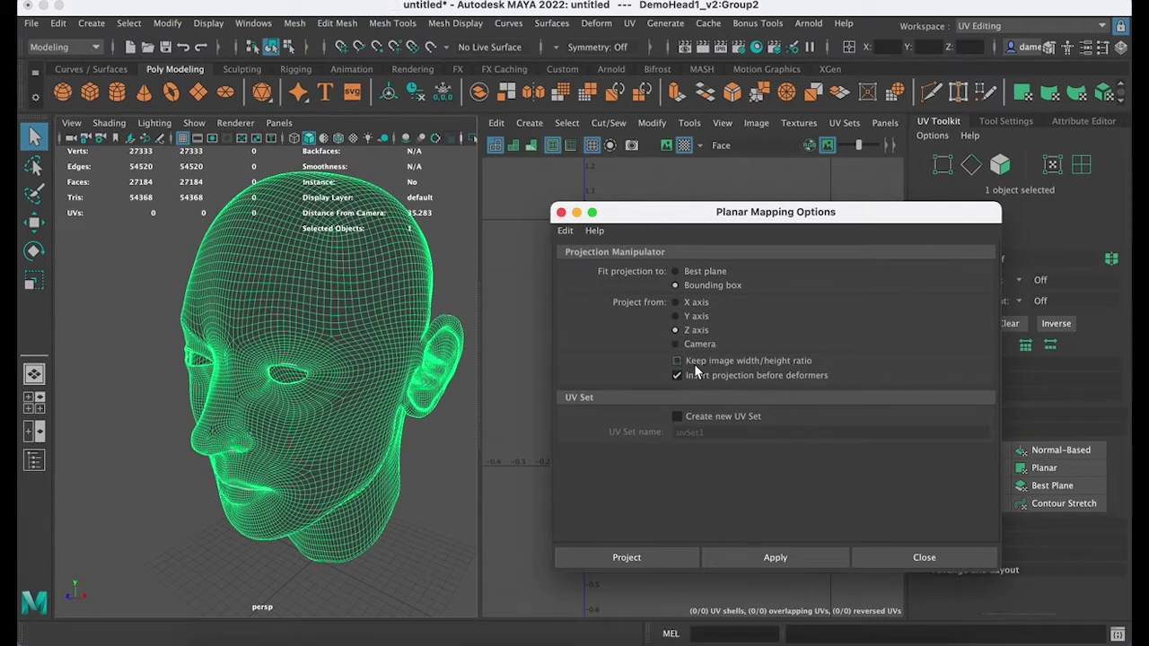
left_click(676, 361)
Step: Apply the planar projection to the head mesh and close the mapping options
left_click_drag(682, 218, 126, 188)
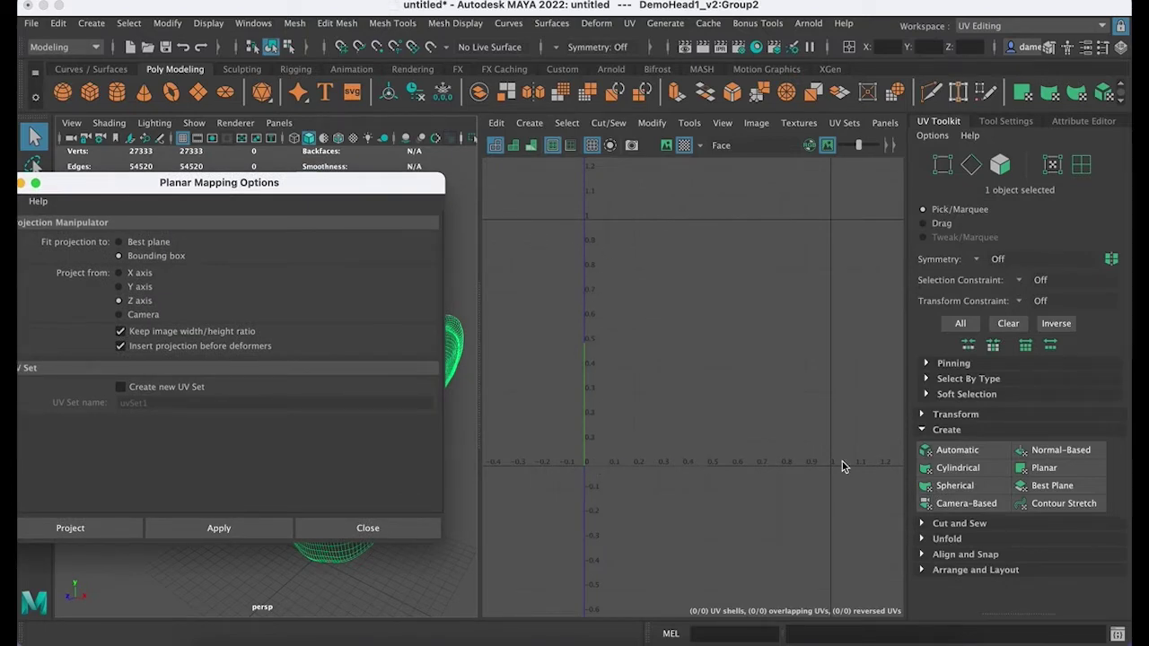
left_click_drag(113, 186, 551, 139)
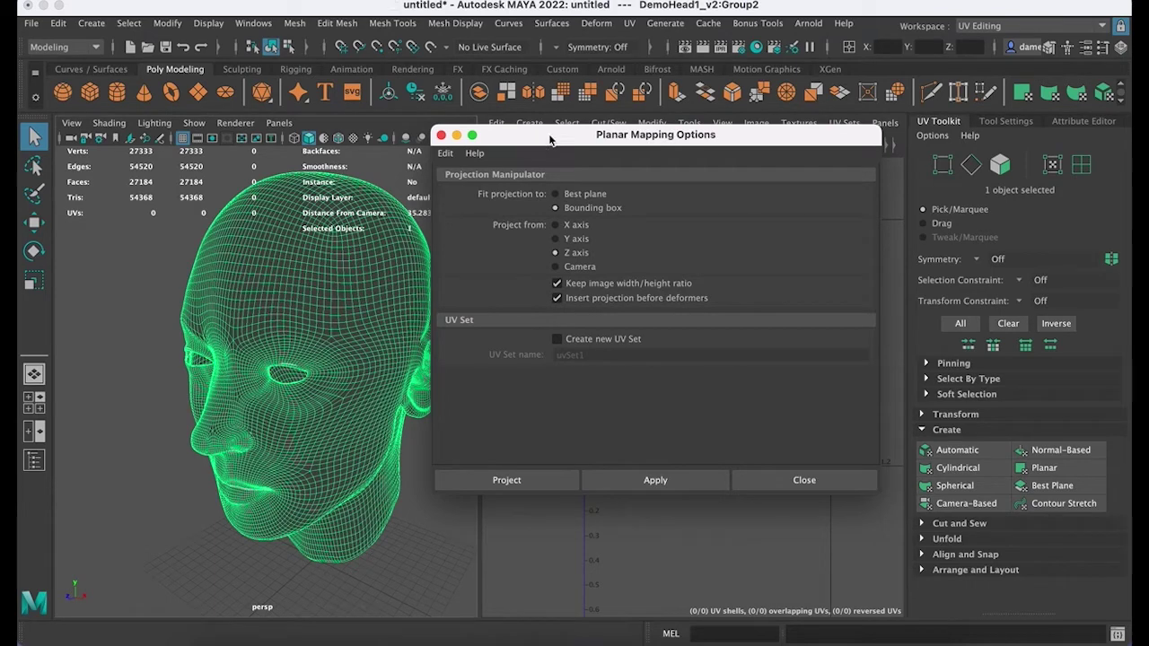
left_click_drag(550, 139, 547, 132)
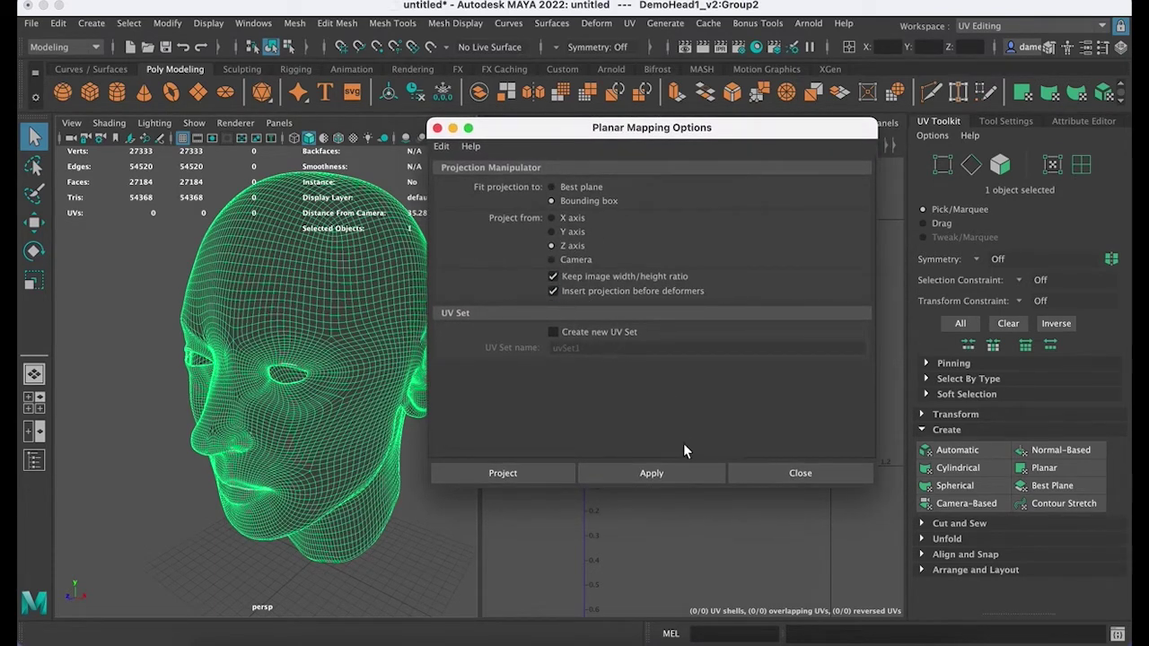
left_click(671, 468)
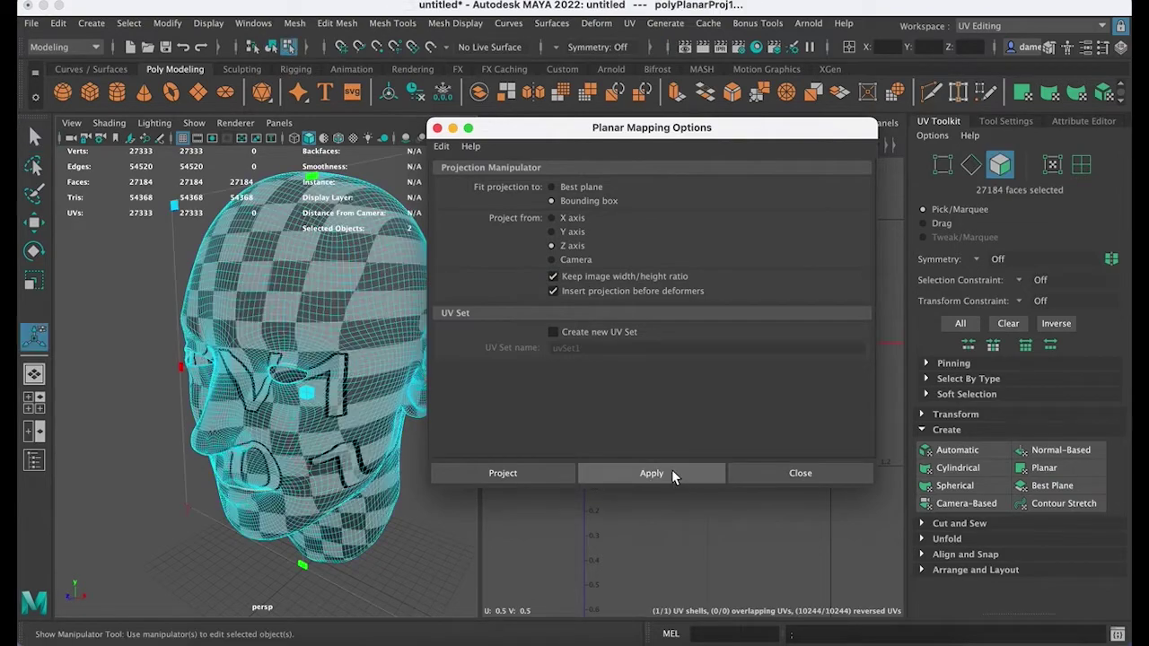
left_click(437, 128)
Step: Leave the projection manipulator, inspect the checker pattern around the head and reselect the mesh in object mode
left_click_drag(291, 388, 191, 313, "alt")
key("q")
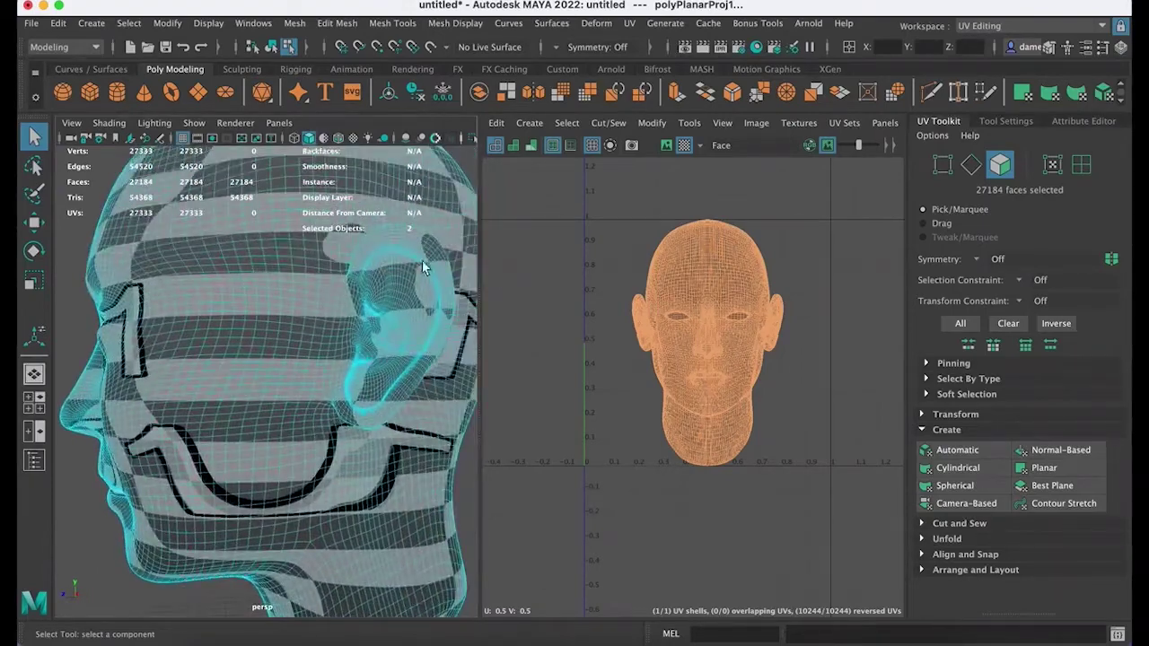
left_click_drag(422, 261, 333, 491, "alt")
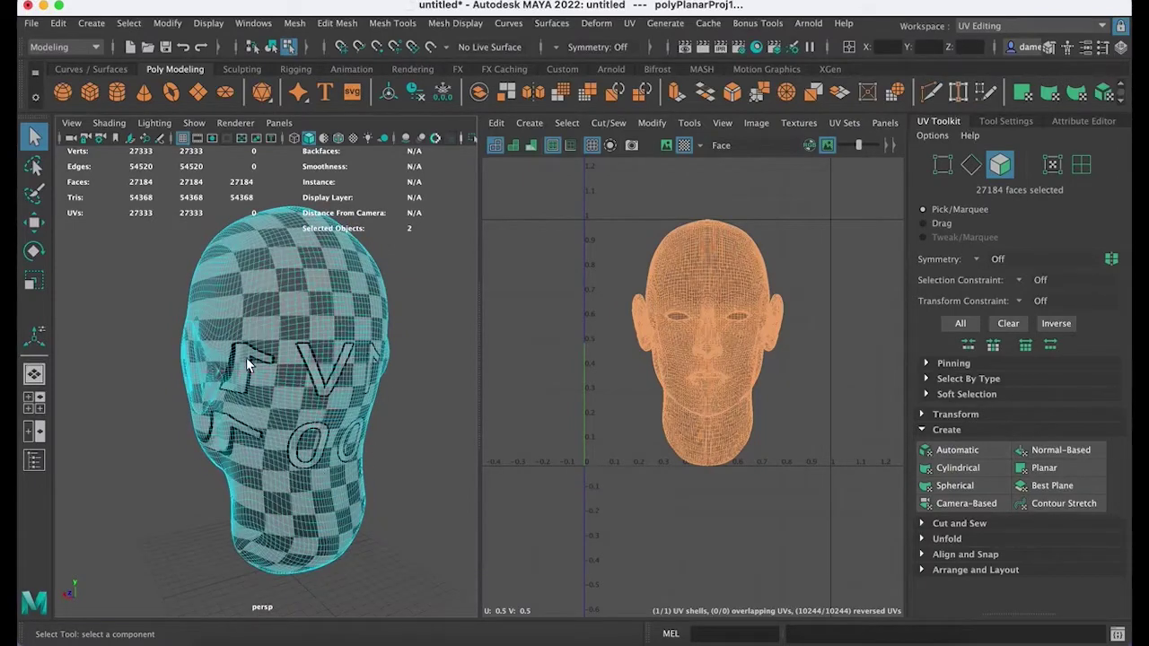
left_click_drag(245, 357, 355, 368, "alt")
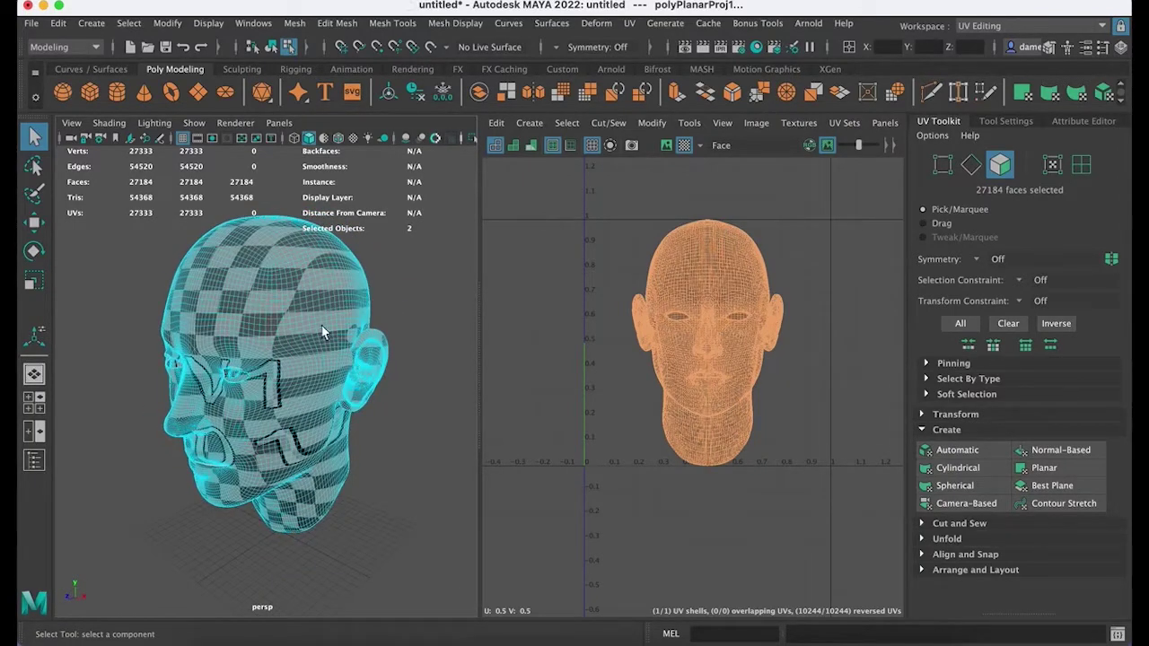
right_click_drag(290, 318, 368, 213)
left_click_drag(318, 357, 359, 415, "alt")
left_click(377, 454)
left_click(359, 415)
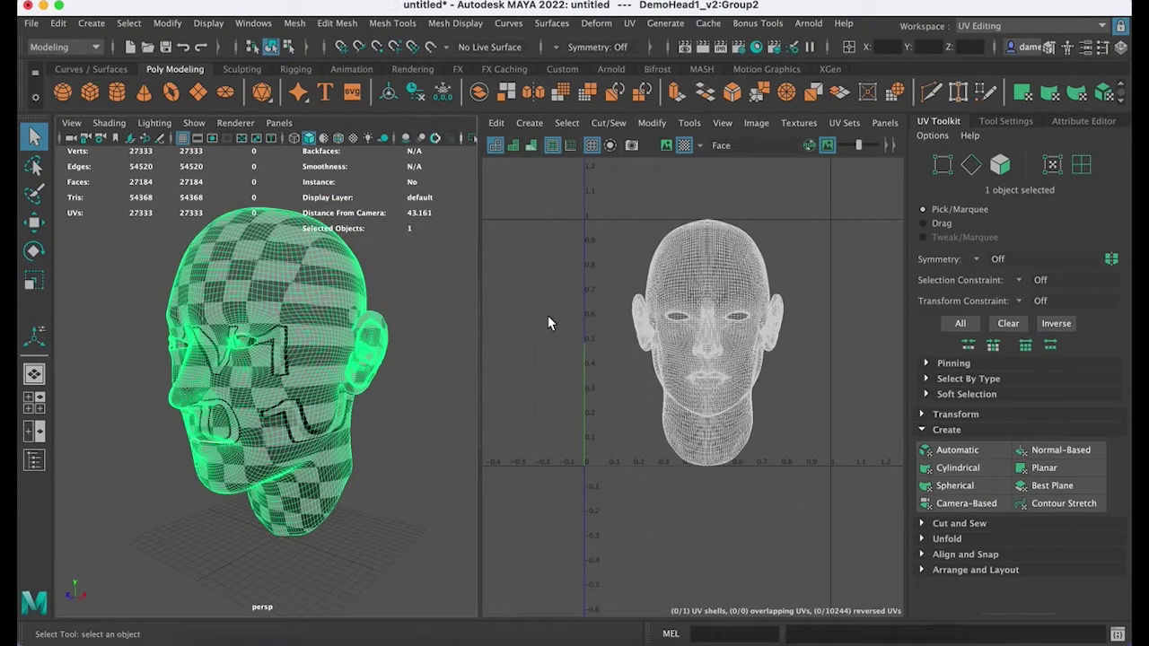
Step: Inspect the checker stretching on the side of the head near the ear and switch to edge selection mode
scroll(764, 378, "up", 3)
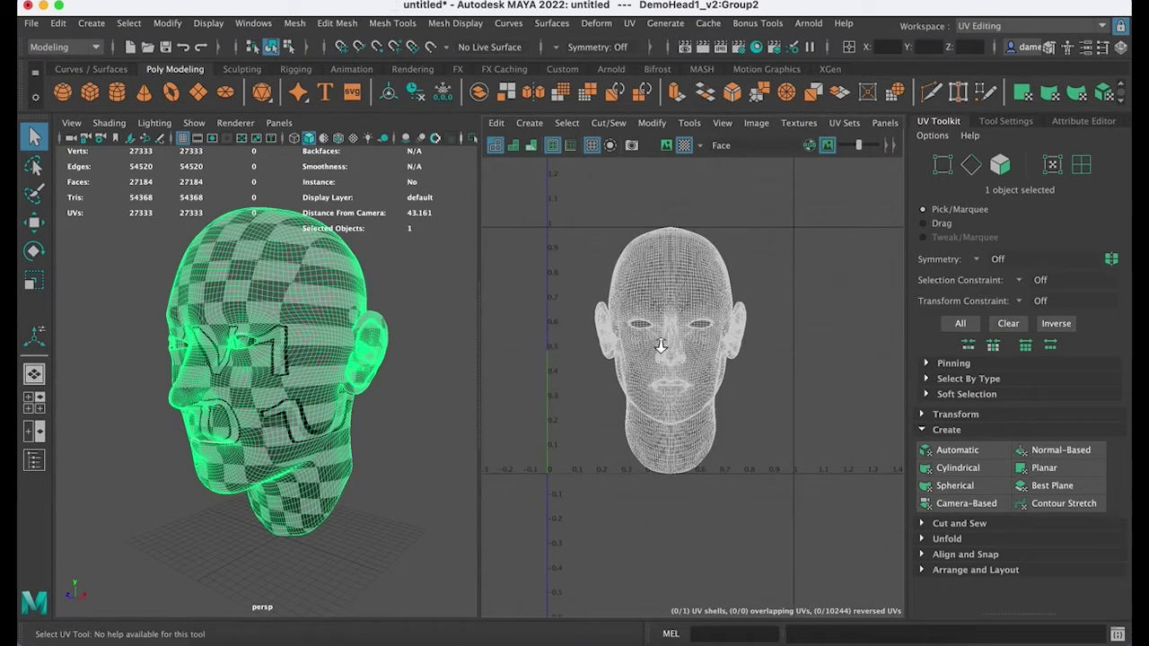
left_click_drag(392, 411, 356, 418, "alt")
scroll(350, 409, "up", 5)
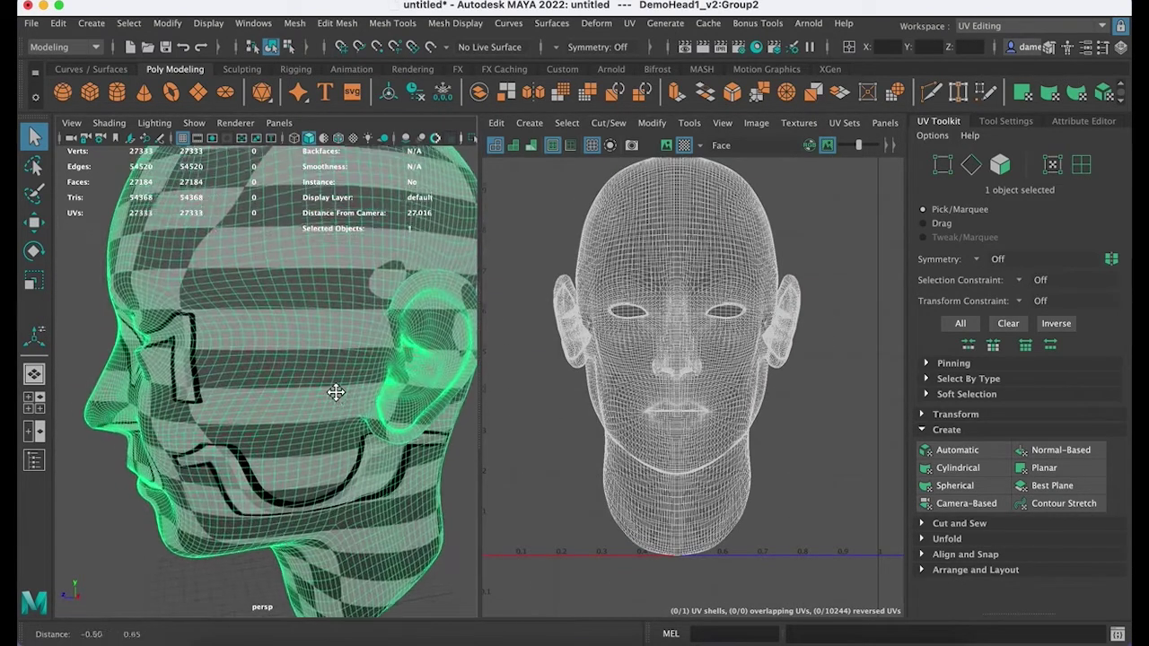
left_click_drag(331, 348, 330, 332, "alt")
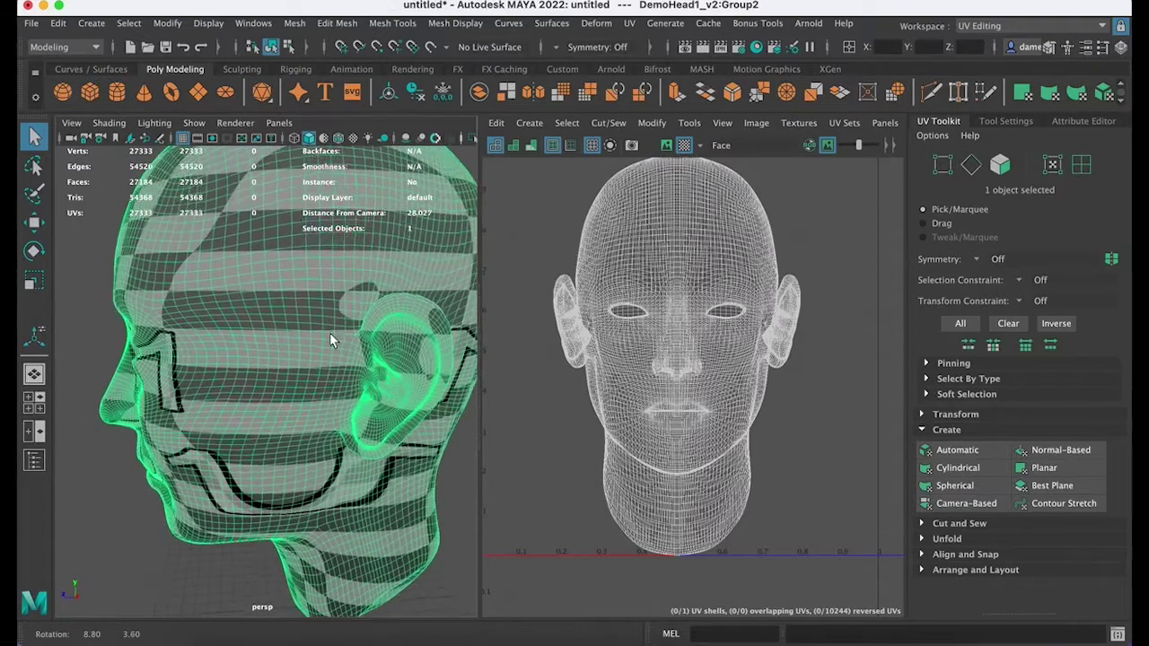
right_click_drag(329, 332, 416, 315, "alt")
middle_click_drag(449, 261, 343, 327, "alt")
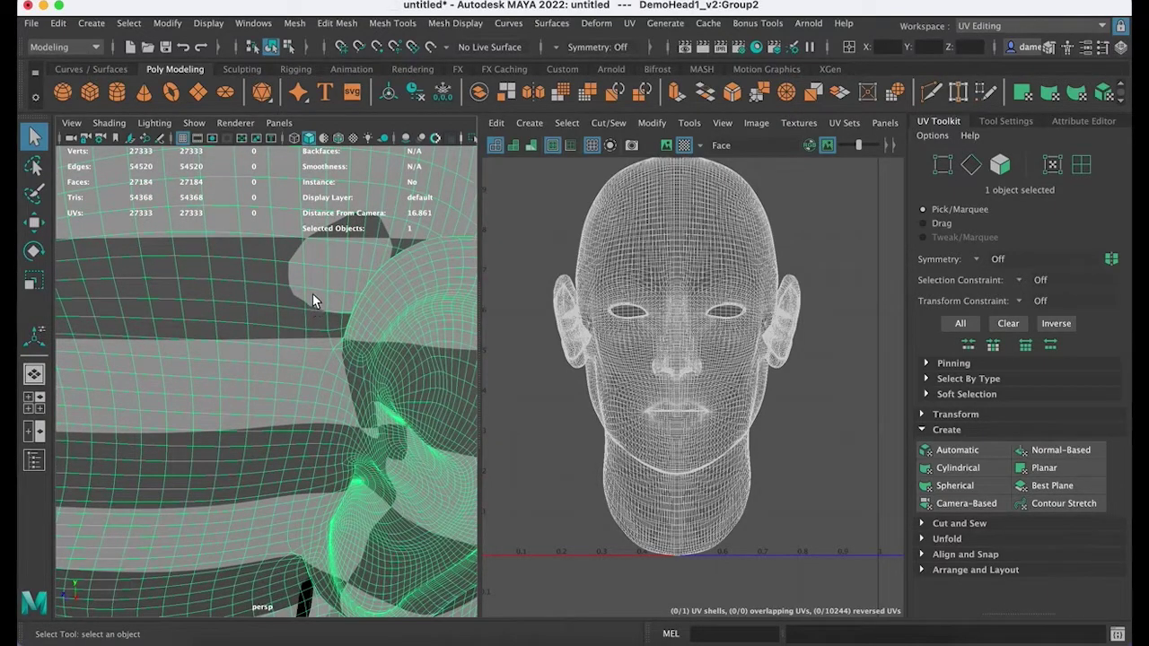
right_click_drag(312, 293, 331, 171)
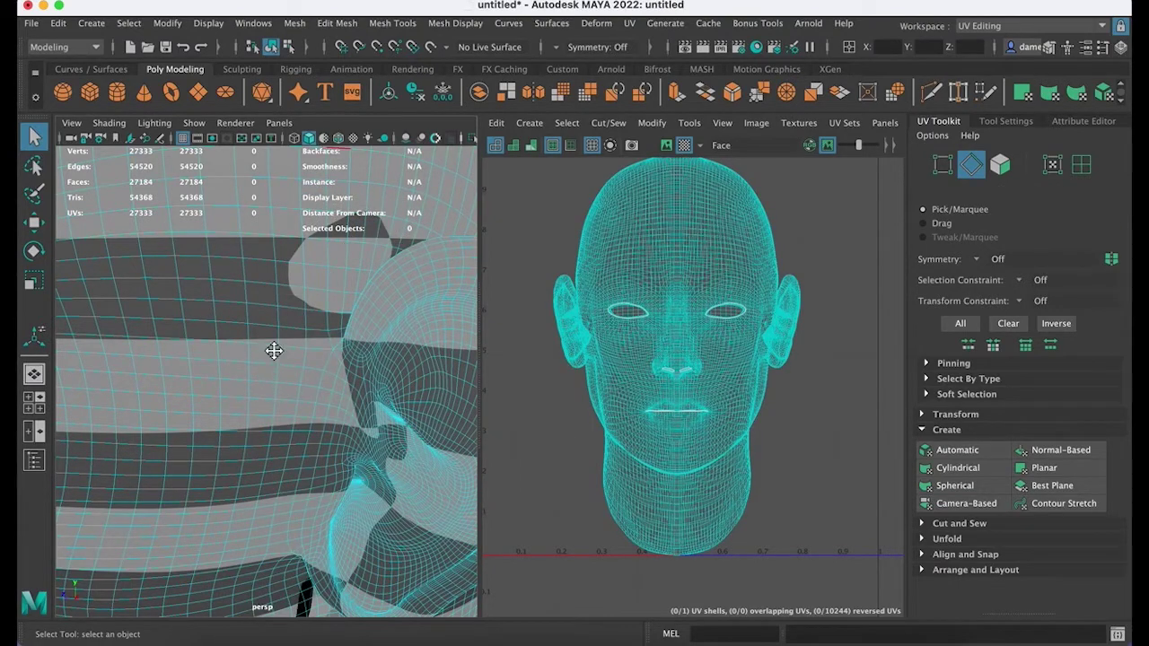
Step: Turn off the checker map display so the head's edges around the ear can be inspected
middle_click_drag(274, 350, 269, 381, "alt")
right_click_drag(269, 381, 231, 371, "alt")
left_click_drag(214, 436, 258, 418, "alt")
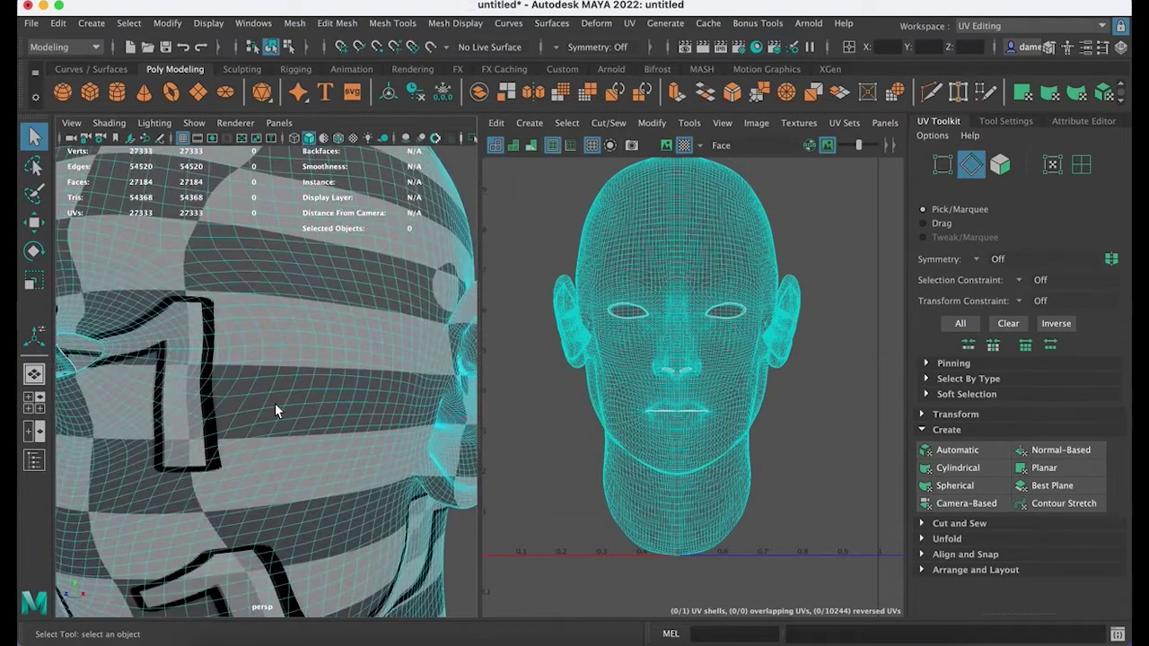
left_click_drag(429, 356, 344, 416, "alt")
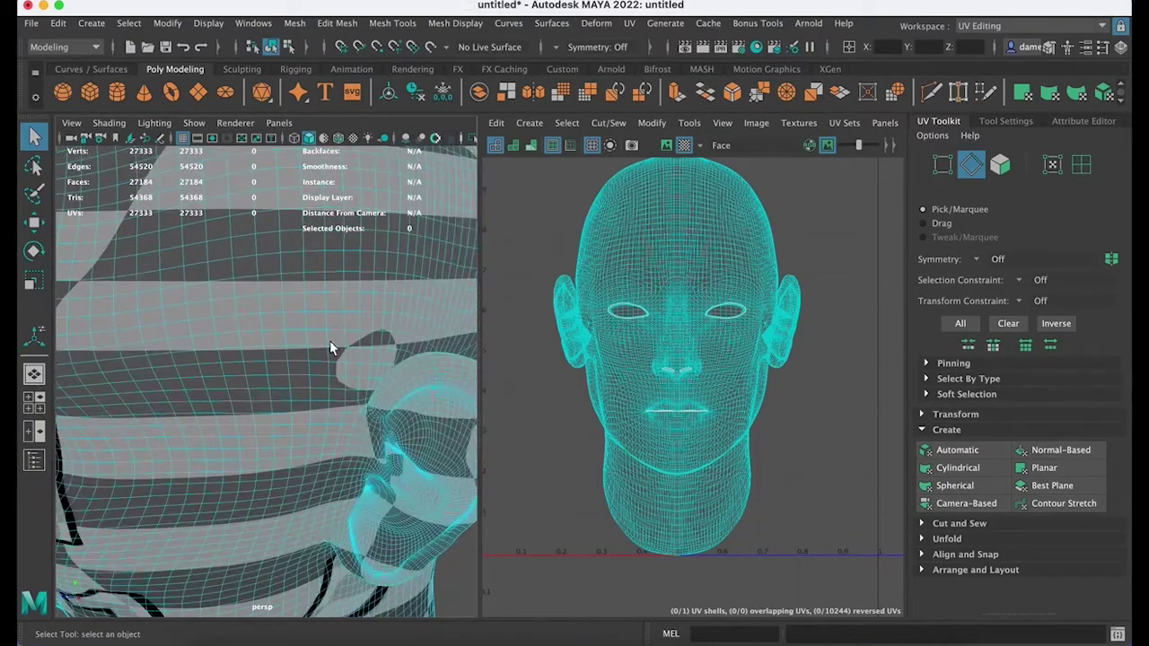
left_click(682, 143)
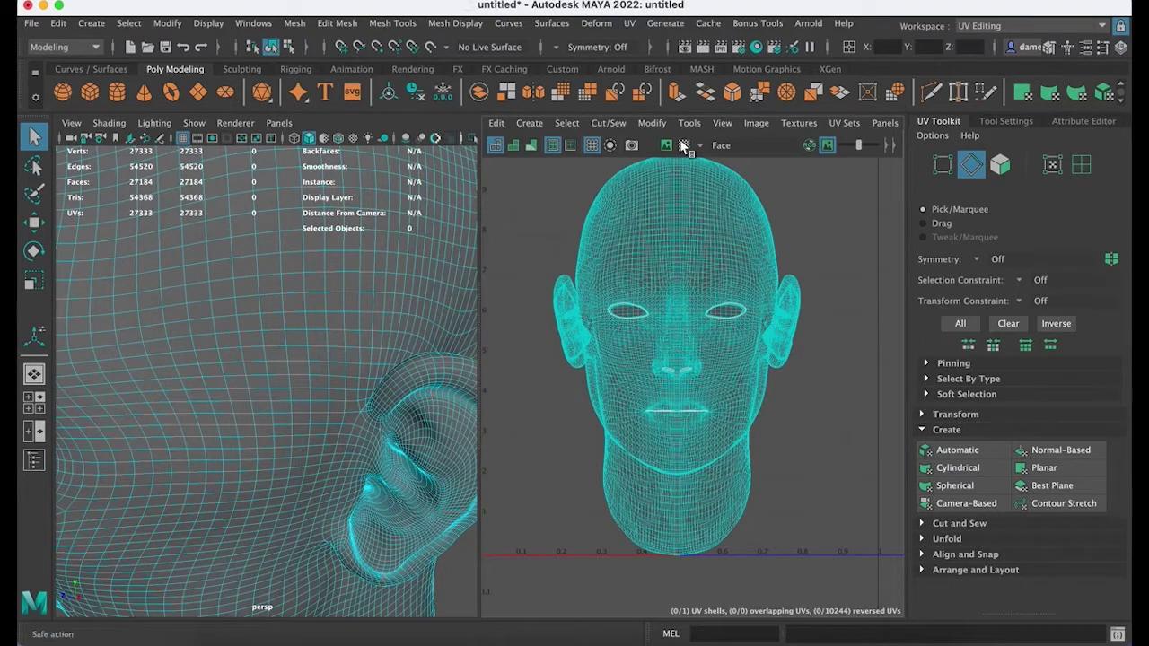
left_click_drag(295, 384, 390, 368, "alt")
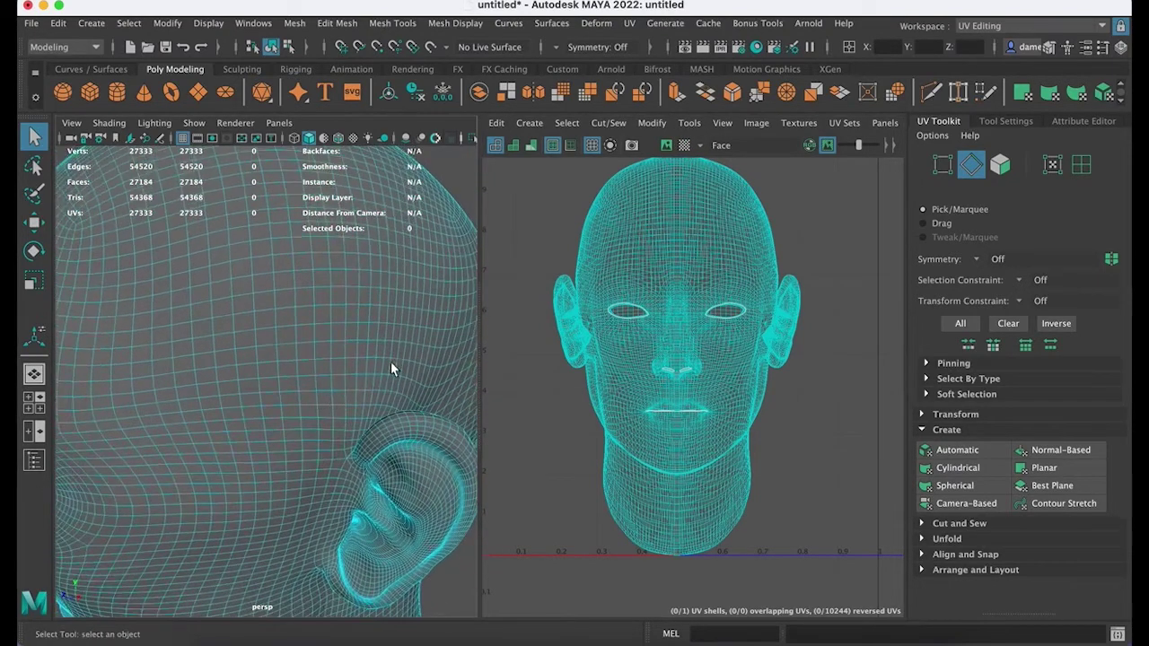
Step: Select the edge loop that runs over the top of the head just in front of the ears
left_click(686, 140)
left_click(686, 141)
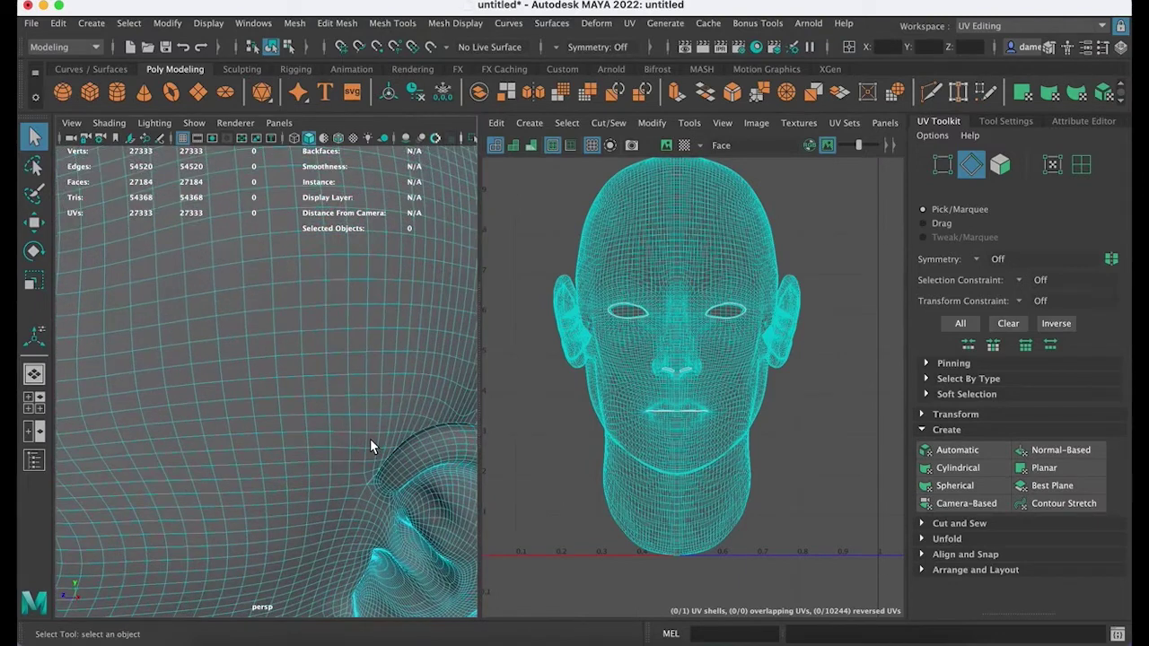
double_click(363, 436)
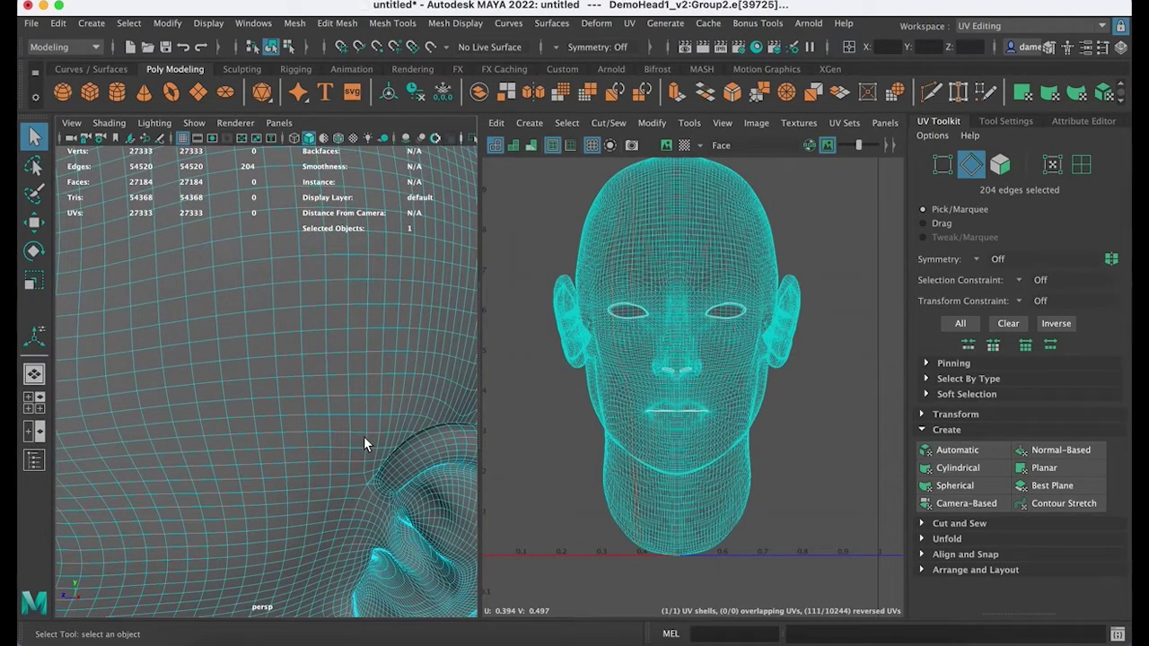
right_click_drag(362, 435, 361, 186)
left_click(365, 401)
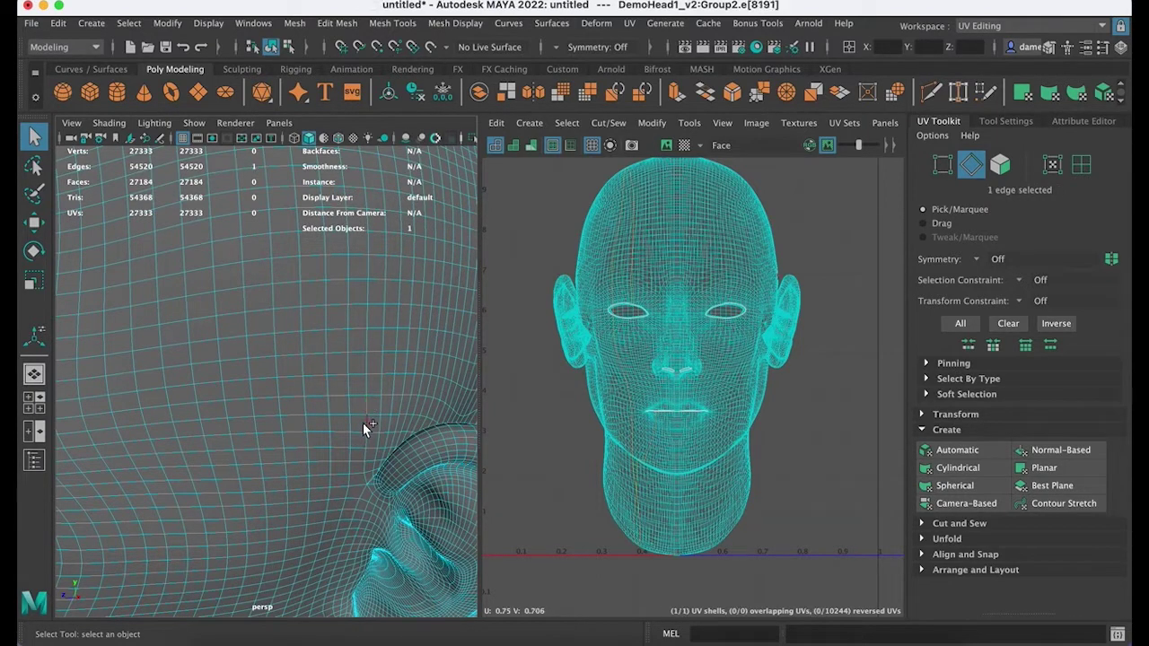
double_click(366, 422, "shift")
Step: Add the edge segments in front of the ear and below the earlobe on the head's right side to the seam selection
middle_click_drag(356, 345, 359, 346, "alt")
left_click_drag(359, 347, 331, 330, "alt")
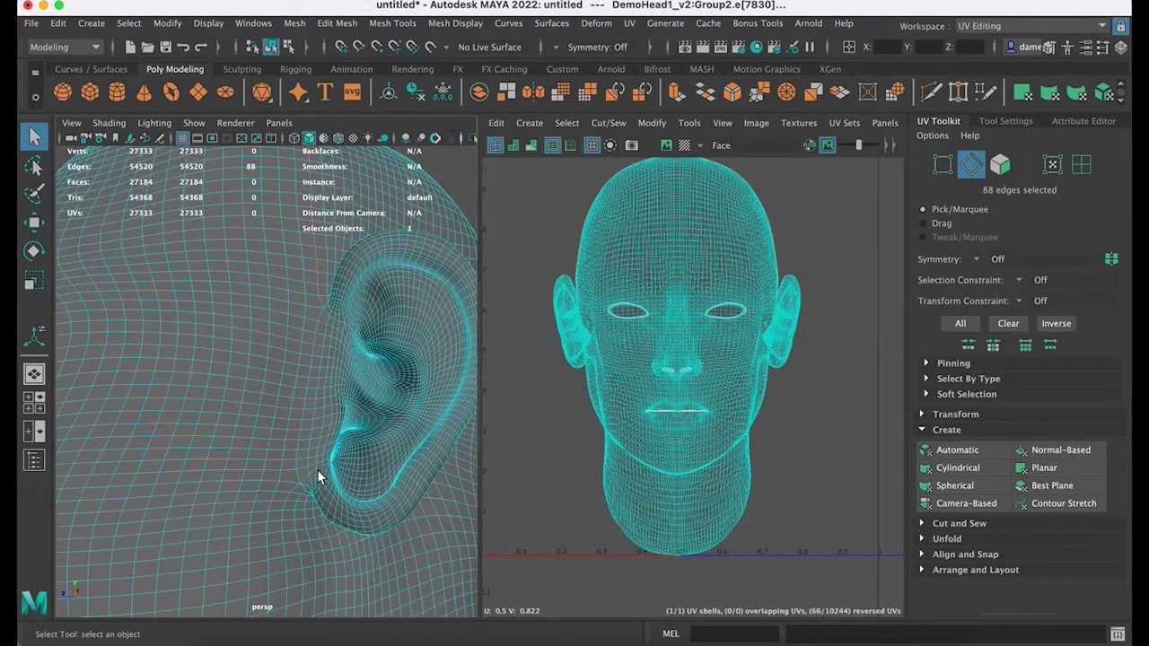
middle_click_drag(317, 469, 341, 467, "alt")
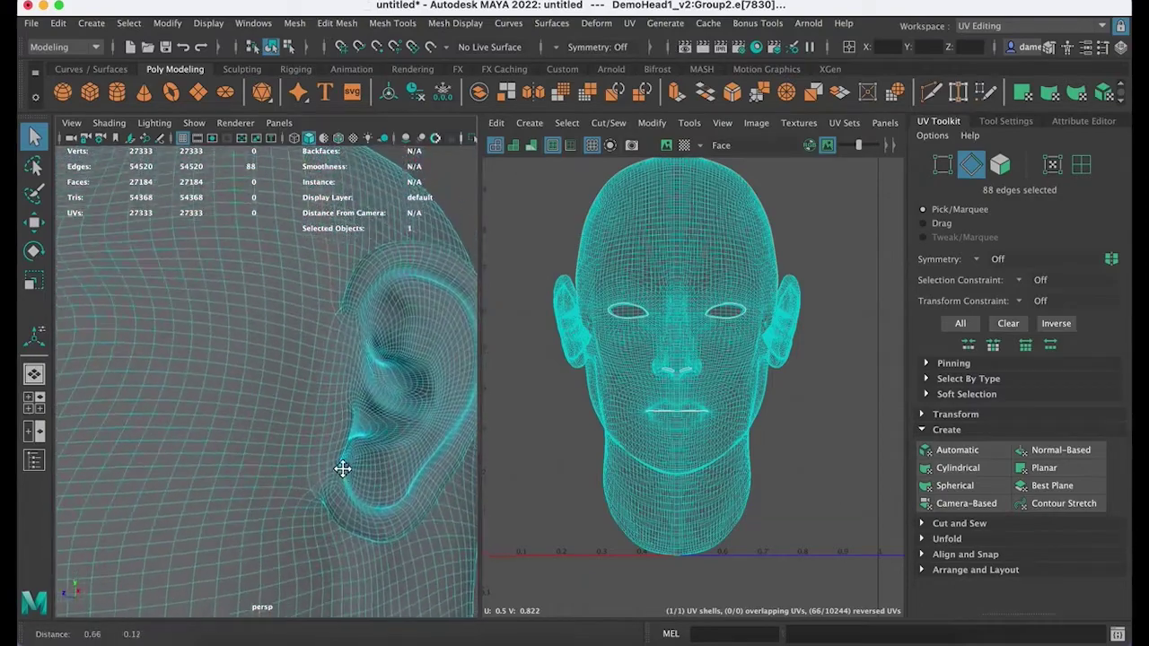
left_click_drag(342, 467, 296, 311, "alt")
middle_click_drag(296, 310, 319, 293, "alt")
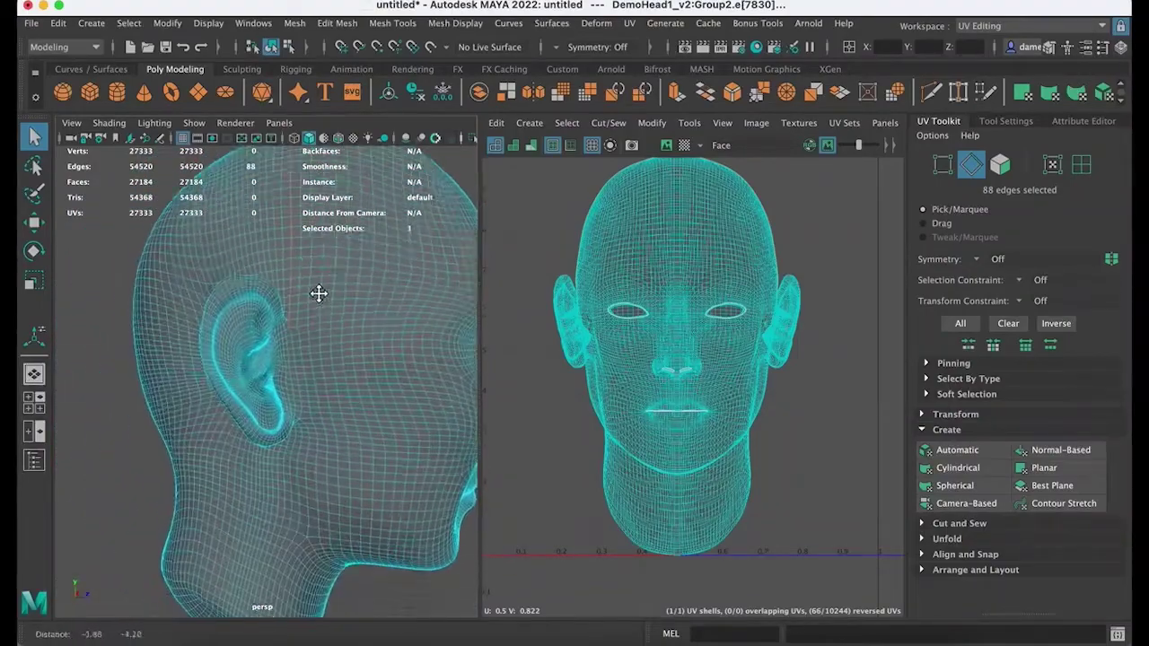
right_click_drag(318, 293, 305, 395, "alt")
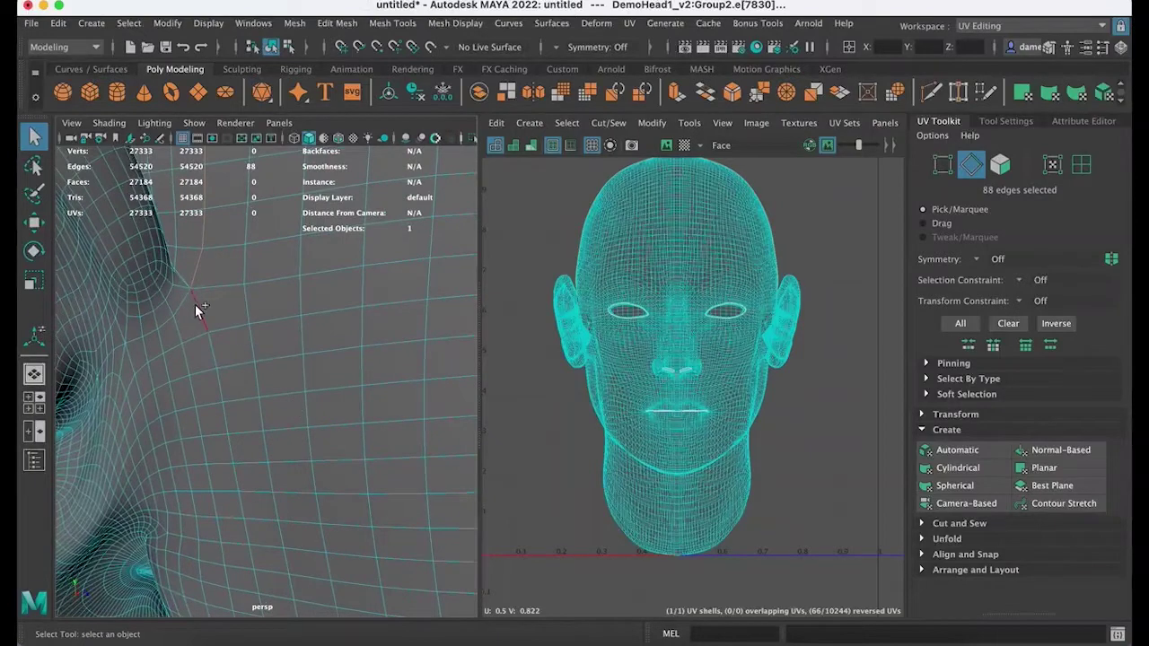
double_click(196, 304, "shift")
left_click_drag(217, 417, 260, 413, "alt")
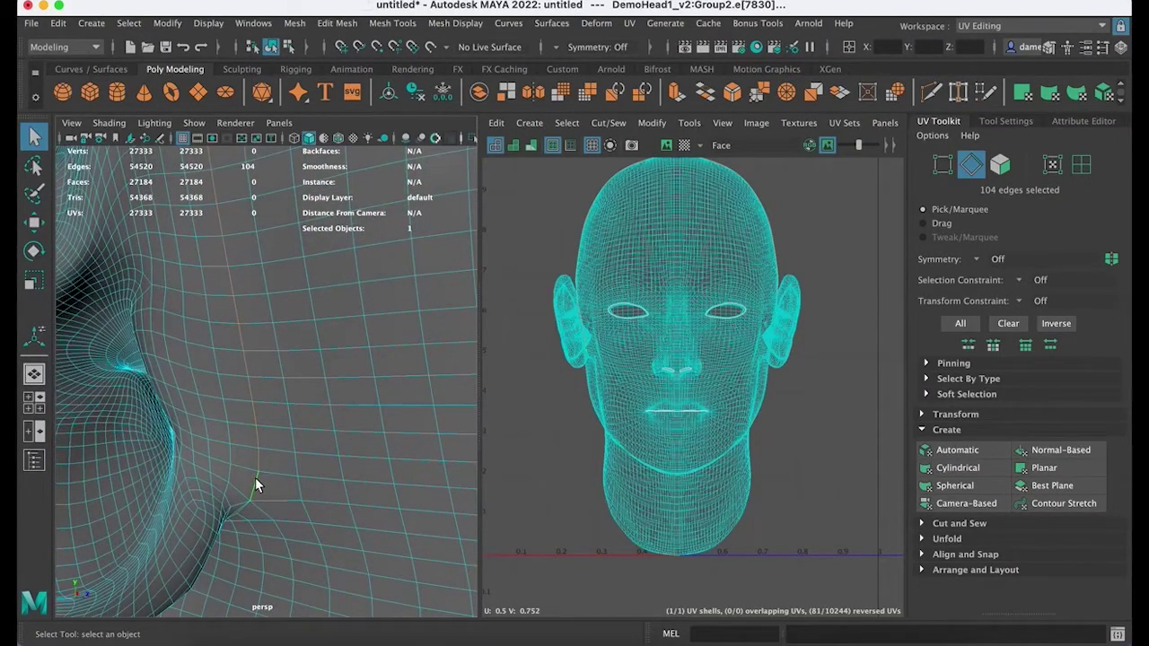
left_click_drag(255, 478, 248, 358, "alt")
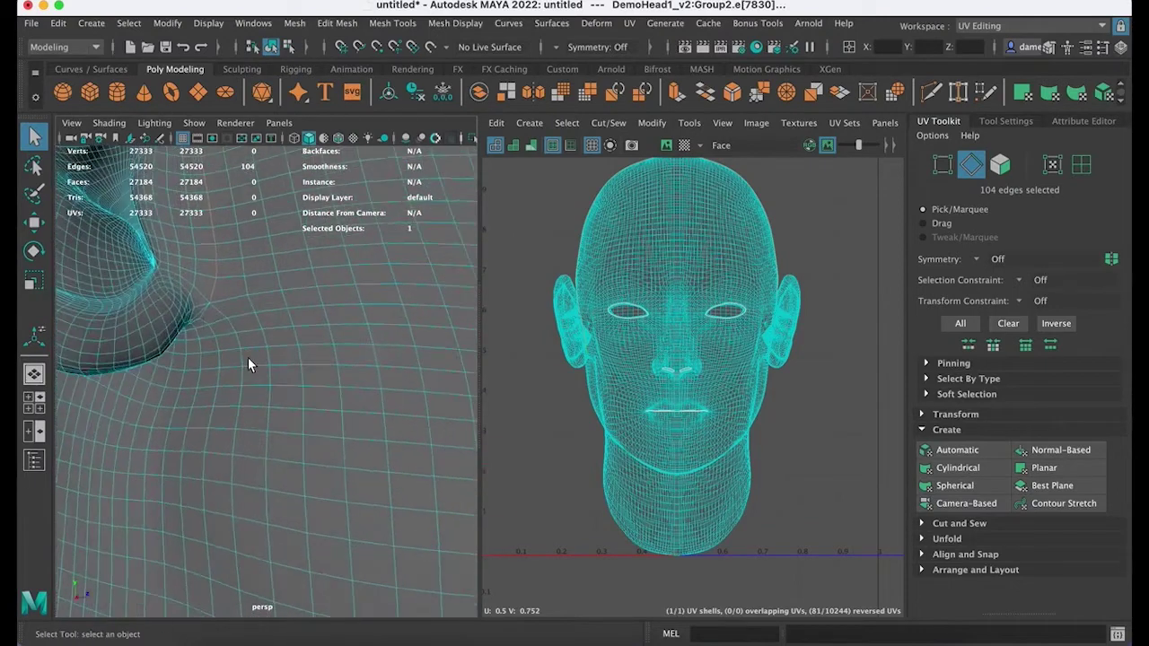
double_click(234, 325, "shift")
Step: Extend the seam selection with the edge loop that runs from the back of the cheek under the jaw
left_click_drag(243, 452, 232, 344, "alt")
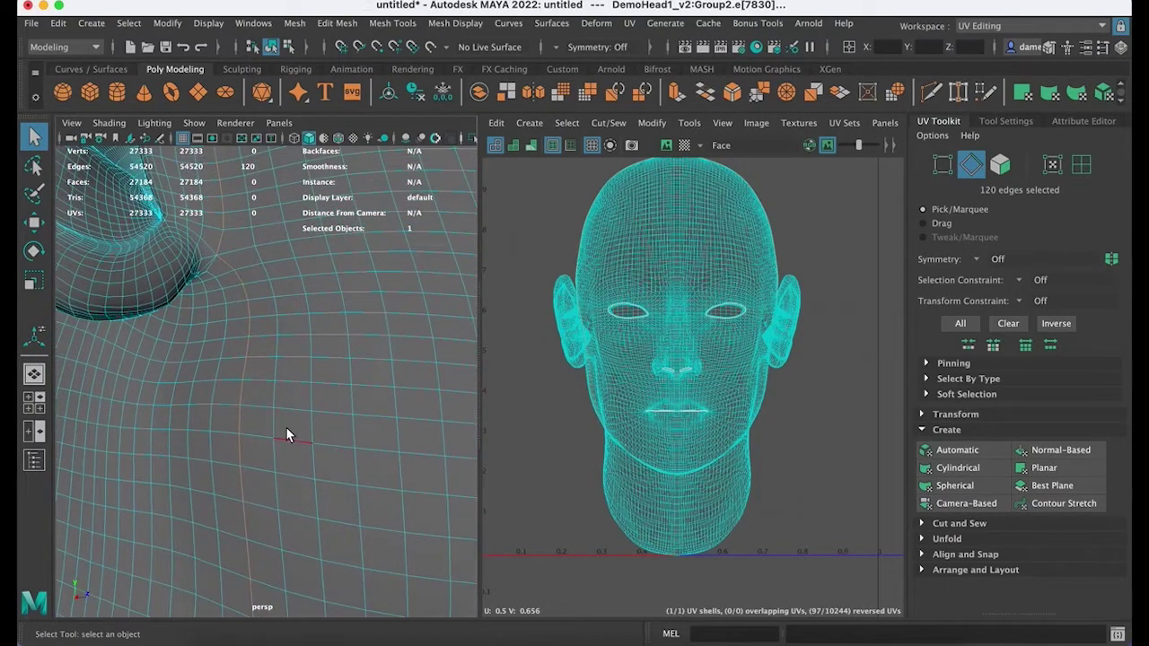
middle_click_drag(287, 431, 308, 341, "alt")
right_click_drag(308, 341, 226, 338, "alt")
left_click_drag(278, 401, 237, 423, "alt")
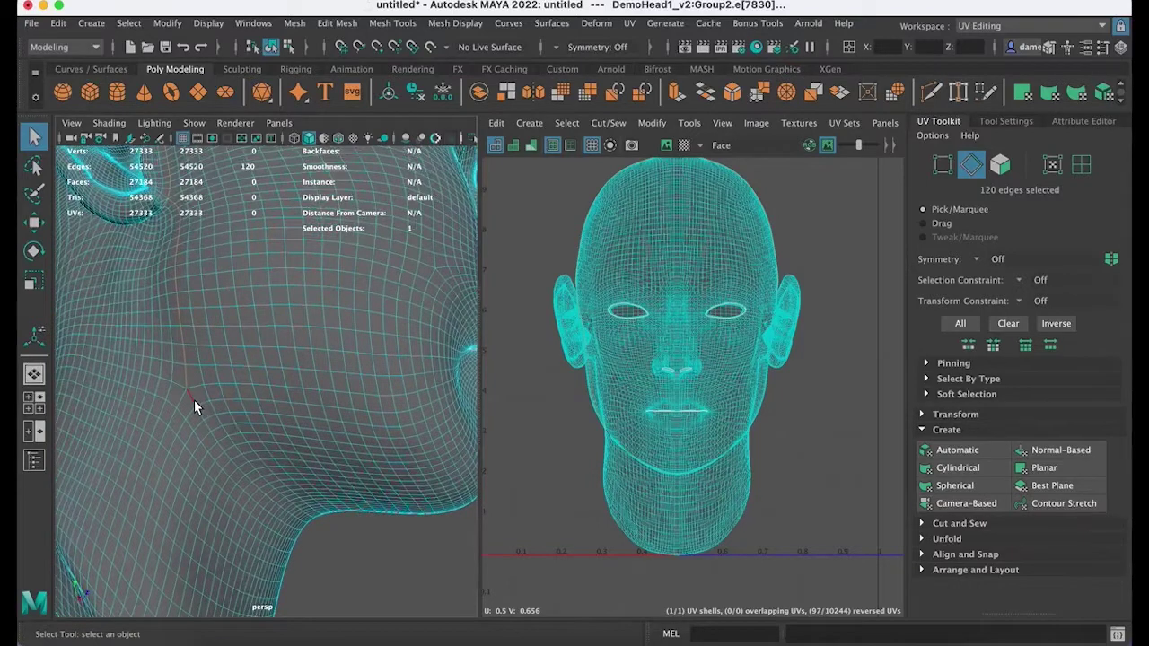
double_click(194, 398, "shift")
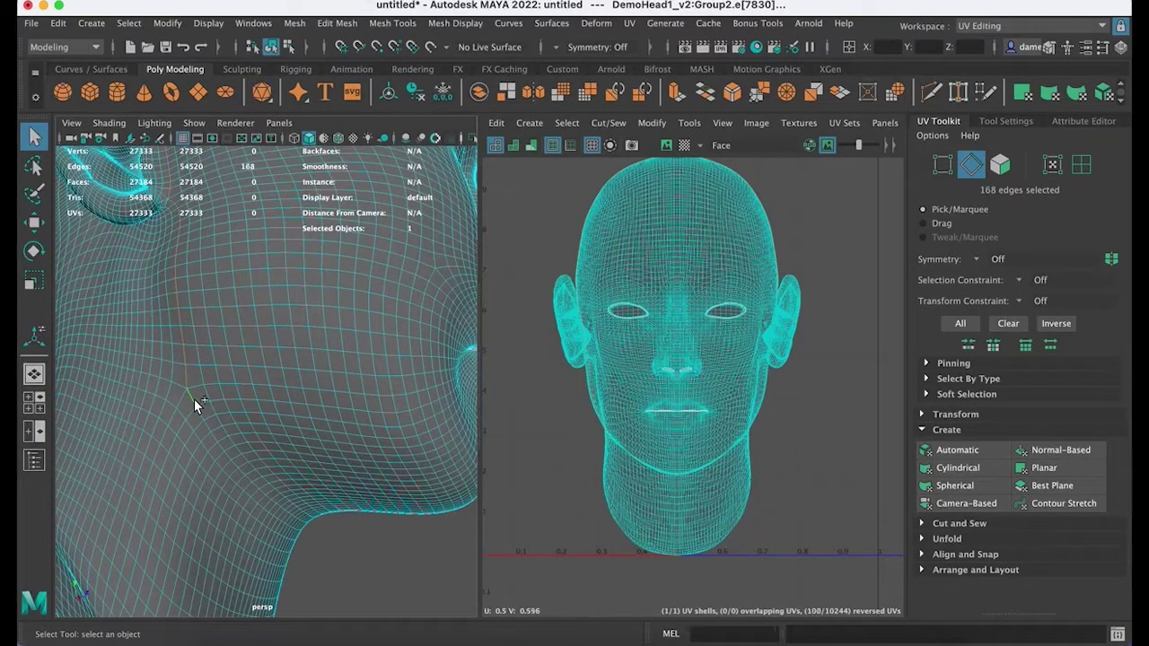
Step: Add the matching edge segments below and in front of the opposite ear to close the seam around the face
left_click_drag(232, 413, 245, 411, "alt")
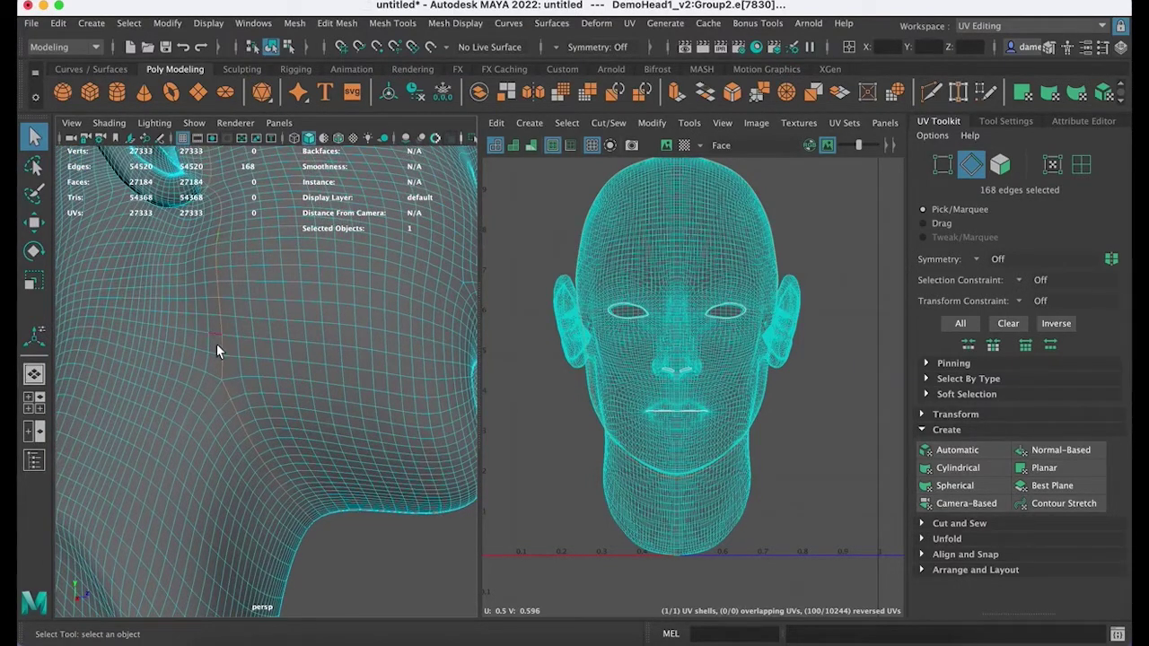
left_click_drag(342, 515, 298, 466, "alt")
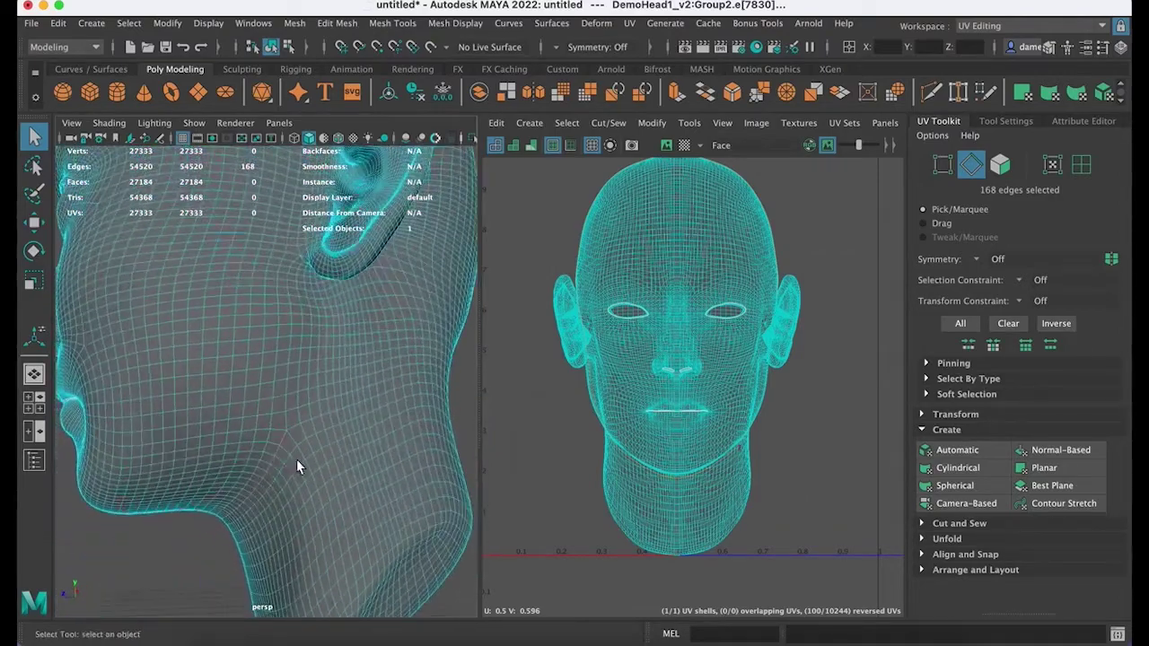
double_click(285, 419, "shift")
left_click_drag(285, 420, 333, 403, "alt")
double_click(321, 492, "shift")
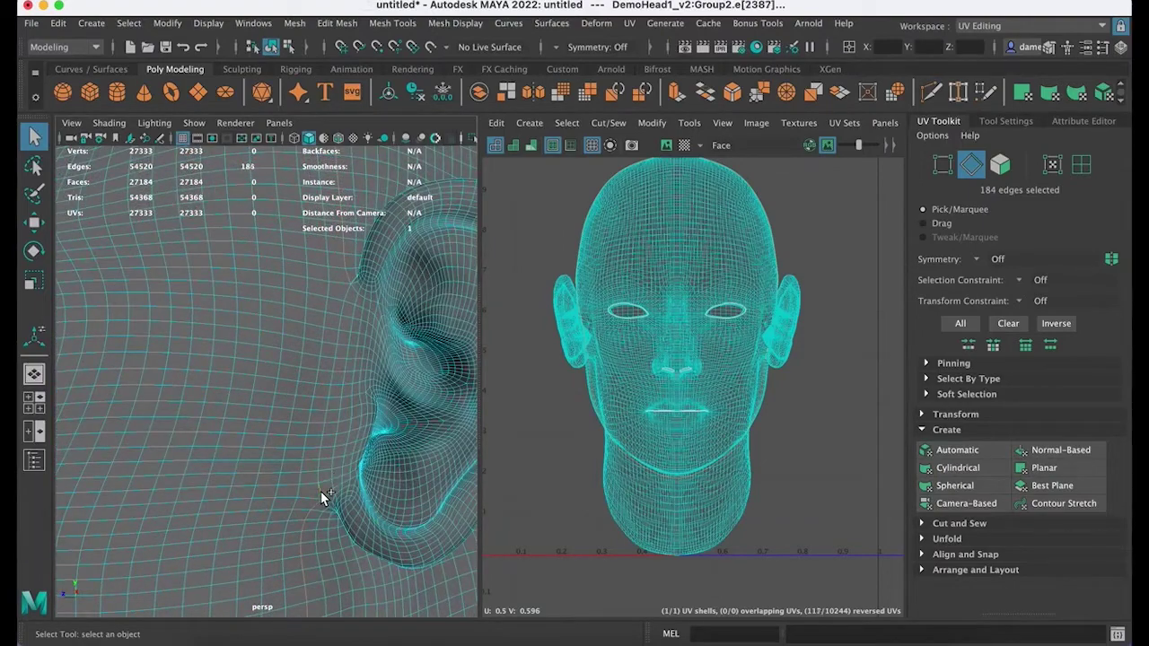
Step: Examine the selected seam loop on both sides of the head and around the ear for gaps
right_click_drag(318, 353, 187, 386, "alt")
left_click_drag(188, 386, 299, 402, "alt")
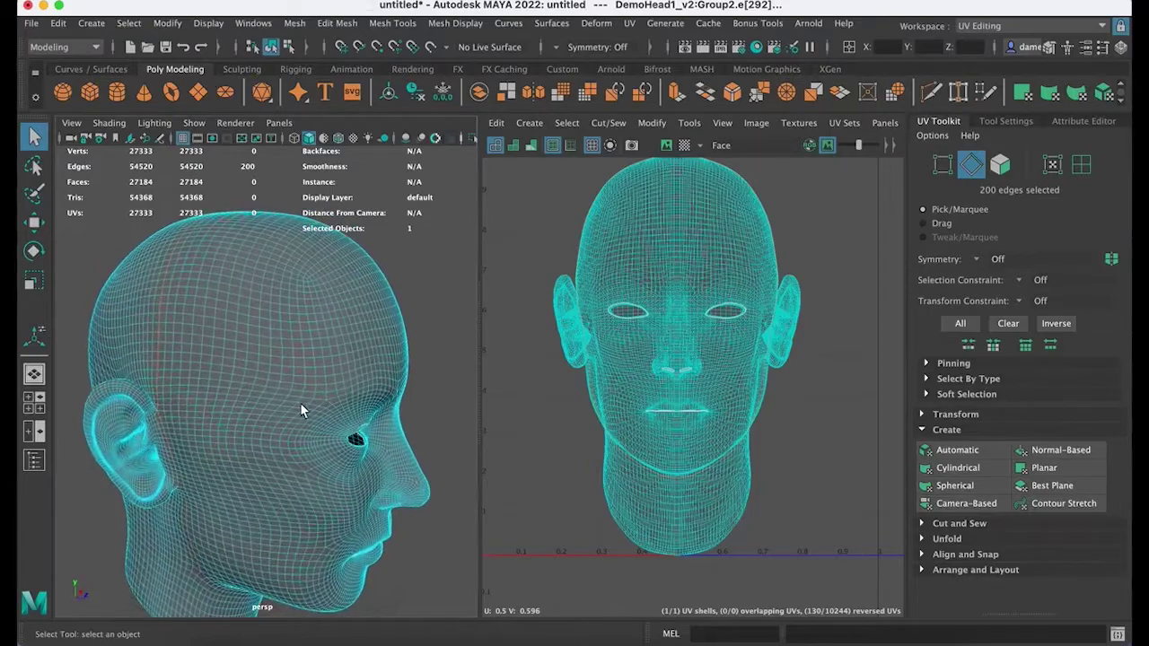
left_click_drag(197, 400, 146, 409, "alt")
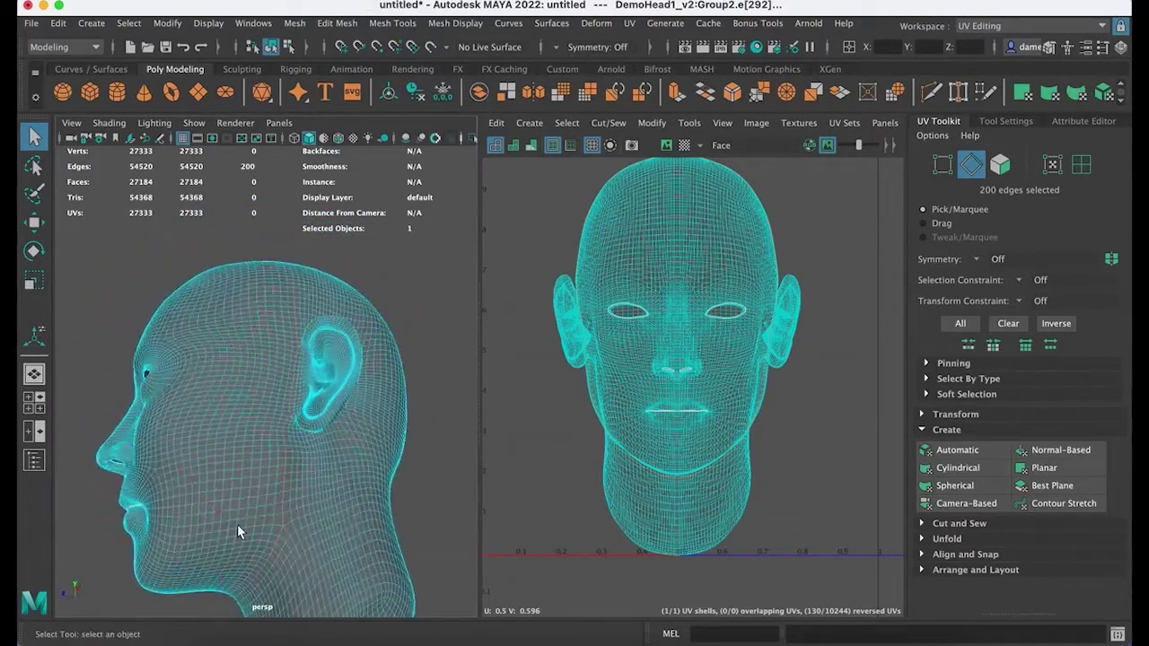
left_click_drag(268, 491, 221, 418, "alt")
right_click_drag(221, 418, 377, 416, "alt")
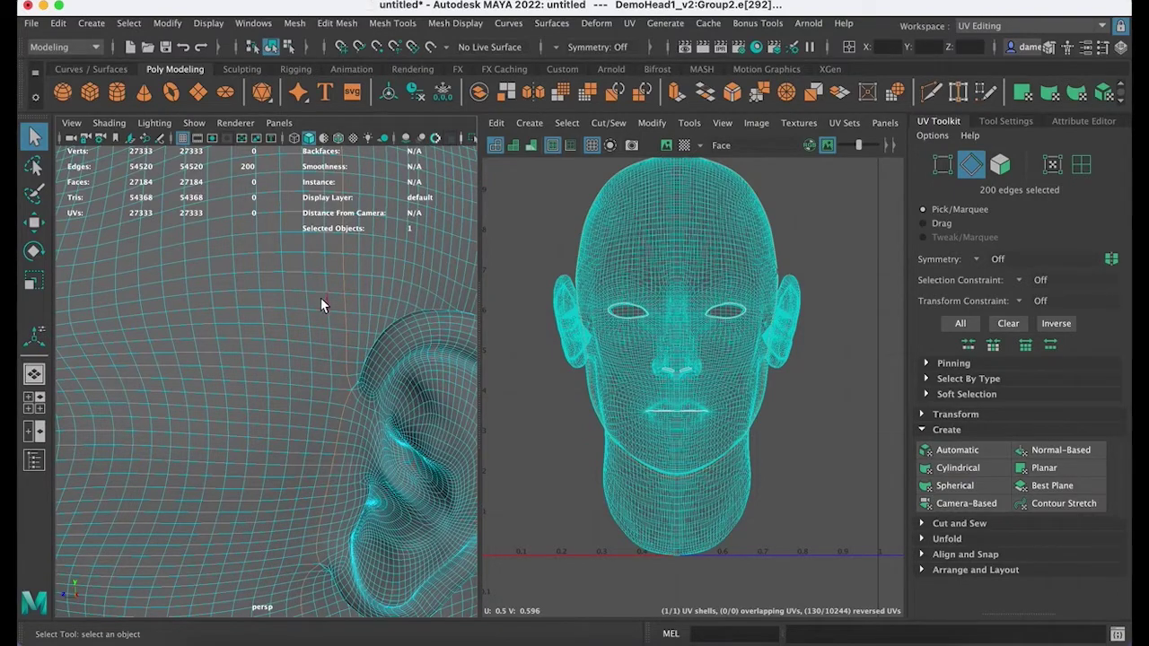
right_click_drag(321, 297, 202, 338, "alt")
left_click_drag(202, 339, 263, 276, "alt")
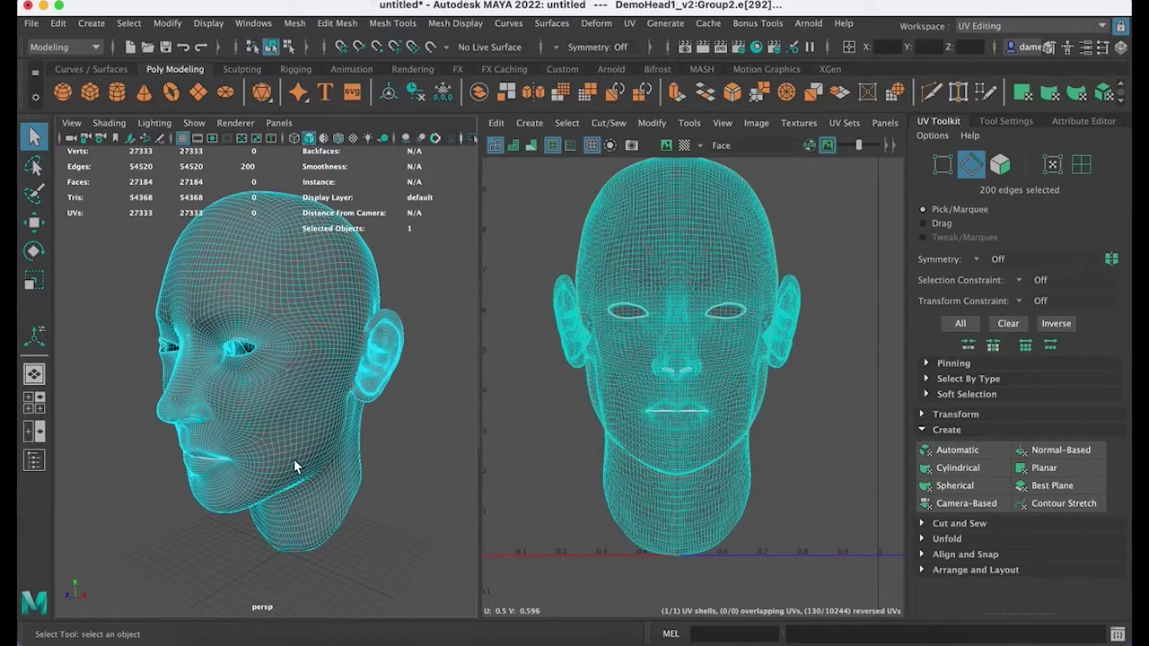
mouse_move(294, 459)
left_mouse_down("alt")
mouse_move(290, 398)
mouse_move(318, 403)
mouse_move(346, 451)
mouse_move(277, 457)
left_mouse_up("alt")
Step: Cut the UVs along the selected seam loop, then deselect the edges and check the new border near the ear
left_click(923, 429)
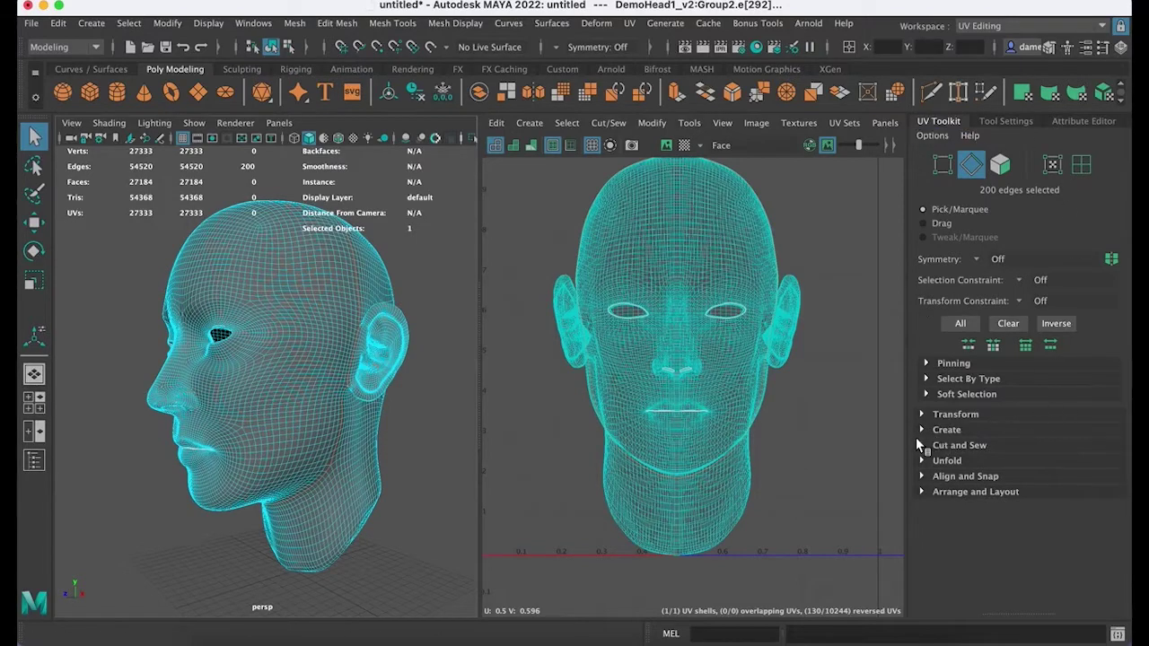
left_click(922, 444)
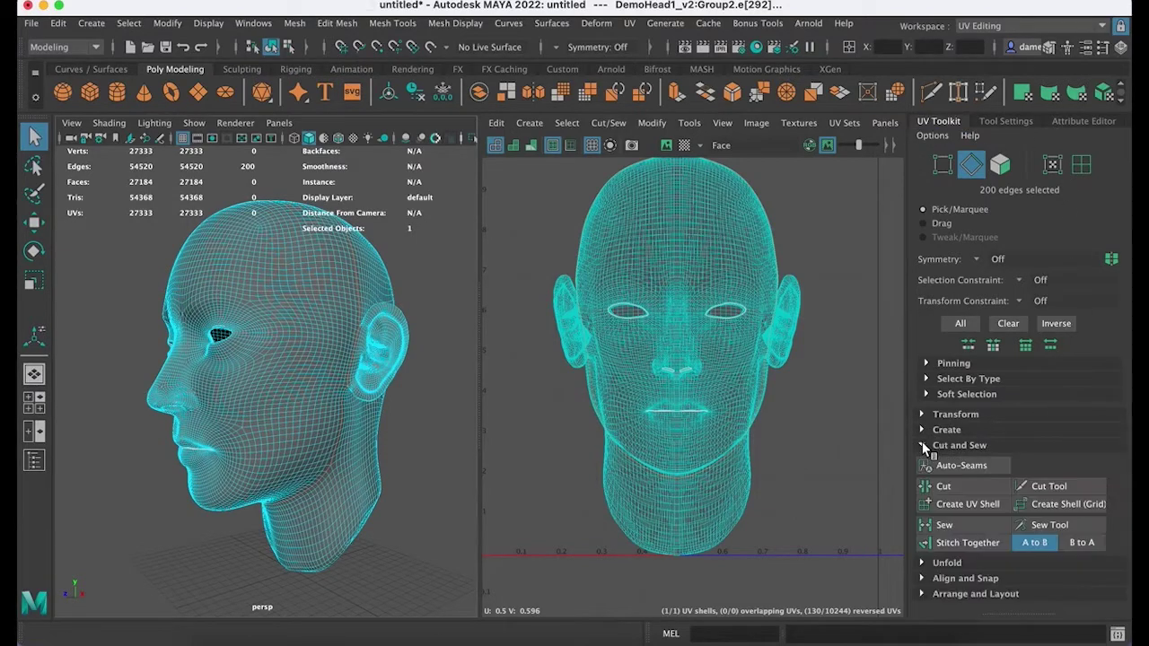
left_click(965, 483)
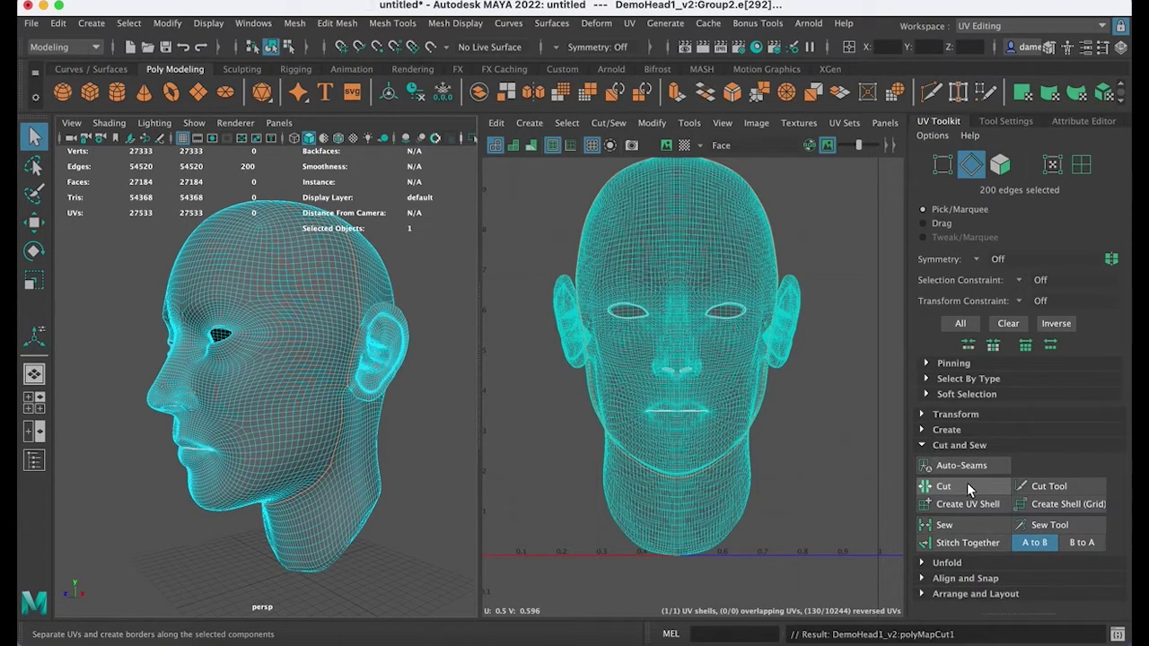
scroll(696, 269, "down", 2)
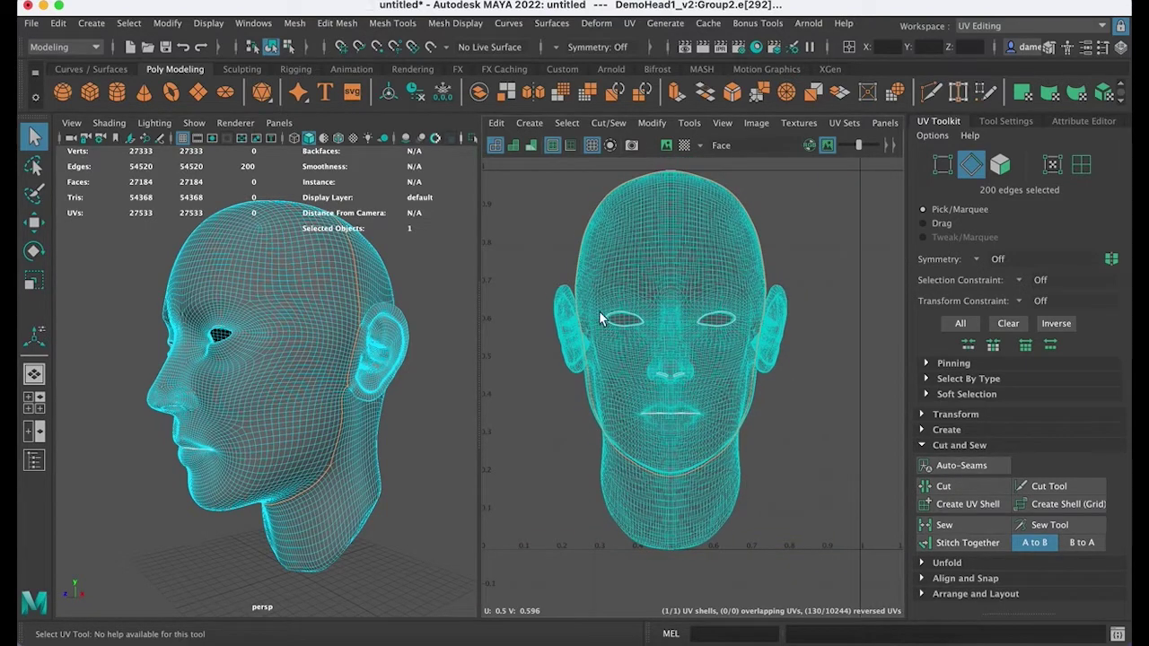
scroll(311, 348, "up", 3)
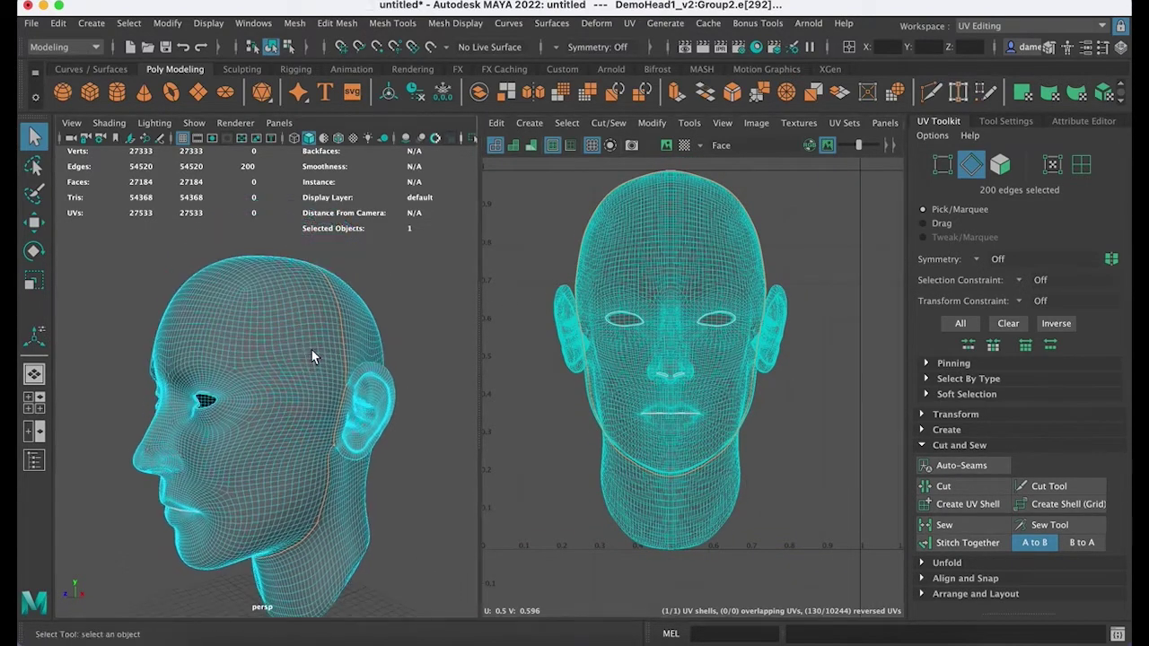
left_click(434, 265)
scroll(307, 355, "up", 6)
middle_click_drag(443, 350, 293, 357, "alt")
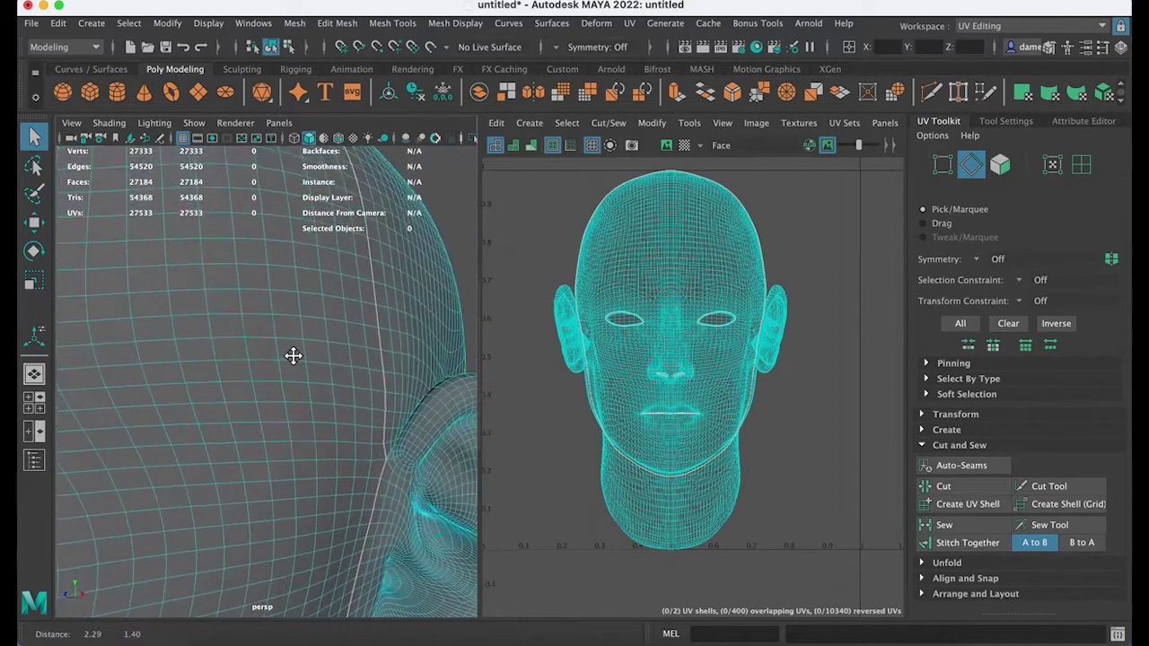
Step: Switch the UV editor to UV shell selection and select the face shell
right_click(660, 266)
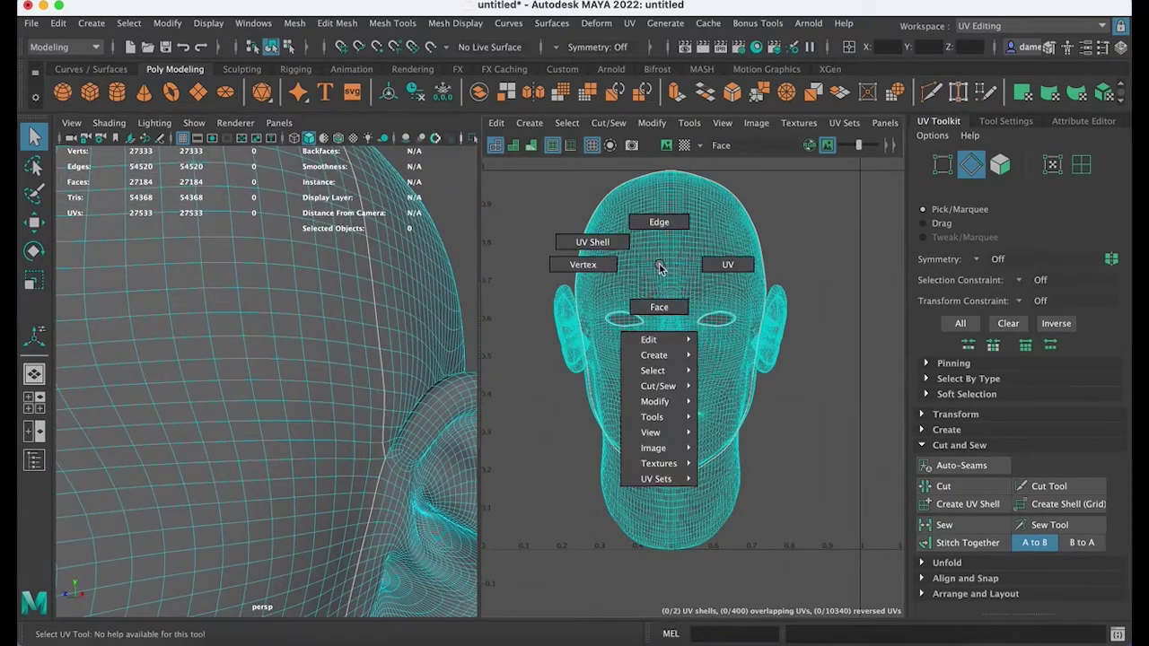
left_click(608, 243)
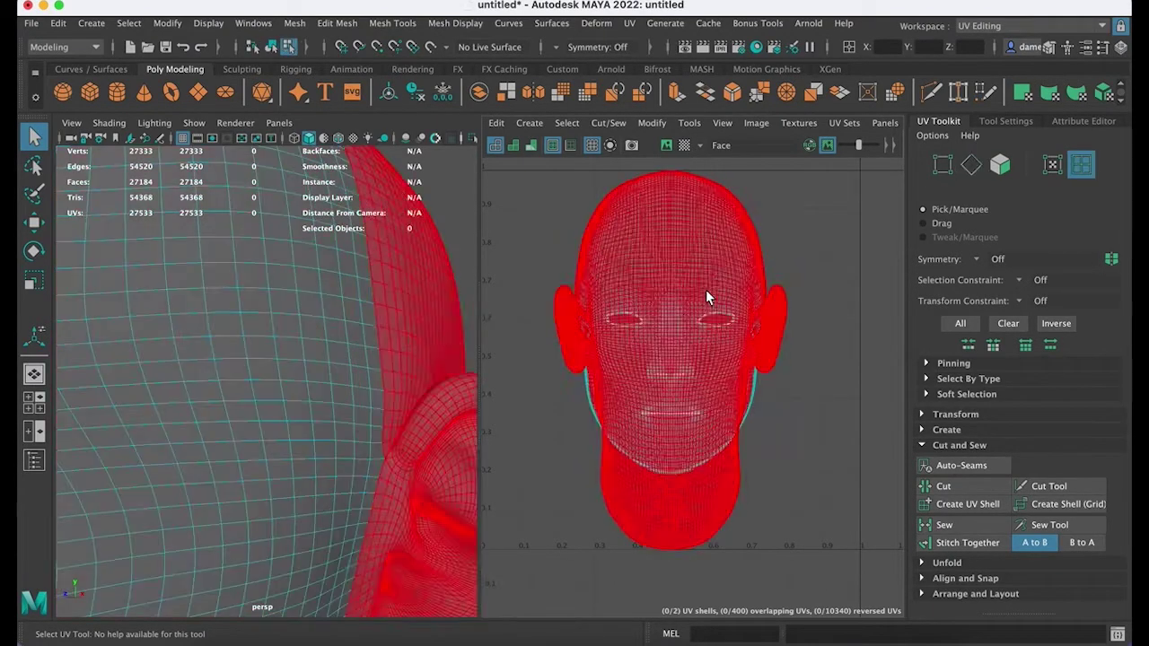
left_click(705, 296)
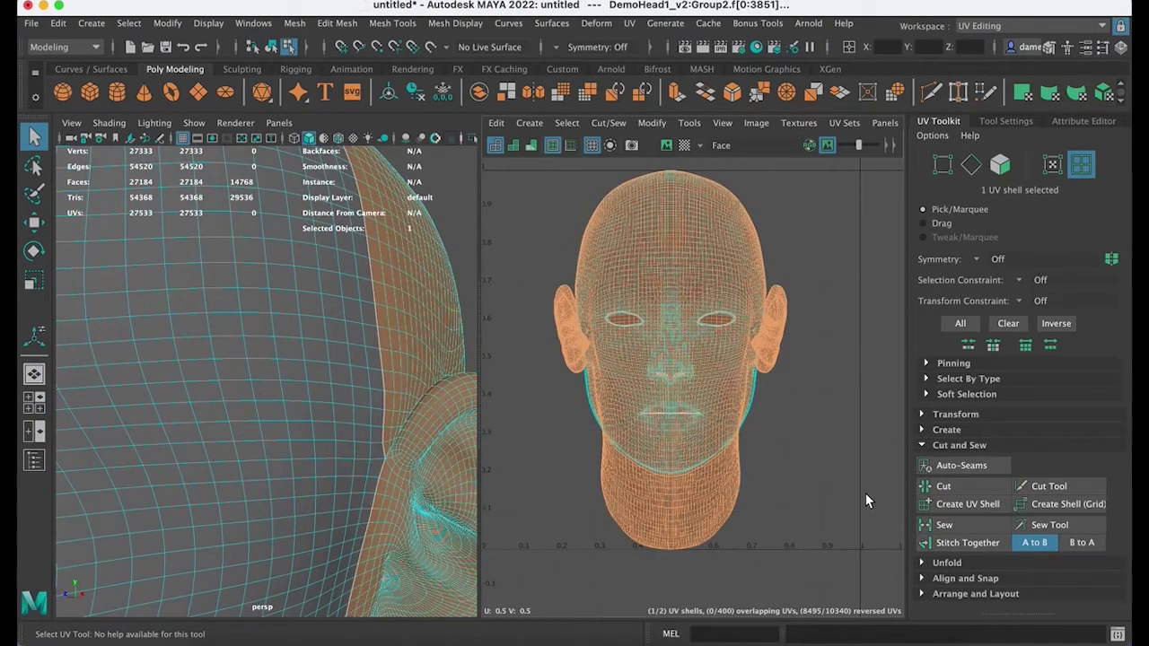
left_click(725, 369)
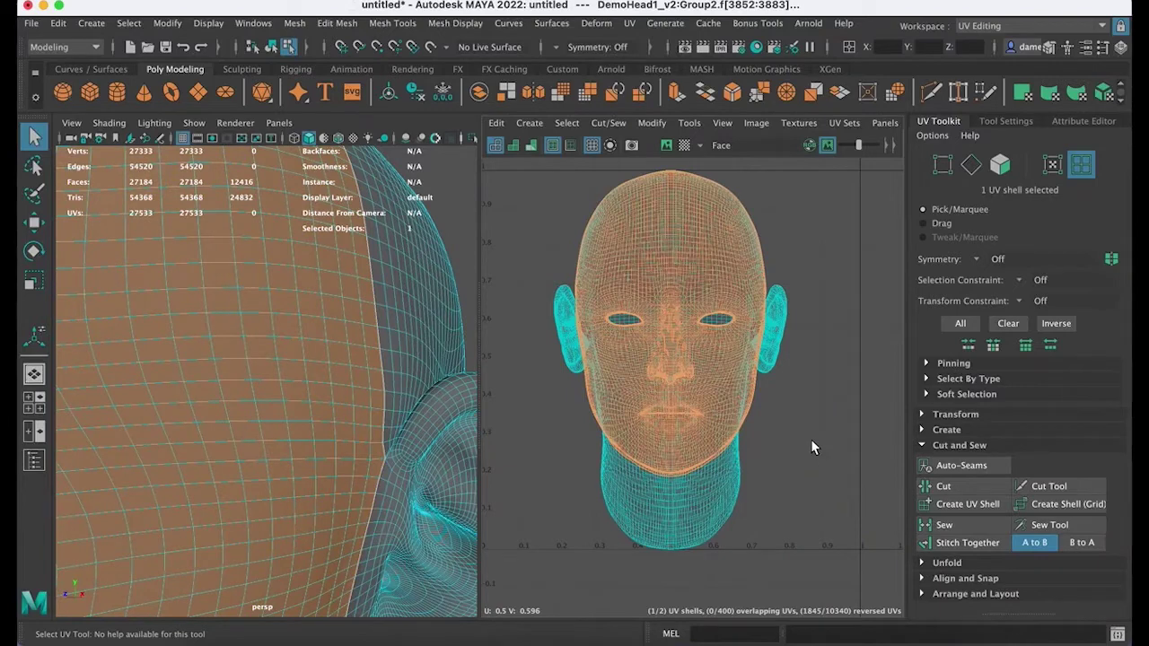
Step: Move the face UV shell straight up into the tile above, centred at about V 1.53
key("w")
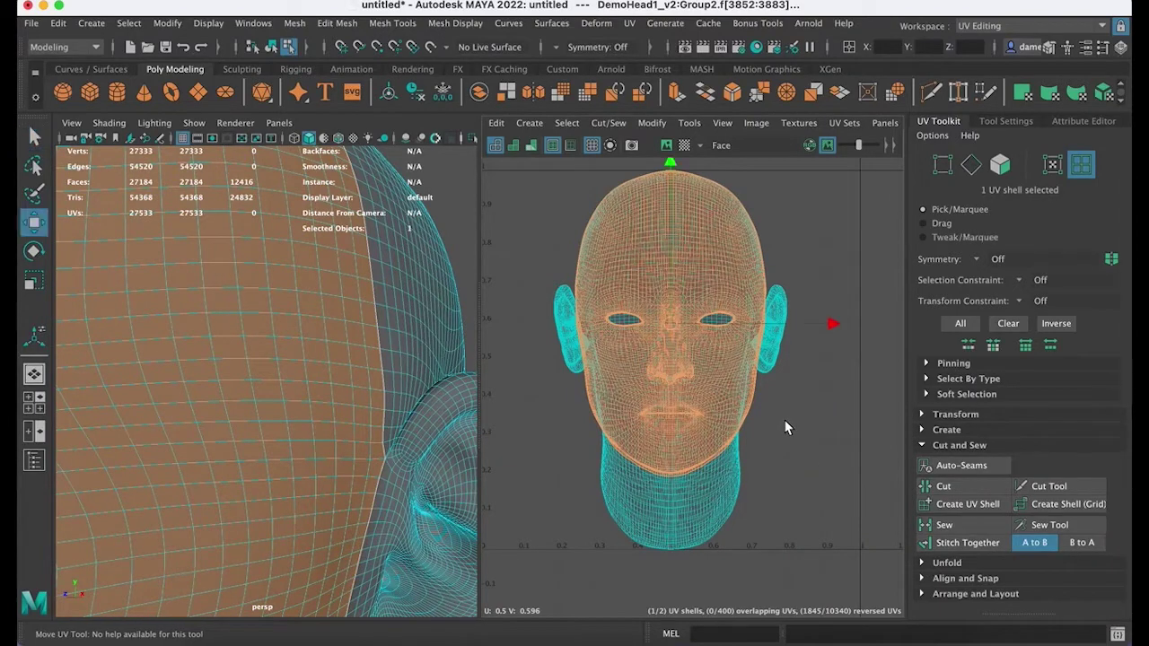
scroll(830, 374, "down", 4)
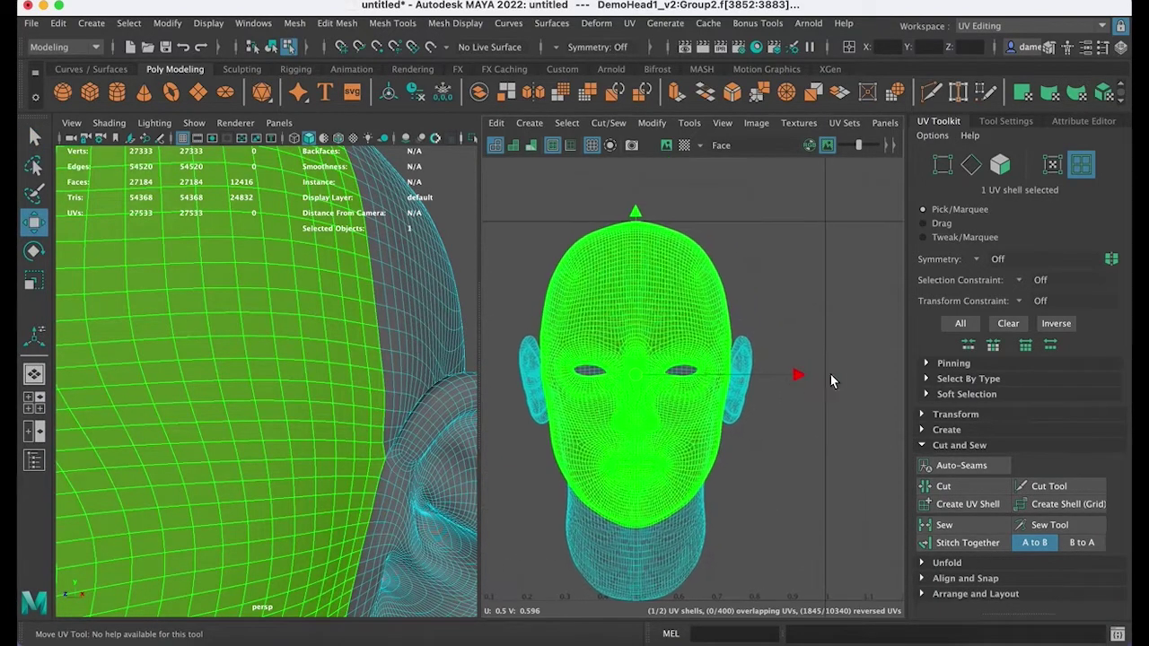
middle_click_drag(709, 345, 628, 359, "alt")
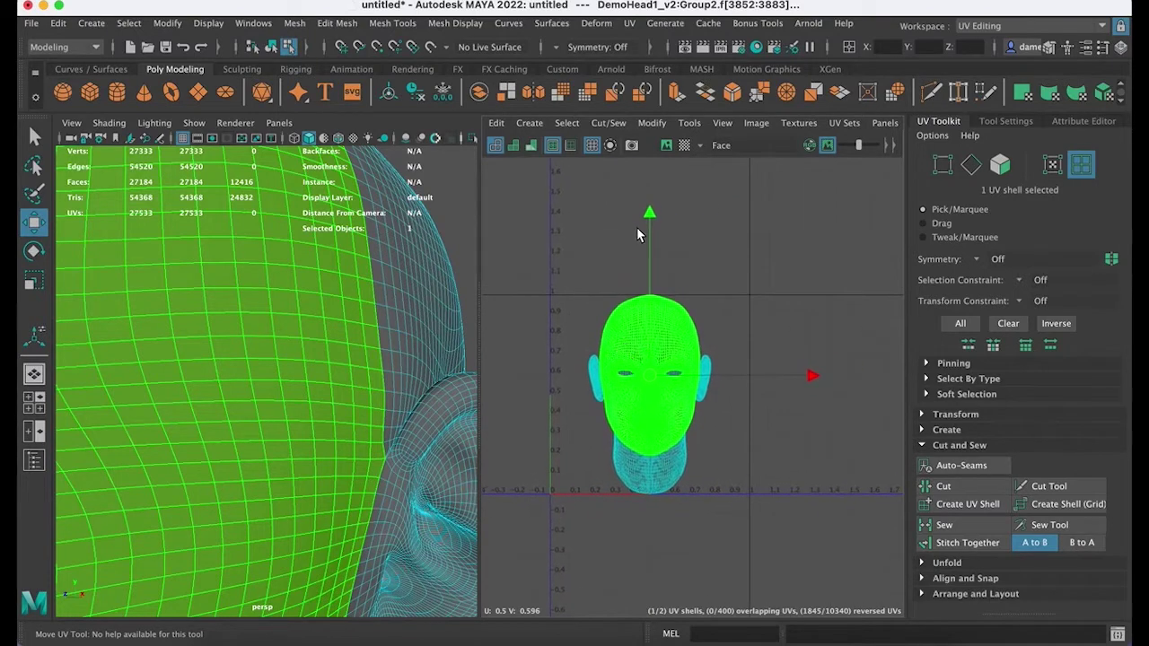
middle_click_drag(681, 284, 723, 418, "alt")
left_click_drag(692, 350, 686, 171)
middle_click_drag(736, 398, 710, 282, "alt")
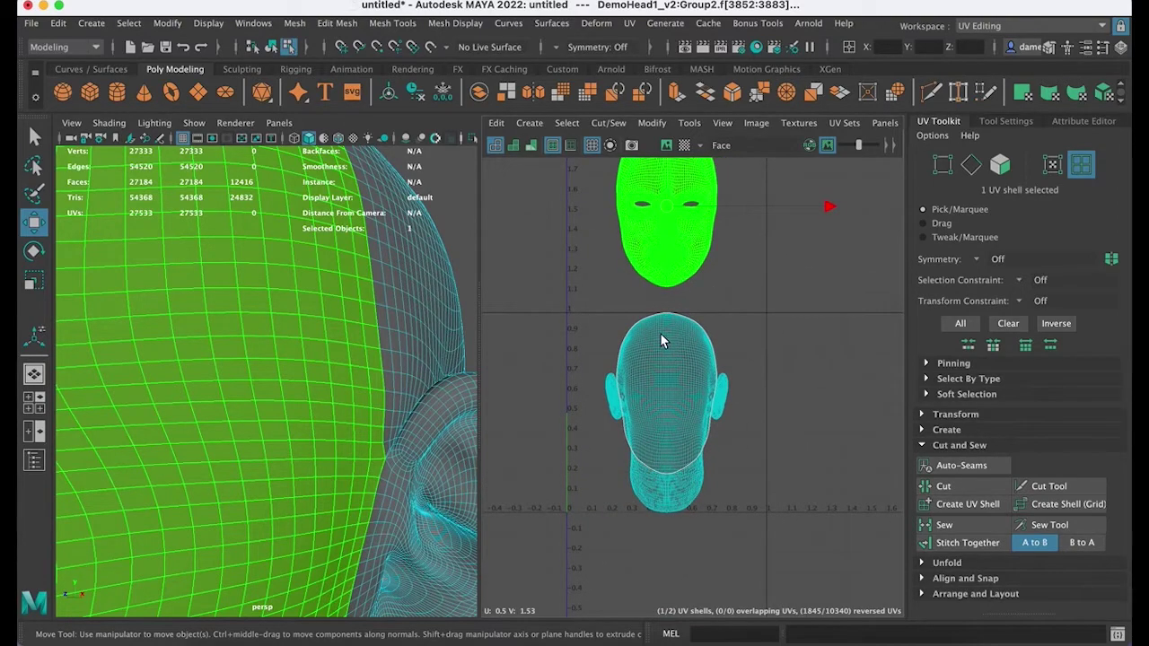
Step: Select the back-of-head and neck UV shell and move it horizontally into the adjacent tile, centred at about U 1.54
middle_click_drag(660, 333, 721, 357, "alt")
middle_click_drag(220, 372, 299, 297, "alt")
right_click_drag(299, 298, 169, 360, "alt")
left_click_drag(167, 359, 184, 370, "alt")
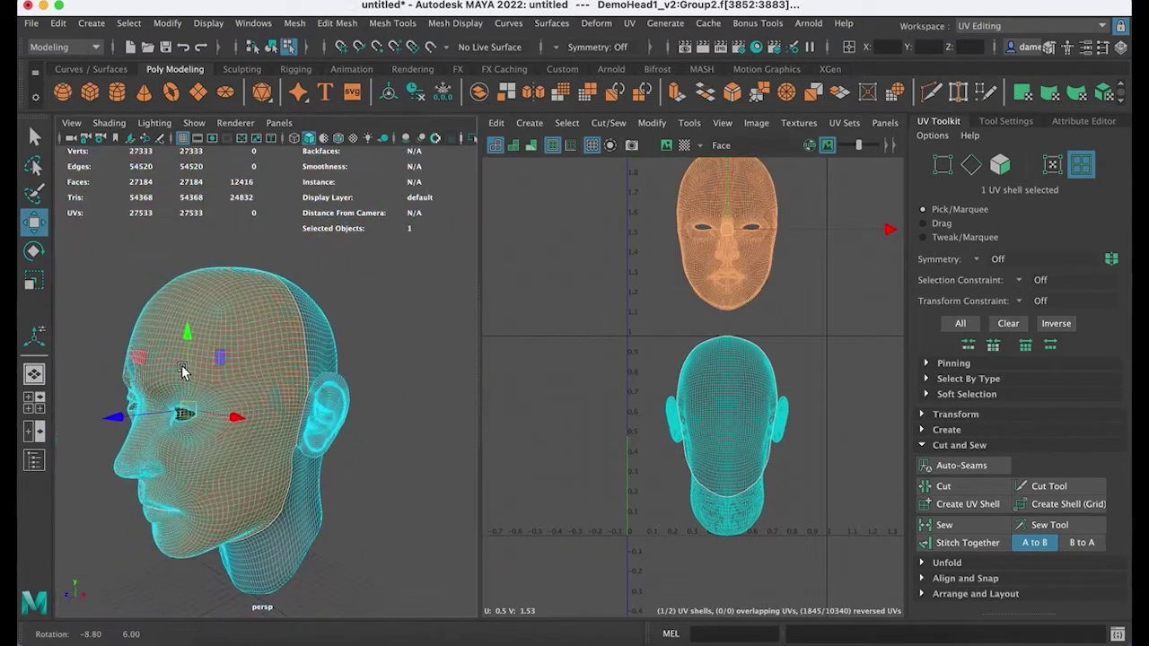
left_click(738, 436)
middle_click_drag(779, 423, 696, 399, "alt")
middle_click_drag(811, 410, 691, 377, "alt")
left_click_drag(691, 383, 894, 382)
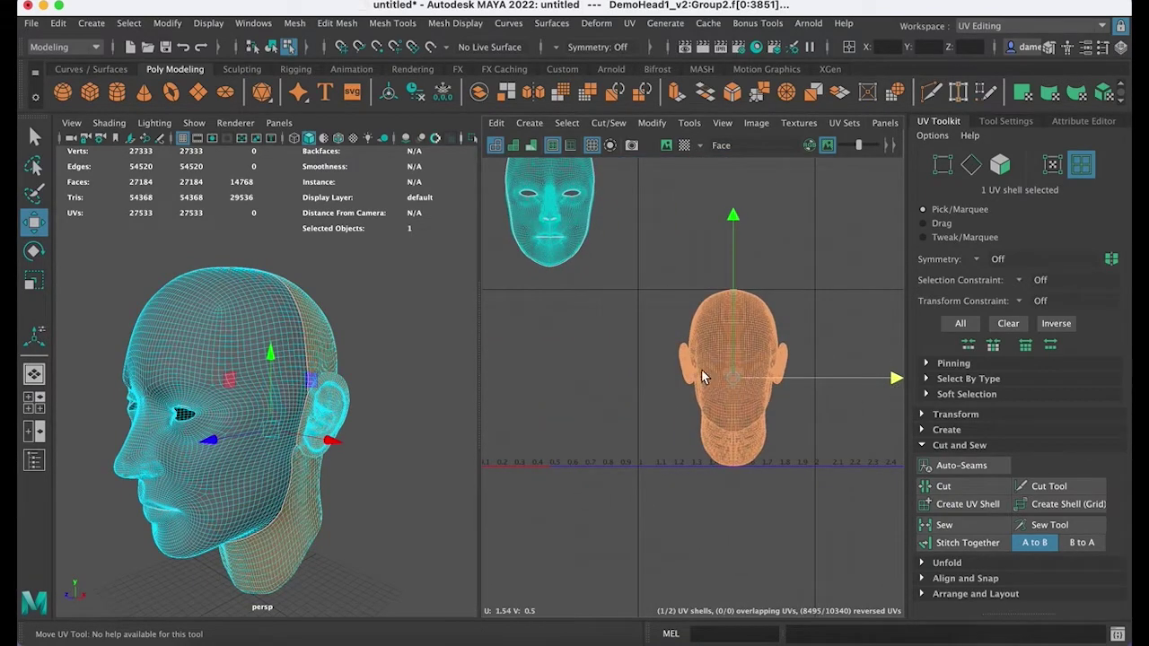
Step: Examine the separated face and back-of-head shells on the model, then inspect the face shell's jaw border, mouth and nose in the UV editor
middle_click_drag(701, 369, 747, 412, "alt")
key("q")
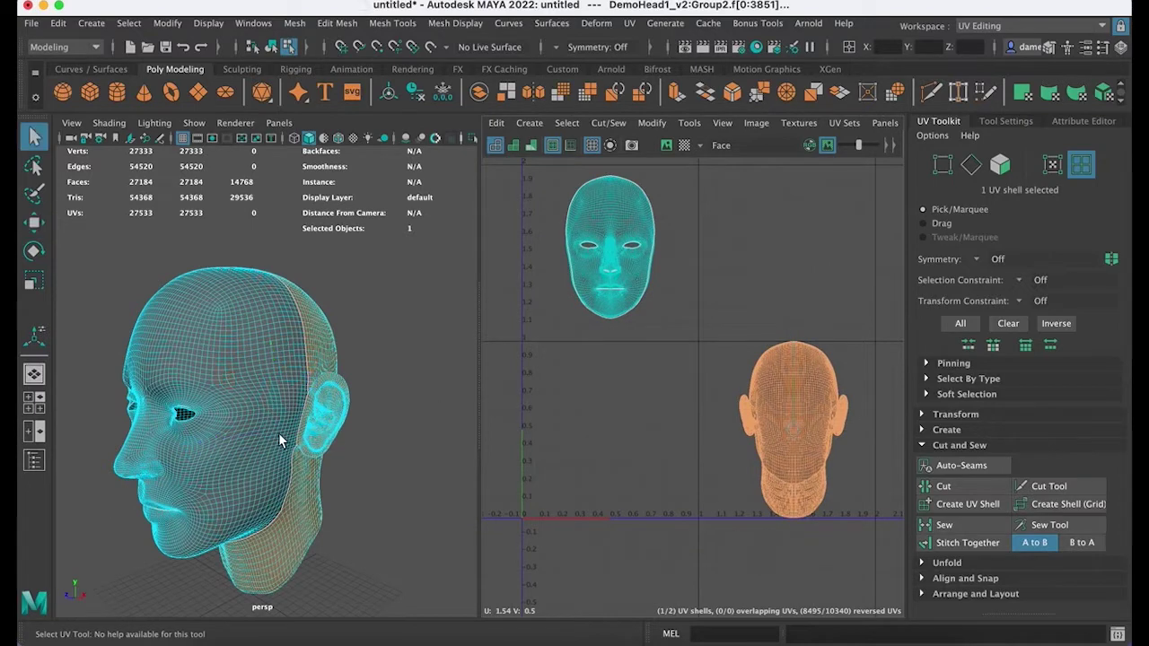
left_click_drag(314, 462, 350, 501, "alt")
left_click_drag(207, 427, 326, 453, "alt")
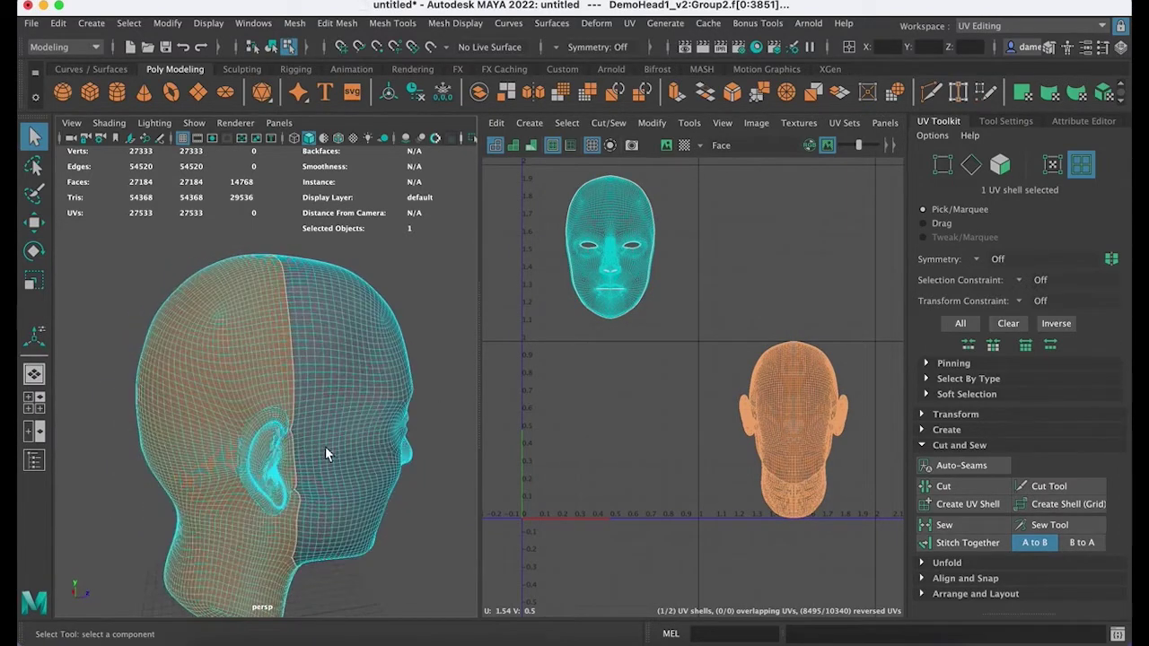
middle_click_drag(569, 272, 610, 344, "alt")
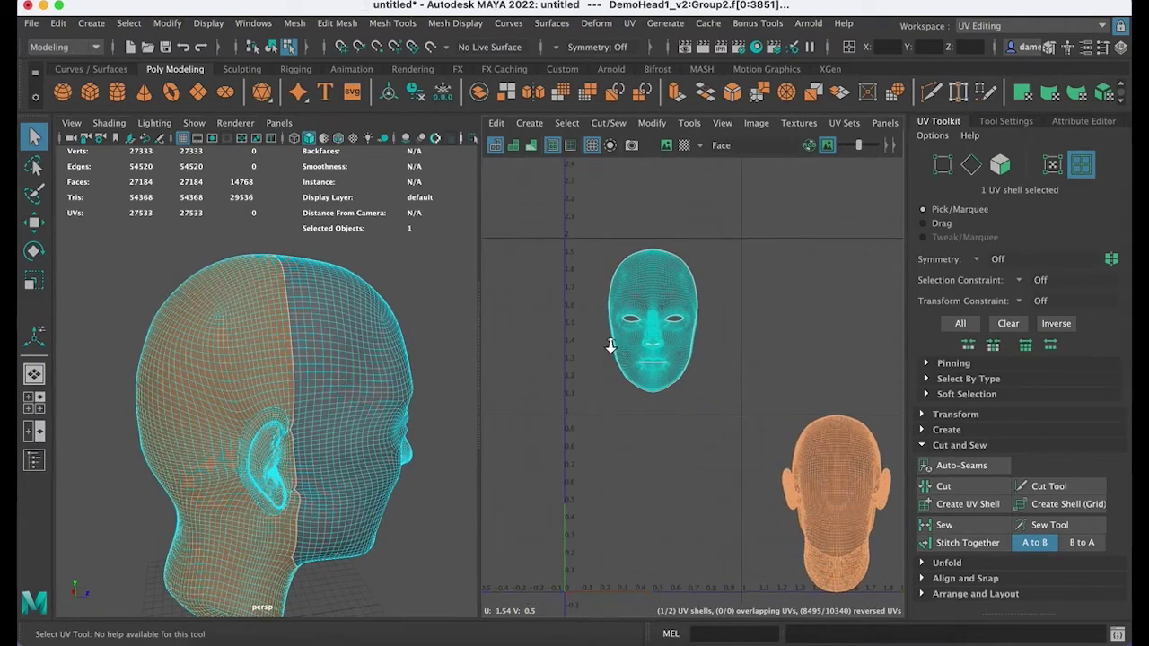
right_click_drag(610, 344, 775, 359, "alt")
middle_click_drag(774, 359, 705, 331, "alt")
right_click_drag(689, 334, 725, 362, "alt")
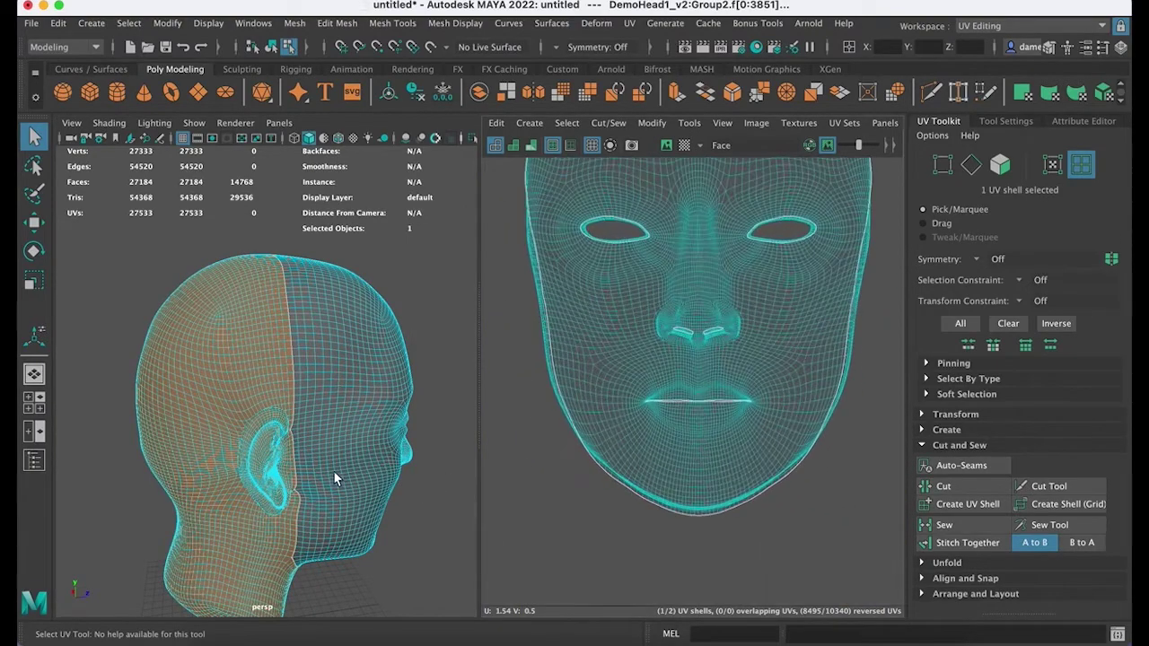
left_click_drag(336, 479, 315, 506, "alt")
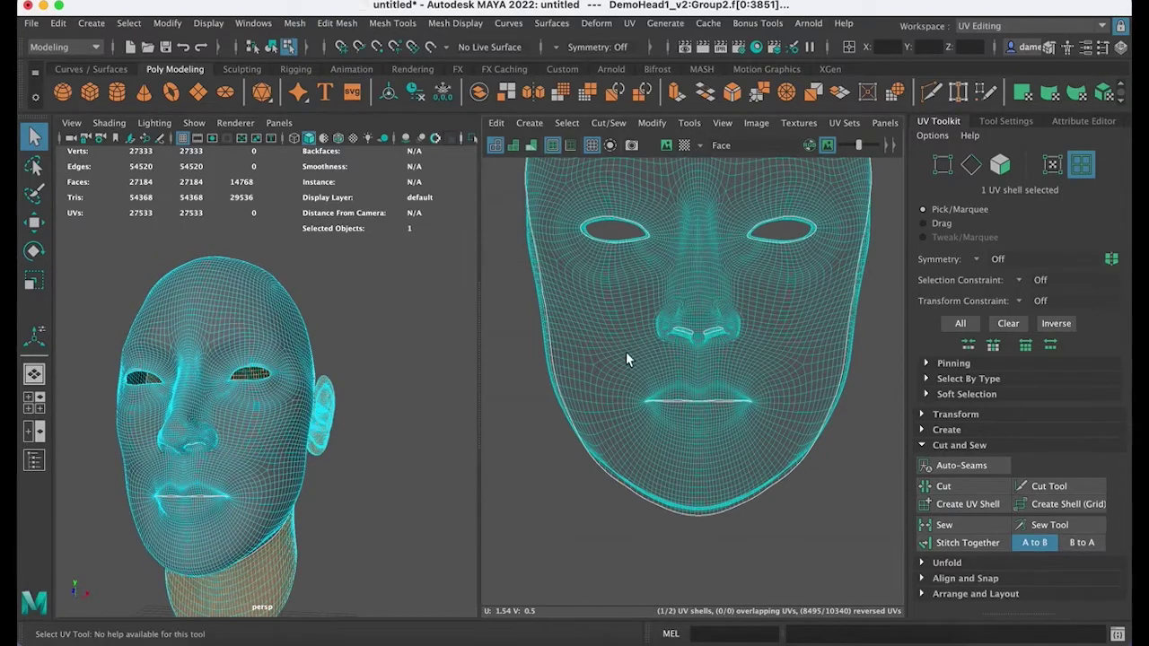
middle_click_drag(656, 396, 650, 354, "alt")
right_click_drag(609, 361, 778, 365, "alt")
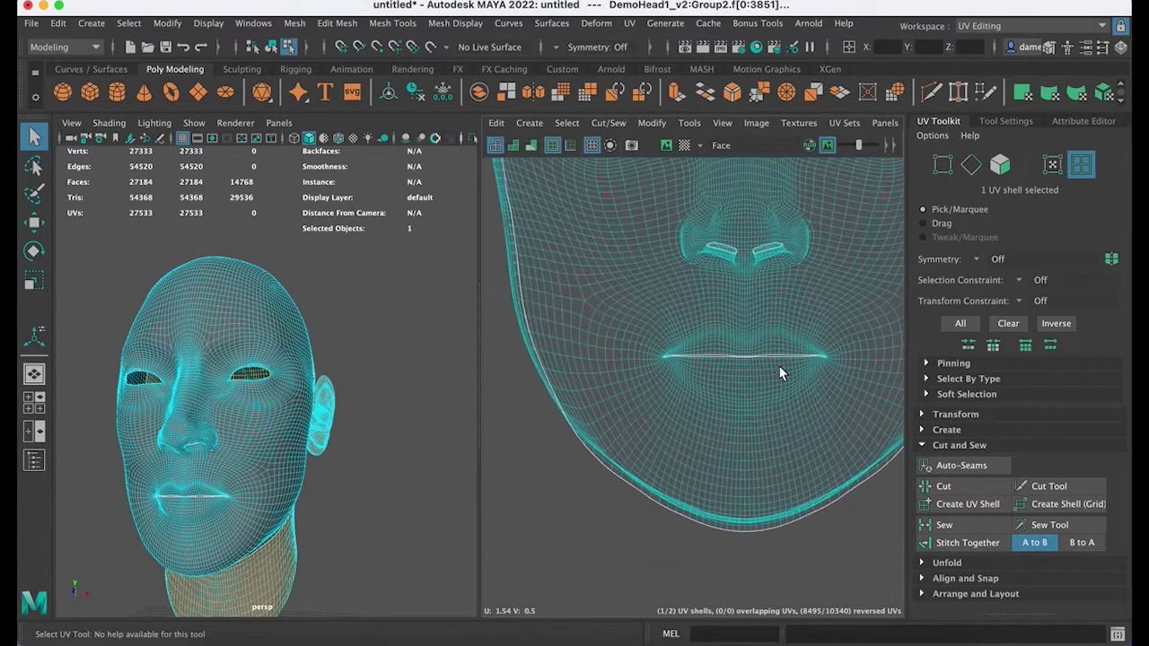
middle_click_drag(778, 366, 698, 518, "alt")
middle_click_drag(658, 434, 720, 387, "alt")
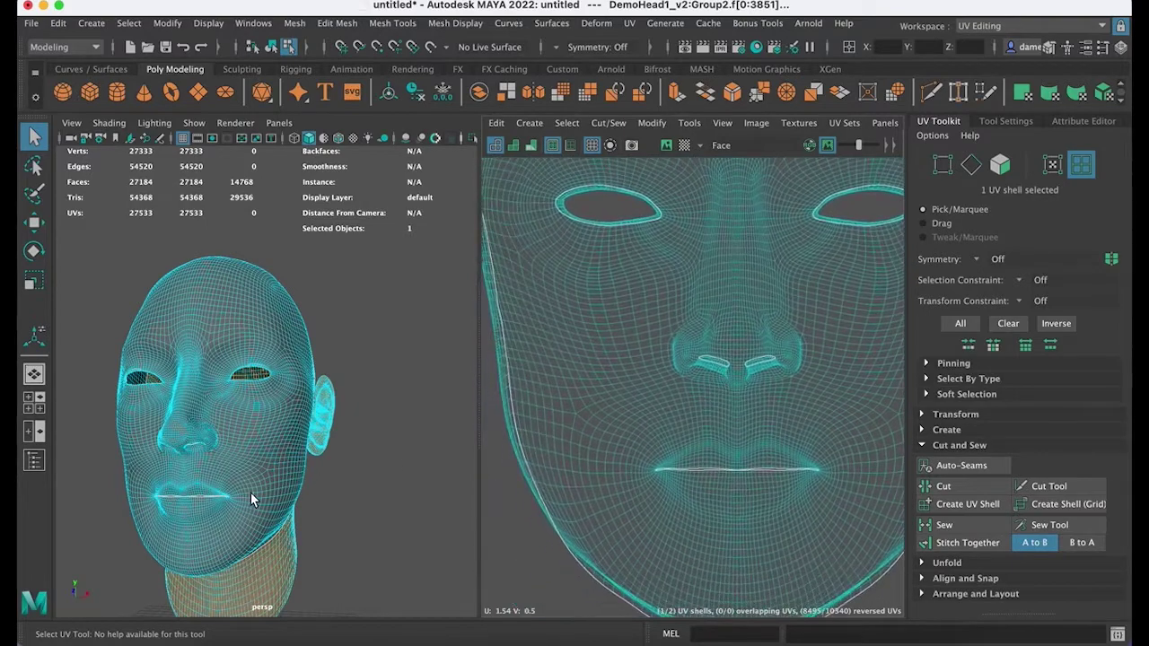
Step: Switch to edge selection and select a centre-line edge under the jaw, beside the neck seam
left_click_drag(250, 492, 218, 521, "alt")
middle_click_drag(218, 520, 254, 425, "alt")
right_click_drag(254, 424, 321, 401, "alt")
left_click_drag(322, 401, 99, 358, "alt")
middle_click_drag(99, 358, 343, 375, "alt")
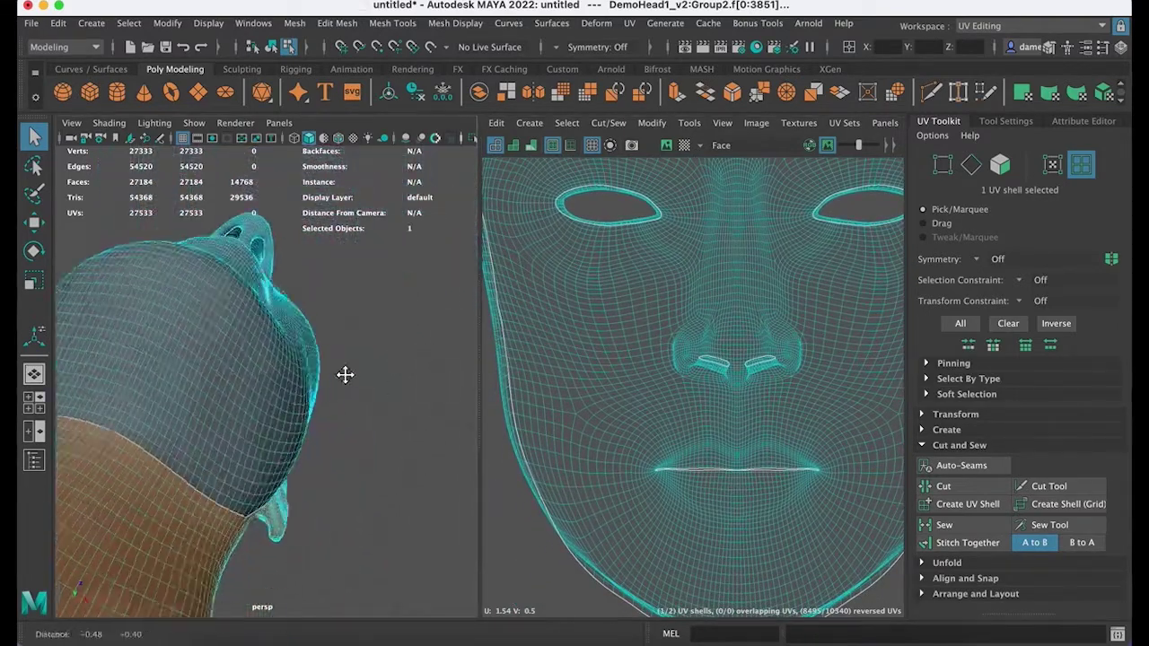
left_click_drag(343, 374, 121, 372, "alt")
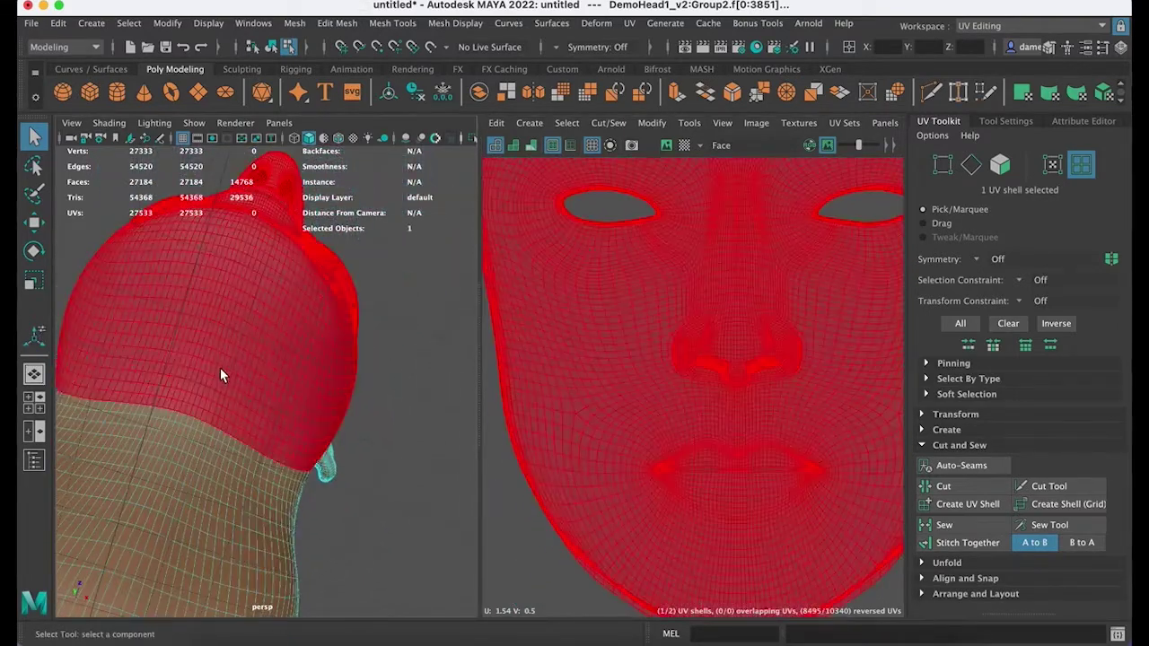
right_click_drag(716, 344, 716, 301)
left_click_drag(375, 436, 224, 368, "alt")
scroll(295, 463, "up", 5)
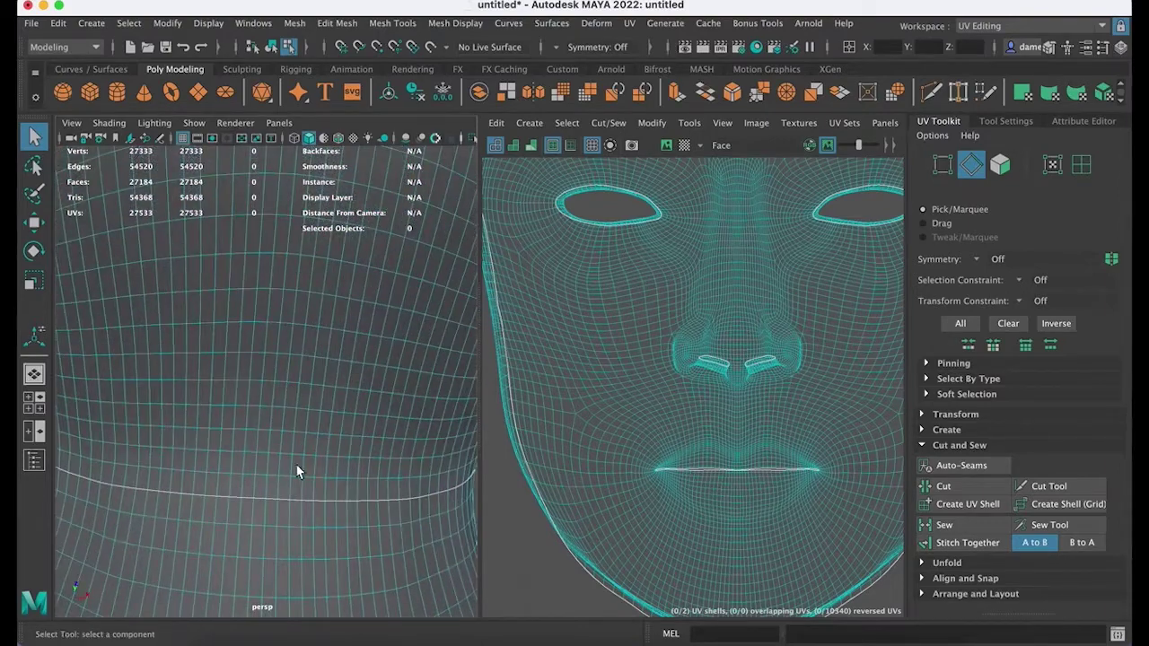
left_click(254, 486)
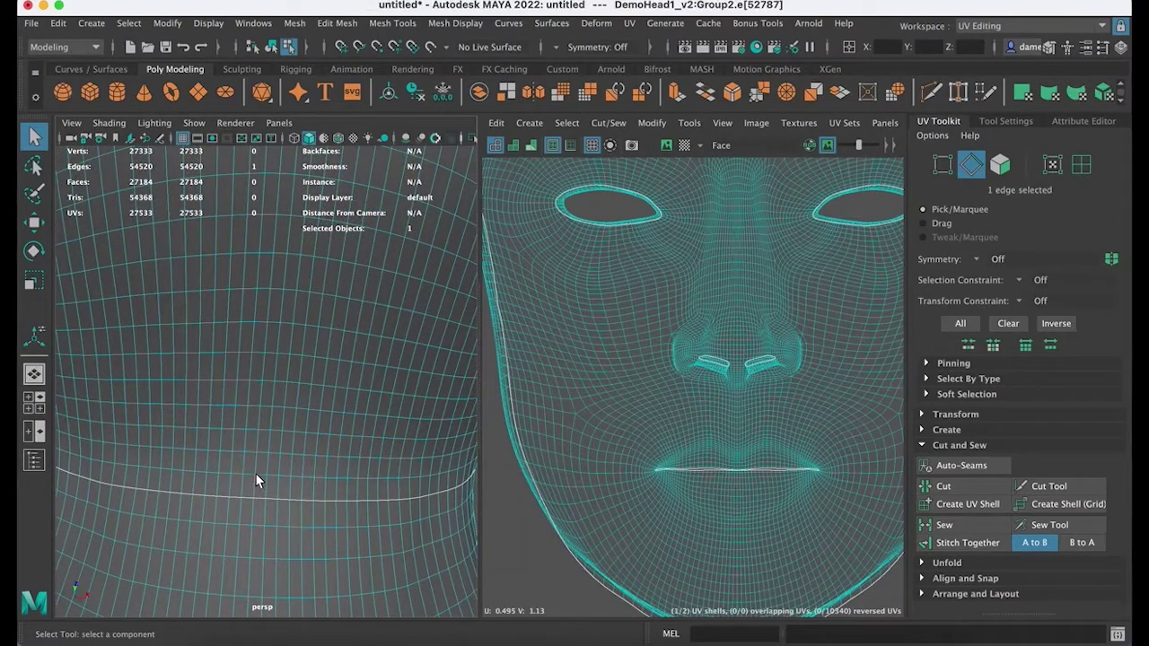
Step: Extend the edge selection along the centre line under the jaw, from the neck seam towards the chin
left_click(259, 419, "shift")
left_click(262, 389, "shift")
left_click(261, 368, "shift")
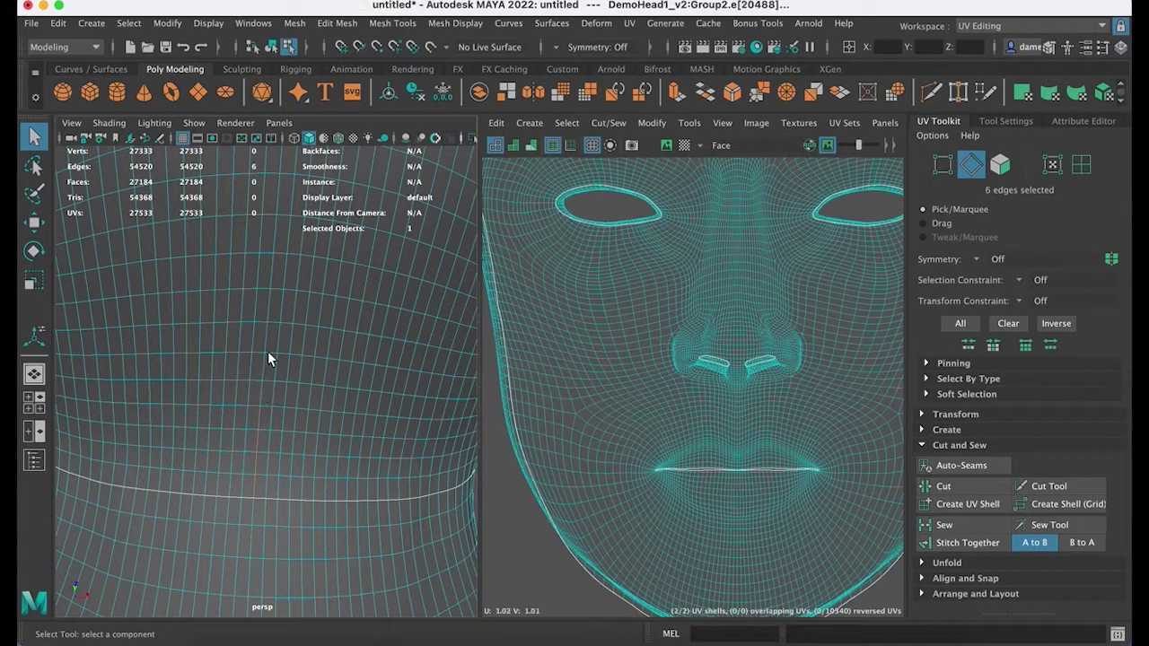
left_click(265, 347, "shift")
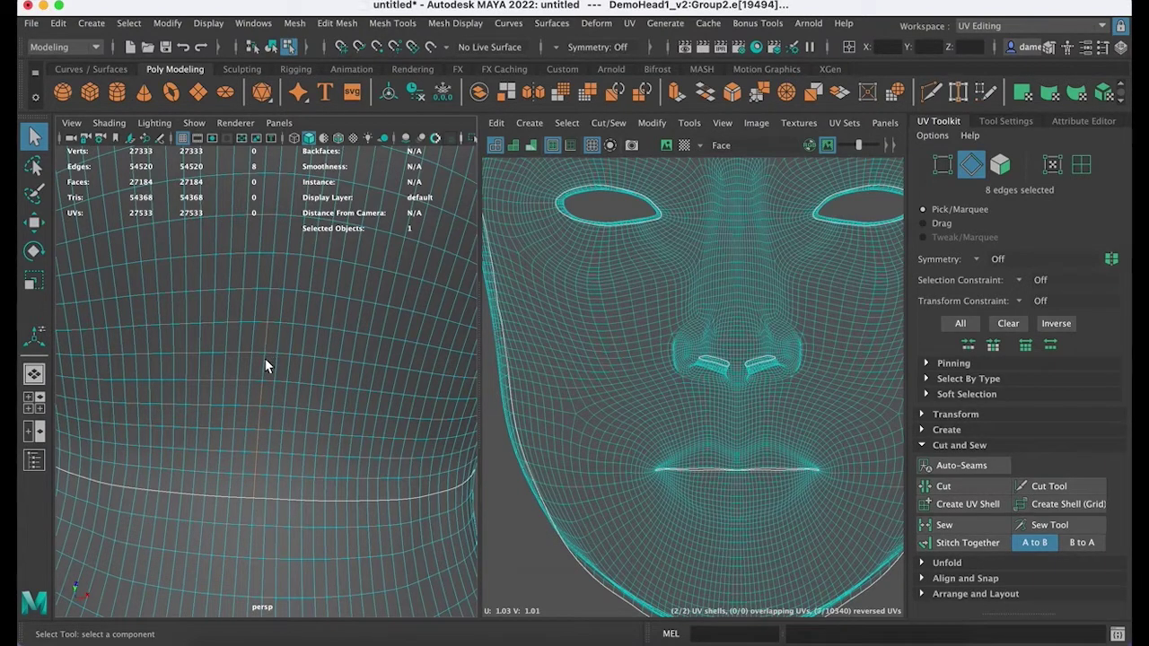
left_click_drag(257, 367, 270, 375, "shift")
left_click(267, 345, "shift")
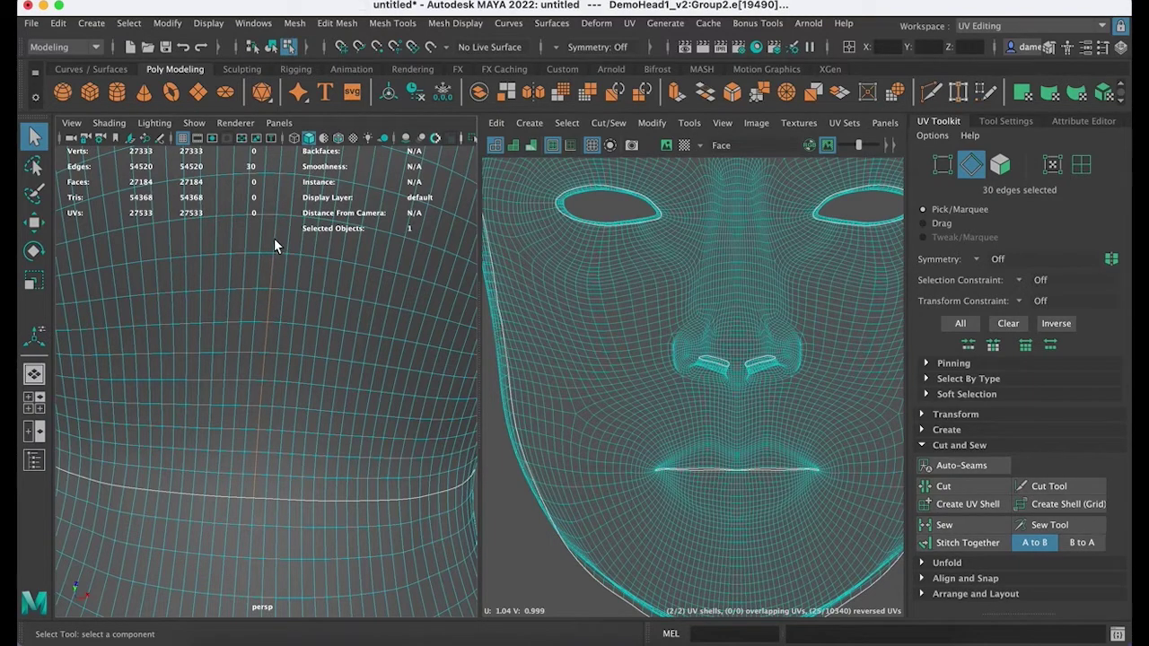
left_click(274, 238, "shift")
left_click_drag(274, 237, 315, 379, "alt")
left_click(316, 295, "shift")
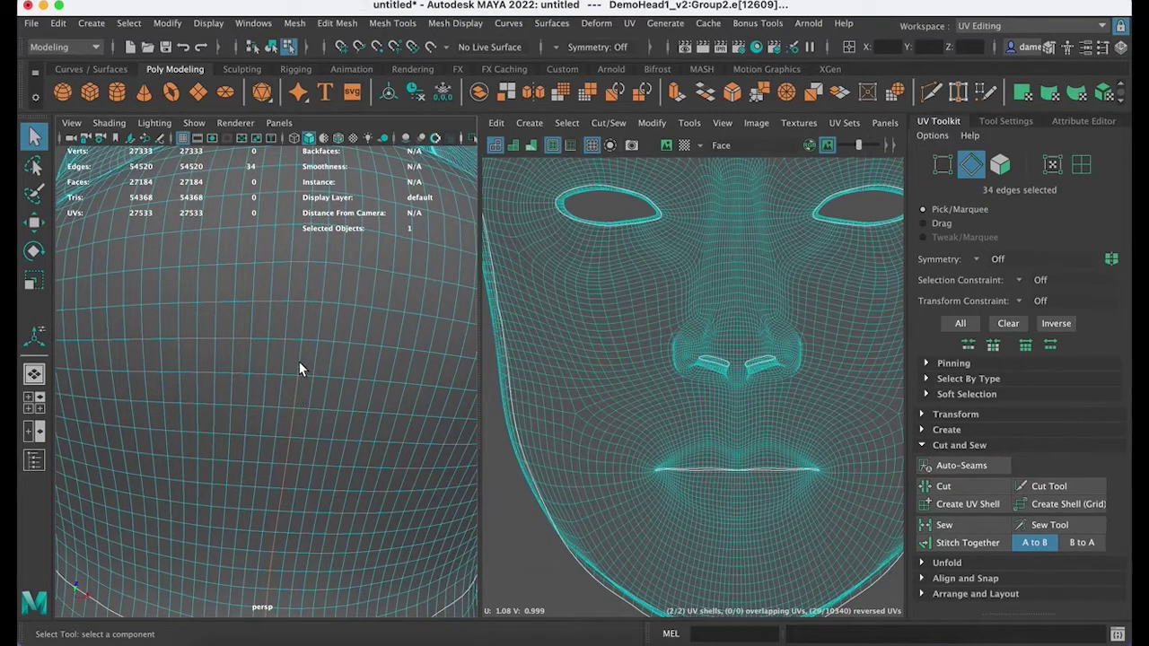
left_click(298, 361, "shift")
Step: Examine the face shell in the UV editor and the seam around the head from below, above and the front
right_click_drag(298, 368, 213, 320, "alt")
middle_click_drag(768, 411, 730, 446, "alt")
right_click_drag(732, 438, 677, 443, "alt")
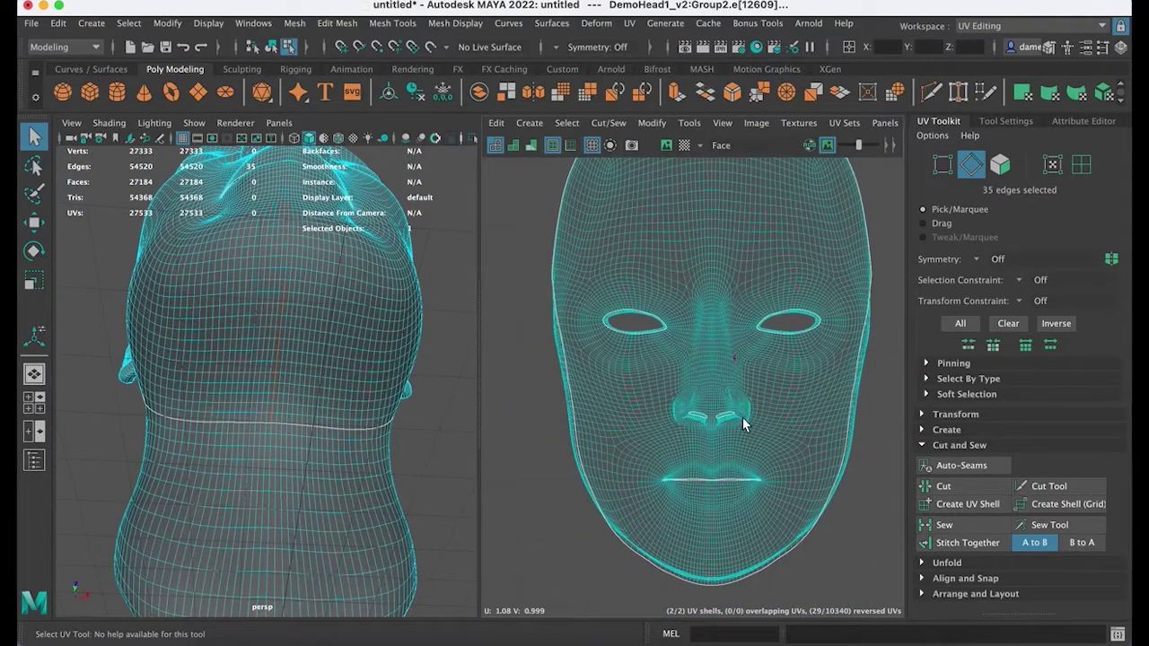
mouse_move(300, 396)
left_mouse_down("alt")
mouse_move(336, 341)
mouse_move(299, 377)
mouse_move(314, 403)
left_mouse_up("alt")
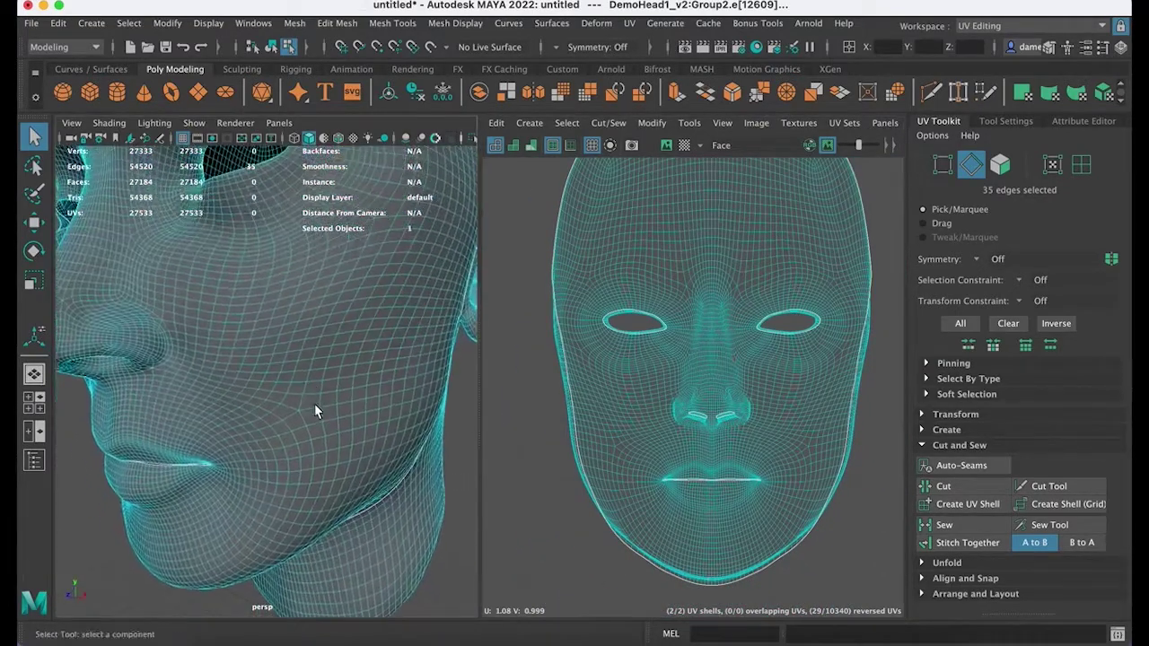
right_click_drag(315, 403, 155, 382, "alt")
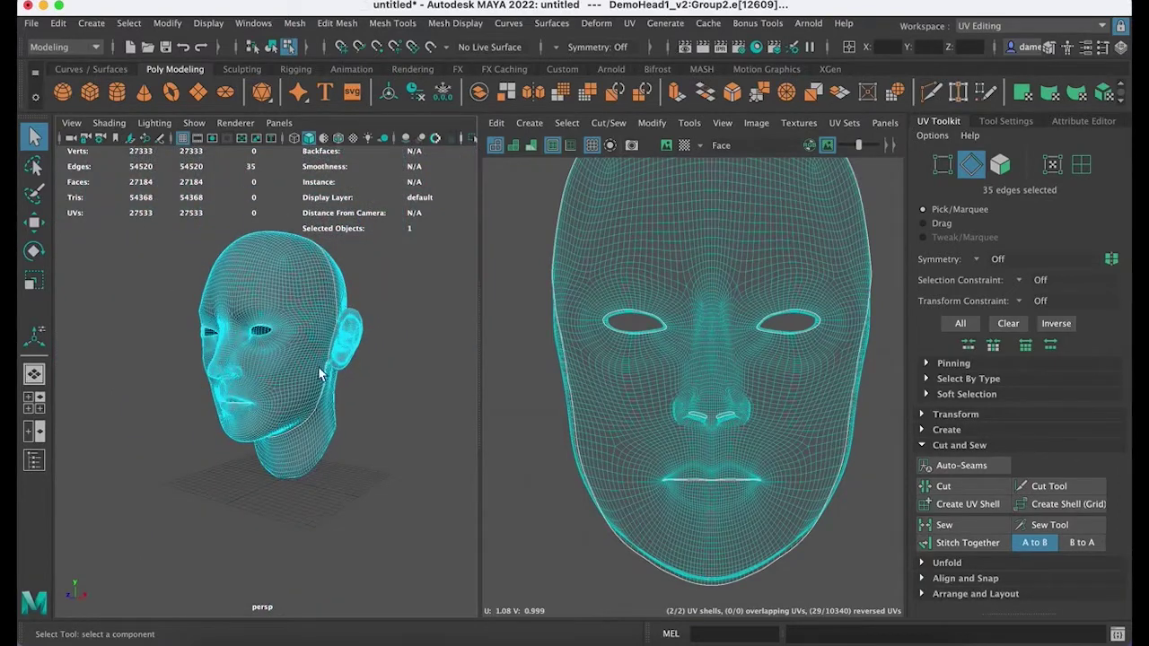
left_click_drag(323, 375, 273, 337, "alt")
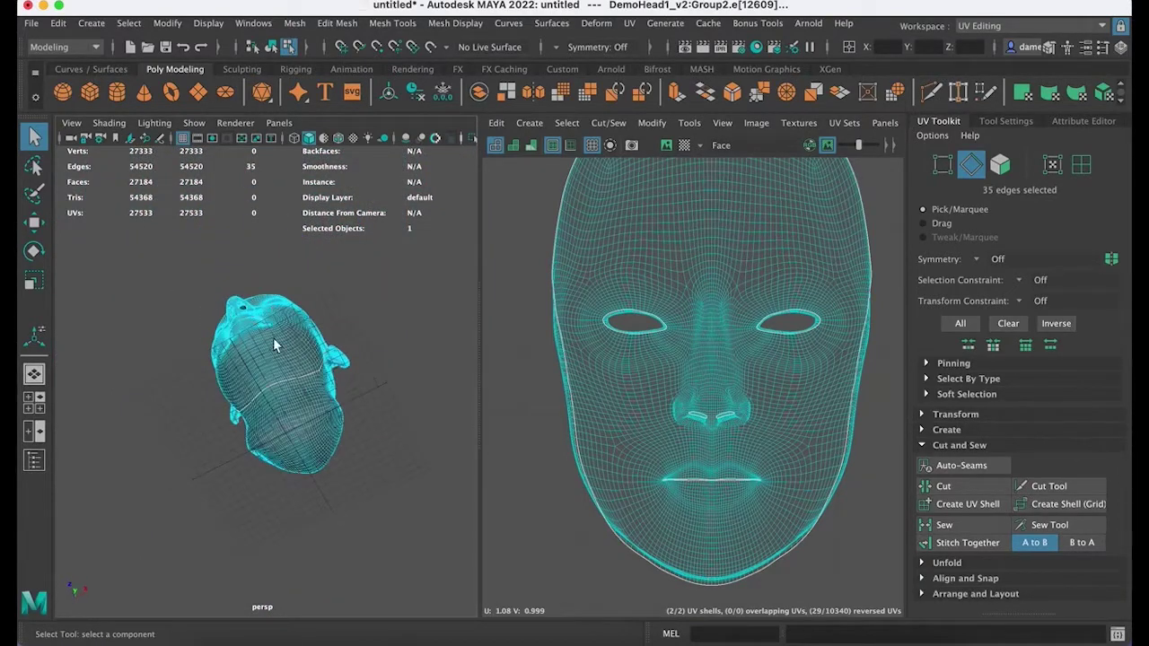
right_click_drag(273, 337, 395, 389, "alt")
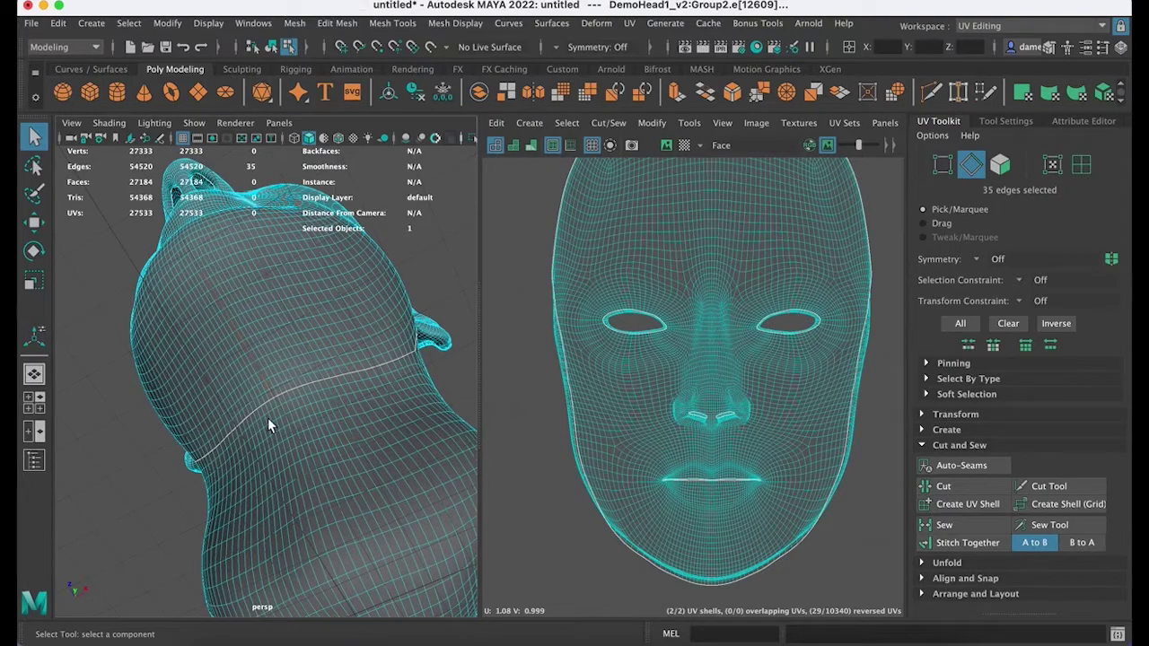
left_click_drag(249, 325, 320, 428, "alt")
right_click_drag(321, 428, 180, 425, "alt")
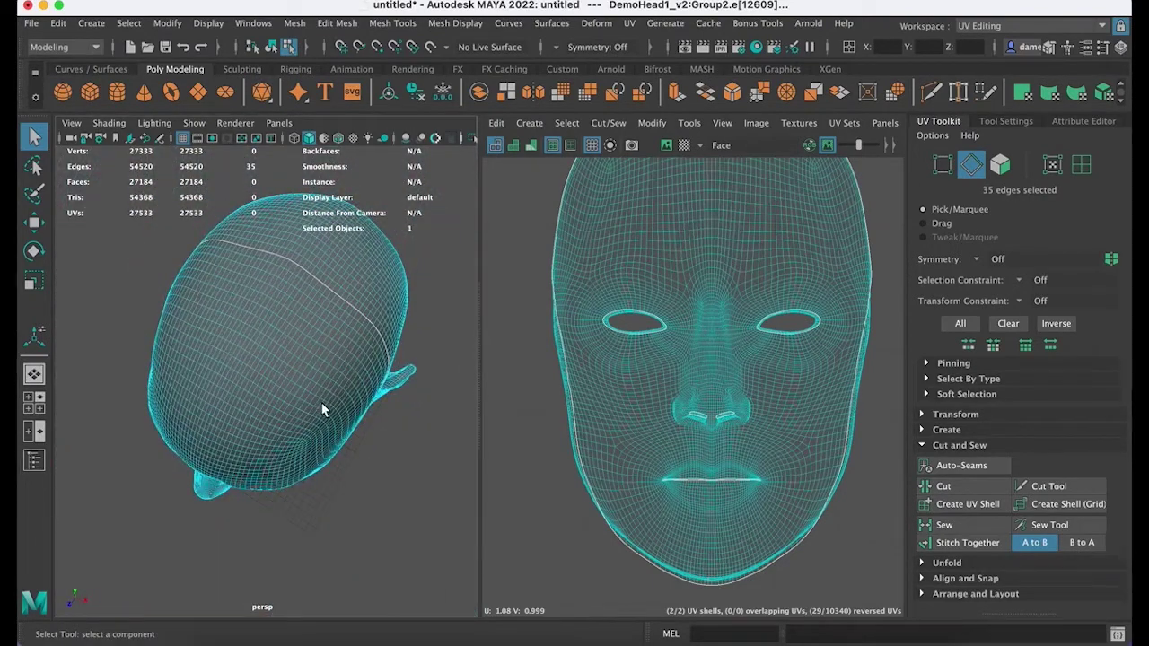
left_click_drag(321, 402, 558, 374, "alt")
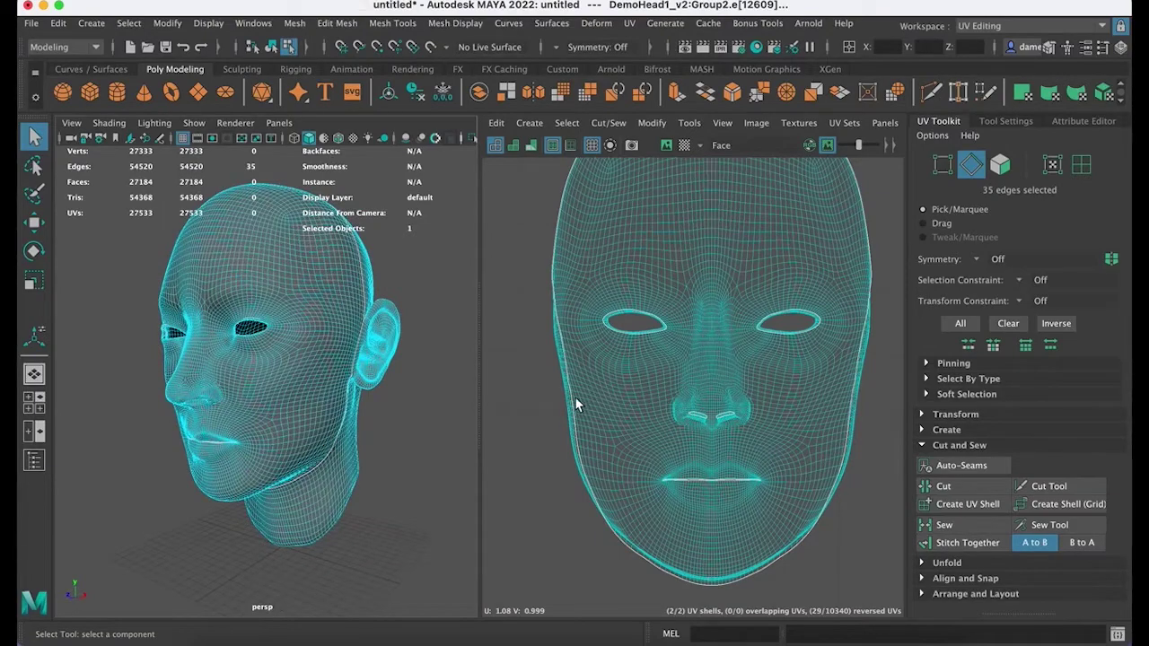
left_click_drag(309, 429, 256, 391, "alt")
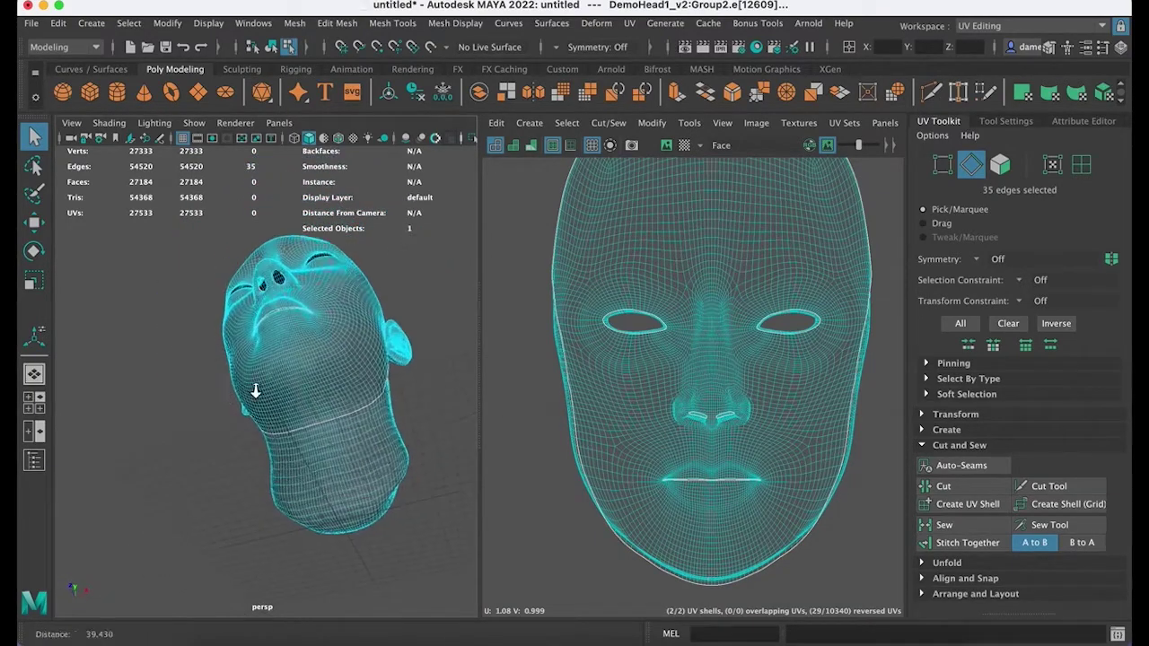
Step: Add the centre-line edges running down the forehead from the seam across the top of the head to the selection
scroll(256, 392, "up", 5)
left_click_drag(176, 263, 215, 401, "alt")
right_click_drag(215, 401, 223, 397, "alt")
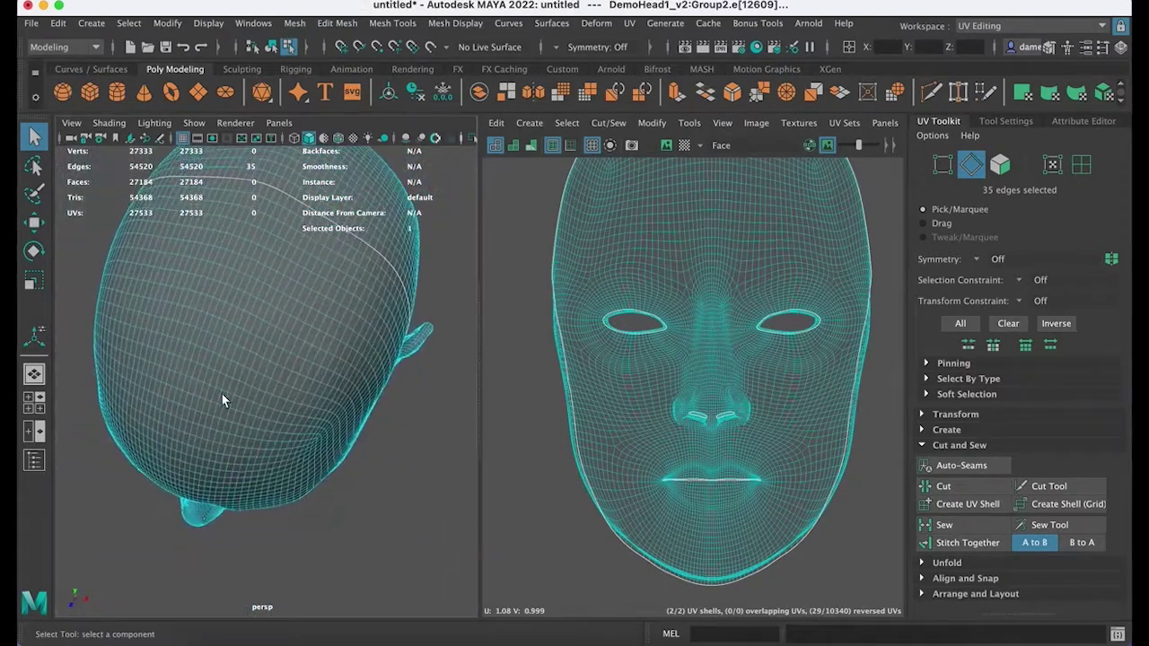
middle_click_drag(238, 332, 243, 425, "alt")
right_click_drag(215, 406, 258, 406, "alt")
left_click_drag(257, 407, 260, 339, "alt")
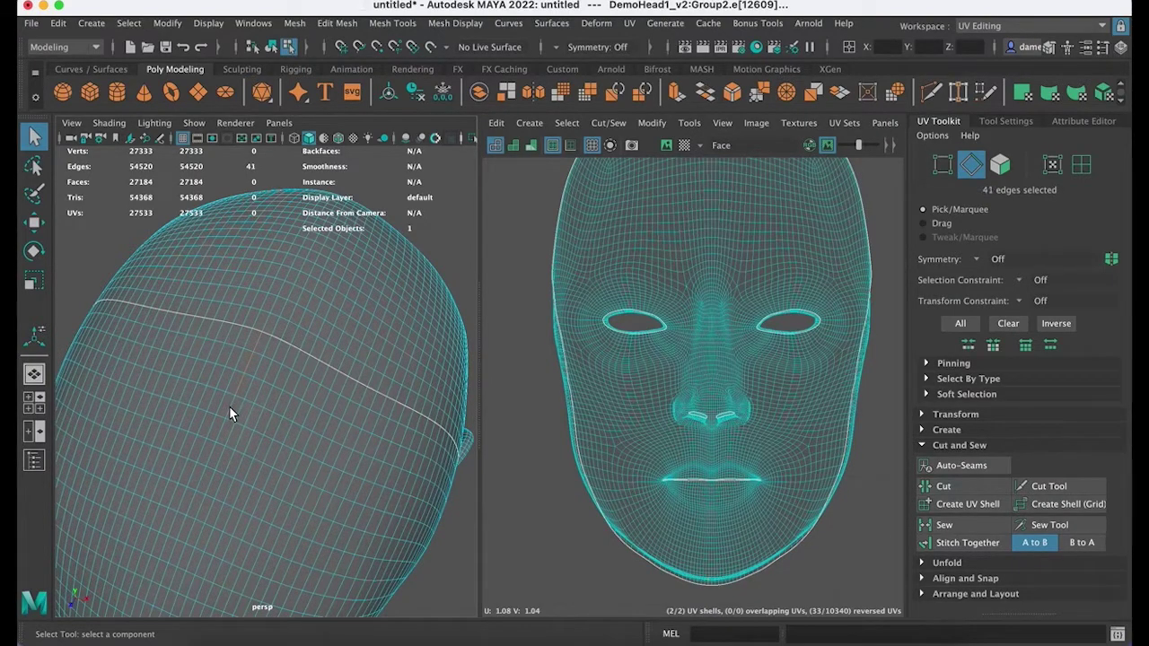
left_click(220, 435, "shift")
left_click(209, 456, "shift")
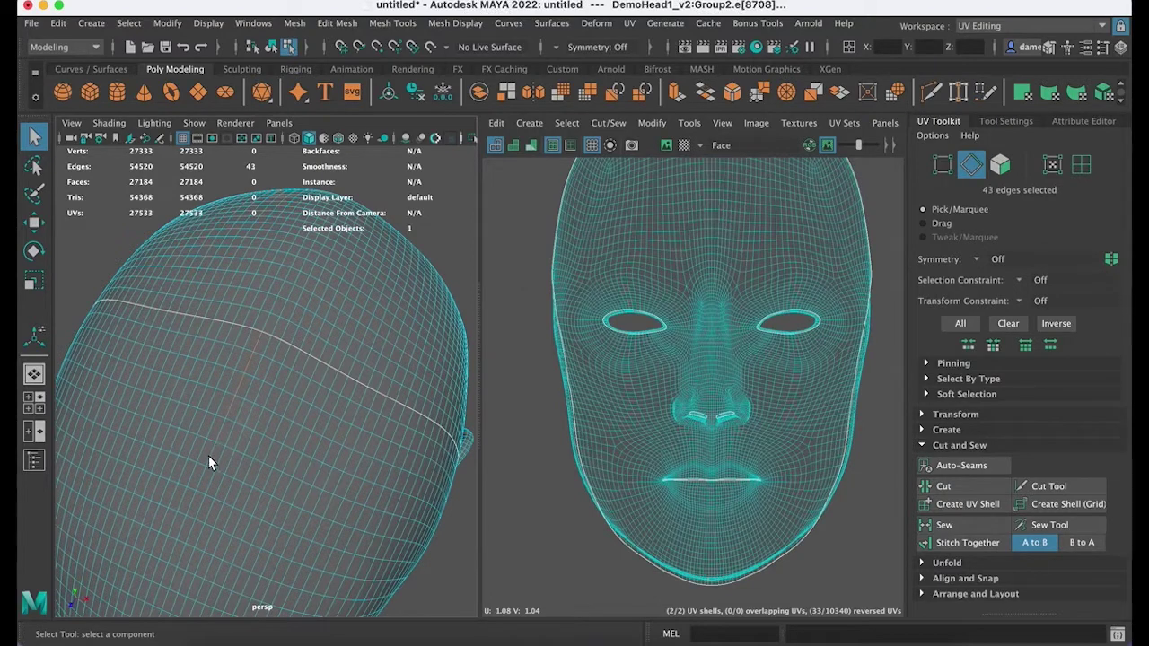
left_click(203, 489, "shift")
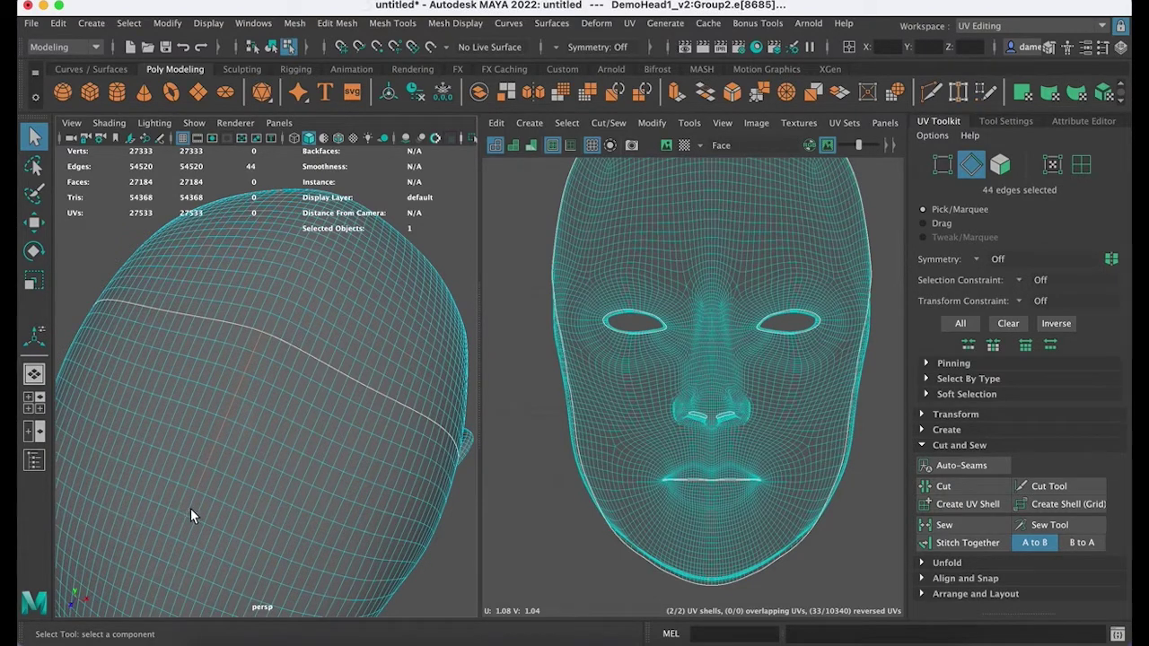
left_click(184, 518, "shift")
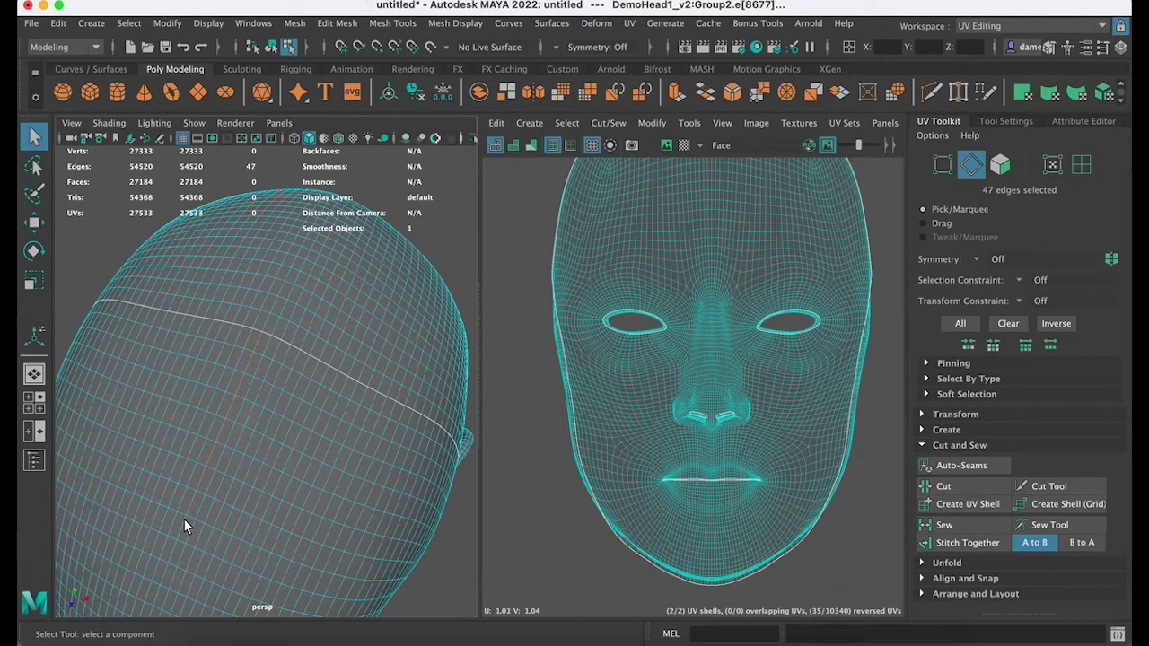
Step: Display the head in wireframe and deselect the stray edges picked through the mesh on the back of the head
middle_click_drag(193, 523, 261, 461, "alt")
scroll(261, 462, "down", 5)
left_click_drag(258, 465, 319, 433, "alt")
scroll(245, 403, "up", 5)
key("4")
left_click_drag(374, 393, 320, 391, "alt")
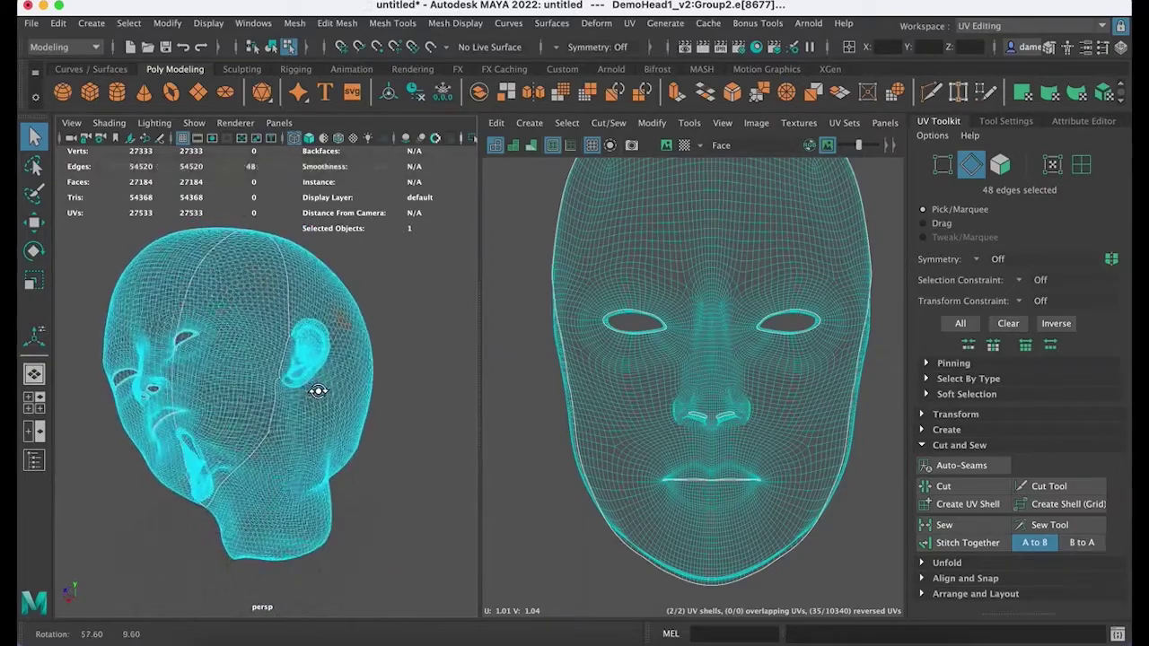
right_click_drag(320, 392, 368, 371, "alt")
middle_click_drag(368, 371, 360, 378, "alt")
left_click_drag(362, 390, 280, 395, "alt")
middle_click_drag(280, 395, 235, 280, "alt")
right_click_drag(235, 280, 335, 326, "alt")
left_click_drag(335, 326, 310, 384, "alt")
middle_click_drag(310, 384, 347, 486, "alt")
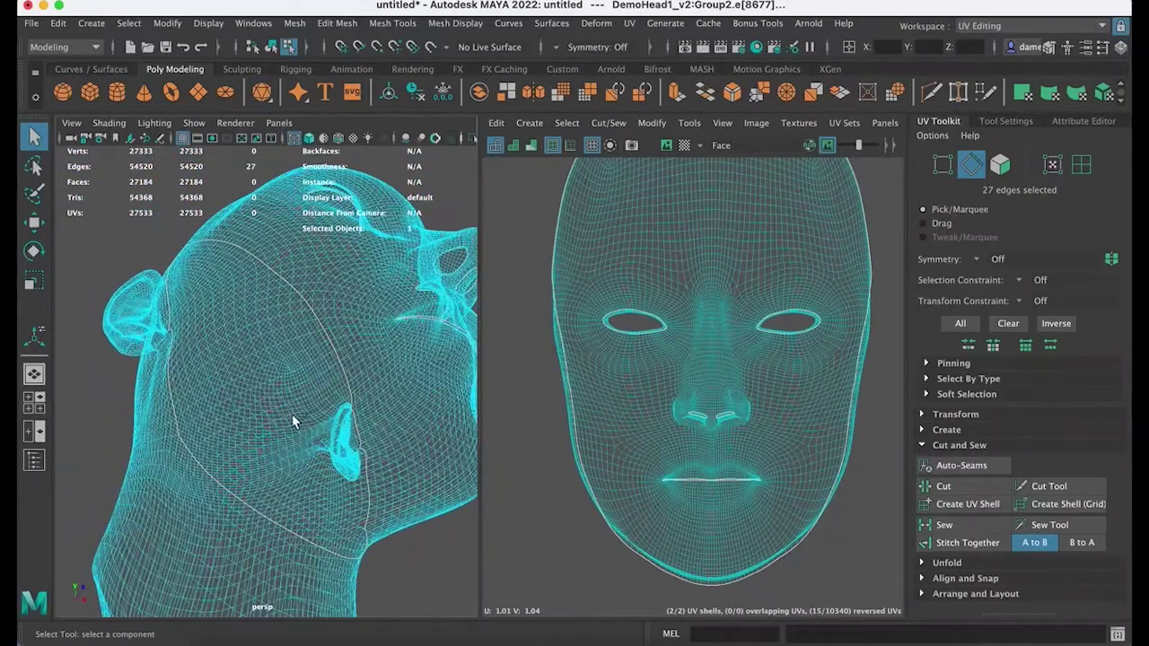
Step: Deselect more stray edges around the neck and lower back of the head in the wireframe view
right_click_drag(323, 446, 323, 353, "alt")
left_click_drag(323, 352, 170, 426, "alt")
middle_click_drag(170, 425, 184, 384, "alt")
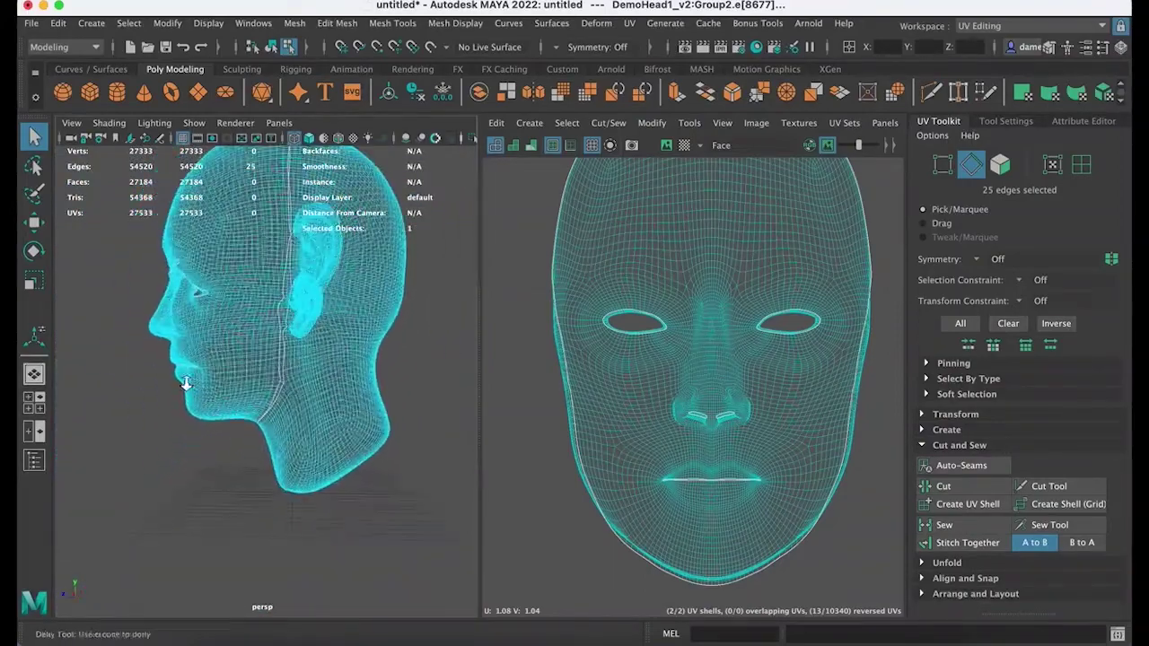
right_click_drag(185, 384, 413, 377, "alt")
left_click_drag(414, 377, 276, 330, "alt")
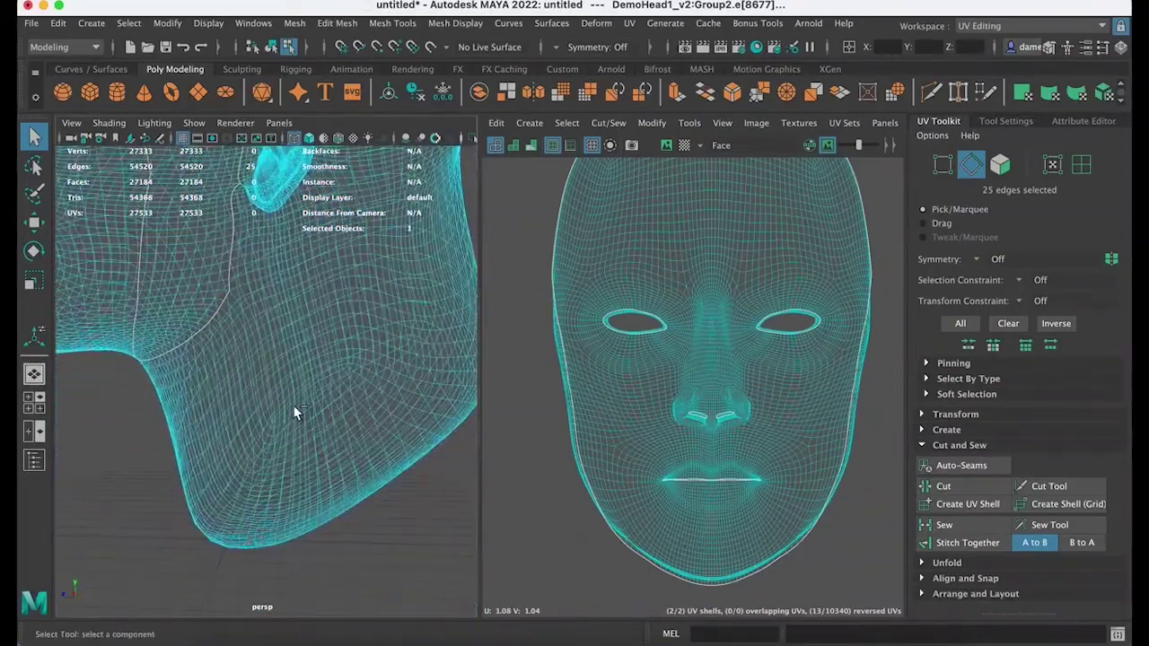
left_click_drag(341, 414, 326, 450, "alt")
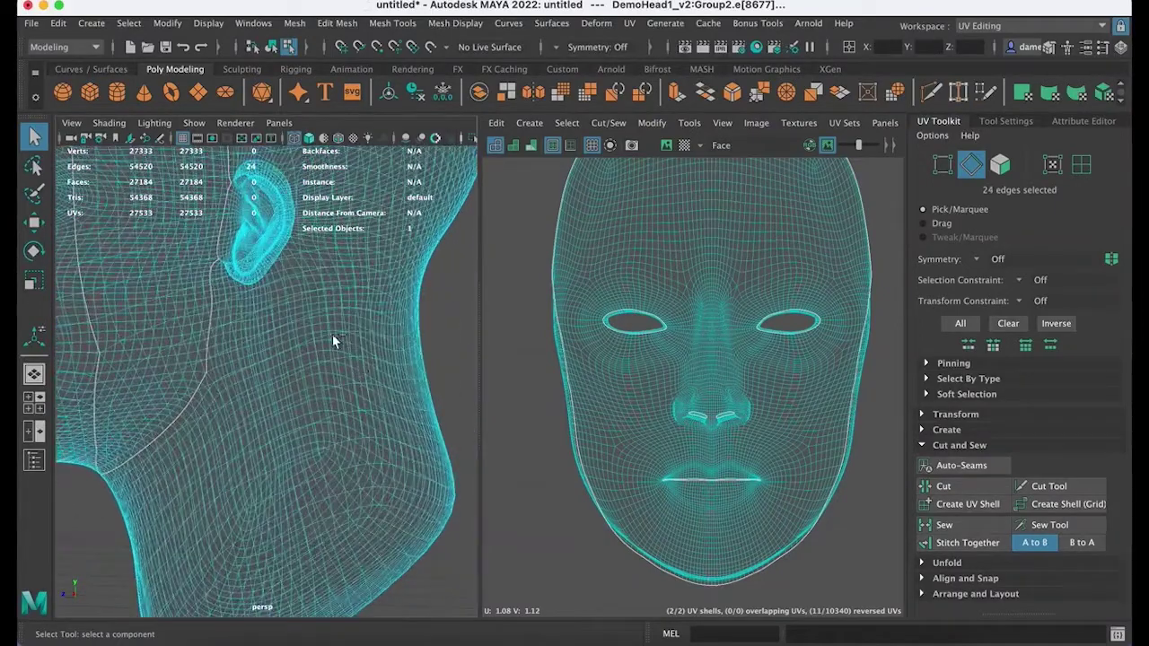
Step: Deselect the last stray edges on the upper back of the head, keeping only the face shell's centre-line edges
left_click_drag(415, 442, 248, 476, "alt")
scroll(260, 418, "up", 5)
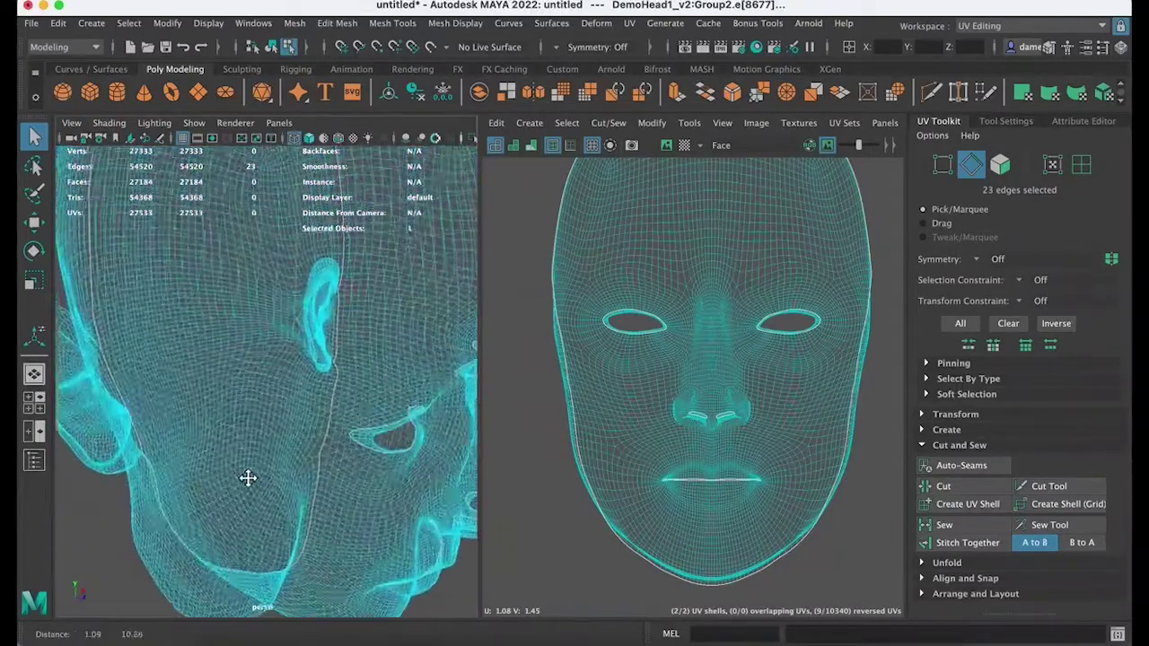
middle_click_drag(249, 477, 271, 564, "alt")
left_click_drag(270, 568, 191, 480, "alt")
scroll(261, 485, "down", 3)
right_click_drag(190, 480, 281, 318, "alt")
middle_click_drag(235, 259, 363, 404, "alt")
left_click_drag(429, 343, 315, 359, "alt")
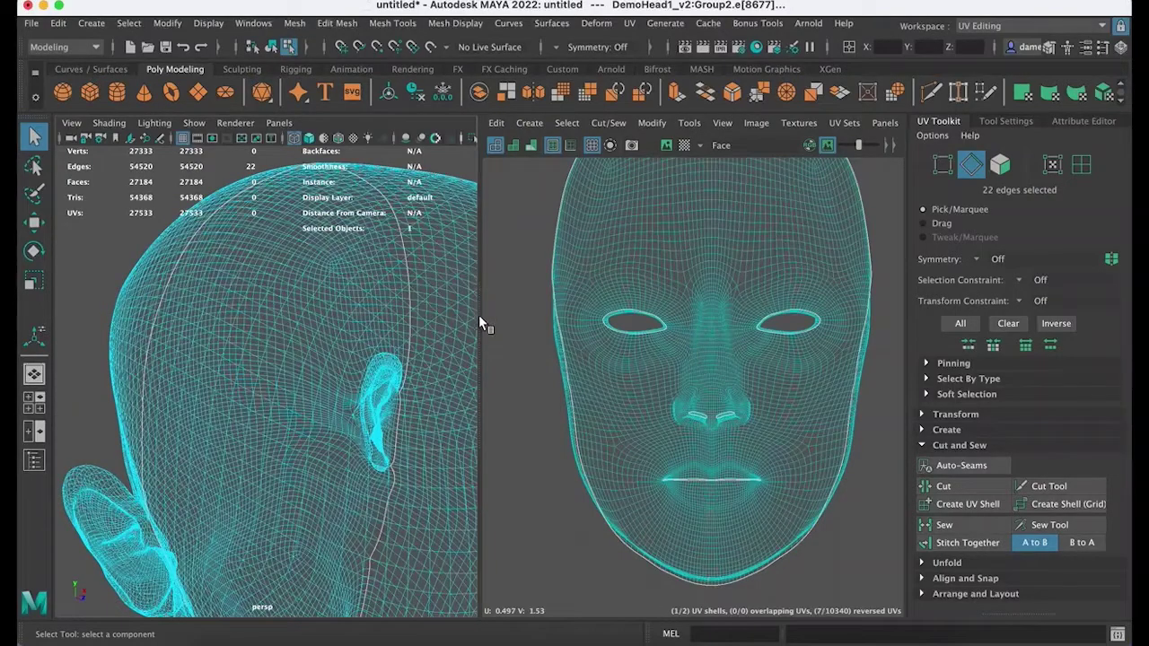
Step: Return the head to shaded display and cut the UVs along the selected forehead centre-line edges
left_click_drag(482, 341, 661, 348)
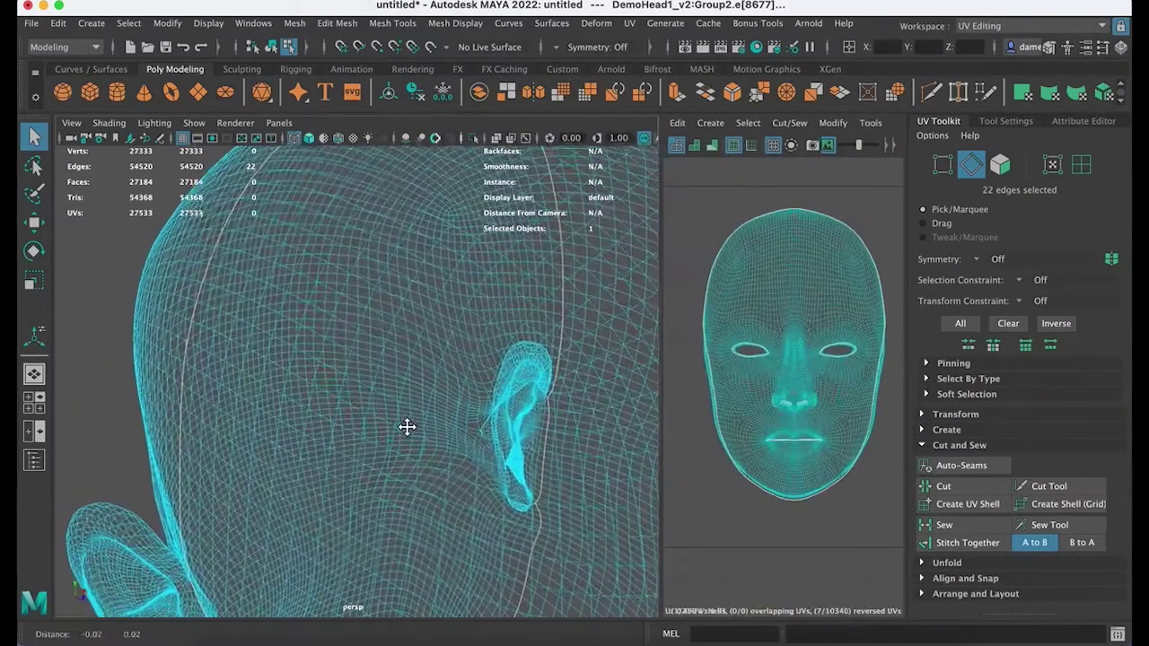
right_click_drag(405, 423, 372, 438, "alt")
mouse_move(371, 438)
left_mouse_down("alt")
mouse_move(346, 454)
mouse_move(370, 449)
left_mouse_up("alt")
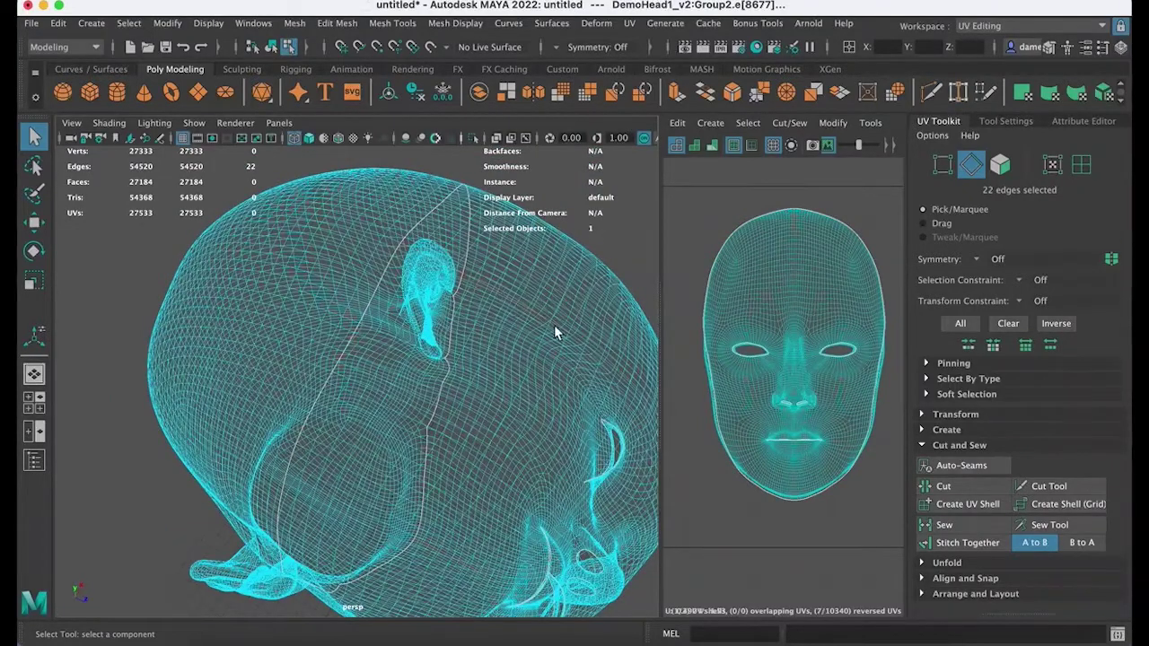
key("5")
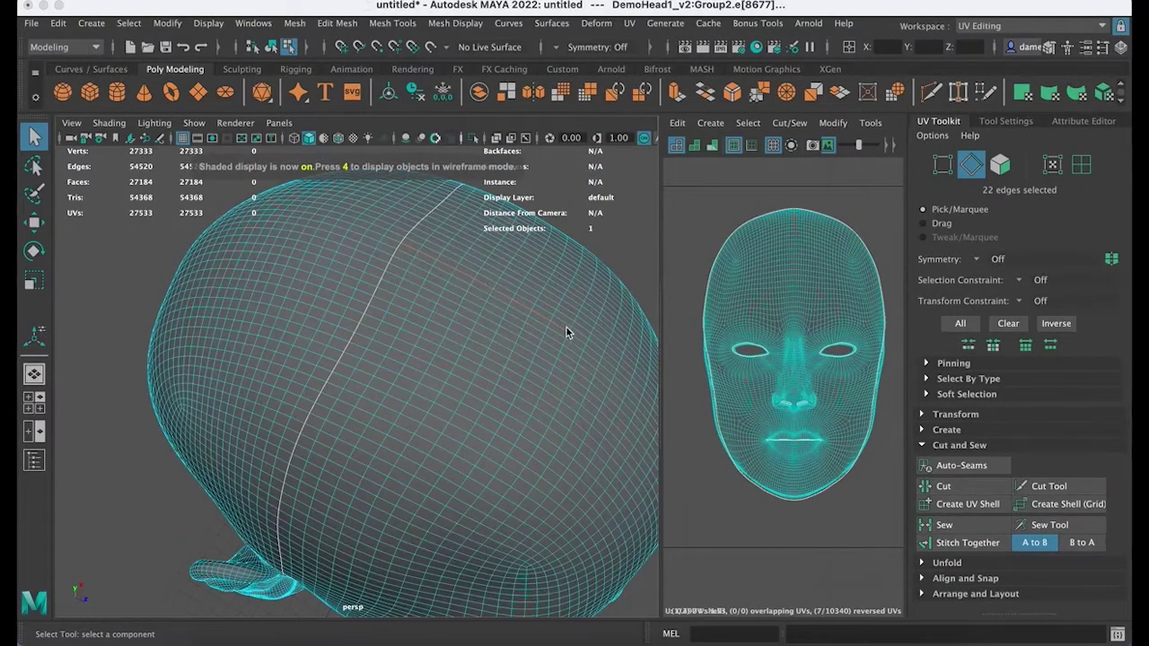
right_click_drag(493, 388, 321, 195, "alt")
middle_click_drag(321, 194, 350, 359, "alt")
left_click_drag(411, 479, 385, 456, "alt")
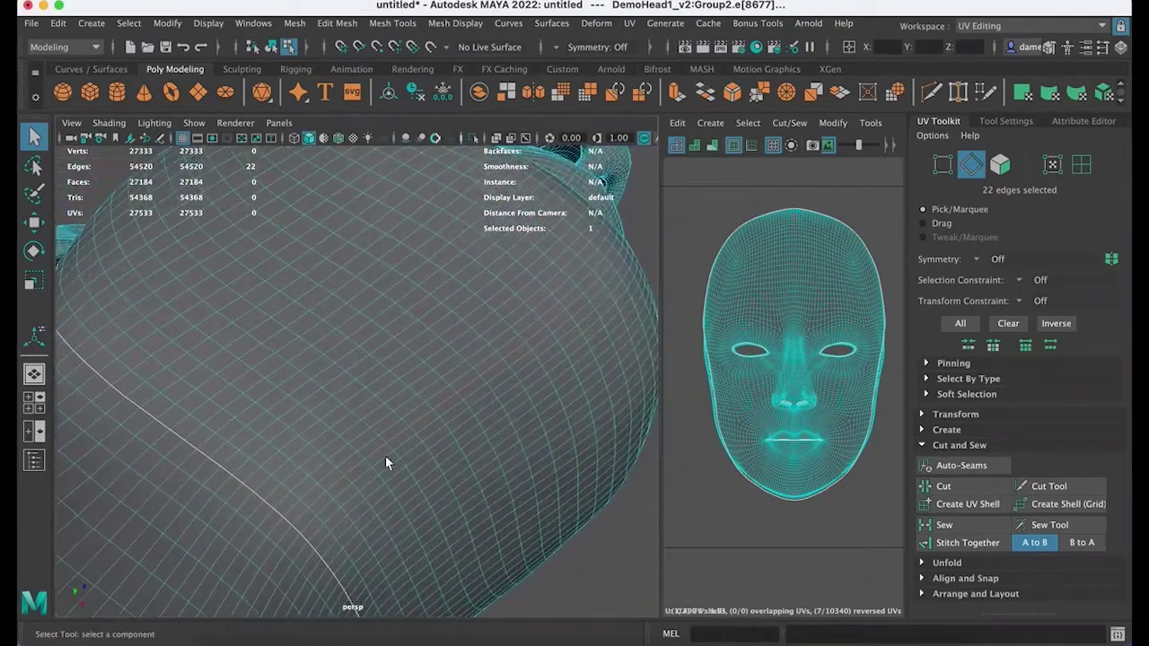
left_click_drag(474, 366, 369, 258, "alt")
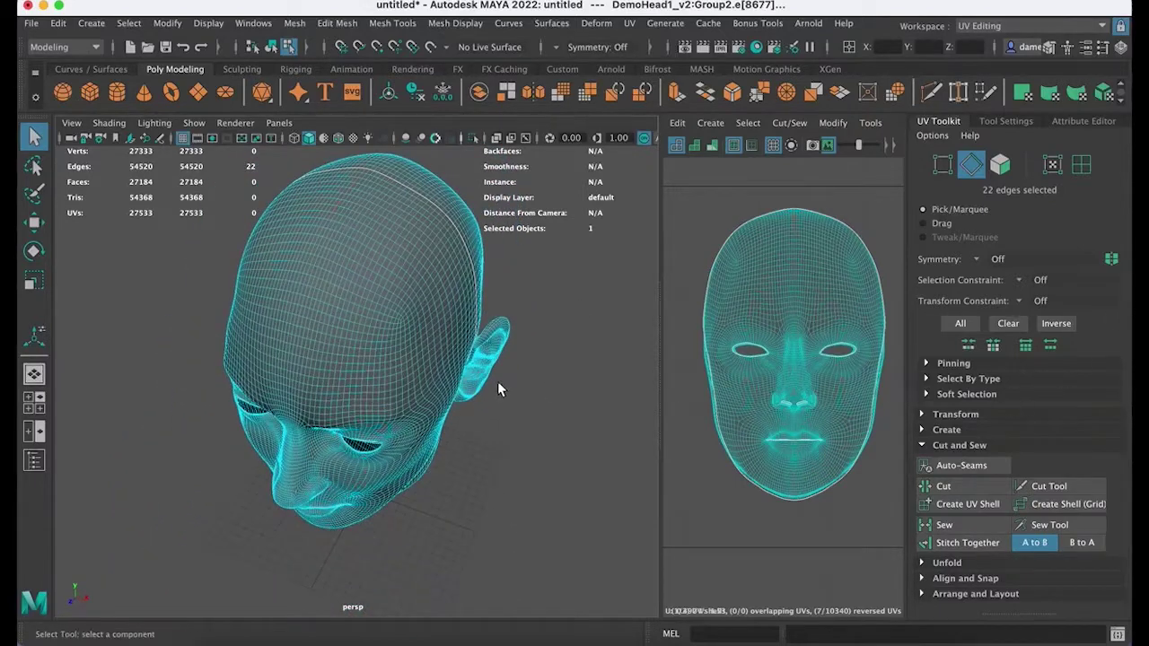
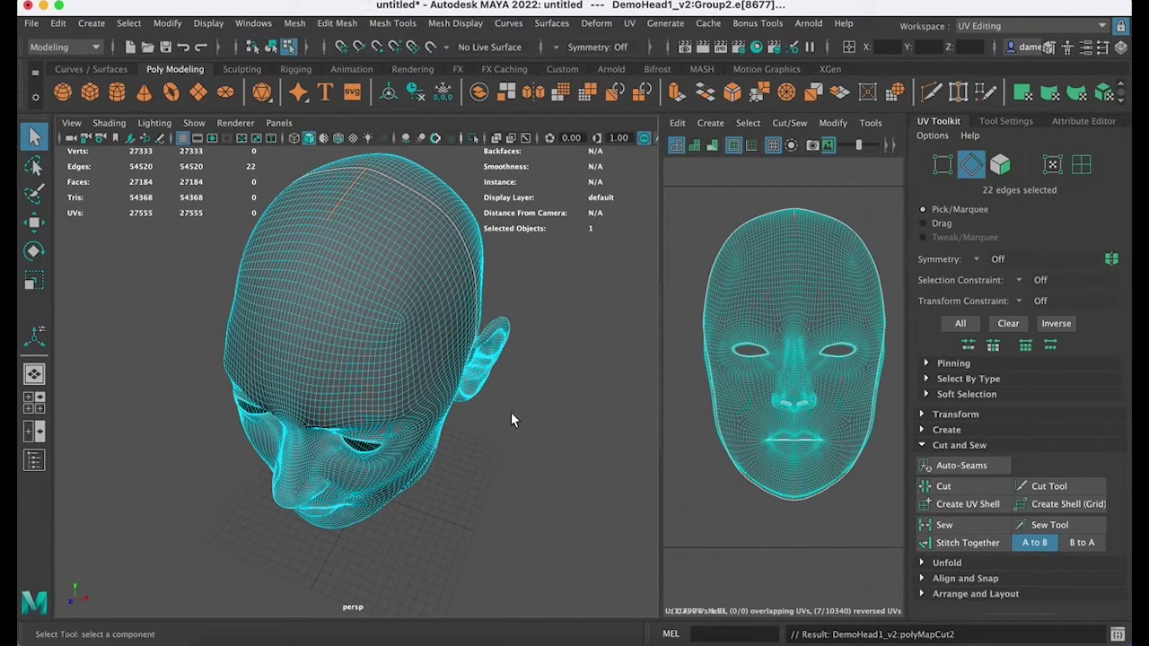
Step: Examine the eyelid's inner rim from inside the head, along with the eye and nostril areas in the UV layout
left_click_drag(525, 483, 261, 443, "alt")
right_click_drag(262, 443, 420, 446, "alt")
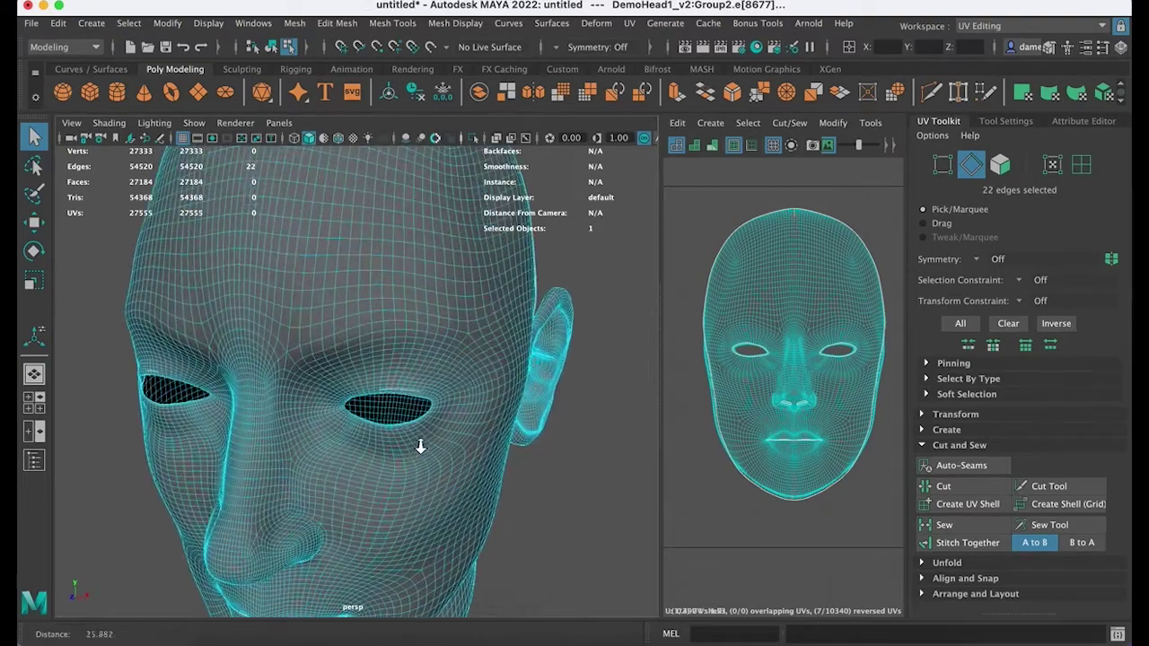
right_click_drag(255, 411, 444, 357, "alt")
left_click_drag(444, 357, 256, 386, "alt")
middle_click_drag(255, 386, 278, 448, "alt")
right_click_drag(277, 449, 478, 438, "alt")
left_click_drag(479, 438, 422, 384, "alt")
right_click_drag(422, 384, 544, 398, "alt")
left_click_drag(243, 451, 227, 386, "alt")
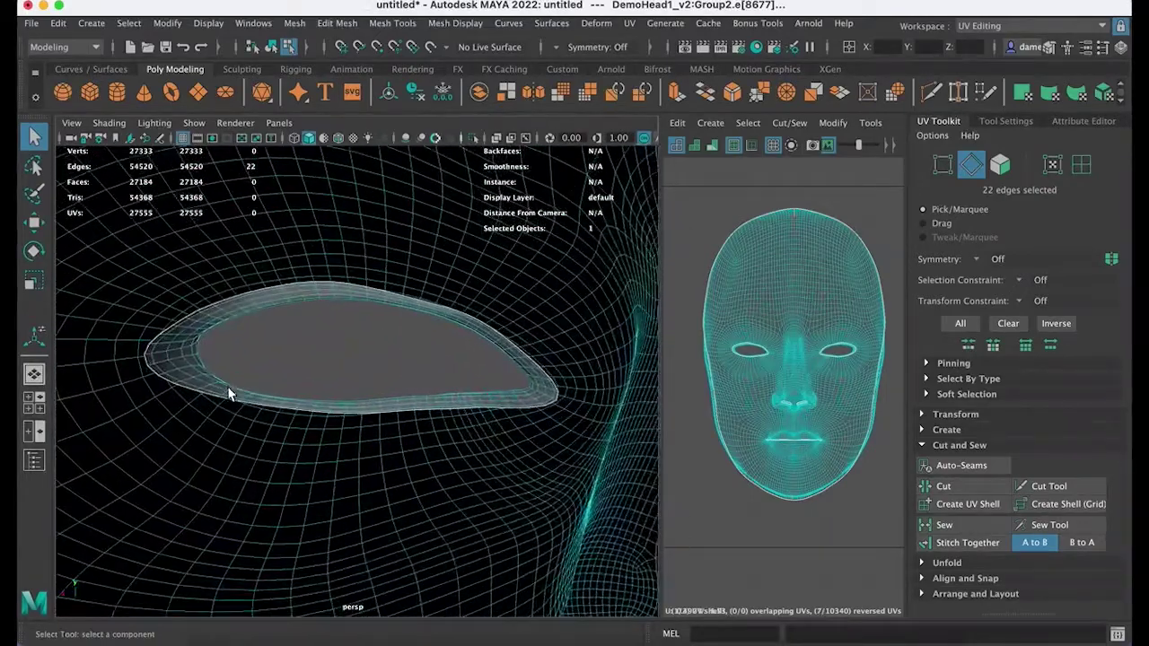
right_click_drag(227, 385, 291, 404, "alt")
left_click_drag(349, 298, 241, 333, "alt")
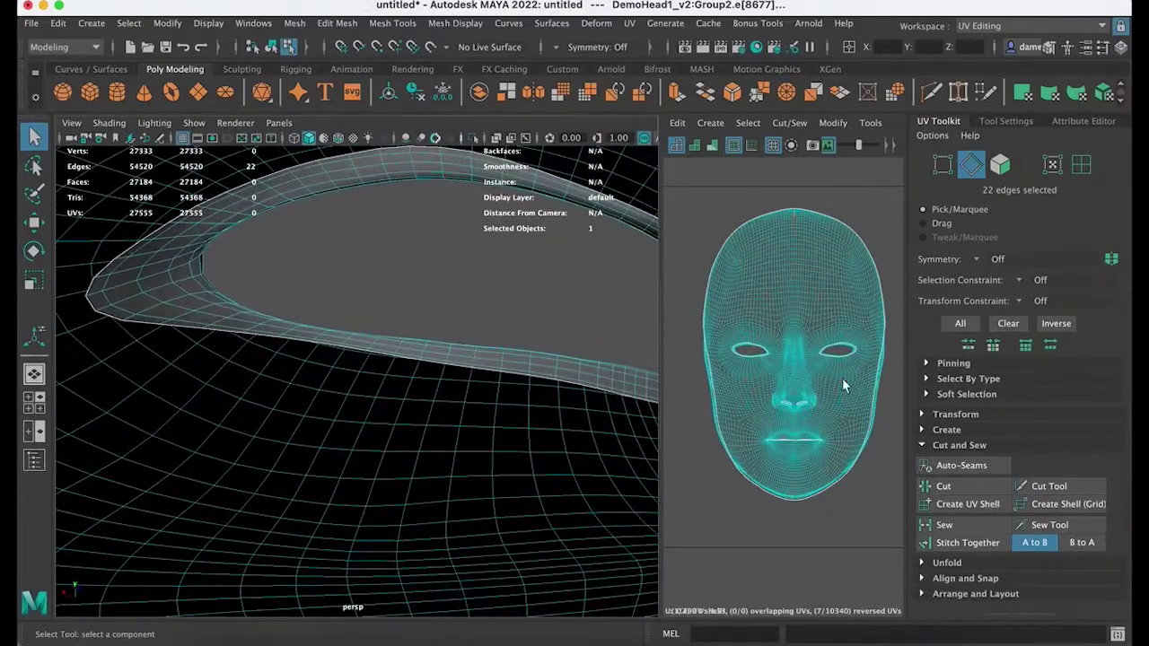
middle_click_drag(742, 340, 748, 384, "alt")
right_click_drag(761, 368, 882, 453, "alt")
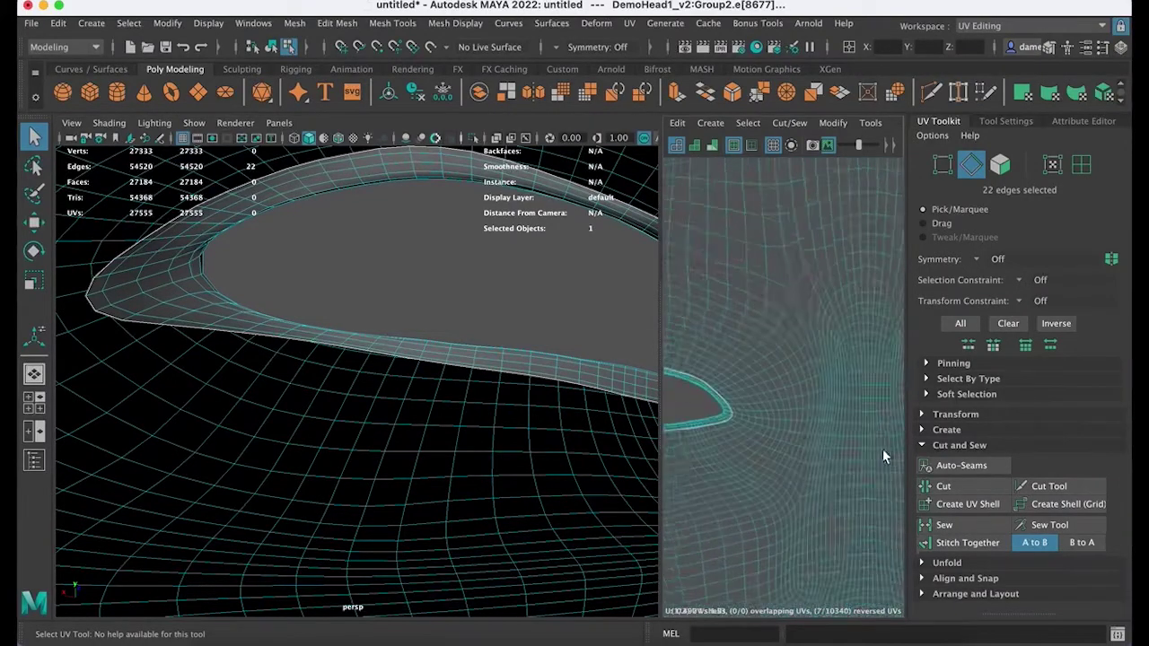
middle_click_drag(790, 436, 820, 231, "alt")
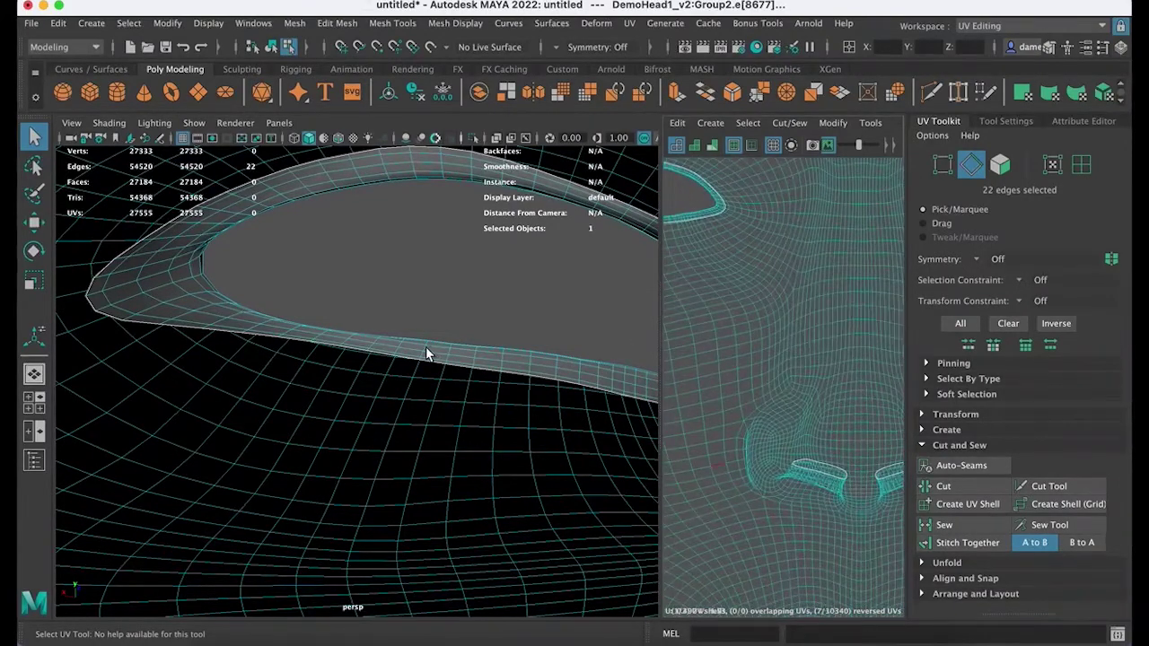
left_click_drag(425, 346, 364, 389, "alt")
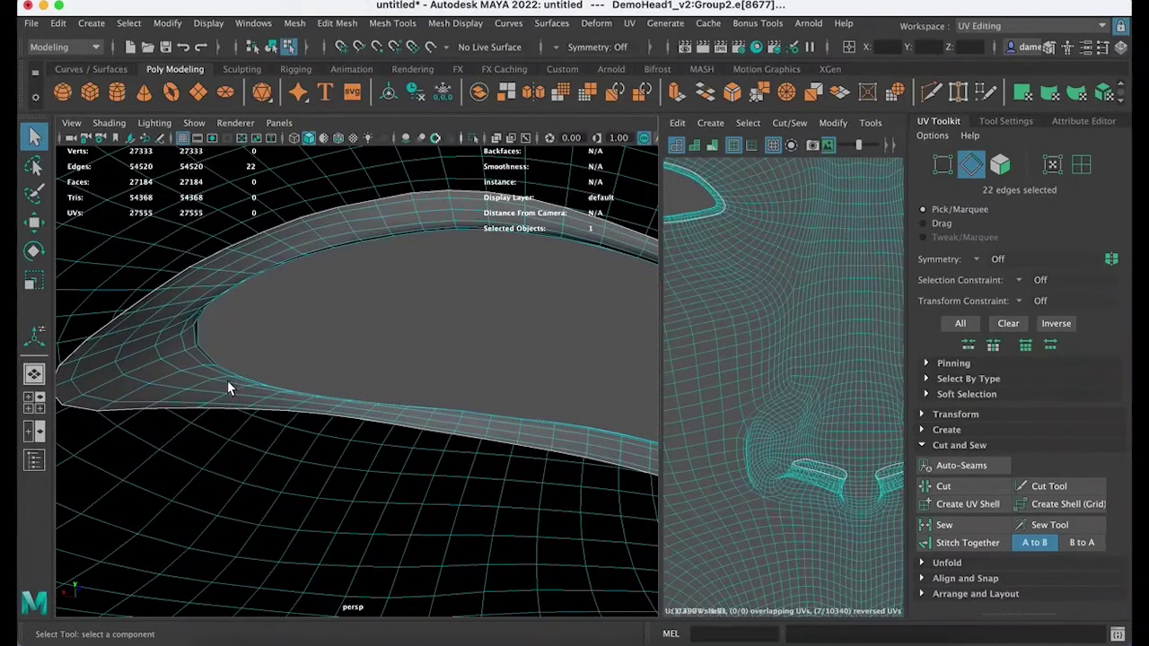
Step: Select the edge loop around the rim of the head's left eyelid and cut the UVs along it
right_click_drag(227, 381, 232, 184)
middle_click_drag(282, 362, 328, 418, "alt")
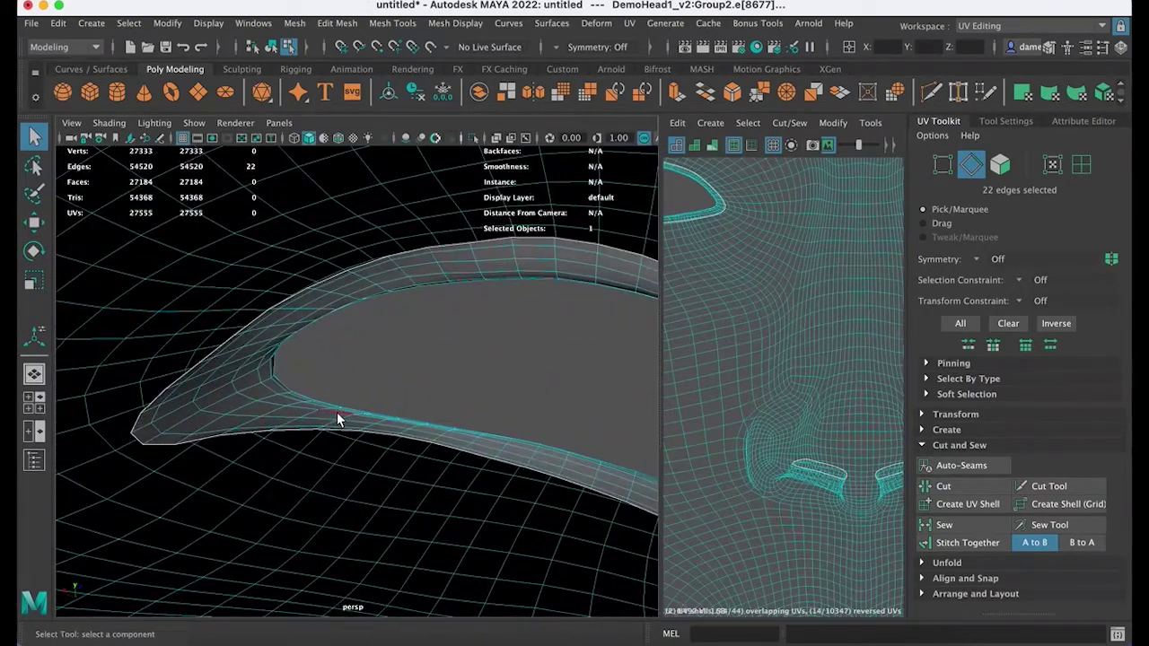
left_click(337, 417)
key("f")
left_click_drag(389, 448, 390, 408, "alt")
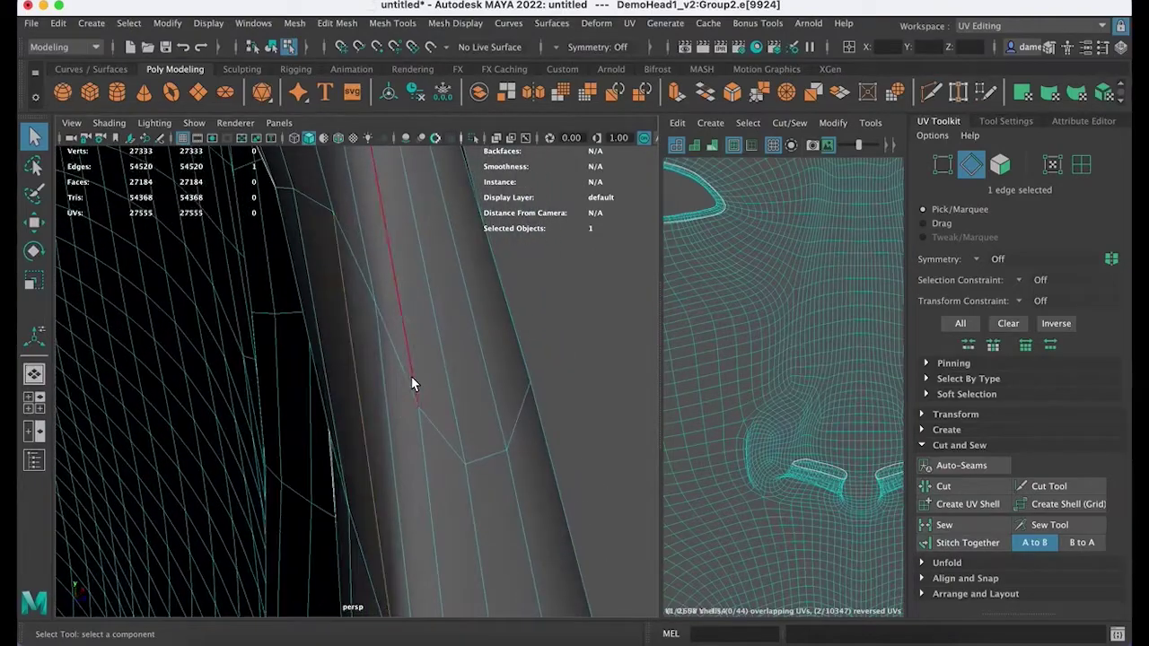
left_click(411, 362)
right_click_drag(410, 362, 383, 368, "alt")
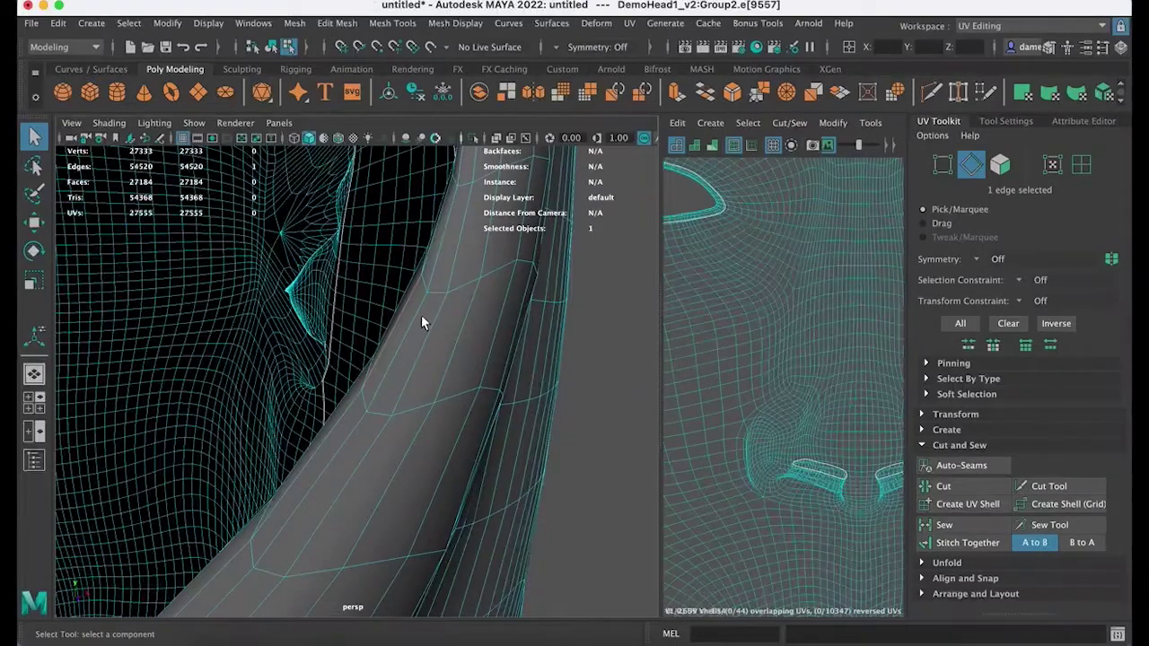
double_click(431, 239)
middle_click_drag(434, 300, 441, 305, "alt")
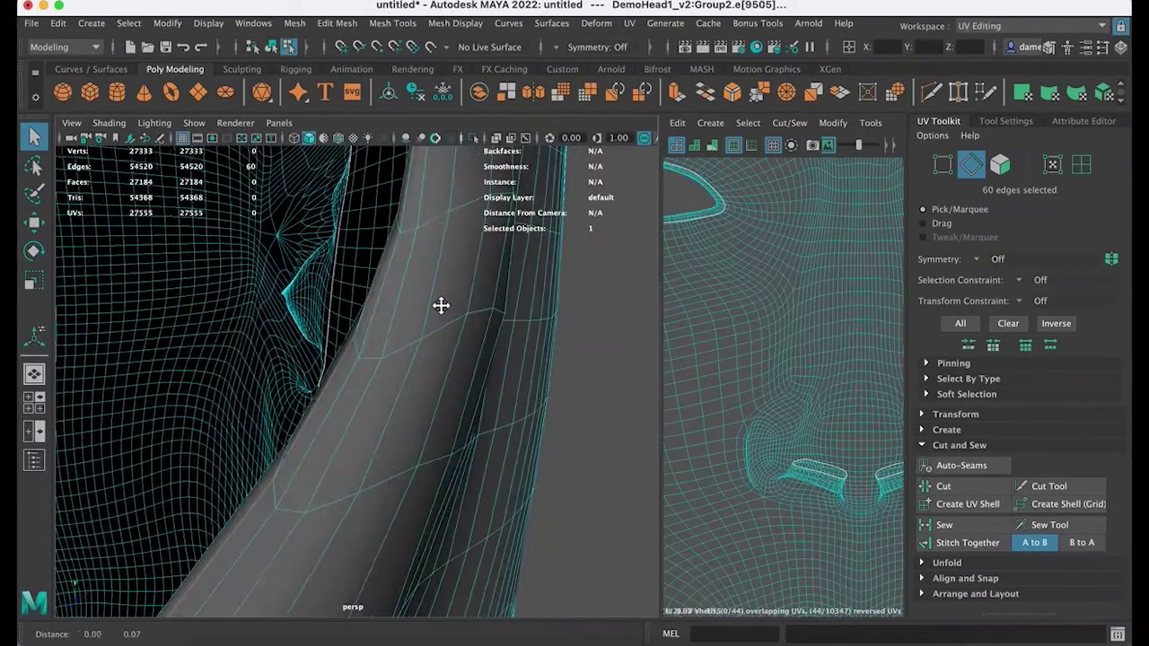
right_click_drag(440, 306, 428, 306, "alt")
left_click_drag(428, 305, 365, 330, "alt")
middle_click_drag(366, 332, 286, 332, "alt")
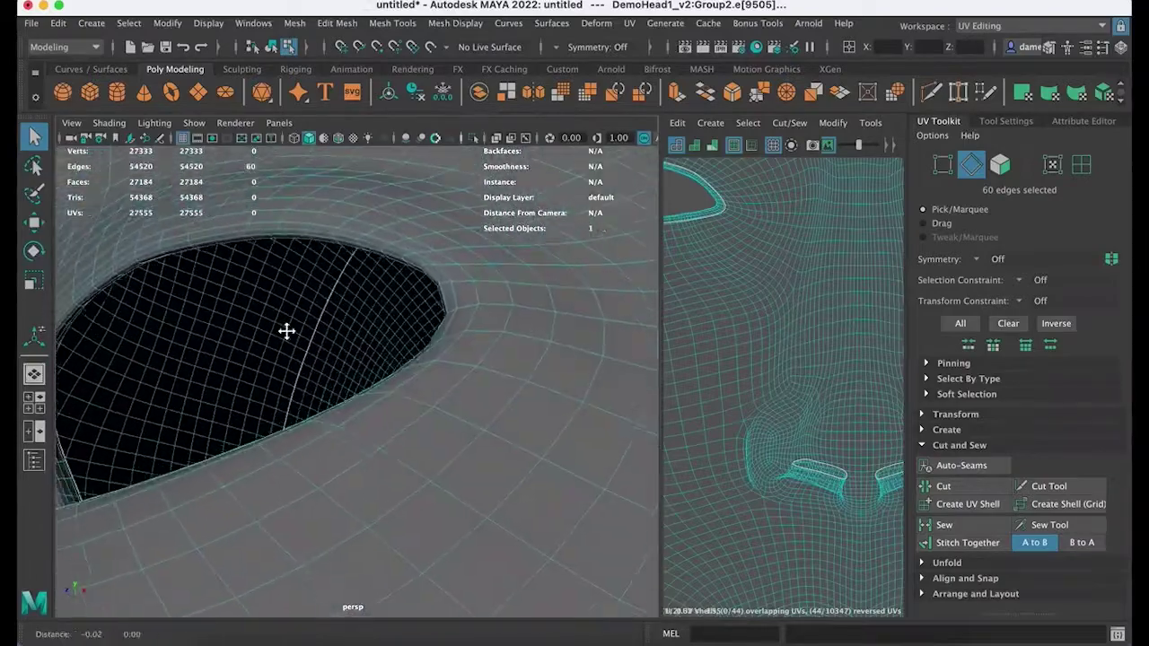
left_click_drag(286, 331, 418, 337, "alt")
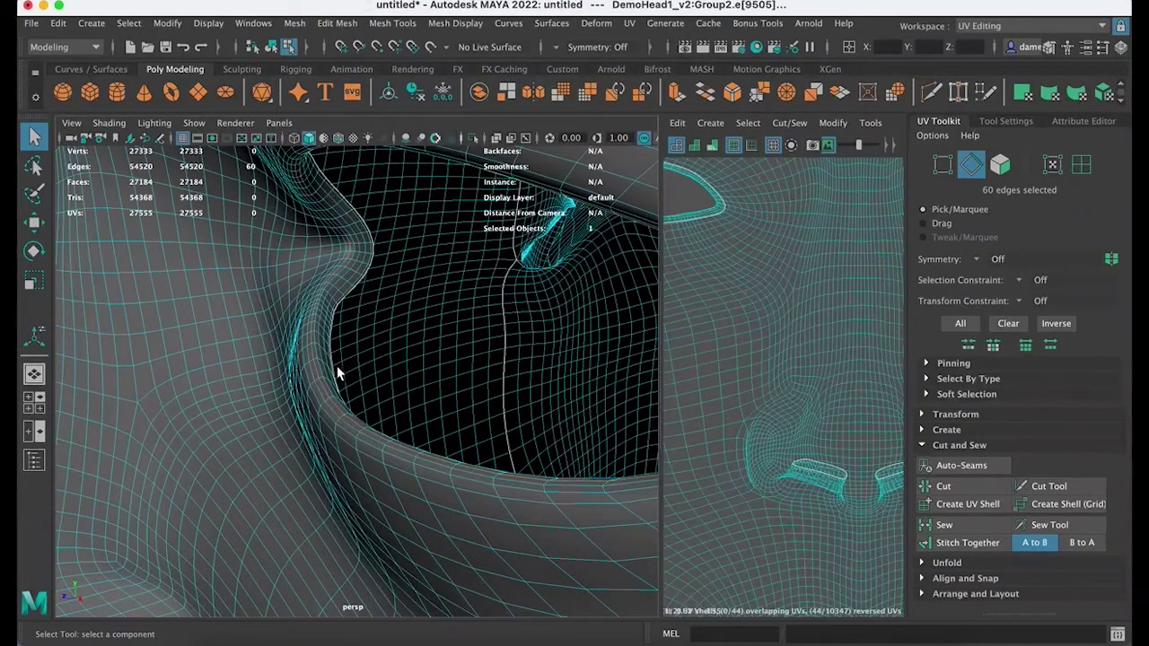
left_click_drag(343, 285, 517, 498, "alt")
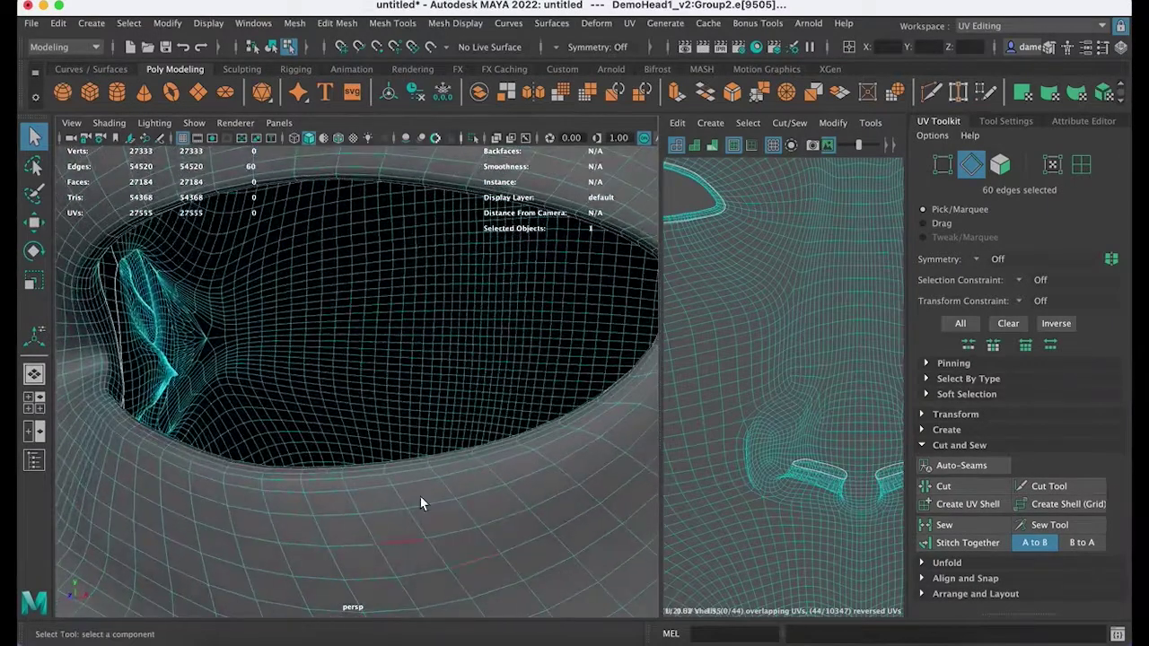
right_click_drag(426, 503, 287, 404, "alt")
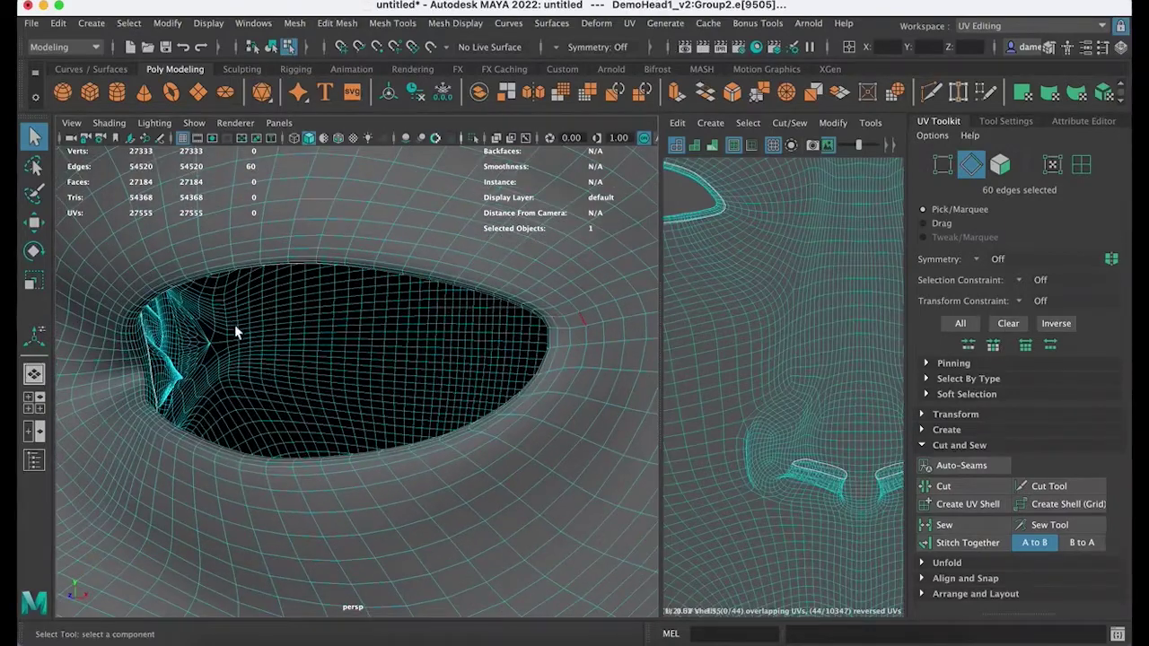
left_click(976, 484)
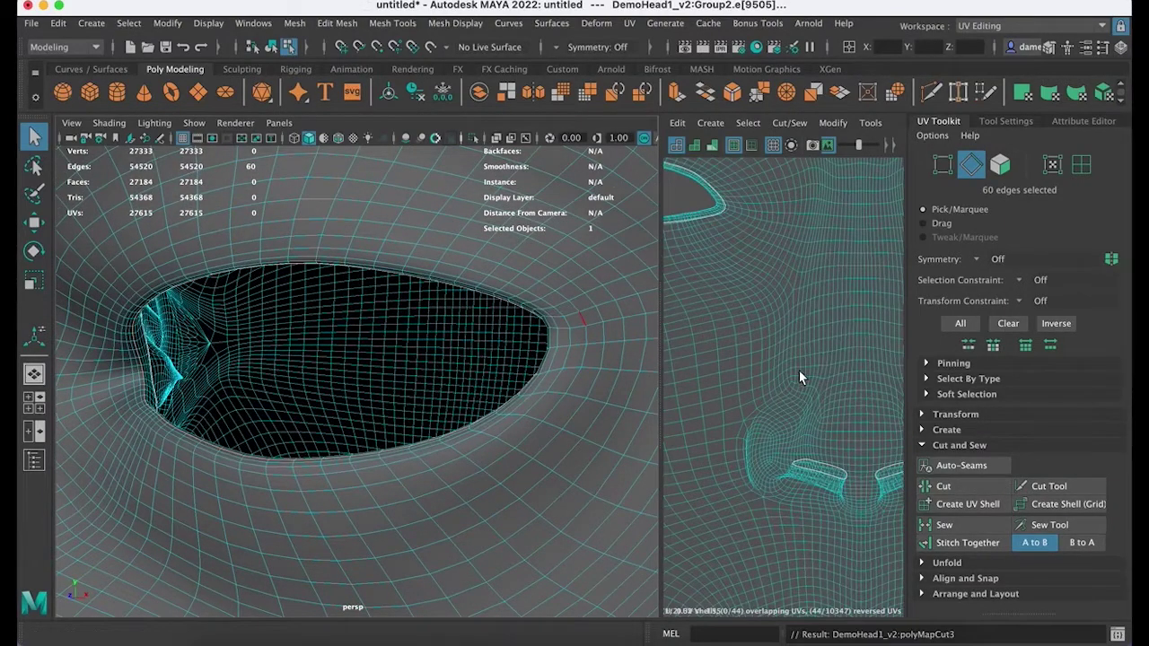
Step: Select the left eyelid's inner-rim UV shell and move it out of the face shell, beyond the tile's right edge
middle_click_drag(799, 377, 700, 392, "alt")
middle_click_drag(833, 333, 787, 305, "alt")
right_click_drag(787, 305, 684, 339, "alt")
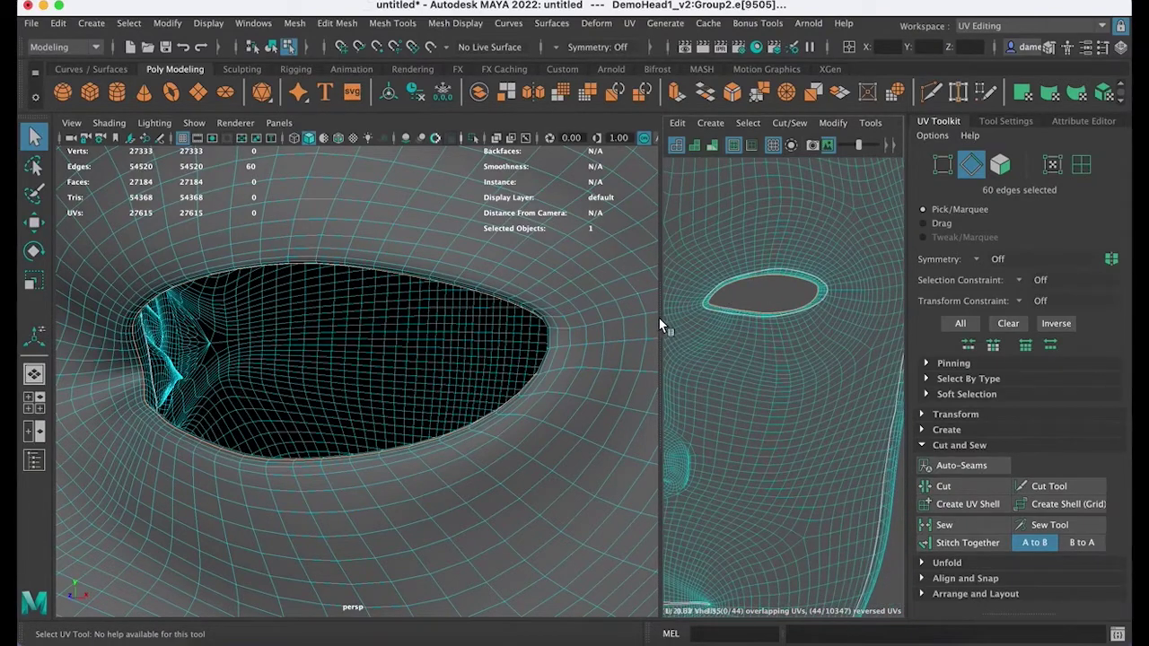
left_click_drag(658, 319, 345, 318)
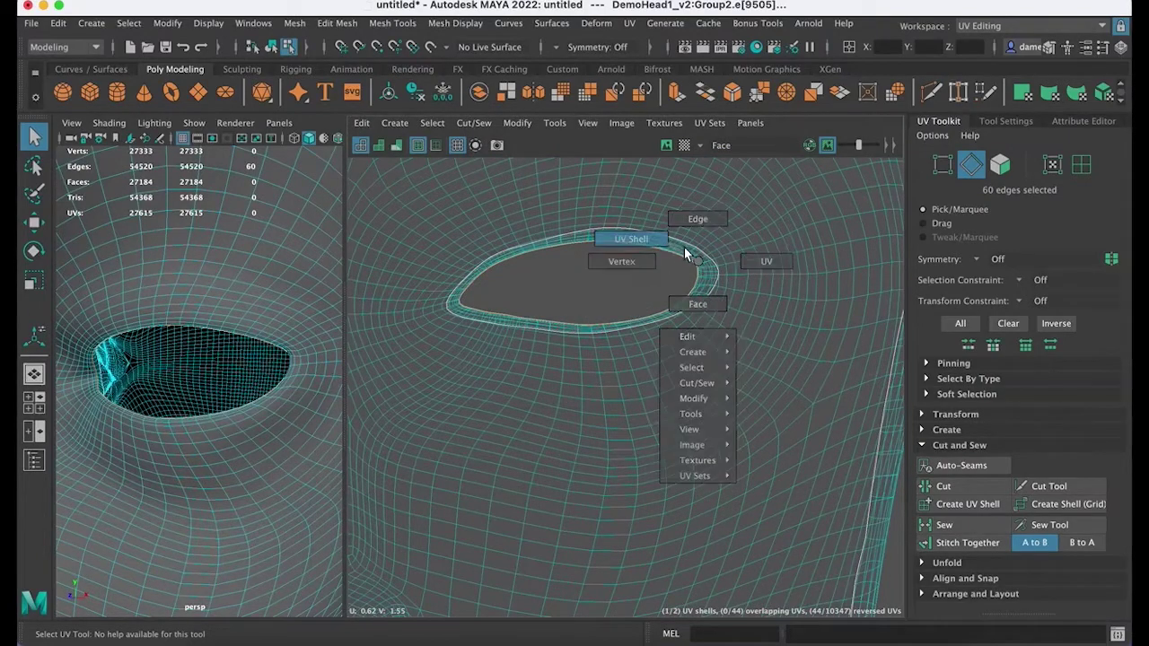
right_click_drag(685, 254, 687, 255)
middle_click_drag(721, 298, 675, 306, "alt")
right_click_drag(675, 306, 472, 274, "alt")
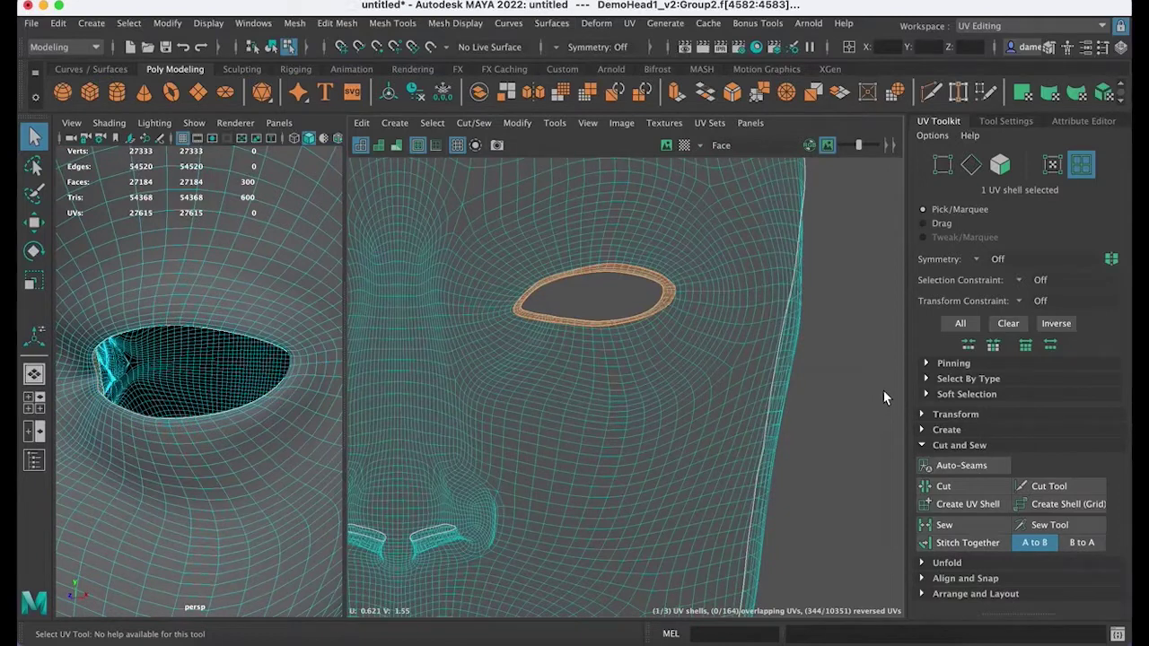
middle_click_drag(884, 386, 825, 387, "alt")
right_click_drag(825, 387, 461, 360, "alt")
middle_click_drag(772, 341, 492, 286, "alt")
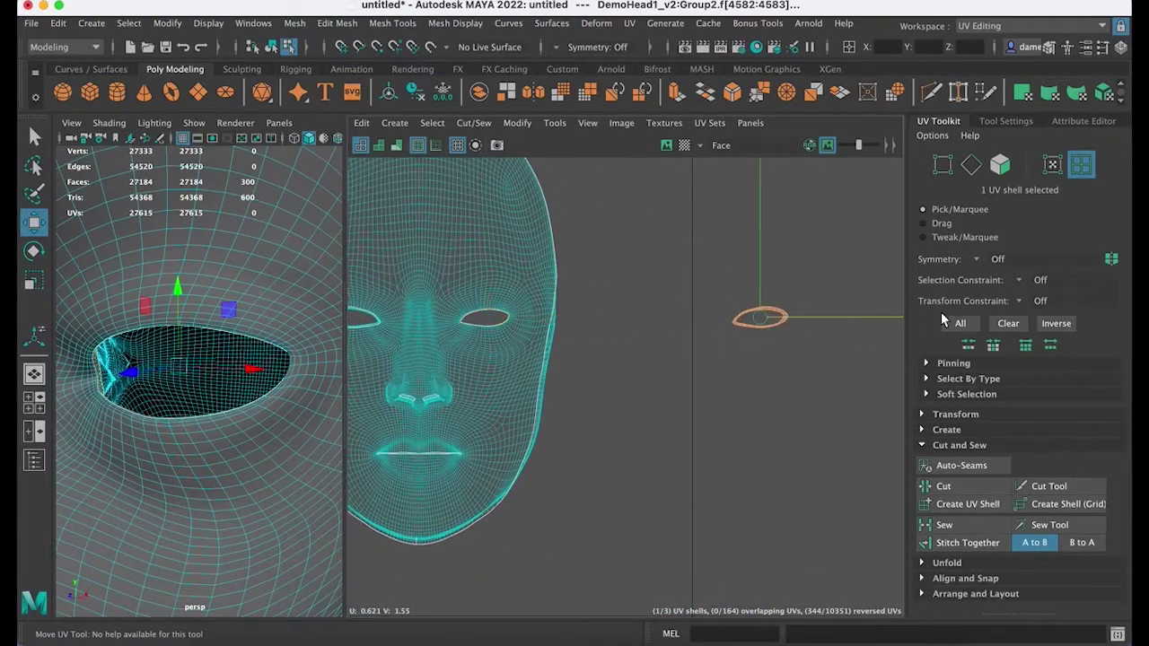
Step: Compare the eye openings in the UV layout, view the head's right eye, and clear the UV shell selection
middle_click_drag(610, 356, 776, 351, "alt")
right_click_drag(485, 342, 682, 335, "alt")
middle_click_drag(190, 406, 445, 413, "alt")
left_click_drag(208, 398, 297, 401, "alt")
middle_click_drag(225, 403, 386, 402, "alt")
middle_click_drag(163, 406, 512, 409, "alt")
left_click_drag(301, 405, 215, 339, "alt")
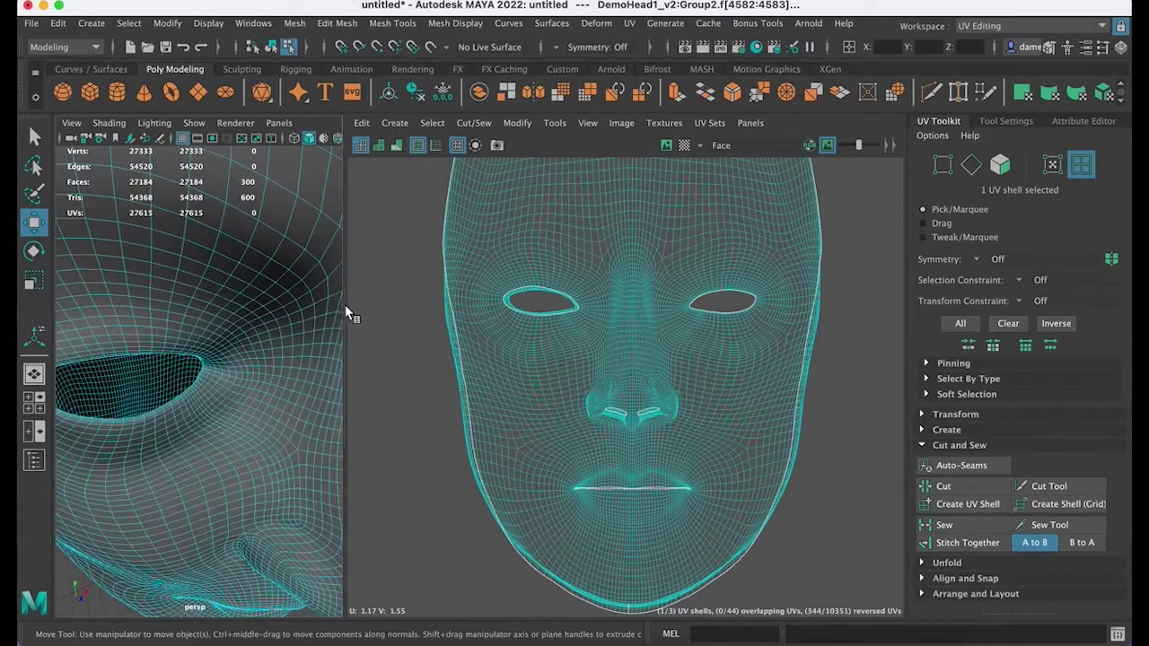
left_click(606, 310, "shift")
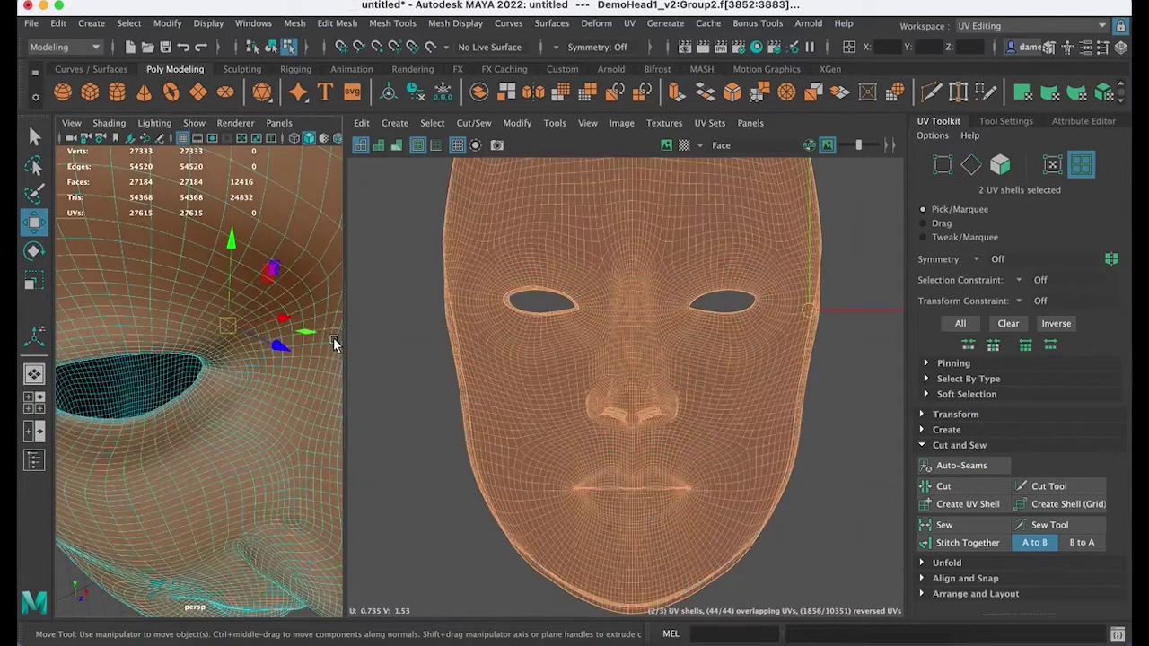
left_click(394, 391)
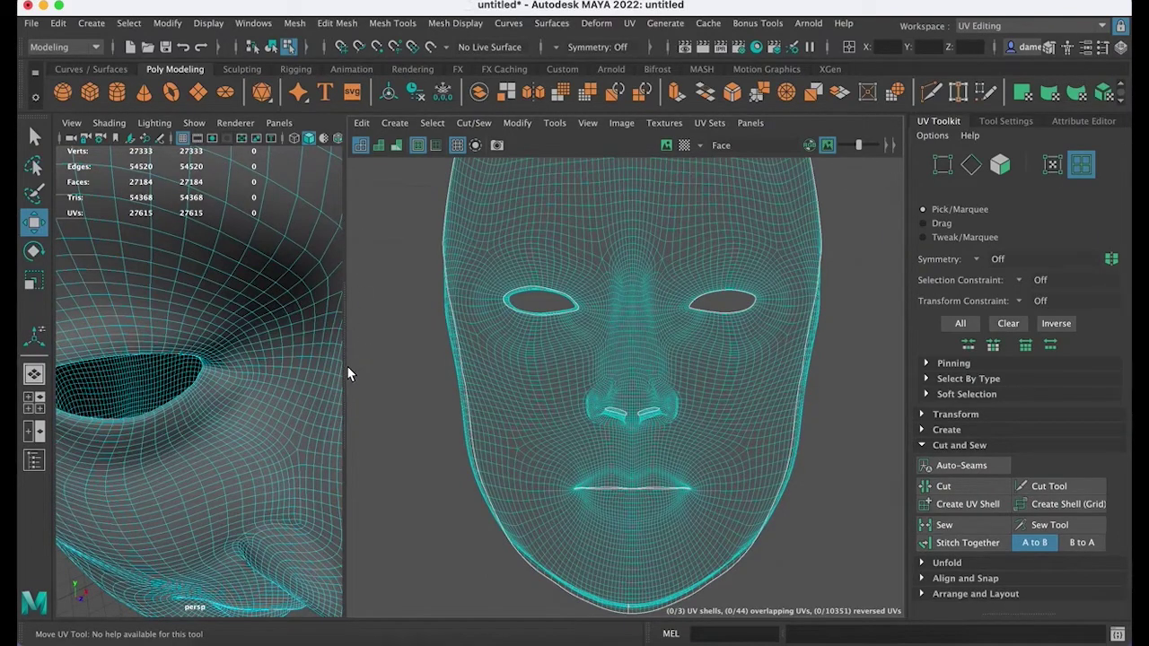
Step: Inspect the eyes and the seam in front of the left ear, switching the texture border display off and on
left_click_drag(345, 368, 648, 380)
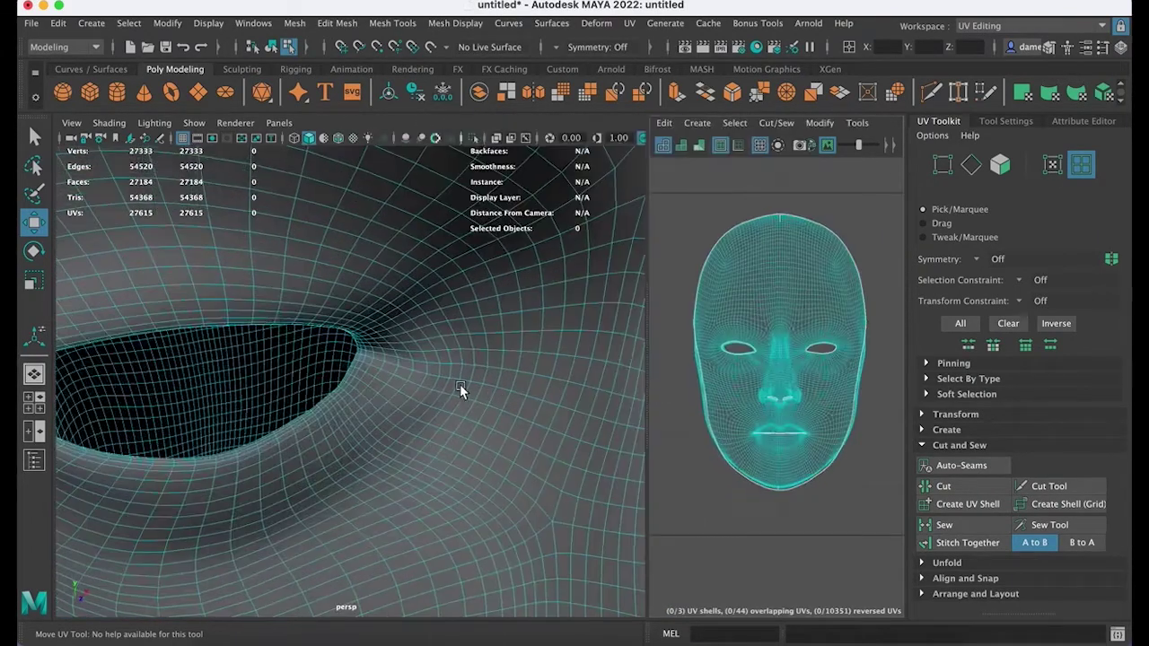
left_click_drag(460, 384, 220, 207, "alt")
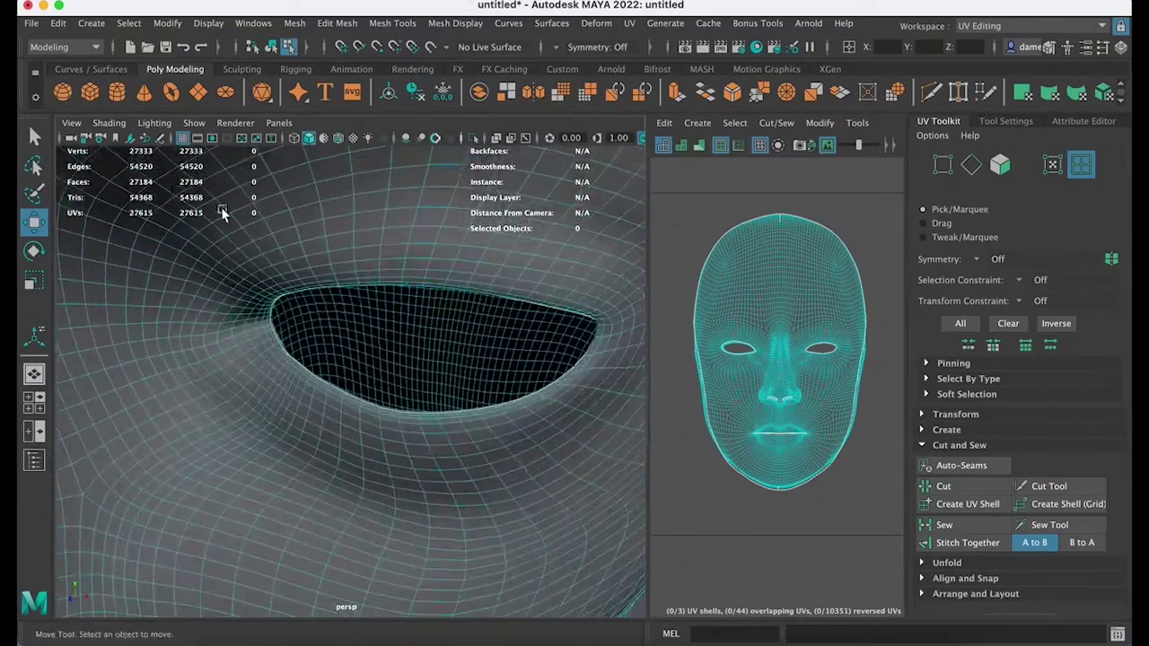
left_click_drag(406, 389, 348, 280, "alt")
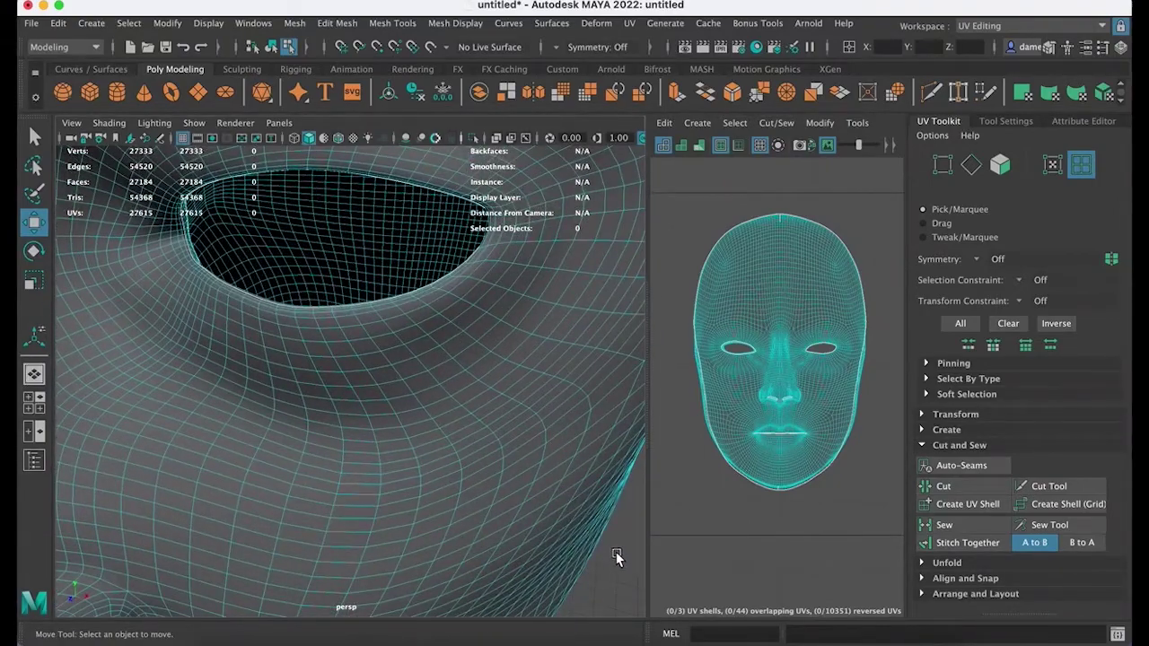
left_click_drag(380, 332, 354, 311, "alt")
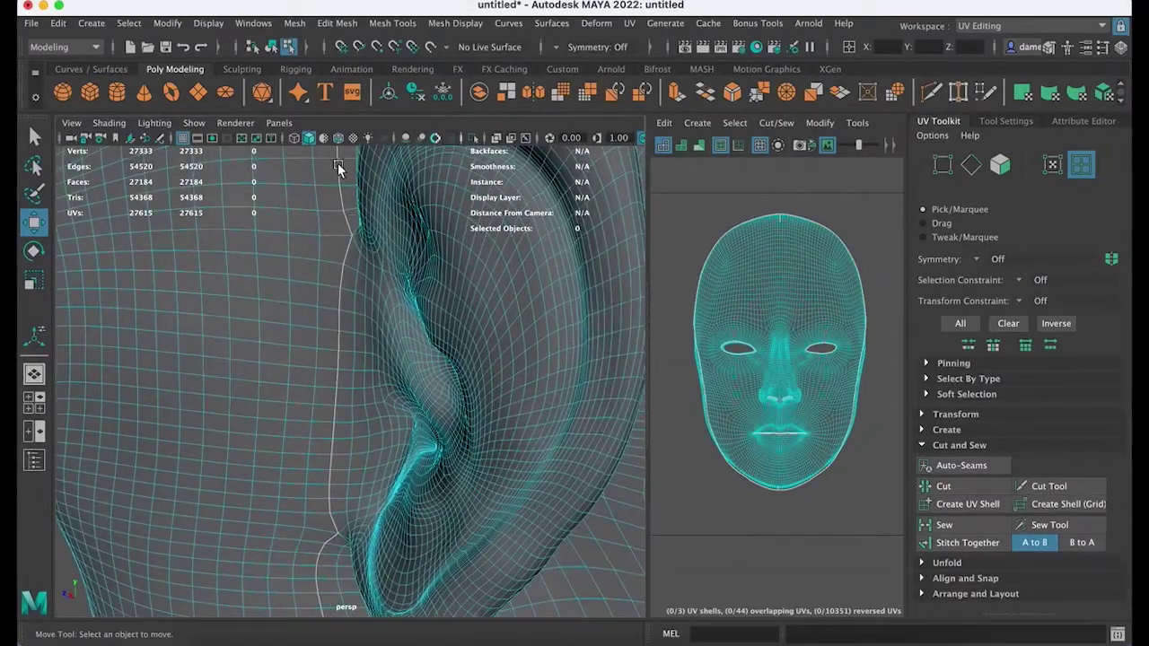
middle_click_drag(381, 339, 389, 410, "alt")
scroll(389, 410, "down", 3)
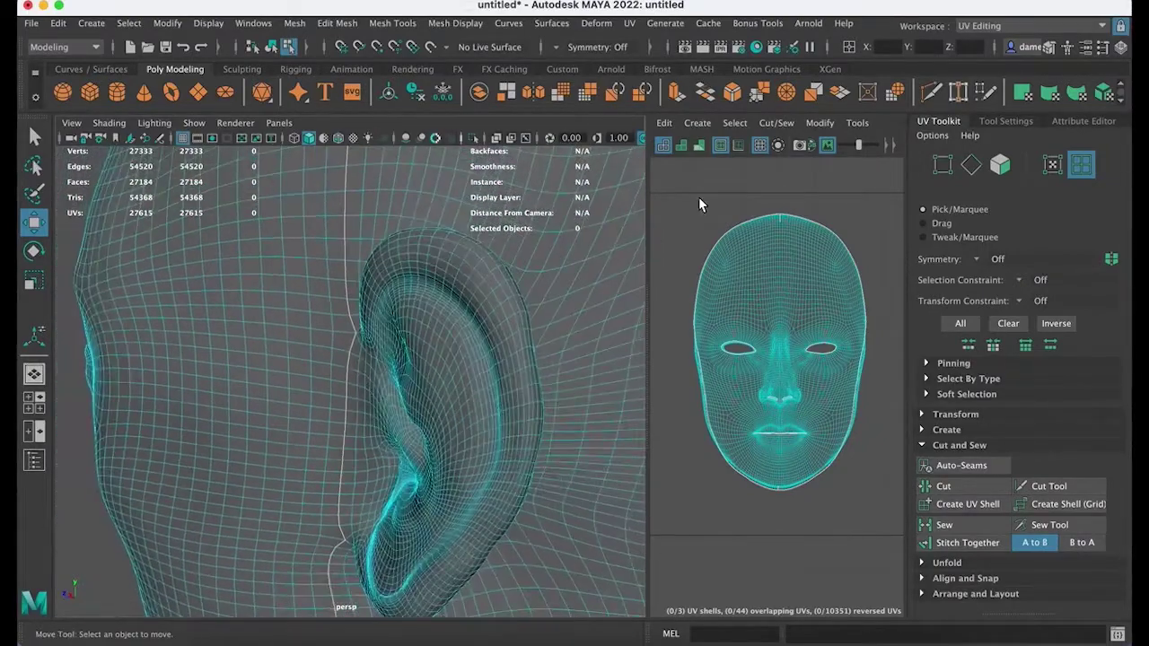
left_click(722, 144)
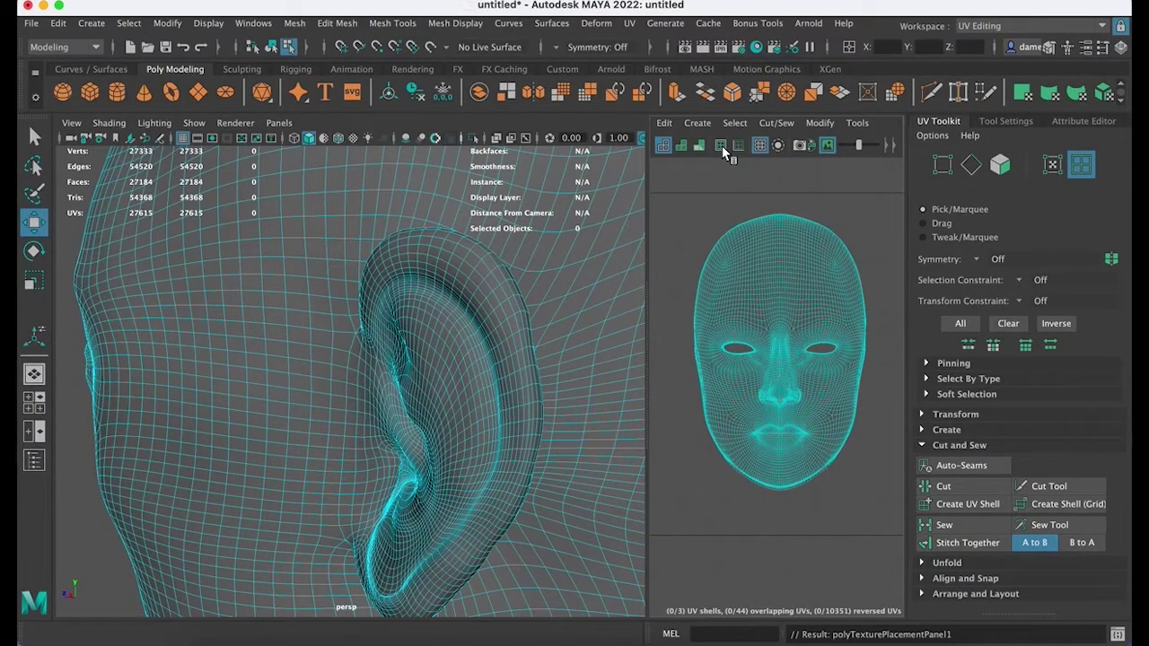
left_click(720, 146)
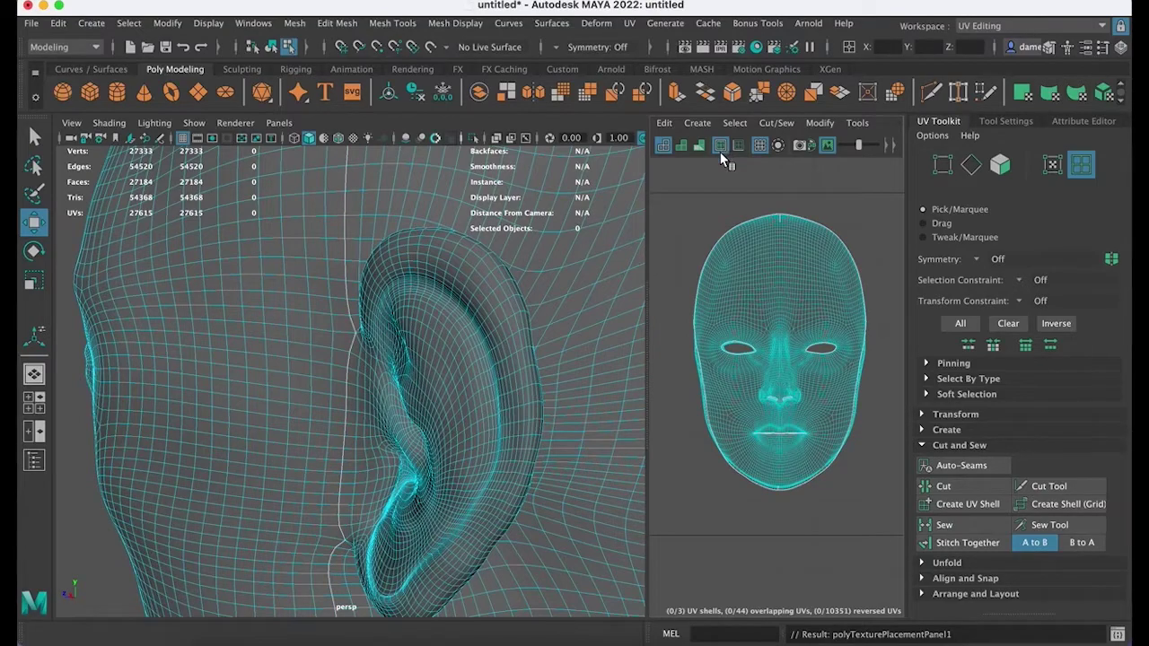
Step: Select the edge loop around the rim of the head's right eyelid and cut the UVs along it
left_click_drag(311, 318, 342, 346, "alt")
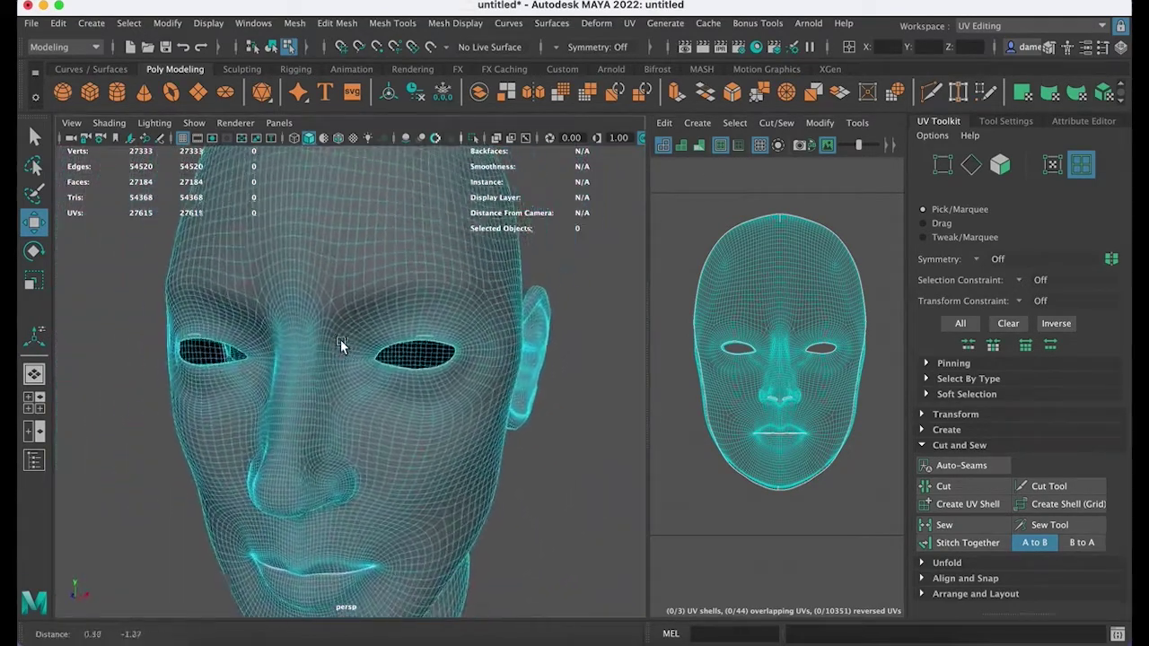
right_click_drag(341, 346, 403, 347, "alt")
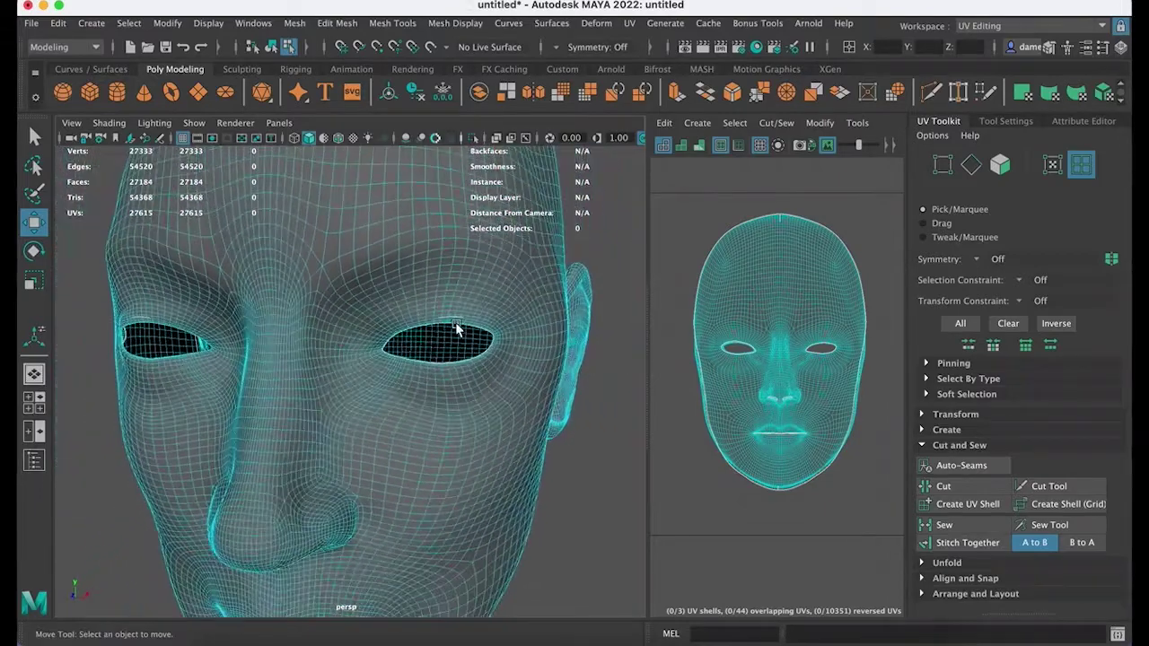
left_click_drag(443, 318, 282, 323, "alt")
right_click_drag(331, 314, 409, 365, "alt")
left_click_drag(410, 365, 378, 387, "alt")
right_click_drag(338, 386, 372, 187, "alt")
left_click_drag(372, 225, 404, 275, "alt")
mouse_move(405, 274)
middle_mouse_down("alt")
mouse_move(480, 323)
mouse_move(392, 259)
middle_mouse_up("alt")
right_click_drag(392, 258, 395, 296, "alt")
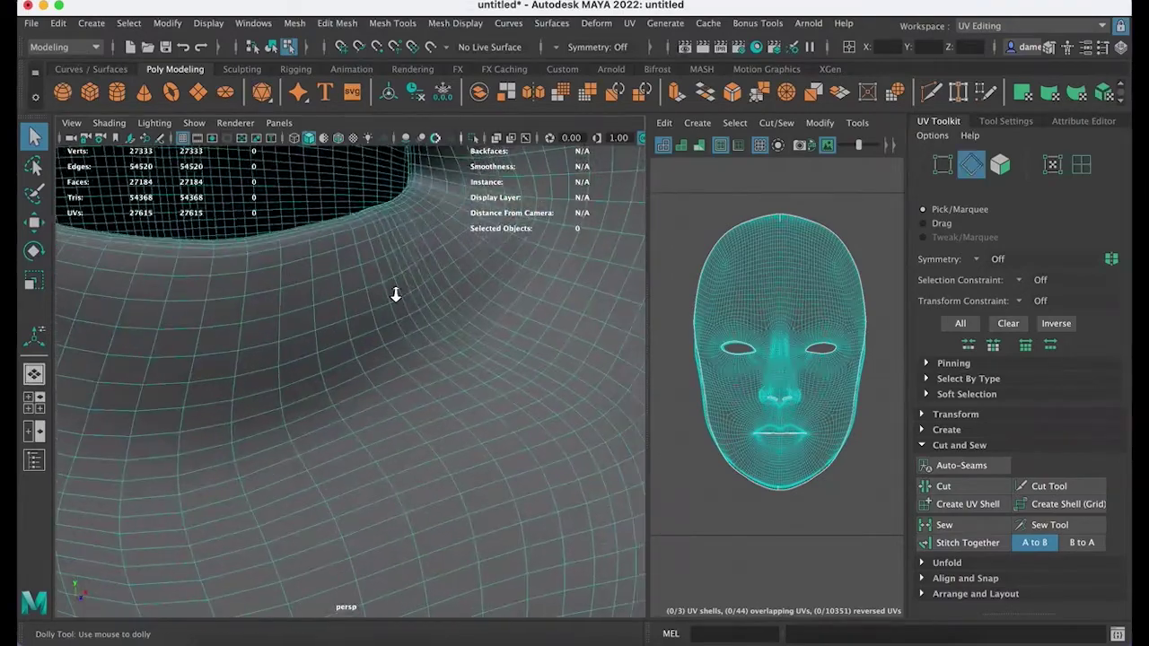
left_click_drag(395, 295, 440, 233, "alt")
middle_click_drag(440, 234, 402, 191, "alt")
left_click_drag(401, 191, 409, 316, "alt")
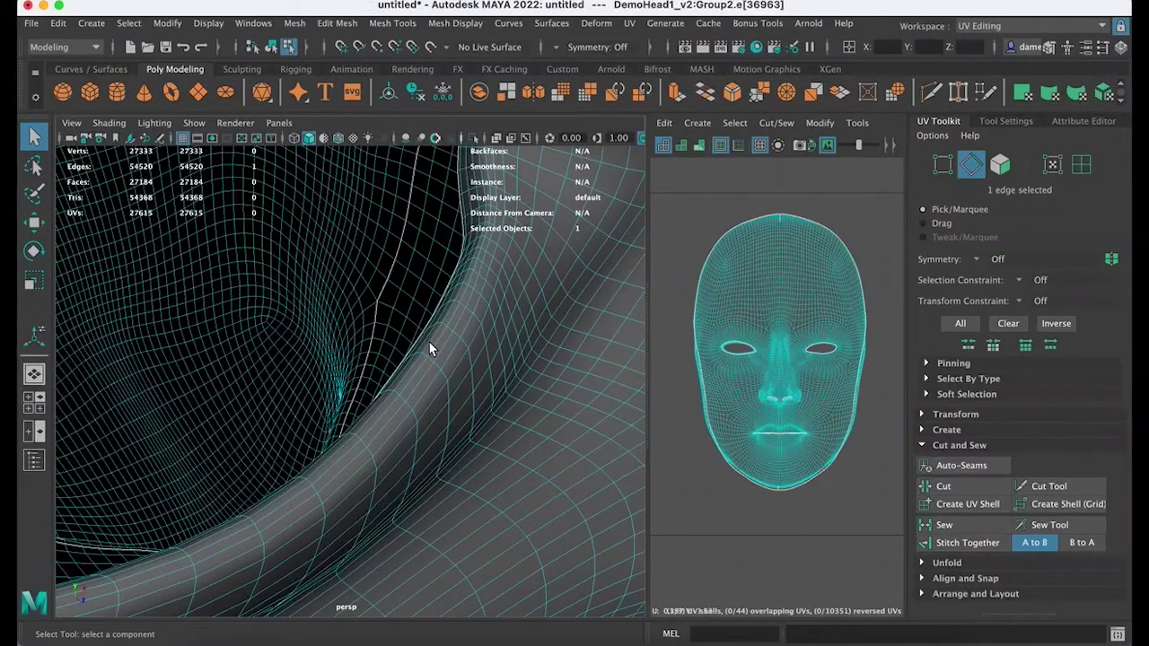
left_click_drag(432, 350, 478, 344, "alt")
left_click_drag(450, 354, 492, 401, "alt")
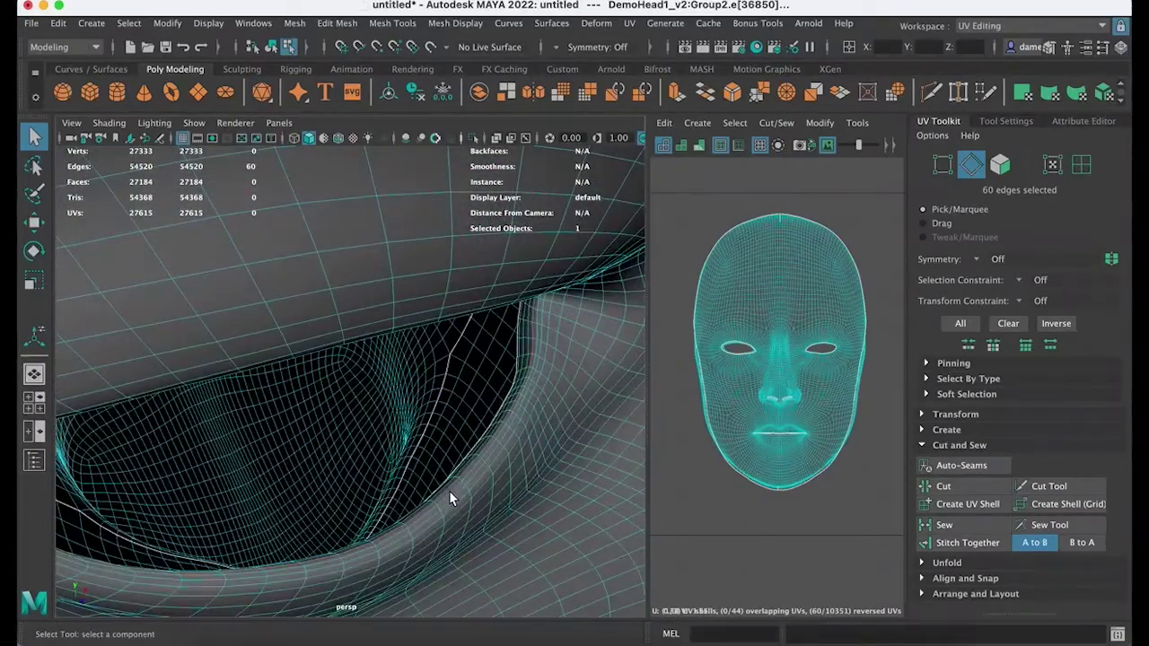
left_click_drag(451, 493, 330, 417, "alt")
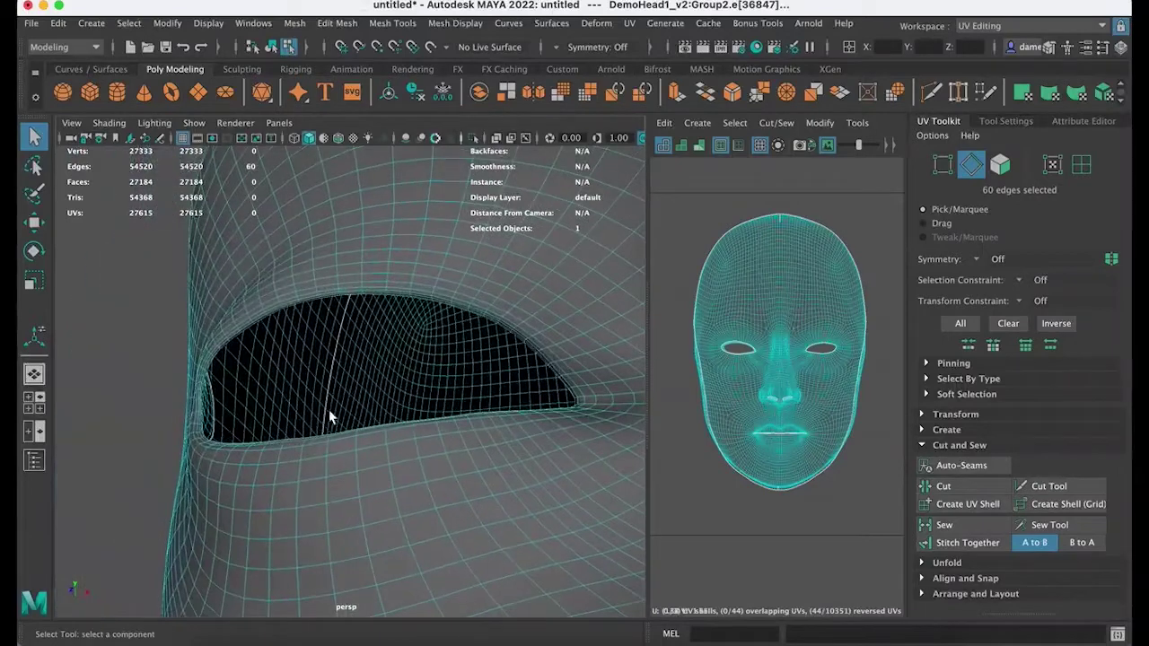
left_click(959, 487)
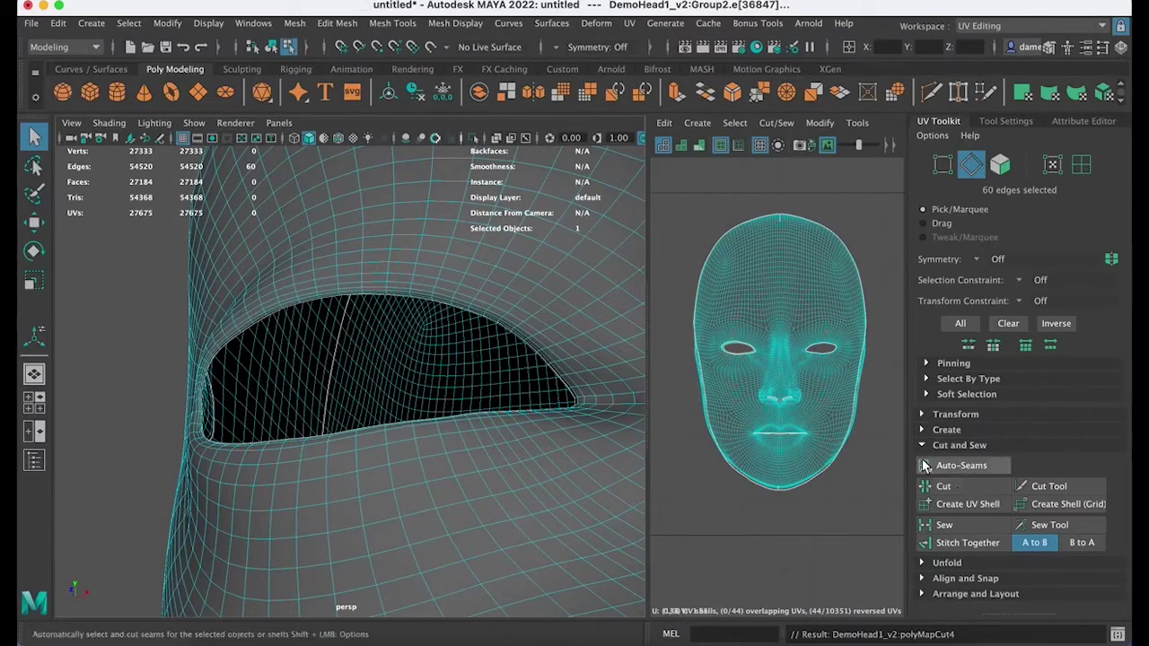
Step: Switch the UV layout to UV shell selection and try to pick the right eyelid's inner-rim shell
scroll(858, 407, "up", 5)
right_click(701, 359)
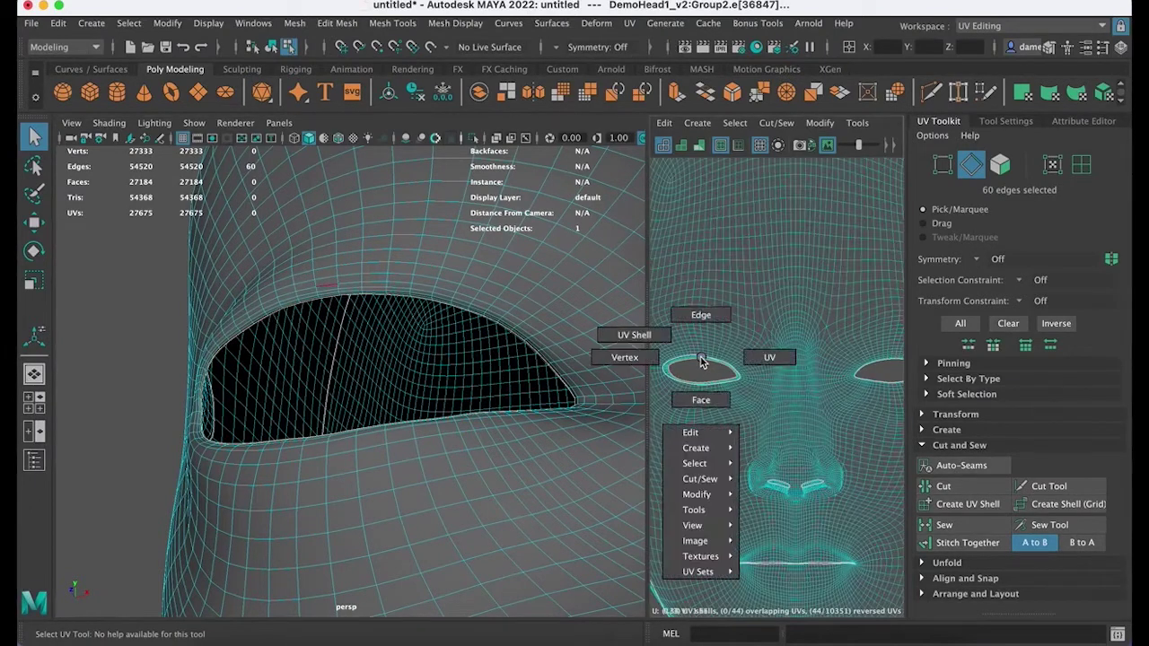
left_click(640, 335)
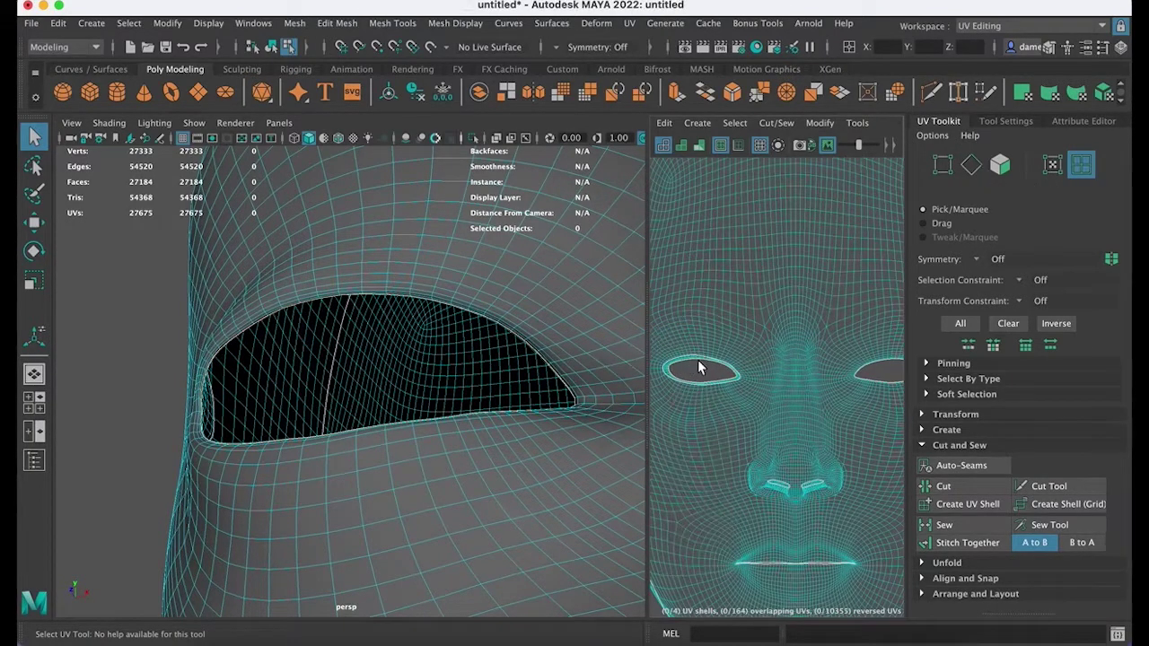
scroll(764, 352, "down", 4)
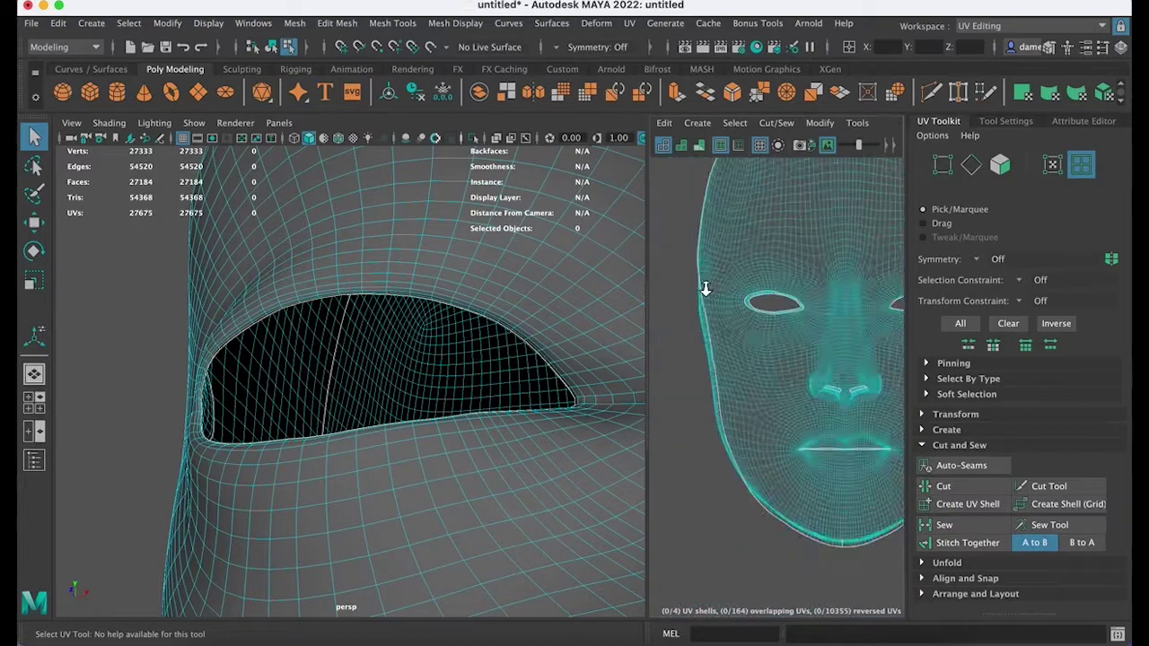
left_click(792, 299)
scroll(792, 305, "up", 5)
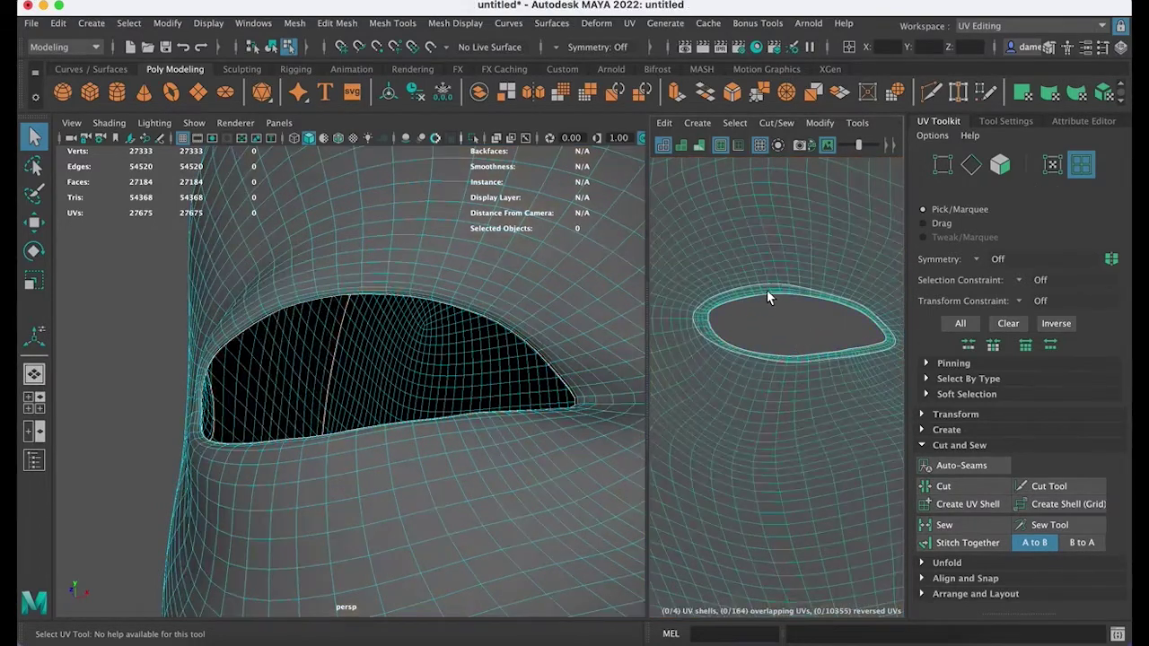
right_click(767, 292)
left_click(695, 267)
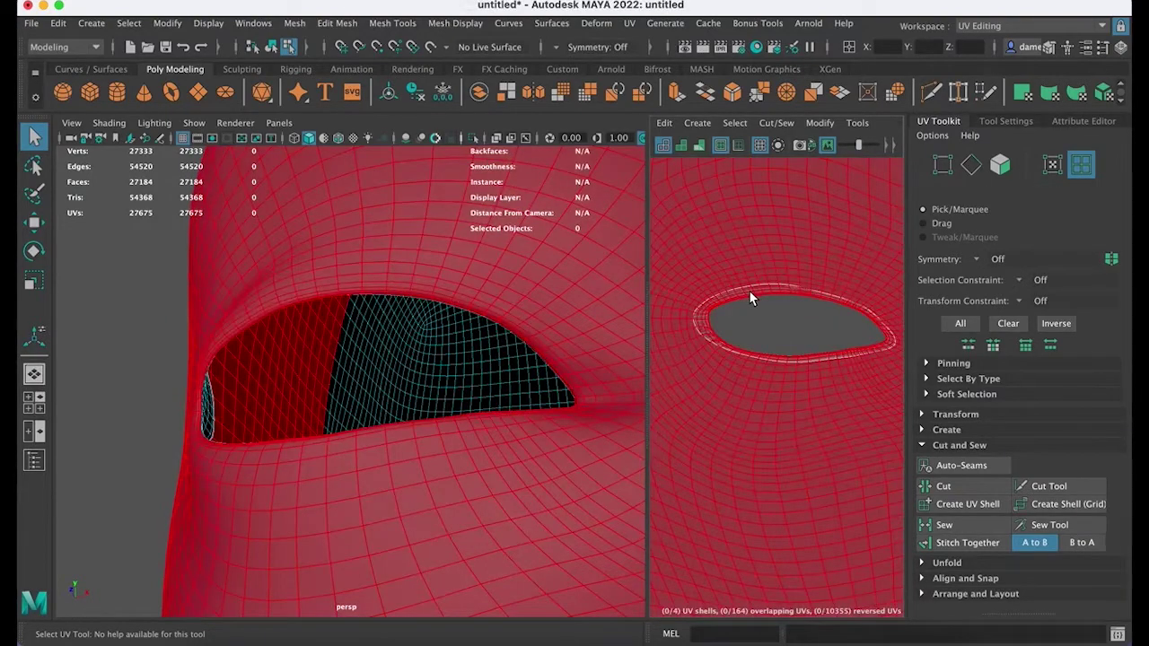
left_click(758, 329)
Step: Check the cut on the model by selecting the right eyelid's rim edge loop from inside the eye socket
middle_click_drag(678, 305, 752, 264, "alt")
left_click_drag(364, 389, 374, 352, "alt")
scroll(374, 352, "up", 4)
left_click_drag(531, 386, 538, 429, "alt")
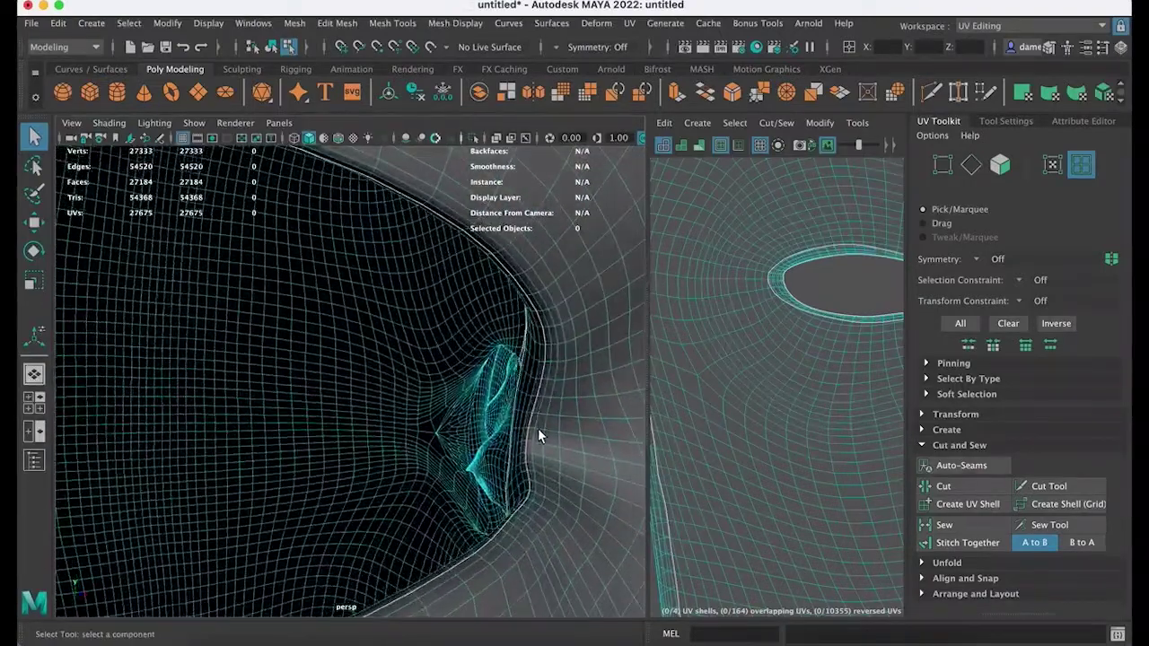
right_click_drag(536, 395, 537, 186)
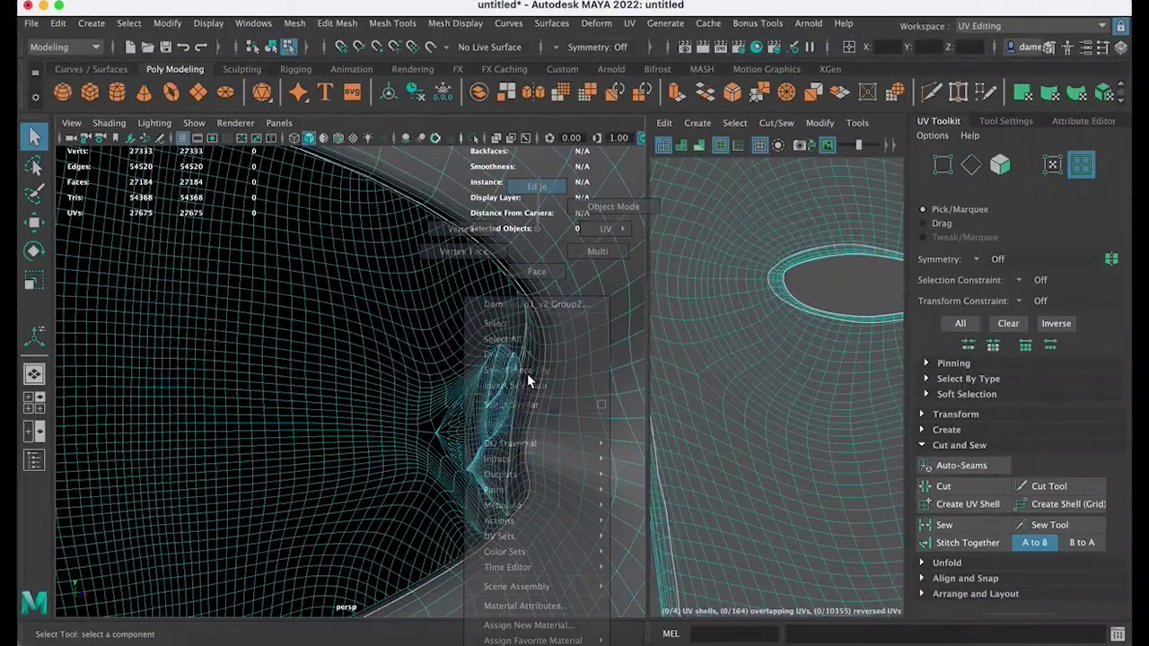
right_click_drag(527, 373, 527, 376)
left_click_drag(525, 442, 437, 580, "alt")
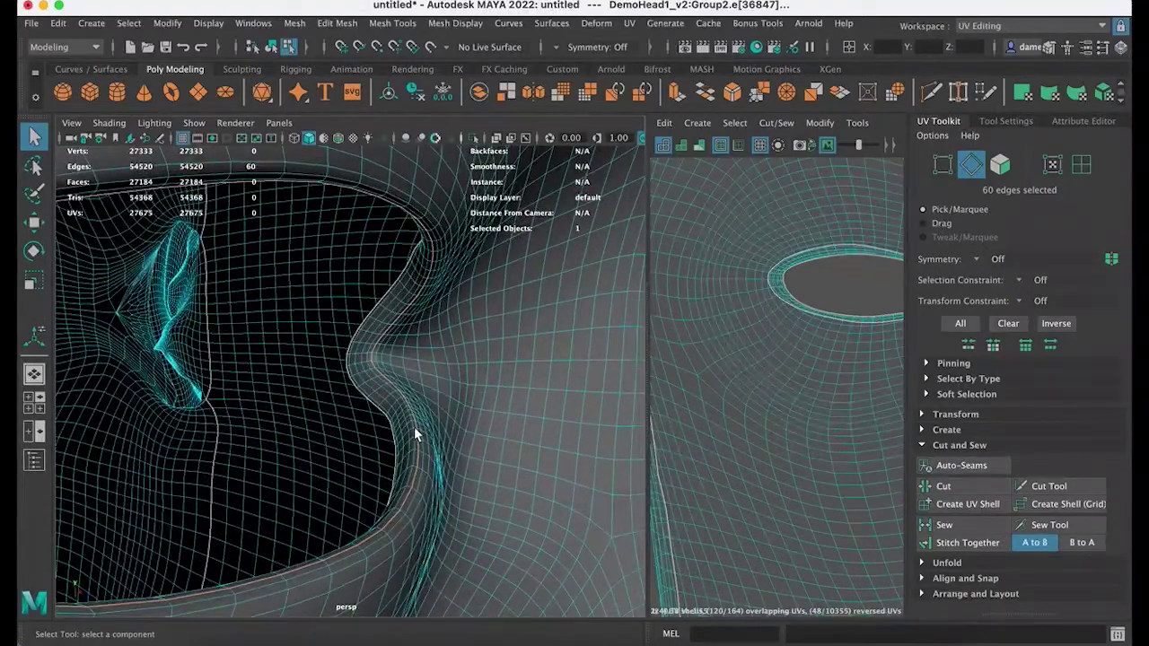
right_click(413, 426)
Step: Select the right eyelid's inner-rim UV shell in the layout and widen the UV editor view
middle_click_drag(722, 422, 759, 429, "alt")
scroll(760, 429, "down", 2)
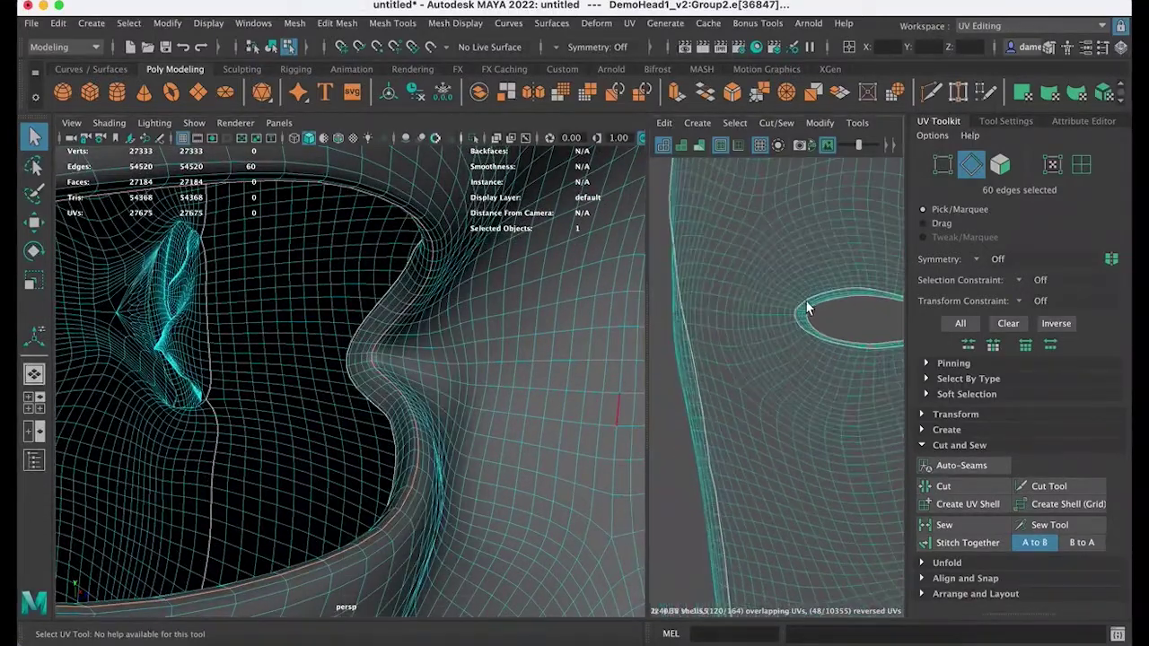
right_click_drag(807, 305, 778, 284)
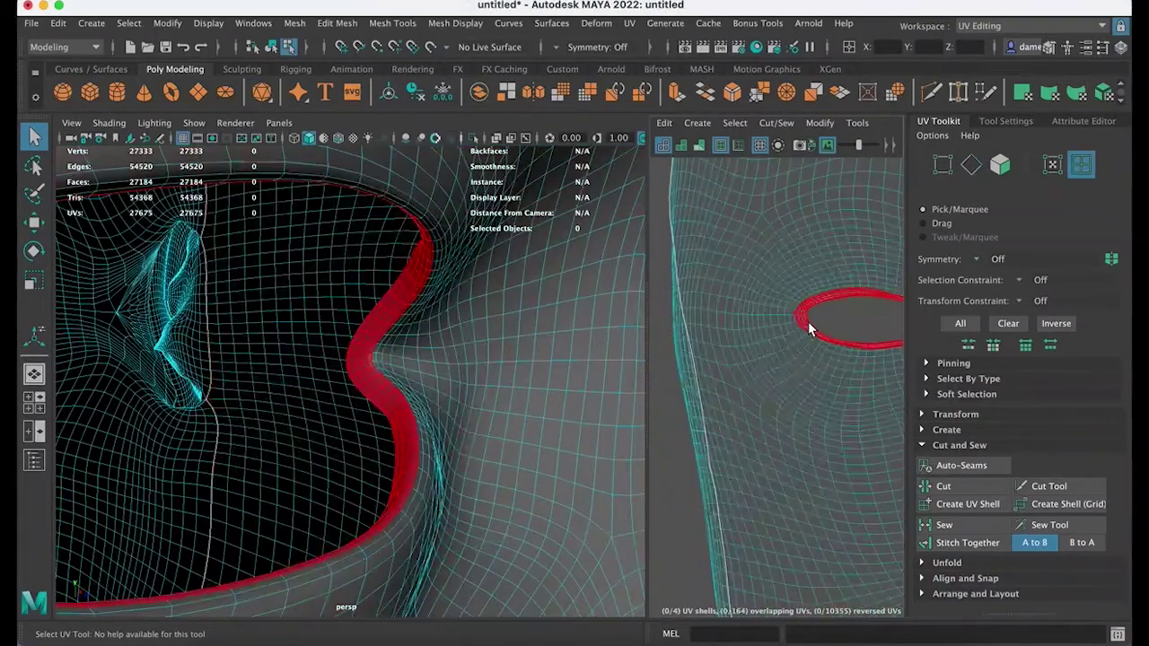
left_click(808, 321)
right_click_drag(391, 410, 236, 373, "alt")
middle_click_drag(809, 327, 715, 357, "alt")
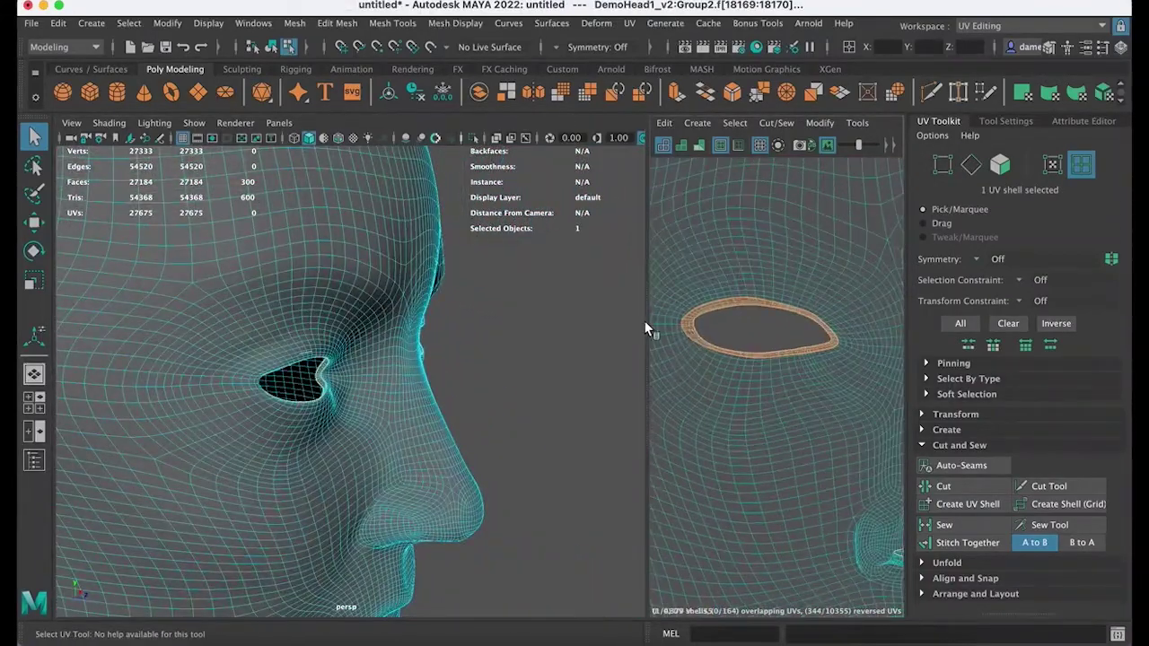
left_click_drag(580, 321, 456, 331)
Step: Reselect the right eyelid's inner-rim shell and move it horizontally out of the face to the tile's right edge, beside the other rim shell
middle_click_drag(680, 356, 596, 390, "alt")
right_click_drag(713, 368, 357, 327, "alt")
middle_click_drag(763, 347, 639, 326, "alt")
right_click_drag(572, 344, 538, 326)
key("w")
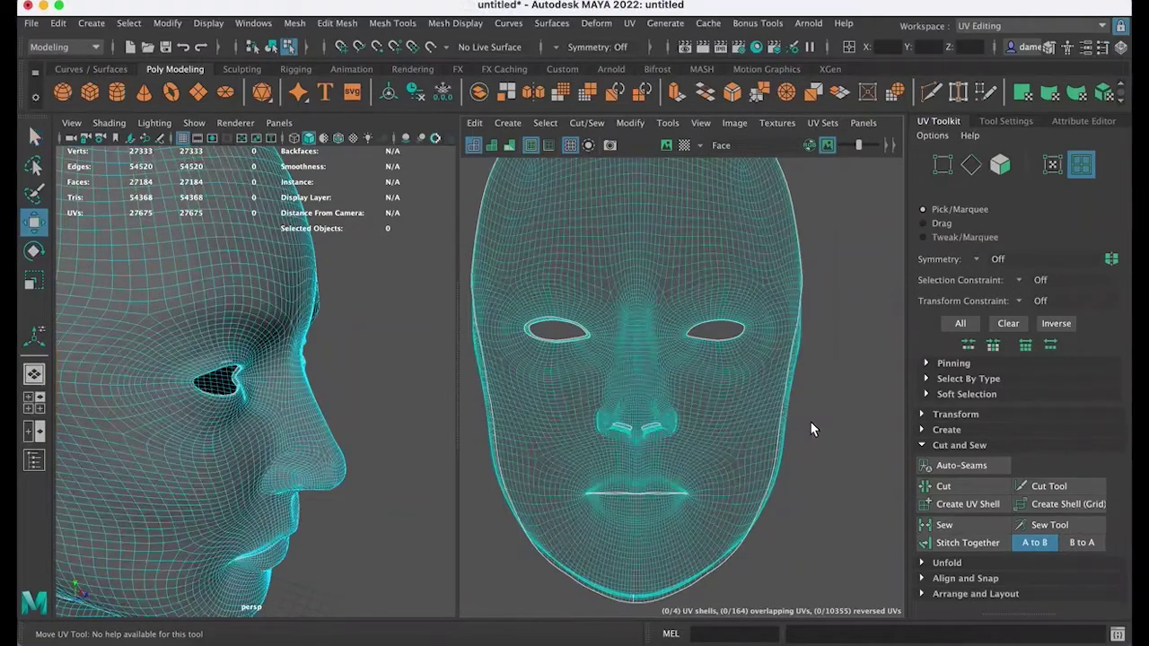
scroll(764, 418, "down", 3)
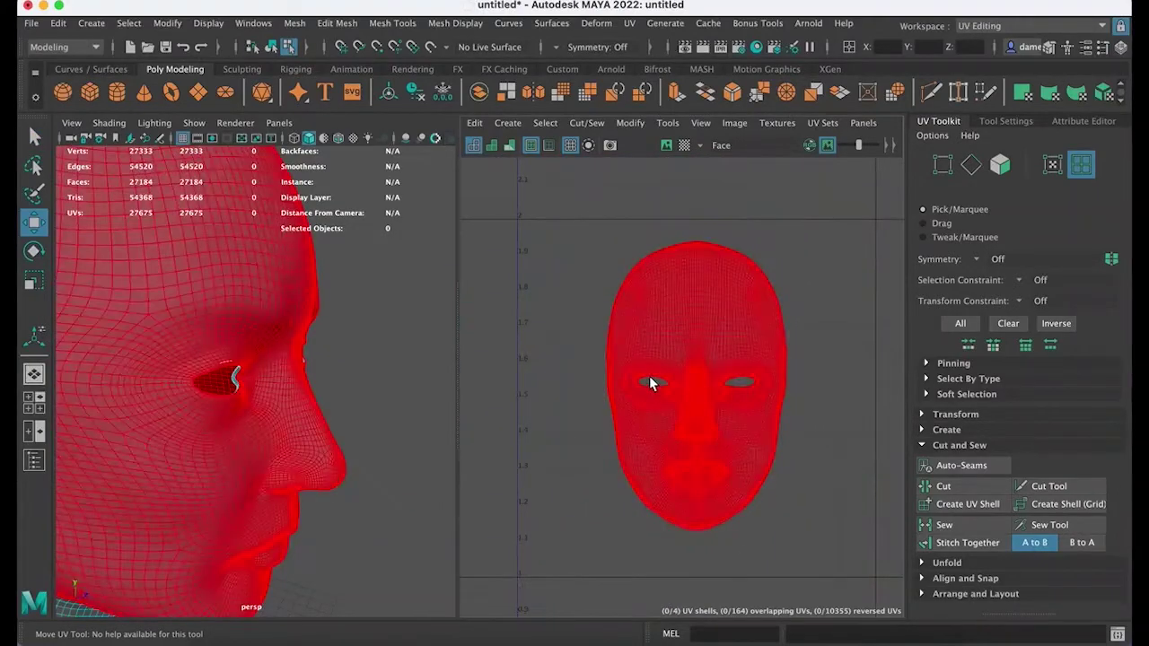
left_click(651, 384)
left_click(657, 389)
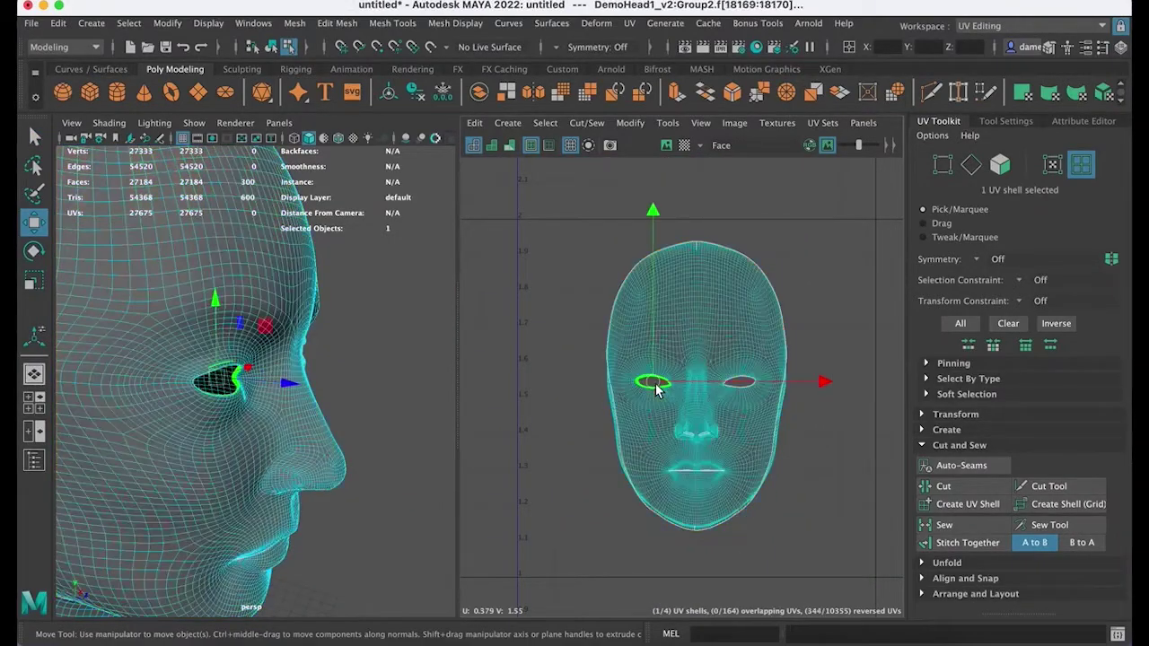
middle_click_drag(780, 385, 725, 381, "alt")
scroll(727, 378, "down", 3)
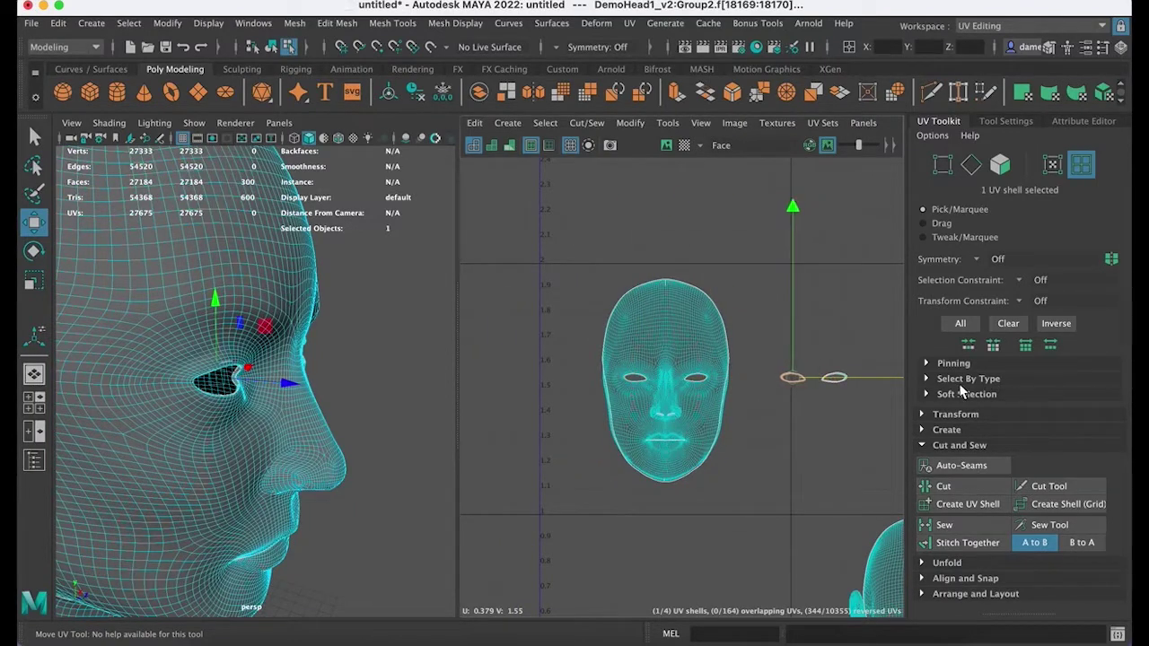
scroll(761, 389, "up", 6)
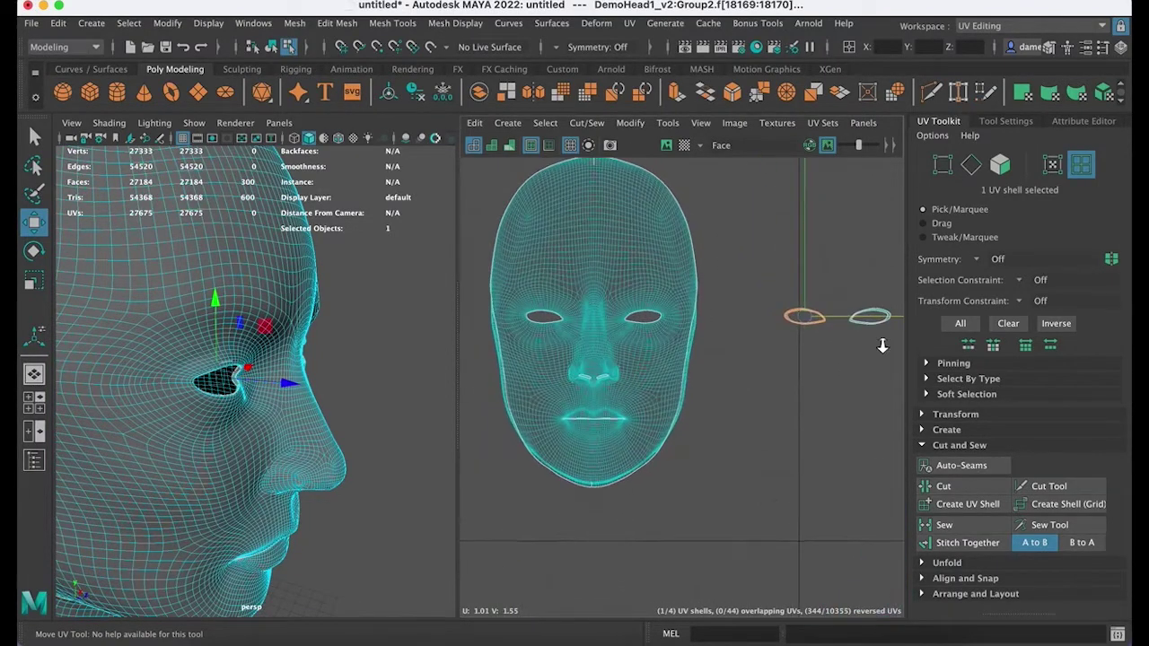
middle_click_drag(884, 371, 808, 421, "alt")
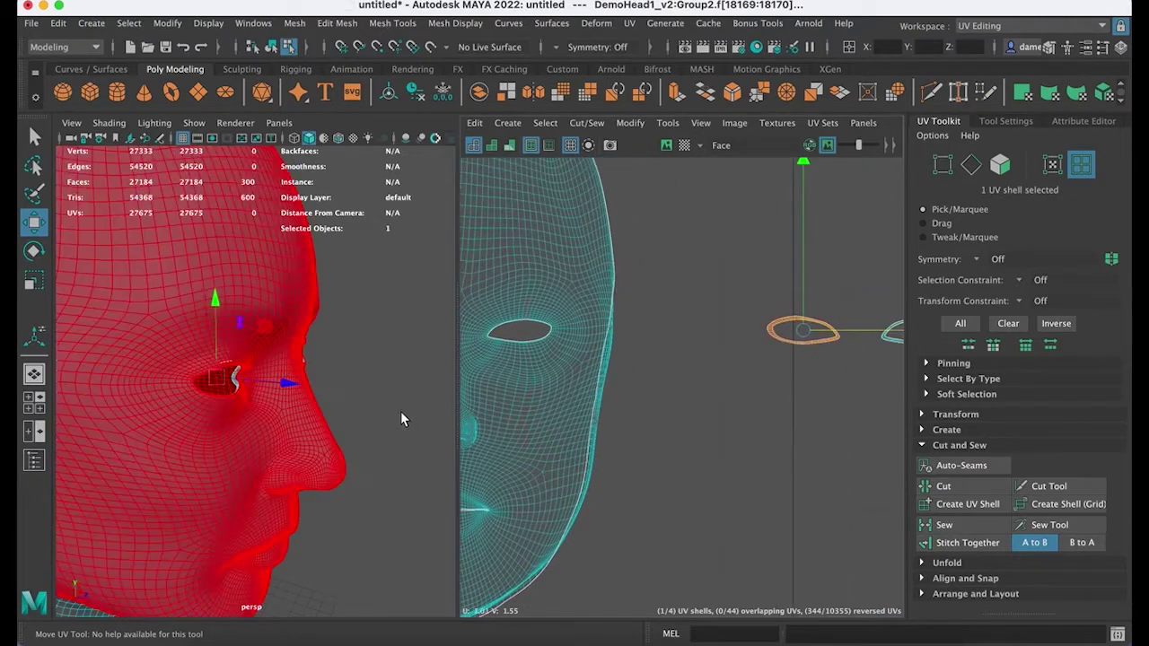
Step: Examine the nostrils and mouth in the UV layout and on the head model
middle_click_drag(658, 292, 784, 210, "alt")
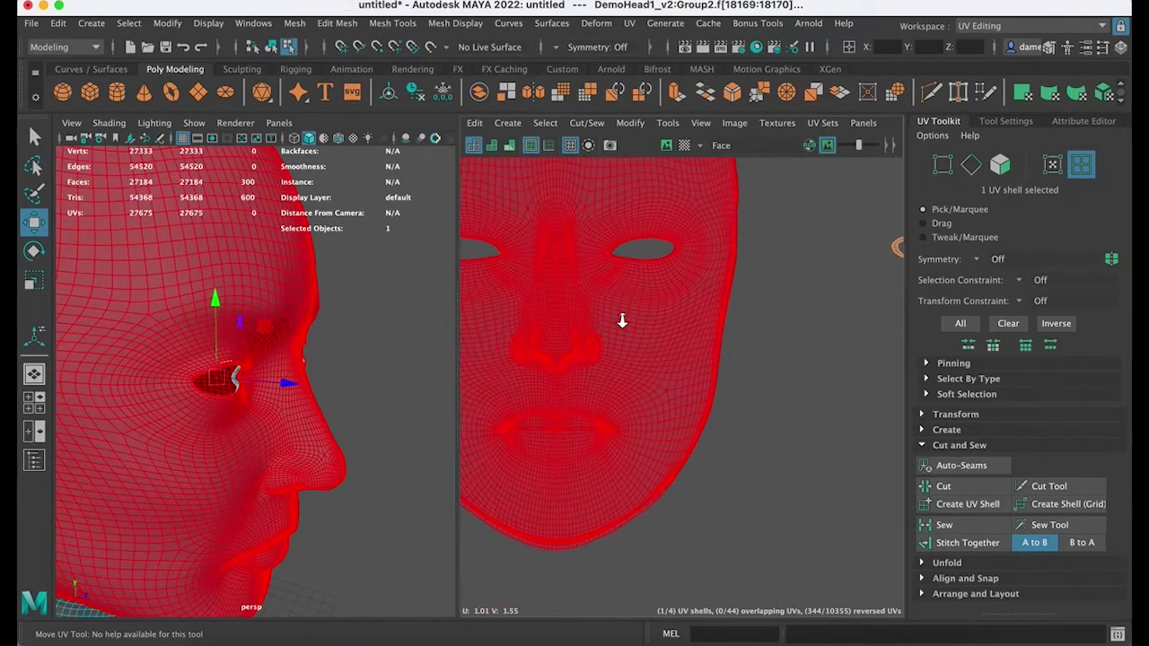
scroll(621, 319, "up", 3)
middle_click_drag(630, 309, 817, 180, "alt")
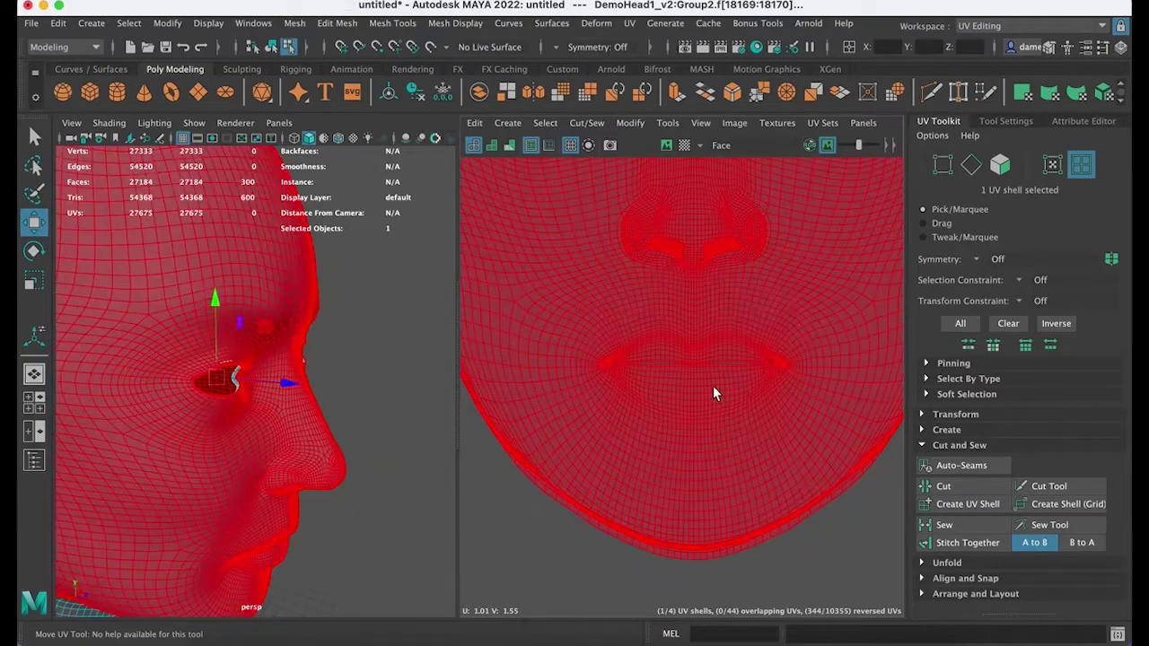
left_click_drag(396, 397, 307, 479, "alt")
middle_click_drag(306, 479, 256, 298, "alt")
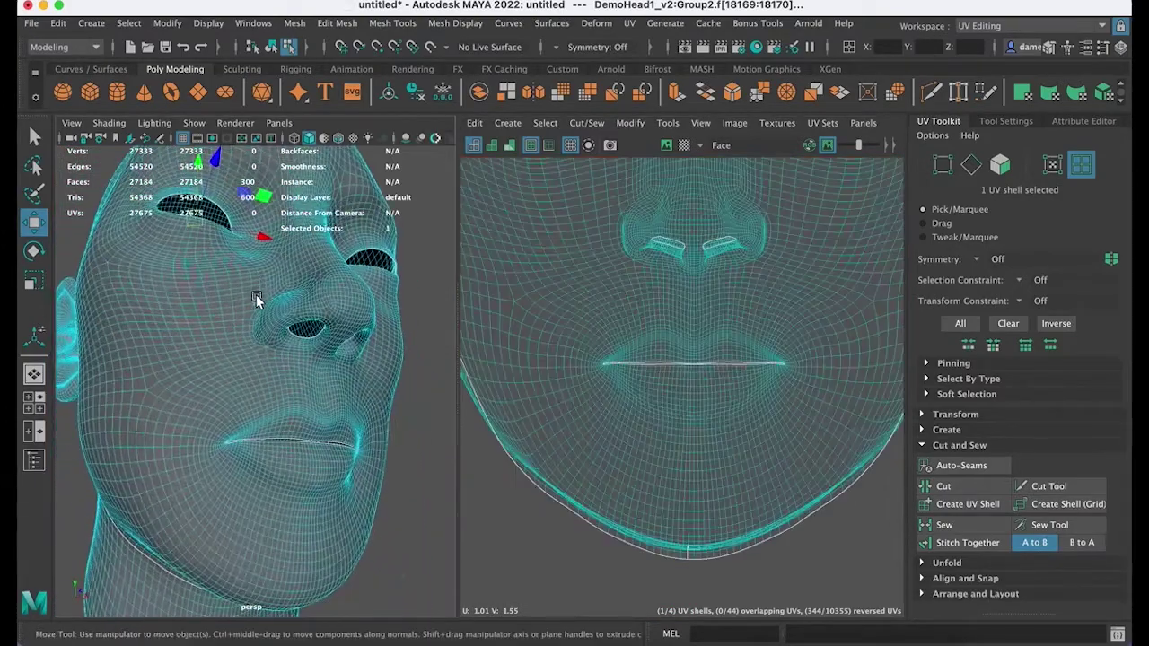
Step: Examine the head mesh's eyes, nose, lips and jaw from several angles alongside the face shell's UV layout
key("q")
left_click_drag(314, 374, 207, 329, "alt")
scroll(361, 364, "up", 5)
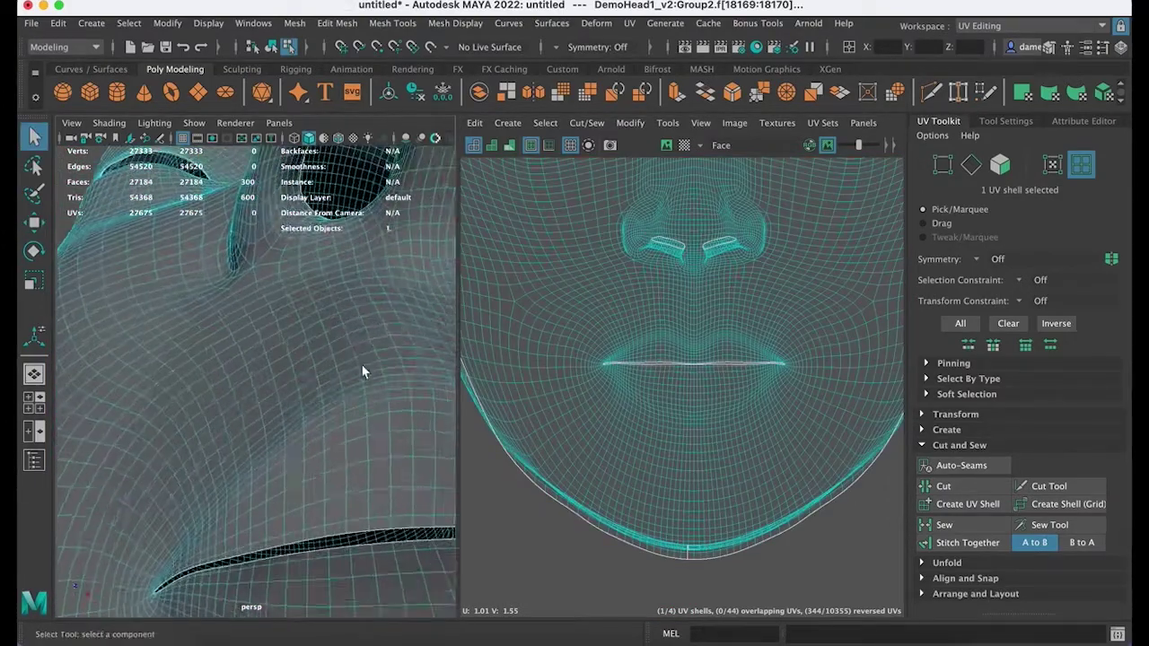
middle_click_drag(361, 363, 291, 485, "alt")
right_click_drag(184, 448, 227, 448, "alt")
left_click_drag(316, 453, 290, 379, "alt")
right_click_drag(290, 379, 292, 409, "alt")
mouse_move(292, 409)
left_mouse_down("alt")
mouse_move(232, 442)
mouse_move(236, 428)
mouse_move(299, 409)
left_mouse_up("alt")
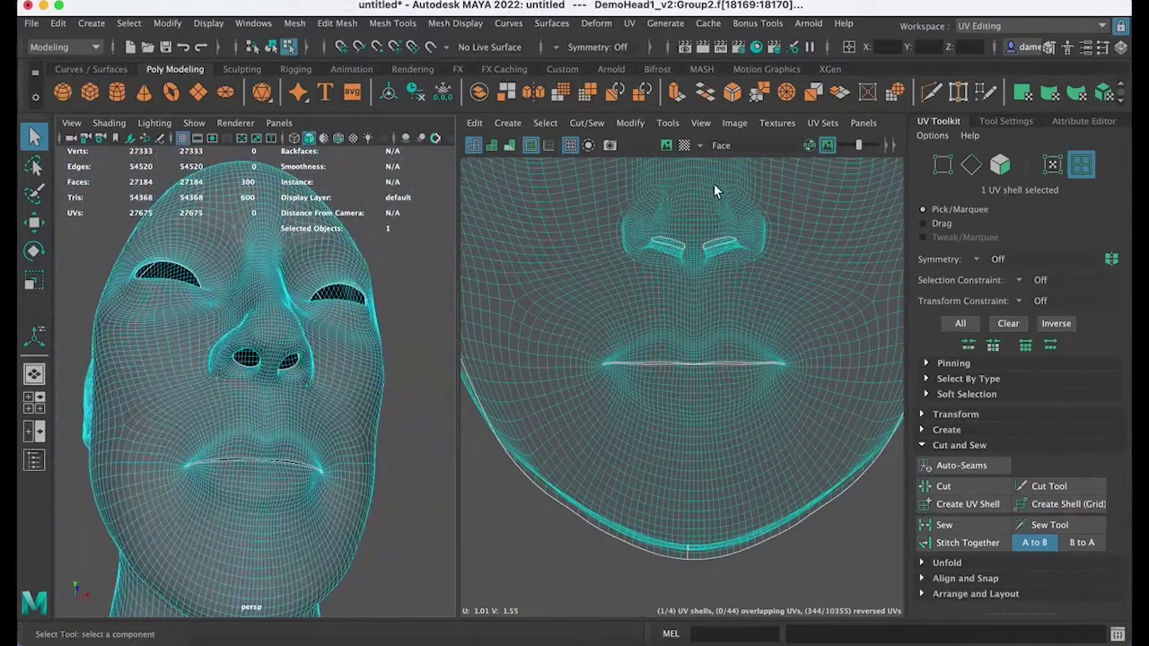
middle_click_drag(685, 243, 676, 308, "alt")
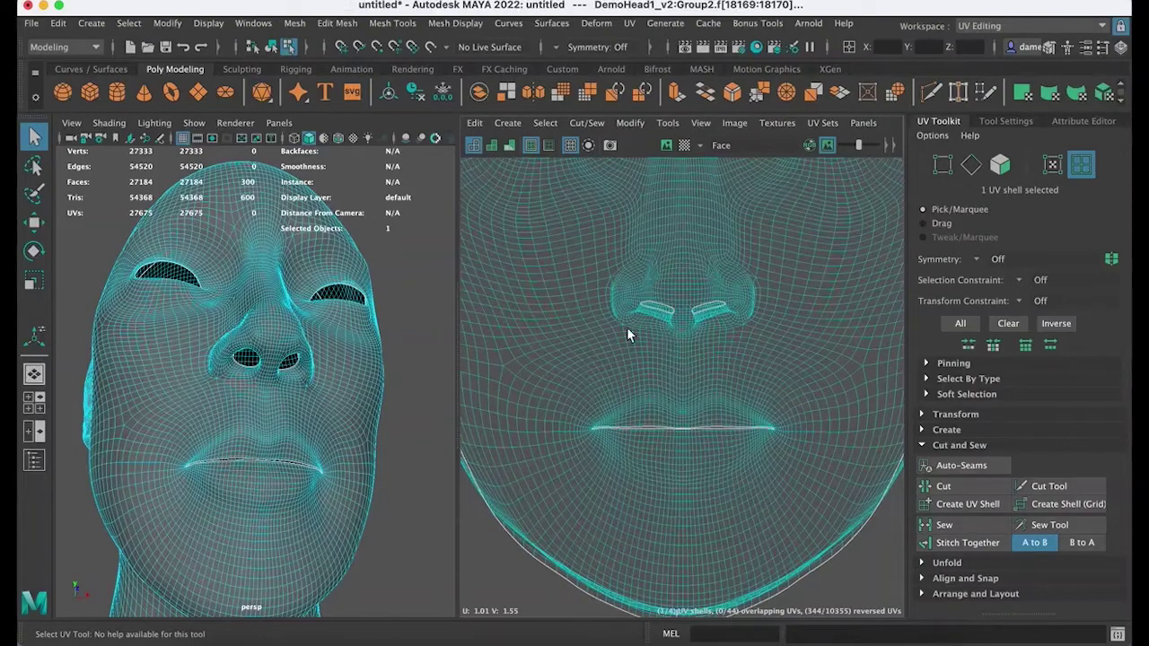
left_click_drag(258, 464, 244, 488, "alt")
right_click_drag(273, 346, 201, 362, "alt")
left_click_drag(198, 362, 236, 367, "alt")
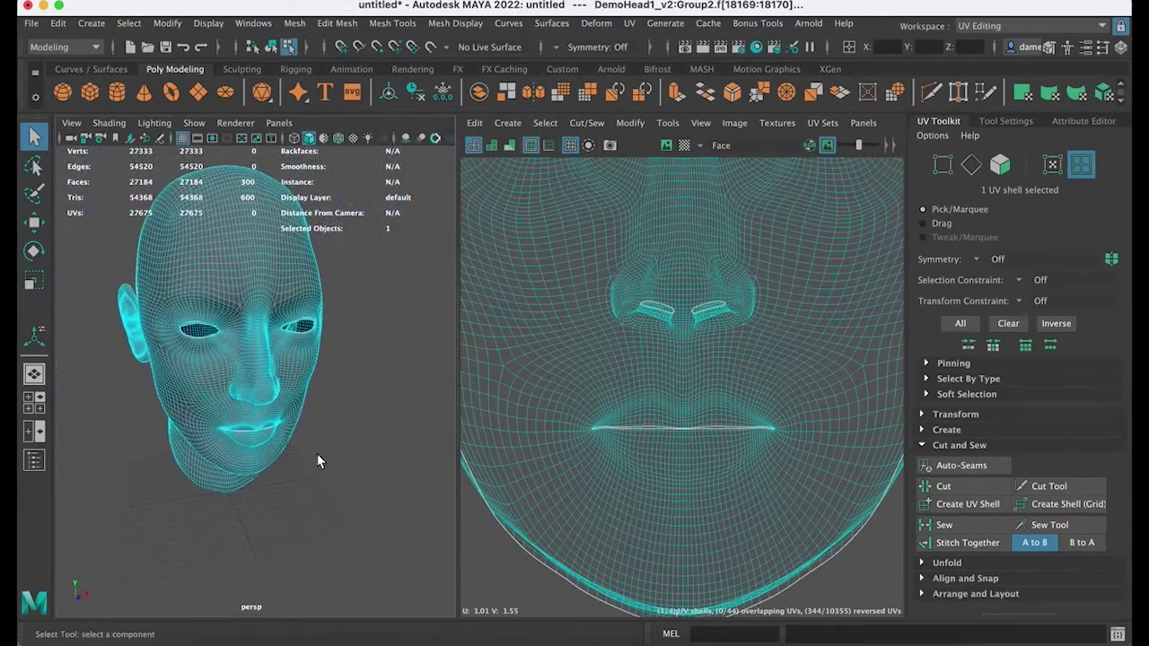
Step: Clear the UV shell selection and examine the jaw seam, lips and nostrils up close on the head
left_click(317, 456)
left_click_drag(270, 482, 290, 472, "alt")
middle_click_drag(289, 473, 298, 369, "alt")
right_click_drag(298, 369, 327, 378, "alt")
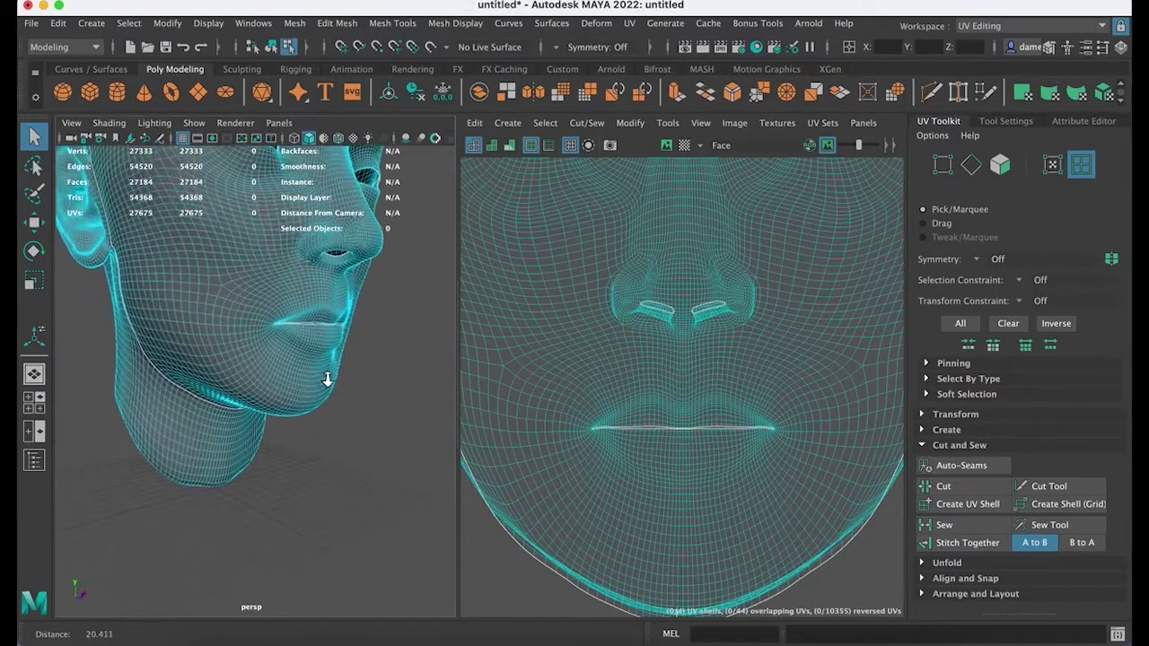
left_click_drag(327, 379, 213, 407, "alt")
right_click_drag(213, 407, 292, 397, "alt")
middle_click_drag(272, 389, 239, 528, "alt")
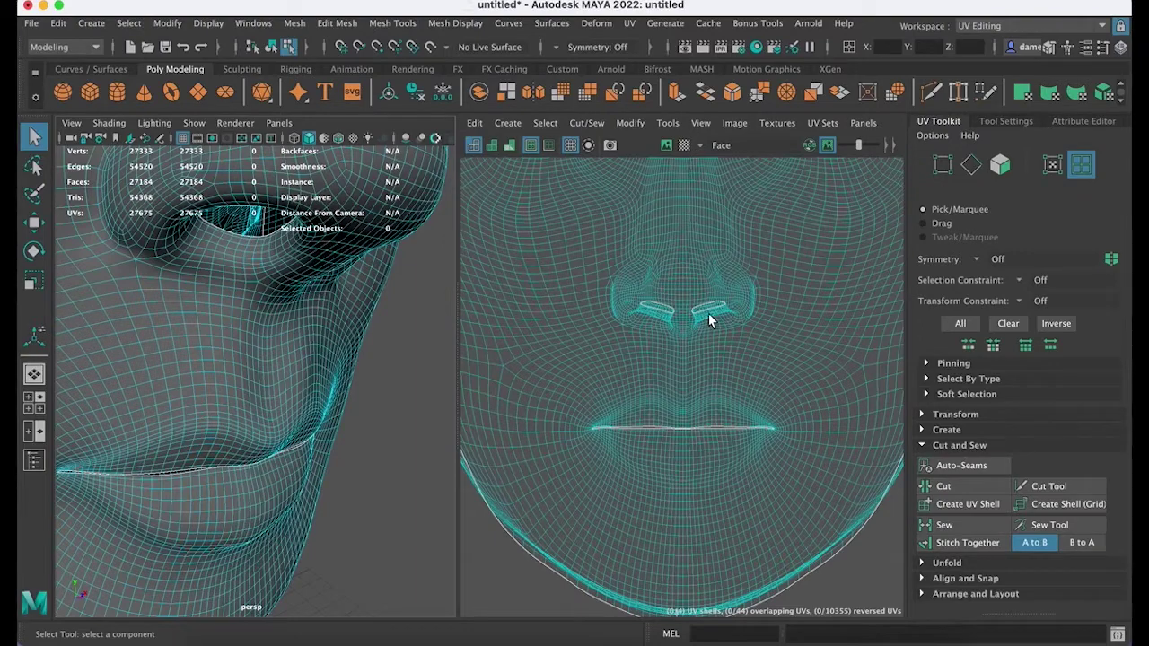
Step: Select the two eye UV shells beside the face shell and frame them in the views
left_click_drag(427, 305, 343, 244, "alt")
scroll(634, 285, "down", 10)
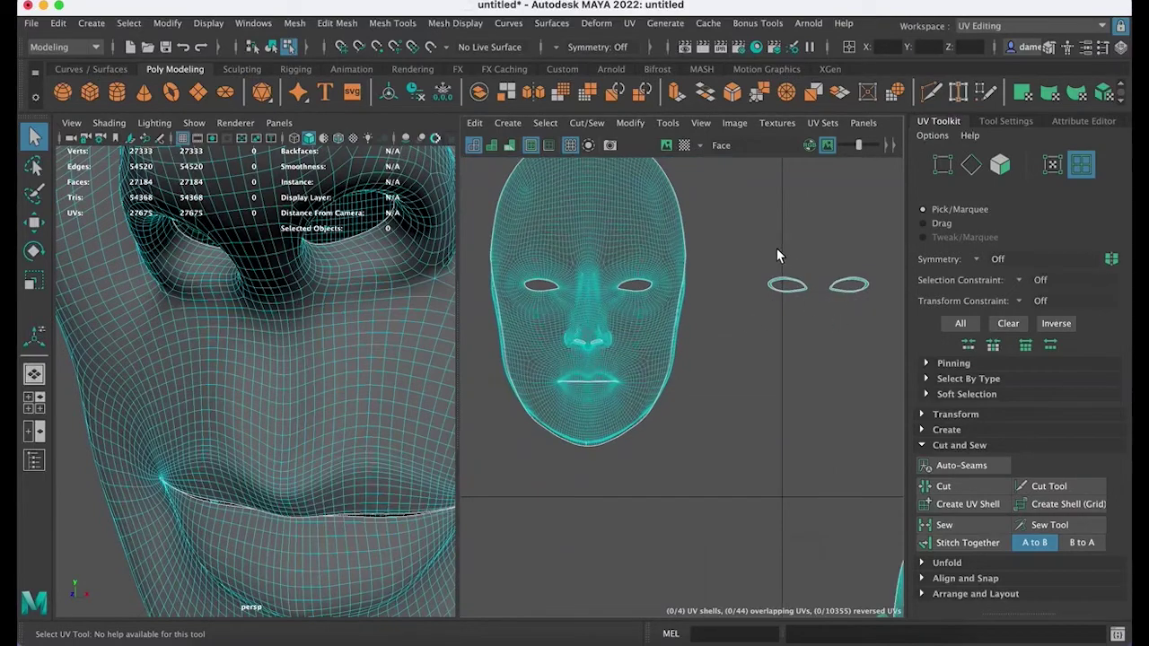
left_click_drag(764, 251, 854, 338)
left_click_drag(287, 386, 344, 364, "alt")
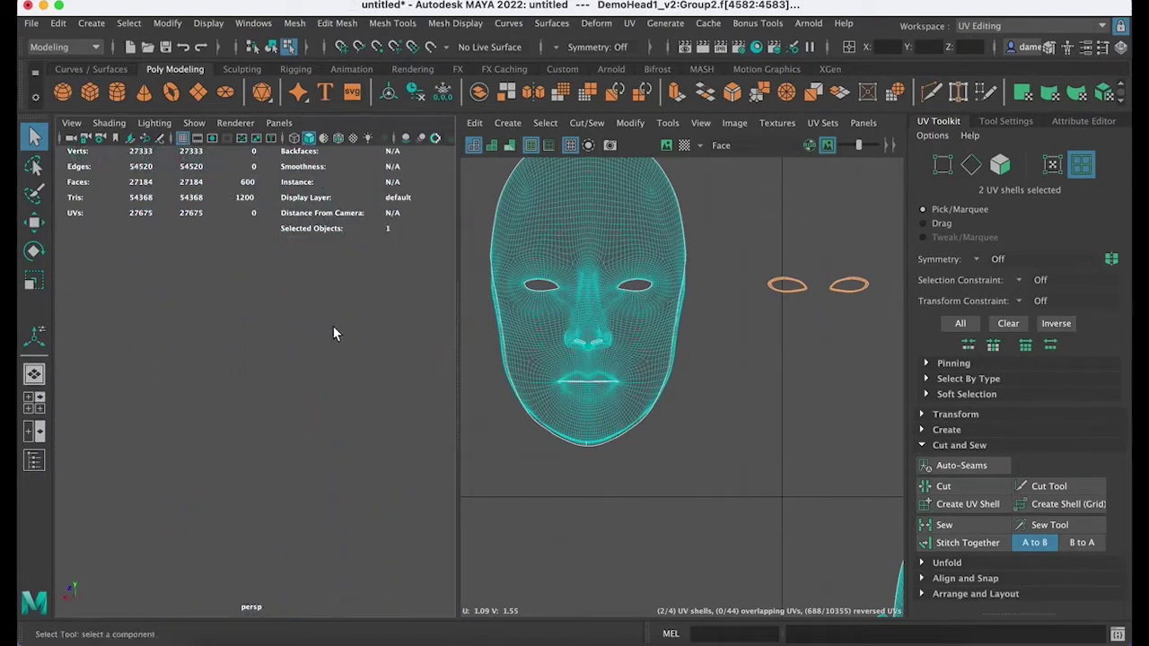
scroll(568, 317, "down", 4)
left_click_drag(333, 308, 305, 324, "alt")
key("f")
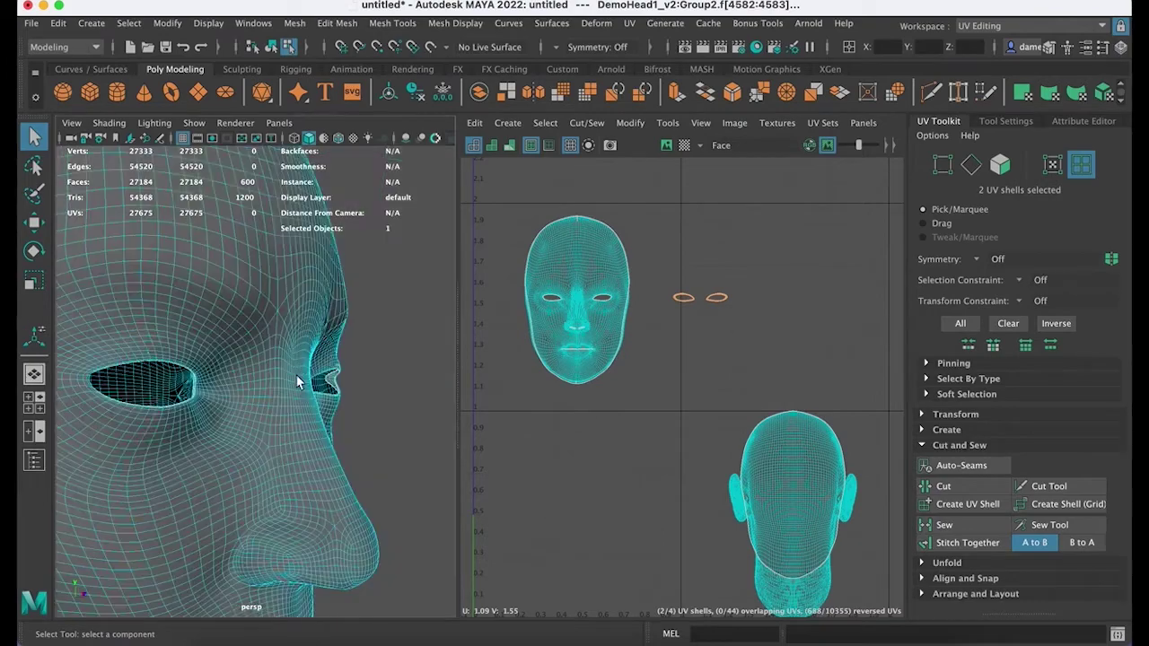
Step: Switch the head mesh to edge selection, pick one edge on the lip border and frame it
left_click_drag(297, 376, 248, 412, "alt")
middle_click_drag(248, 412, 235, 247, "alt")
right_click_drag(120, 464, 254, 448, "alt")
middle_click_drag(257, 442, 210, 331, "alt")
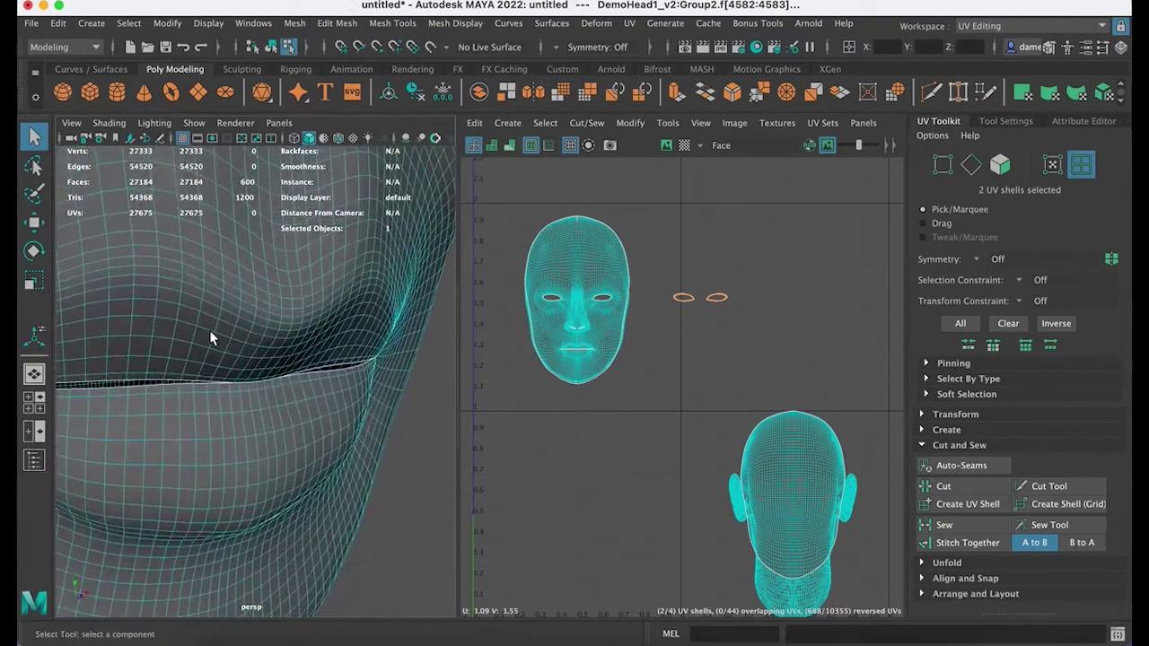
right_click_drag(209, 338, 207, 310)
right_click_drag(215, 249, 208, 187)
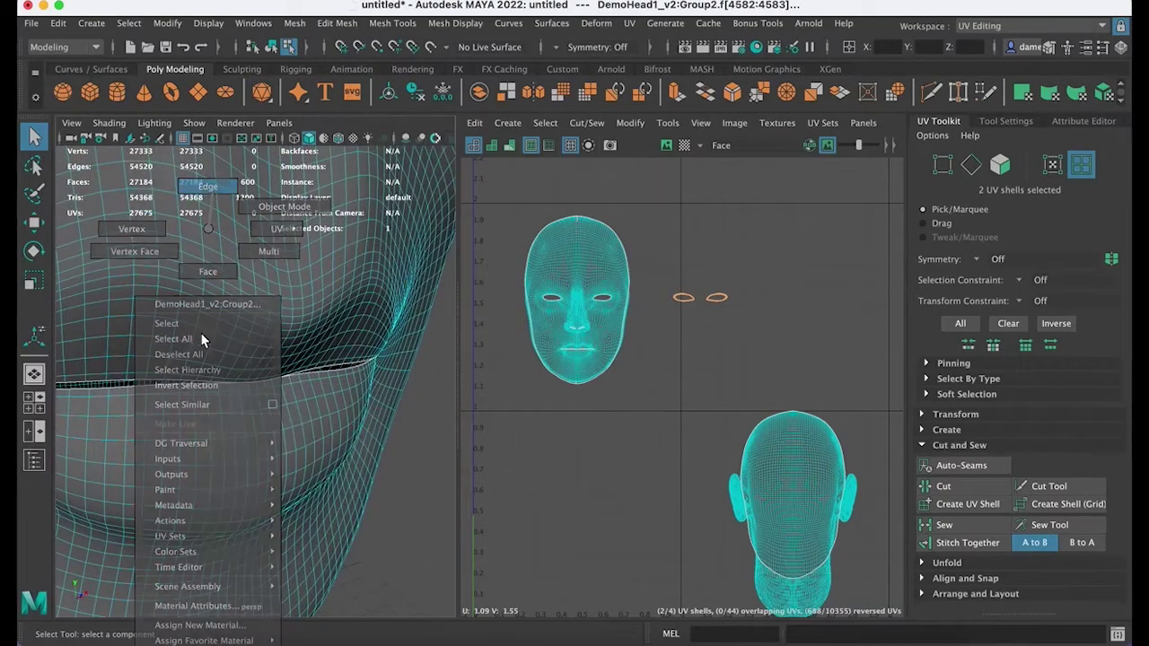
left_click(114, 383)
key("f")
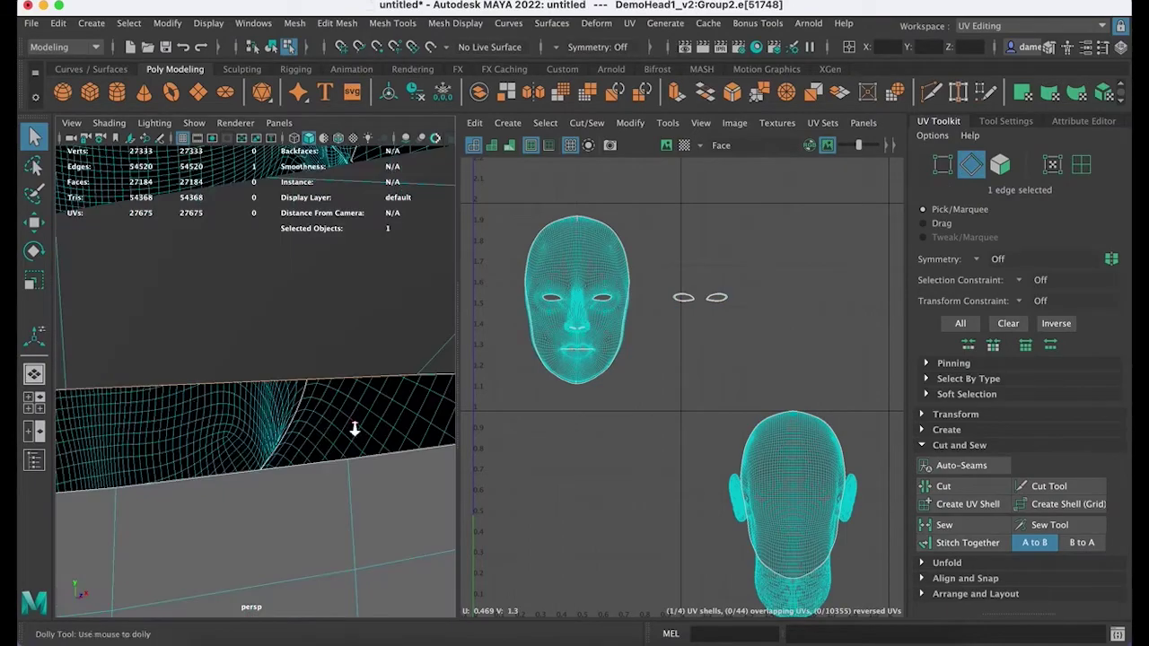
Step: Examine the narrow strip between the lips from the front and from inside the head
right_click_drag(354, 428, 272, 424, "alt")
scroll(273, 425, "up", 8)
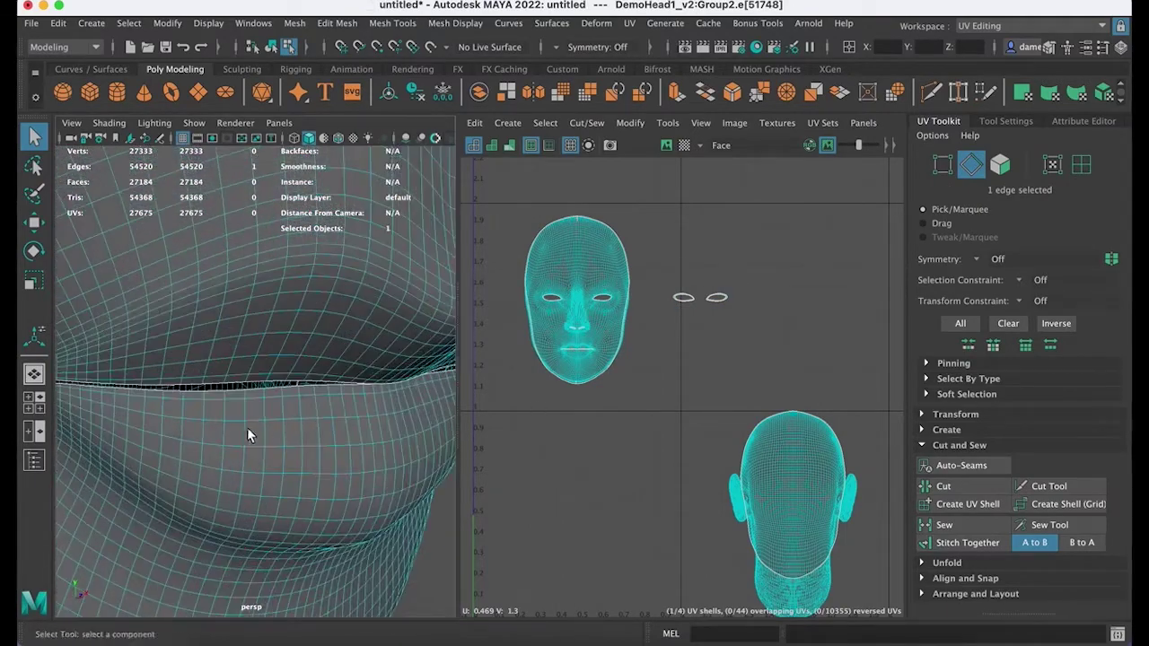
left_click_drag(252, 429, 398, 440, "alt")
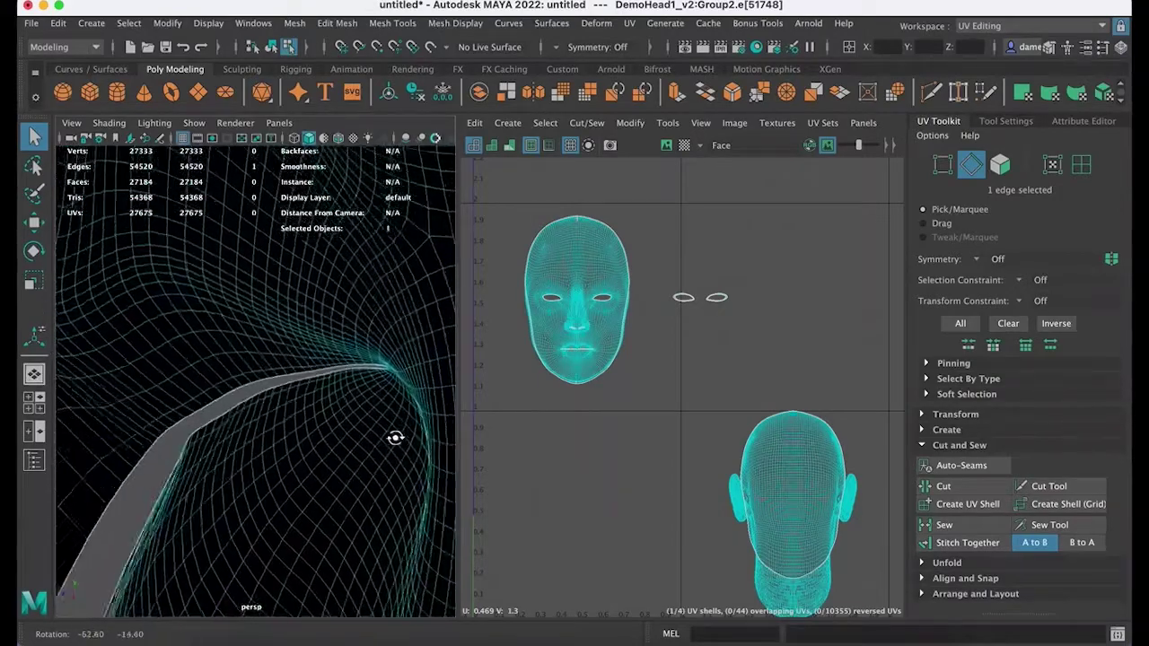
right_click_drag(397, 441, 251, 452, "alt")
mouse_move(251, 451)
left_mouse_down("alt")
mouse_move(297, 441)
mouse_move(317, 416)
mouse_move(85, 439)
left_mouse_up("alt")
key("4")
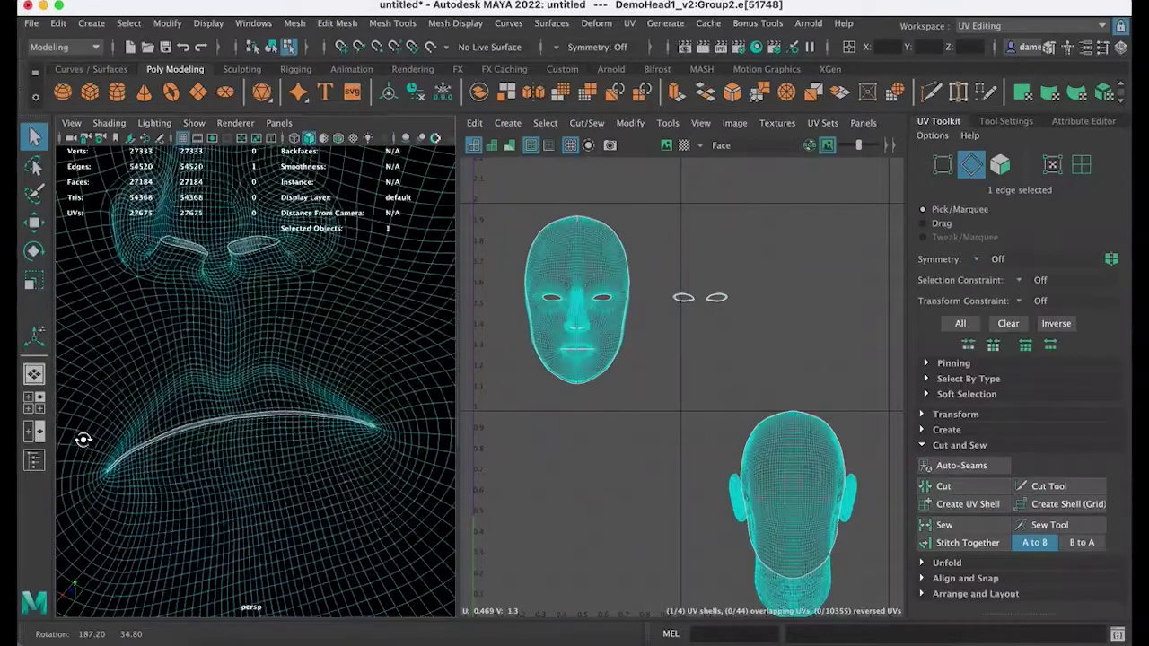
left_click_drag(142, 415, 259, 339, "alt")
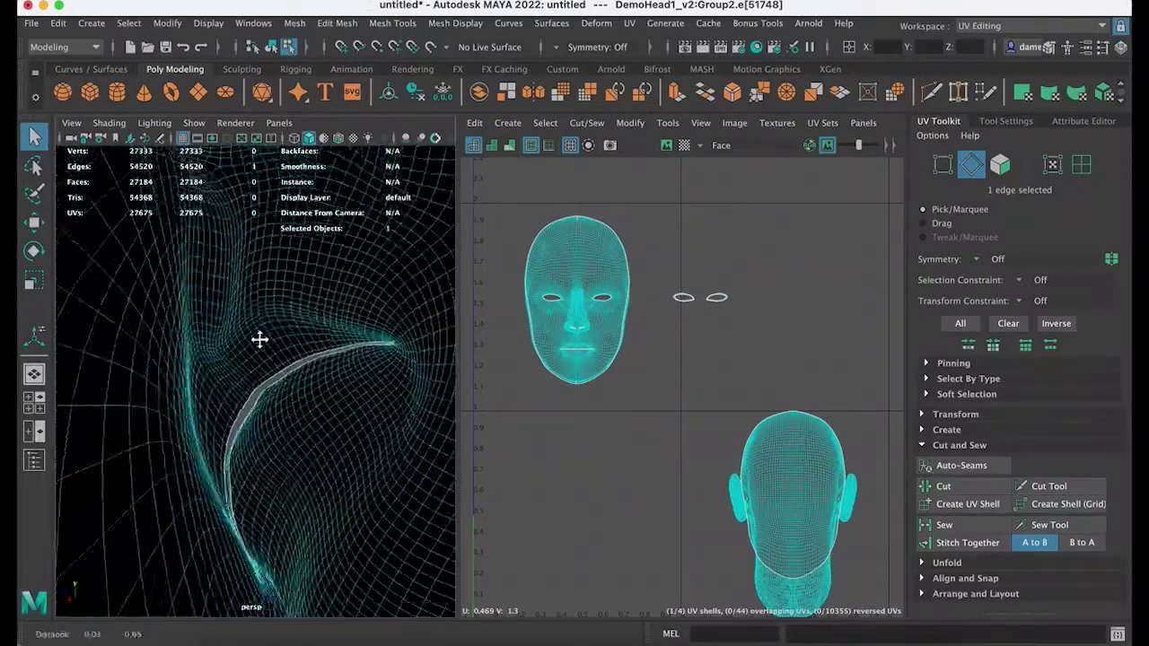
mouse_move(259, 339)
right_mouse_down("alt")
mouse_move(273, 306)
mouse_move(273, 323)
right_mouse_up("alt")
left_click_drag(273, 323, 239, 332, "alt")
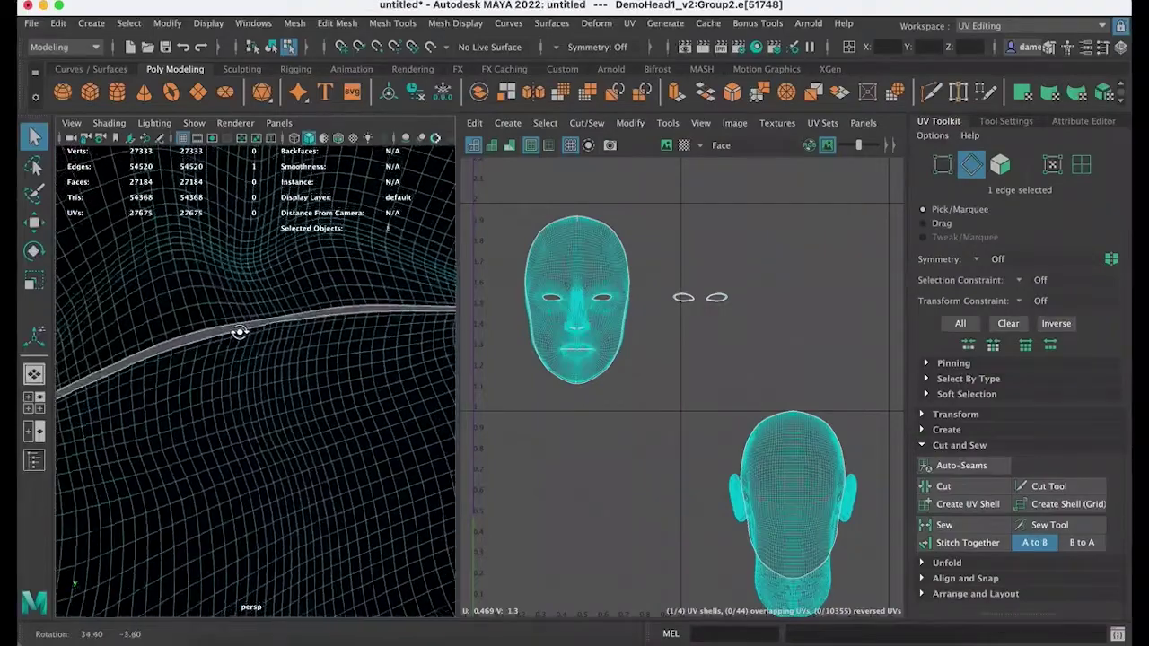
middle_click_drag(238, 331, 248, 363, "alt")
key("f")
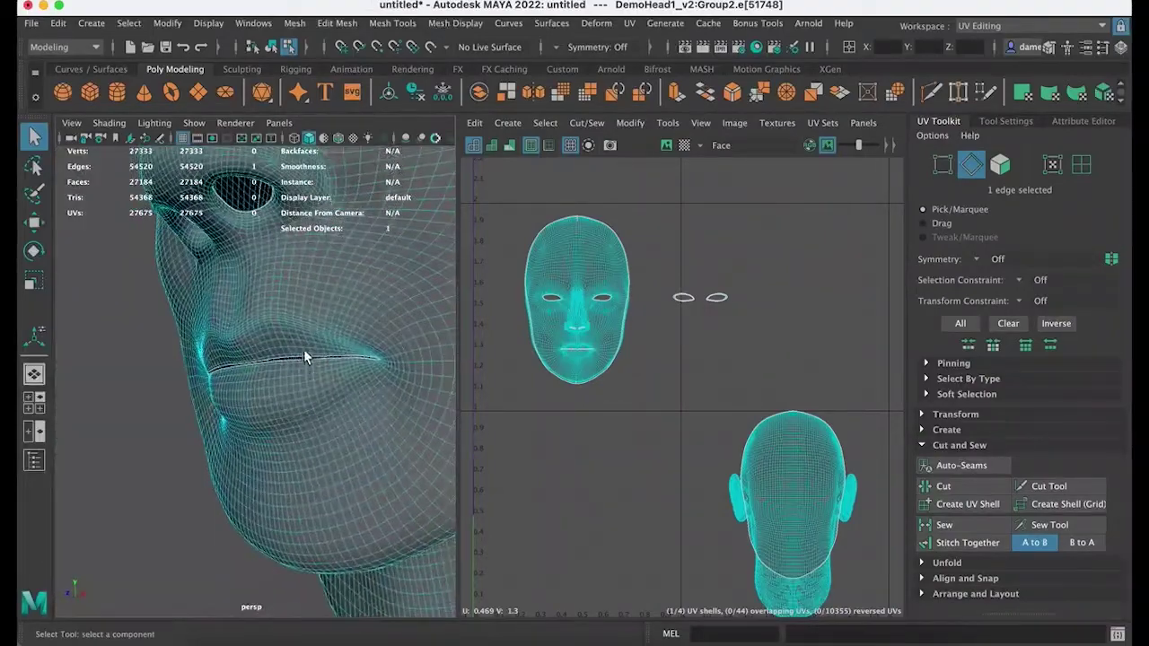
Step: Examine the face profile, the jaw seam and the back side of the lips inside the head
left_click_drag(236, 430, 261, 465, "alt")
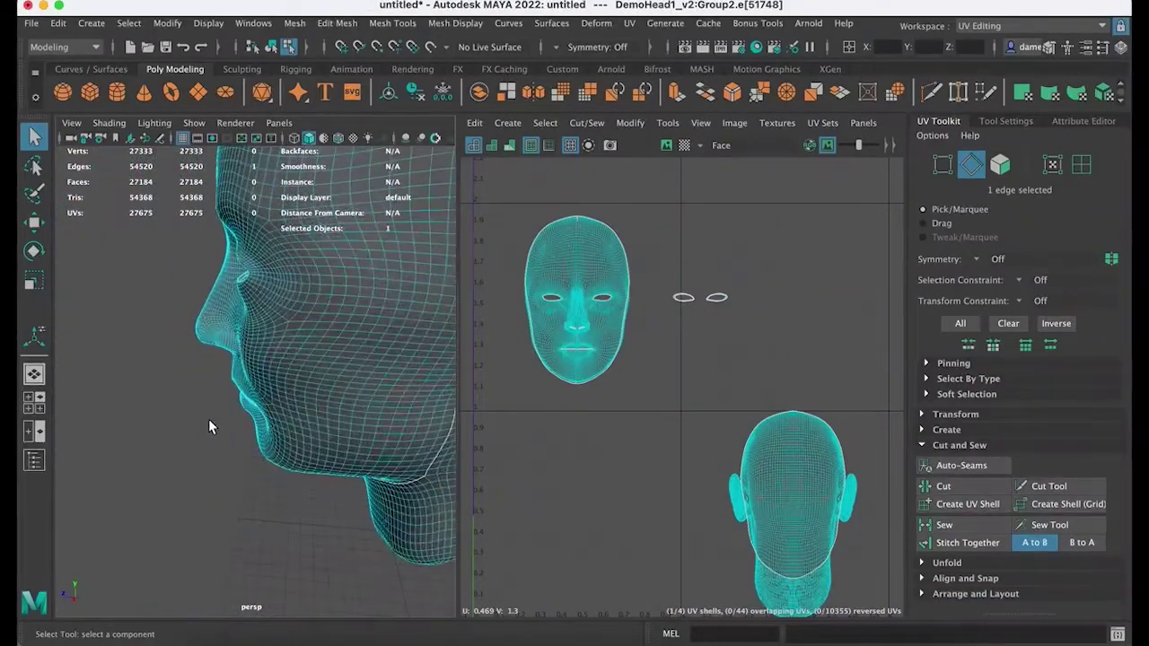
left_click_drag(208, 419, 239, 407, "alt")
right_click_drag(207, 413, 283, 392, "alt")
middle_click_drag(282, 391, 171, 355, "alt")
right_click_drag(328, 377, 265, 365, "alt")
mouse_move(266, 365)
left_mouse_down("alt")
mouse_move(318, 362)
mouse_move(308, 385)
mouse_move(266, 386)
left_mouse_up("alt")
right_click_drag(266, 386, 418, 377, "alt")
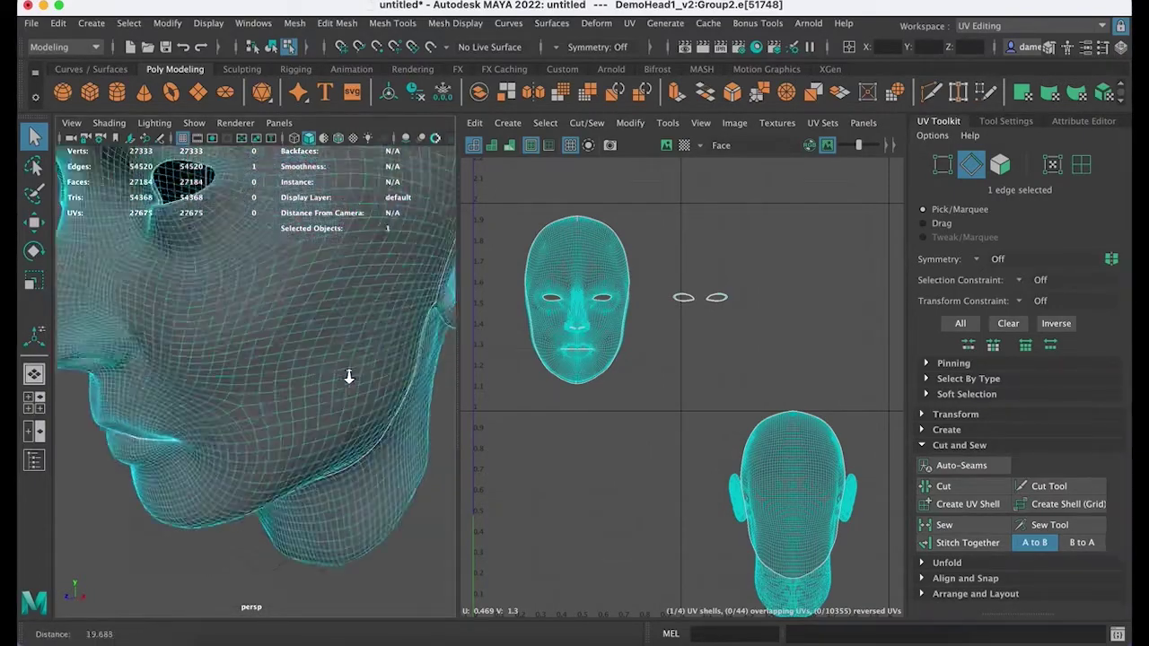
left_click_drag(418, 377, 102, 443, "alt")
right_click_drag(101, 443, 254, 390, "alt")
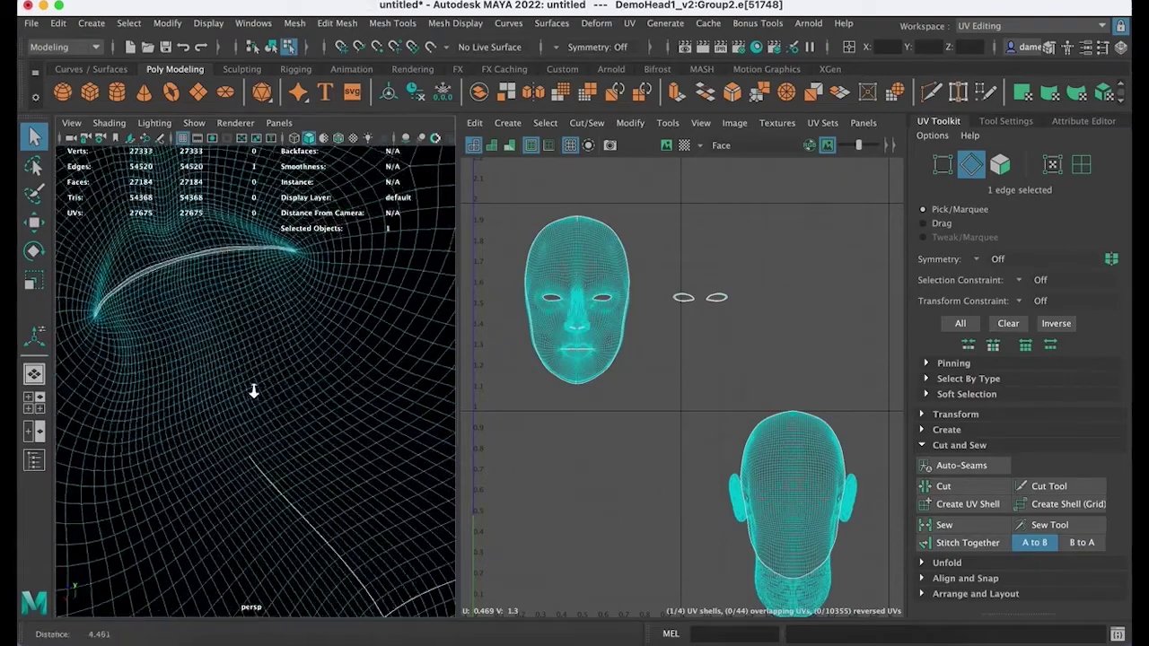
middle_click_drag(254, 390, 221, 459, "alt")
scroll(200, 366, "up", 4)
left_click_drag(203, 374, 439, 411, "alt")
right_click_drag(206, 386, 18, 390, "alt")
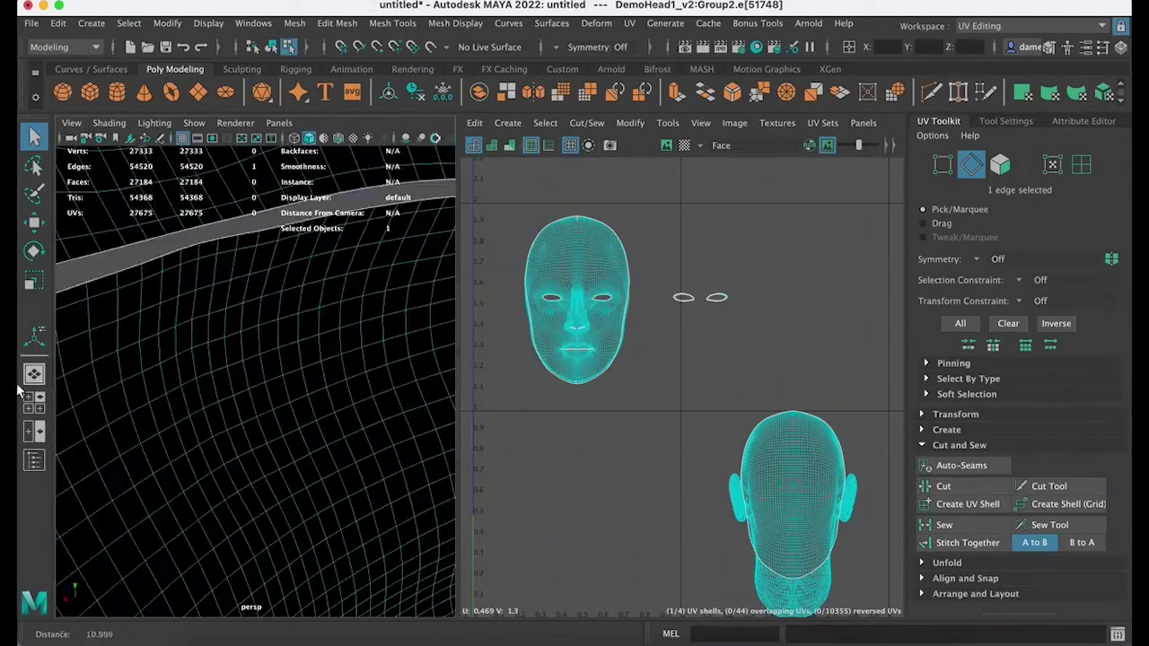
Step: Select the edge loop around the lip opening on the head mesh and view it from outside
right_click(224, 230)
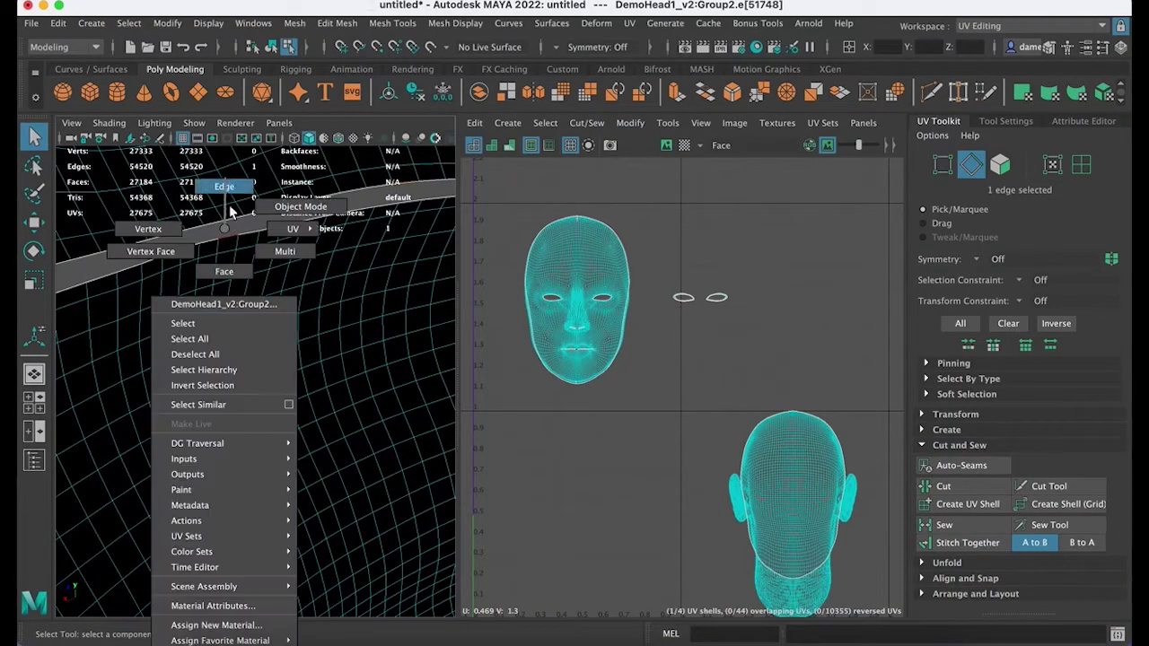
right_click_drag(230, 207, 230, 201)
double_click(250, 228, "shift")
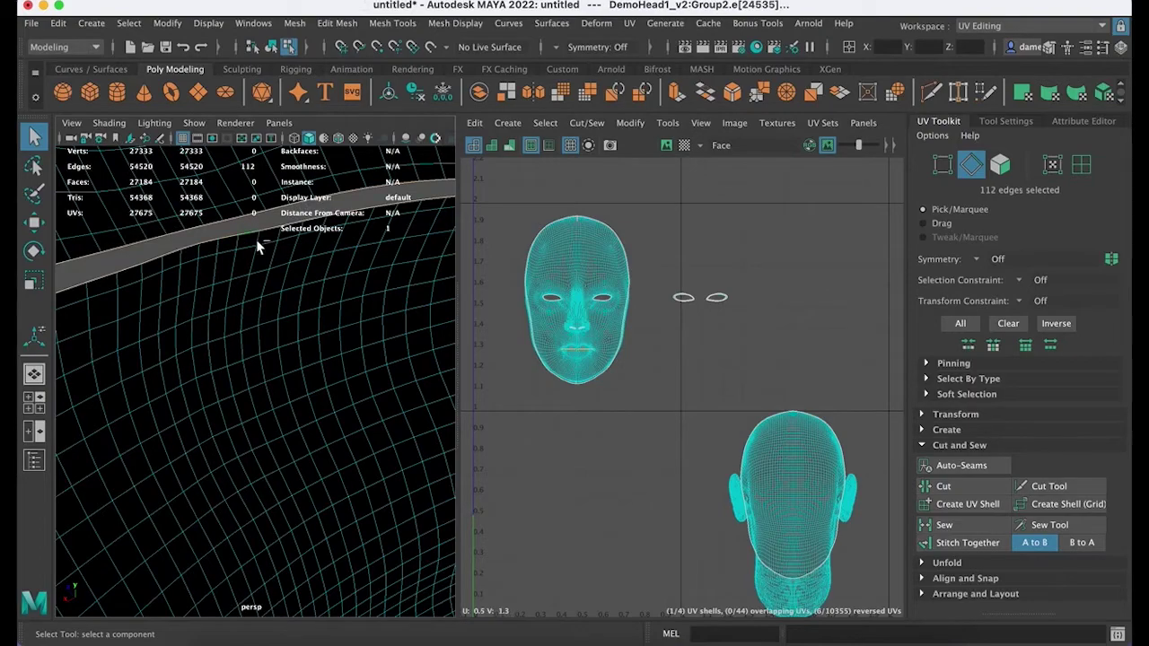
scroll(314, 286, "up", 5)
scroll(315, 284, "down", 5)
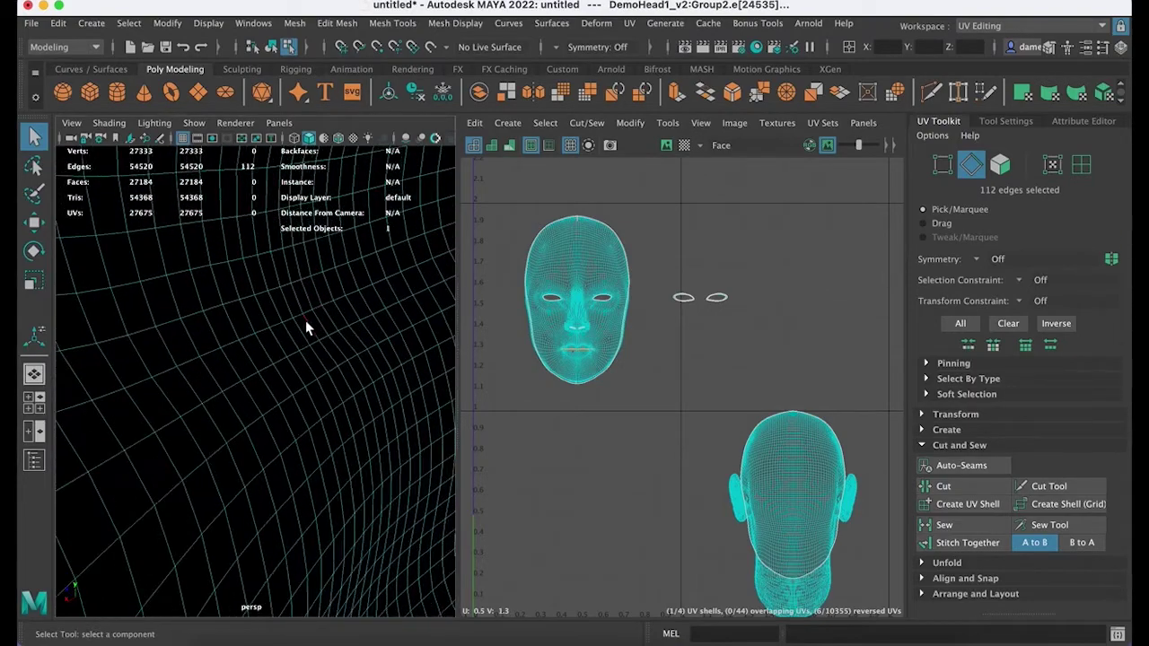
left_click_drag(305, 325, 459, 349, "alt")
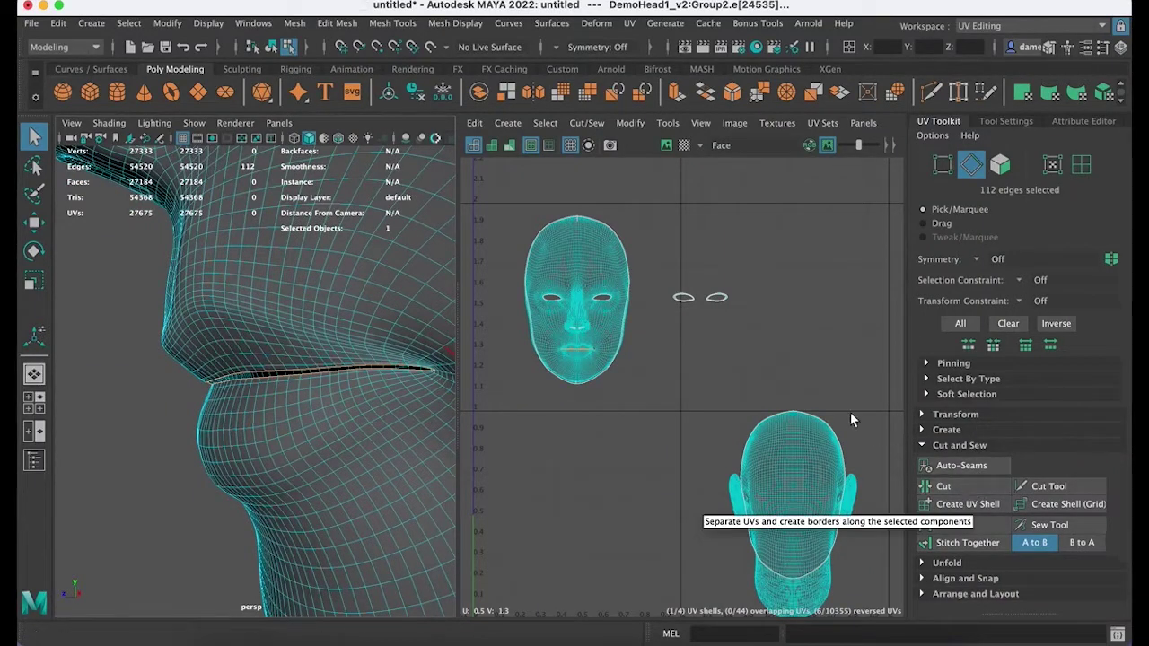
Step: Switch the UV layout to UV shell selection and select both eye shells
right_click(607, 320)
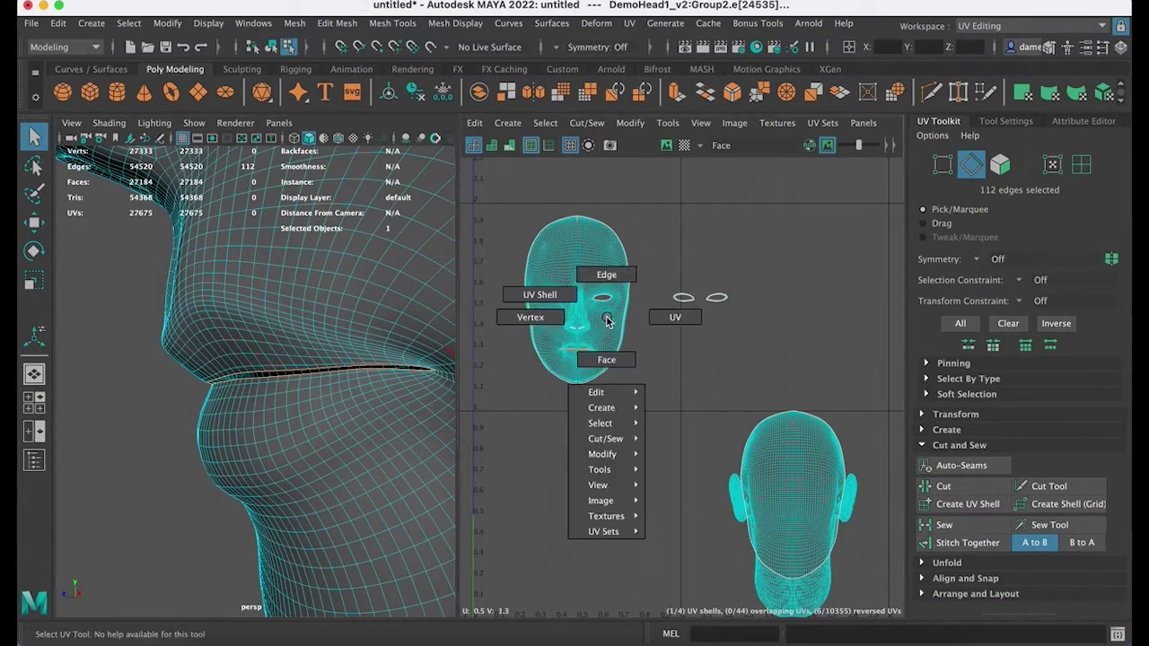
left_click(548, 295)
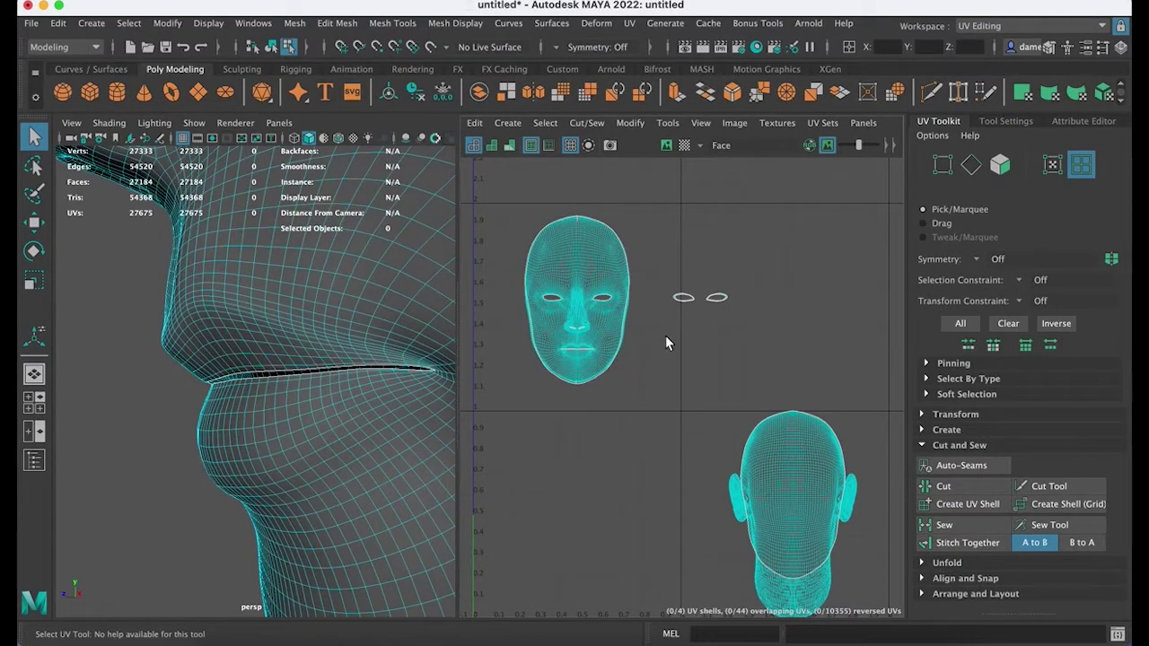
left_click_drag(757, 326, 750, 338)
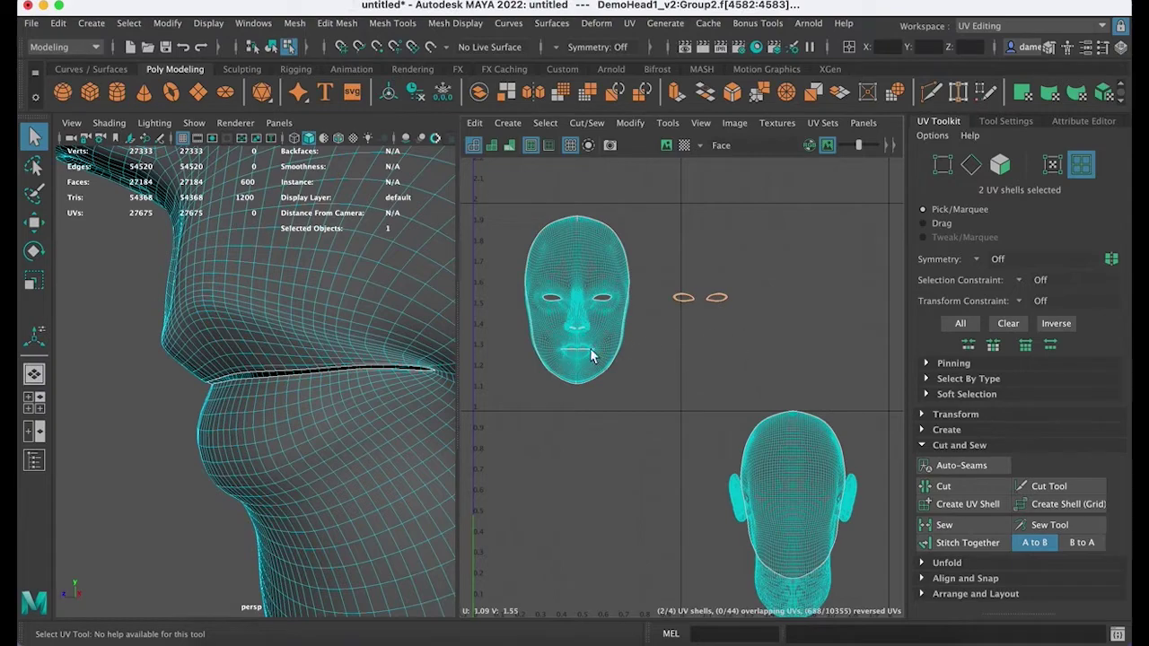
Step: Examine the UV seams around the ear, behind the jaw and down the neck of the head
left_click_drag(282, 330, 275, 391, "alt")
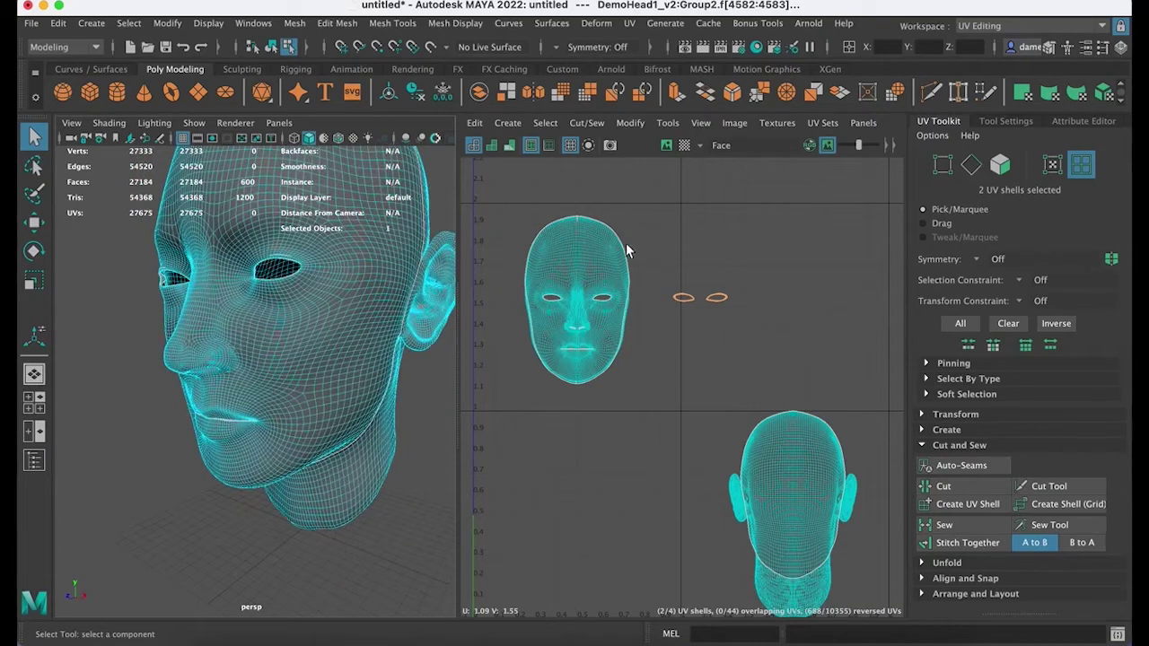
right_click_drag(311, 446, 238, 447, "alt")
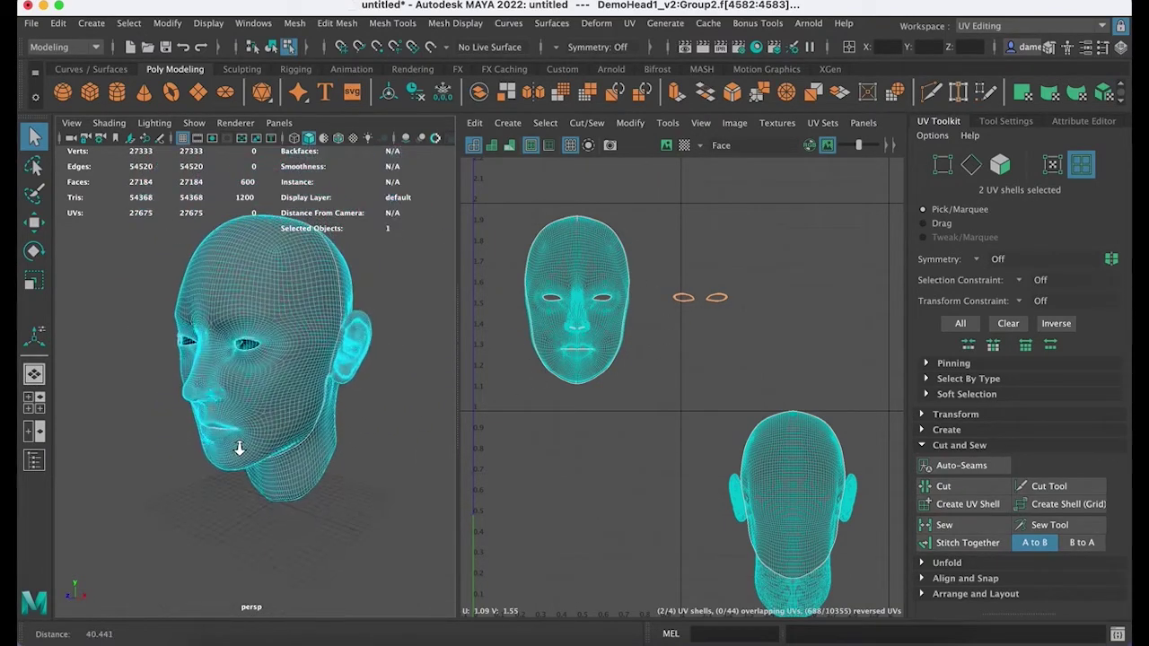
left_click_drag(325, 455, 242, 392, "alt")
right_click_drag(195, 294, 264, 342, "alt")
left_click_drag(264, 344, 422, 475, "alt")
middle_click_drag(423, 475, 249, 393, "alt")
scroll(249, 393, "down", 5)
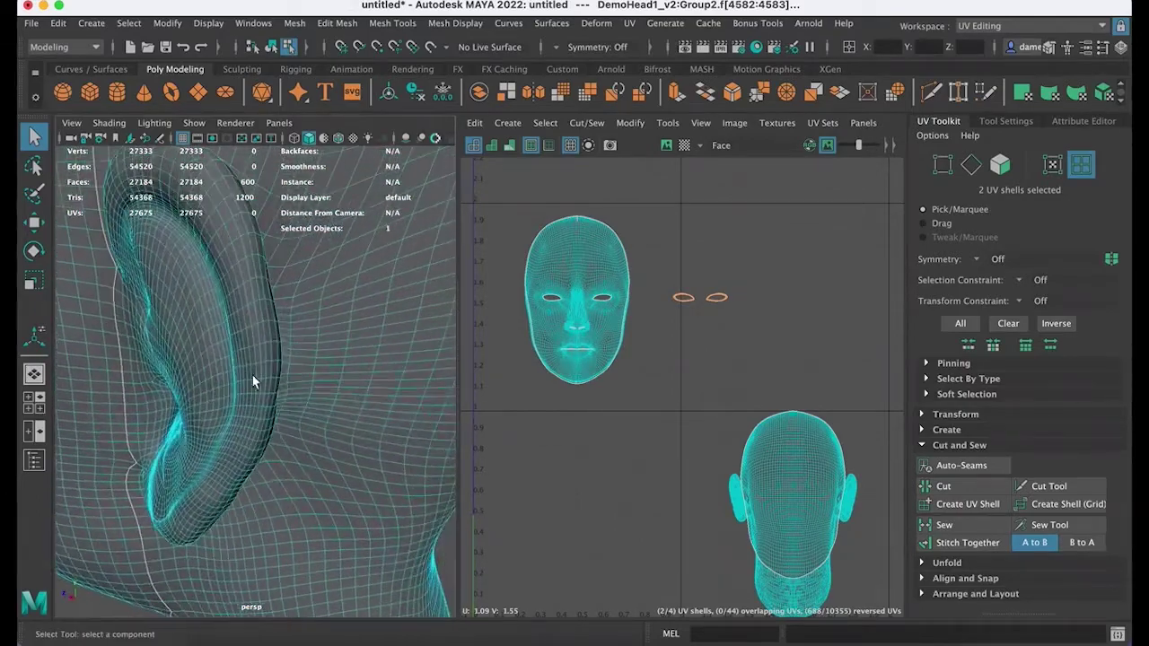
left_click_drag(264, 403, 324, 401, "alt")
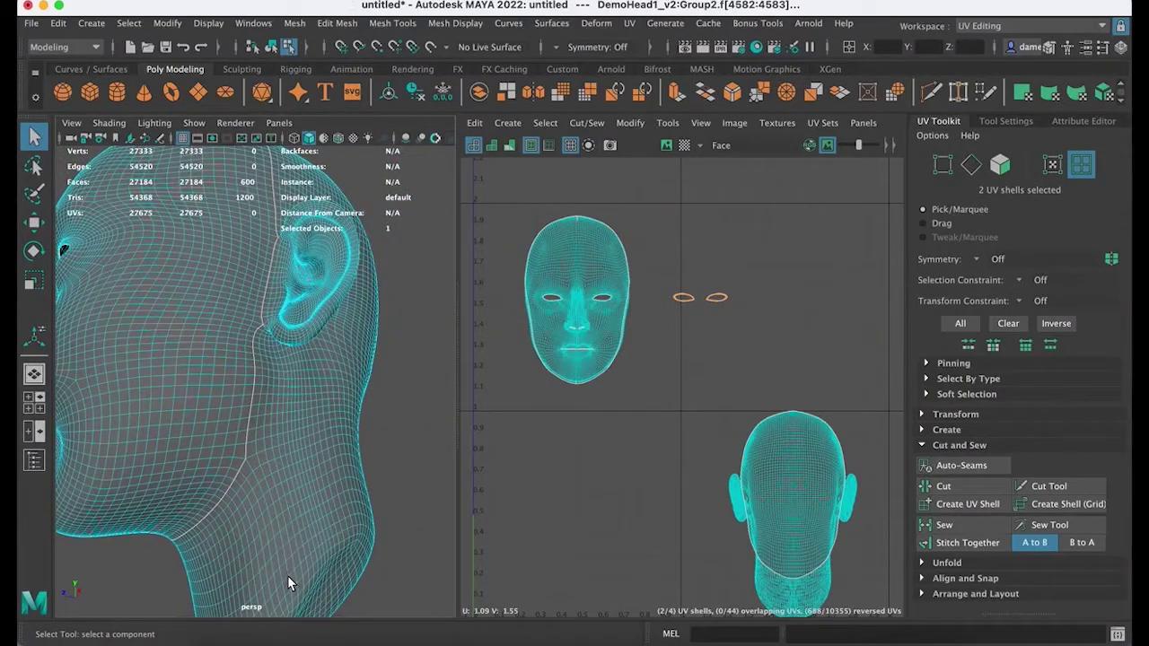
left_click_drag(287, 575, 247, 411, "alt")
scroll(231, 389, "down", 5)
mouse_move(303, 365)
left_mouse_down("alt")
mouse_move(285, 373)
mouse_move(336, 353)
mouse_move(360, 360)
mouse_move(341, 372)
mouse_move(362, 365)
mouse_move(303, 367)
mouse_move(369, 362)
mouse_move(299, 375)
left_mouse_up("alt")
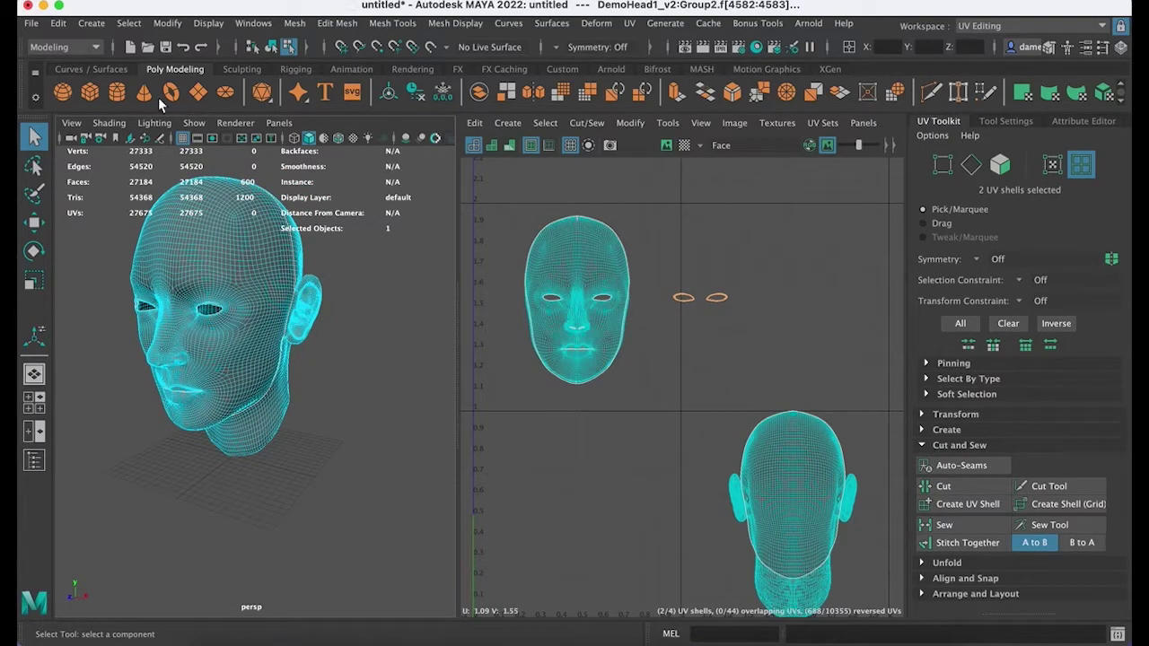
Step: Save the scene as Head_E_v1 in Maya Binary format in the project's scenes folder
left_click(31, 25)
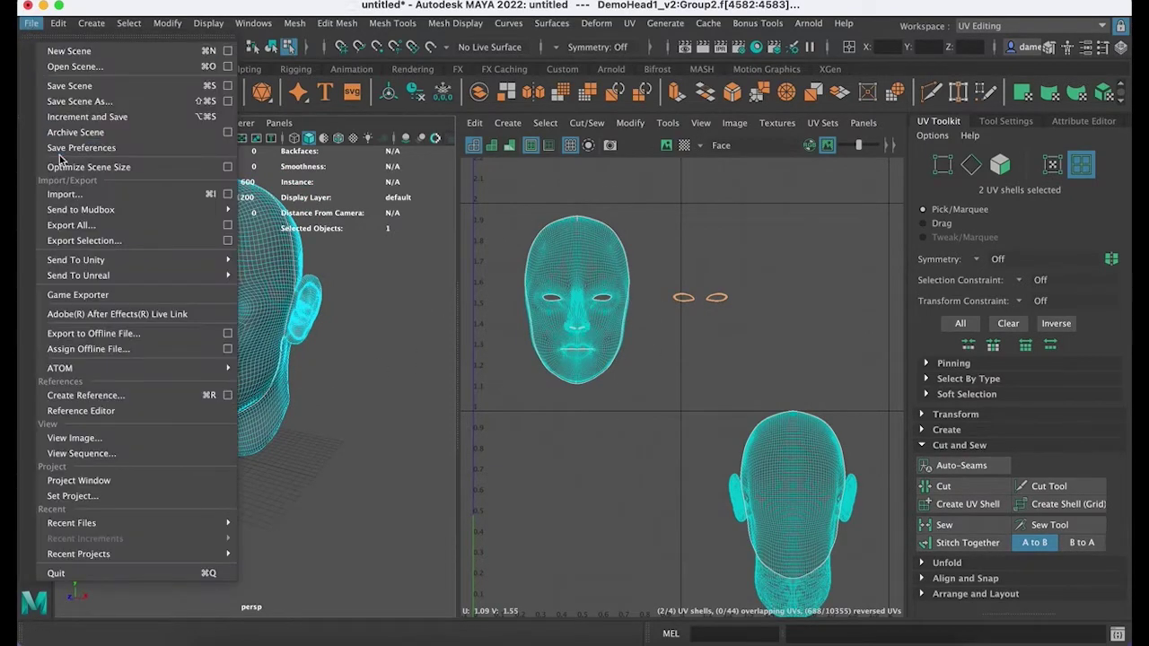
left_click(77, 101)
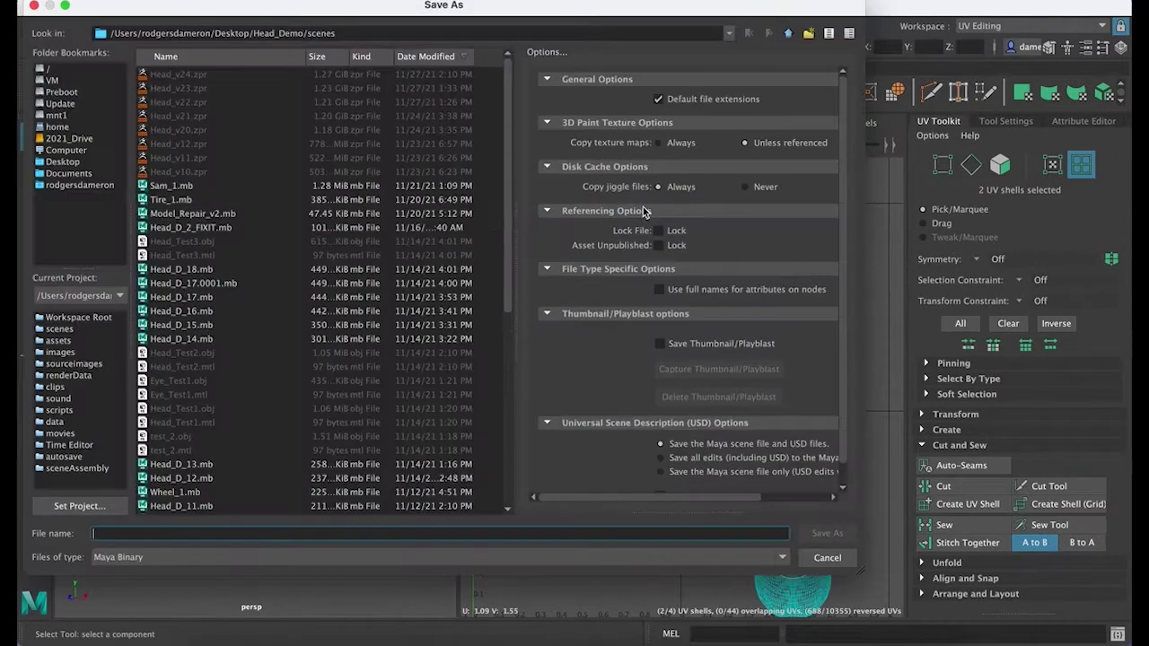
scroll(270, 369, "down", 8)
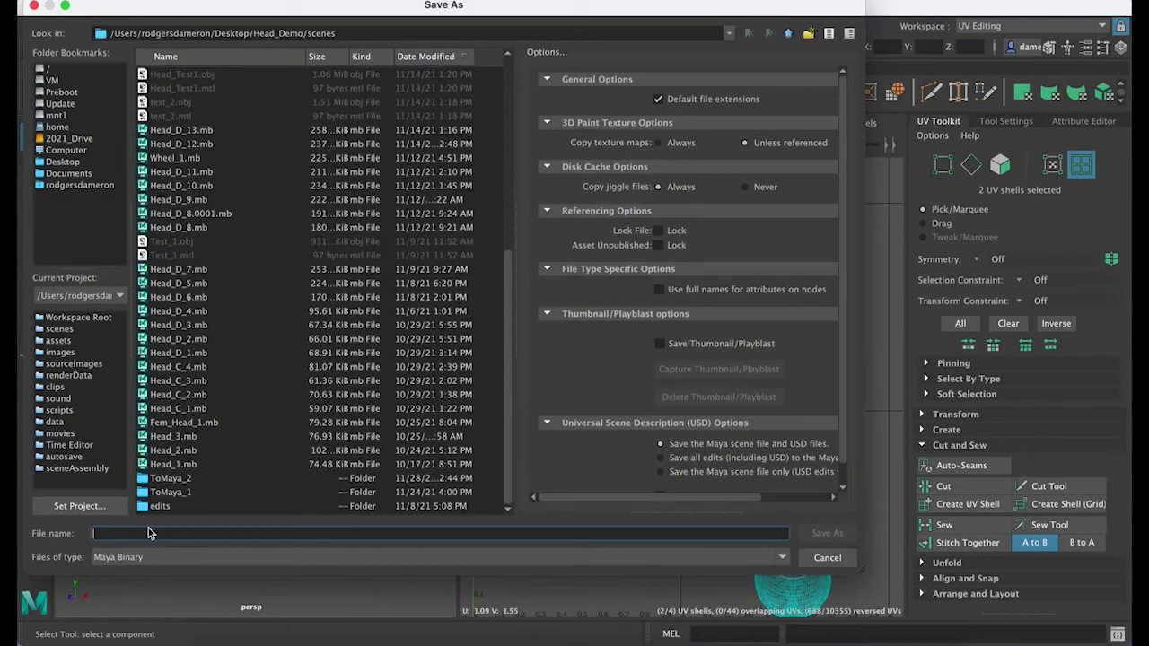
scroll(198, 377, "up", 8)
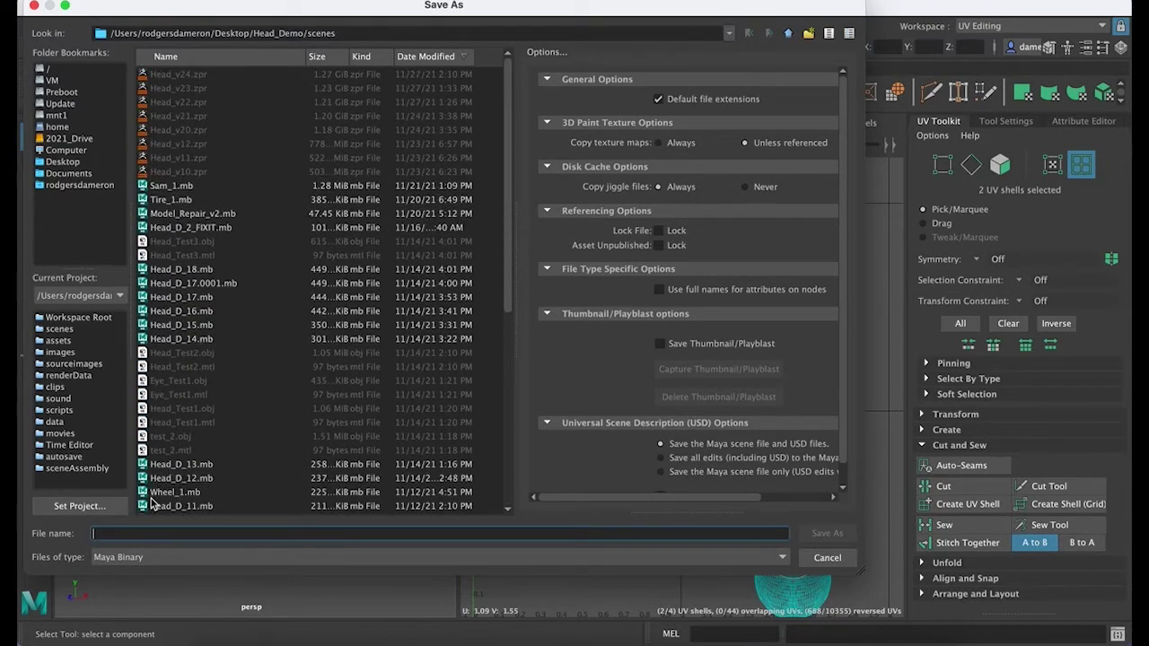
type("Hea")
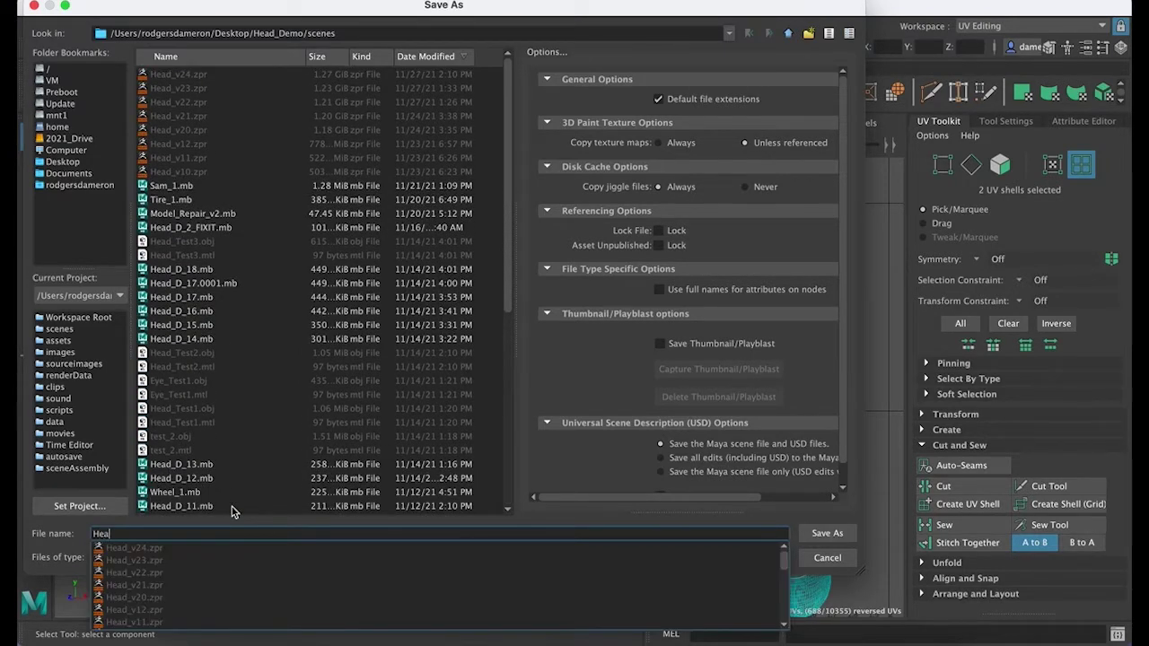
type("d_E_v1")
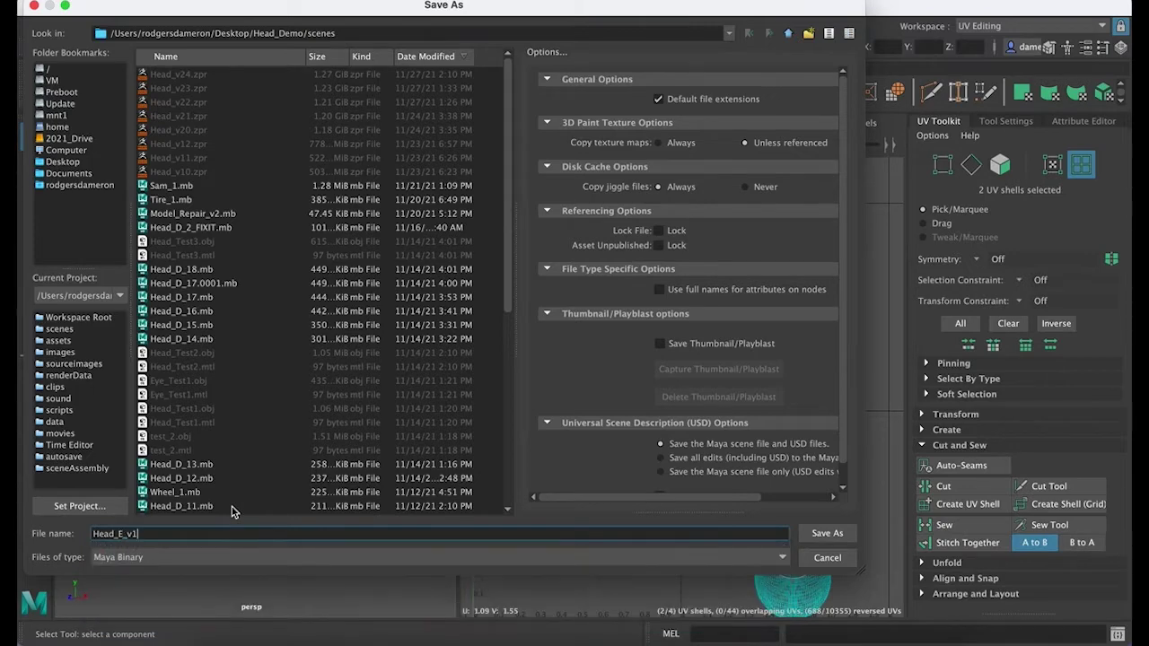
key("Return")
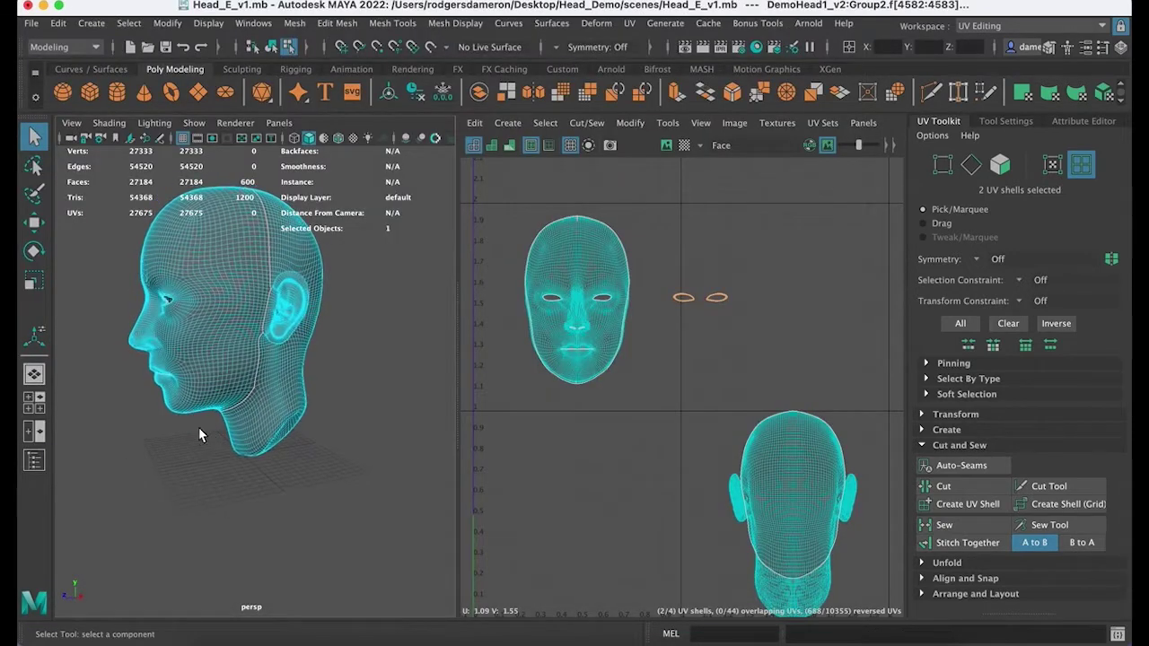
Step: Switch the head mesh to edge component selection for work around the ear
right_click_drag(198, 427, 236, 417, "alt")
right_click_drag(274, 383, 283, 188)
middle_click_drag(287, 315, 262, 256, "alt")
right_click_drag(262, 256, 357, 279, "alt")
left_click_drag(356, 279, 266, 256, "alt")
middle_click_drag(266, 256, 359, 505, "alt")
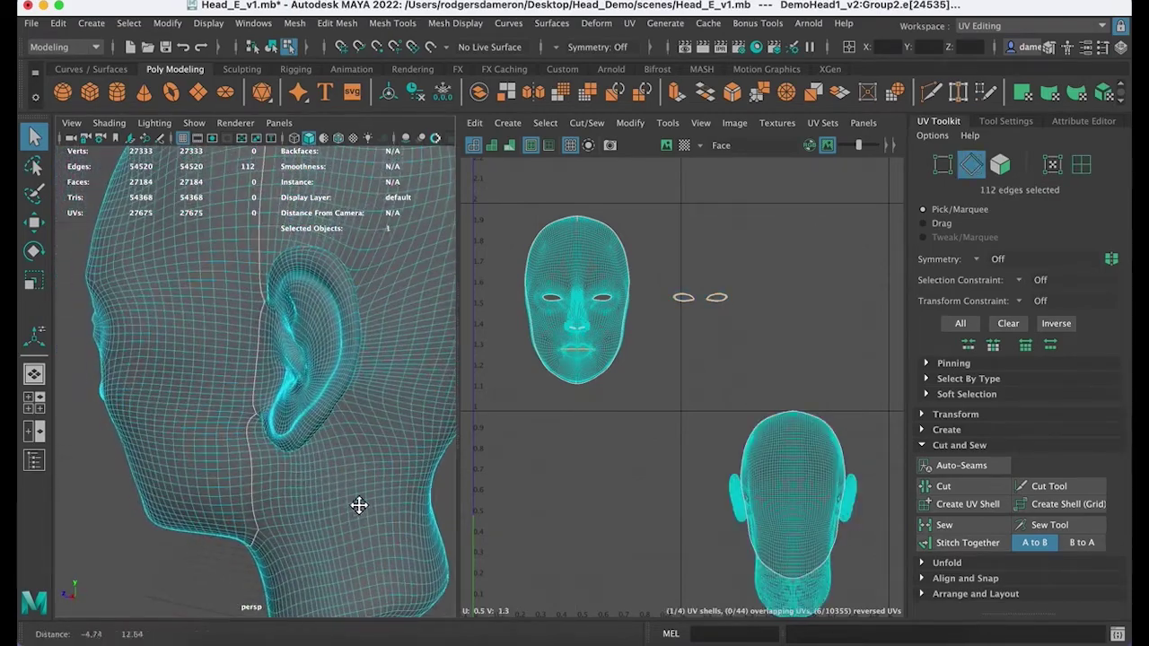
left_click_drag(359, 505, 328, 437, "alt")
left_click(248, 363, "shift")
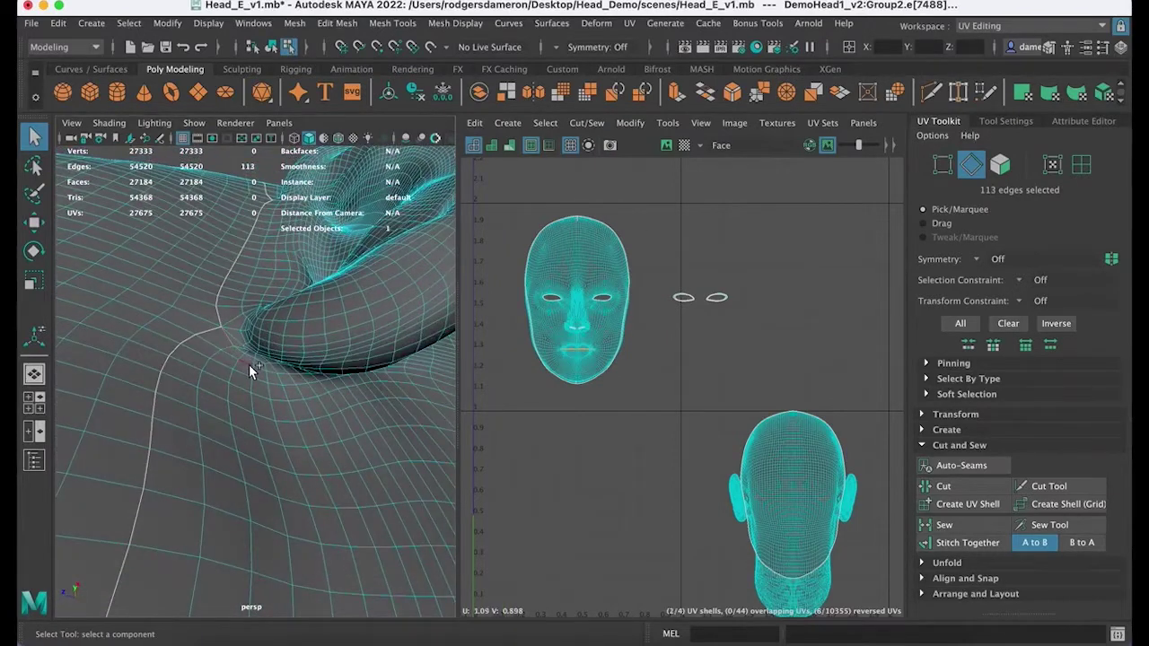
double_click(241, 350, "shift")
left_click_drag(277, 390, 157, 332, "alt")
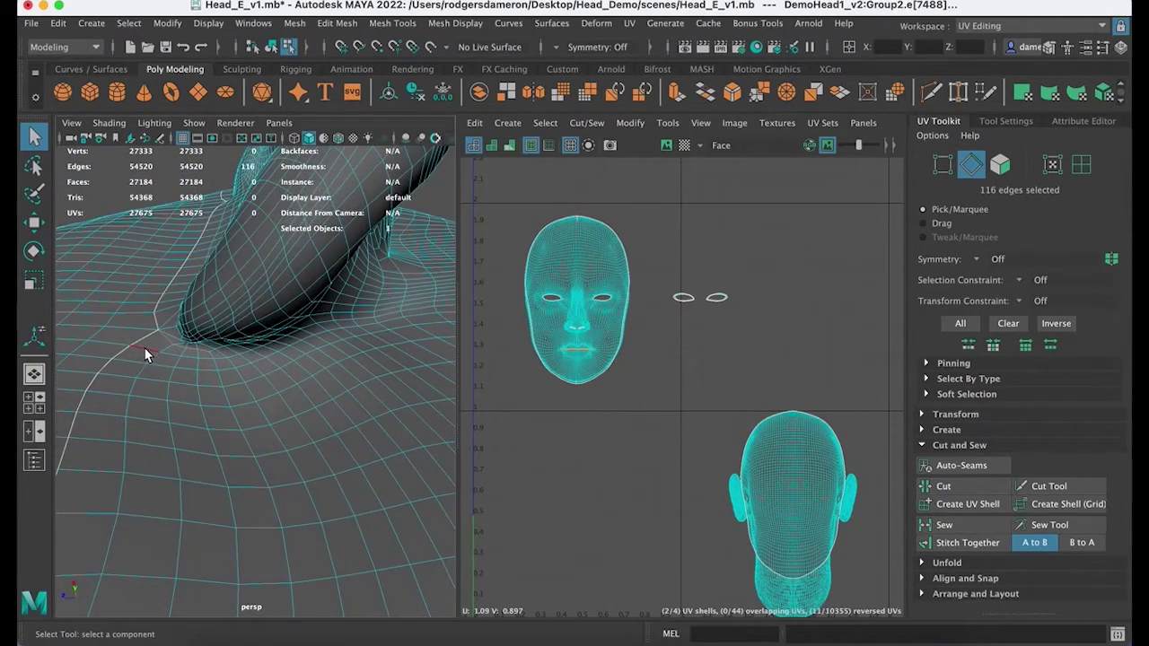
left_click(146, 349)
double_click(175, 354)
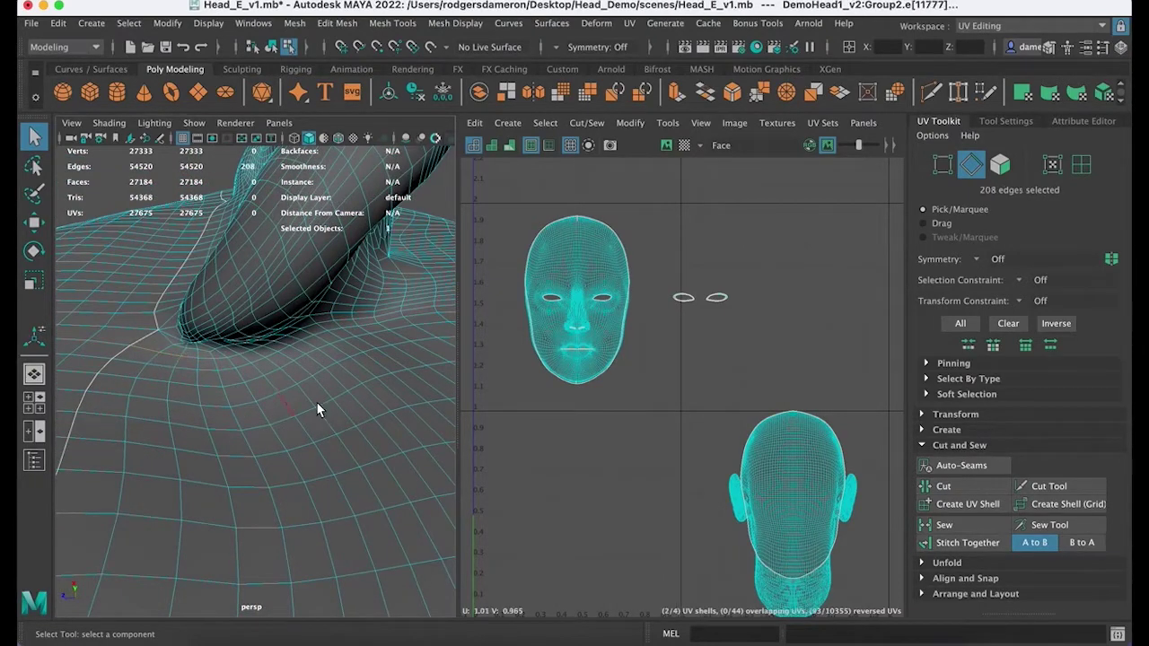
left_click_drag(316, 401, 271, 413, "alt")
left_click(219, 378)
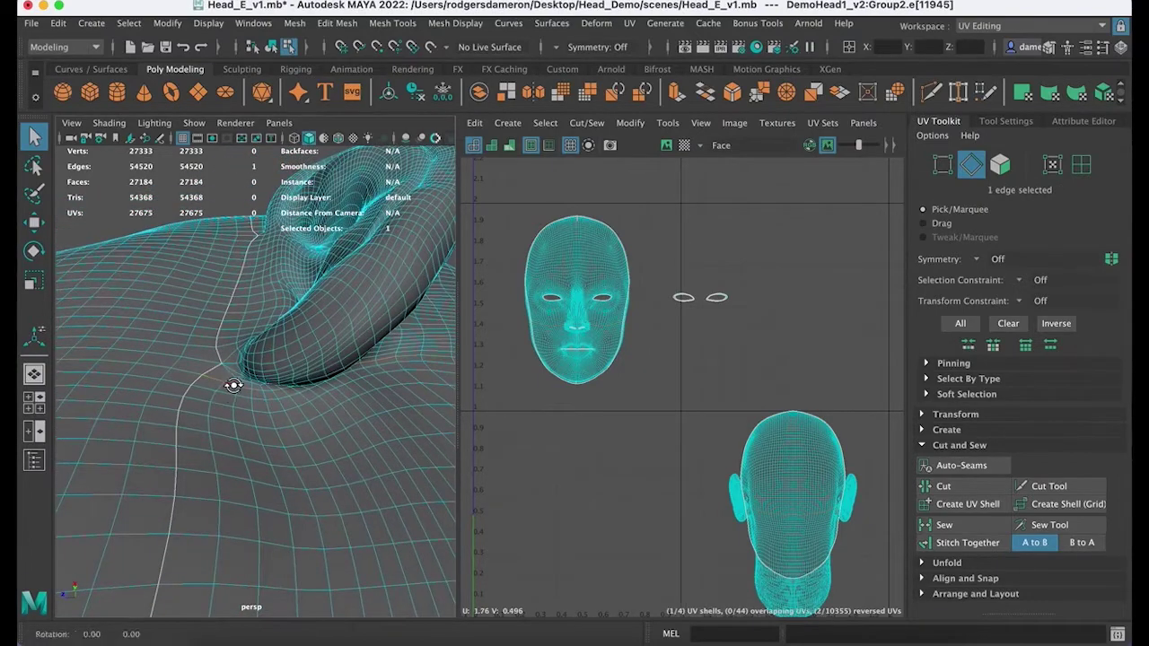
scroll(234, 368, "up", 5)
left_click(214, 358)
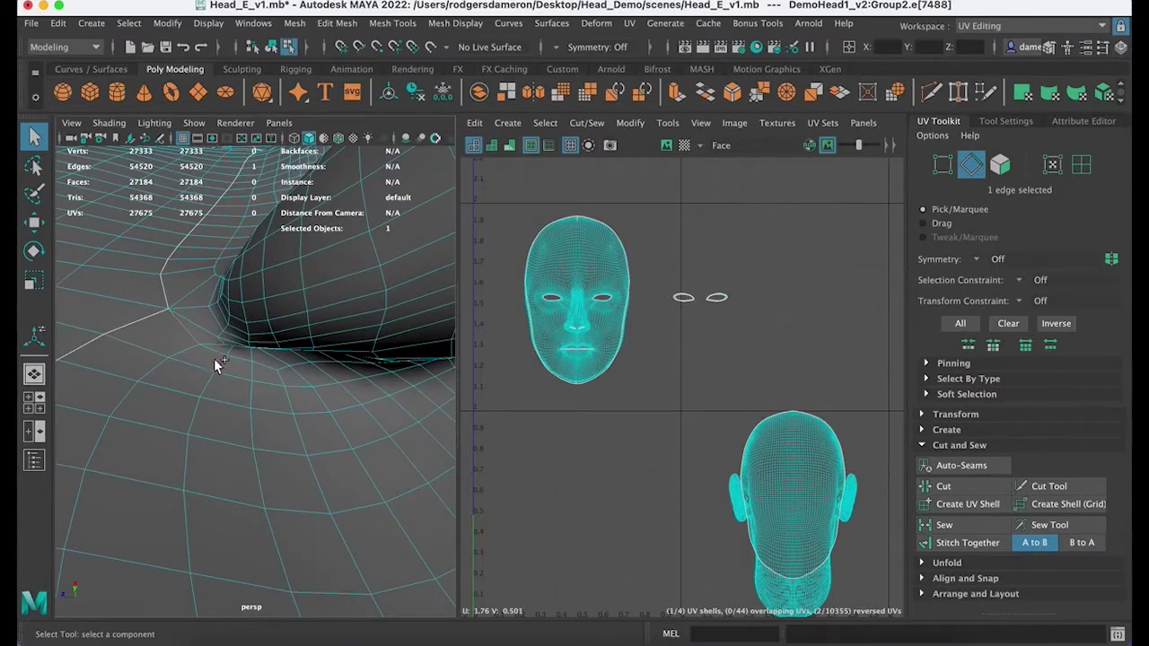
left_click(261, 364, "shift")
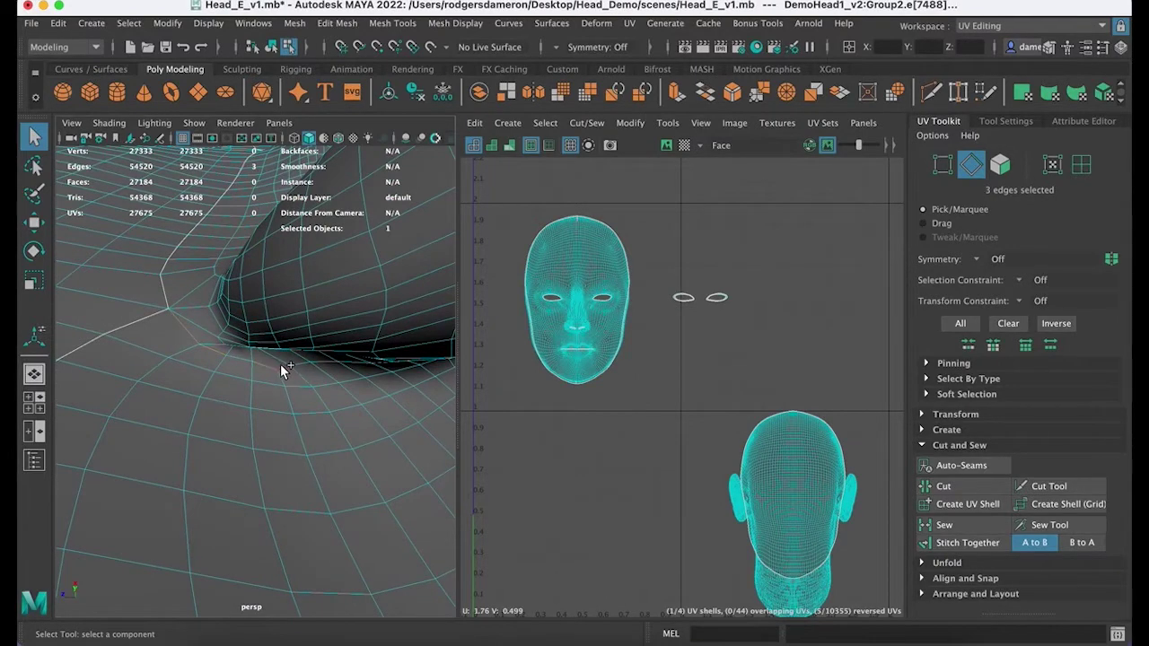
left_click(301, 362, "shift")
left_click(360, 378, "shift")
left_click_drag(360, 377, 344, 378, "alt")
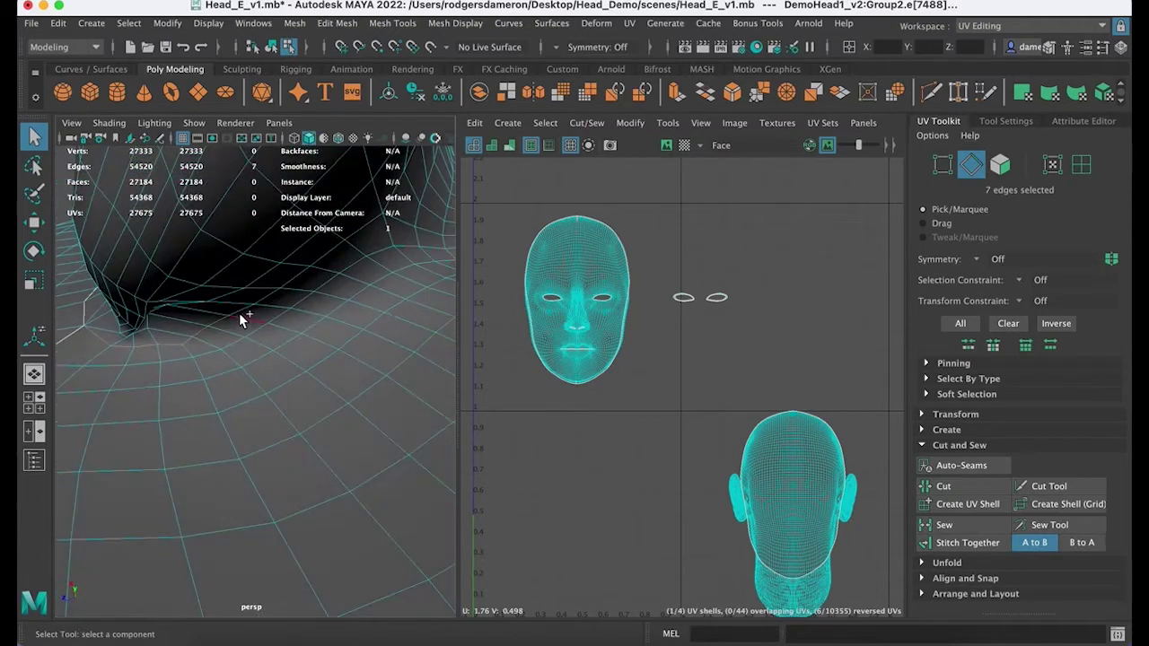
left_click(269, 305, "shift")
left_click(299, 267, "shift")
left_click(362, 223, "shift")
left_click_drag(363, 224, 257, 359, "alt")
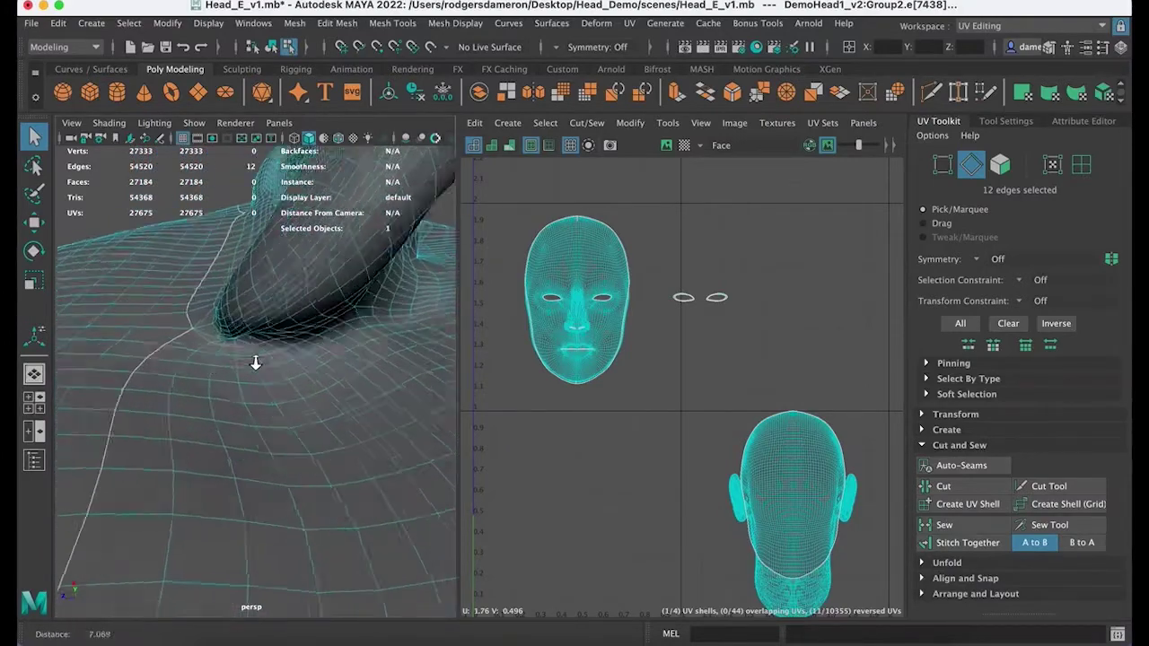
Step: Select the row of edges running from the face seam under the ear lobe to the back of the ear
left_click(248, 348)
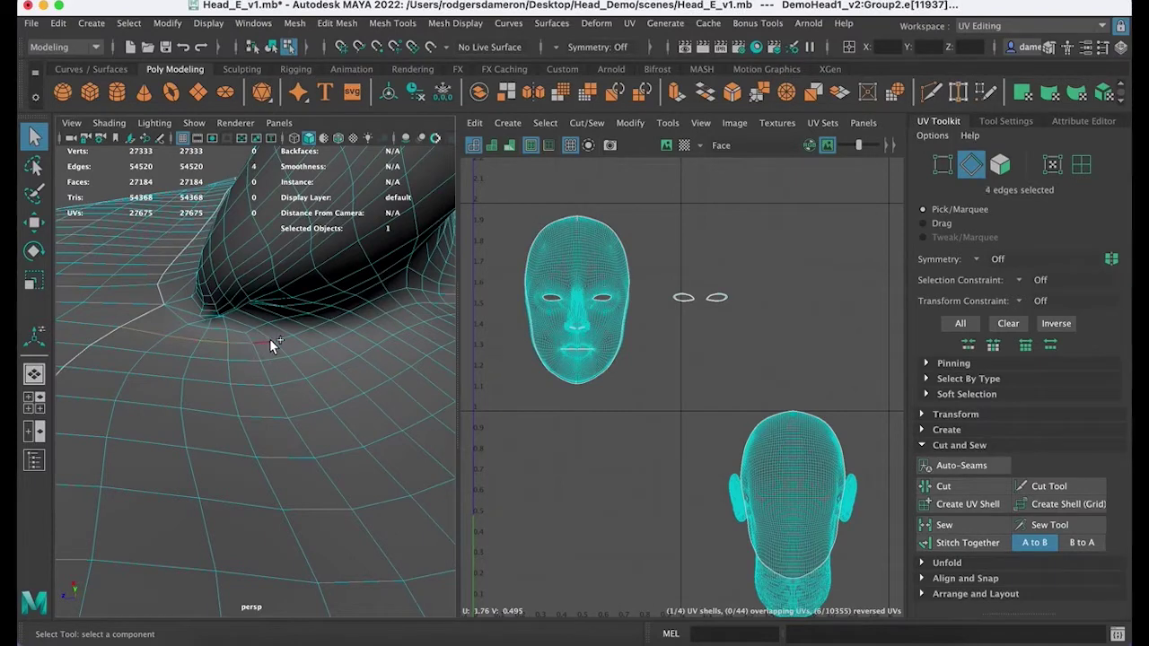
left_click(333, 318, "shift")
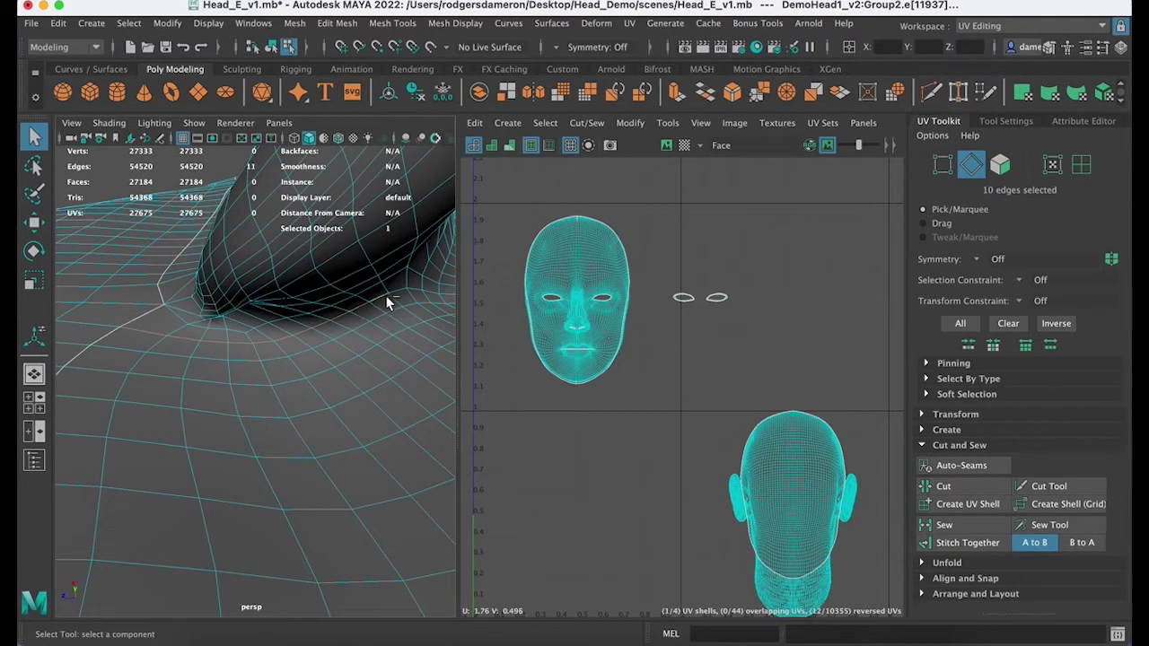
left_click_drag(411, 317, 287, 356, "alt")
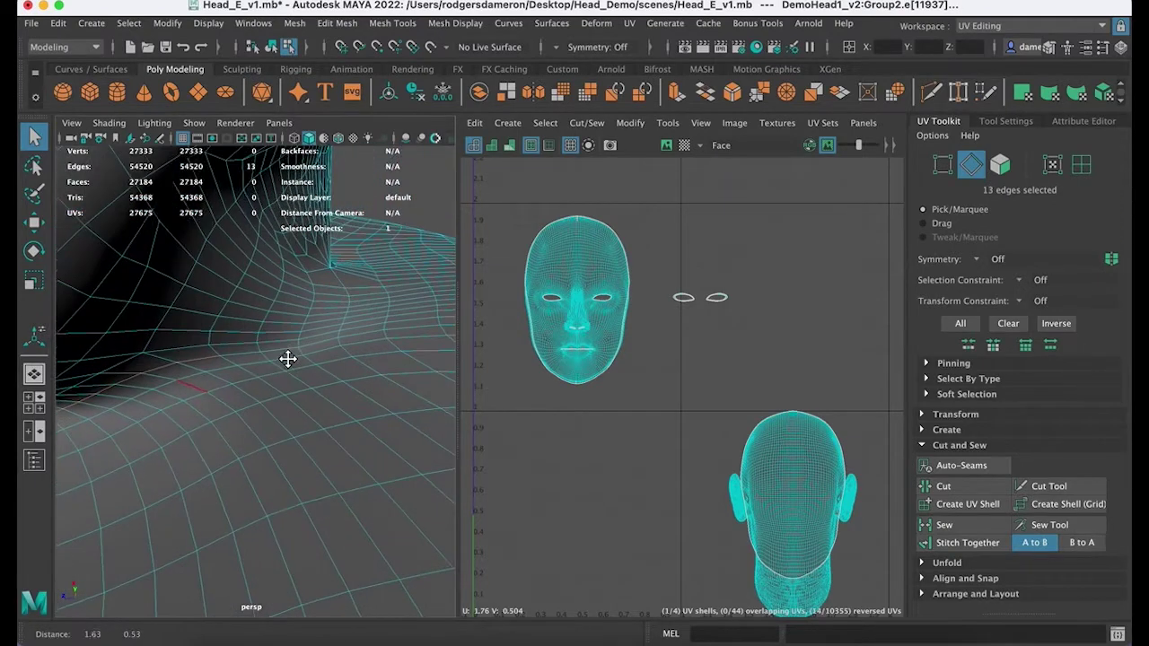
left_click(240, 356, "shift")
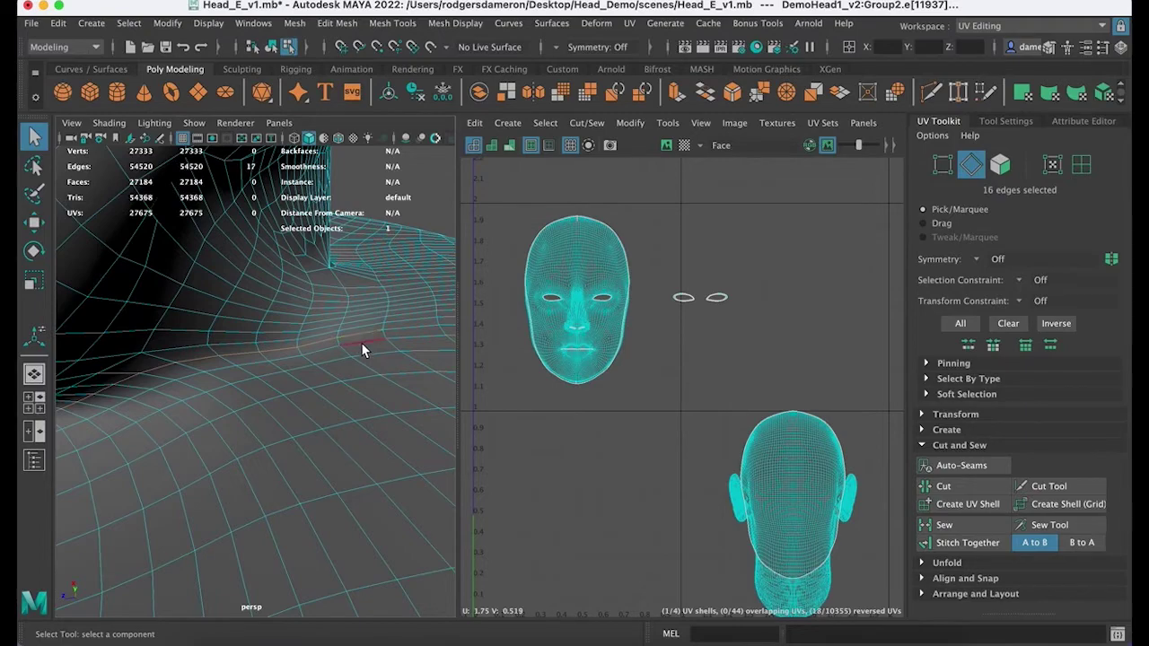
left_click_drag(362, 343, 359, 436, "alt")
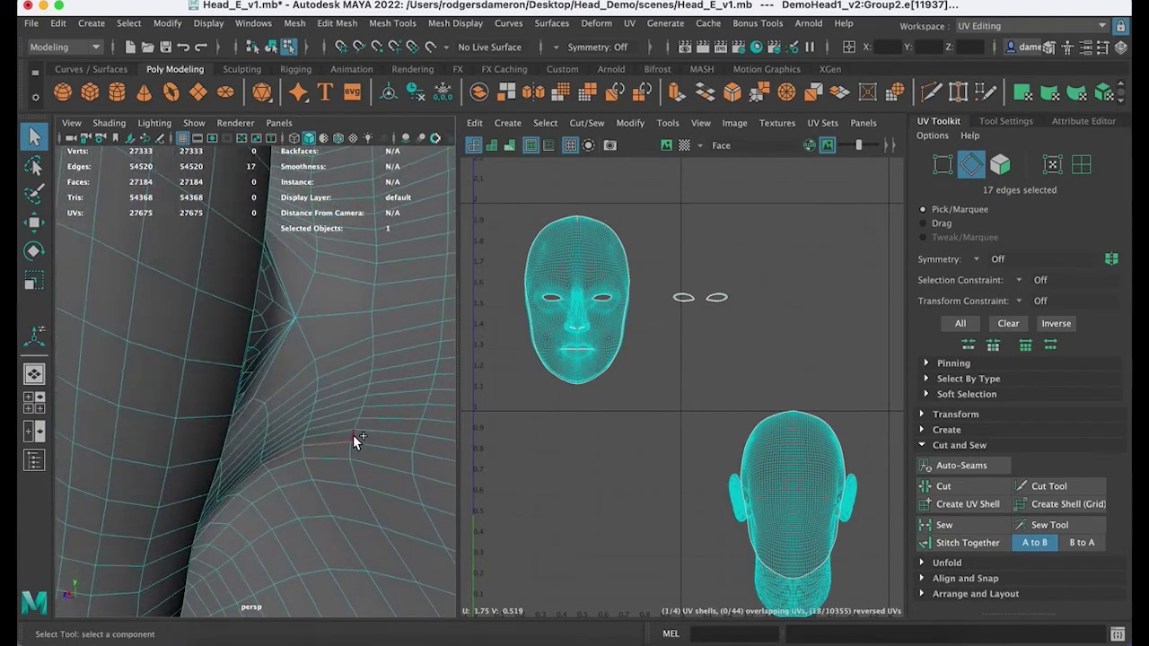
Step: Extend the edge selection upward behind the lower ear, following the vertical edge line beside the crease
left_click(358, 418, "shift")
double_click(382, 407, "shift")
key("ctrl+z")
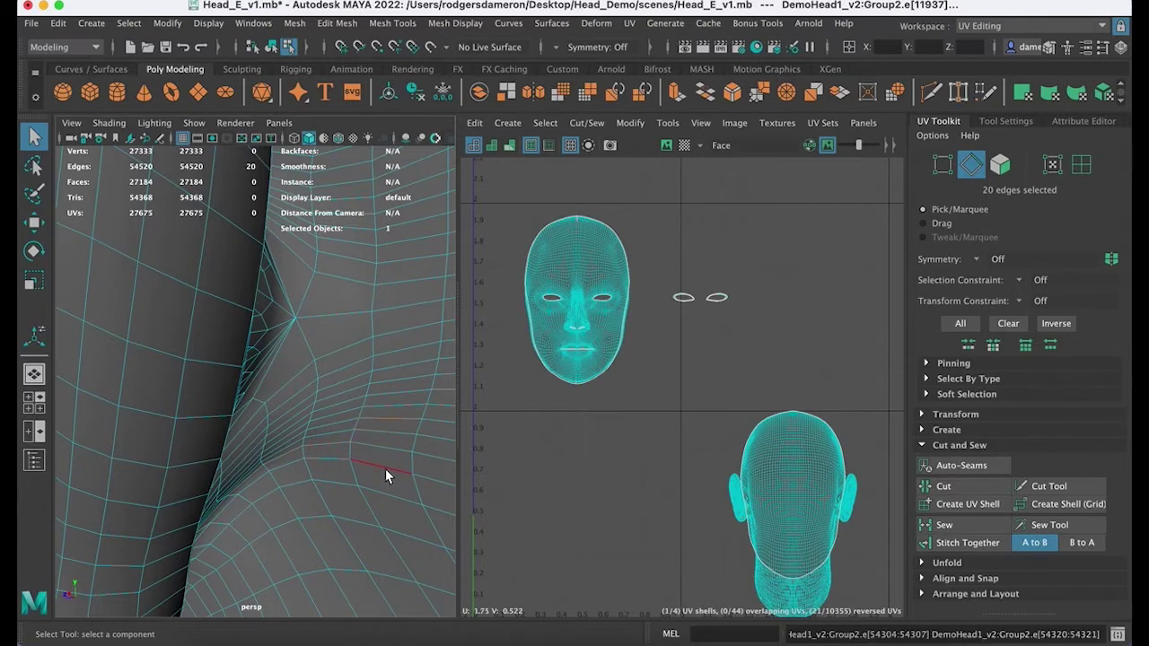
left_click(399, 430, "shift")
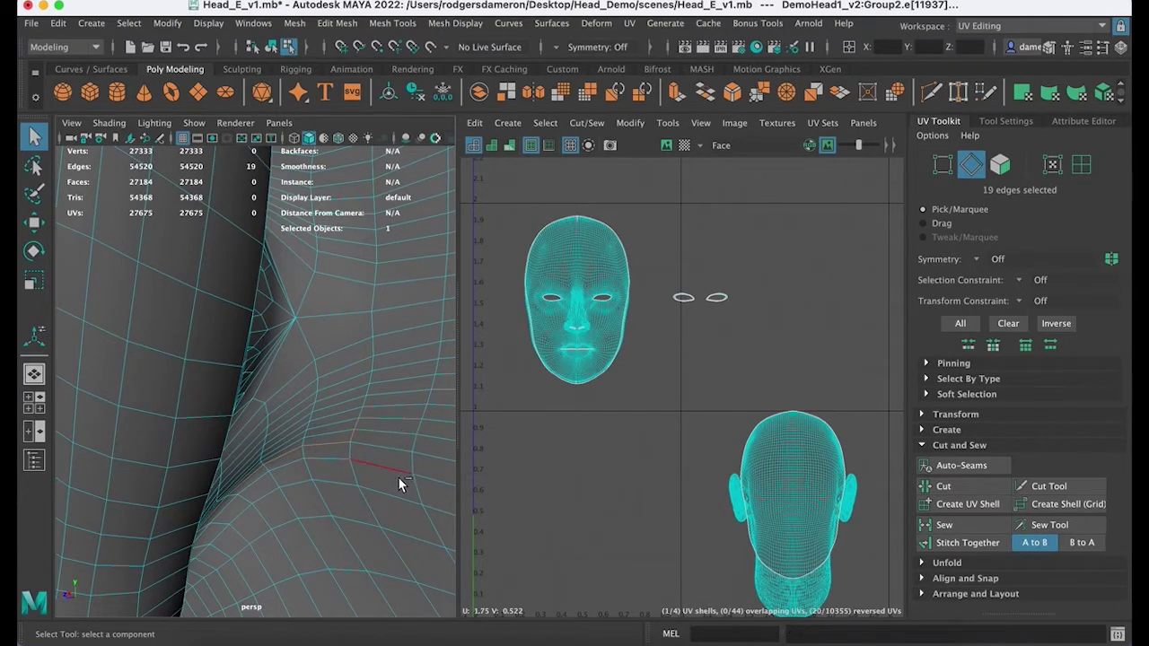
left_click(368, 389, "shift")
left_click(371, 374, "shift")
left_click(372, 361, "shift")
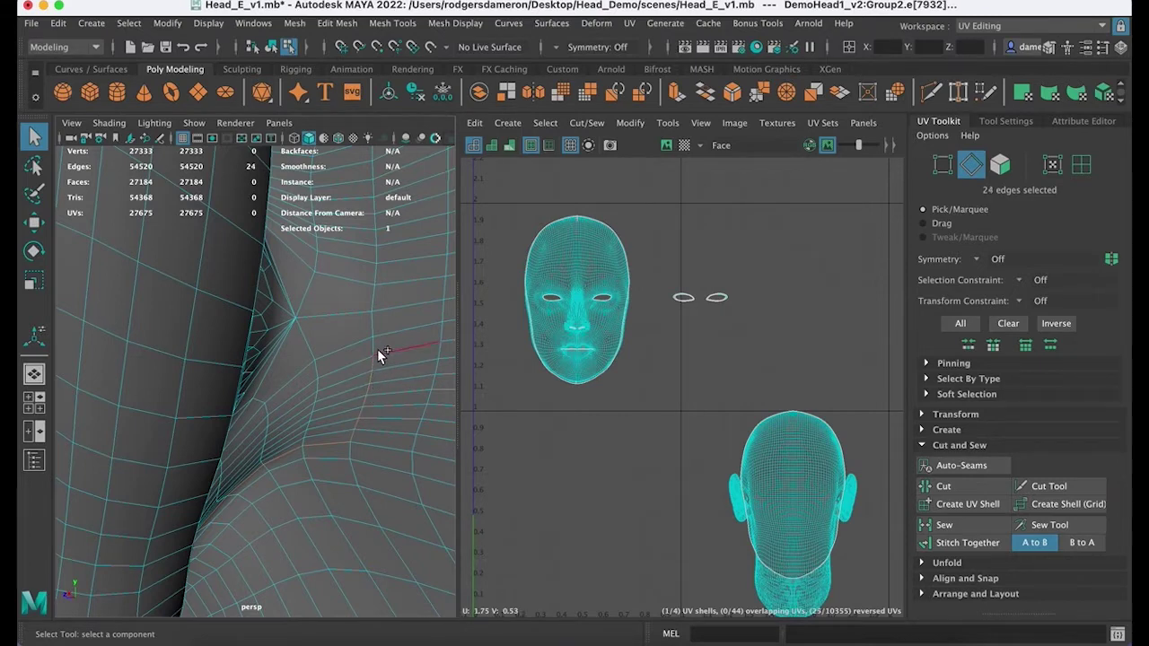
left_click(372, 343, "shift")
left_click(374, 325, "shift")
left_click(371, 304, "shift")
left_click_drag(374, 310, 353, 347, "alt")
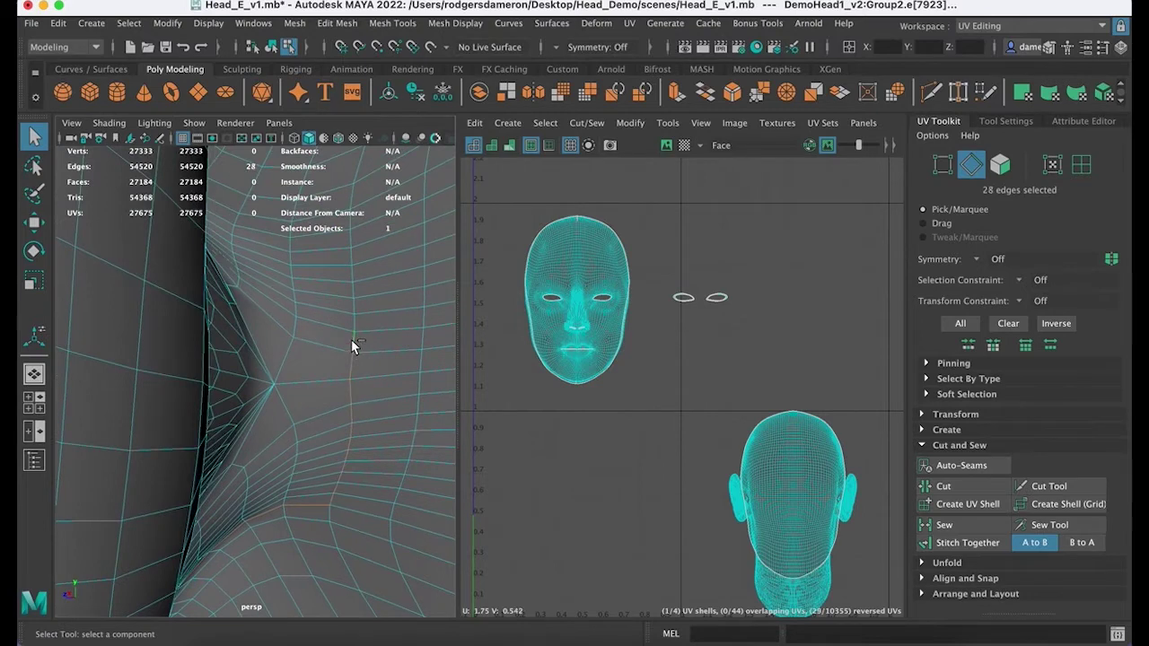
Step: Continue adding edges along the vertical line behind the ear up to the upper part of the ear
left_click(353, 305, "shift")
left_click(353, 288, "shift")
left_click(353, 257, "shift")
left_click_drag(366, 255, 339, 346, "alt")
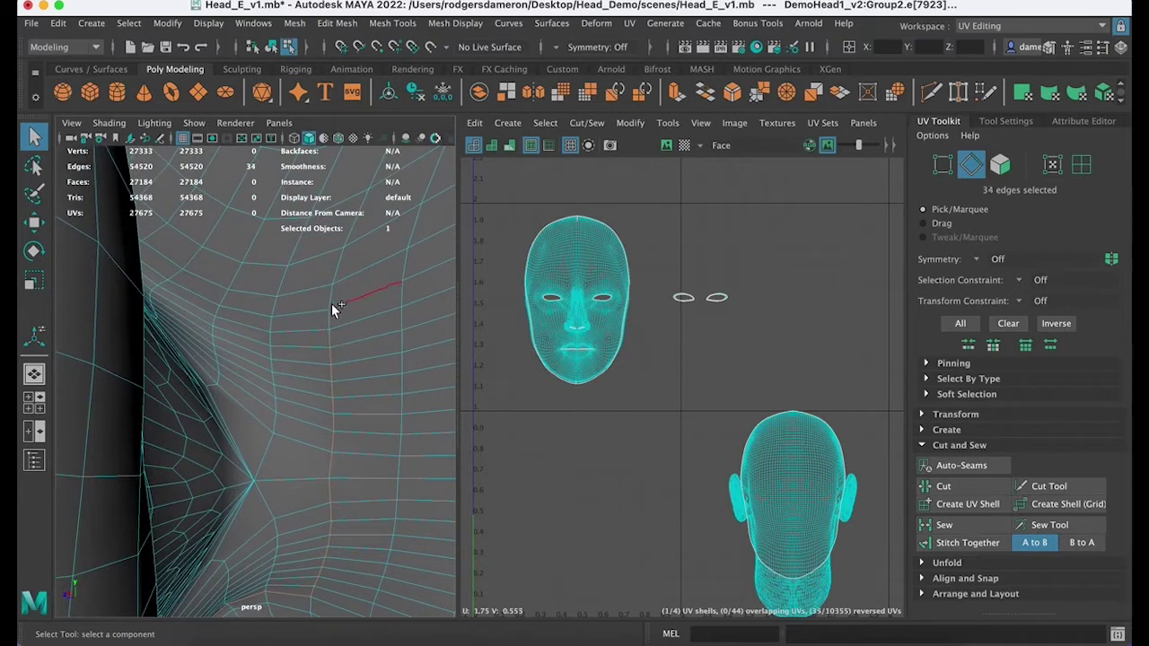
left_click(331, 314, "shift")
left_click(332, 293, "shift")
left_click(336, 272, "shift")
left_click_drag(369, 247, 336, 333, "alt")
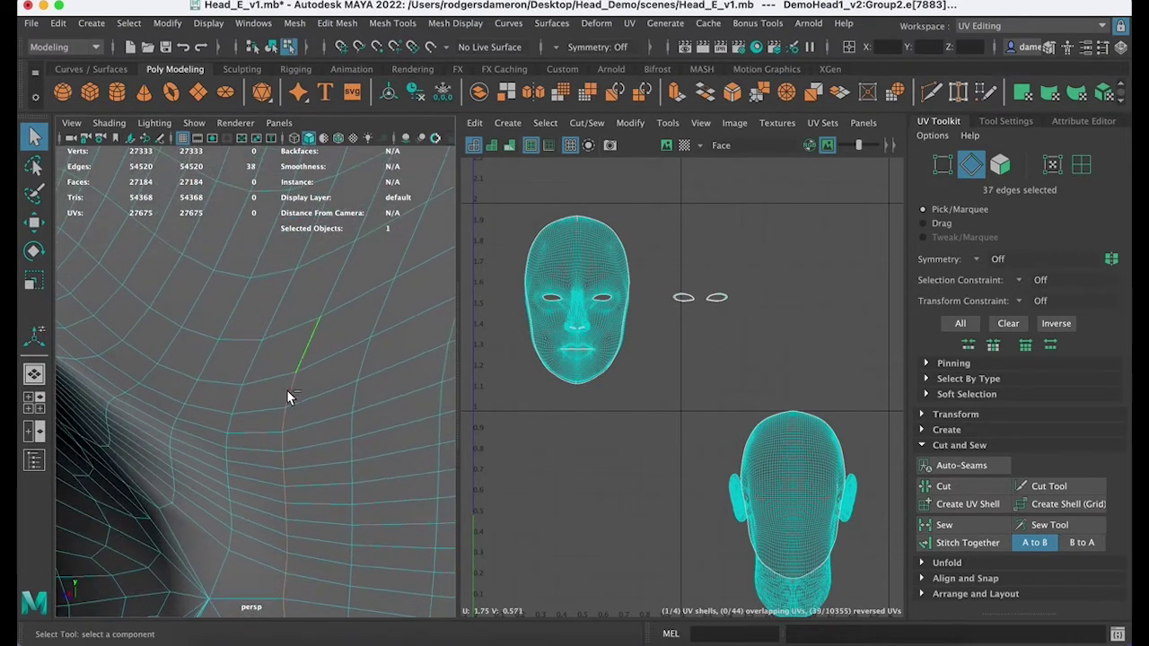
left_click_drag(289, 396, 299, 492, "alt")
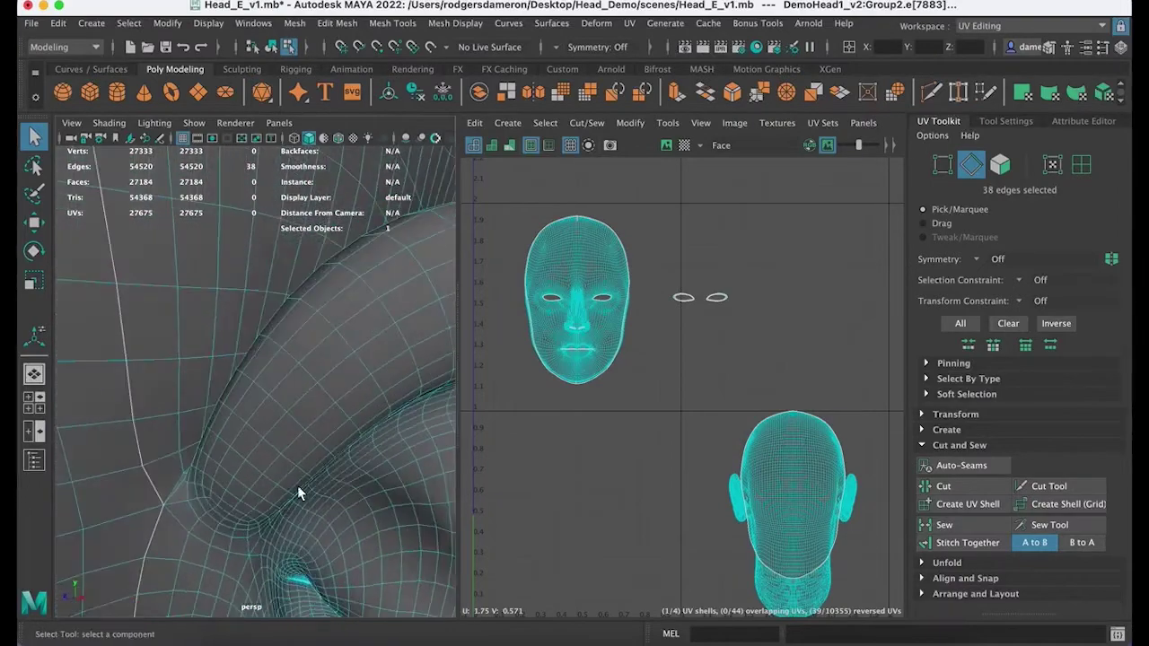
Step: Add the edge linking the face seam to the front of the ear's upper rim to the selection
left_click(170, 481, "shift")
left_click_drag(176, 485, 143, 537, "alt")
middle_click_drag(143, 537, 204, 419, "alt")
right_click_drag(204, 419, 206, 421, "alt")
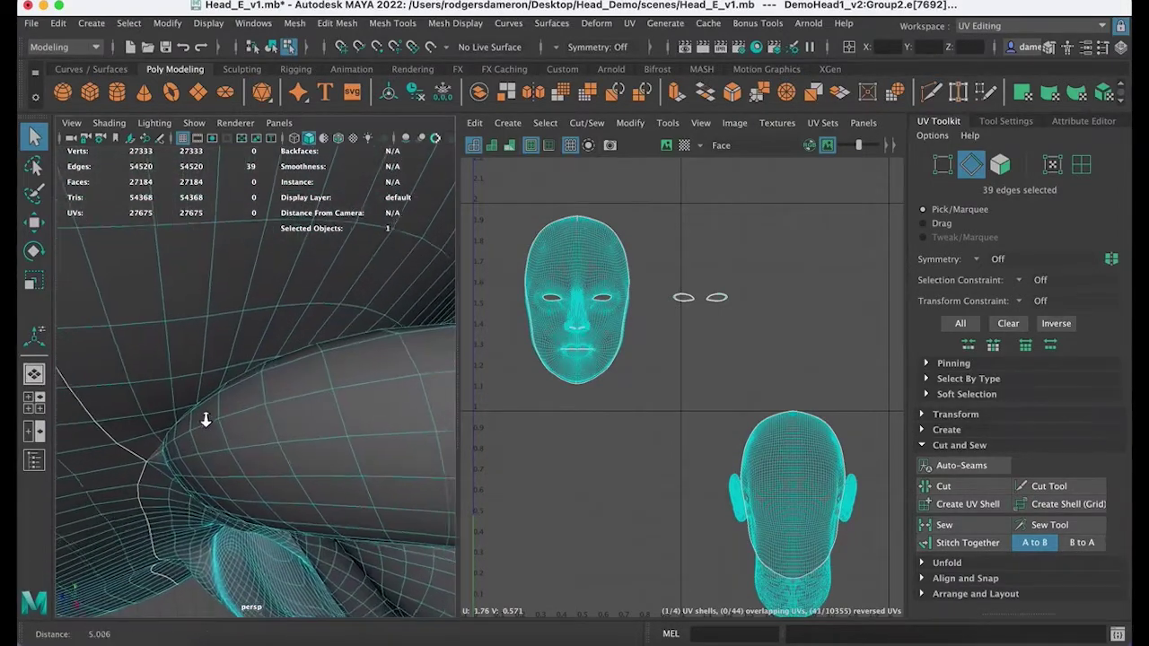
left_click_drag(205, 421, 126, 368, "alt")
middle_click_drag(125, 368, 358, 323, "alt")
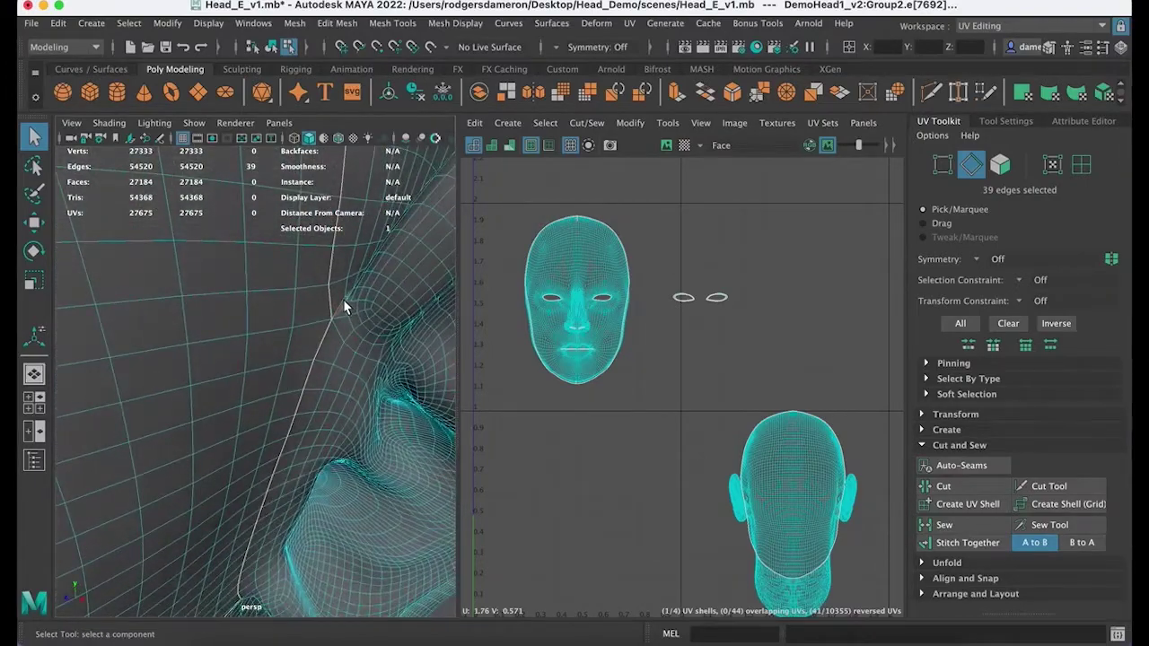
Step: Extend the edge selection from the front of the ear's upper rim back across the top of the ear
left_click_drag(341, 298, 305, 355, "alt")
right_click_drag(306, 356, 372, 359, "alt")
left_click_drag(372, 359, 419, 346, "alt")
right_click_drag(418, 346, 335, 351, "alt")
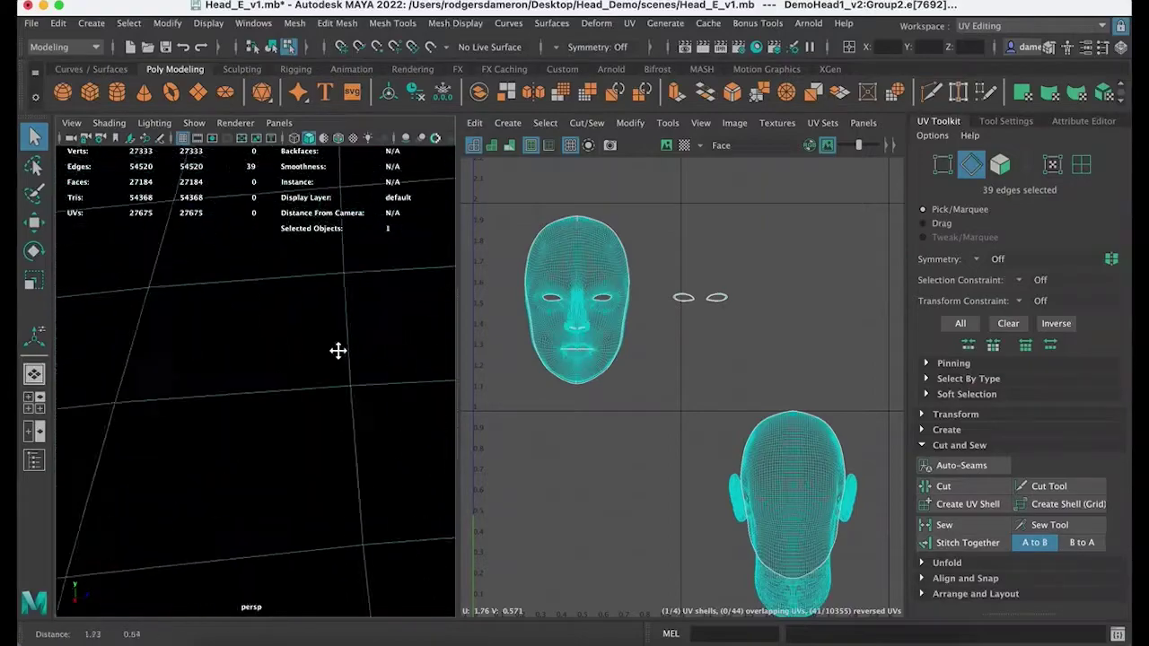
middle_click_drag(336, 351, 412, 327, "alt")
right_click_drag(411, 327, 386, 326, "alt")
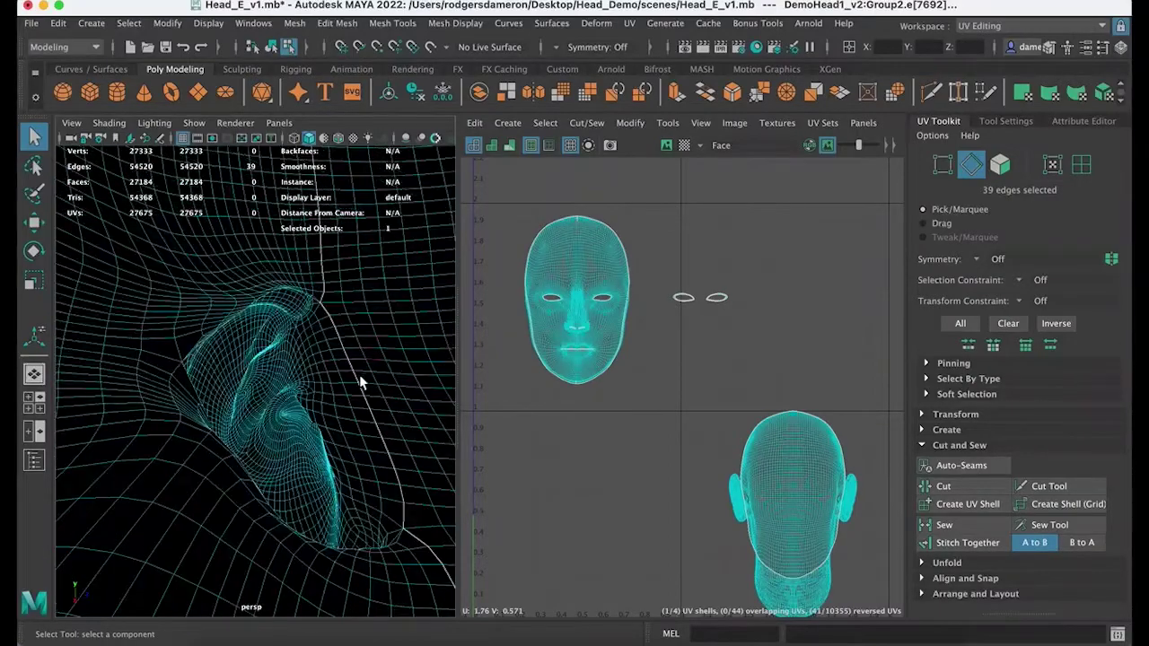
left_click_drag(360, 381, 268, 479, "alt")
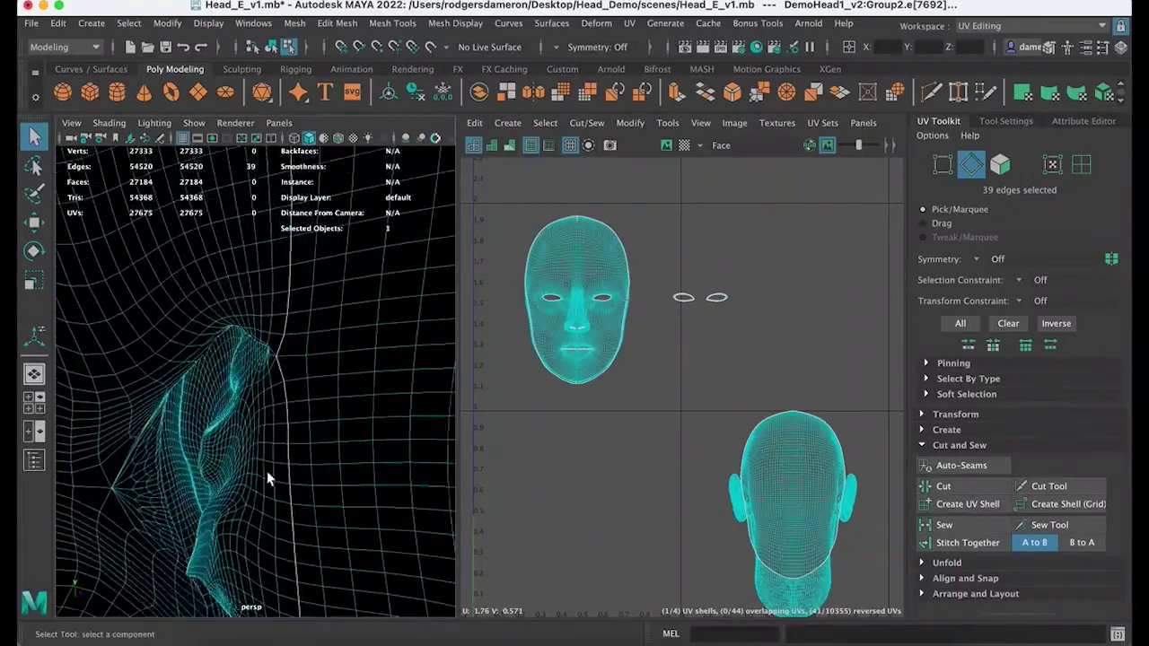
right_click_drag(223, 419, 386, 425, "alt")
left_click_drag(387, 425, 304, 356, "alt")
middle_click_drag(304, 357, 302, 445, "alt")
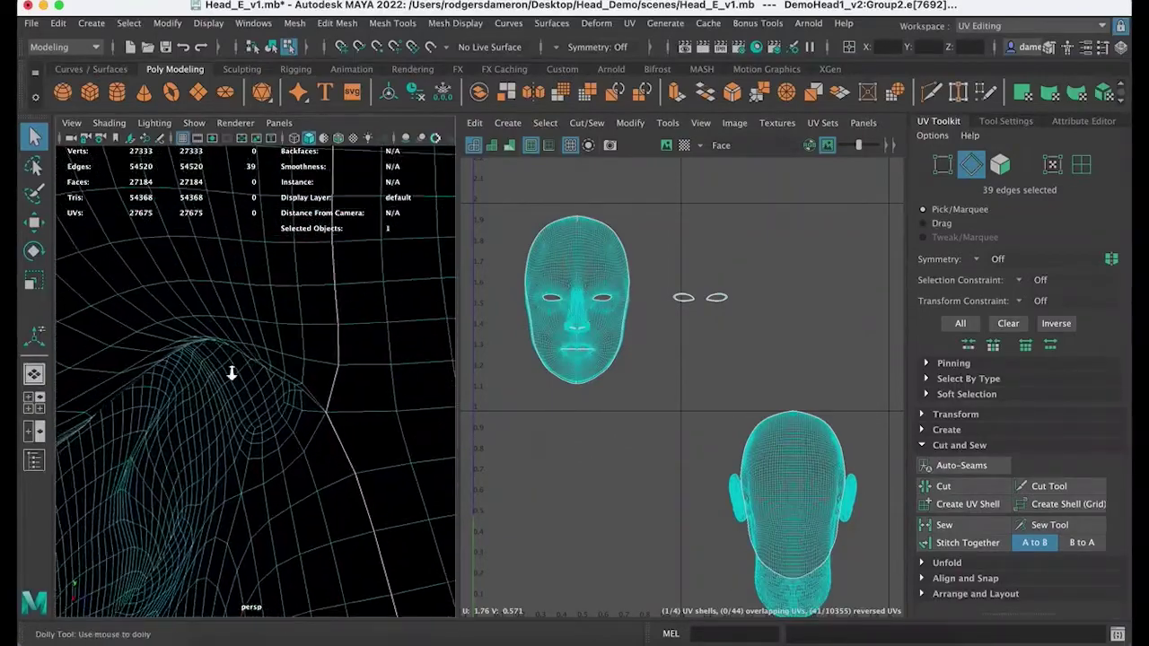
right_click_drag(232, 372, 398, 385, "alt")
left_click_drag(398, 385, 378, 388, "alt")
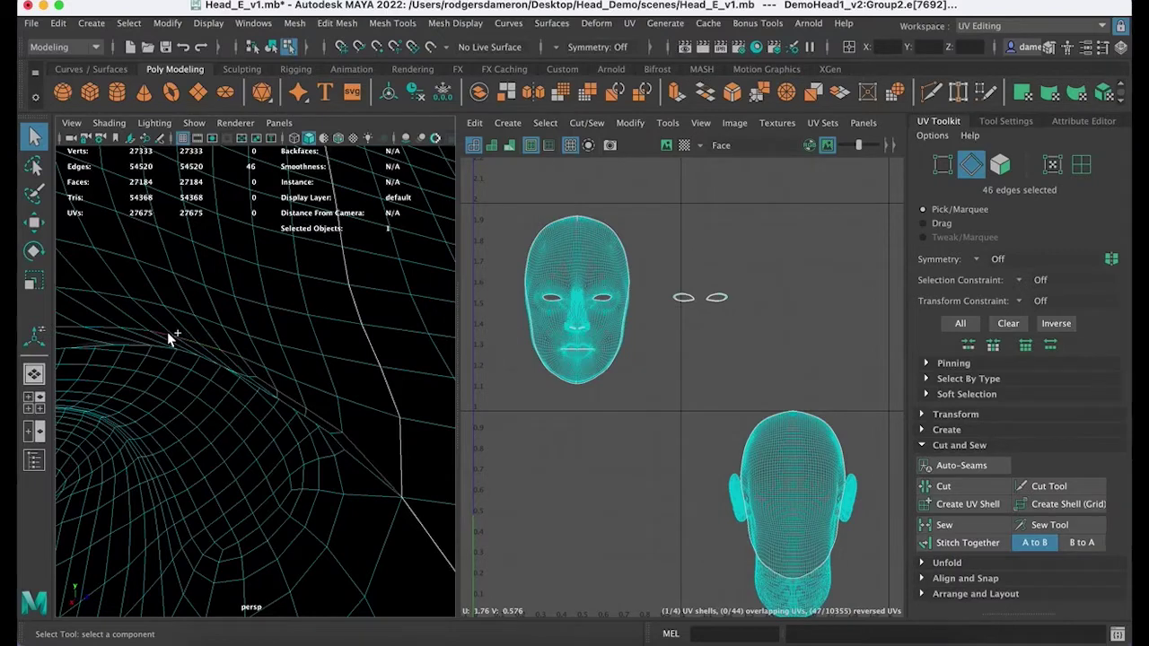
left_click(102, 326, "shift")
left_click_drag(101, 326, 260, 395, "alt")
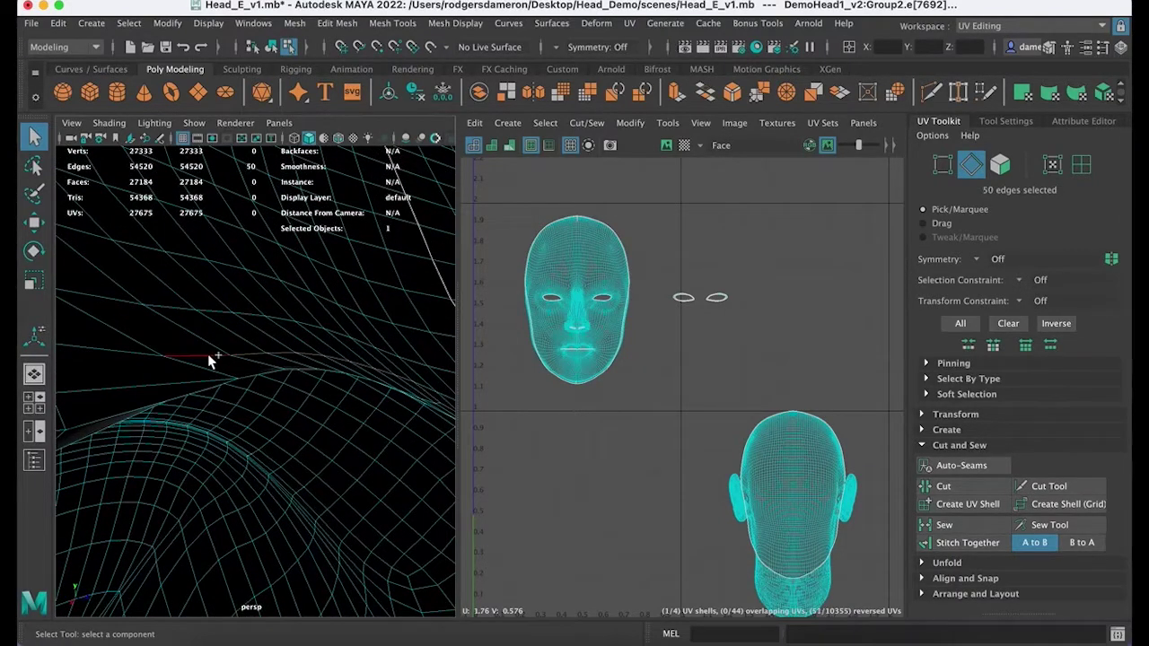
Step: Add the remaining edges above the ear so the path joins the line selected behind it
scroll(163, 351, "up", 5)
scroll(162, 353, "down", 10)
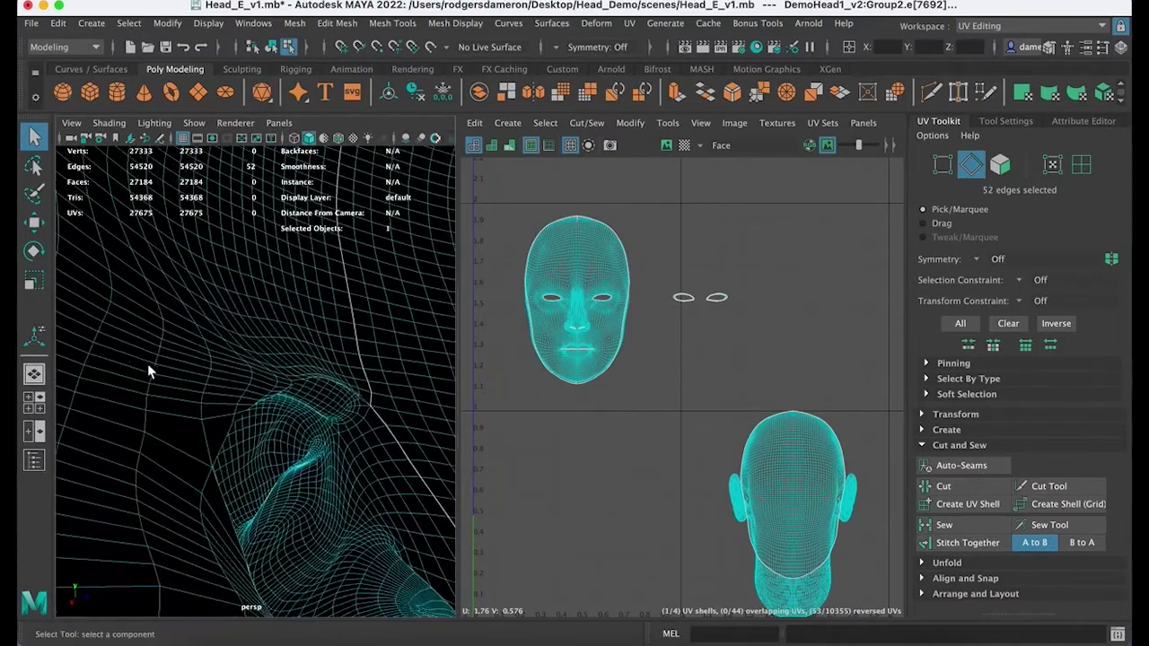
left_click_drag(147, 364, 146, 390, "alt")
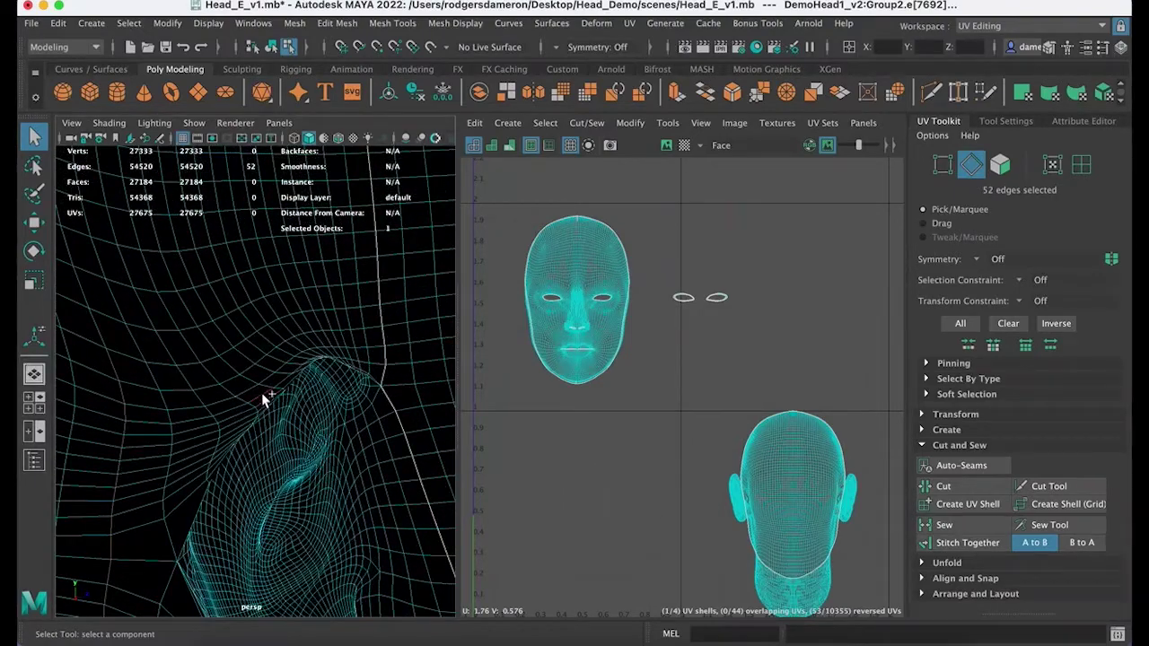
left_click(192, 418, "shift")
left_click(151, 426, "shift")
Step: Examine the selected edge loop around the ear from all sides, in both shaded and wireframe display, for gaps or stray edges
left_click_drag(264, 500, 305, 493, "alt")
middle_click_drag(305, 493, 255, 424, "alt")
right_click_drag(256, 425, 92, 421, "alt")
left_click_drag(92, 421, 346, 403, "alt")
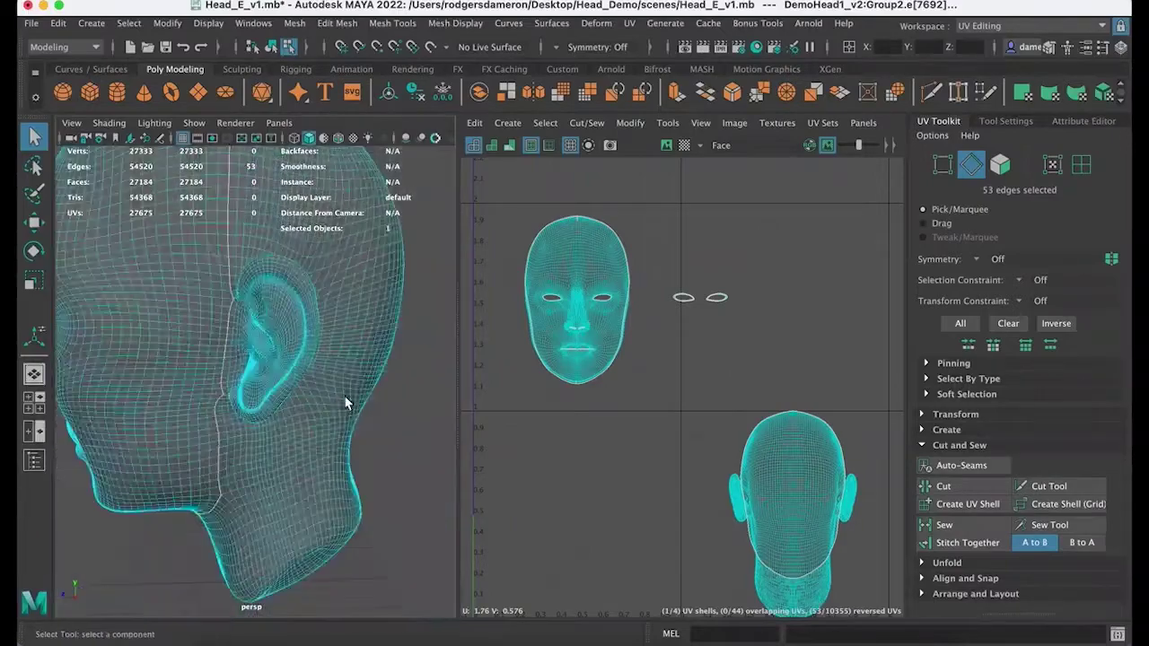
middle_click_drag(346, 403, 277, 481, "alt")
right_click_drag(275, 477, 246, 443, "alt")
left_click_drag(246, 443, 339, 444, "alt")
right_click_drag(339, 443, 110, 436, "alt")
left_click_drag(111, 437, 412, 428, "alt")
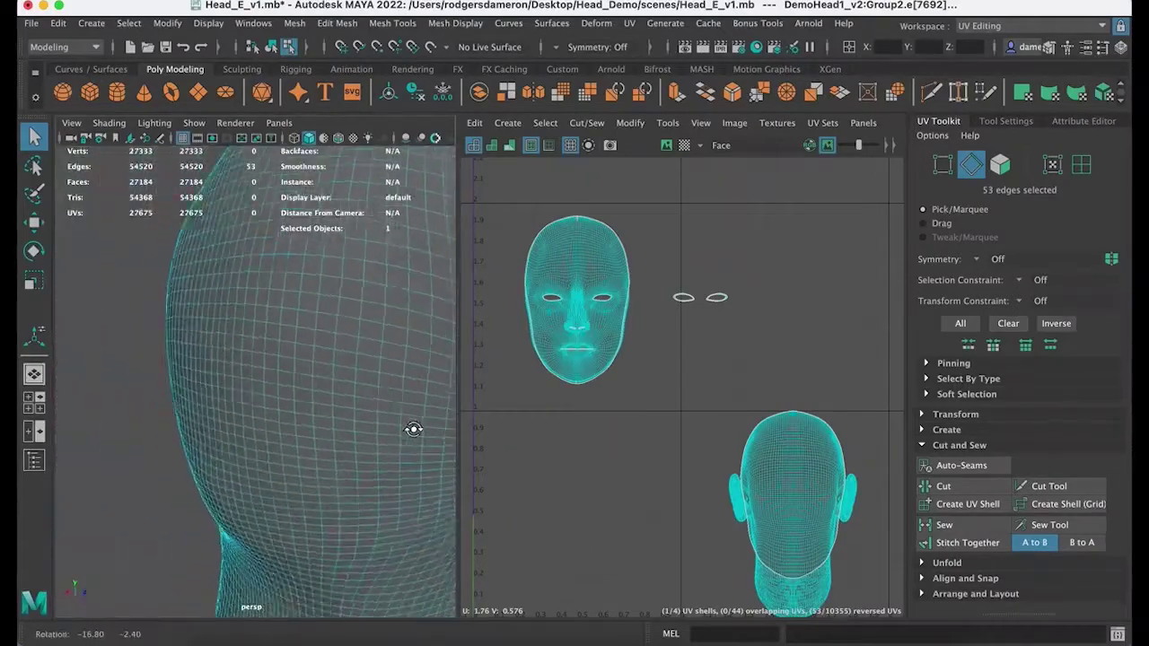
right_click_drag(413, 428, 188, 444, "alt")
middle_click_drag(188, 445, 256, 425, "alt")
right_click_drag(256, 425, 336, 464, "alt")
left_click_drag(336, 464, 254, 485, "alt")
right_click_drag(254, 486, 302, 493, "alt")
left_click_drag(303, 493, 387, 424, "alt")
right_click_drag(387, 424, 256, 431, "alt")
left_click_drag(267, 449, 247, 474, "alt")
key("4")
right_click_drag(155, 453, 329, 441, "alt")
left_click_drag(328, 440, 301, 437, "alt")
right_click_drag(301, 437, 203, 436, "alt")
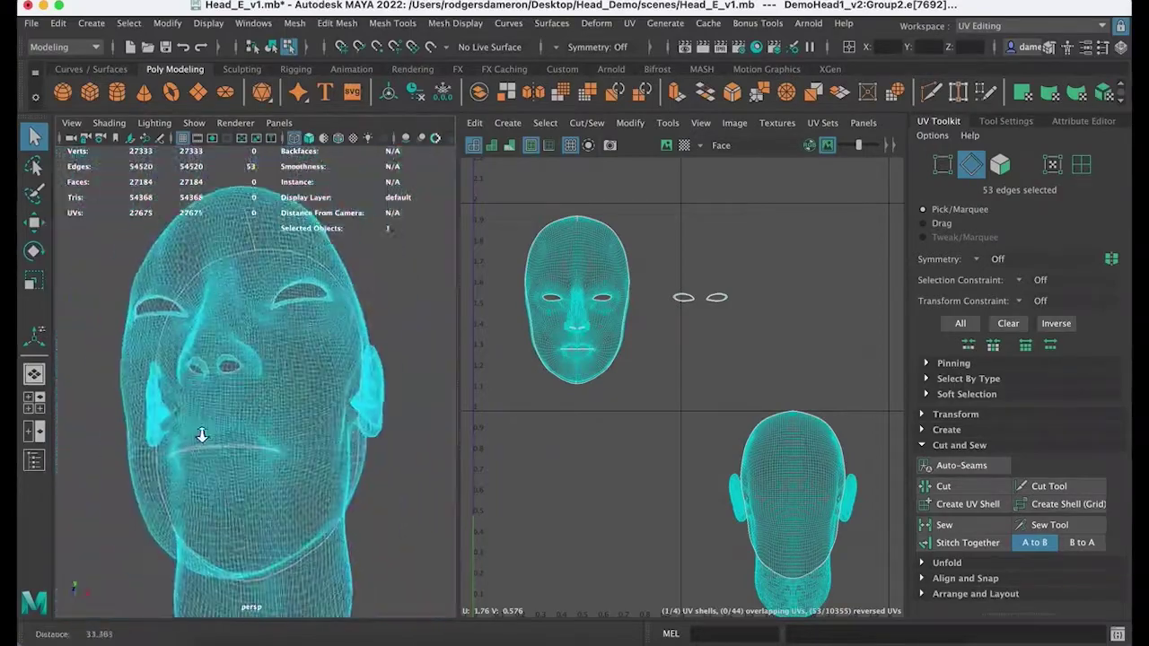
mouse_move(203, 436)
left_mouse_down("alt")
mouse_move(262, 441)
mouse_move(133, 463)
mouse_move(212, 469)
mouse_move(148, 453)
left_mouse_up("alt")
key("5")
right_click_drag(147, 453, 279, 413, "alt")
middle_click_drag(278, 413, 235, 365, "alt")
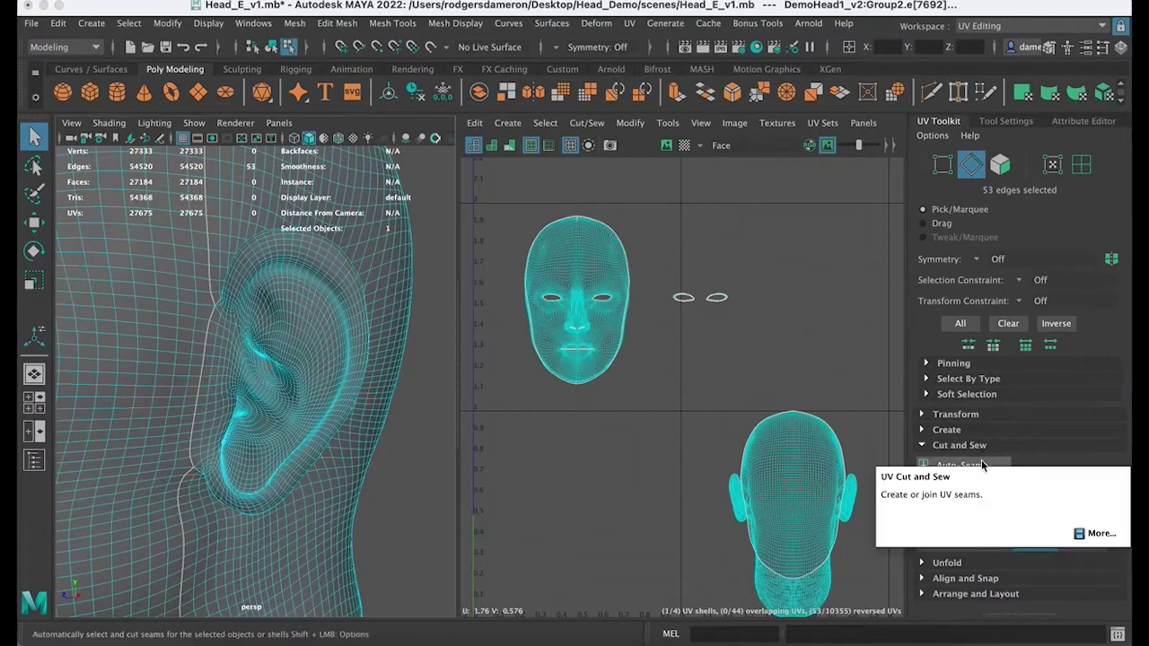
Step: Cut the UVs along the selected edge loop around the ear
left_click(944, 487)
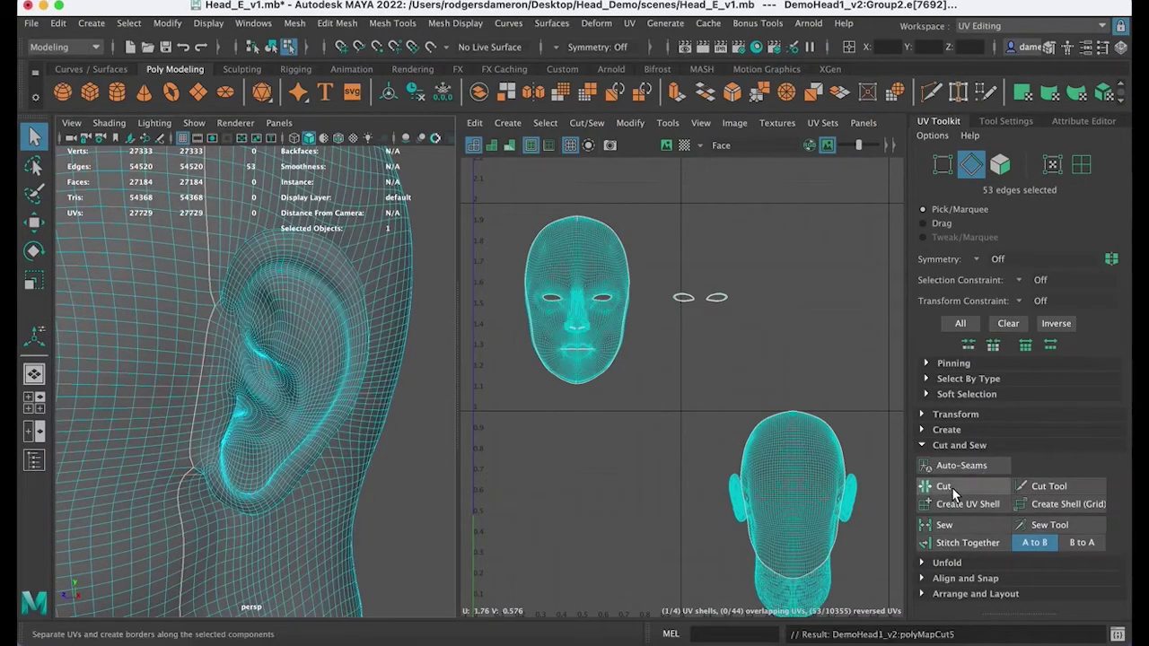
middle_click_drag(779, 462, 591, 364, "alt")
right_click_drag(590, 365, 696, 429, "alt")
right_click_drag(521, 465, 668, 467, "alt")
middle_click_drag(733, 434, 648, 433, "alt")
scroll(660, 429, "down", 4)
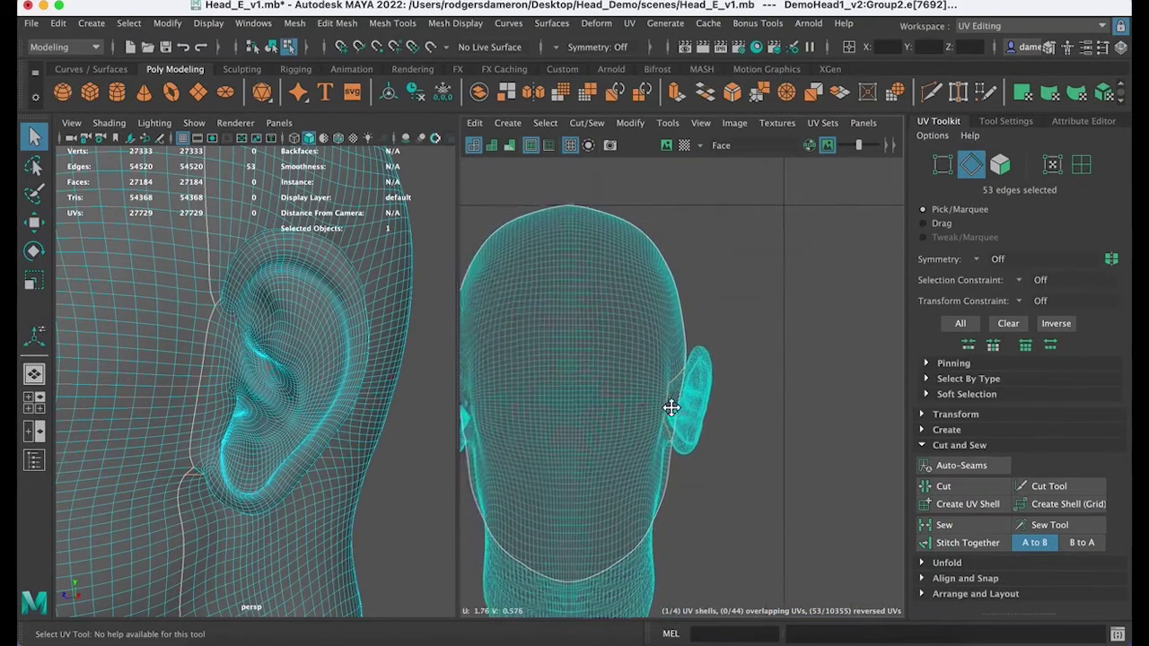
Step: Select the cut ear's UV shell and move it up and to the right, clear of the back-of-head shell
right_click_drag(720, 410, 653, 391)
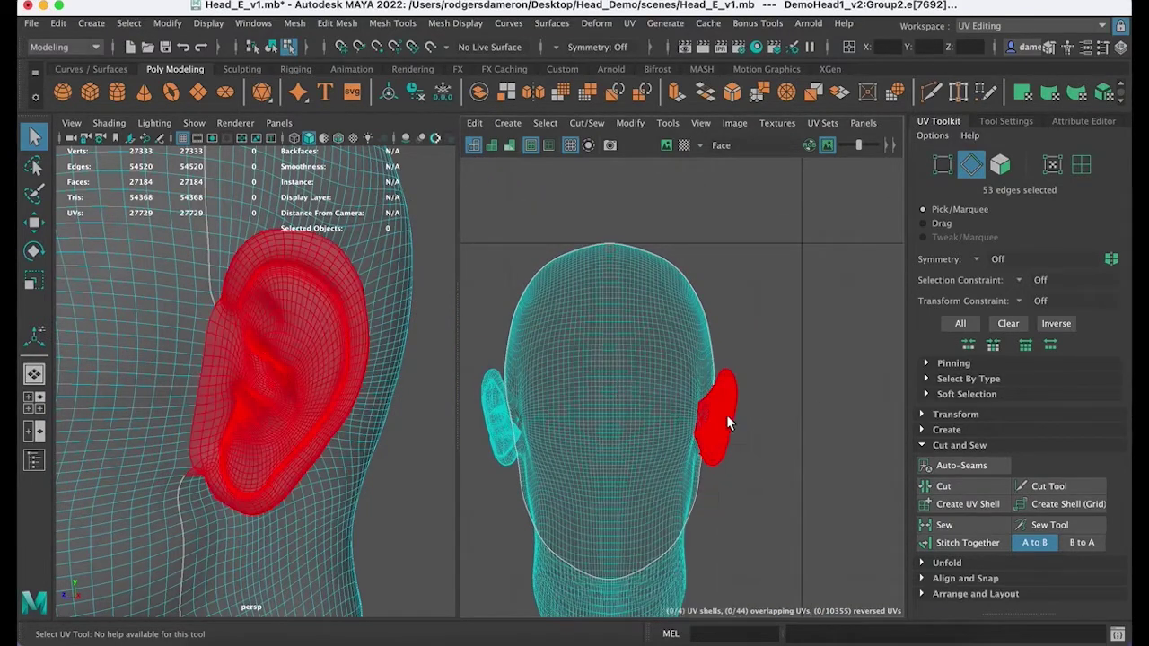
left_click(731, 427)
scroll(736, 507, "down", 3)
key("w")
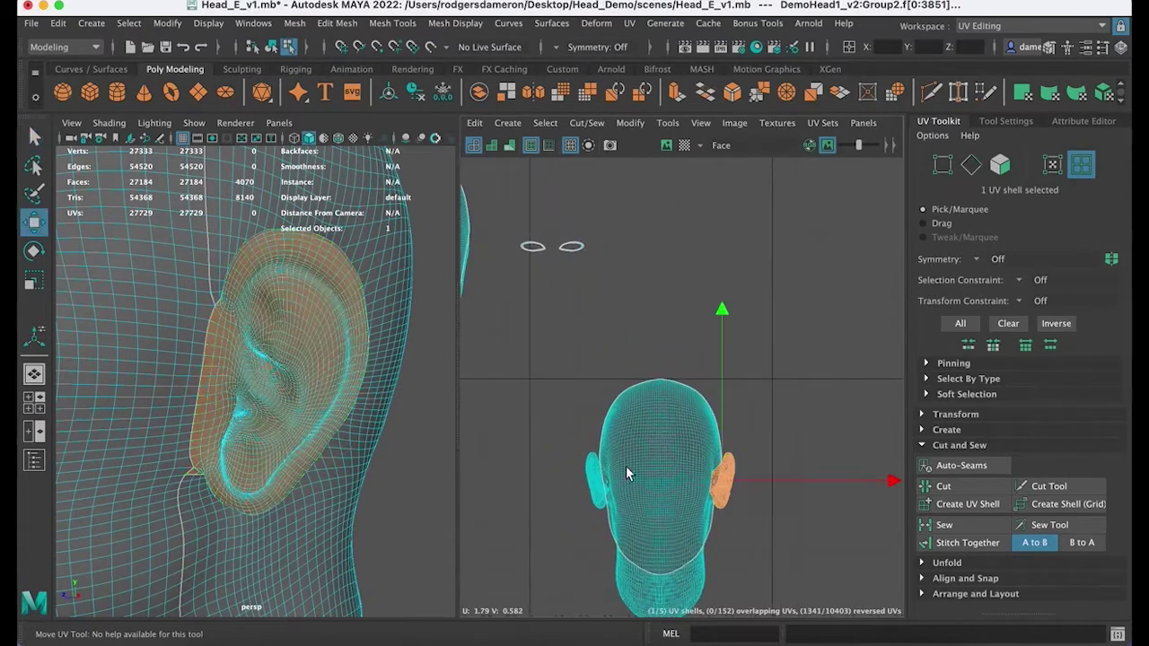
left_click_drag(724, 310, 737, 106)
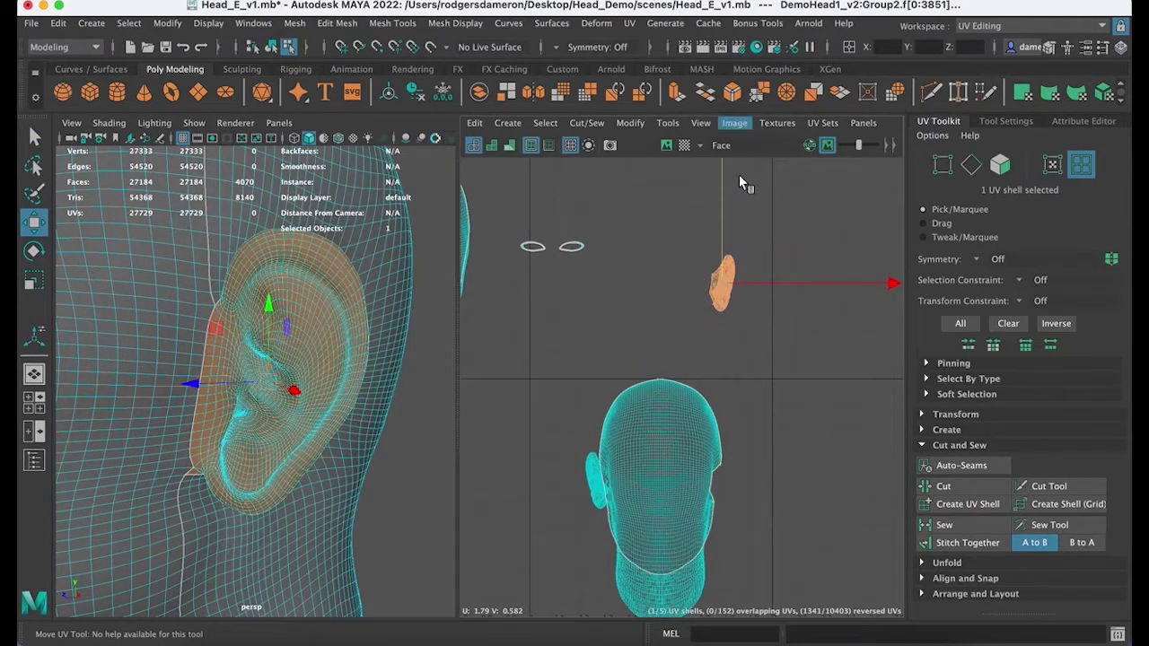
middle_click_drag(680, 333, 709, 363, "alt")
right_click_drag(709, 362, 614, 360, "alt")
middle_click_drag(788, 358, 693, 376, "alt")
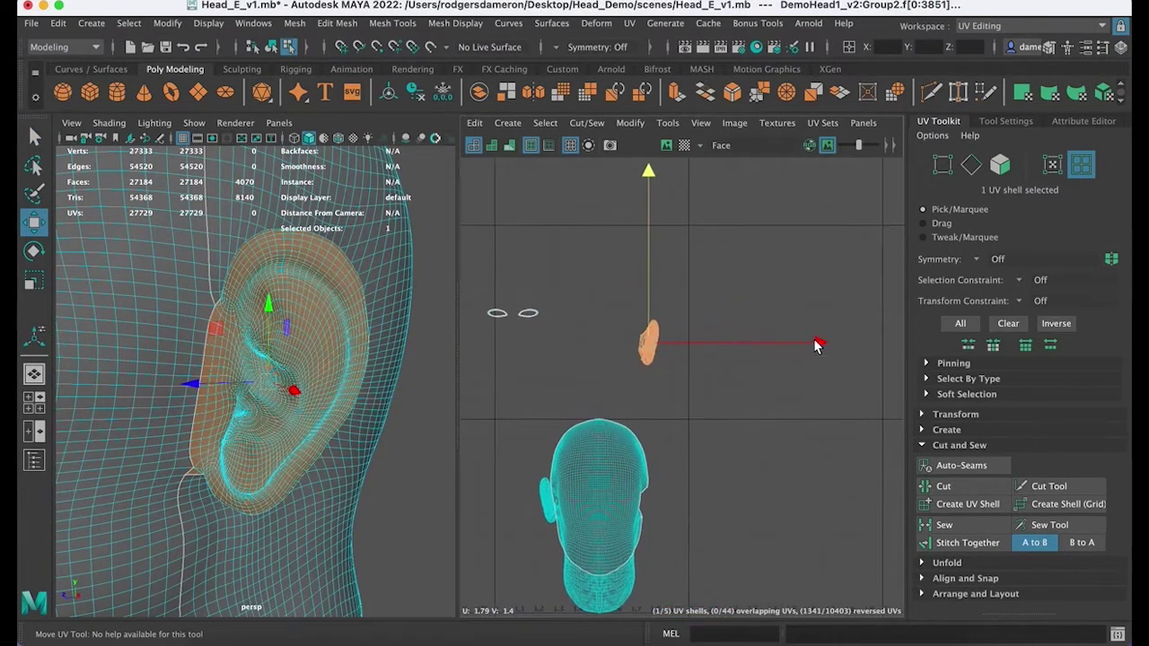
left_click_drag(817, 344, 846, 346)
scroll(795, 351, "down", 3)
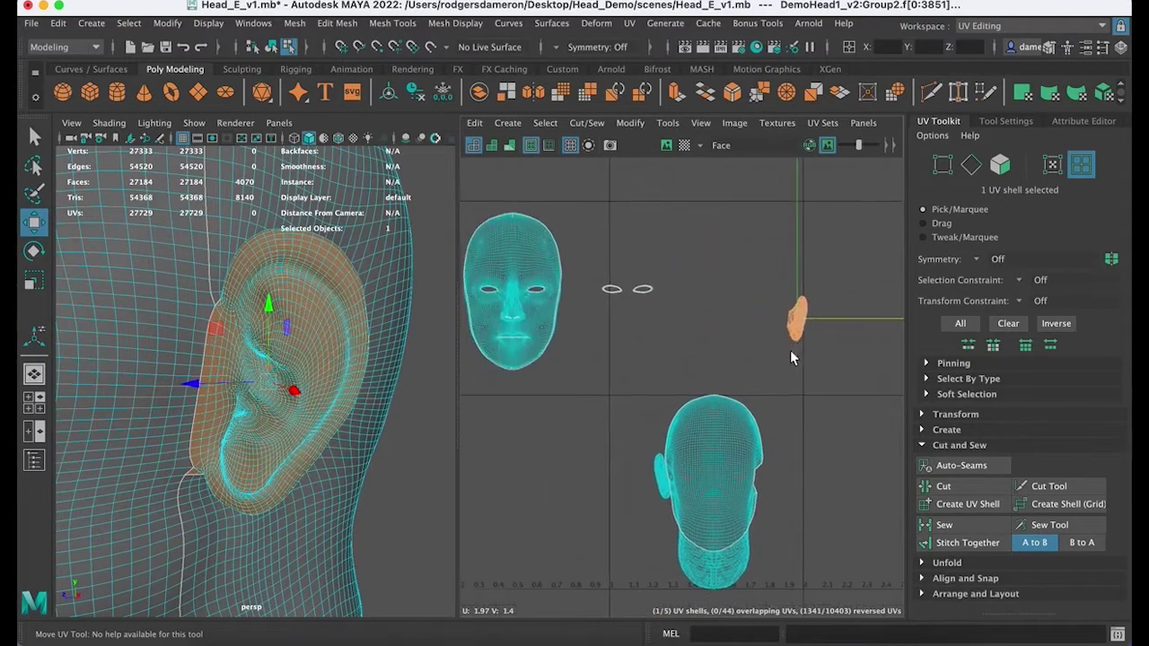
Step: Clear the shell selection and switch to edge selection on the other side of the head, beneath the second ear
left_click(431, 492)
key("q")
middle_click_drag(258, 404, 323, 381, "alt")
right_click_drag(323, 380, 179, 386, "alt")
left_click_drag(180, 386, 314, 389, "alt")
right_click_drag(313, 388, 439, 400, "alt")
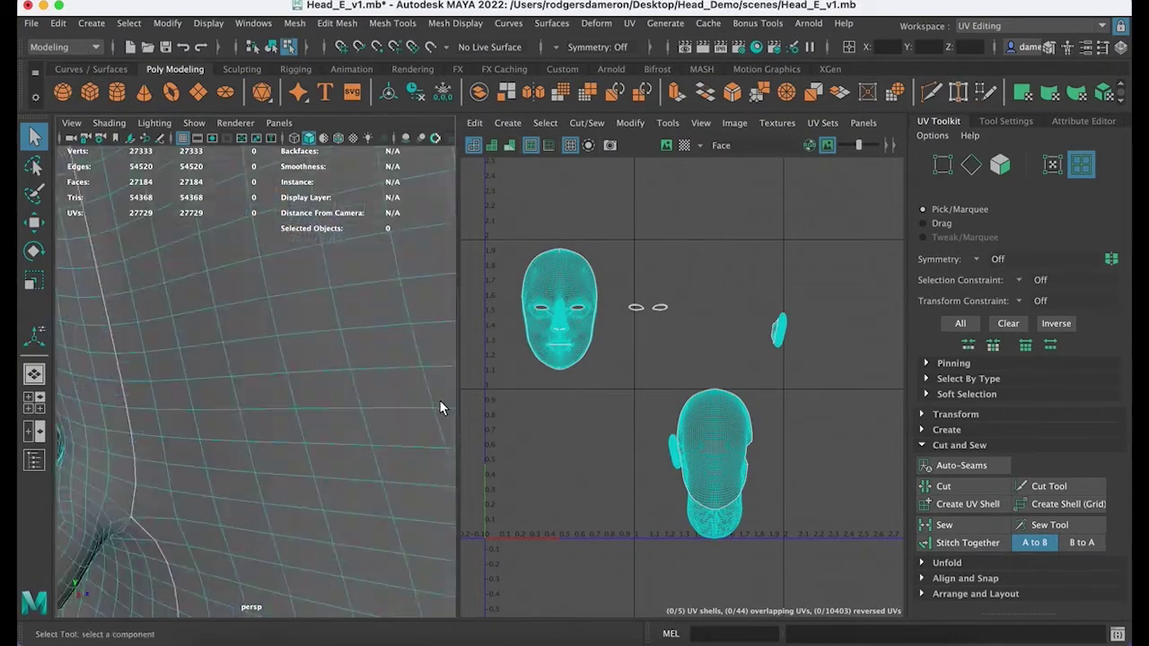
middle_click_drag(112, 395, 221, 398, "alt")
right_click_drag(220, 397, 192, 387, "alt")
left_click_drag(191, 385, 253, 377, "alt")
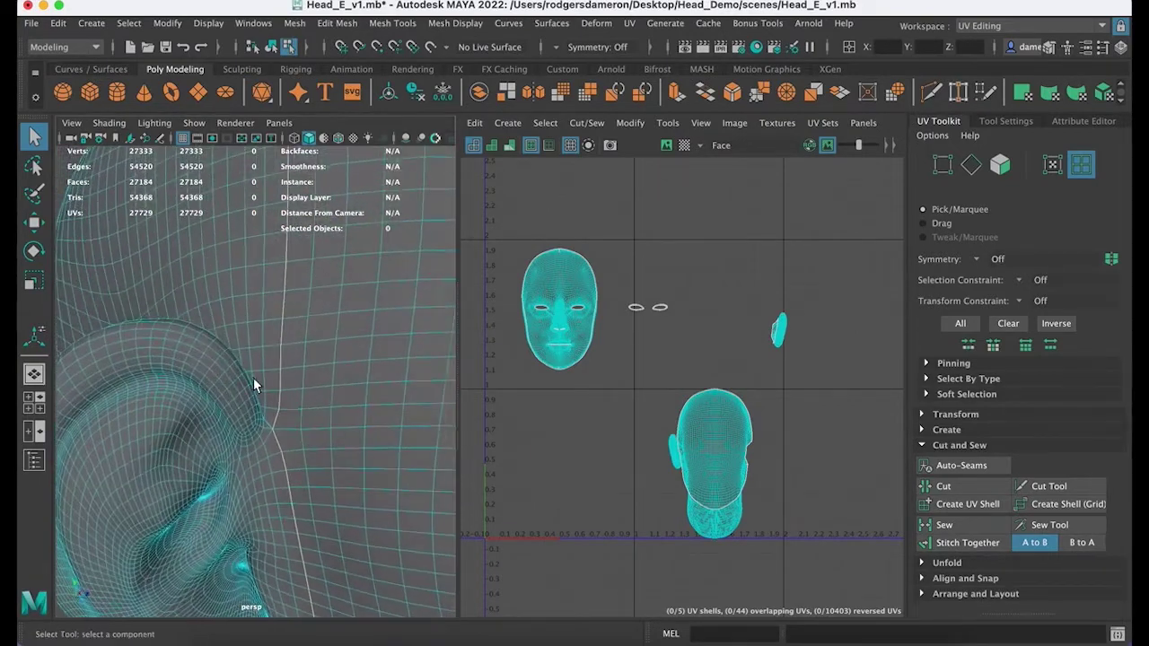
right_click_drag(260, 378, 259, 191)
middle_click_drag(332, 458, 348, 301, "alt")
left_click_drag(346, 321, 334, 341, "alt")
middle_click_drag(334, 341, 275, 359, "alt")
right_click_drag(274, 359, 328, 344, "alt")
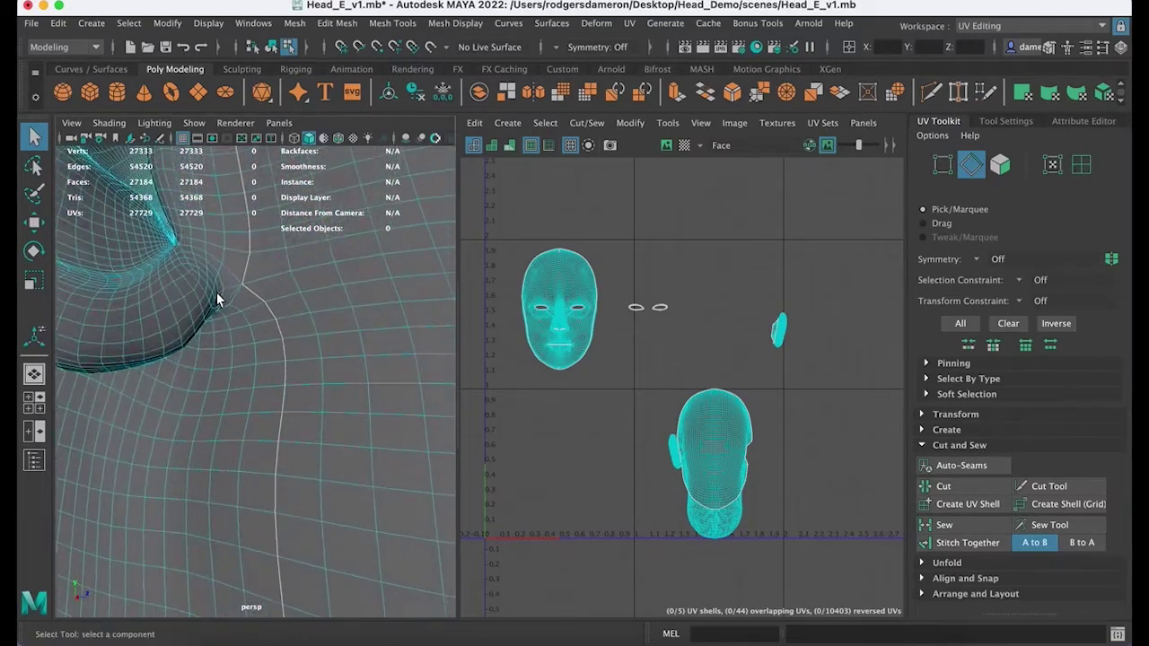
Step: Select the row of edges running from the face seam under the second ear's lobe toward the back of the ear
left_click(234, 299)
key("f")
left_click_drag(242, 323, 263, 324, "alt")
mouse_move(263, 324)
right_mouse_down("alt")
mouse_move(153, 333)
mouse_move(248, 332)
right_mouse_up("alt")
left_click_drag(247, 332, 261, 323, "alt")
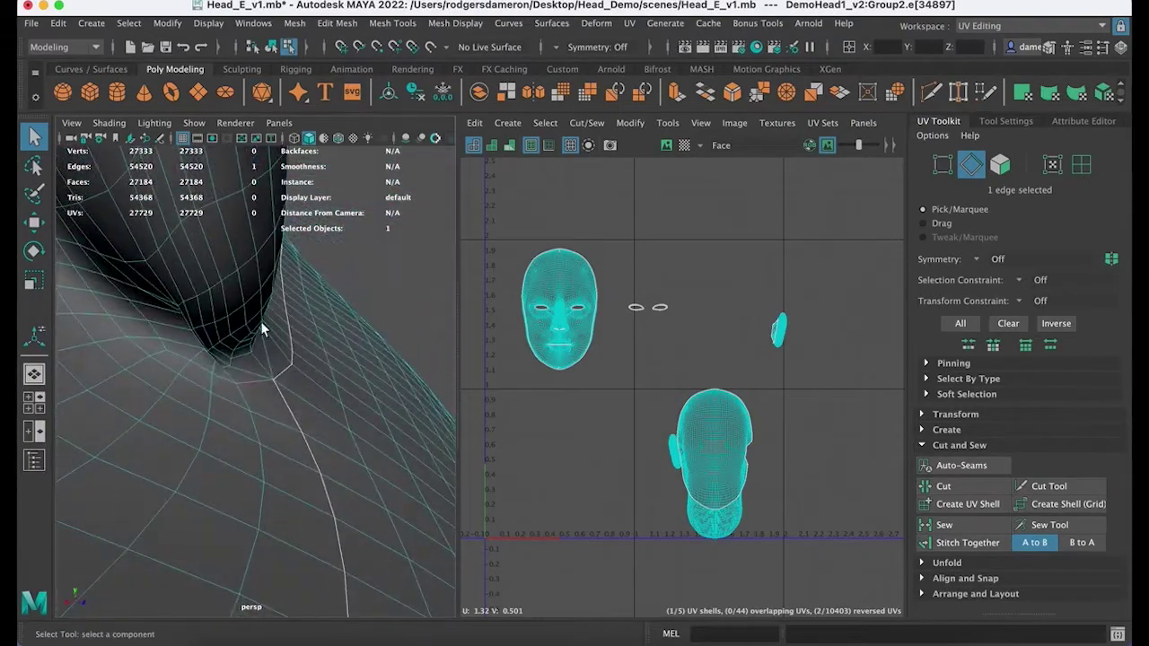
left_click(191, 365, "shift")
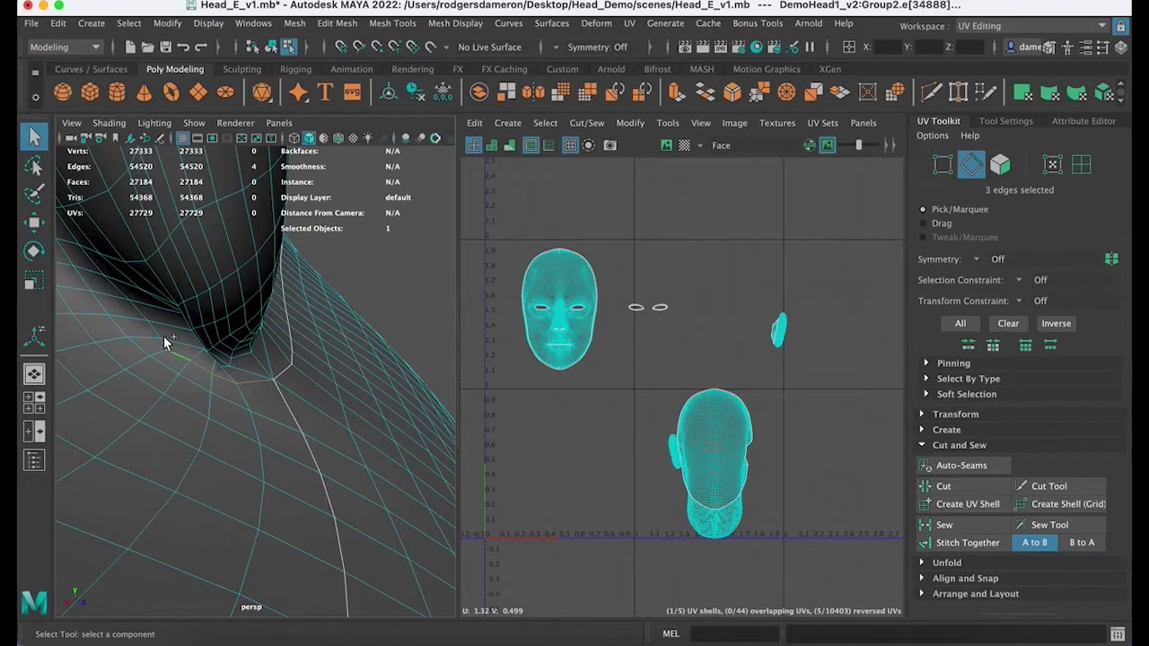
left_click(157, 331, "shift")
left_click(151, 315, "shift")
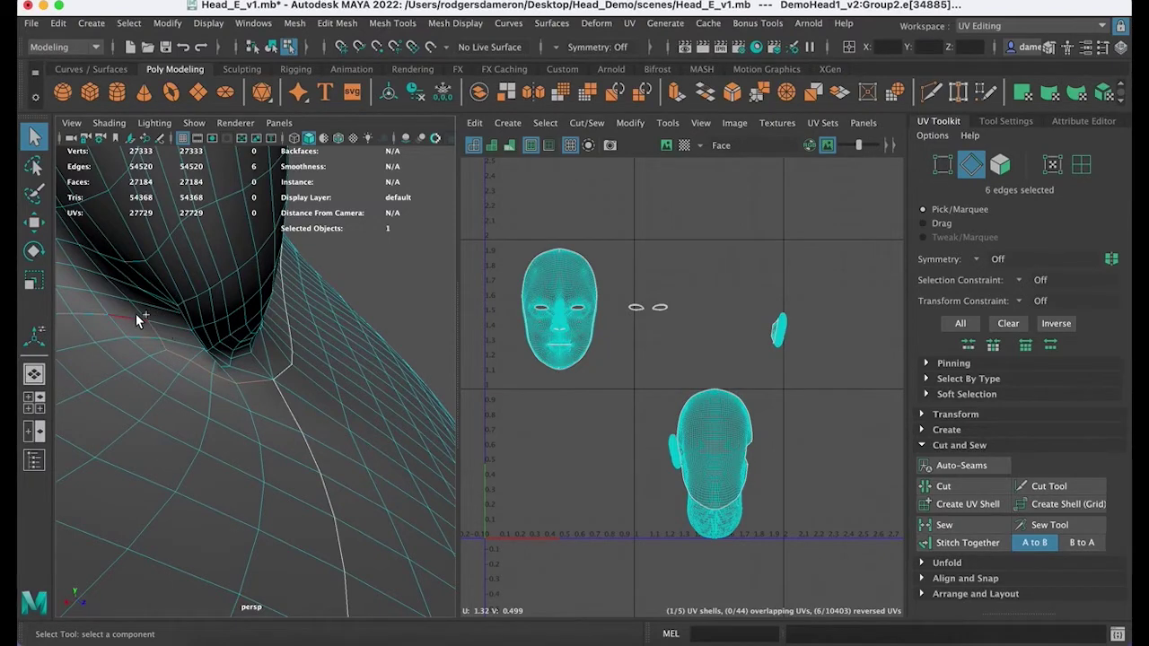
Step: Try to extend the edge selection up into the crease behind the second ear's lobe
left_click(142, 308, "shift")
key("super+z")
left_click_drag(144, 318, 221, 354, "alt")
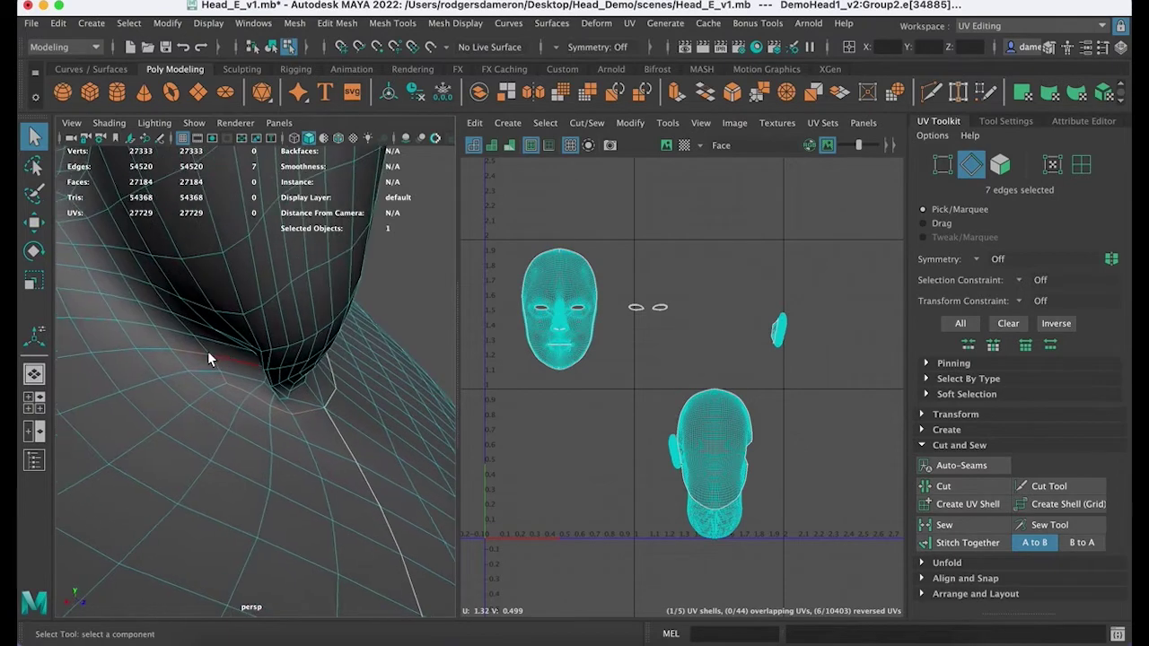
scroll(207, 351, "up", 4)
middle_click_drag(290, 406, 374, 420, "alt")
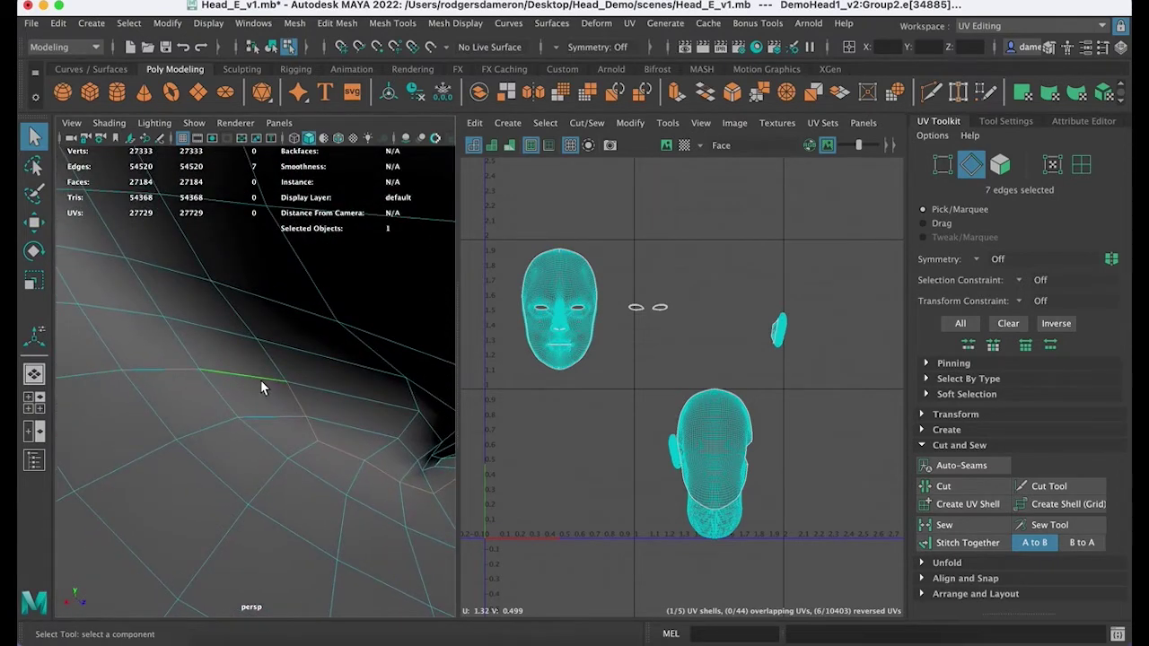
left_click(259, 378, "shift")
left_click(272, 357, "shift")
left_click(249, 329, "shift")
left_click(202, 258, "shift")
left_click_drag(202, 257, 299, 326, "alt")
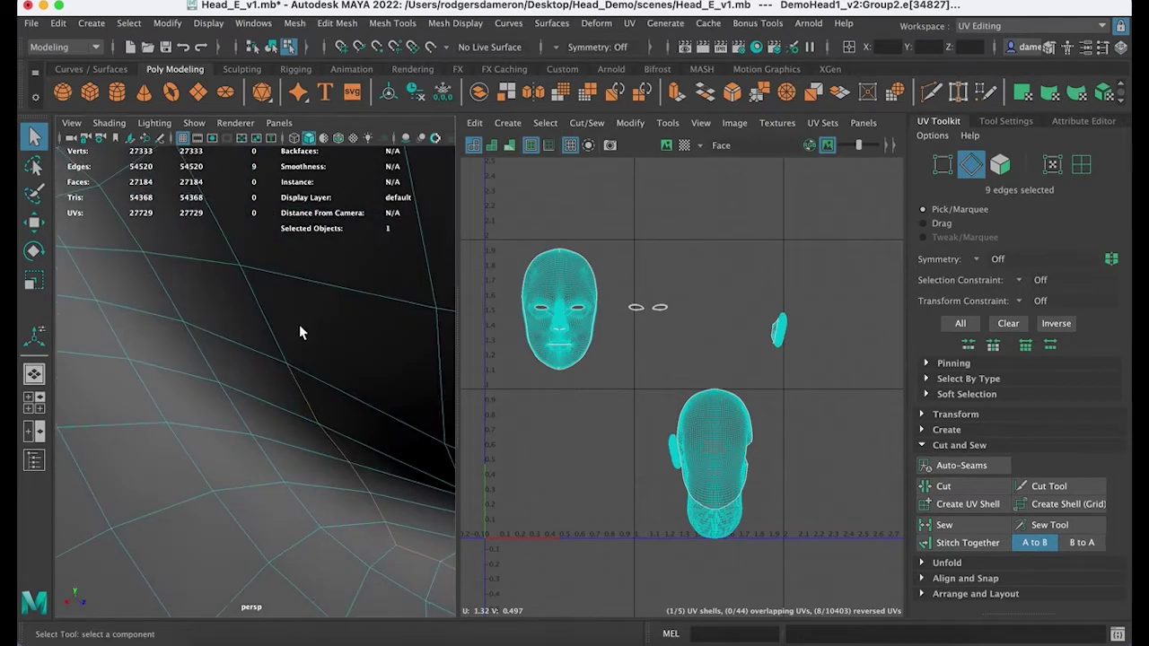
right_click_drag(299, 326, 214, 317, "alt")
right_click_drag(290, 389, 251, 380, "alt")
left_click(255, 363, "shift")
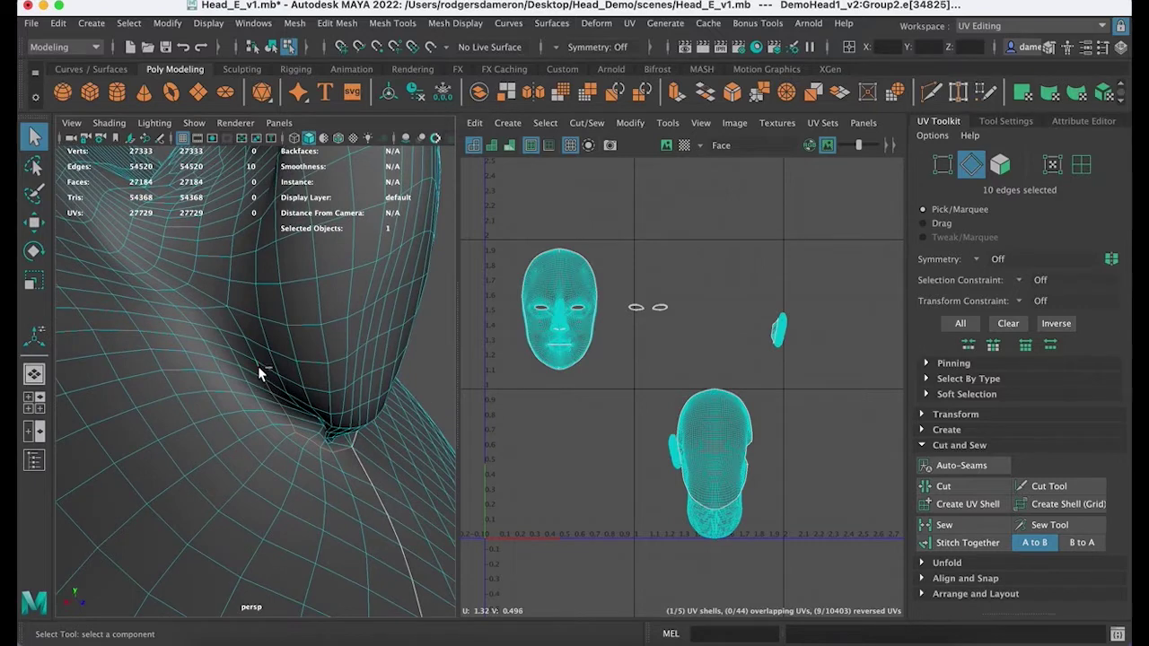
left_click_drag(249, 352, 262, 404, "alt")
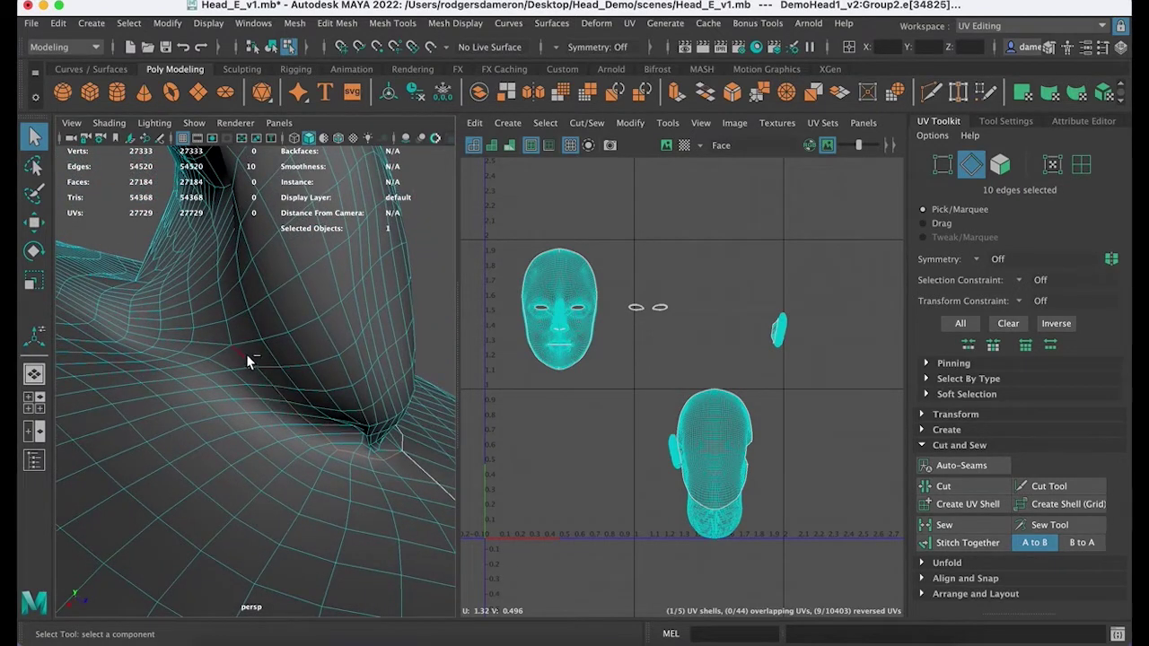
Step: Deselect the edges leading into the crease and extend the selection along the edge row just outside it
left_click_drag(246, 354, 330, 438, "ctrl")
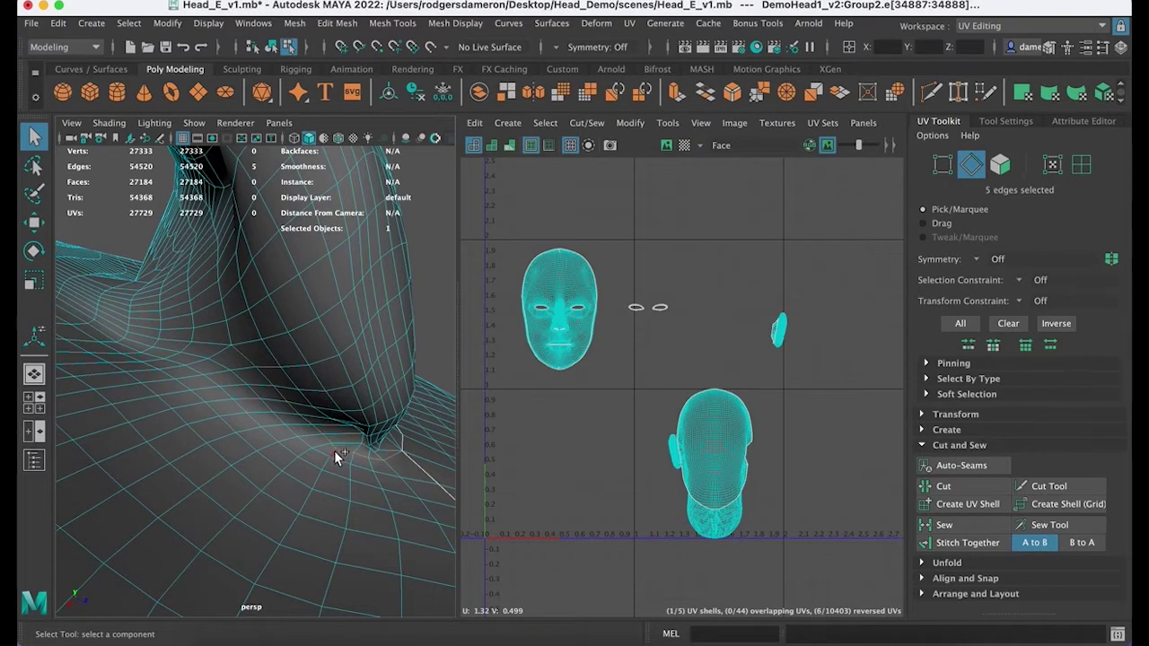
left_click(285, 425, "shift")
left_click(279, 416, "shift")
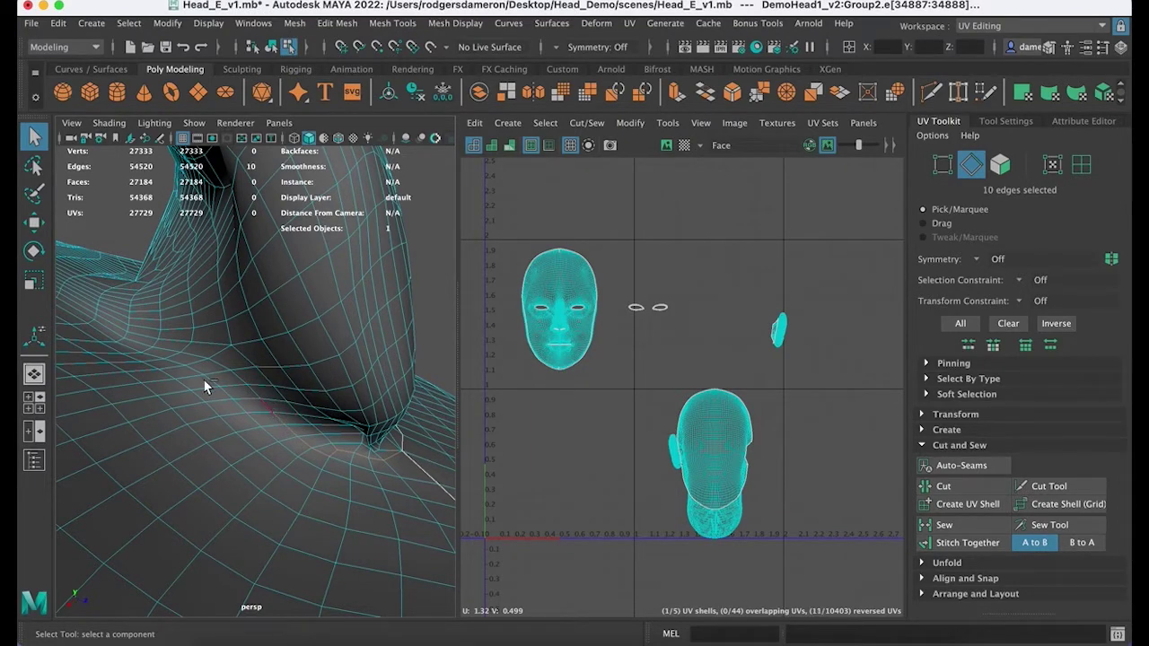
left_click(256, 393, "shift")
scroll(256, 395, "up", 3)
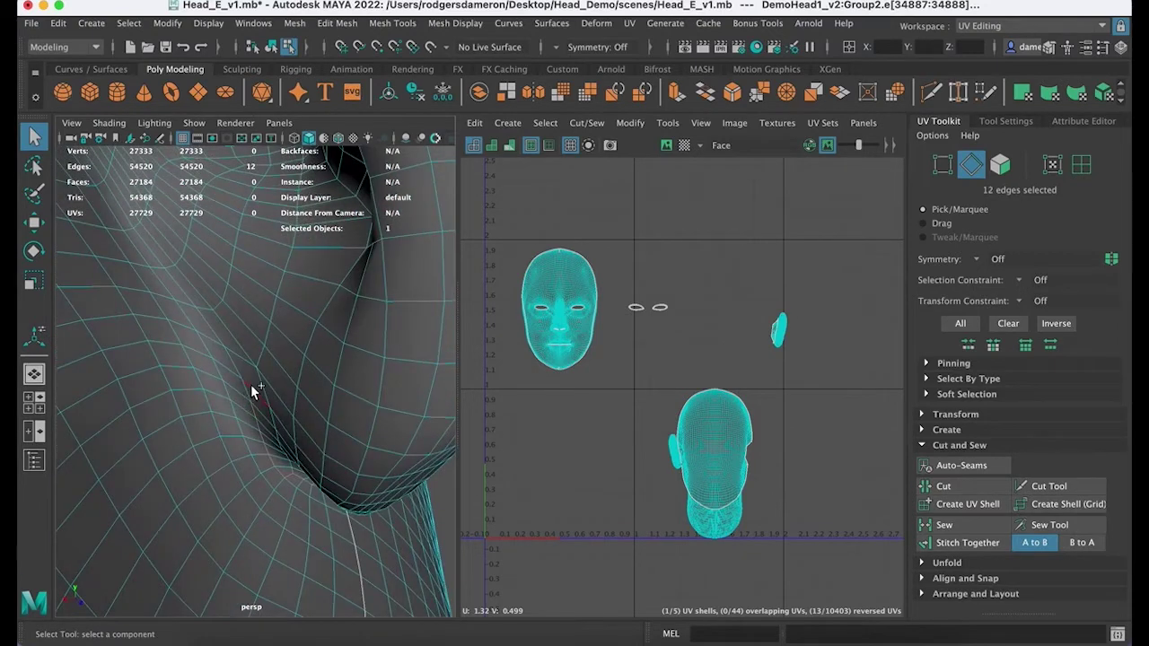
Step: Extend the edge selection upward along the row just outside the crease behind the second ear's lobe
left_click(251, 393, "shift")
left_click(203, 313, "shift")
left_click(190, 299, "shift")
scroll(155, 289, "up", 3)
middle_click_drag(152, 294, 253, 424, "alt")
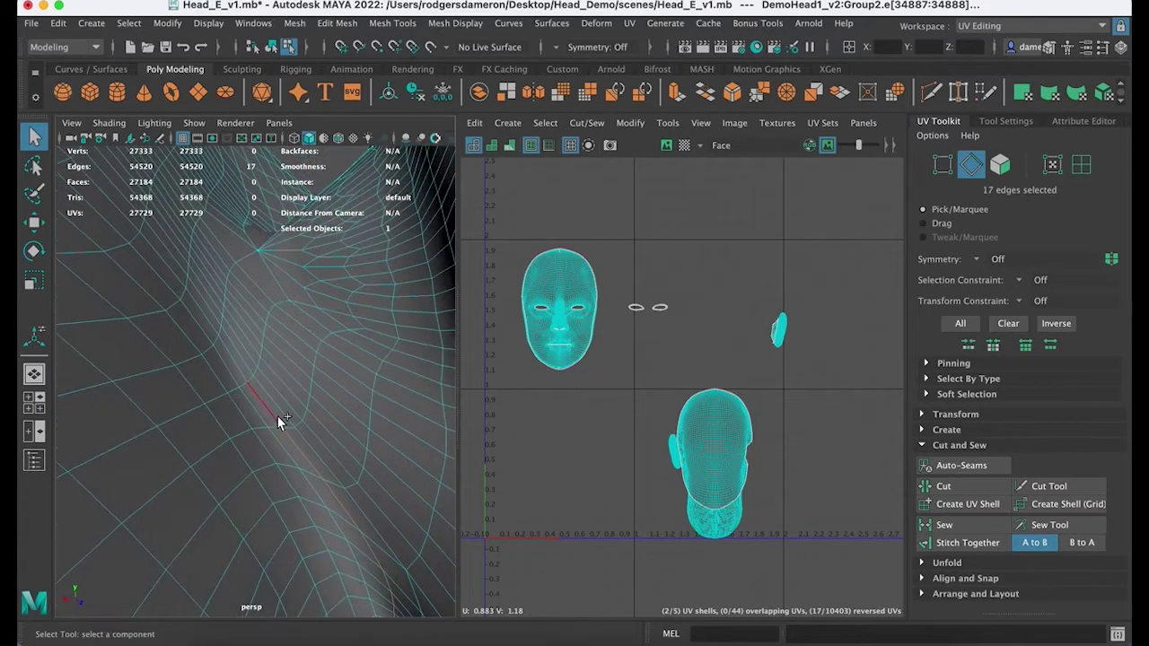
left_click(196, 305, "shift")
middle_click_drag(194, 303, 185, 374, "alt")
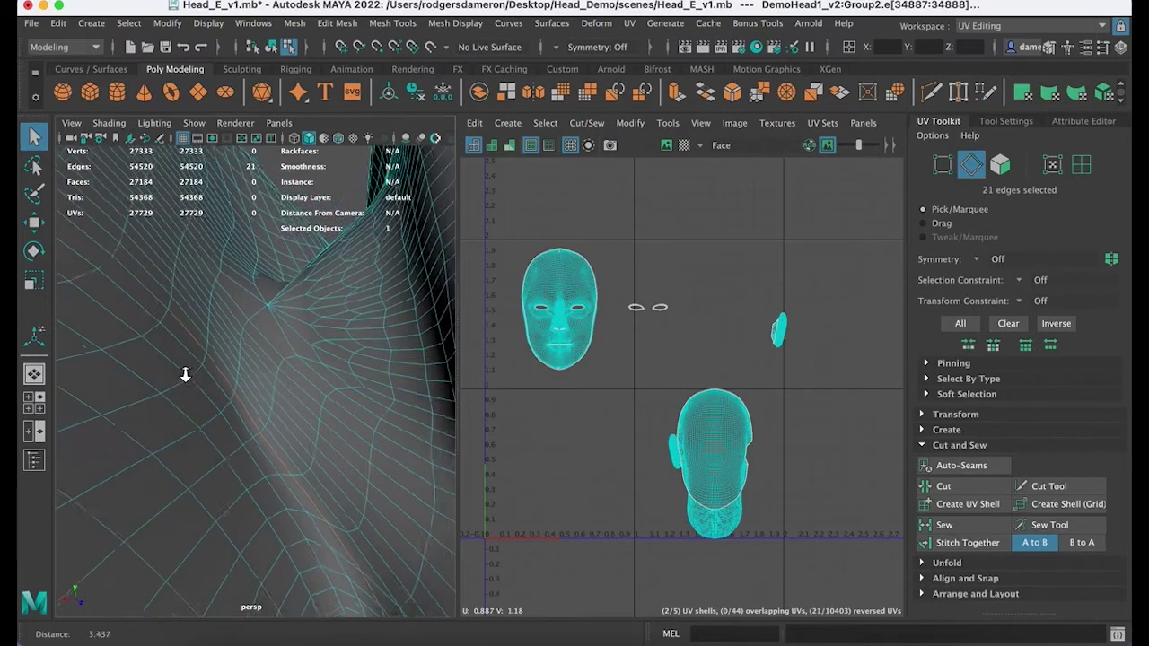
Step: Continue the edge selection around the lower corner of the ear's rear base and up behind the ear
scroll(185, 375, "down", 4)
left_click_drag(183, 375, 113, 405, "alt")
scroll(142, 361, "up", 3)
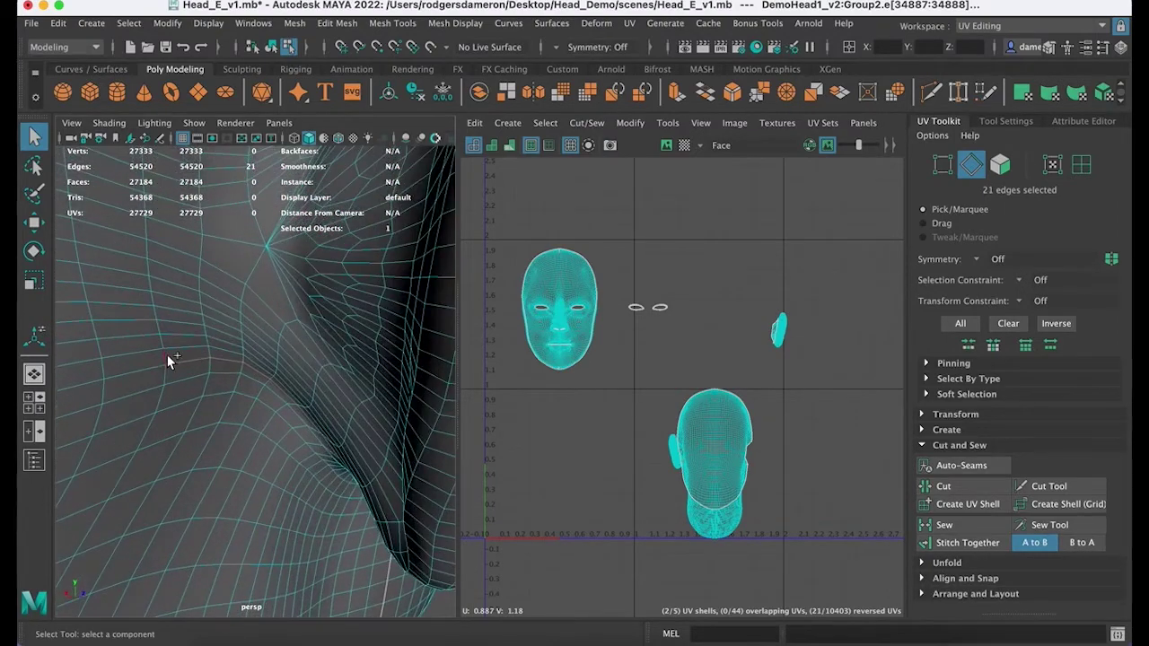
left_click(153, 302, "shift")
left_click(206, 292, "shift")
scroll(731, 423, "up", 3)
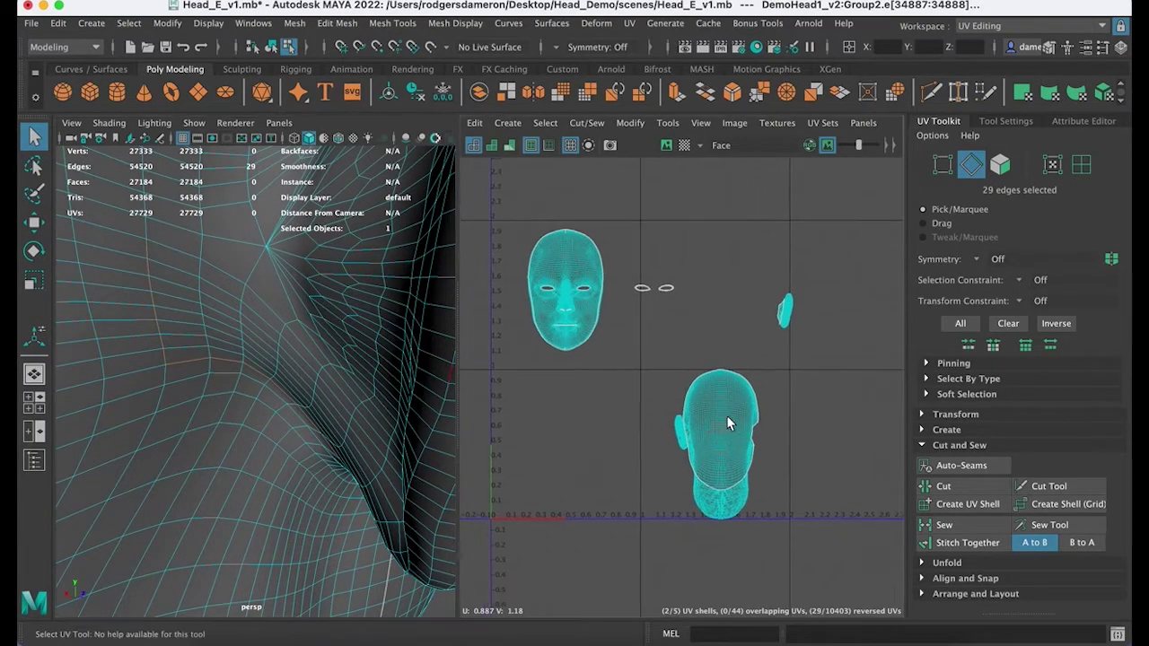
Step: Undo the last stray edge pick and extend the selection up the vertical edge row behind the ear
right_click_drag(709, 492, 761, 516, "alt")
middle_click_drag(596, 283, 859, 630, "alt")
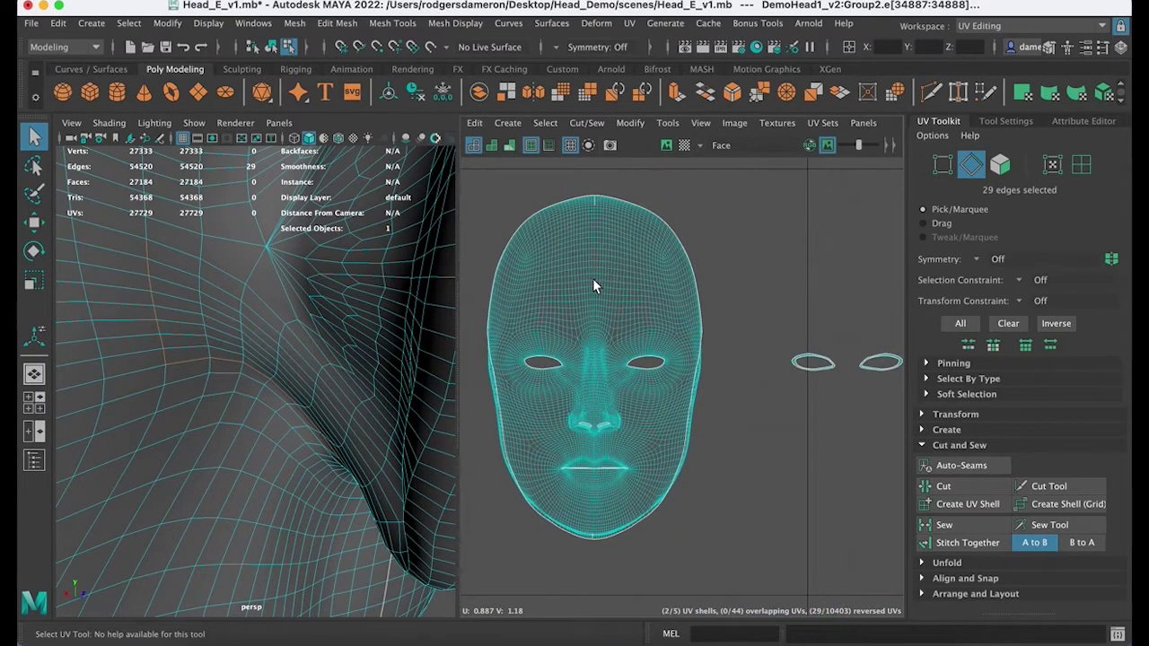
key("super+z")
middle_click_drag(618, 319, 693, 397, "alt")
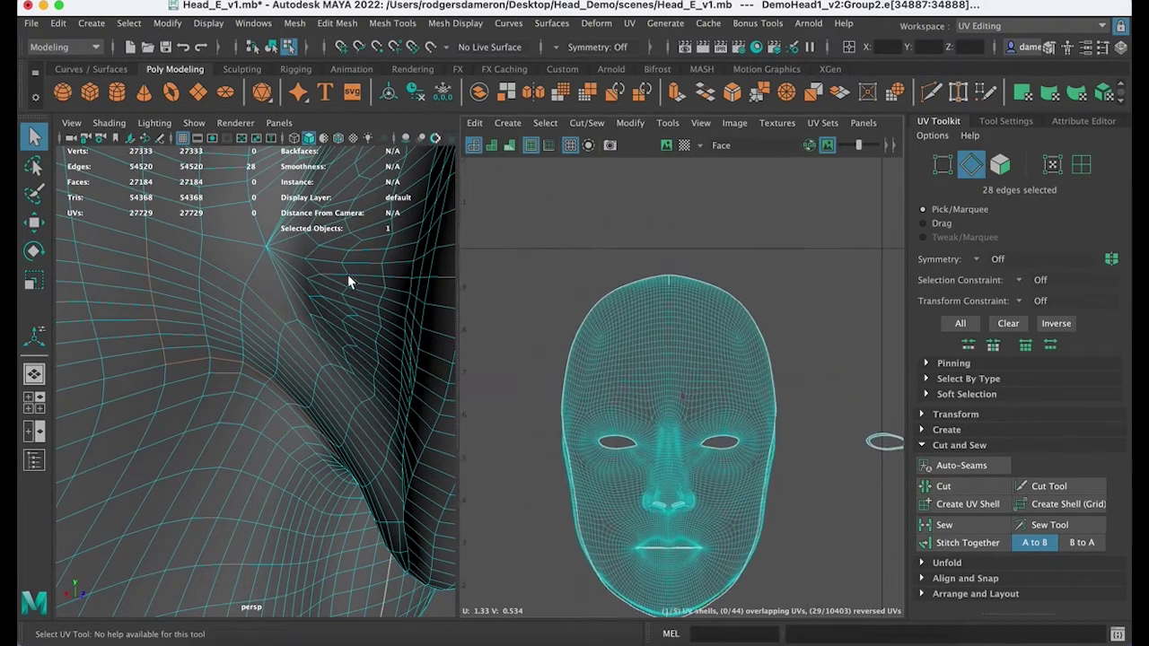
middle_click_drag(196, 191, 276, 360, "alt")
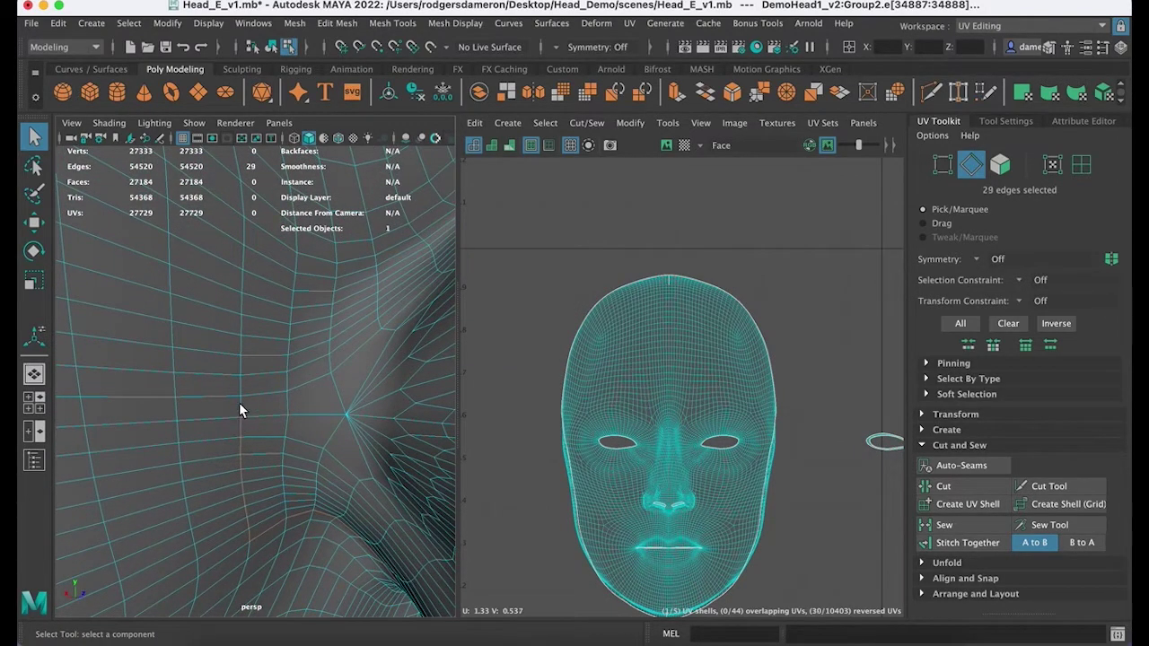
left_click(243, 345, "shift")
left_click(241, 297, "shift")
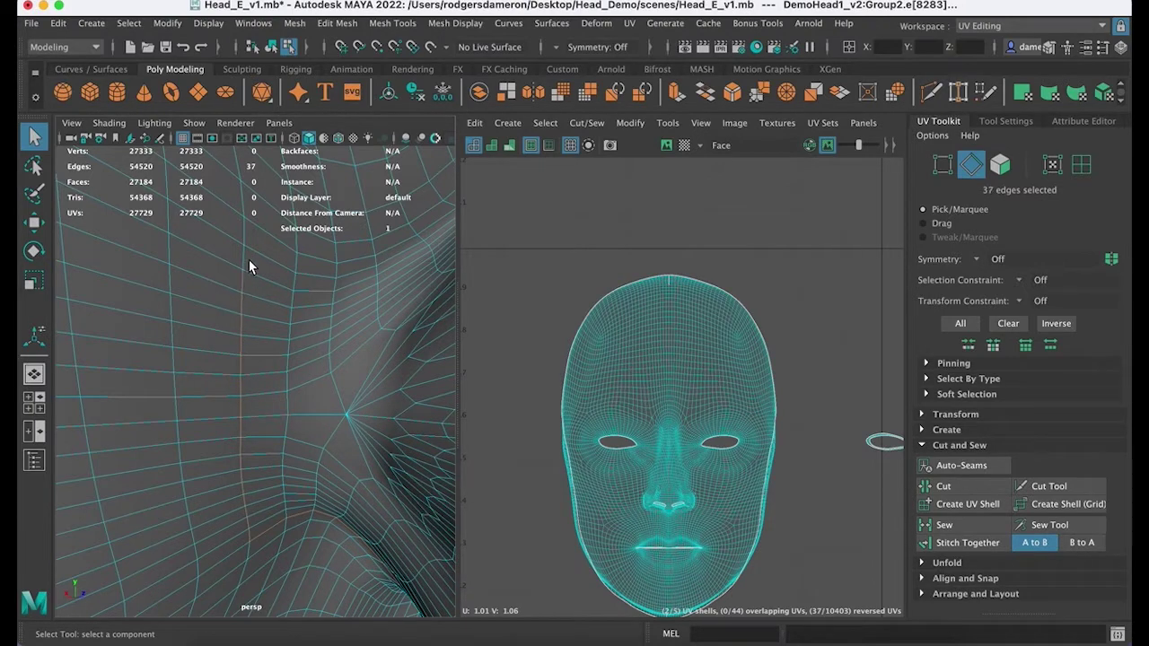
left_click(246, 258, "shift")
middle_click_drag(256, 242, 261, 297, "alt")
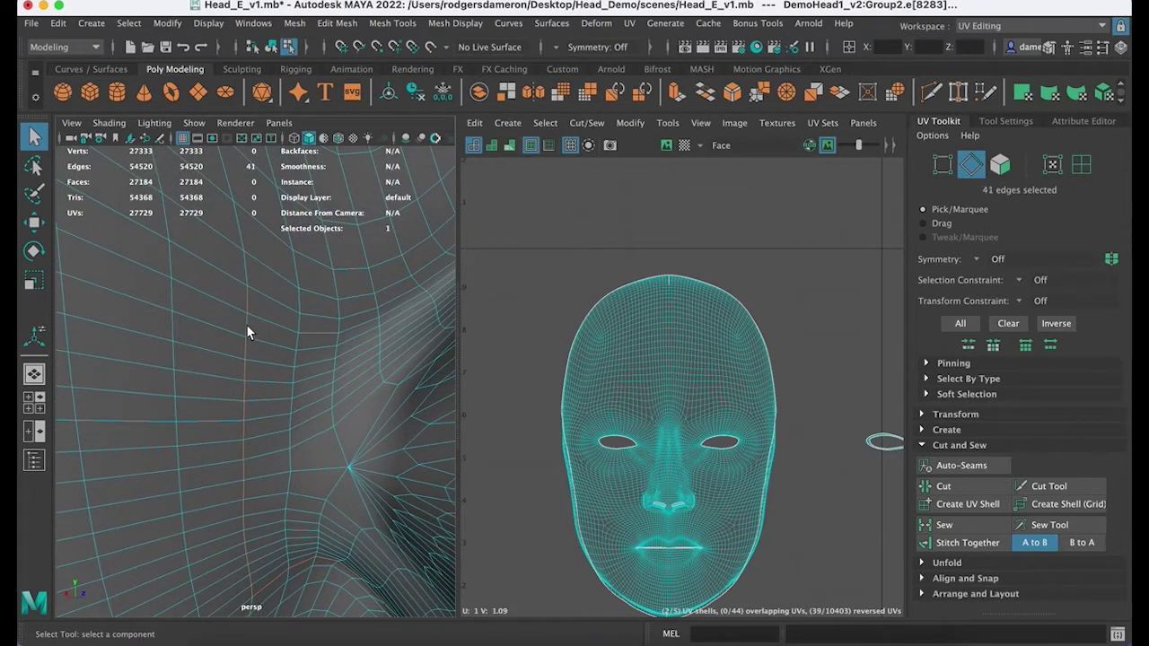
Step: Continue selecting edges up the back of the ear and turn the row toward the ear's upper rim
left_click(248, 268, "shift")
left_click(240, 219, "shift")
left_click(239, 223, "shift")
middle_click_drag(239, 224, 220, 408, "alt")
left_click(254, 333, "shift")
right_click_drag(220, 410, 123, 418, "alt")
left_click_drag(123, 417, 185, 448, "alt")
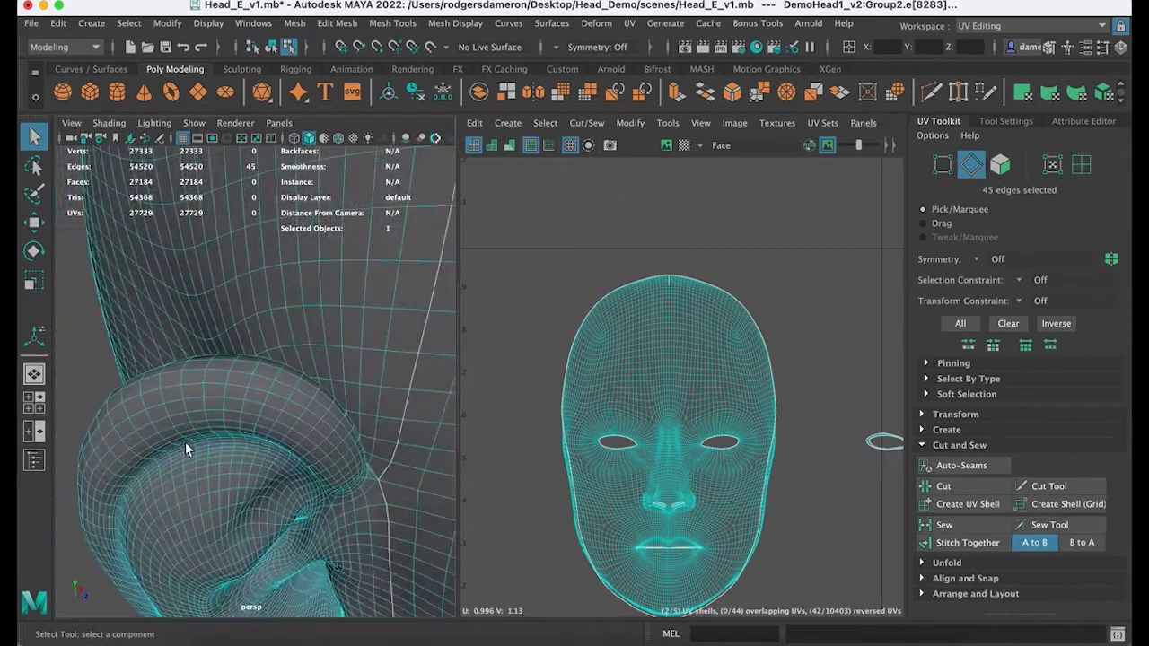
Step: Add edges above the ear's top near the face seam, undoing the pick that replaces the whole selection
left_click(383, 445, "shift")
left_click(388, 446)
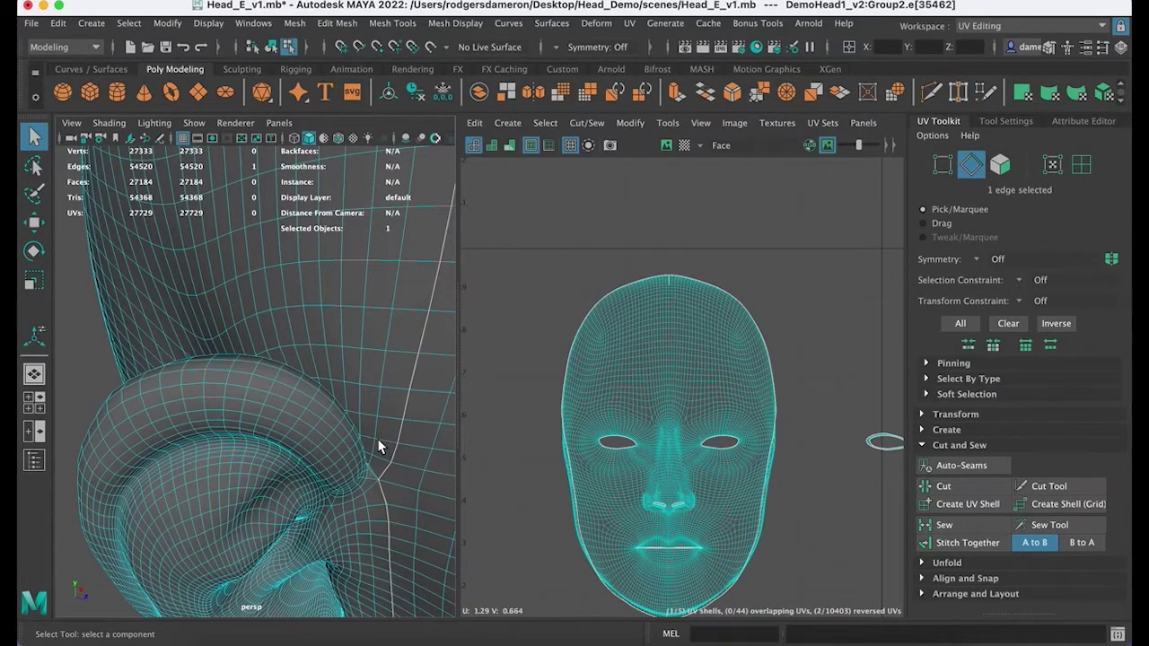
left_click_drag(367, 467, 291, 437, "alt")
key("super+z")
right_click_drag(290, 437, 354, 417, "alt")
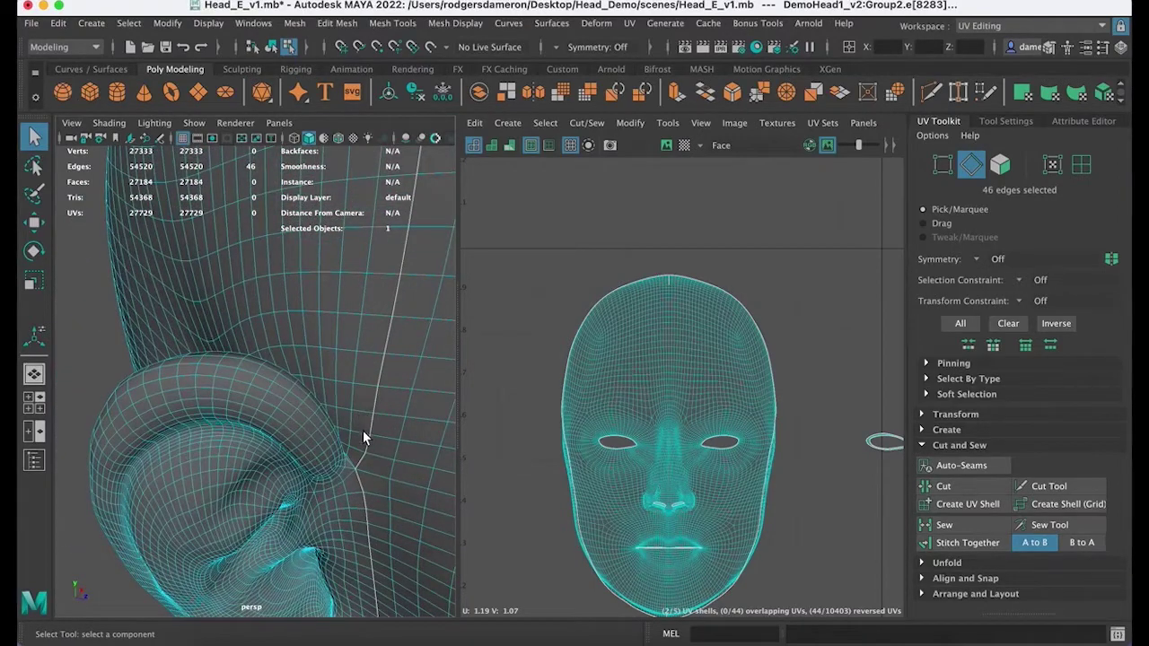
right_click_drag(346, 430, 352, 372, "alt")
middle_click_drag(352, 372, 400, 339, "alt")
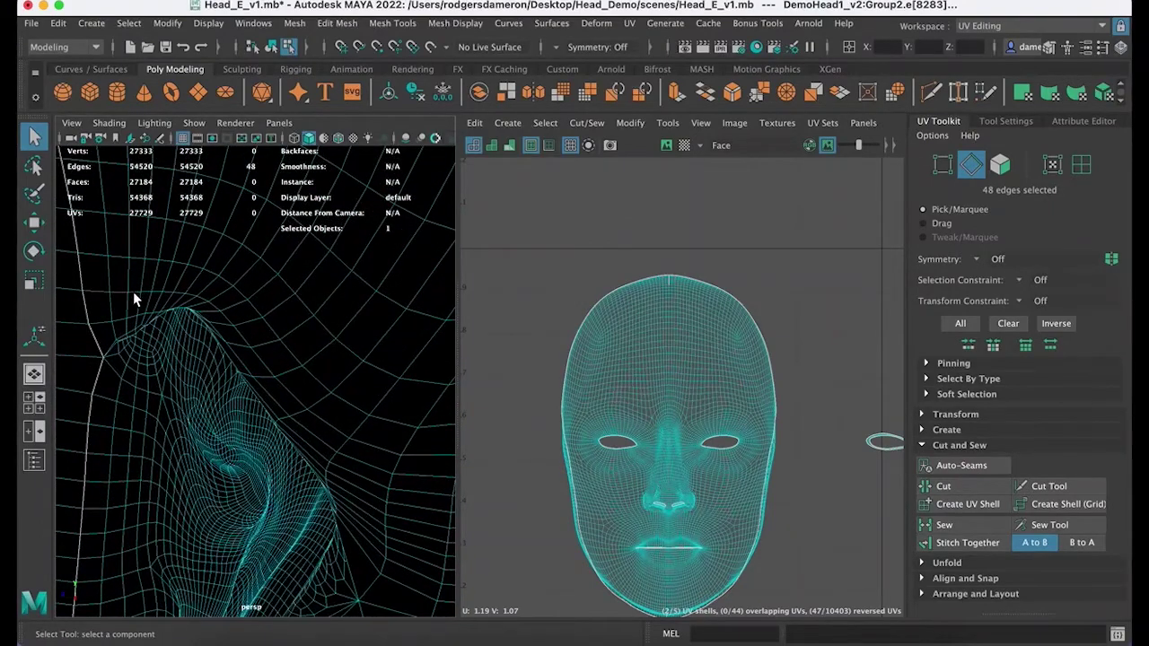
Step: Deselect the stray edges picked by mistake around the face and forehead
key("f")
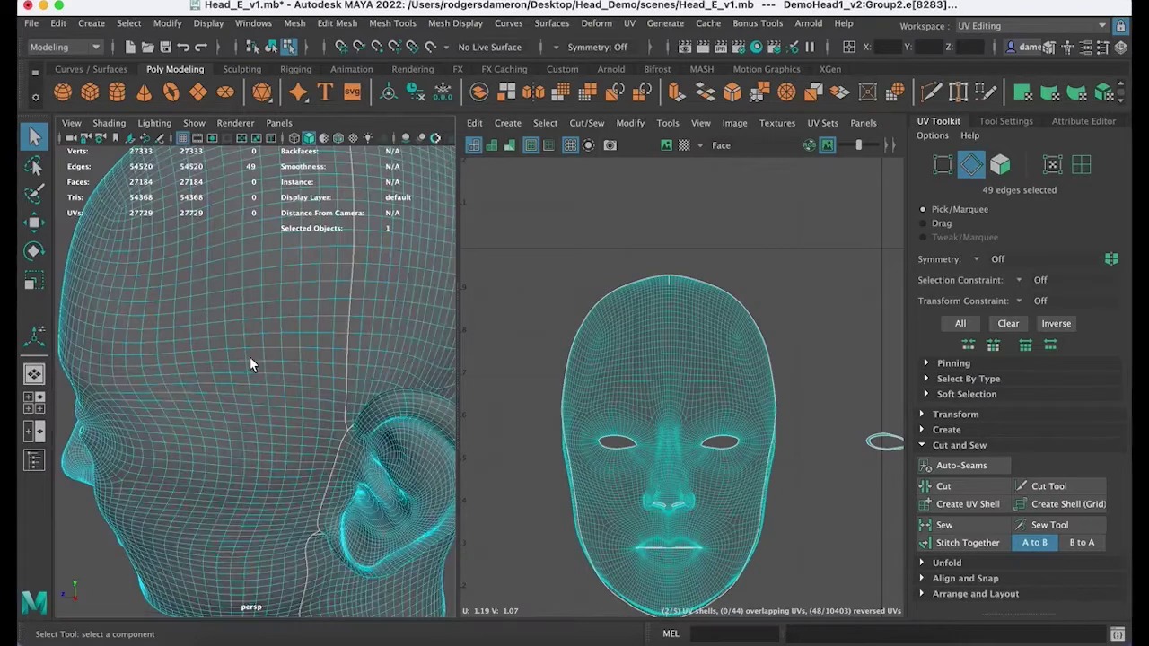
right_click_drag(249, 356, 315, 415, "alt")
left_click_drag(178, 370, 113, 331, "alt")
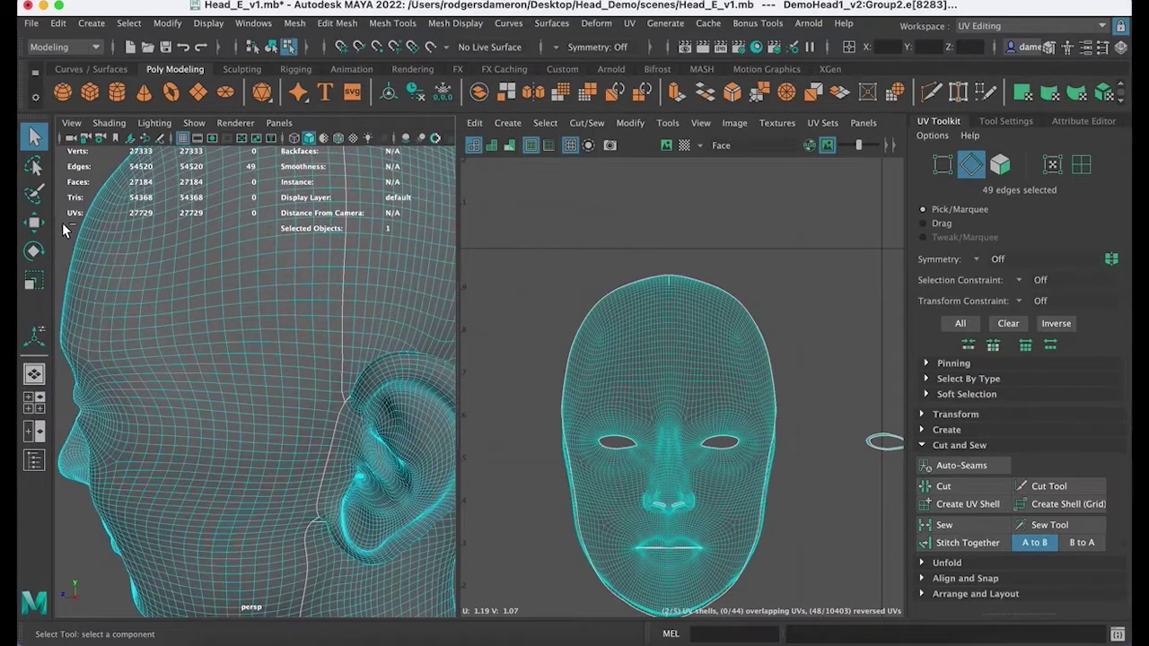
left_click_drag(65, 205, 227, 429, "ctrl")
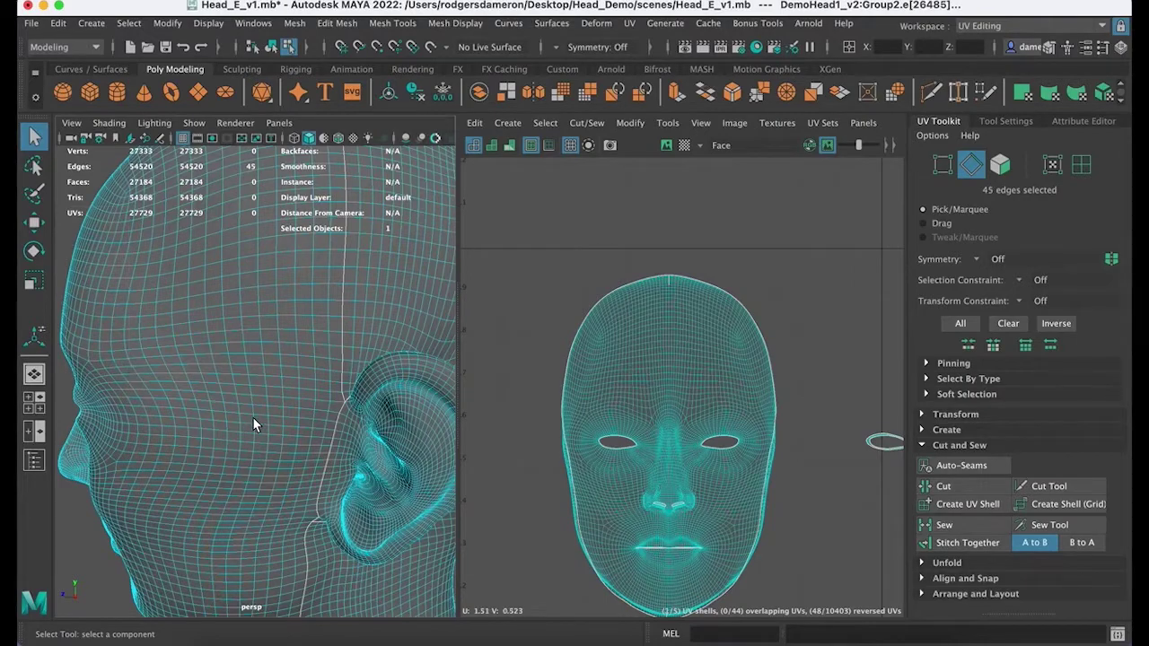
key("f")
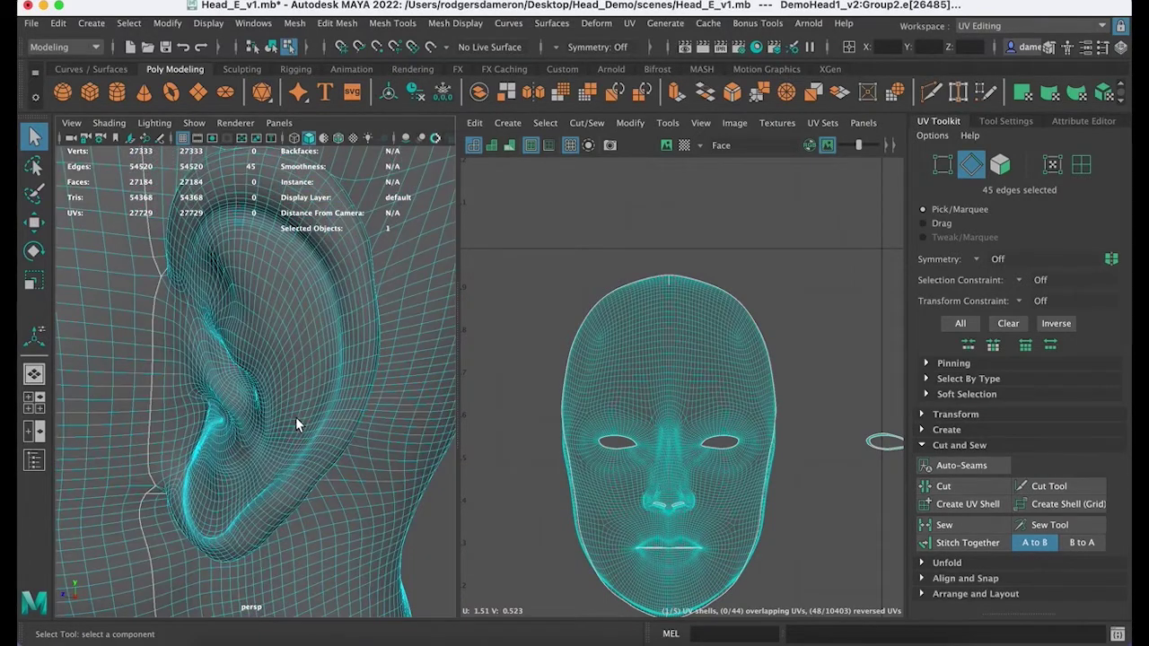
Step: Add the edge that joins the face seam just above the top of the second ear
middle_click_drag(295, 416, 333, 505, "alt")
scroll(333, 506, "down", 5)
left_click_drag(377, 458, 154, 467, "alt")
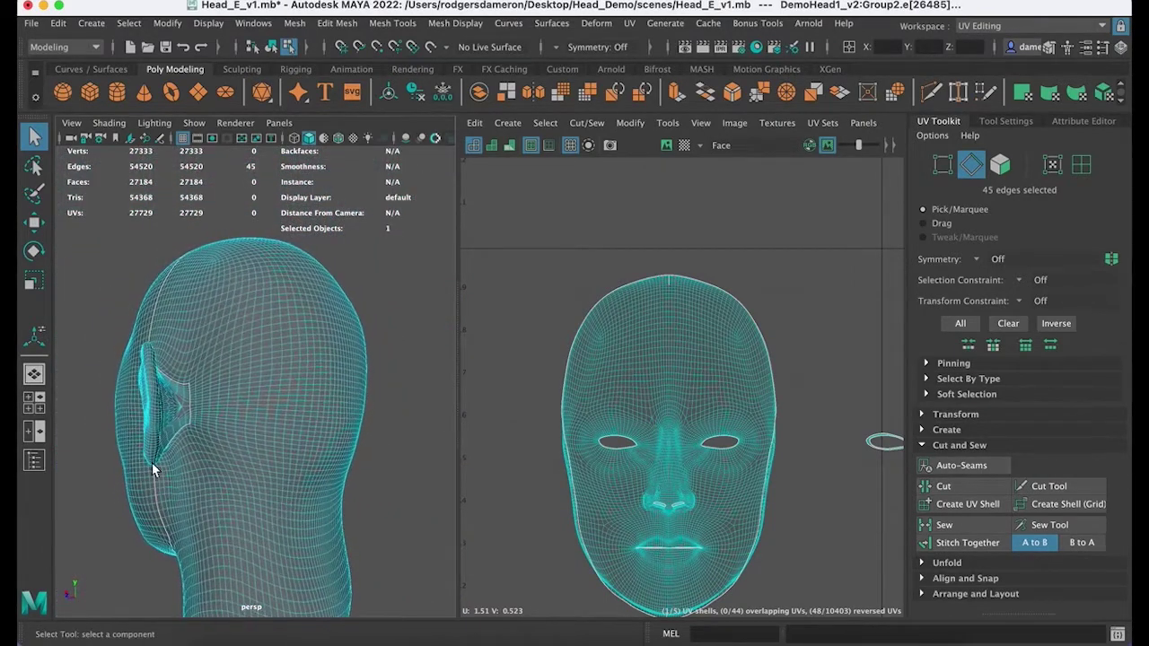
key("f")
left_click_drag(310, 488, 221, 408, "alt")
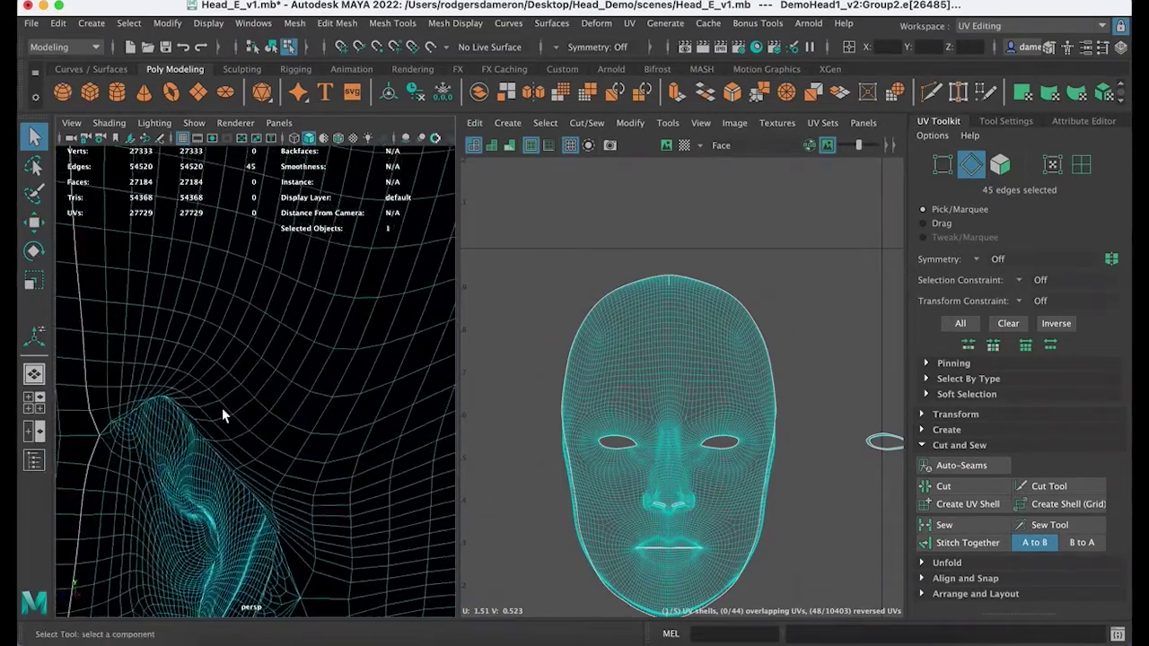
left_click(133, 385, "shift")
left_click_drag(145, 400, 96, 409, "alt")
right_click_drag(96, 409, 140, 321, "alt")
middle_click_drag(140, 321, 175, 342, "alt")
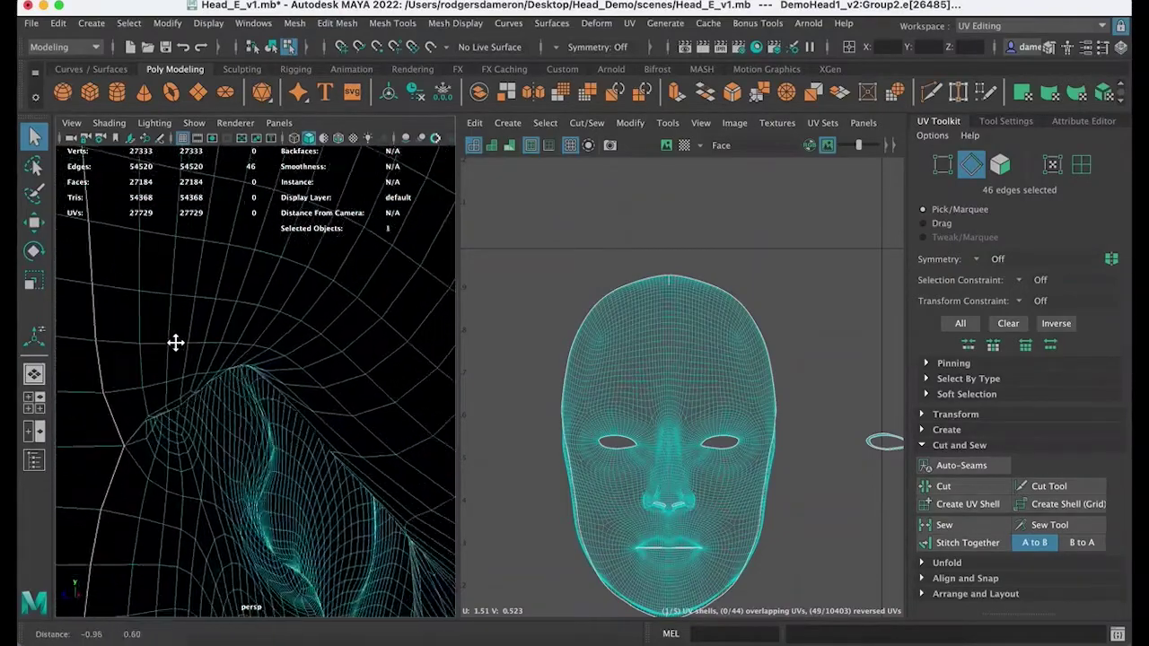
Step: Extend the edge selection from the face seam over the top of the ear toward the row behind it
left_click(261, 344, "shift")
left_click(275, 350, "shift")
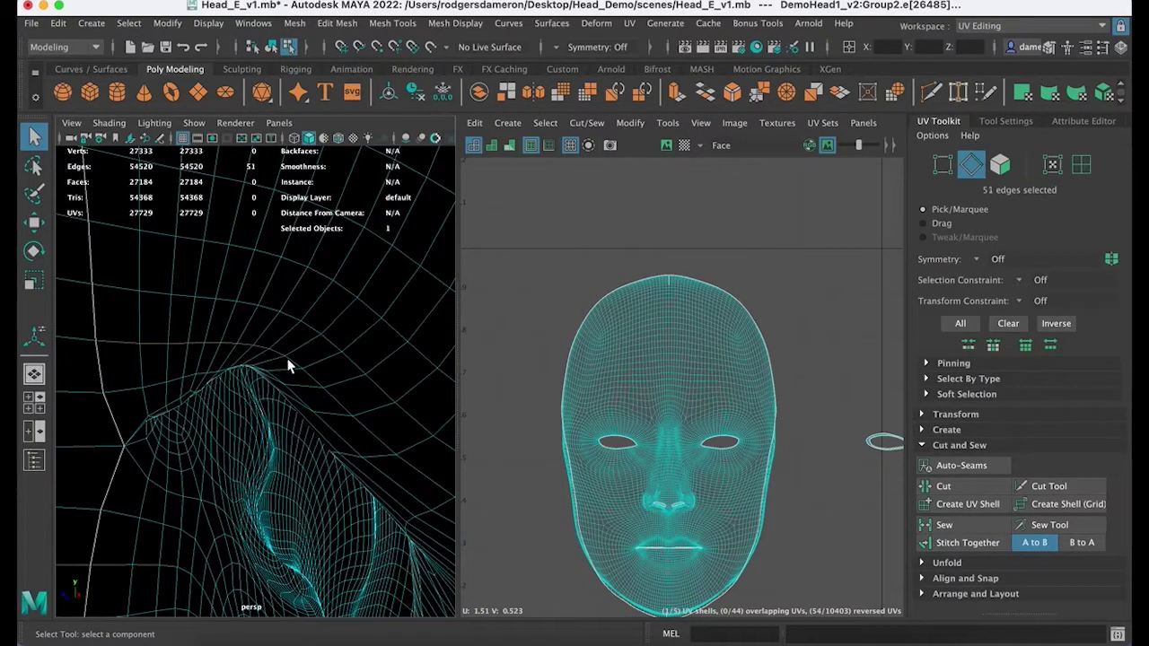
left_click(307, 374, "shift")
left_click_drag(369, 436, 243, 385, "alt")
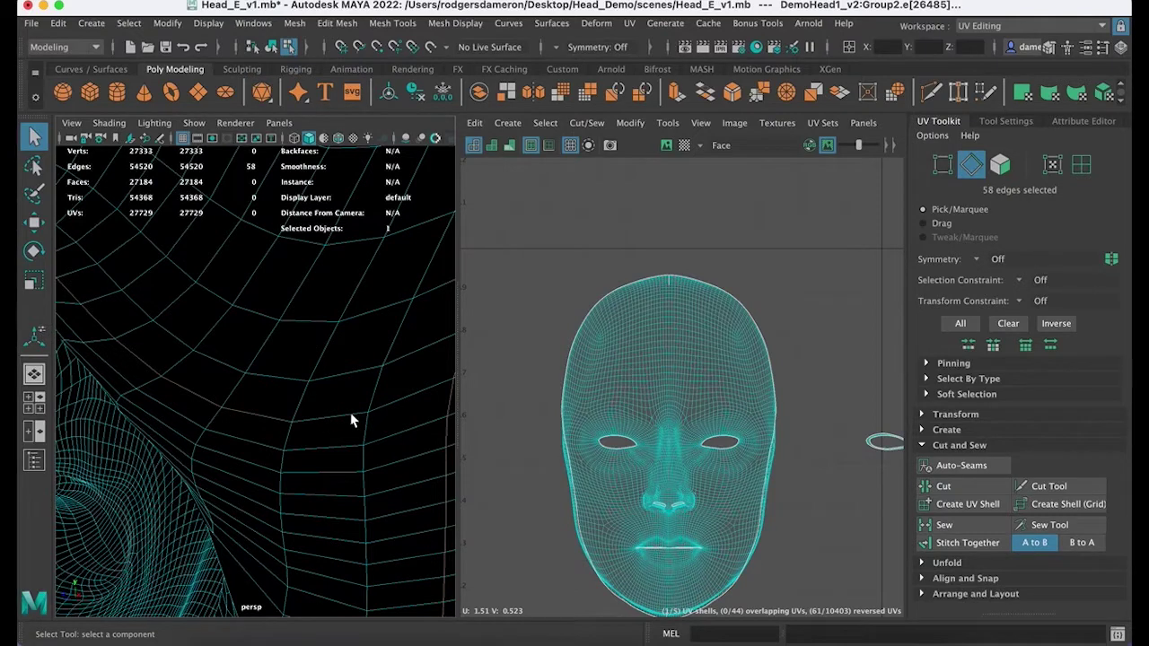
left_click(400, 404, "shift")
left_click_drag(401, 404, 337, 363, "alt")
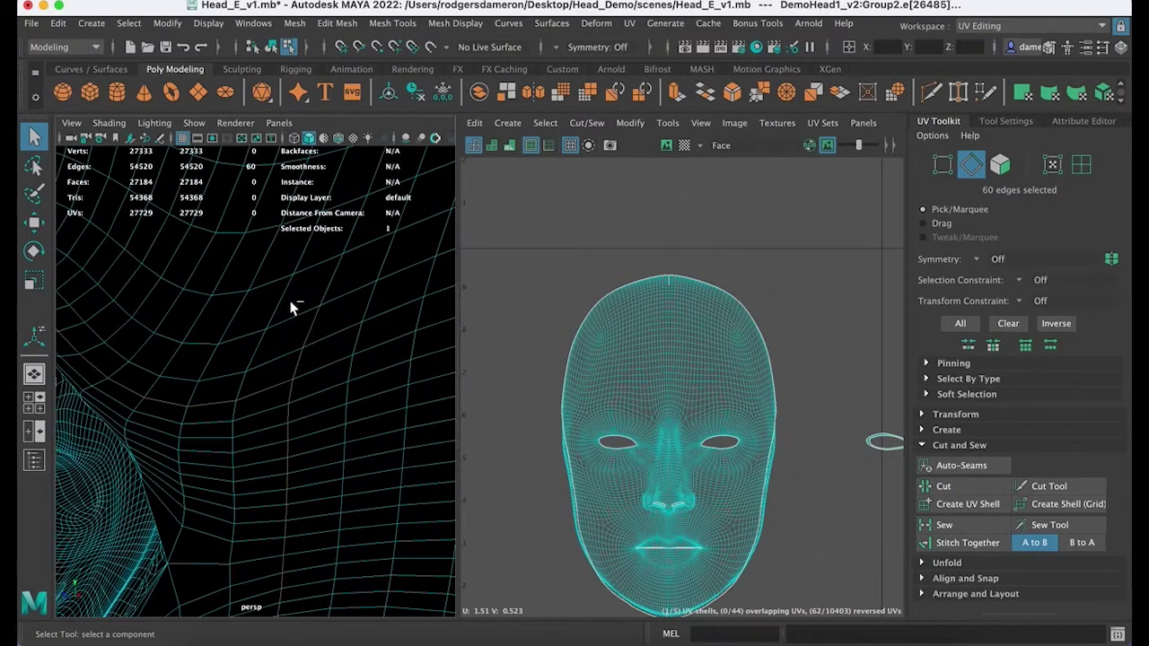
Step: Deselect the stray edges on the head behind the ear and on the neck below the lobe
left_click_drag(290, 303, 339, 355, "ctrl")
left_click_drag(357, 407, 370, 406, "alt")
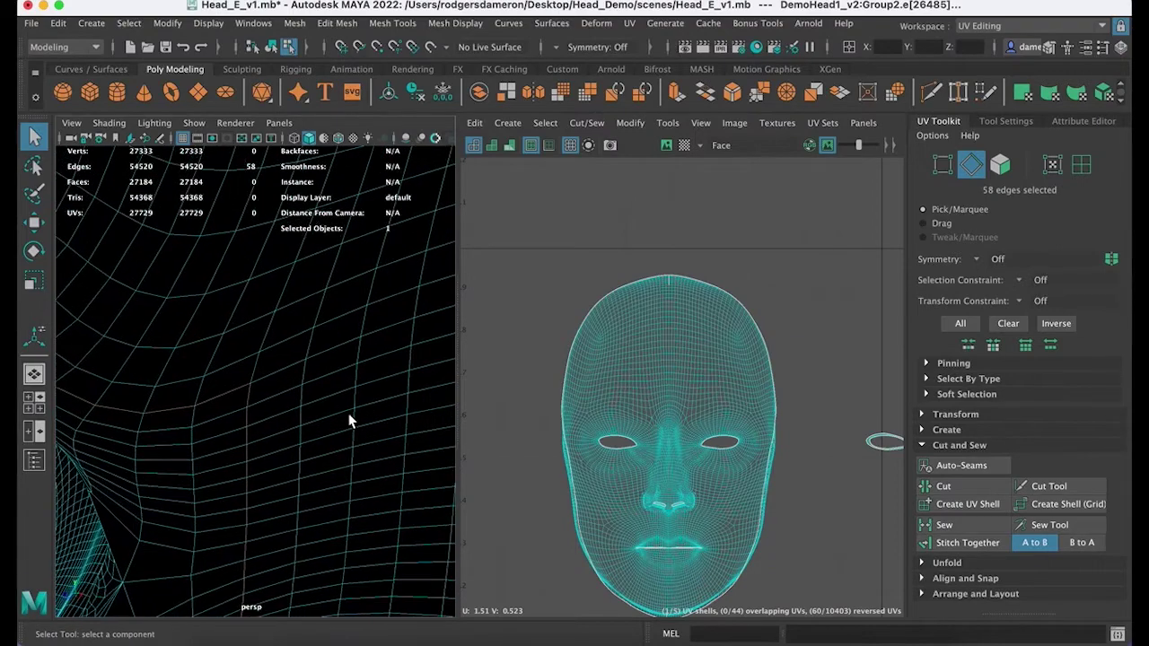
middle_click_drag(348, 420, 254, 427, "alt")
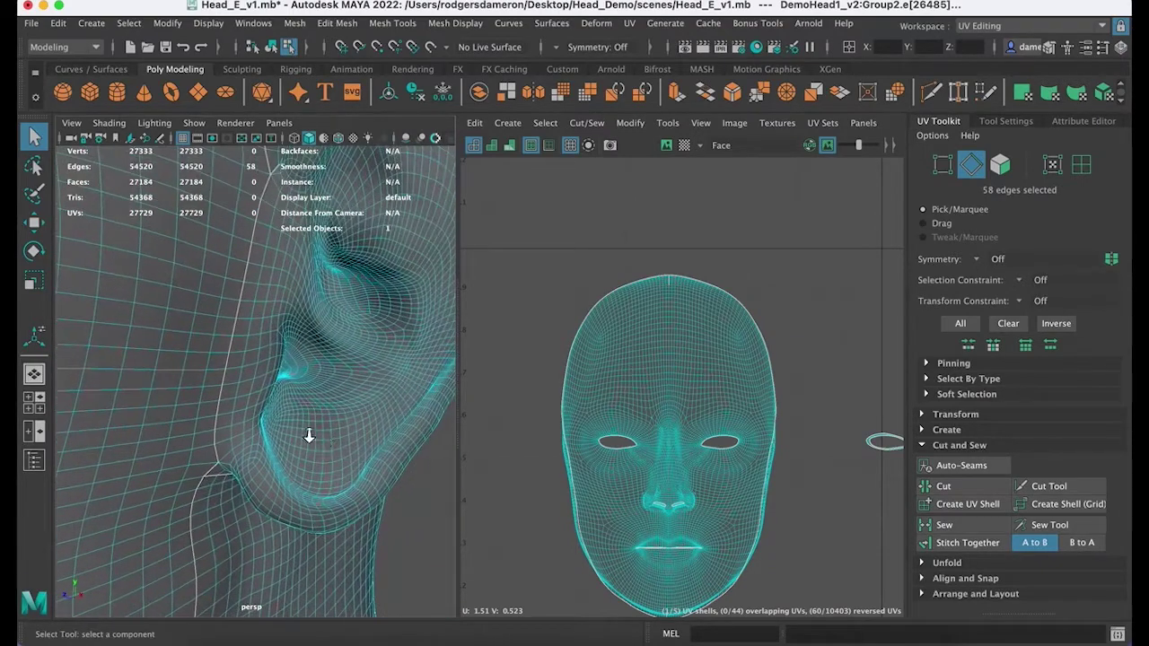
right_click_drag(308, 436, 261, 422, "alt")
left_click_drag(261, 422, 161, 436, "alt")
right_click_drag(175, 422, 251, 399, "alt")
left_click_drag(251, 400, 181, 436, "alt")
middle_click_drag(132, 456, 174, 401, "alt")
right_click_drag(135, 413, 205, 394, "alt")
middle_click_drag(205, 395, 257, 373, "alt")
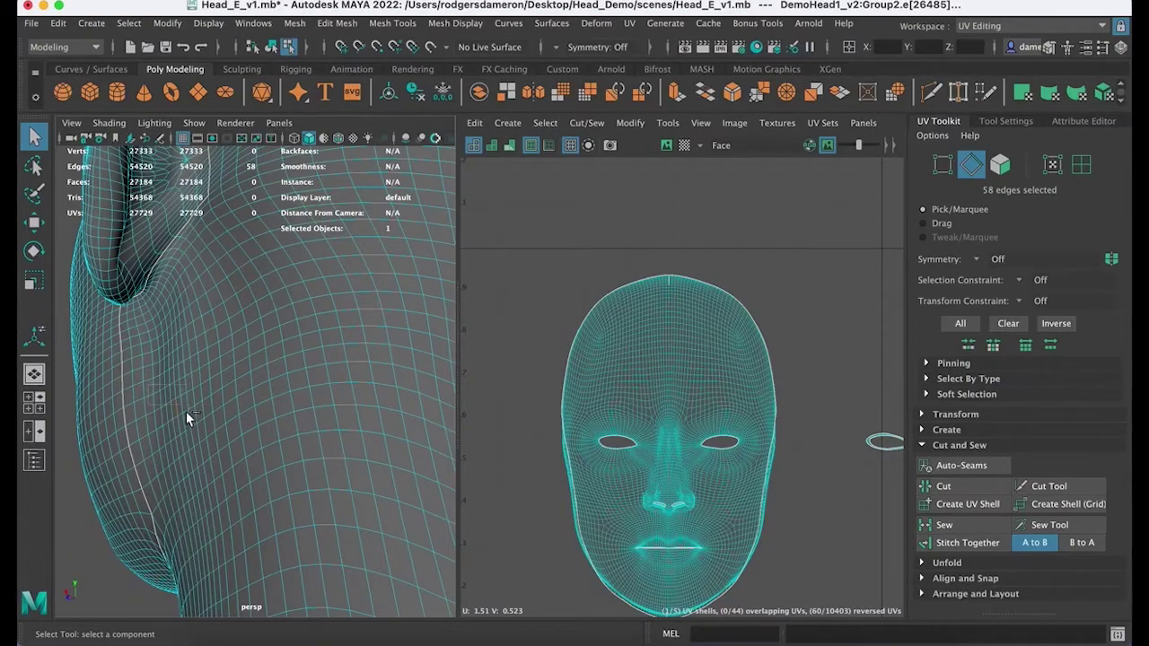
left_click_drag(186, 412, 201, 421, "ctrl")
right_click_drag(201, 422, 125, 456, "alt")
key("f")
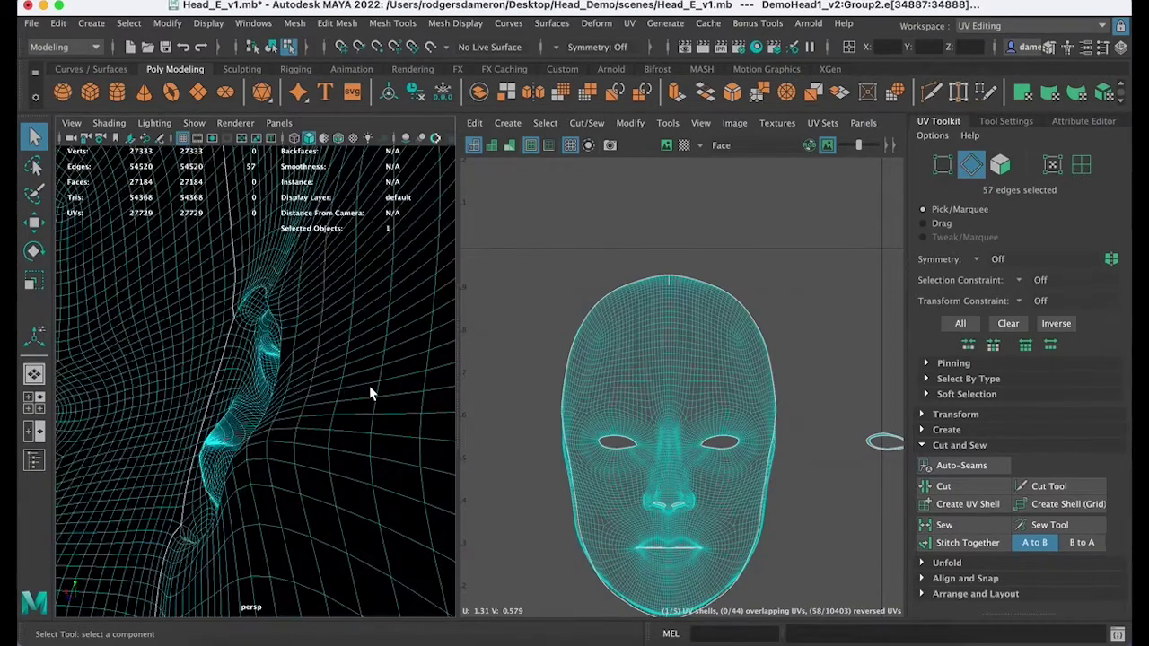
Step: Examine the head from all sides for stray edges outside the selected loop around the second ear
left_click_drag(368, 385, 224, 438, "alt")
right_click_drag(244, 441, 77, 439, "alt")
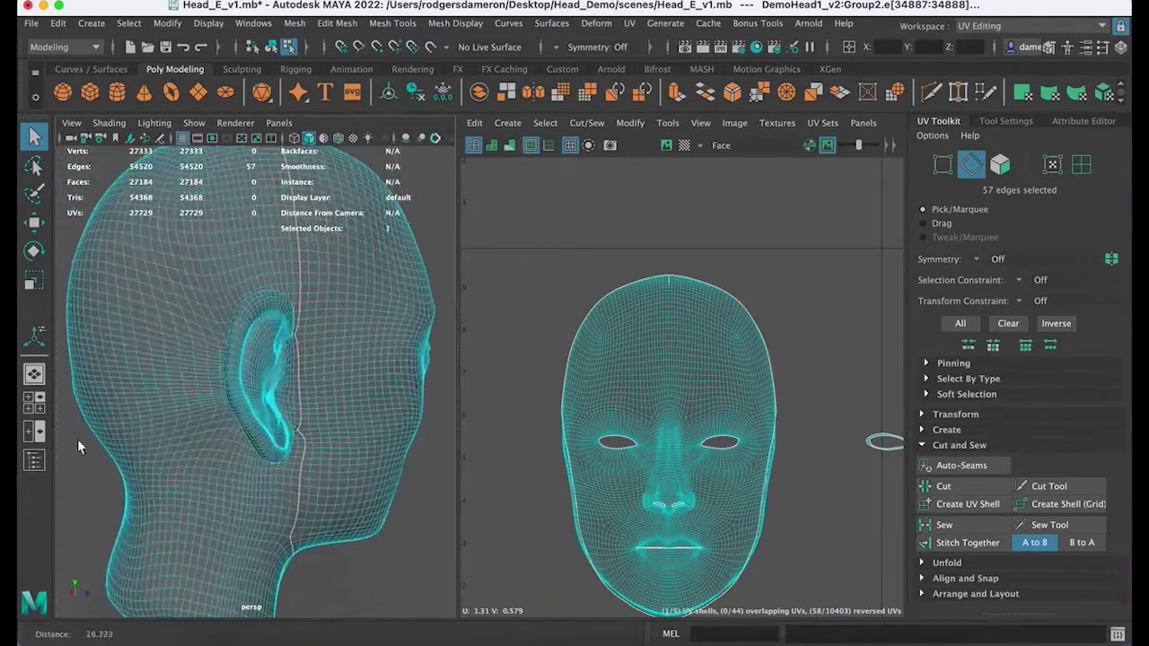
right_click_drag(149, 434, 136, 438, "alt")
left_click_drag(136, 438, 199, 425, "alt")
middle_click_drag(152, 424, 237, 264, "alt")
left_click_drag(236, 263, 282, 380, "alt")
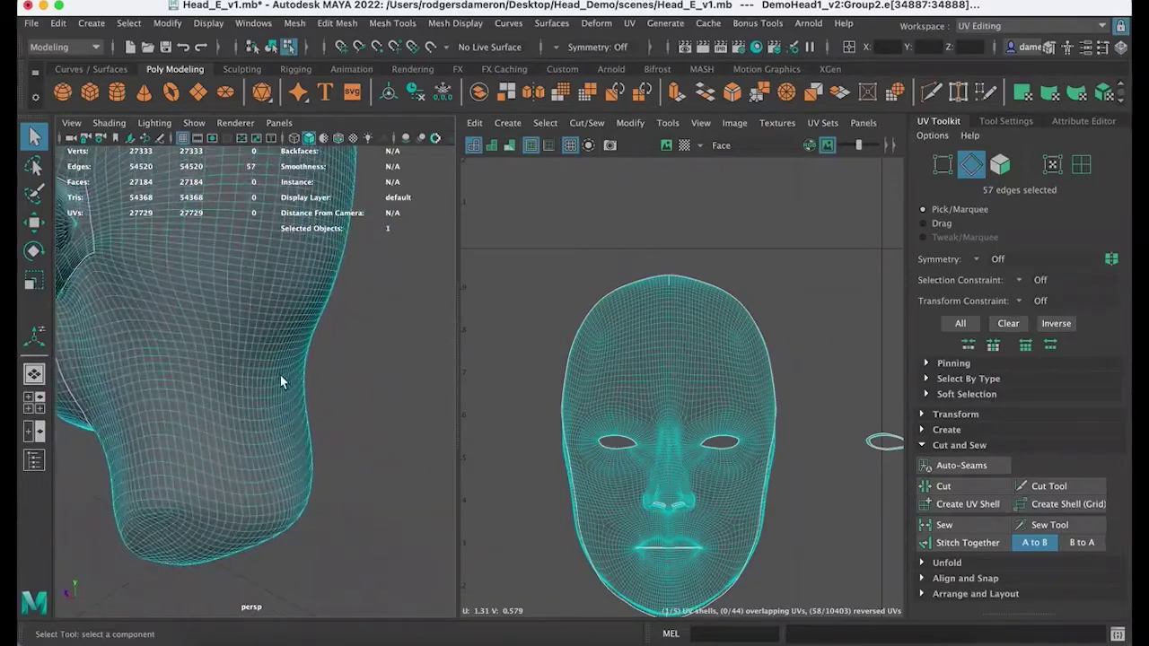
middle_click_drag(281, 359, 371, 587, "alt")
right_click_drag(371, 502, 305, 430, "alt")
left_click_drag(305, 431, 252, 440, "alt")
key("4")
key("5")
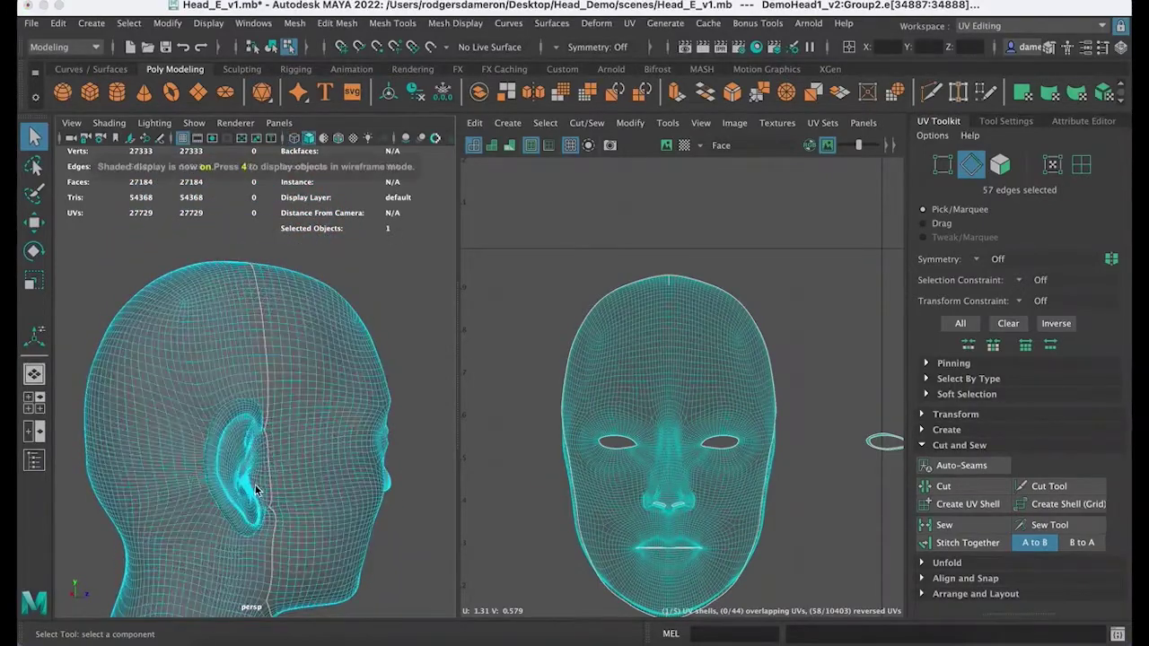
Step: Cut the UVs along the selected edge loop around the second ear
mouse_move(254, 485)
left_mouse_down("alt")
mouse_move(266, 412)
mouse_move(400, 394)
left_mouse_up("alt")
middle_click_drag(652, 485, 625, 395, "alt")
right_click_drag(628, 399, 510, 410, "alt")
middle_click_drag(685, 452, 523, 274, "alt")
right_click_drag(781, 406, 729, 402, "alt")
middle_click_drag(730, 403, 623, 392, "alt")
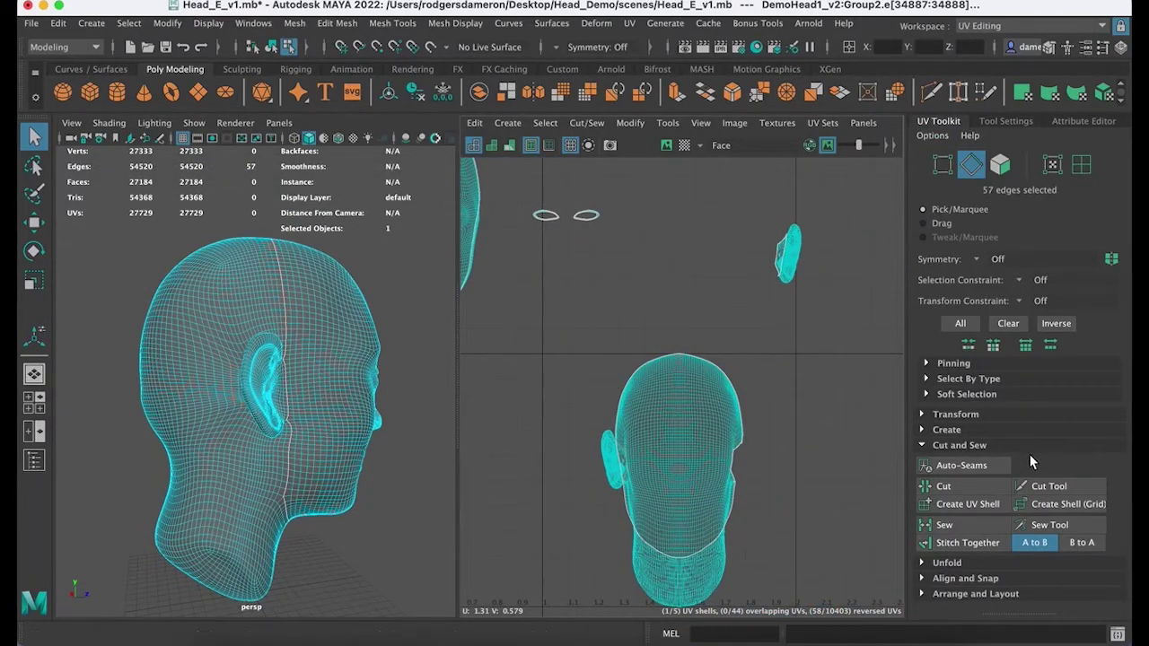
left_click(969, 488)
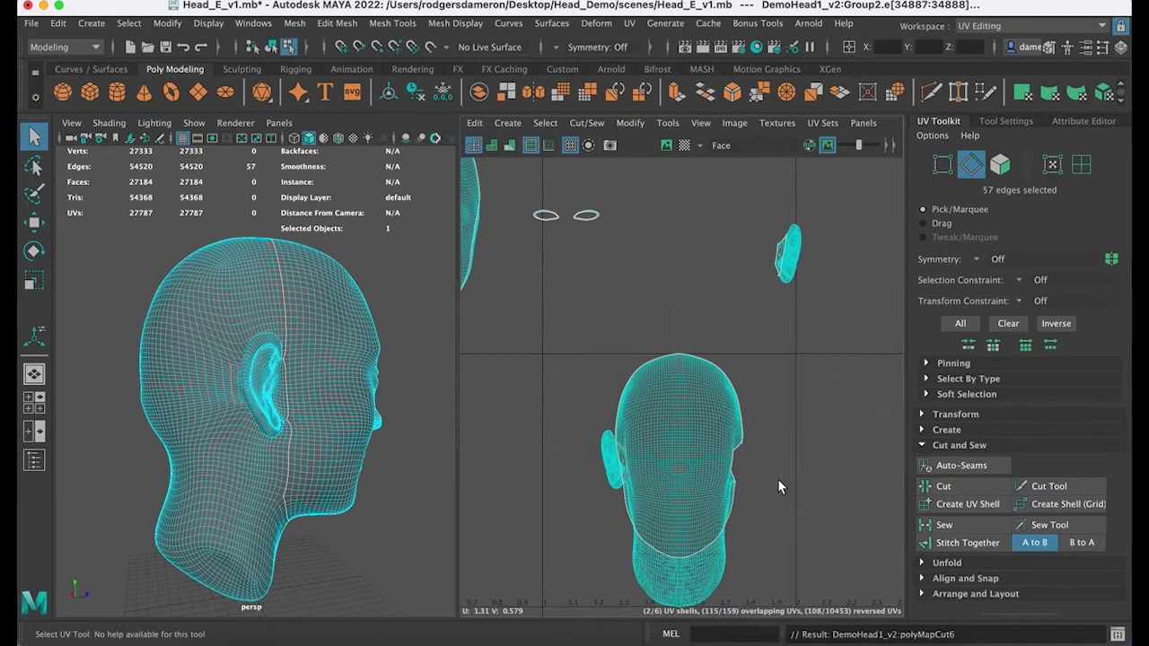
Step: Select the second ear's UV shell and move it away from the head shell, beside the first ear's shell
right_click(614, 467)
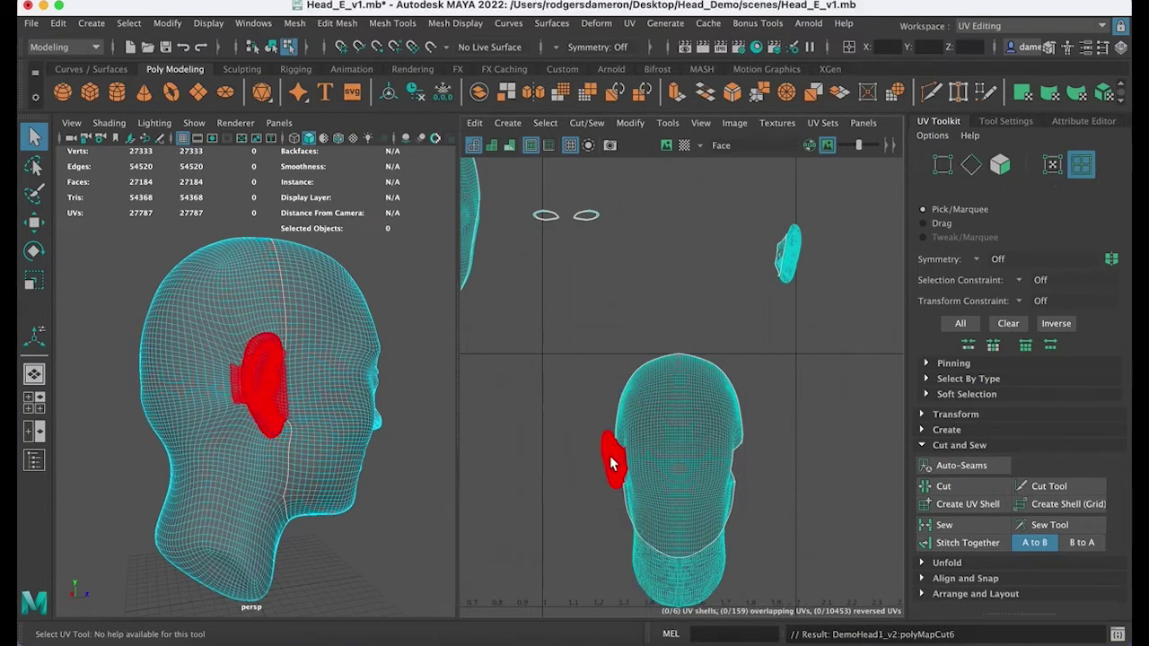
left_click(610, 460)
key("w")
left_click_drag(613, 466, 736, 267)
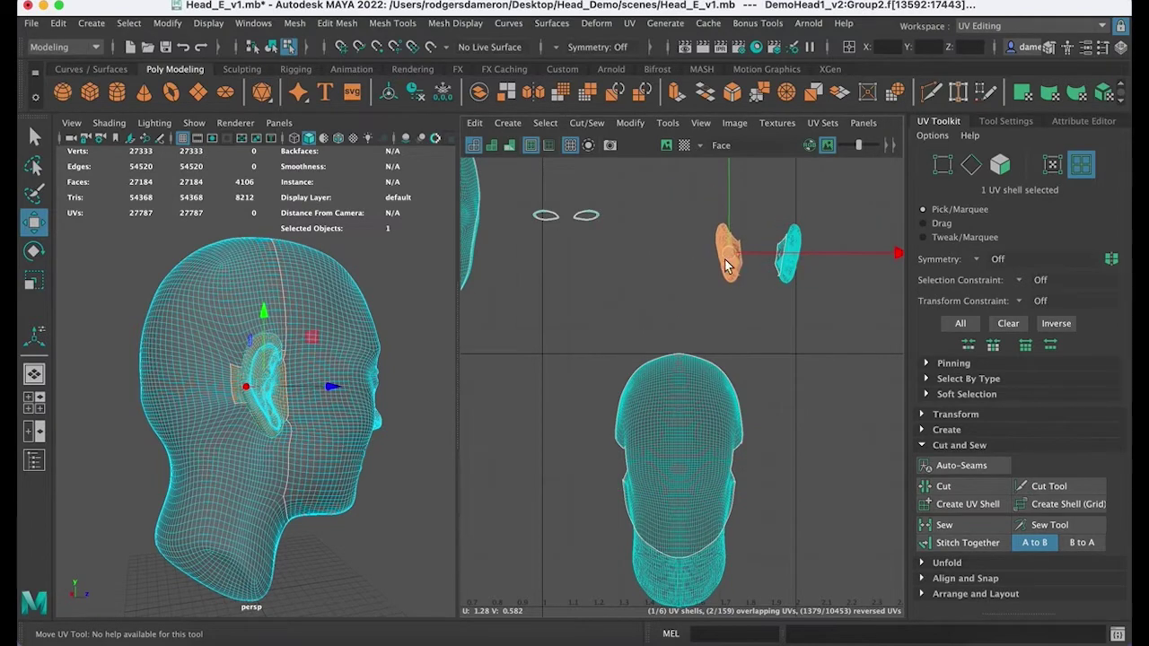
middle_click_drag(665, 527, 679, 500, "alt")
key("q")
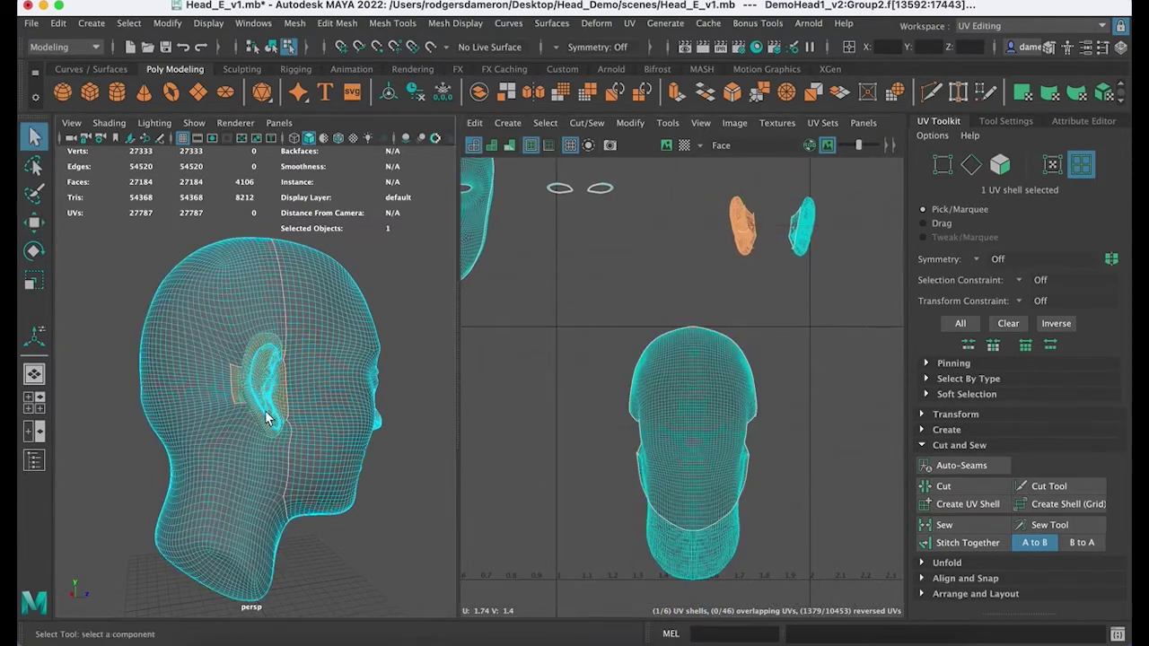
Step: Return to object selection, clear the selection to view the shaded head, and reselect the head model
right_click_drag(229, 376, 392, 218)
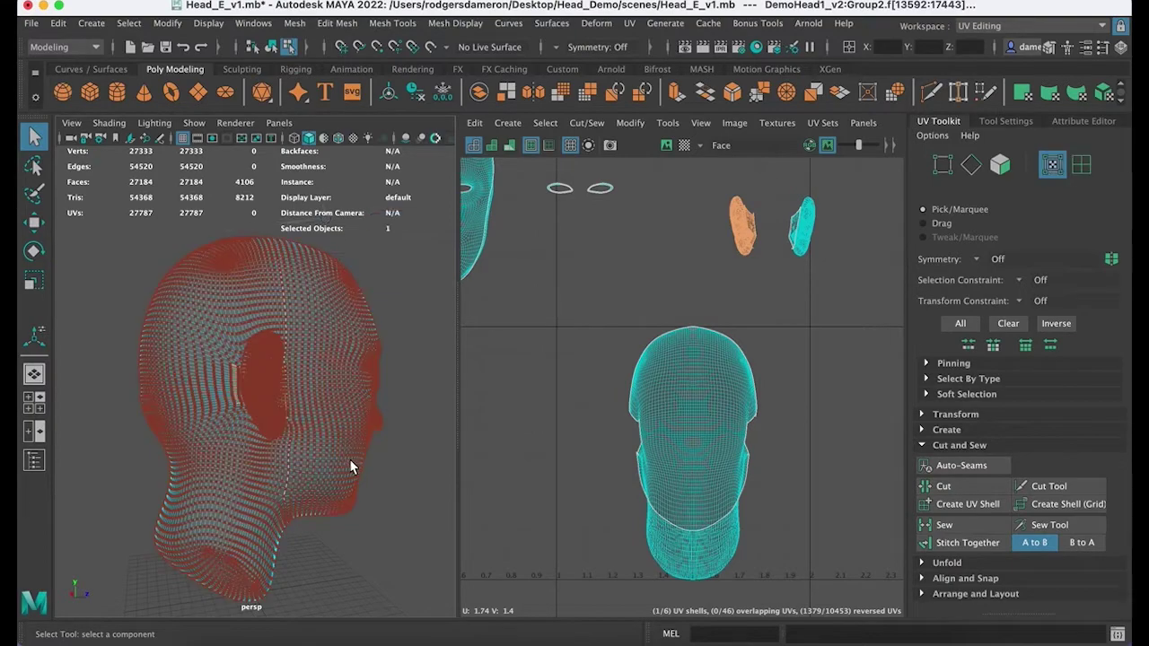
left_click_drag(350, 462, 298, 395, "alt")
right_click_drag(332, 224, 441, 210)
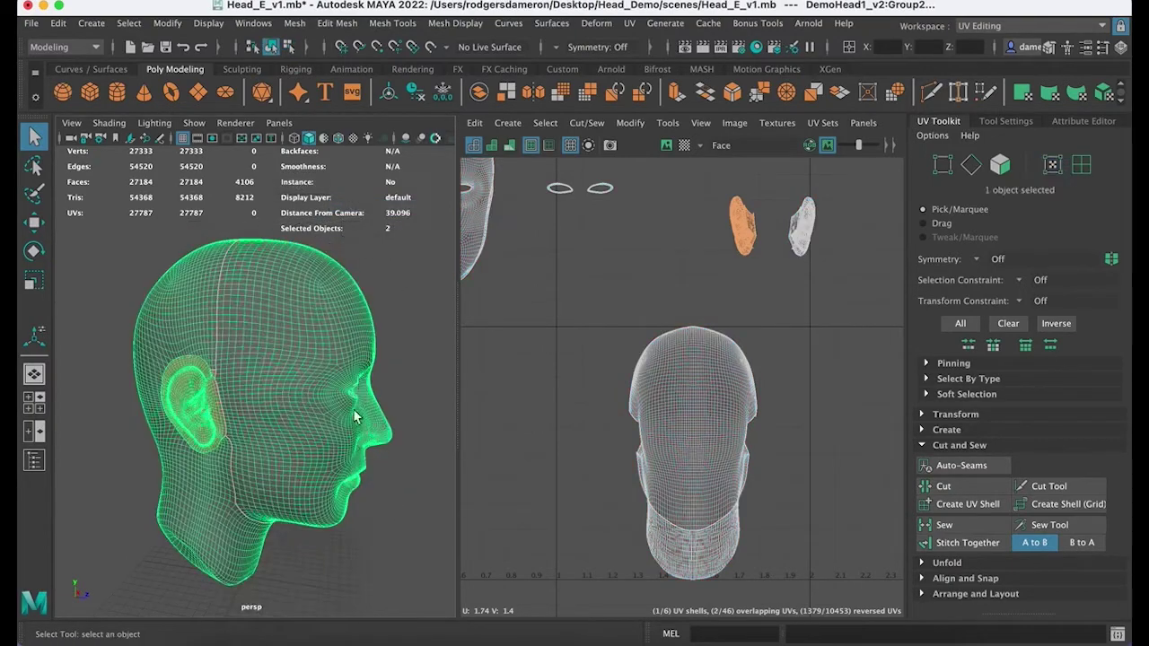
mouse_move(341, 440)
left_mouse_down("alt")
mouse_move(365, 426)
mouse_move(368, 536)
left_mouse_up("alt")
left_click(368, 536)
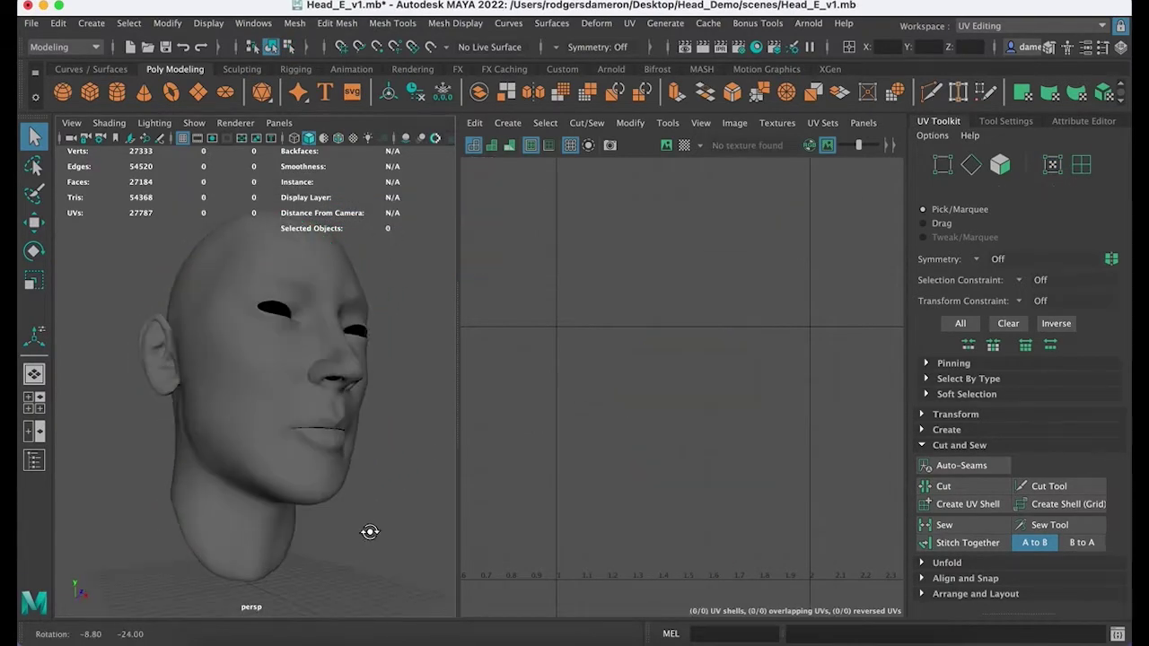
left_click(233, 484)
mouse_move(233, 484)
left_mouse_down("alt")
mouse_move(249, 494)
mouse_move(234, 472)
left_mouse_up("alt")
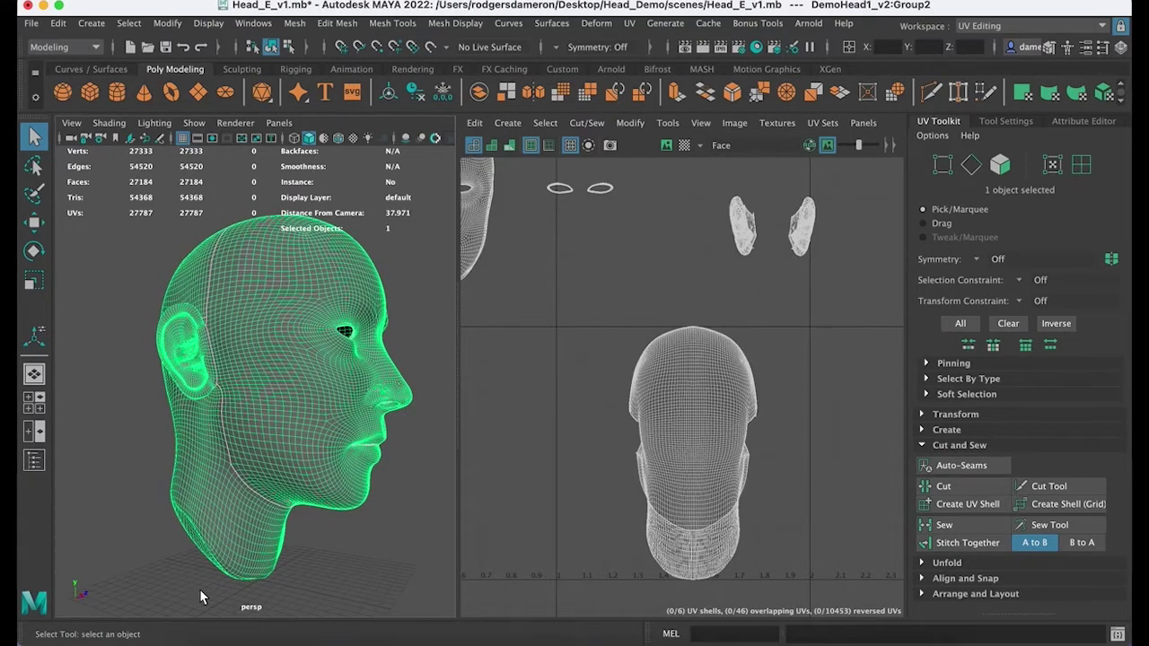
Step: Select the edge loop that runs around the bottom rim of the neck
left_click_drag(200, 597, 250, 546, "alt")
left_click_drag(260, 495, 215, 499, "alt")
middle_click_drag(216, 500, 221, 416, "alt")
right_click_drag(221, 415, 254, 369, "alt")
mouse_move(257, 373)
left_mouse_down("alt")
mouse_move(296, 333)
mouse_move(336, 333)
mouse_move(311, 349)
mouse_move(341, 325)
mouse_move(240, 366)
left_mouse_up("alt")
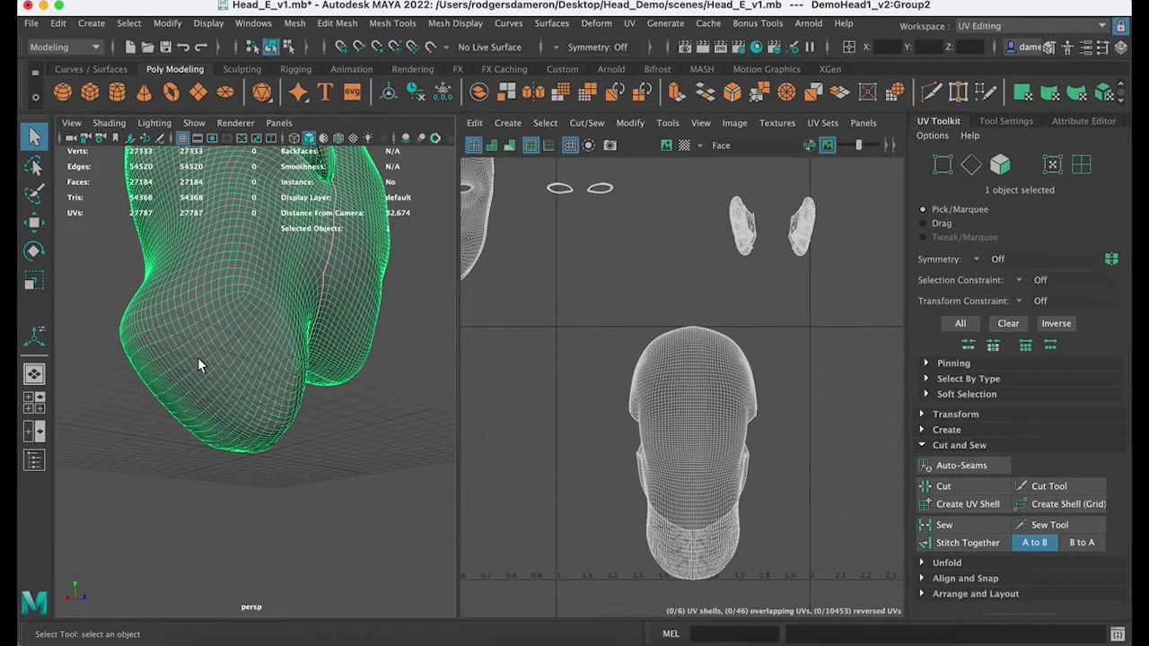
right_click_drag(244, 321, 244, 190)
left_click_drag(233, 307, 192, 320, "alt")
right_click_drag(192, 321, 285, 354, "alt")
middle_click_drag(269, 321, 280, 331, "alt")
left_click(252, 288)
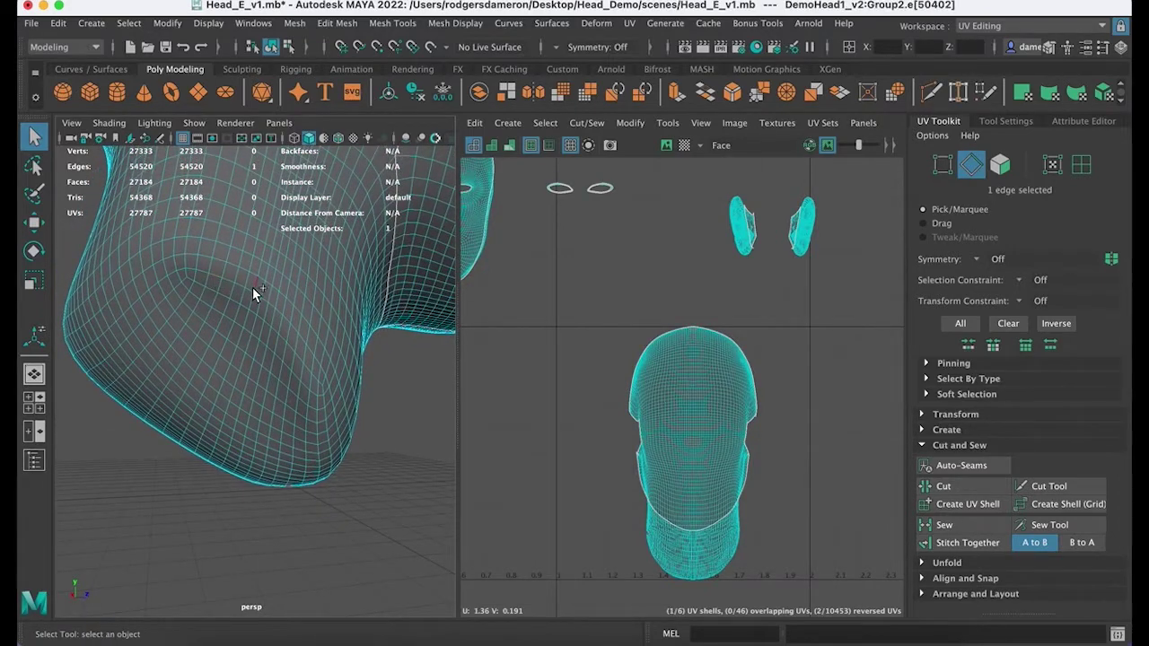
double_click(226, 277)
Step: Check the selected loop around the neck's base and cut the UVs along it
right_click_drag(244, 330, 237, 395, "alt")
left_click_drag(237, 395, 347, 388, "alt")
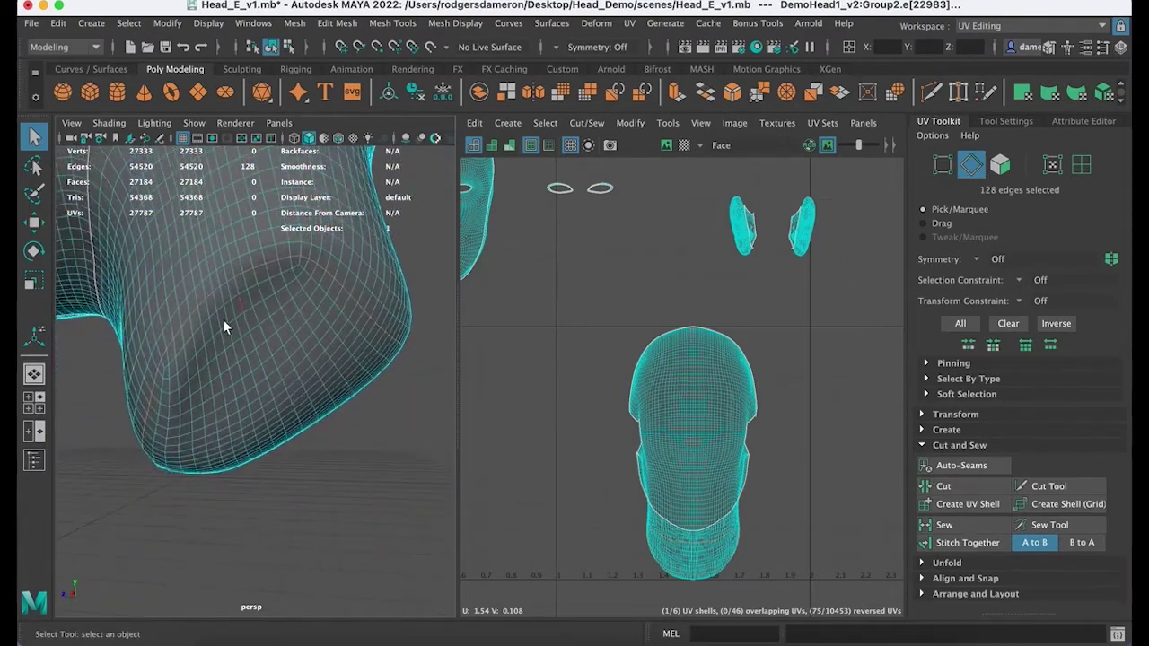
mouse_move(200, 437)
left_mouse_down("alt")
mouse_move(248, 428)
mouse_move(233, 426)
mouse_move(225, 437)
mouse_move(270, 441)
mouse_move(248, 423)
mouse_move(214, 424)
left_mouse_up("alt")
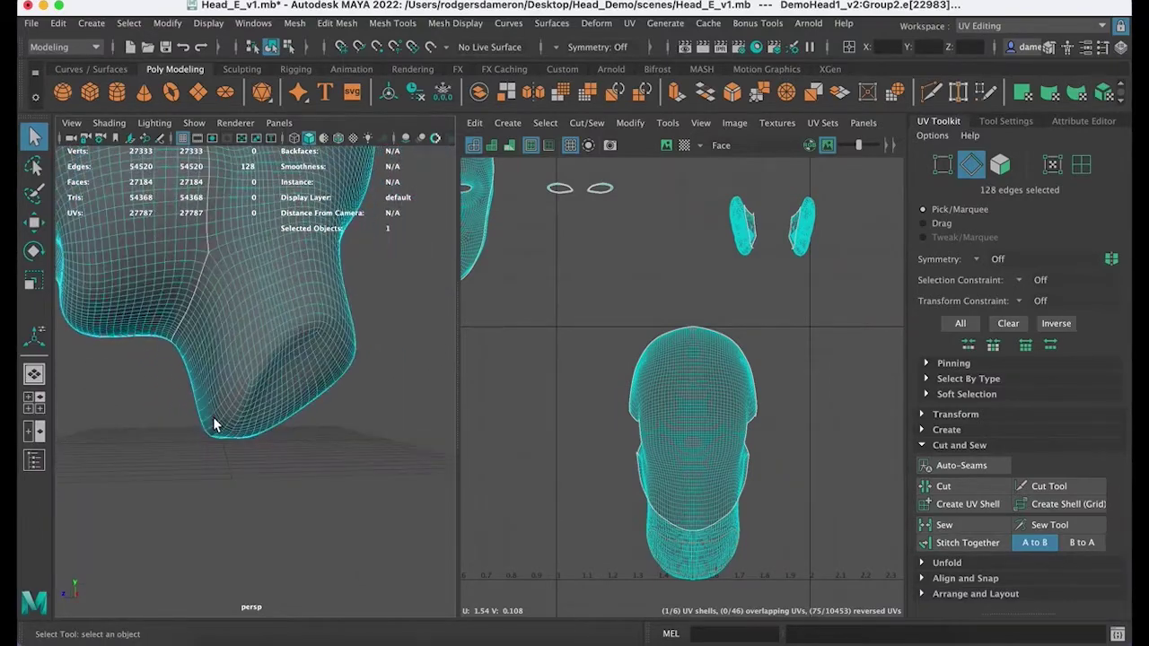
left_click(966, 494)
middle_click_drag(661, 538, 626, 445, "alt")
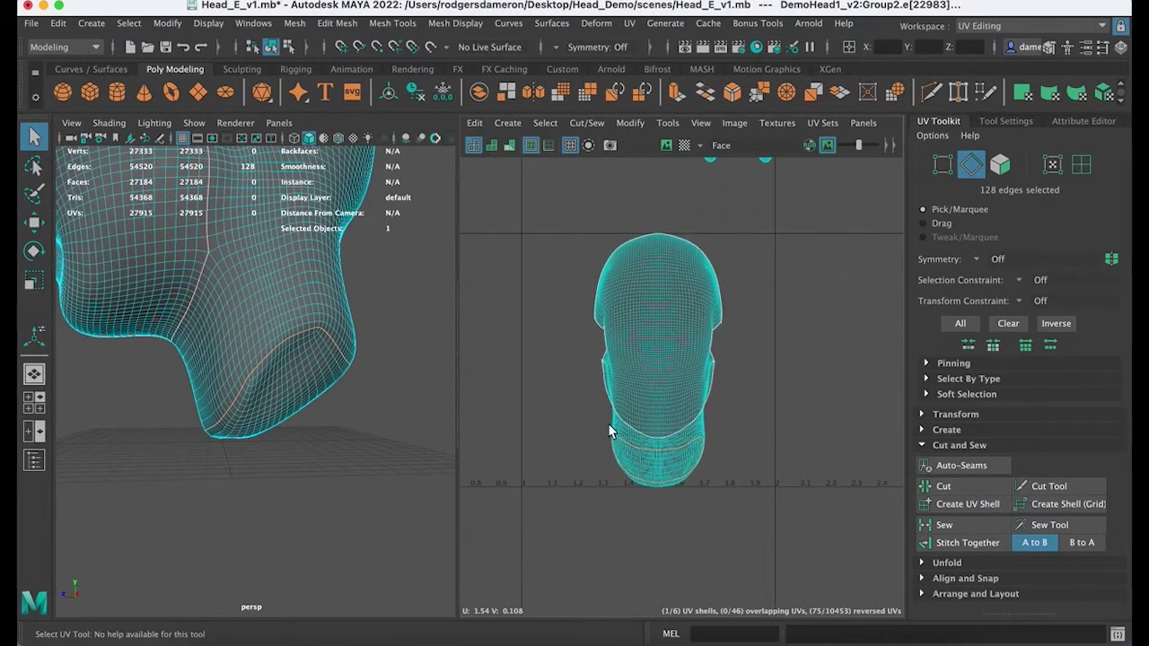
Step: Select the neck's underside UV shell and move it away from the head shell, below the two ear shells
right_click_drag(660, 442, 568, 420)
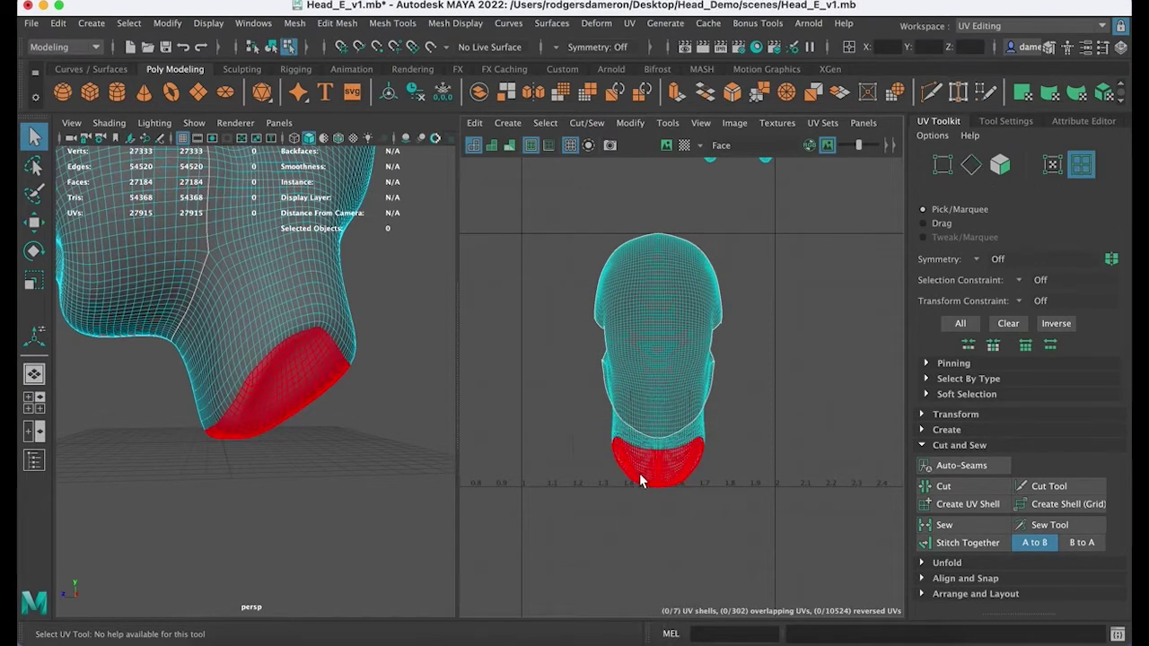
left_click(642, 478)
scroll(696, 491, "down", 2)
key("w")
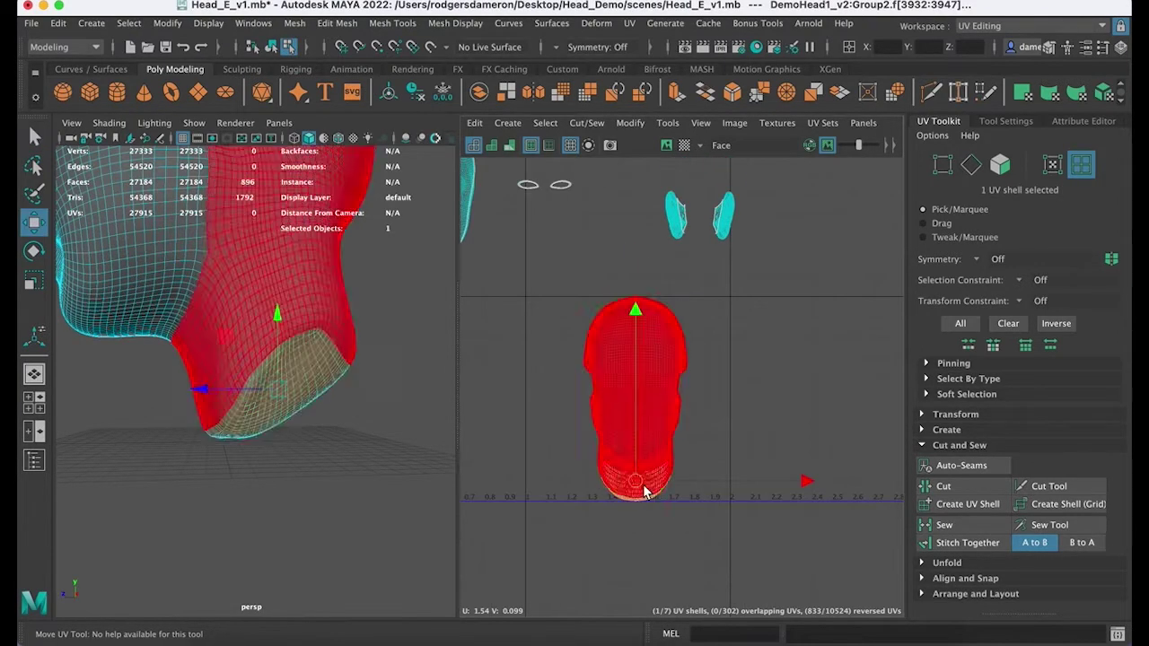
left_click_drag(628, 474, 779, 274)
Step: Select the upper edges of a vertical line on the side of the neck, starting at the jaw seam's corner
left_click_drag(422, 473, 288, 474, "alt")
key("q")
right_click_drag(210, 431, 273, 429, "alt")
right_click_drag(229, 333, 211, 191)
left_click_drag(223, 329, 239, 329, "alt")
right_click_drag(239, 329, 279, 305, "alt")
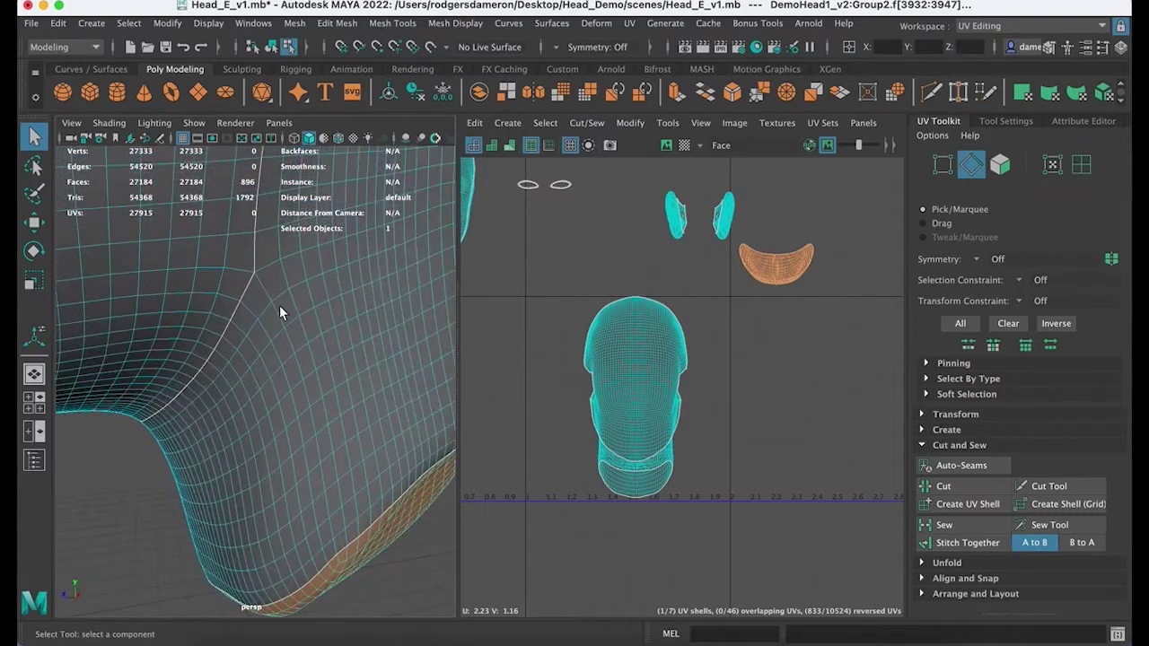
left_click(273, 305)
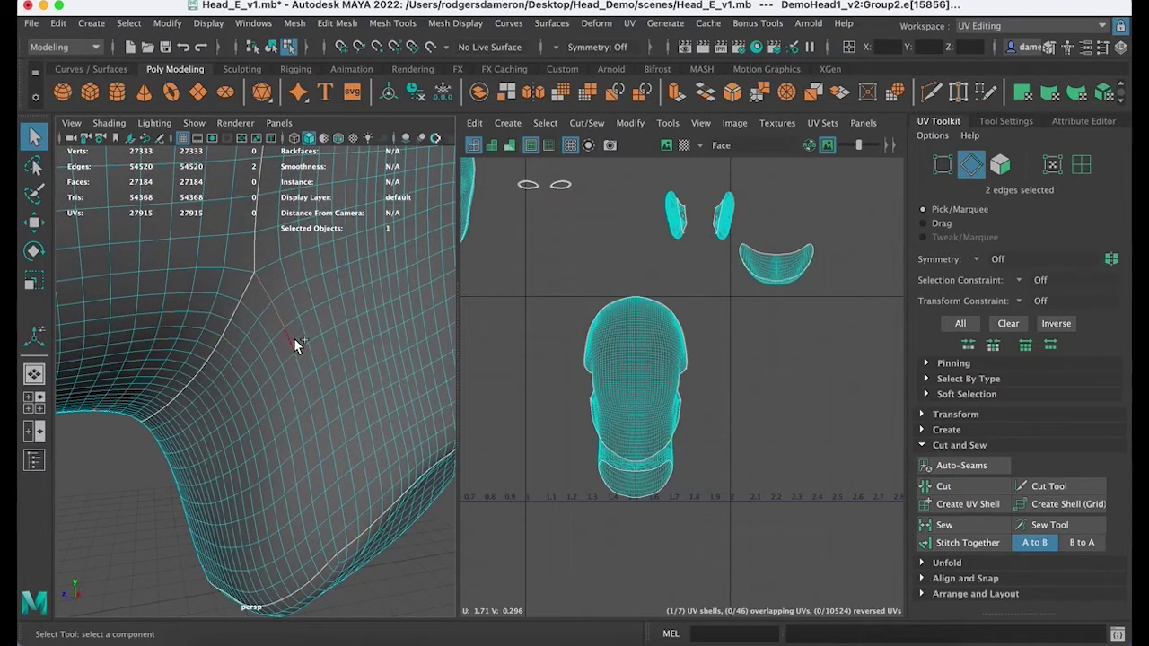
left_click(308, 390, "shift")
scroll(311, 404, "down", 5)
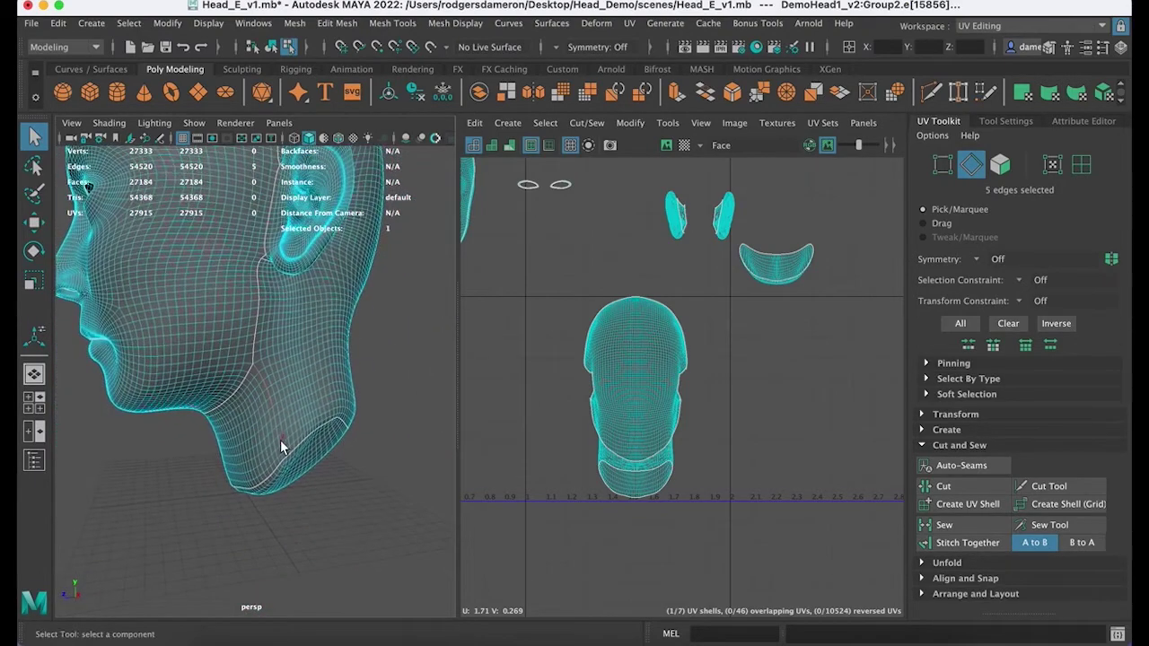
Step: Extend the edge selection down the side of the neck to the neck base seam
scroll(280, 440, "up", 5)
left_click(302, 446, "shift")
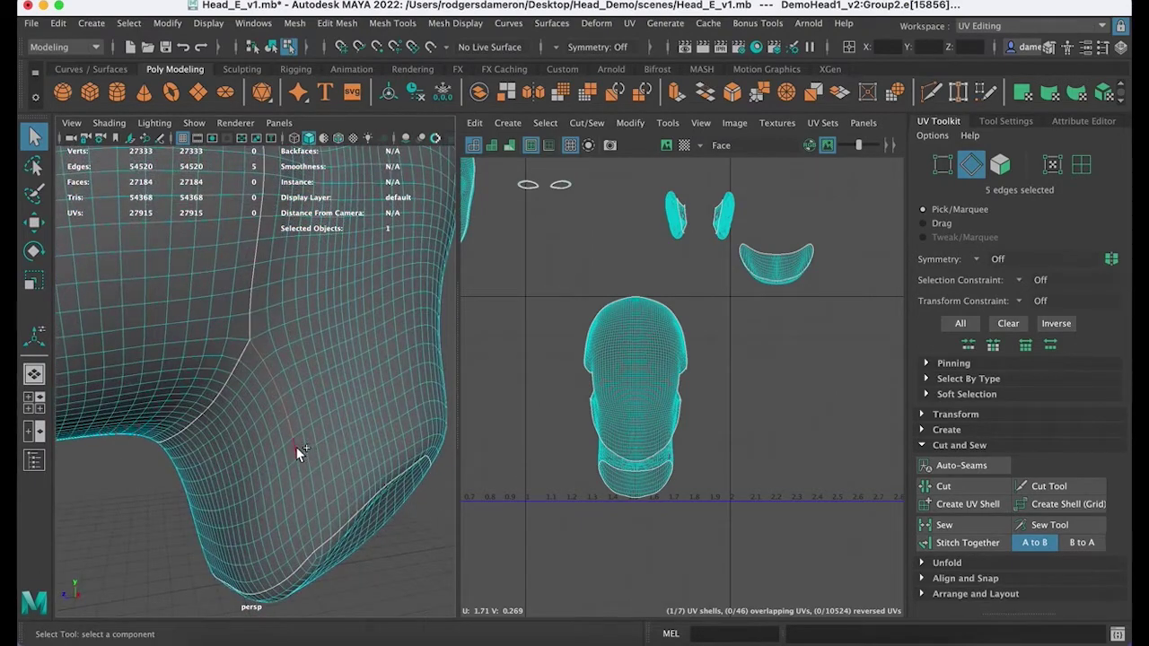
left_click_drag(297, 453, 355, 399, "alt")
right_click_drag(354, 399, 347, 373, "alt")
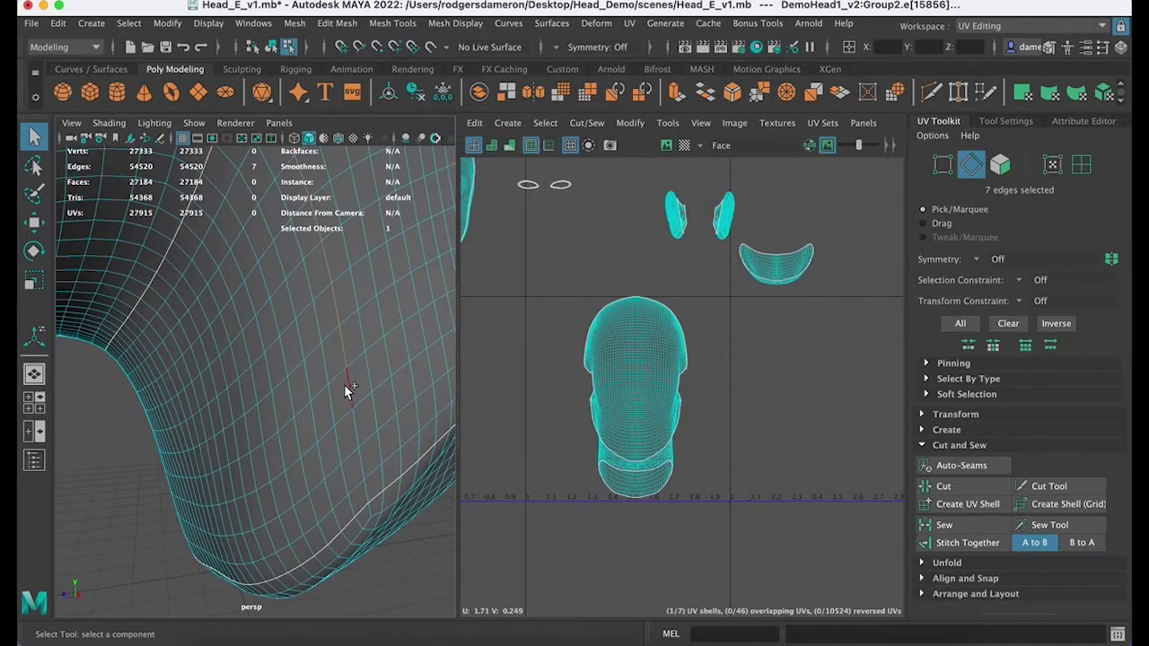
left_click(364, 477, "shift")
left_click_drag(369, 487, 339, 481, "alt")
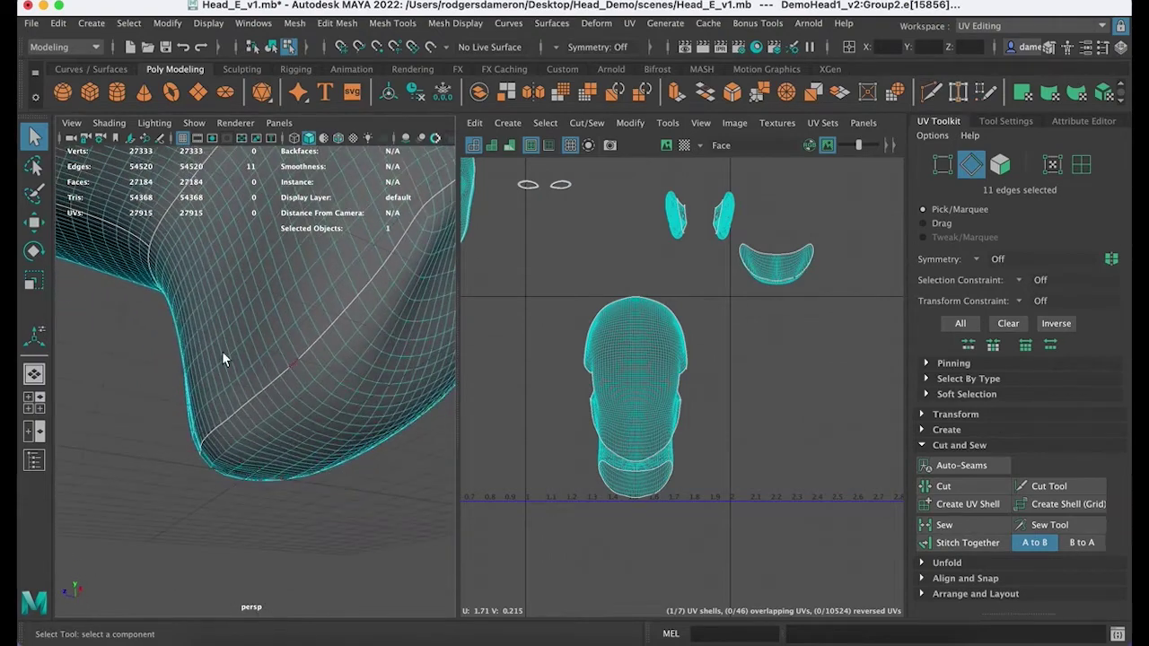
Step: Add the matching line of edges on the neck's opposite side and deselect the edge past the base seam
left_click_drag(223, 352, 252, 294, "alt")
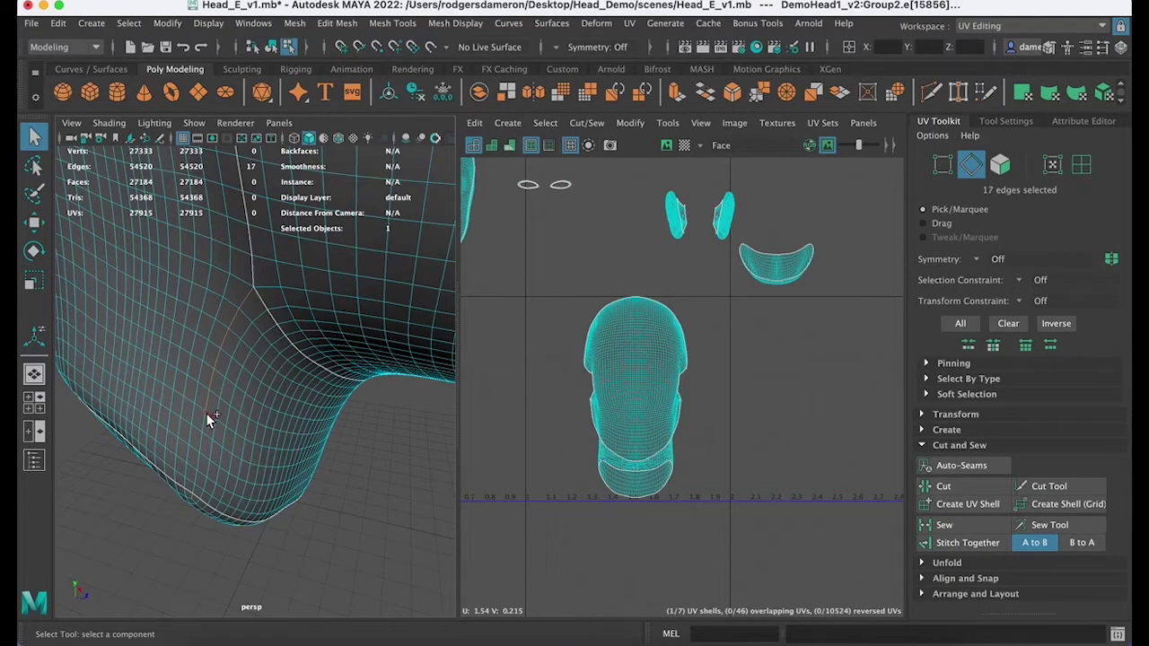
left_click(197, 476, "shift")
left_click_drag(196, 475, 254, 369, "alt")
right_click_drag(254, 368, 471, 368, "alt")
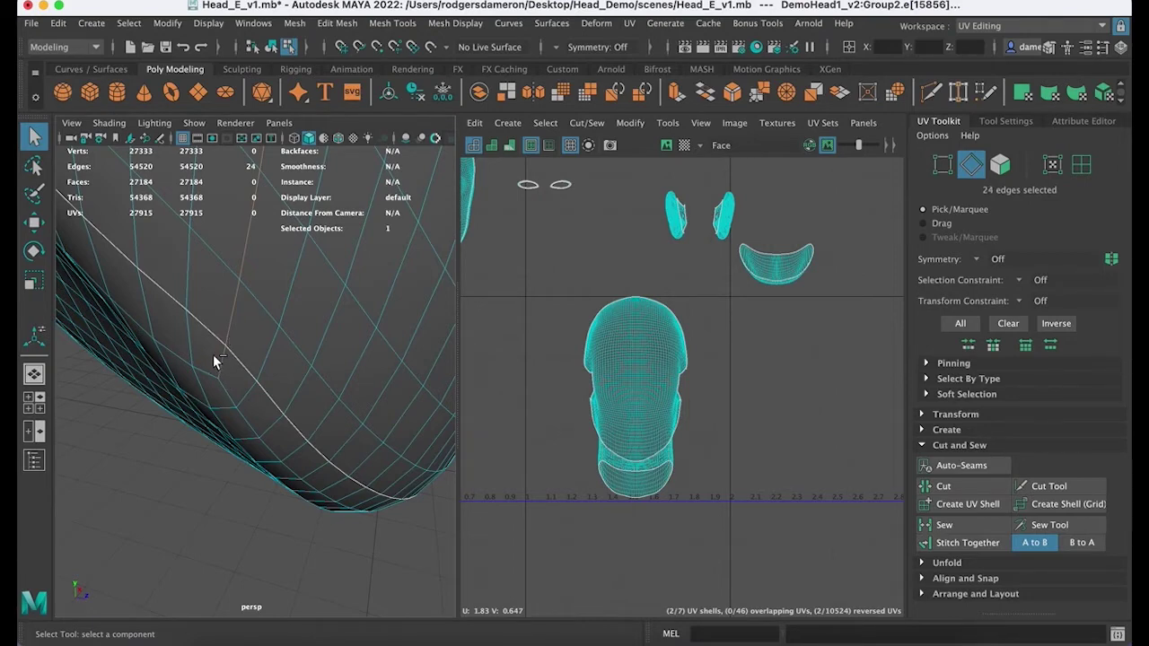
left_click(215, 359, "ctrl")
Step: Inspect the neck from below and deselect the remaining stray edge on its underside
right_click_drag(308, 402, 213, 339, "alt")
left_click_drag(213, 339, 211, 371, "alt")
left_click_drag(274, 403, 167, 383, "alt")
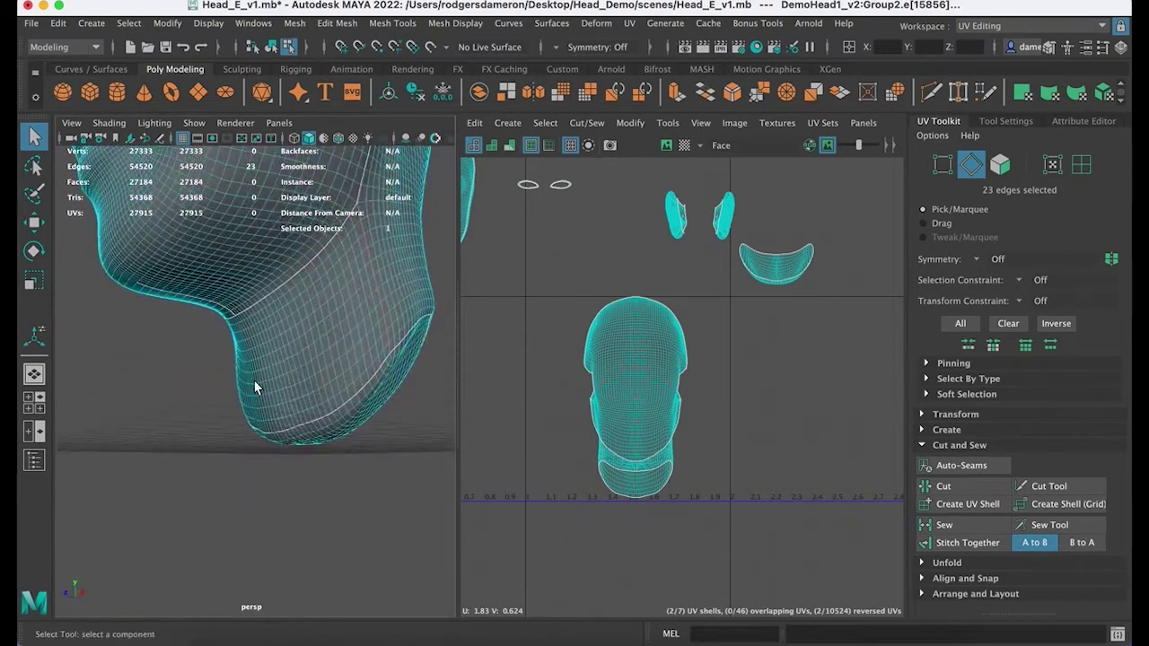
scroll(254, 379, "up", 5)
middle_click_drag(331, 361, 334, 394, "alt")
right_click_drag(296, 399, 183, 347, "alt")
left_click_drag(269, 376, 152, 393, "alt")
right_click_drag(152, 393, 256, 411, "alt")
left_click_drag(279, 389, 363, 386, "alt")
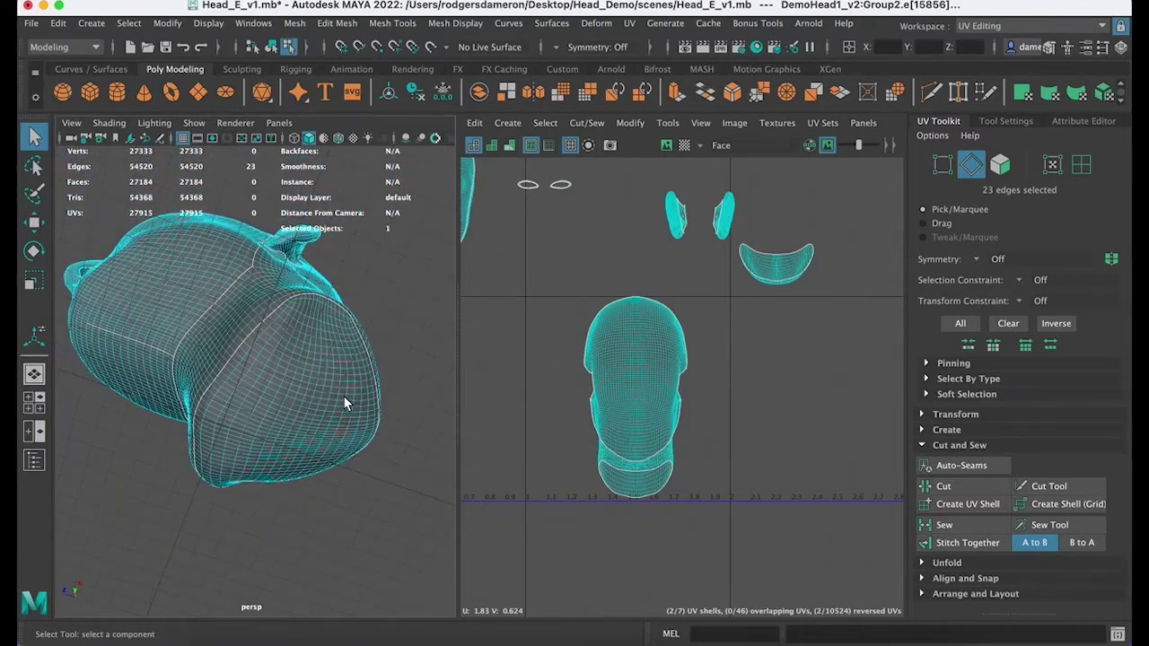
left_click(353, 434, "ctrl")
Step: Examine the head in wireframe and shaded display for stray edges outside the two selected neck lines
left_click_drag(351, 439, 236, 418, "alt")
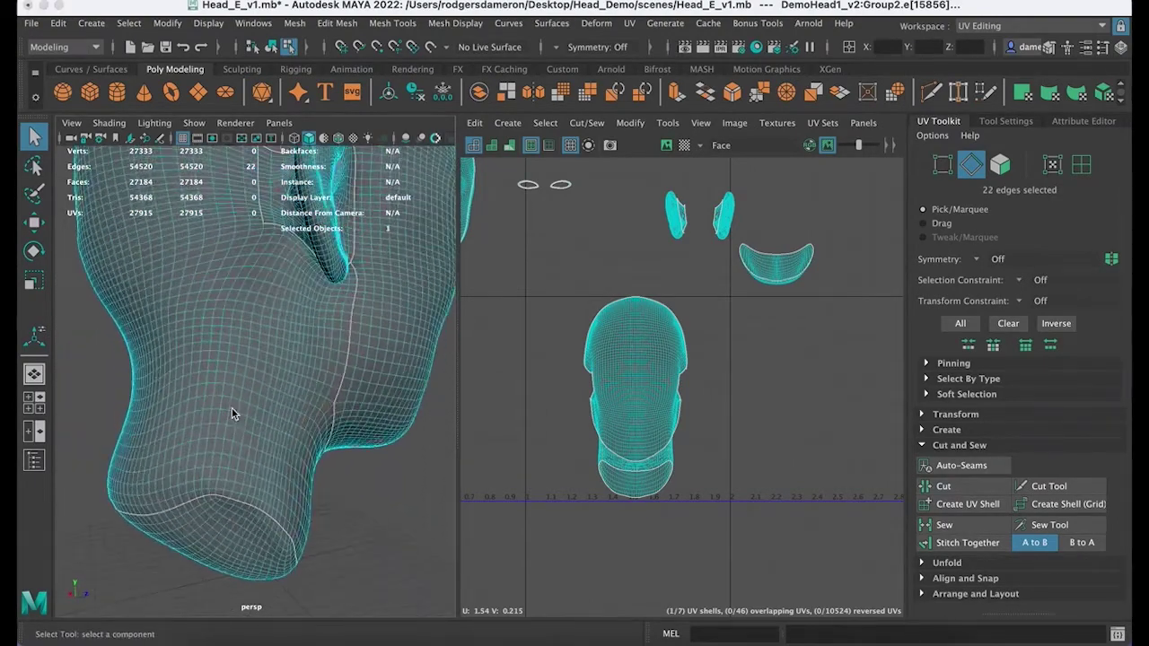
key("4")
right_click_drag(236, 403, 203, 405, "alt")
left_click_drag(203, 404, 335, 353, "alt")
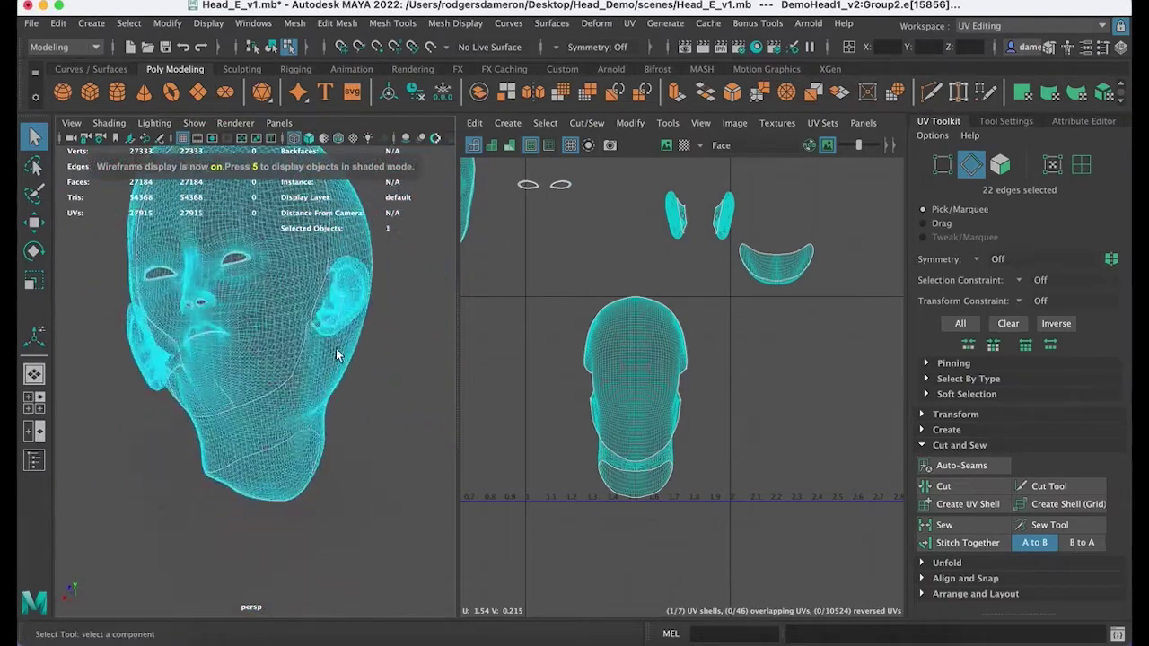
right_click_drag(335, 354, 272, 385, "alt")
key("5")
left_click_drag(272, 385, 311, 366, "alt")
key("f")
left_click_drag(276, 415, 333, 423, "alt")
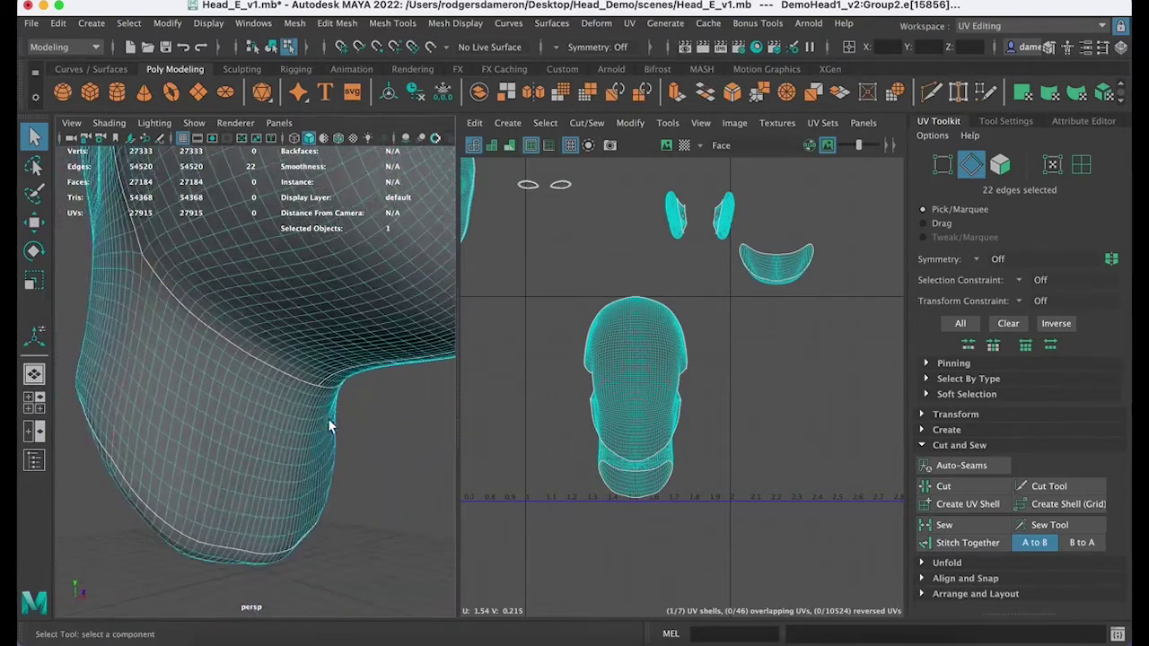
right_click_drag(333, 422, 86, 413, "alt")
key("f")
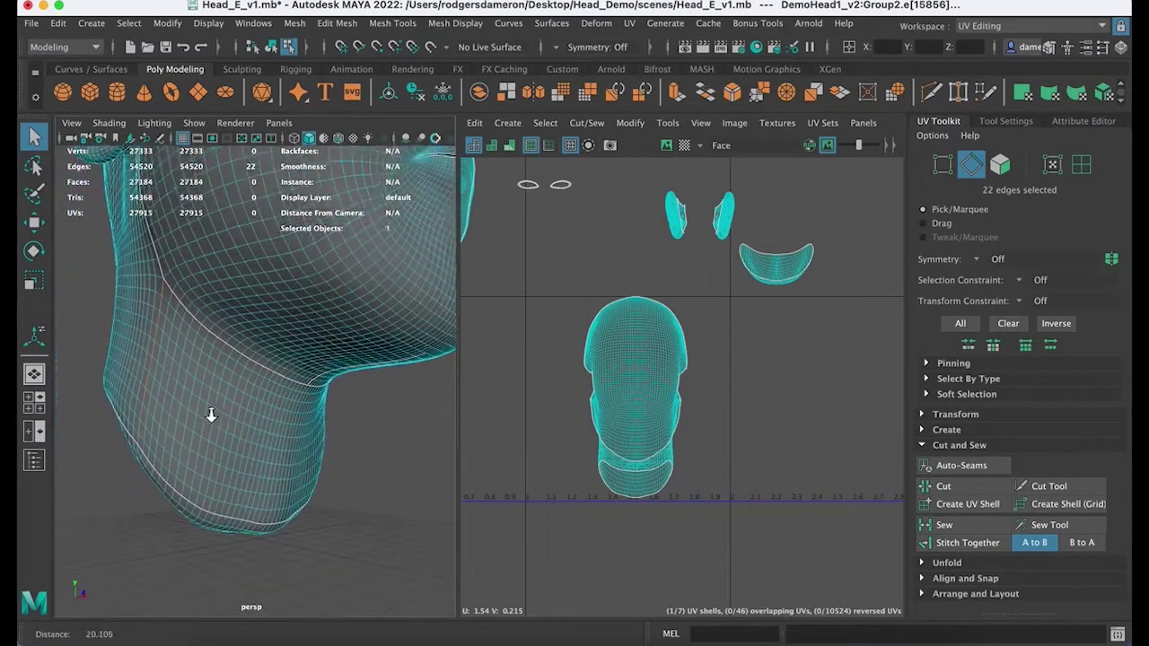
left_click_drag(239, 412, 260, 401, "alt")
Step: Cut the UVs along the selected edge lines on both sides of the neck
middle_click_drag(730, 336, 739, 350, "alt")
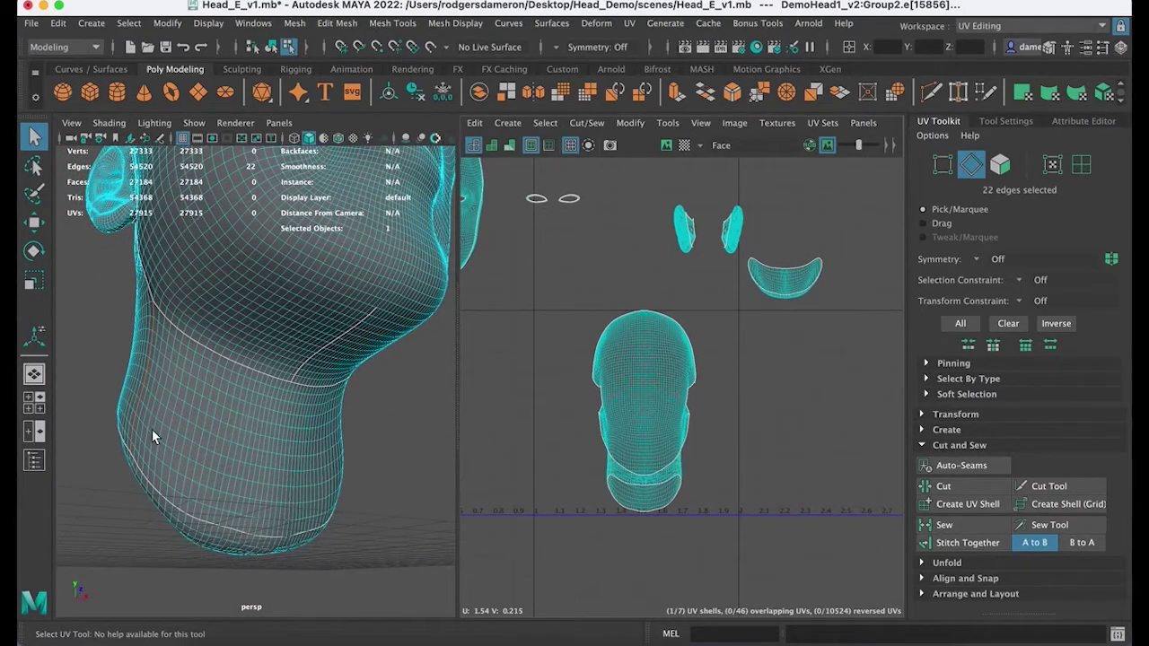
left_click_drag(153, 431, 225, 443, "alt")
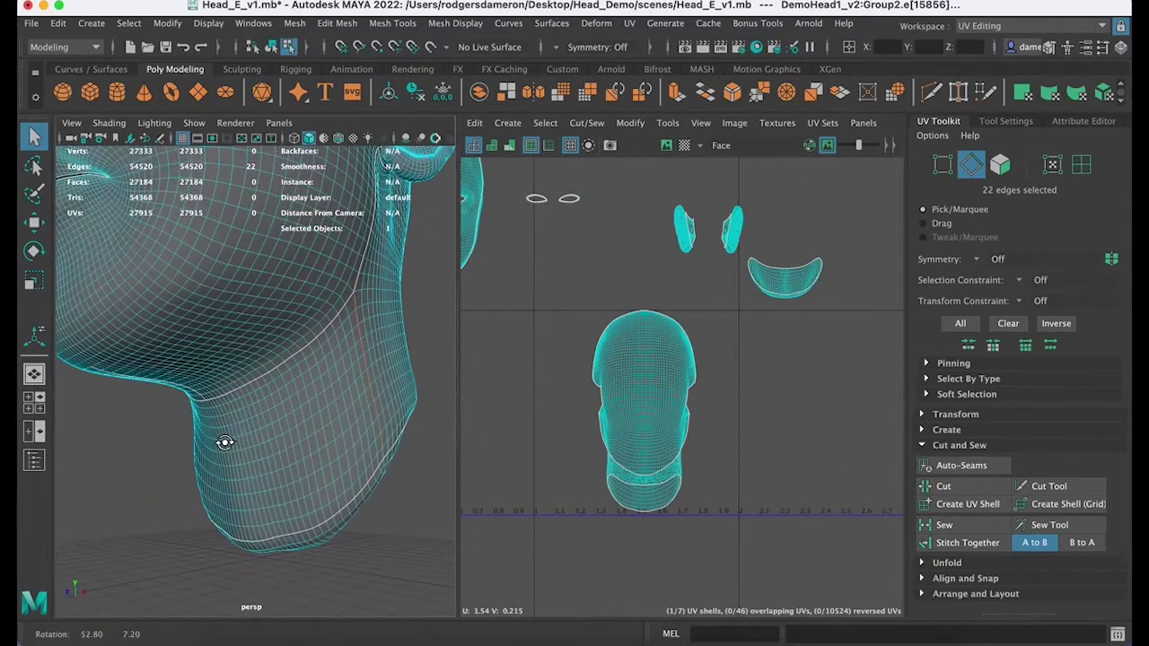
left_click(979, 495)
middle_click_drag(718, 400, 689, 294, "alt")
right_click_drag(691, 368, 731, 422, "alt")
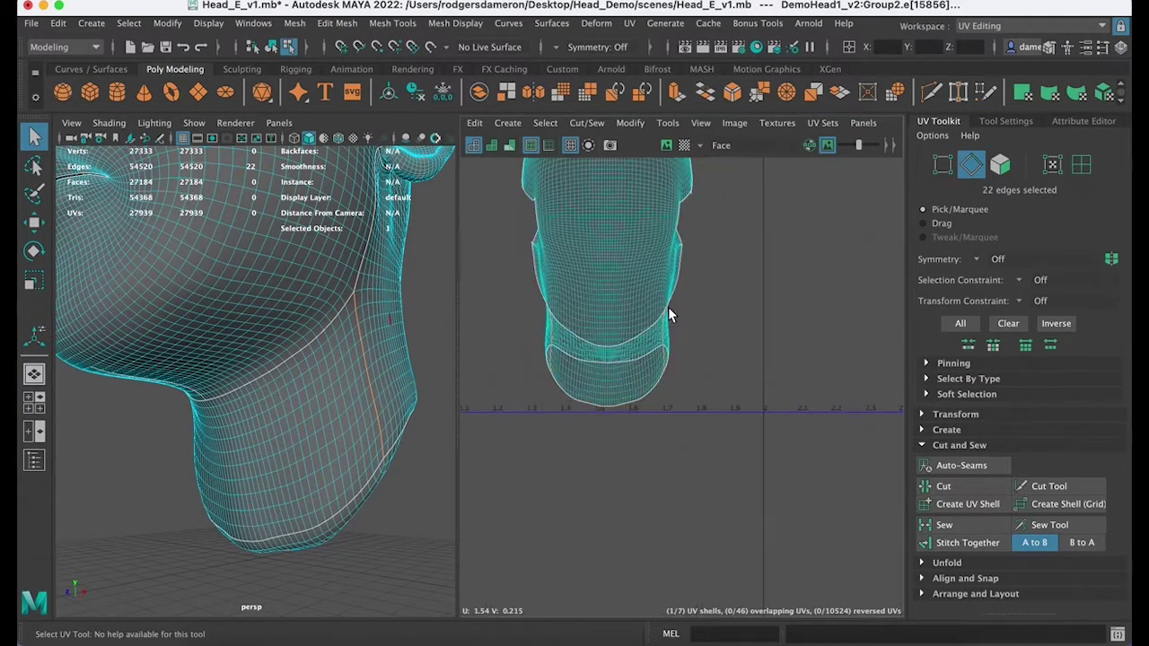
Step: Select the front neck UV shell, move it clear of the back-of-head shell to its own space, and deselect it
mouse_move(605, 363)
right_mouse_down()
mouse_move(583, 342)
mouse_move(606, 360)
right_mouse_up()
left_click(606, 366)
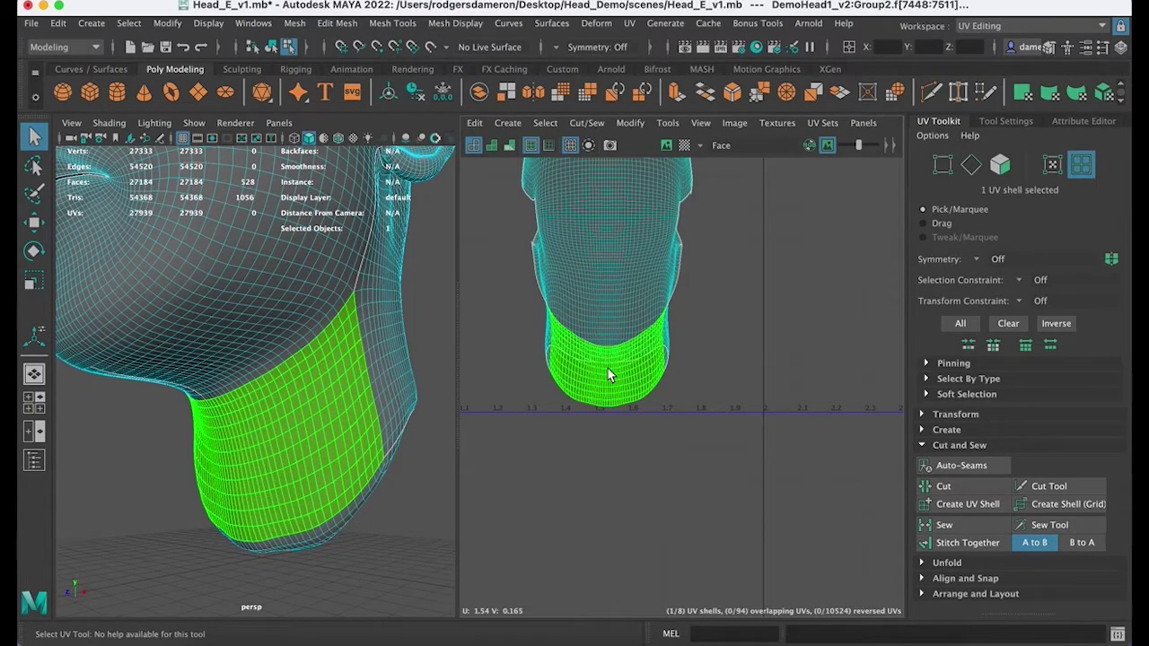
key("w")
left_click_drag(613, 363, 822, 274)
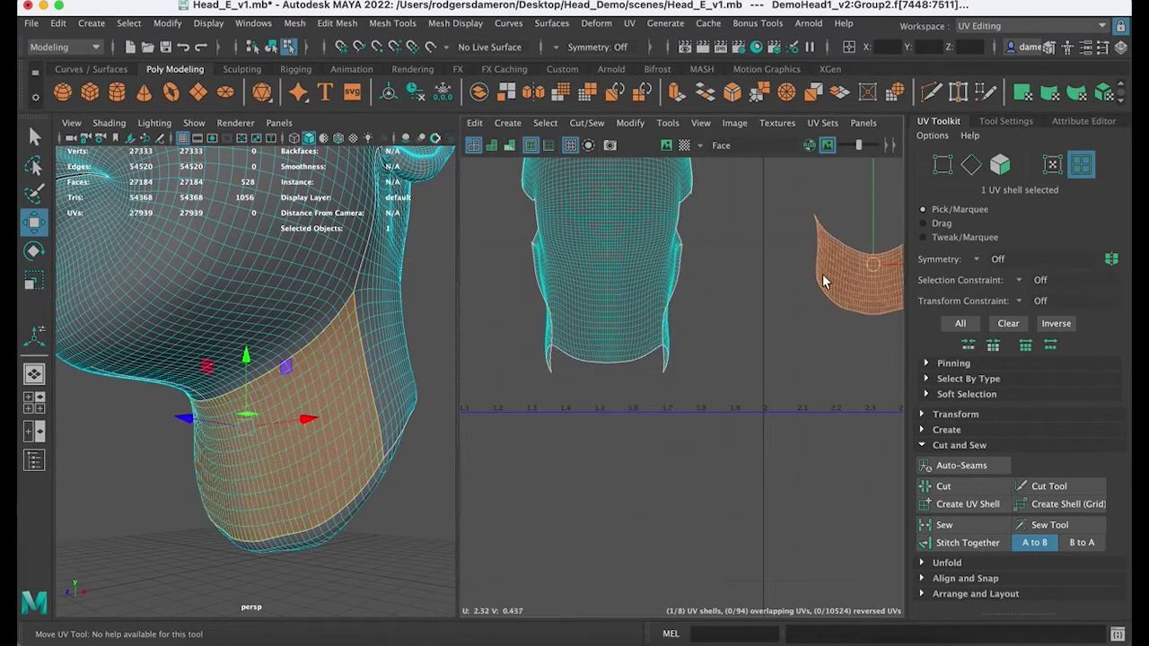
middle_click_drag(822, 274, 728, 372, "alt")
right_click_drag(728, 371, 530, 349, "alt")
middle_click_drag(548, 350, 604, 396, "alt")
right_click_drag(709, 377, 601, 342, "alt")
middle_click_drag(601, 342, 636, 325, "alt")
right_click_drag(659, 328, 630, 323, "alt")
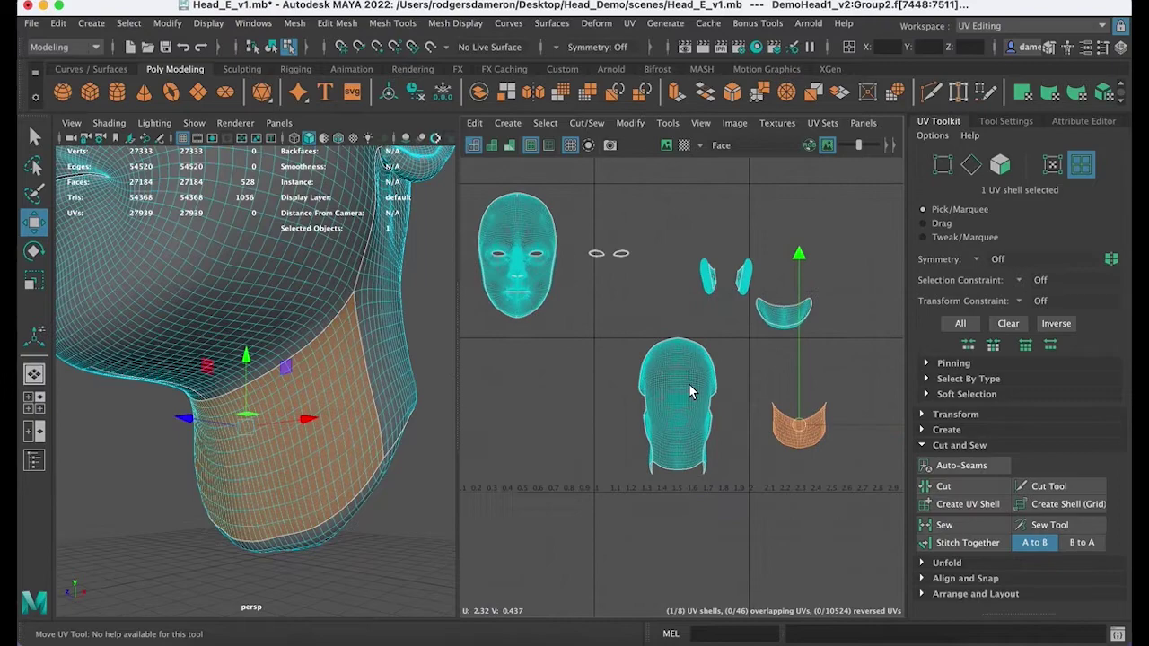
left_click(679, 327)
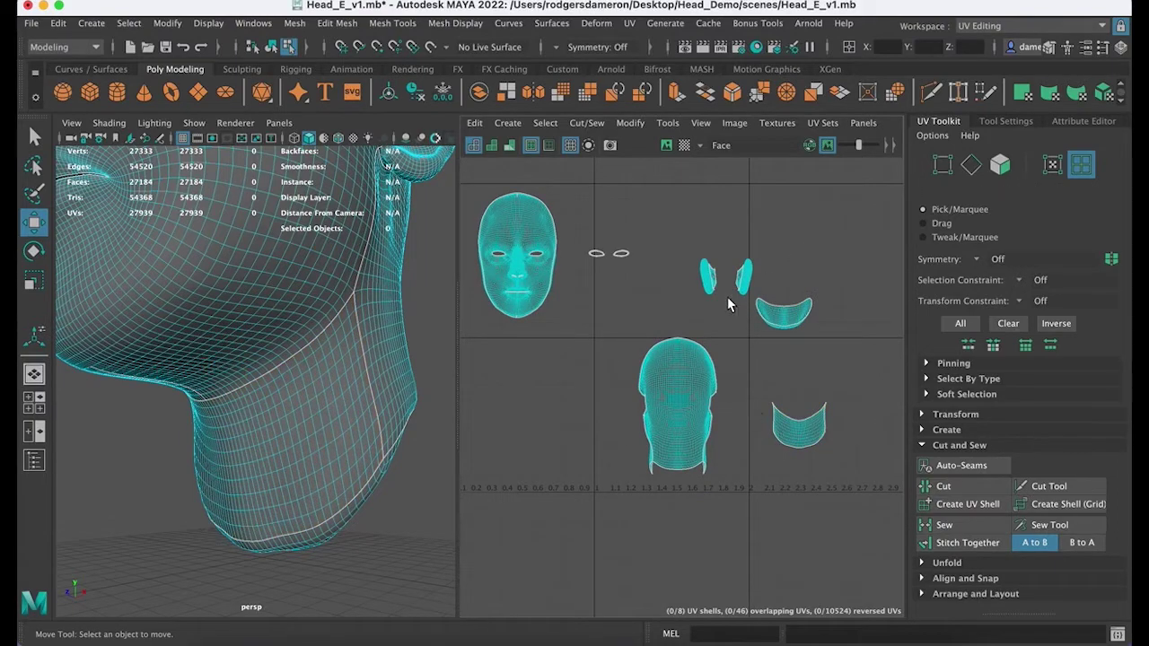
Step: Examine the left ear's border, folds and back surface for a suitable place to split it
left_click_drag(420, 320, 370, 328, "alt")
middle_click_drag(370, 328, 290, 479, "alt")
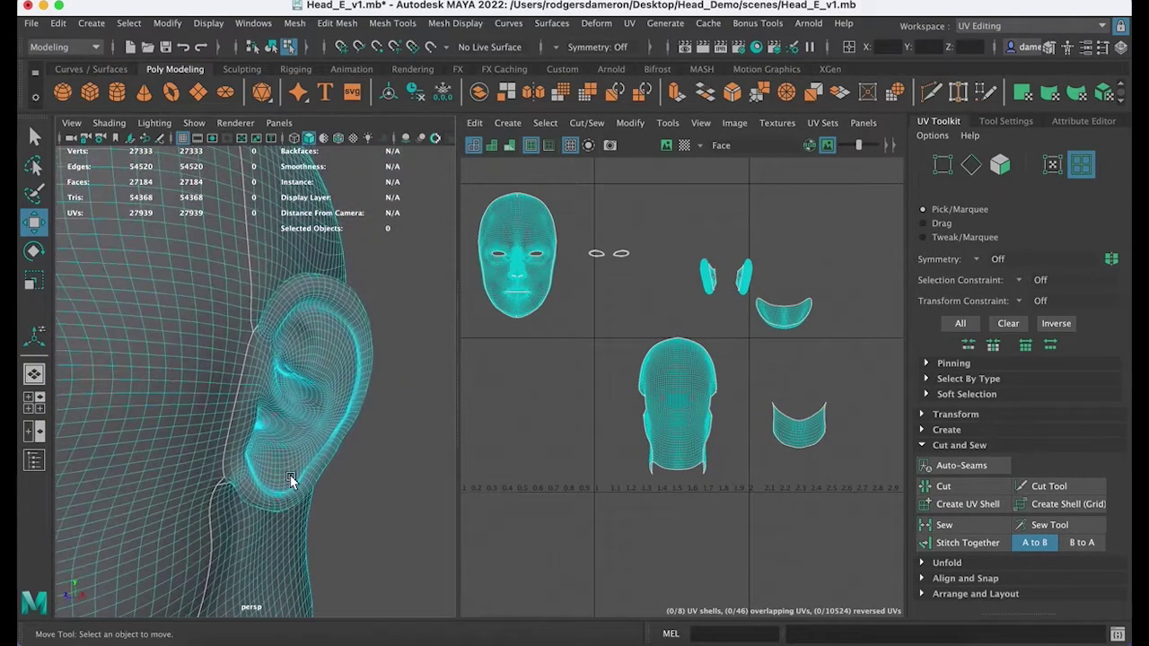
left_click_drag(290, 479, 277, 468, "alt")
middle_click_drag(277, 469, 287, 354, "alt")
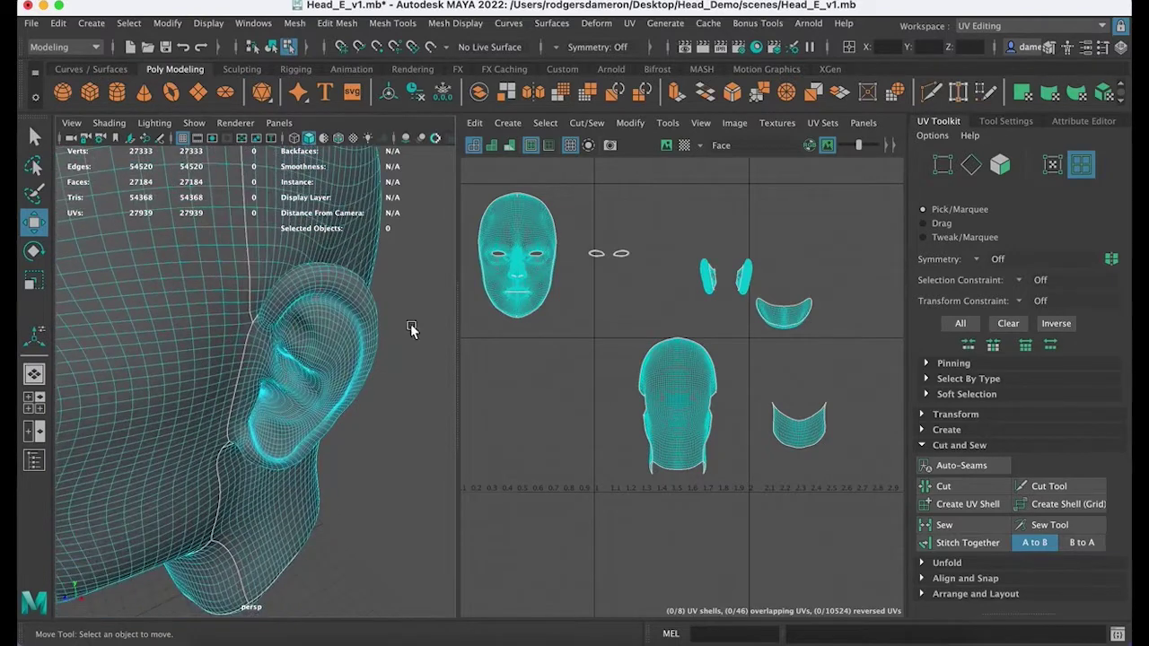
scroll(687, 299, "up", 3)
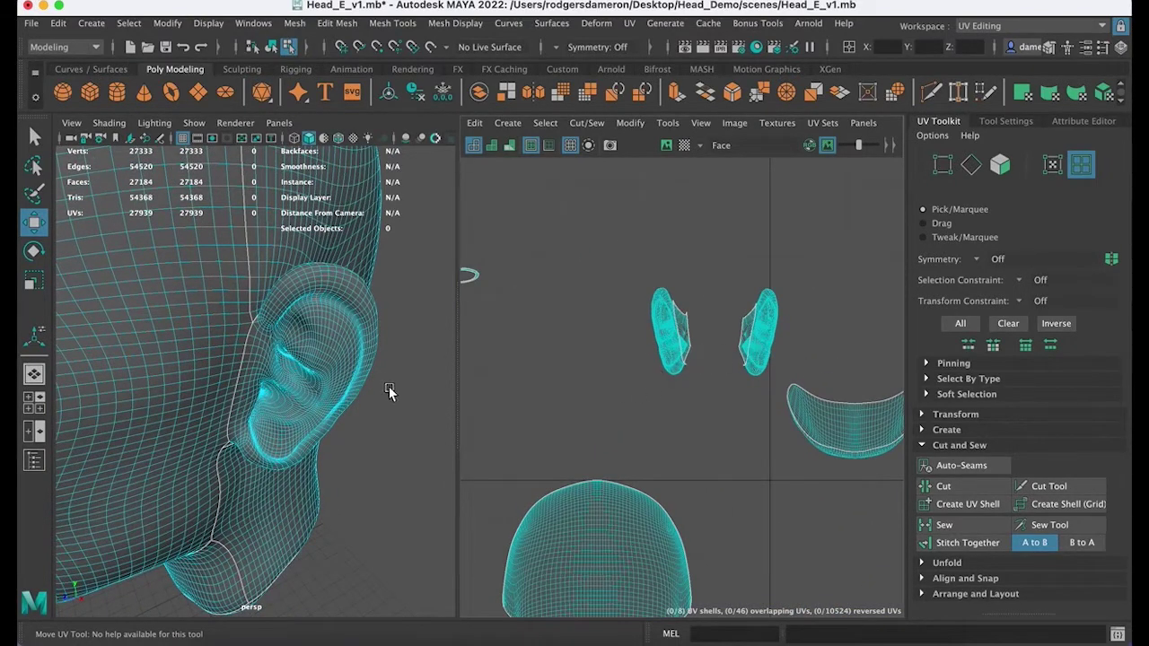
left_click_drag(389, 391, 375, 380, "alt")
left_click_drag(280, 331, 123, 307, "alt")
left_click_drag(175, 350, 391, 329, "alt")
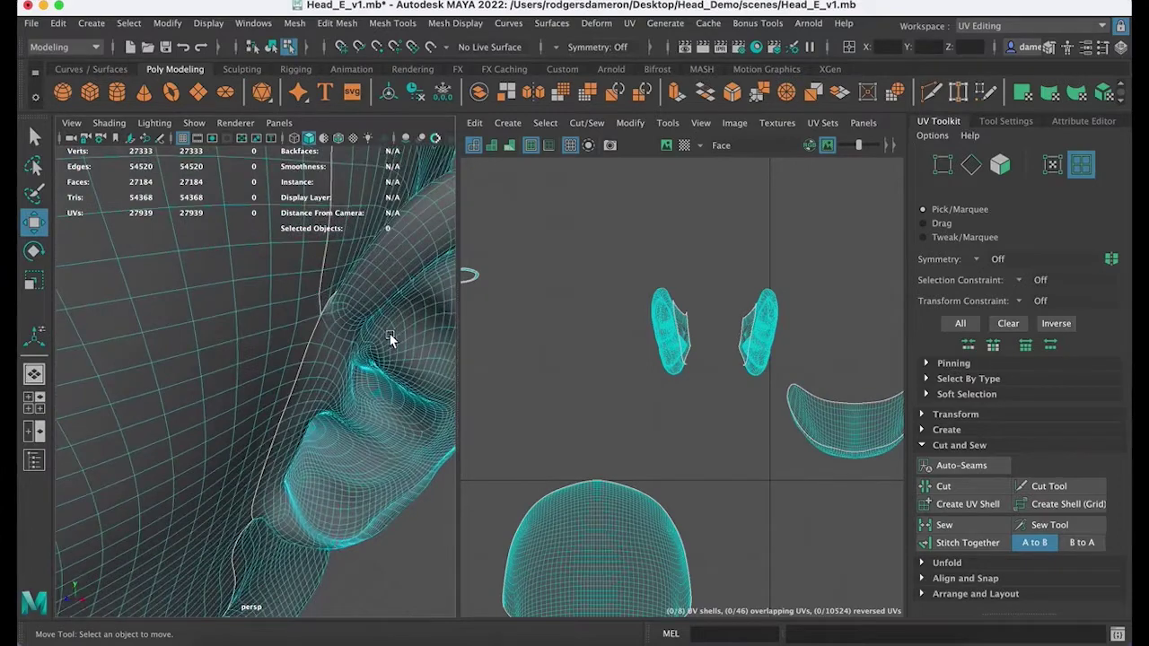
left_click_drag(395, 341, 313, 359, "alt")
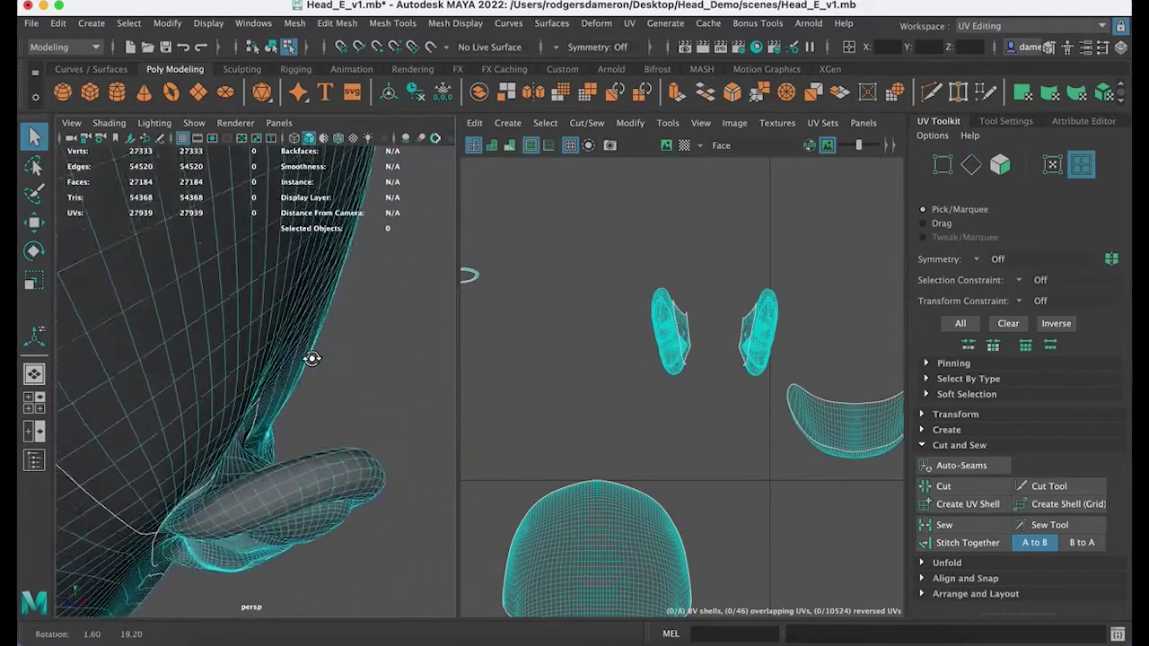
middle_click_drag(313, 359, 319, 311, "alt")
right_click_drag(320, 309, 277, 185, "alt")
double_click(263, 454)
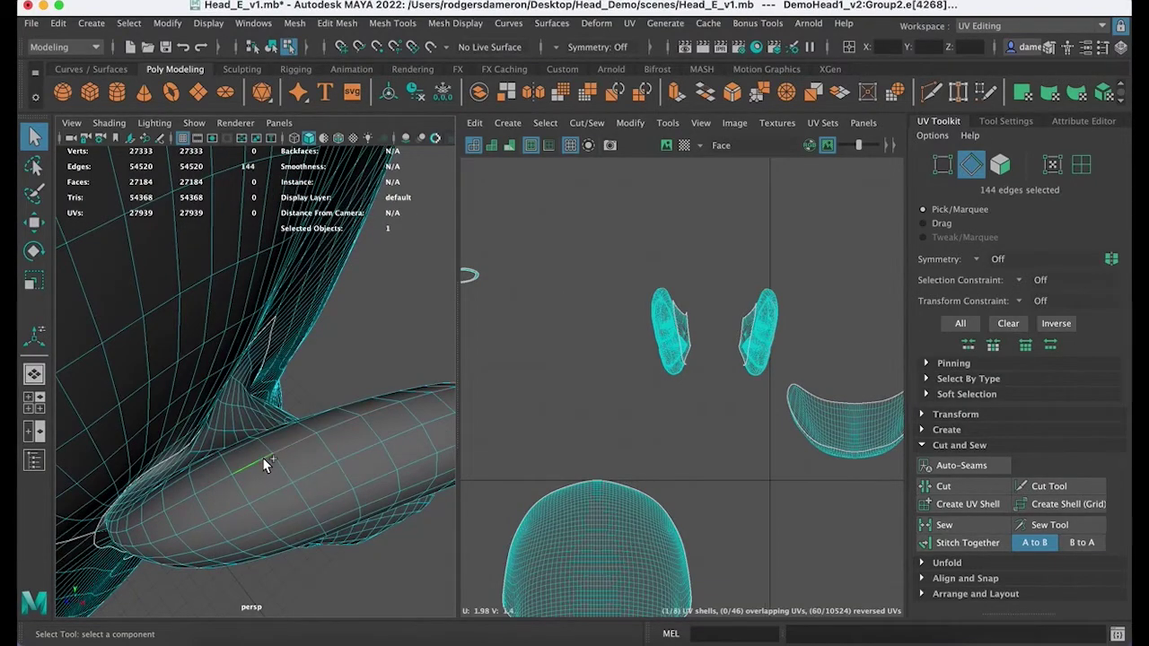
left_click_drag(262, 457, 299, 383, "alt")
right_click_drag(299, 383, 265, 394, "alt")
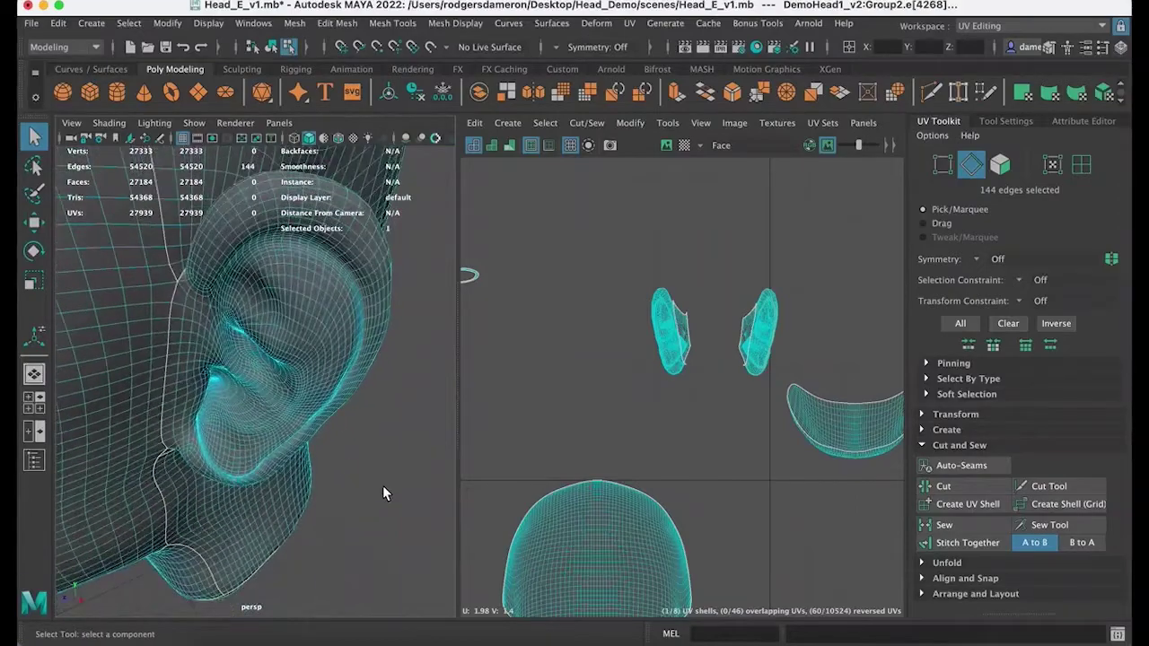
left_click(382, 485)
Step: Select the edge loop that starts at the left ear's upper root and runs around the back of the ear
middle_click_drag(358, 366, 325, 397, "alt")
left_click_drag(281, 394, 269, 366, "alt")
right_click_drag(270, 366, 309, 366, "alt")
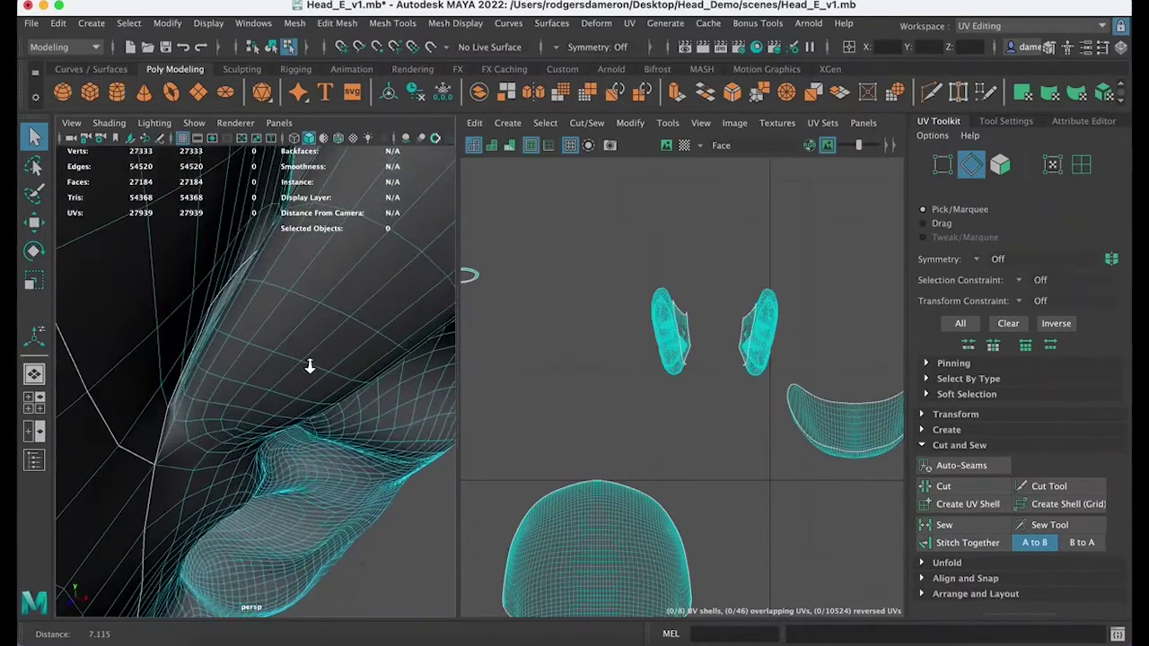
double_click(170, 438)
left_click_drag(168, 434, 239, 394, "alt")
right_click_drag(239, 395, 272, 410, "alt")
left_click_drag(272, 411, 255, 448, "alt")
right_click_drag(256, 449, 308, 437, "alt")
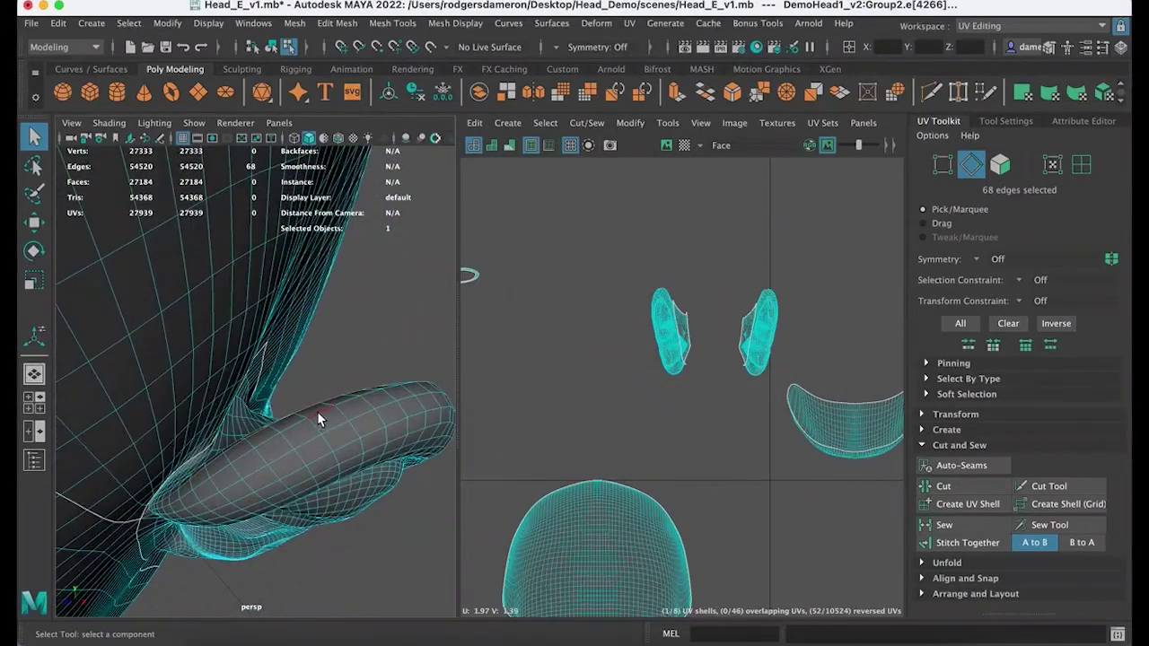
Step: Examine the selected loop around the left ear from the side, above and below the lobe
left_click_drag(296, 424, 301, 452, "alt")
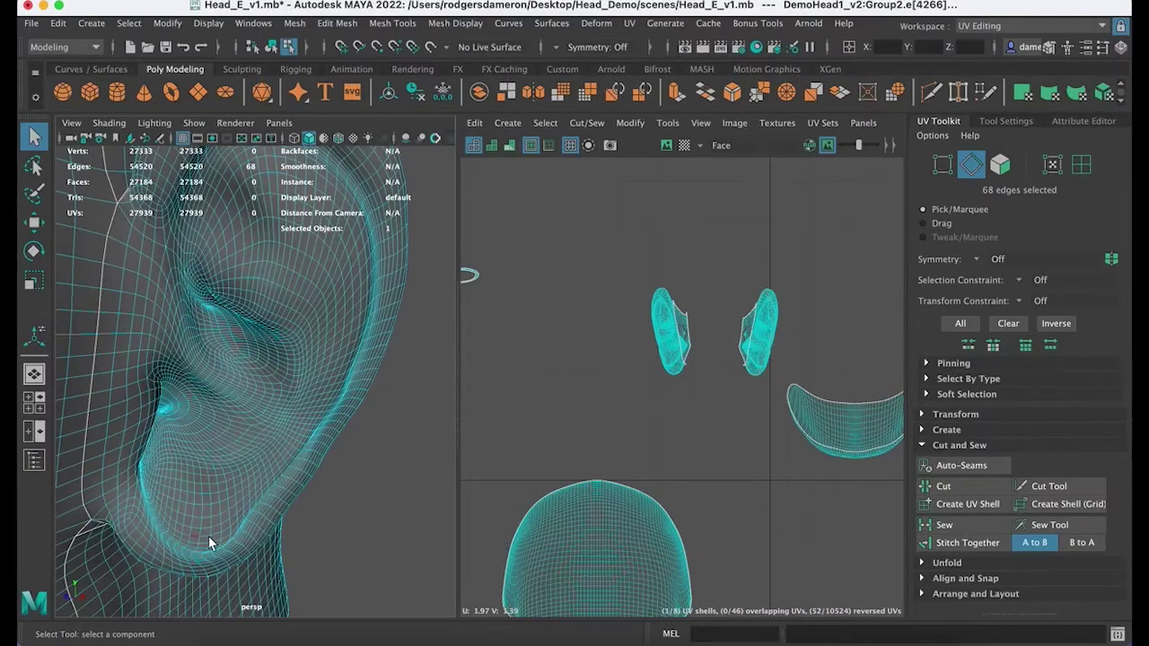
left_click_drag(182, 263, 204, 354, "alt")
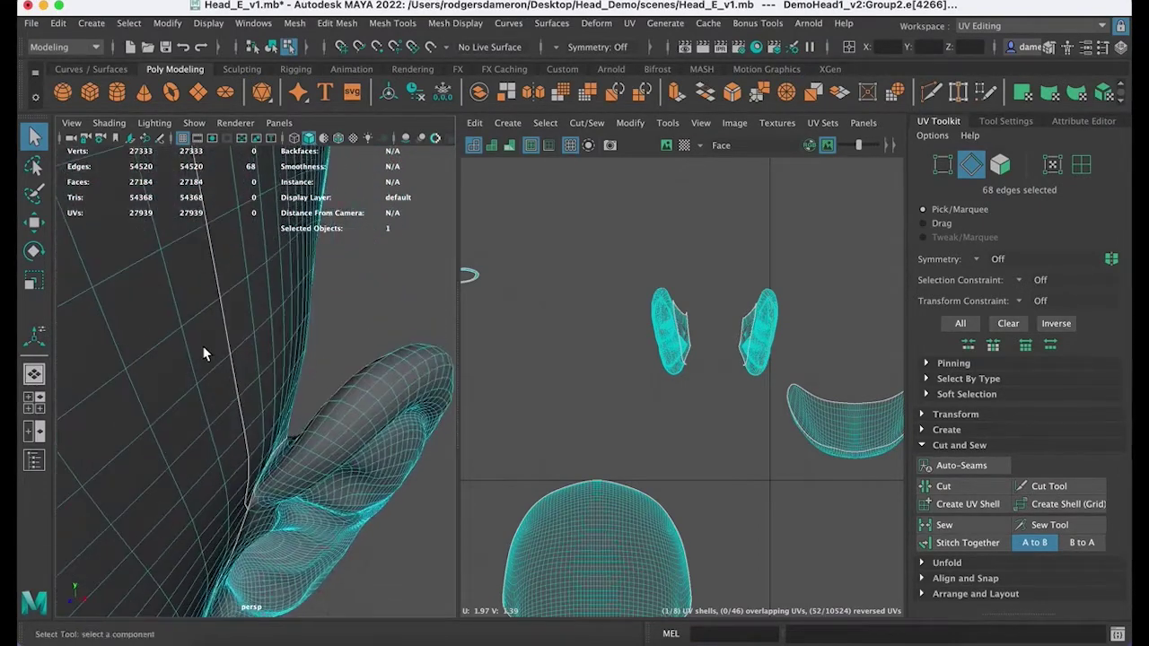
left_click_drag(329, 486, 326, 323, "alt")
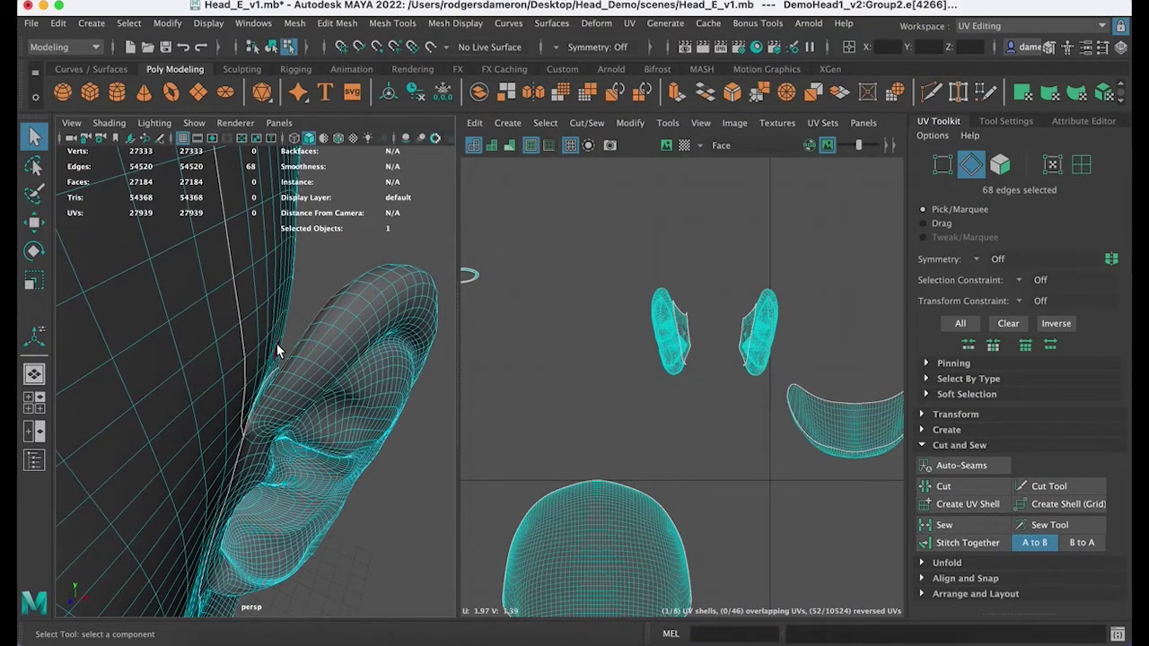
mouse_move(278, 346)
right_mouse_down("alt")
mouse_move(248, 347)
mouse_move(297, 354)
right_mouse_up("alt")
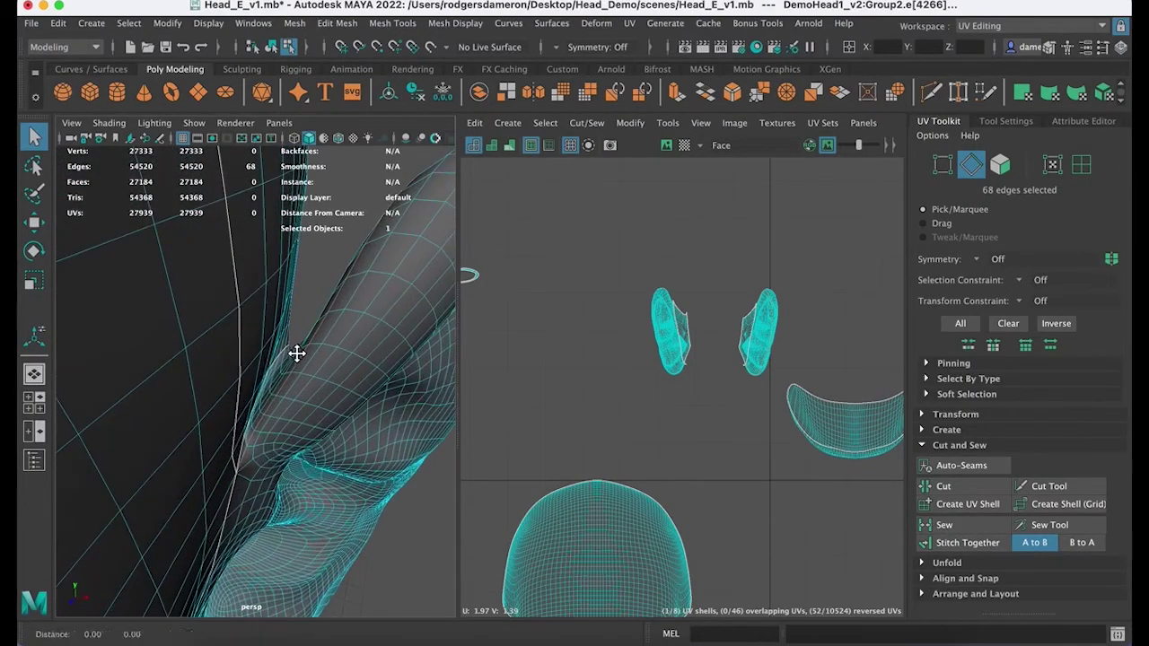
middle_click_drag(297, 354, 291, 357, "alt")
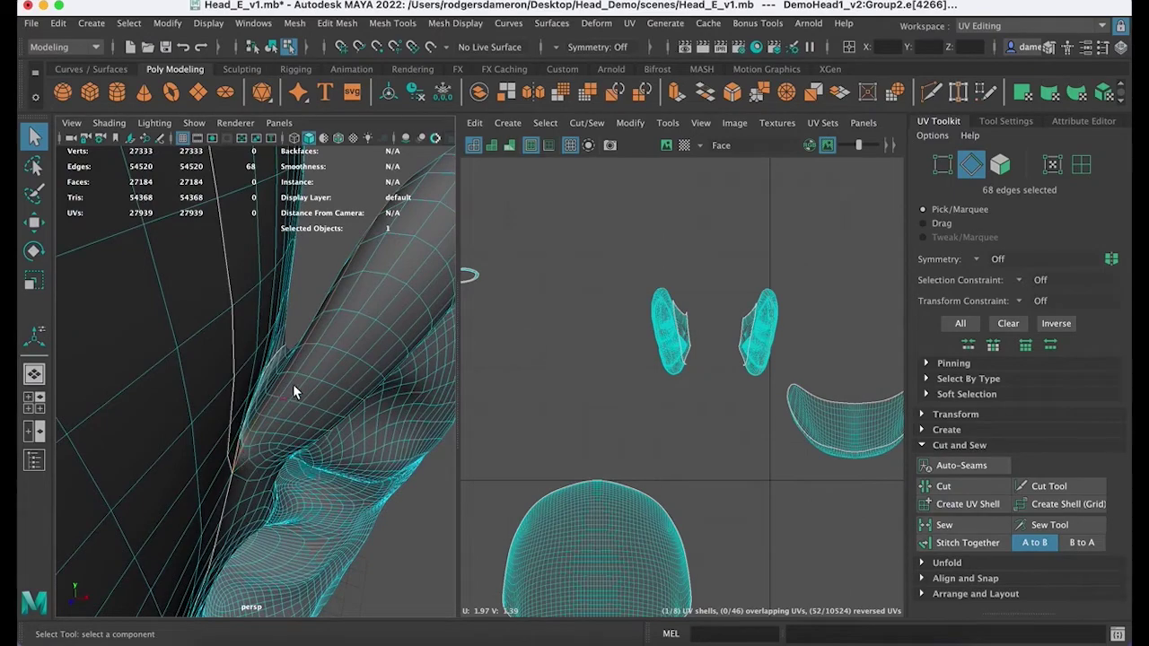
left_click_drag(347, 306, 252, 512, "alt")
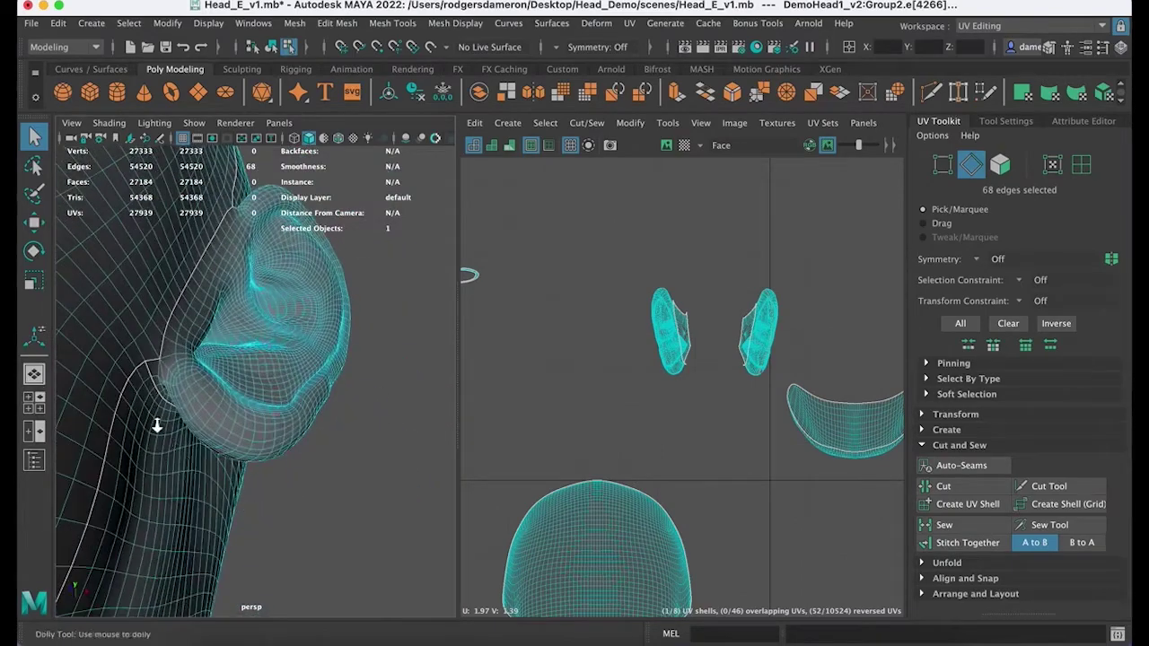
right_click_drag(156, 425, 194, 427, "alt")
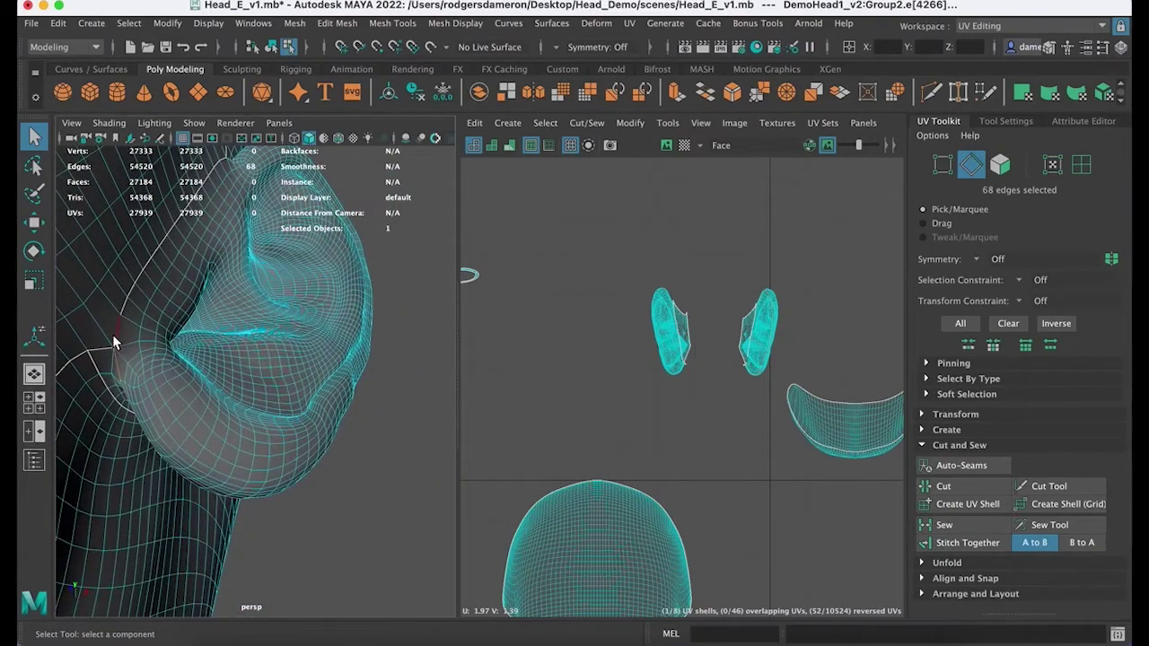
right_click_drag(247, 407, 170, 419, "alt")
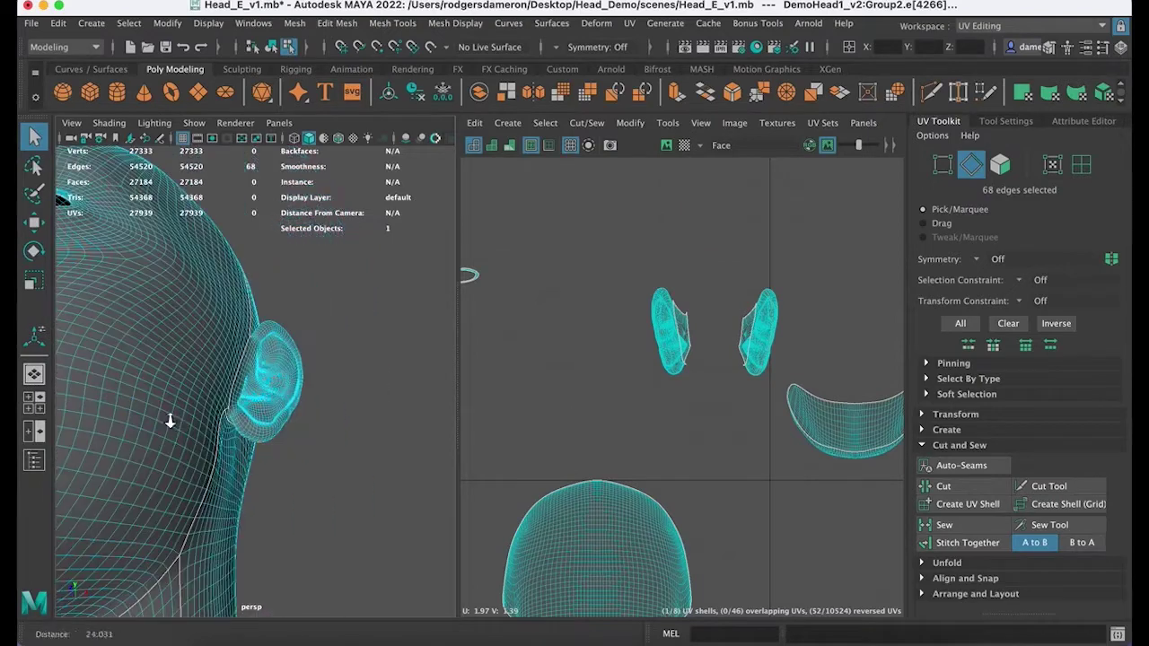
left_click_drag(271, 420, 226, 427, "alt")
Step: Cut the left ear's UVs along the selected edge loop
middle_click_drag(731, 352, 690, 368, "alt")
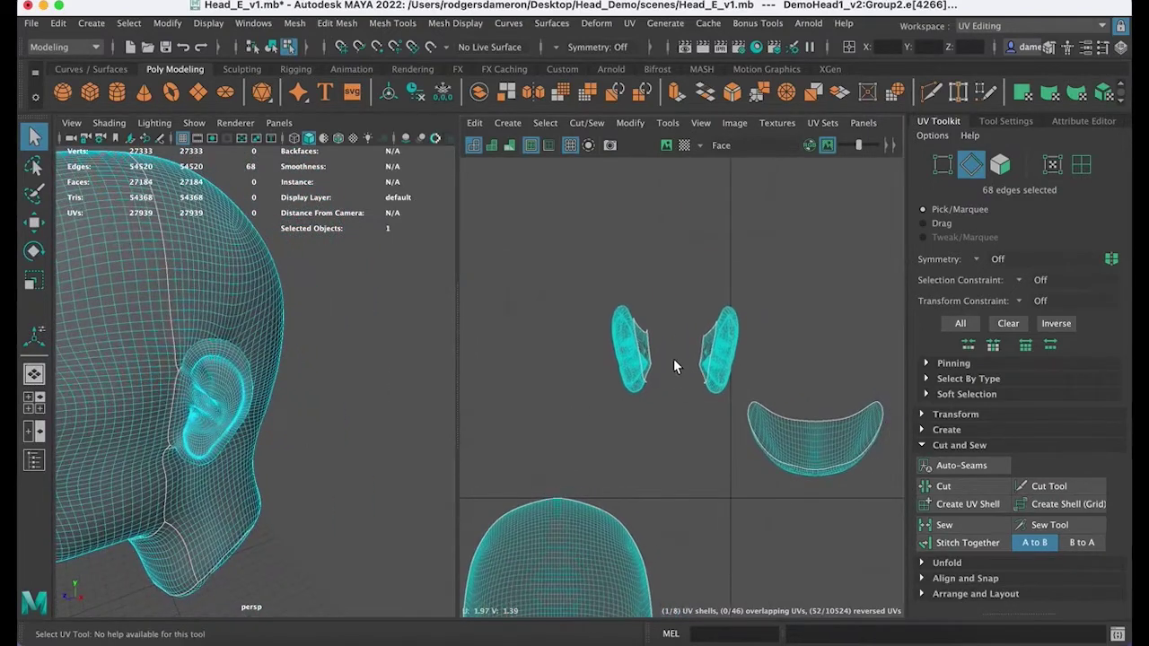
right_click_drag(650, 363, 713, 382, "alt")
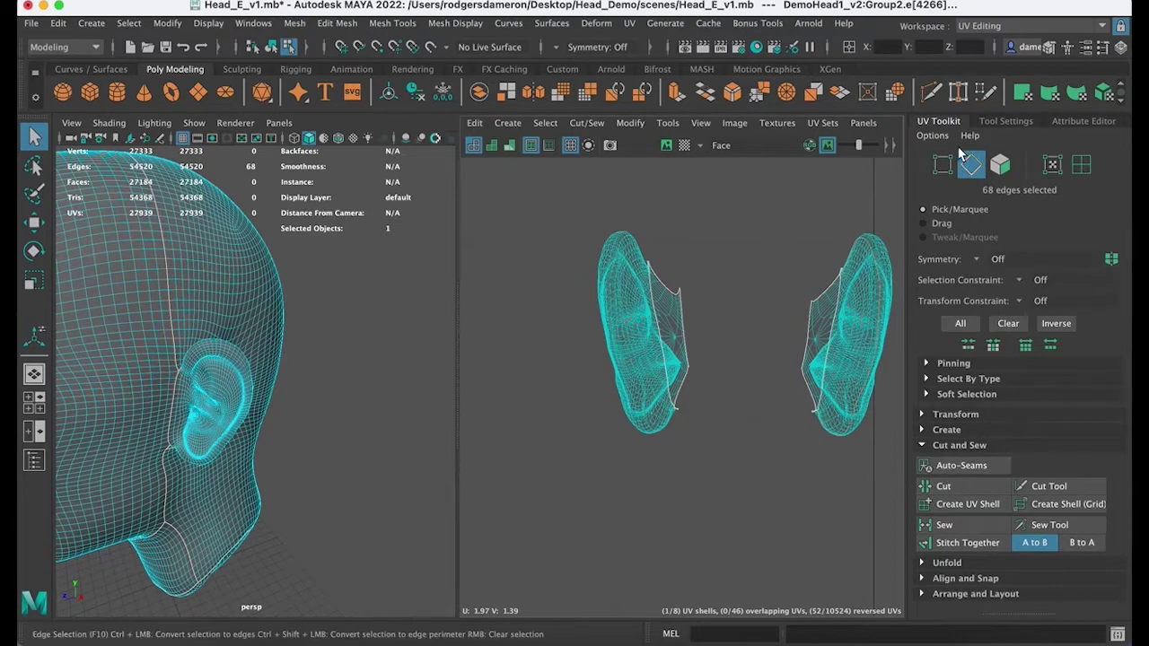
left_click(971, 485)
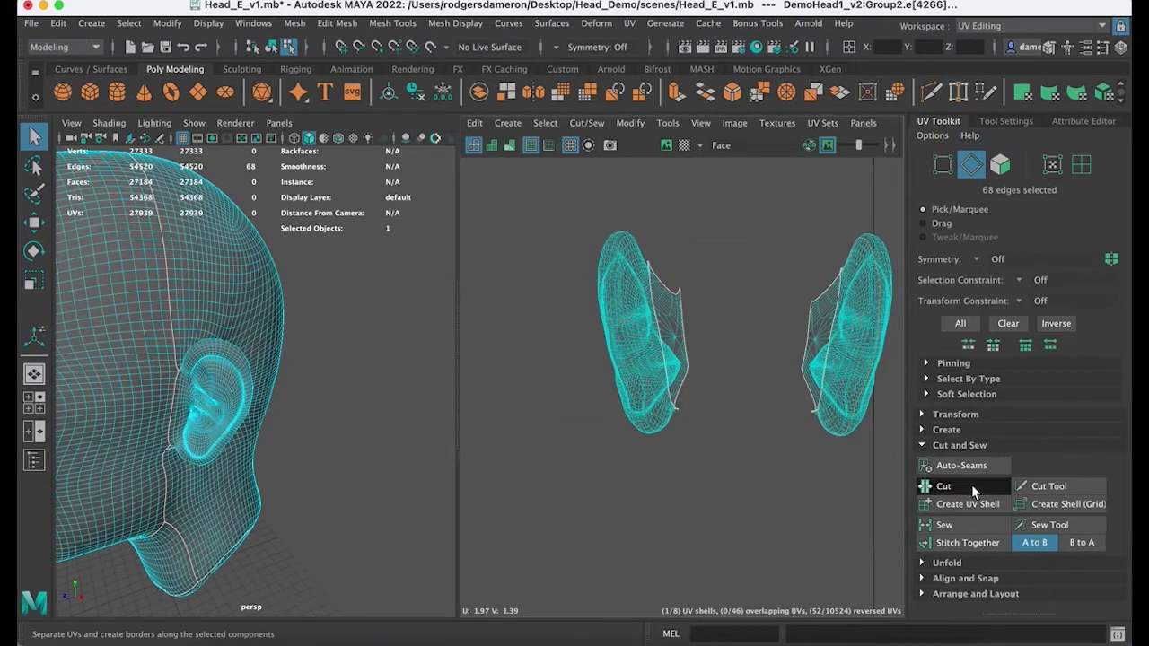
Step: Select the front part of the left ear as a UV shell, move it horizontally clear of the back-of-ear shell, and deselect it
middle_click_drag(763, 382, 631, 371, "alt")
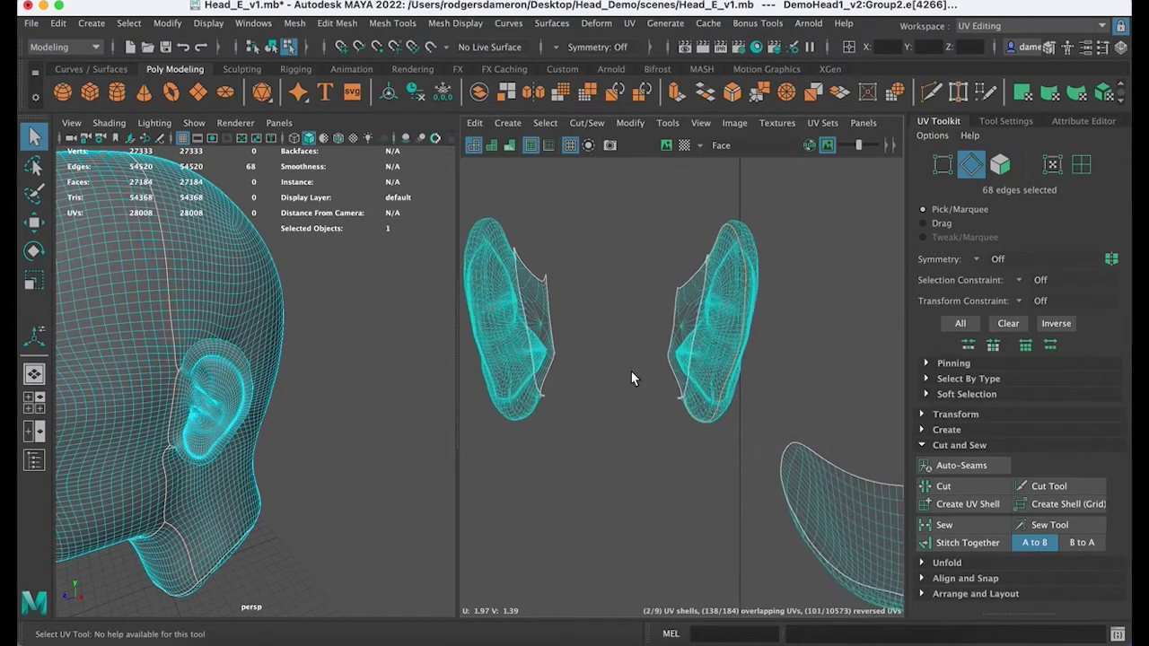
right_click(722, 330)
left_click(655, 308)
middle_click_drag(722, 339, 628, 361, "alt")
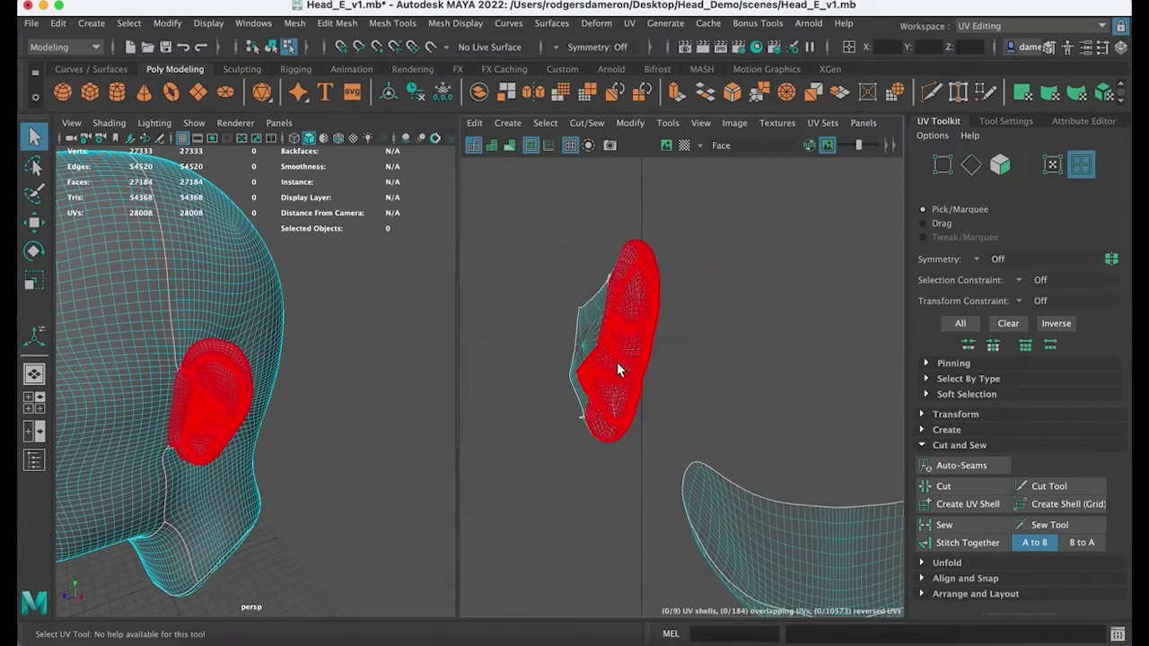
left_click(619, 366)
key("w")
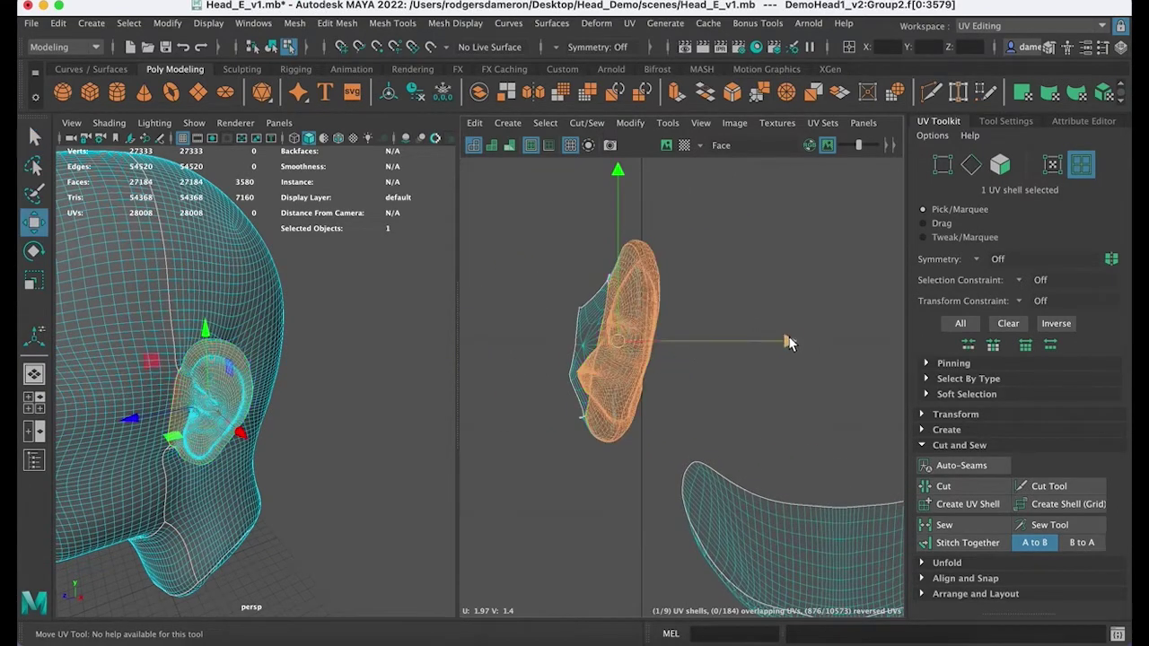
left_click_drag(787, 342, 927, 342)
middle_click_drag(592, 397, 672, 407, "alt")
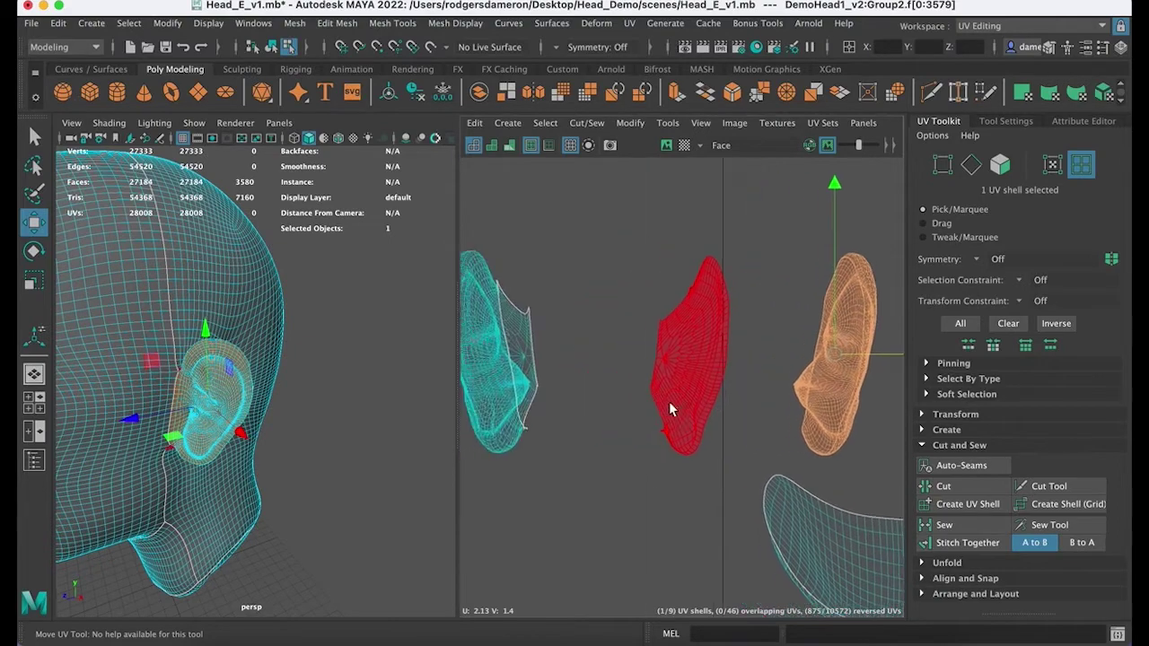
scroll(672, 407, "down", 2)
left_click_drag(258, 397, 253, 384, "alt")
key("q")
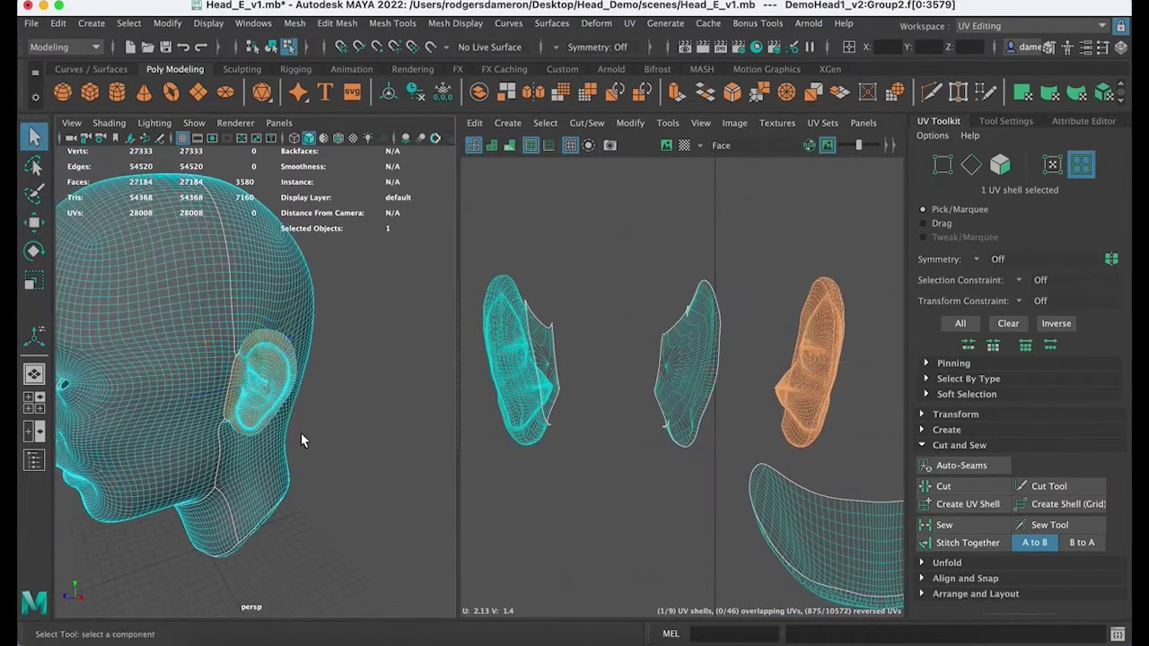
left_click(289, 438)
Step: Switch to edge selection and select the matching edge loop around the back of the right ear, starting at its upper root
left_click_drag(286, 439, 343, 428, "alt")
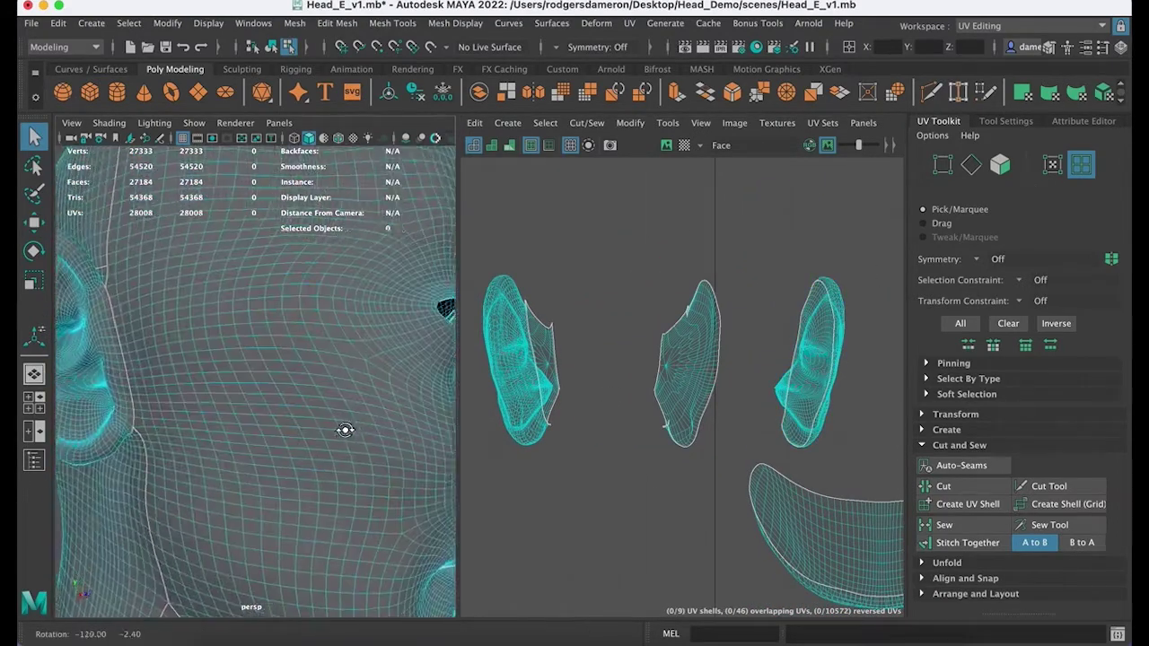
left_click_drag(247, 440, 231, 404, "alt")
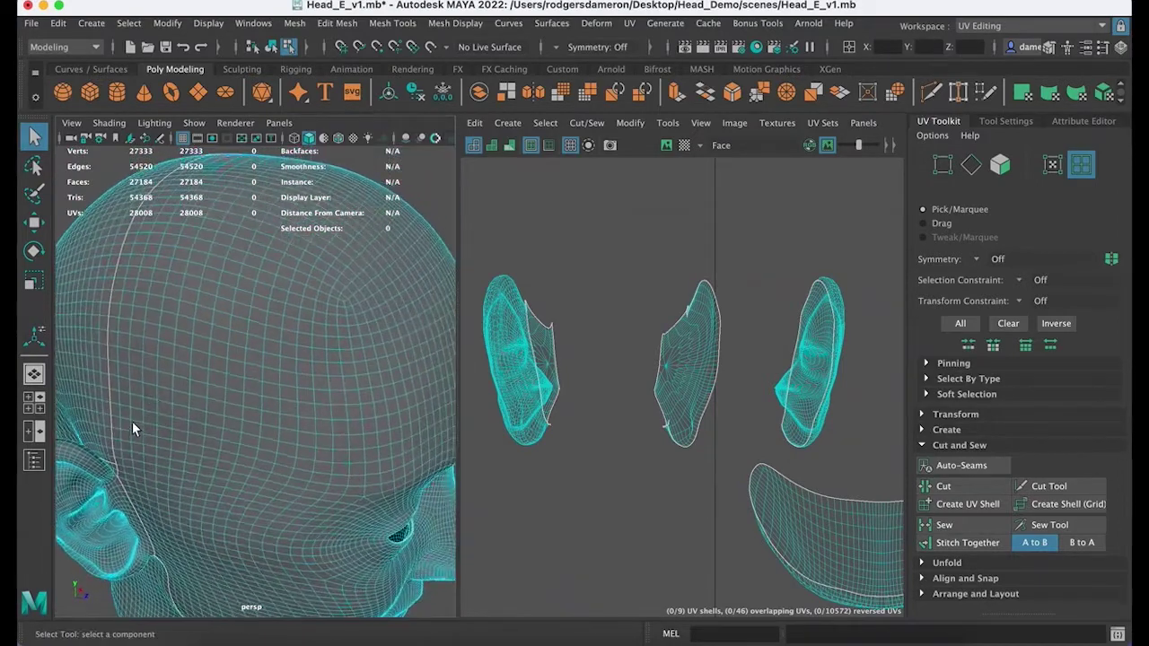
left_click_drag(134, 423, 154, 361, "alt")
right_click_drag(155, 362, 165, 187)
scroll(254, 245, "down", 8)
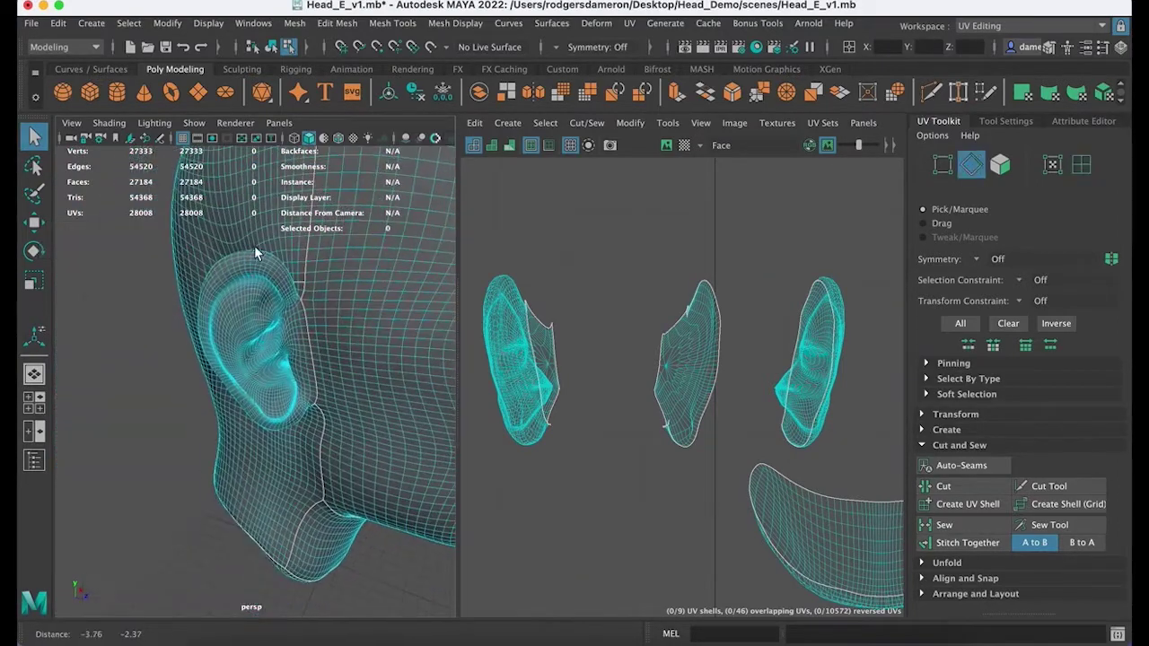
scroll(337, 287, "up", 10)
scroll(326, 285, "down", 4)
scroll(326, 286, "down", 5)
left_click_drag(289, 285, 286, 297, "alt")
scroll(260, 367, "up", 5)
right_click_drag(258, 367, 267, 387, "alt")
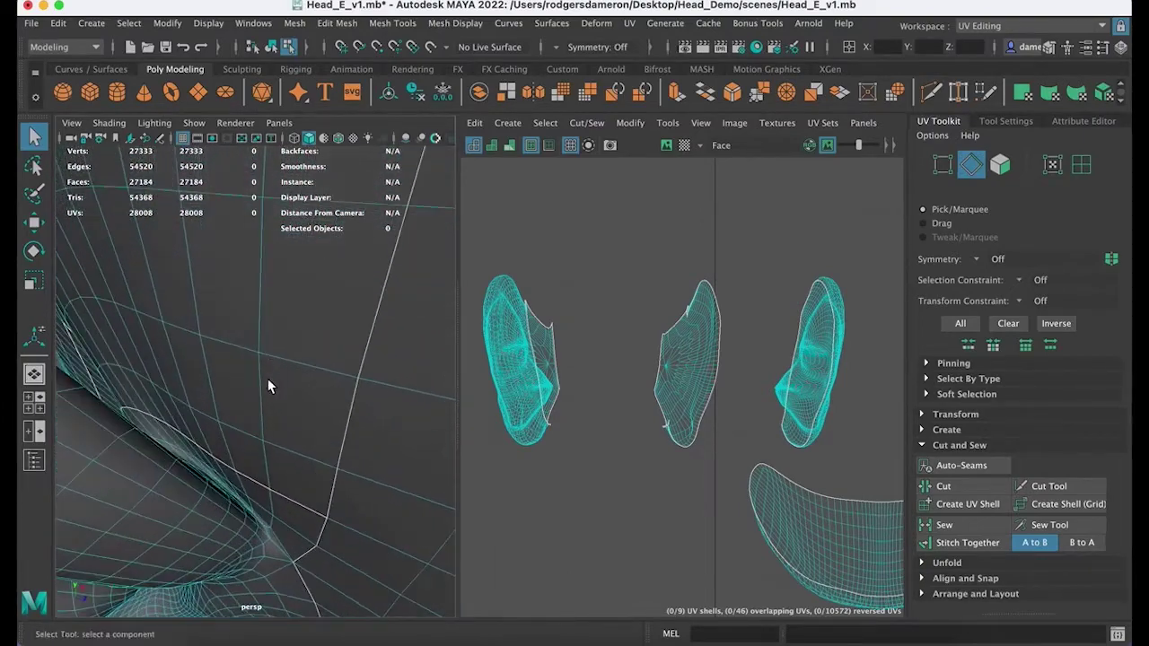
left_click(273, 544)
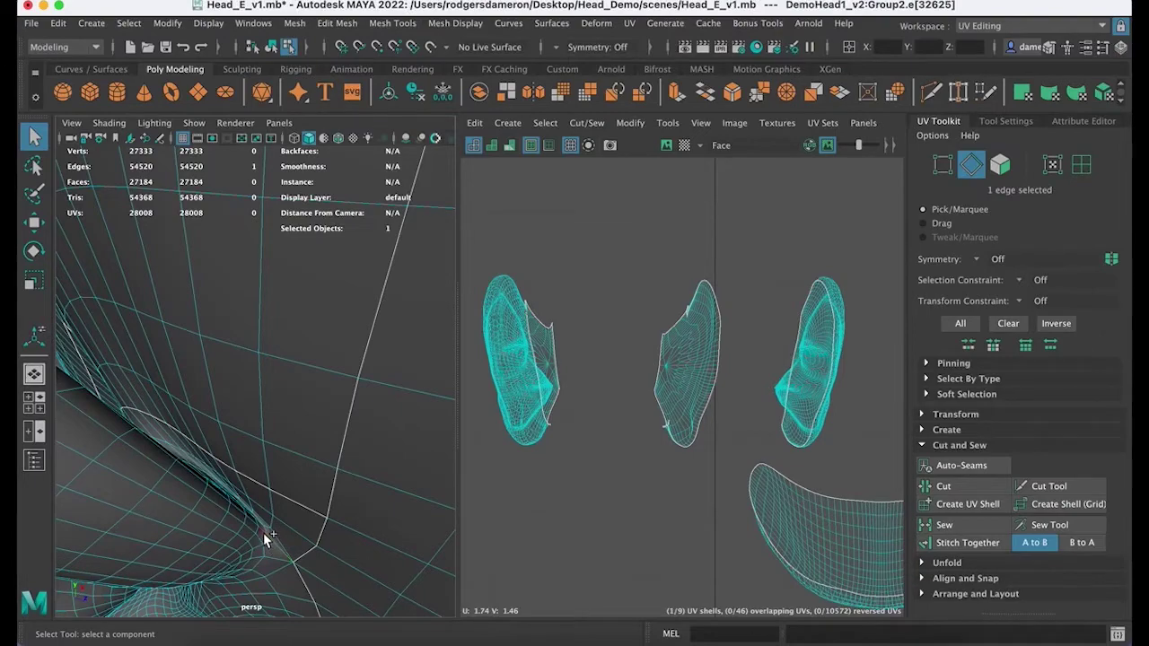
double_click(264, 534, "shift")
scroll(281, 544, "up", 2)
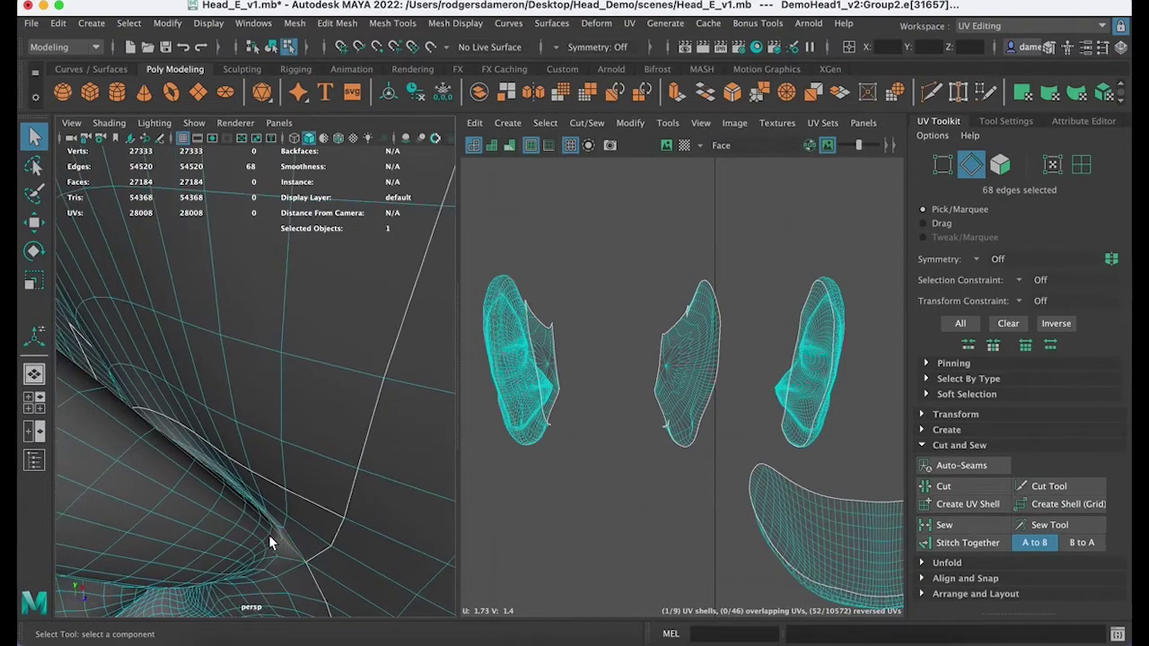
Step: Check the course of the selected edge loop around the right ear's lobe and back
left_click_drag(268, 535, 276, 500, "alt")
scroll(274, 502, "down", 5)
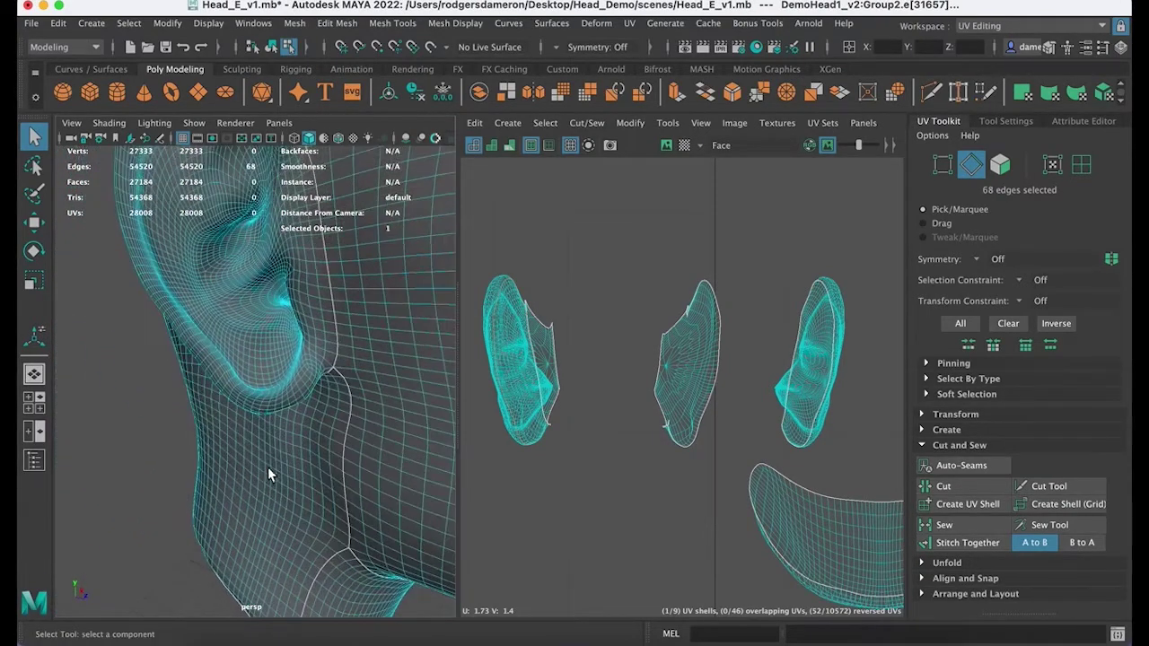
left_click_drag(287, 458, 206, 383, "alt")
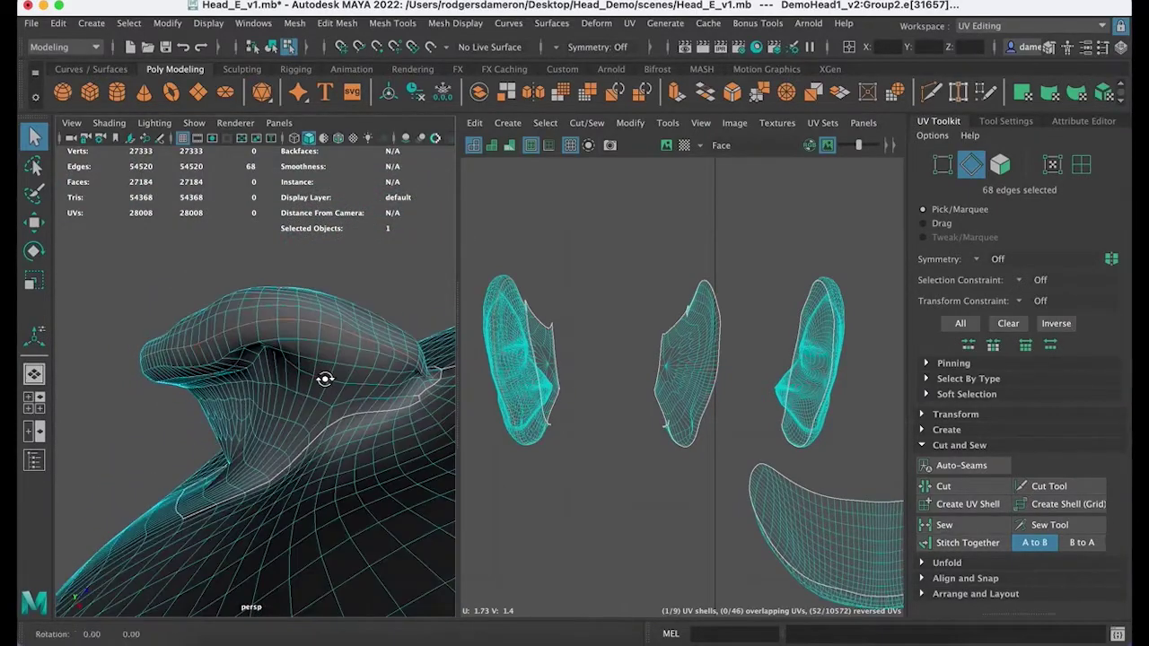
left_click_drag(325, 378, 313, 439, "alt")
right_click_drag(313, 439, 264, 371, "alt")
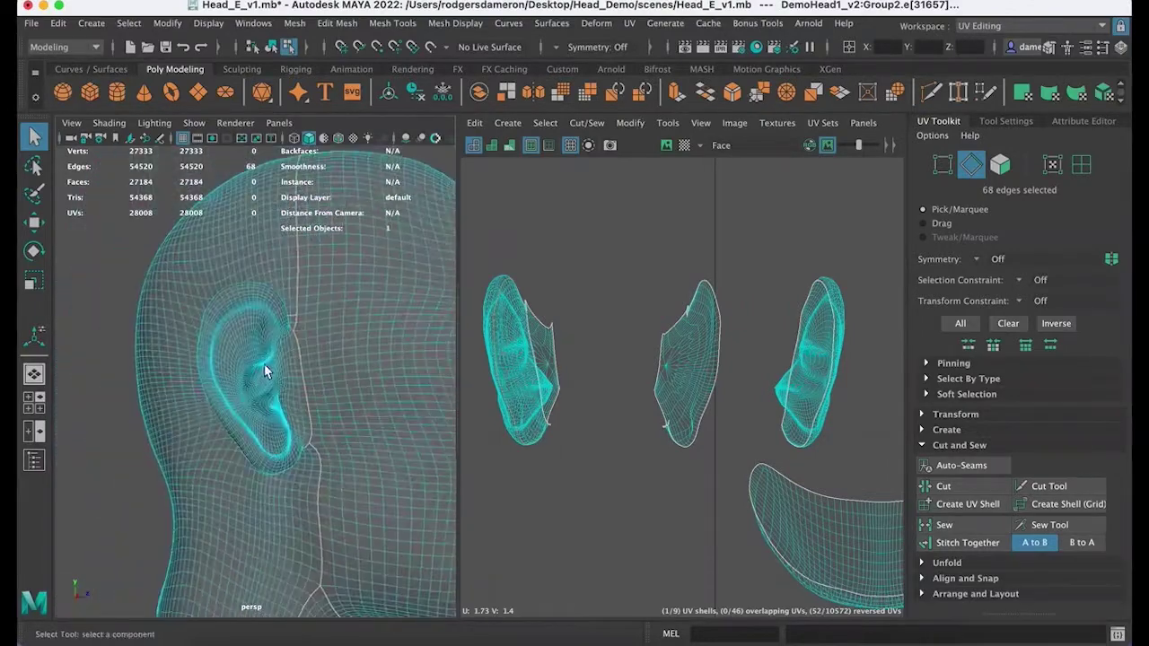
scroll(264, 364, "down", 2)
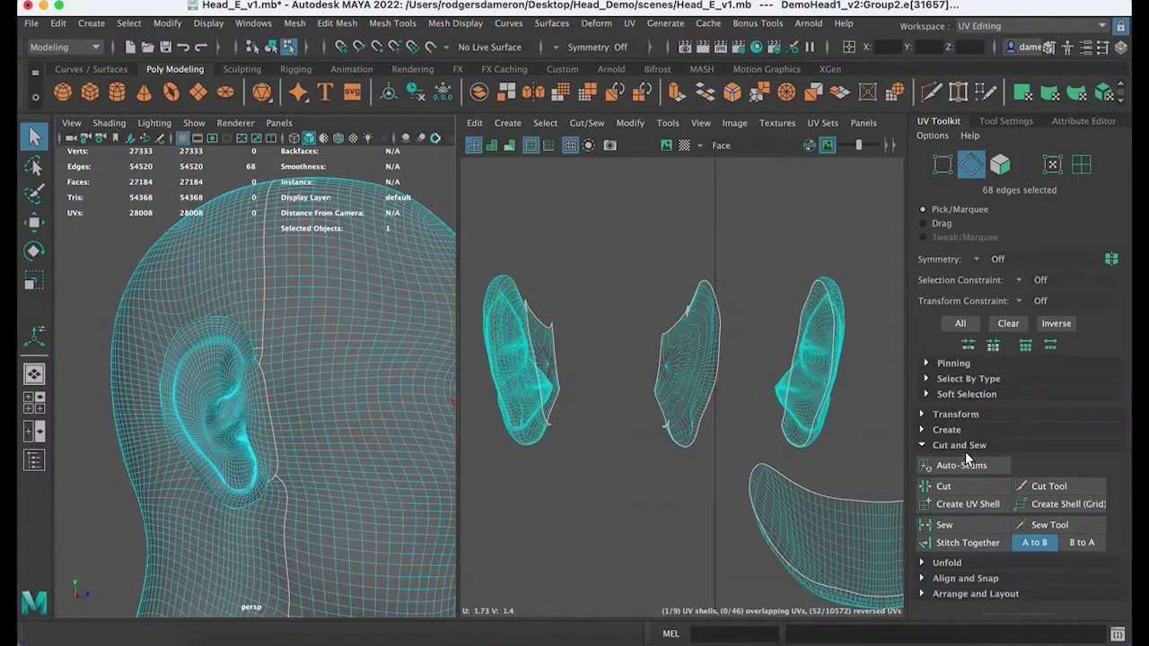
Step: Cut the right ear's UVs along the selected edge loop and move its front part, as a UV shell, clear of the back-of-ear shell
left_click(959, 489)
scroll(632, 357, "down", 2)
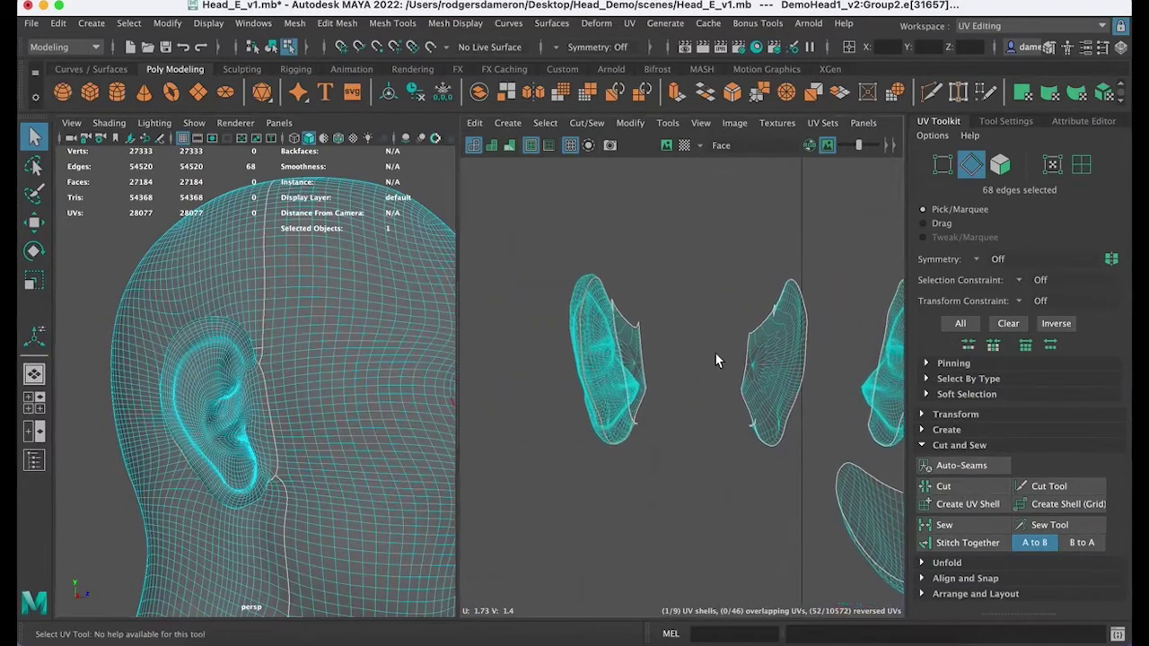
right_click_drag(616, 353, 599, 348)
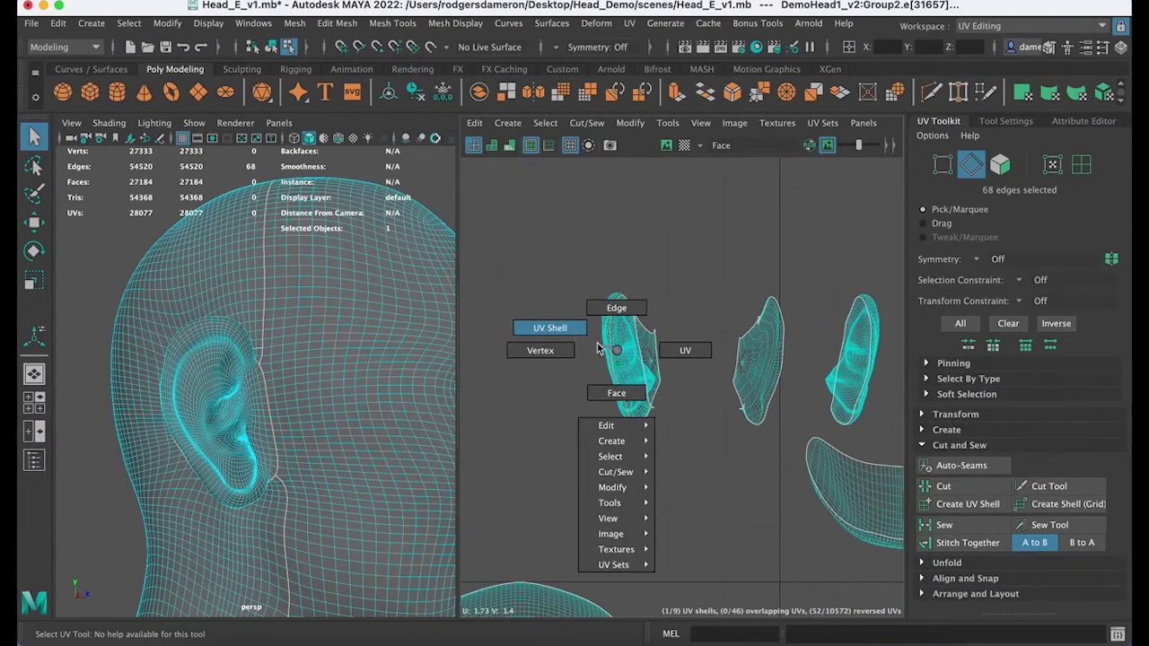
left_click(634, 362)
middle_click_drag(684, 362, 601, 376, "alt")
scroll(599, 384, "down", 2)
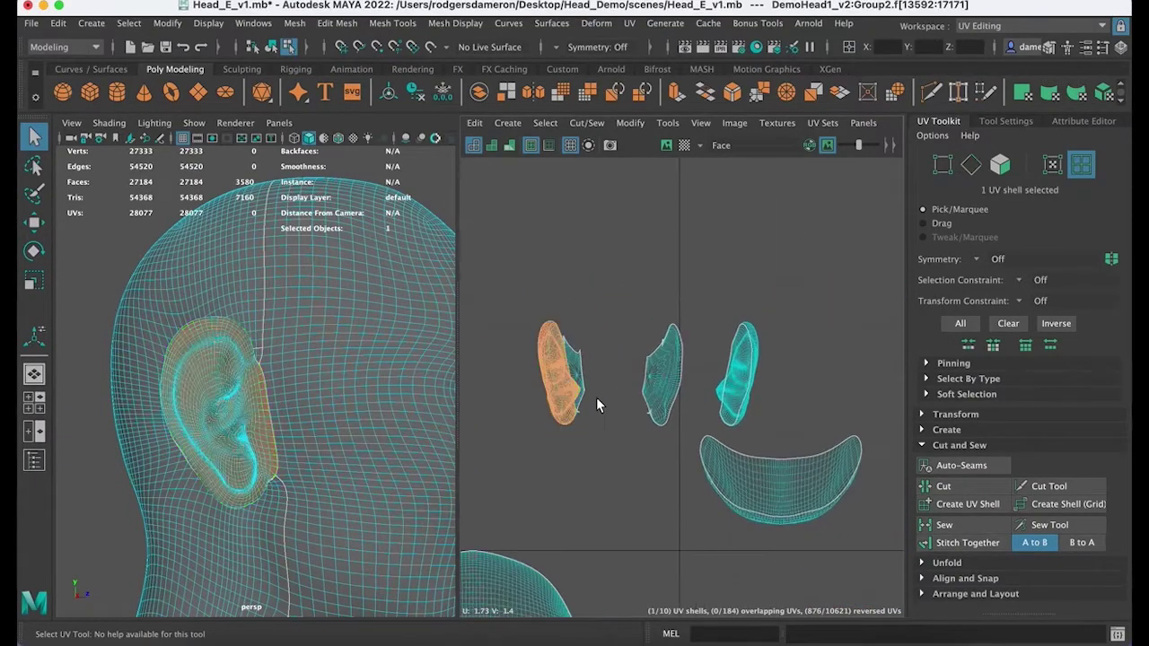
key("w")
left_click_drag(558, 380, 500, 292)
scroll(509, 395, "down", 2)
middle_click_drag(671, 463, 674, 357, "alt")
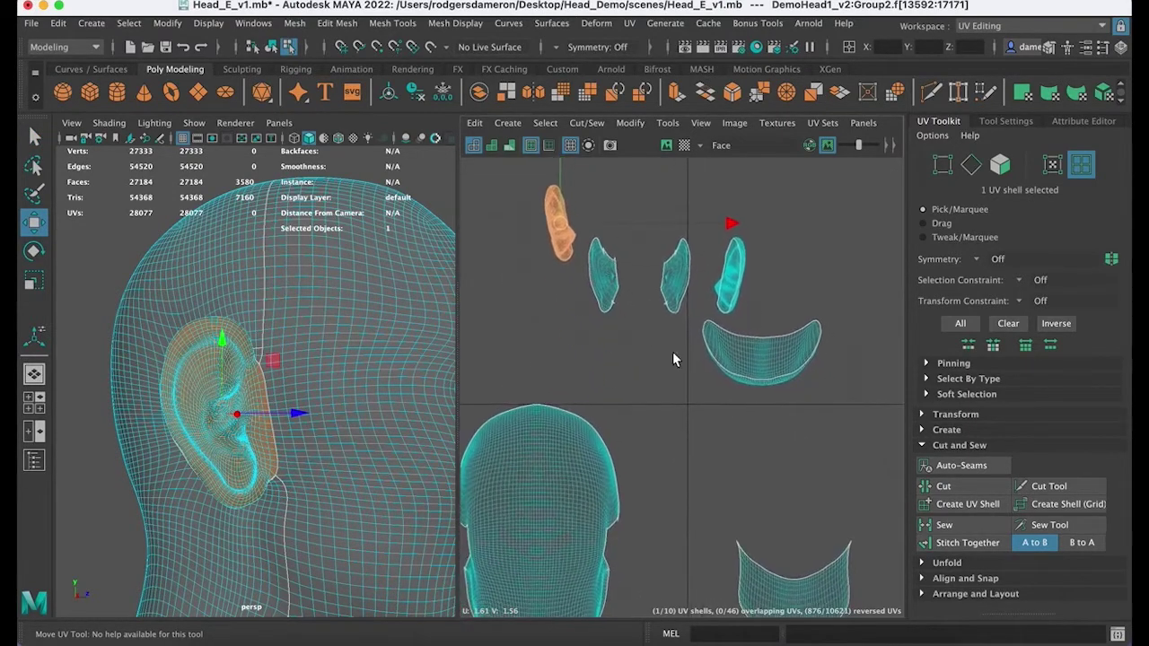
Step: Review the face, eye, ear, neck and back-of-head shells across the whole UV layout
scroll(669, 413, "down", 3)
scroll(669, 361, "down", 2)
middle_click_drag(641, 471, 685, 408, "alt")
middle_click_drag(497, 333, 441, 416, "alt")
scroll(566, 386, "up", 8)
middle_click_drag(723, 413, 657, 403, "alt")
key("q")
middle_click_drag(873, 403, 630, 347, "alt")
scroll(783, 377, "down", 5)
middle_click_drag(592, 382, 648, 455, "alt")
right_click_drag(648, 455, 547, 398, "alt")
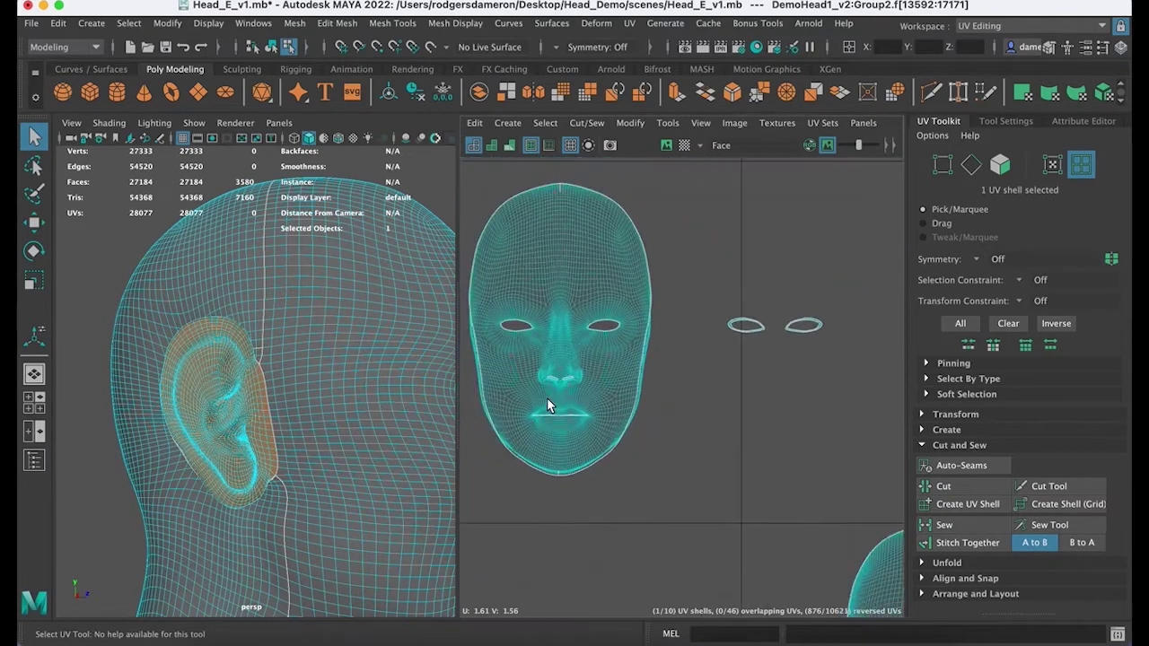
middle_click_drag(871, 435, 783, 399, "alt")
right_click_drag(843, 400, 583, 367, "alt")
middle_click_drag(667, 374, 638, 313, "alt")
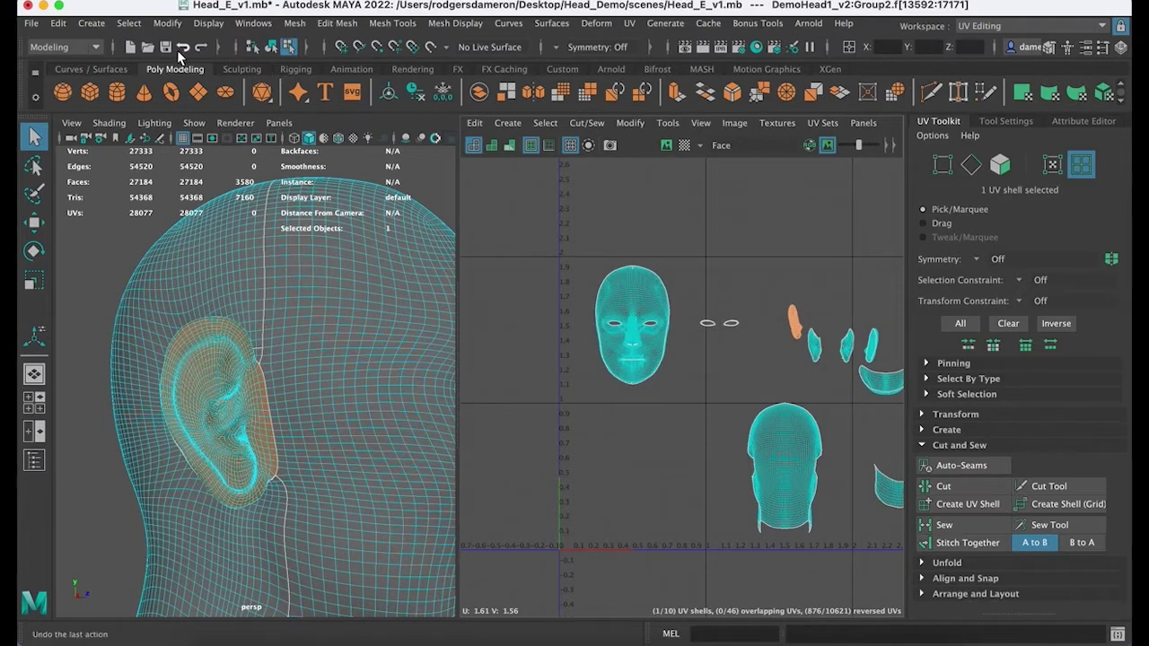
Step: Save the scene and collapse the Cut and Sew tools
key("super+s")
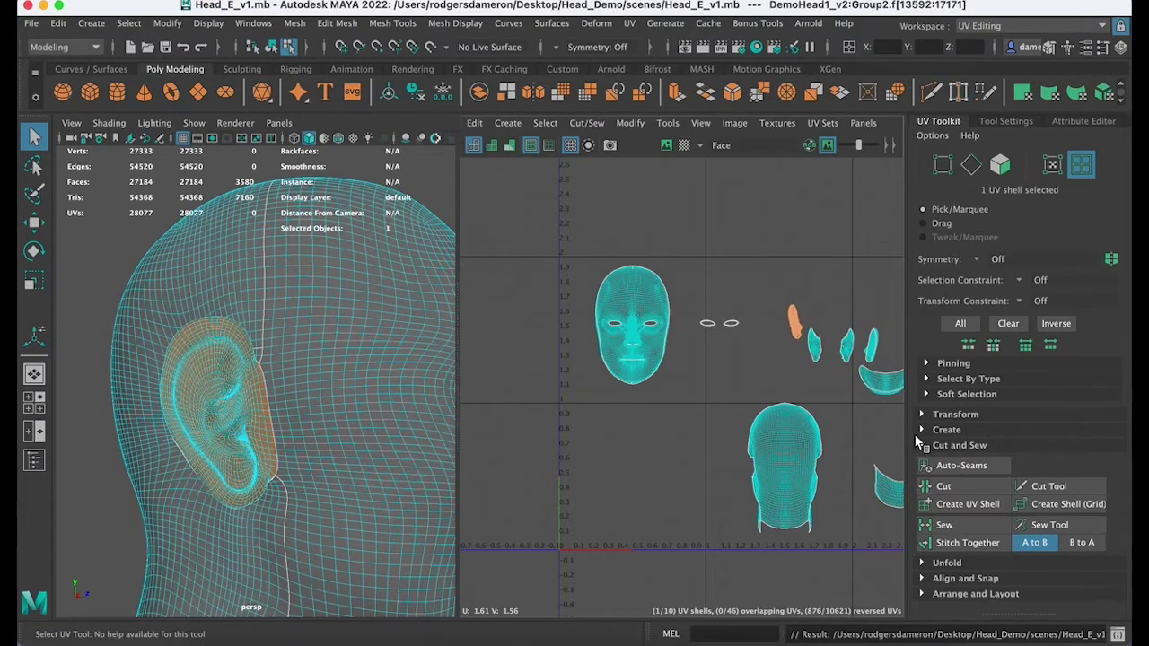
left_click(920, 445)
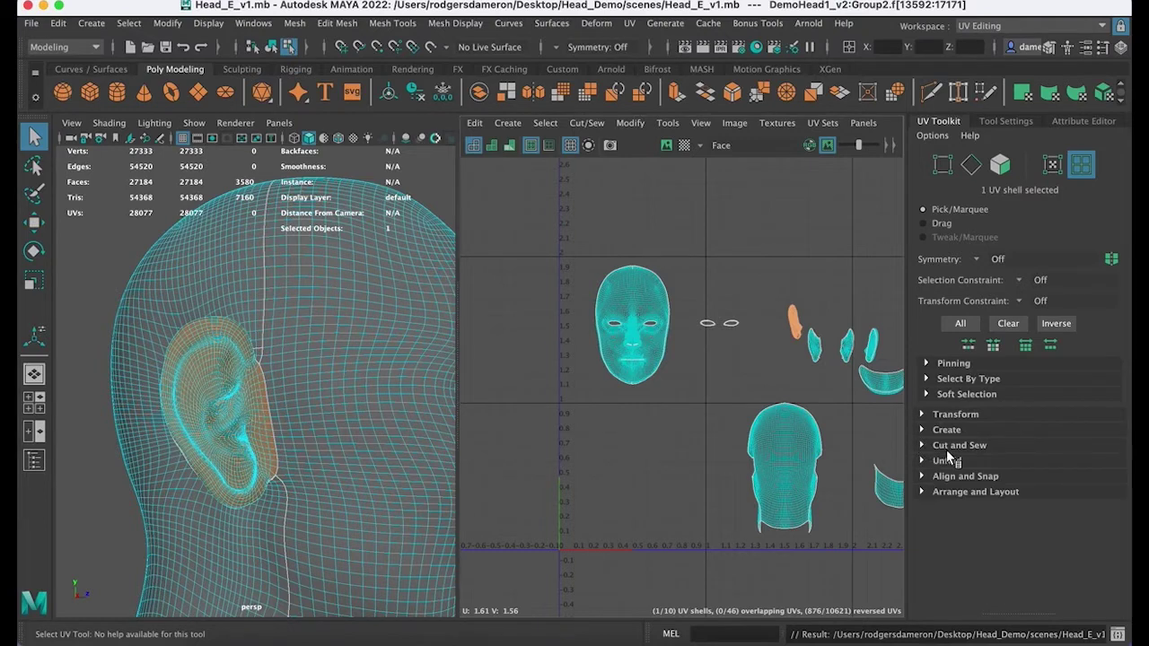
Step: Select the face UV shell, move it horizontally to about U -0.28, clear of the other shells, and deselect it
middle_click_drag(603, 360, 617, 365, "alt")
left_click(634, 356)
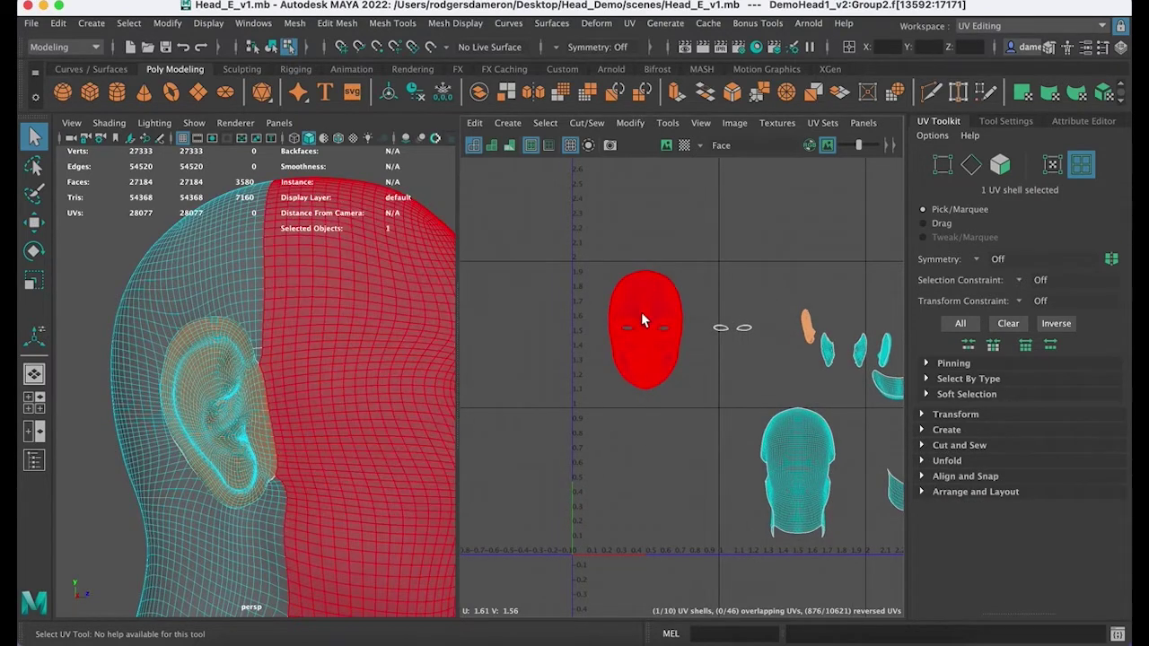
left_click(640, 320)
key("w")
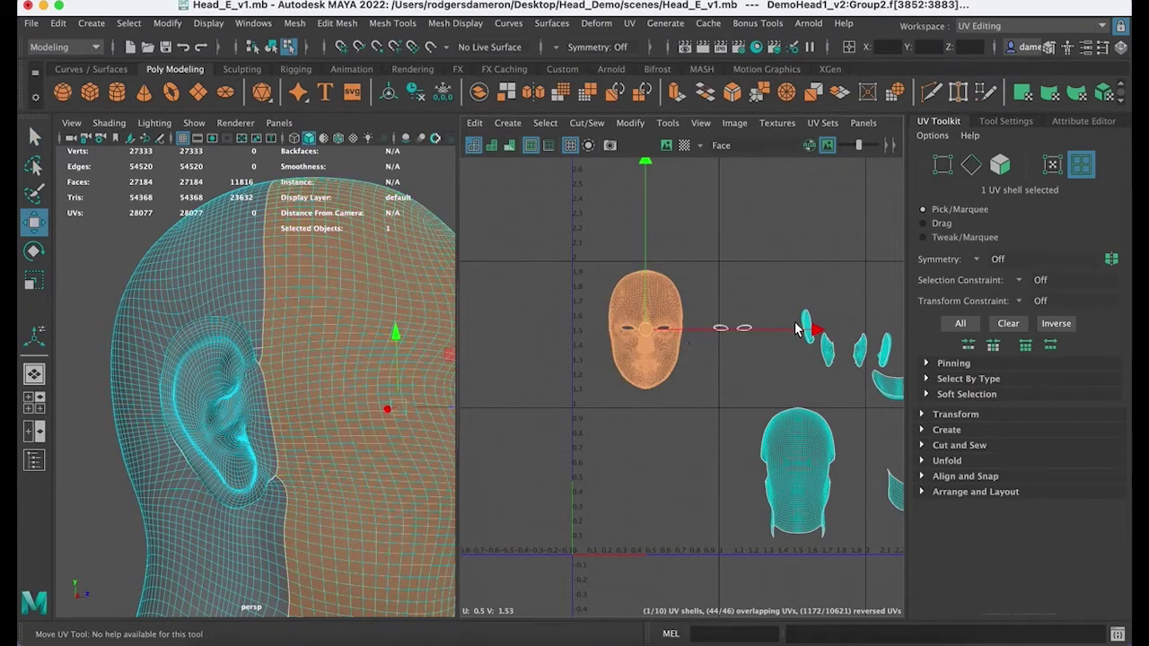
left_click_drag(795, 329, 700, 343)
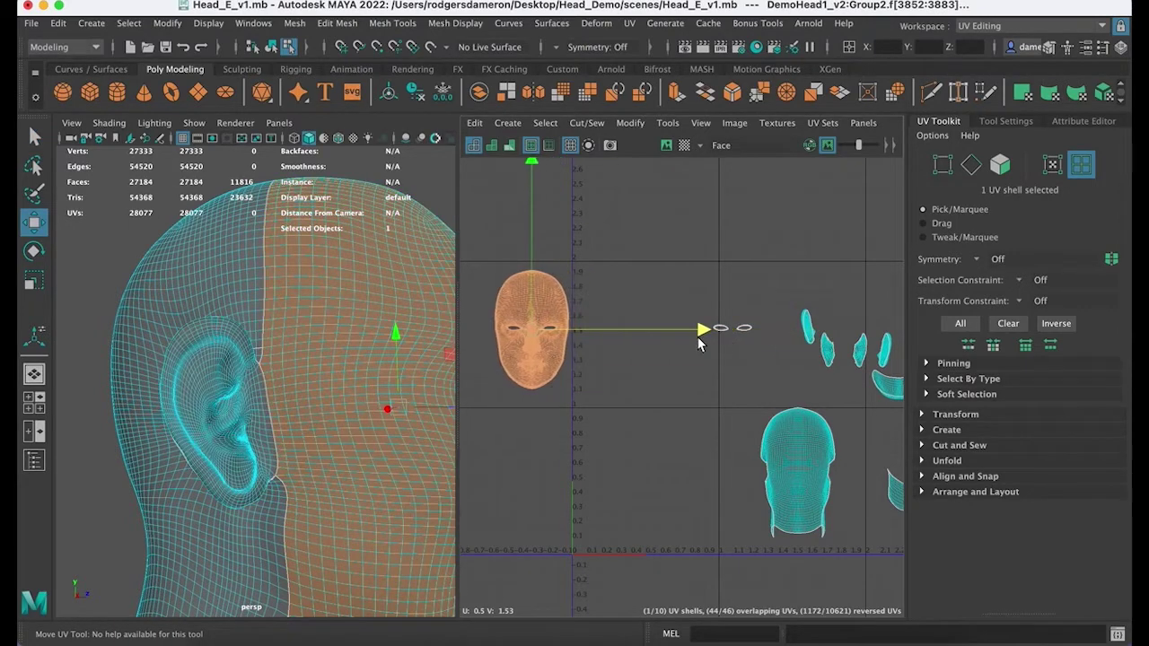
middle_click_drag(620, 344, 709, 325, "alt")
scroll(709, 325, "down", 2)
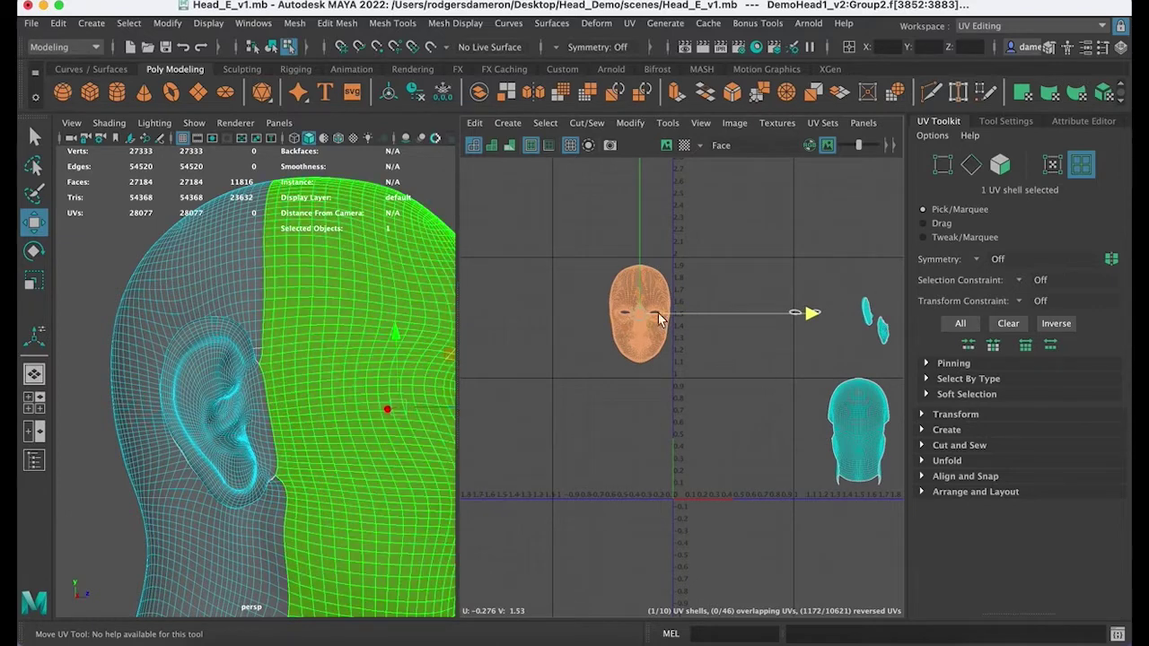
middle_click_drag(780, 338, 752, 360, "alt")
key("q")
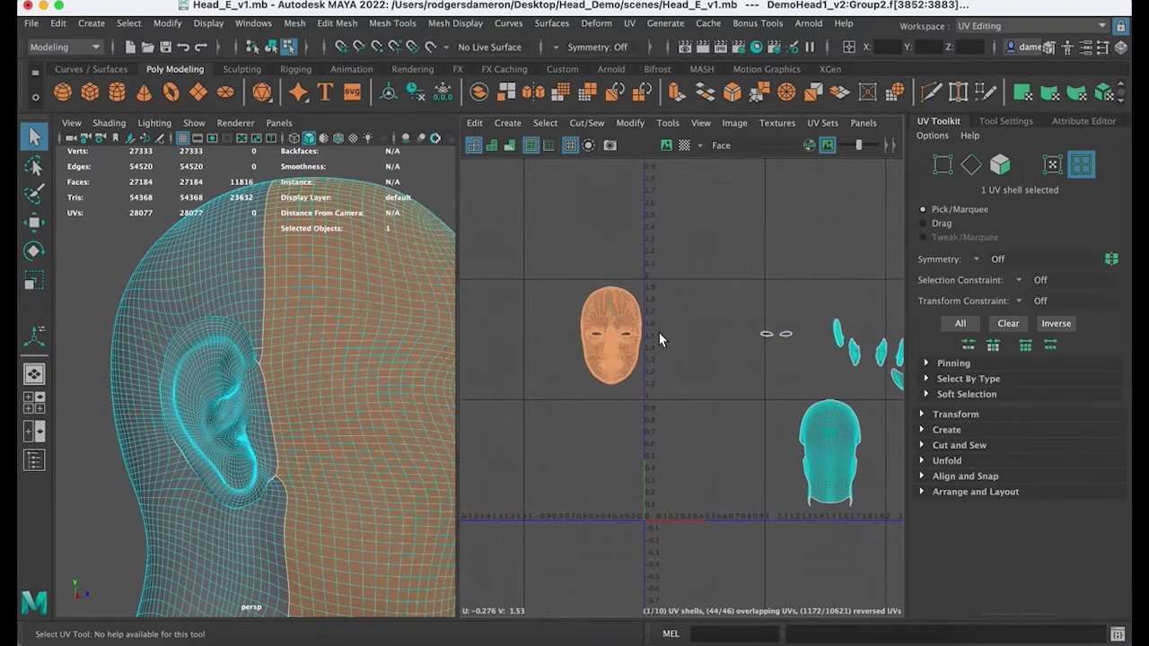
left_click(660, 364)
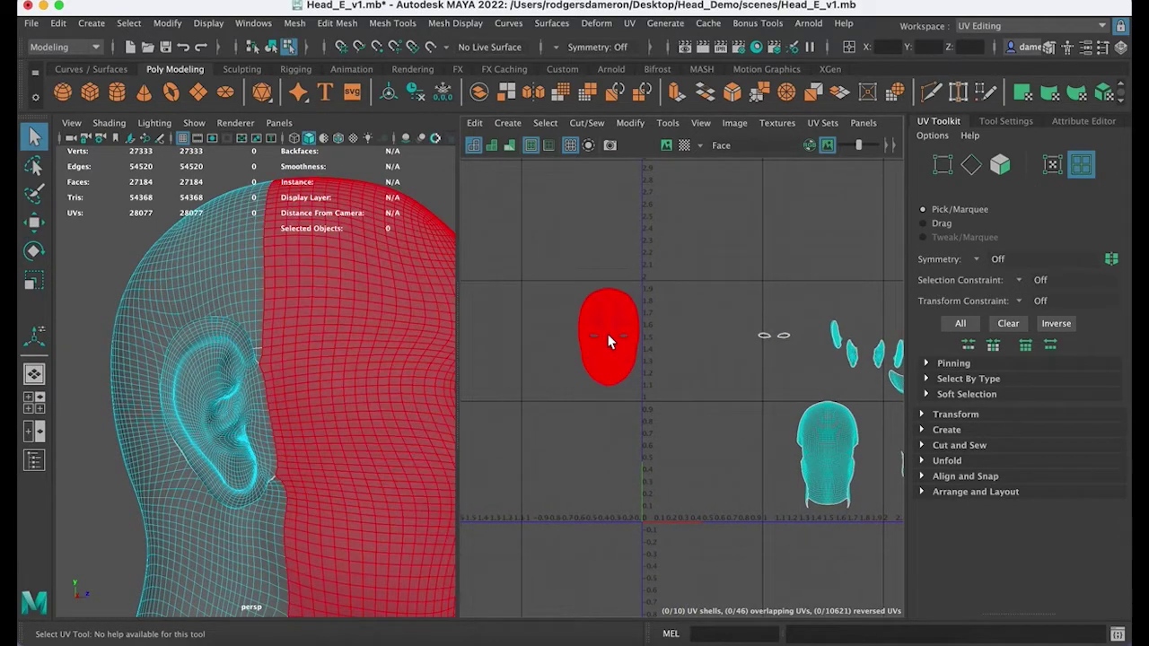
Step: Switch to UV selection, select all UVs of the face shell, unfold them, and clear the selection
left_click(924, 460)
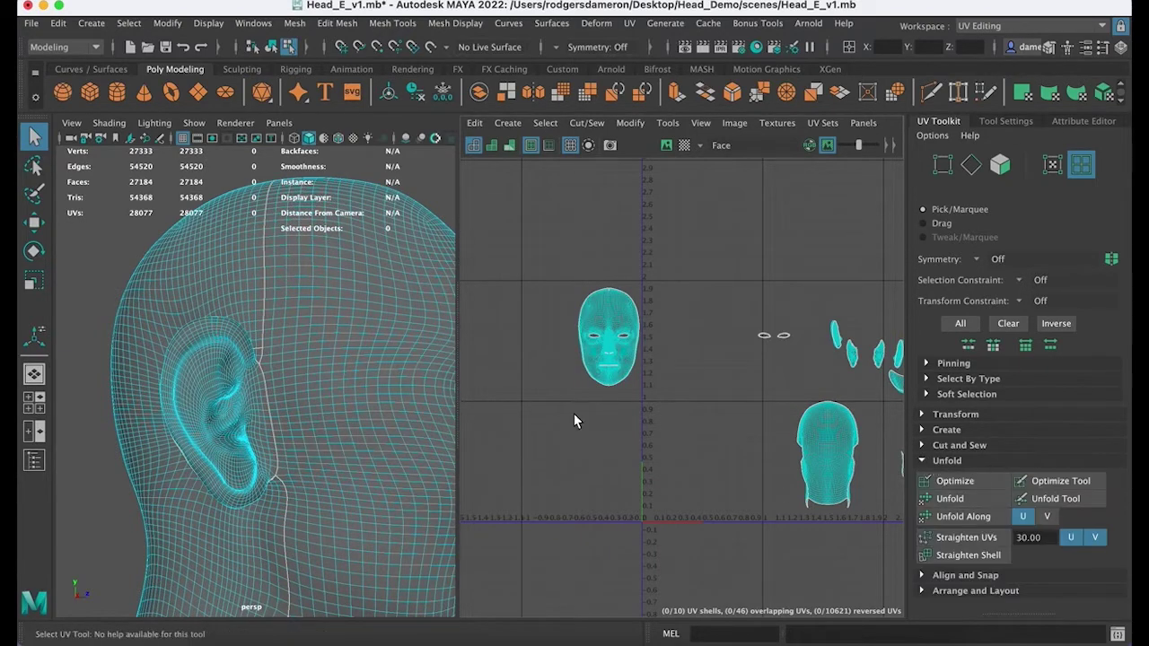
right_click_drag(600, 318, 672, 321)
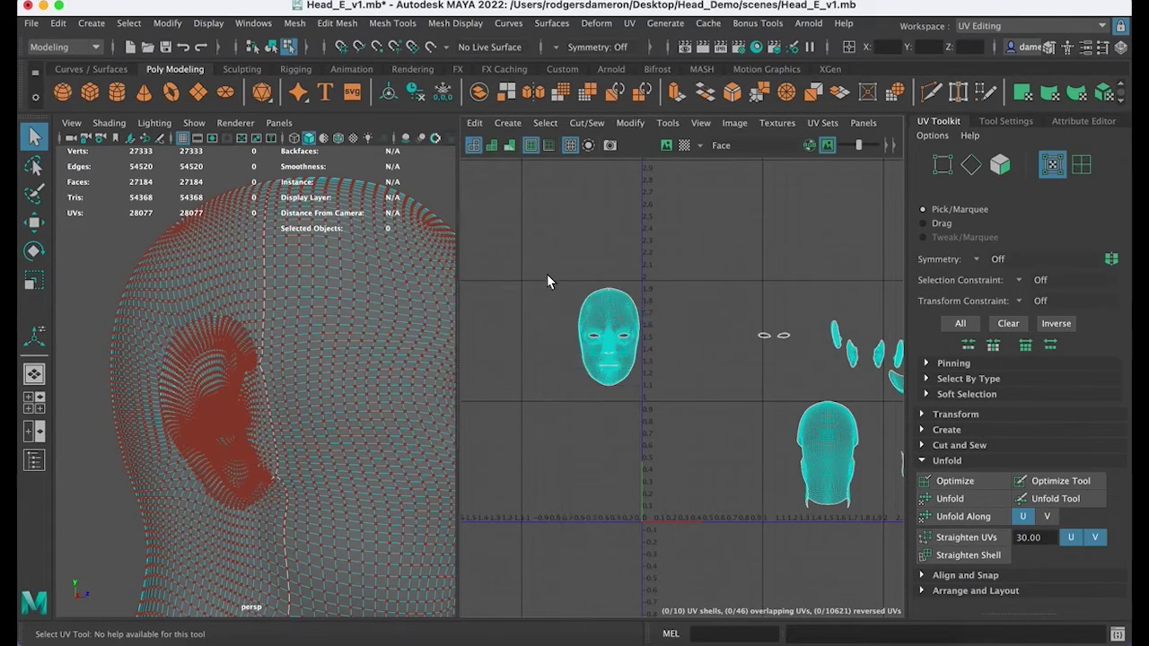
left_click_drag(608, 341, 687, 434)
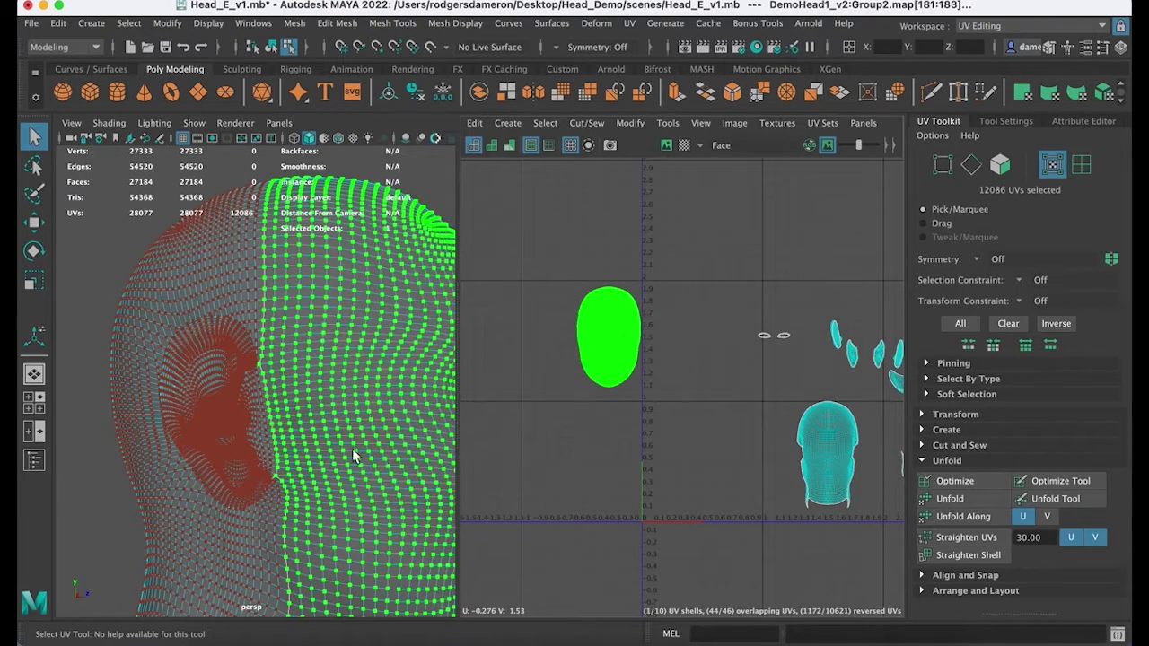
middle_click_drag(340, 400, 316, 416, "alt")
right_click_drag(316, 416, 197, 415, "alt")
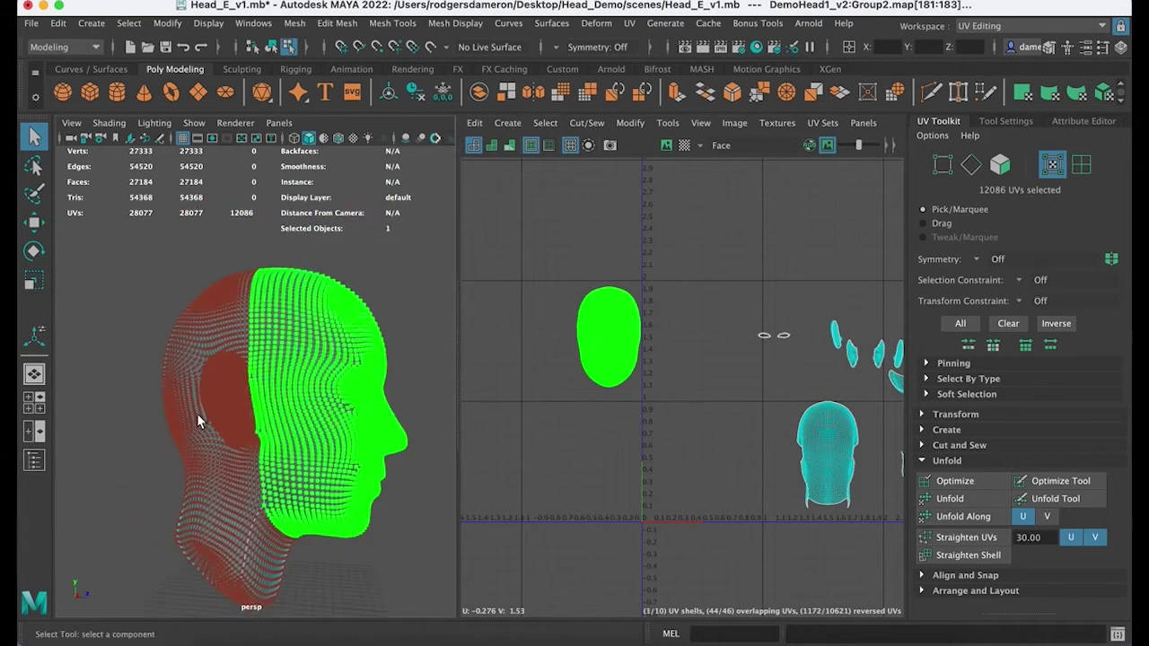
left_click_drag(199, 421, 232, 439, "alt")
left_click(574, 314)
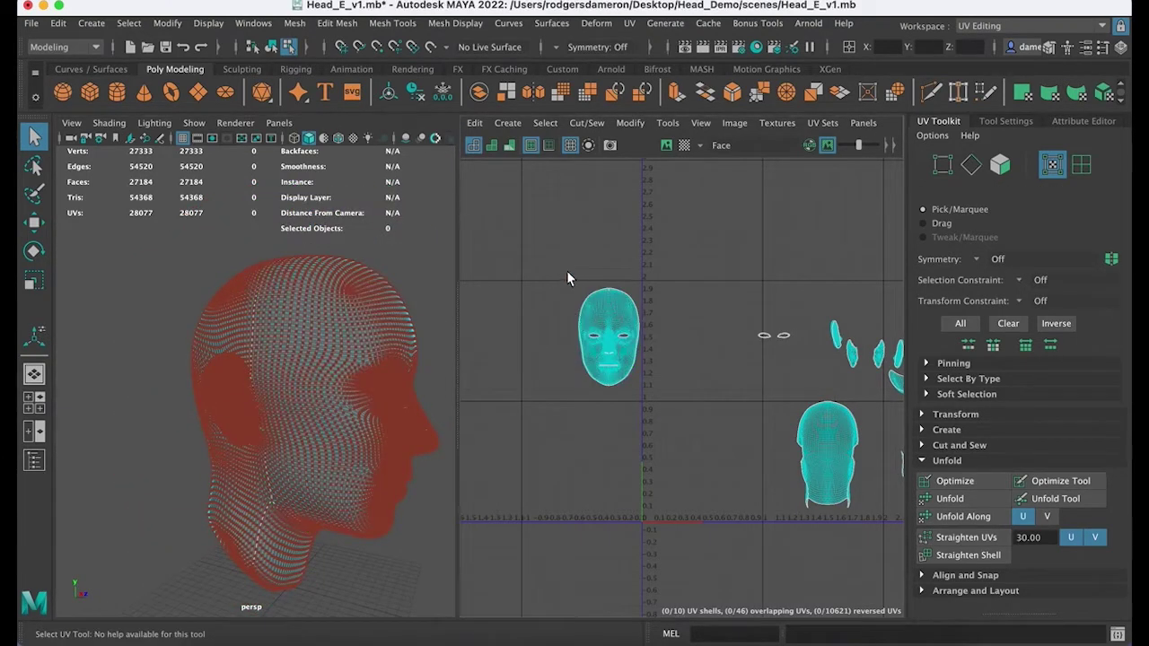
middle_click_drag(854, 407, 766, 391, "alt")
right_click_drag(765, 391, 722, 388, "alt")
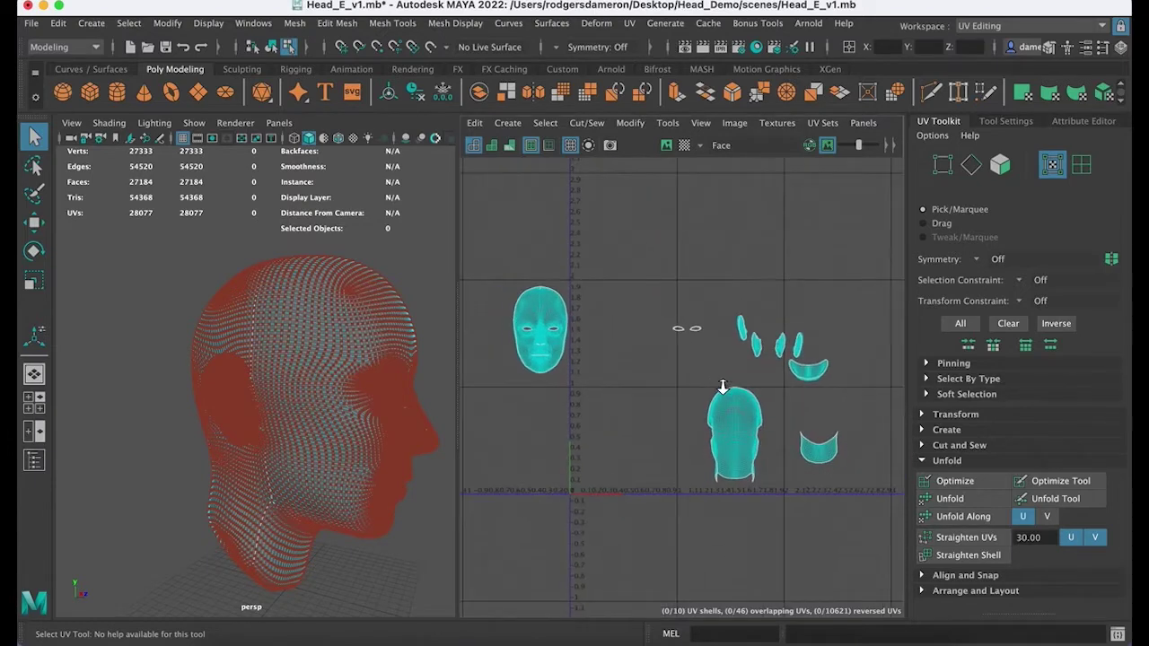
left_click_drag(583, 405, 583, 403)
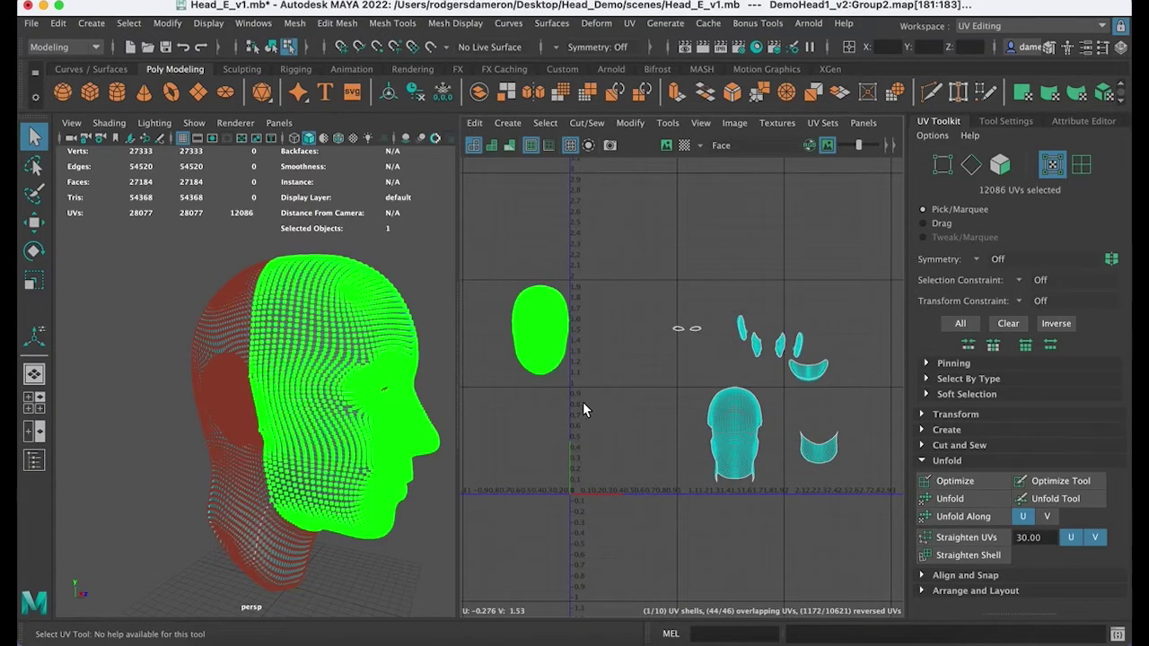
left_click_drag(395, 438, 278, 395, "alt")
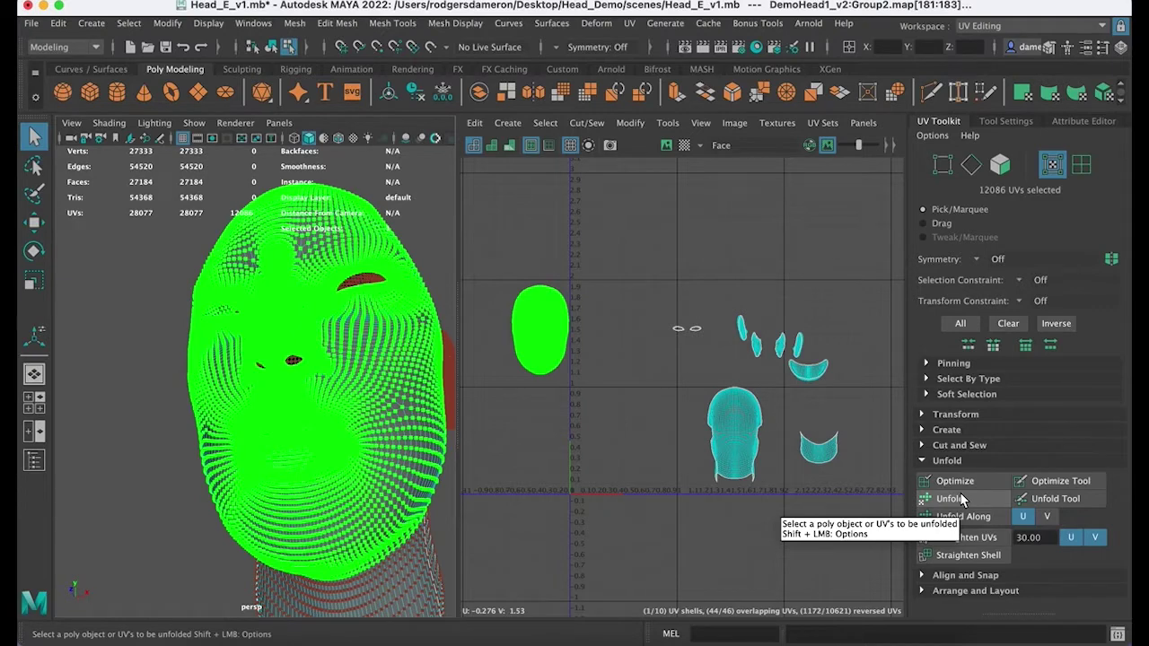
left_click(950, 500)
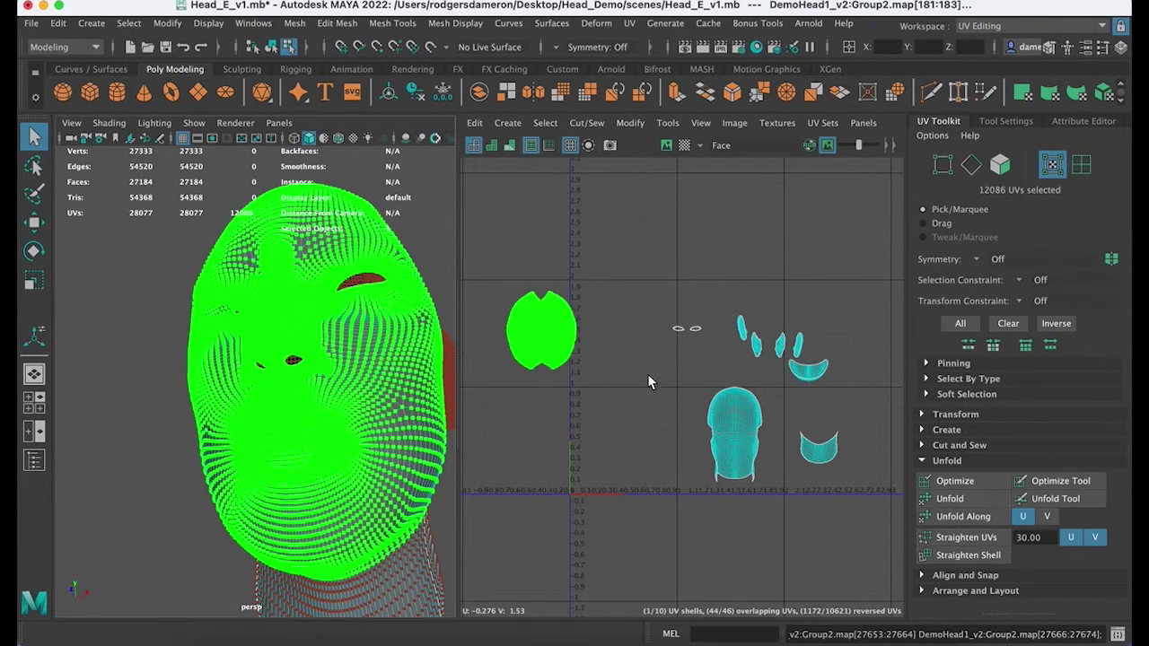
key("f")
left_click(749, 415)
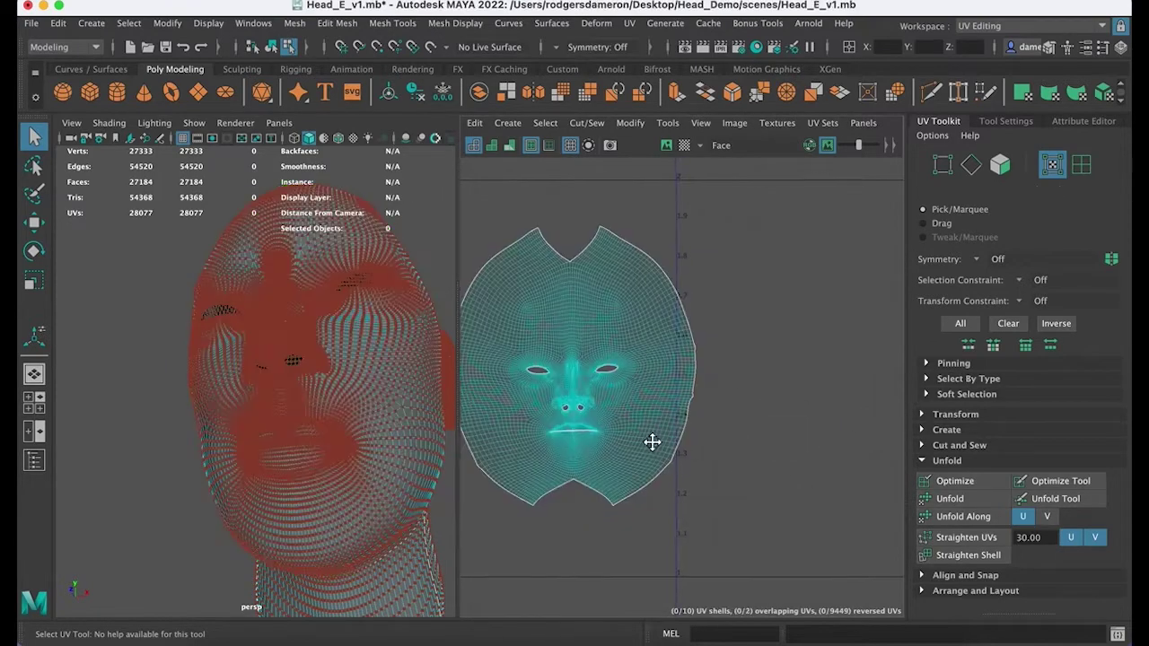
Step: Display the checker map on the head and switch to object selection with the head selected
scroll(697, 442, "up", 5)
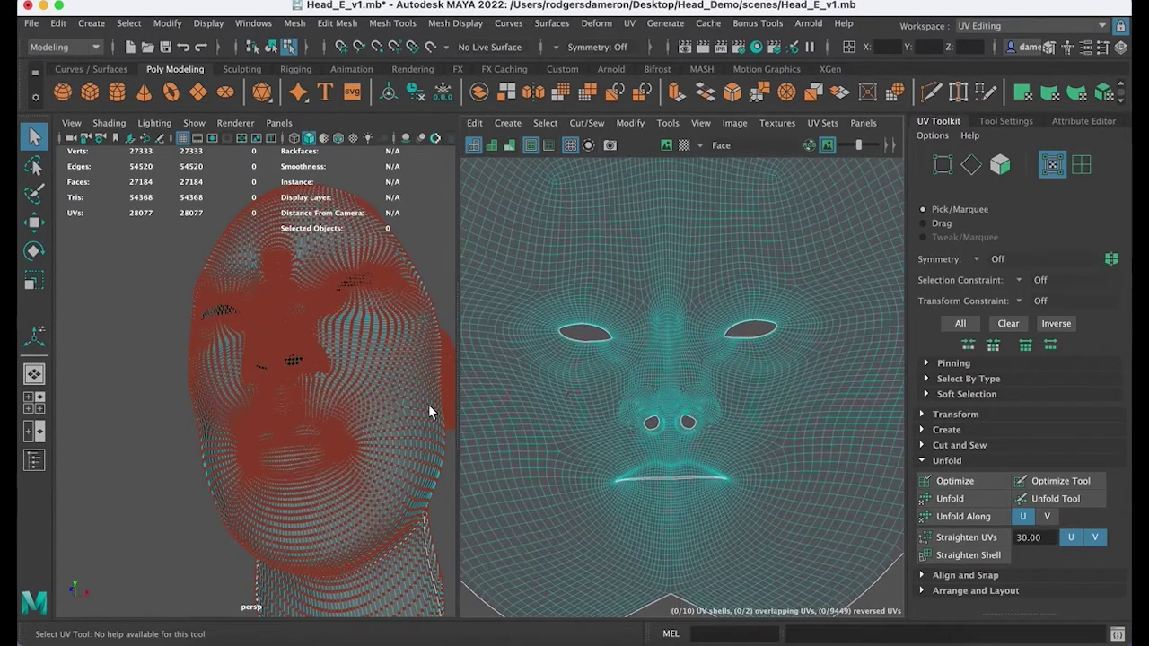
left_click_drag(429, 406, 393, 300, "alt")
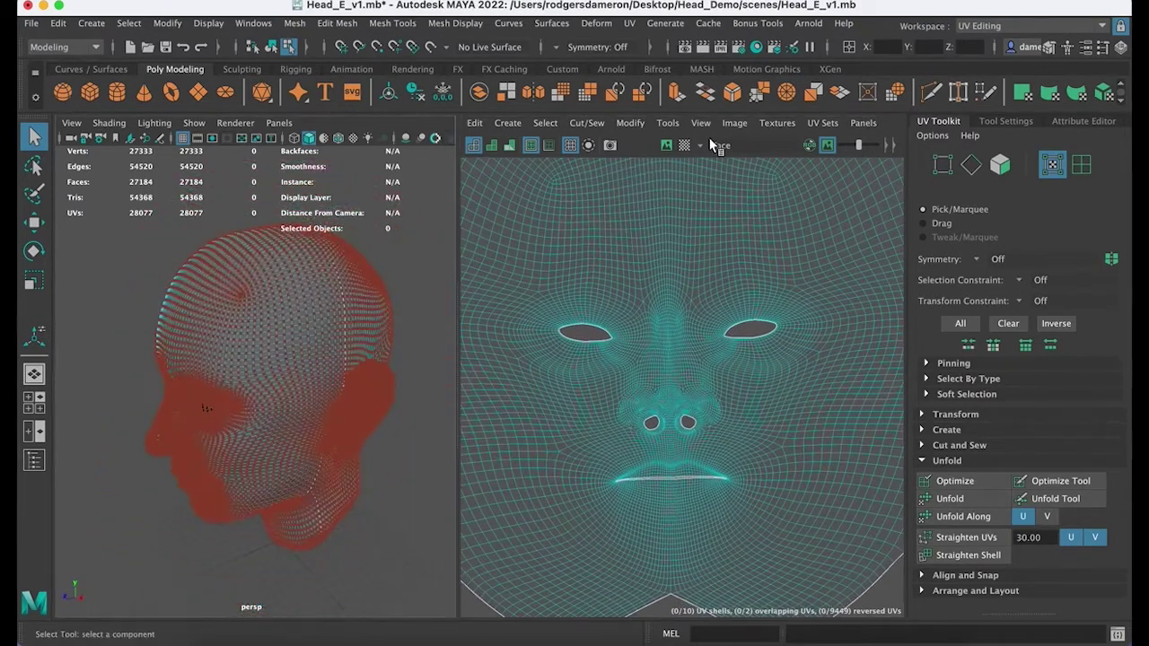
left_click(685, 144)
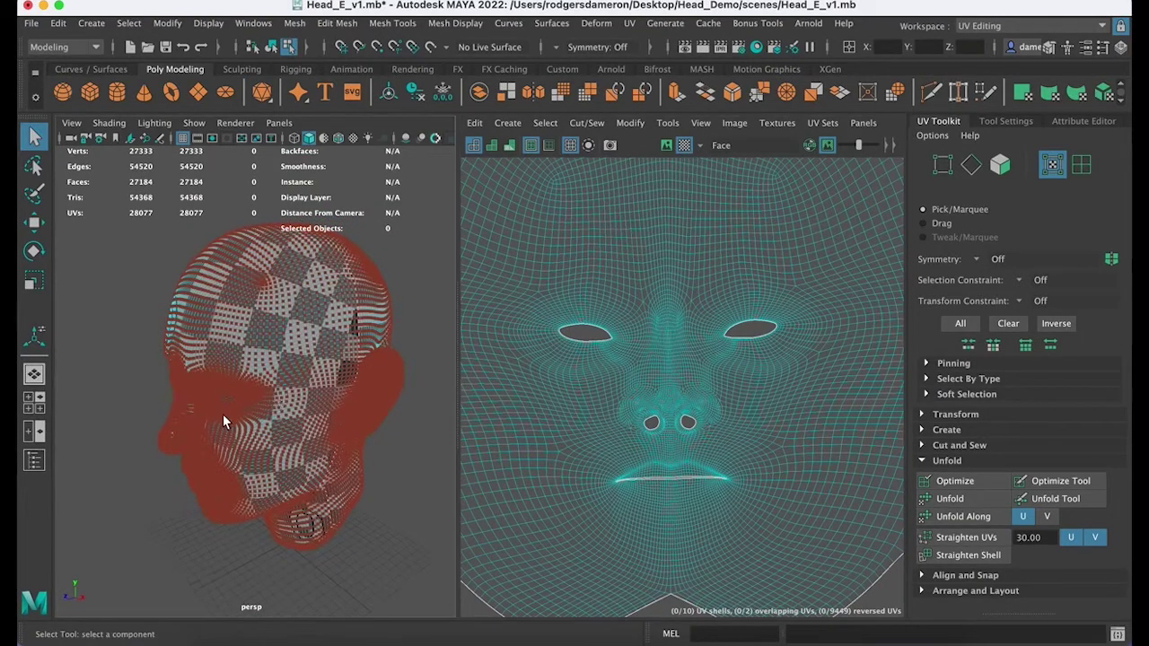
left_click_drag(223, 415, 232, 399, "alt")
right_click_drag(231, 399, 369, 209, "alt")
mouse_move(299, 341)
right_mouse_down("alt")
mouse_move(376, 331)
mouse_move(283, 328)
right_mouse_up("alt")
left_click_drag(283, 328, 296, 294, "alt")
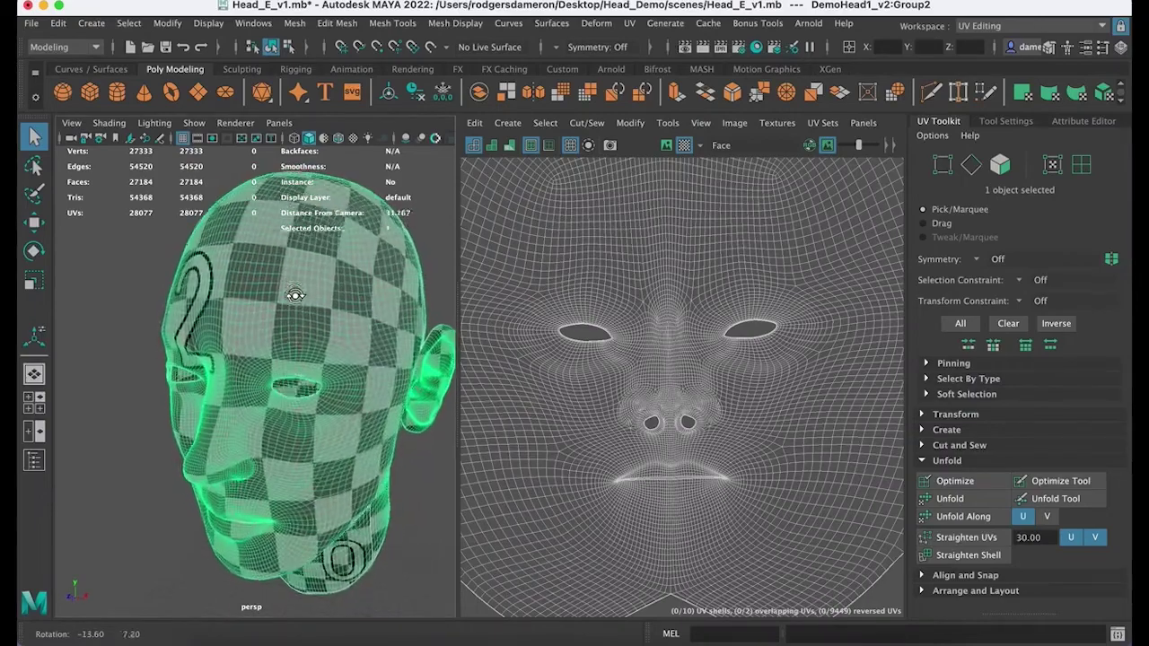
Step: Examine the checker pattern over the face, cheek and under-chin seam for stretching, and compare it with the unfolded shell's lower edge
mouse_move(295, 294)
right_mouse_down("alt")
mouse_move(377, 307)
mouse_move(308, 306)
right_mouse_up("alt")
left_click_drag(309, 305, 362, 302, "alt")
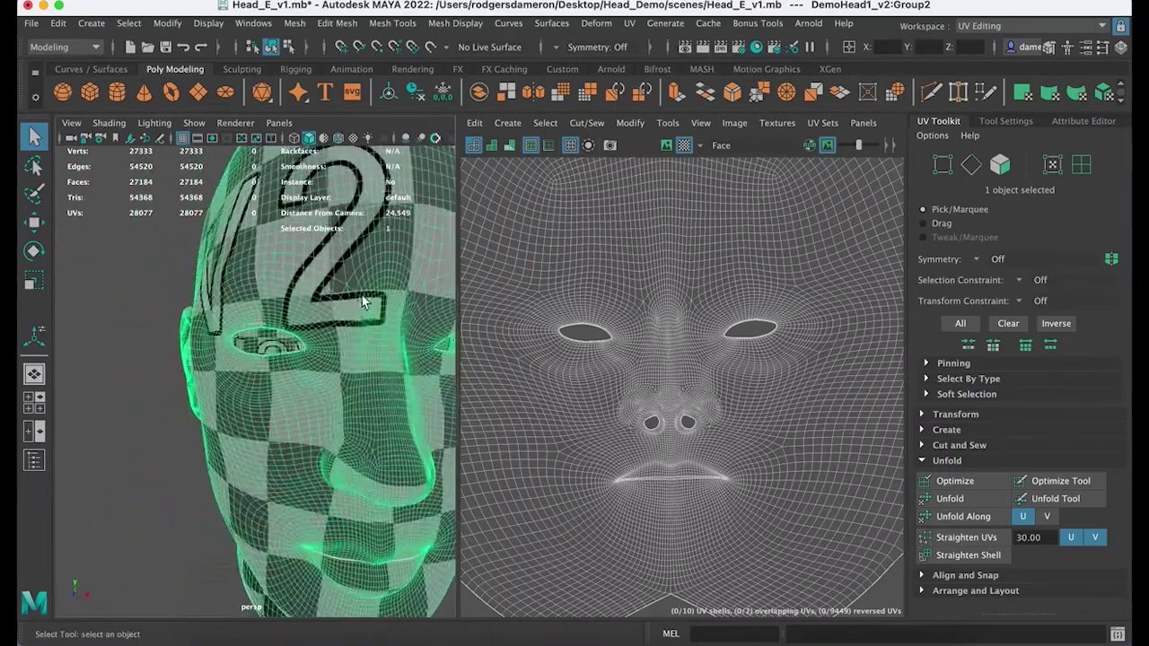
right_click_drag(362, 296, 282, 303, "alt")
left_click_drag(282, 304, 356, 312, "alt")
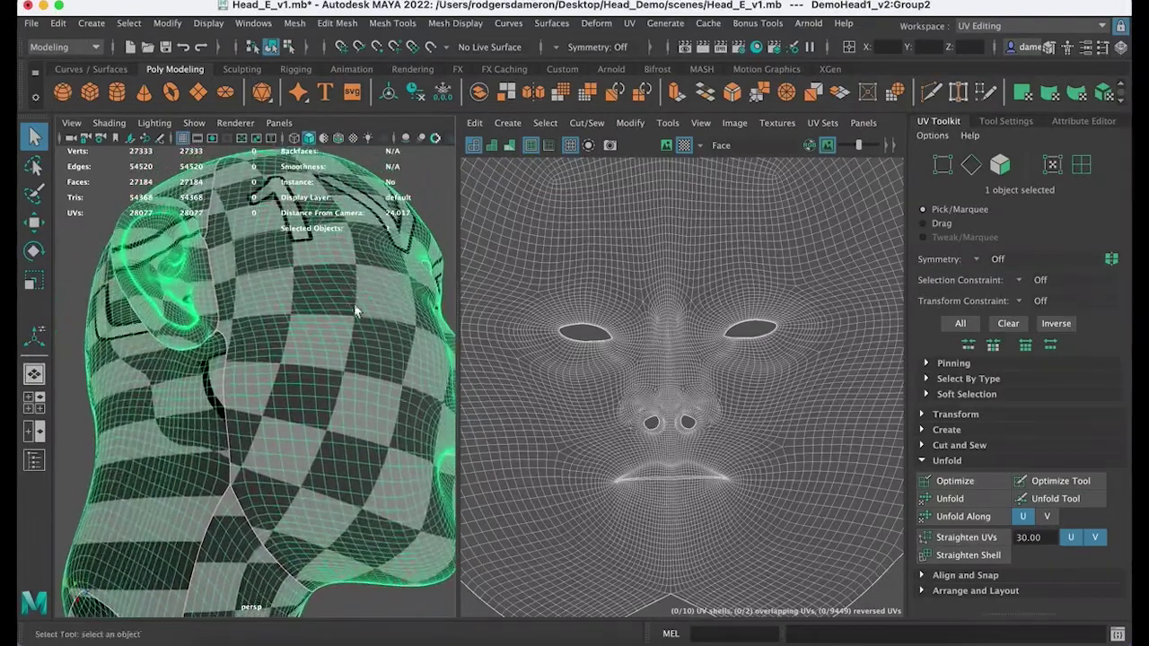
left_click_drag(335, 428, 293, 387, "alt")
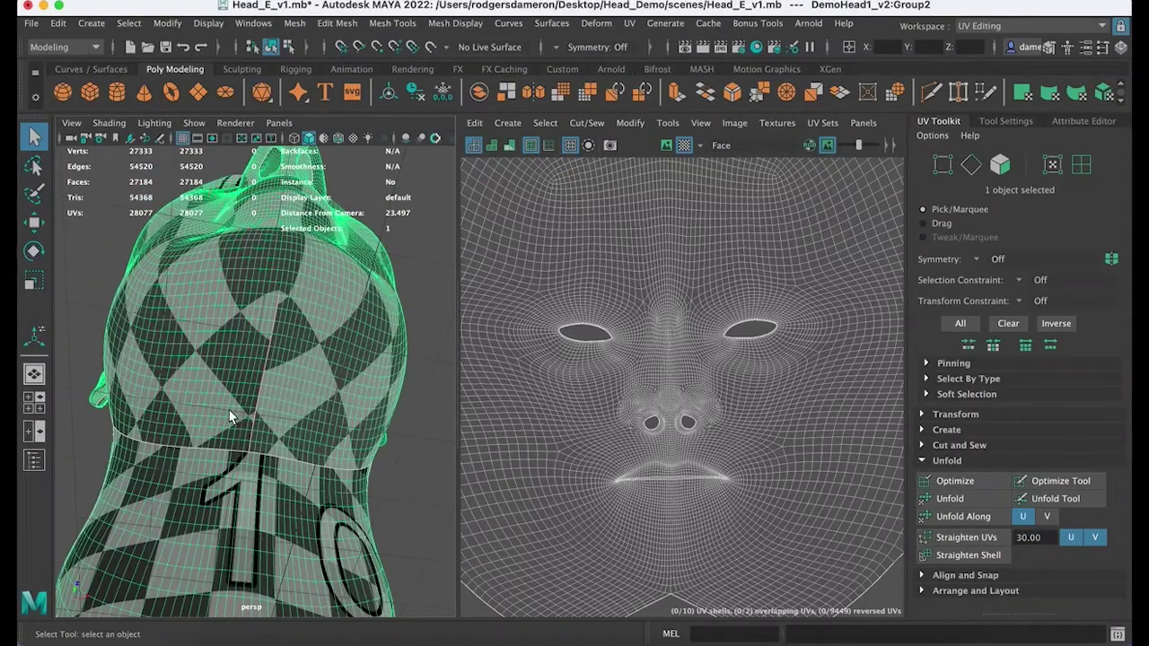
left_click_drag(228, 417, 247, 410, "alt")
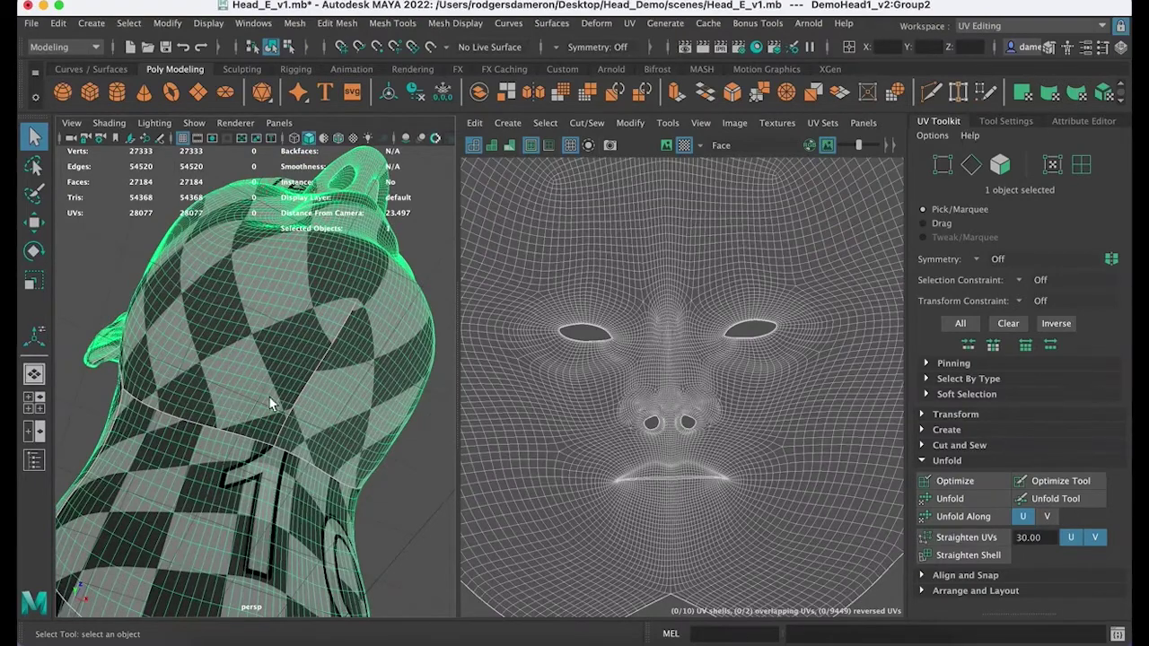
middle_click_drag(249, 418, 222, 290, "alt")
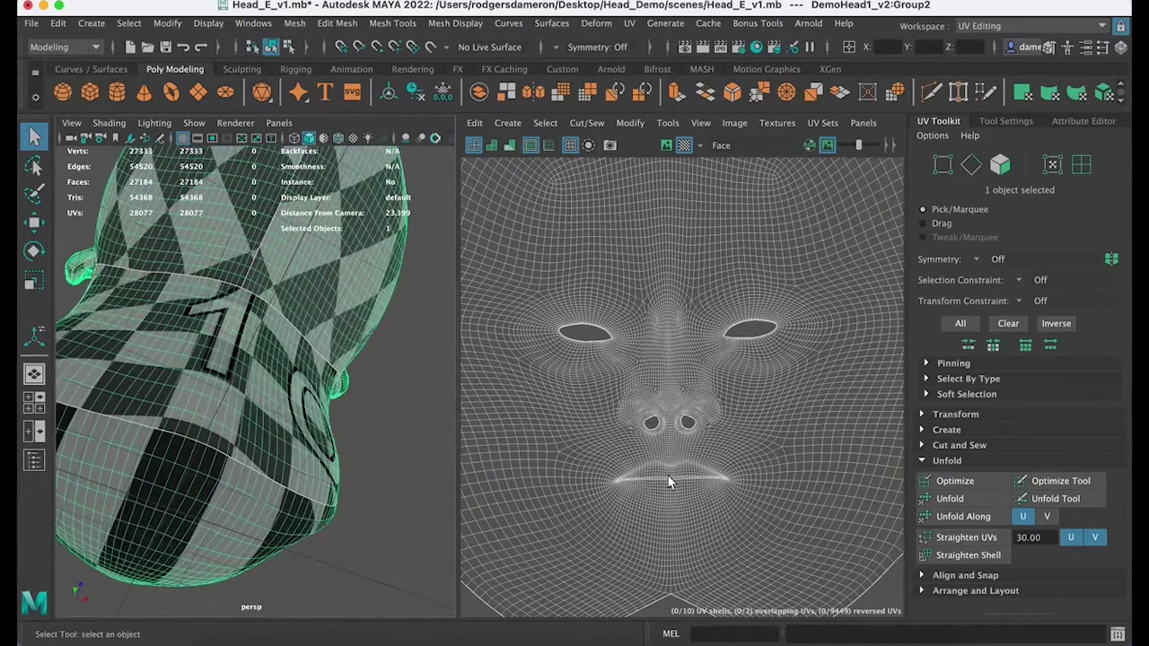
middle_click_drag(670, 479, 691, 335, "alt")
left_click_drag(188, 333, 300, 403, "alt")
right_click_drag(299, 403, 269, 383, "alt")
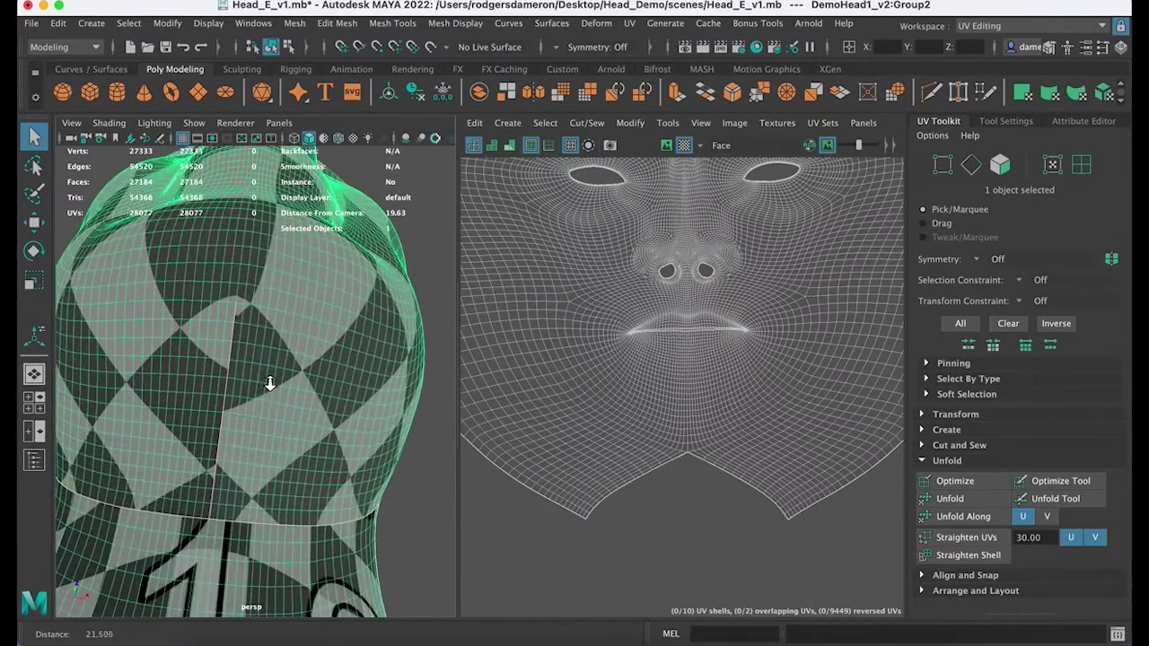
Step: Undo the last unfold of the face UV shell
key("F12")
double_click(262, 373)
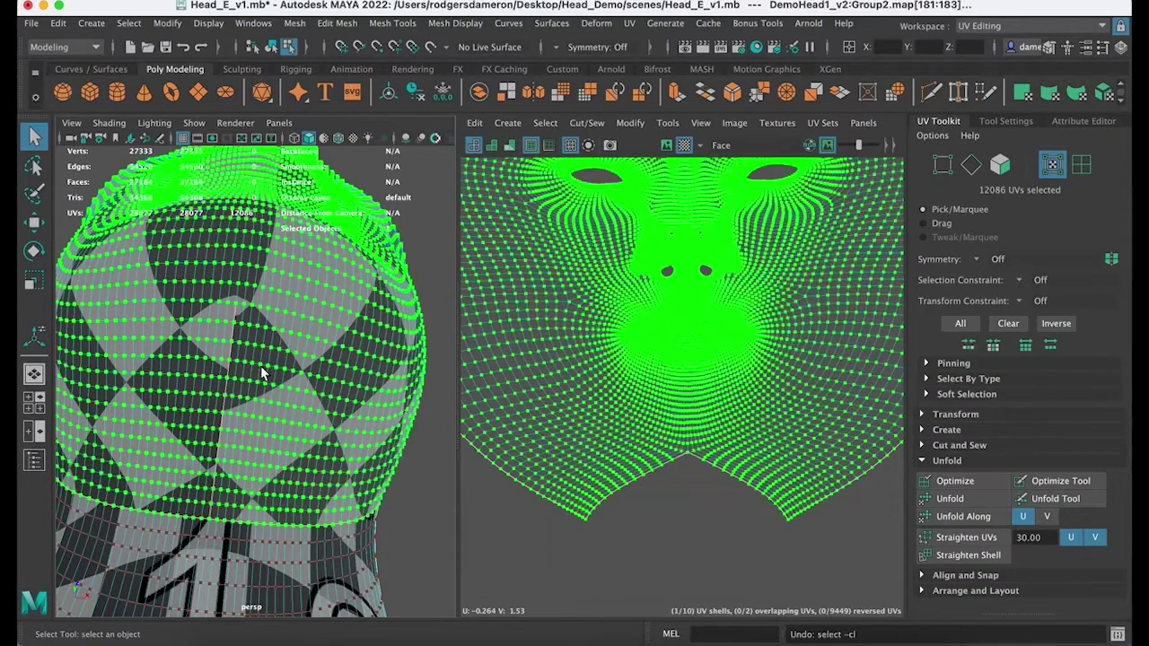
key("ctrl+z")
left_click_drag(253, 353, 246, 333, "alt")
right_click_drag(246, 333, 262, 335, "alt")
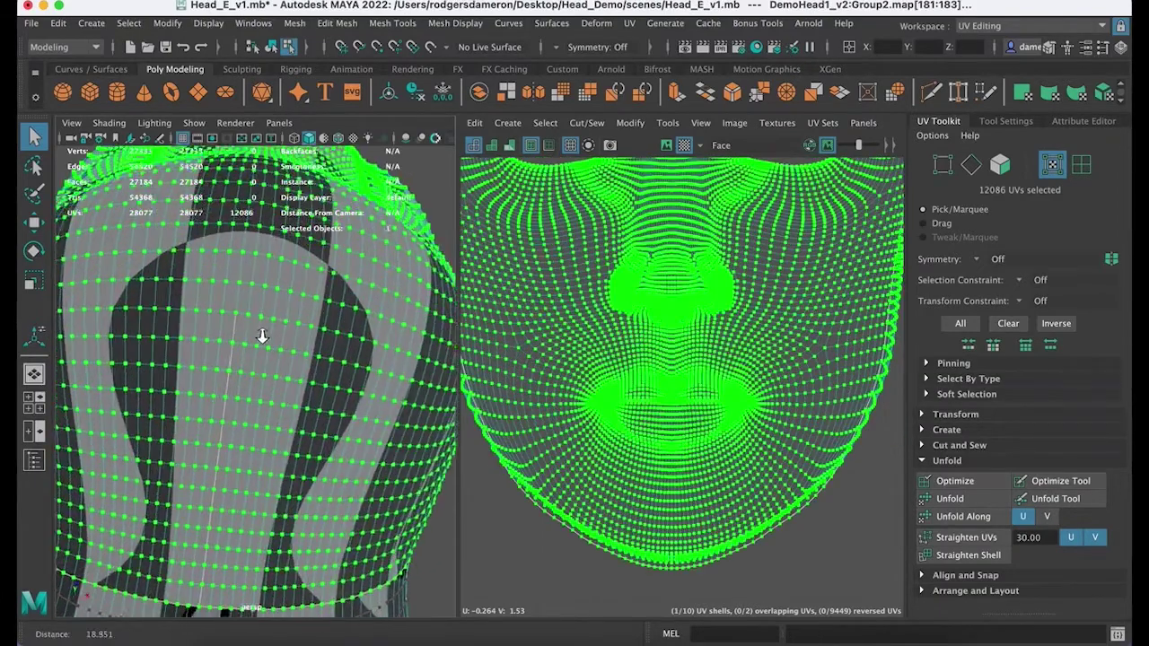
middle_click_drag(262, 336, 235, 302, "alt")
Step: Switch to edge selection, pick three edges continuing the under-chin centre seam toward the chin, and cut the UVs along them
right_click(236, 304)
left_click(232, 188)
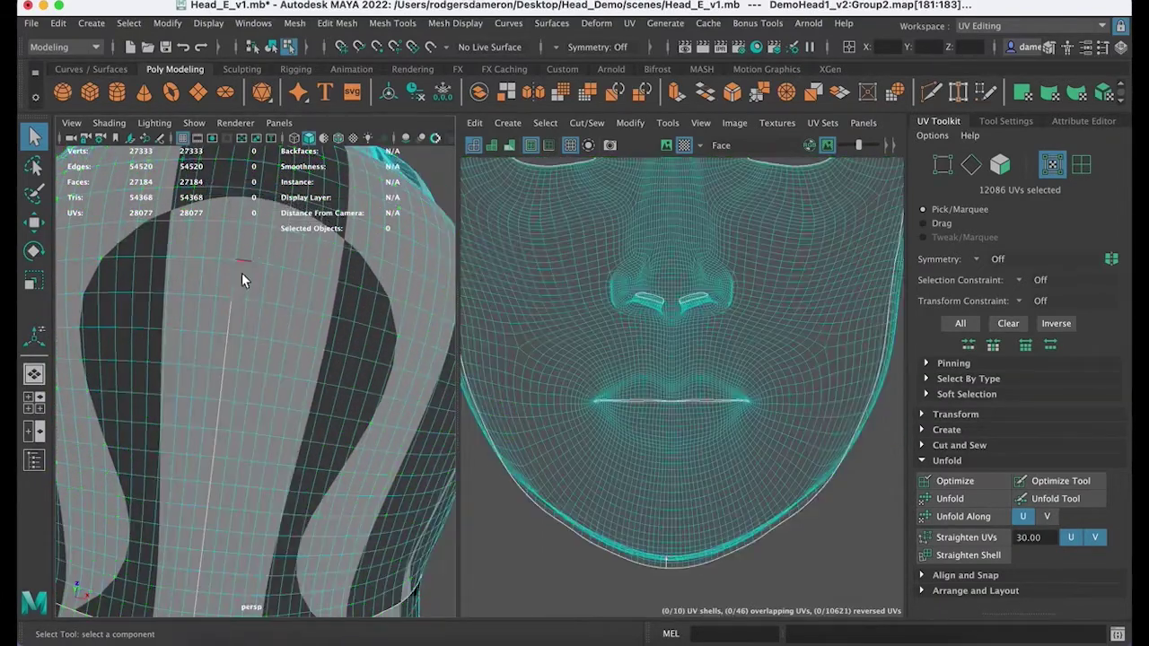
left_click(233, 280)
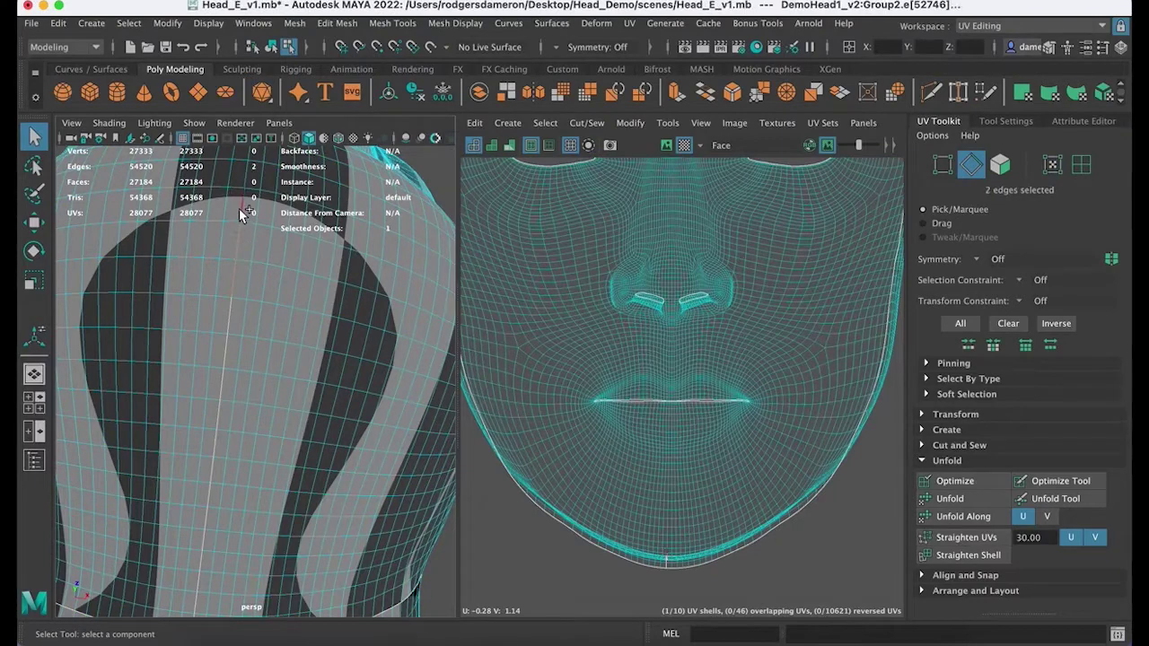
left_click_drag(305, 350, 284, 368, "alt")
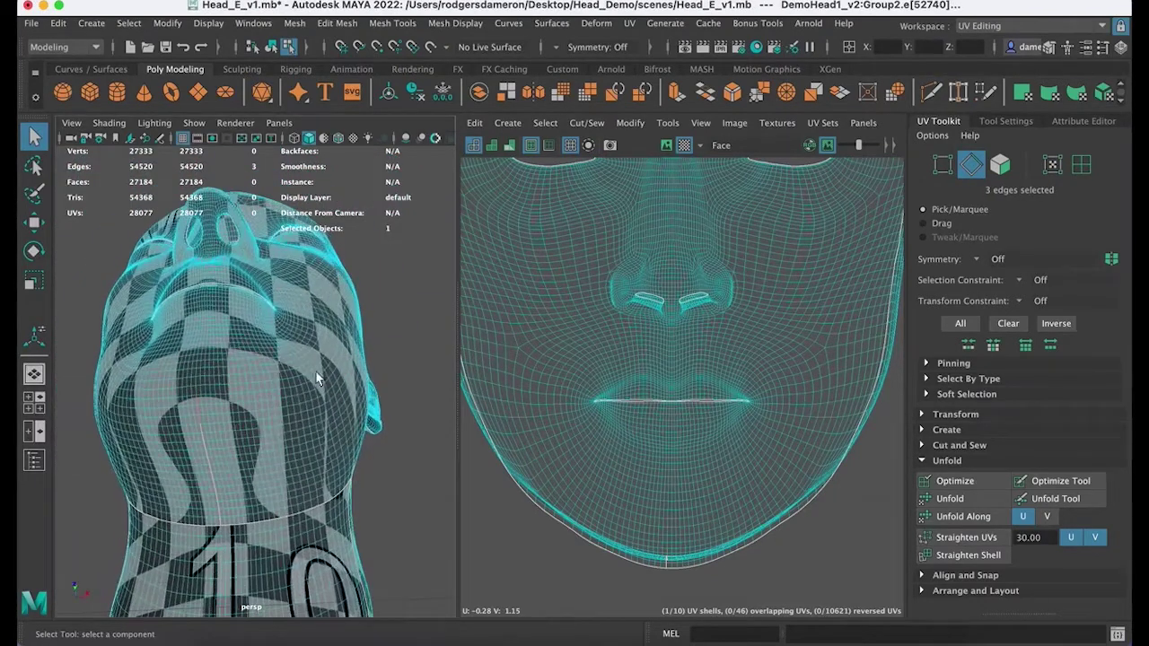
left_click(922, 445)
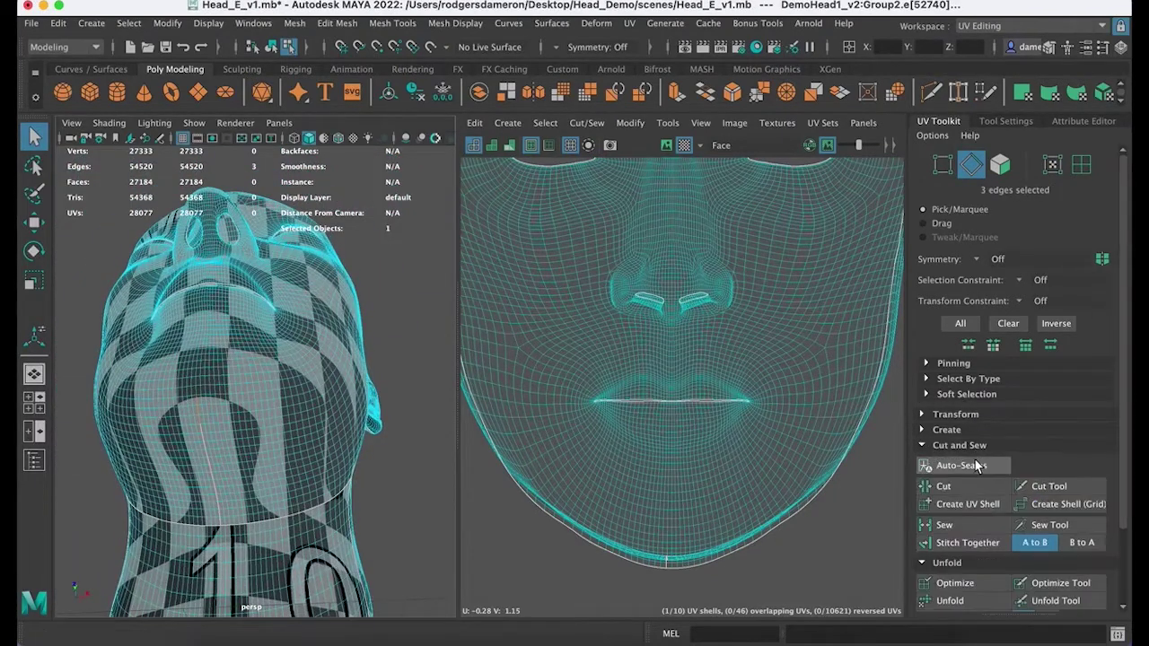
left_click(972, 481)
Step: Add seven centre-line edges extending the top-of-head seam toward the forehead, and cut the UVs along them
left_click_drag(375, 413, 305, 477, "alt")
scroll(272, 427, "up", 5)
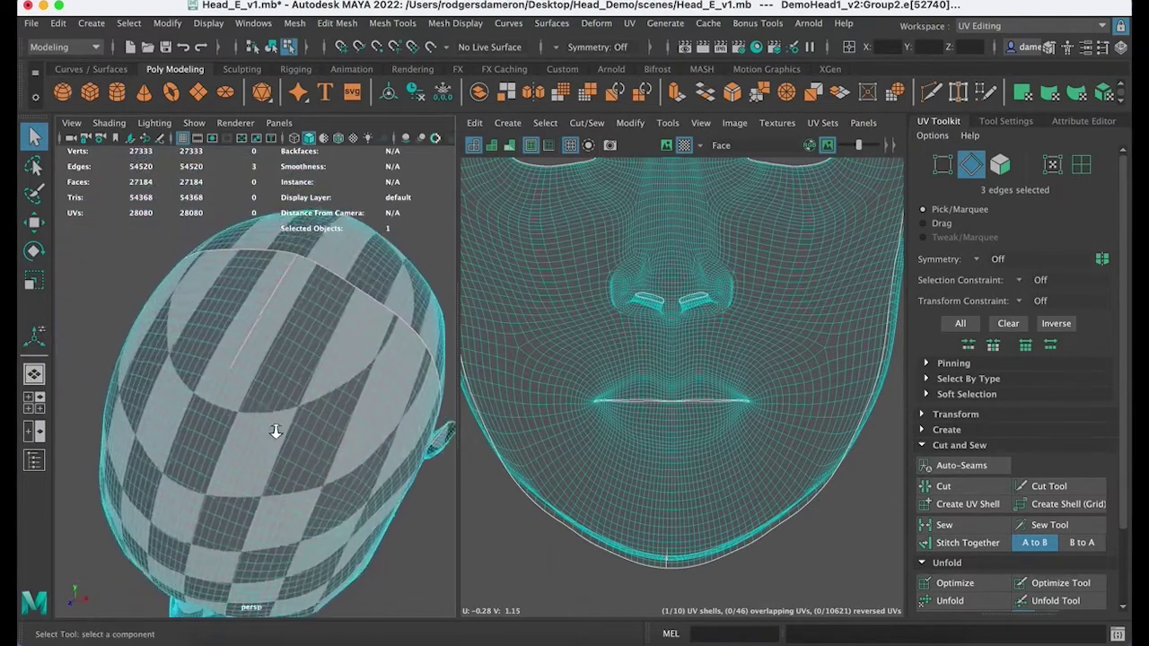
left_click(219, 371, "shift")
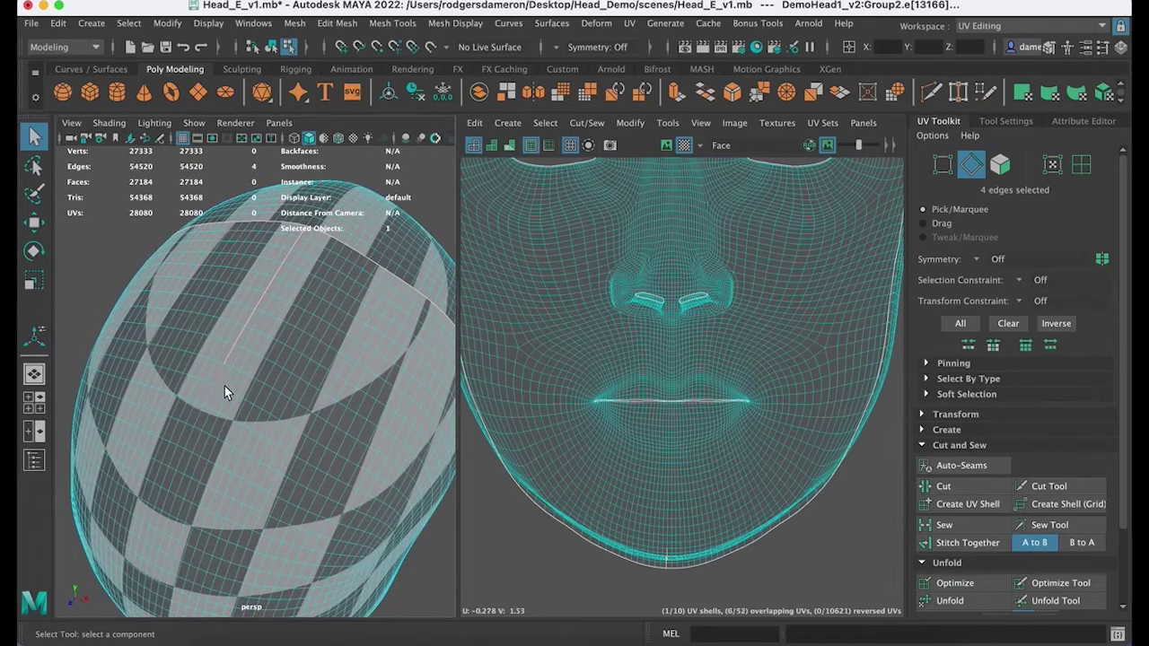
left_click_drag(225, 386, 236, 386, "alt")
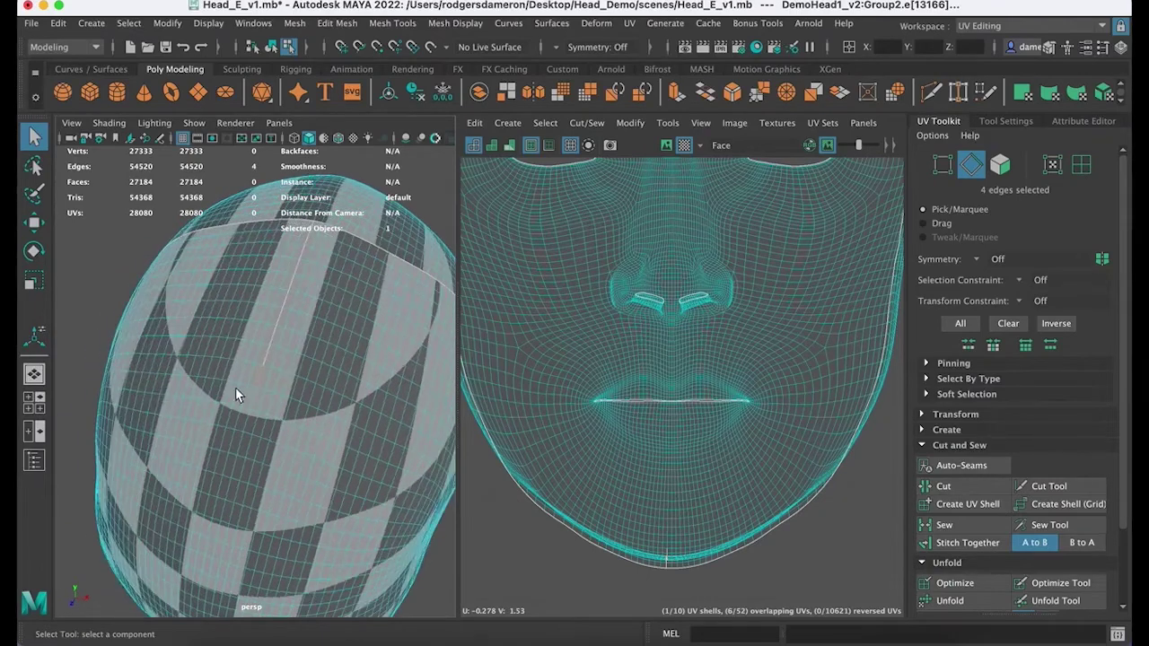
left_click(241, 438, "shift")
left_click_drag(241, 440, 264, 437, "alt")
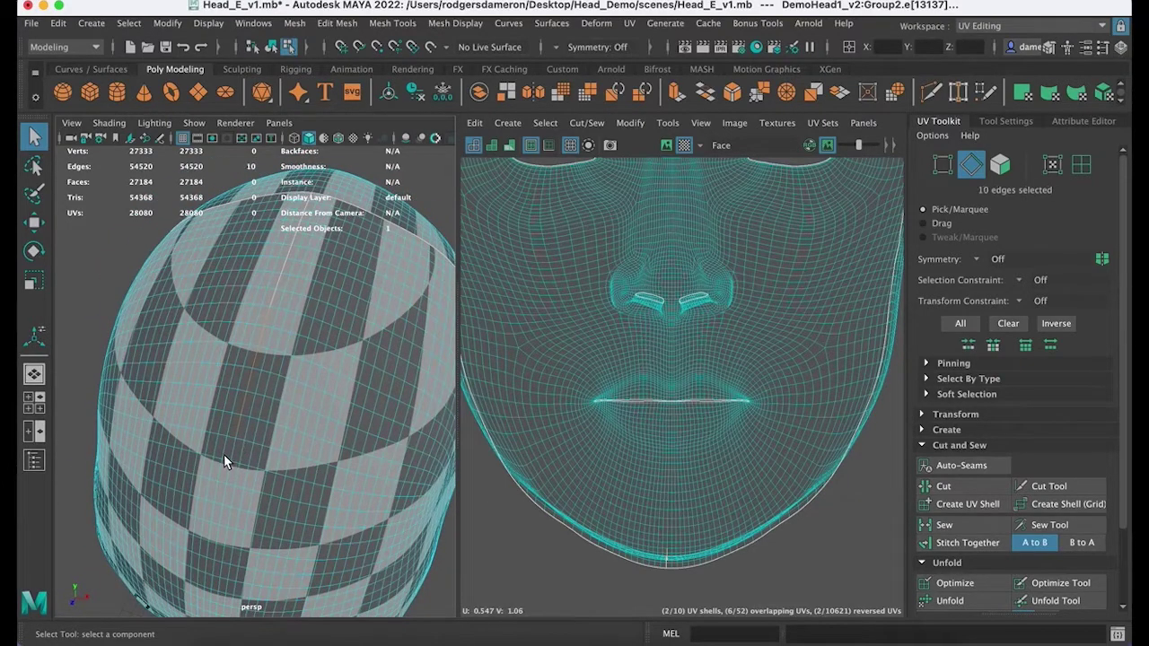
left_click_drag(257, 464, 331, 454, "alt")
right_click_drag(332, 454, 249, 439, "alt")
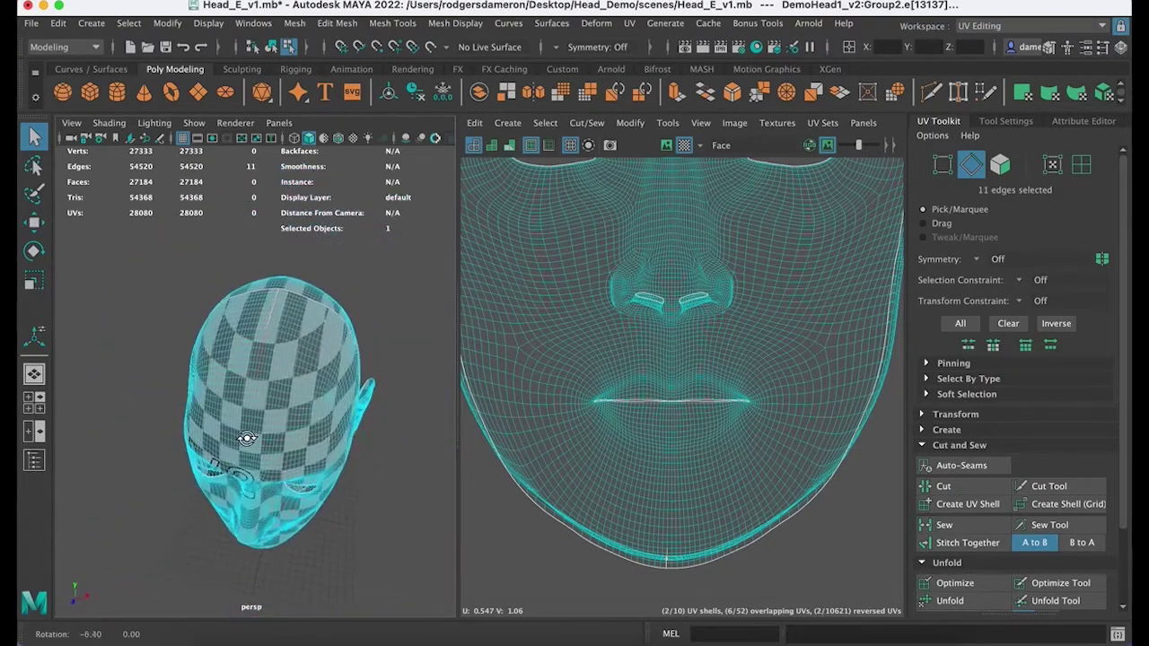
left_click_drag(249, 439, 429, 387, "alt")
middle_click_drag(197, 419, 246, 370, "alt")
right_click_drag(246, 369, 163, 367, "alt")
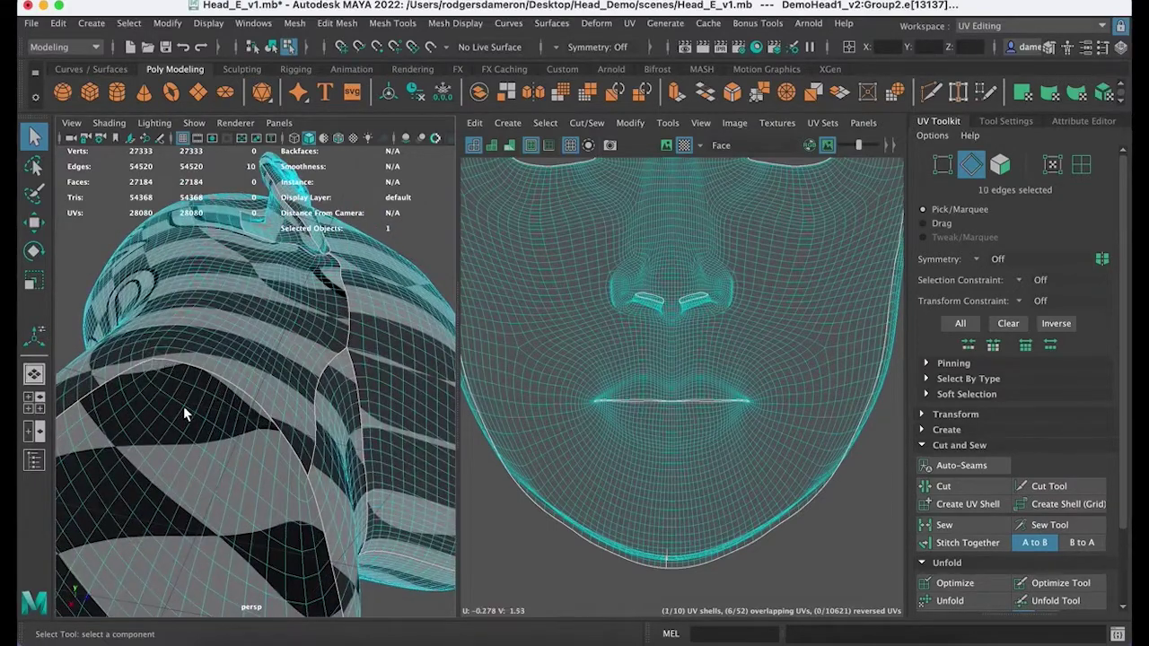
left_click_drag(183, 414, 405, 453, "alt")
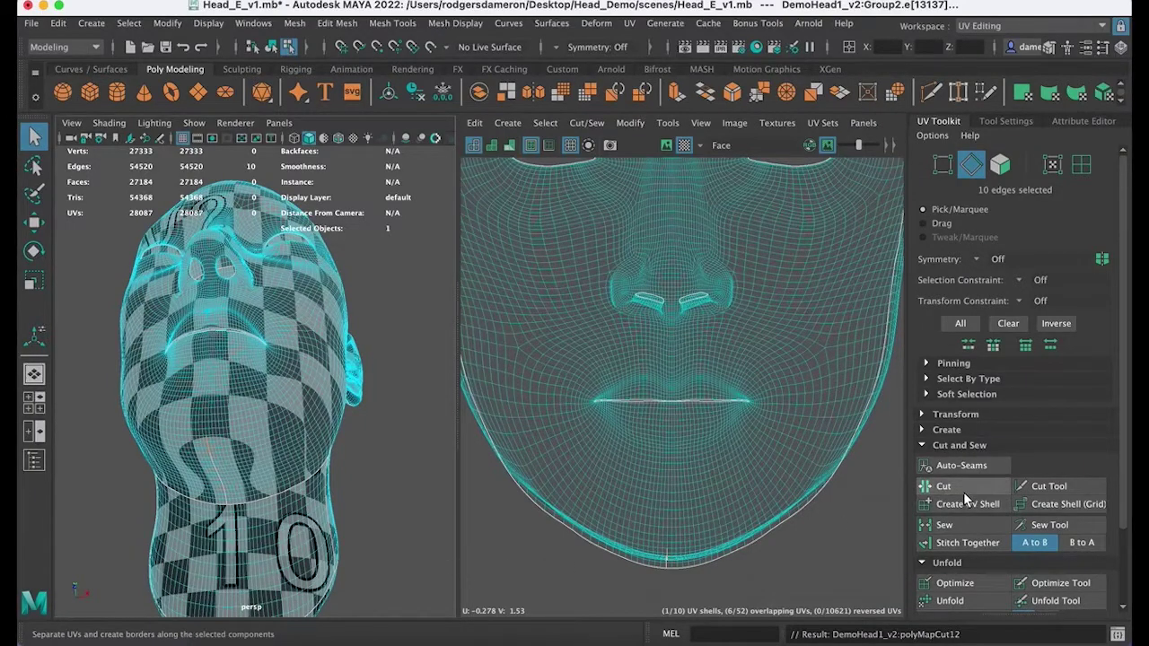
left_click(355, 522)
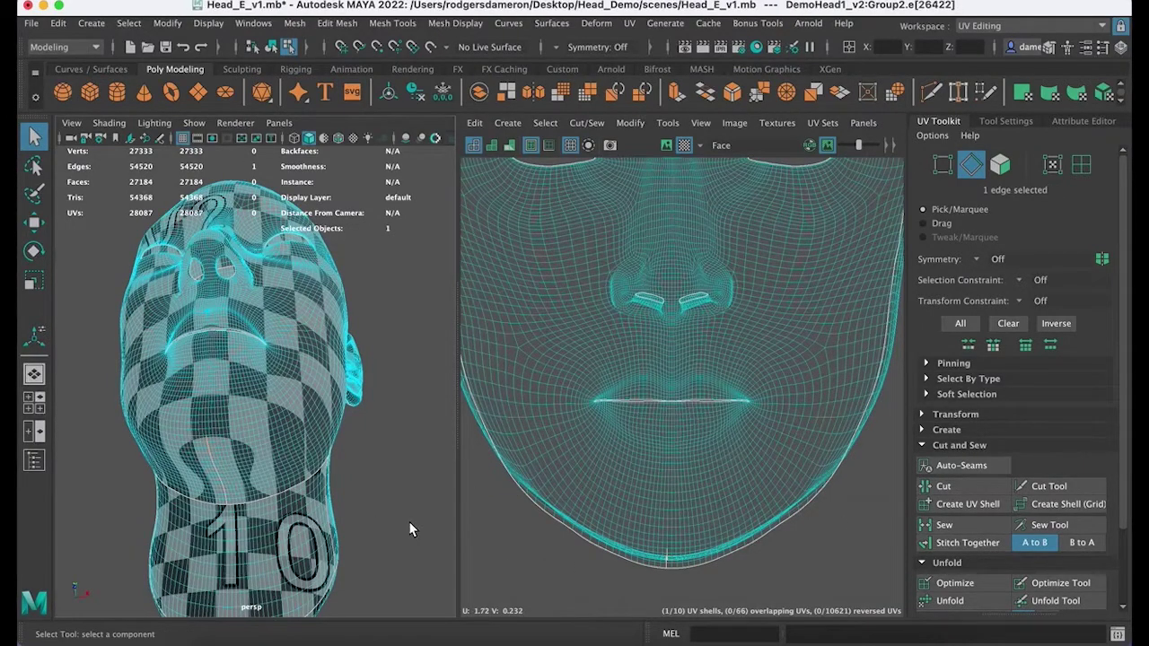
Step: Switch to UV selection, select all UVs of the face shell, and save the scene
left_click_drag(410, 522, 333, 511, "alt")
scroll(223, 505, "up", 5)
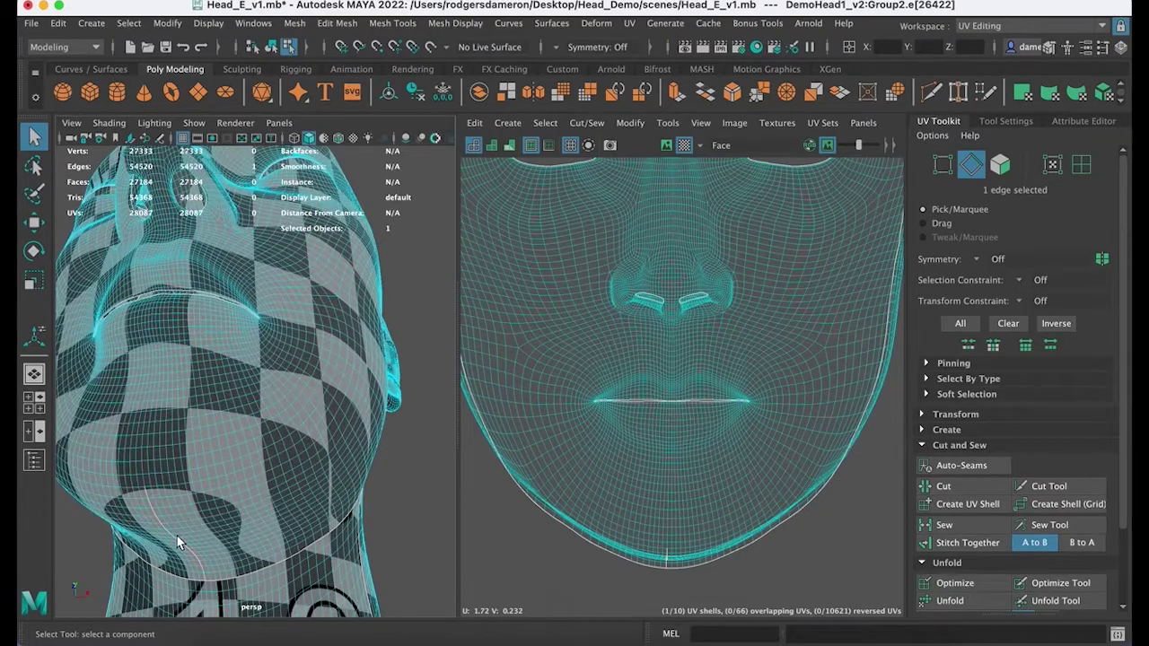
left_click_drag(149, 500, 255, 254, "alt")
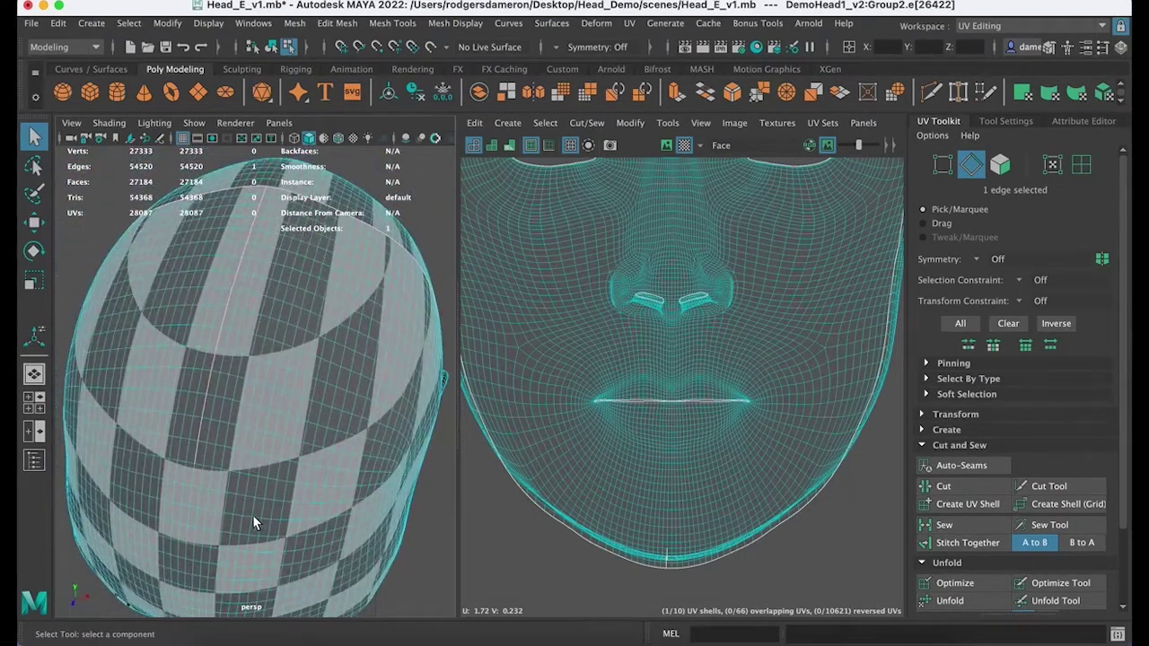
left_click_drag(253, 523, 292, 468, "alt")
right_click_drag(292, 468, 195, 451, "alt")
right_click(264, 365)
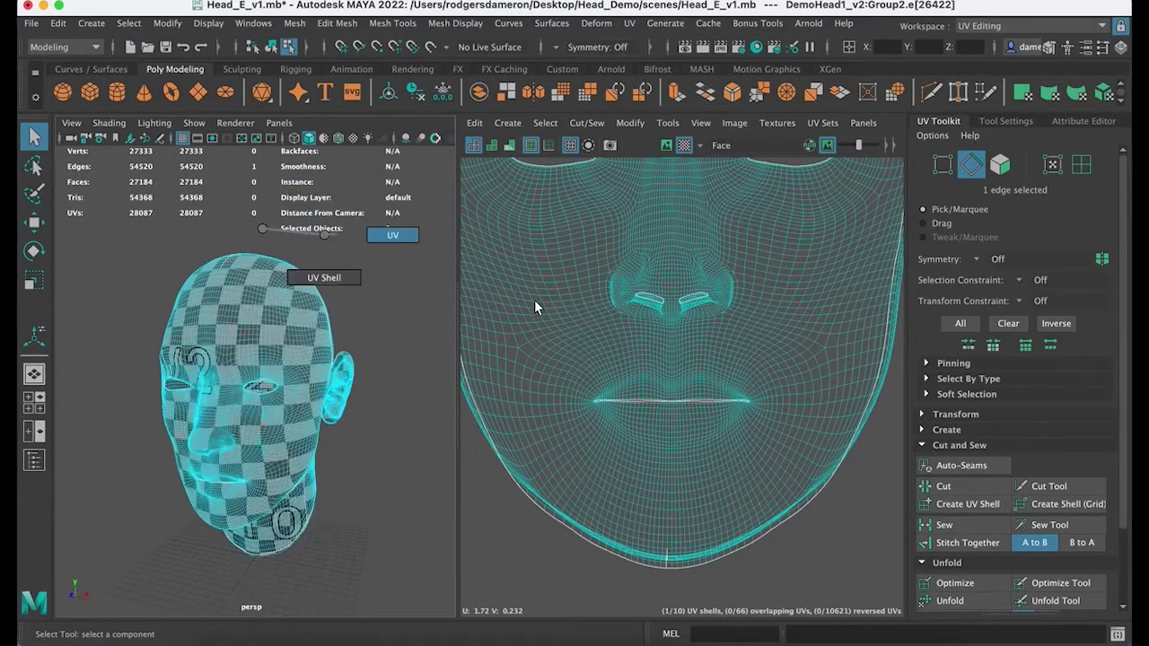
left_click(333, 269)
right_click_drag(702, 374, 555, 394, "alt")
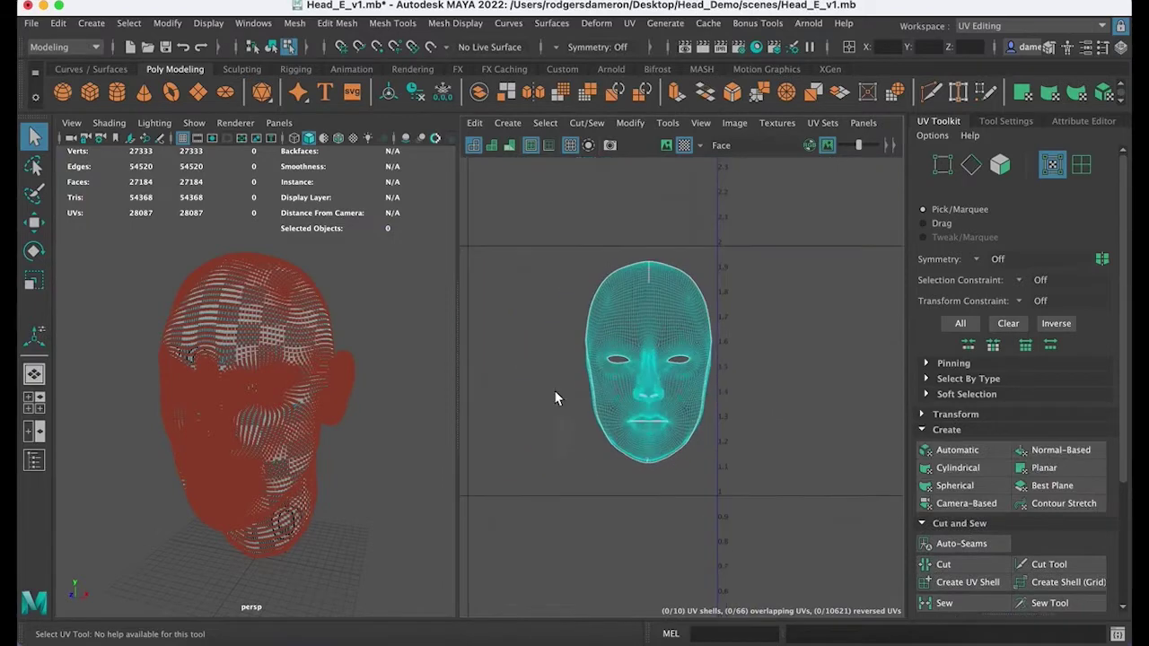
middle_click_drag(677, 363, 638, 345, "alt")
right_click(631, 315)
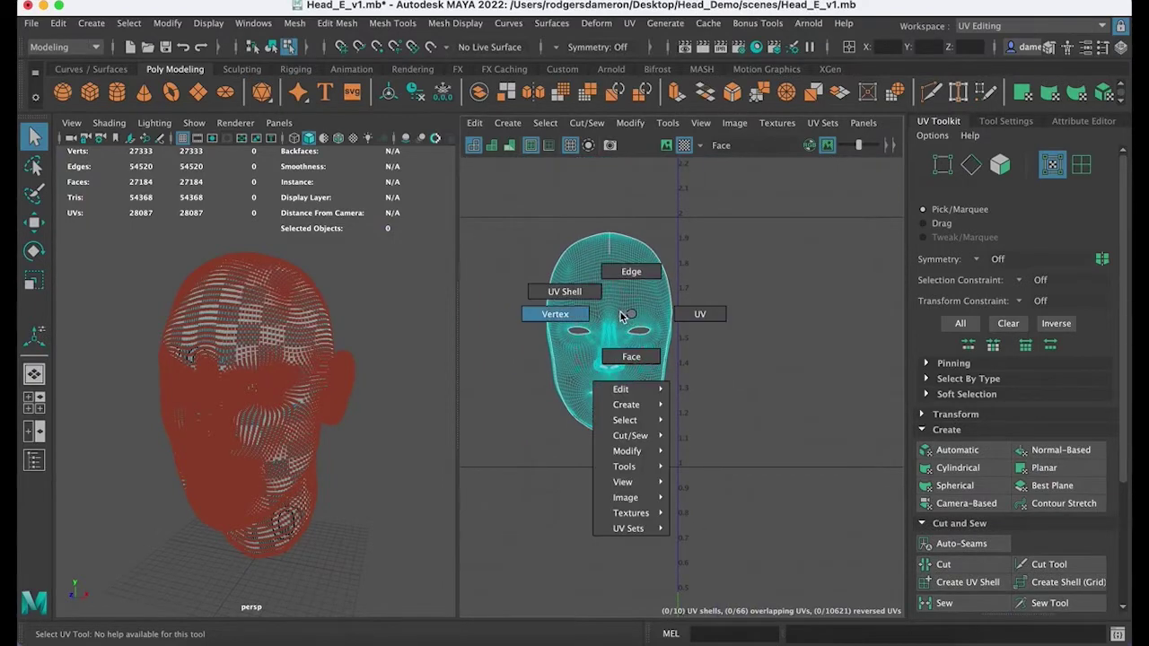
left_click(664, 308)
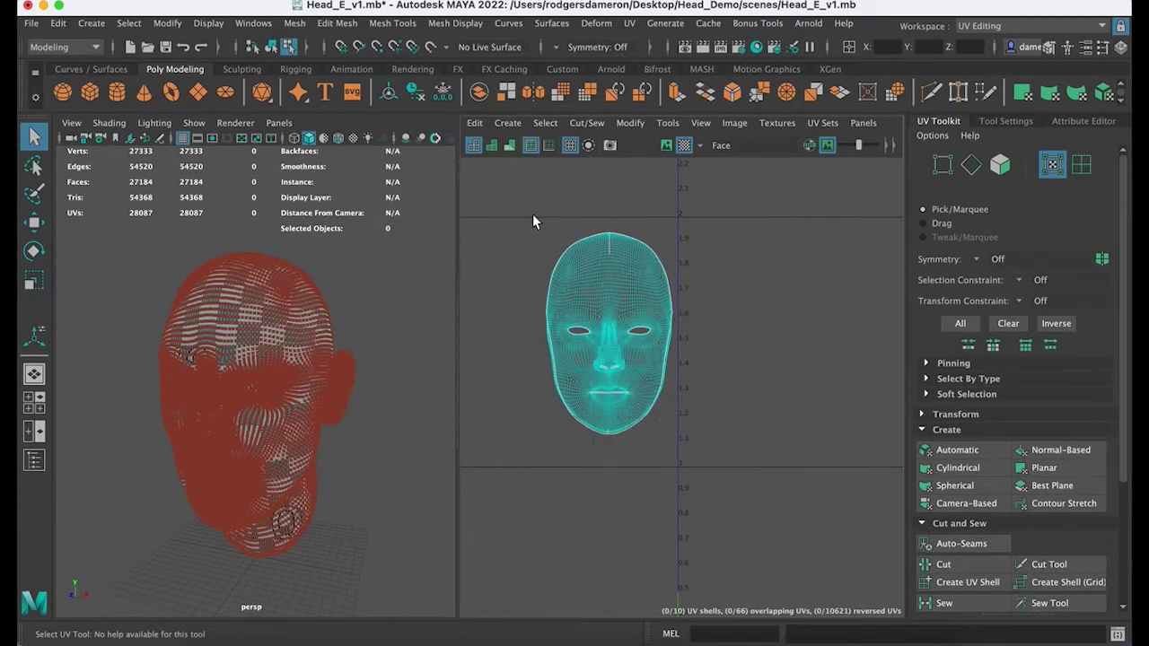
left_click_drag(713, 440, 718, 476)
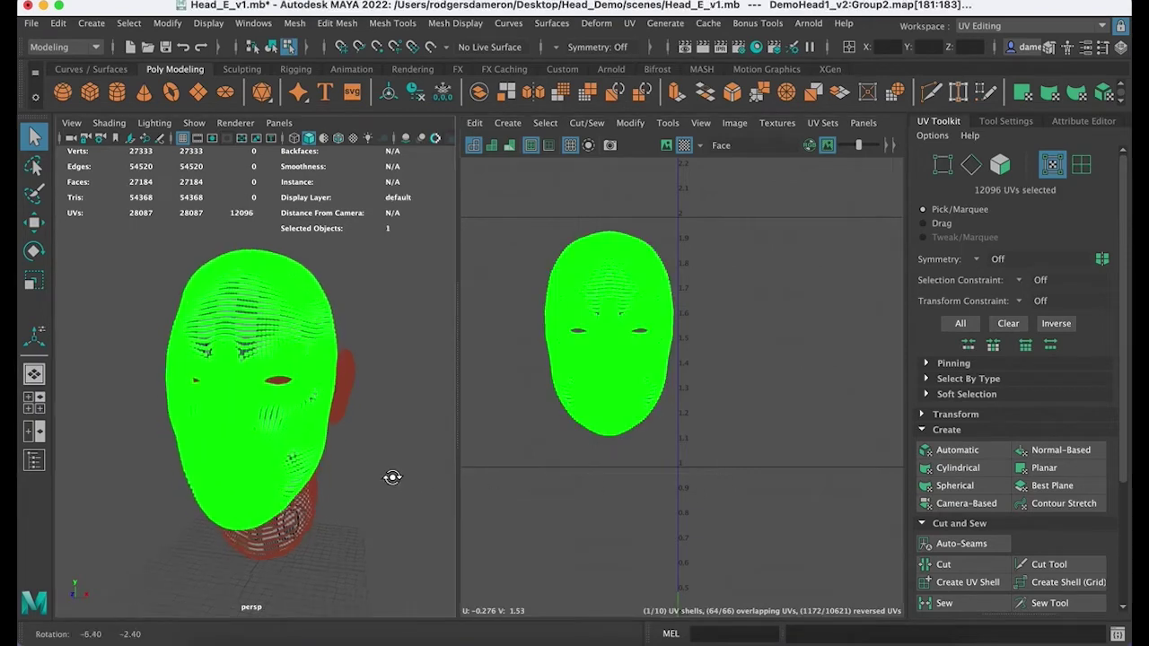
left_click(167, 47)
Step: Unfold the selected face shell and inspect the checker pattern on the head in object selection
scroll(971, 534, "down", 3)
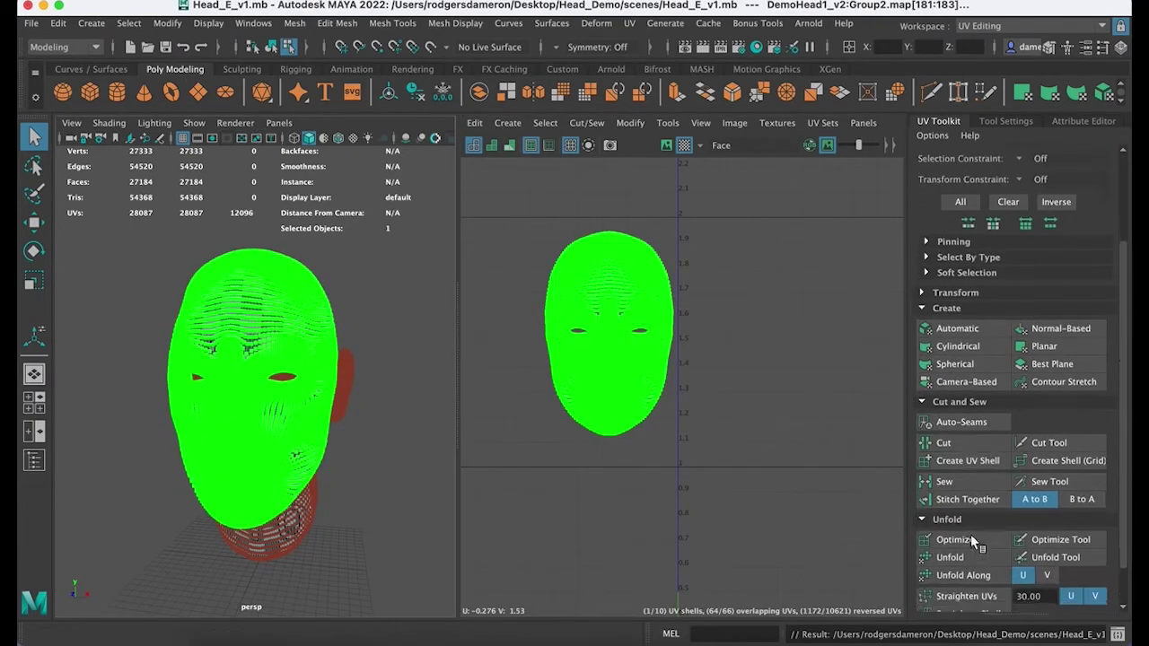
scroll(970, 534, "down", 1)
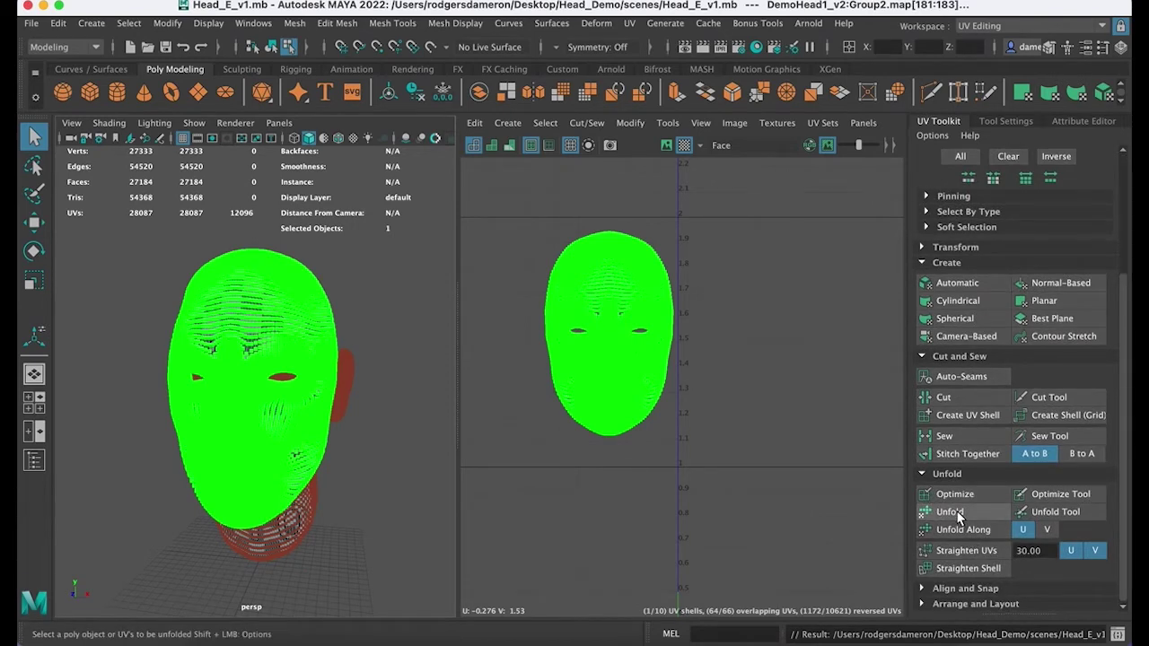
left_click(953, 513)
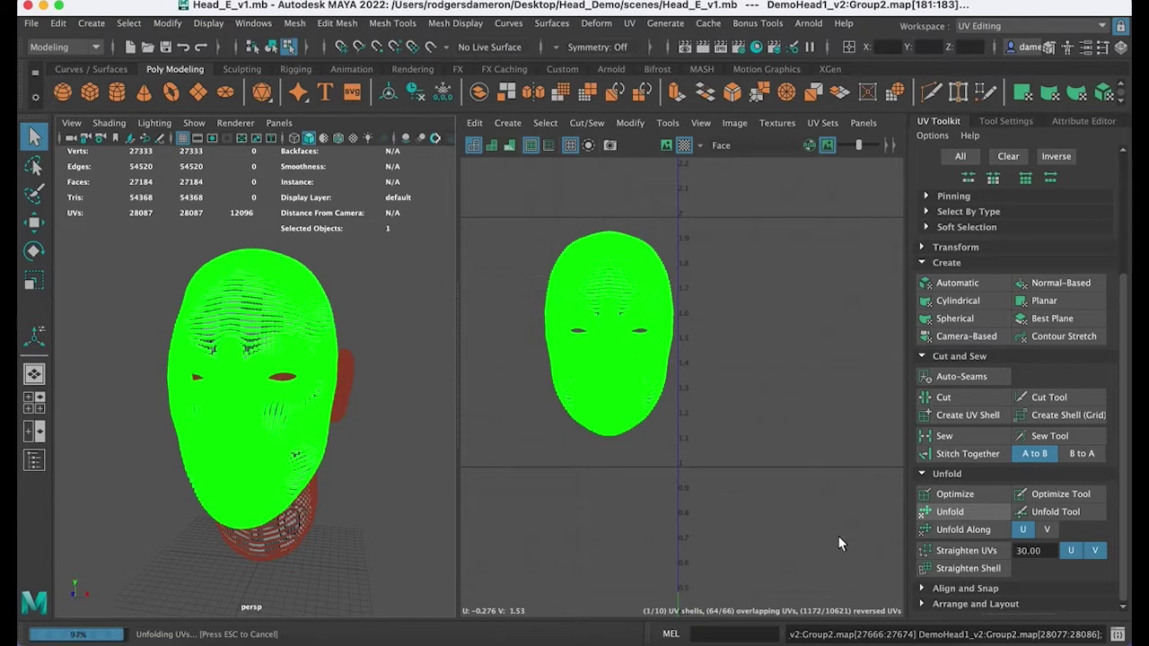
key("f")
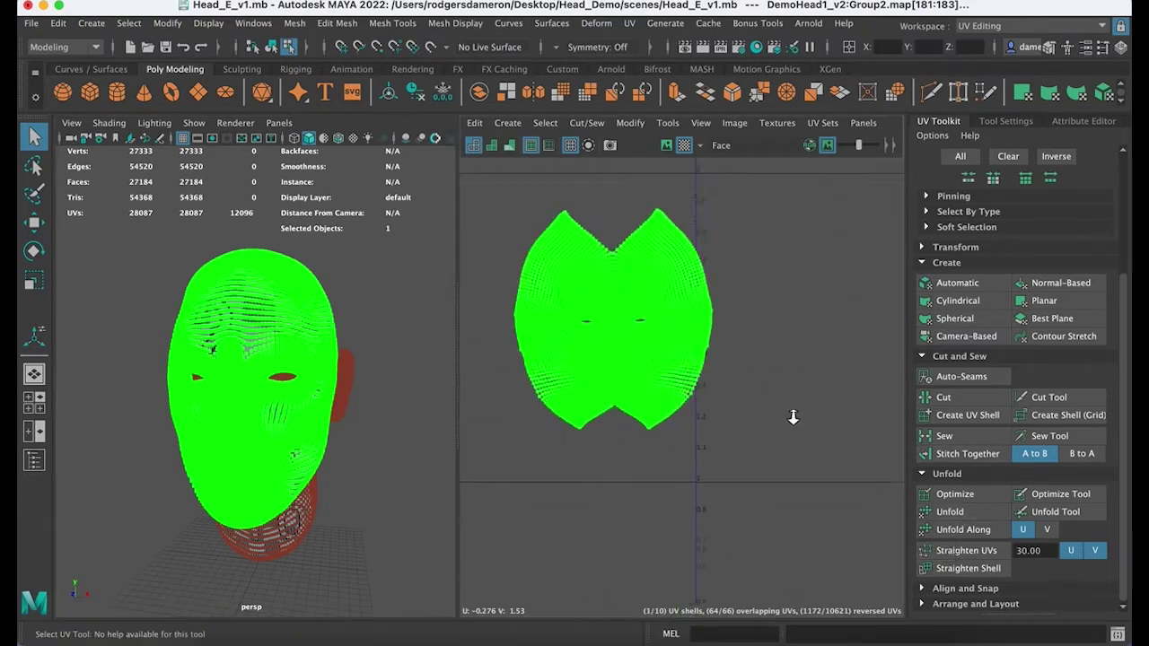
left_click(381, 524)
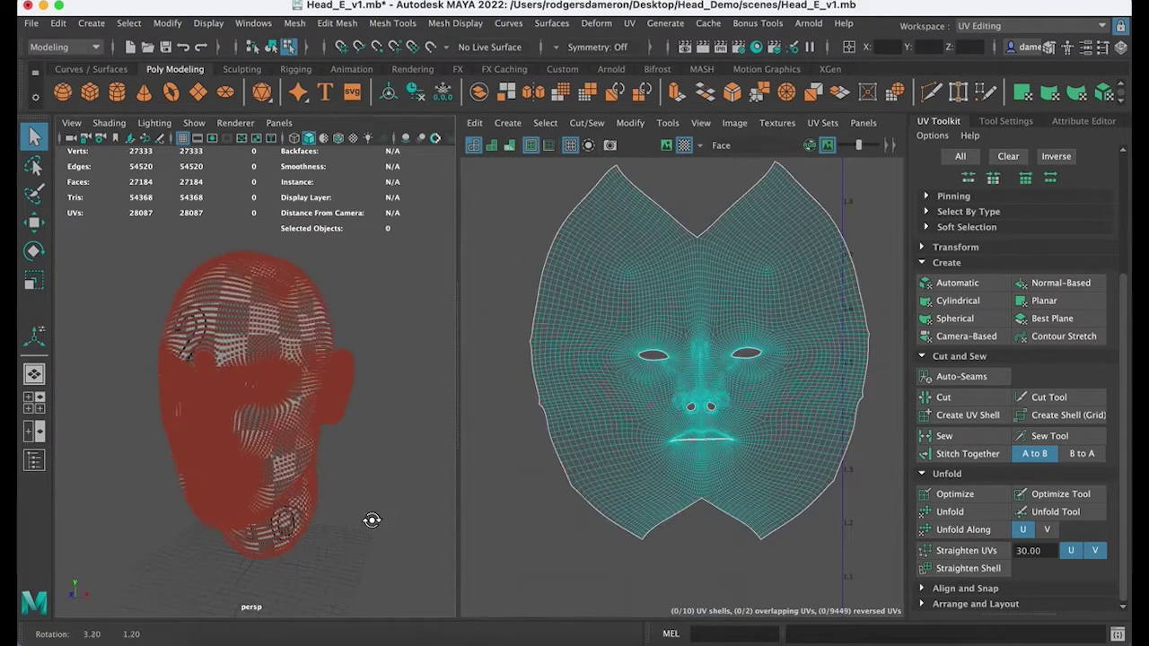
right_click_drag(256, 228, 348, 205)
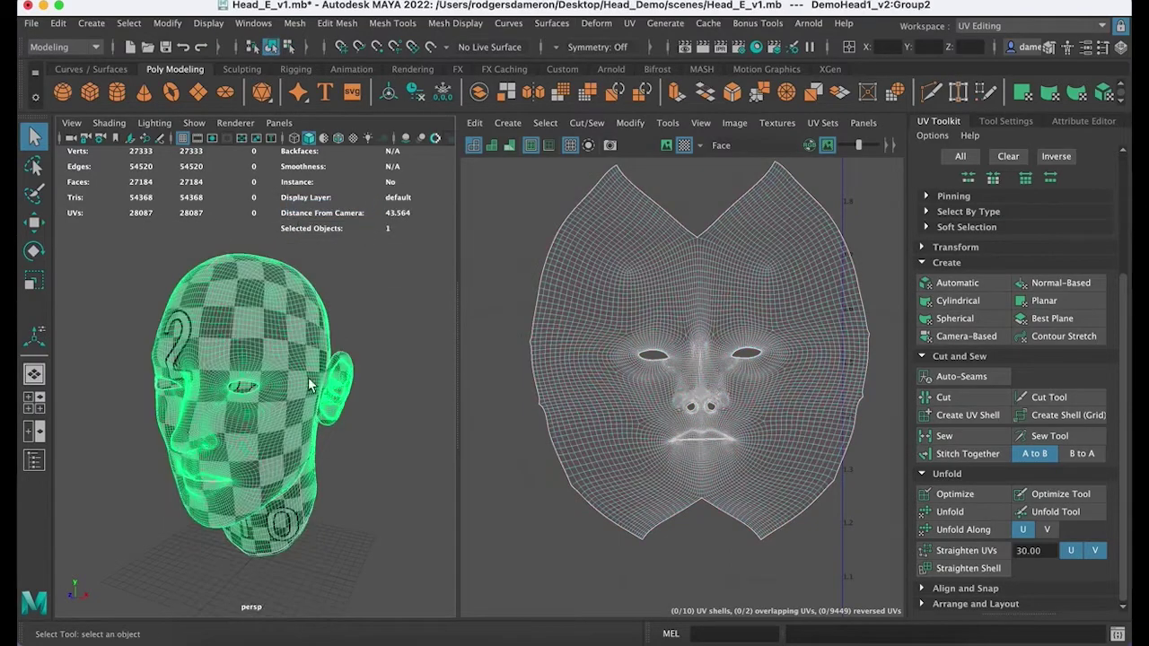
left_click_drag(310, 385, 267, 457, "alt")
right_click_drag(248, 456, 385, 440, "alt")
mouse_move(384, 440)
left_mouse_down("alt")
mouse_move(333, 461)
mouse_move(369, 455)
mouse_move(375, 433)
left_mouse_up("alt")
left_click_drag(361, 392, 382, 435, "alt")
Step: Undo the face shell's unfold and run Optimize on its selected UVs instead
right_click_drag(382, 435, 364, 439)
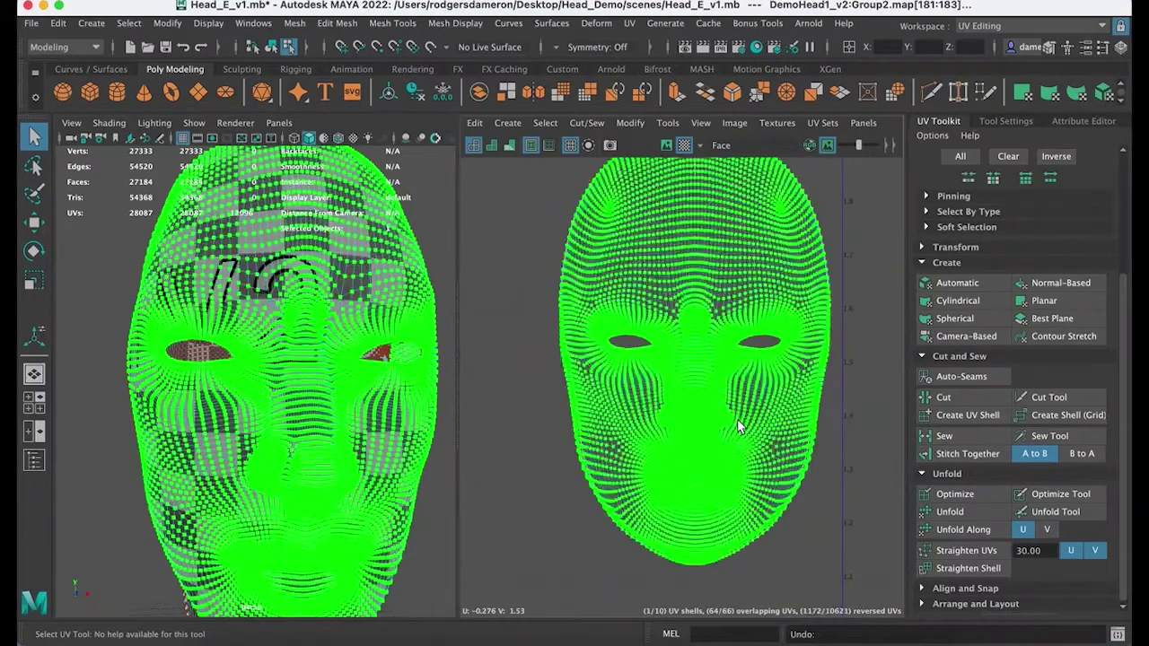
middle_click_drag(357, 449, 300, 369, "alt")
right_click_drag(300, 369, 228, 380, "alt")
left_click_drag(228, 379, 184, 359, "alt")
middle_click_drag(184, 359, 305, 407, "alt")
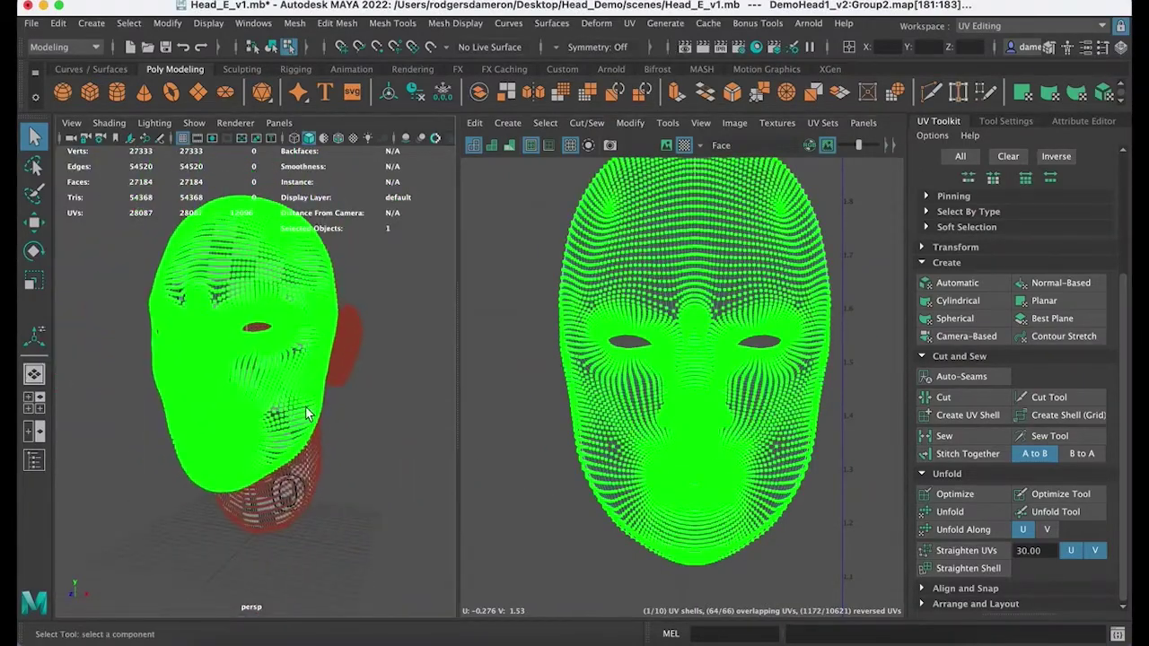
left_click(974, 493)
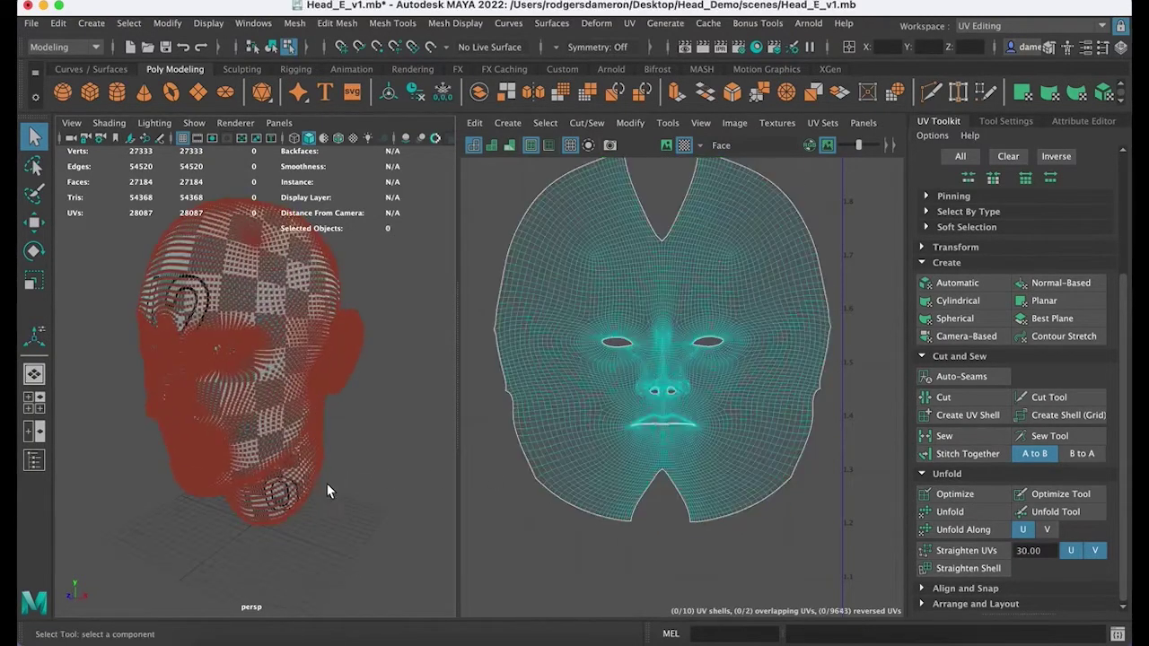
Step: With the head selected as an object, examine the checker pattern over the scalp, face and jaw, and the shell's split edges
right_click_drag(213, 230, 282, 212)
mouse_move(279, 362)
right_mouse_down("alt")
mouse_move(372, 373)
mouse_move(283, 353)
right_mouse_up("alt")
left_click_drag(283, 353, 268, 382, "alt")
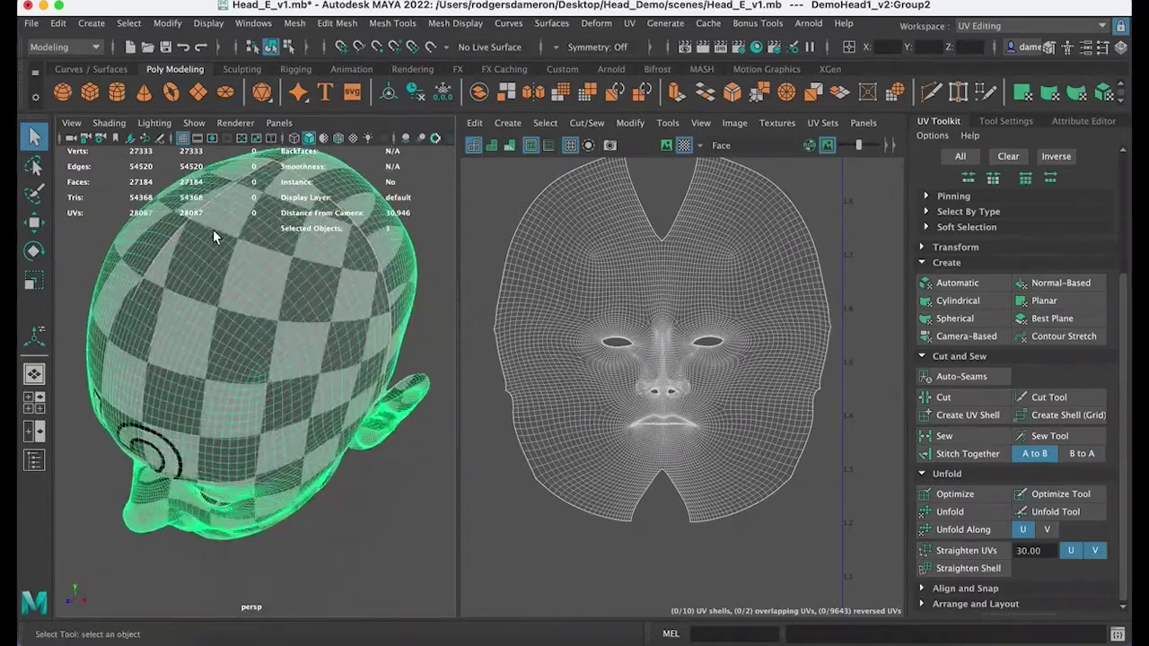
left_click_drag(201, 275, 287, 300, "alt")
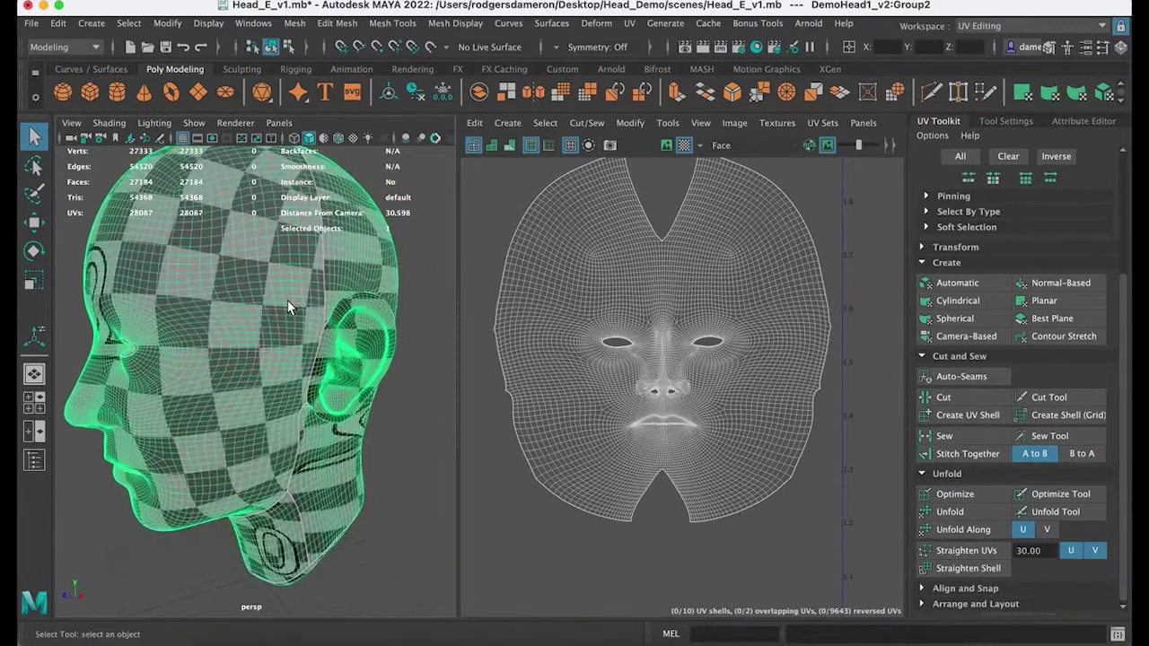
right_click_drag(195, 369, 310, 373, "alt")
left_click_drag(309, 374, 266, 373, "alt")
right_click_drag(267, 373, 190, 358, "alt")
left_click_drag(189, 358, 208, 382, "alt")
scroll(669, 399, "up", 6)
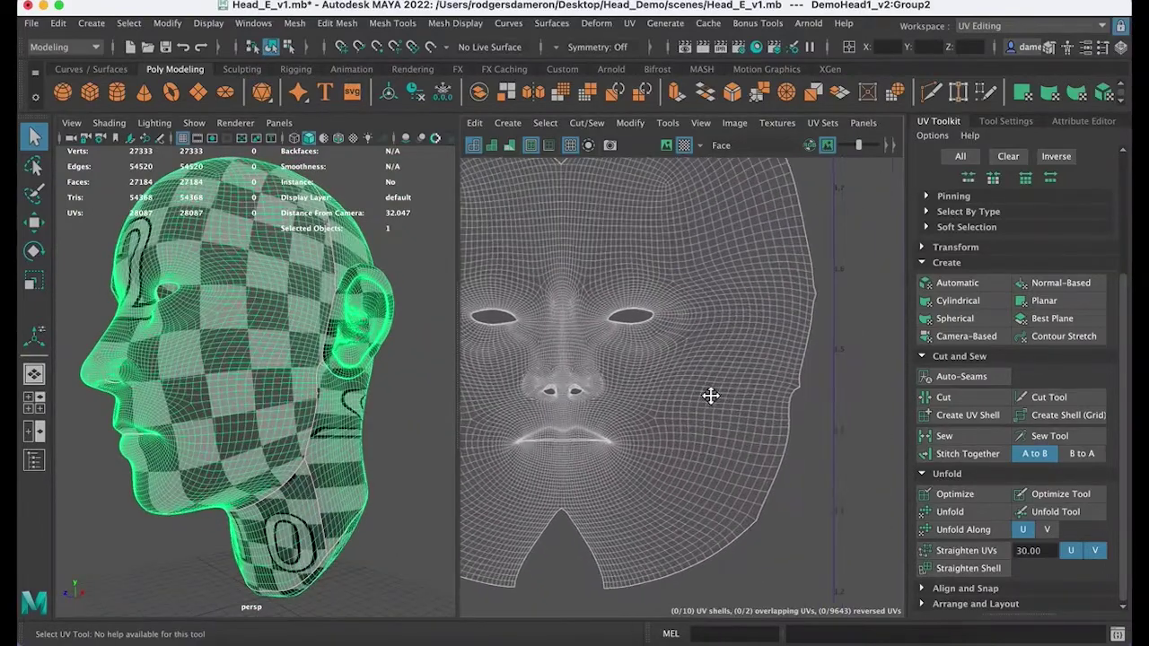
middle_click_drag(721, 318, 723, 316, "alt")
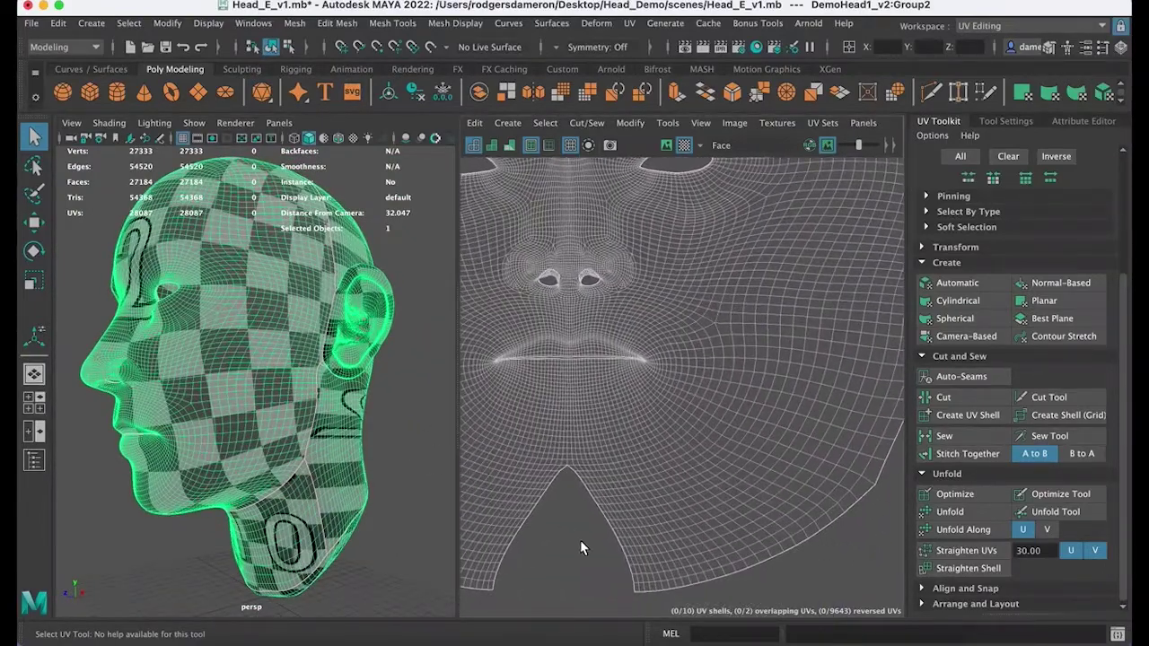
scroll(617, 469, "down", 8)
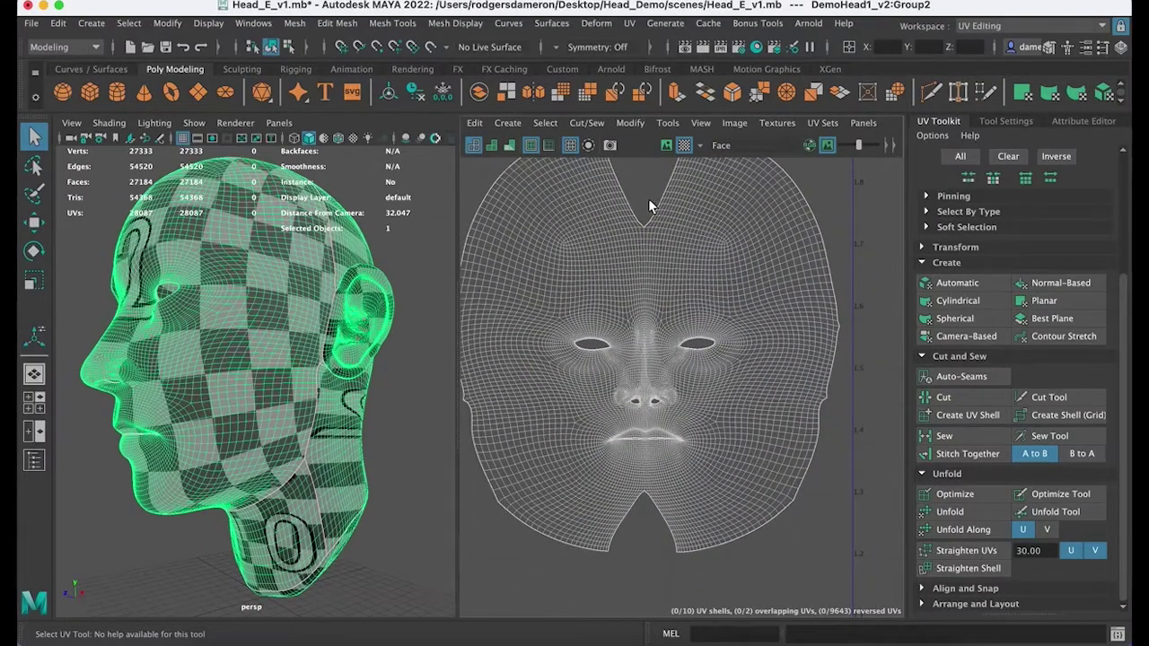
Step: Examine the optimized face shell's UVs around the nostrils, and the checker pattern inside the nostril on the model from beneath the nose
middle_click_drag(648, 206, 655, 321, "alt")
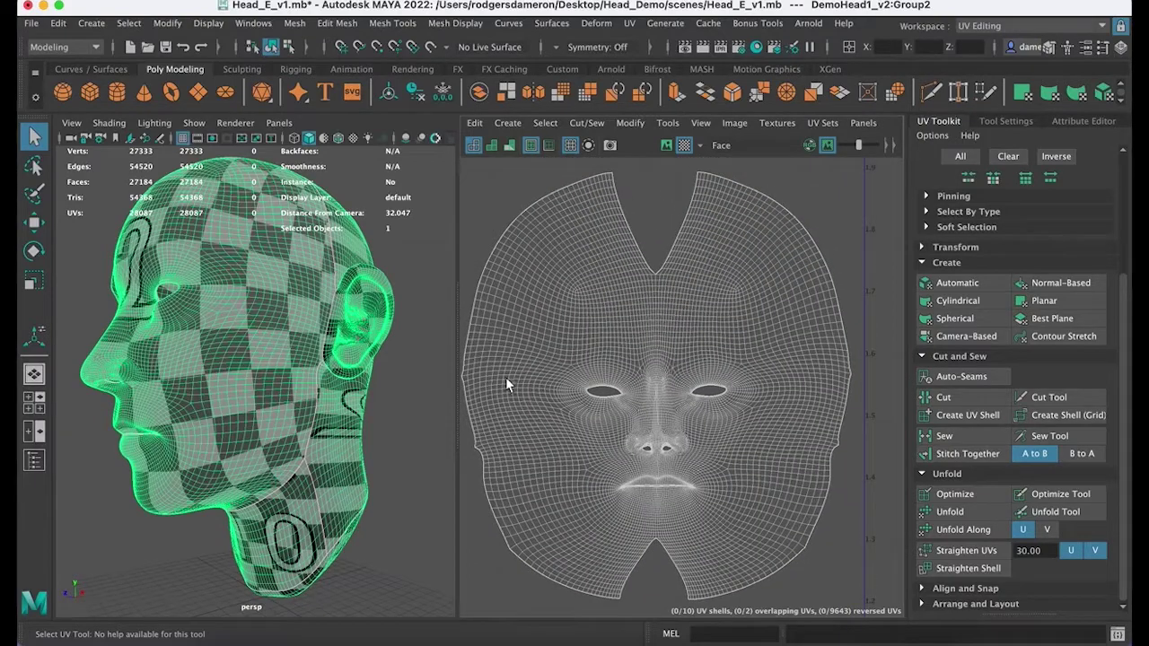
scroll(719, 405, "up", 3)
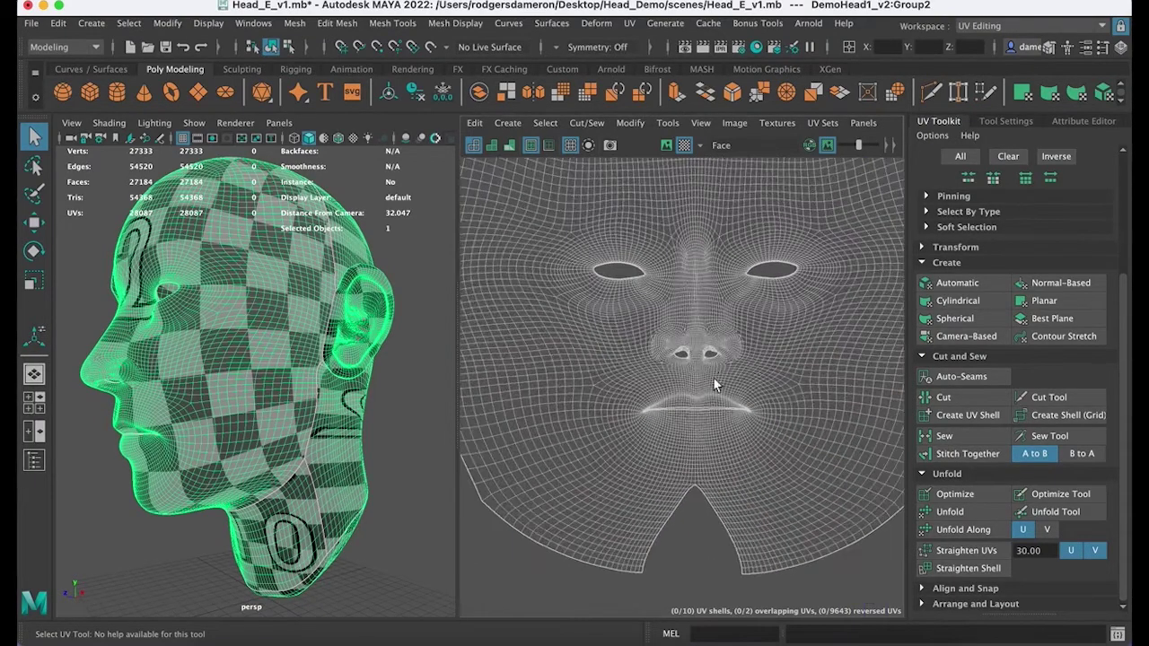
middle_click_drag(671, 441, 618, 366, "alt")
right_click_drag(618, 366, 779, 385, "alt")
middle_click_drag(785, 379, 687, 464, "alt")
right_click_drag(588, 389, 852, 394, "alt")
middle_click_drag(817, 353, 733, 454, "alt")
right_click_drag(740, 447, 675, 370, "alt")
middle_click_drag(675, 369, 710, 428, "alt")
right_click_drag(621, 339, 731, 337, "alt")
middle_click_drag(621, 318, 669, 333, "alt")
right_click_drag(669, 334, 749, 344, "alt")
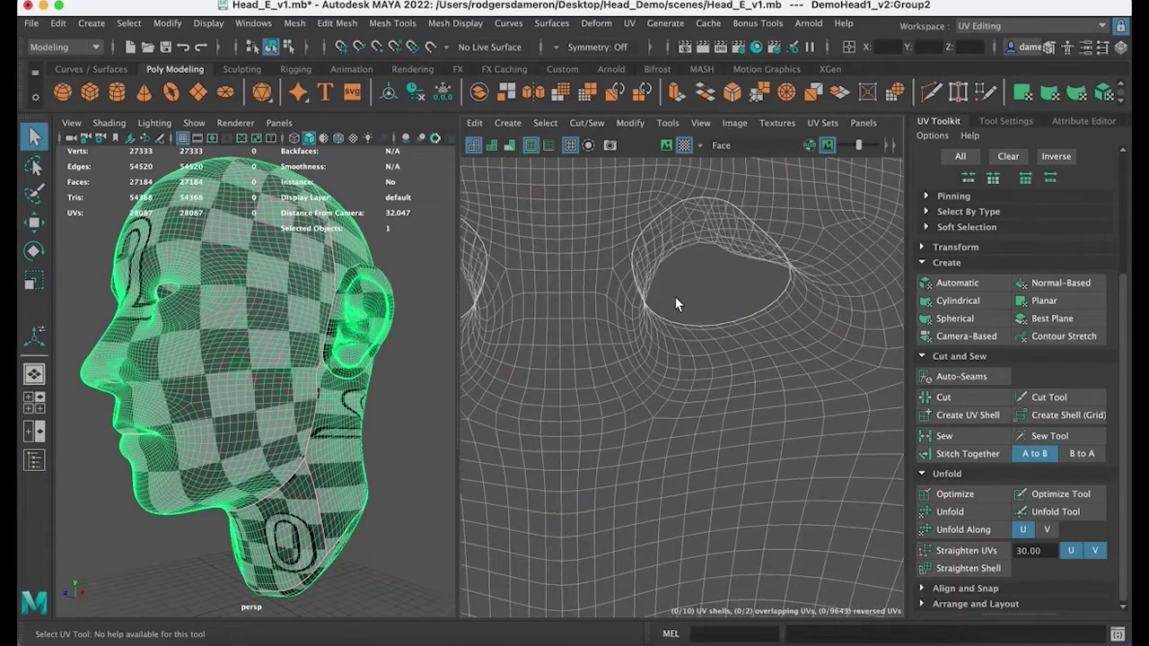
middle_click_drag(698, 246, 822, 278, "alt")
middle_click_drag(541, 256, 628, 276, "alt")
middle_click_drag(658, 353, 629, 350, "alt")
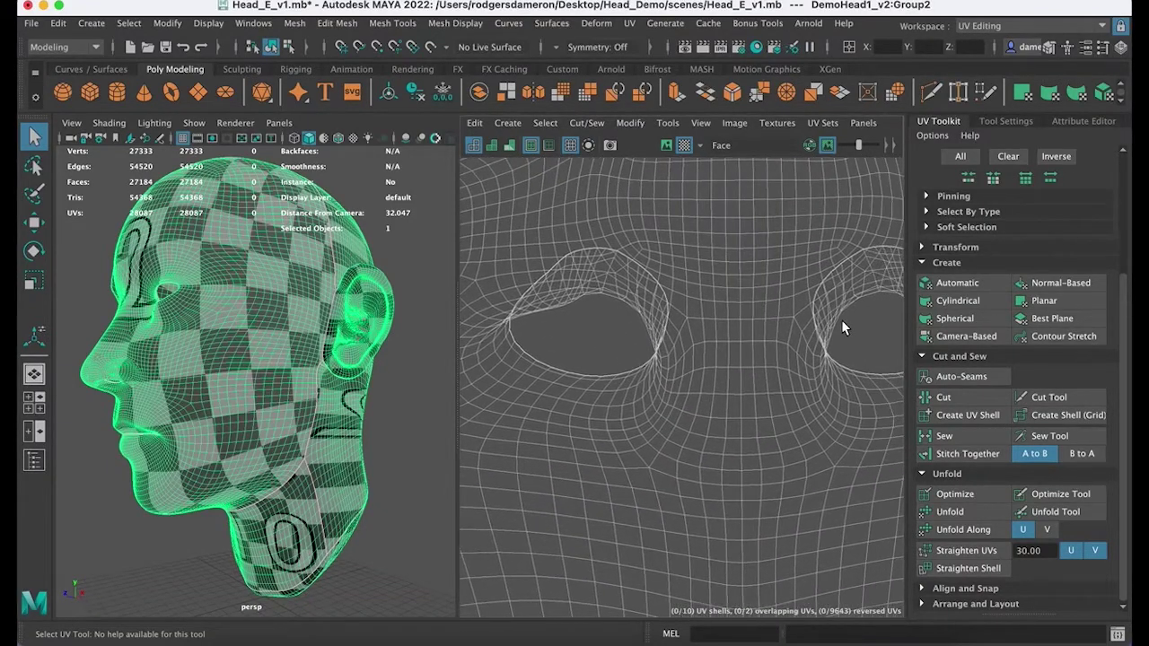
middle_click_drag(827, 305, 745, 302, "alt")
right_click_drag(786, 290, 764, 288, "alt")
left_click_drag(188, 458, 217, 424, "alt")
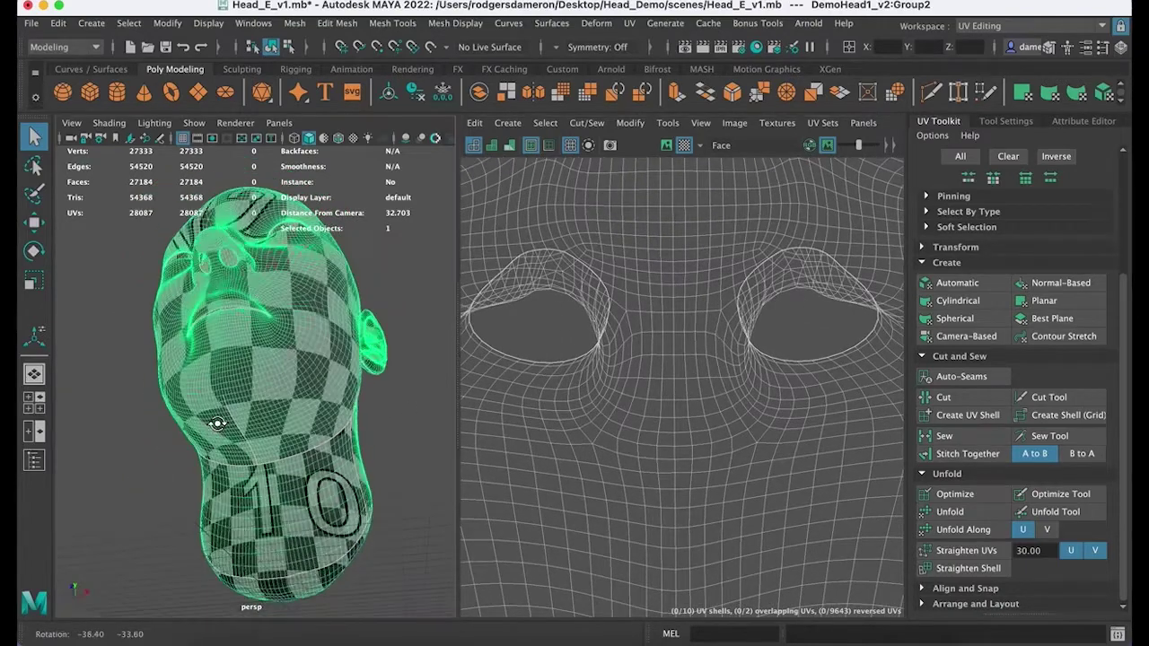
middle_click_drag(204, 308, 198, 372, "alt")
right_click_drag(216, 372, 329, 348, "alt")
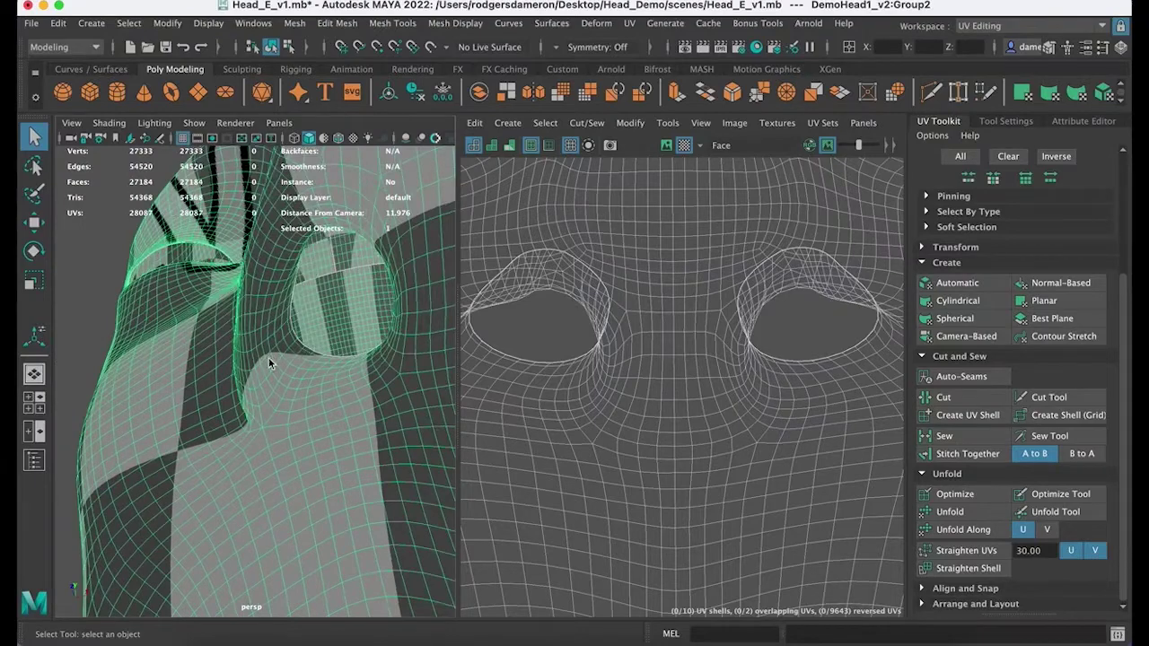
right_click(269, 362)
middle_click_drag(763, 353, 655, 340, "alt")
Step: Undo the face shell's Optimize and turn off the checker map display
key("super+z")
key("super+z")
key("super+z")
scroll(752, 333, "down", 3)
scroll(650, 348, "down", 4)
scroll(648, 351, "down", 3)
scroll(251, 352, "up", 5)
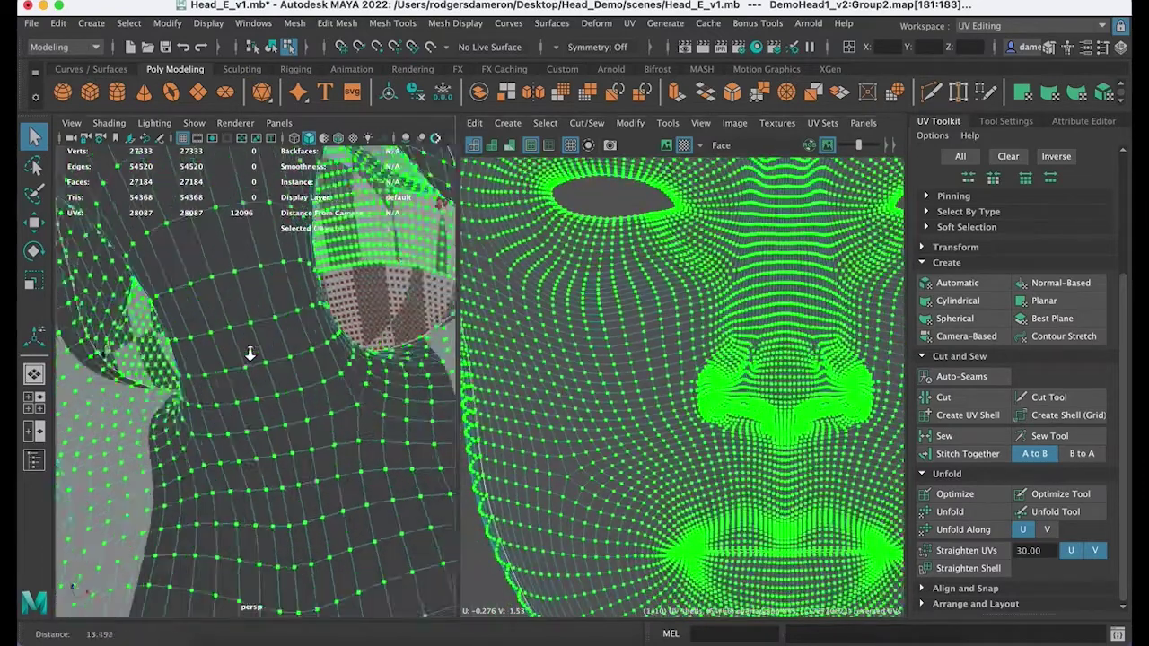
left_click_drag(250, 352, 271, 346, "alt")
scroll(252, 342, "down", 4)
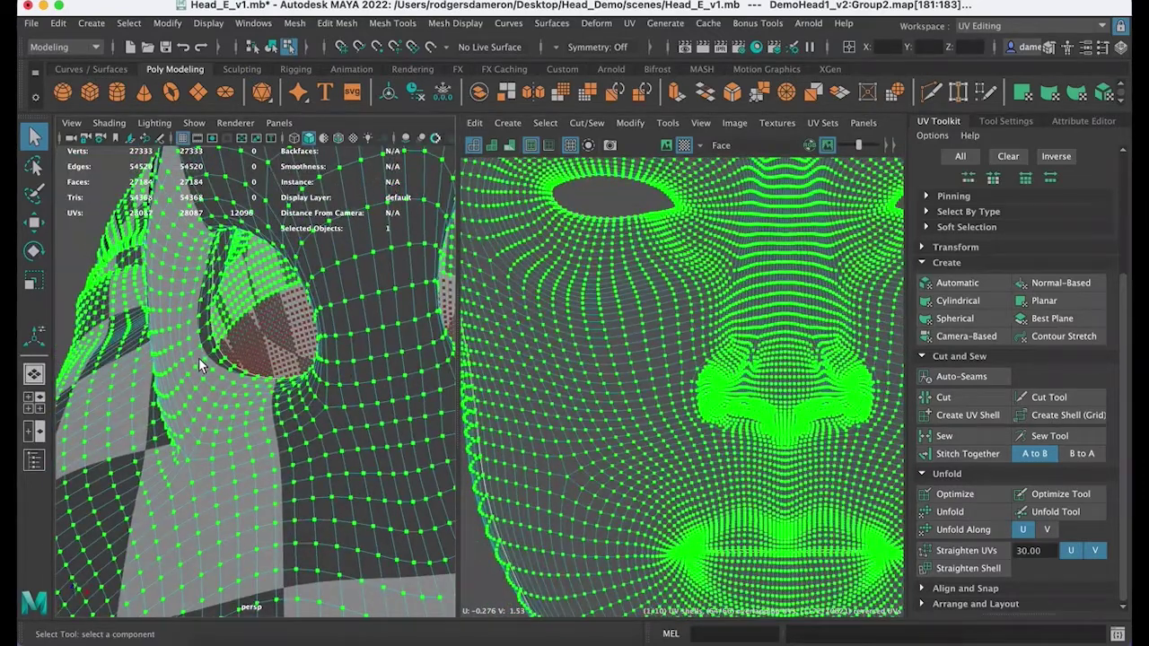
right_click_drag(199, 357, 176, 334)
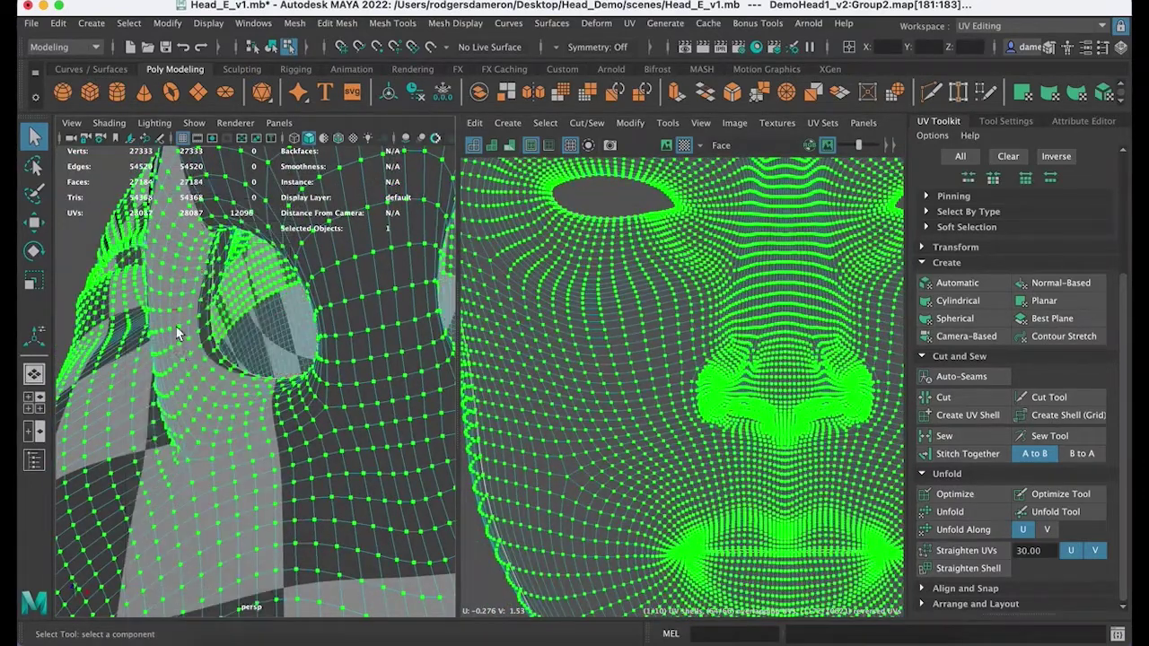
left_click(680, 140)
Step: Return to object selection, switch to edge selection, and select the edge loop around the rim of the character's right nostril
left_click_drag(251, 323, 228, 323, "alt")
middle_click_drag(228, 324, 164, 359, "alt")
left_click_drag(164, 359, 174, 361, "alt")
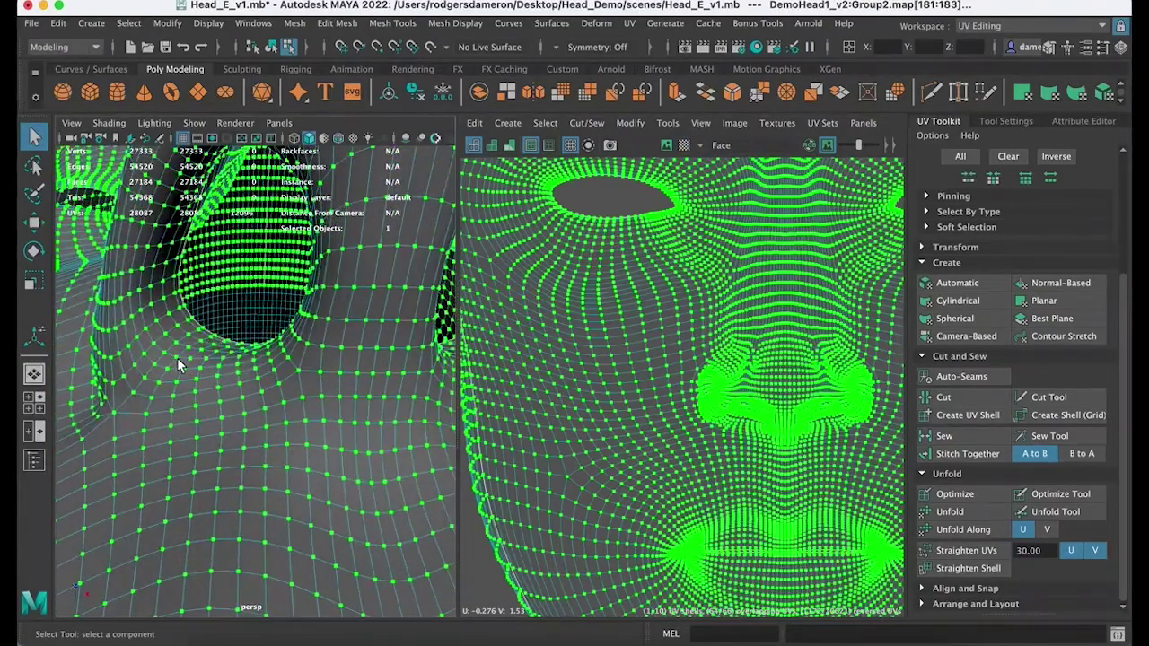
right_click_drag(188, 229, 284, 301)
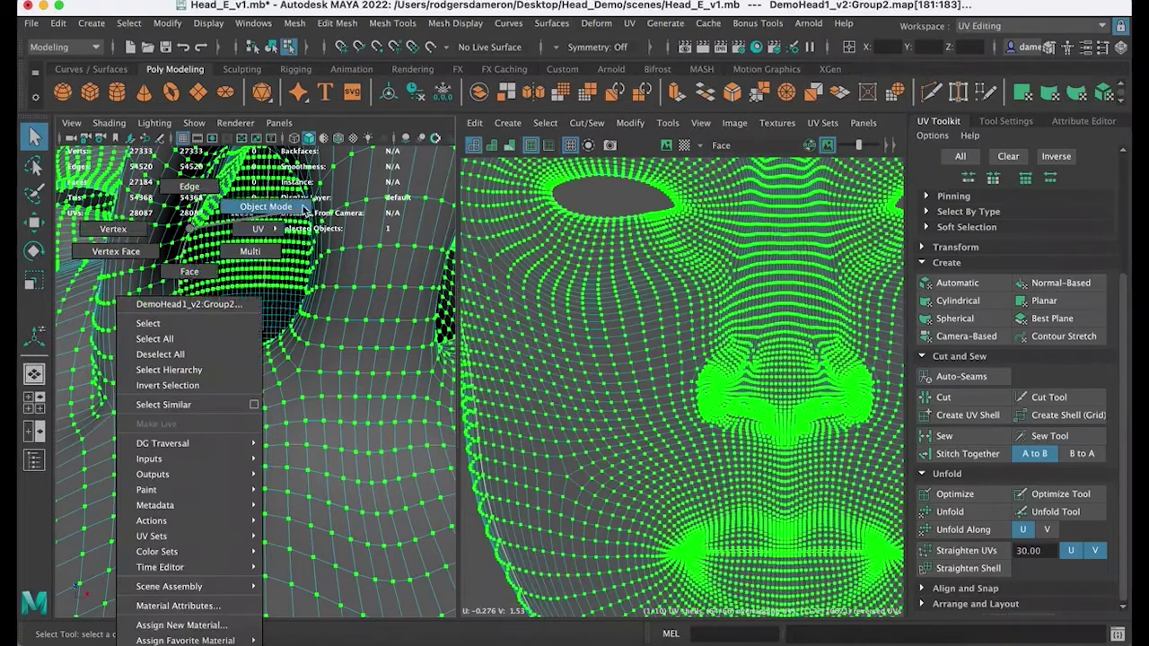
right_click_drag(306, 209, 296, 208)
scroll(202, 380, "up", 3)
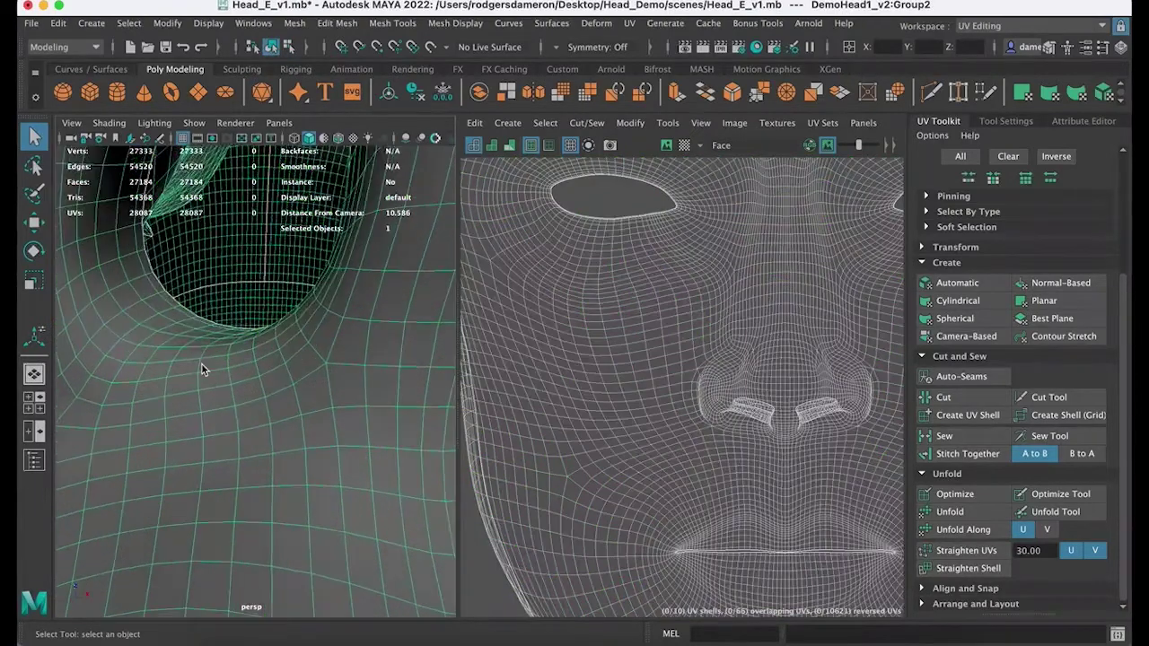
right_click_drag(202, 366, 191, 314)
middle_click_drag(148, 380, 183, 395, "alt")
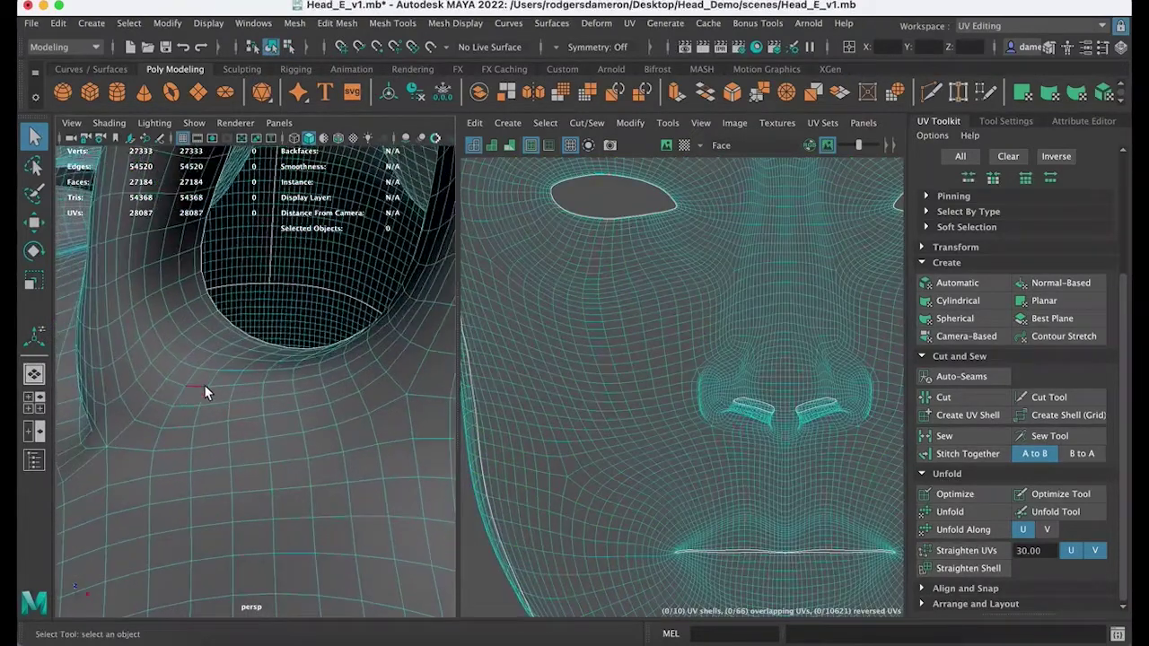
left_click(199, 388)
double_click(176, 385)
Step: Add the matching edge loop around the character's left nostril to the edge selection
scroll(305, 408, "down", 5)
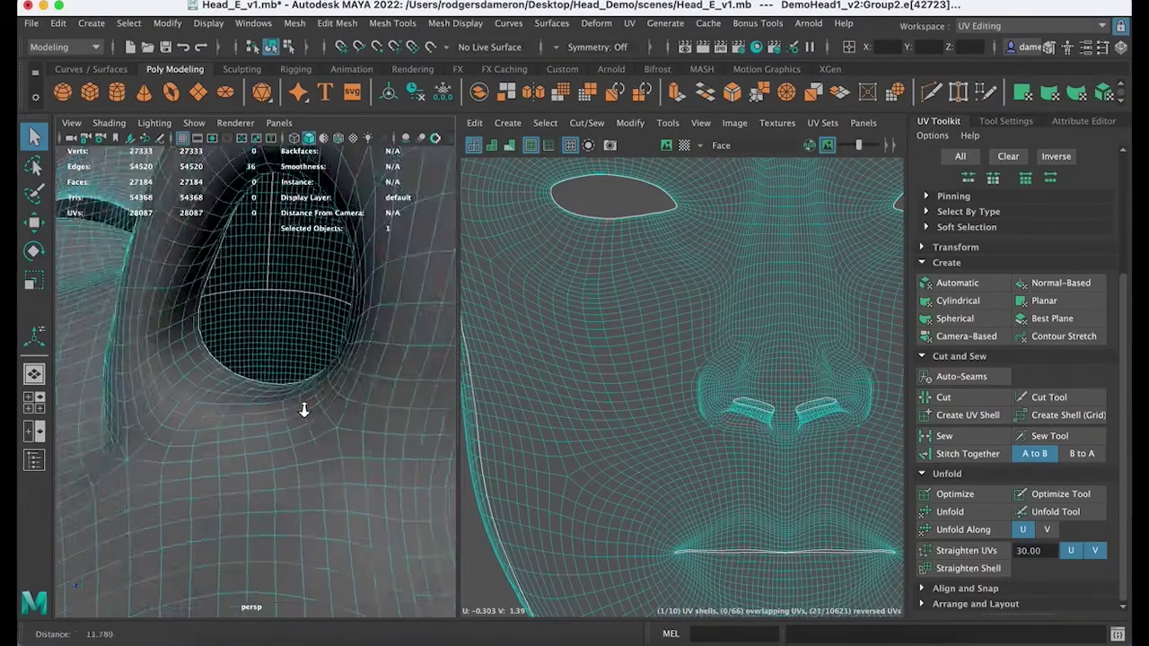
scroll(297, 409, "up", 8)
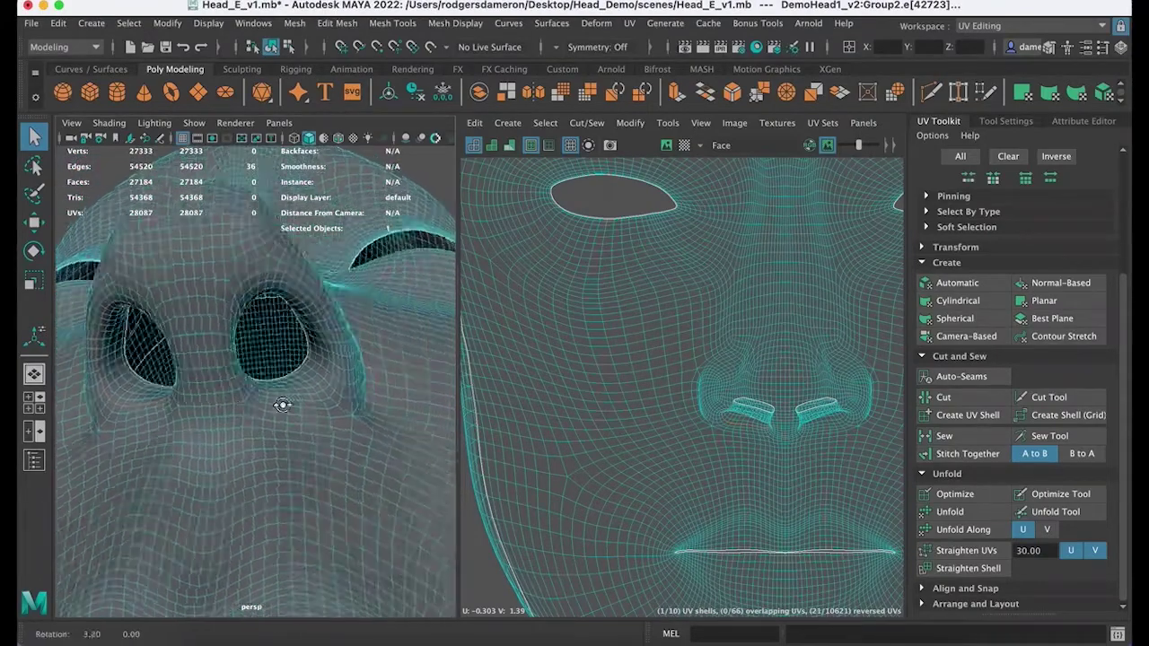
scroll(242, 409, "down", 5)
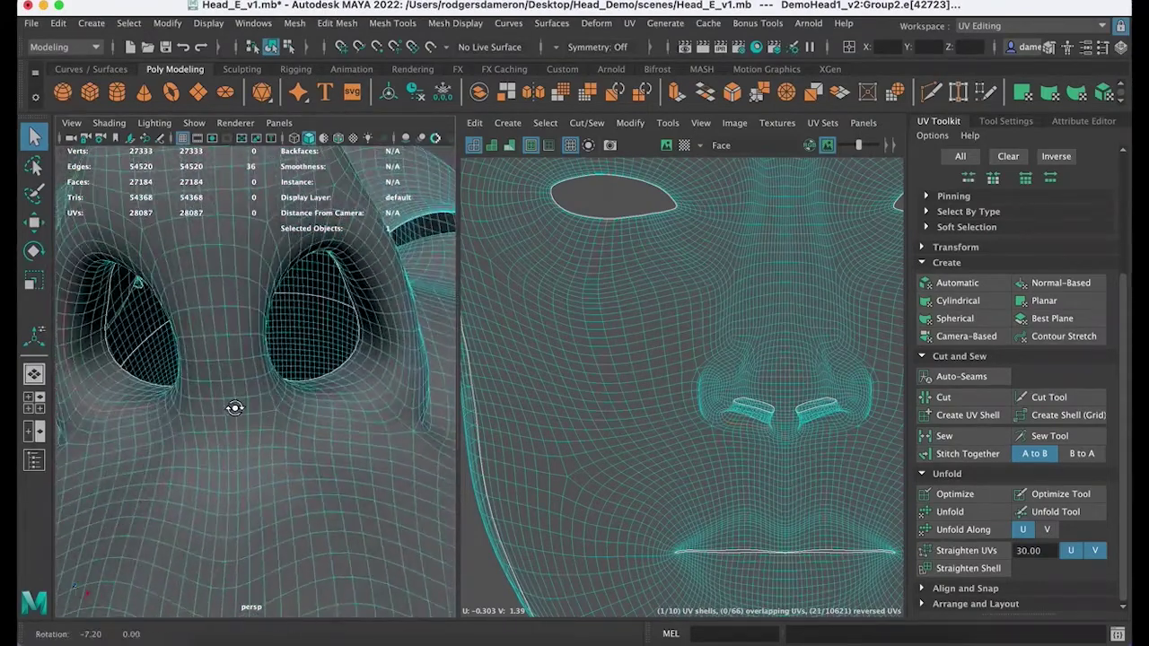
left_click_drag(230, 405, 233, 409, "alt")
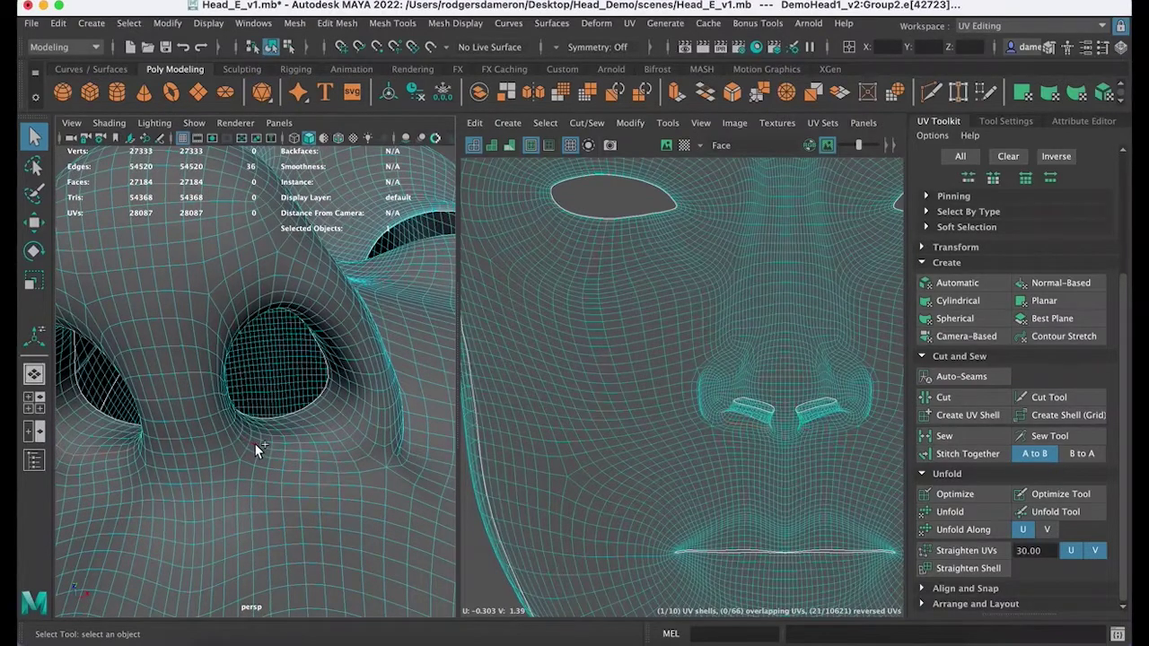
double_click(254, 443, "shift")
left_click_drag(337, 483, 341, 482, "alt")
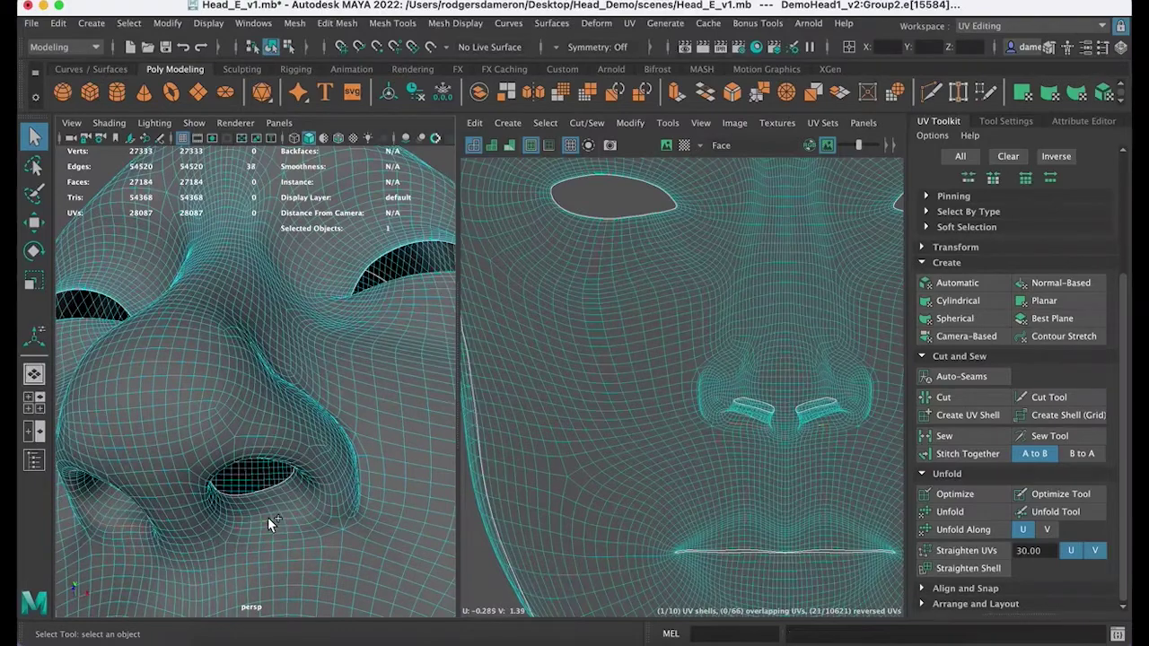
double_click(267, 517, "shift")
left_click_drag(267, 516, 298, 492, "alt")
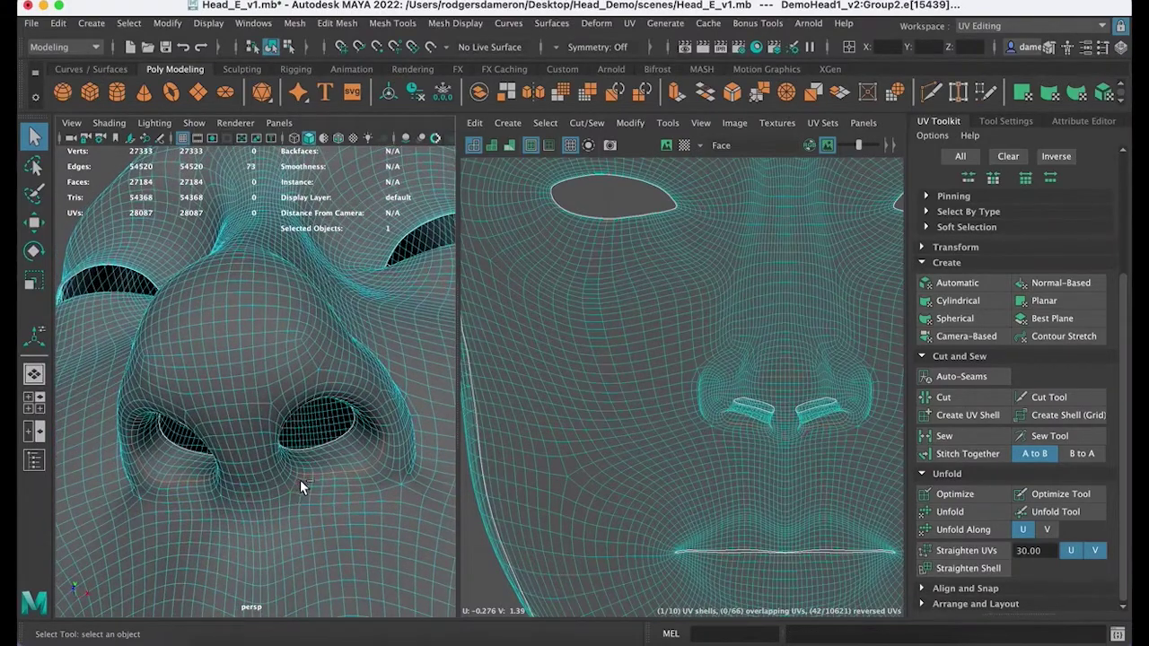
right_click_drag(319, 510, 286, 450, "alt")
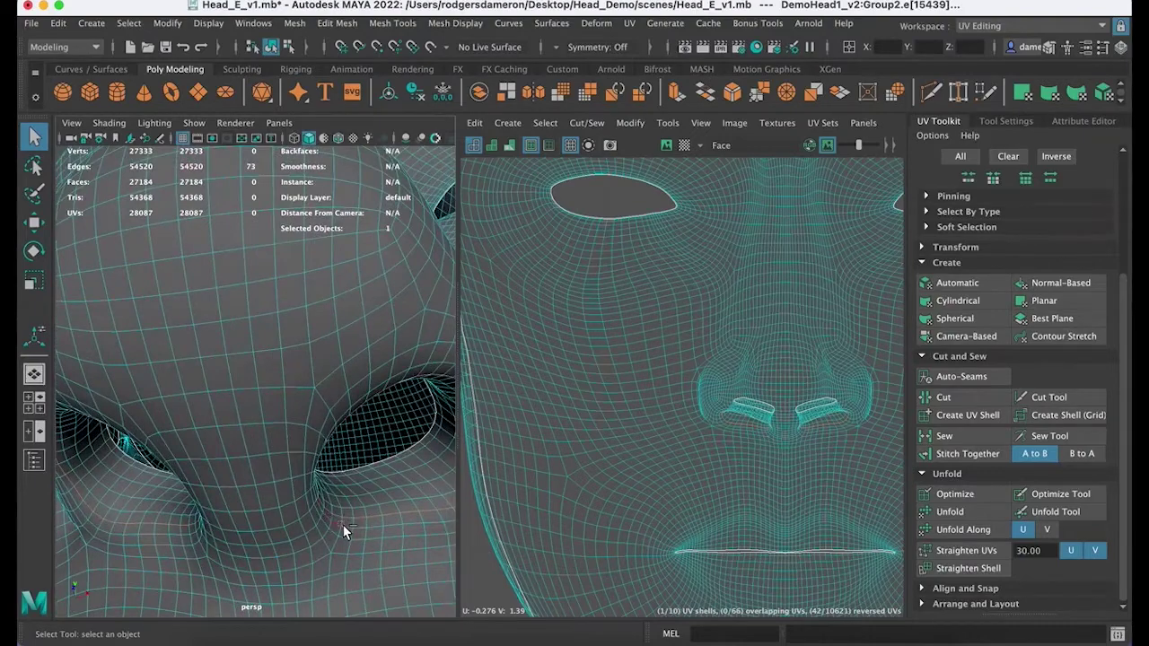
right_click_drag(348, 532, 271, 463, "alt")
left_click_drag(269, 468, 421, 418, "alt")
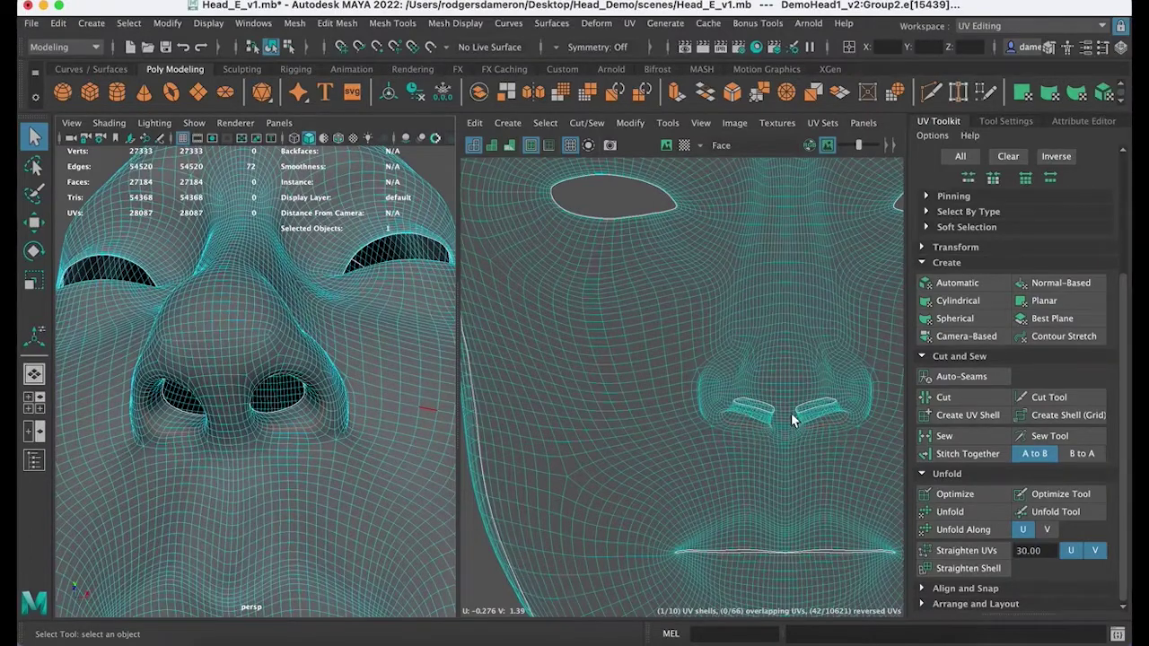
Step: Cut the UVs along the selected edge loops around both nostrils
middle_click_drag(791, 413, 687, 342, "alt")
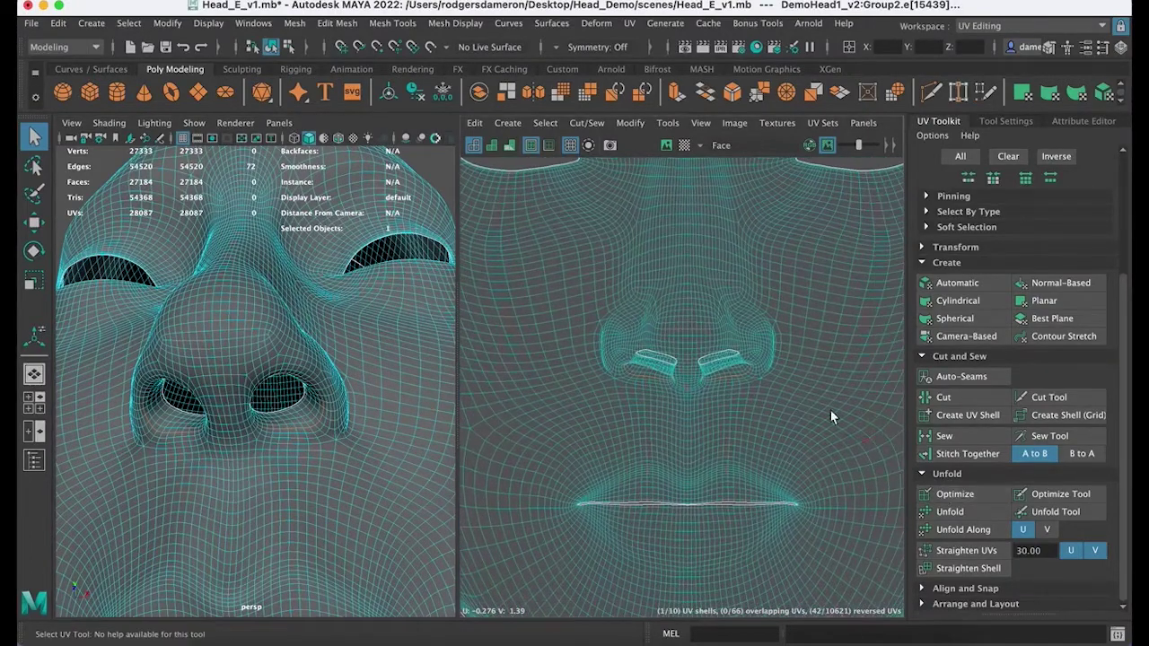
right_click_drag(830, 409, 688, 371, "alt")
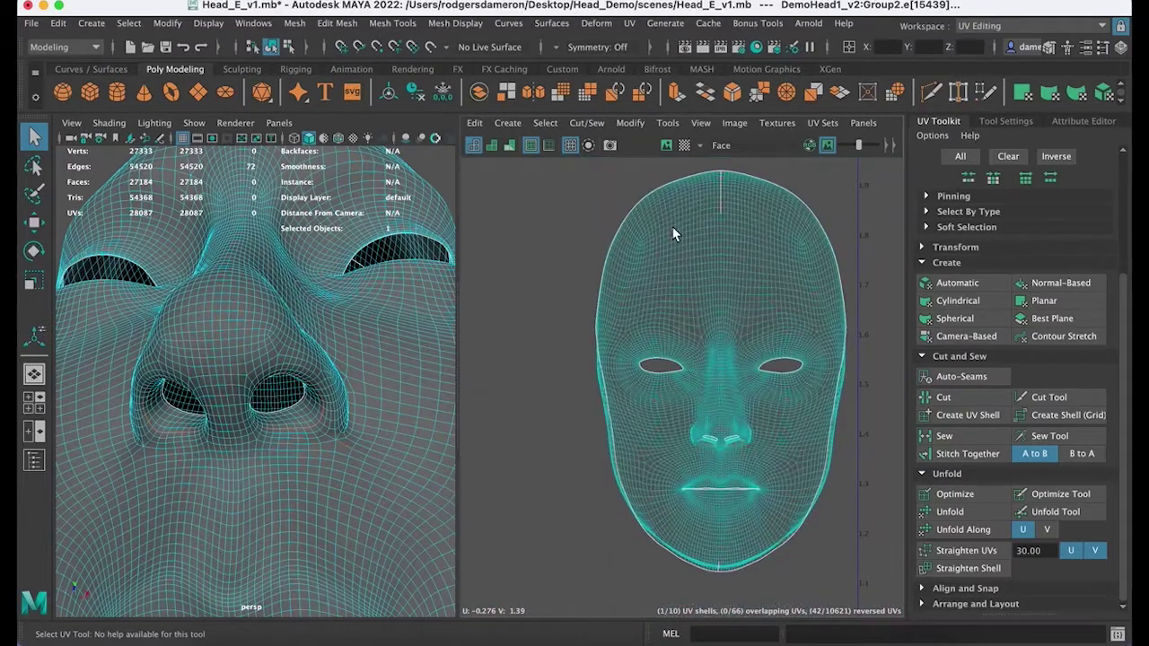
middle_click_drag(695, 334, 636, 272, "alt")
right_click_drag(621, 271, 741, 327, "alt")
middle_click_drag(741, 328, 687, 301, "alt")
right_click_drag(658, 351, 755, 403, "alt")
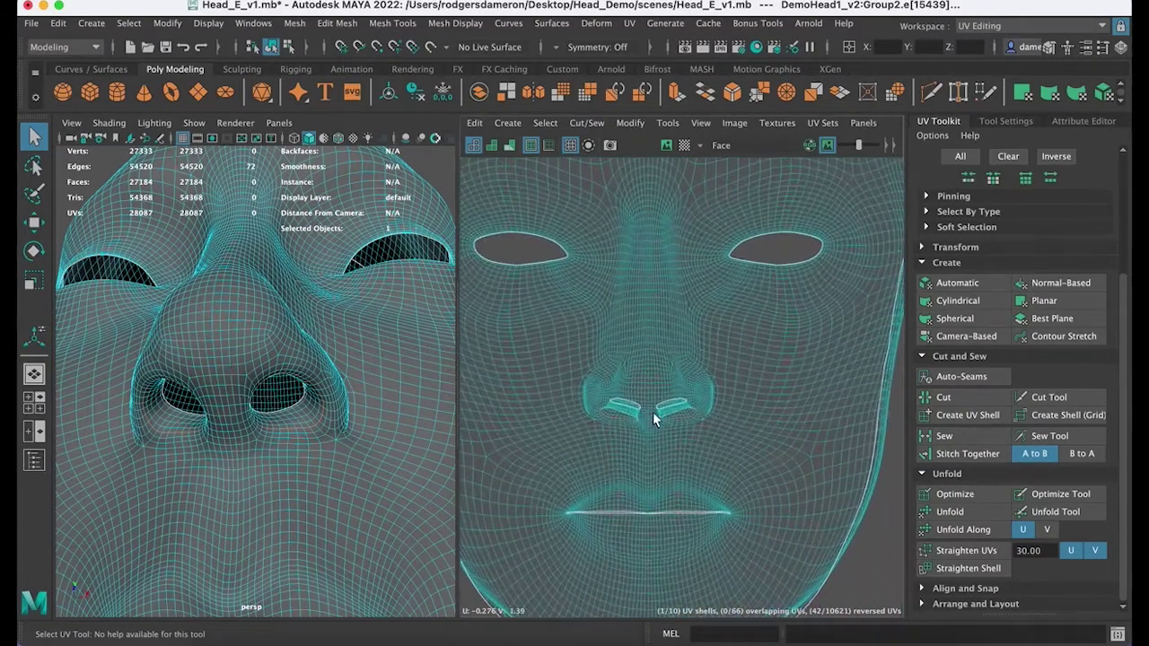
middle_click_drag(632, 424, 634, 381, "alt")
right_click_drag(579, 355, 787, 368, "alt")
middle_click_drag(806, 378, 778, 351, "alt")
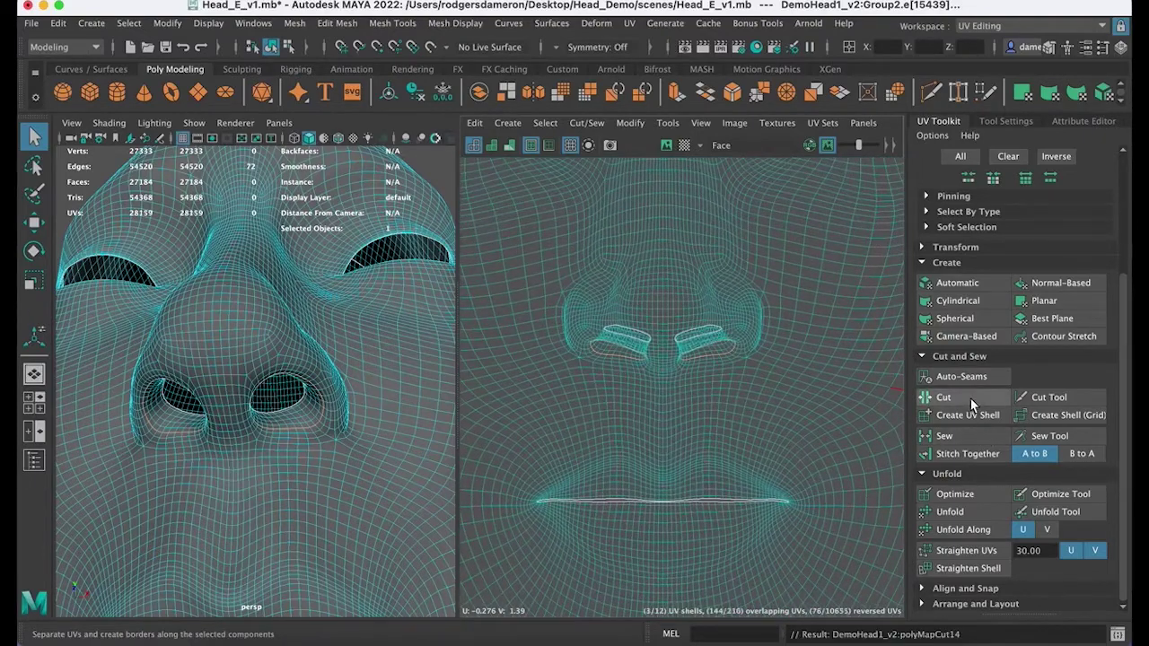
middle_click_drag(664, 357, 657, 368, "alt")
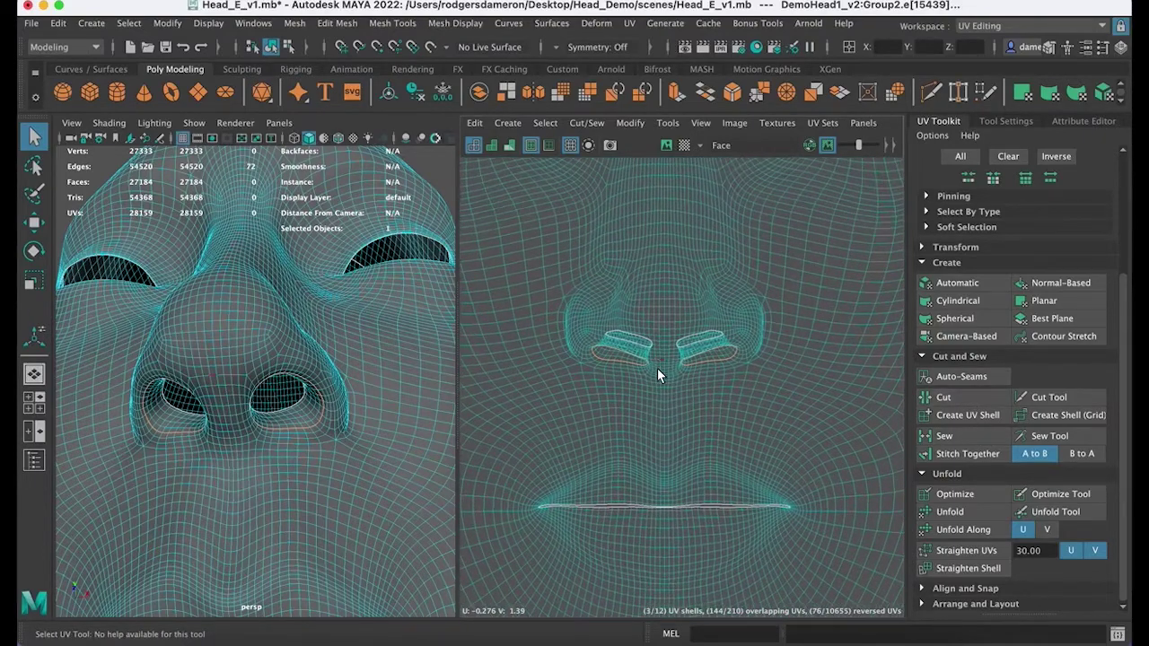
Step: Select the UV shell of the character's right nostril and move it outside the face shell, onto the empty area beside it
right_click(699, 334)
right_click_drag(642, 321, 640, 320)
middle_click_drag(841, 347, 787, 351, "alt")
right_click_drag(790, 350, 314, 285, "alt")
left_click(747, 407)
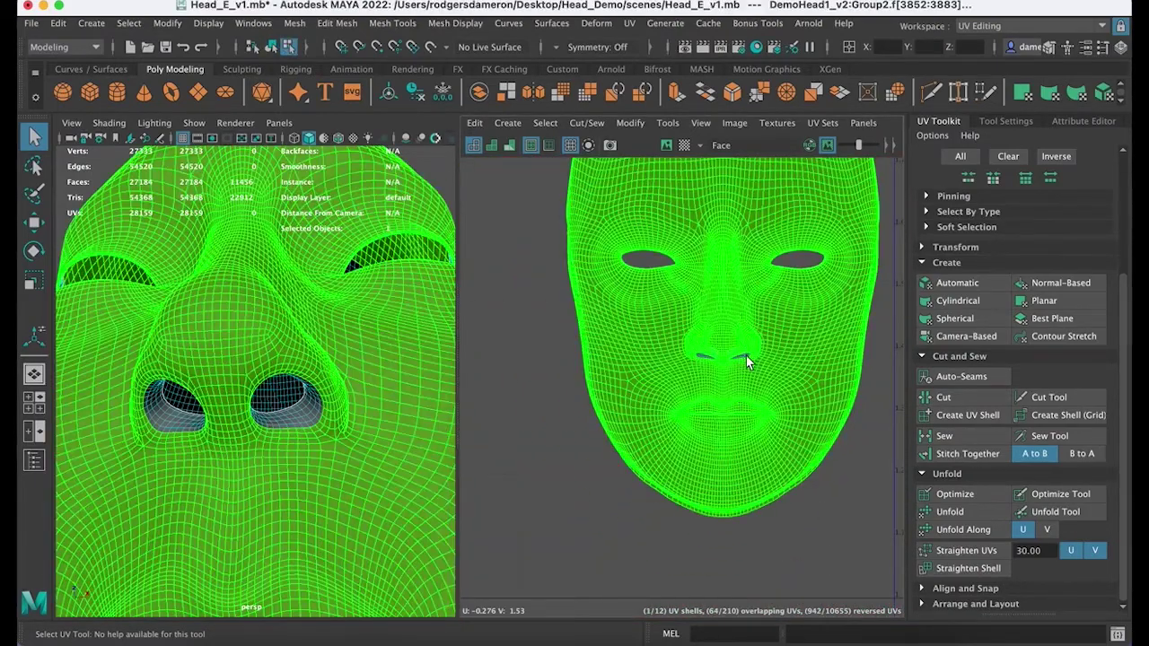
middle_click_drag(746, 357, 721, 349, "alt")
right_click_drag(721, 349, 1032, 402, "alt")
left_click(766, 280)
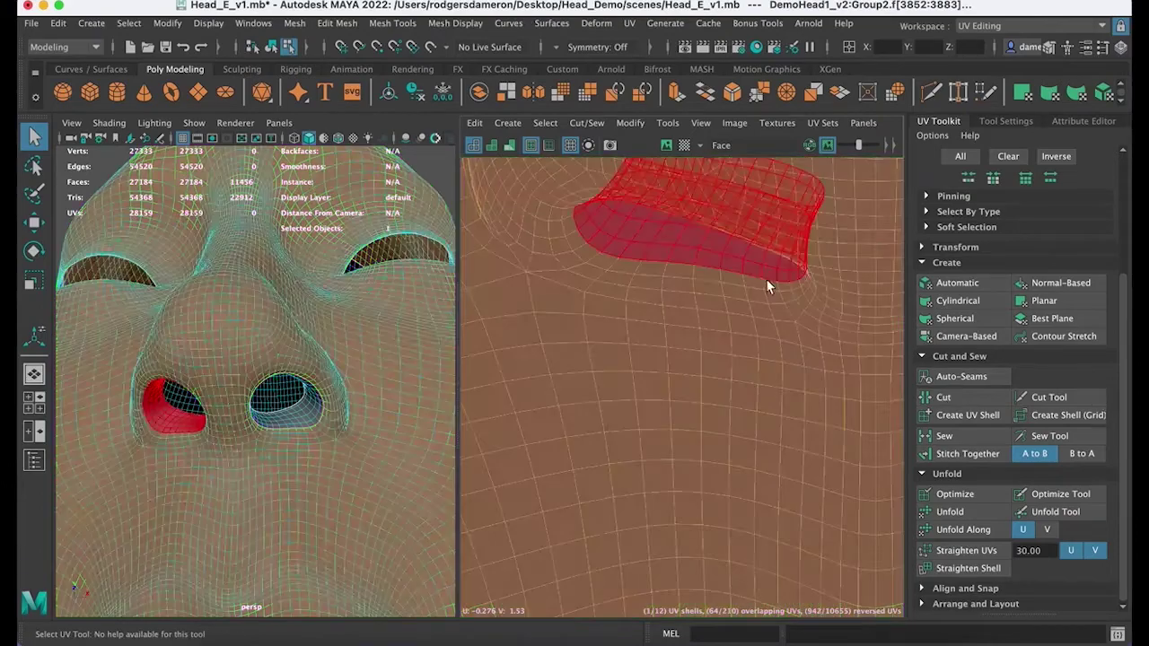
left_click(708, 249)
scroll(718, 279, "down", 6)
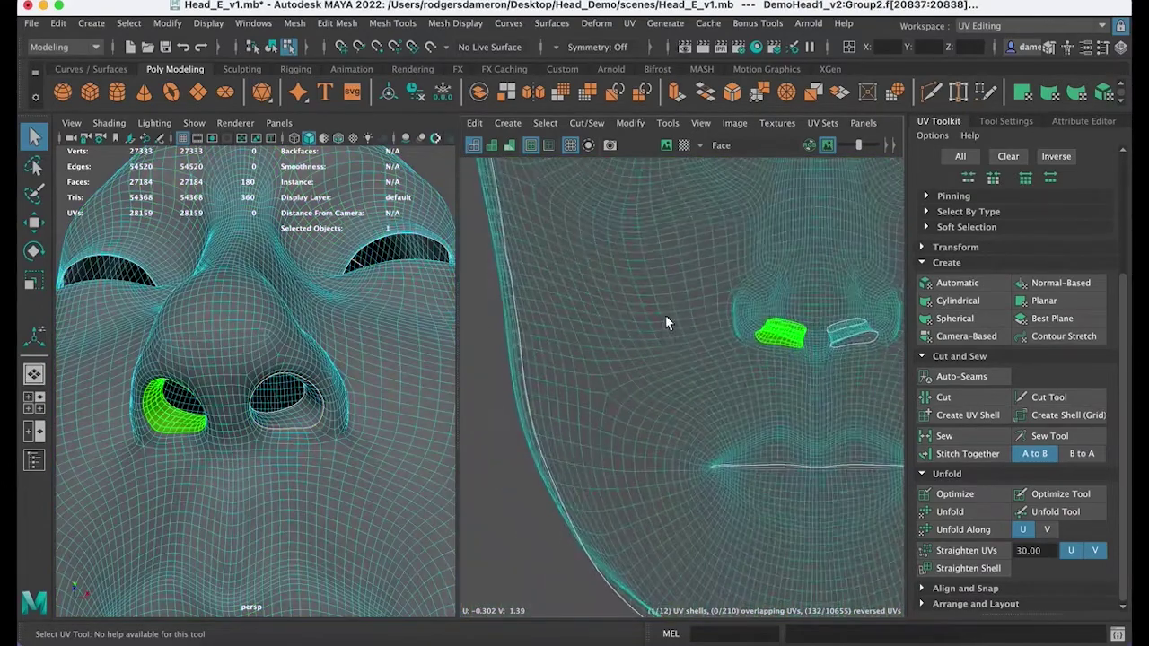
scroll(679, 292, "down", 6)
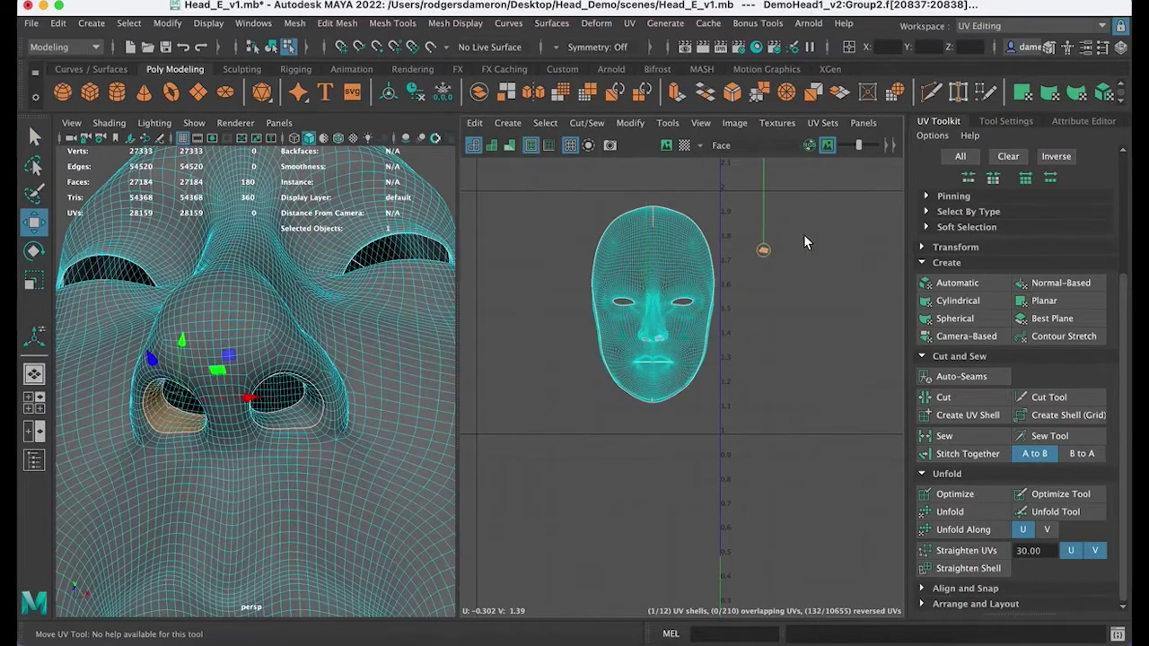
Step: Select the UV shell of the character's left nostril and move it out beside the face shell
scroll(764, 413, "up", 8)
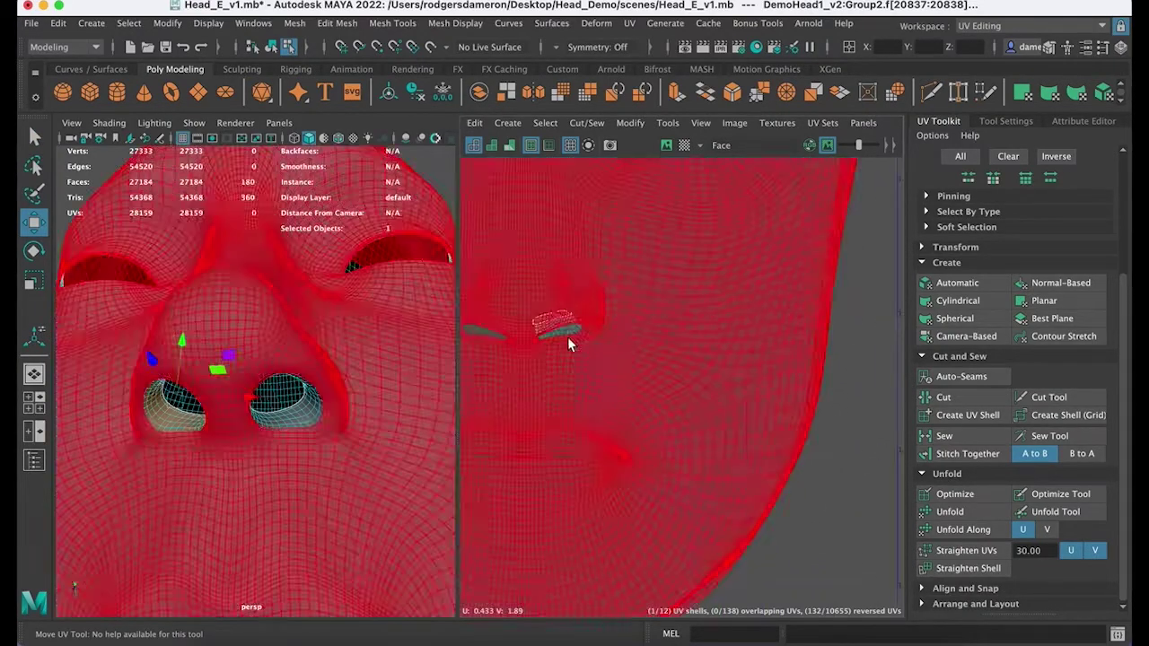
scroll(583, 376, "down", 5)
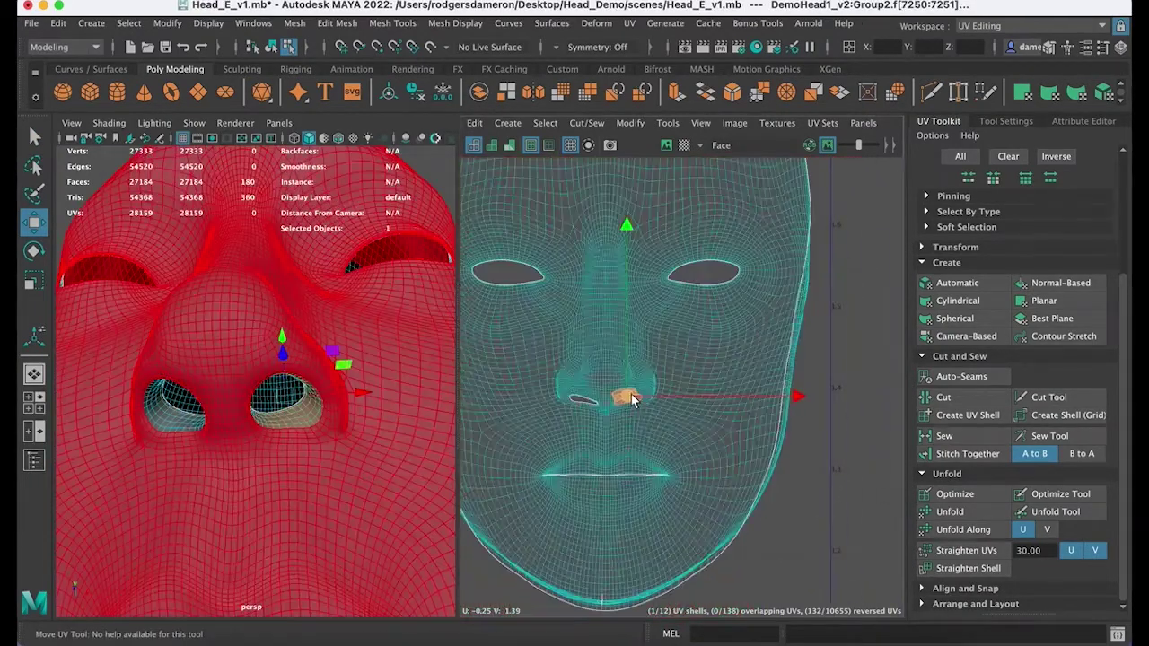
left_click_drag(633, 398, 897, 261)
middle_click_drag(819, 295, 727, 382, "alt")
right_click_drag(727, 382, 611, 389, "alt")
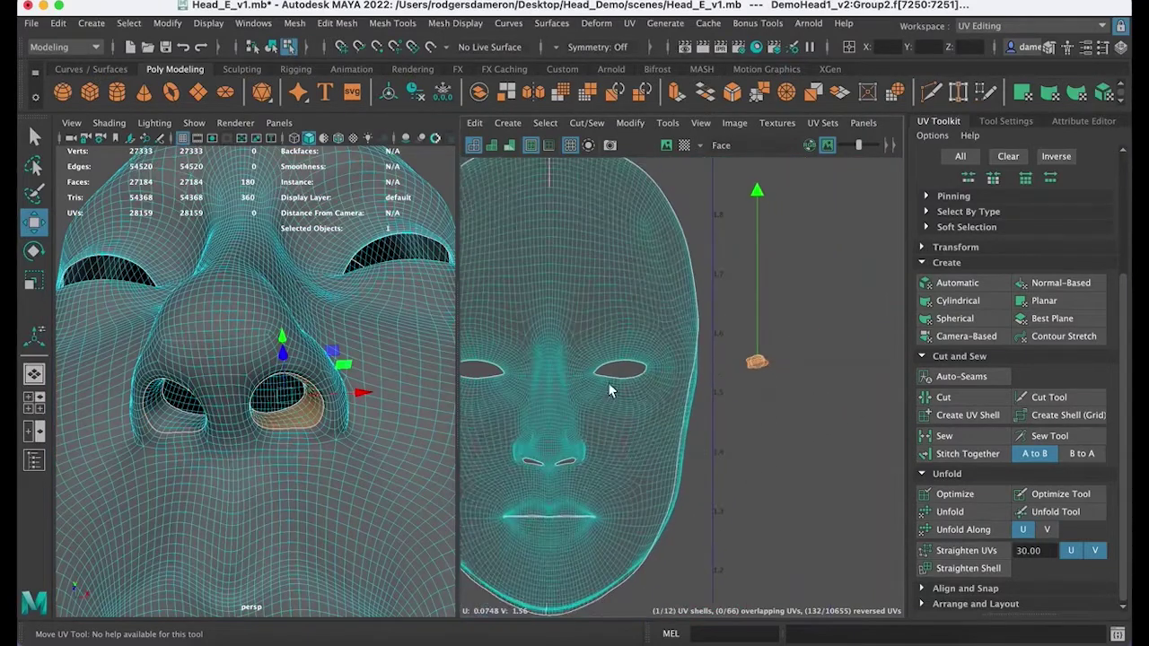
middle_click_drag(779, 355, 759, 311, "alt")
scroll(740, 439, "down", 2)
Step: Switch to UV selection and select all UVs of the face shell without the nostril shells
right_click_drag(617, 344, 648, 350, "alt")
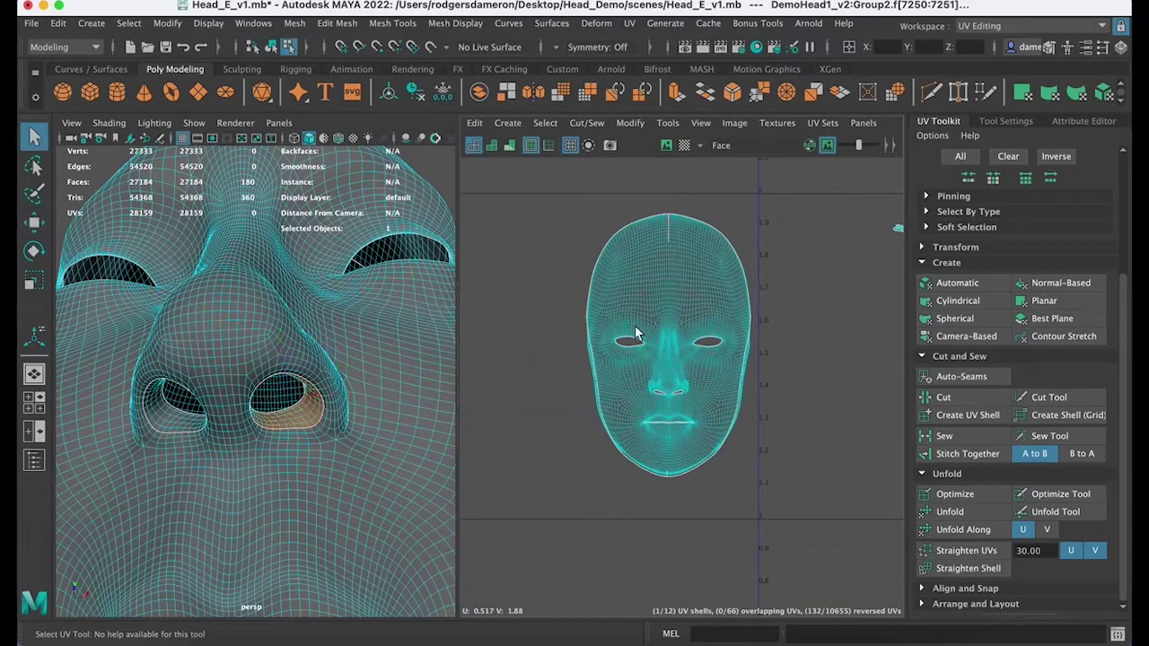
right_click(631, 325)
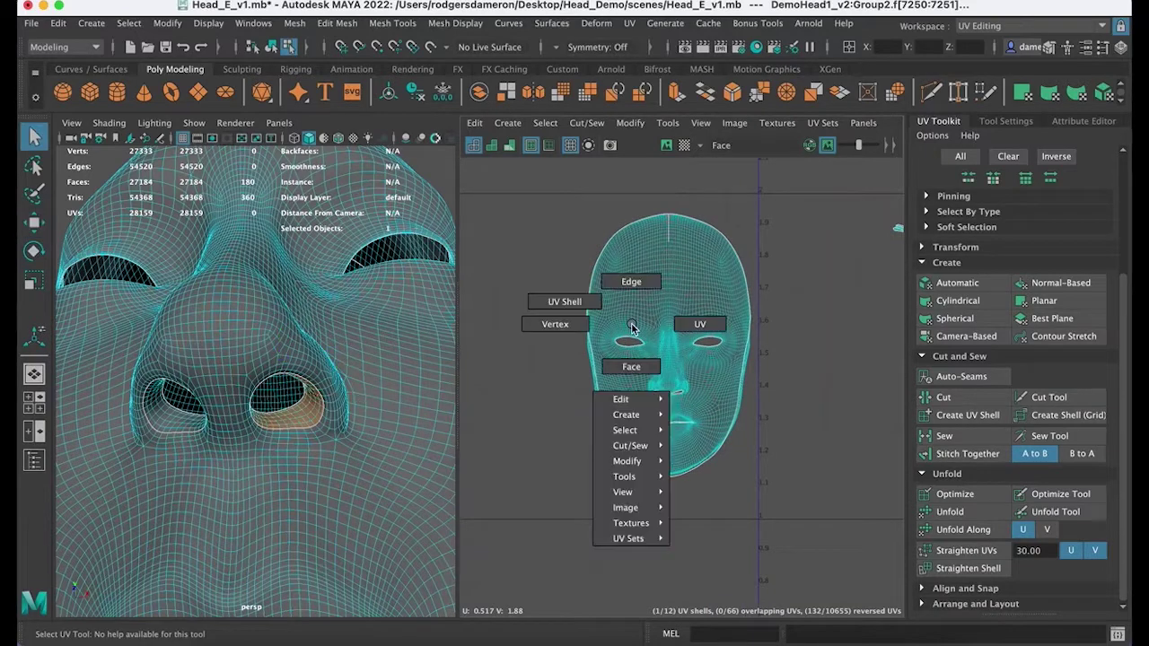
left_click(714, 326)
left_click_drag(795, 522, 794, 523)
middle_click_drag(761, 515, 788, 511, "alt")
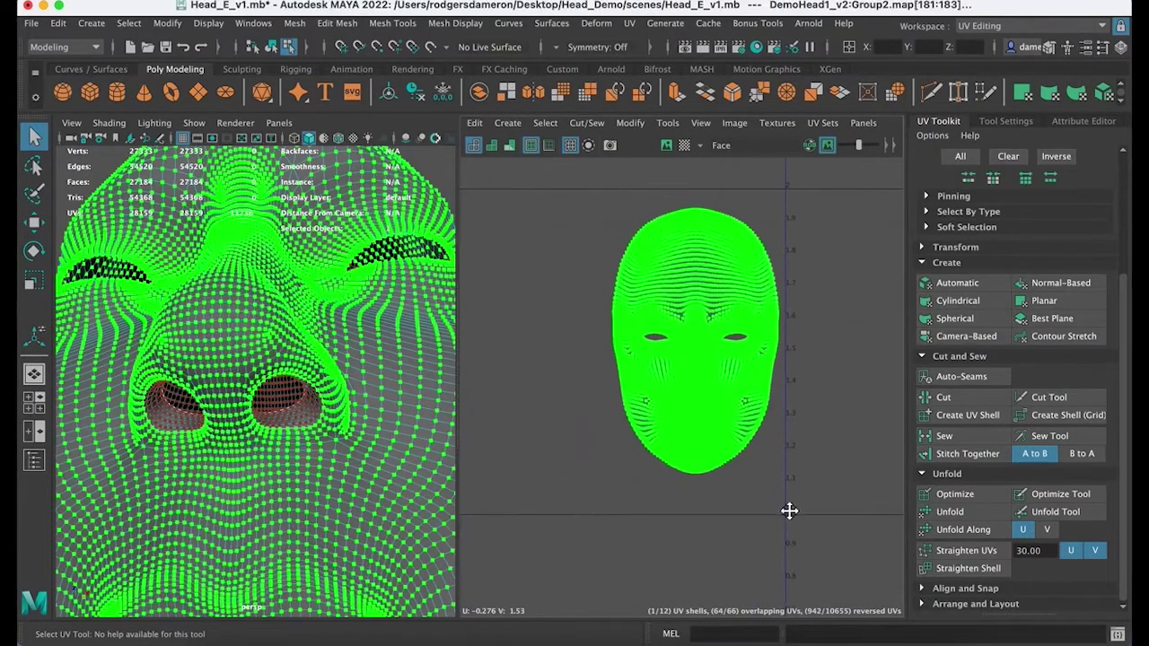
Step: Select all UVs of the face shell and optimize their distribution
left_click(580, 211)
left_click_drag(811, 396, 836, 536)
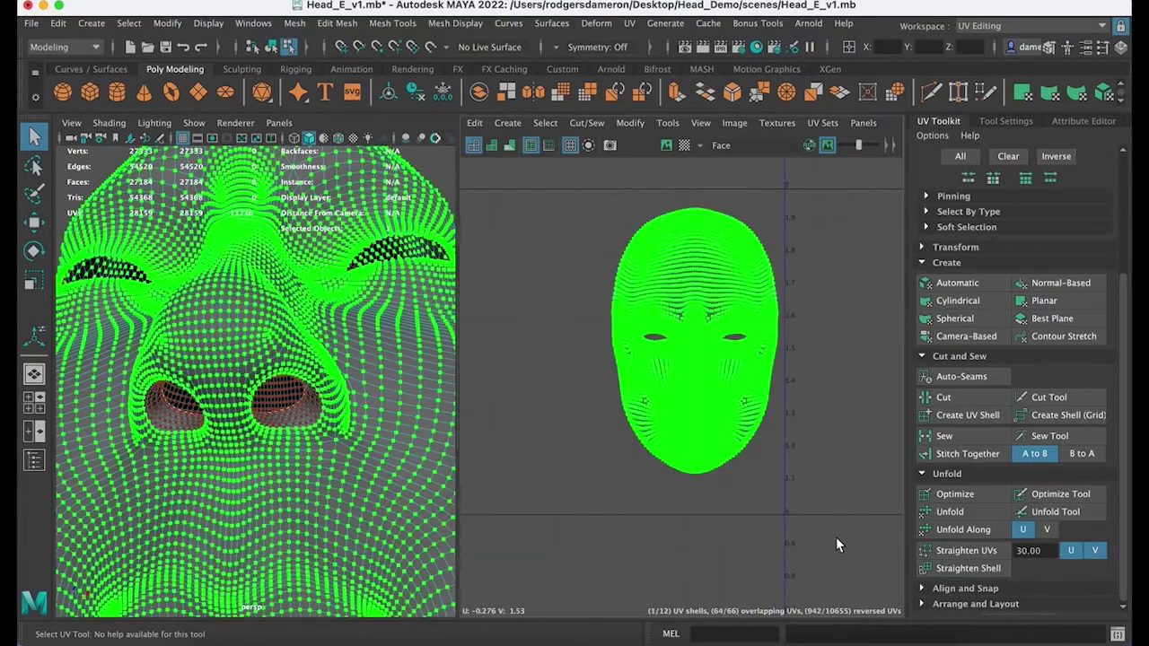
middle_click_drag(321, 453, 353, 377, "alt")
right_click_drag(354, 377, 277, 398, "alt")
left_click_drag(276, 399, 309, 404, "alt")
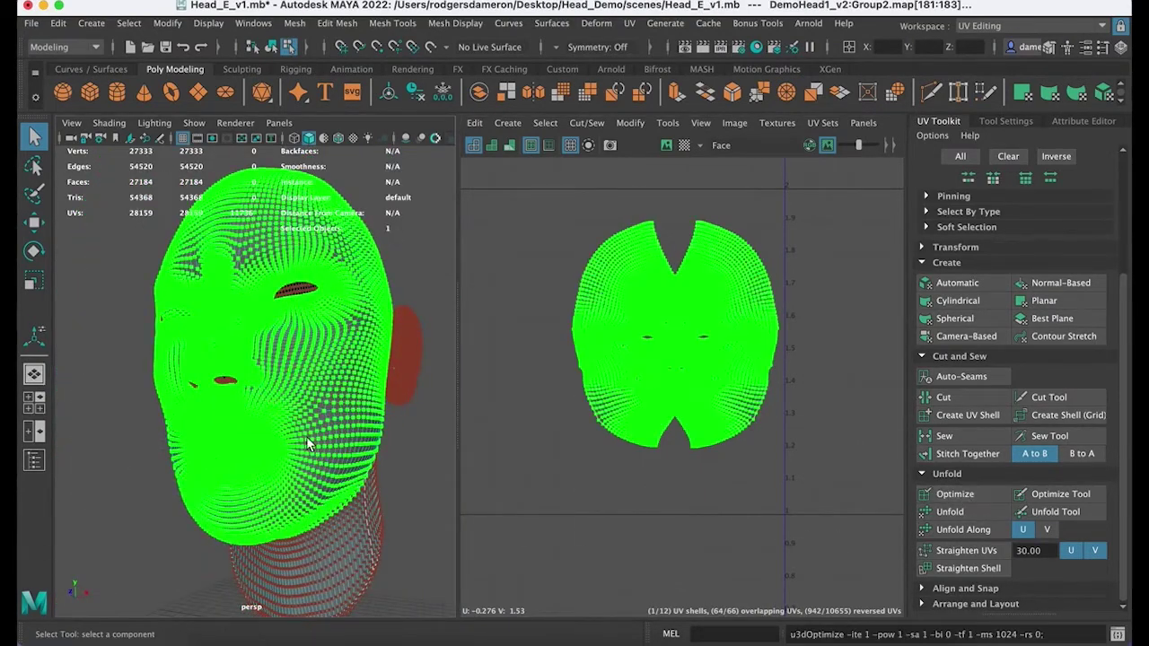
right_click_drag(293, 415, 317, 413, "alt")
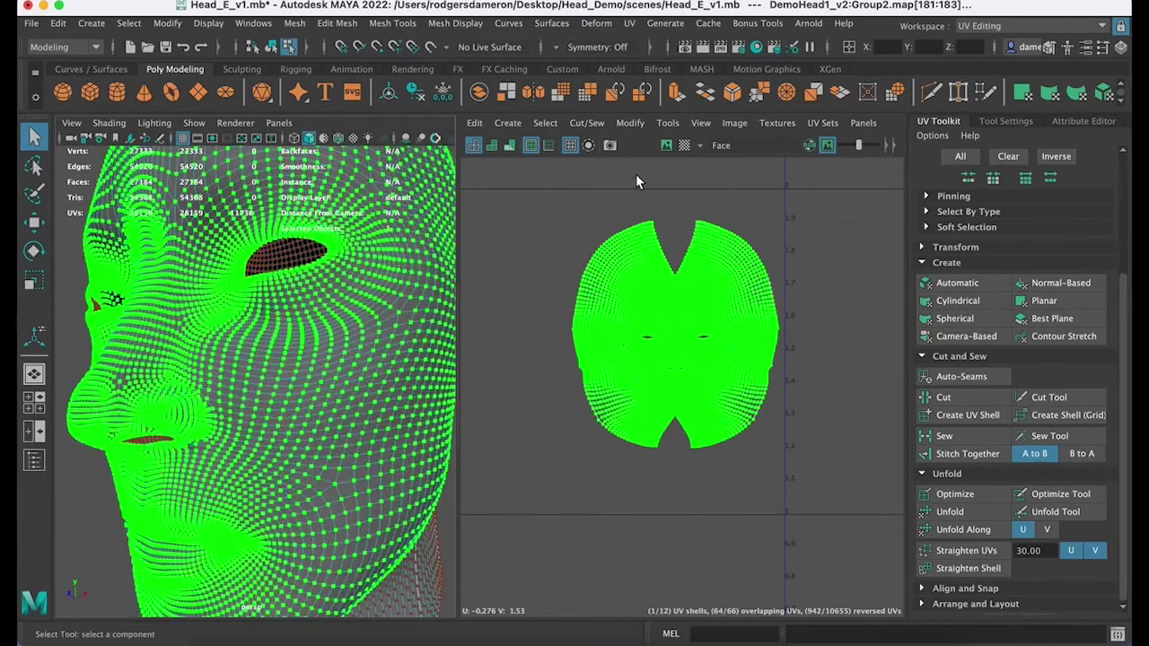
Step: Display the checker map on the head model
left_click(684, 147)
middle_click_drag(323, 353, 304, 385, "alt")
right_click_drag(303, 385, 244, 373, "alt")
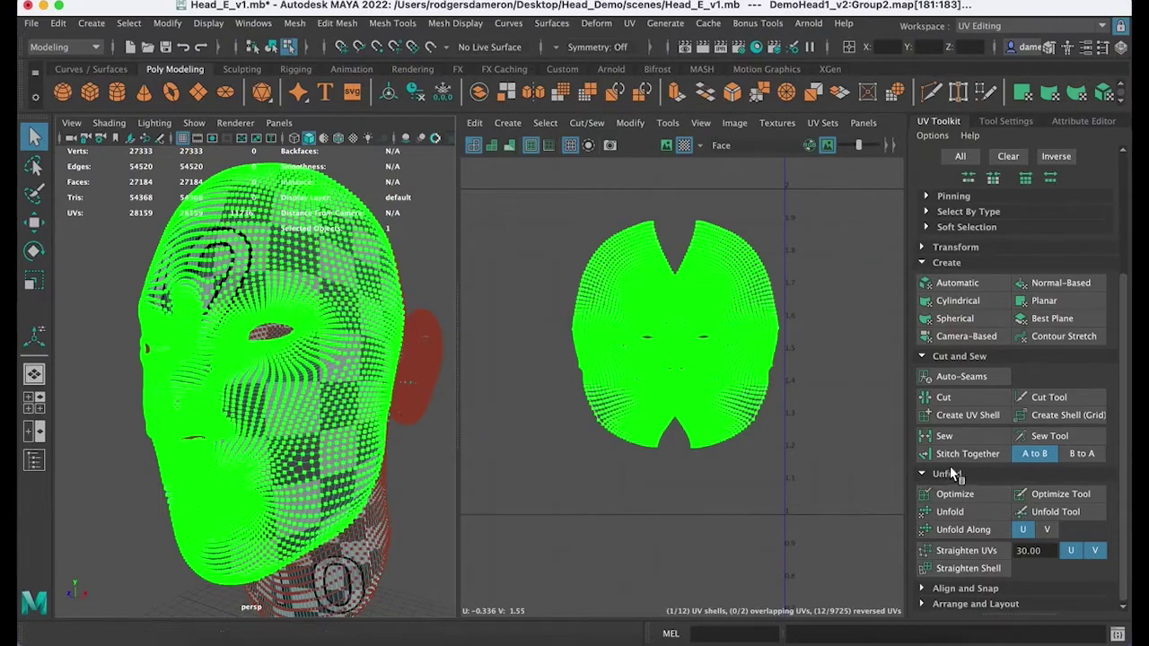
Step: Clear the UV selection, return to object mode and examine the checker pattern across the side and crown of the head
left_click(420, 454)
left_click_drag(411, 476, 297, 357, "alt")
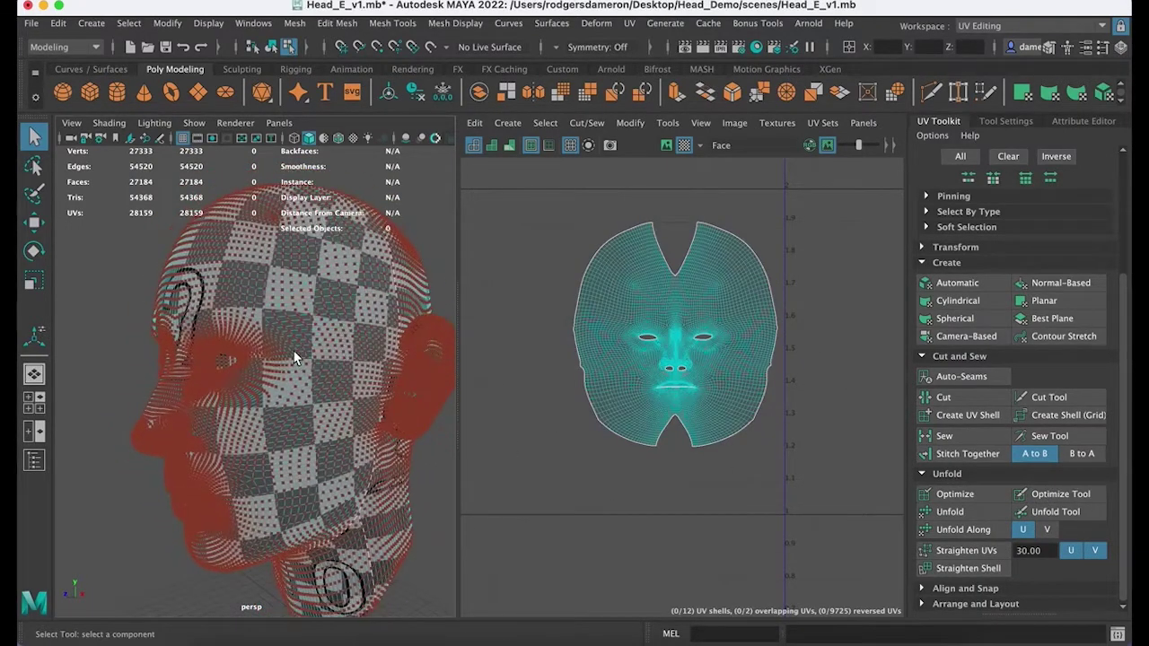
right_click_drag(293, 254, 375, 266)
right_click_drag(391, 209, 394, 208)
left_click_drag(416, 196, 366, 374, "alt")
right_click_drag(366, 373, 406, 397, "alt")
left_click_drag(406, 397, 467, 397, "alt")
right_click_drag(430, 399, 252, 411, "alt")
mouse_move(252, 411)
left_mouse_down("alt")
mouse_move(207, 404)
mouse_move(303, 380)
mouse_move(306, 471)
mouse_move(310, 422)
mouse_move(338, 421)
mouse_move(333, 441)
mouse_move(305, 400)
mouse_move(274, 503)
mouse_move(287, 520)
mouse_move(265, 398)
left_mouse_up("alt")
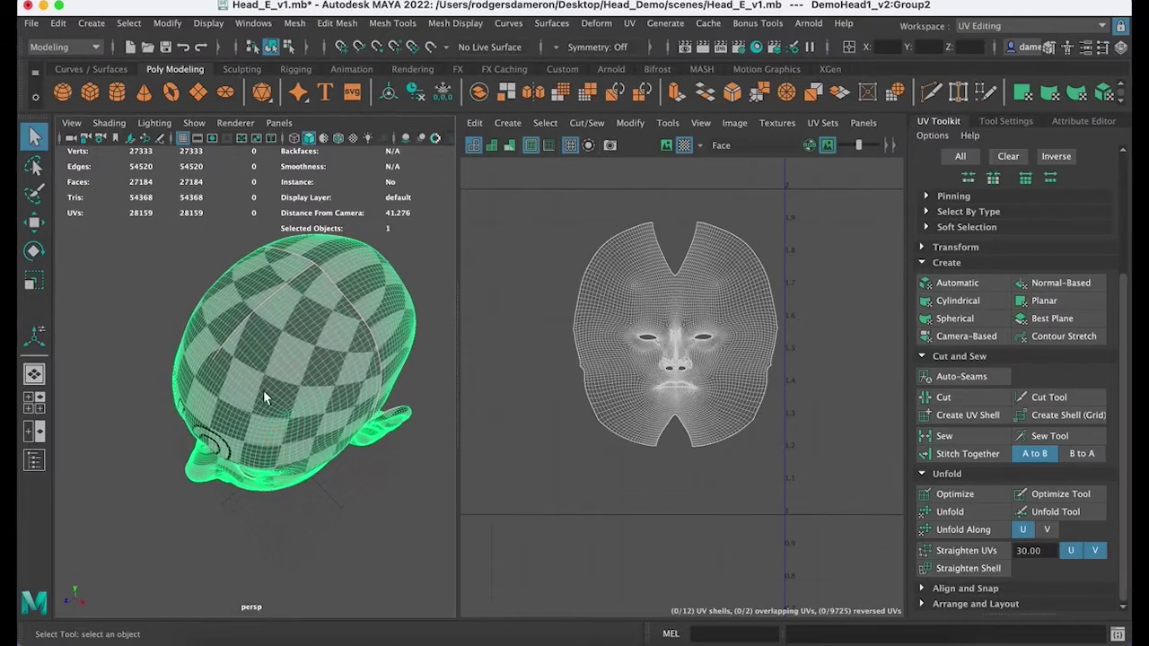
left_click_drag(340, 435, 373, 359, "alt")
Step: Undo the selection changes and the optimization of the face shell
key("super+z")
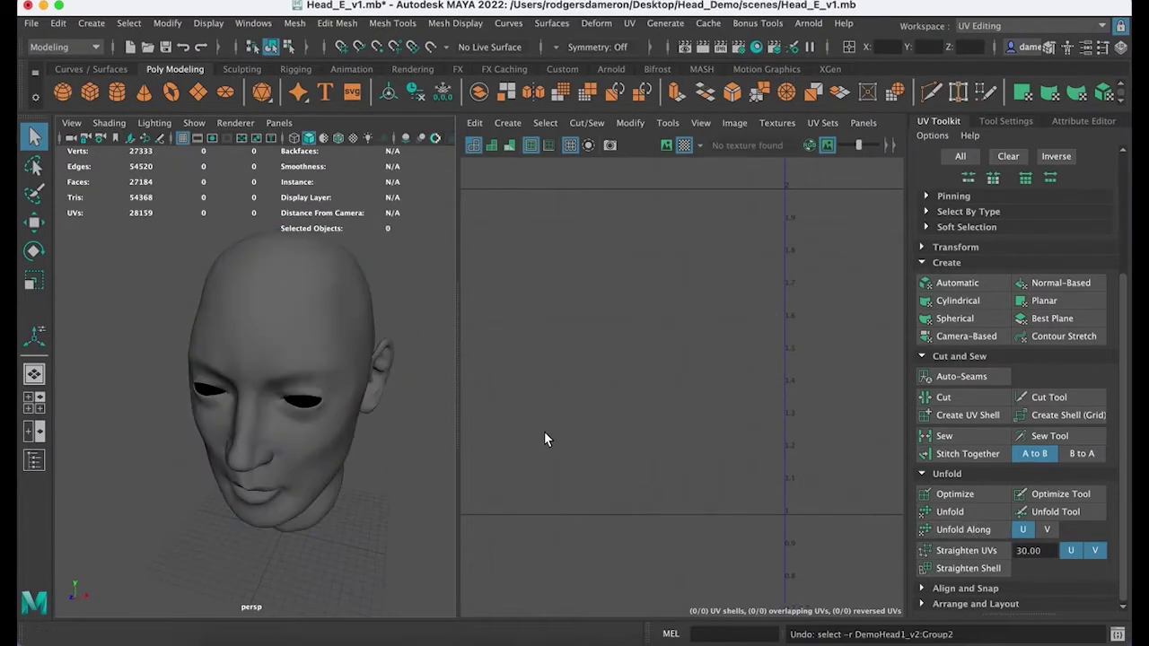
key("super+z")
left_click_drag(372, 433, 372, 427, "alt")
key("super+z")
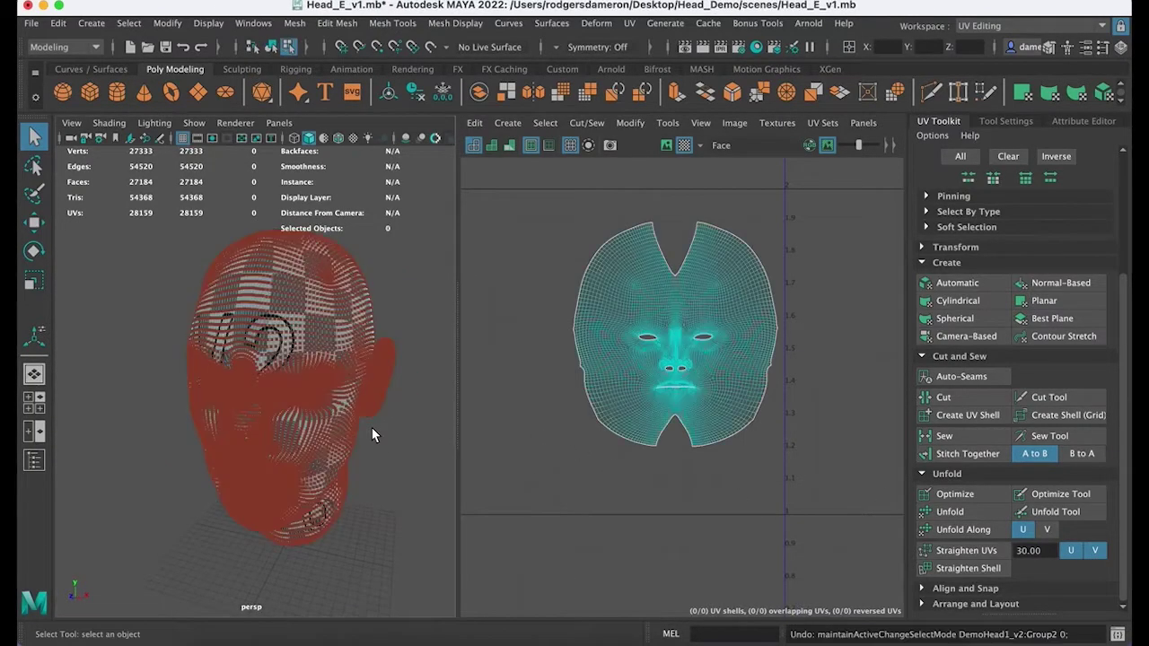
key("super+z")
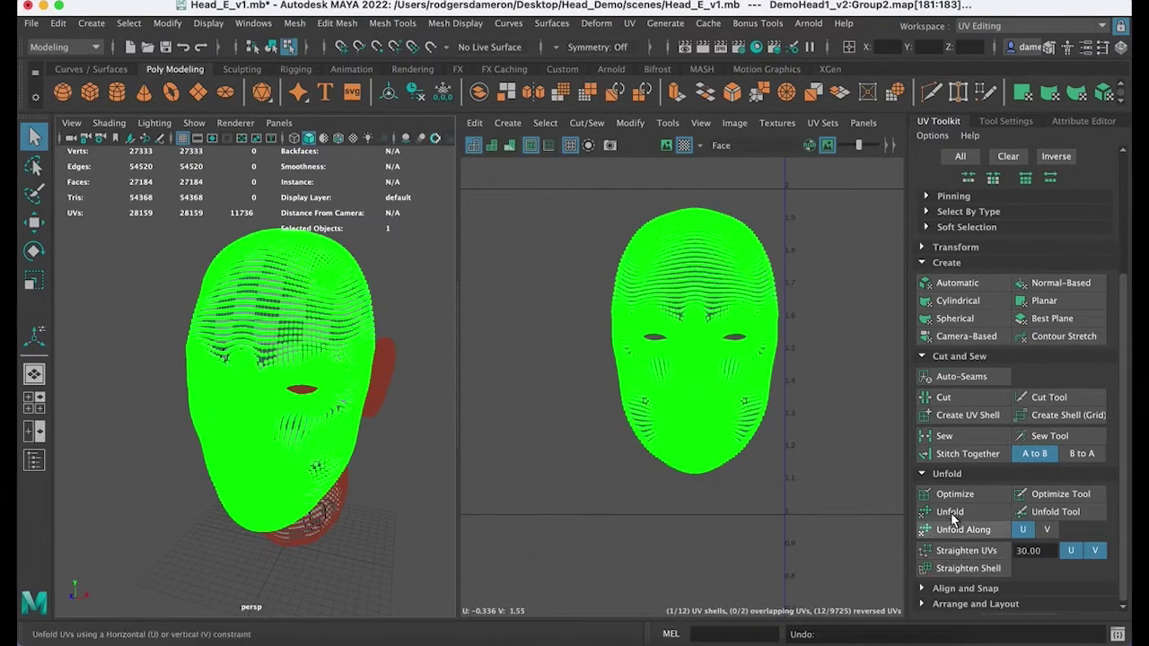
Step: Unfold the face shell's UVs, then clear the UV selection
left_click(950, 512)
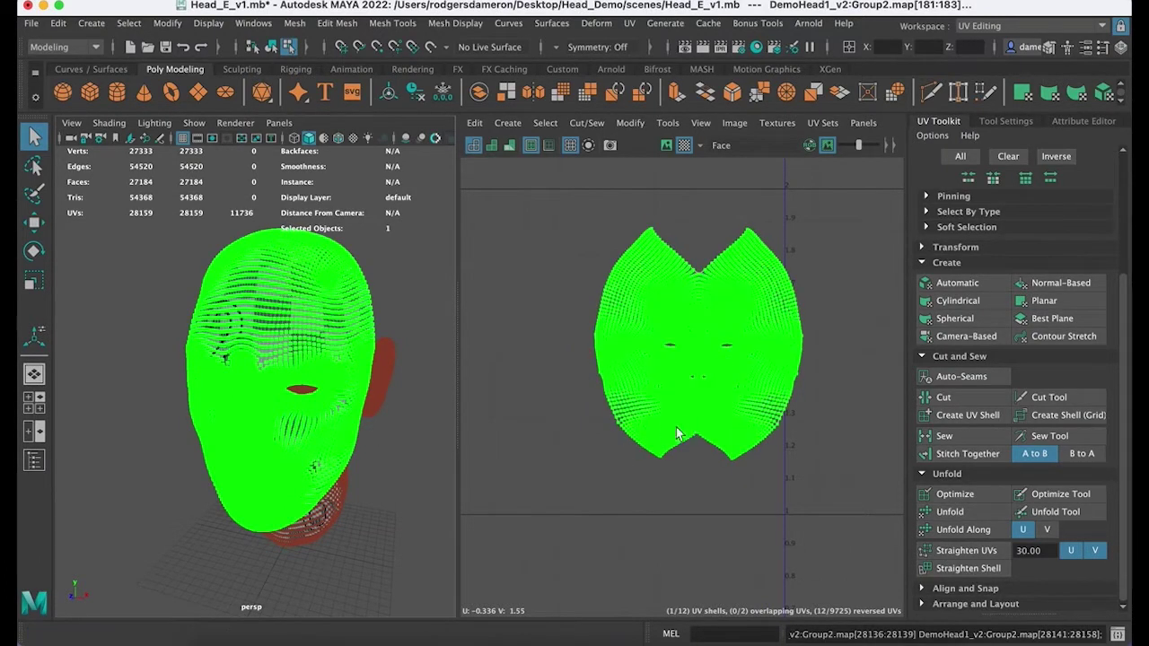
left_click_drag(302, 426, 252, 417, "alt")
right_click_drag(195, 408, 368, 368, "alt")
left_click_drag(386, 341, 354, 385, "alt")
left_click(369, 300)
left_click_drag(368, 299, 215, 382, "alt")
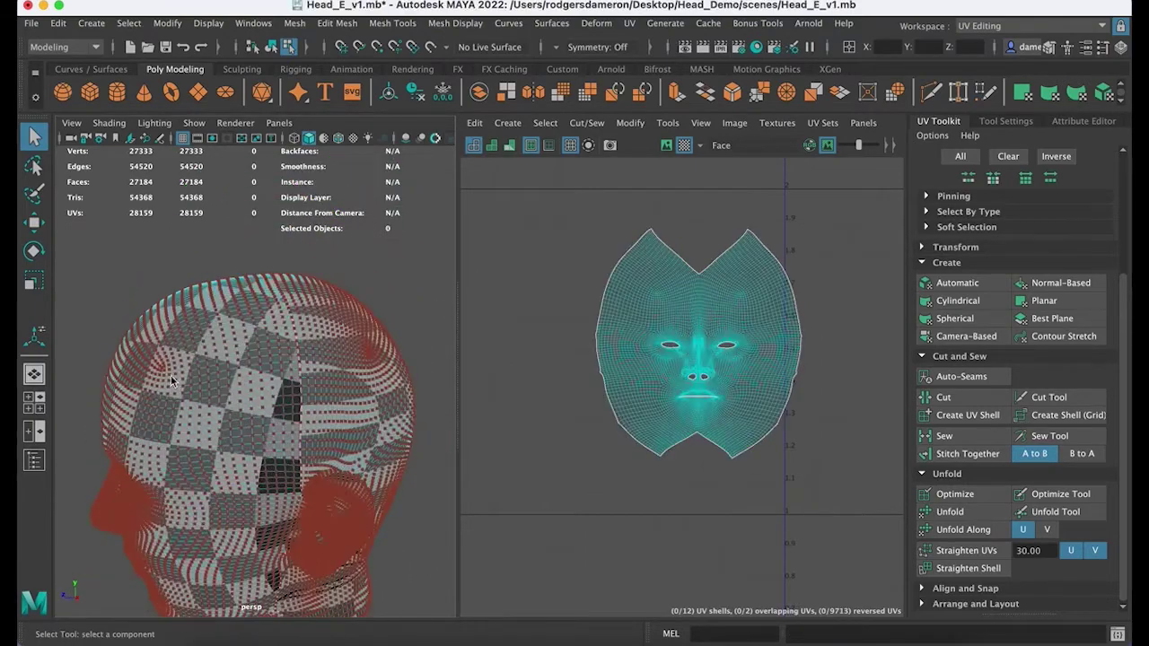
Step: Switch the head to object mode and examine the checker pattern on its crown, both sides and face
right_click_drag(171, 379, 232, 215)
left_click_drag(144, 243, 232, 321, "alt")
right_click_drag(231, 320, 340, 347, "alt")
left_click_drag(340, 346, 410, 359, "alt")
middle_click_drag(410, 359, 300, 436, "alt")
right_click_drag(299, 436, 195, 415, "alt")
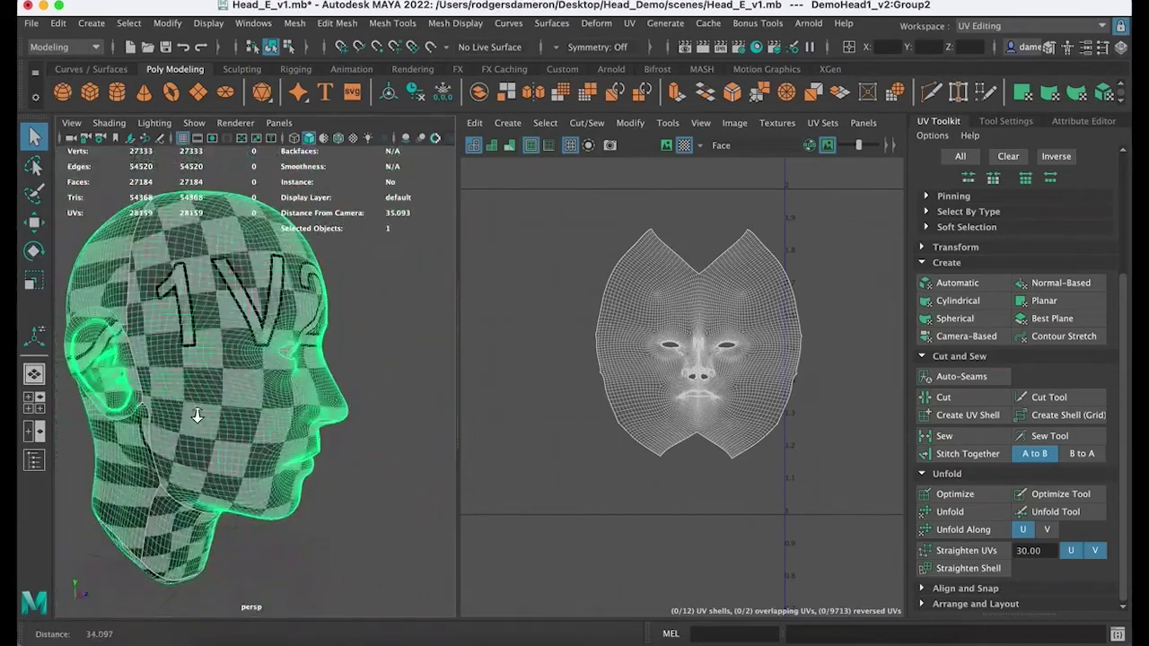
left_click_drag(246, 422, 104, 435, "alt")
right_click_drag(104, 432, 268, 443, "alt")
left_click_drag(268, 444, 323, 518, "alt")
Step: Select a rectangular patch of UVs below one corner of the mouth and optimize it
scroll(648, 499, "up", 10)
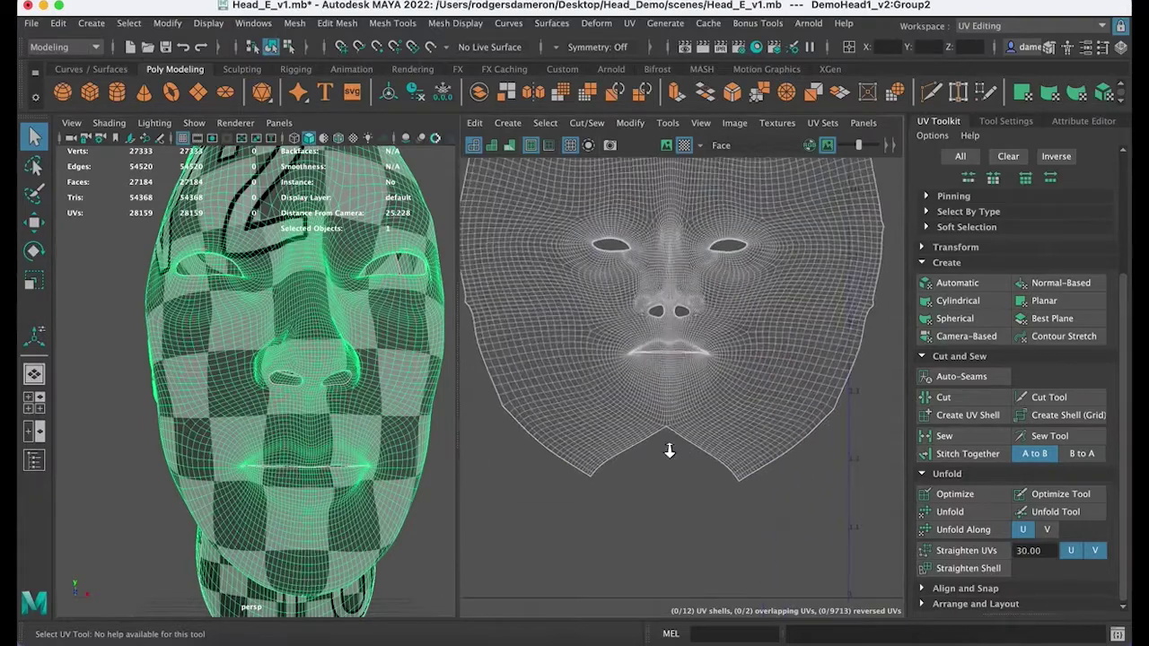
right_click(687, 389)
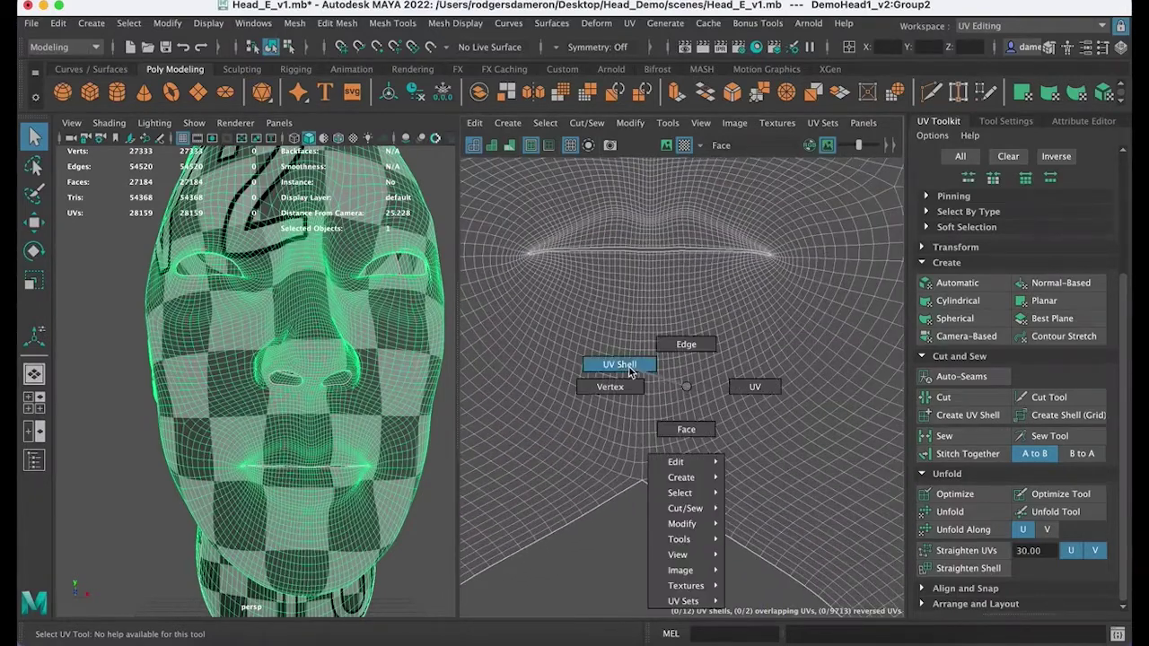
right_click_drag(738, 385, 738, 386)
left_click_drag(676, 316, 834, 406)
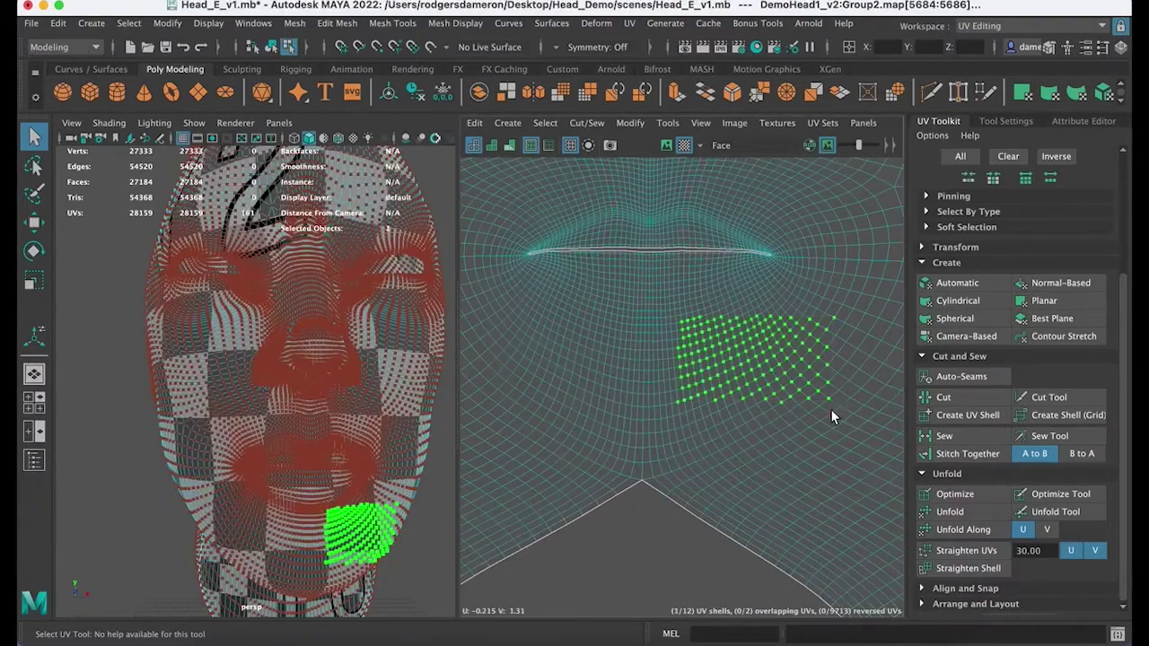
left_click(969, 508)
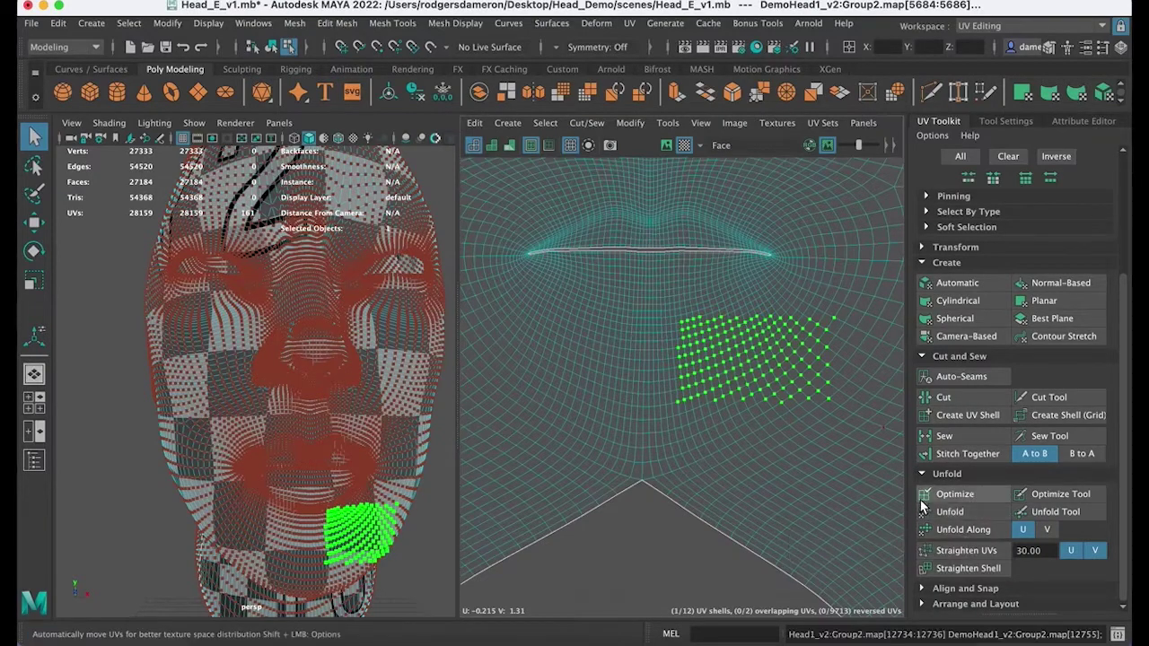
left_click_drag(346, 562, 300, 509, "alt")
scroll(284, 502, "up", 6)
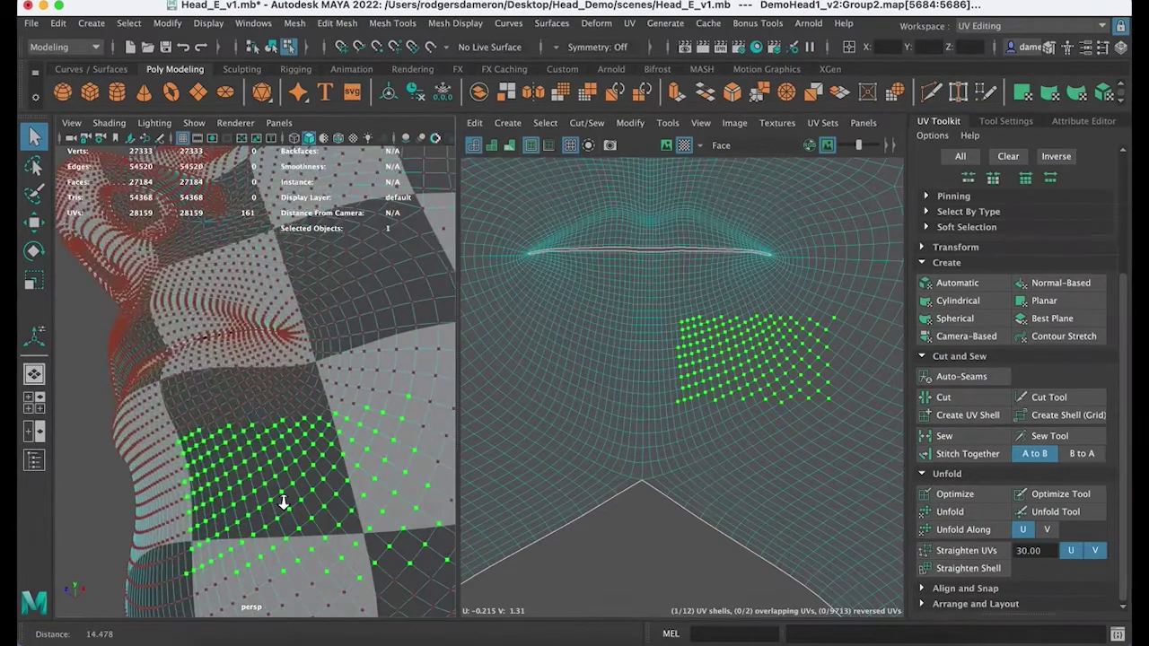
Step: Reselect the chin patch on the 3D head and optimize those UVs
left_click(82, 497)
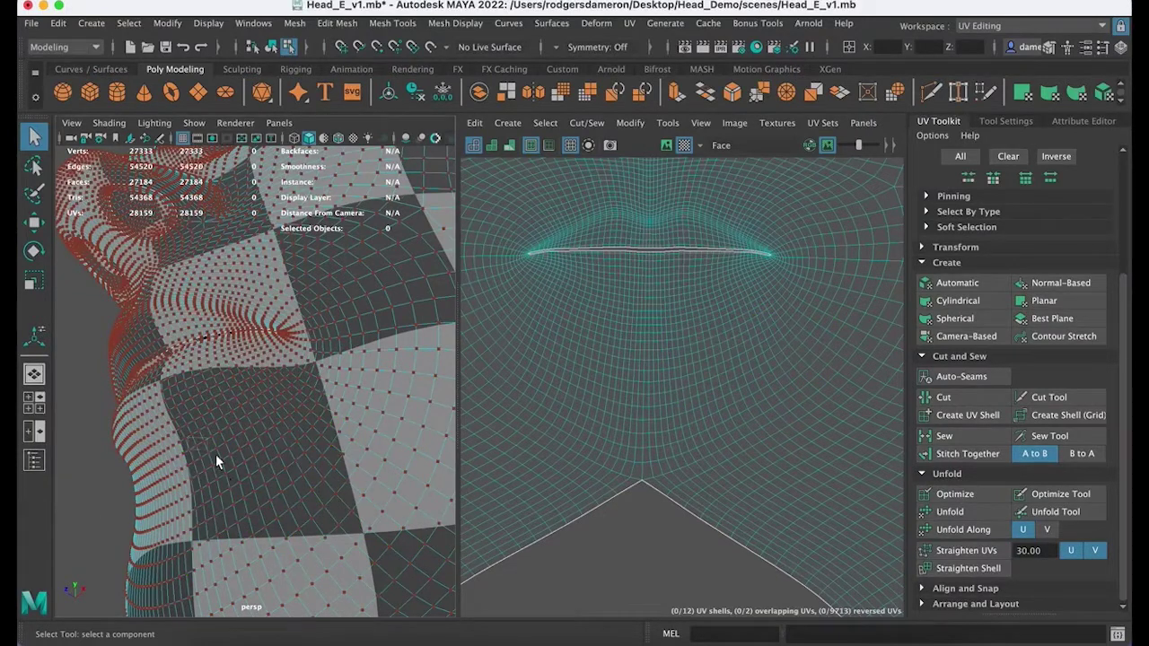
key("ctrl+z")
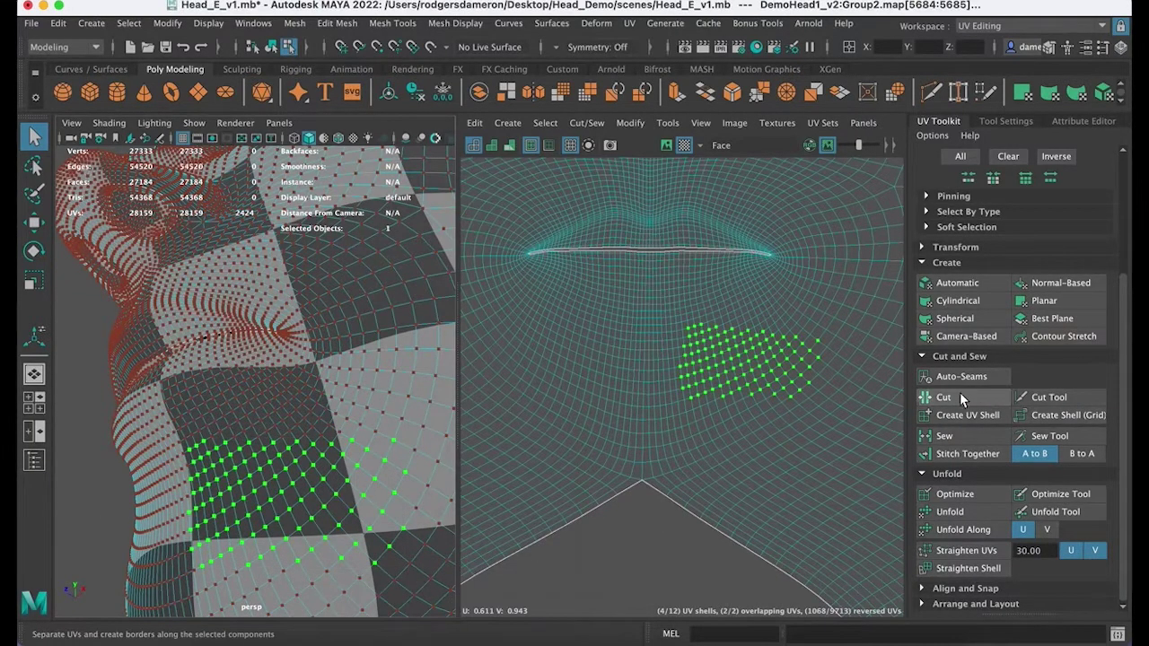
left_click(963, 501)
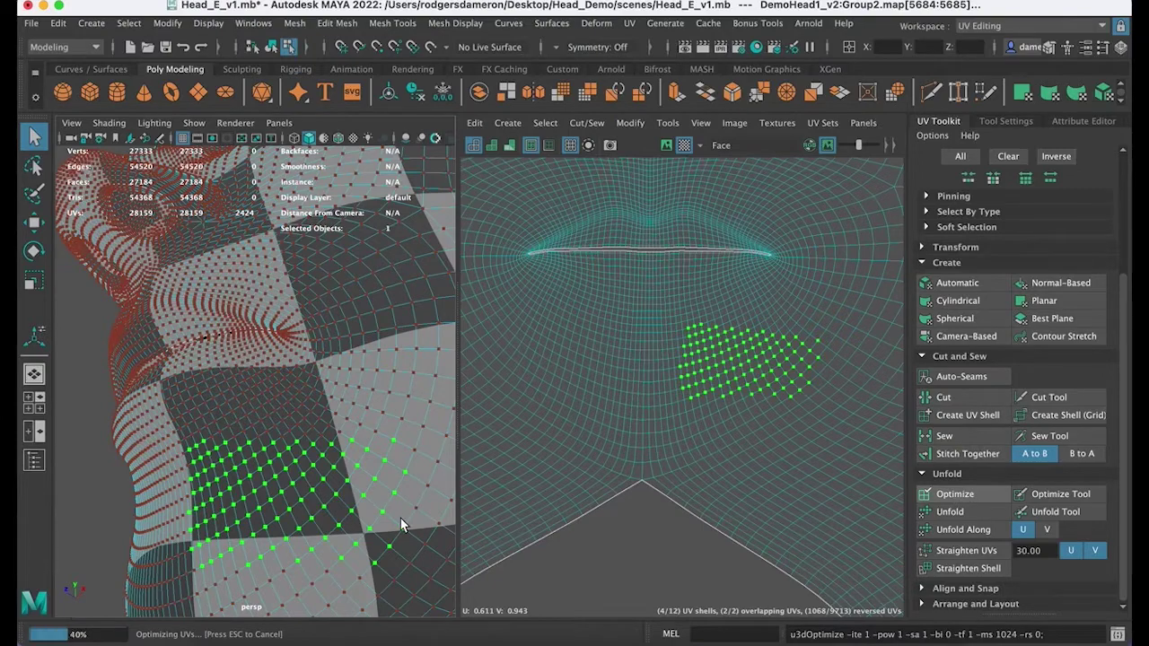
left_click_drag(287, 512, 303, 511, "alt")
right_click_drag(303, 511, 176, 495, "alt")
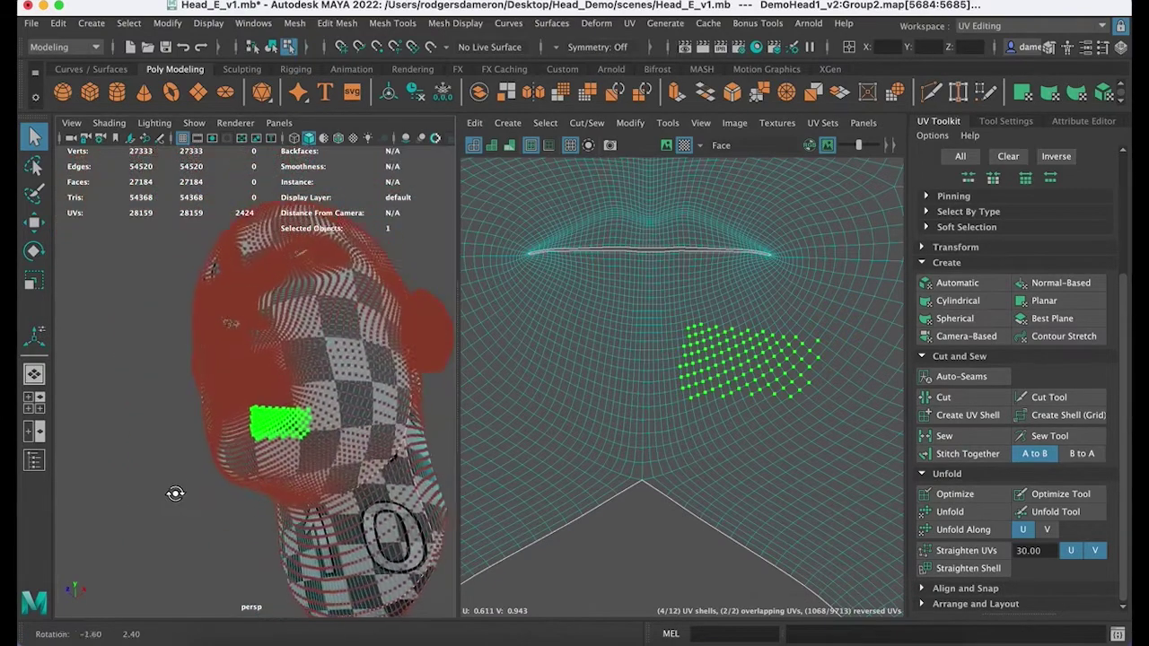
left_click_drag(176, 495, 165, 505, "alt")
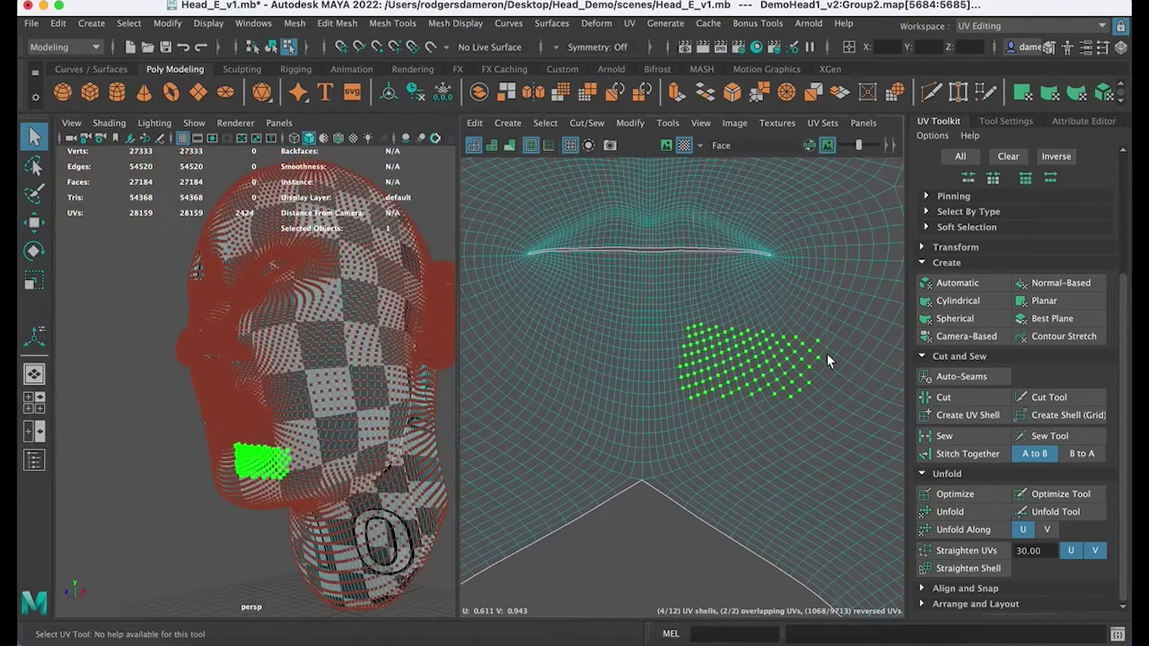
Step: Select the block of UVs around the mouth corner and optimize it
key("ctrl+z")
left_click(972, 495)
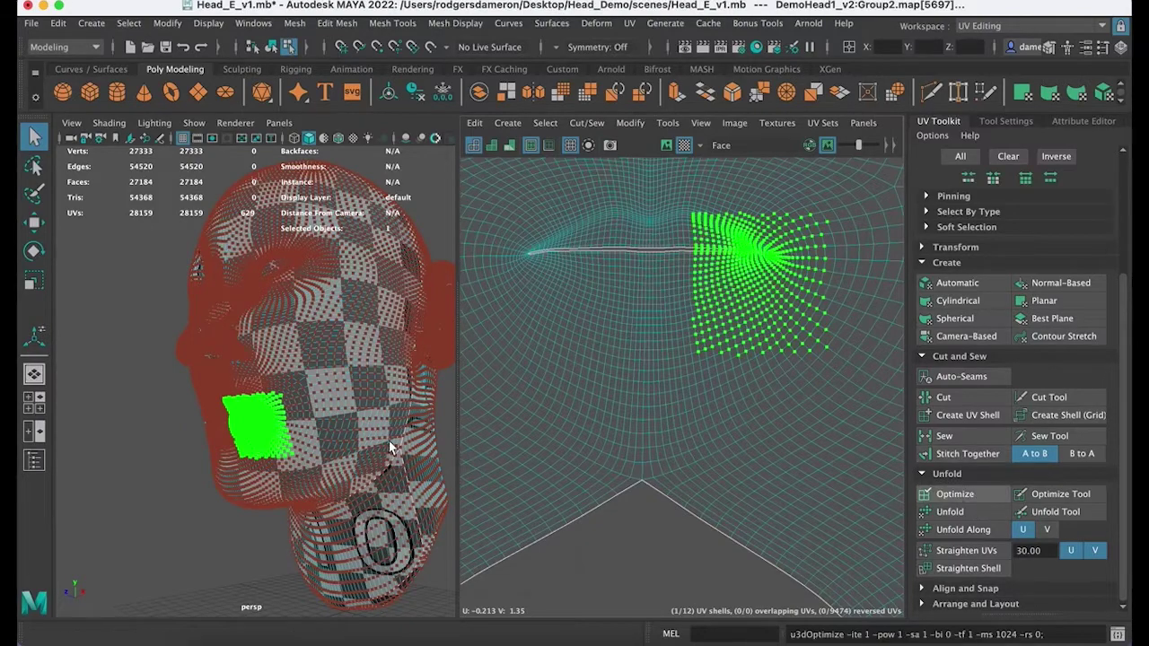
middle_click_drag(321, 437, 326, 403, "alt")
right_click_drag(224, 411, 317, 419, "alt")
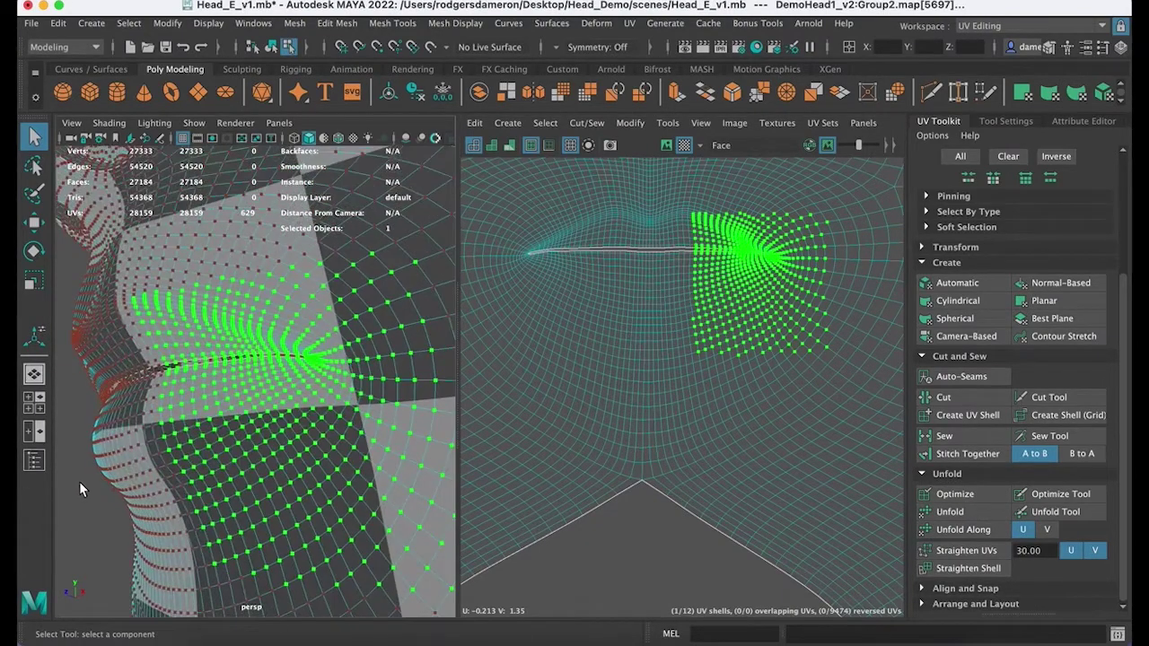
Step: Undo the local mouth and chin optimizations and the unfold of the face shell
key("ctrl+z")
key("ctrl+z")
key("ctrl+z")
key("ctrl+z")
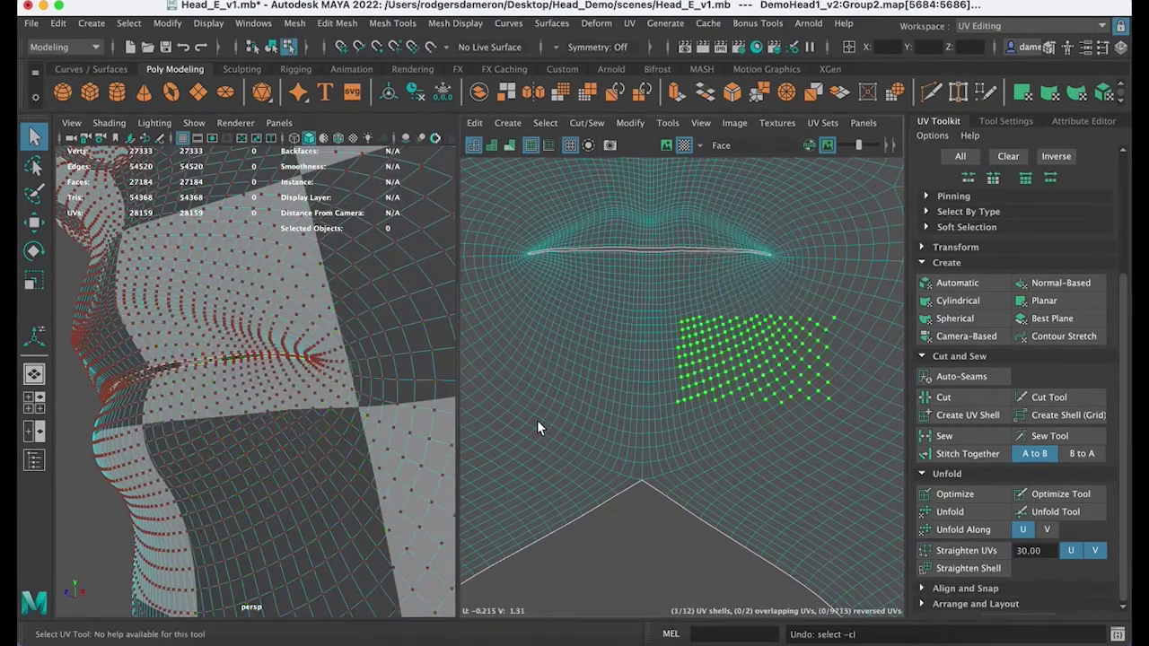
key("ctrl+z")
key("ctrl+z")
key("ctrl+z")
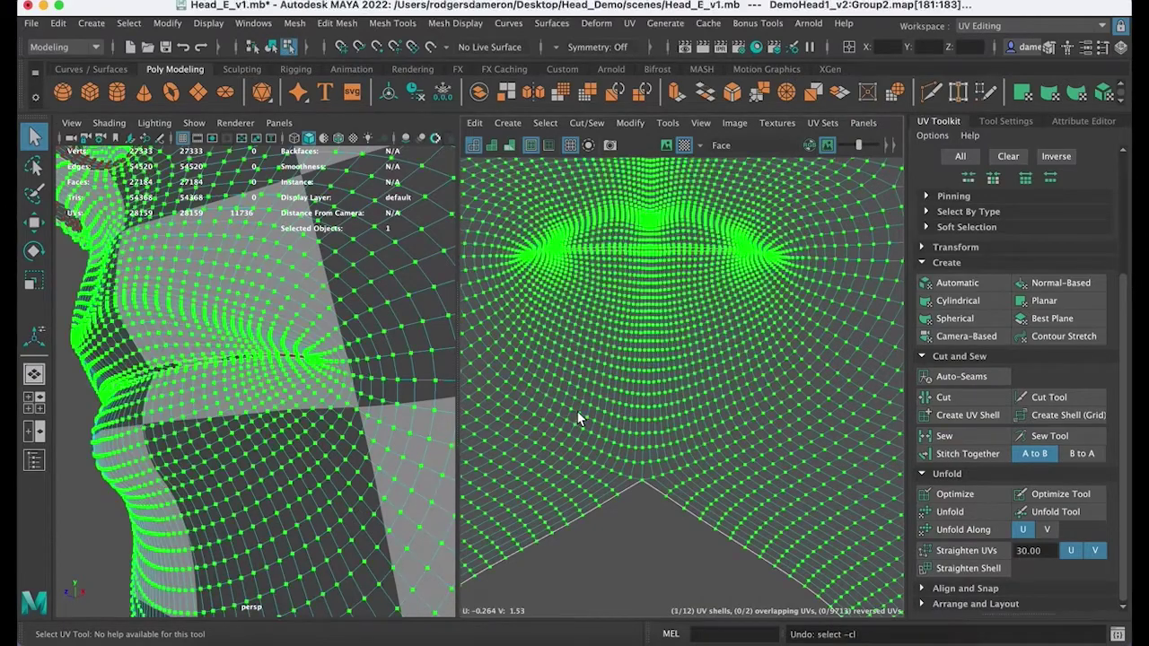
key("ctrl+z")
Step: Reselect every UV of the restored face shell, optimize the whole shell and clear the selection
right_click_drag(562, 425, 480, 397, "alt")
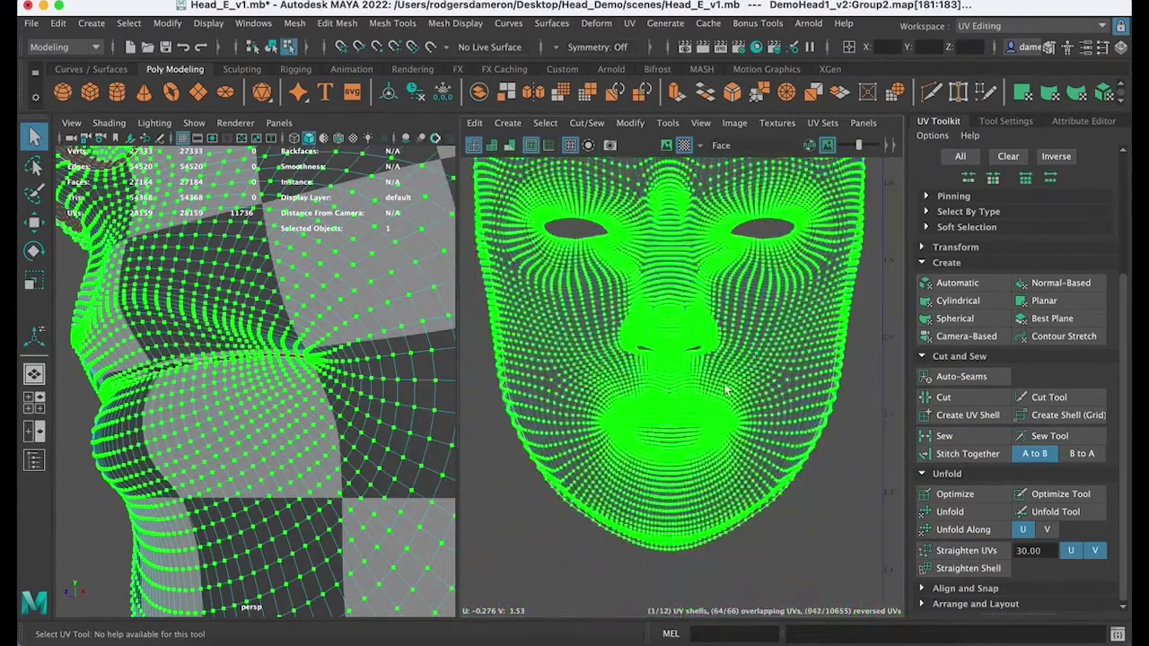
scroll(725, 389, "down", 2)
scroll(760, 416, "down", 1)
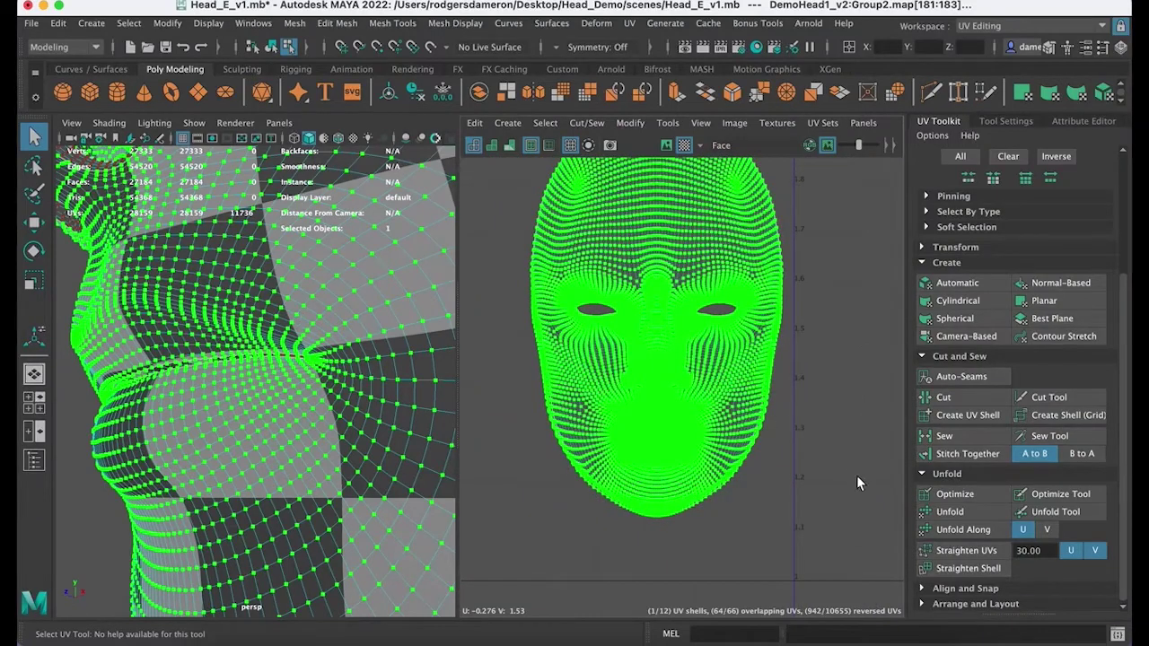
middle_click_drag(729, 391, 732, 434, "alt")
right_click_drag(728, 433, 709, 424, "alt")
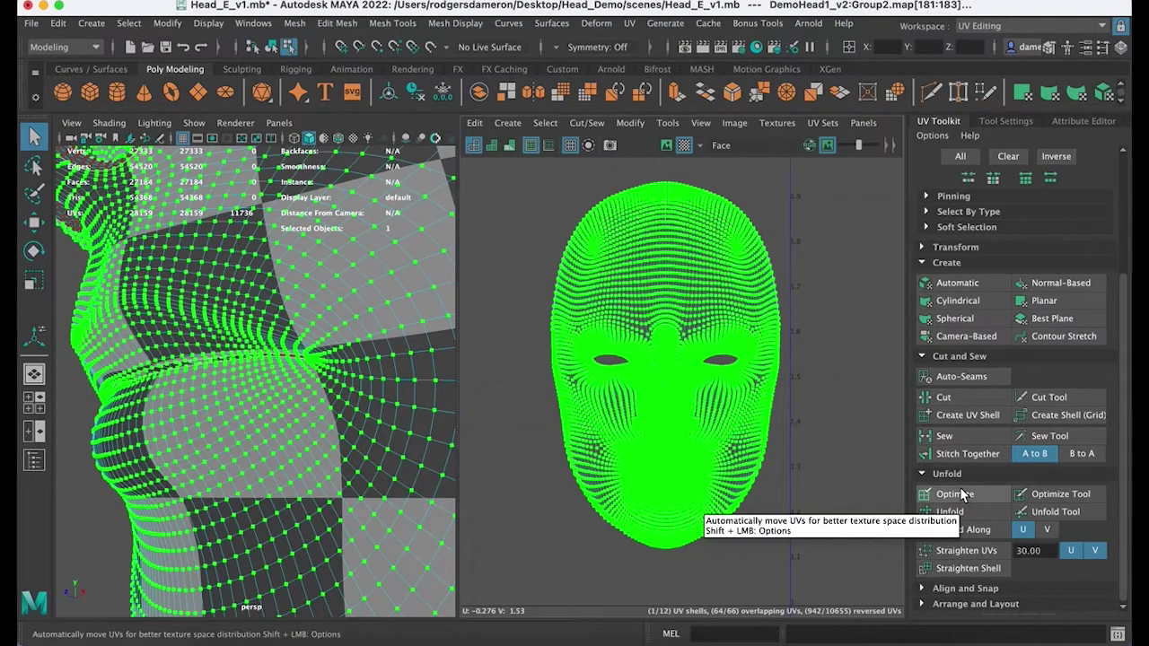
scroll(713, 436, "down", 3)
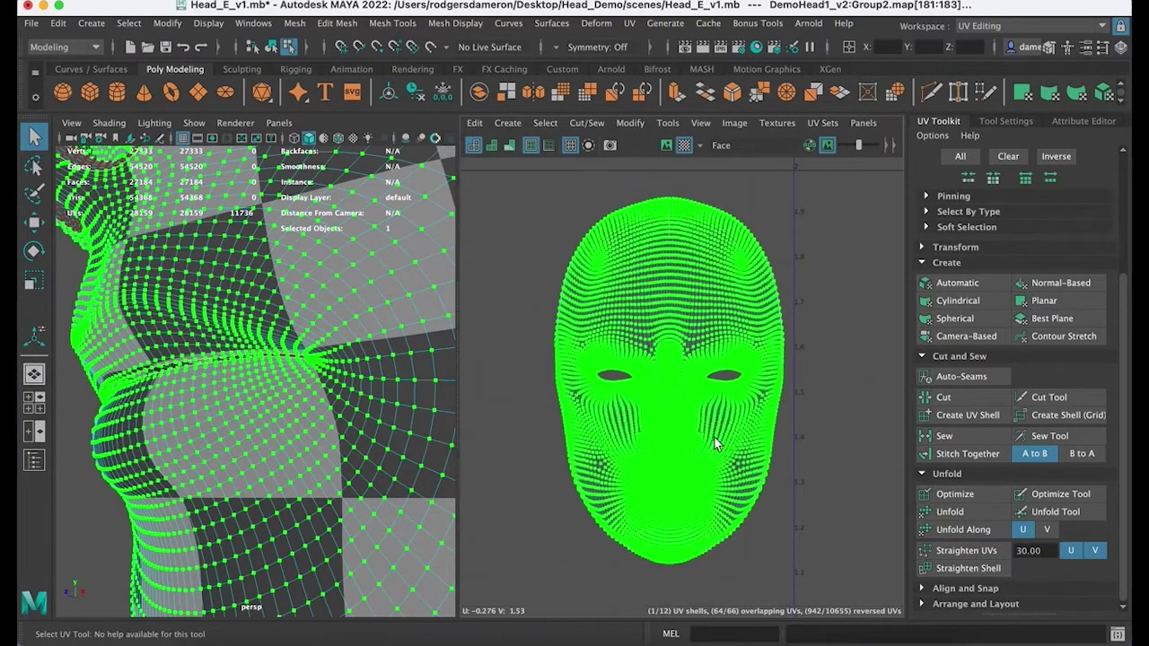
left_click(768, 458)
right_click(695, 430)
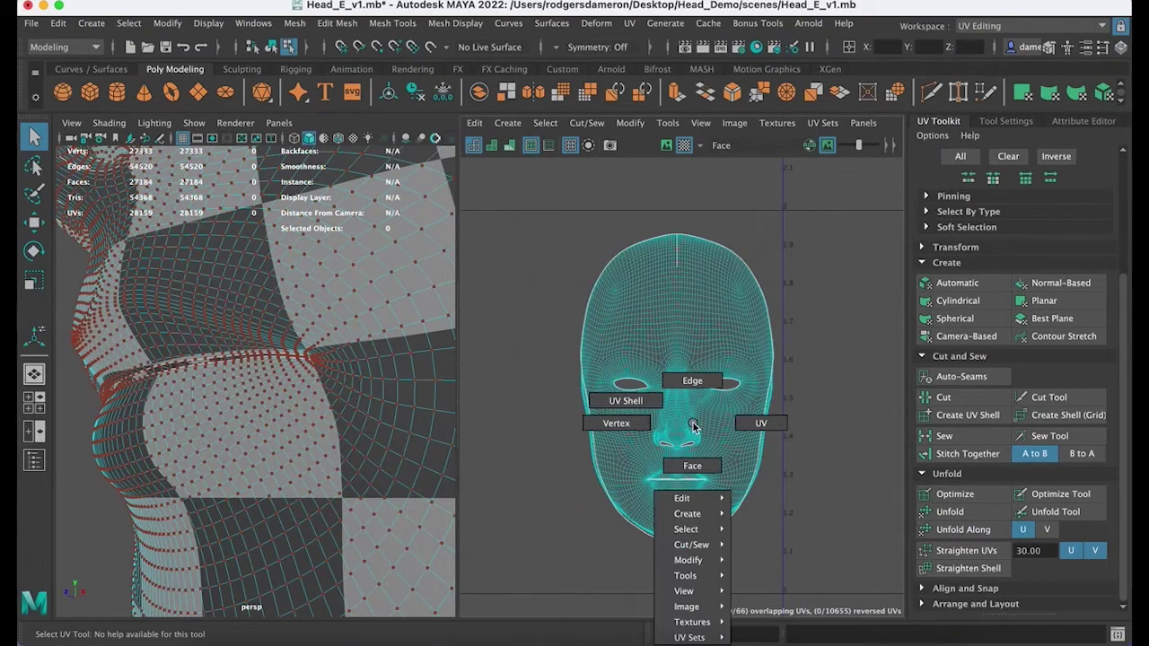
right_click_drag(701, 358, 549, 225)
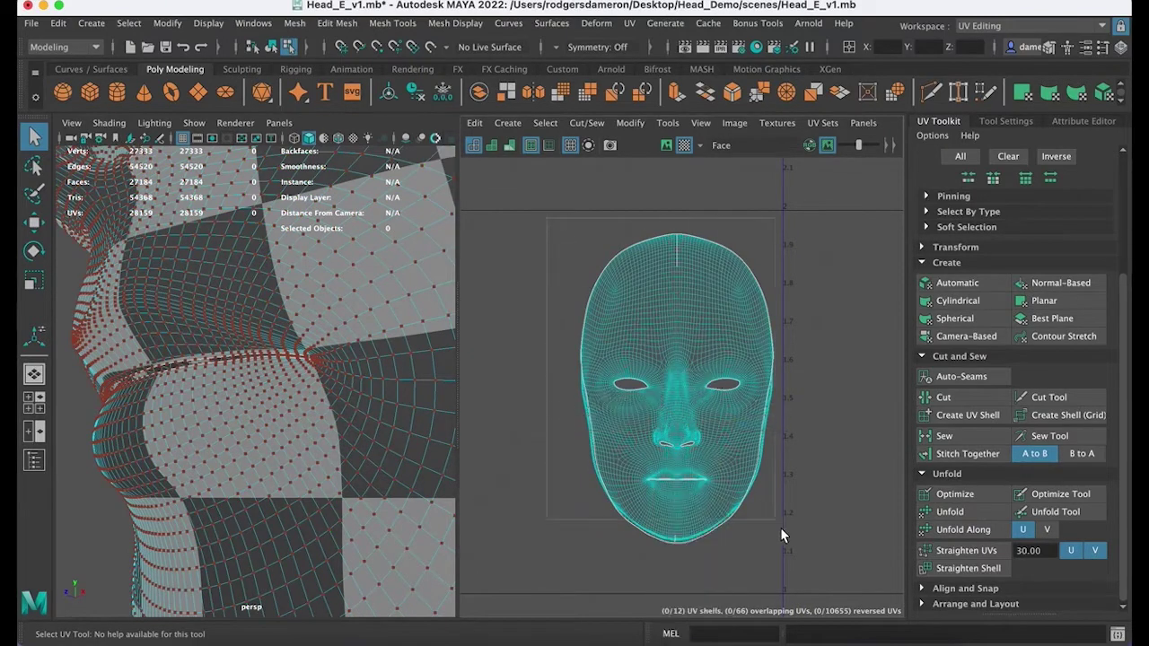
left_click_drag(825, 585, 826, 587)
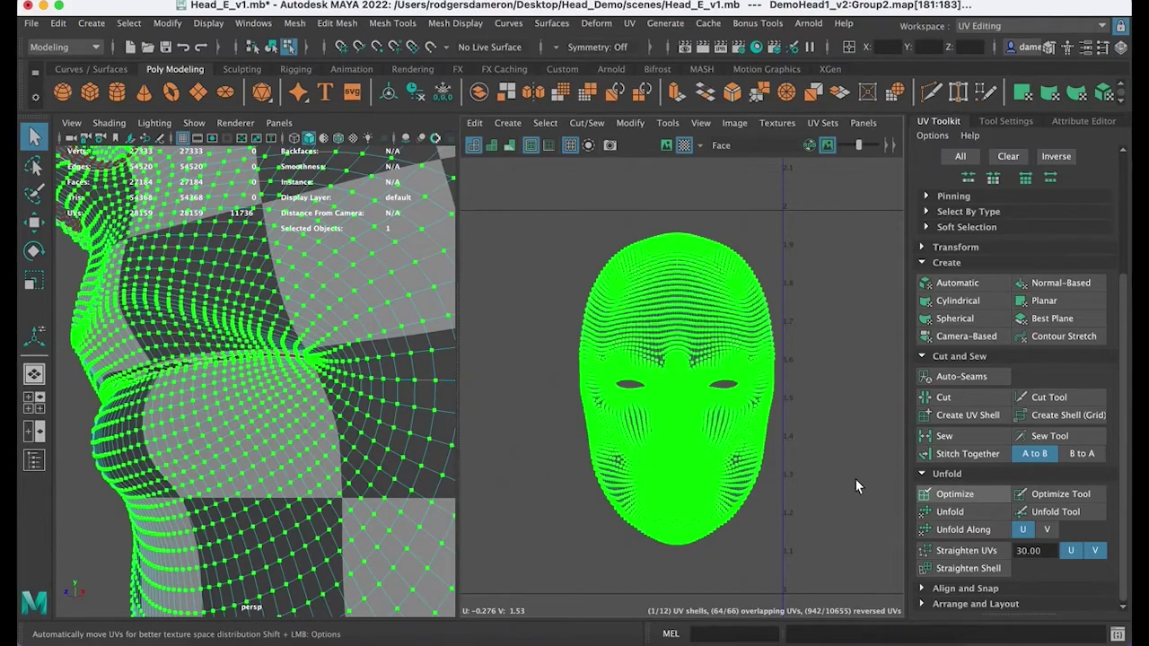
left_click_drag(366, 387, 259, 406, "alt")
left_click(697, 529)
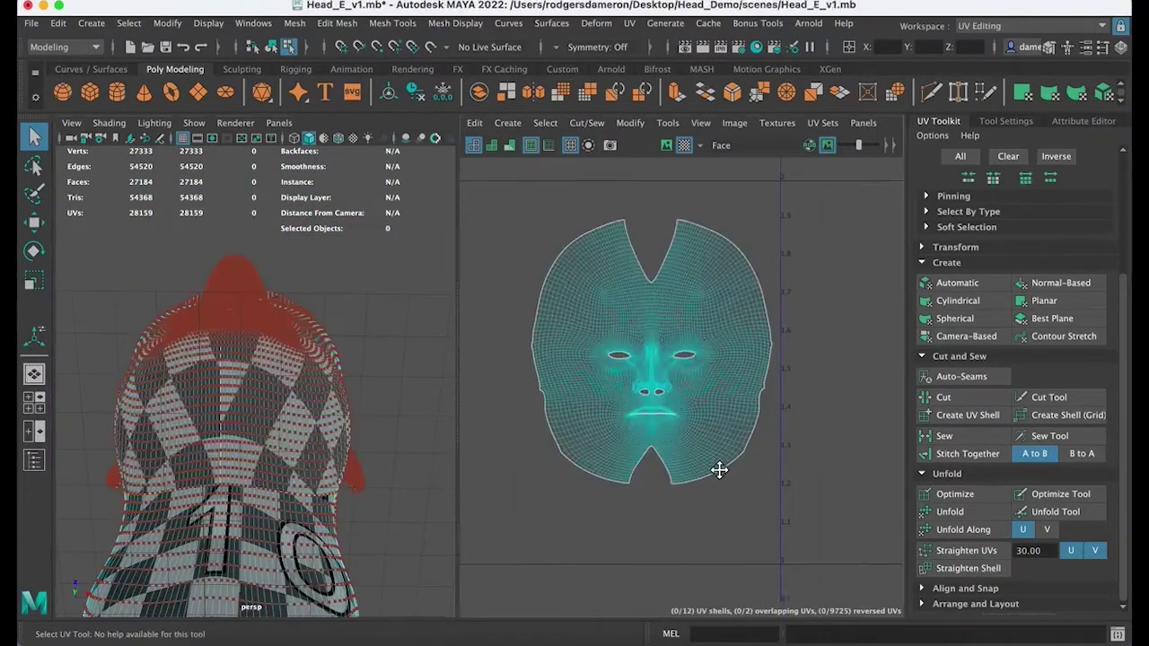
scroll(655, 404, "up", 6)
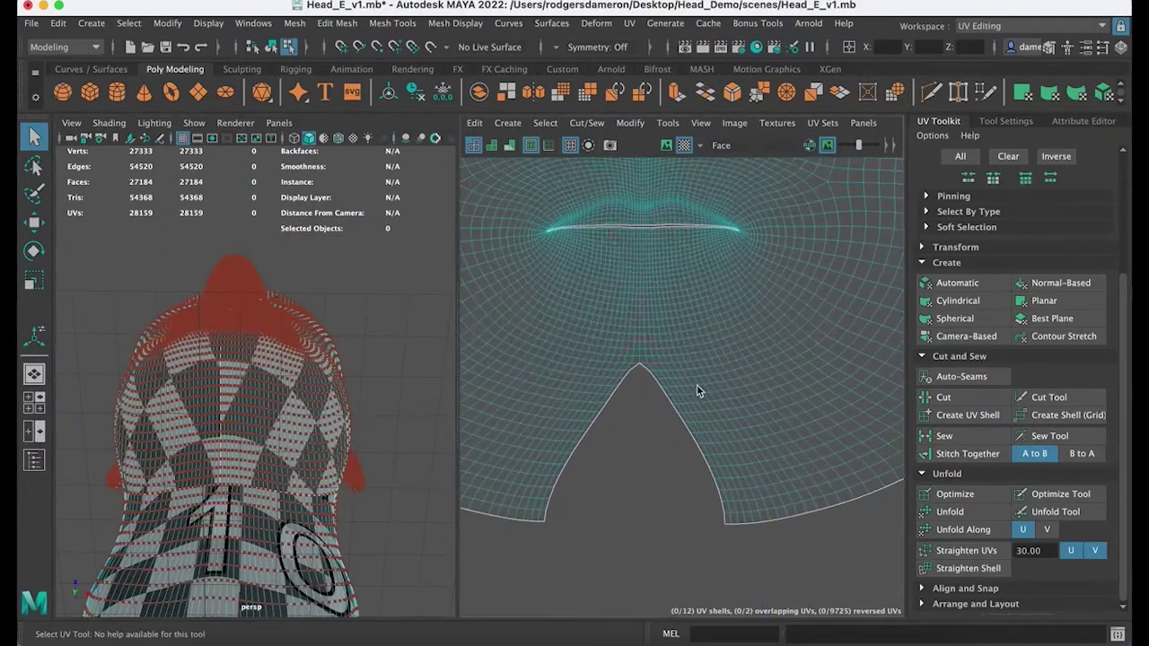
Step: Select the block of UVs along one slanted edge of the chin notch and optimize it
right_click_drag(697, 384, 761, 386)
left_click_drag(784, 489, 783, 489)
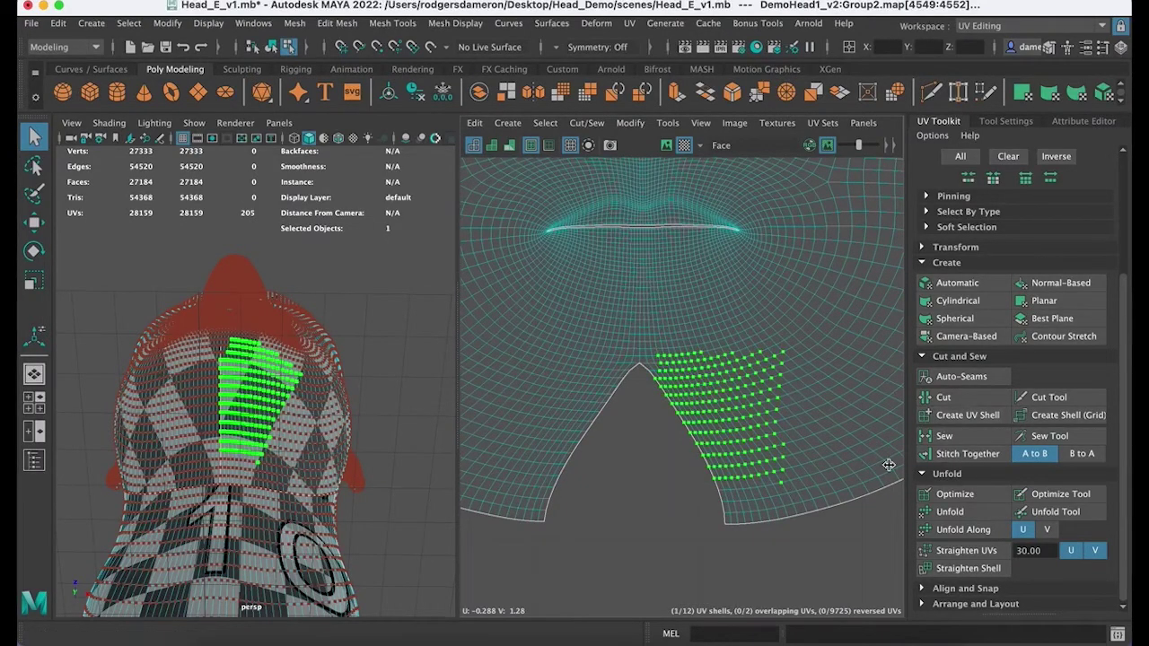
scroll(675, 389, "down", 5)
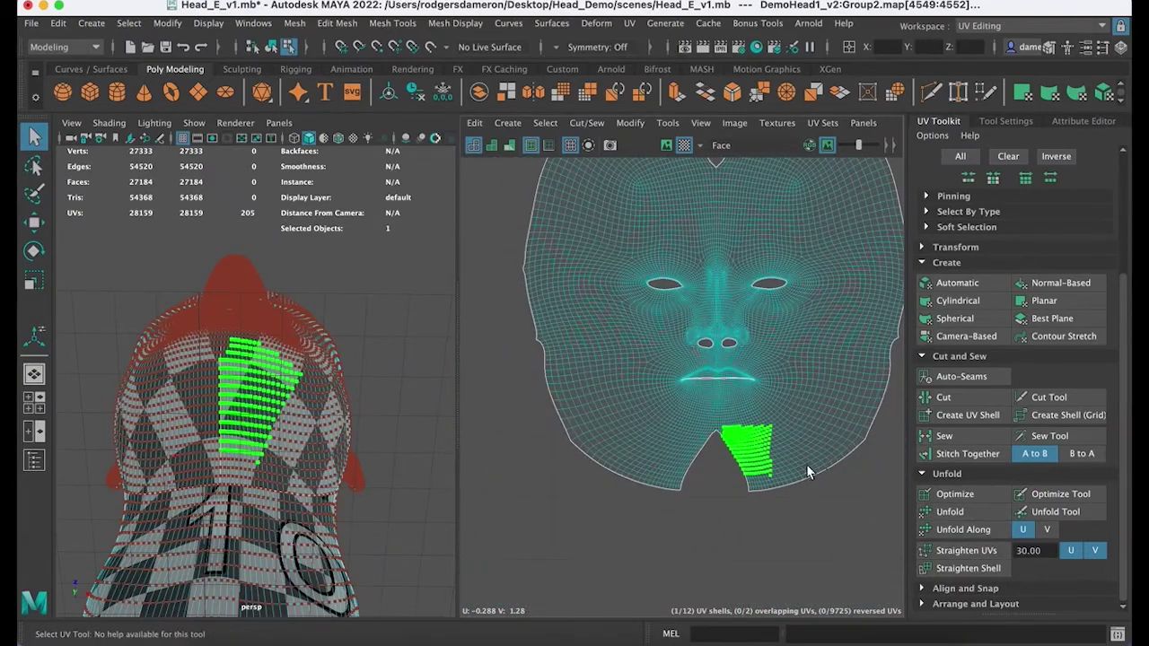
middle_click_drag(806, 466, 762, 450, "alt")
right_click_drag(269, 438, 392, 446, "alt")
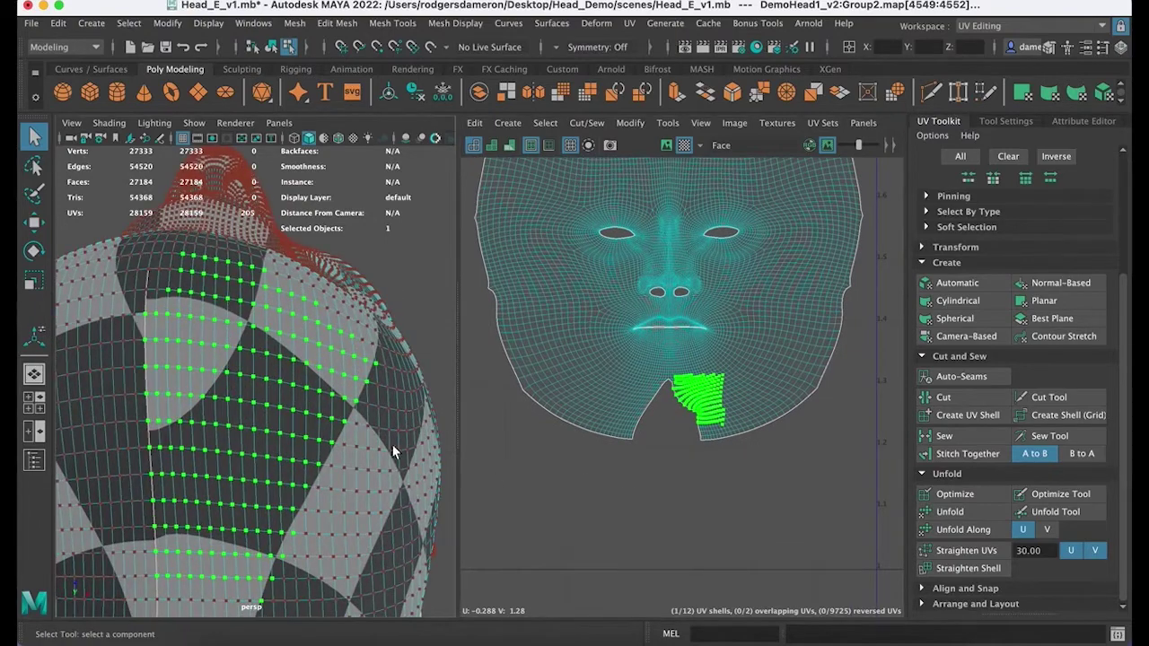
scroll(661, 408, "up", 8)
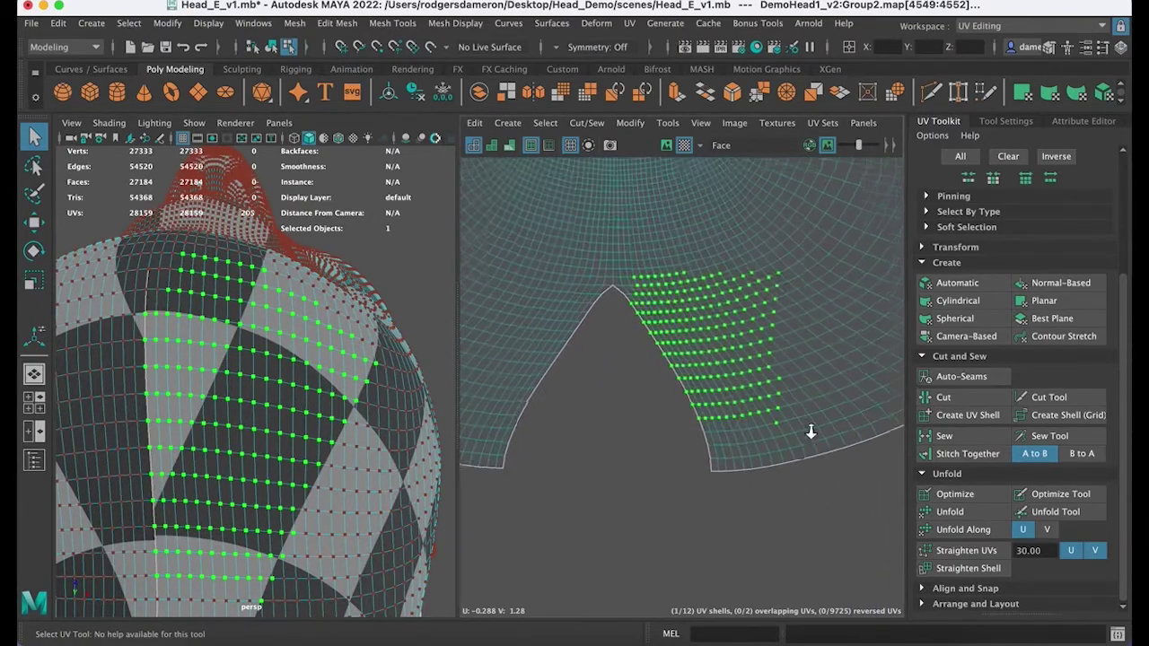
scroll(715, 427, "up", 3)
left_click(661, 323)
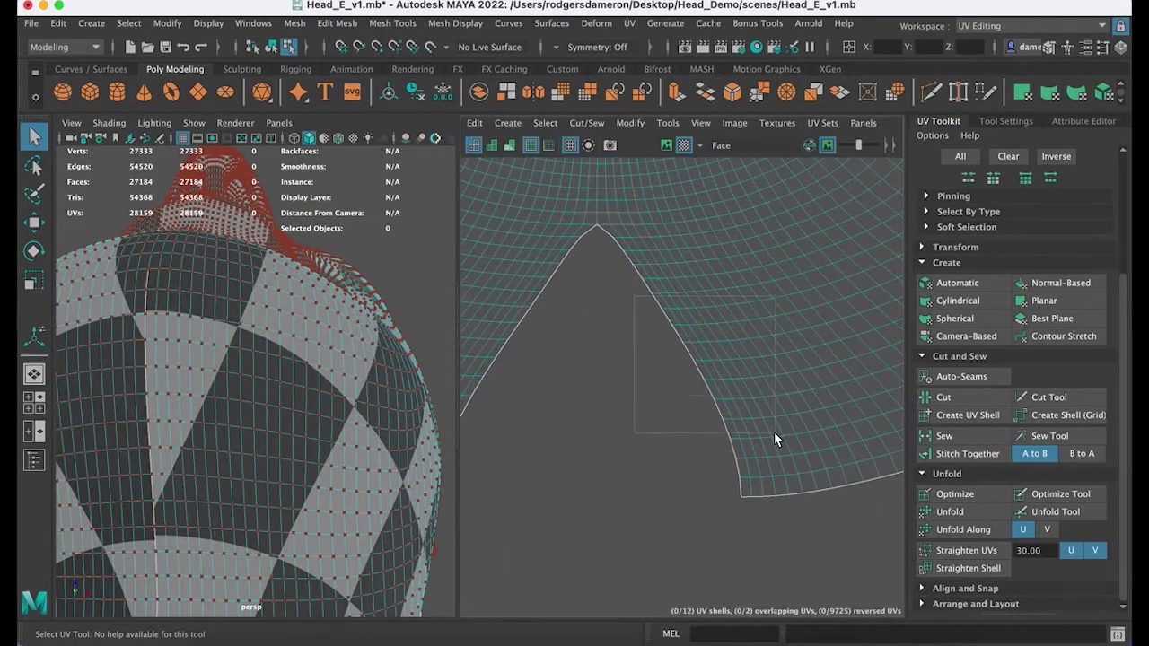
left_click_drag(634, 296, 774, 432)
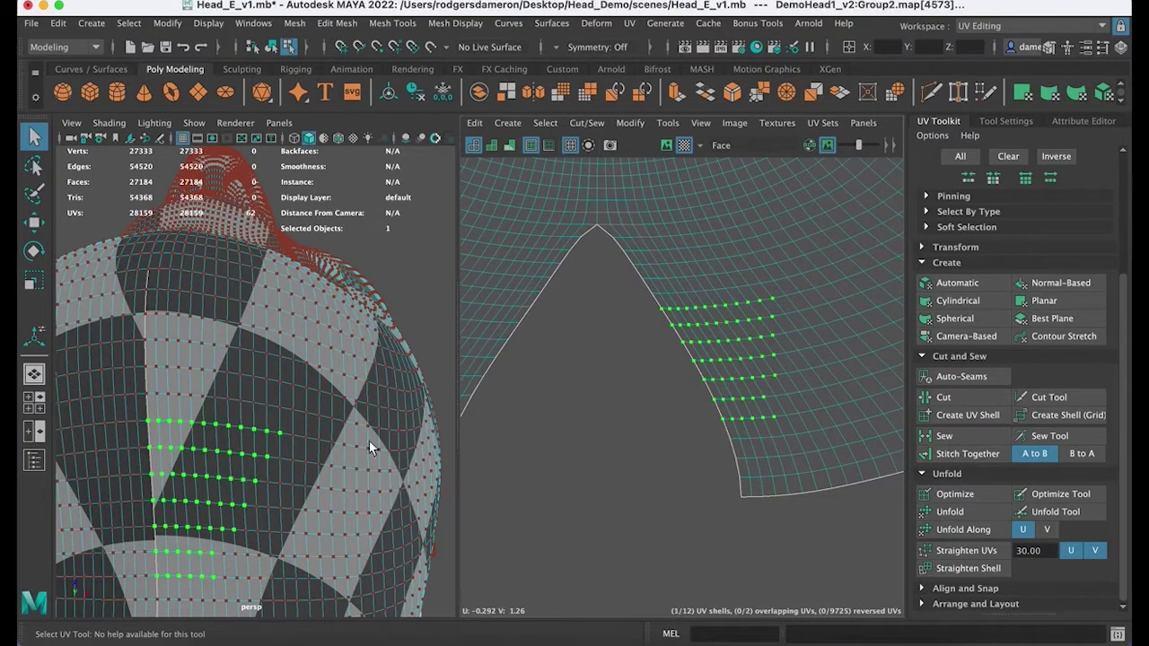
left_click(970, 495)
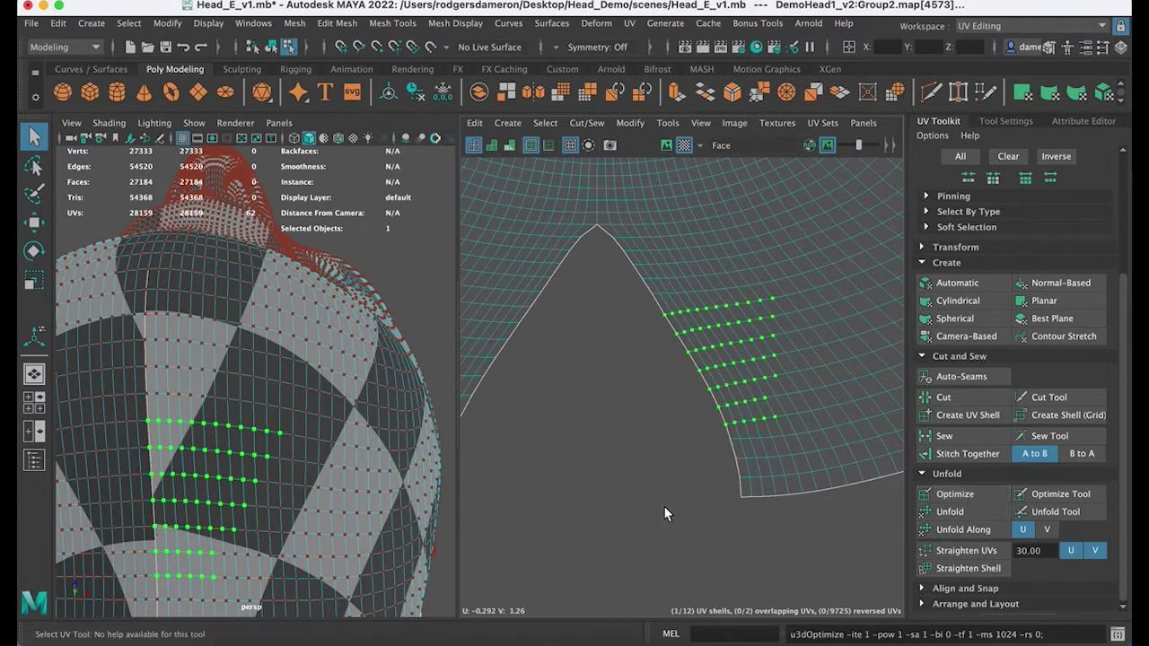
Step: Optimize the UVs at the notch's lower corner, and both unfold and optimize the wider block above them
left_click_drag(798, 511, 797, 529)
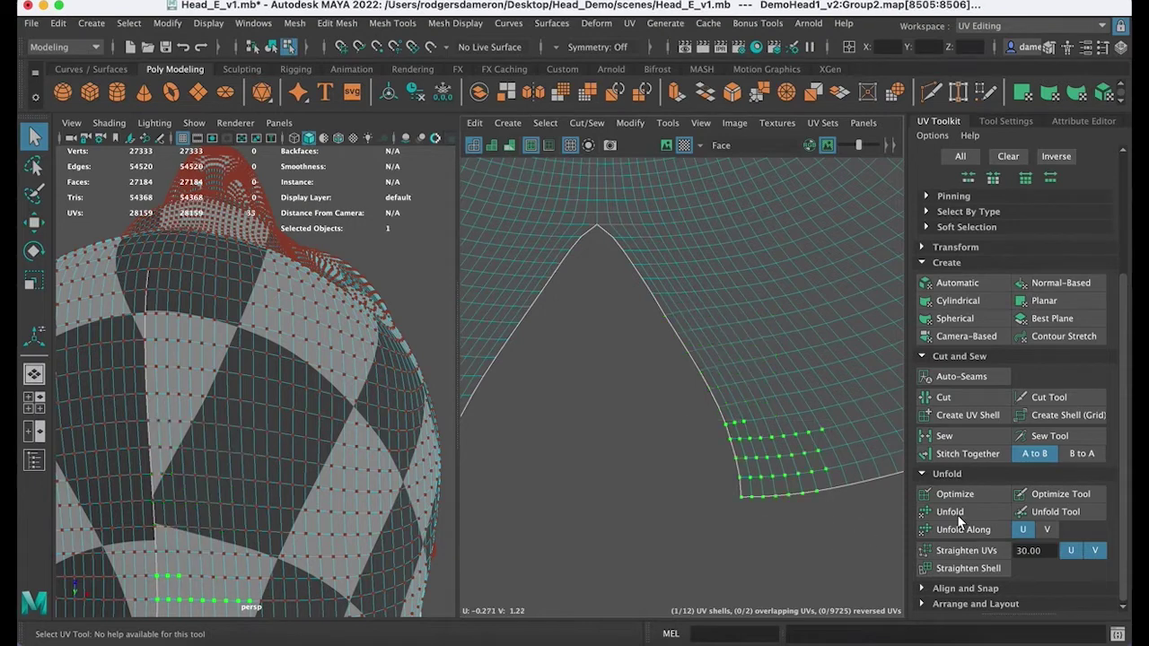
left_click(977, 494)
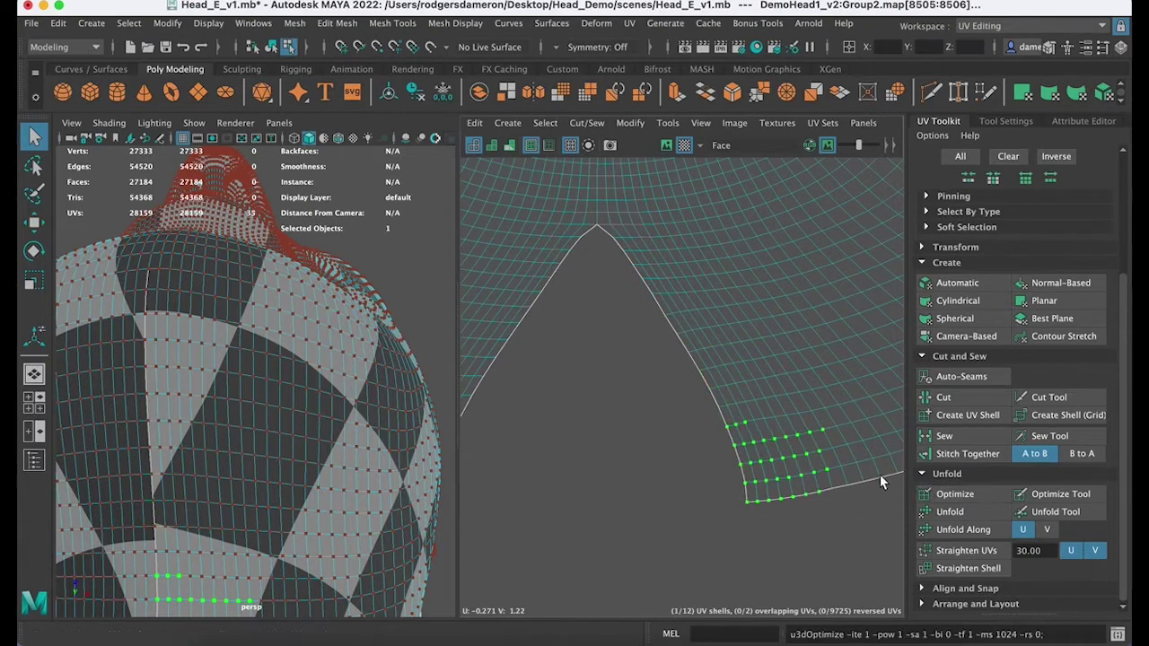
left_click_drag(860, 446, 861, 446)
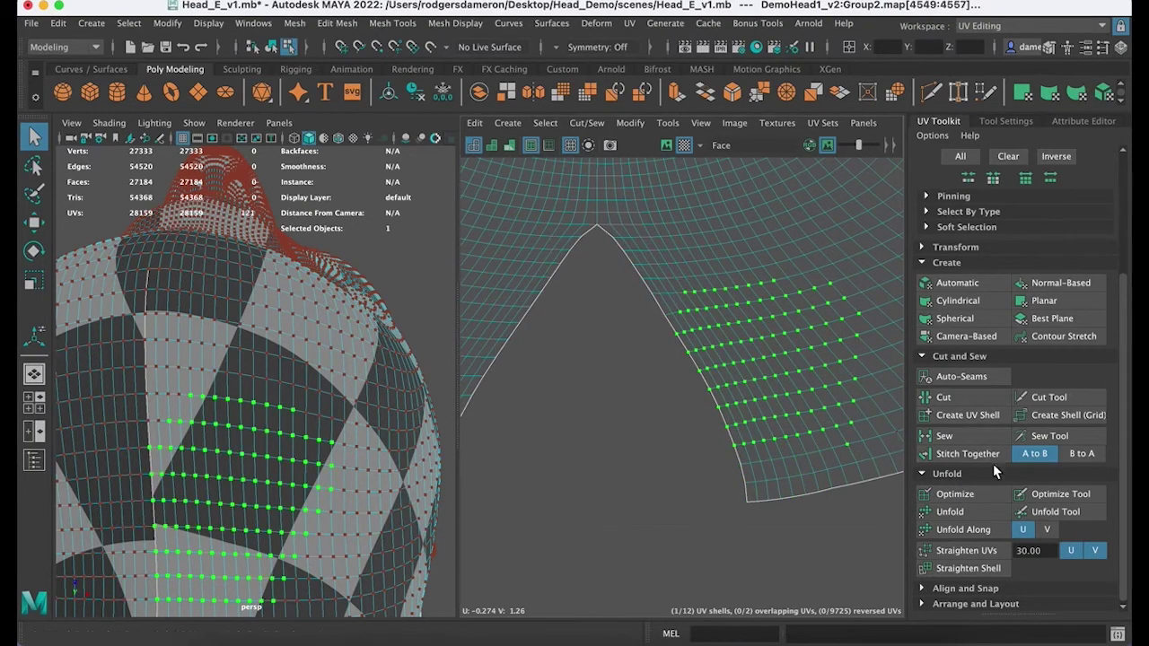
left_click(968, 510)
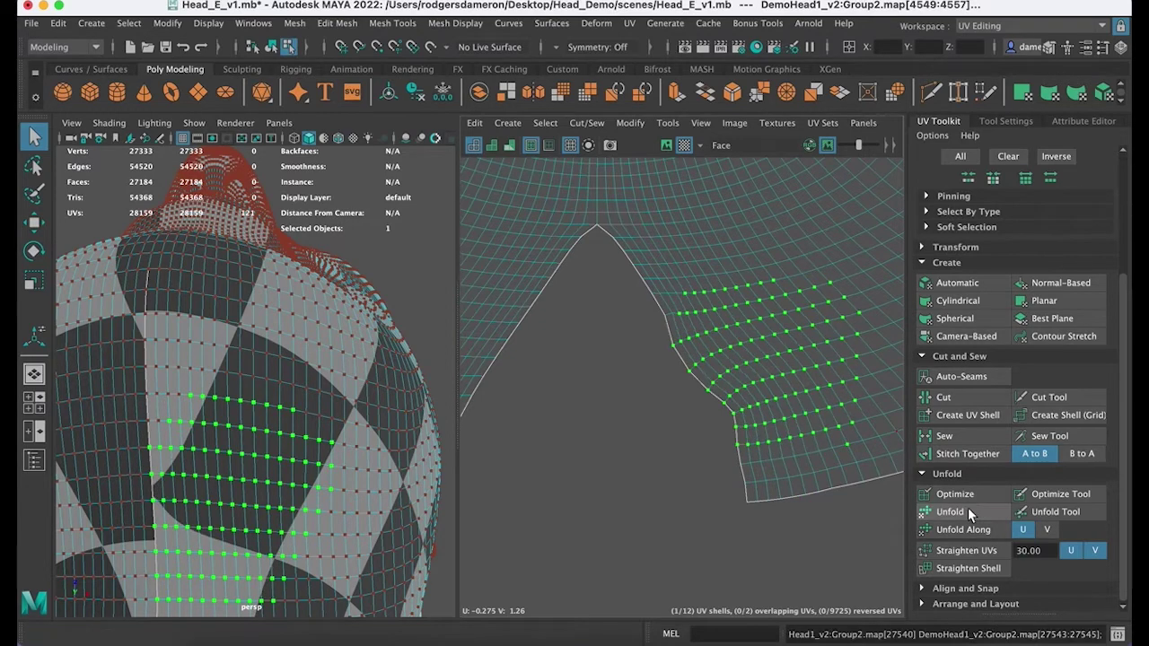
left_click(960, 495)
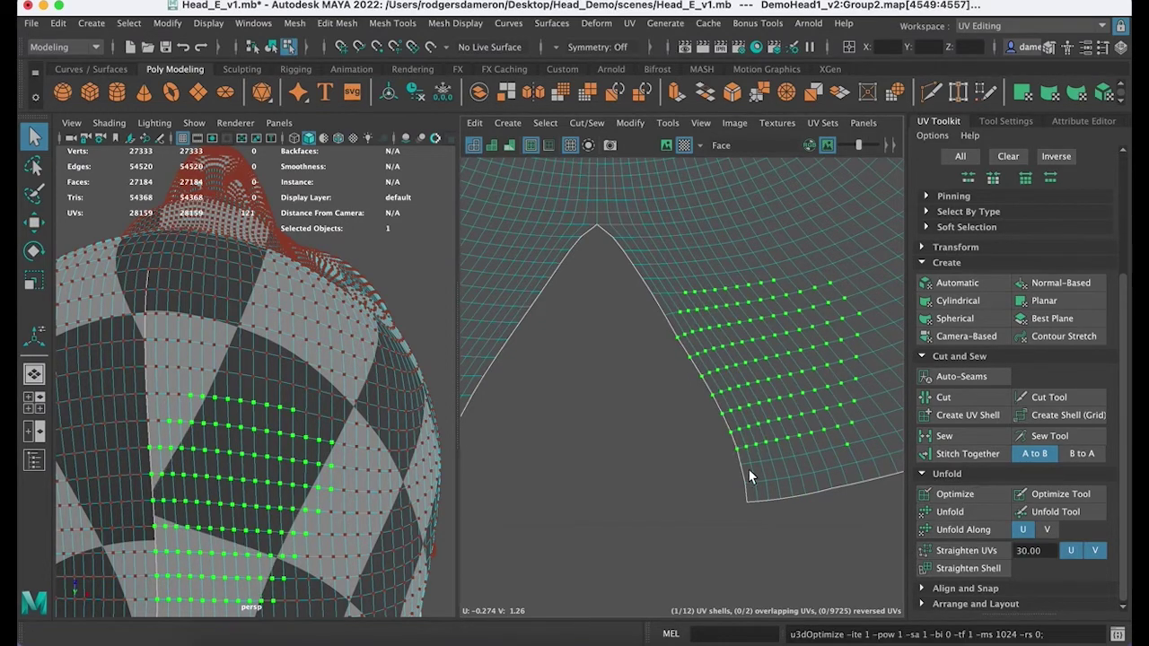
Step: Select the small group of UVs near the upper end of the same notch edge and optimize it
middle_click_drag(753, 398, 774, 443, "alt")
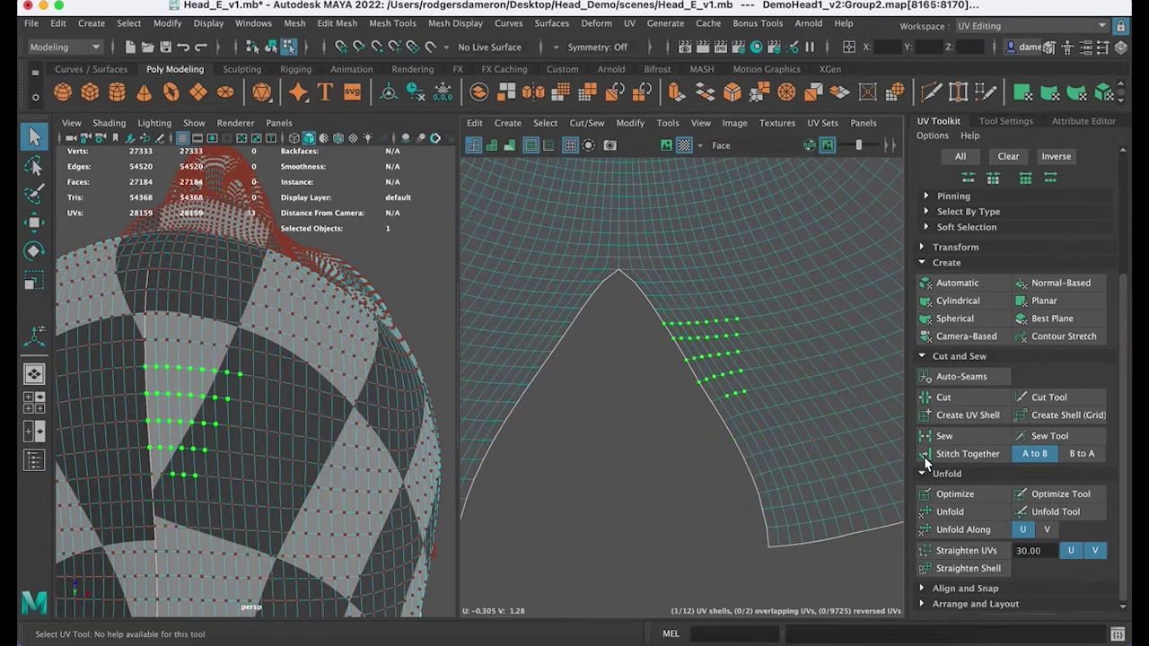
left_click(957, 494)
middle_click_drag(730, 430, 777, 477, "alt")
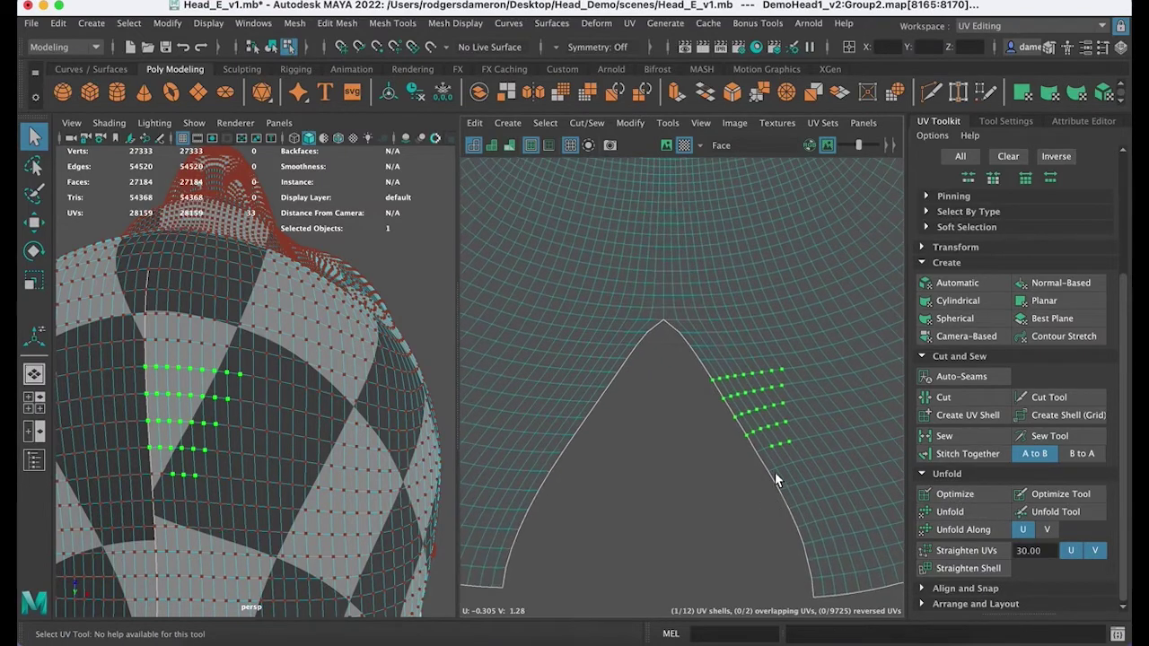
scroll(776, 476, "down", 5)
Step: Return to object mode and examine the checker pattern across the front and side of the 3D head
left_click_drag(319, 392, 319, 462, "alt")
left_click_drag(346, 310, 362, 390, "alt")
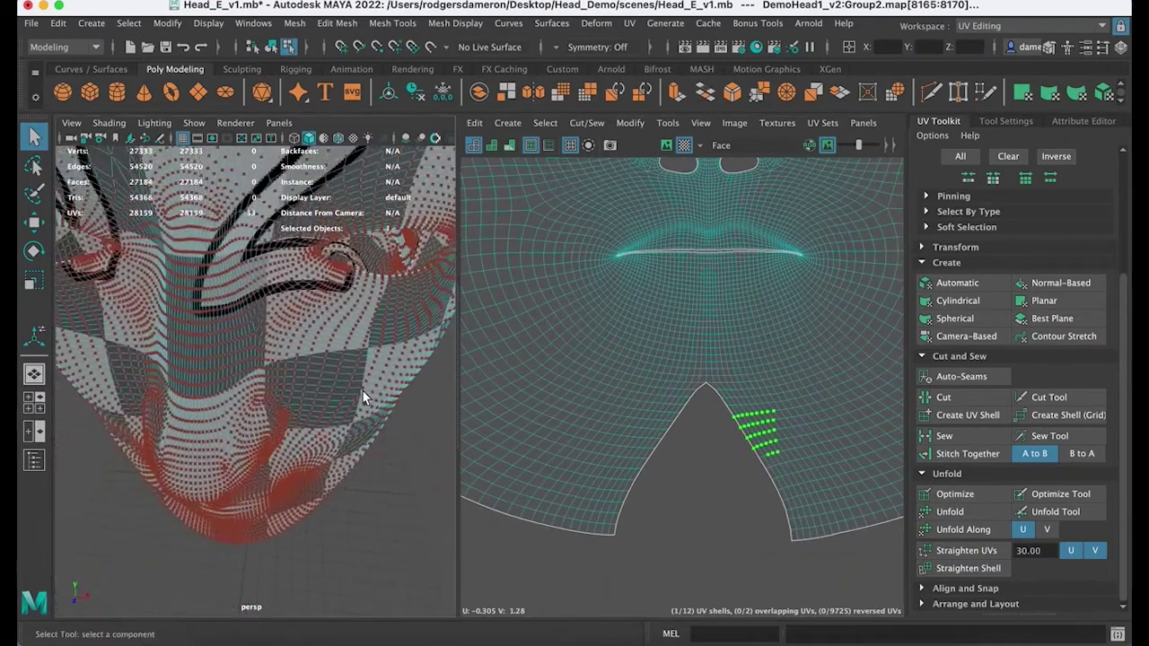
right_click_drag(233, 314, 310, 216, "alt")
right_click_drag(328, 383, 423, 414, "alt")
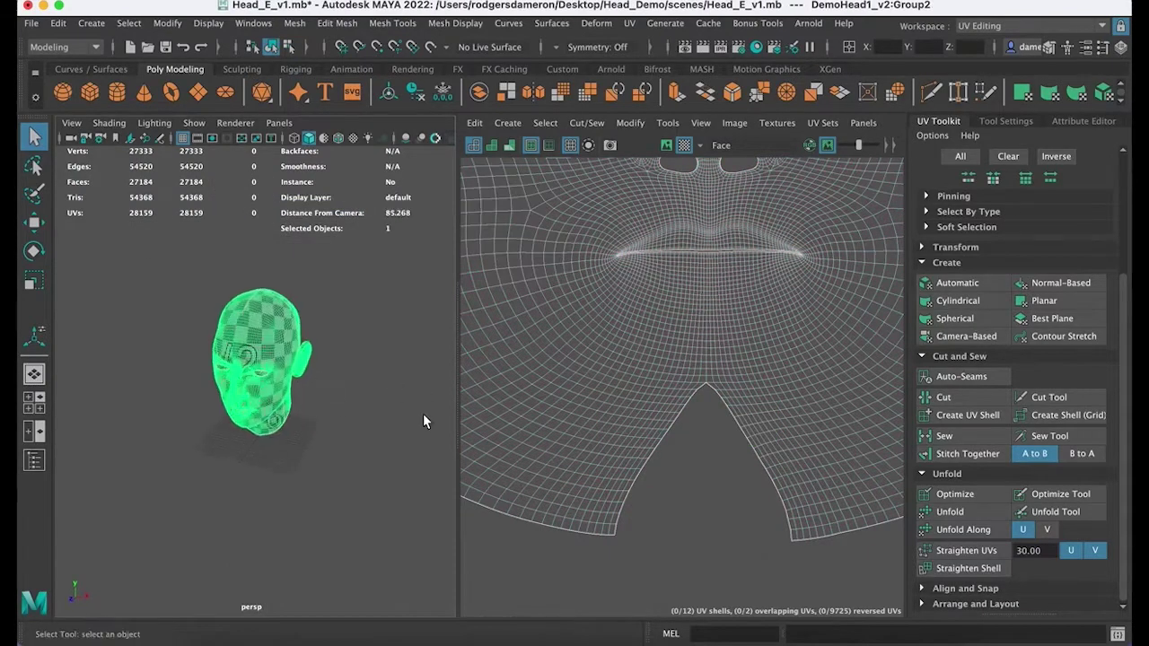
right_click_drag(132, 427, 316, 404, "alt")
left_click_drag(323, 405, 177, 372, "alt")
left_click(367, 434)
left_click(335, 440)
right_click_drag(177, 371, 176, 413, "alt")
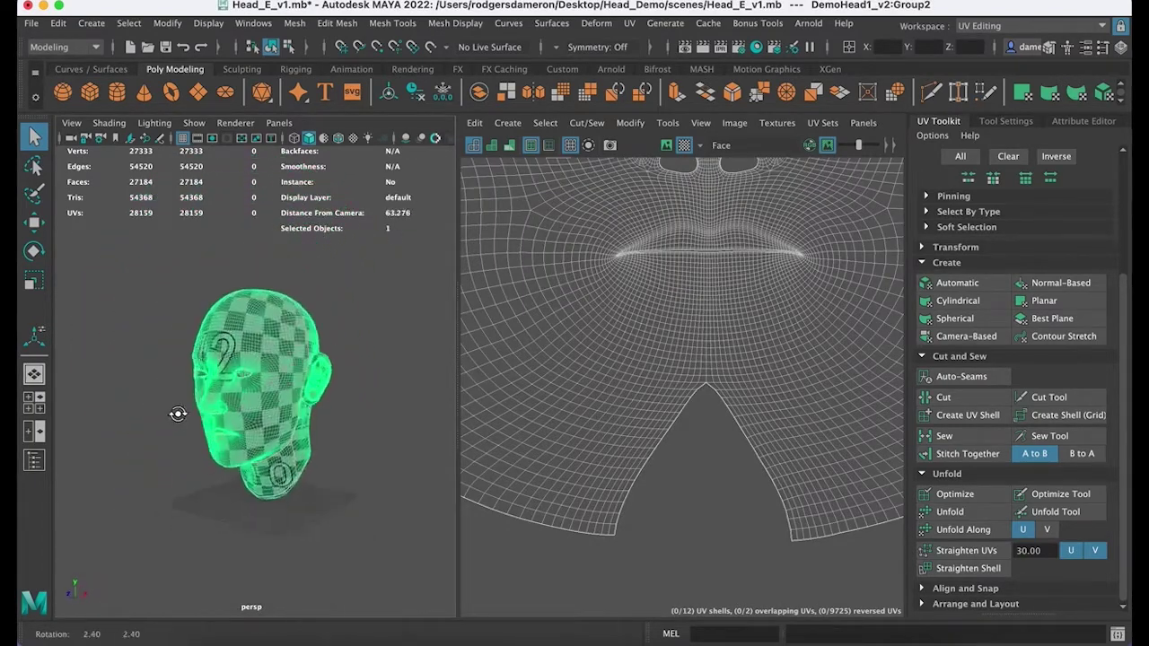
left_click_drag(177, 413, 146, 423, "alt")
right_click_drag(147, 423, 202, 428, "alt")
Step: Examine the outline of the face shell and the arrangement of the remaining UV shells in the UV layout
middle_click_drag(647, 312, 622, 380, "alt")
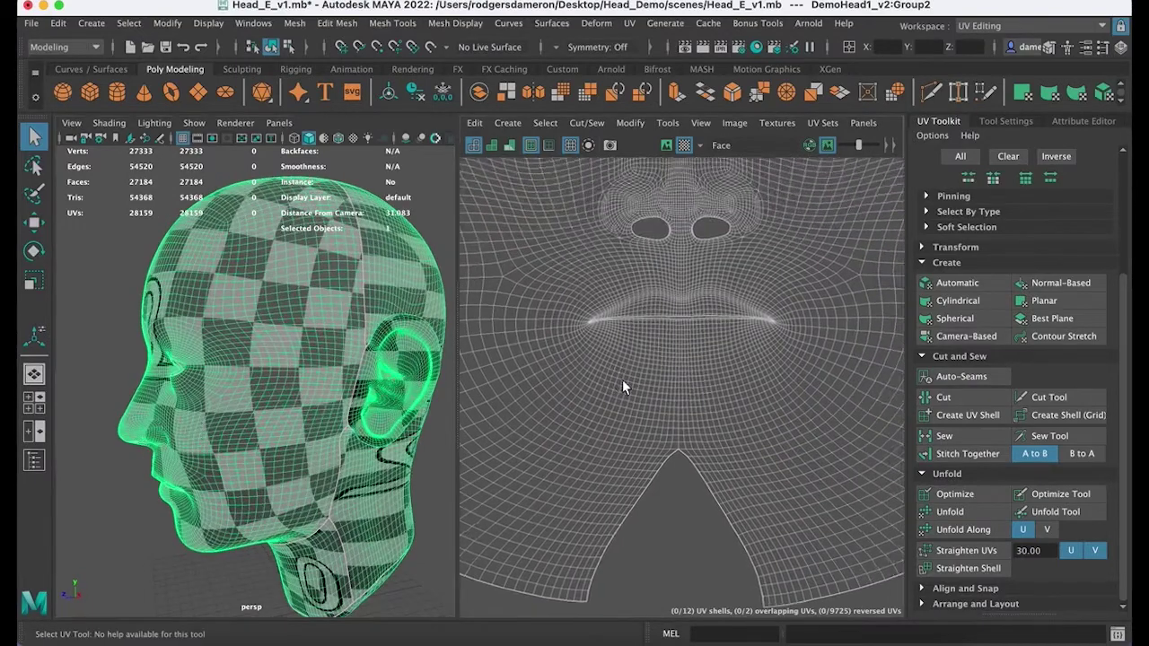
right_click_drag(785, 320, 572, 305, "alt")
middle_click_drag(870, 293, 694, 337, "alt")
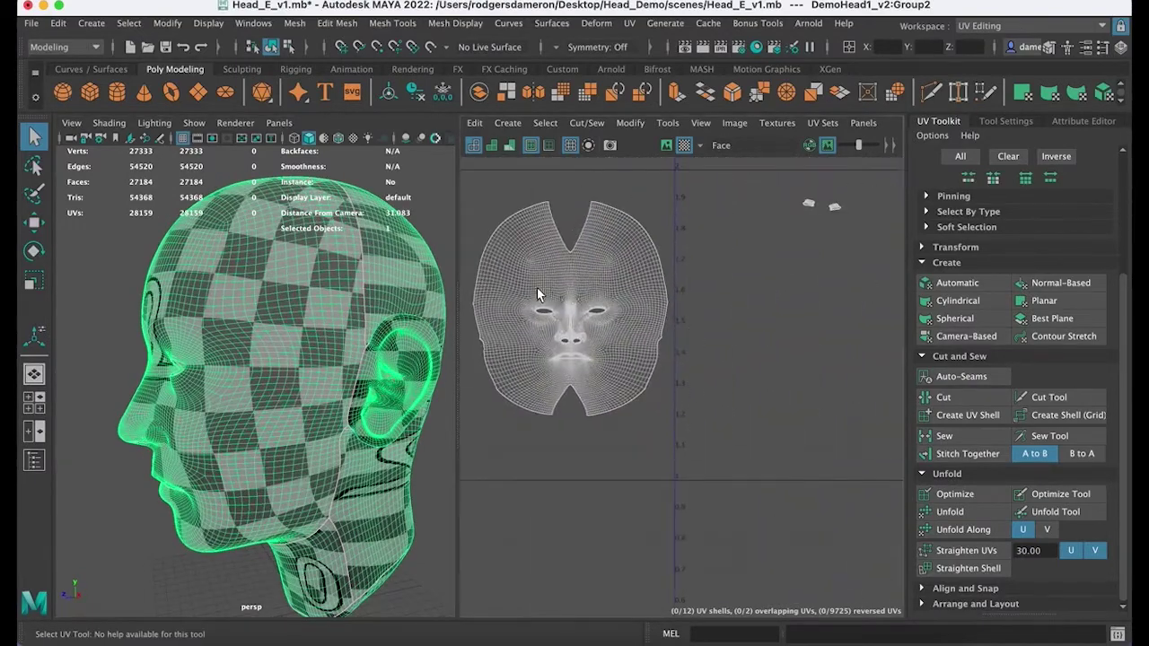
right_click_drag(536, 294, 735, 310, "alt")
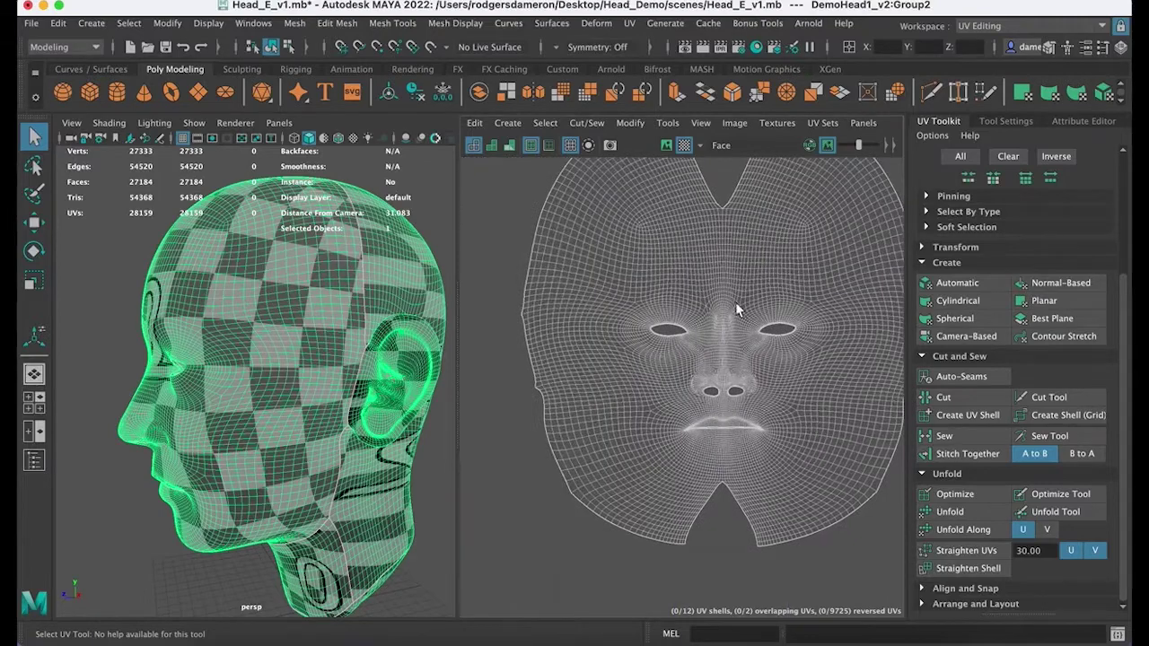
middle_click_drag(732, 365, 685, 348, "alt")
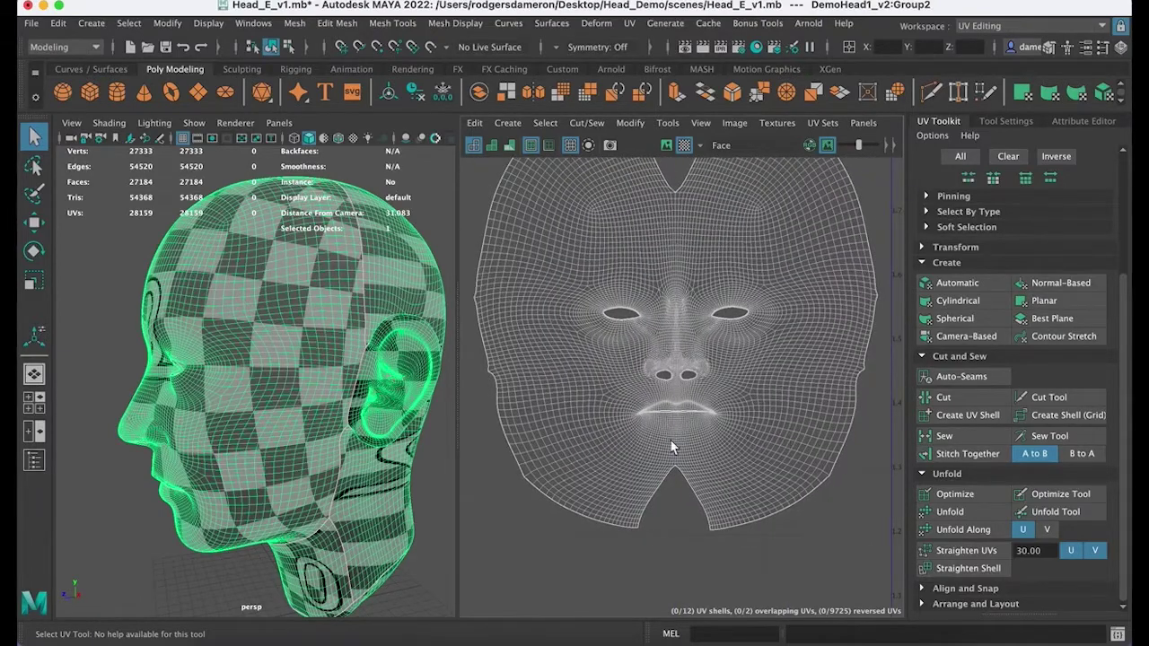
middle_click_drag(748, 338, 683, 419, "alt")
right_click_drag(760, 424, 712, 419, "alt")
middle_click_drag(712, 419, 674, 336, "alt")
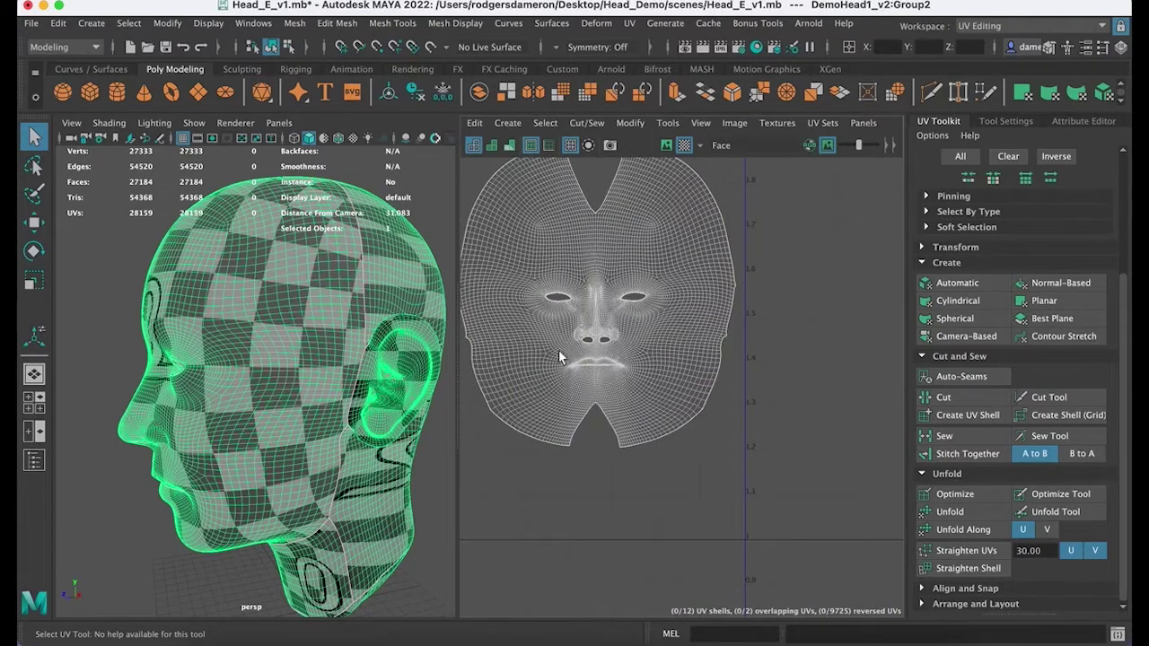
right_click_drag(718, 475, 592, 408, "alt")
middle_click_drag(734, 428, 518, 325, "alt")
right_click_drag(789, 440, 703, 407, "alt")
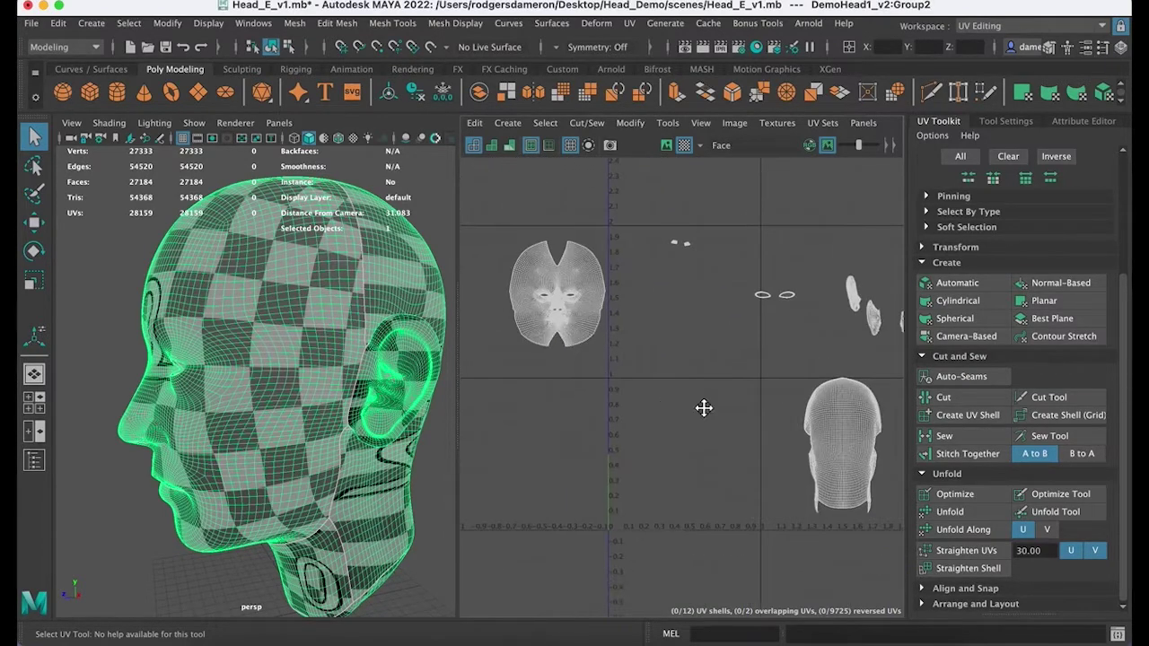
middle_click_drag(811, 474, 701, 400, "alt")
Step: Inspect the checker pattern around the ear, under the jaw and on the front of the neck
left_click_drag(249, 434, 223, 425, "alt")
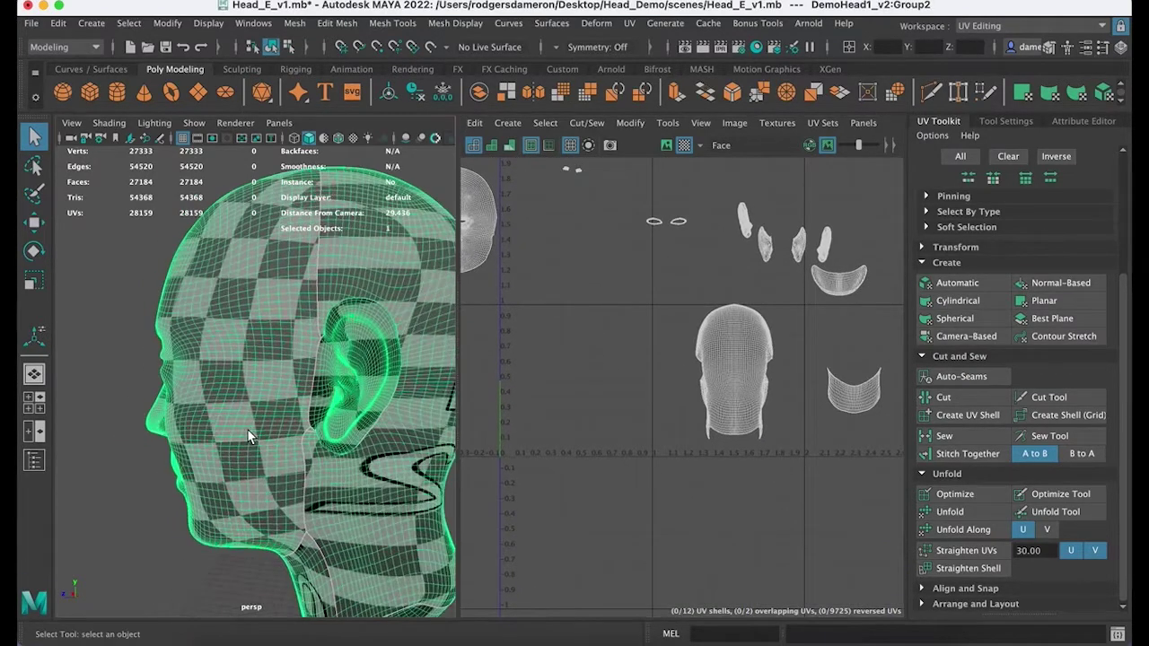
middle_click_drag(250, 436, 280, 294, "alt")
right_click_drag(334, 351, 299, 386, "alt")
left_click_drag(300, 385, 329, 392, "alt")
middle_click_drag(328, 391, 299, 381, "alt")
right_click_drag(221, 387, 272, 396, "alt")
left_click_drag(202, 424, 266, 405, "alt")
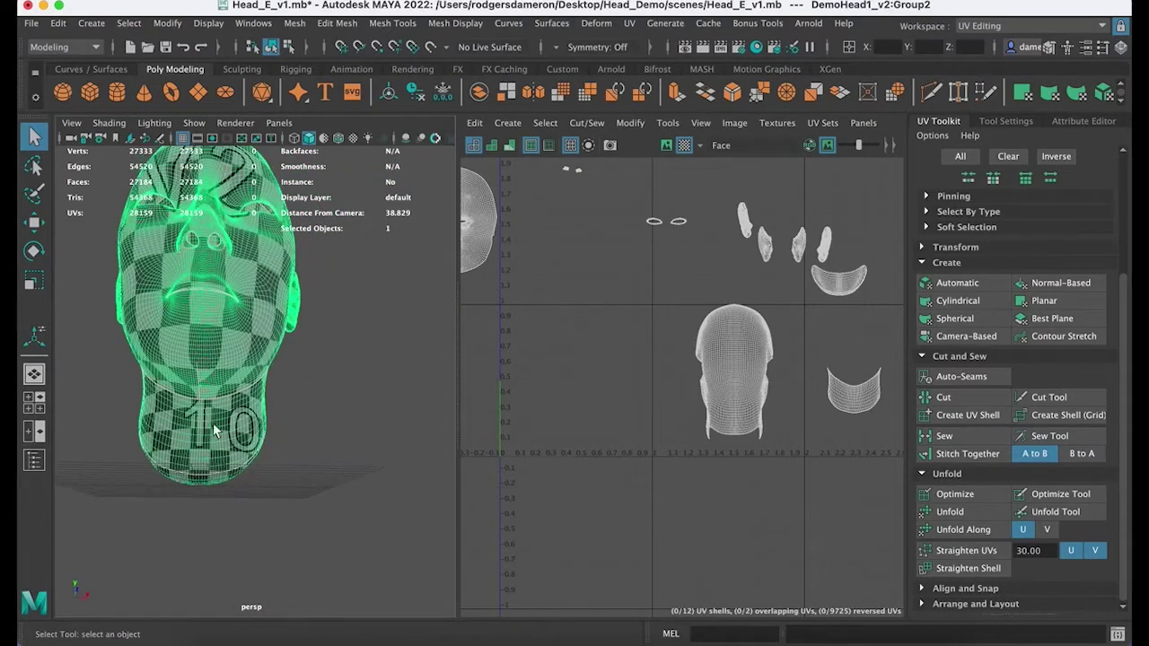
Step: Select the front neck UV shell and move it beneath the face shell, around U -0.35, V 0.64
right_click_drag(844, 399, 811, 384)
left_click(866, 406)
key("w")
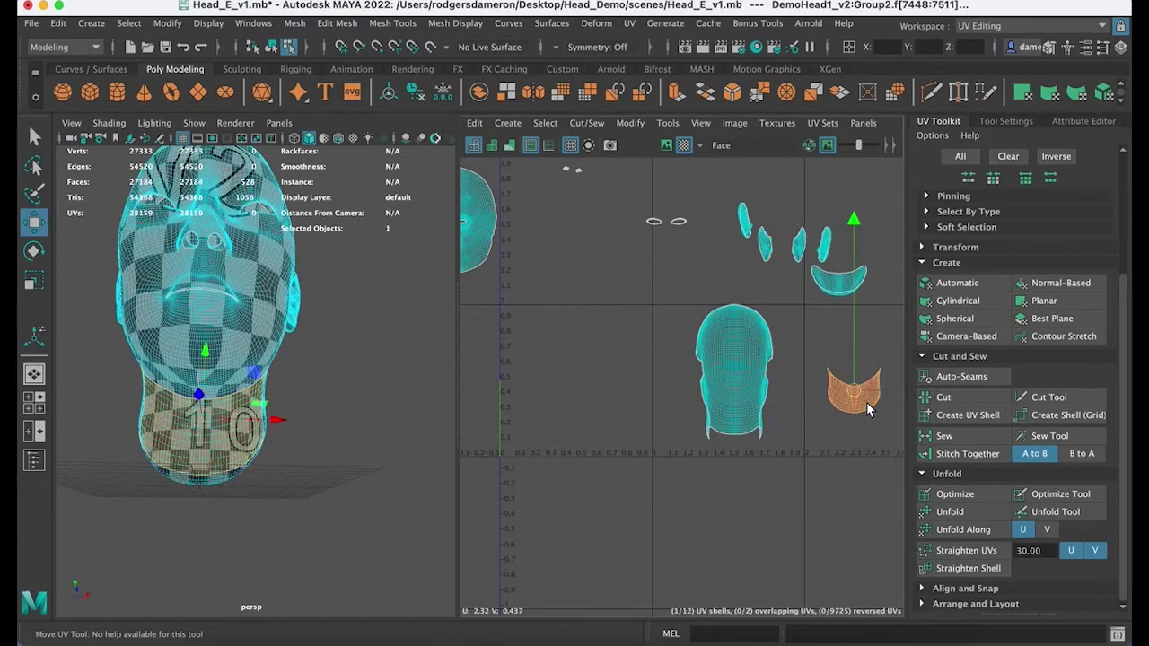
left_click_drag(854, 392, 523, 426)
middle_click_drag(534, 414, 739, 426, "alt")
left_click(708, 443)
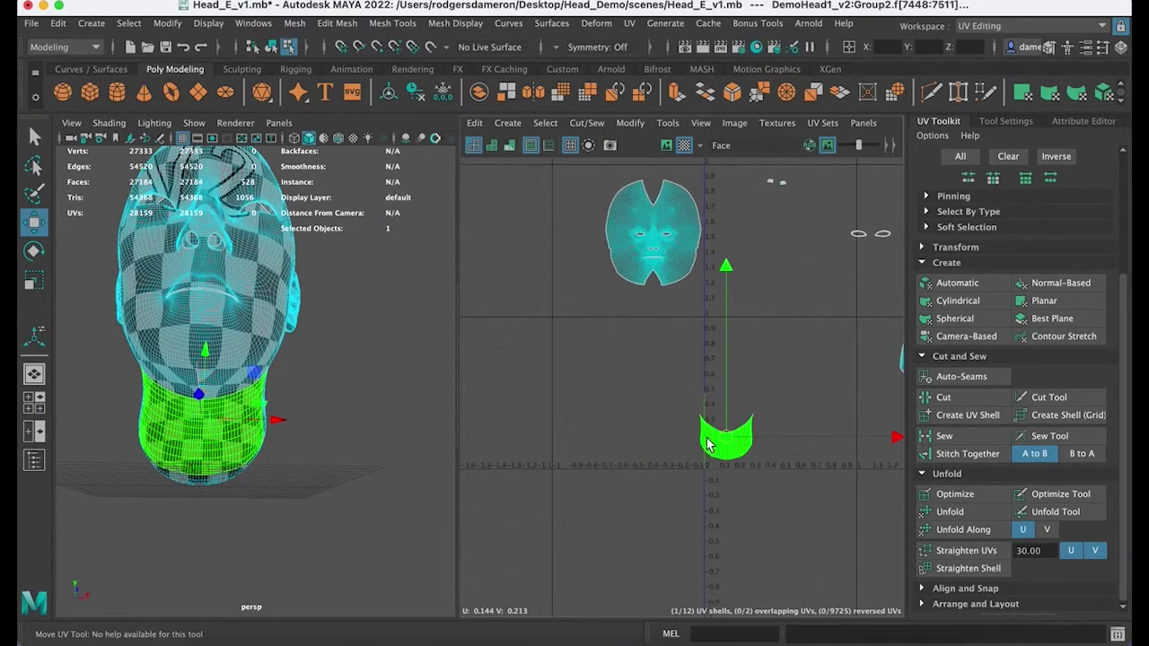
left_click_drag(722, 442, 656, 368)
right_click_drag(656, 368, 724, 378, "alt")
left_click_drag(297, 423, 295, 443, "alt")
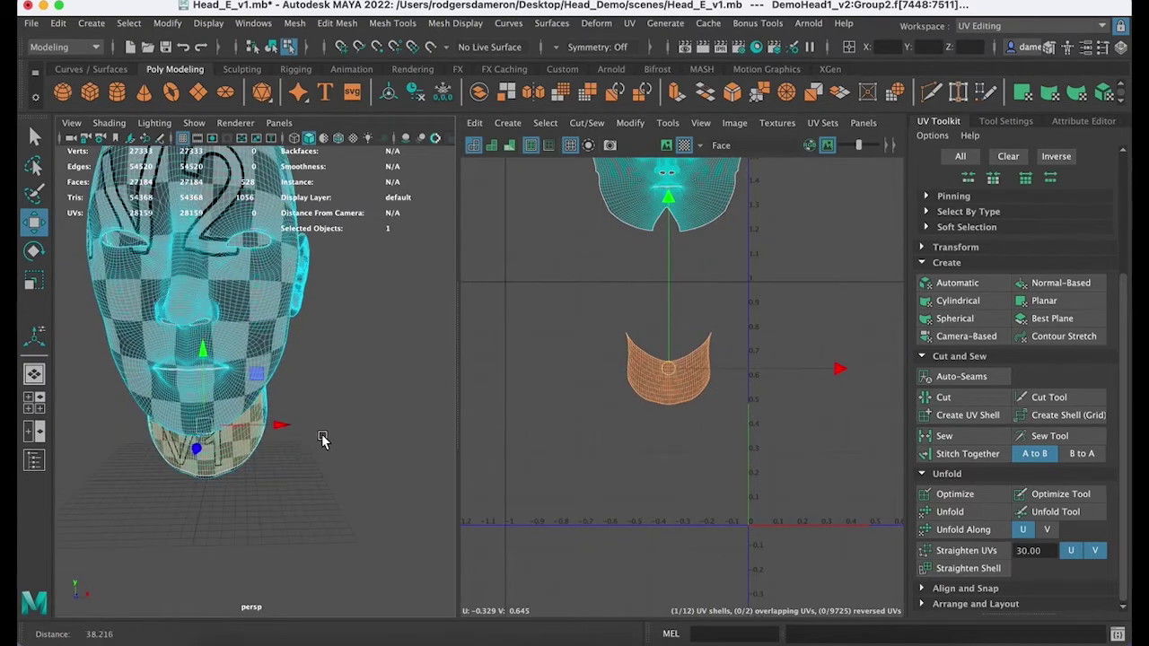
right_click_drag(323, 439, 275, 421, "alt")
left_click_drag(275, 421, 272, 419, "alt")
key("q")
Step: Select all UVs of the front neck shell, switch back to face selection and reselect all its faces
right_click_drag(635, 380, 770, 370, "alt")
middle_click_drag(669, 367, 637, 407, "alt")
right_click_drag(677, 393, 723, 382, "alt")
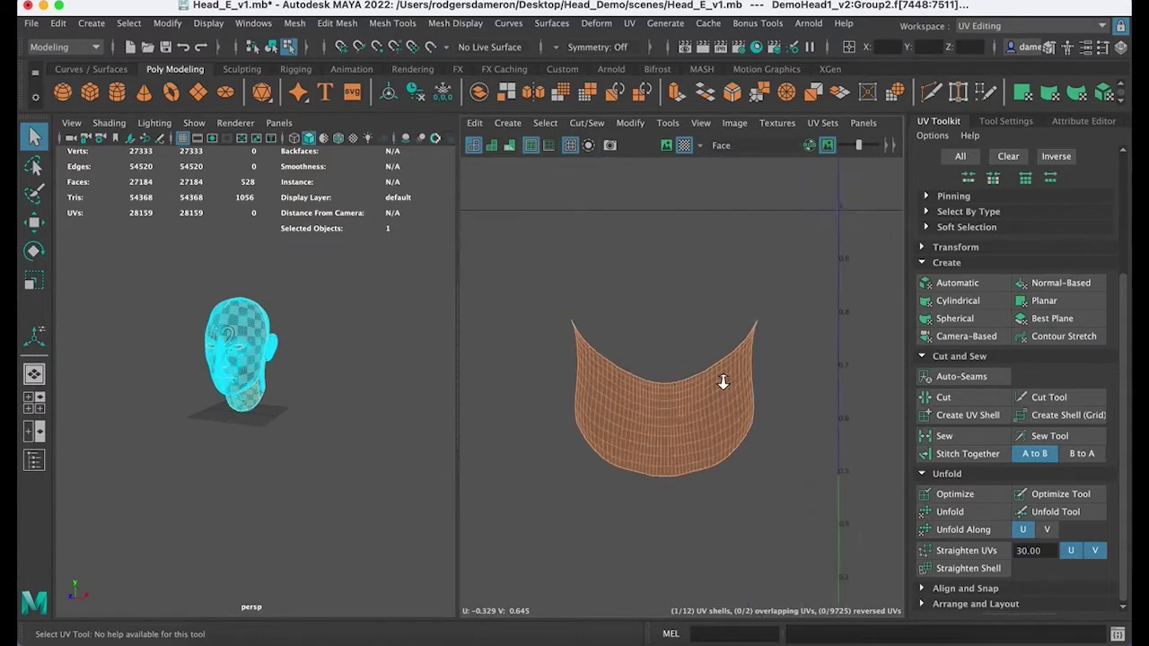
right_click(660, 436)
left_click(706, 435)
left_click_drag(530, 261, 839, 530)
right_click(727, 440)
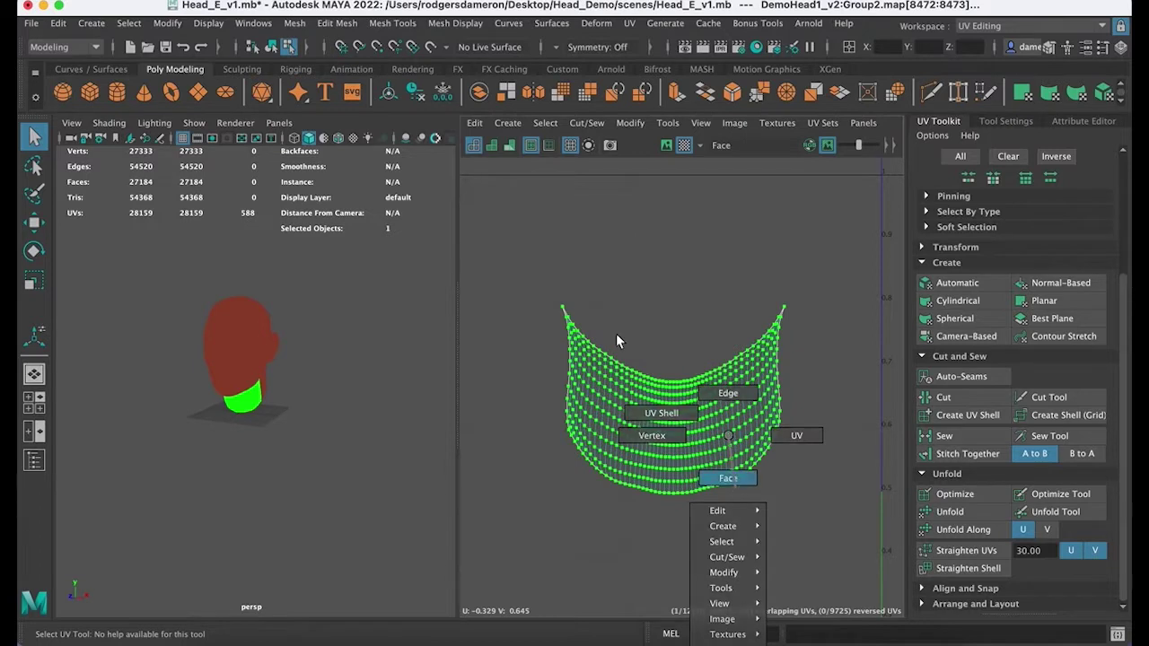
left_click(728, 479)
left_click_drag(524, 278, 871, 556)
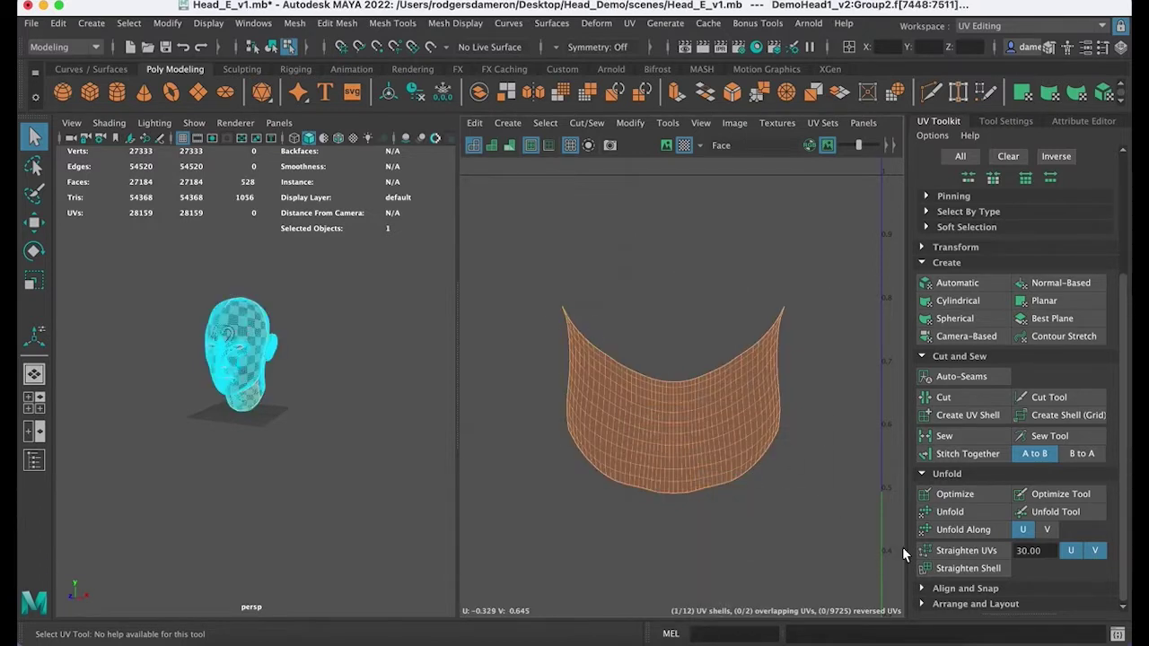
Step: Try optimizing the front neck shell, inspect its checker pattern on the 3D neck and undo the optimization
left_click(967, 496)
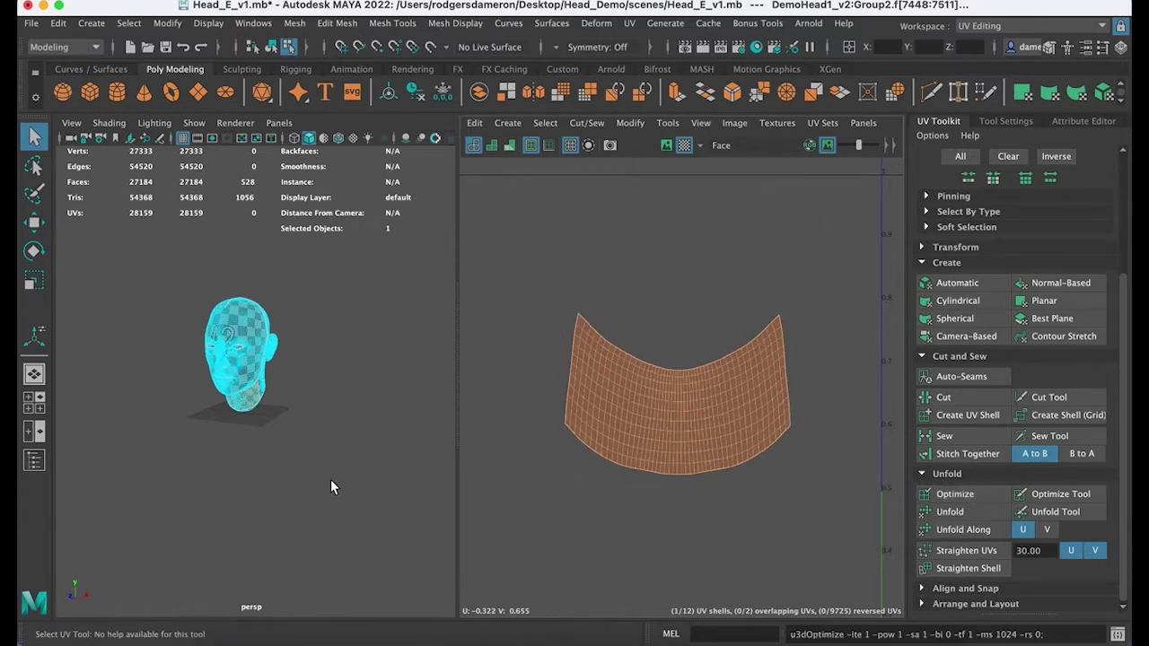
left_click_drag(225, 463, 259, 442, "alt")
right_click_drag(136, 443, 226, 420, "alt")
middle_click_drag(226, 420, 286, 331, "alt")
left_click_drag(286, 331, 166, 392, "alt")
key("ctrl+z")
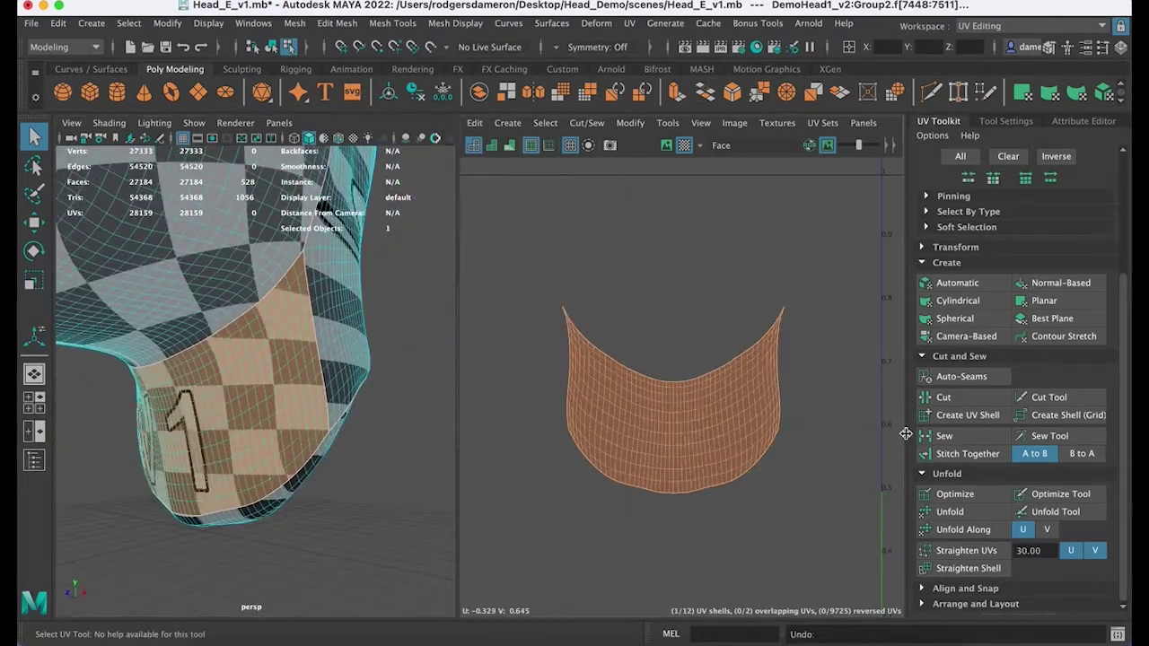
Step: Unfold the front neck shell and check the resulting checker pattern on the 3D neck
left_click(942, 512)
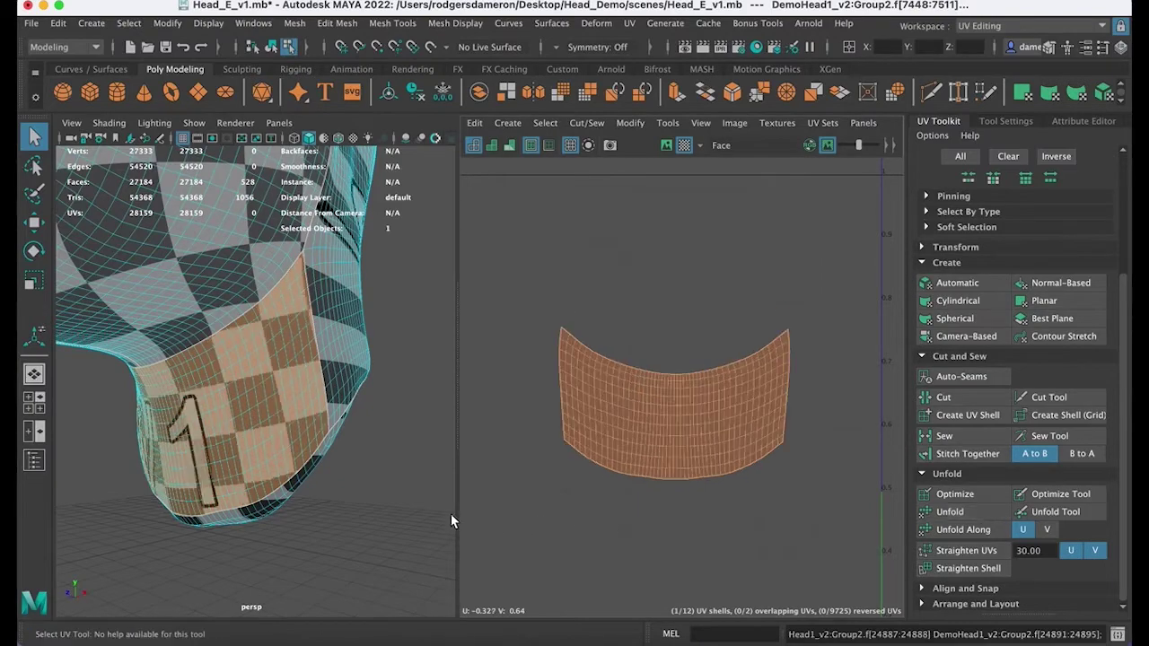
left_click_drag(450, 514, 296, 508, "alt")
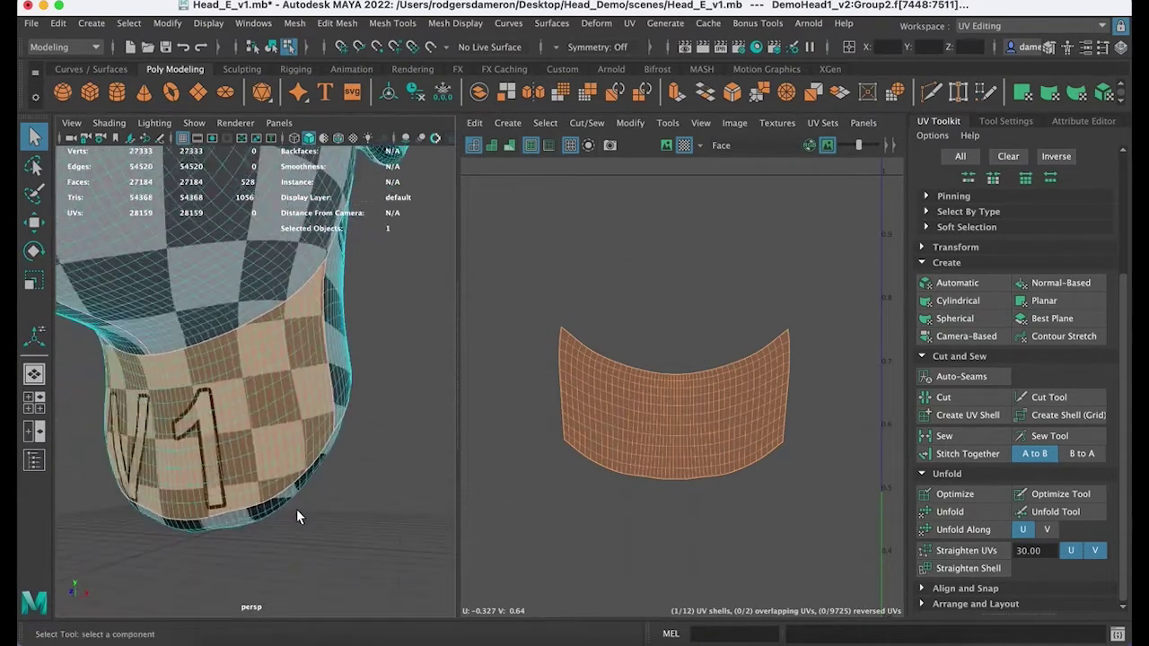
Step: Switch to object mode, examine the front neck's checker pattern from the front and side, and reselect the head
scroll(203, 506, "down", 3)
left_click_drag(203, 498, 223, 498, "alt")
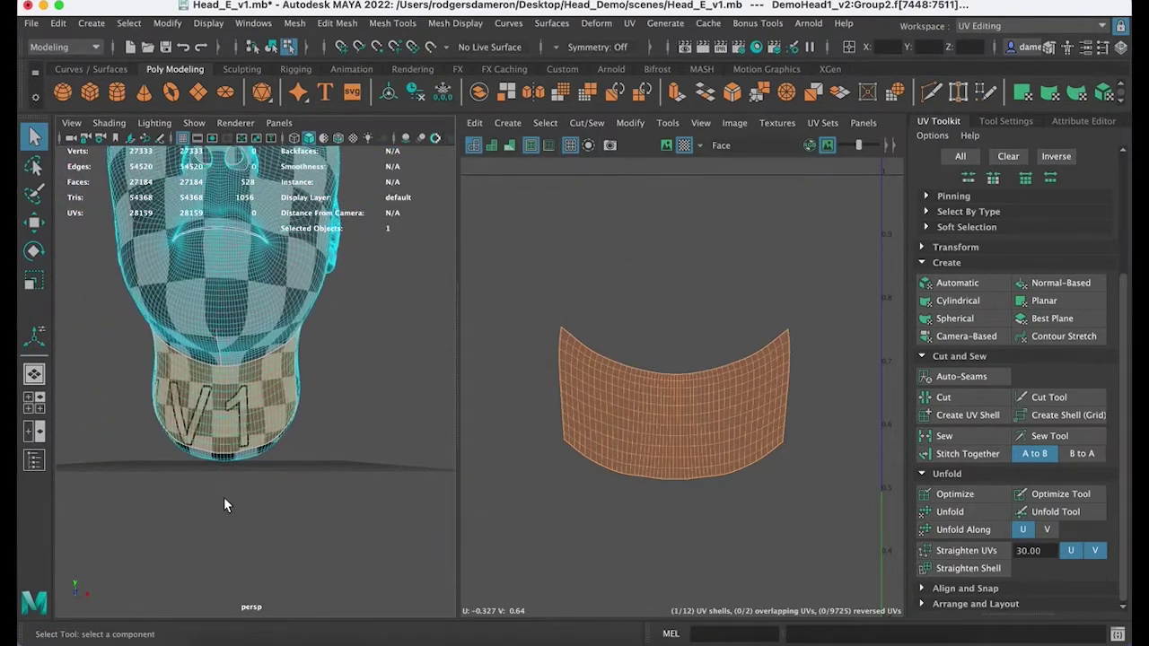
right_click_drag(211, 367, 285, 205)
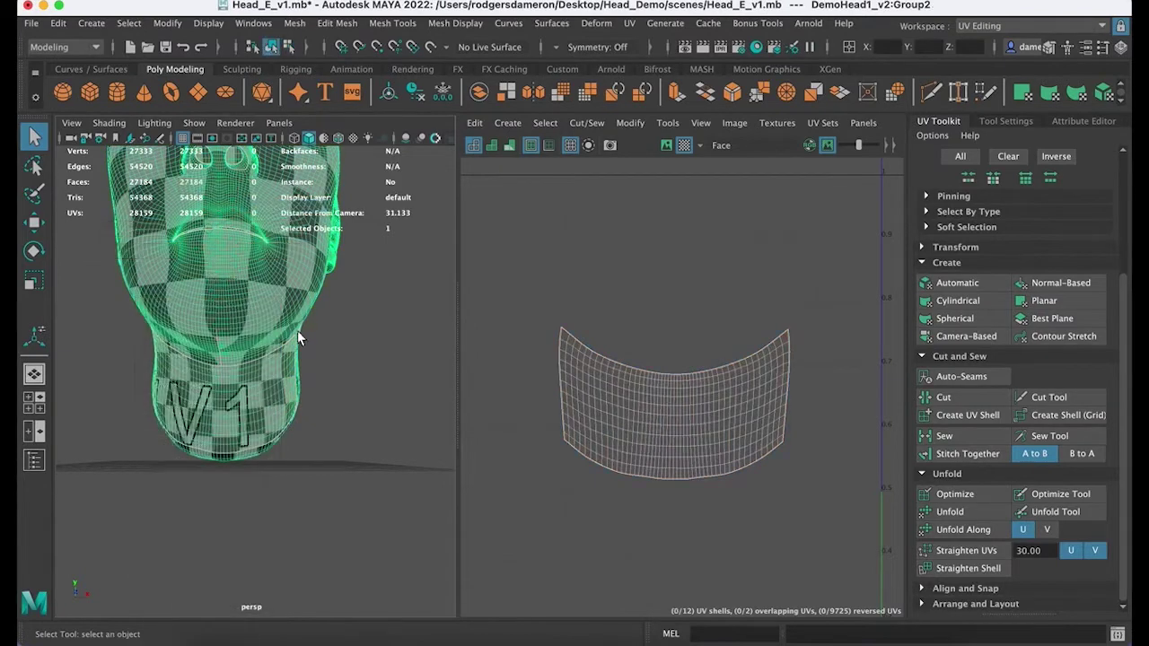
right_click_drag(297, 330, 216, 370, "alt")
left_click_drag(224, 372, 320, 387, "alt")
left_click(358, 435)
left_click(254, 393)
Step: Select the front neck UV shell and move it up directly beneath the face shell, around U -0.335, V 1.04
right_click_drag(752, 419, 575, 431, "alt")
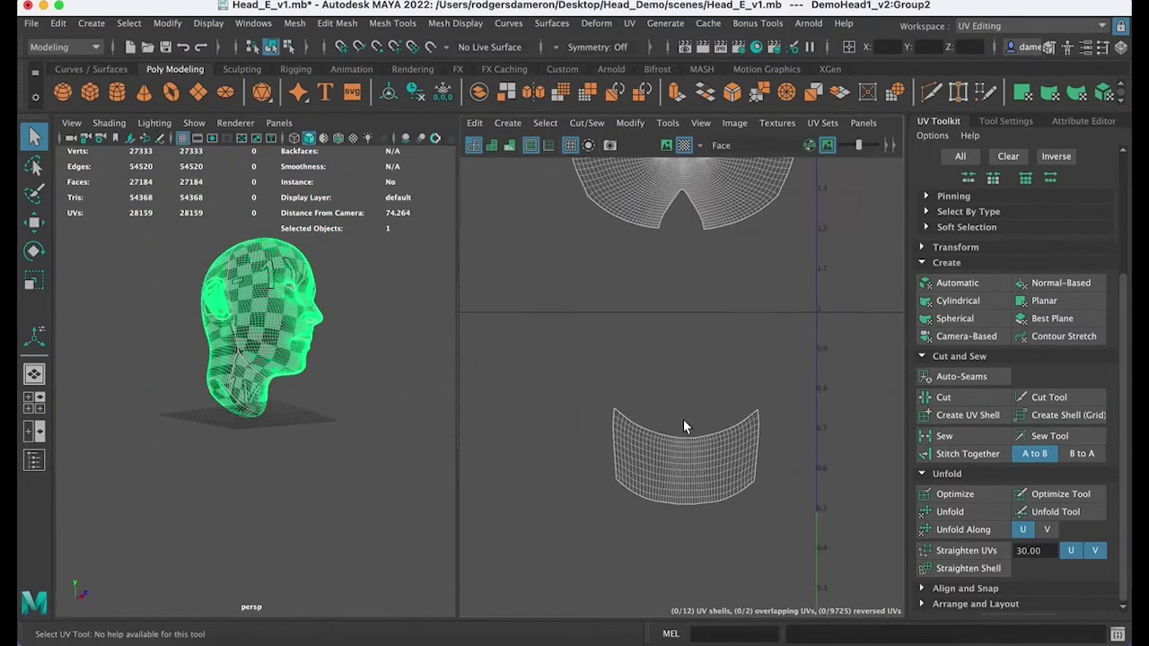
middle_click_drag(684, 423, 679, 476, "alt")
right_click(672, 514)
right_click_drag(731, 451, 628, 424)
left_click(690, 512)
key("w")
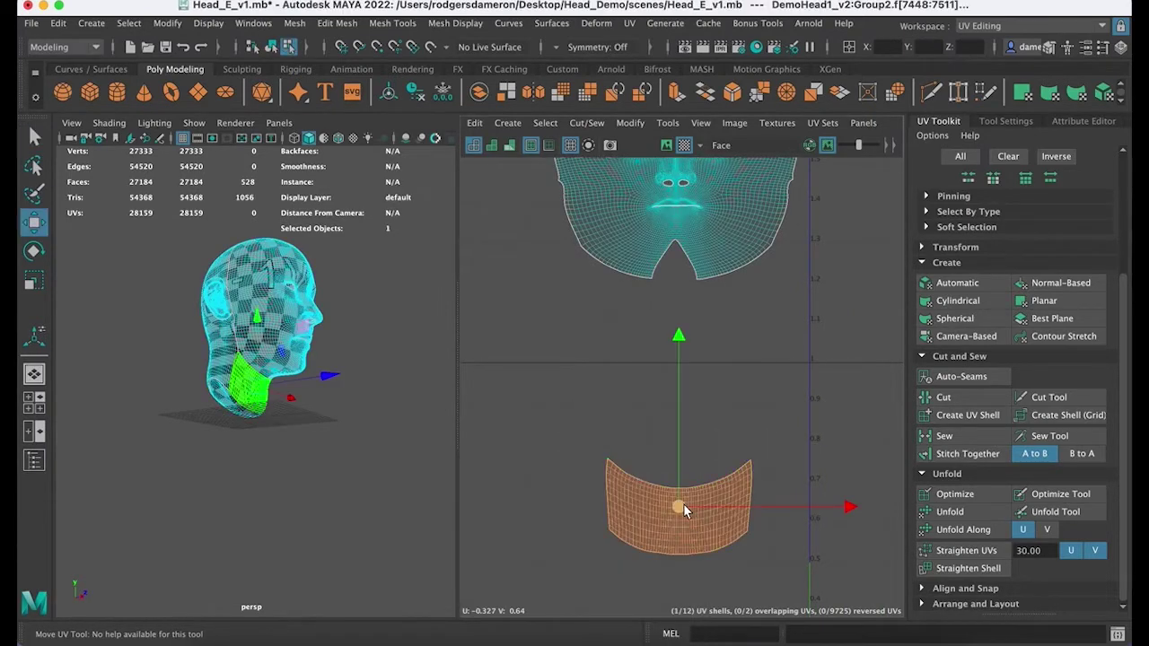
left_click_drag(680, 506, 680, 346)
middle_click_drag(727, 346, 657, 464, "alt")
right_click_drag(658, 465, 537, 451, "alt")
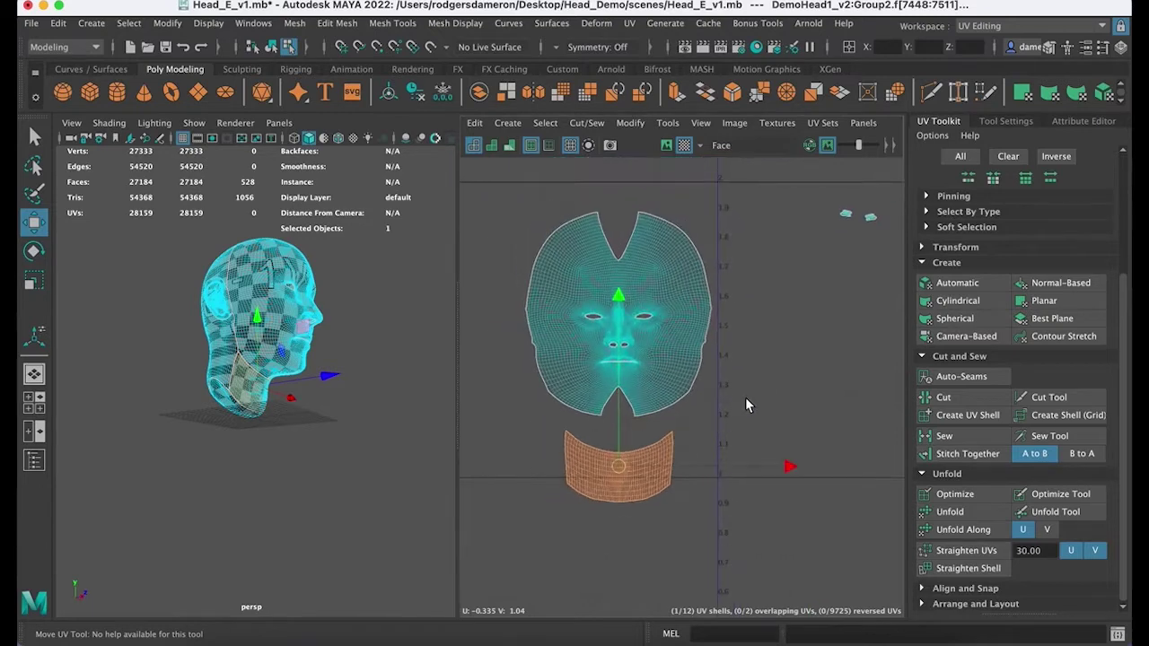
Step: Select the crescent-shaped neck base UV shell and move it beneath the front neck shell, around U -0.343, V 0.611
left_click(745, 398)
middle_click_drag(745, 397, 627, 258, "alt")
right_click_drag(859, 343, 729, 319, "alt")
middle_click_drag(729, 320, 497, 323, "alt")
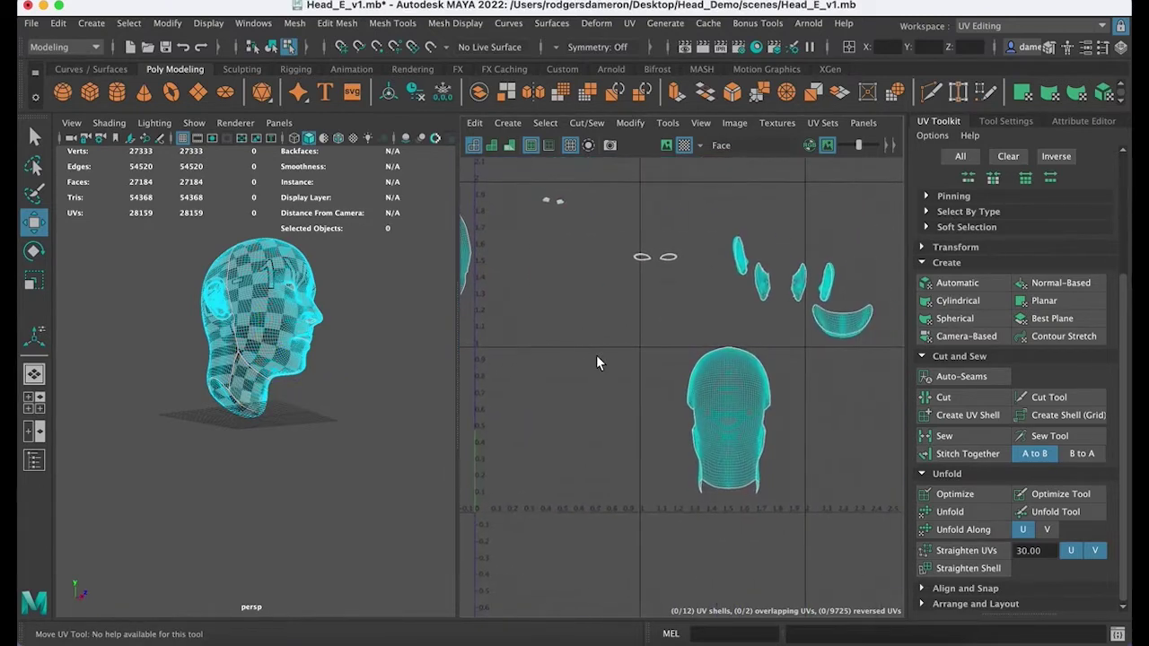
middle_click_drag(598, 360, 640, 373, "alt")
left_click(878, 349)
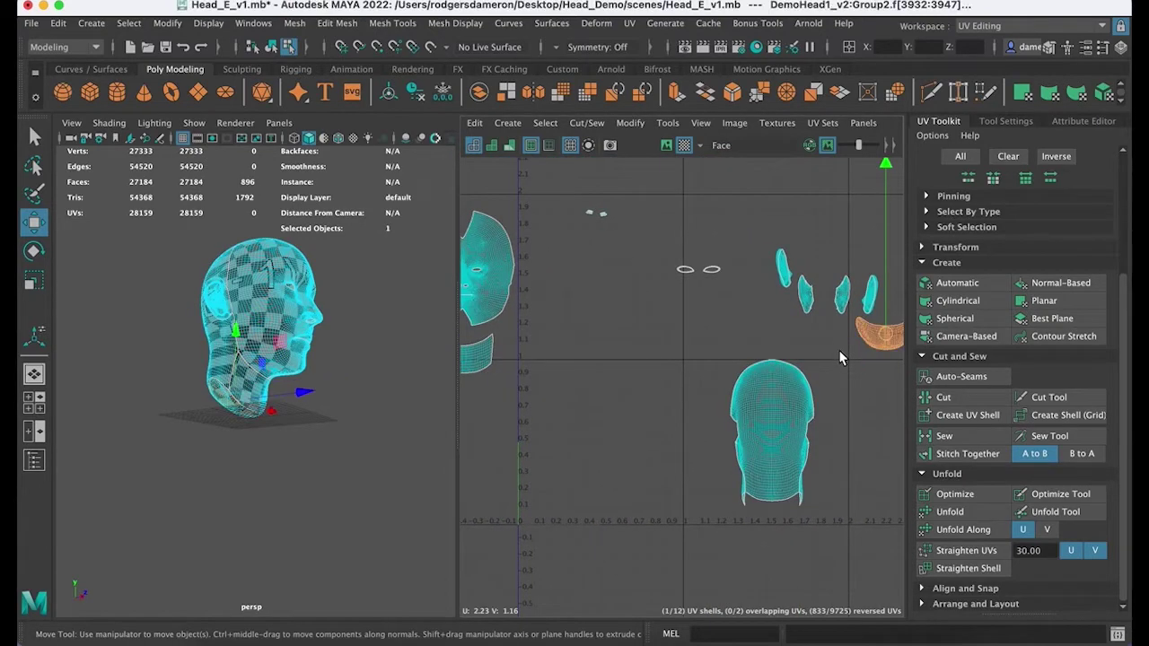
middle_click_drag(841, 356, 769, 368, "alt")
left_click_drag(319, 485, 334, 414, "alt")
left_click_drag(818, 342, 529, 375)
middle_click_drag(502, 395, 689, 381, "alt")
left_click_drag(701, 373, 563, 427)
Step: View the neck base straight from below and apply a camera-based planar mapping fitted to the bounding box, keeping the image width/height ratio
left_click_drag(261, 461, 362, 446, "alt")
right_click_drag(226, 428, 485, 422, "alt")
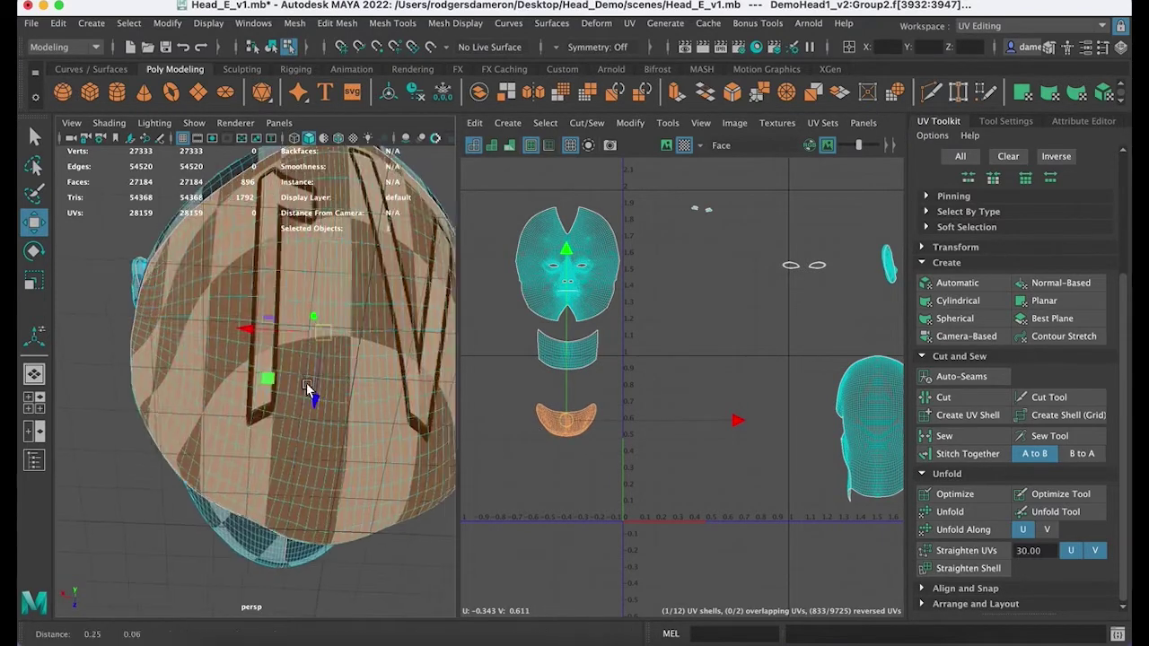
middle_click_drag(309, 386, 272, 381, "alt")
right_click_drag(272, 381, 259, 380, "alt")
middle_click_drag(259, 380, 261, 380, "alt")
left_click_drag(261, 380, 243, 379, "alt")
right_click_drag(243, 379, 262, 381, "alt")
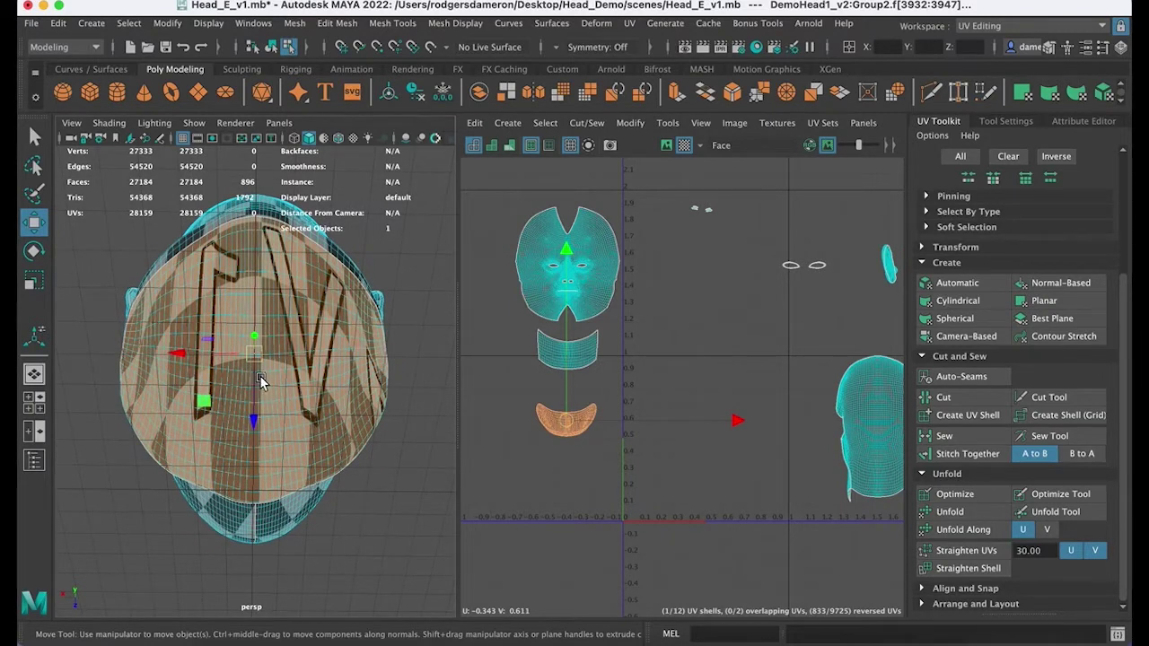
left_click_drag(261, 381, 261, 382, "alt")
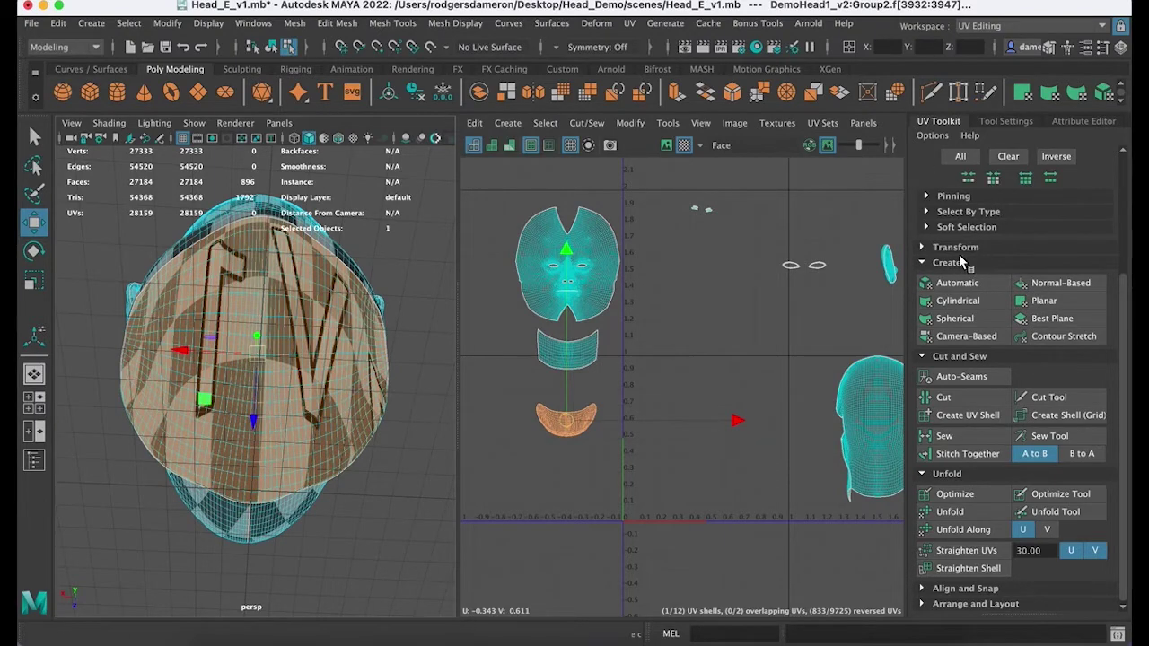
left_click(1045, 301, "shift")
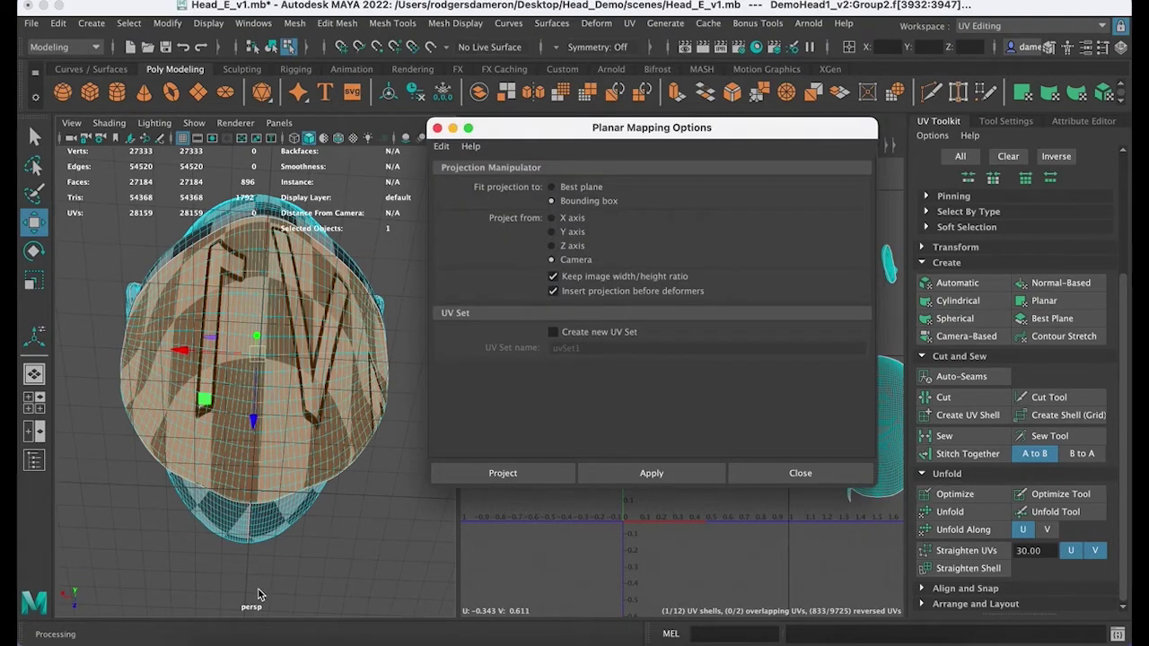
left_click(672, 477)
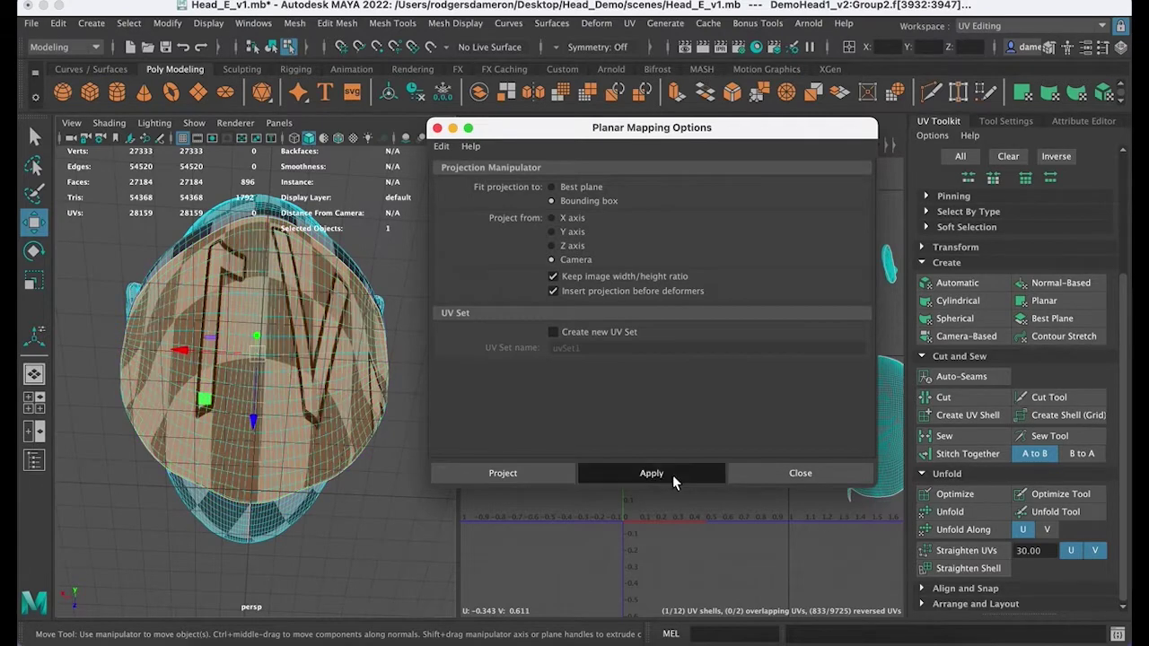
left_click(434, 127)
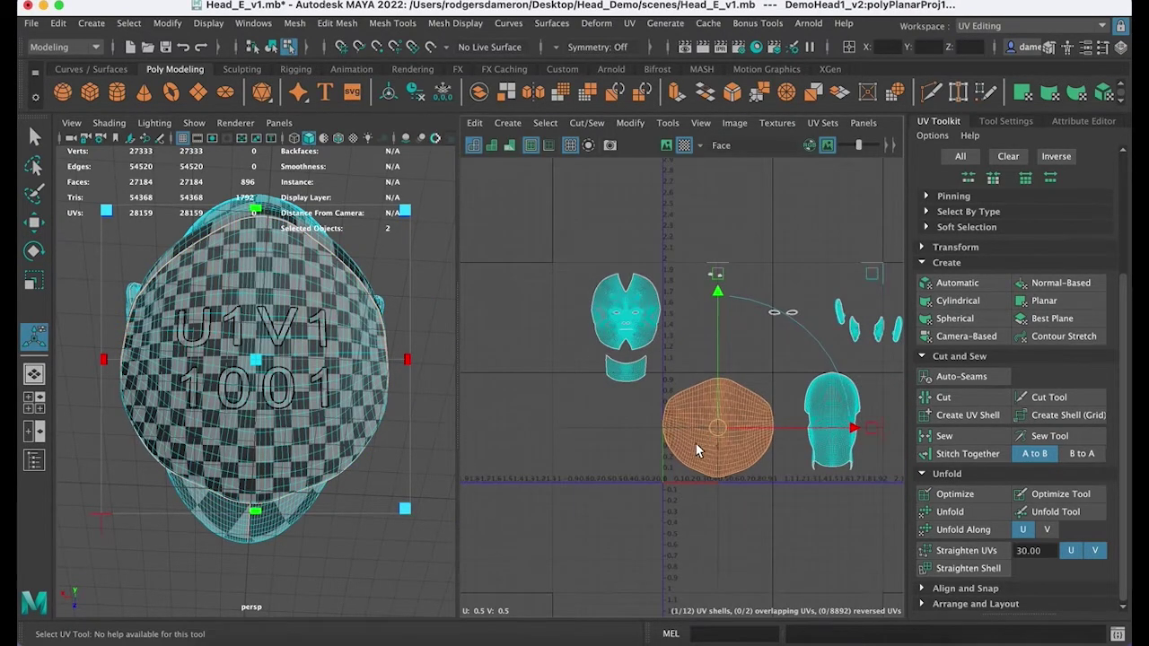
Step: Scale the neck base UV shell down and place it below the front neck shell, around U -0.443, V 0.373
left_click_drag(698, 450, 604, 455)
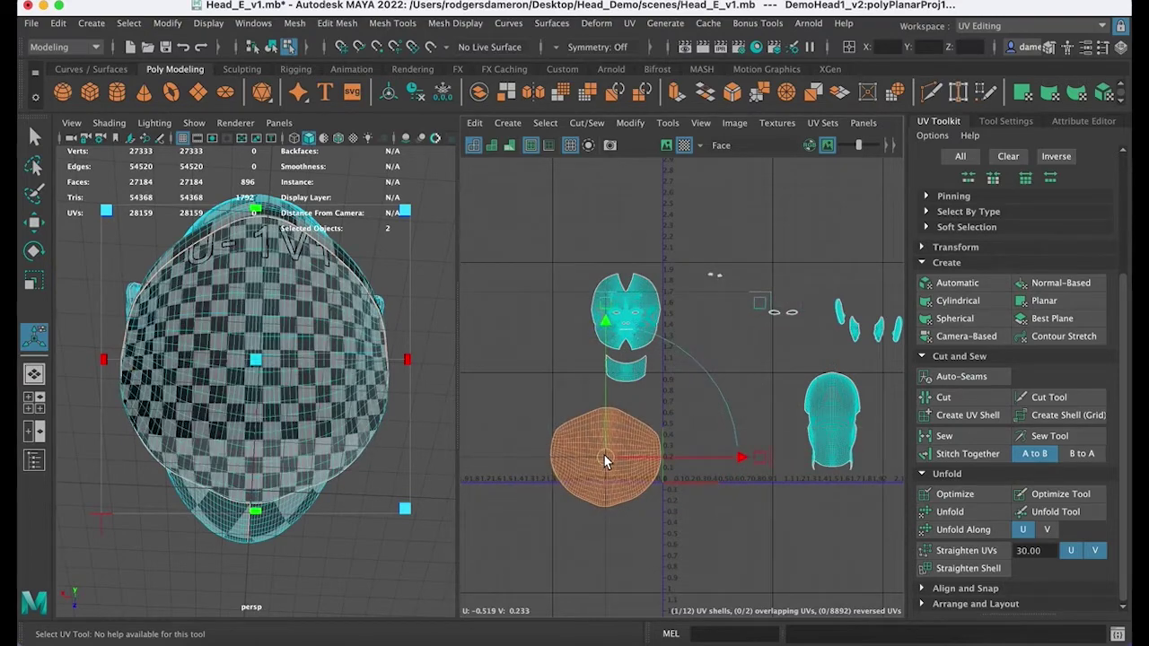
key("r")
left_click_drag(718, 429, 694, 423)
key("w")
scroll(255, 438, "down", 5)
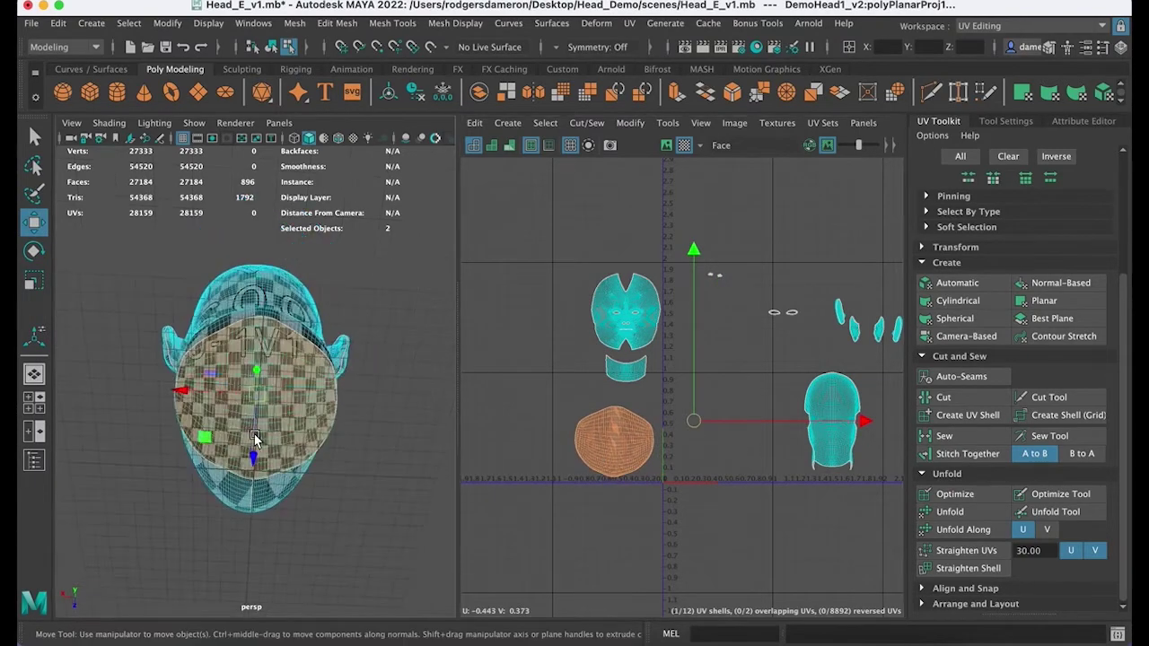
left_click_drag(255, 437, 219, 421, "alt")
key("q")
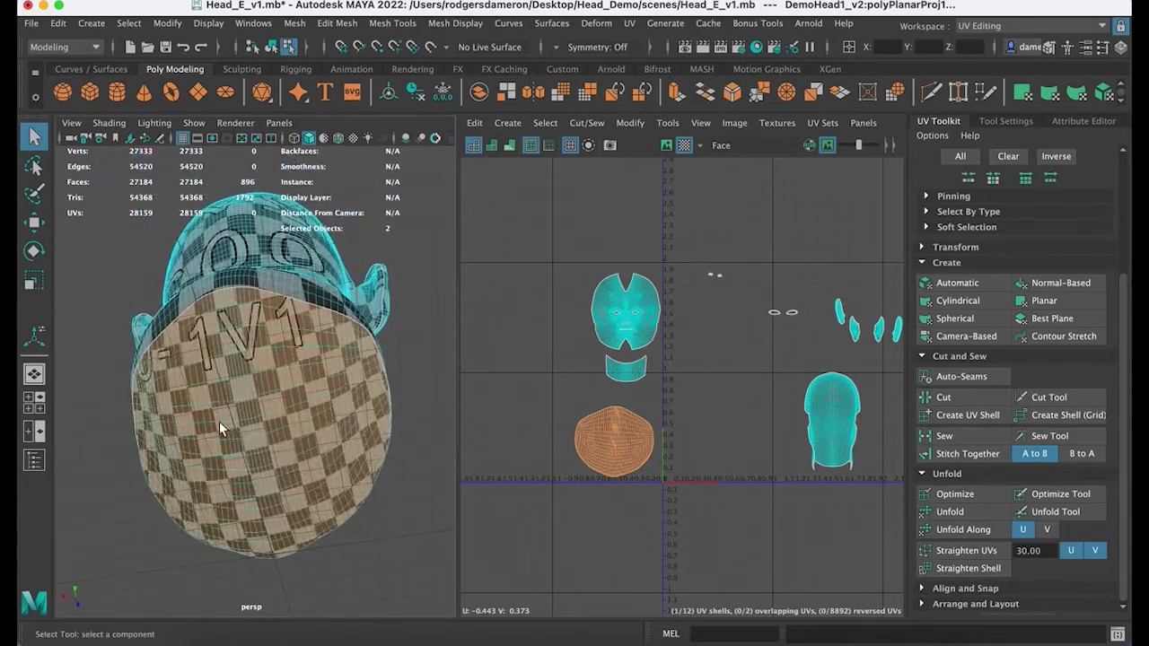
Step: Check the checker pattern on the neck base in 3D and reselect all faces of its UV shell
right_click_drag(614, 440, 538, 442)
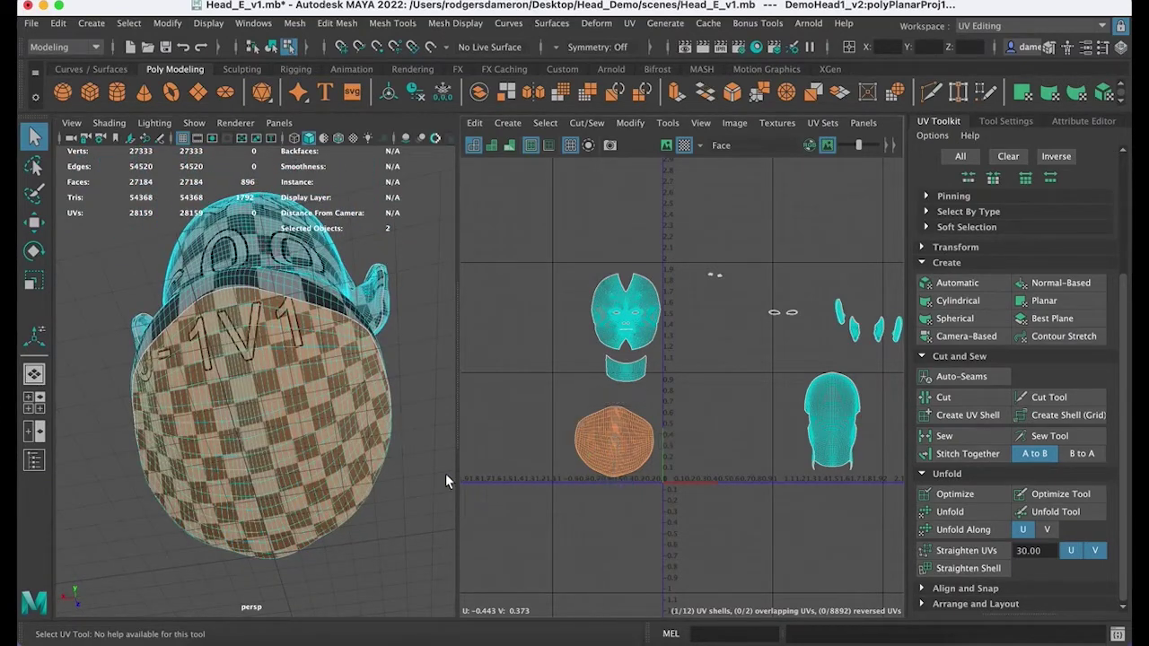
left_click_drag(449, 480, 342, 439, "alt")
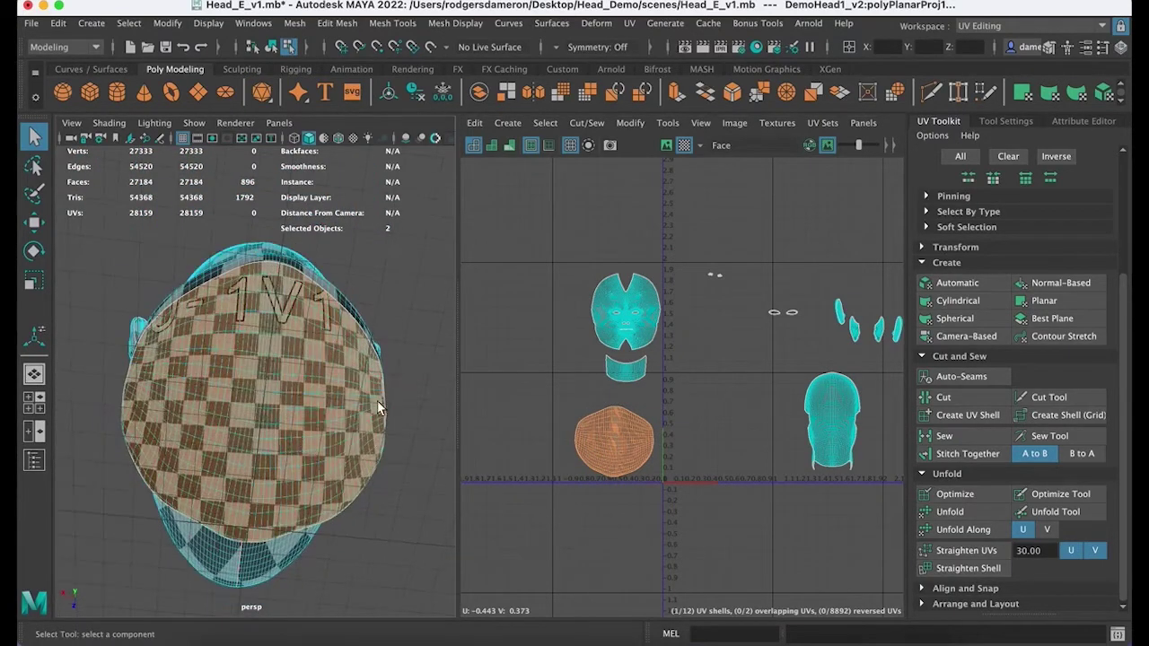
left_click_drag(377, 400, 314, 472, "alt")
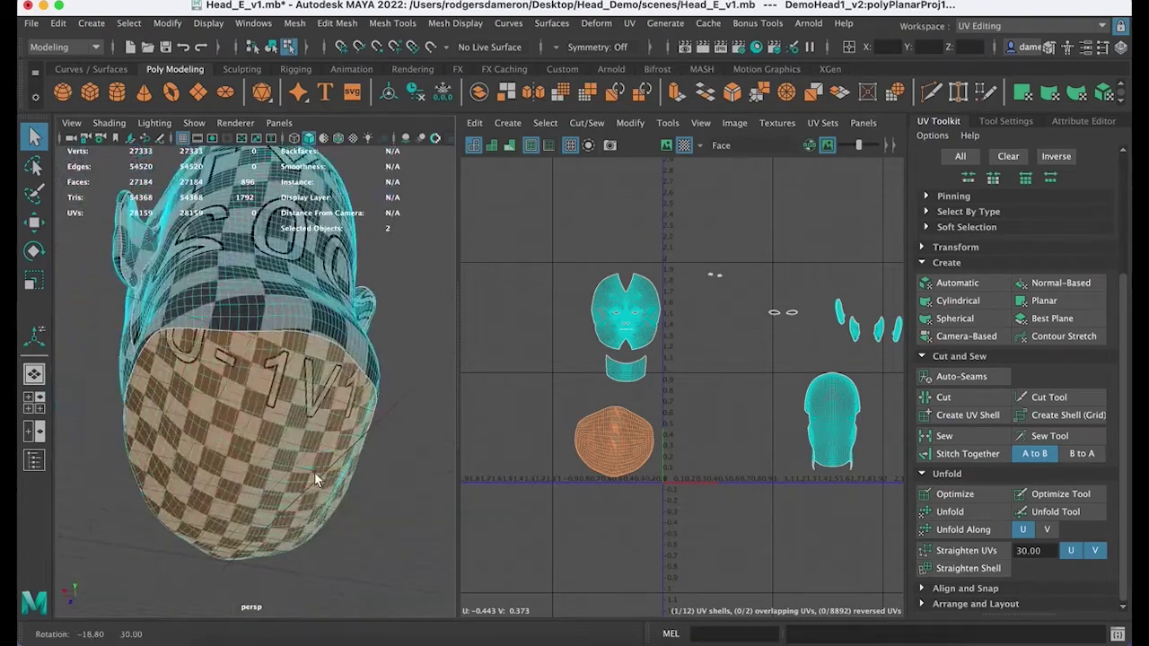
left_click(565, 403)
left_click_drag(672, 497, 678, 505)
right_click_drag(622, 413, 621, 455)
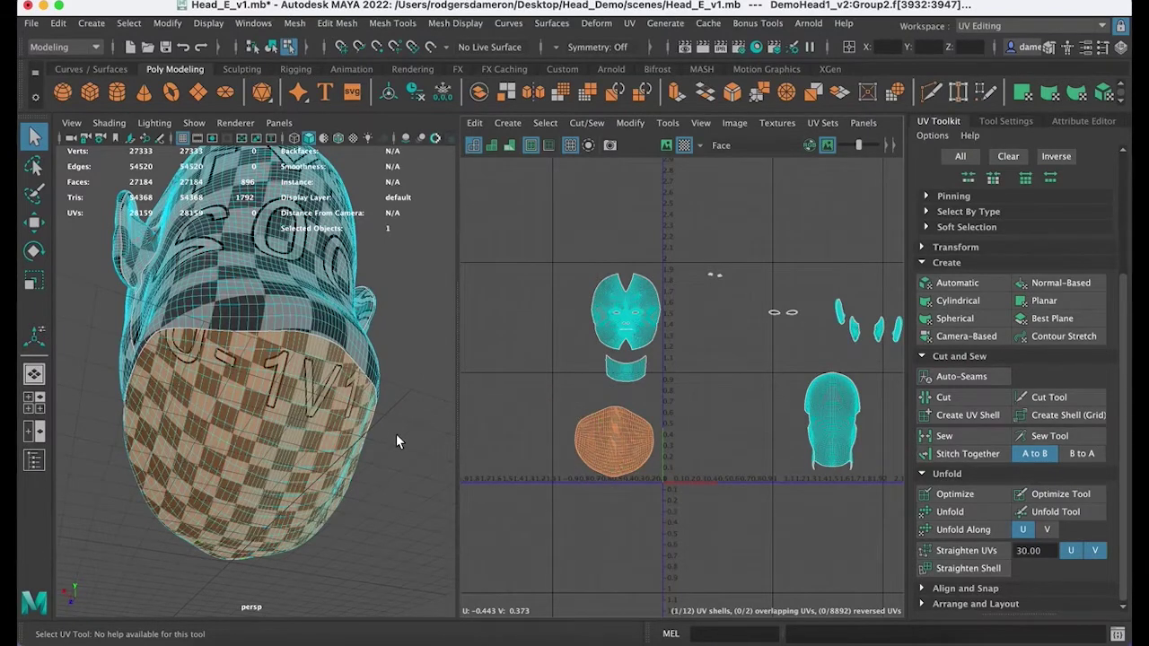
left_click_drag(396, 433, 340, 427, "alt")
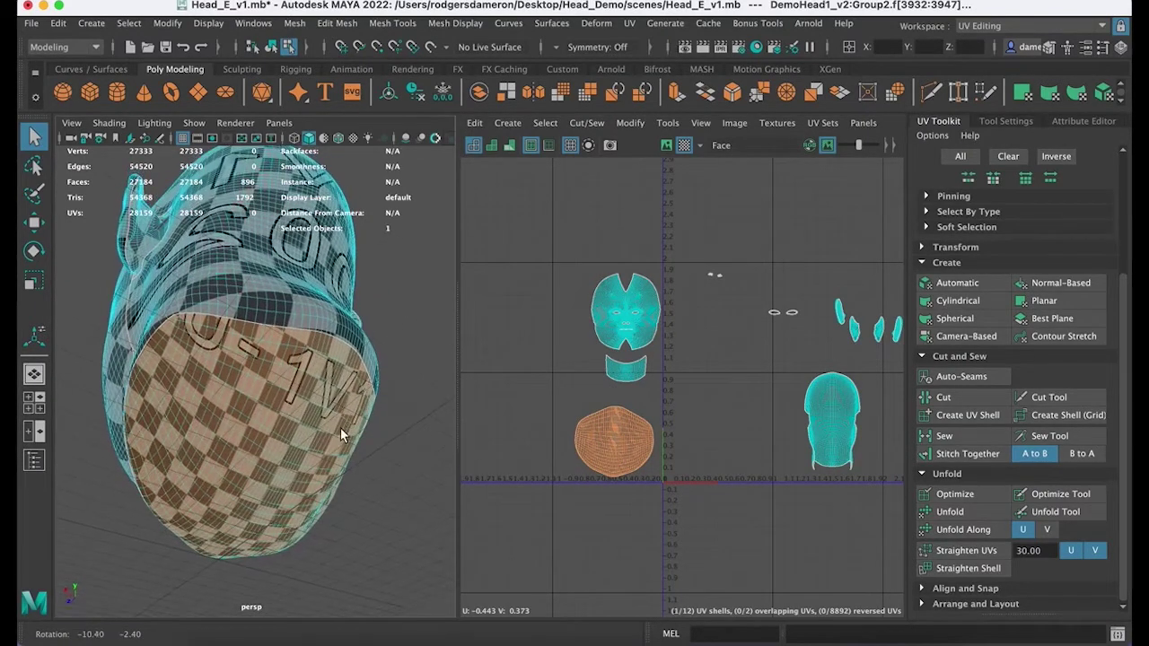
Step: Unfold the neck base shell and inspect its checker pattern on the 3D neck
left_click(968, 509)
left_click_drag(409, 469, 292, 449, "alt")
right_click_drag(291, 449, 302, 434, "alt")
key("[")
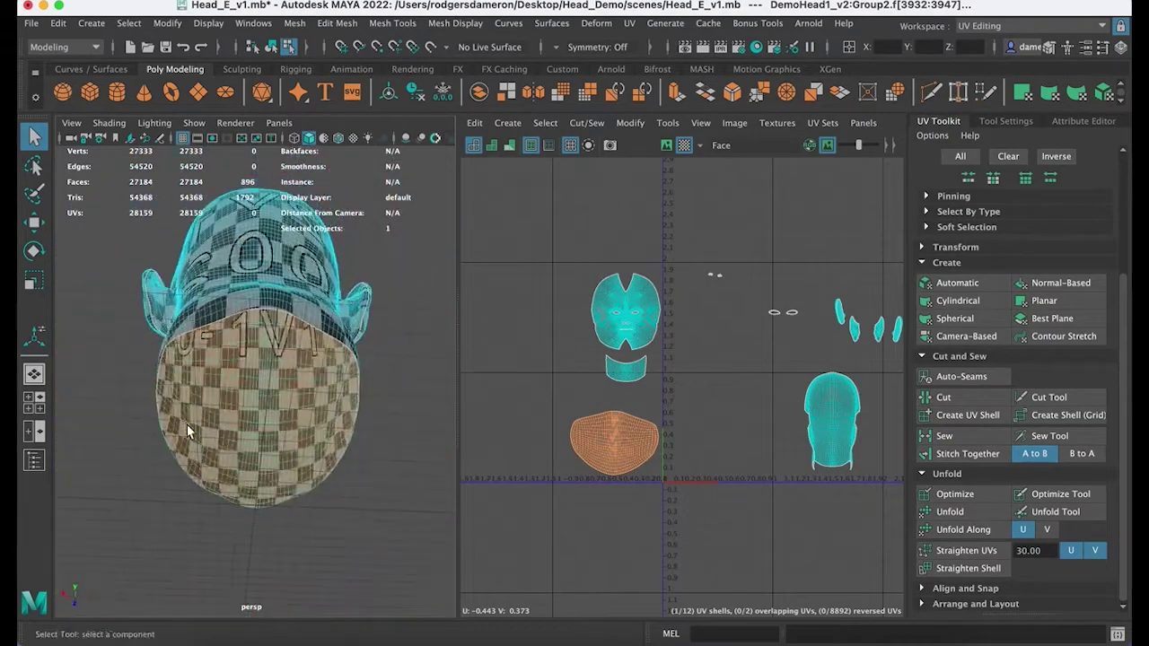
left_click_drag(187, 424, 322, 456, "alt")
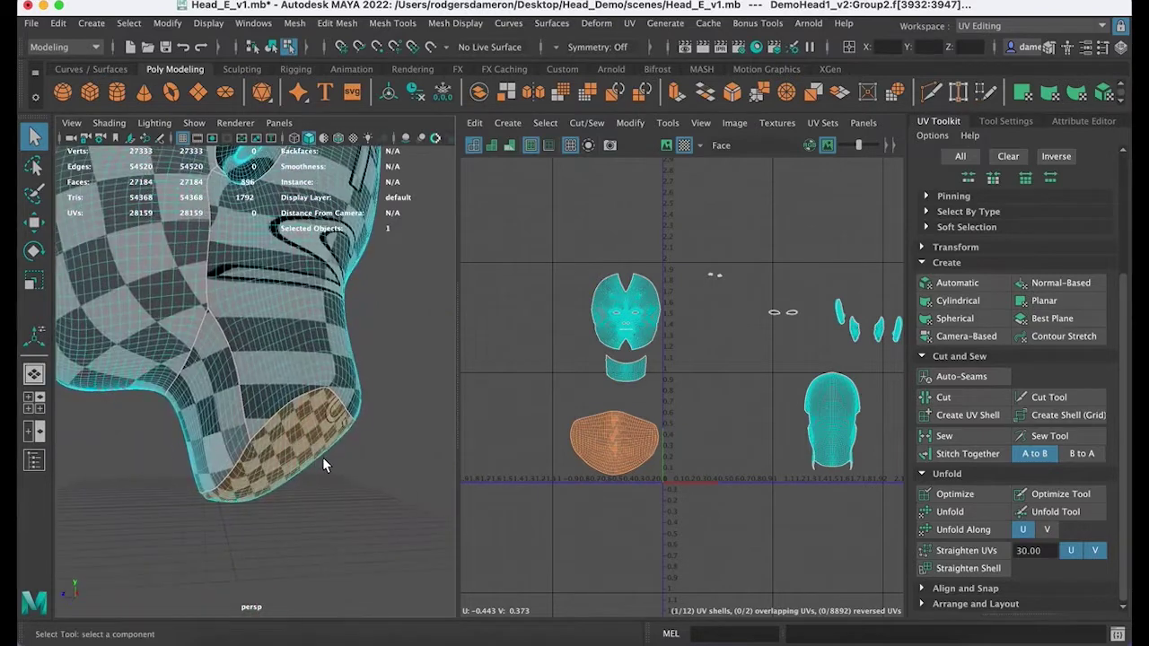
Step: Select the neck base UV shell and move it to the outer side of the face shell, around U -1.11, V 1.73
left_click(682, 482)
middle_click_drag(642, 436, 652, 451, "alt")
right_click(632, 441)
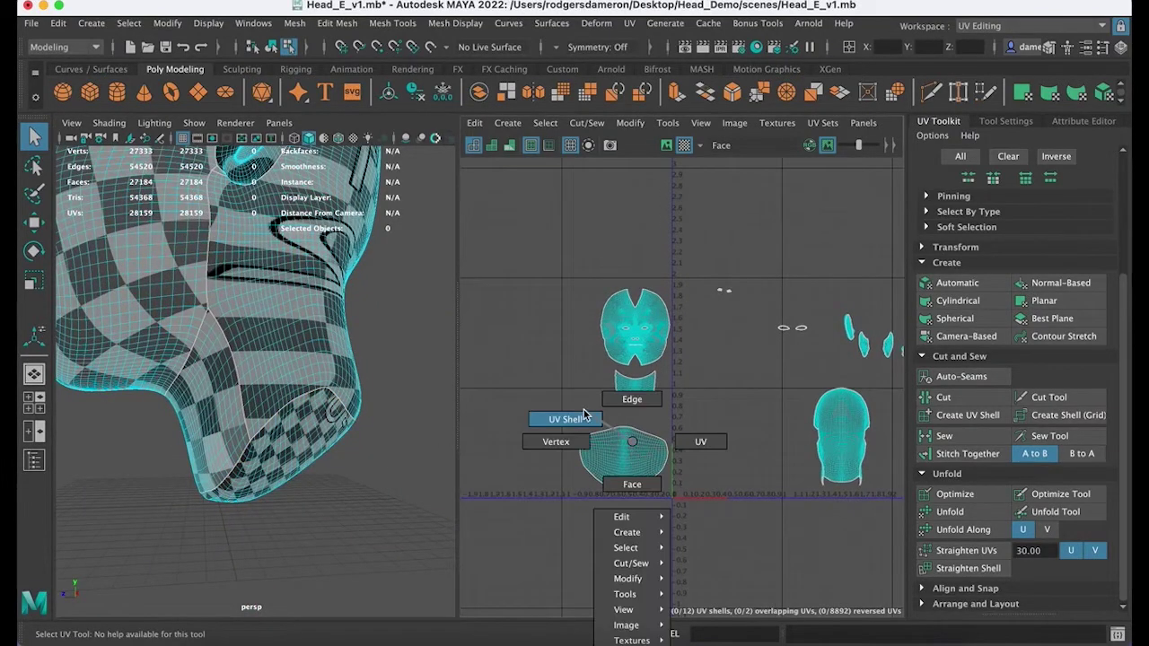
left_click(584, 414)
left_click(635, 471)
left_click_drag(634, 473, 560, 321)
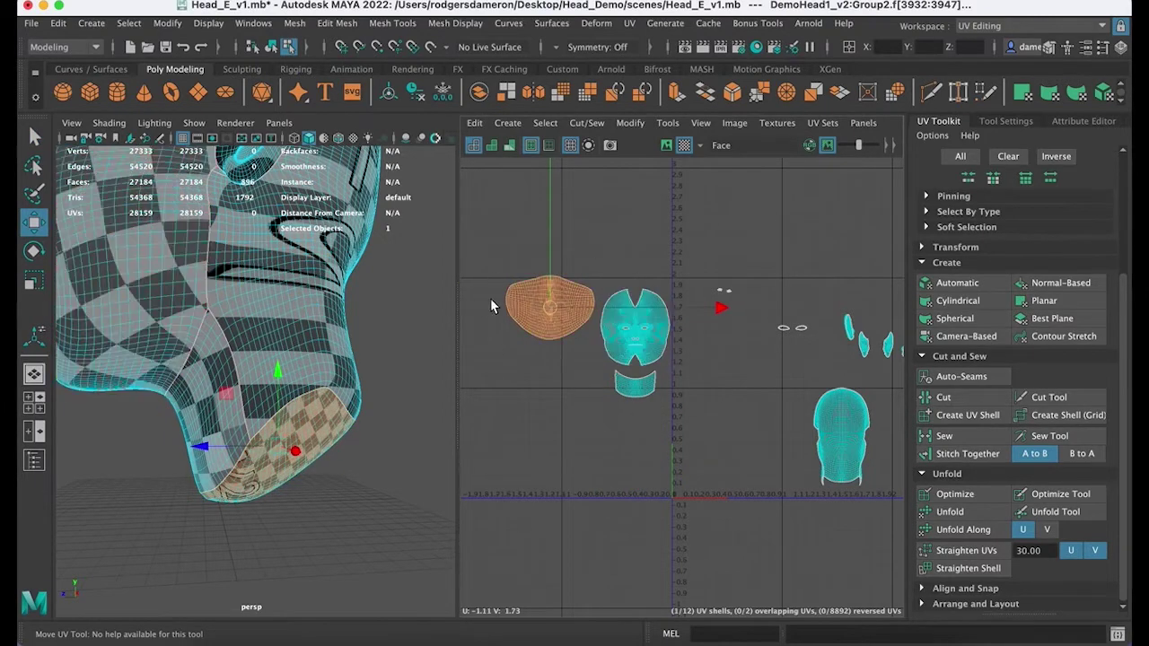
Step: Select the back-of-head UV shell and move it closer to the finished shells, around U 0.839, V 0.435
middle_click_drag(721, 389, 638, 346, "alt")
right_click_drag(638, 347, 728, 356, "alt")
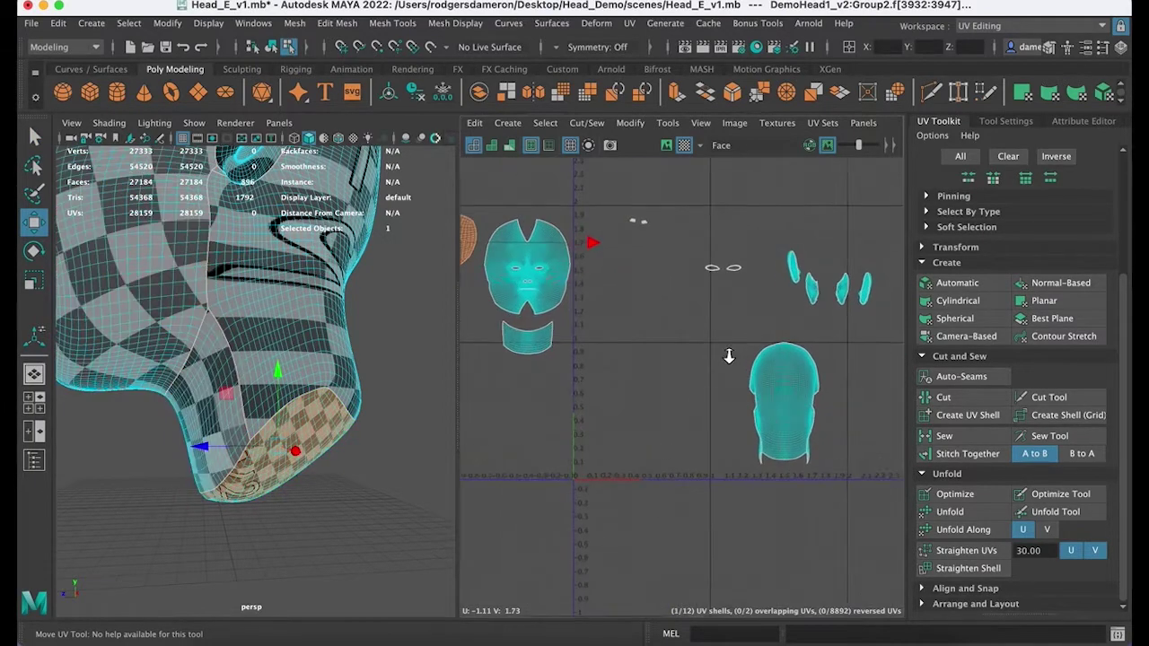
left_click(798, 397)
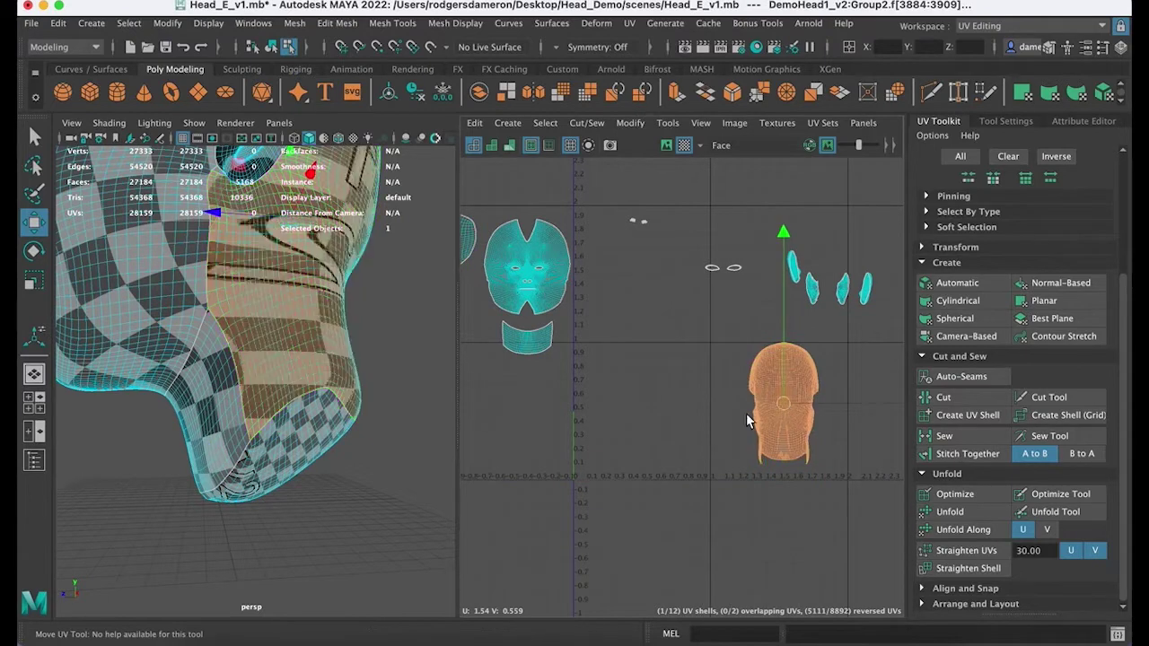
left_click_drag(746, 413, 689, 421)
Step: Examine the checker pattern on the face and back of the head in 3D from several angles, with the shell deselected
left_click_drag(311, 389, 242, 456, "alt")
right_click_drag(242, 456, 339, 451, "alt")
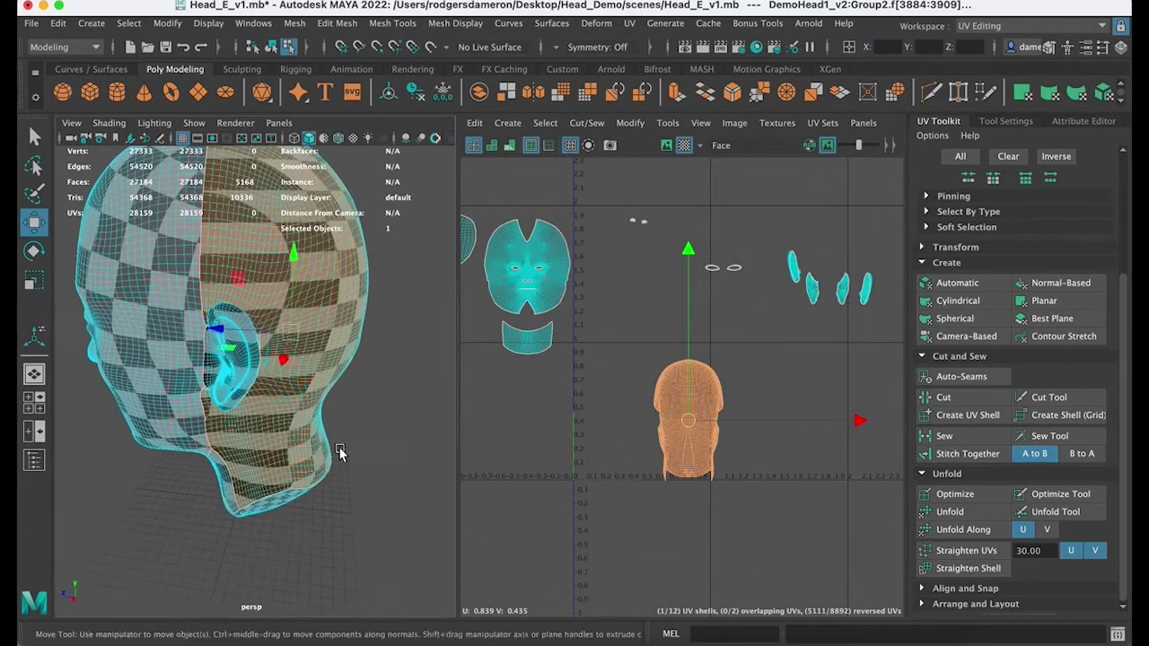
key("q")
left_click_drag(339, 451, 285, 395, "alt")
middle_click_drag(596, 348, 696, 372, "alt")
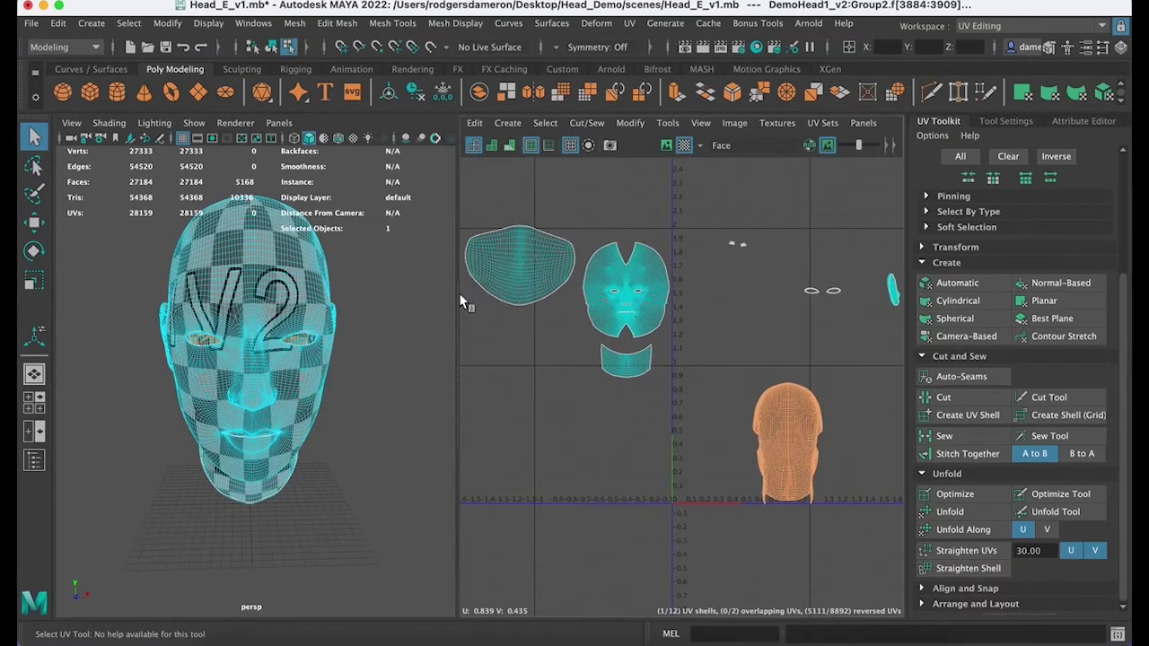
scroll(315, 376, "down", 5)
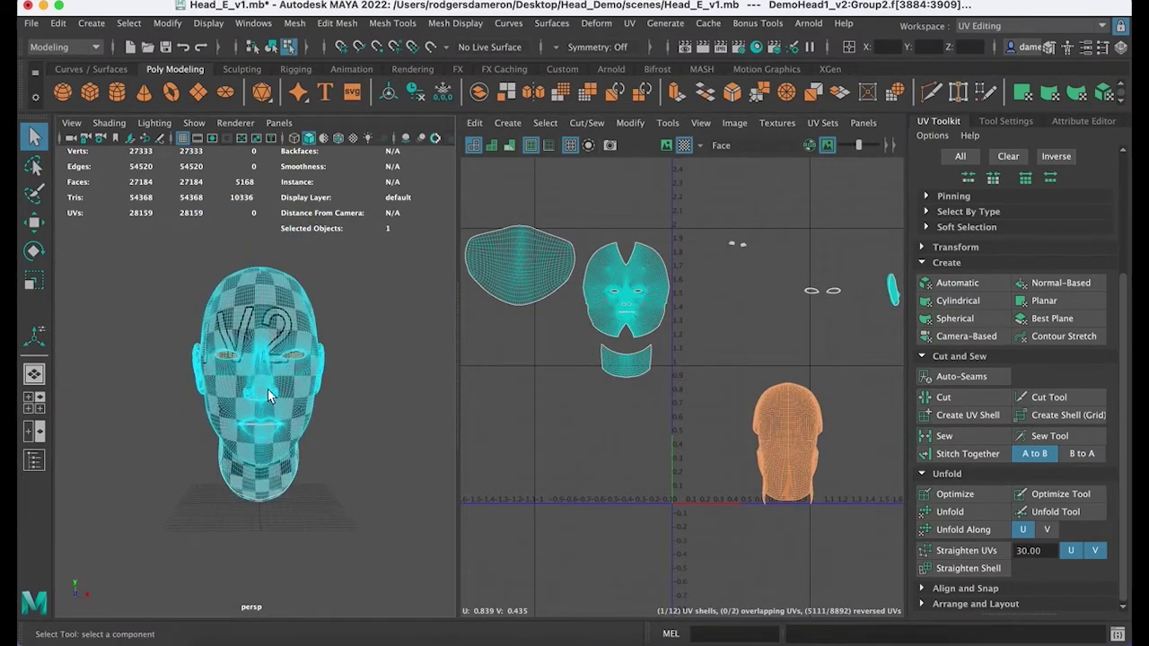
left_click_drag(353, 451, 200, 451, "alt")
left_click(316, 449)
left_click_drag(317, 450, 333, 410, "alt")
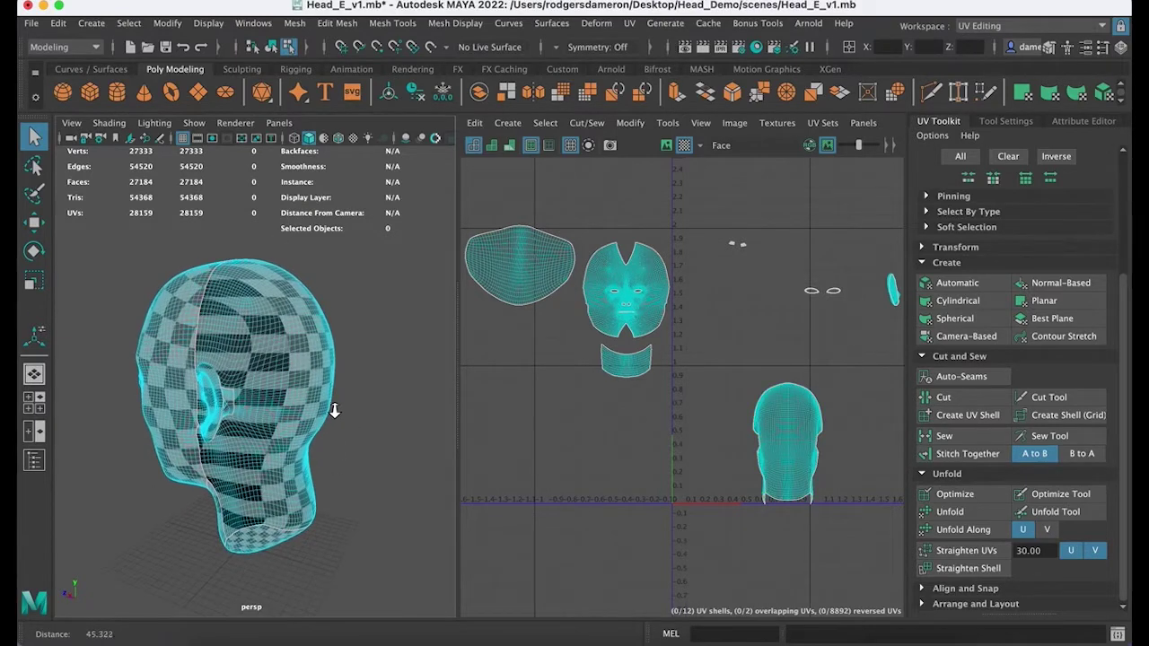
mouse_move(244, 348)
left_mouse_down("alt")
mouse_move(229, 349)
mouse_move(254, 347)
left_mouse_up("alt")
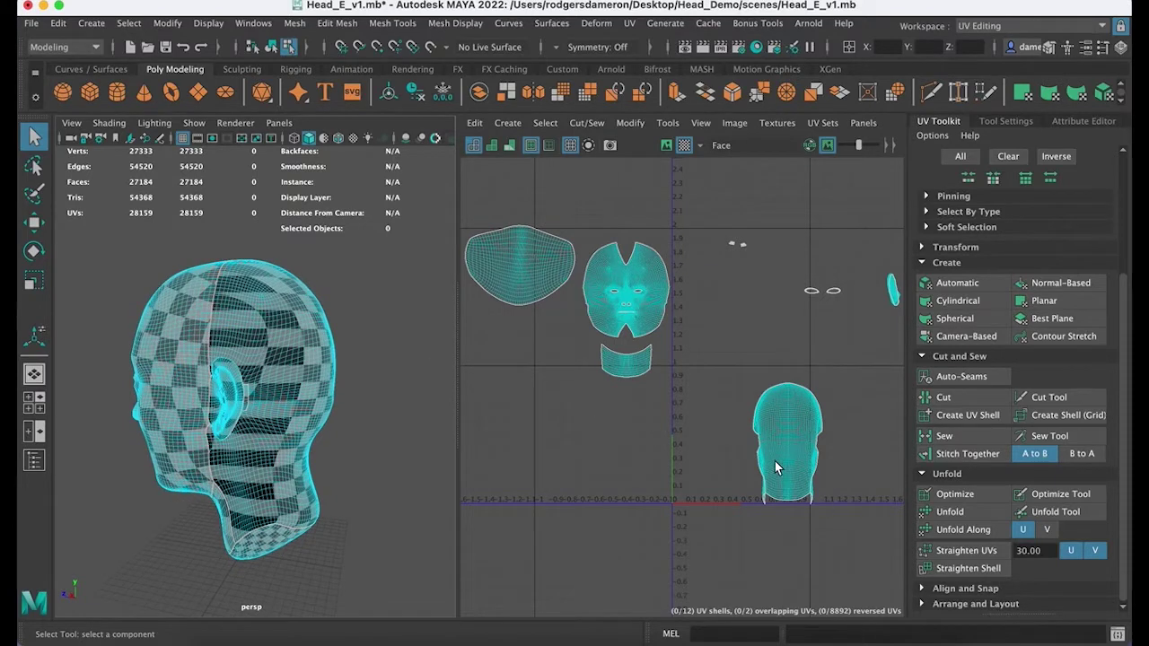
Step: Briefly shade the UV shells to check their orientation, restore the wireframe display and view the head from the side
left_click(494, 145)
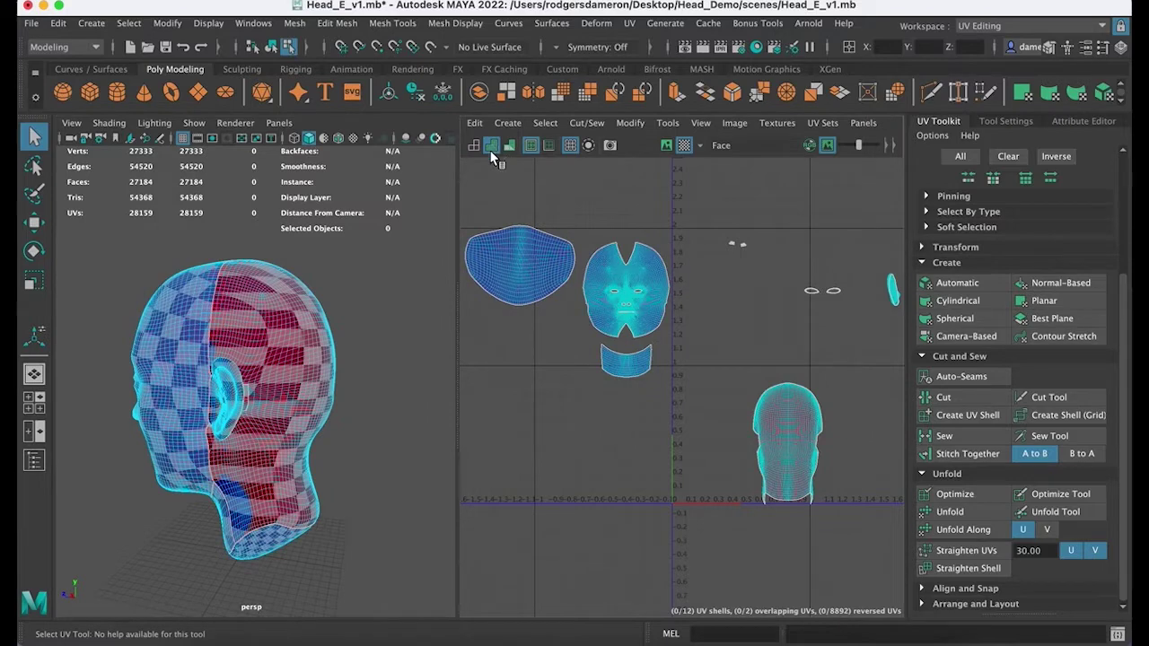
left_click(473, 147)
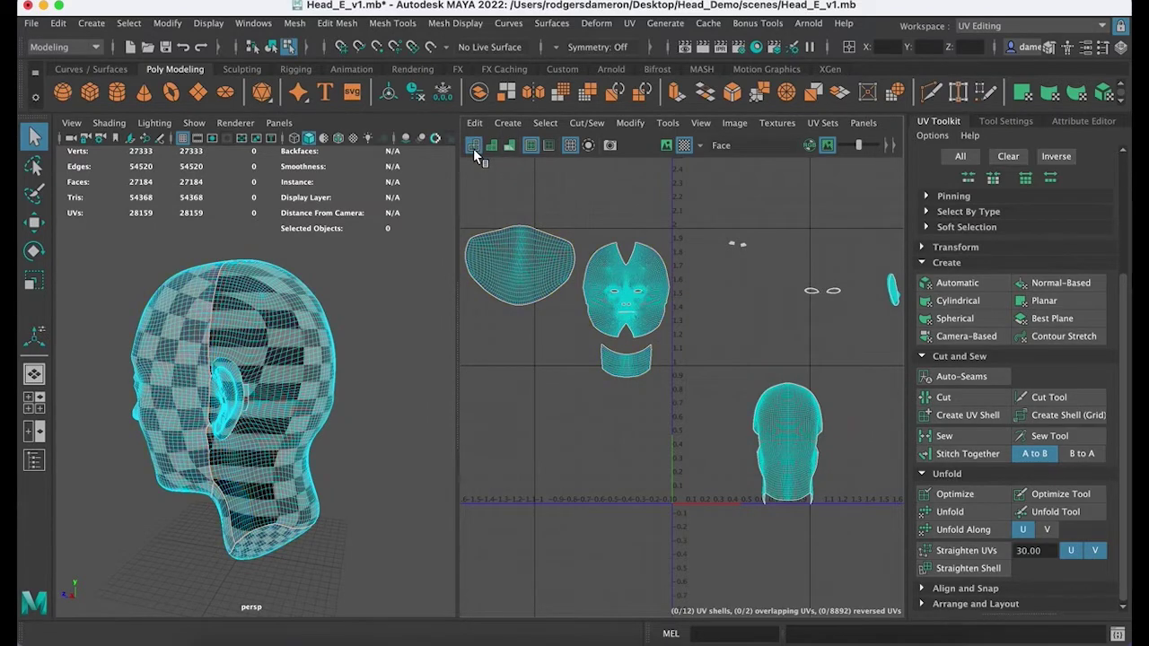
left_click_drag(219, 294, 250, 299, "alt")
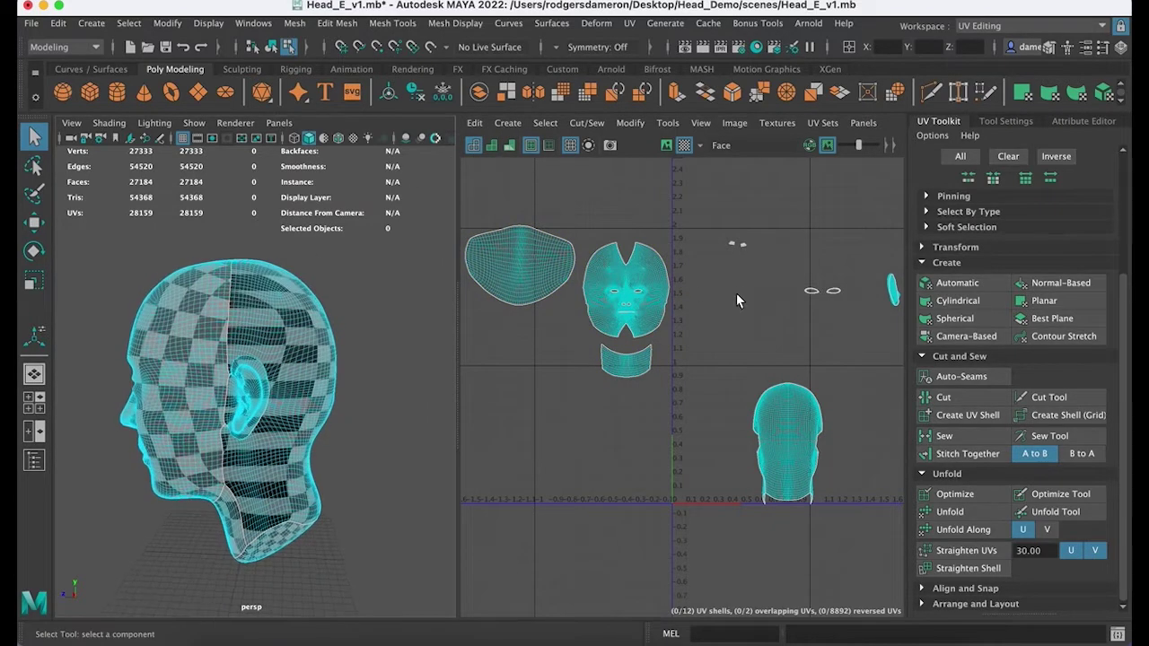
Step: Turn on shaded display for the UV shells to show their orientation and focus on the back-of-head shell
middle_click_drag(842, 311, 719, 338, "alt")
right_click_drag(718, 339, 604, 389, "alt")
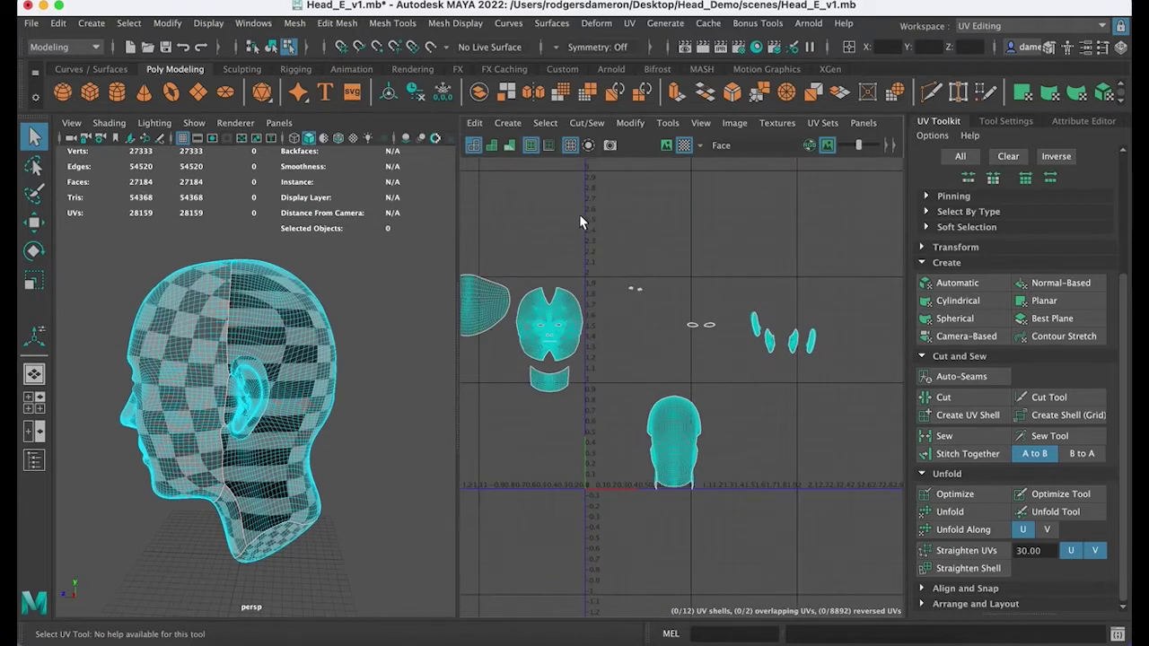
left_click(491, 146)
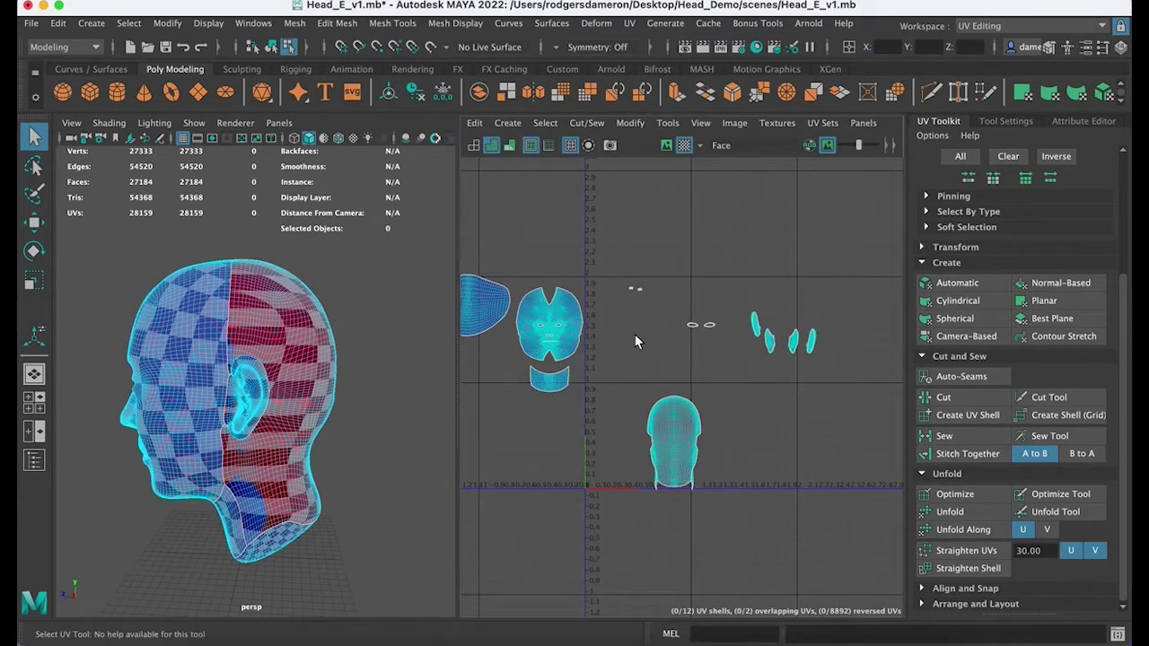
middle_click_drag(596, 320, 666, 323, "alt")
right_click_drag(666, 323, 794, 417, "alt")
middle_click_drag(718, 399, 652, 345, "alt")
right_click_drag(595, 366, 884, 383, "alt")
middle_click_drag(754, 378, 711, 362, "alt")
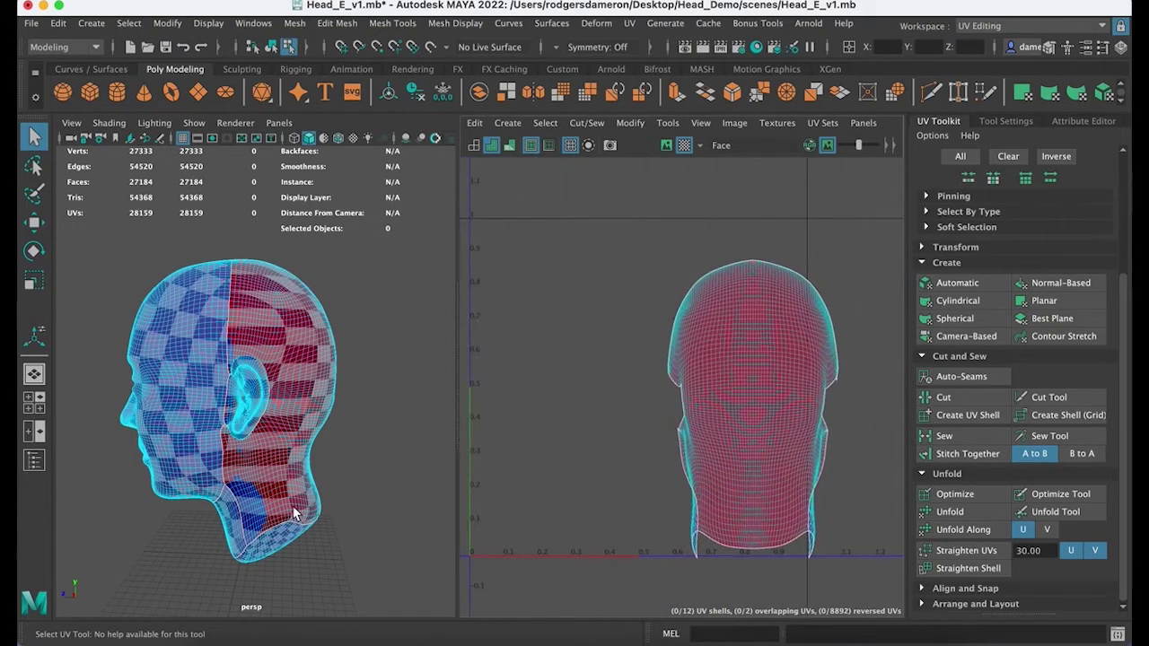
Step: Examine the shading and checker numbers on the back of the head in 3D for reversed UVs
left_click_drag(299, 490, 230, 472, "alt")
right_click_drag(230, 472, 373, 437, "alt")
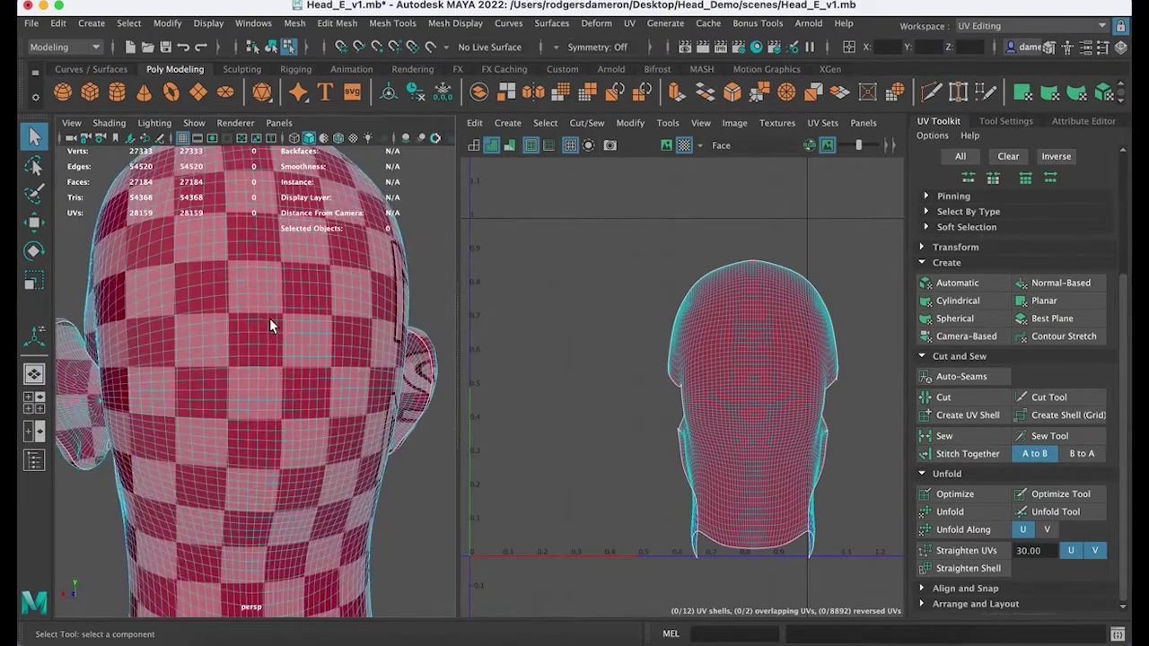
right_click_drag(269, 318, 220, 355, "alt")
left_click_drag(243, 377, 265, 274, "alt")
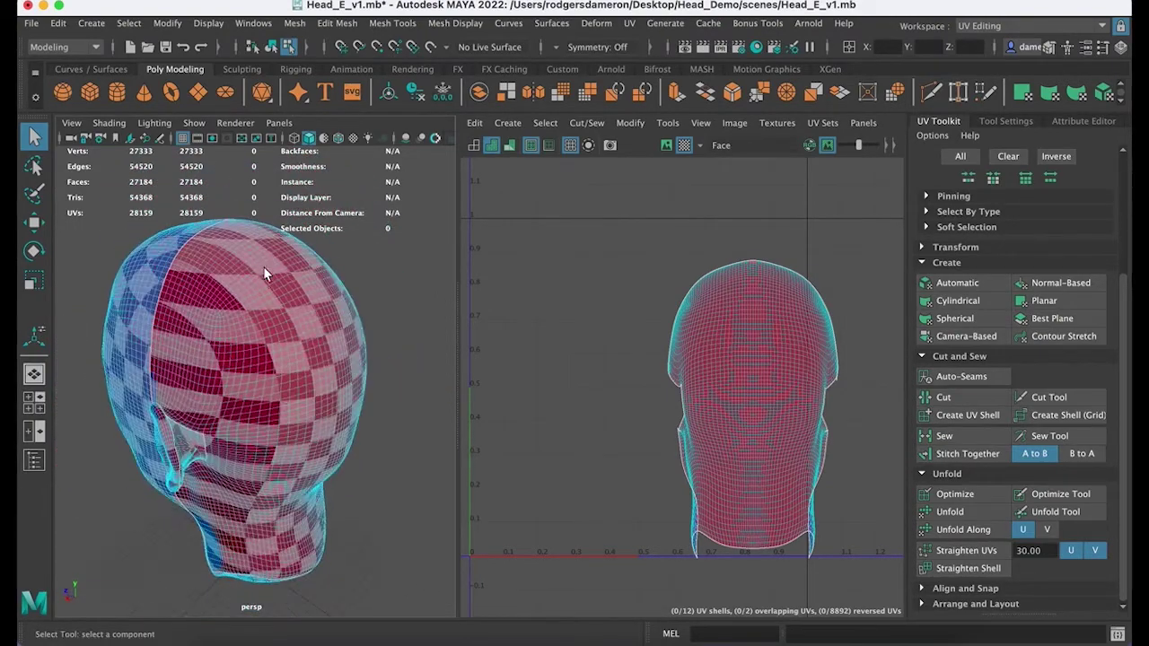
left_click_drag(373, 393, 312, 414, "alt")
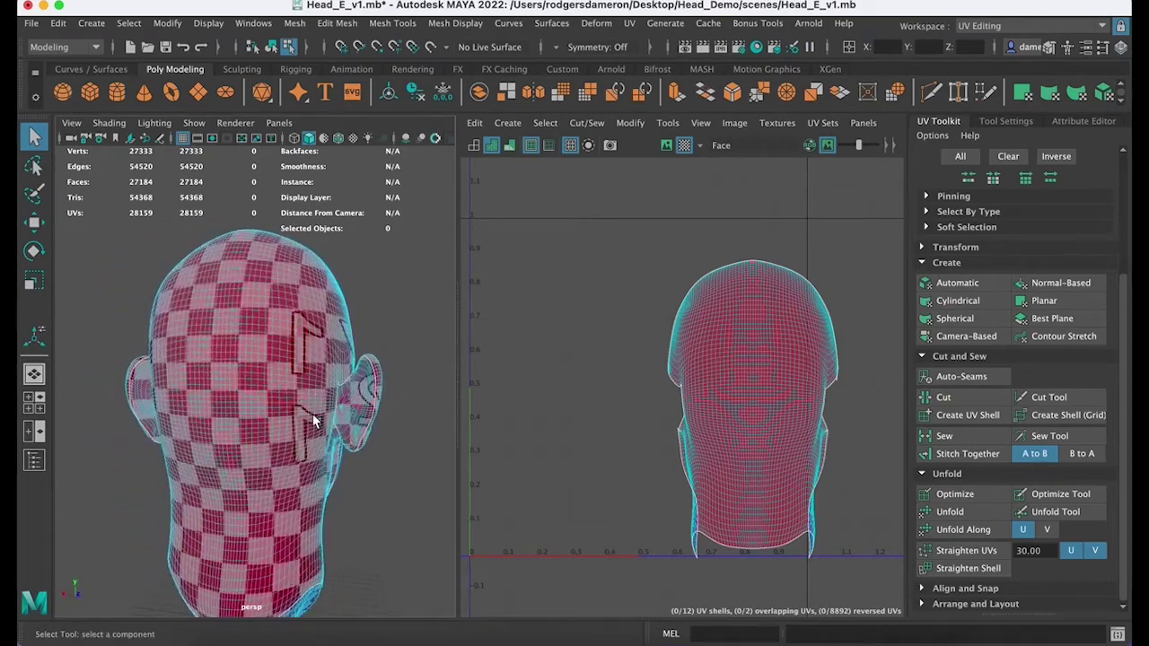
Step: Select the back-of-head UV shell, flip it along U about its own pivot, and deselect it
middle_click_drag(758, 405, 652, 351, "alt")
right_click_drag(652, 350, 615, 312, "alt")
right_click(653, 333)
left_click(678, 372)
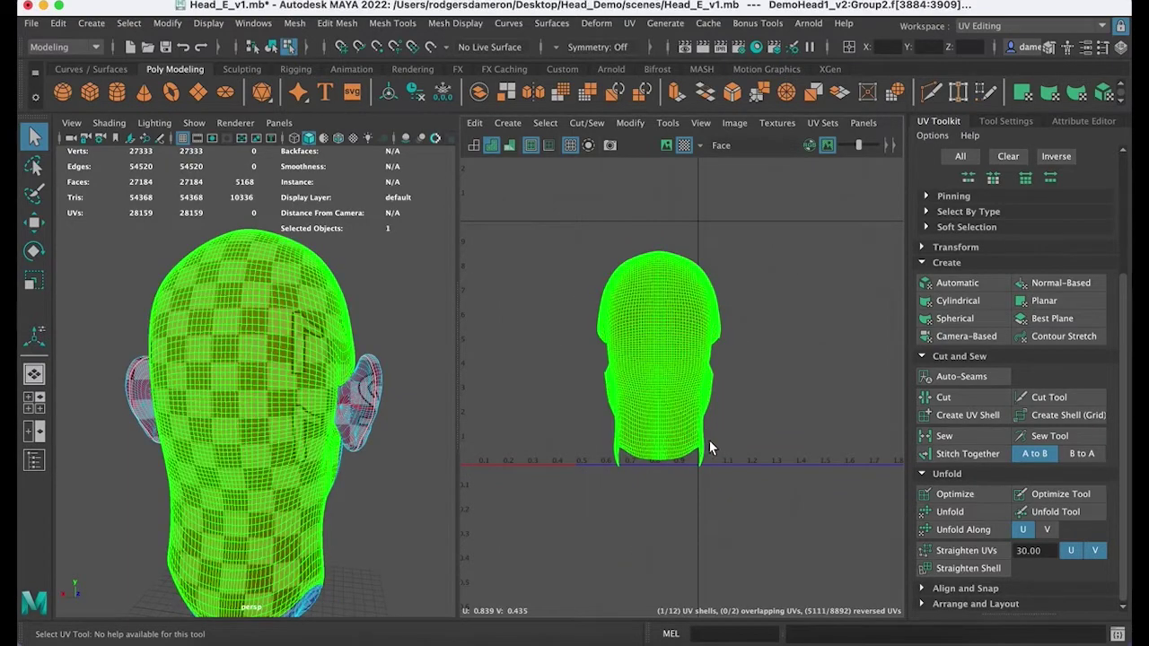
middle_click_drag(709, 441, 714, 490, "alt")
right_click_drag(714, 490, 656, 456, "alt")
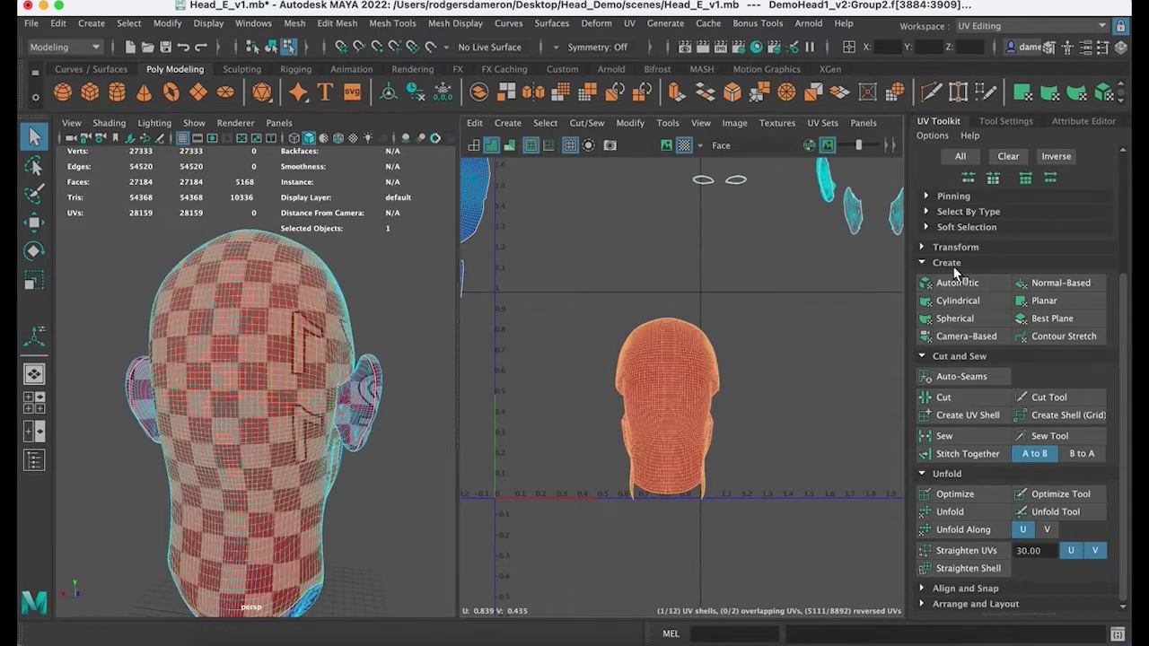
left_click(933, 263)
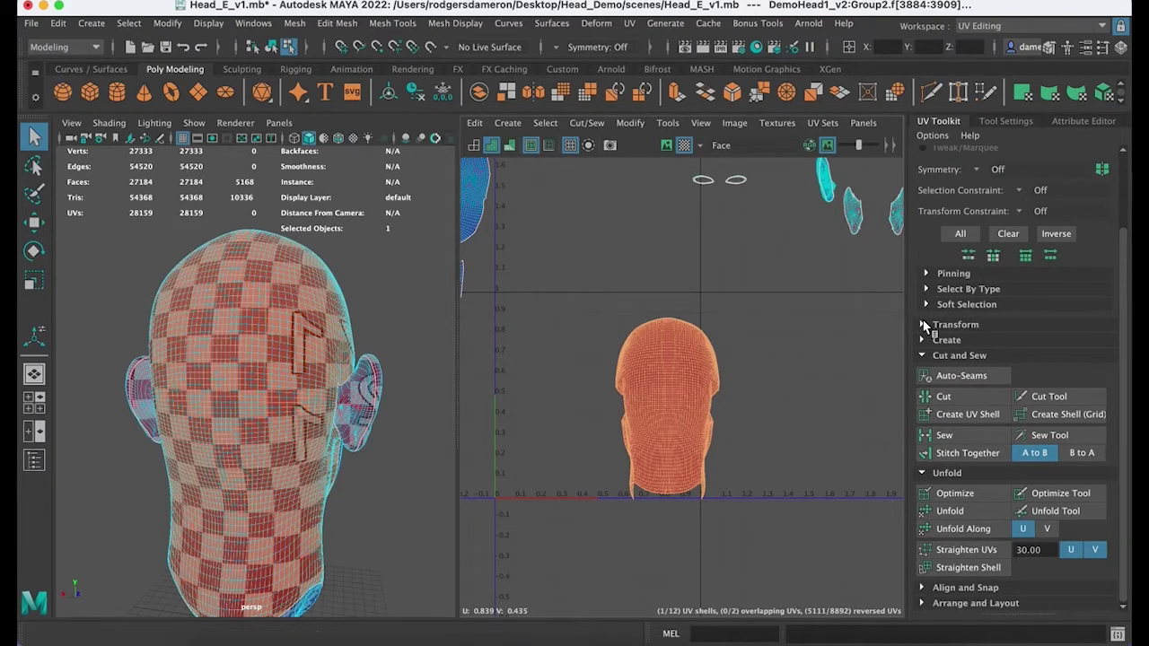
left_click(925, 325)
left_click_drag(1125, 266, 1125, 389)
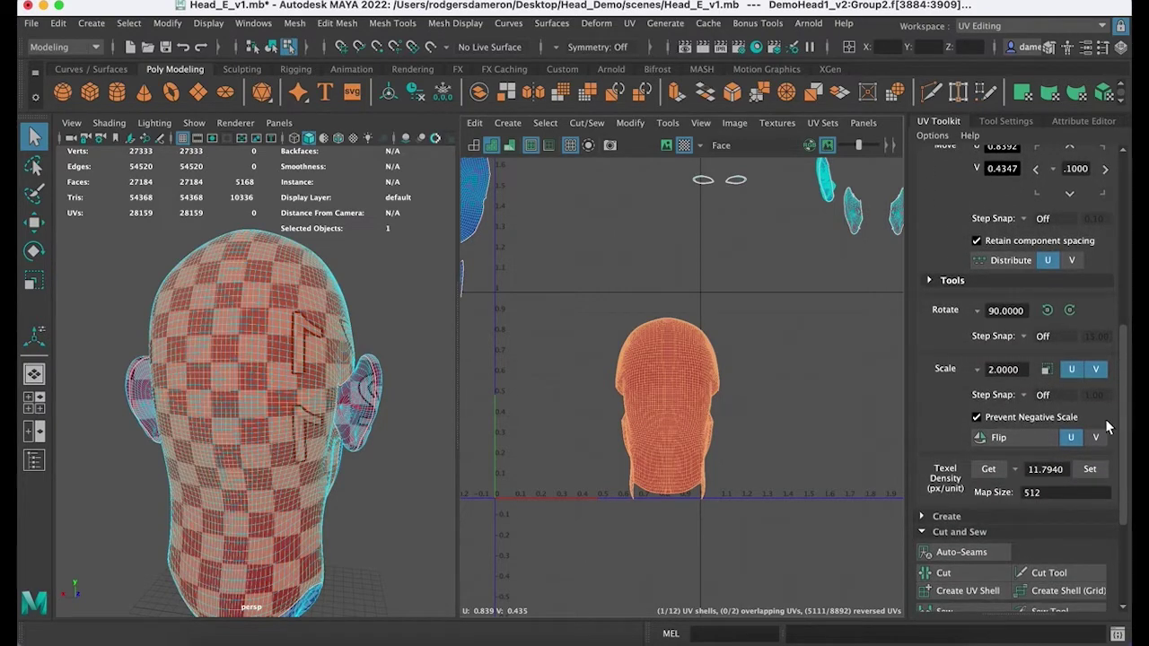
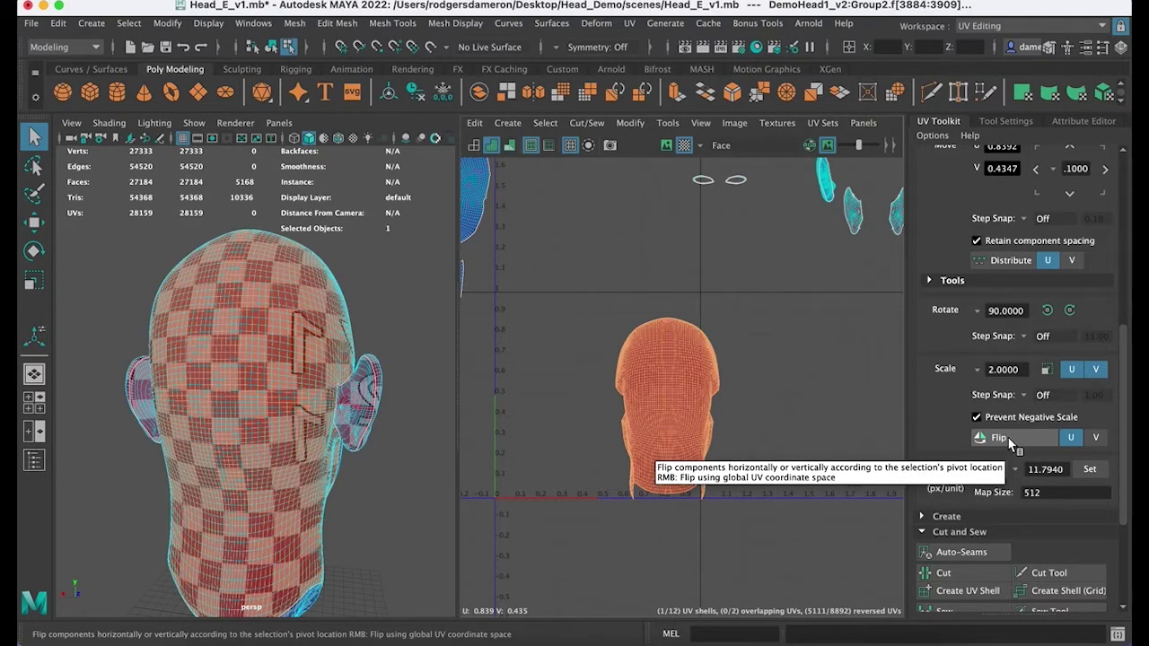
left_click(1008, 438)
left_click(741, 433)
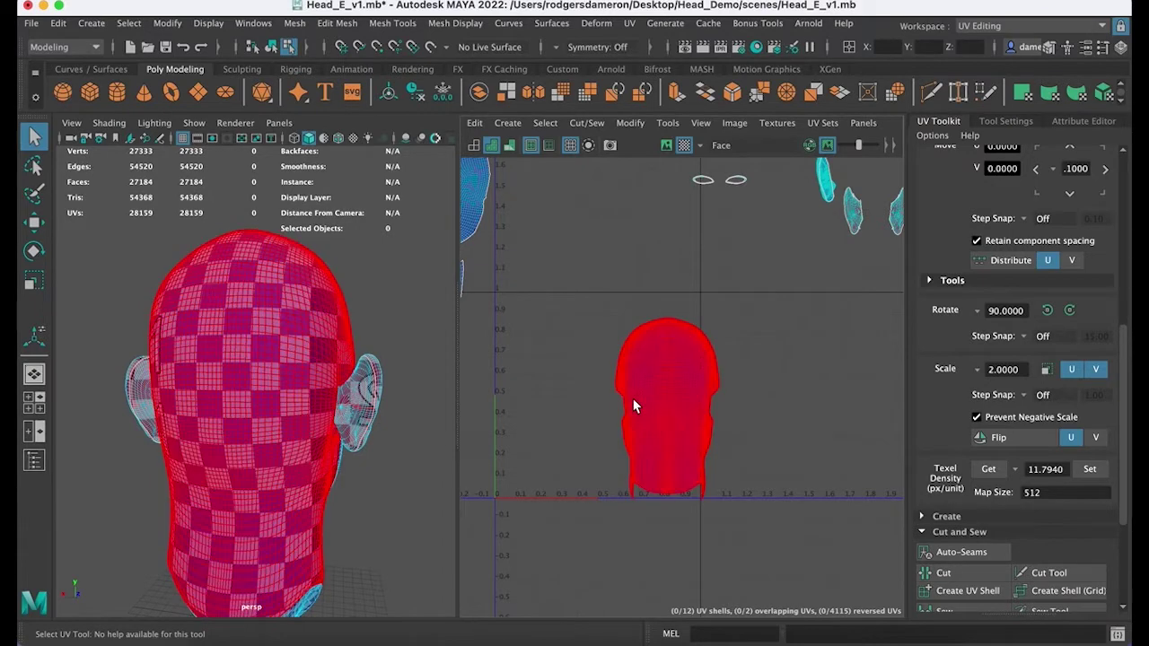
Step: Reselect the flipped back-of-head UV shell and unfold it
right_click_drag(647, 396, 611, 387)
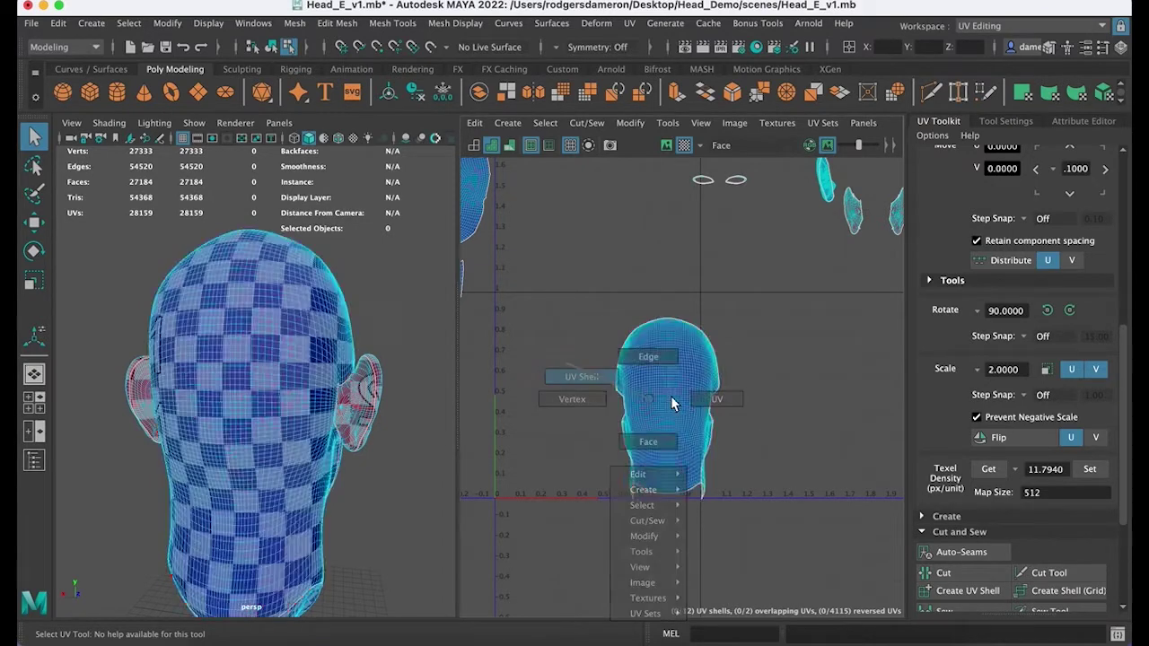
left_click_drag(1127, 408, 1129, 469)
left_click(922, 360)
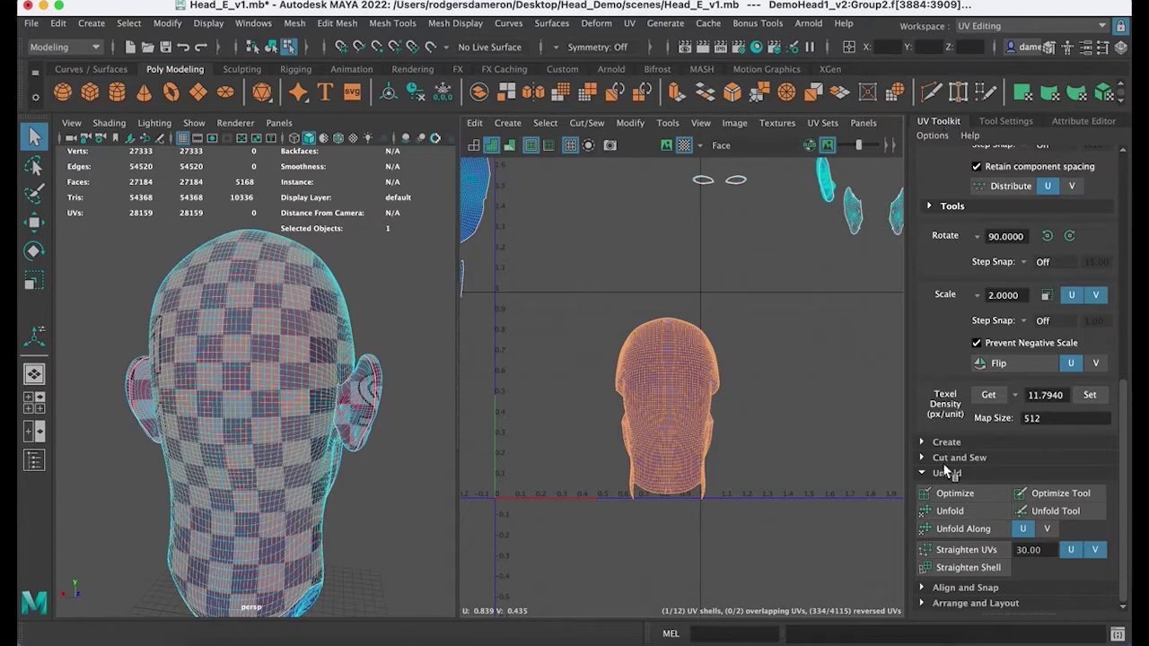
left_click(958, 520)
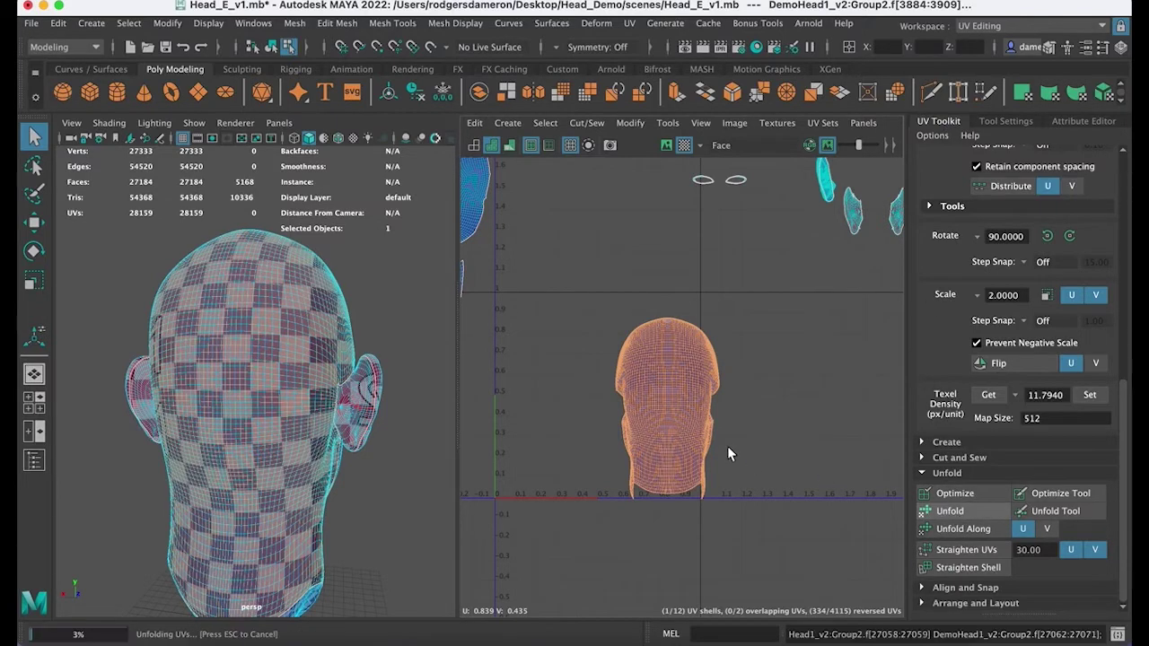
mouse_move(431, 480)
left_mouse_down("alt")
mouse_move(392, 476)
mouse_move(392, 458)
mouse_move(333, 493)
mouse_move(477, 504)
mouse_move(493, 491)
mouse_move(431, 493)
left_mouse_up("alt")
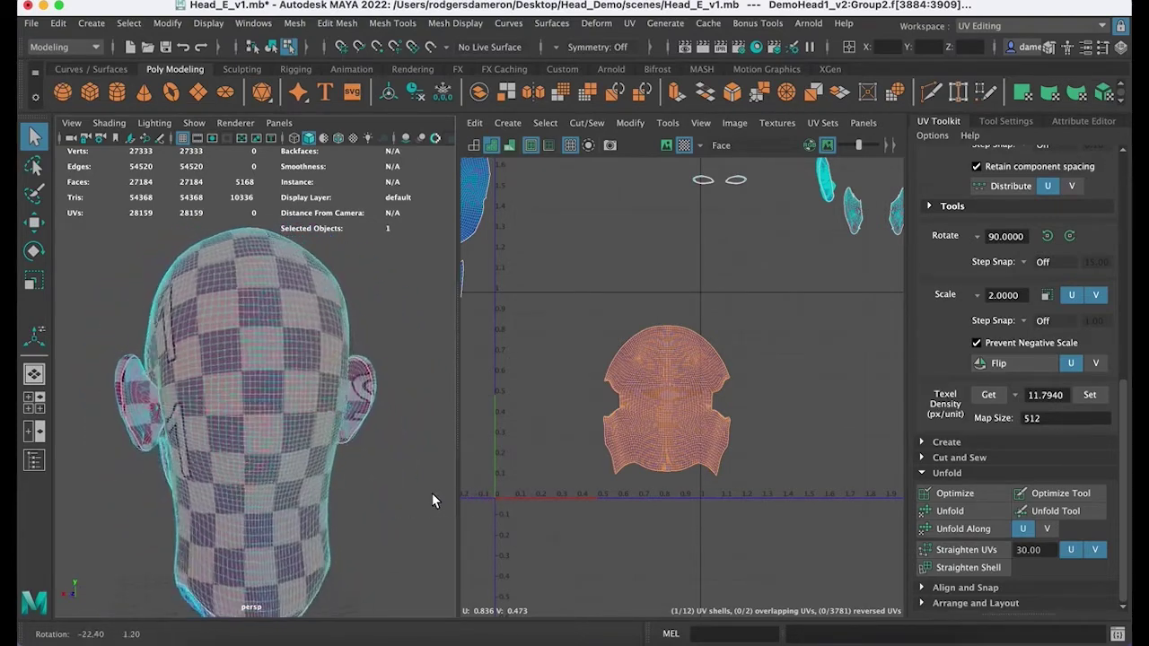
right_click_drag(432, 492, 260, 485, "alt")
Step: Move the unfolded back-of-head UV shell directly below the neck base shell, next to the front neck shell, and deselect it
right_click(672, 398)
right_click_drag(673, 398, 763, 397)
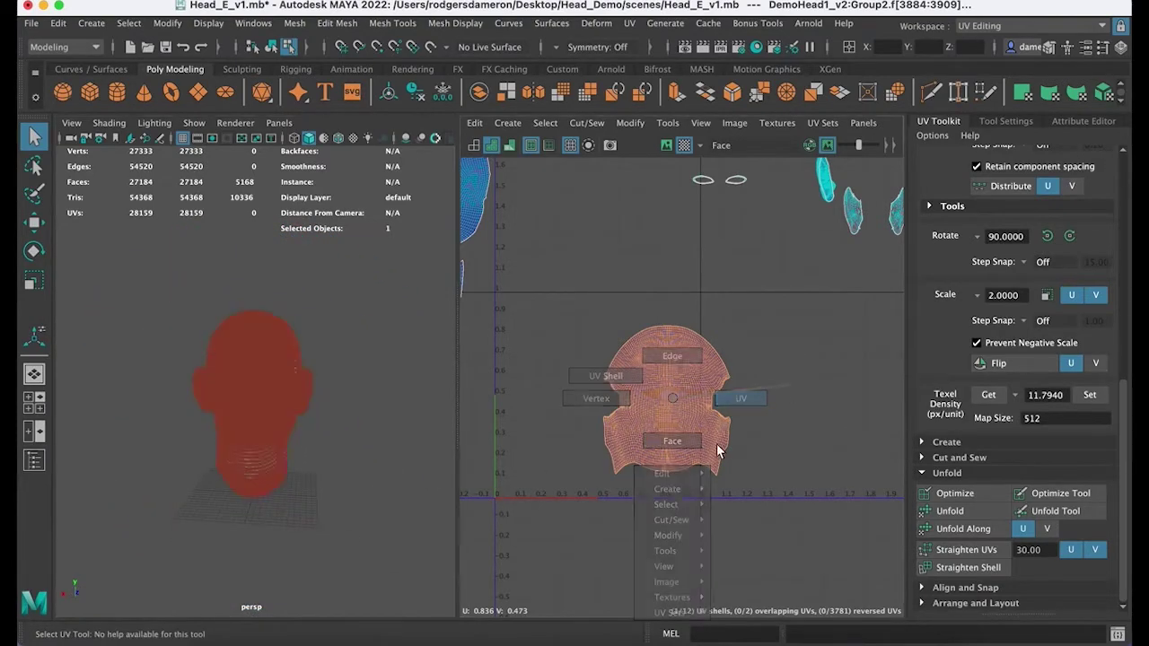
right_click_drag(718, 452, 656, 454, "alt")
left_click(761, 463)
right_click_drag(736, 476, 674, 446, "alt")
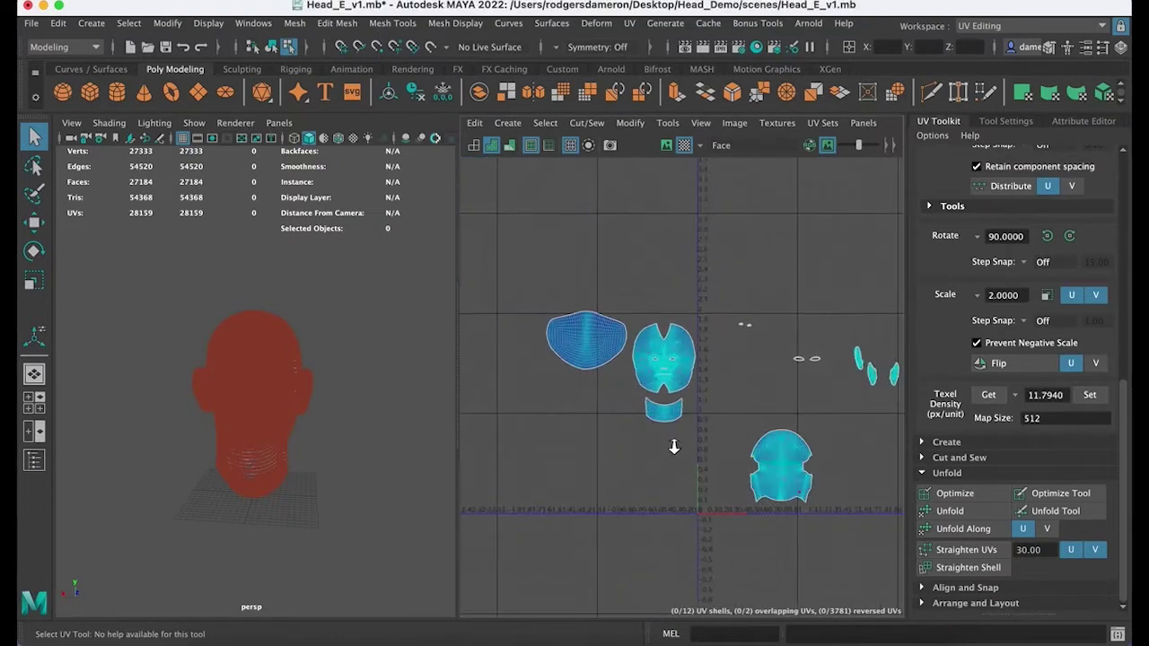
right_click_drag(794, 488, 730, 421)
left_click(784, 478)
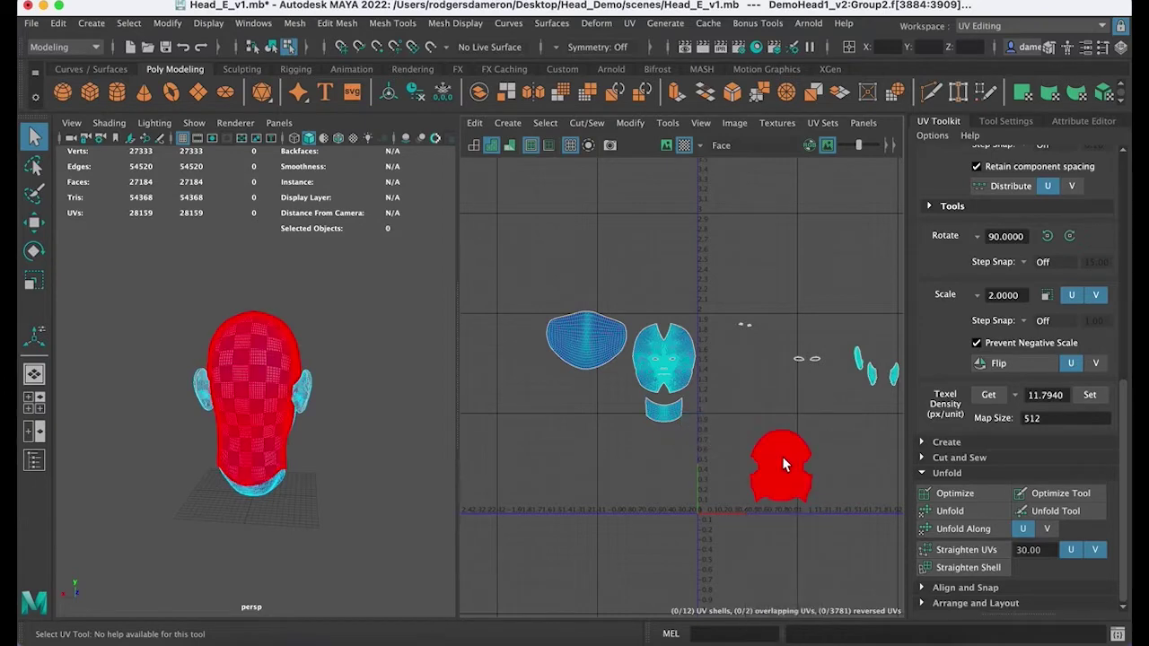
left_click(784, 464)
key("w")
left_click_drag(783, 473, 589, 419)
left_click(700, 440)
Step: Examine the checker pattern on the front of the head and the UVs around the face shell's eyes, nose and mouth
scroll(718, 444, "up", 5)
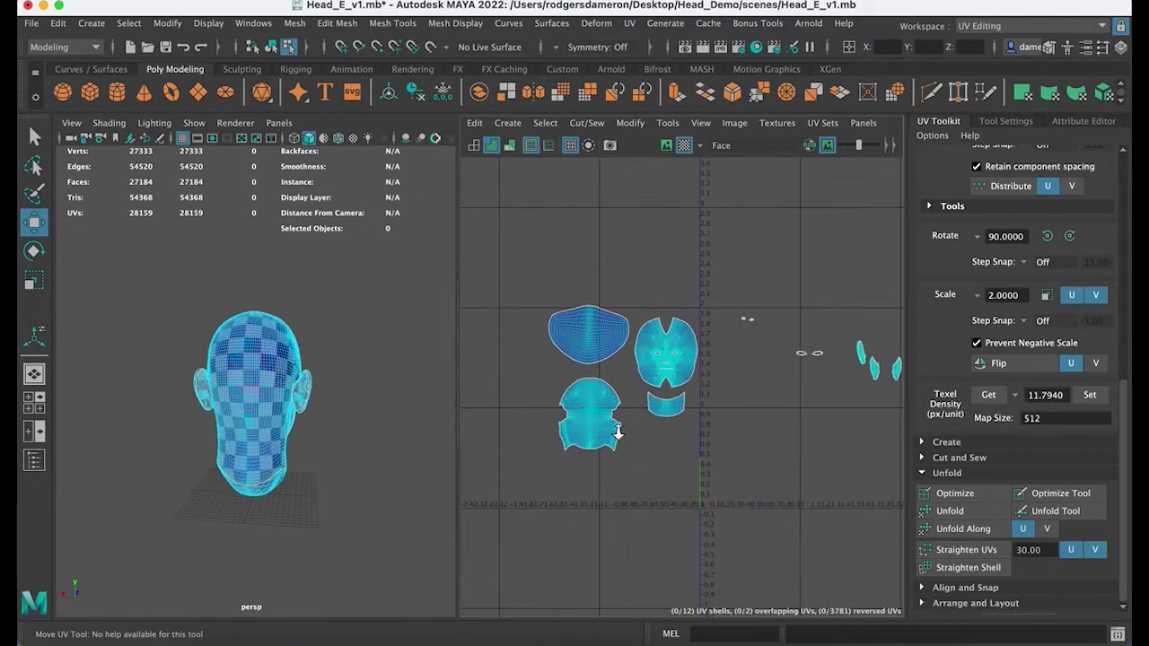
left_click_drag(366, 436, 206, 451, "alt")
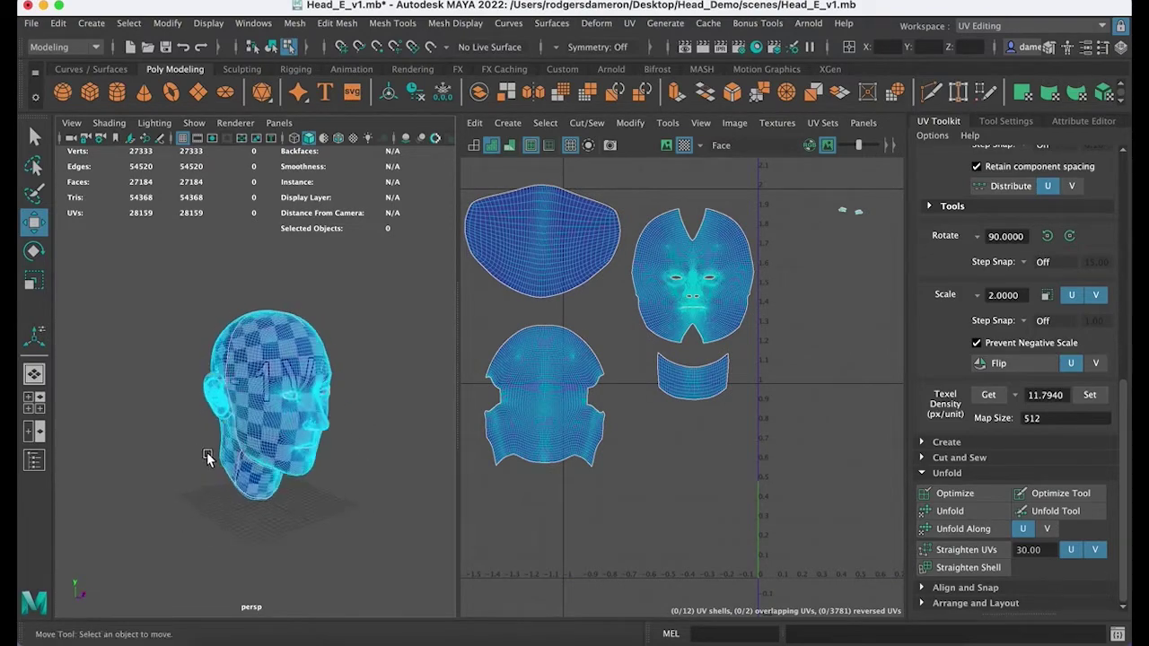
right_click_drag(207, 451, 208, 388, "alt")
left_click_drag(208, 388, 261, 380, "alt")
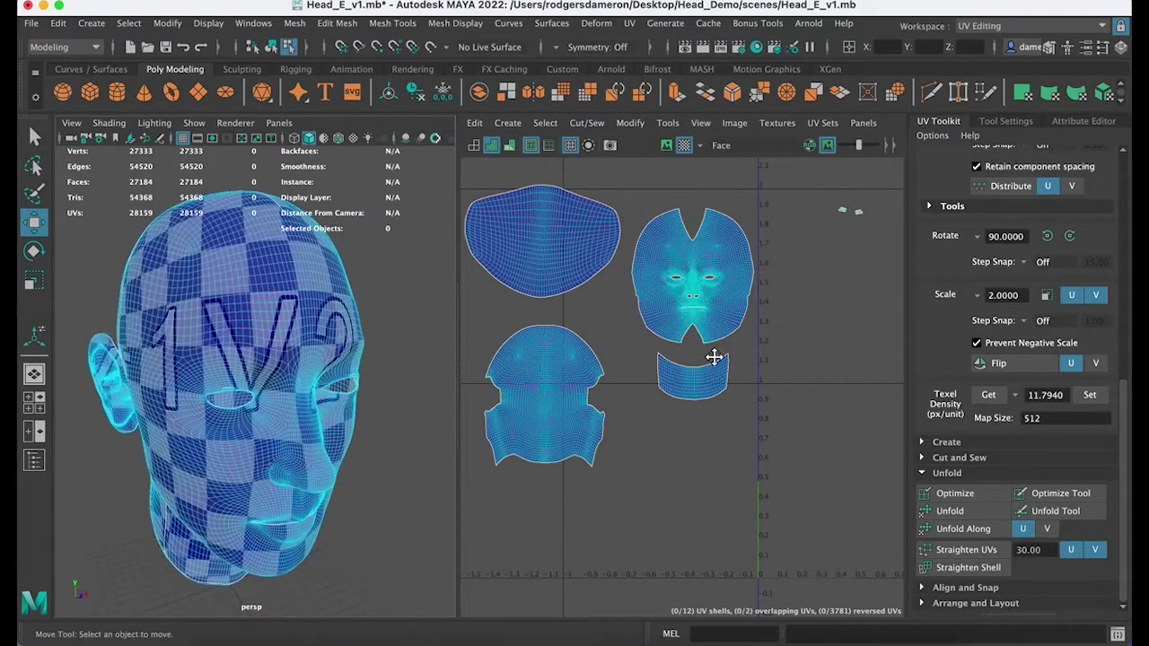
middle_click_drag(714, 357, 718, 471, "alt")
right_click_drag(719, 471, 861, 427, "alt")
middle_click_drag(794, 405, 702, 366, "alt")
right_click_drag(702, 367, 872, 403, "alt")
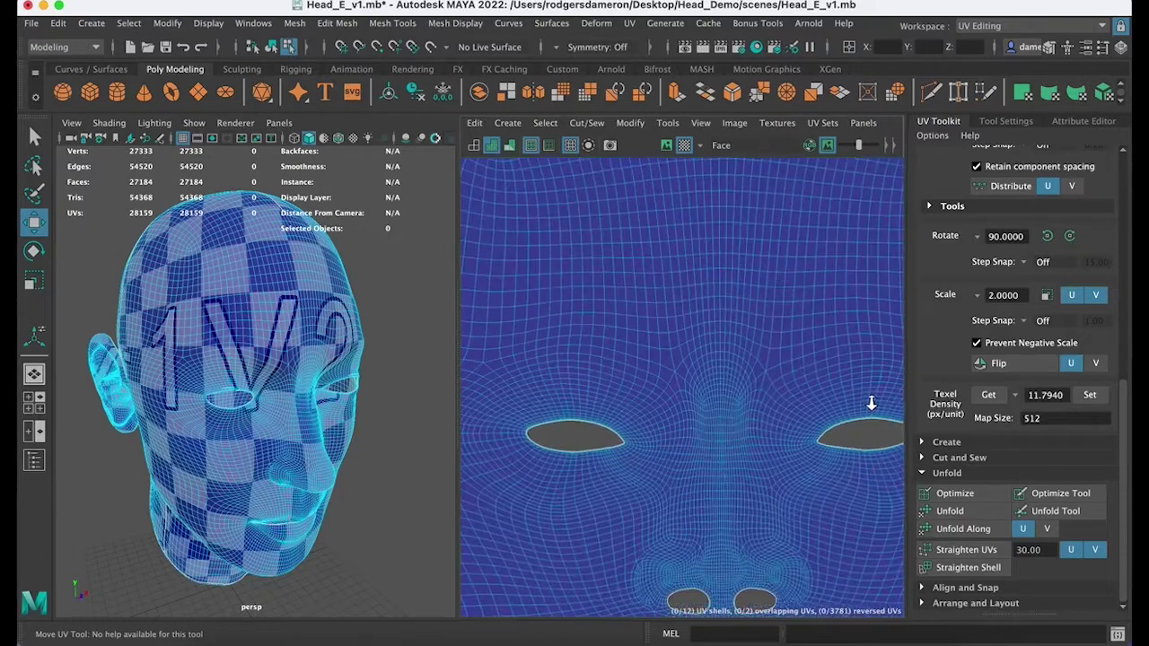
scroll(870, 404, "down", 5)
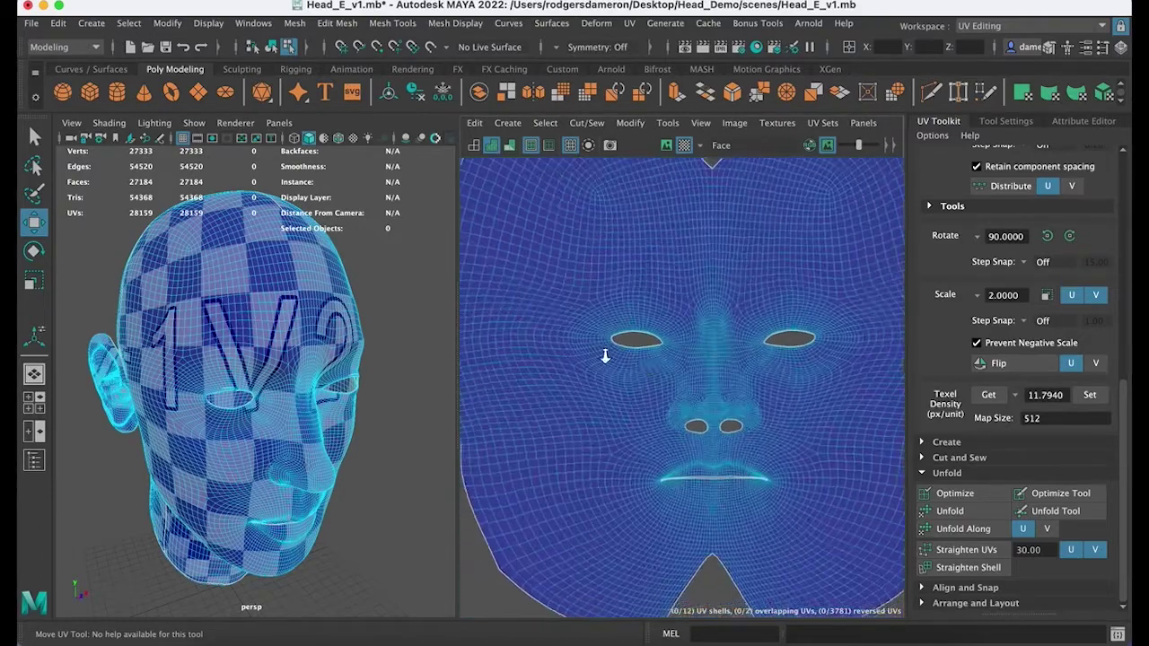
right_click_drag(605, 357, 503, 345, "alt")
middle_click_drag(746, 331, 603, 328, "alt")
right_click_drag(660, 329, 606, 322, "alt")
middle_click_drag(772, 336, 446, 255, "alt")
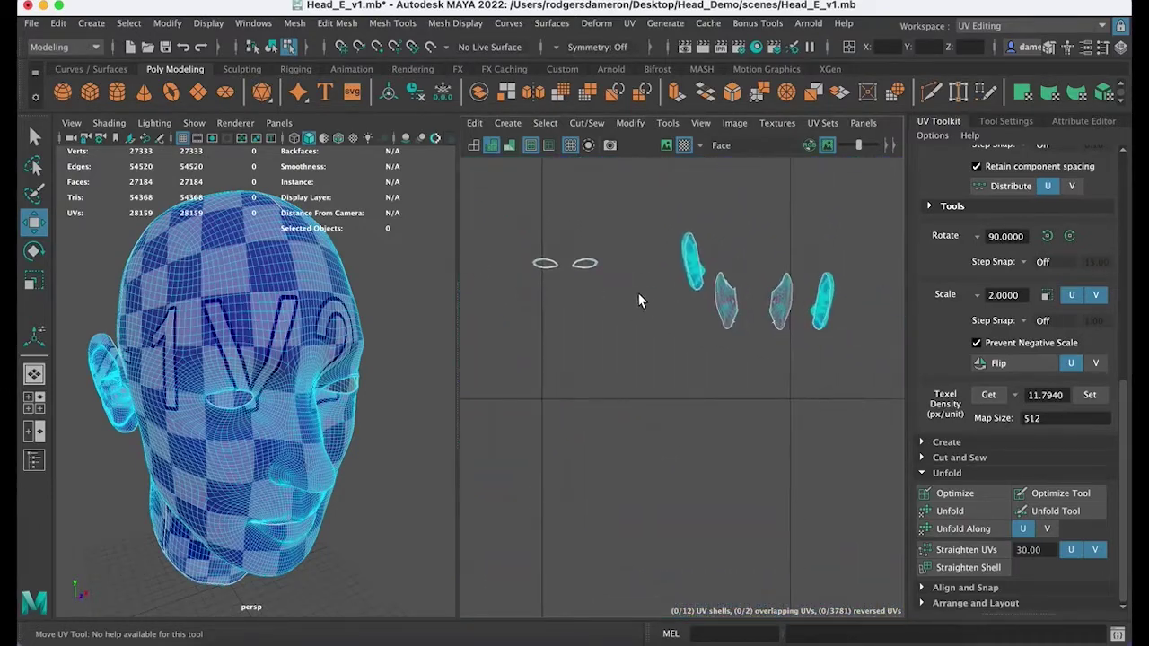
Step: Select the small nostril UV shell at U 0.433, V 1.89 and frame it in both the 3D and UV views
middle_click_drag(638, 292, 924, 408, "alt")
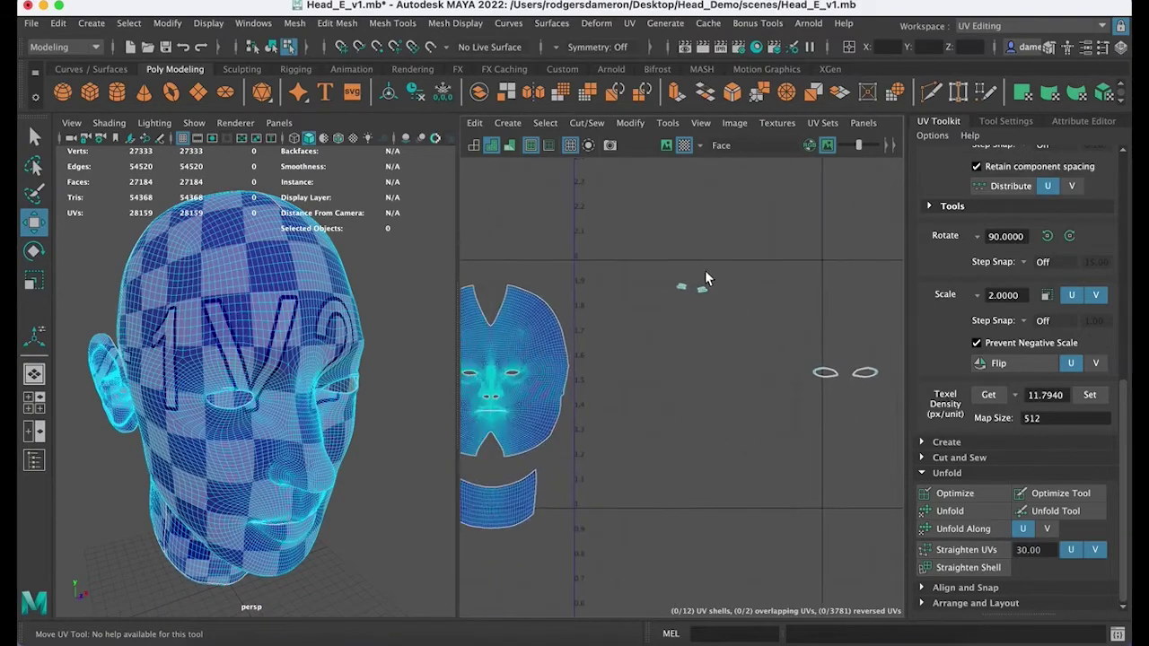
left_click(693, 293)
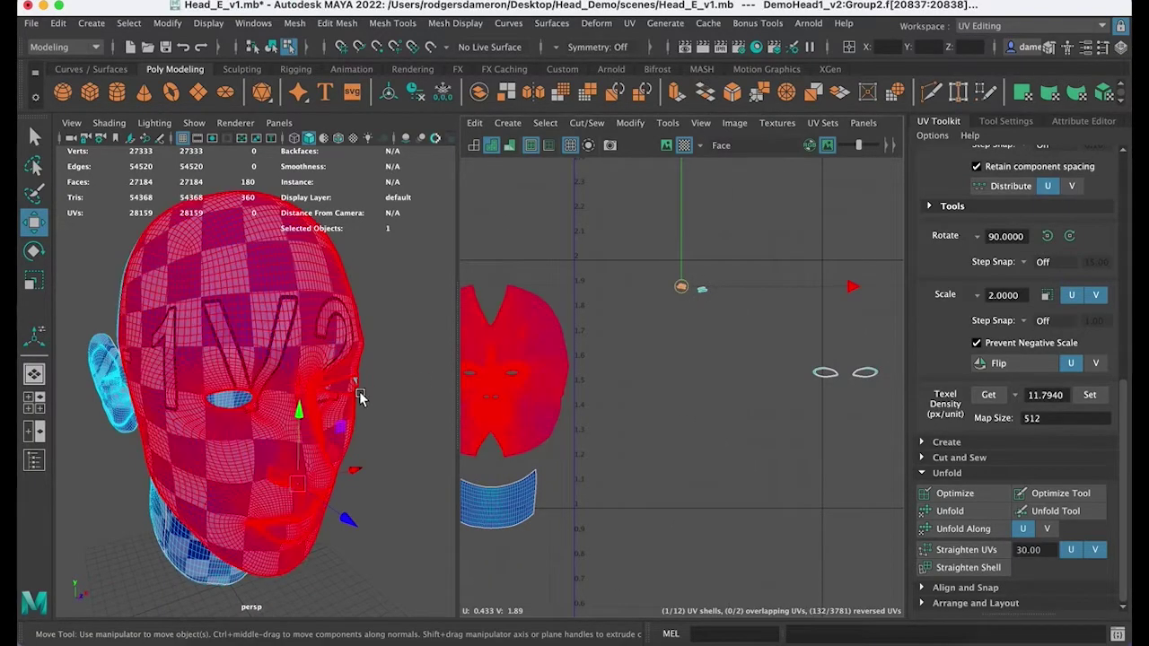
key("f")
left_click_drag(403, 405, 397, 364, "alt")
mouse_move(329, 383)
right_mouse_down("alt")
mouse_move(367, 379)
mouse_move(328, 364)
right_mouse_up("alt")
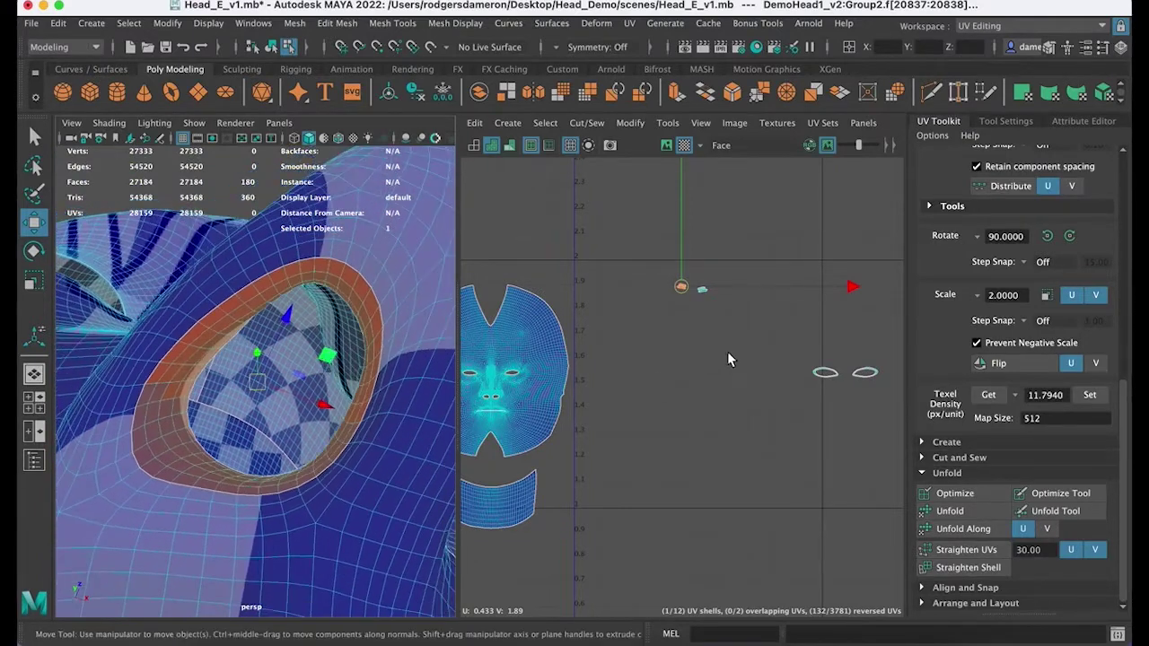
middle_click_drag(675, 355, 683, 356, "alt")
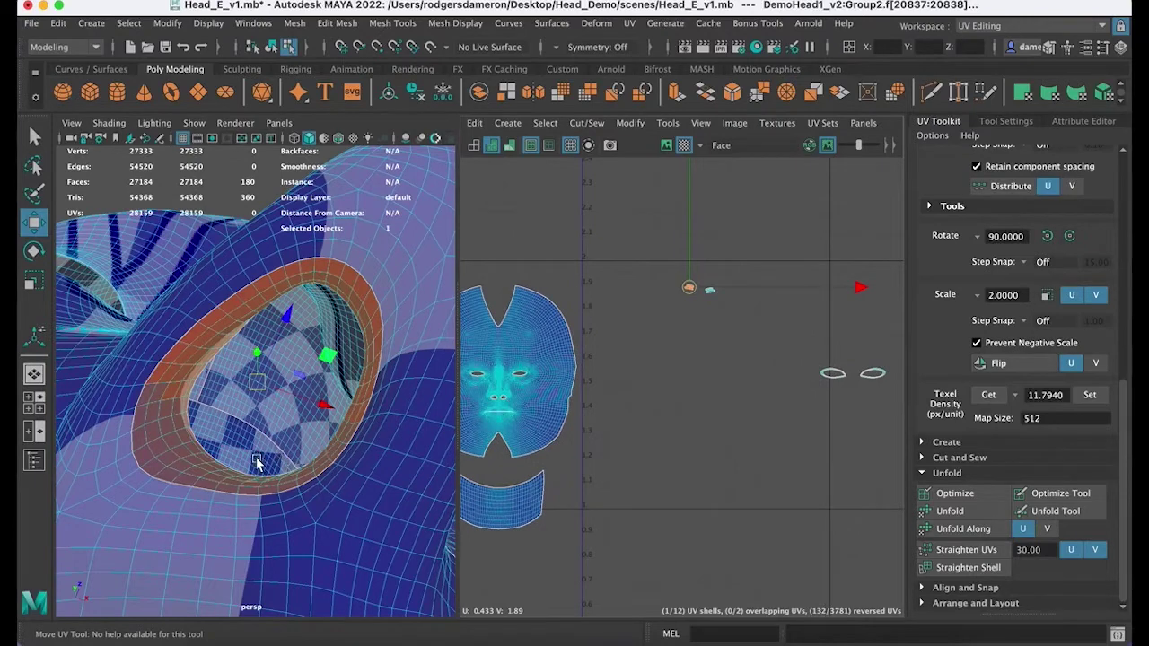
left_click_drag(390, 324, 361, 286, "alt")
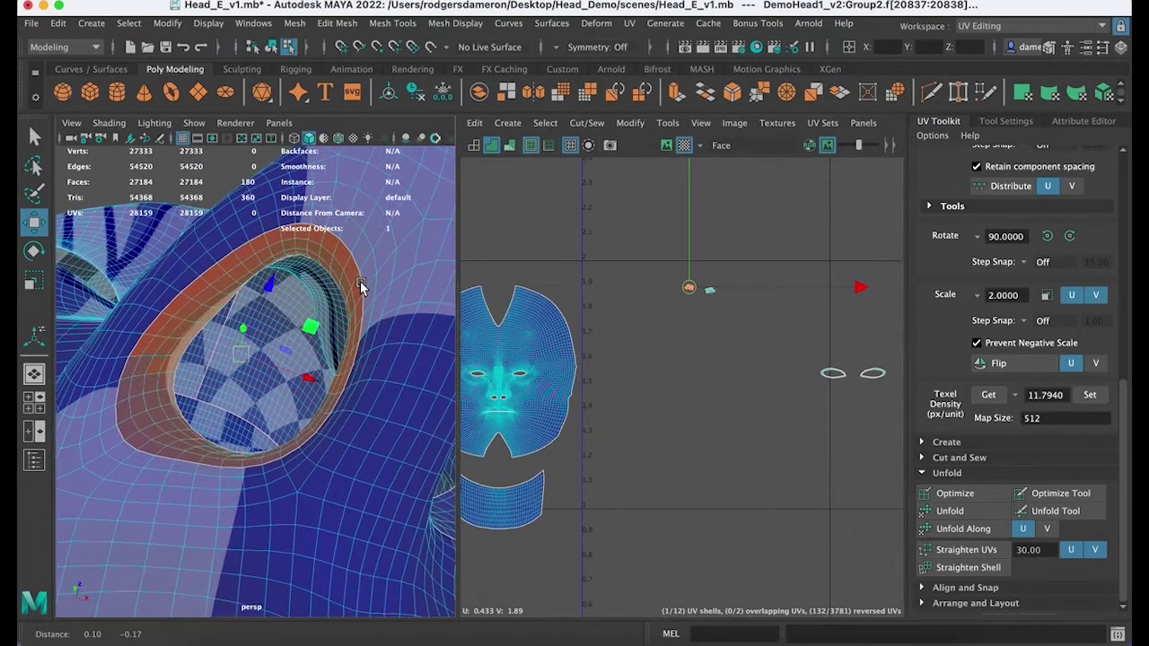
right_click_drag(362, 285, 351, 300, "alt")
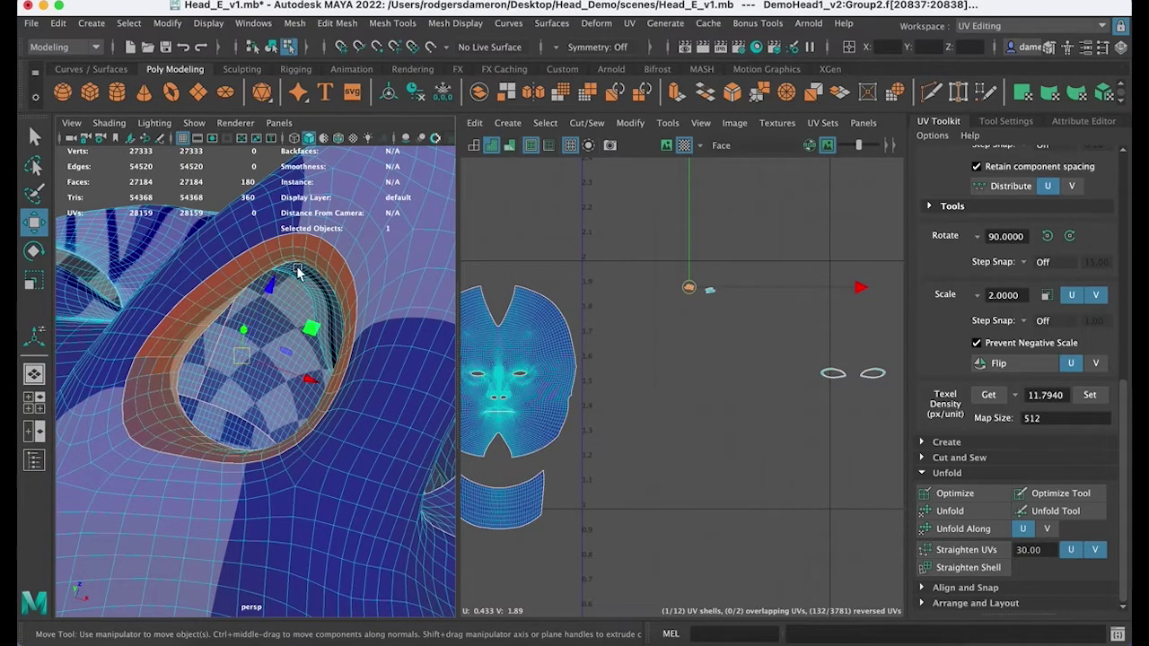
key("f")
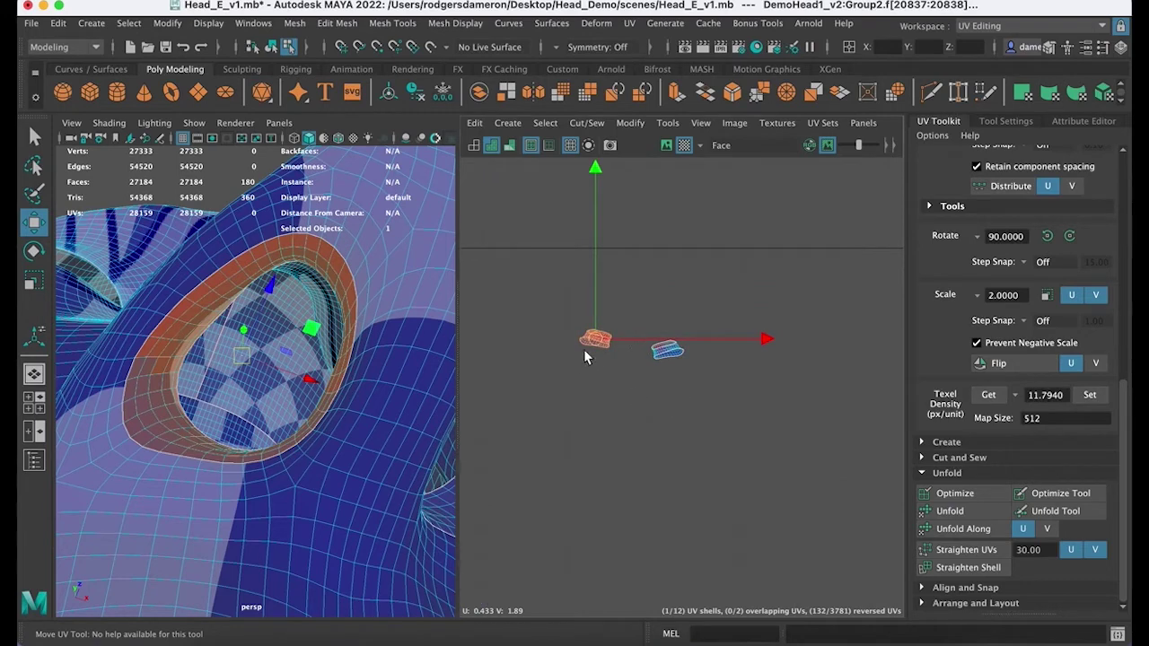
Step: Planar-map the selected nostril UV shell from the camera, fitting the projection to its bounding box and keeping the image width/height ratio
right_click_drag(583, 356, 589, 388)
key("q")
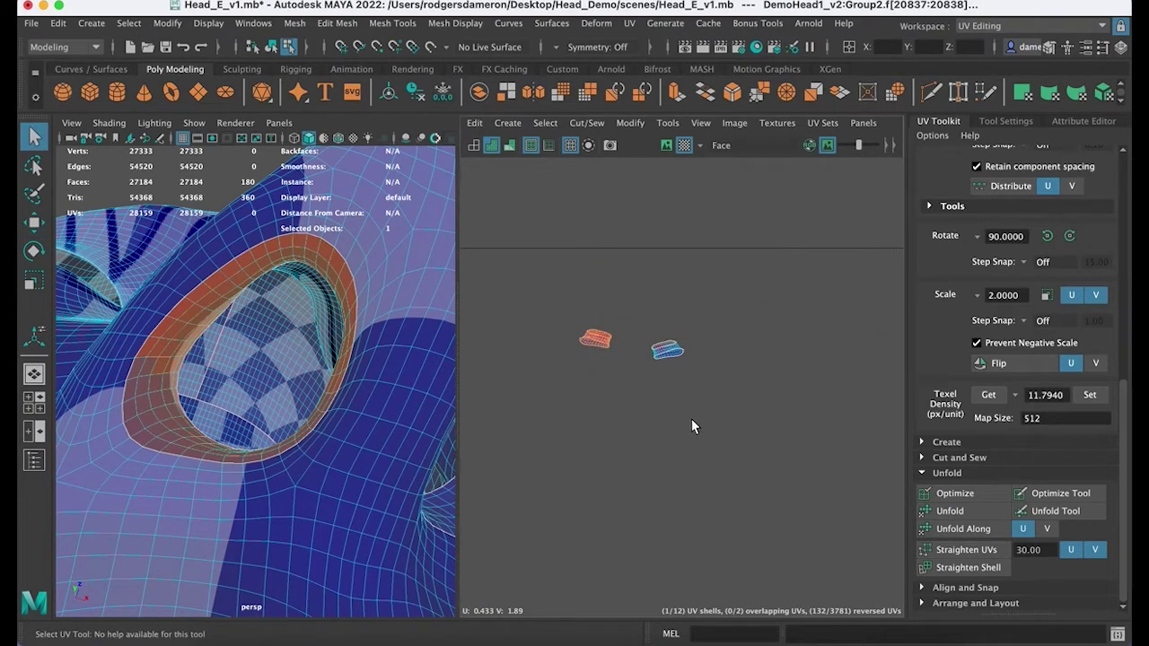
middle_click_drag(623, 381, 602, 345, "alt")
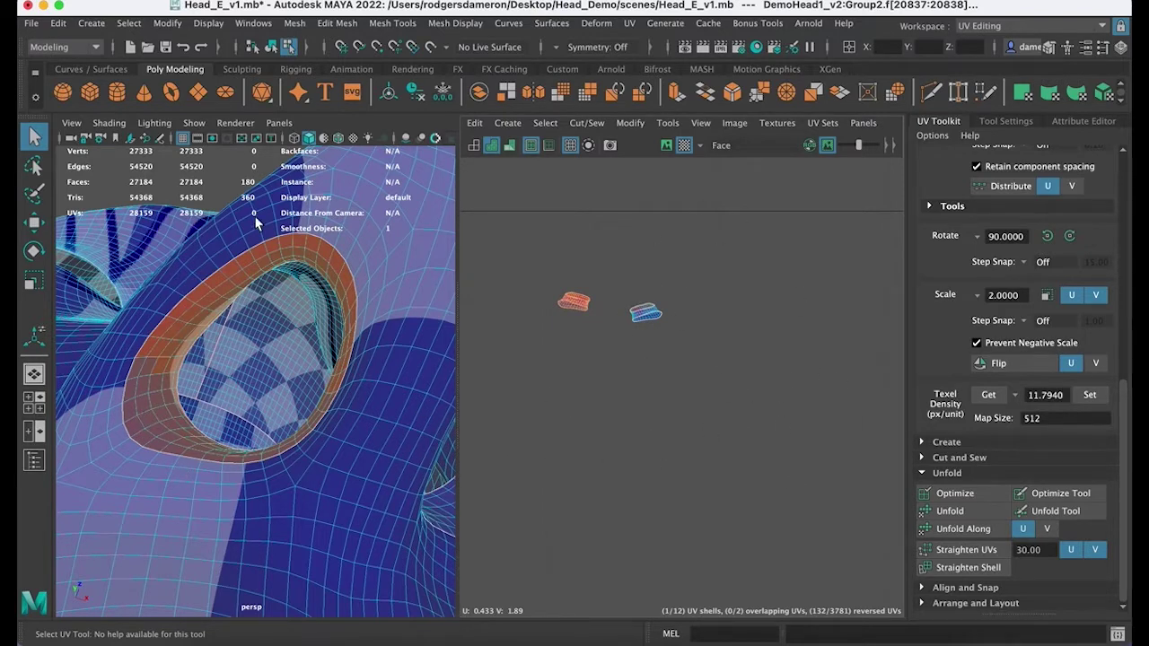
left_click(922, 441)
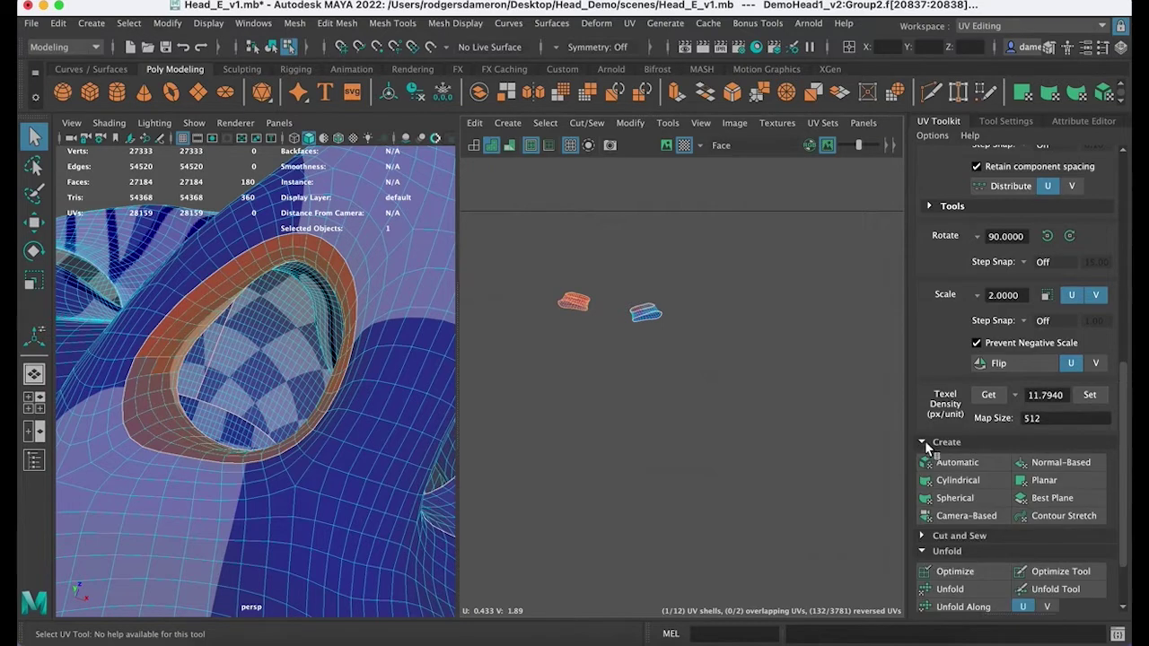
left_click(1046, 481, "shift")
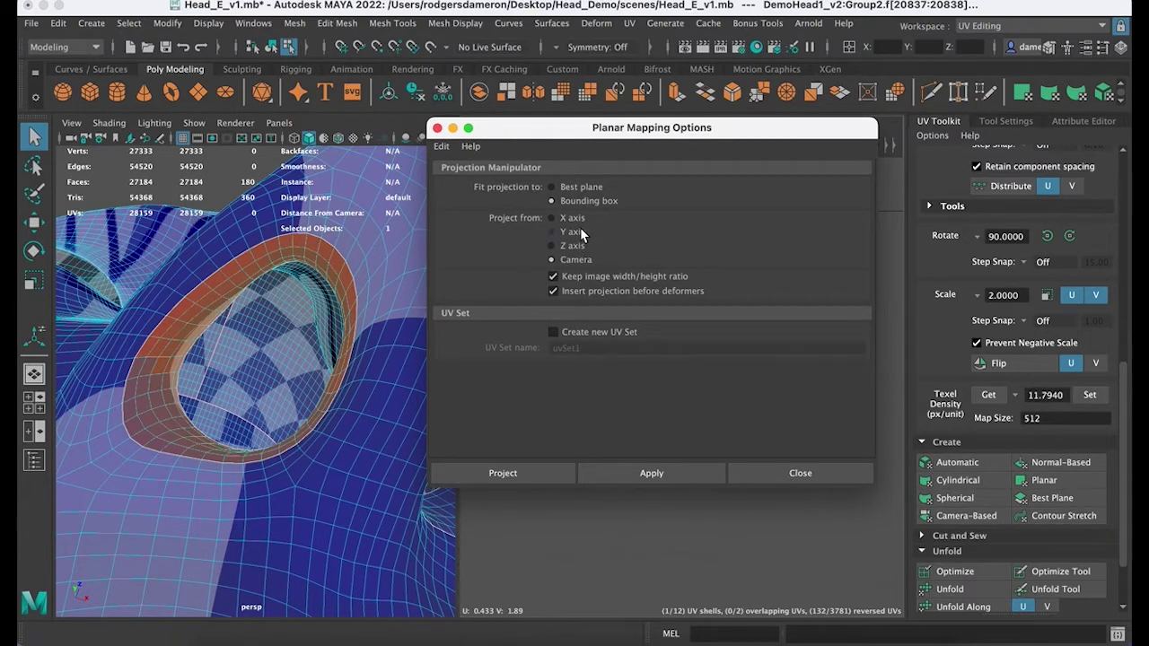
left_click(654, 466)
left_click_drag(533, 131, 1011, 320)
Step: Select the opposite nostril's UV shell at U 0.517, V 1.88 and planar-map it from the camera with the bounding-box fit
left_click_drag(386, 362, 220, 377, "alt")
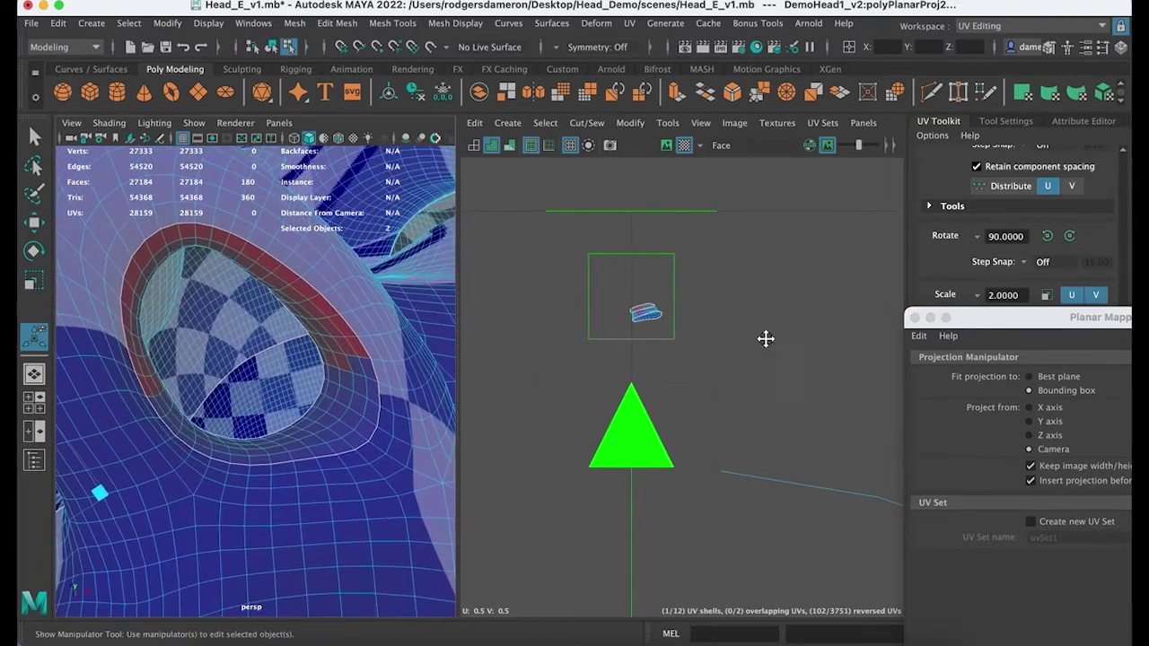
scroll(628, 330, "down", 5)
right_click_drag(629, 327, 613, 332, "alt")
middle_click_drag(613, 332, 658, 325, "alt")
key("q")
right_click_drag(587, 392, 623, 349)
middle_click_drag(685, 374, 693, 376, "alt")
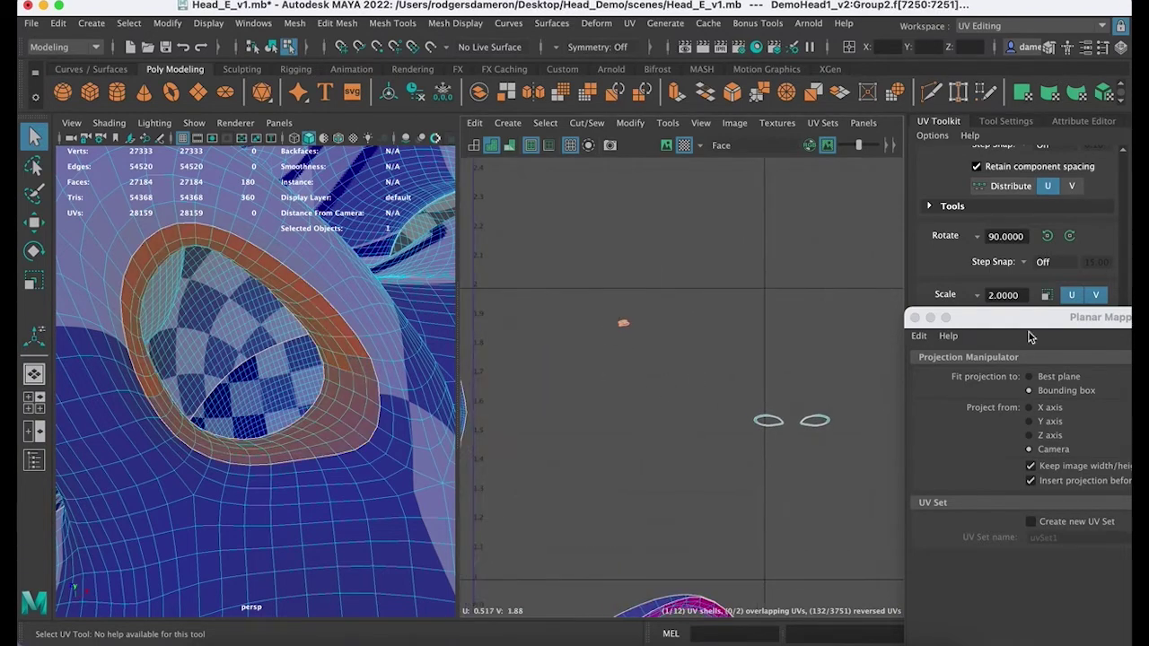
left_click_drag(965, 325, 779, 170)
left_click(673, 377)
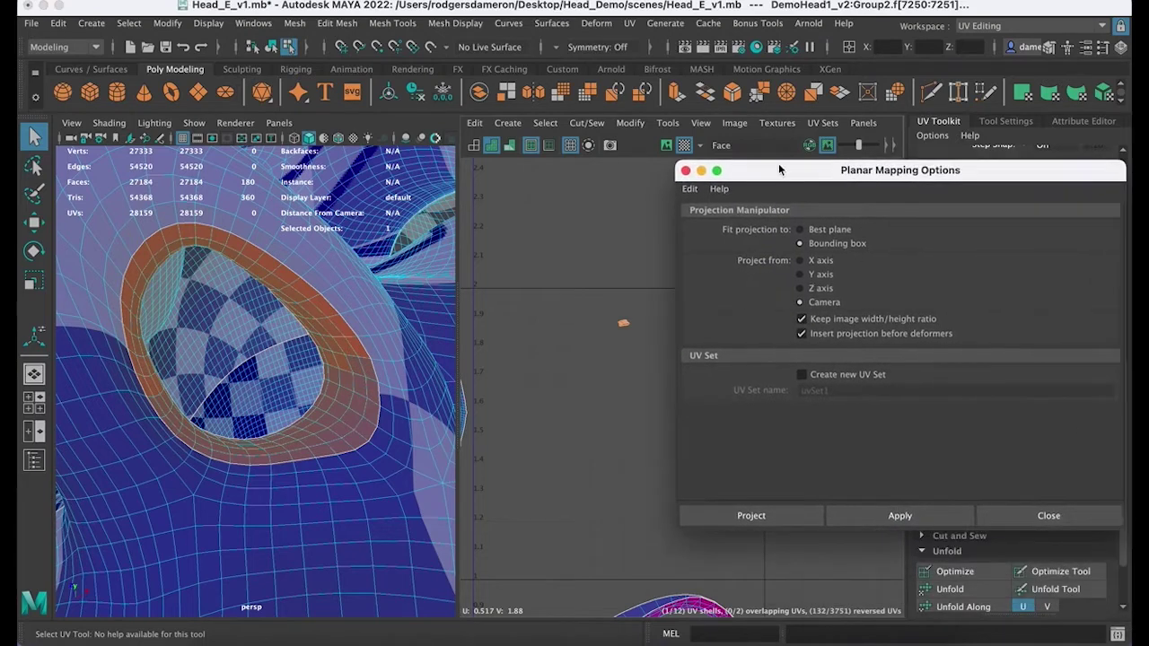
left_click(899, 516)
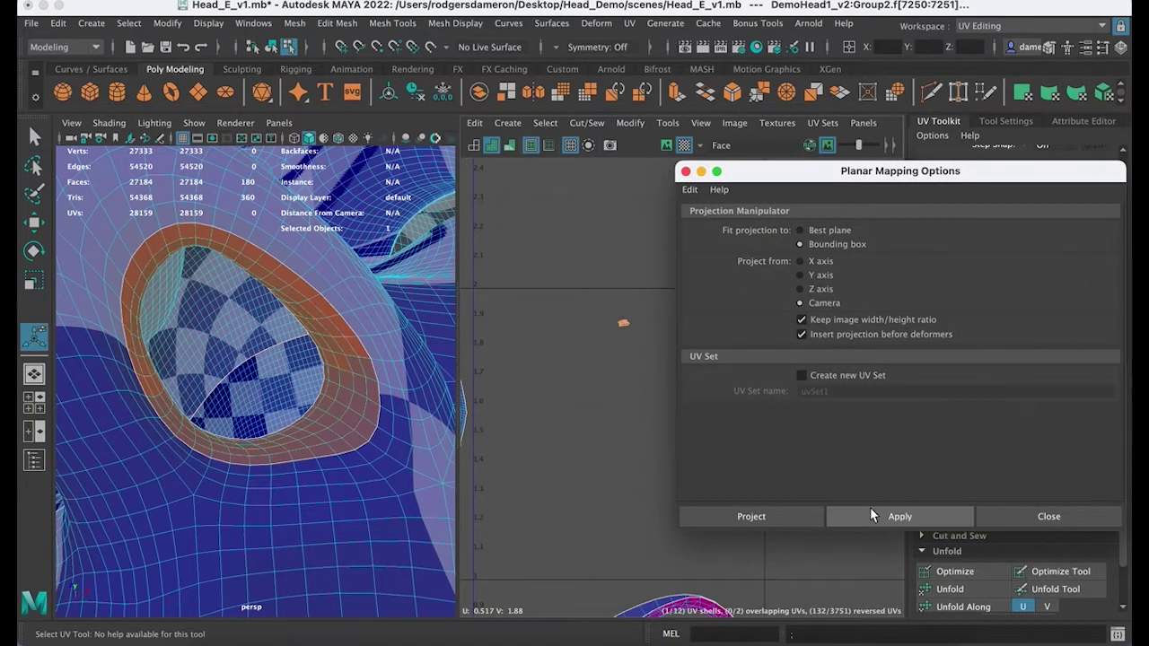
left_click(687, 171)
Step: Move the newly projected nostril shell off the first nostril shell, to around U 2 in the UV layout
middle_click_drag(611, 375, 731, 181, "alt")
scroll(544, 328, "down", 4)
scroll(628, 336, "down", 3)
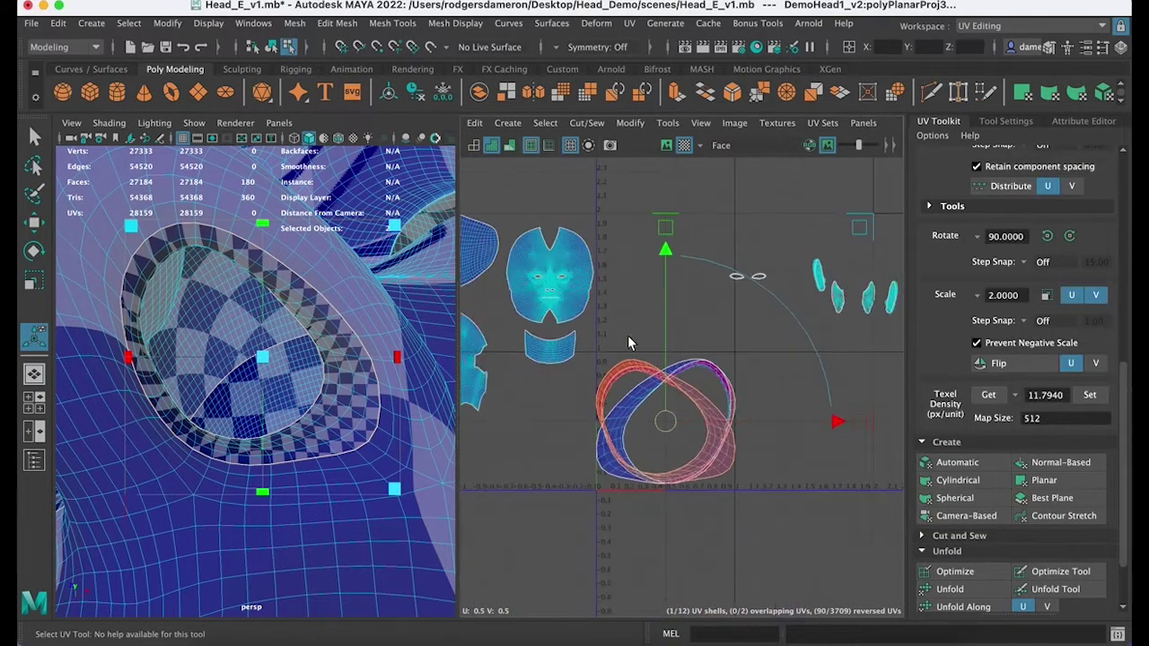
middle_click_drag(628, 337, 522, 281, "alt")
left_click_drag(562, 363, 807, 431)
Step: Select the whole nostril UV shell in the 0–1 tile, unfold it, and deselect it
left_click(538, 425)
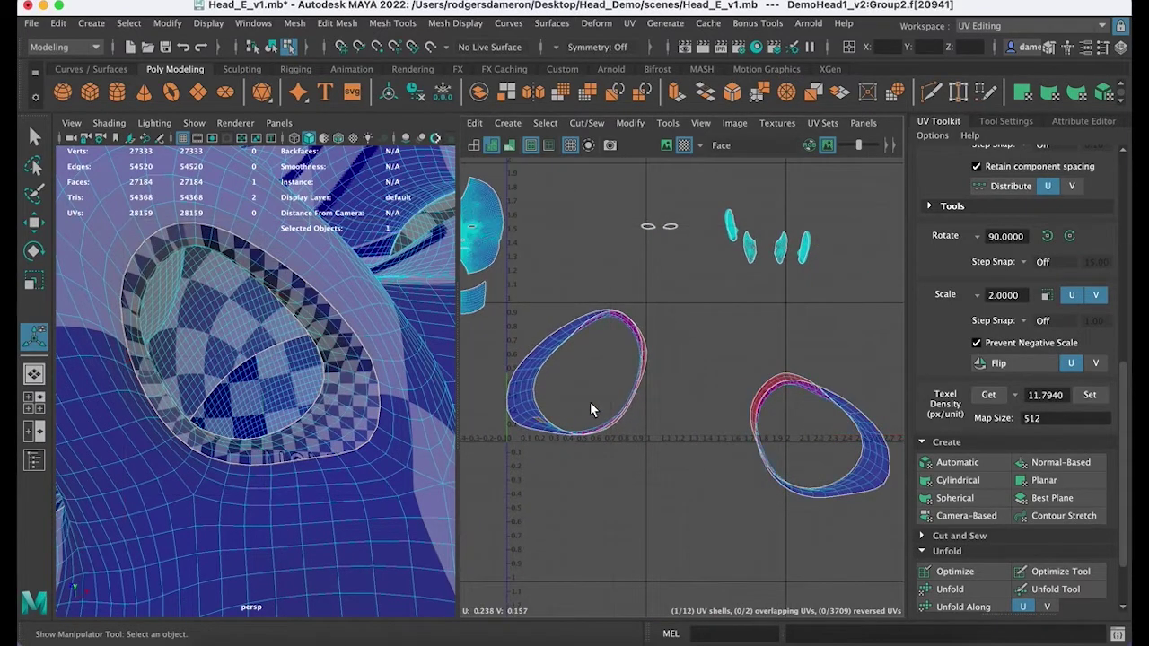
key("q")
middle_click_drag(512, 410, 590, 401, "alt")
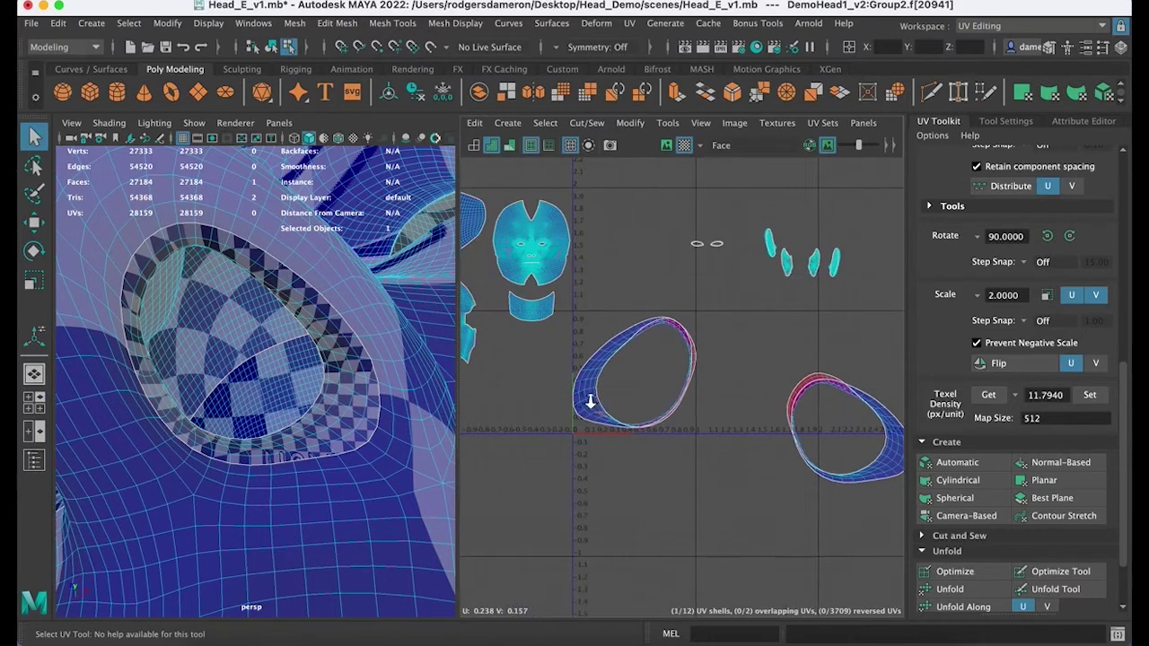
right_click(598, 409)
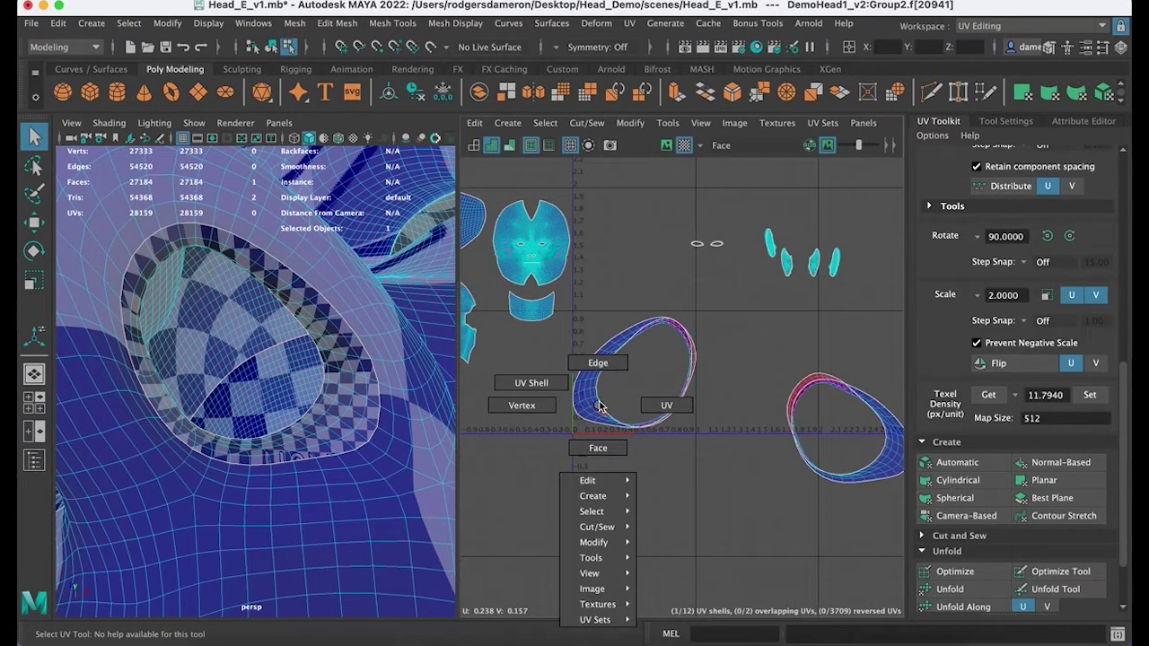
right_click_drag(600, 407, 533, 383)
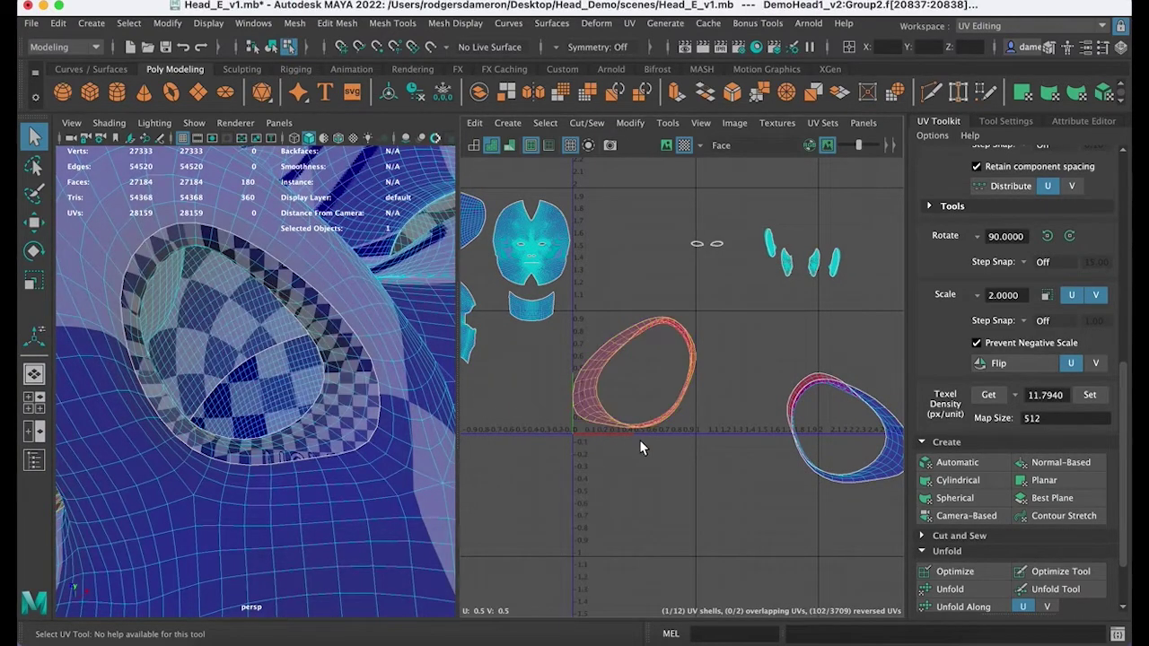
left_click(944, 443)
scroll(919, 250, "up", 5)
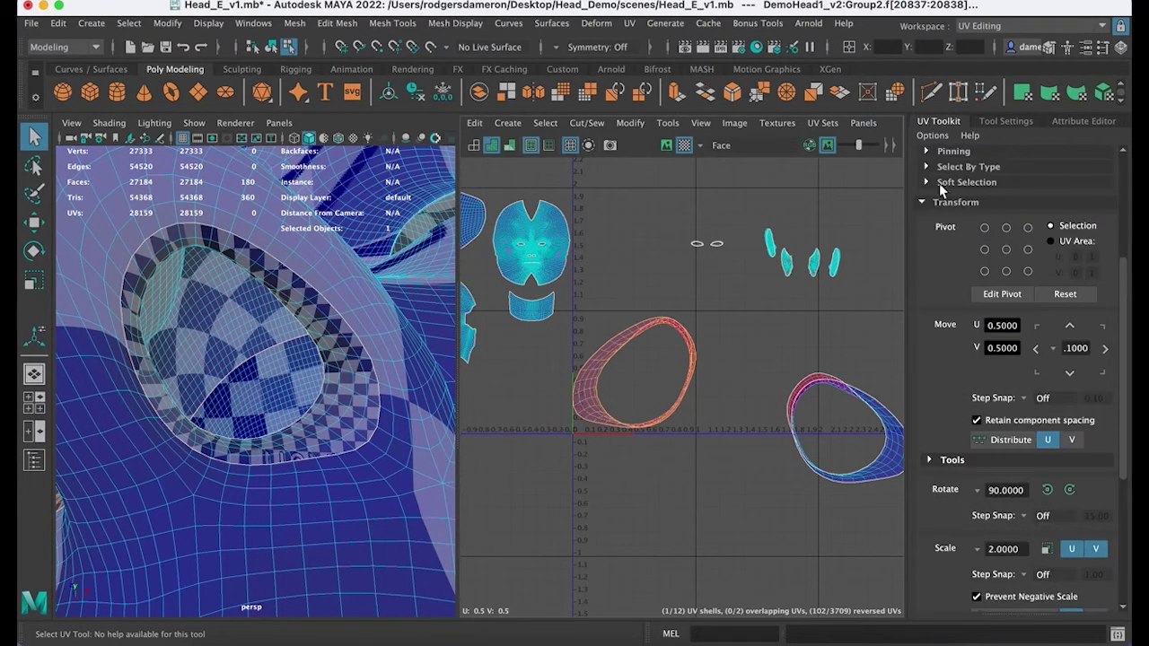
left_click(924, 201)
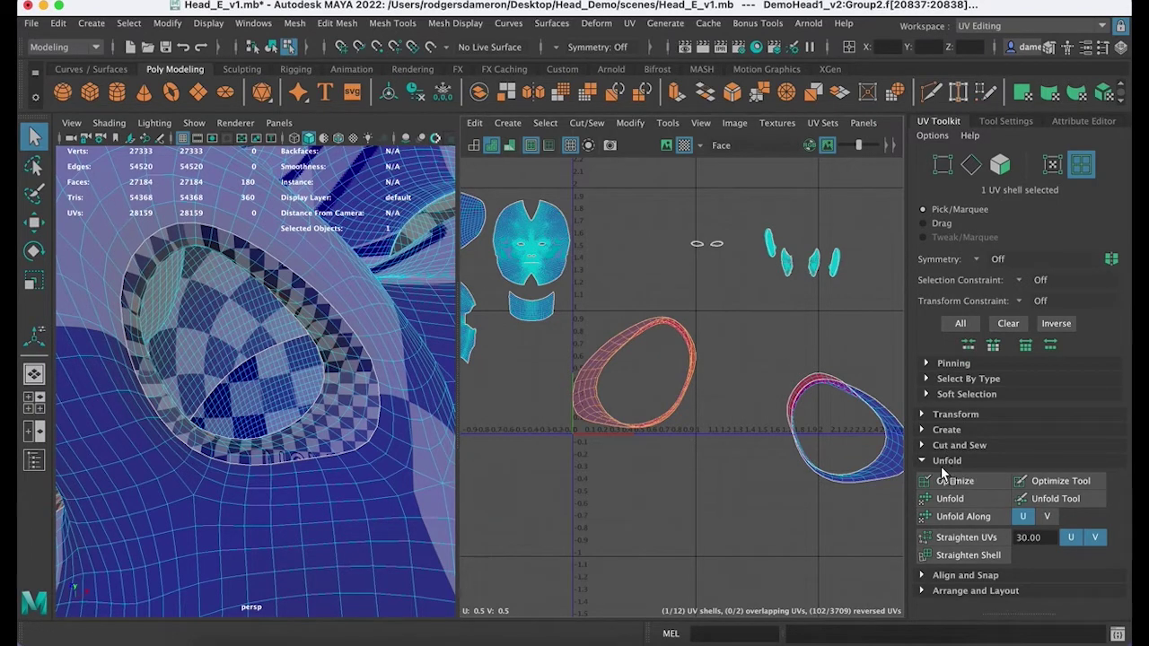
left_click(949, 499)
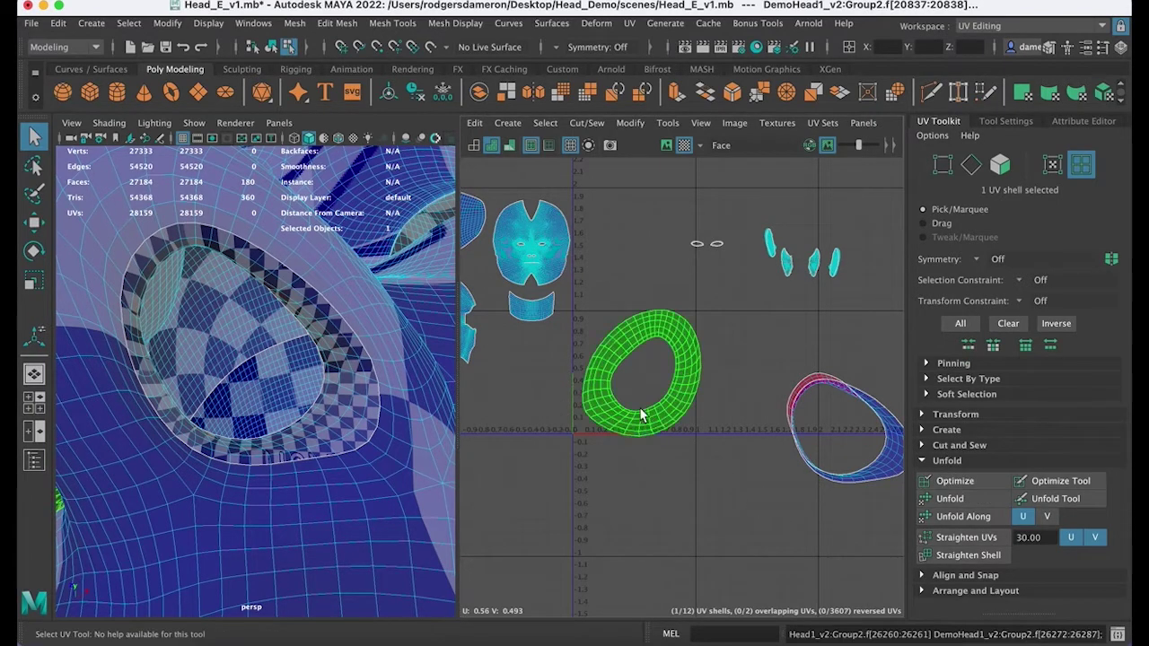
left_click_drag(381, 482, 172, 324, "alt")
left_click(372, 556)
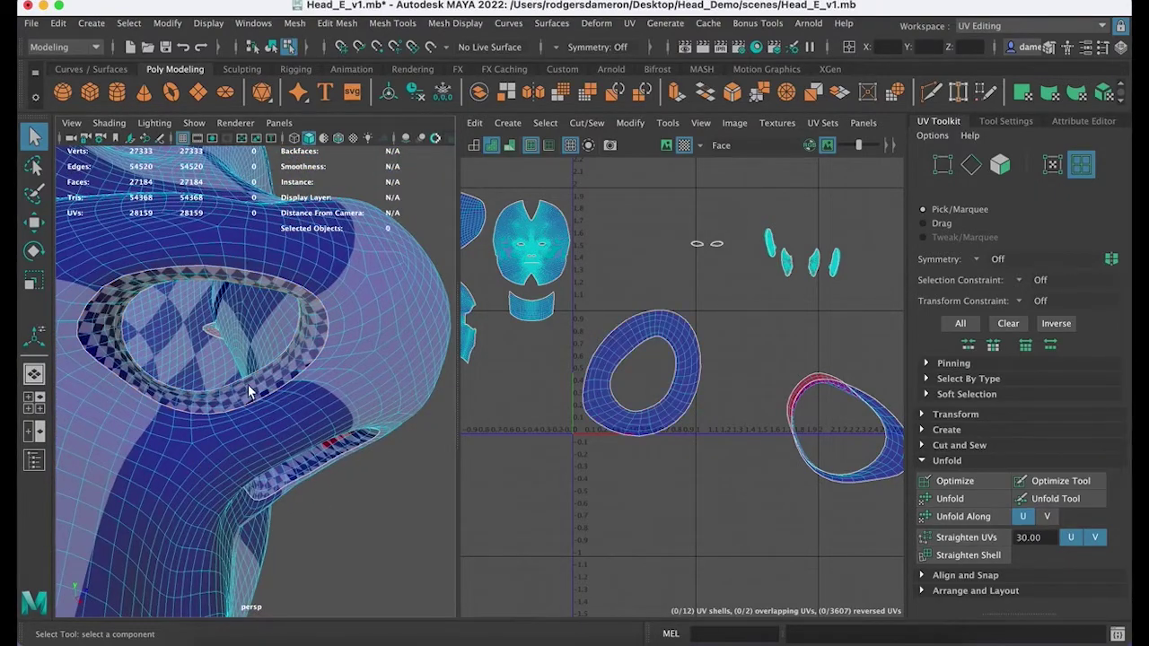
Step: Select the nostril UV shell near U 2.25, V 0.05, unfold it, and deselect it
left_click_drag(110, 298, 228, 273, "alt")
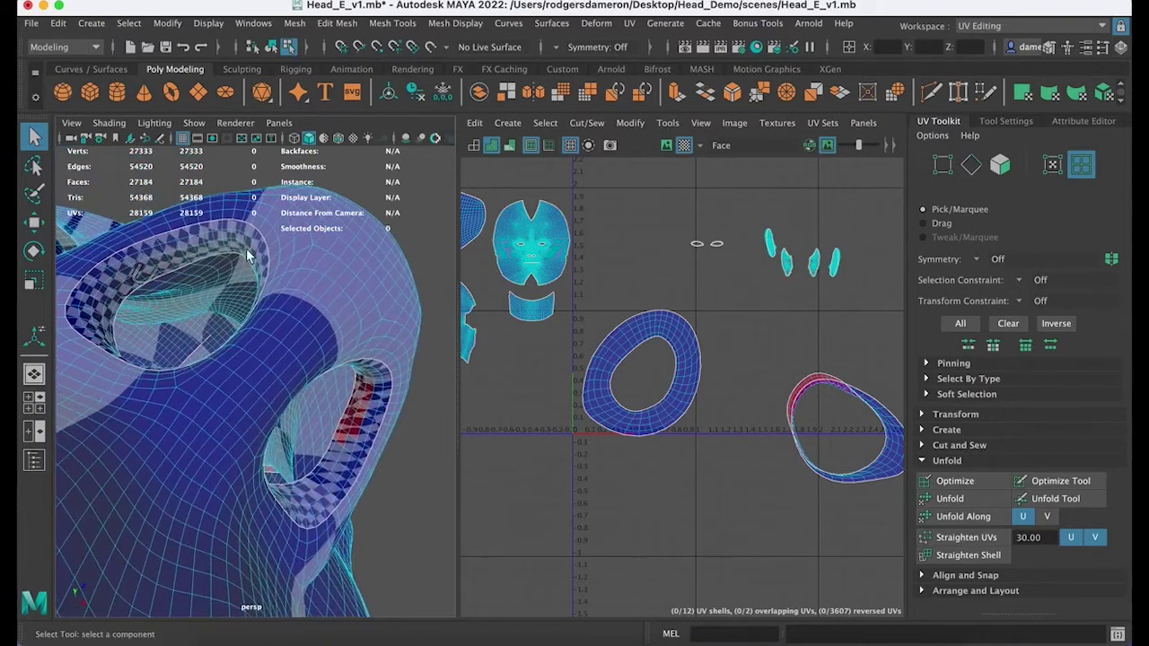
middle_click_drag(872, 471, 738, 449, "alt")
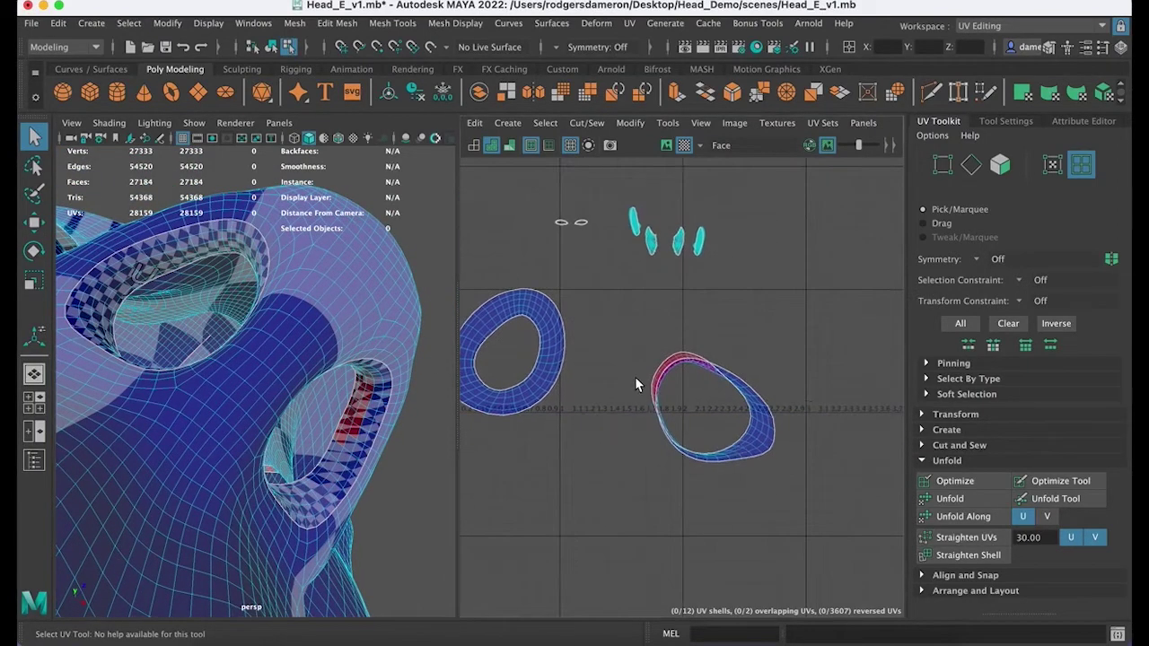
right_click_drag(670, 362, 609, 340)
left_click(738, 450)
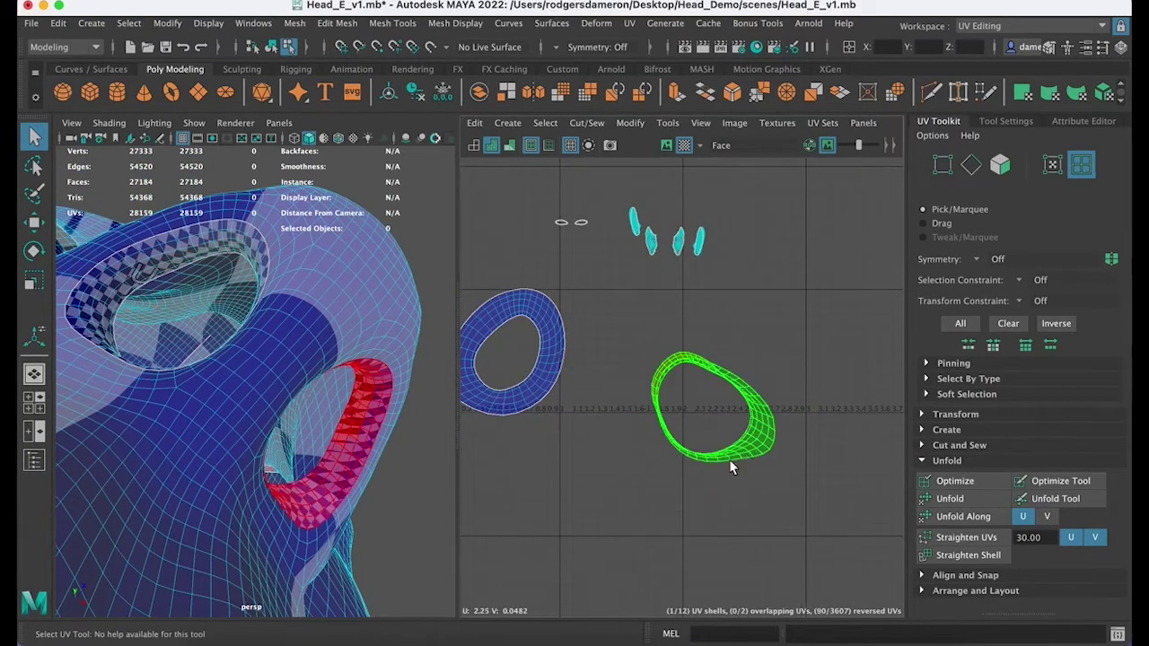
middle_click_drag(484, 534, 452, 533, "alt")
left_click_drag(351, 489, 239, 507, "alt")
left_click(969, 495)
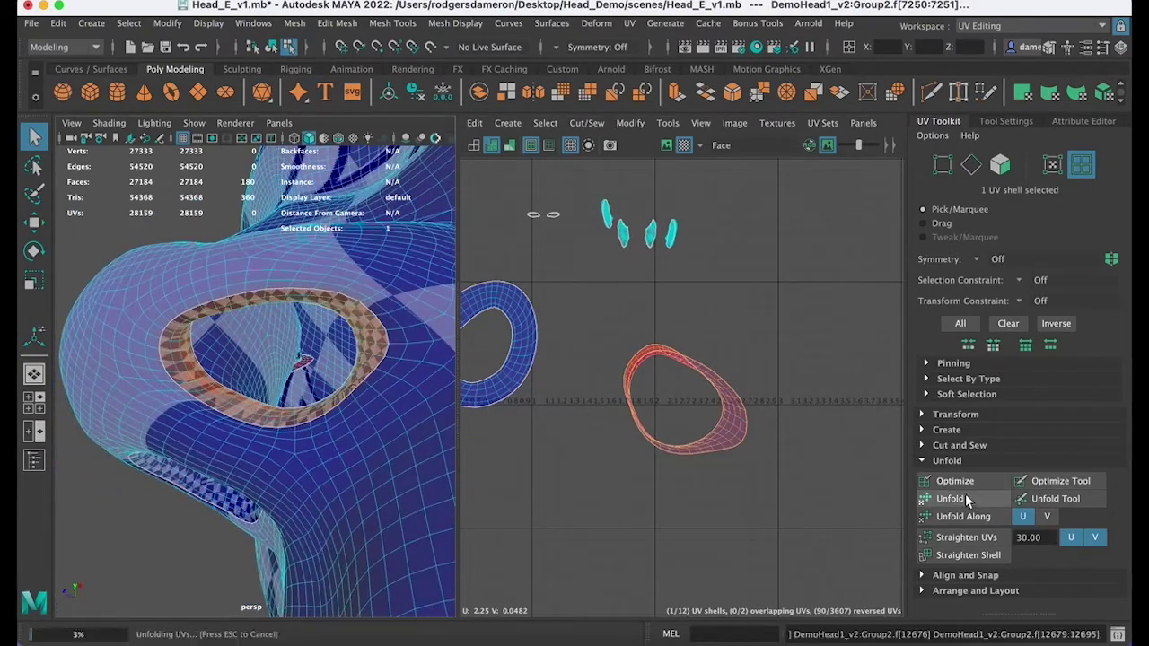
left_click(686, 528)
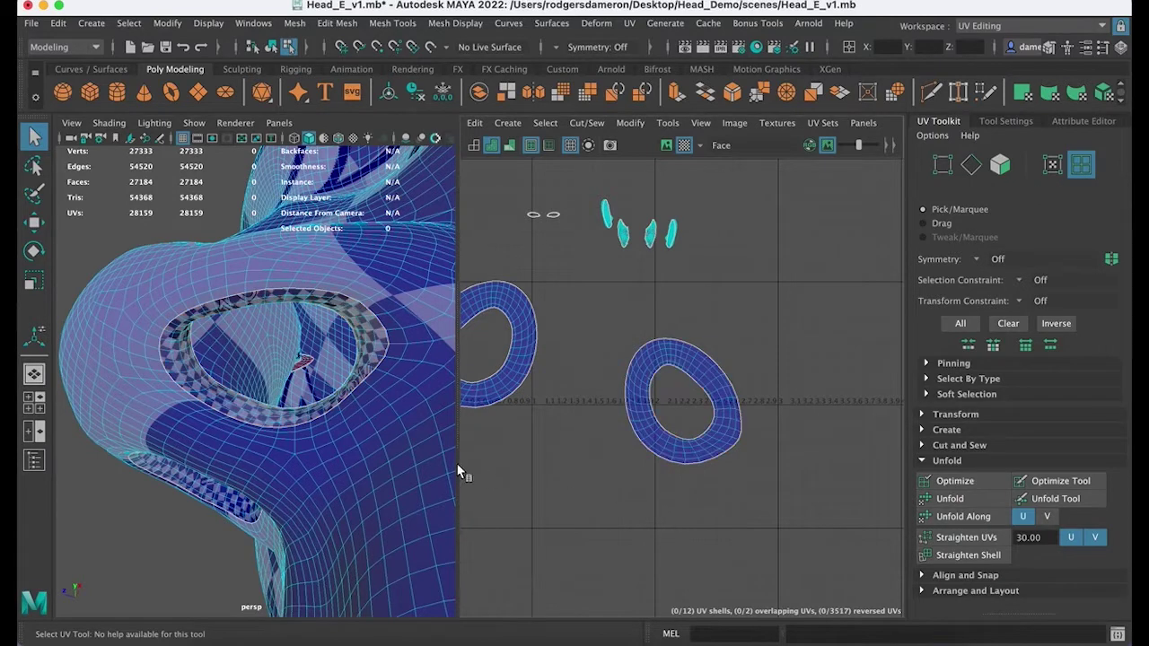
Step: Move the two unfolded nostril shells beside the head shells, one to about U -2.15, V 1.42 and the other below it at about U -2.07, V 0.19
middle_click_drag(716, 362, 823, 384, "alt")
right_click_drag(682, 387, 633, 377, "alt")
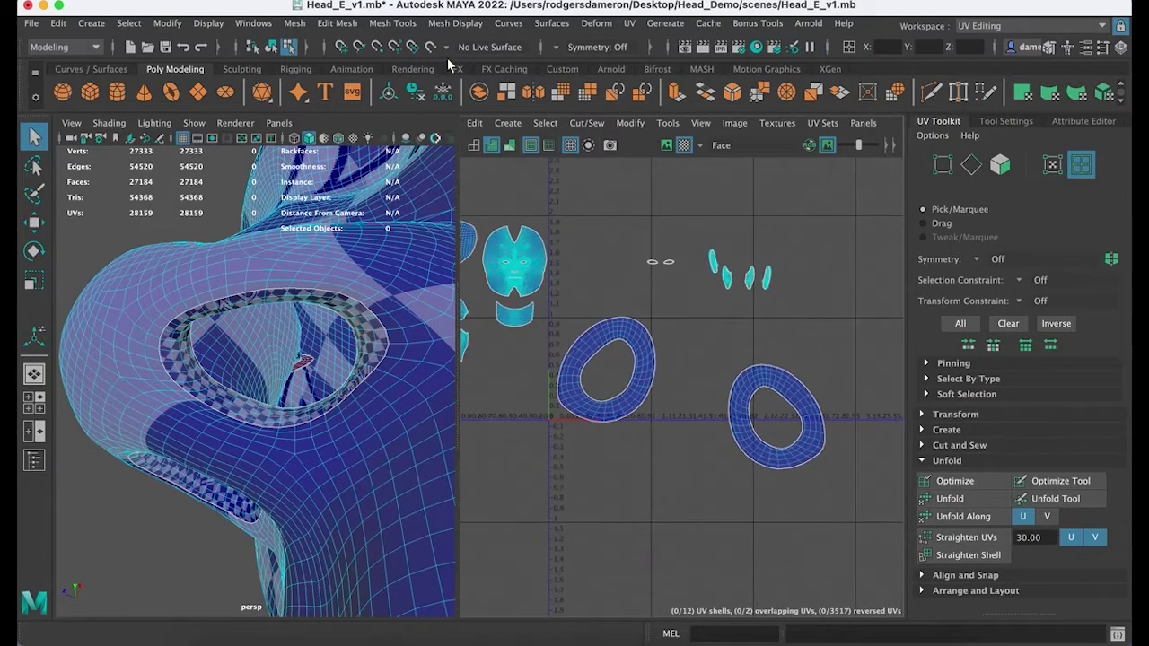
left_click(493, 145)
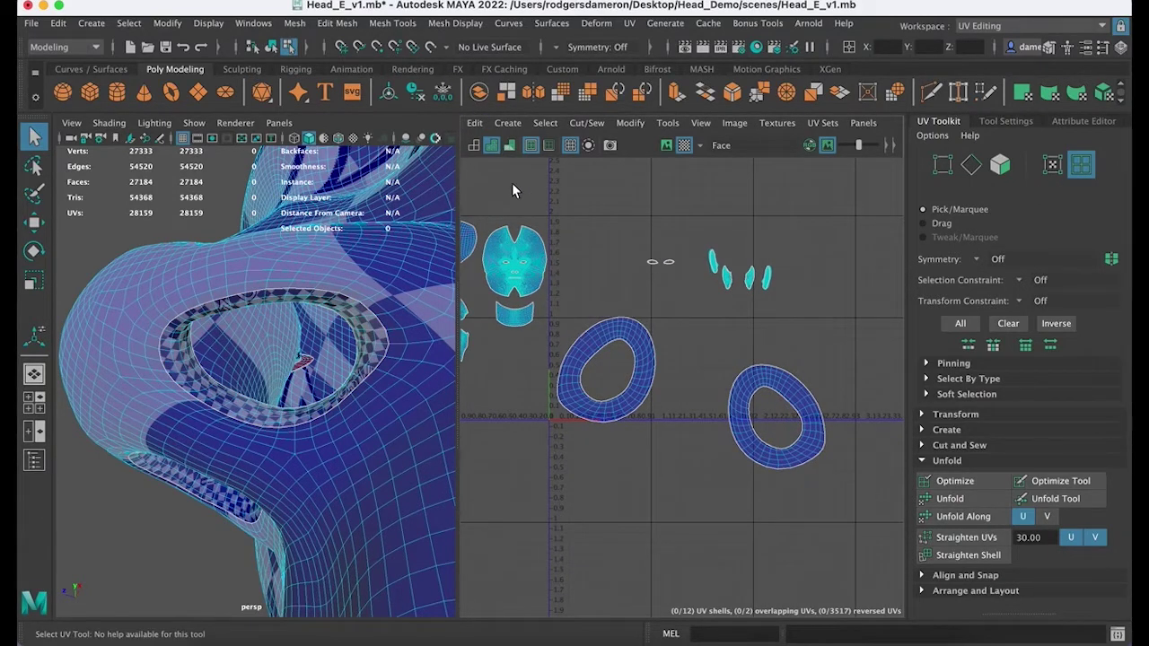
middle_click_drag(664, 335, 711, 342, "alt")
right_click_drag(795, 391, 637, 384, "alt")
left_click(717, 404)
key("w")
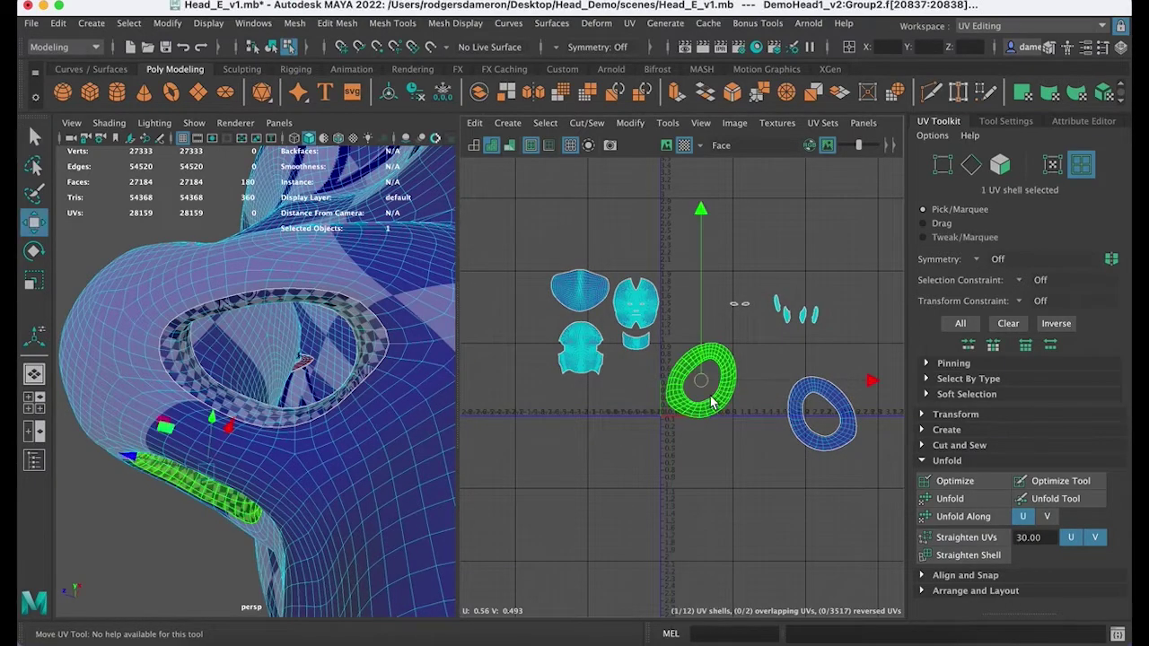
left_click_drag(695, 379, 511, 316)
left_click(803, 419)
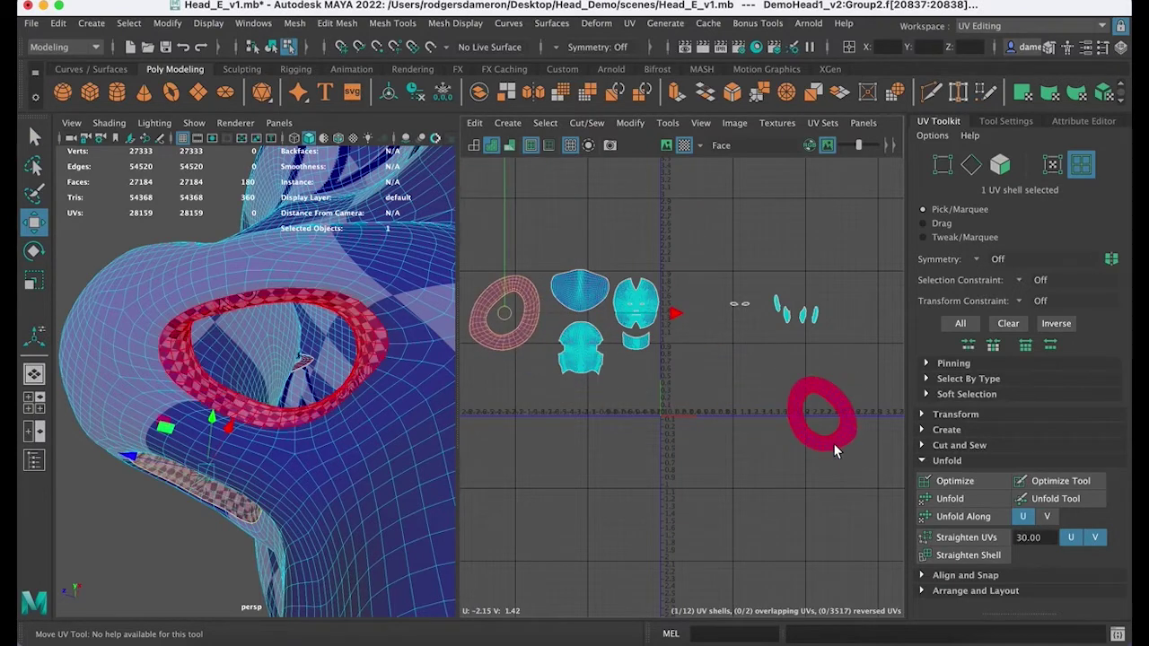
left_click_drag(803, 419, 490, 403)
Step: Examine the remaining eye-rim and ear UV shells and the checker pattern around the eye opening on the model
middle_click_drag(641, 430, 652, 485, "alt")
middle_click_drag(678, 387, 593, 406, "alt")
right_click_drag(614, 396, 924, 402, "alt")
middle_click_drag(772, 373, 579, 438, "alt")
right_click_drag(579, 438, 687, 405, "alt")
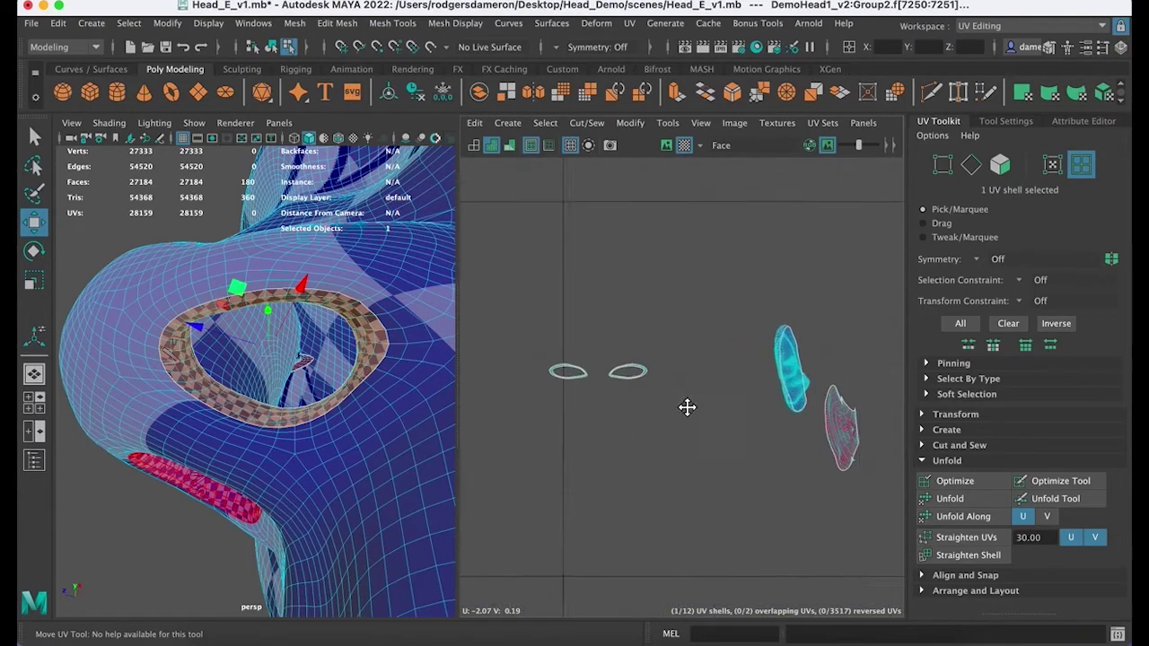
middle_click_drag(750, 410, 606, 425, "alt")
right_click_drag(606, 426, 664, 422, "alt")
left_click_drag(374, 344, 361, 300, "alt")
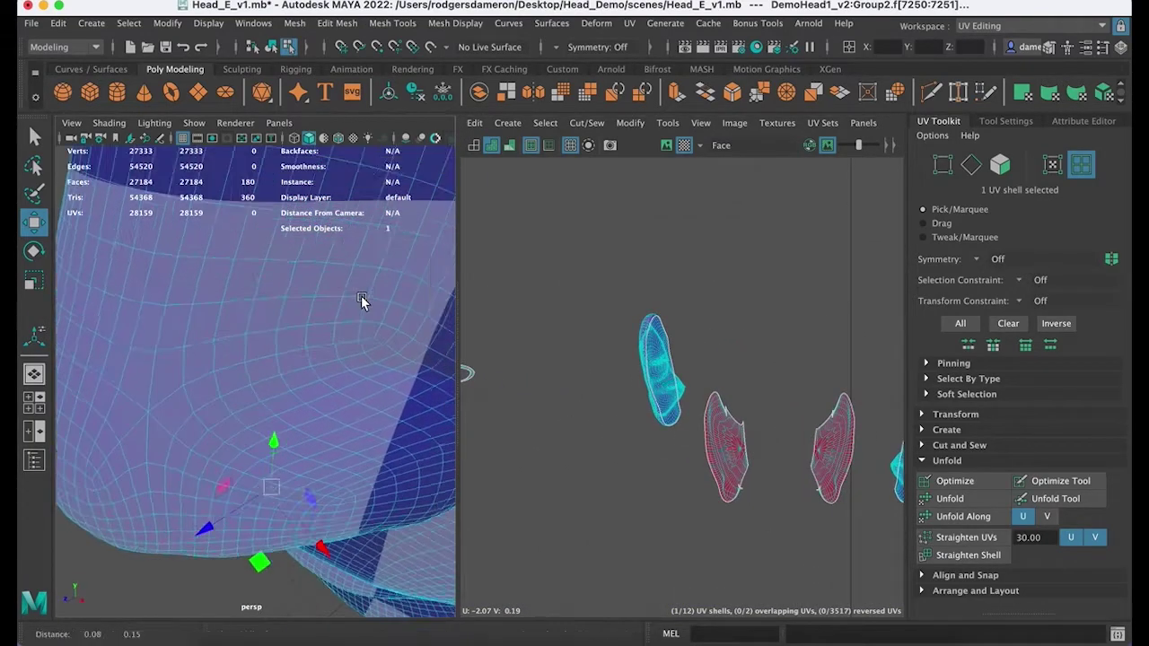
right_click_drag(362, 301, 82, 338, "alt")
left_click_drag(188, 315, 282, 310, "alt")
middle_click_drag(304, 305, 320, 395, "alt")
right_click_drag(321, 396, 375, 410, "alt")
left_click_drag(376, 411, 368, 354, "alt")
middle_click_drag(688, 388, 865, 415, "alt")
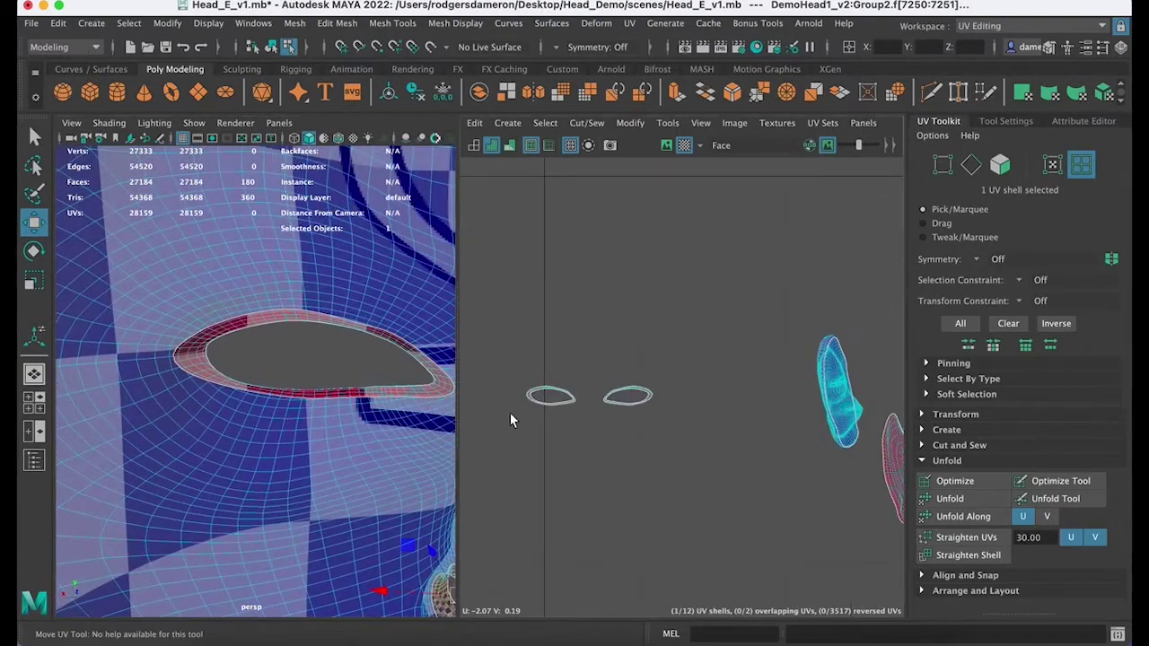
Step: Select the eye-rim UV shell at U 1.01, V 1.55 and frame that eye on the model
mouse_move(533, 414)
middle_mouse_down("alt")
mouse_move(601, 387)
mouse_move(647, 346)
middle_mouse_up("alt")
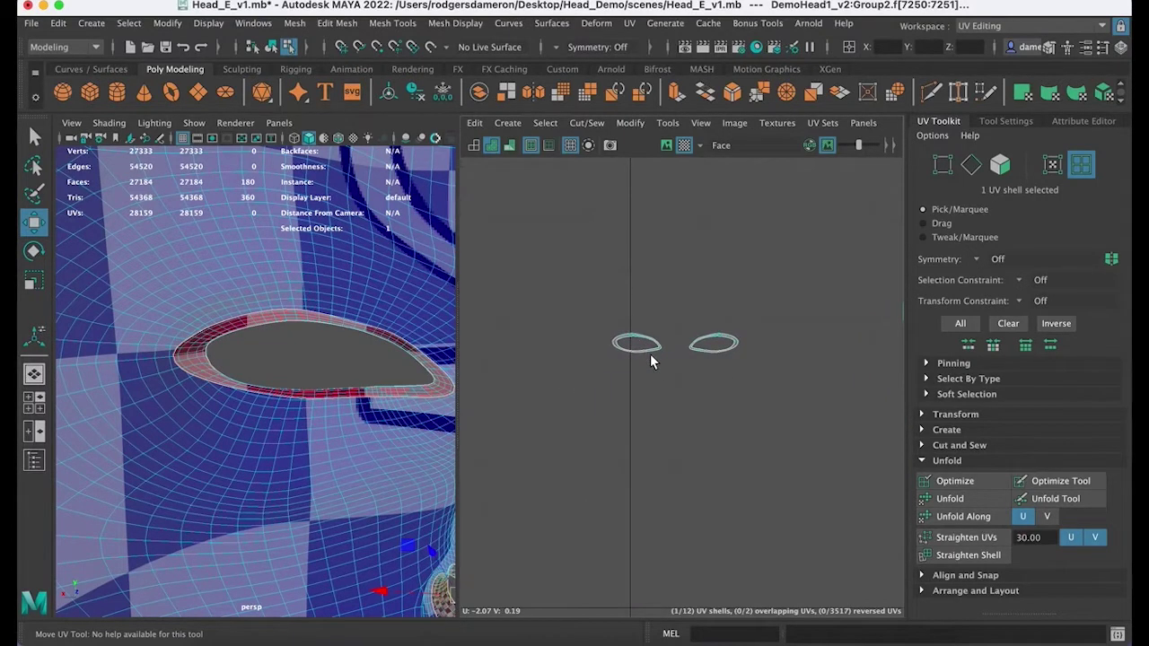
key("q")
right_click_drag(651, 356, 628, 339)
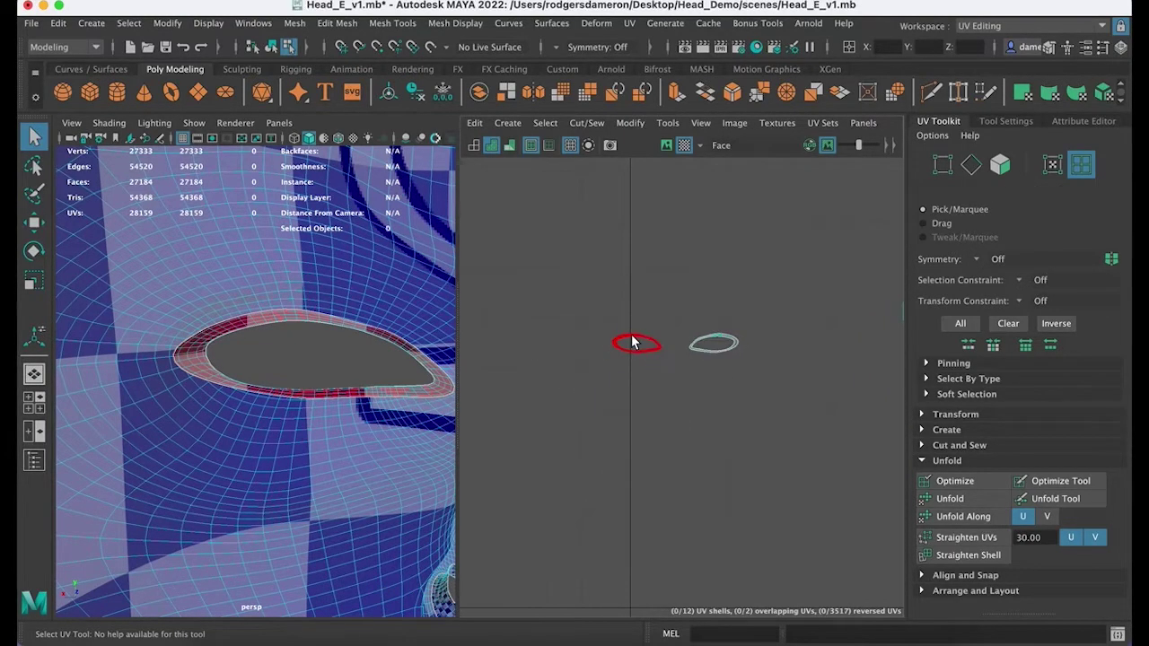
left_click(633, 342)
key("f")
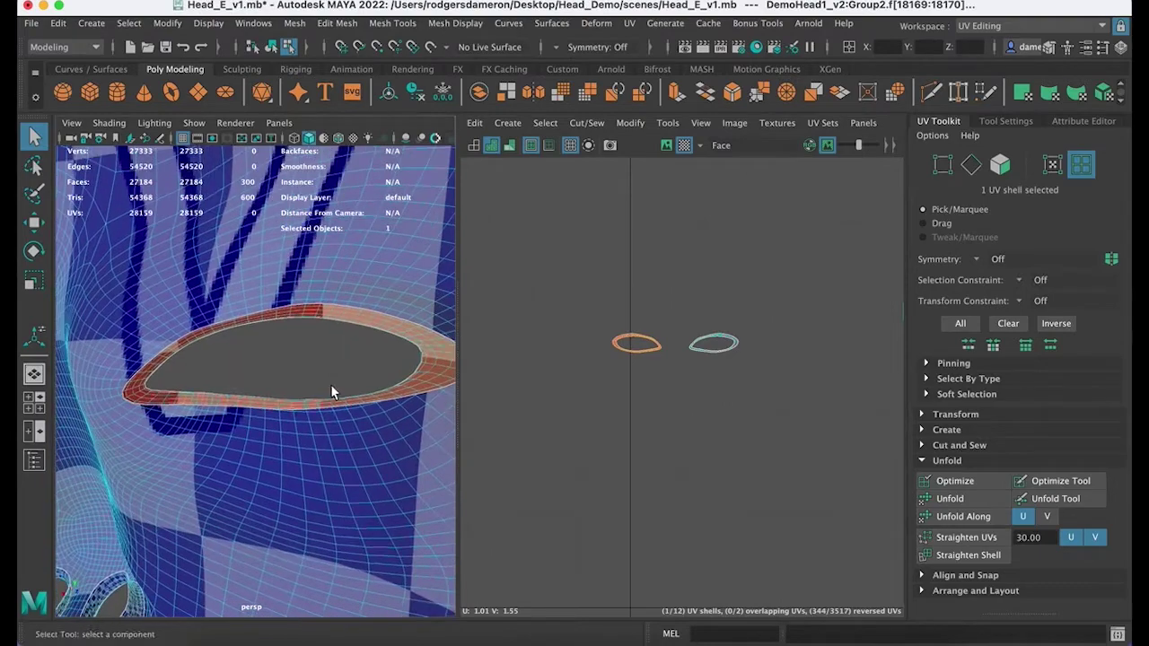
Step: Examine the selected eye rim from several angles, including from inside the eye opening
left_click_drag(332, 386, 251, 377, "alt")
left_click_drag(286, 423, 427, 429, "alt")
left_click_drag(202, 422, 138, 411, "alt")
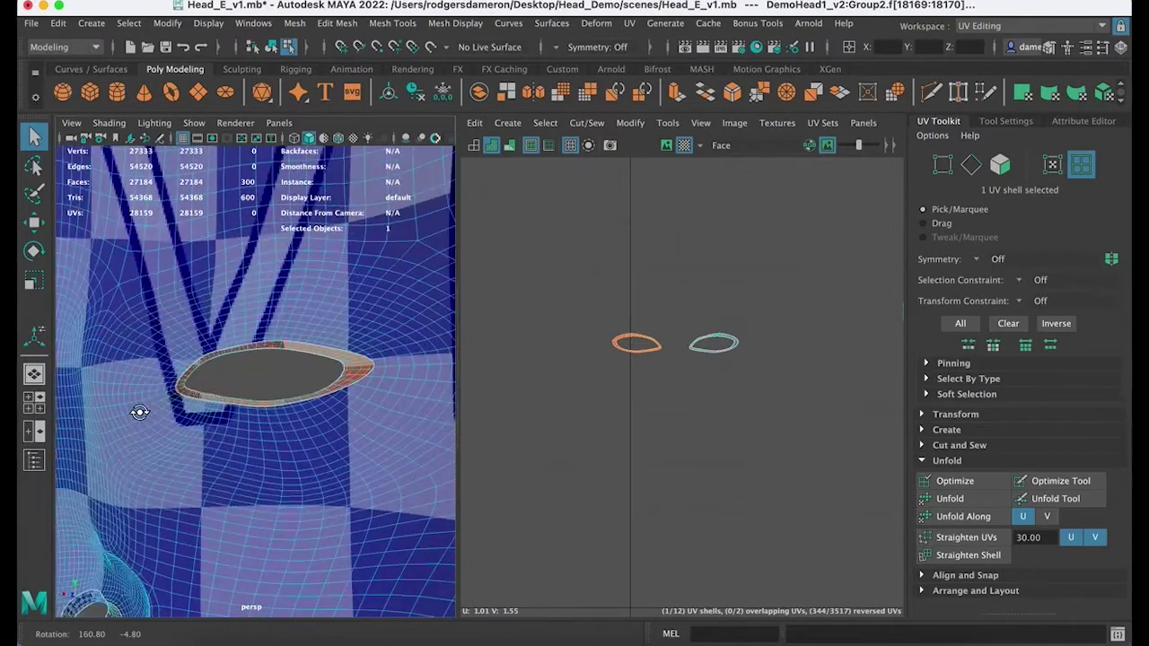
right_click_drag(145, 412, 214, 416, "alt")
left_click_drag(216, 415, 400, 407, "alt")
left_click_drag(374, 369, 266, 372, "alt")
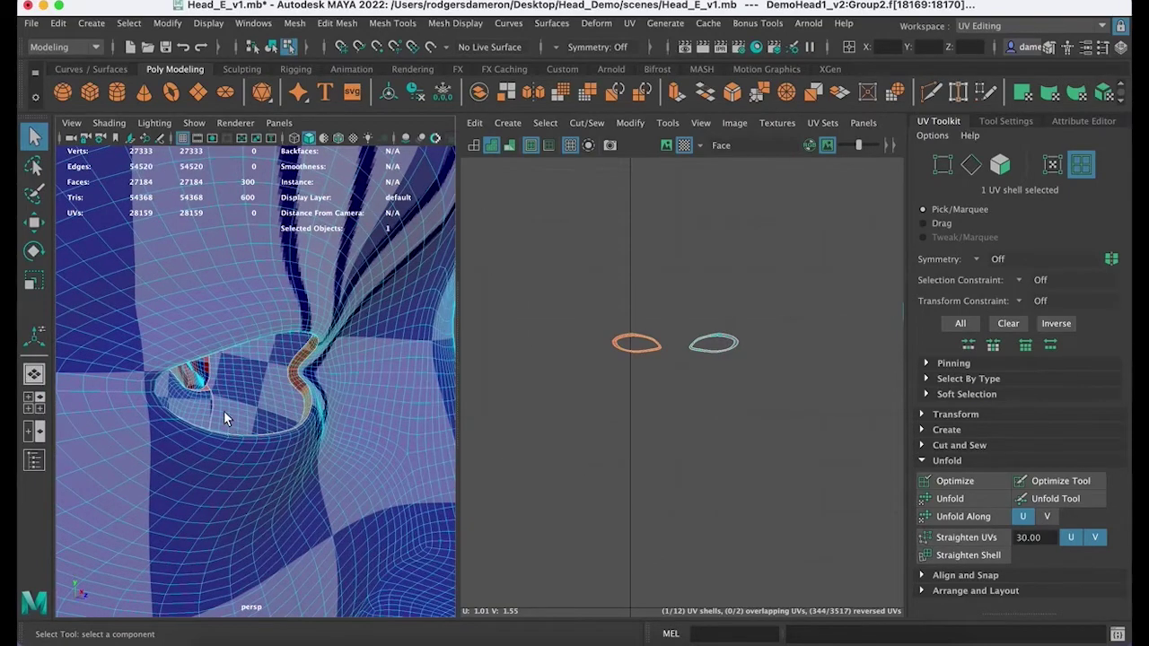
left_click_drag(223, 410, 316, 378, "alt")
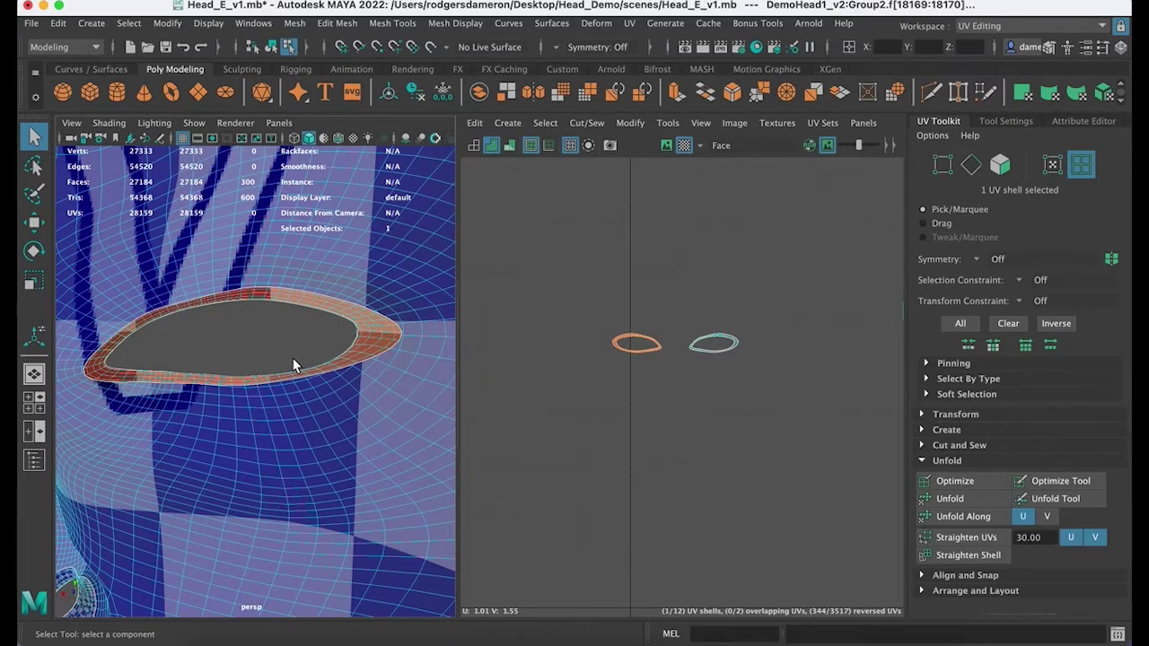
Step: Apply a planar projection from the camera to the selected eye-rim shell, fitted to the bounding box and keeping the image width/height ratio
left_click_drag(292, 359, 295, 359, "alt")
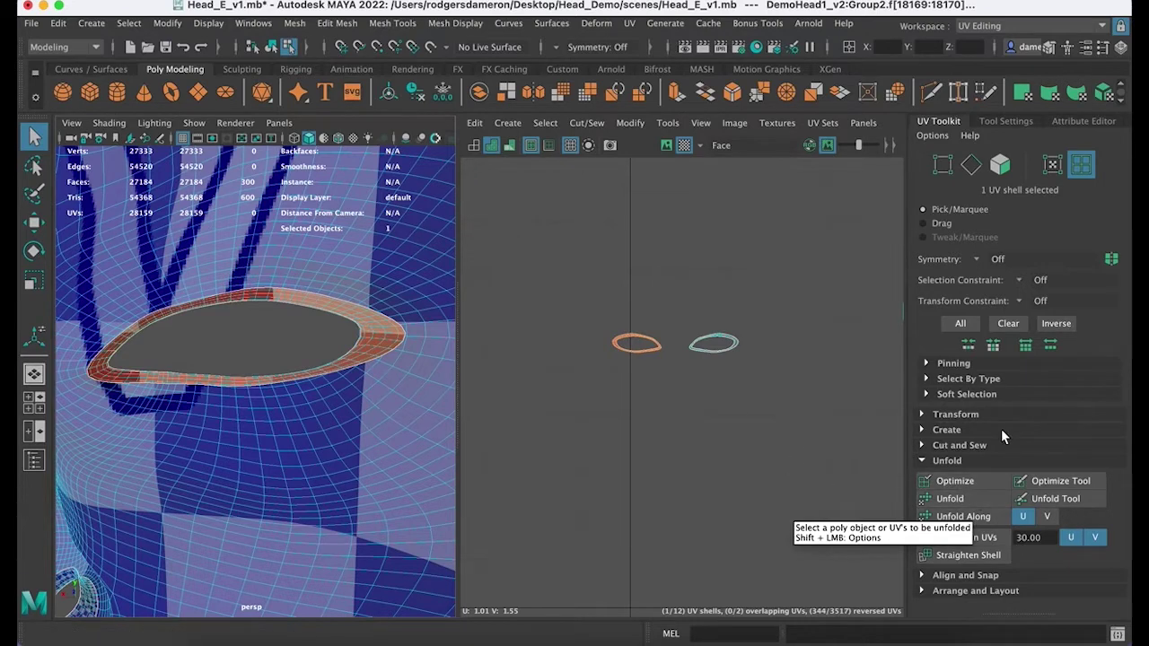
left_click(923, 431)
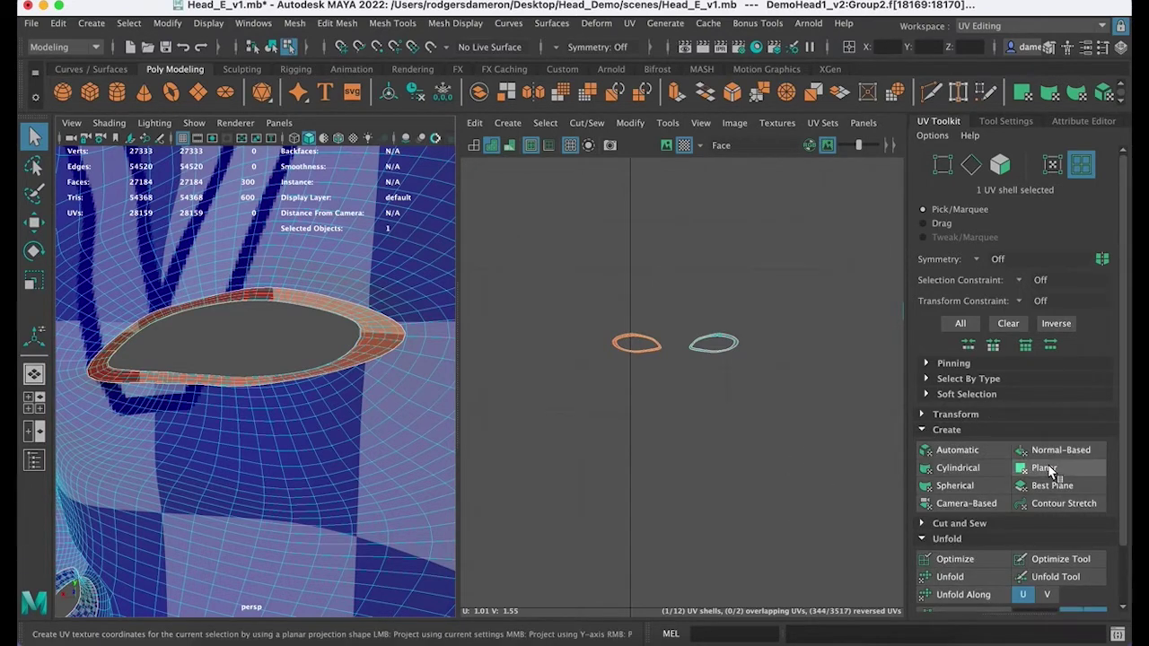
left_click(1046, 468, "shift")
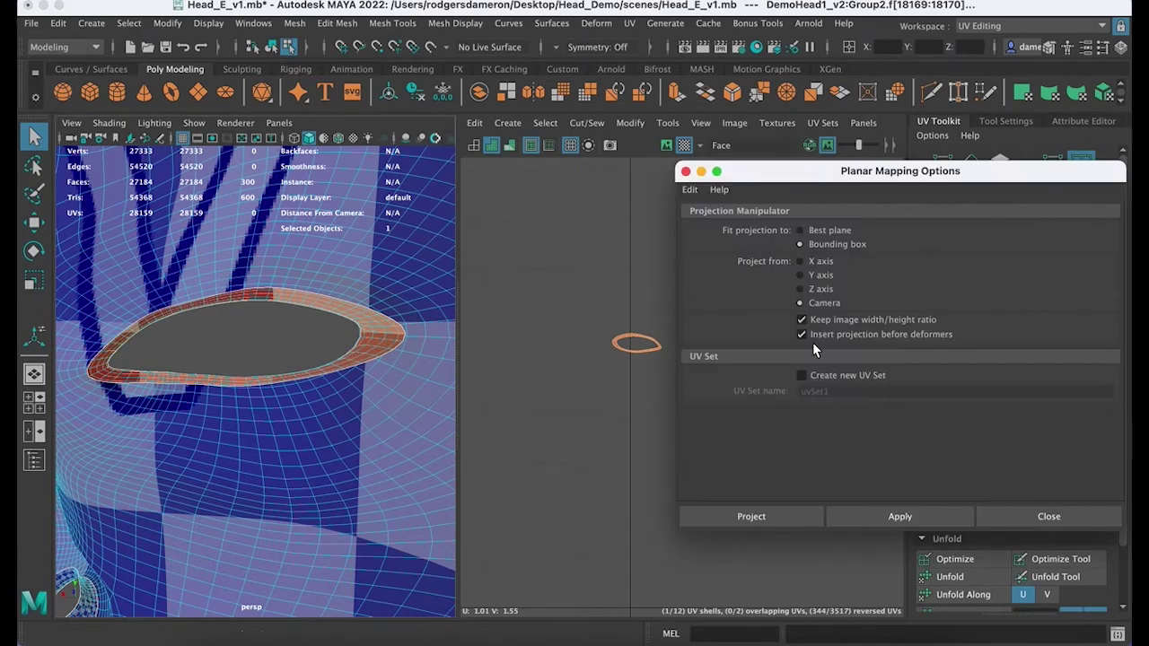
left_click(911, 516)
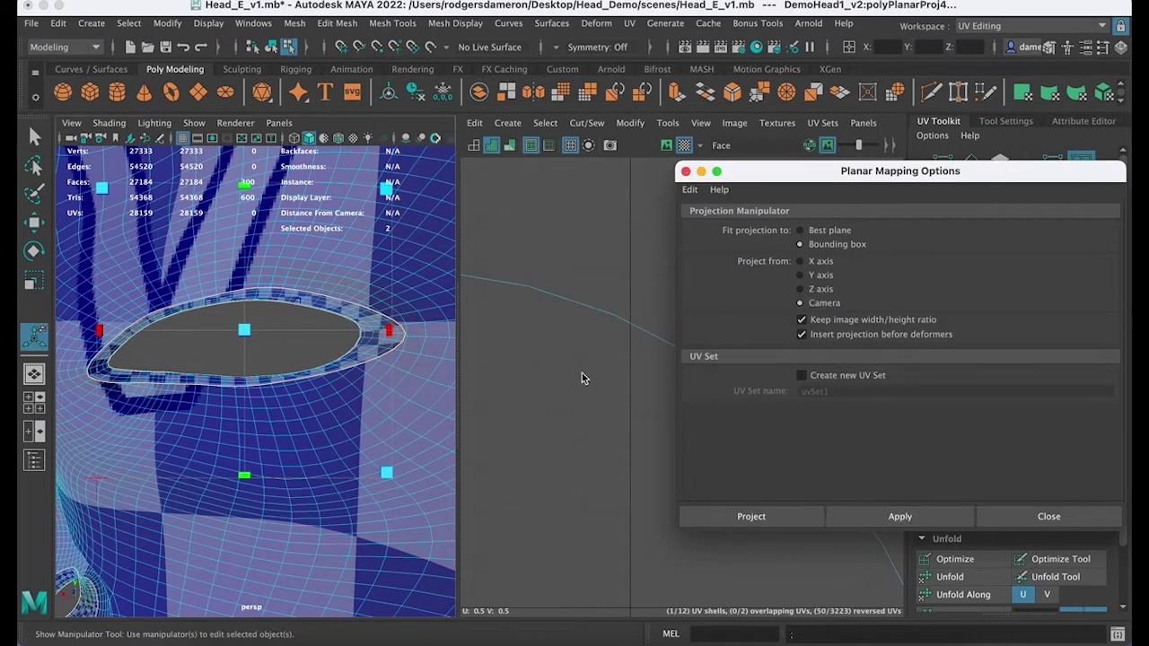
left_click(686, 171)
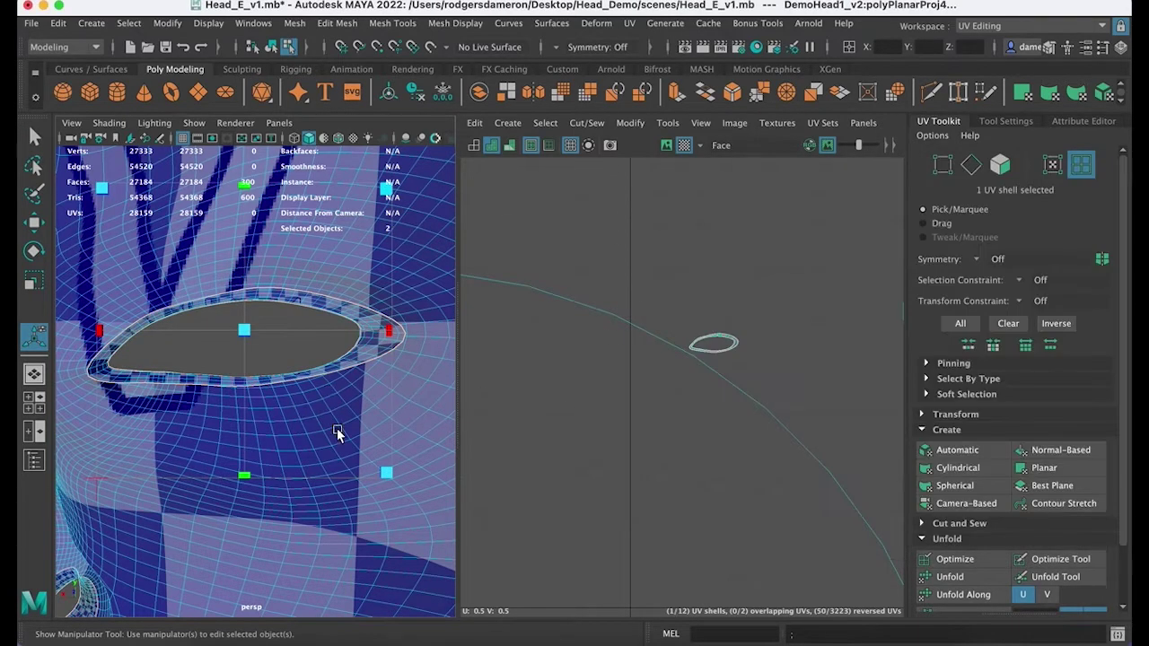
middle_click_drag(595, 398, 723, 374, "alt")
key("q")
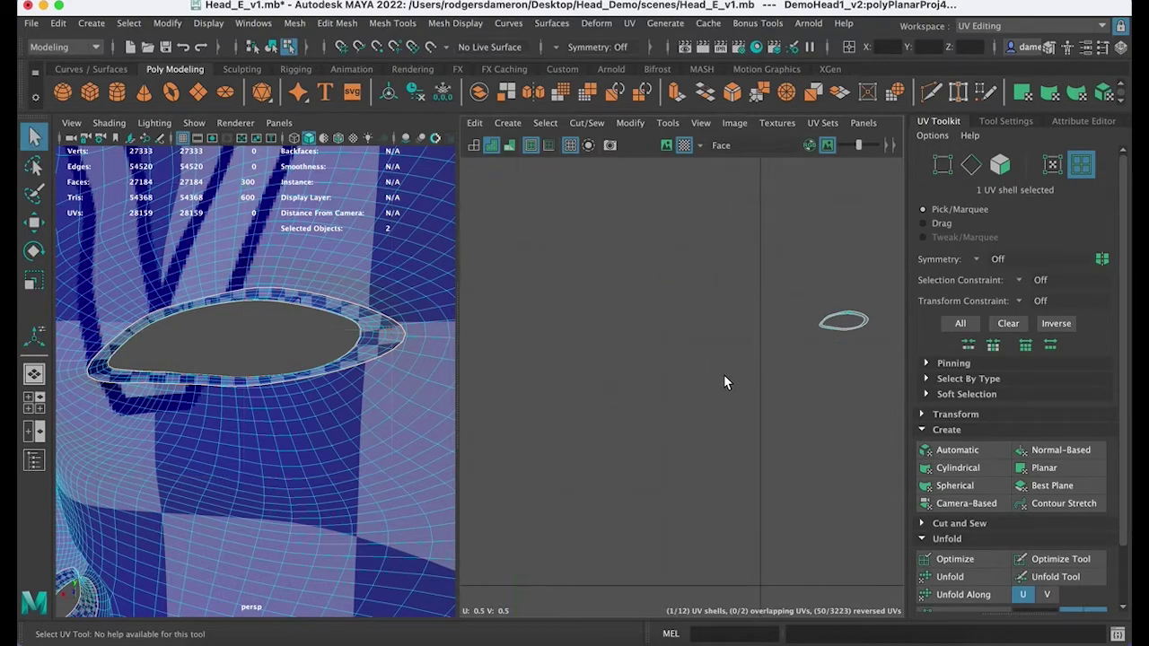
Step: Select the other eye rim's shell at U 1.17, V 1.55 and project it planar from a camera view facing that eye
middle_click_drag(83, 381, 440, 388, "alt")
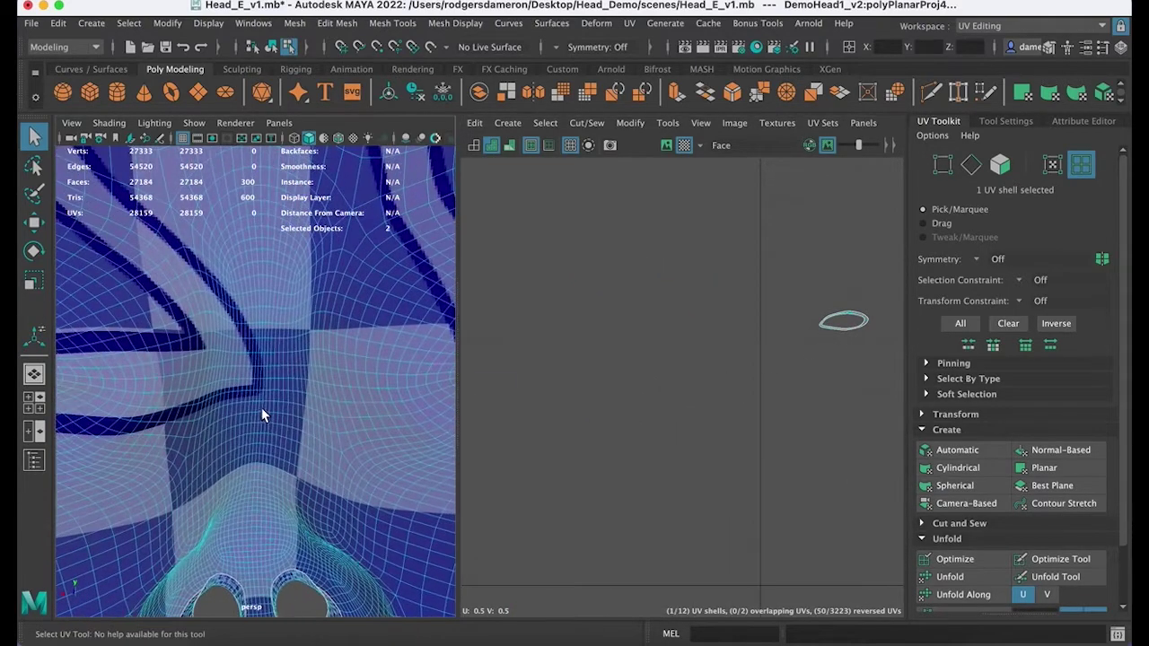
middle_click_drag(256, 410, 463, 433, "alt")
left_click_drag(465, 439, 114, 383, "alt")
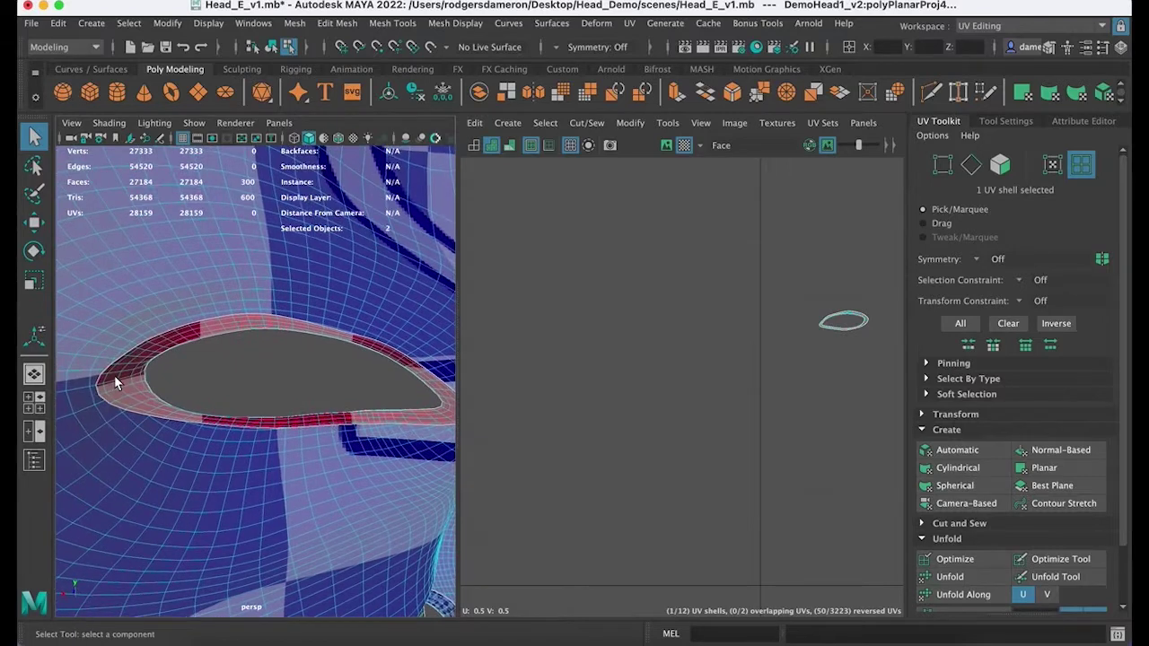
left_click_drag(255, 397, 219, 386, "alt")
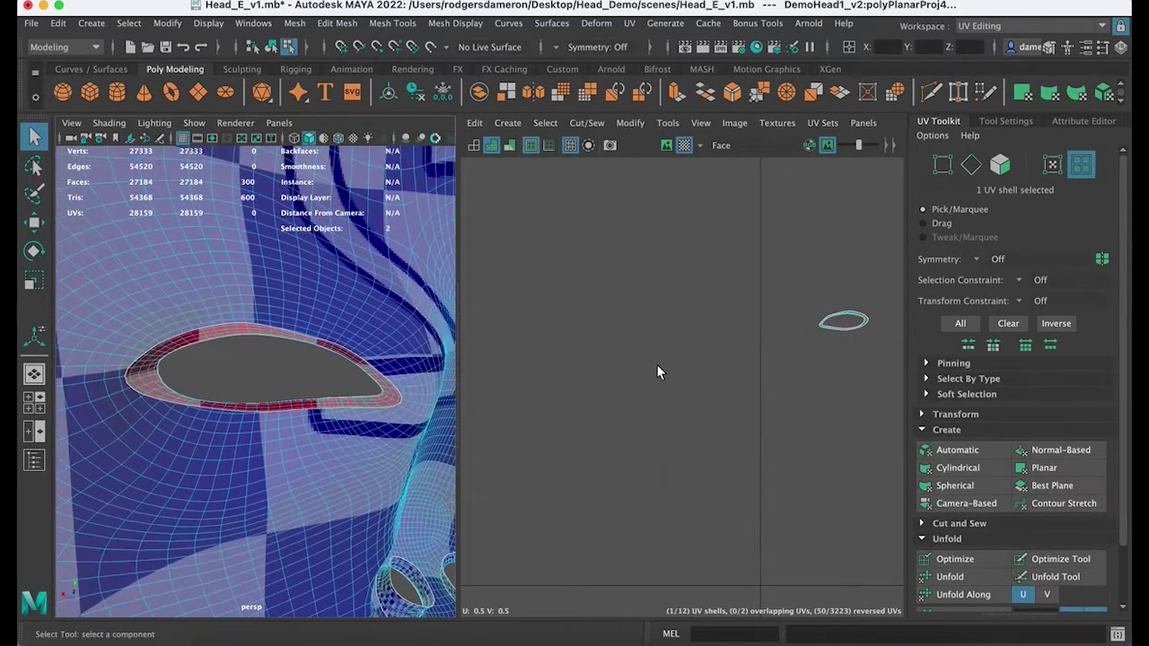
right_click_drag(795, 339, 797, 382)
left_click_drag(746, 303, 841, 392)
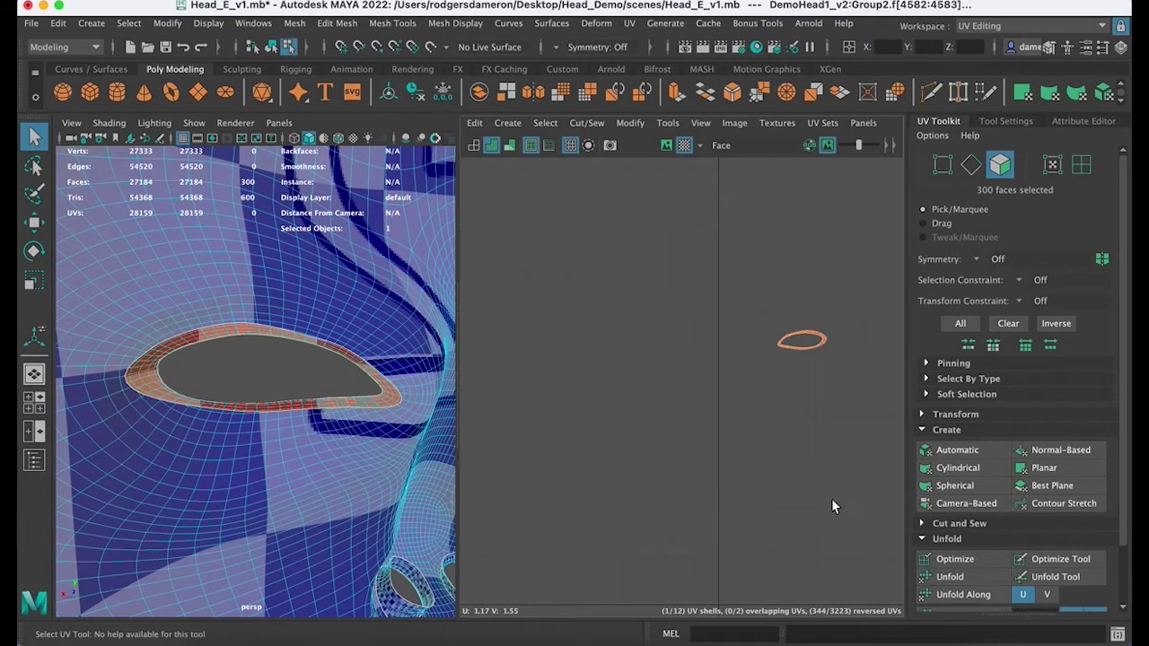
left_click(1041, 468, "shift")
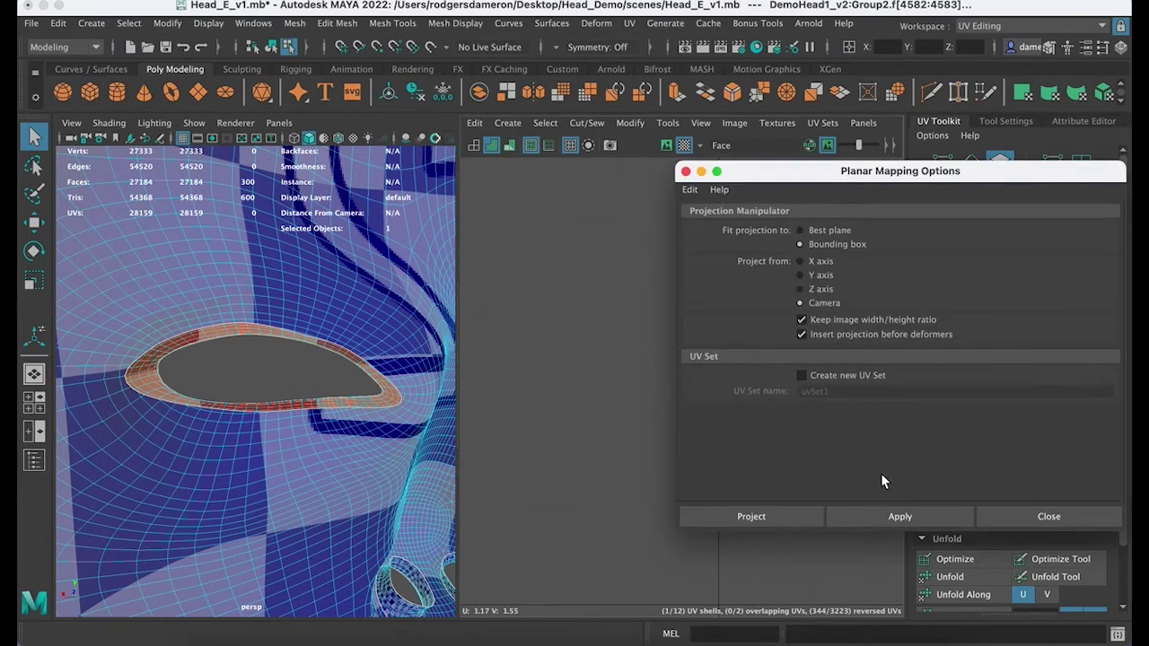
left_click(889, 513)
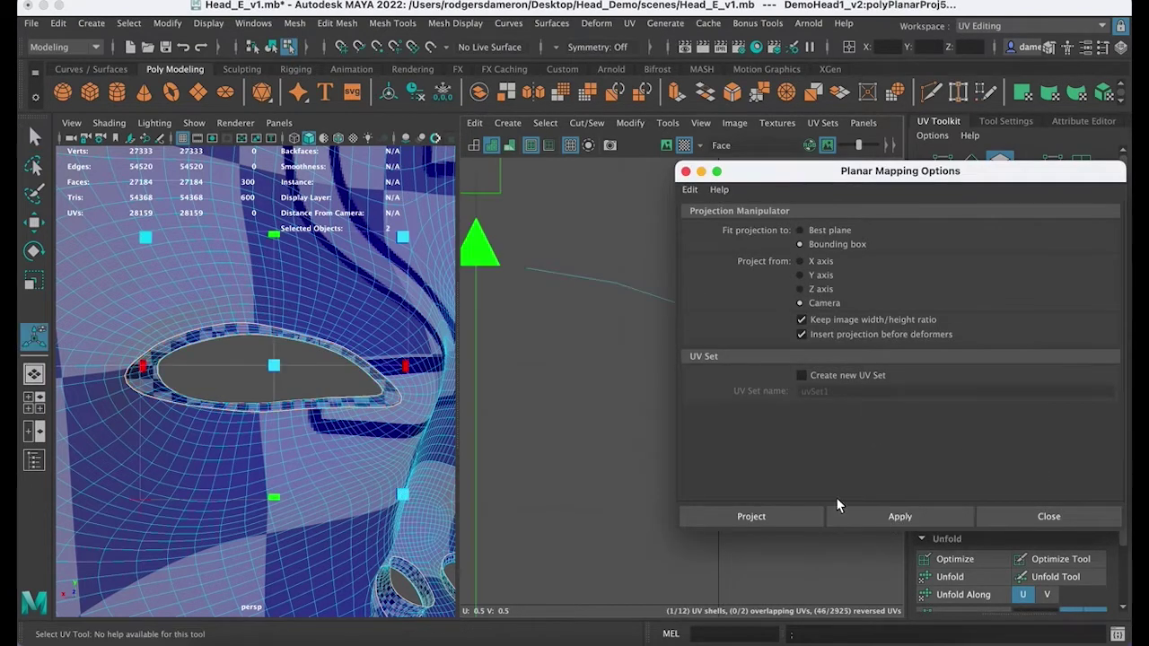
left_click(686, 171)
scroll(385, 401, "down", 3)
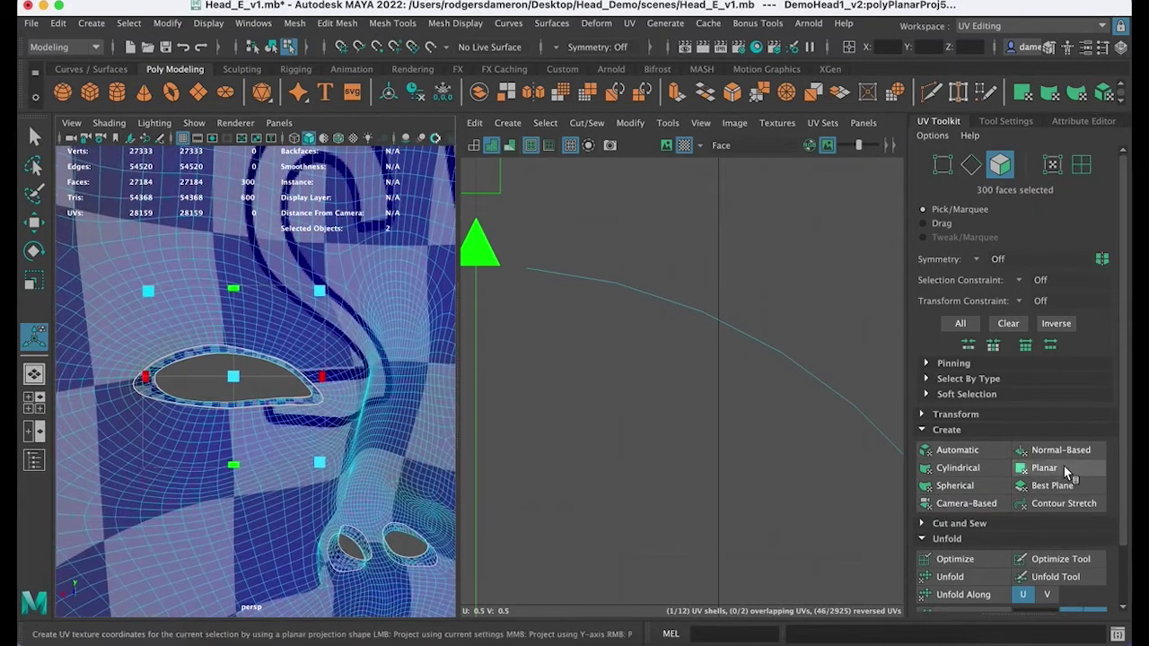
key("q")
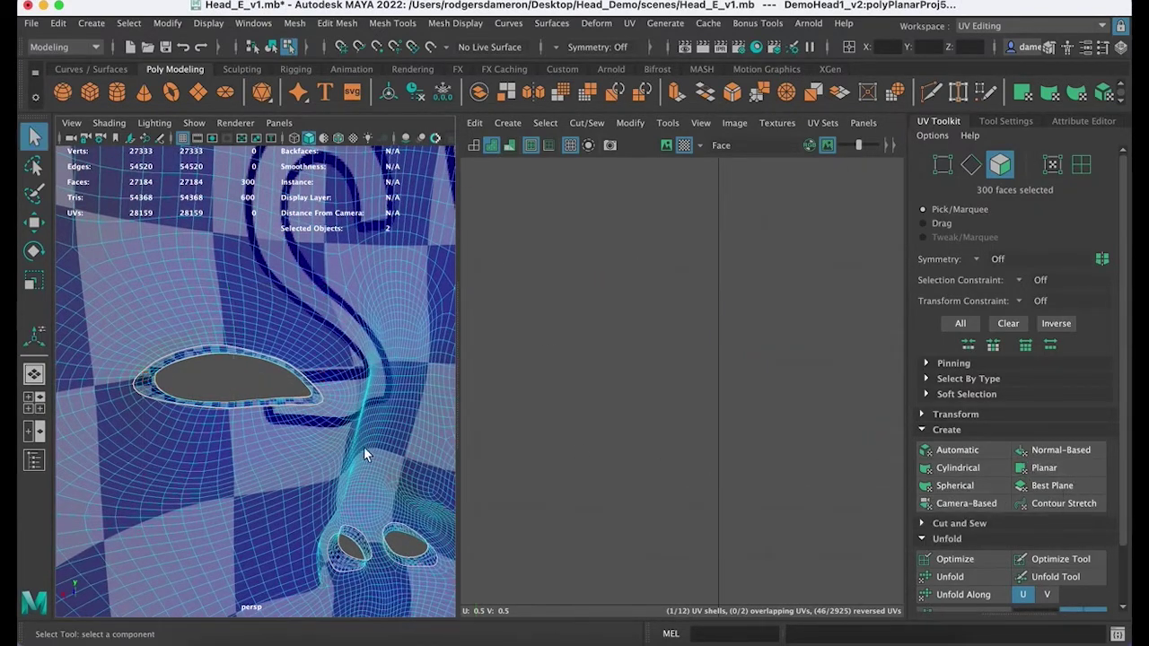
Step: Move the second eye-rim shell off the overlapping first one to about U 1.64, V 0.46
left_click_drag(364, 452, 336, 392, "alt")
right_click_drag(337, 391, 246, 392, "alt")
left_click_drag(246, 392, 306, 400, "alt")
middle_click_drag(656, 502, 660, 198, "alt")
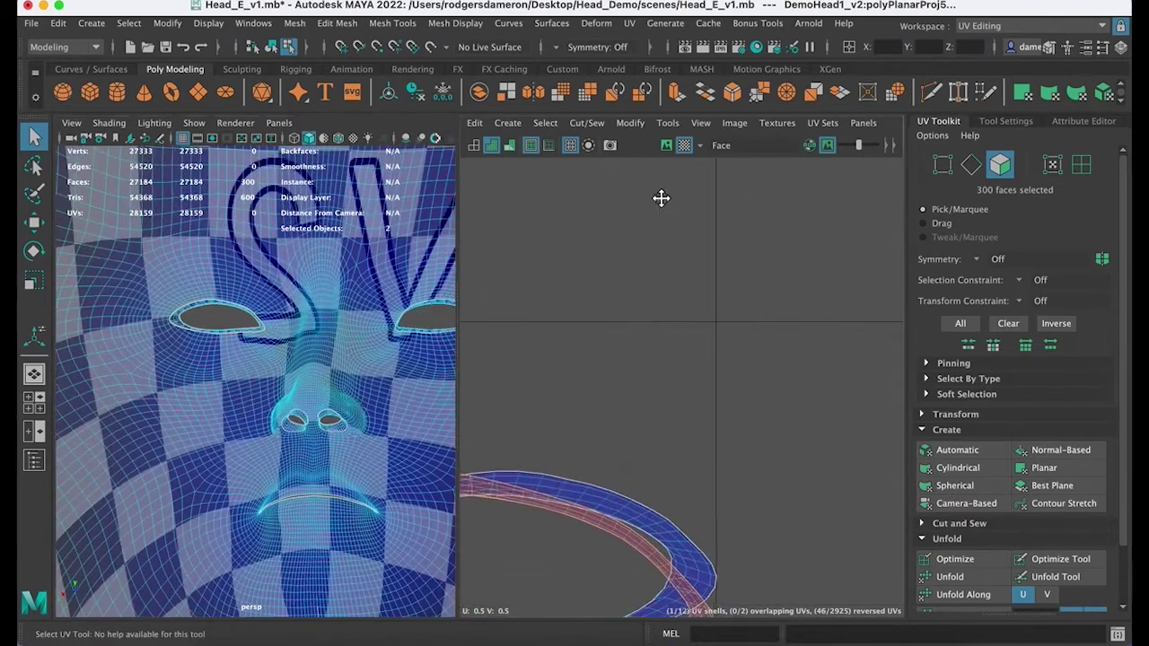
right_click_drag(821, 442, 579, 440, "alt")
middle_click_drag(653, 372, 668, 296, "alt")
left_click(807, 351)
middle_click_drag(717, 412, 732, 413, "alt")
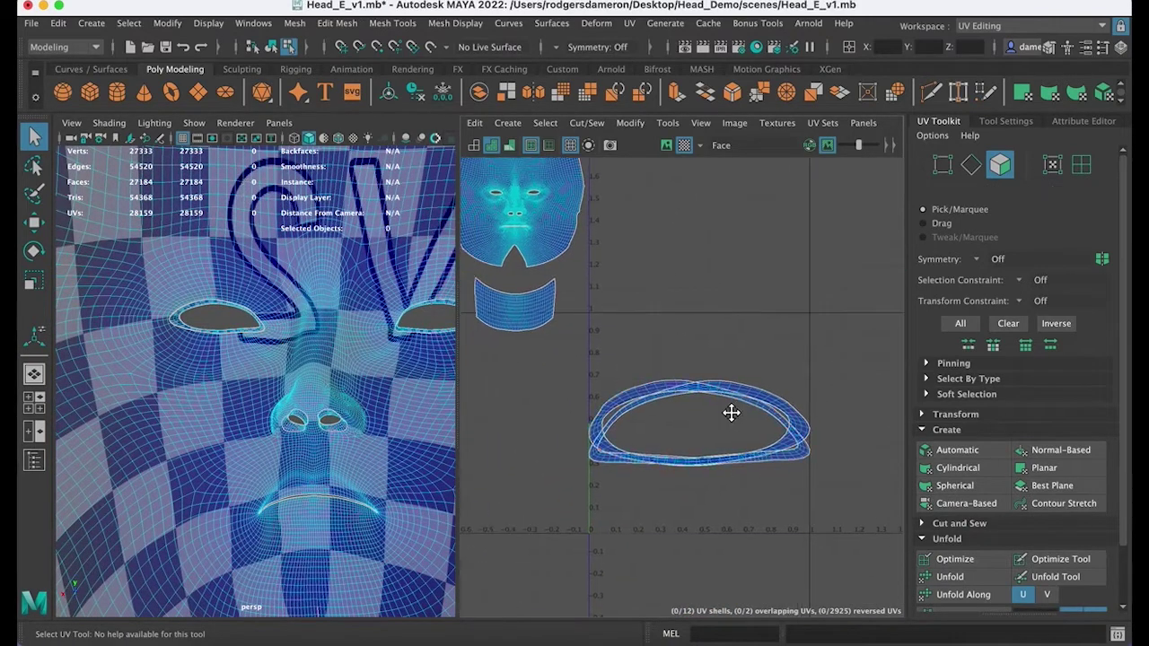
key("w")
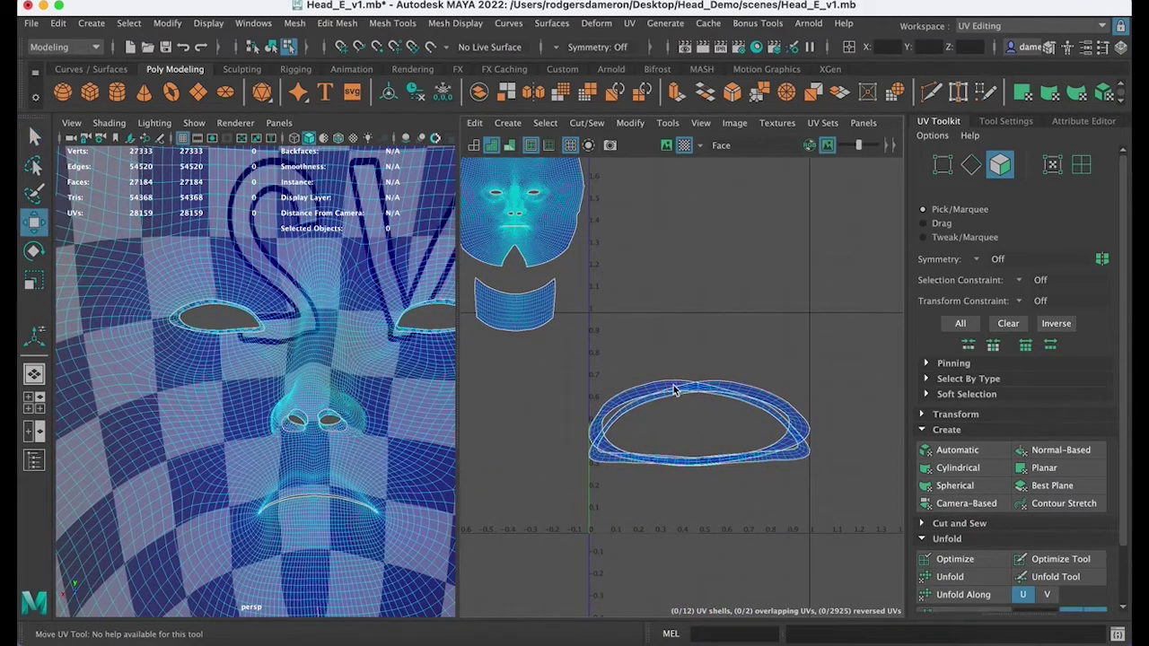
right_click_drag(674, 389, 648, 377)
left_click(657, 386)
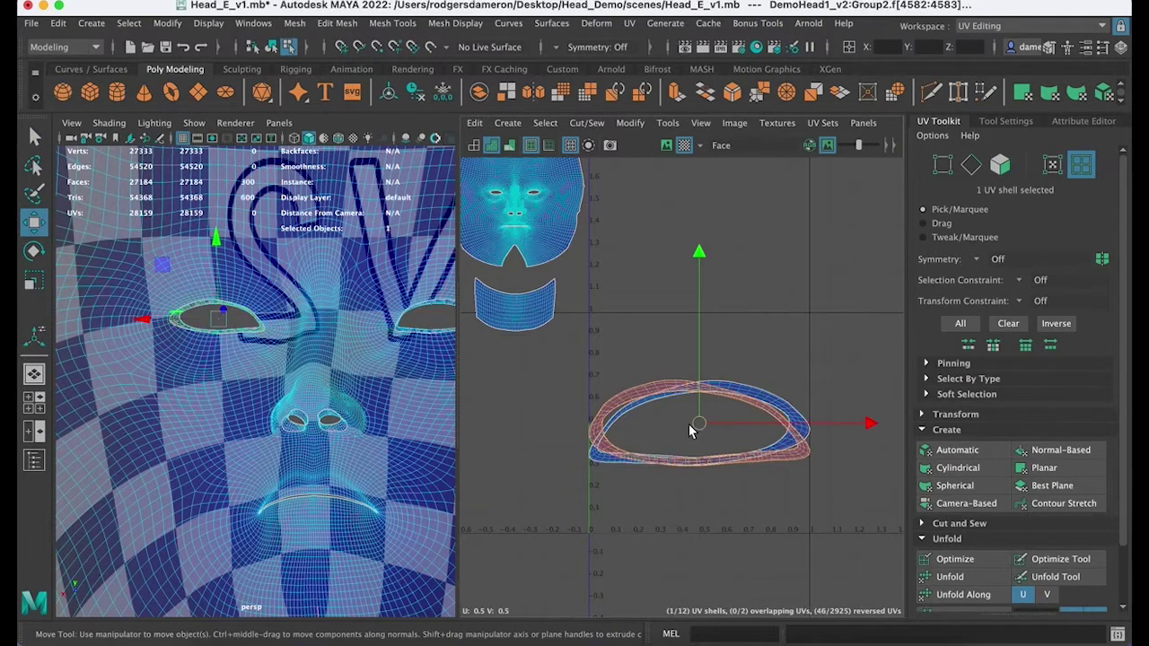
left_click_drag(698, 422, 950, 431)
middle_click_drag(742, 449, 600, 407, "alt")
right_click_drag(628, 414, 780, 453, "alt")
Step: Try to unfold the separated eye-rim shell while viewing its checker pattern on the model, and undo the unfold
left_click(177, 361, "alt")
key("f")
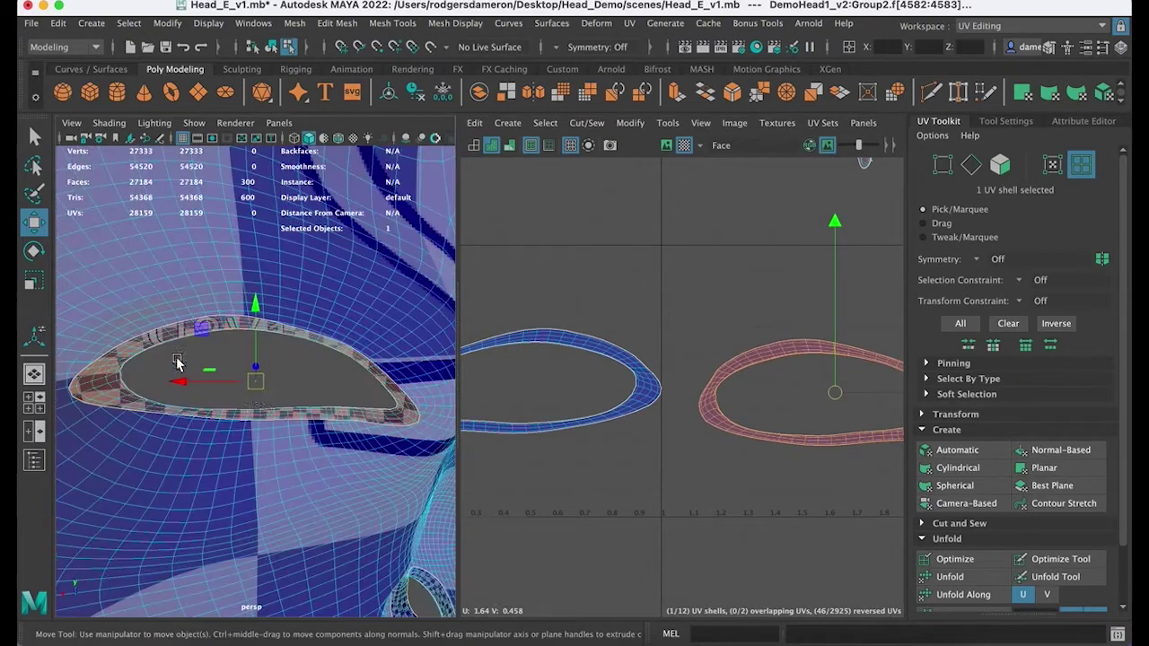
middle_click_drag(281, 384, 292, 370, "alt")
right_click_drag(292, 370, 335, 382, "alt")
left_click_drag(335, 383, 265, 395, "alt")
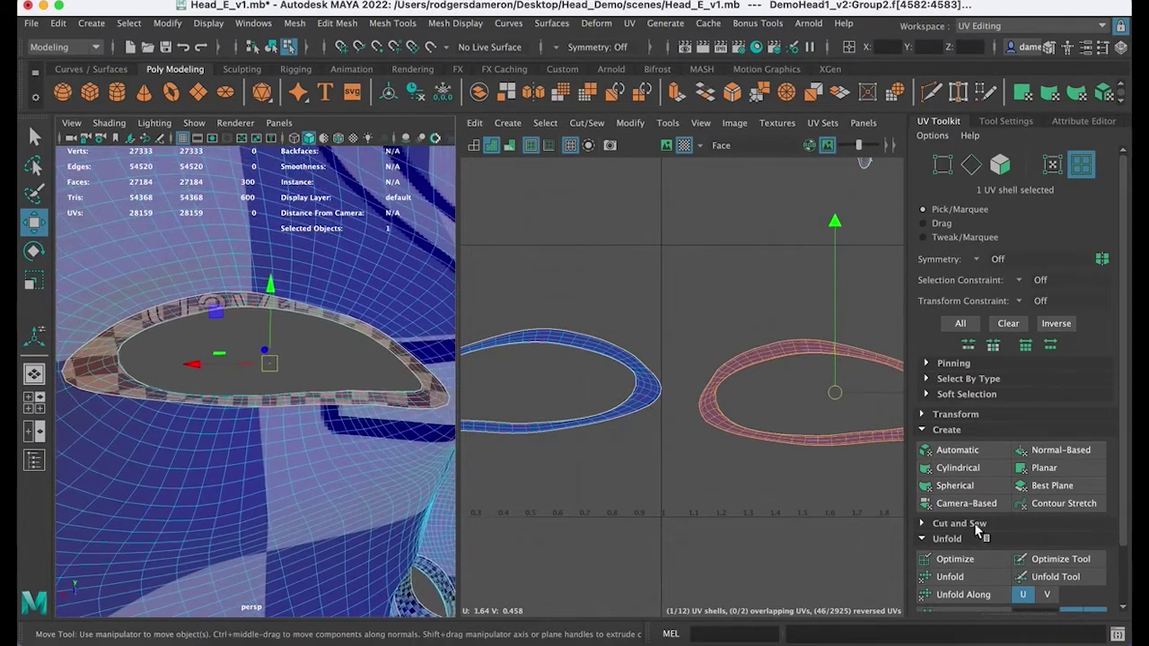
right_click_drag(784, 429, 716, 424)
middle_click_drag(735, 433, 673, 438, "alt")
scroll(718, 442, "down", 2)
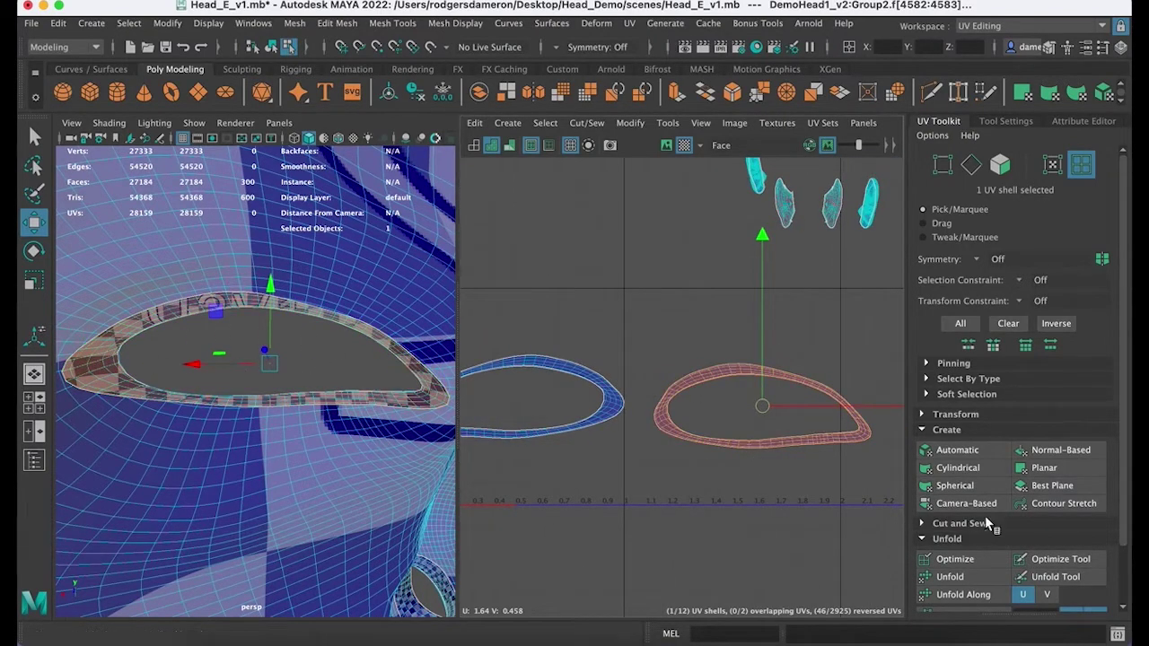
left_click(955, 577)
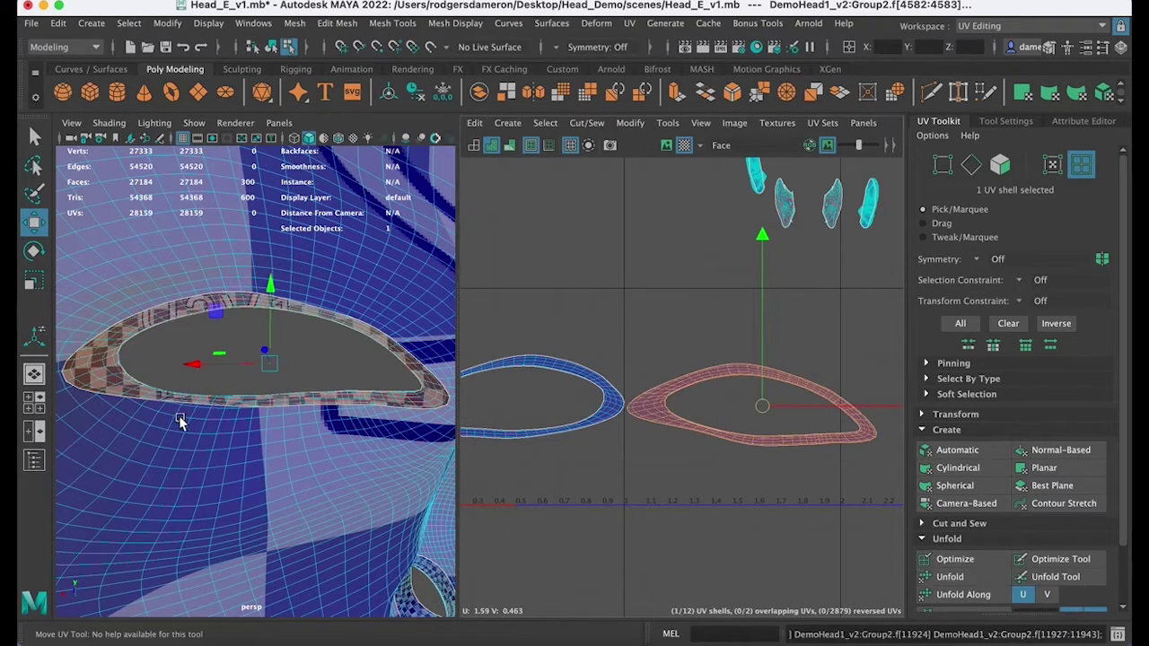
key("ctrl+z")
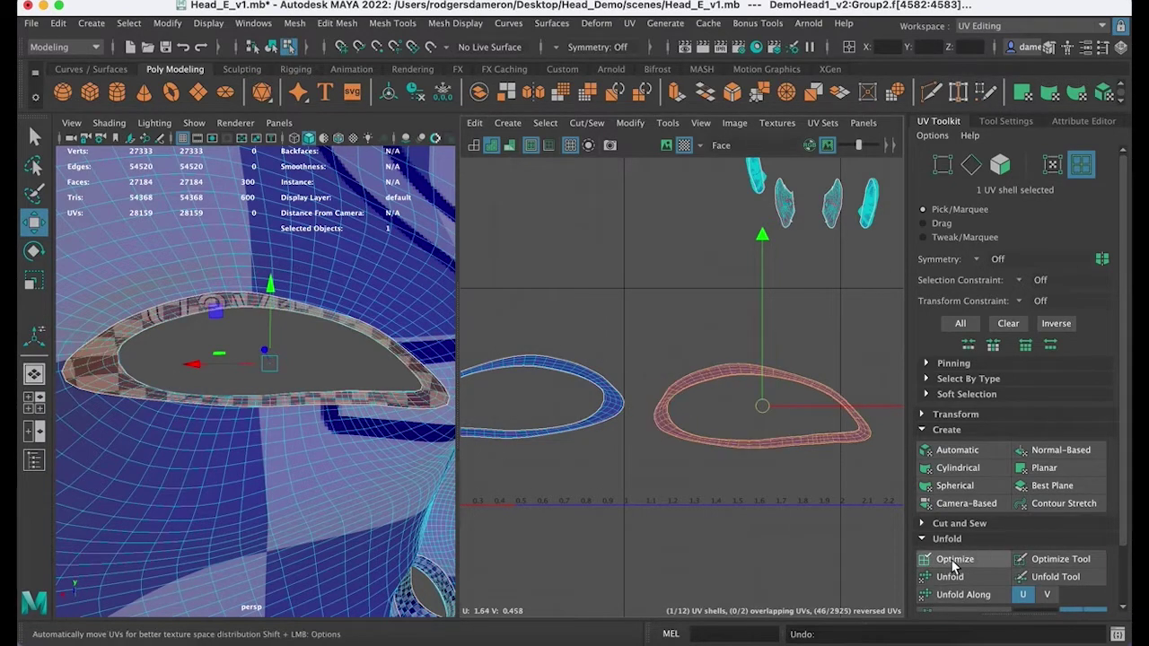
Step: Optimize the separated eye-rim shell and move it beside the nostril shells, to about U -3.48, V 2.04
left_click(958, 562)
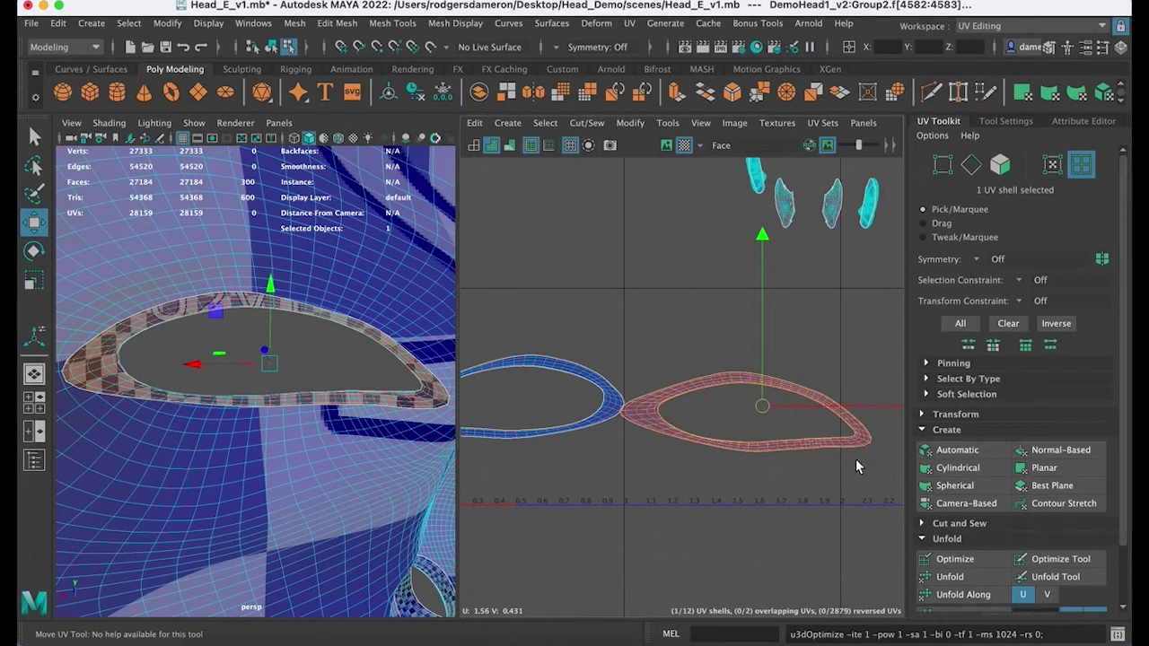
left_click(805, 490)
left_click(754, 446)
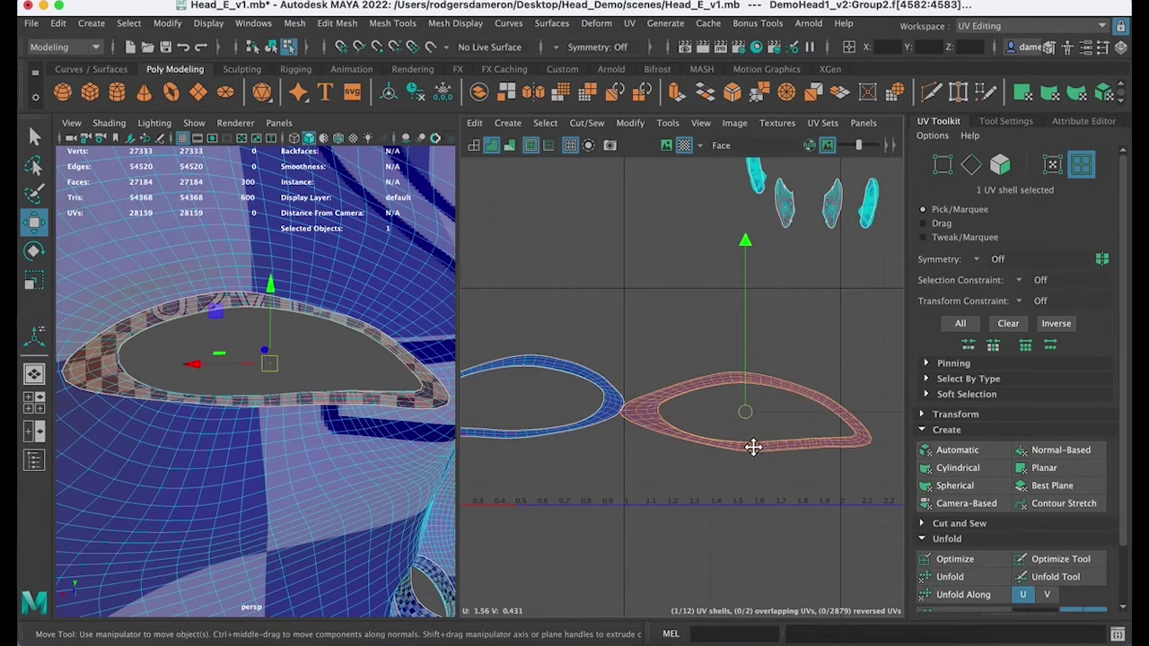
scroll(753, 446, "down", 6)
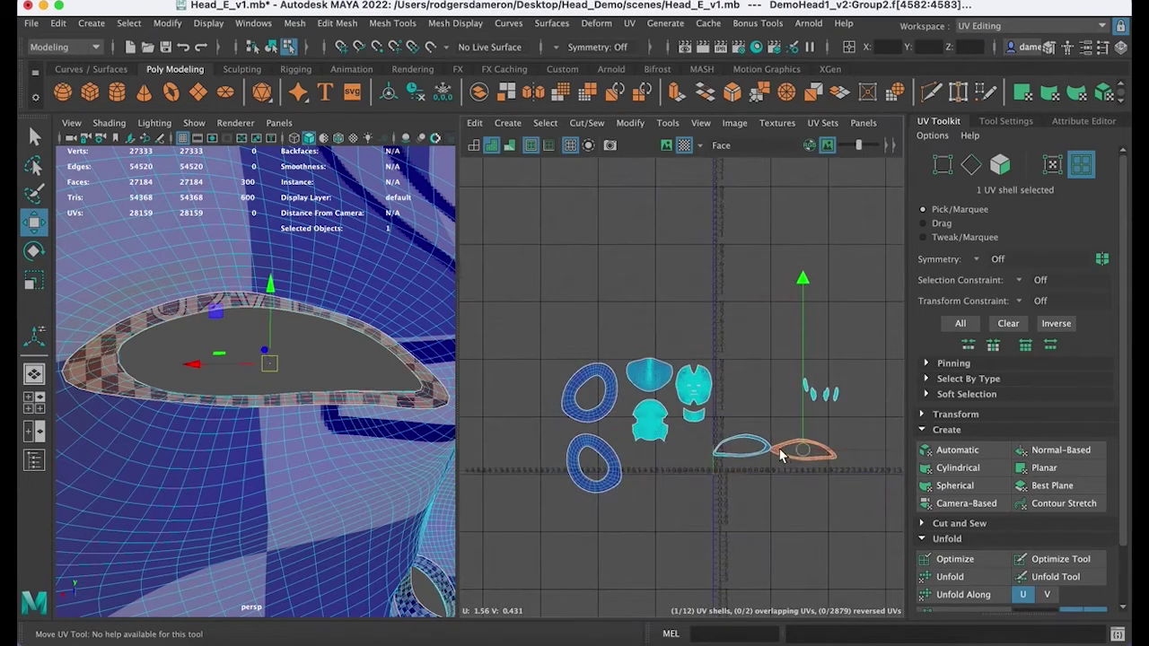
left_click_drag(803, 455, 511, 357)
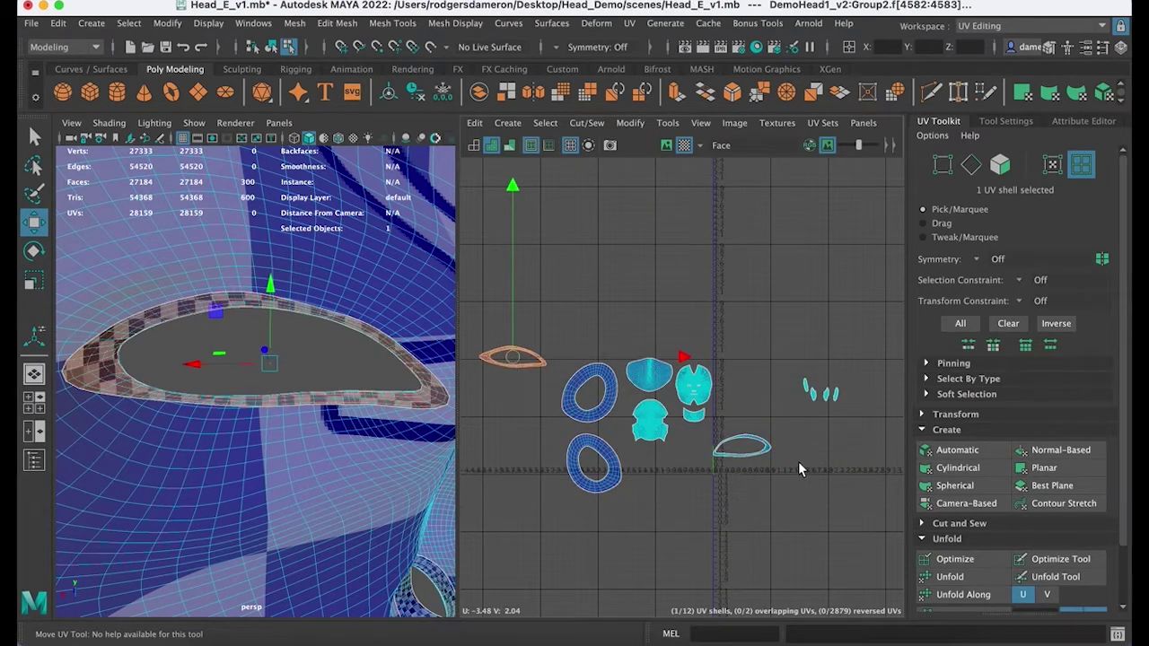
Step: Optimize the remaining eye-rim shell and move it below the other eye rim, to about U -3.43, V 1.3
left_click(761, 456)
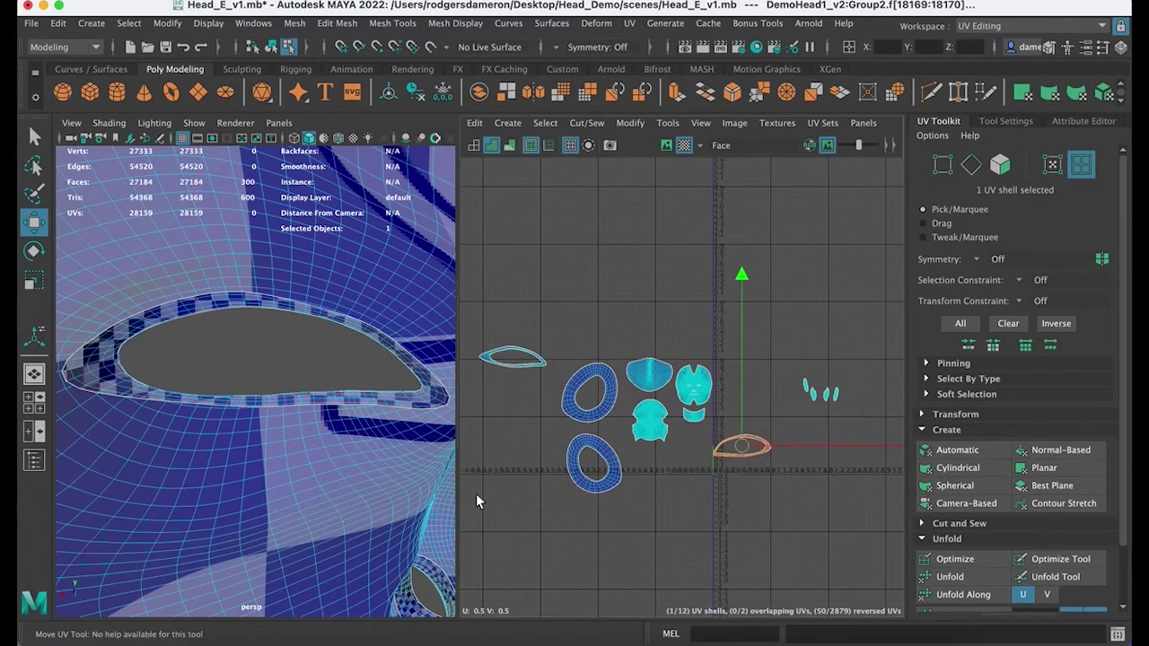
key("f")
left_click_drag(252, 454, 236, 454, "alt")
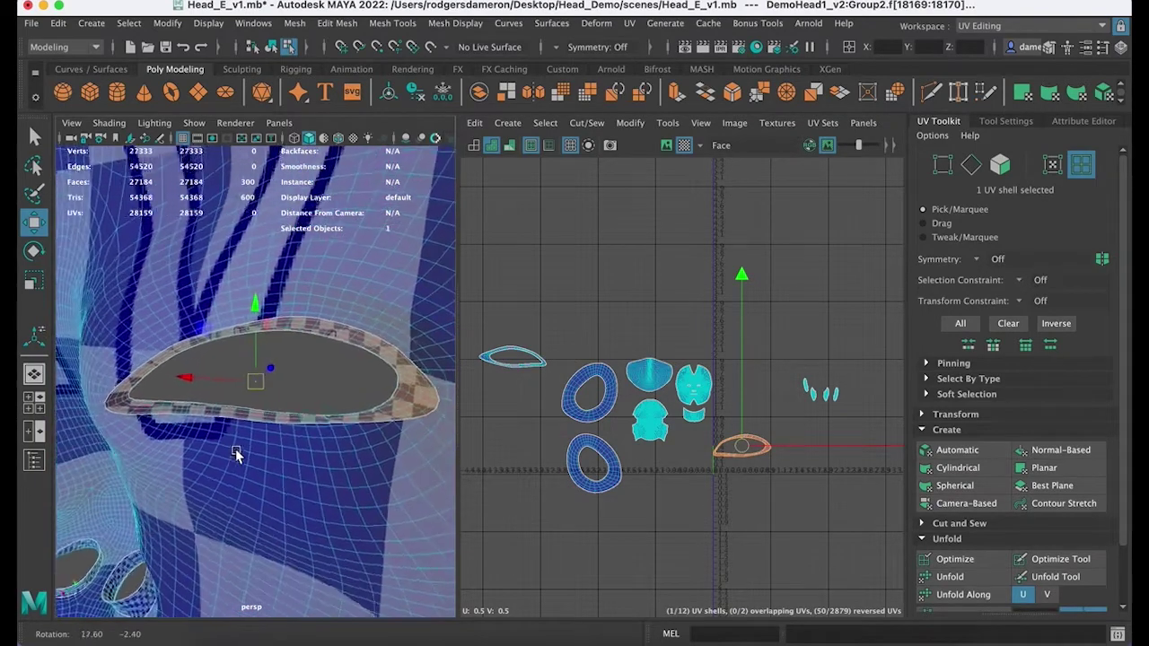
left_click(955, 559)
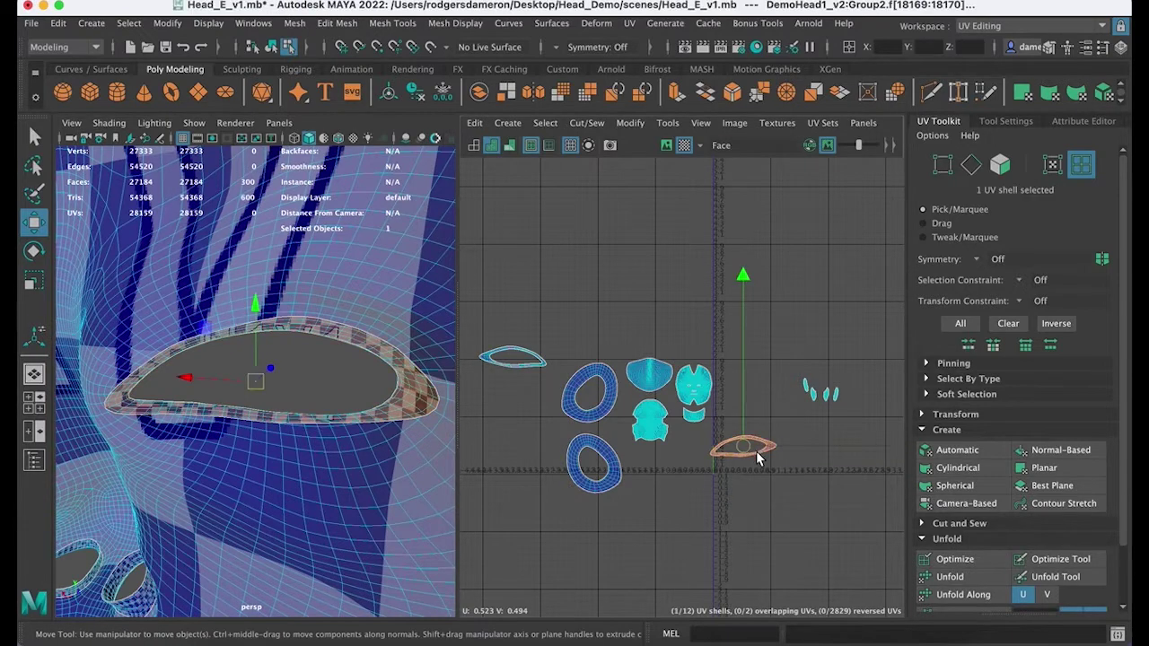
left_click_drag(745, 449, 519, 403)
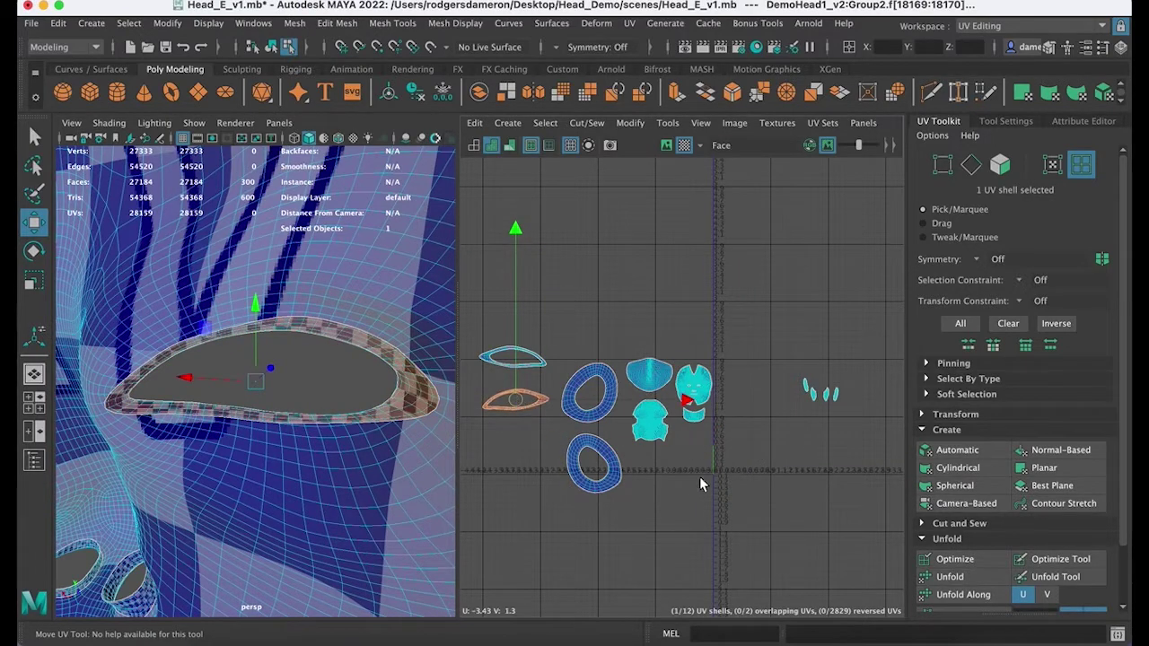
Step: Switch the head model from UV shell selection back to object mode
scroll(699, 476, "up", 3)
left_click_drag(269, 490, 258, 456, "alt")
right_click_drag(259, 456, 141, 446, "alt")
left_click_drag(141, 446, 177, 463, "alt")
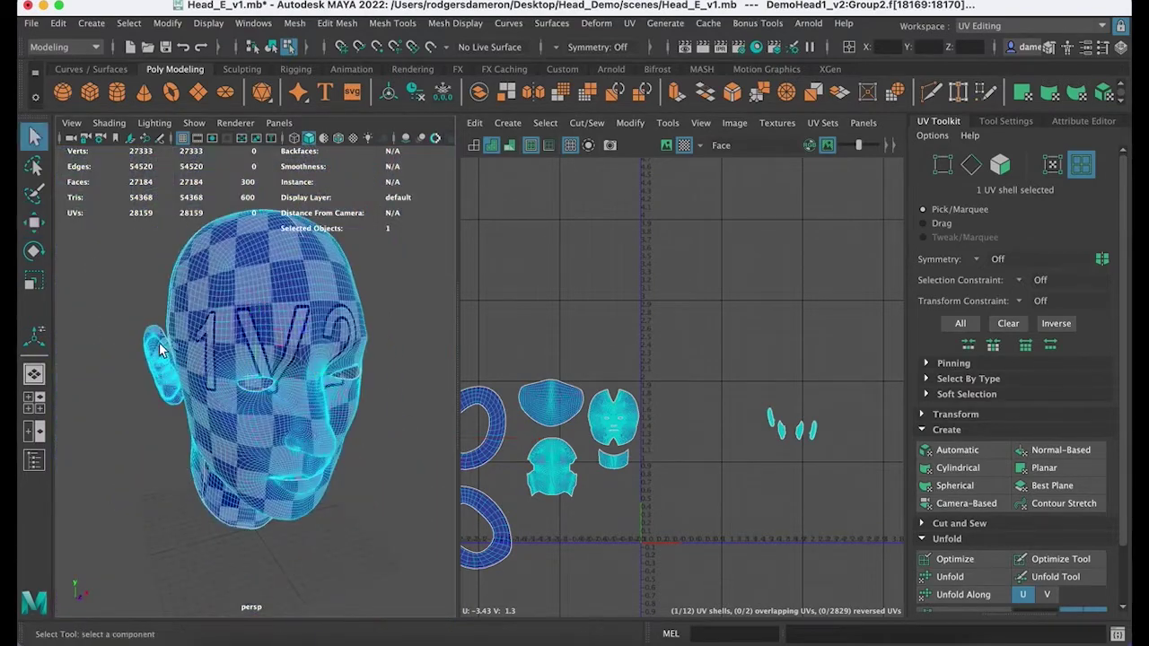
right_click(220, 334)
left_click(302, 210)
Step: Examine the checker pattern on the ear and the four ear shells in the UV layout
left_click_drag(269, 440, 251, 458, "alt")
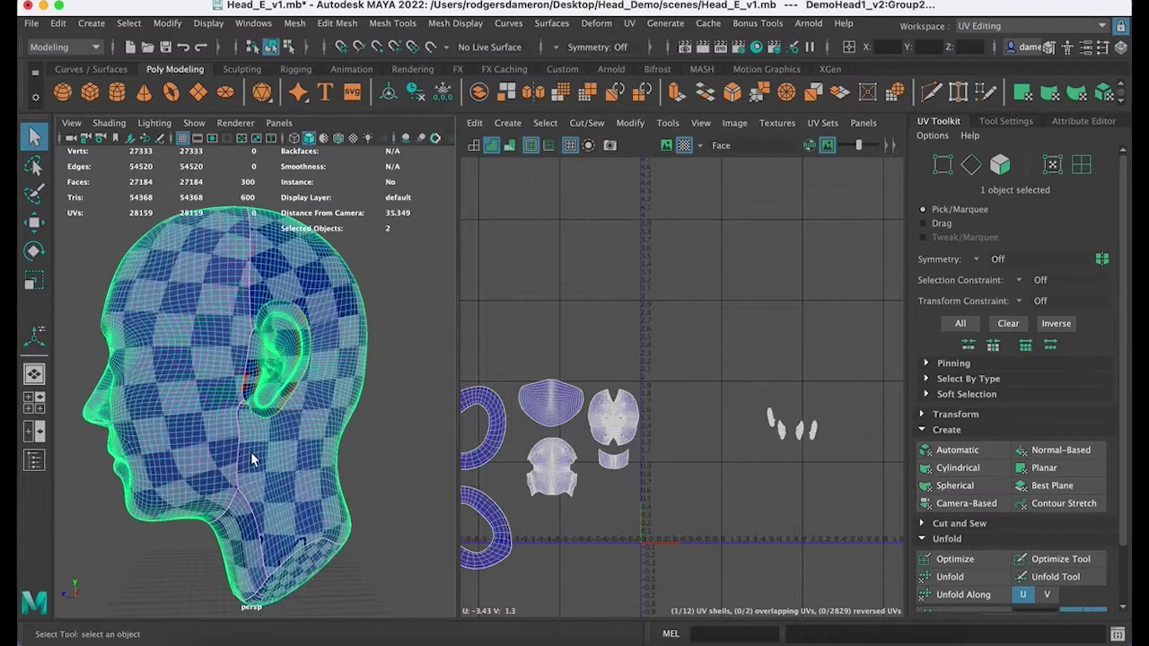
left_click(423, 454)
middle_click_drag(257, 412, 248, 449, "alt")
right_click_drag(249, 450, 341, 449, "alt")
left_click(362, 457)
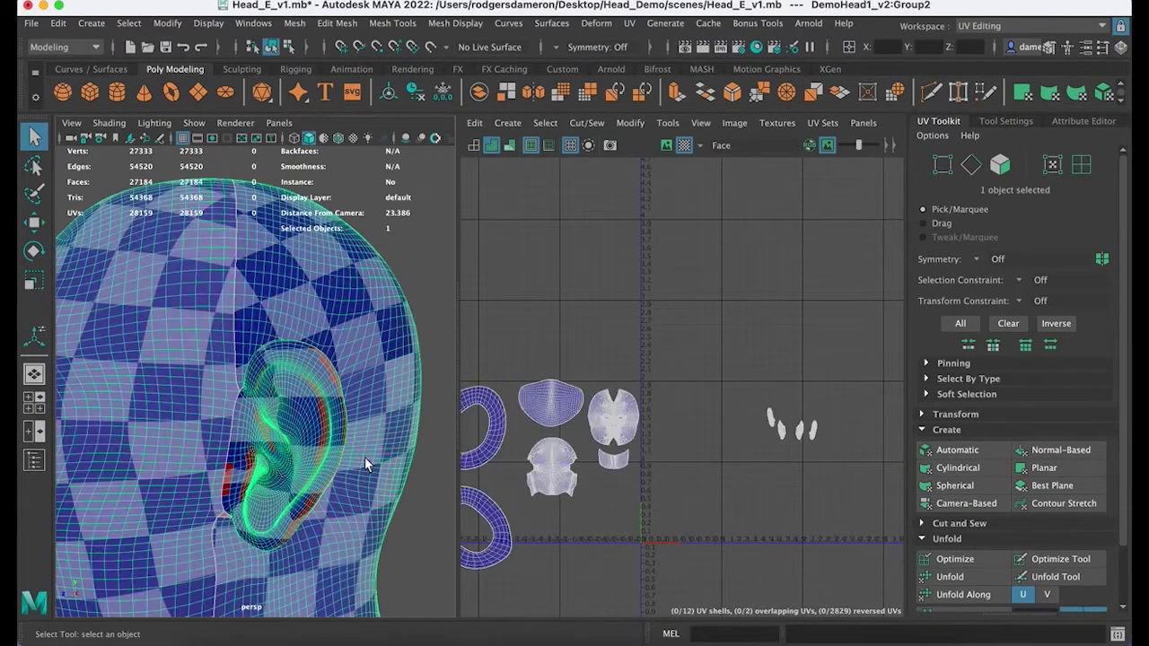
middle_click_drag(734, 420, 625, 369, "alt")
right_click_drag(634, 408, 1005, 395, "alt")
middle_click_drag(812, 361, 645, 416, "alt")
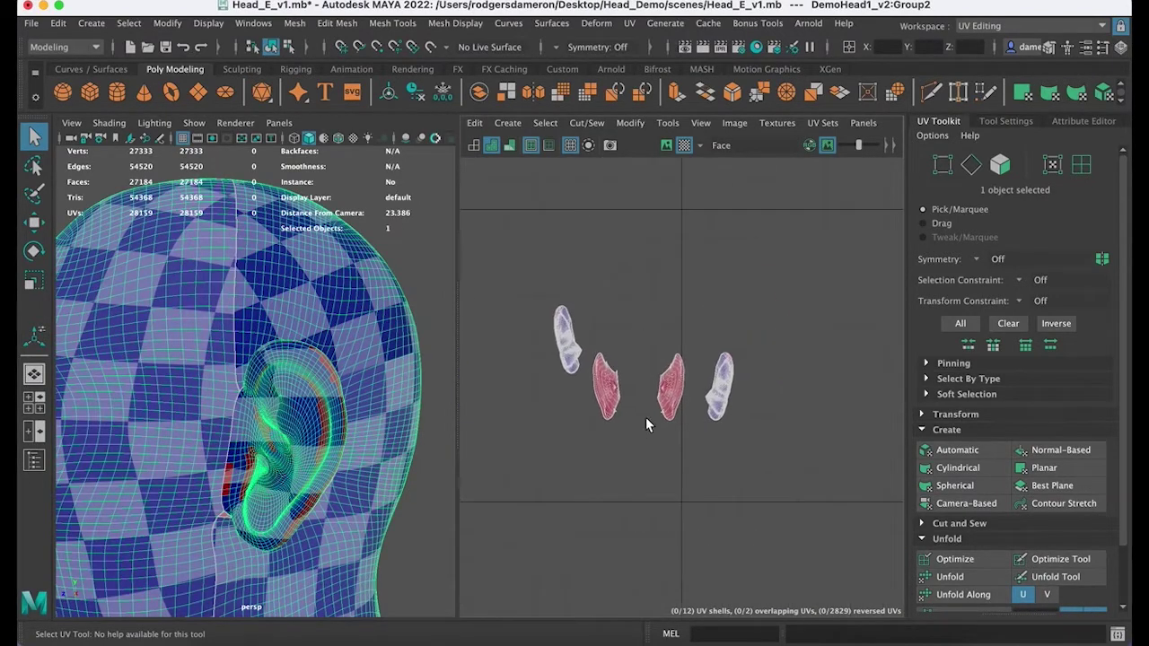
Step: Select all faces of the outer-ear UV shell that lies beyond the two back-of-ear shells
right_click_drag(645, 417, 789, 429, "alt")
middle_click_drag(788, 428, 711, 458, "alt")
right_click_drag(710, 458, 789, 448, "alt")
middle_click_drag(673, 441, 801, 460, "alt")
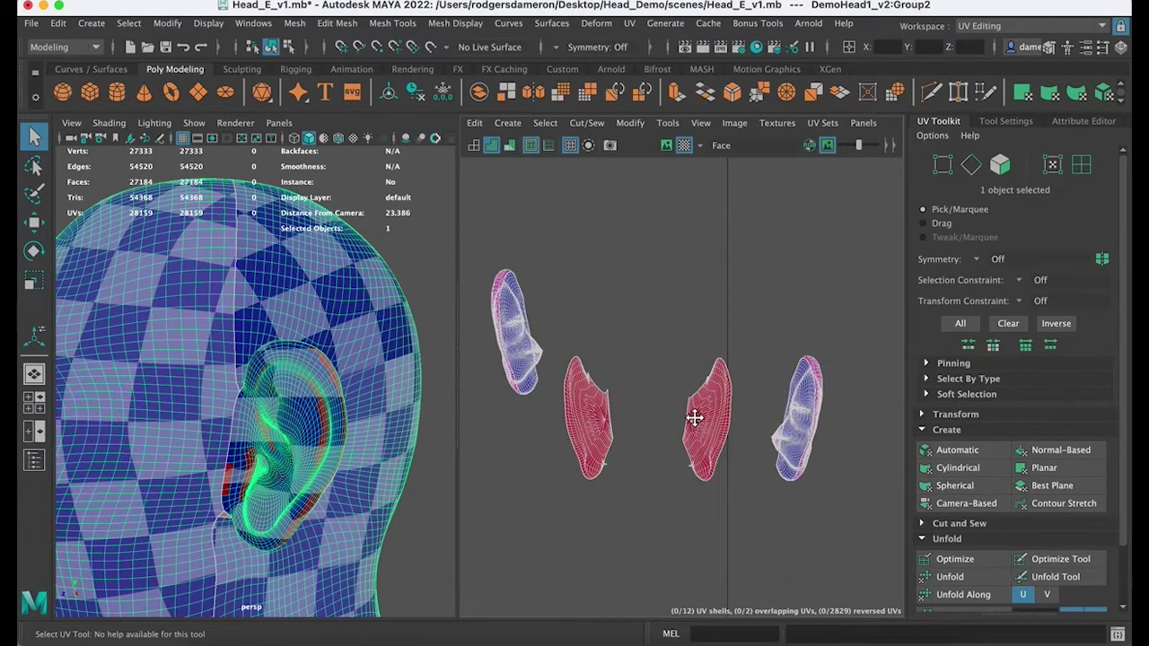
middle_click_drag(695, 419, 703, 440, "alt")
right_click_drag(703, 440, 713, 426, "alt")
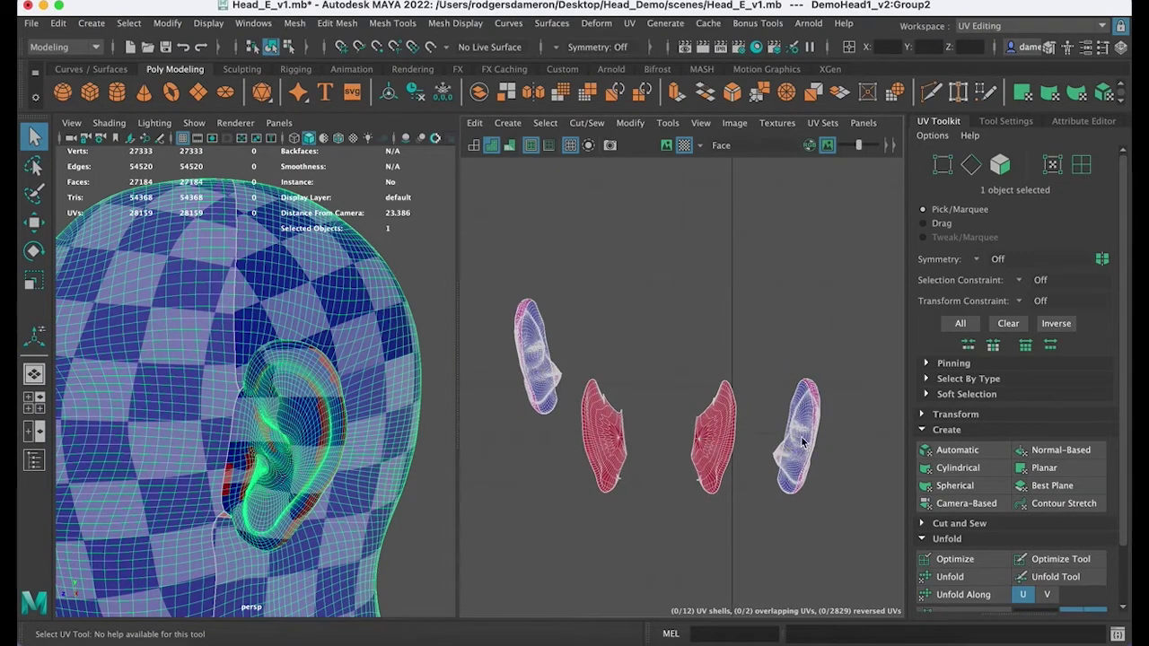
right_click_drag(801, 442, 799, 477)
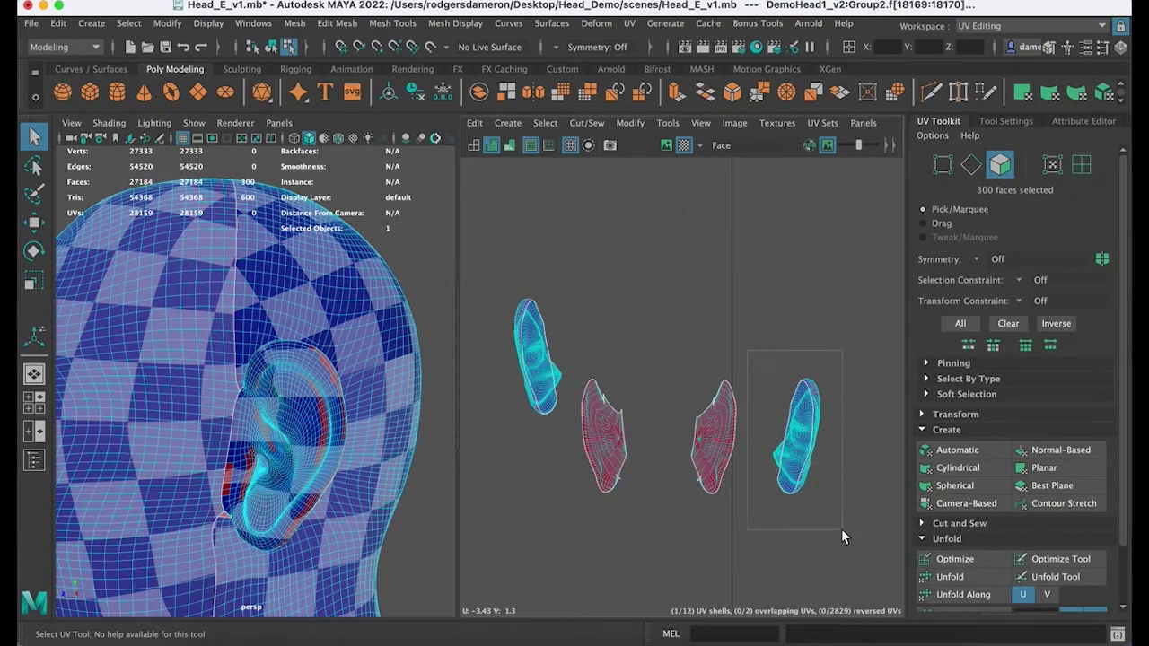
left_click_drag(841, 529, 842, 531)
key("f")
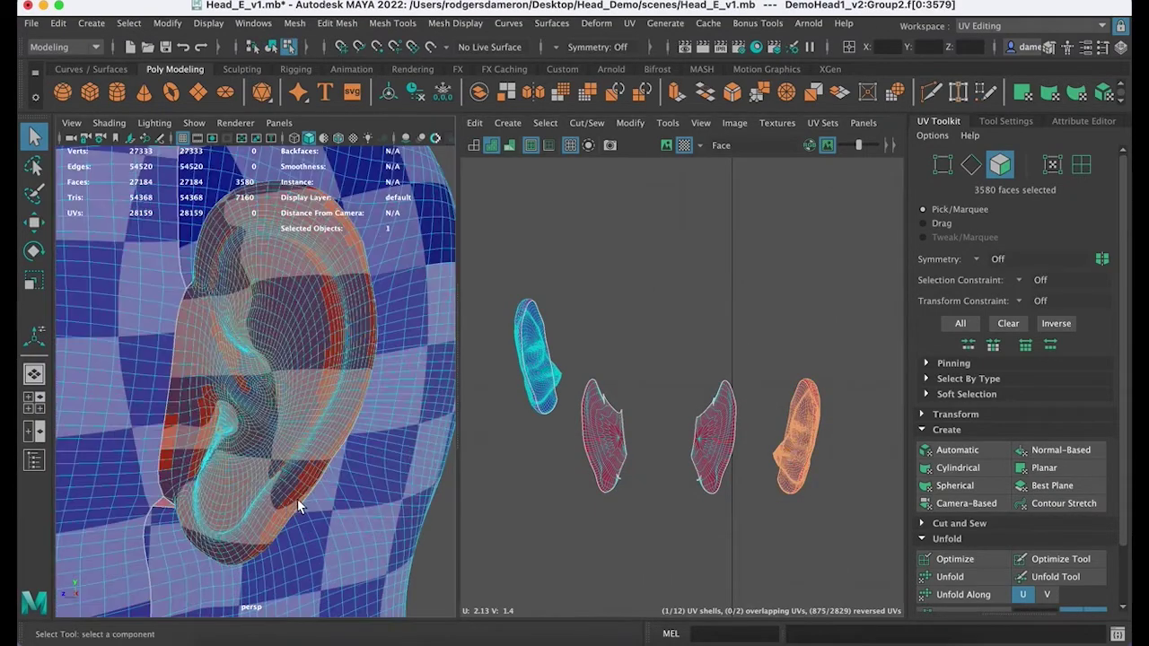
left_click_drag(297, 498, 332, 469, "alt")
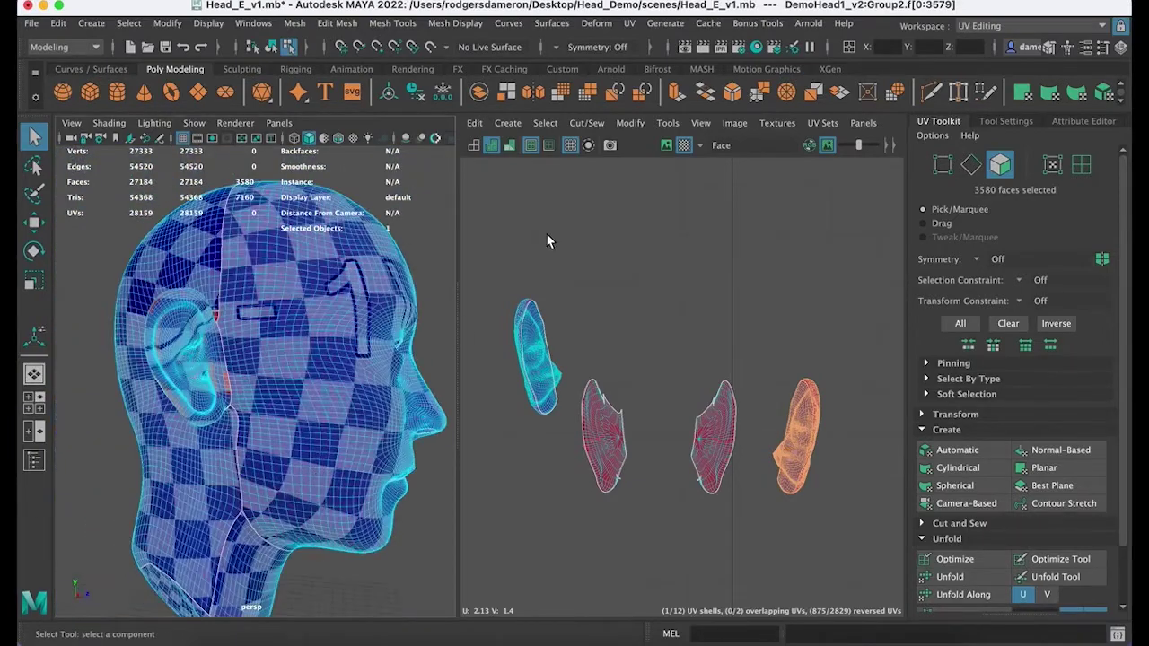
Step: Switch the UV display from distortion colouring to wireframe and turn off the checker map on the head
left_click(472, 144)
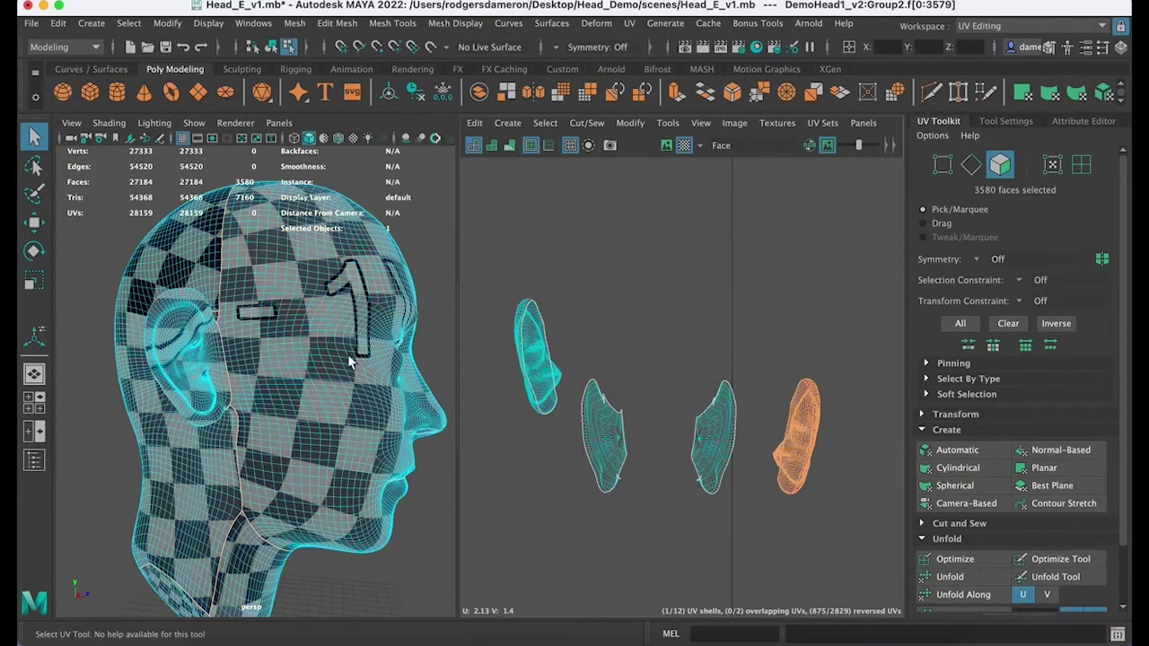
left_click(354, 394)
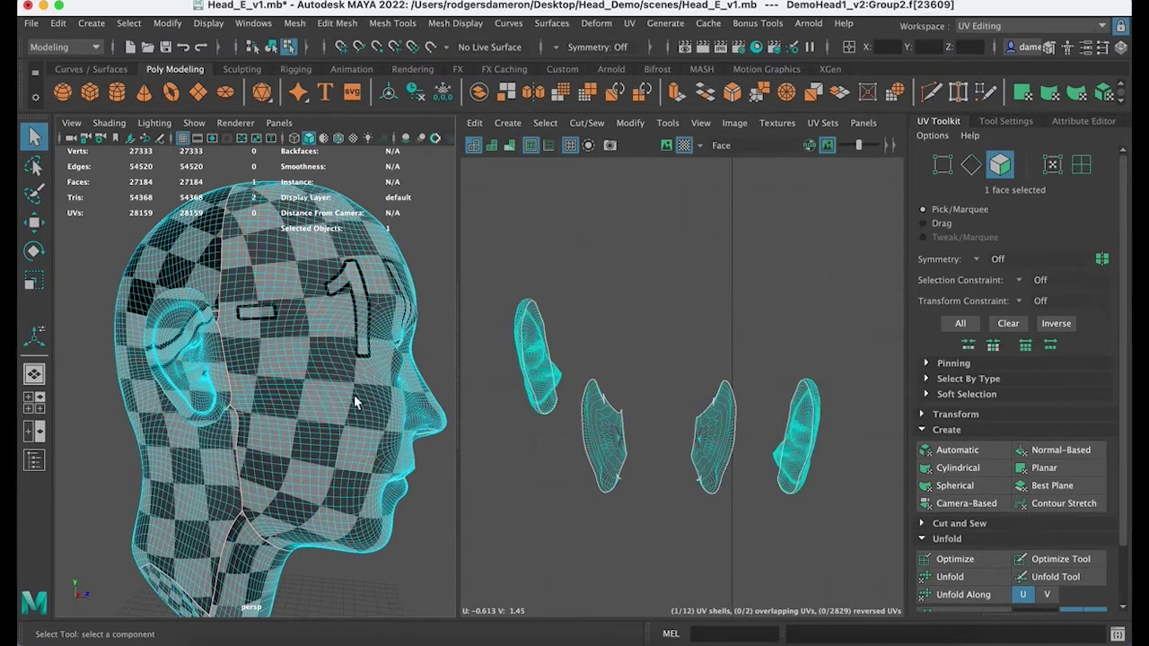
left_click(685, 146)
left_click_drag(349, 399, 168, 412, "alt")
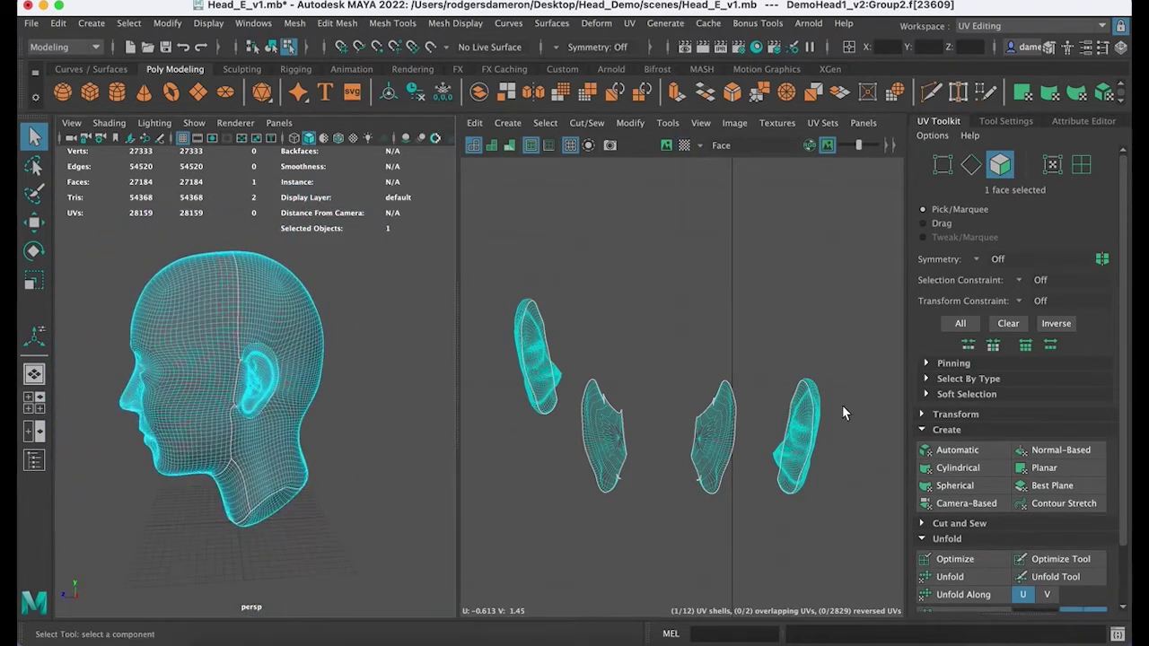
Step: Select the outer-ear shell's faces again and line up the perspective view to look straight onto that ear
right_click_drag(799, 431, 768, 363)
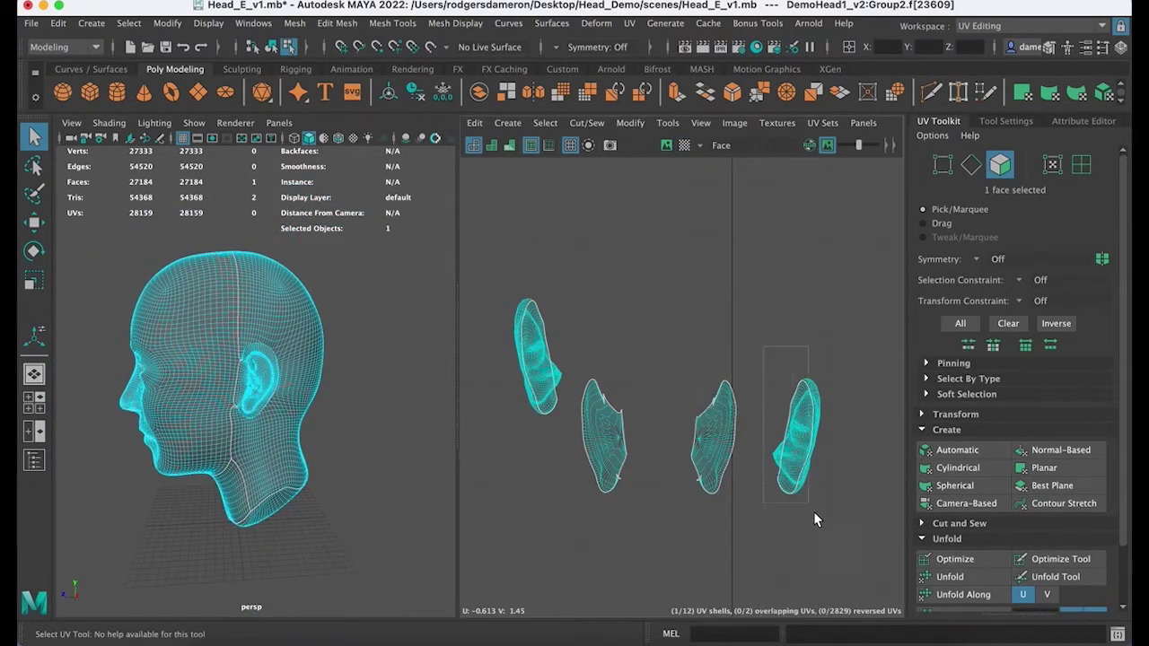
left_click_drag(831, 531, 832, 531)
key("f")
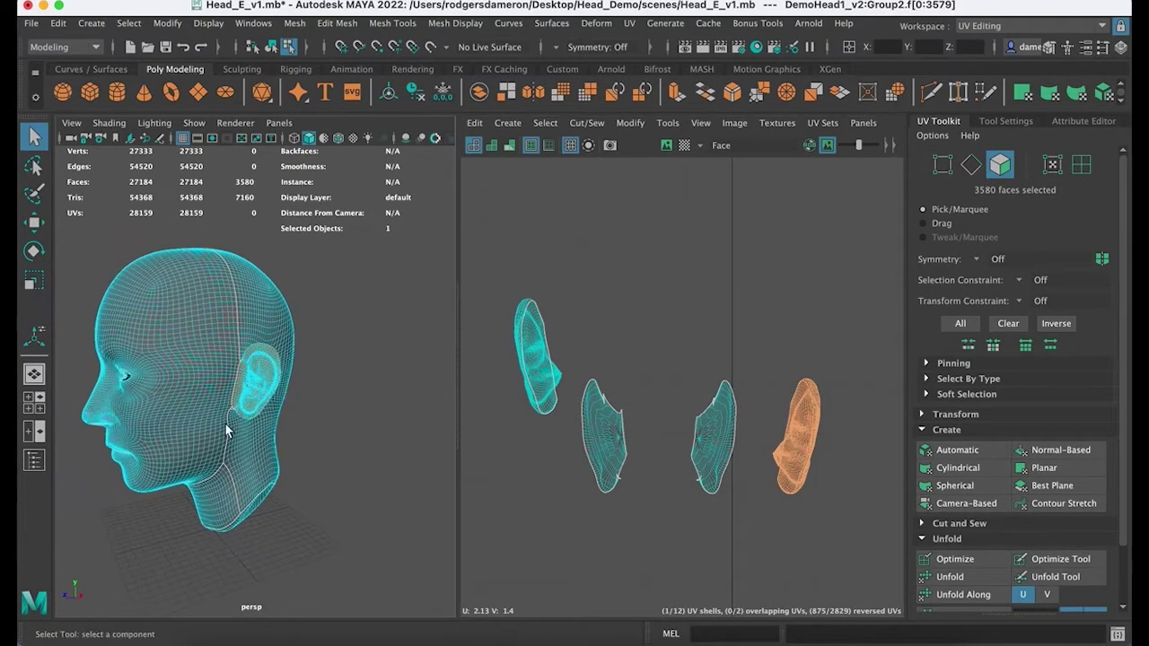
left_click_drag(358, 431, 575, 441, "alt")
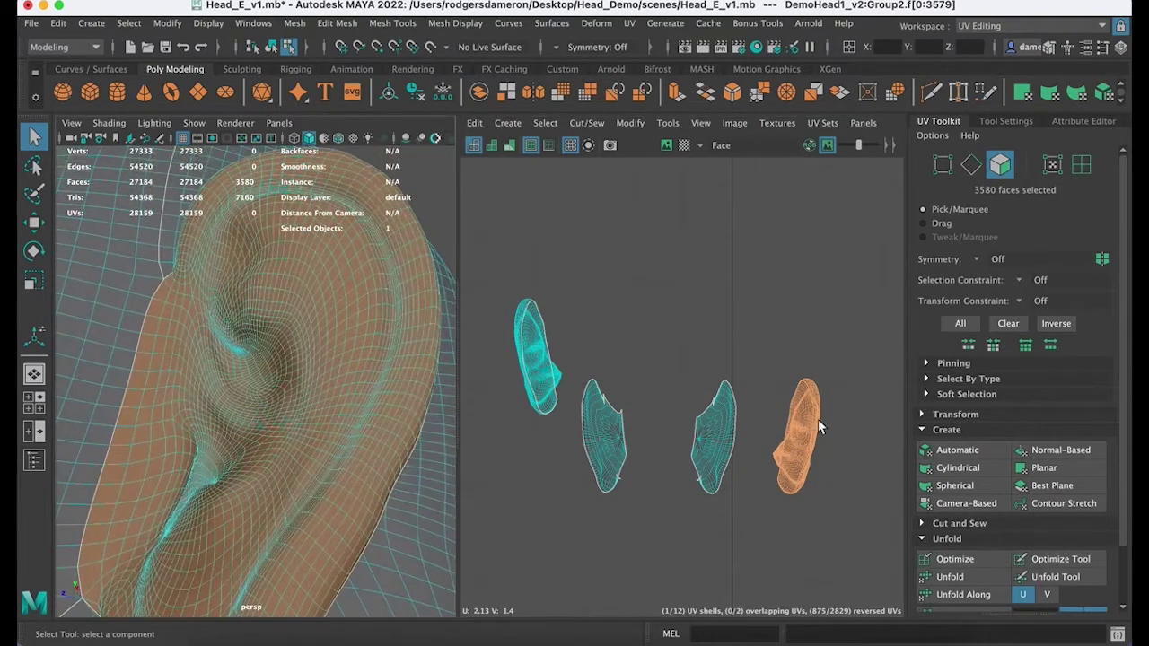
right_click_drag(415, 407, 368, 433, "alt")
middle_click_drag(368, 433, 374, 426, "alt")
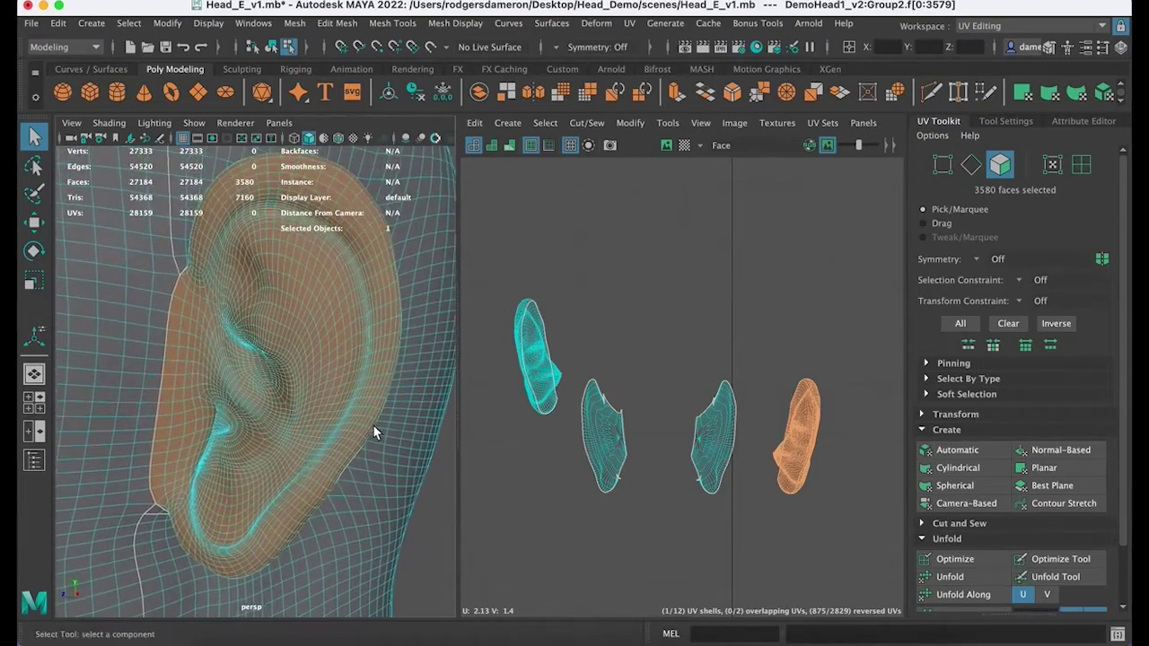
mouse_move(374, 427)
left_mouse_down("alt")
mouse_move(341, 436)
mouse_move(371, 432)
left_mouse_up("alt")
scroll(372, 433, "down", 5)
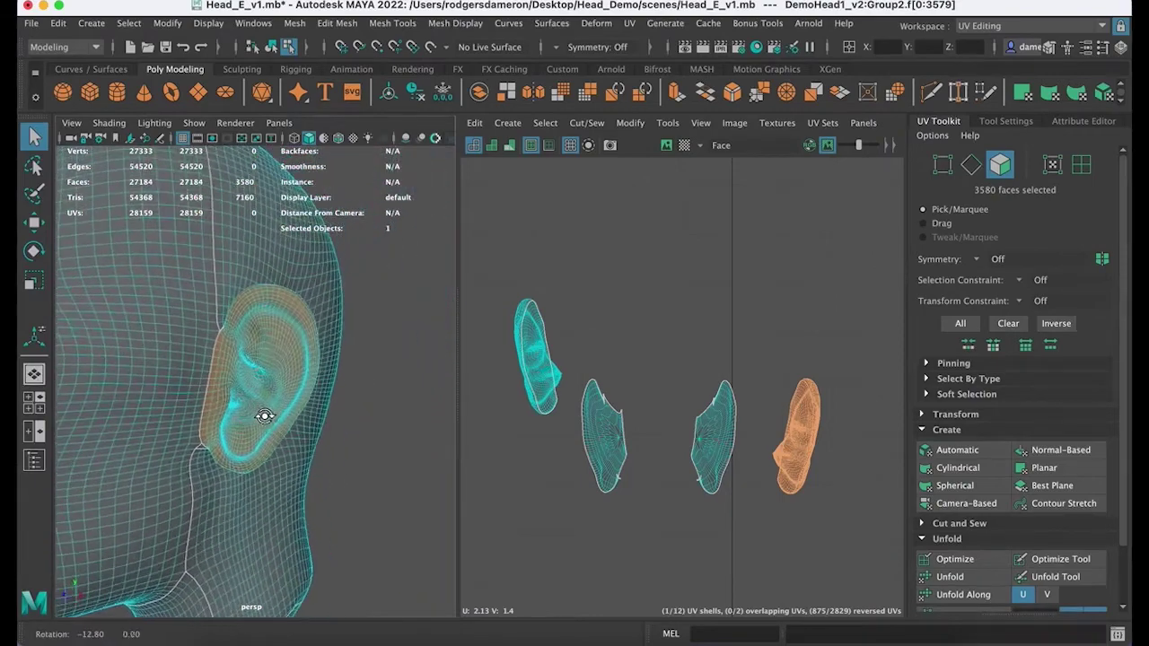
scroll(246, 415, "up", 3)
scroll(298, 447, "down", 6)
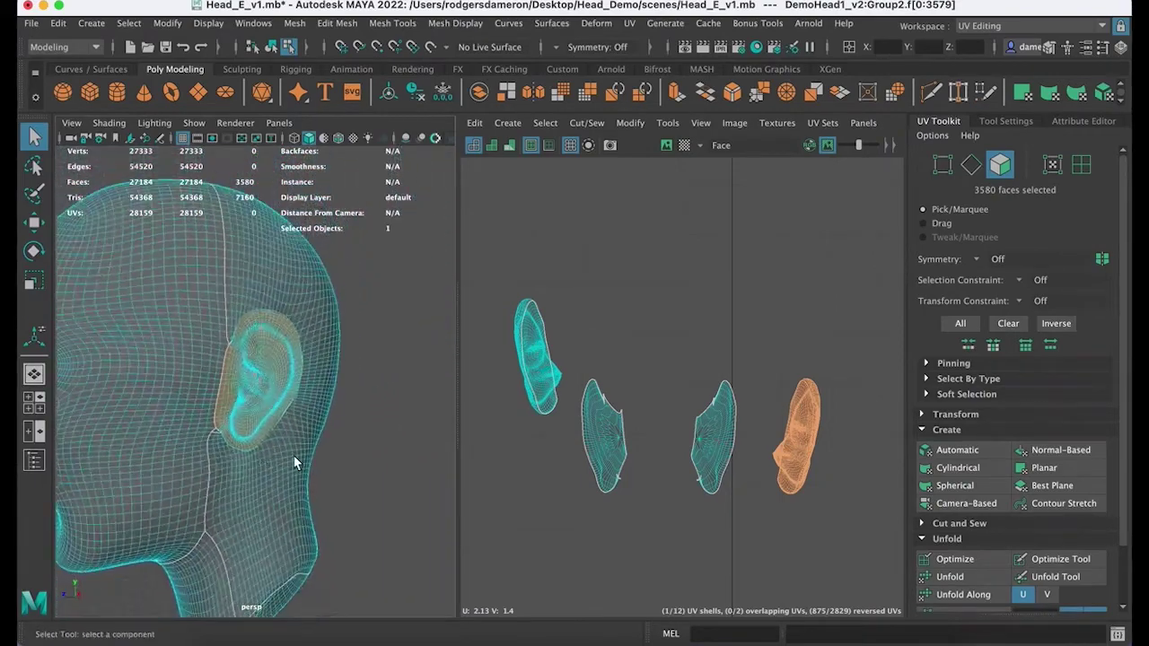
mouse_move(295, 462)
left_mouse_down("alt")
mouse_move(270, 455)
mouse_move(313, 456)
left_mouse_up("alt")
right_click_drag(309, 459, 381, 429, "alt")
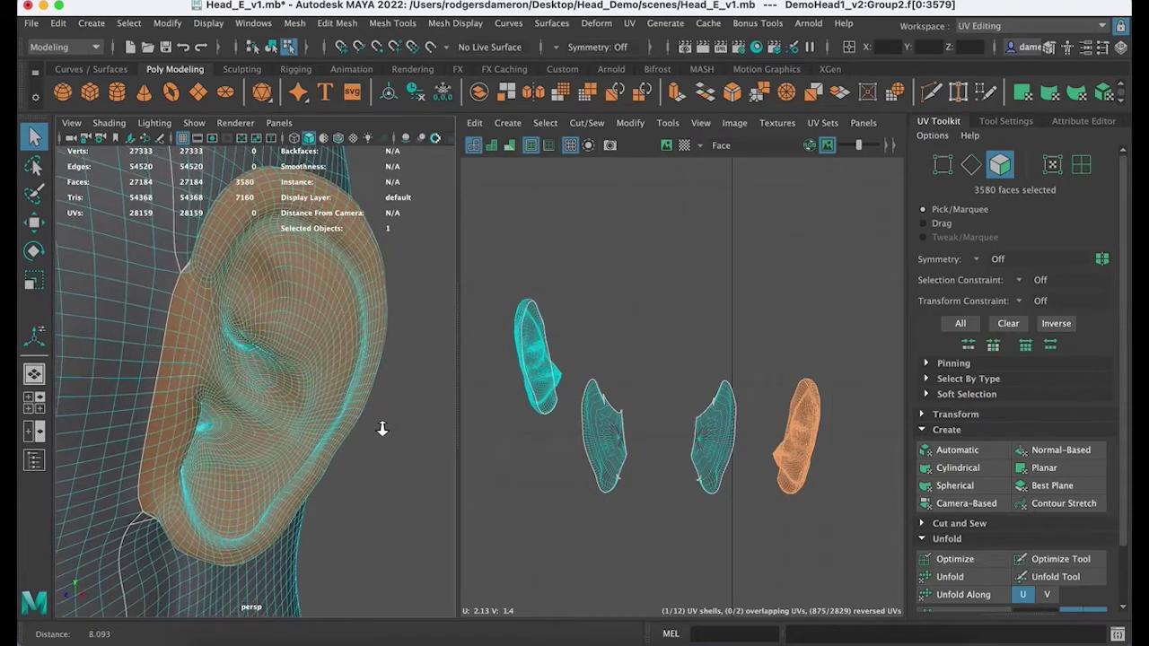
left_click_drag(381, 426, 380, 427, "alt")
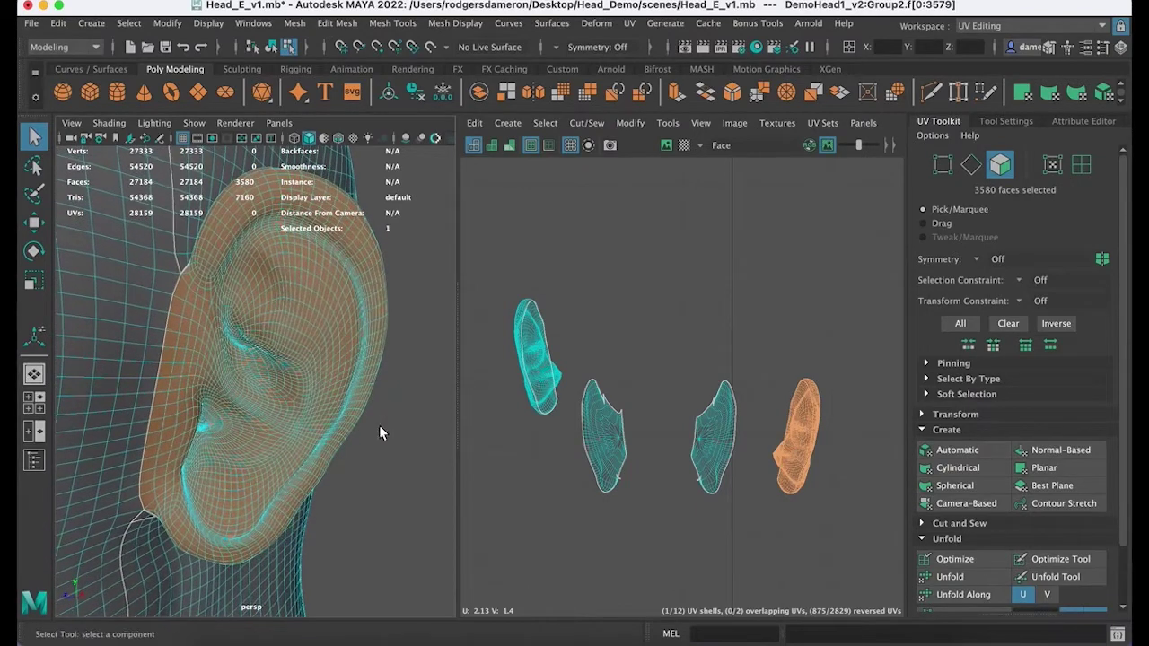
Step: Apply a Planar projection from the camera to the selected ear faces, fitted to the bounding box with the image width/height ratio kept
left_click(1041, 468, "shift")
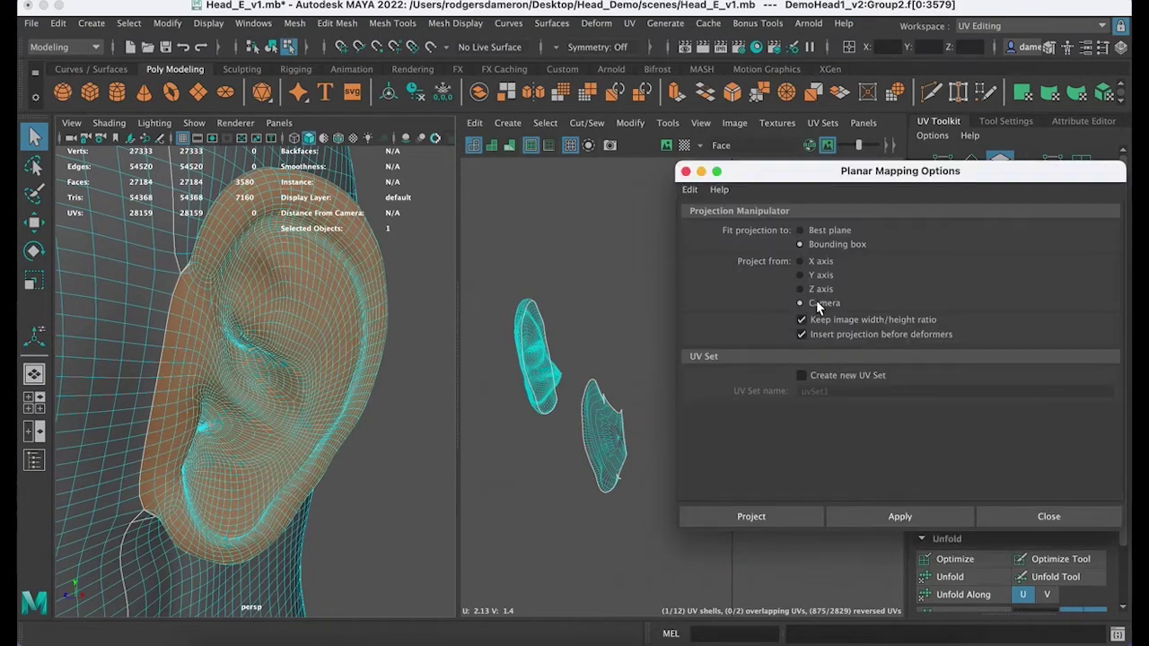
left_click_drag(809, 172, 580, 132)
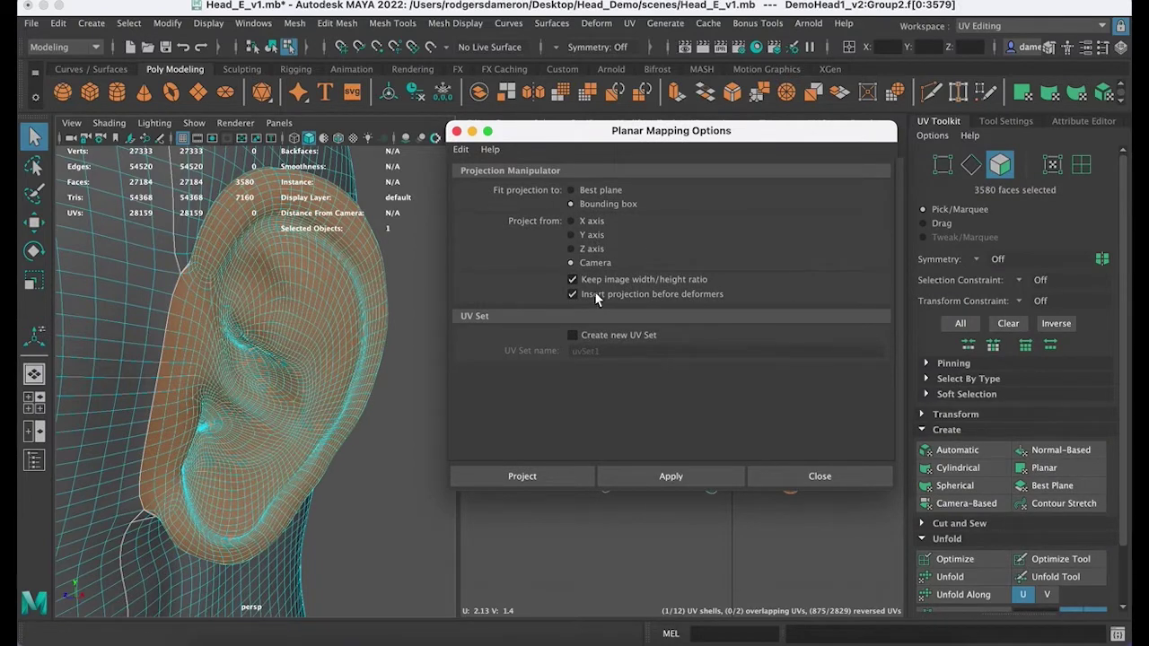
left_click(649, 463)
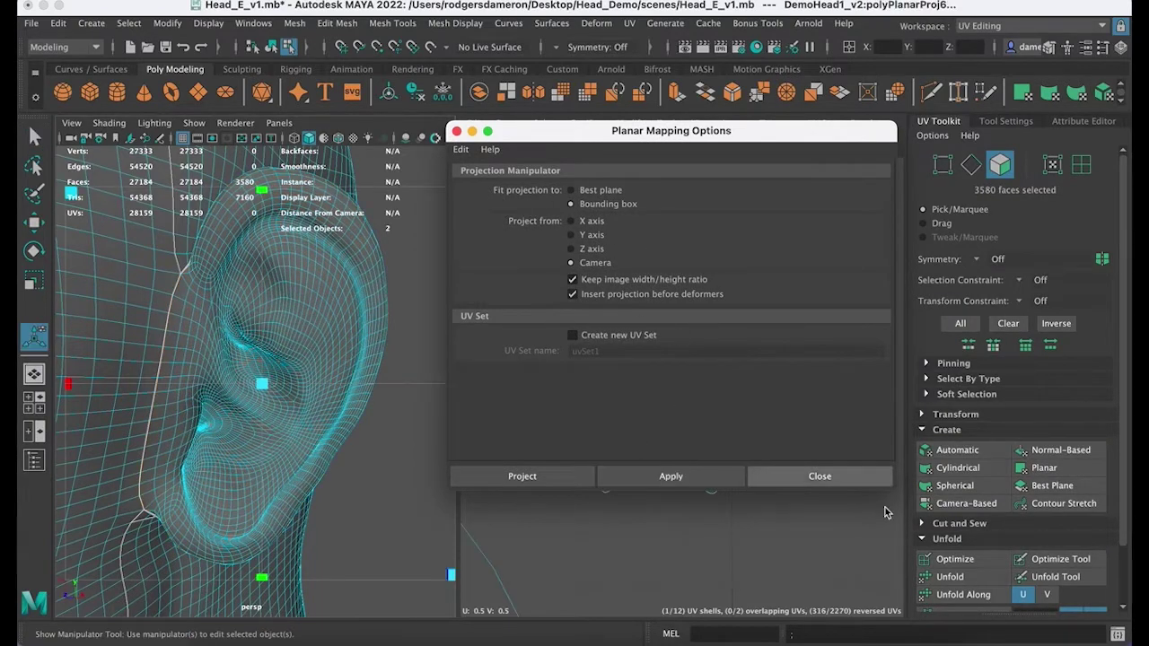
left_click(819, 477)
scroll(674, 449, "down", 5)
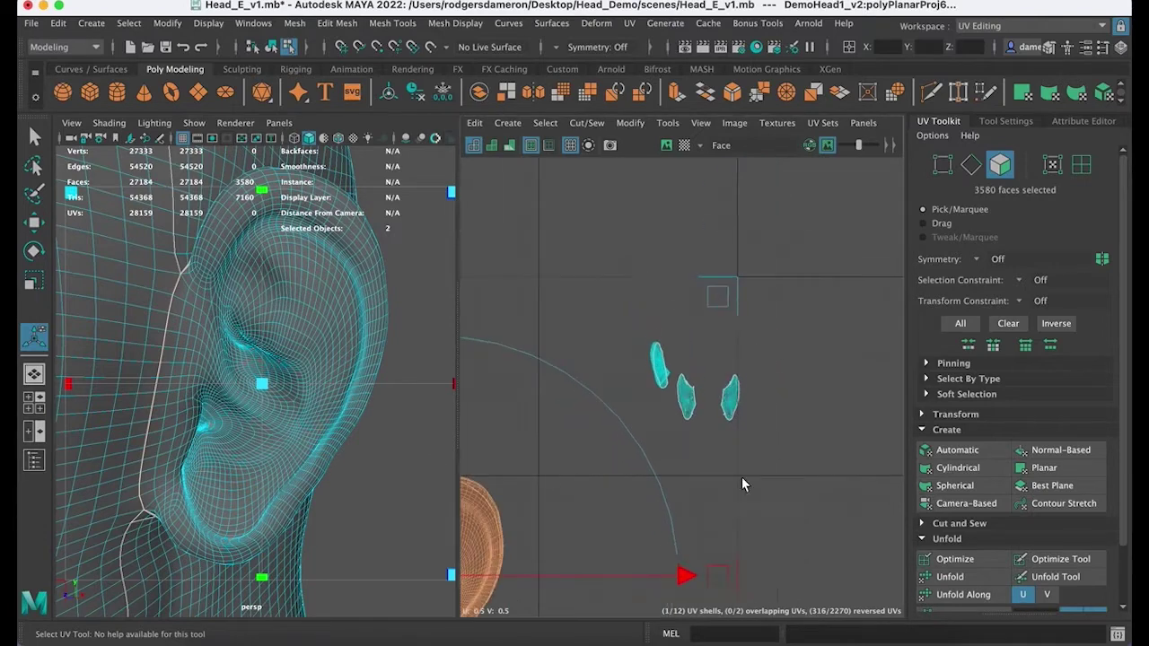
middle_click_drag(557, 395, 565, 425, "alt")
scroll(565, 458, "down", 3)
middle_click_drag(565, 470, 568, 482, "alt")
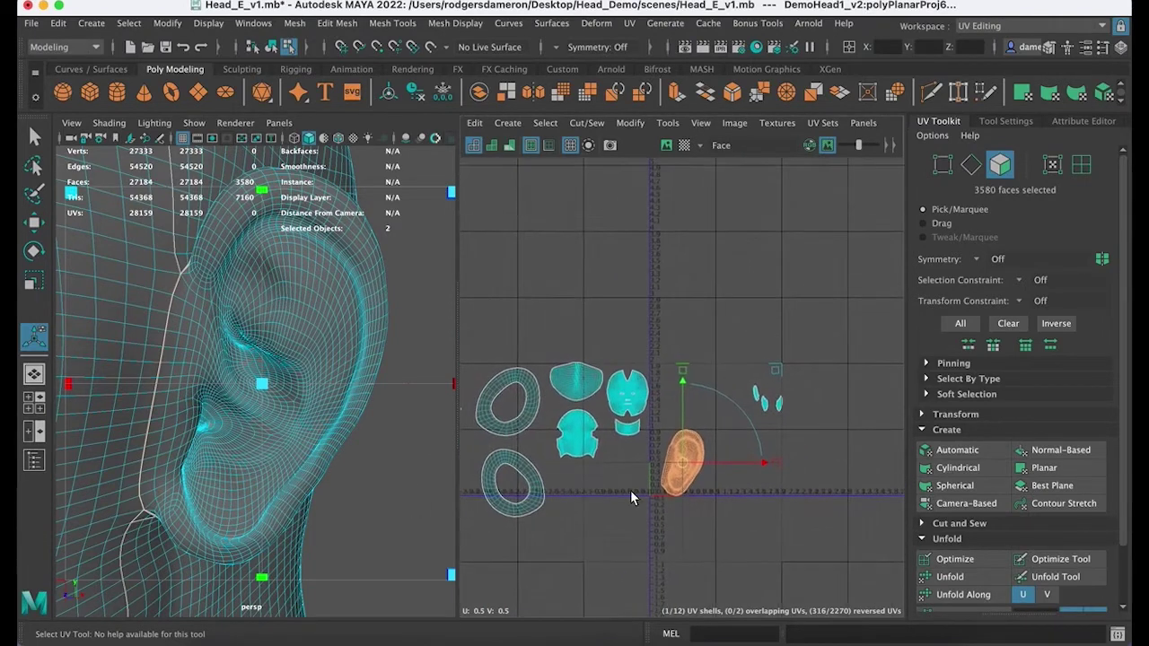
Step: Switch to UV shell selection and select the newly projected ear shell
left_click(705, 475)
left_click(679, 468)
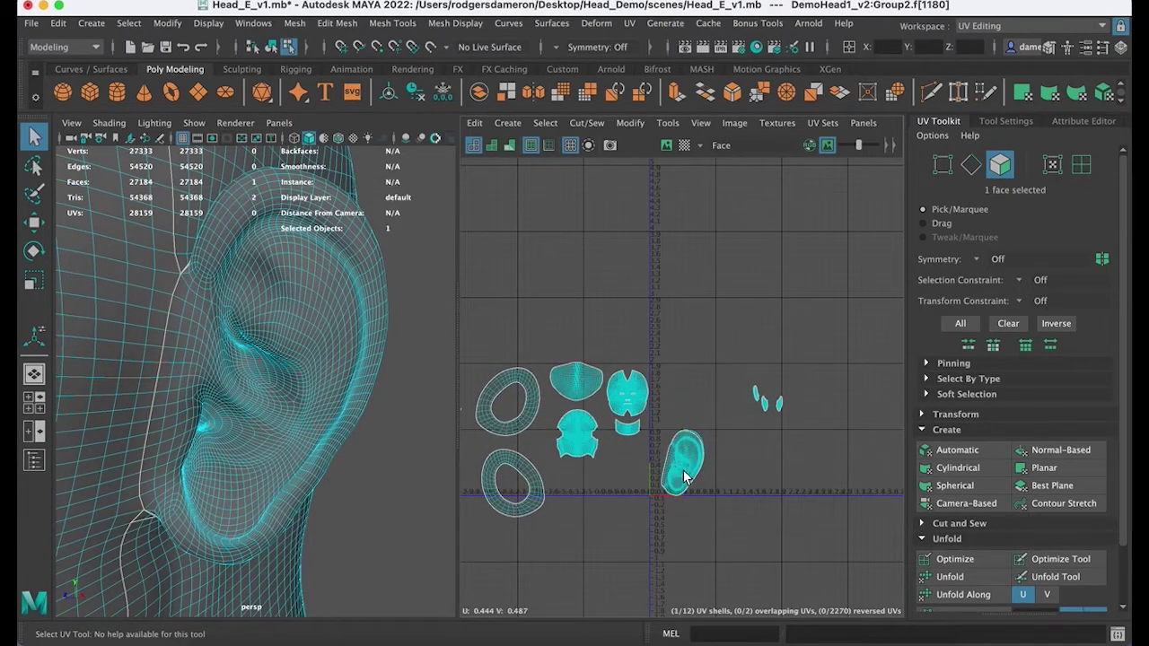
right_click_drag(684, 442, 666, 449)
right_click_drag(620, 418, 617, 419)
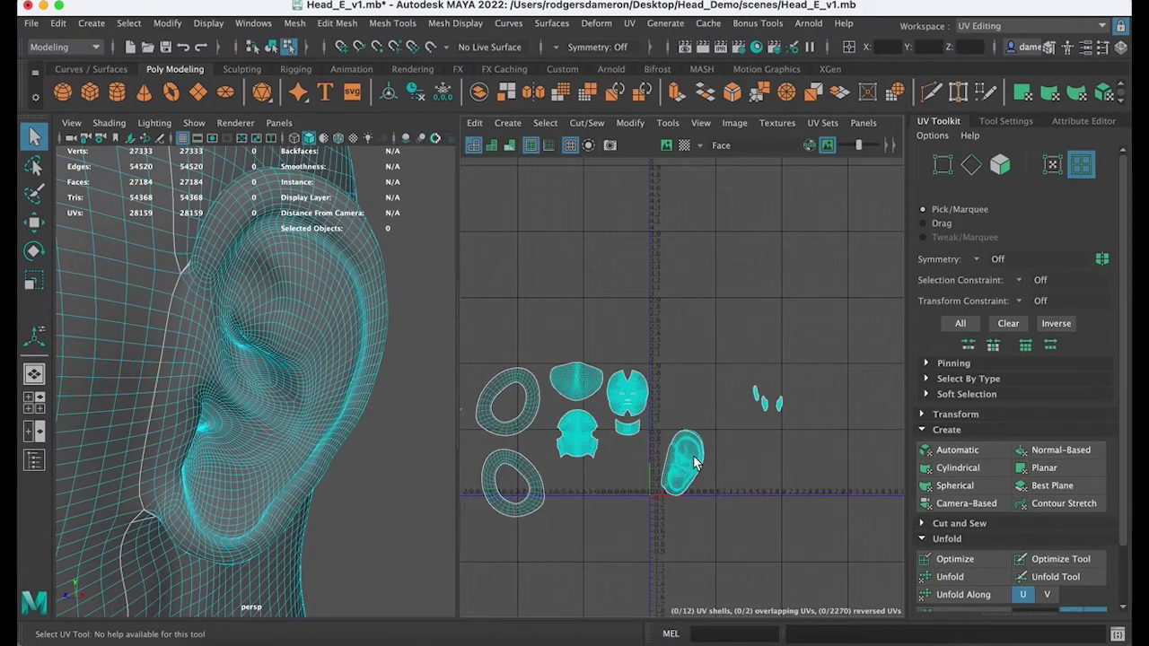
right_click_drag(688, 476, 832, 498, "alt")
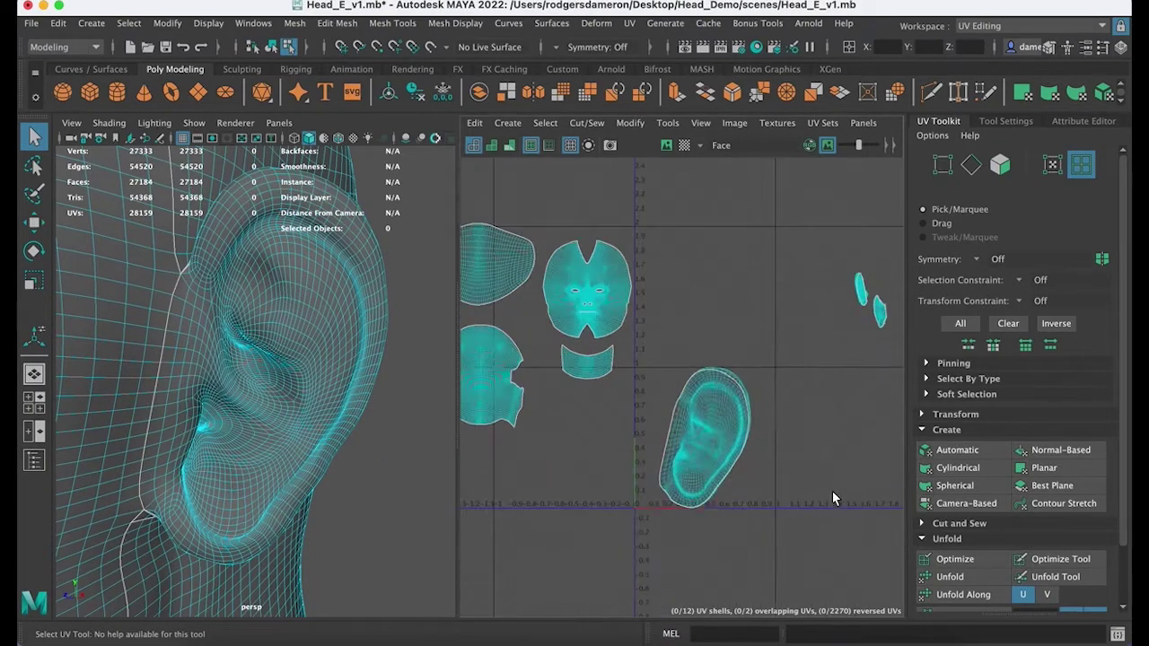
right_click_drag(691, 441, 694, 465)
right_click_drag(643, 431, 630, 420)
left_click(715, 453)
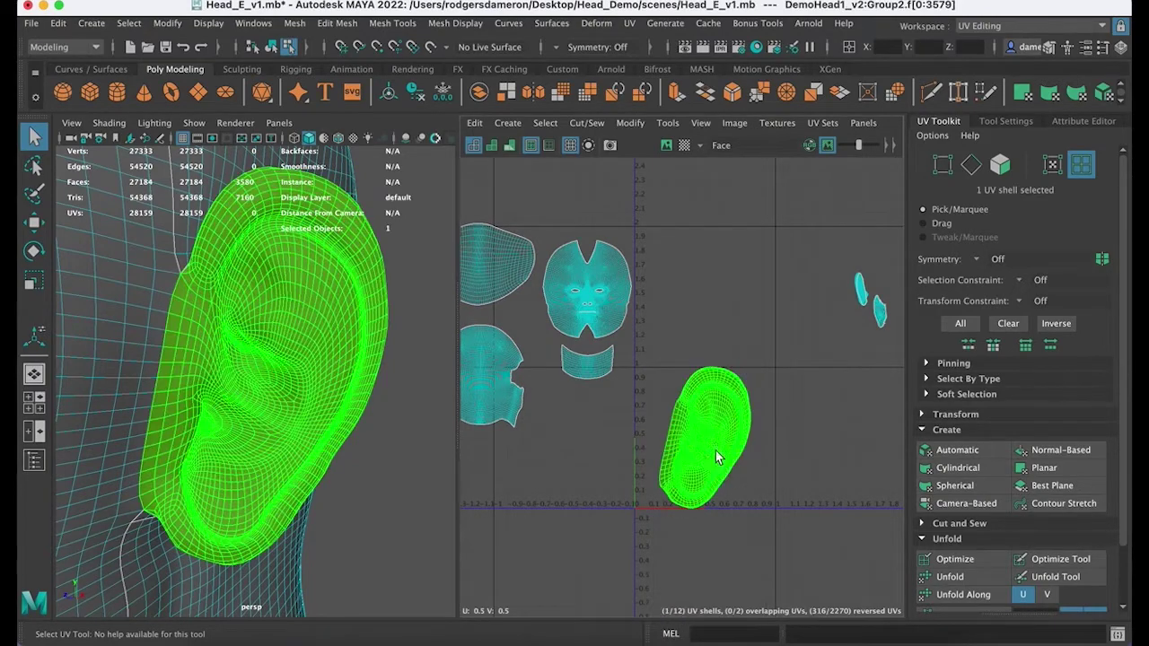
Step: Turn on the checker map and examine its pattern on the front and edge of the projected ear
left_click(685, 146)
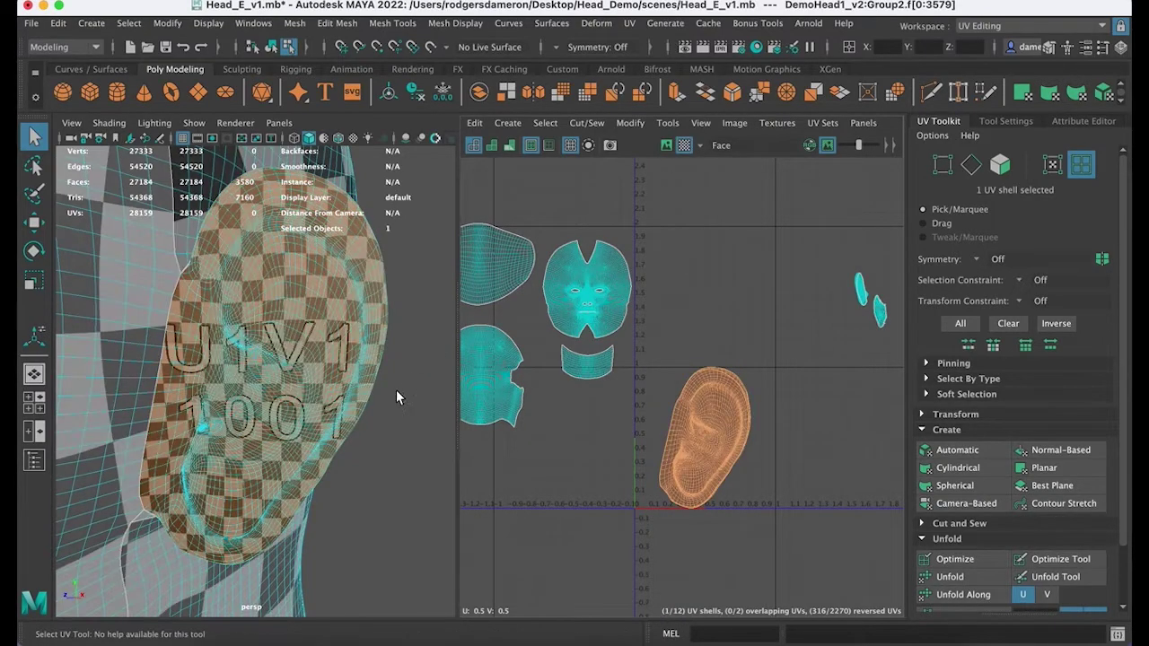
left_click_drag(395, 390, 231, 350, "alt")
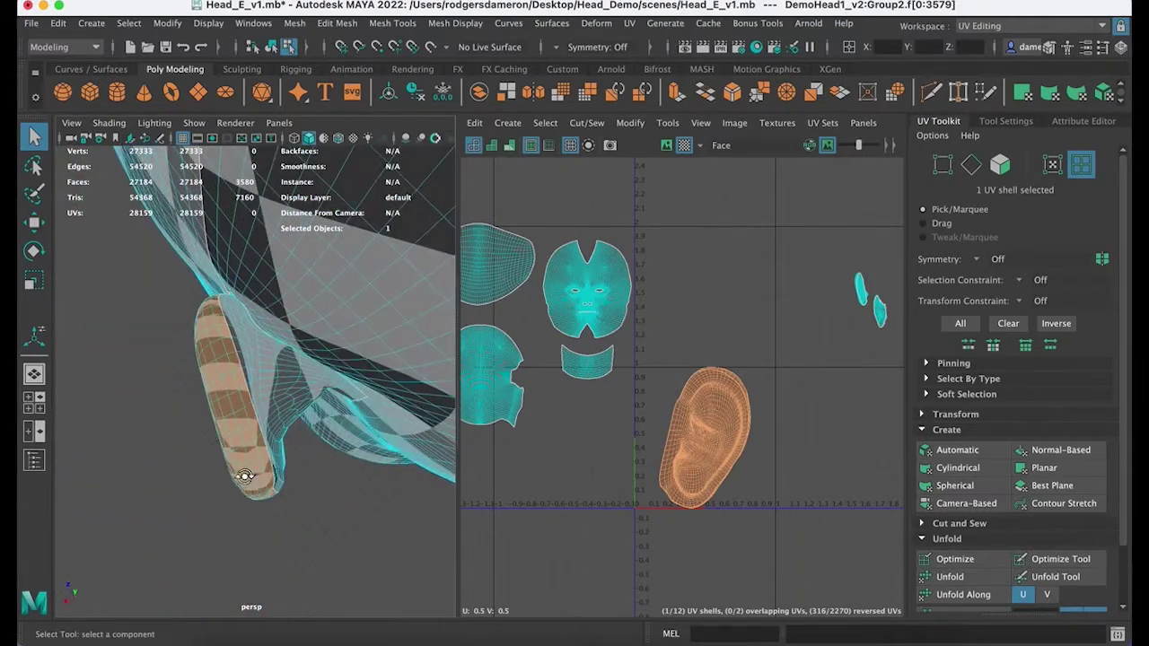
left_click_drag(244, 476, 226, 357, "alt")
left_click_drag(235, 434, 263, 437, "alt")
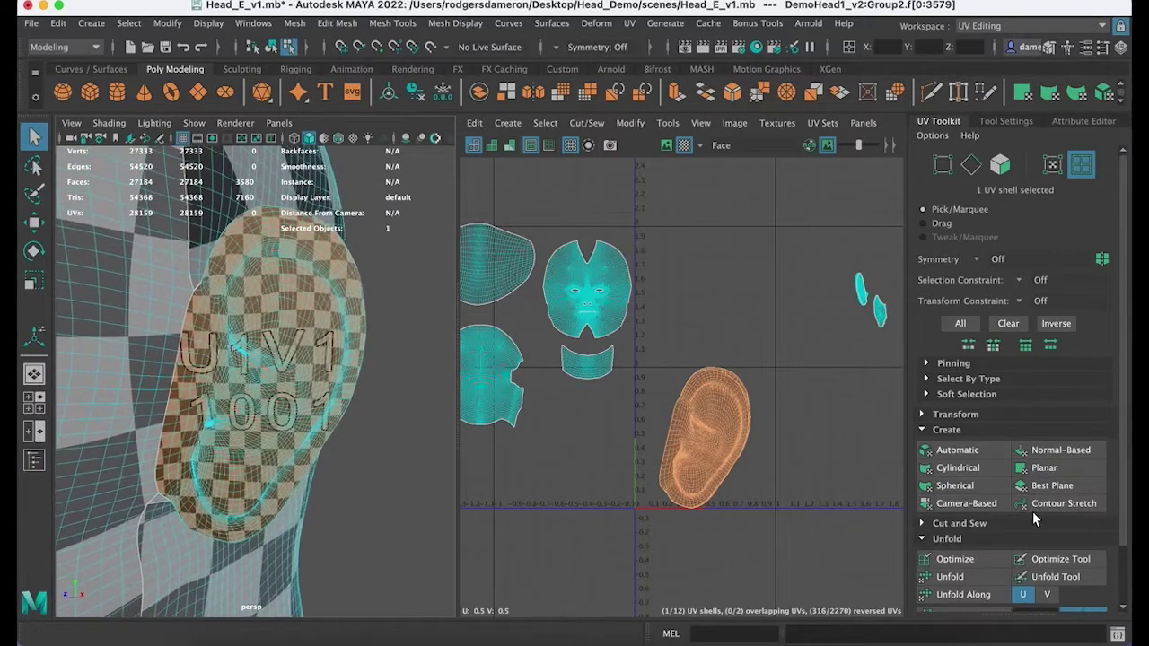
Step: Relax the projected ear shell with Optimize and Unfold
scroll(1010, 534, "down", 3)
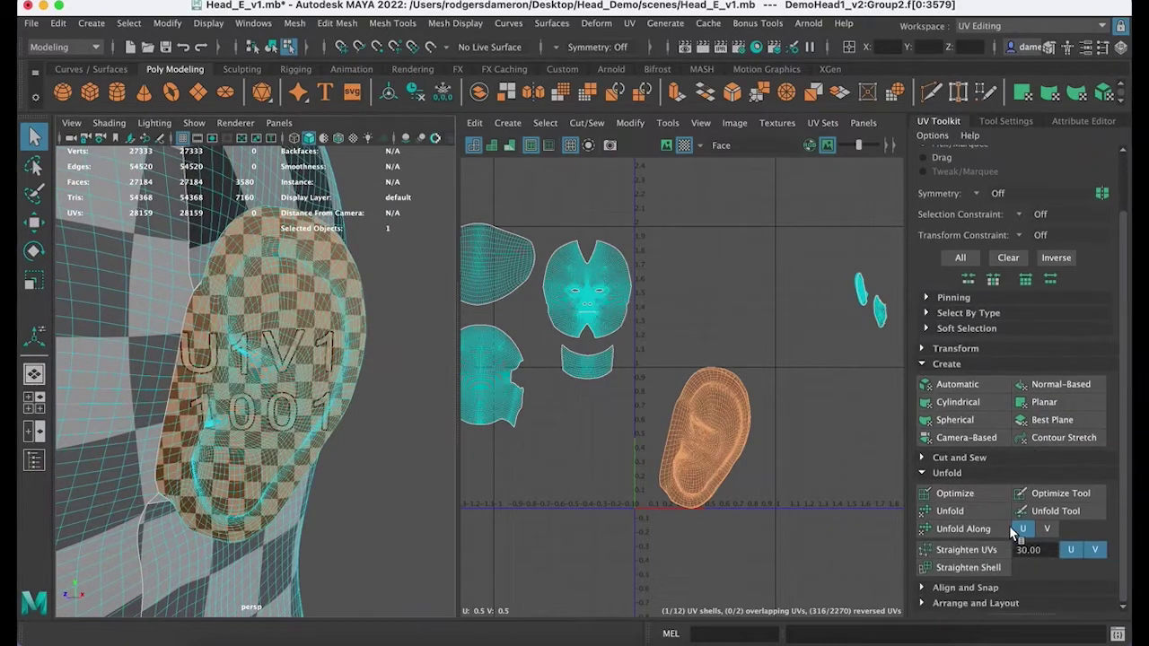
left_click(954, 493)
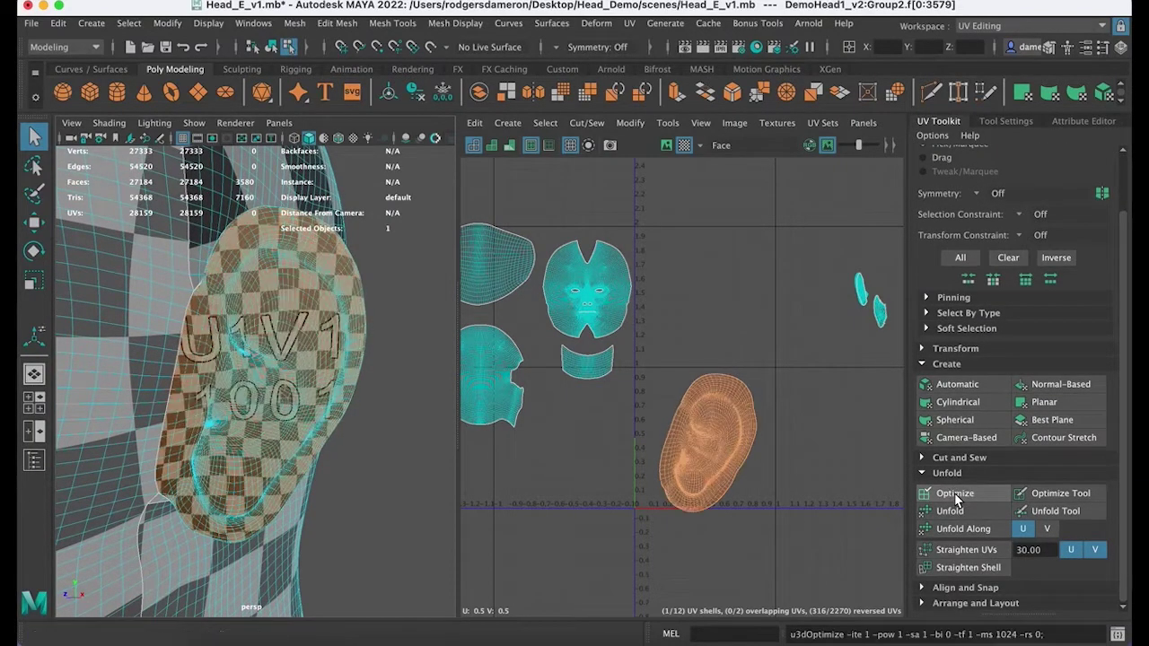
left_click_drag(341, 449, 286, 465, "alt")
key("ctrl+z")
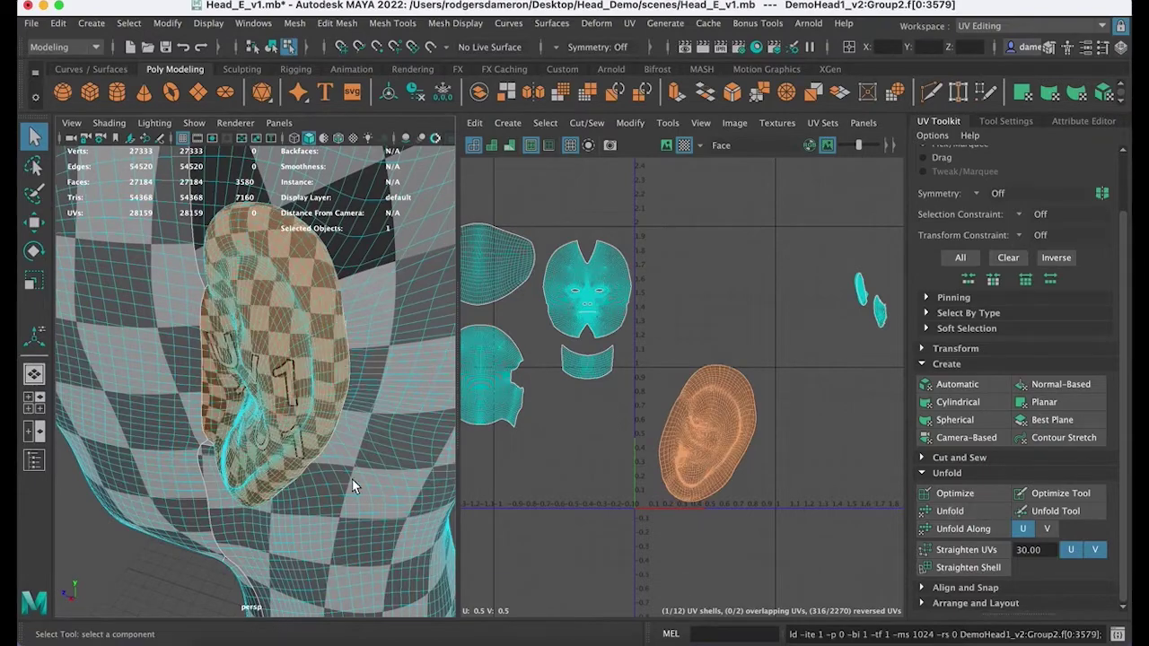
Step: Examine the checker pattern around the unfolded ear from several angles for stretching
left_click_drag(455, 470, 282, 461, "alt")
middle_click_drag(281, 463, 248, 403, "alt")
left_click_drag(248, 403, 207, 379, "alt")
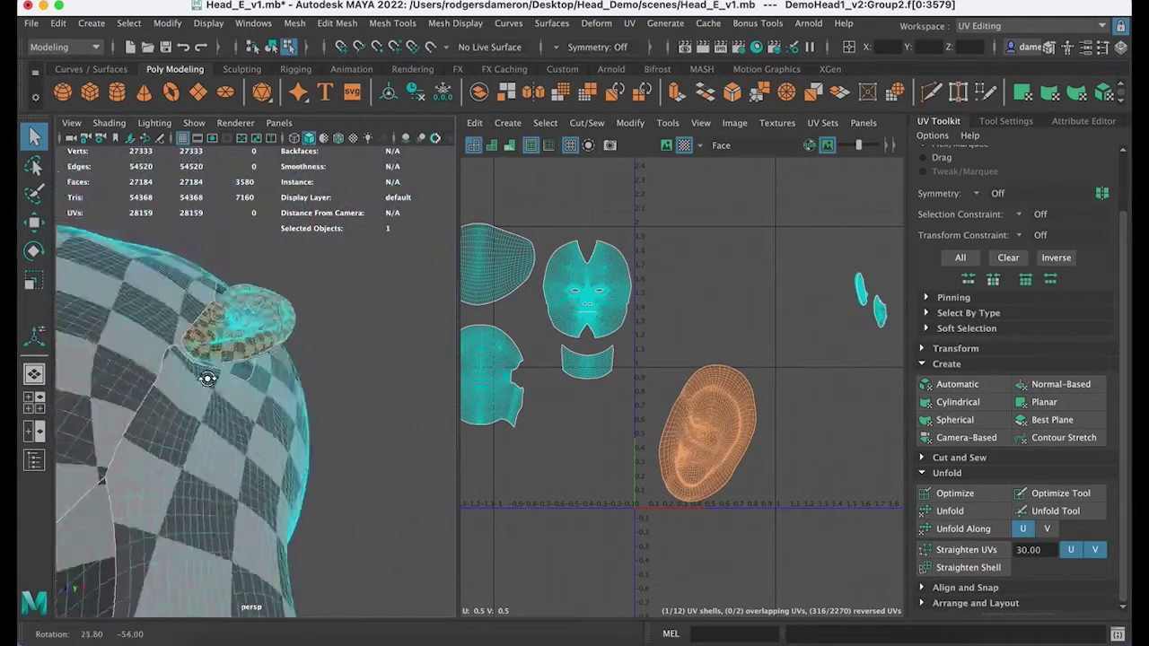
right_click_drag(208, 380, 344, 407, "alt")
left_click_drag(345, 406, 213, 397, "alt")
middle_click_drag(213, 287, 218, 436, "alt")
right_click_drag(218, 436, 185, 397, "alt")
left_click_drag(185, 398, 270, 422, "alt")
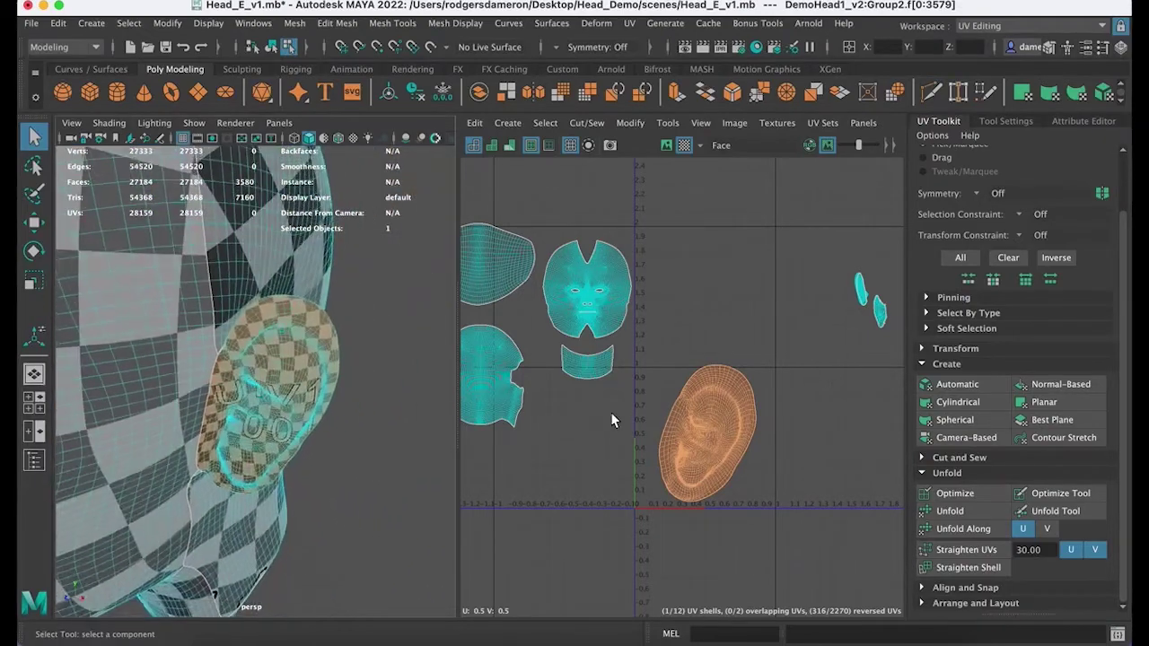
Step: Select the unfolded ear in UV shell mode and move it out beside the row of finished shells
left_click(779, 532)
middle_click_drag(707, 454, 746, 479, "alt")
right_click_drag(779, 482, 768, 485, "alt")
double_click(755, 480)
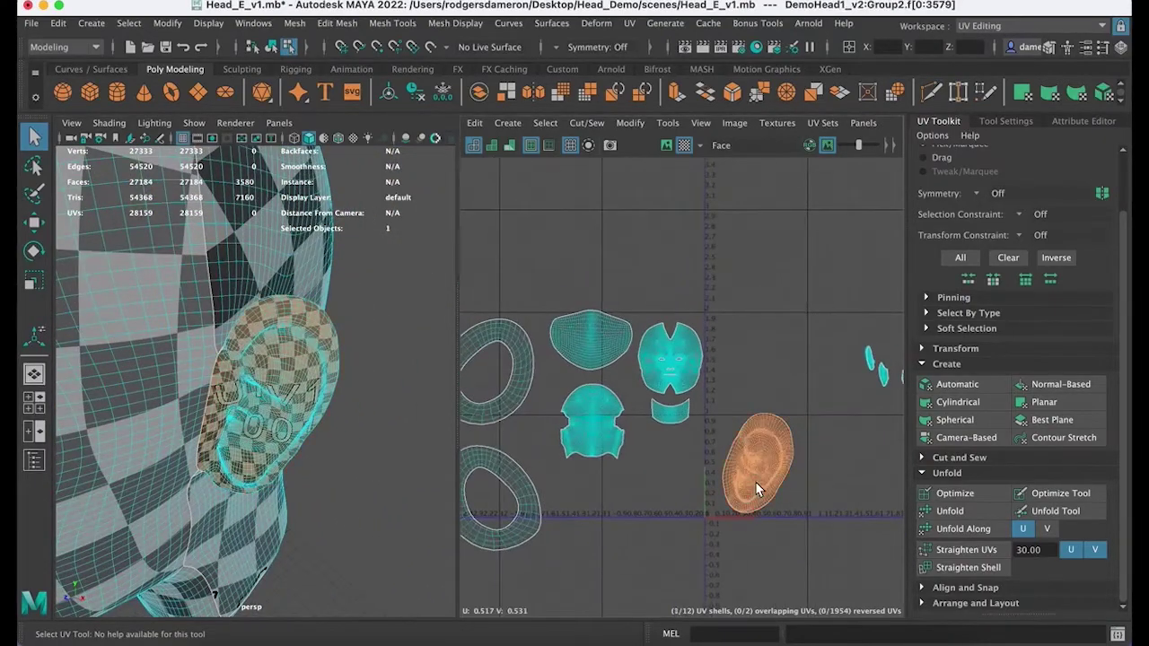
right_click_drag(756, 441, 689, 419)
middle_click_drag(717, 459, 736, 451, "alt")
right_click_drag(736, 452, 725, 453, "alt")
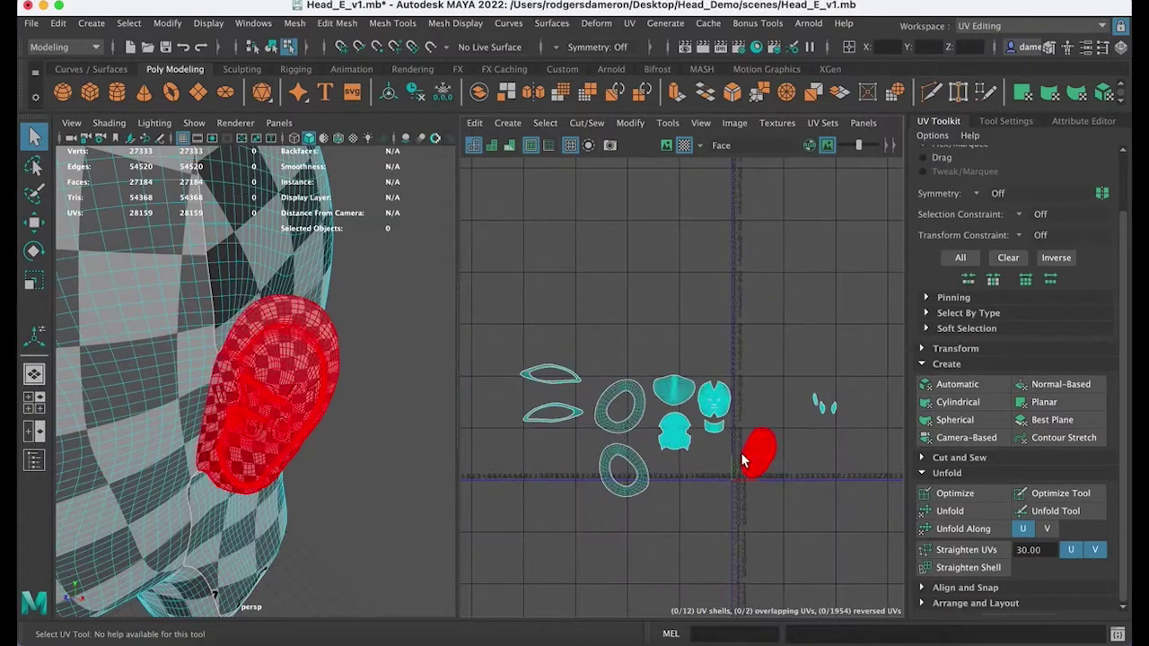
left_click(753, 464)
left_click_drag(760, 466, 498, 404)
Step: Select the other ear's front shell and planar-project it from the camera, fitted to its bounding box with the image width/height ratio kept
middle_click_drag(790, 398, 602, 417, "alt")
right_click_drag(602, 418, 818, 470, "alt")
middle_click_drag(767, 467, 731, 471, "alt")
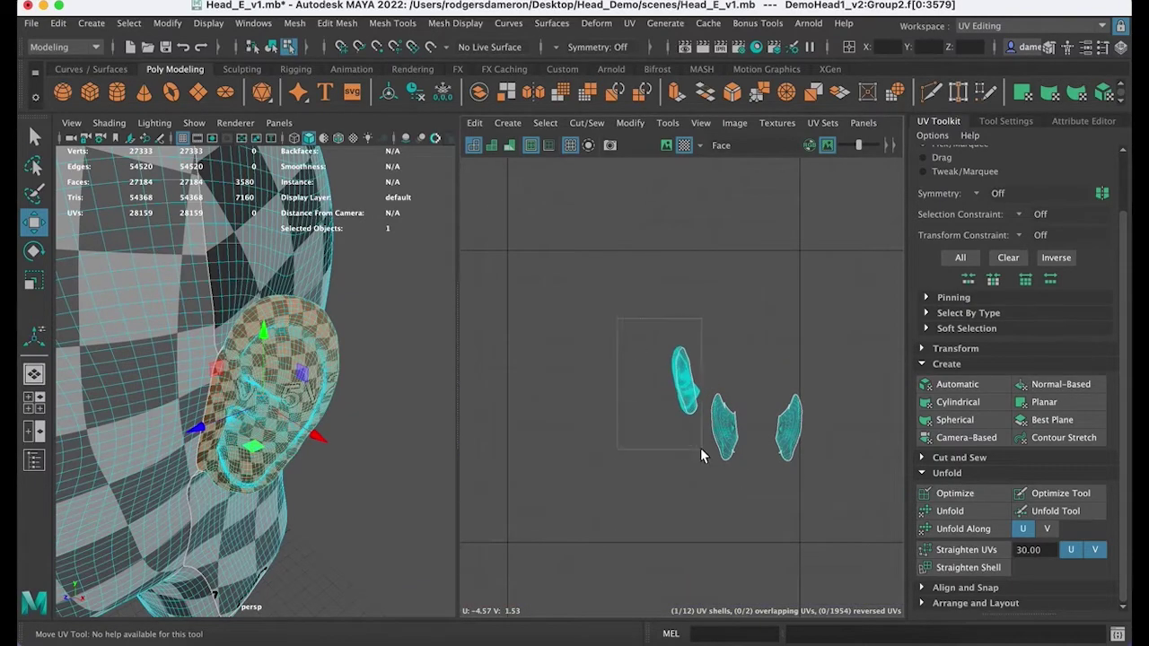
left_click_drag(700, 449, 701, 449)
key("w")
left_click_drag(253, 442, 349, 460, "alt")
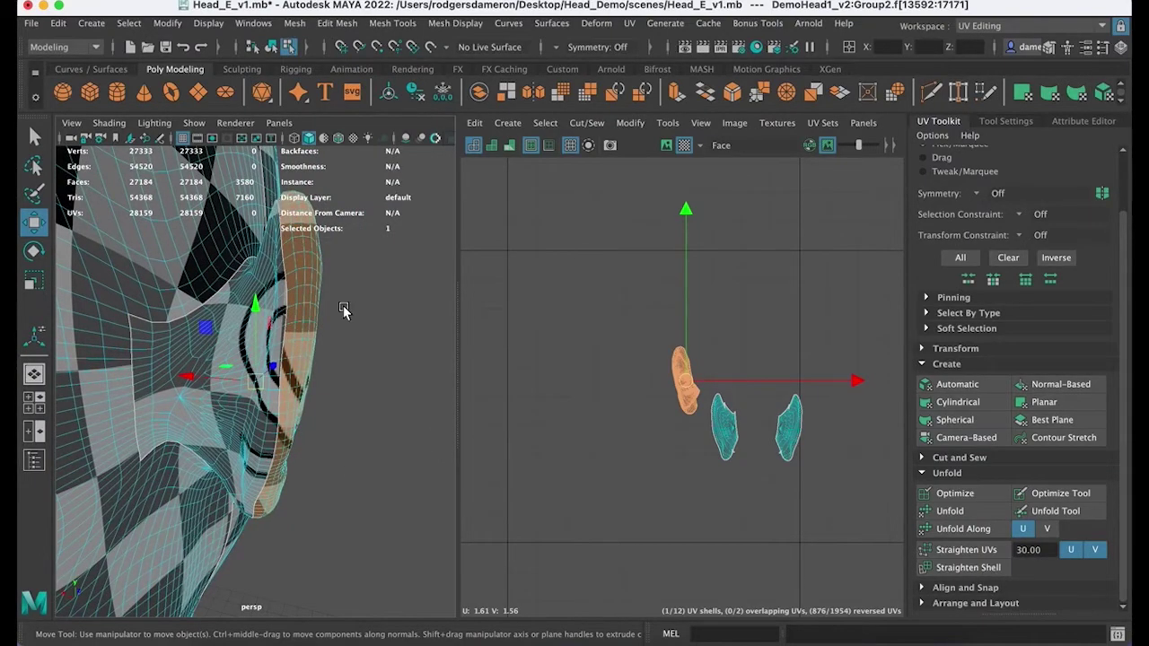
left_click_drag(344, 310, 278, 385, "alt")
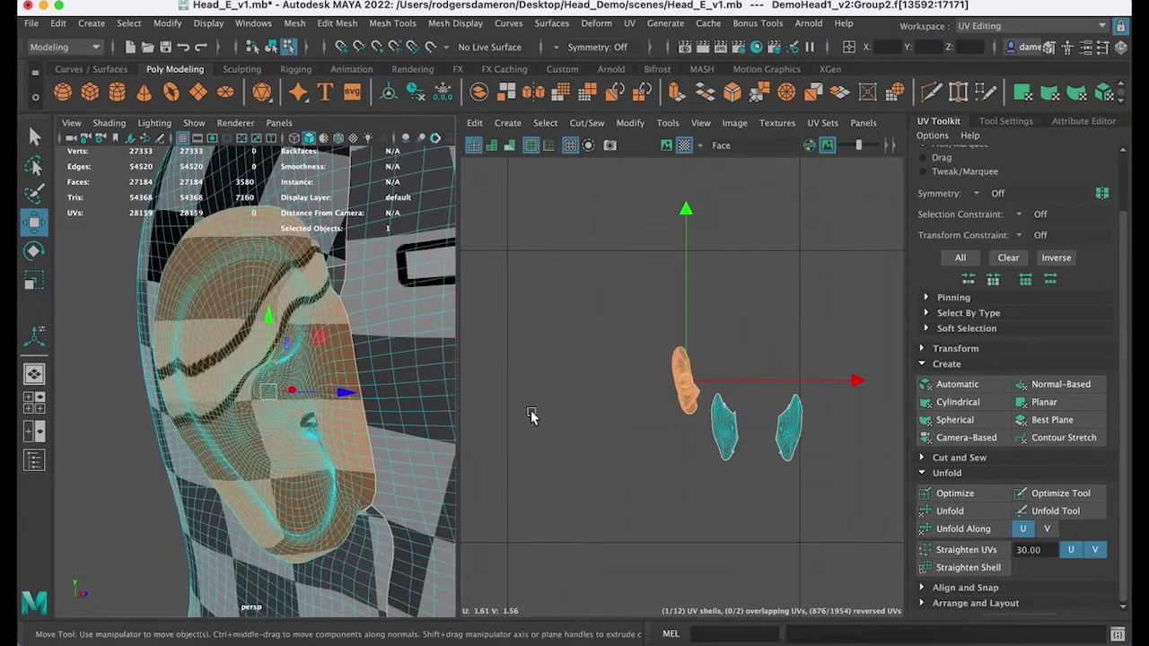
left_click(1065, 402, "shift")
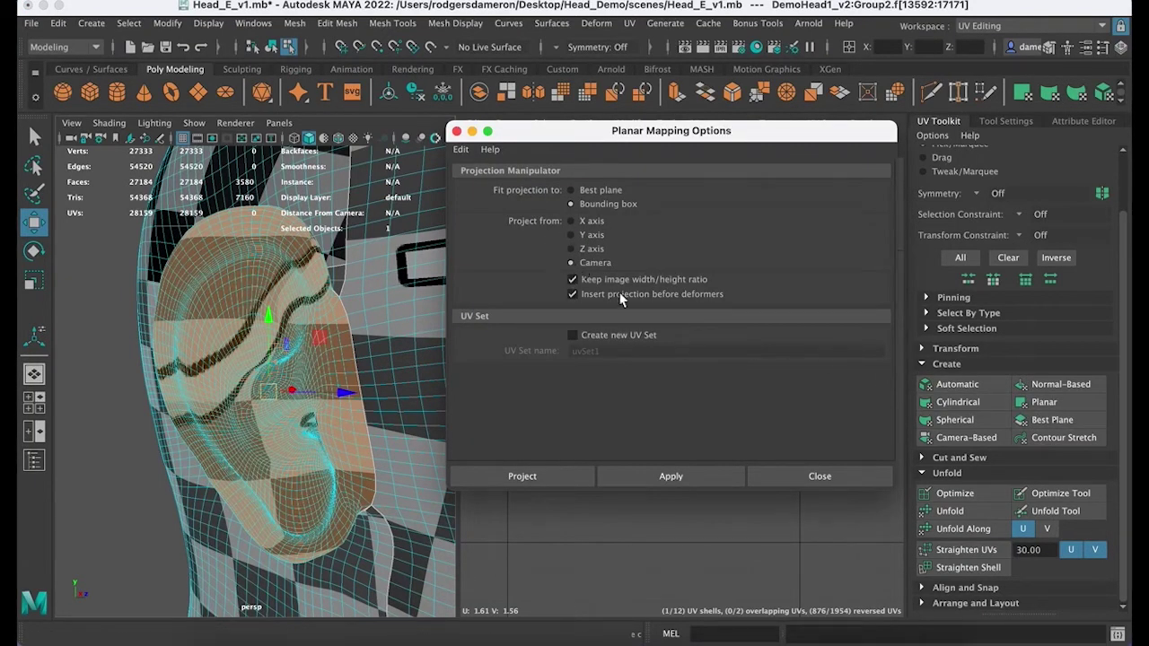
left_click(655, 480)
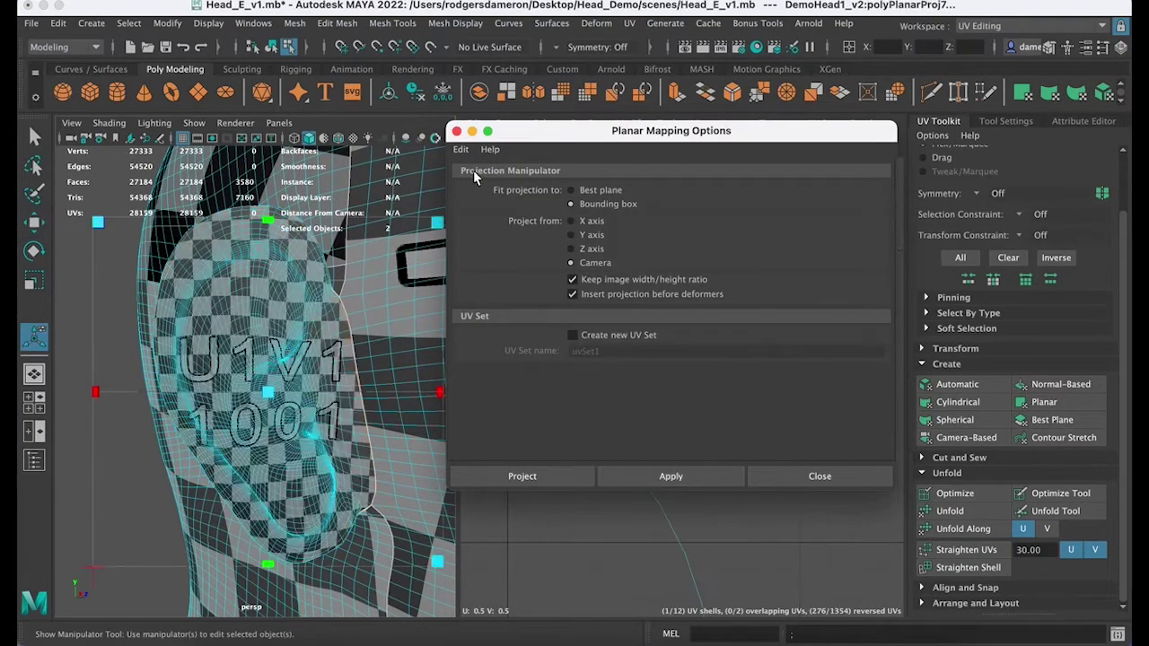
left_click(455, 132)
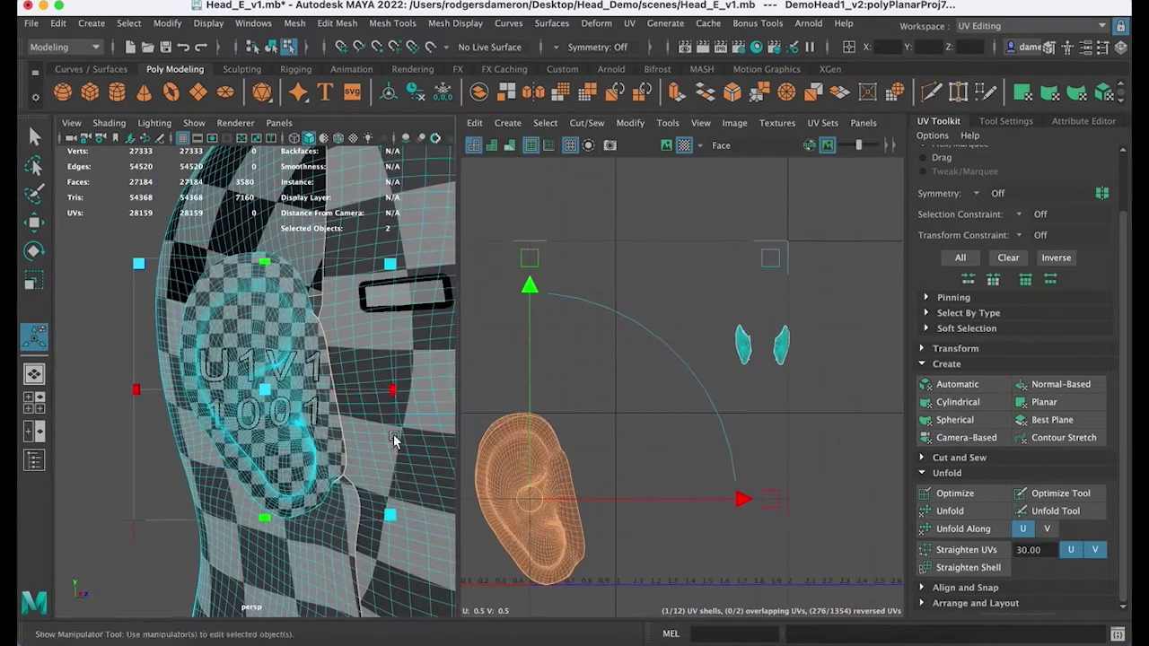
Step: Select the newly projected second ear shell and relax it with Unfold
middle_click_drag(615, 459, 659, 391, "alt")
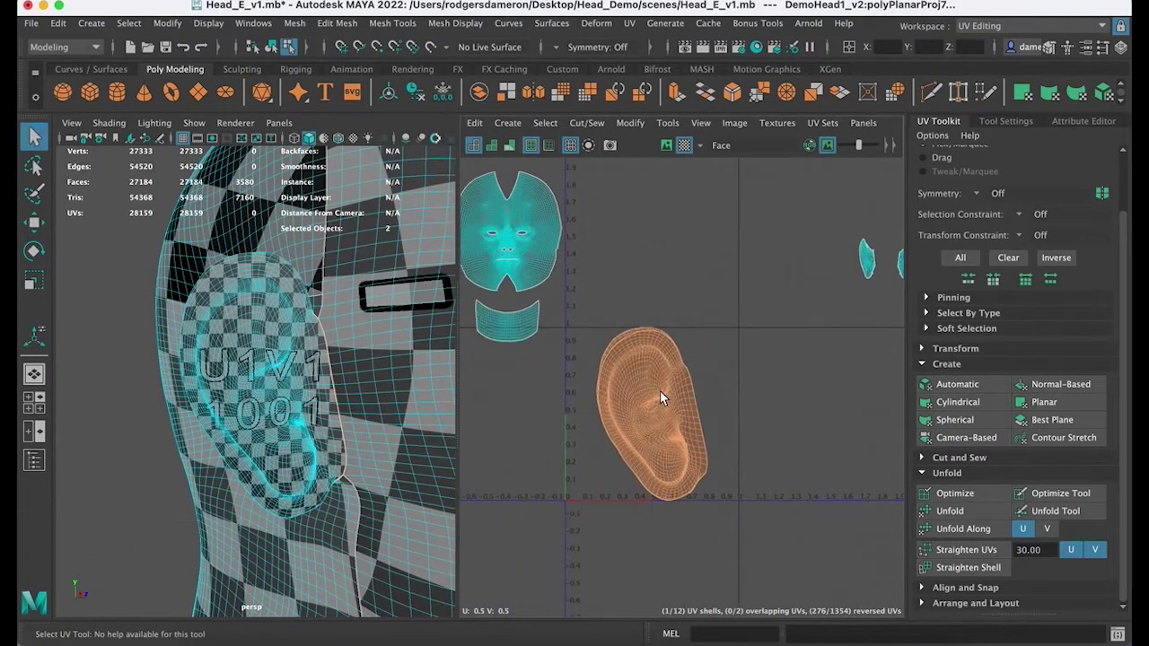
right_click(658, 391)
left_click(665, 417)
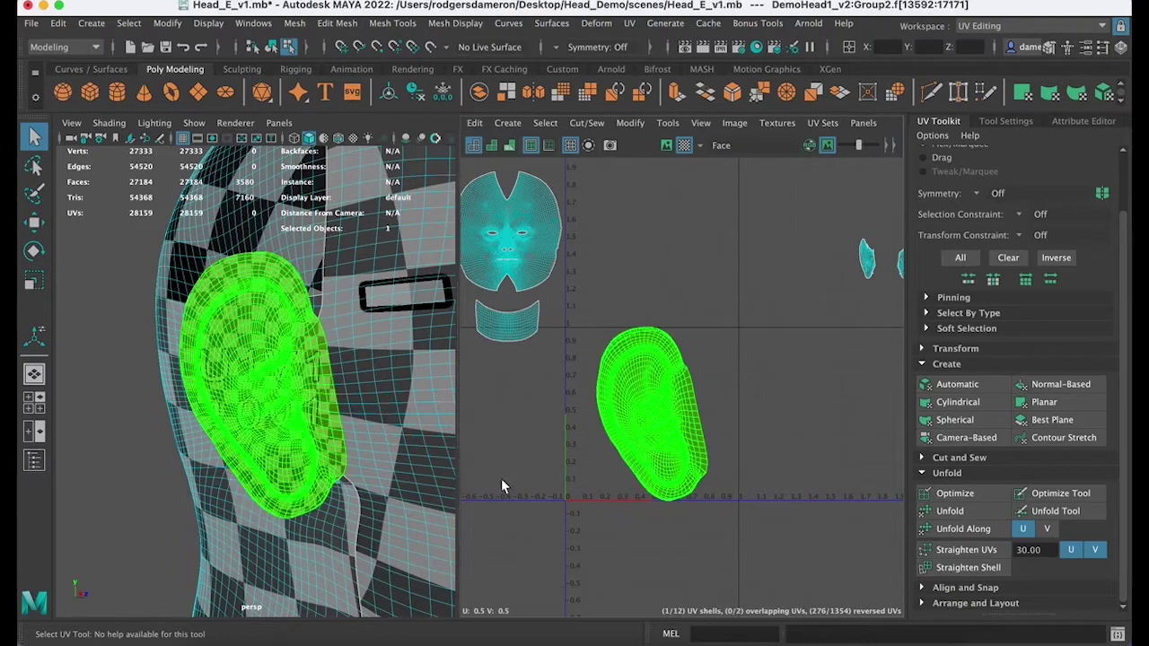
middle_click_drag(183, 430, 188, 419, "alt")
left_click_drag(188, 425, 306, 415, "alt")
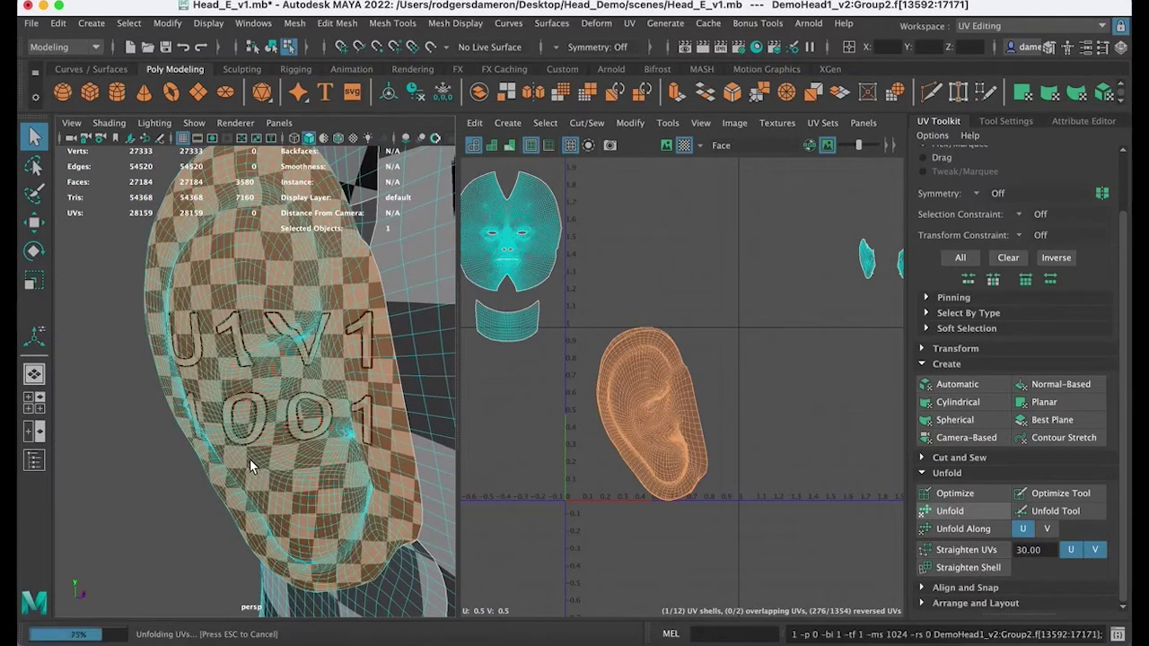
left_click_drag(267, 463, 296, 449, "alt")
scroll(729, 440, "down", 3)
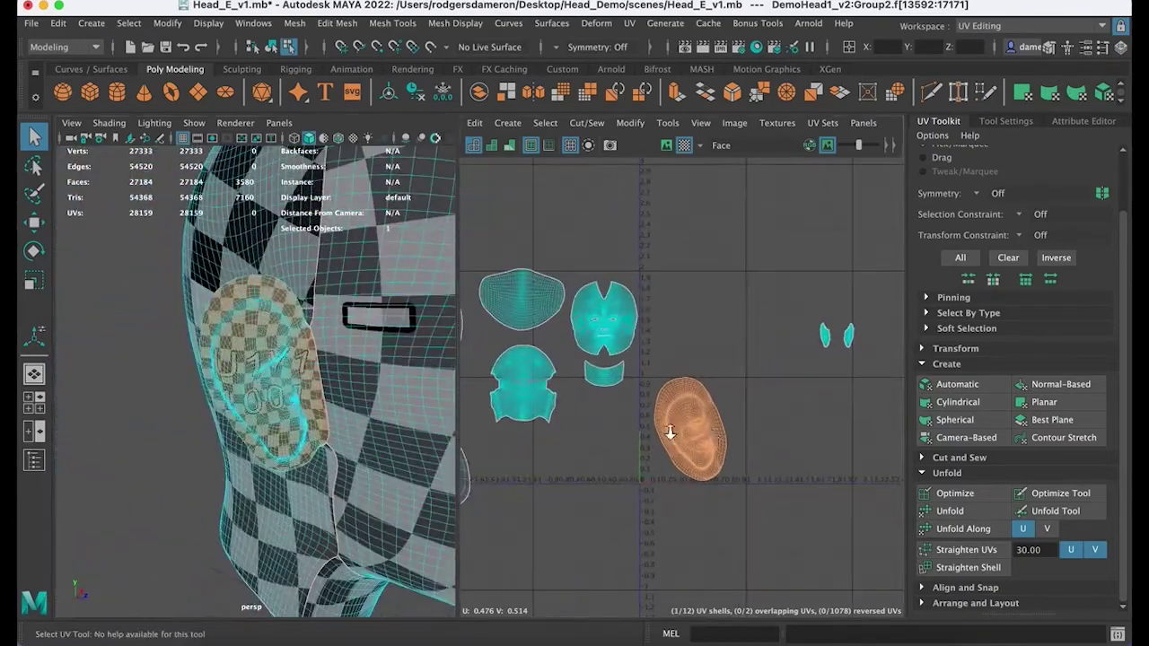
Step: Select the second ear in UV shell mode and place it directly below the first ear among the finished shells
scroll(678, 434, "down", 3)
right_click(739, 439)
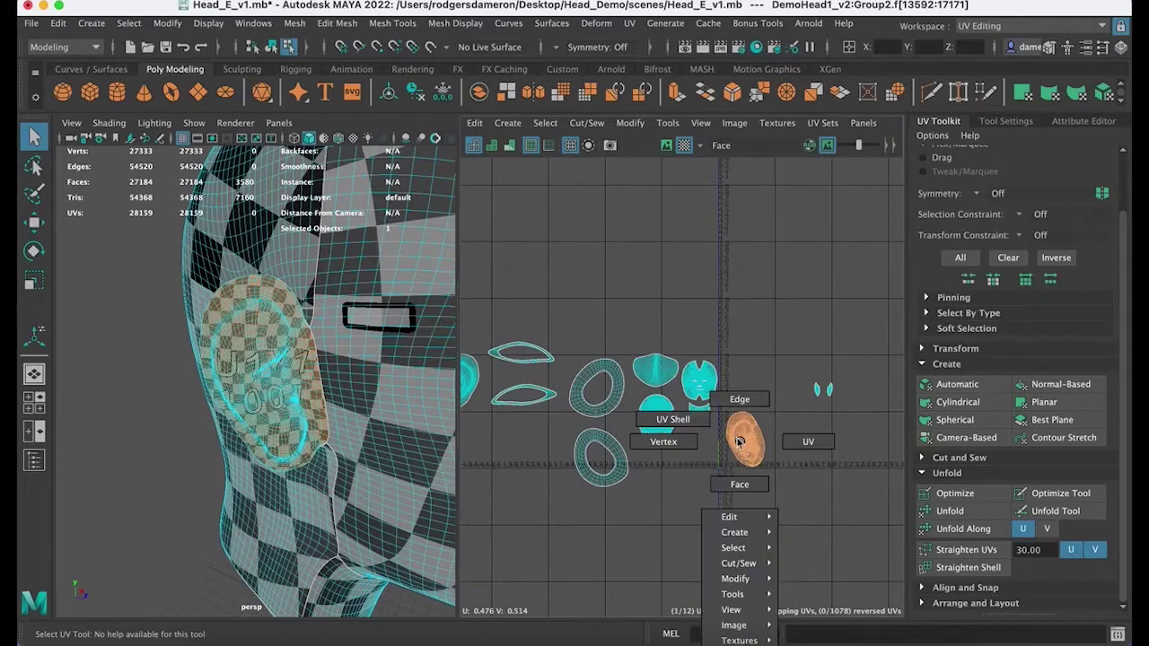
right_click_drag(679, 426, 675, 422)
middle_click_drag(740, 466, 840, 479, "alt")
scroll(833, 467, "down", 3)
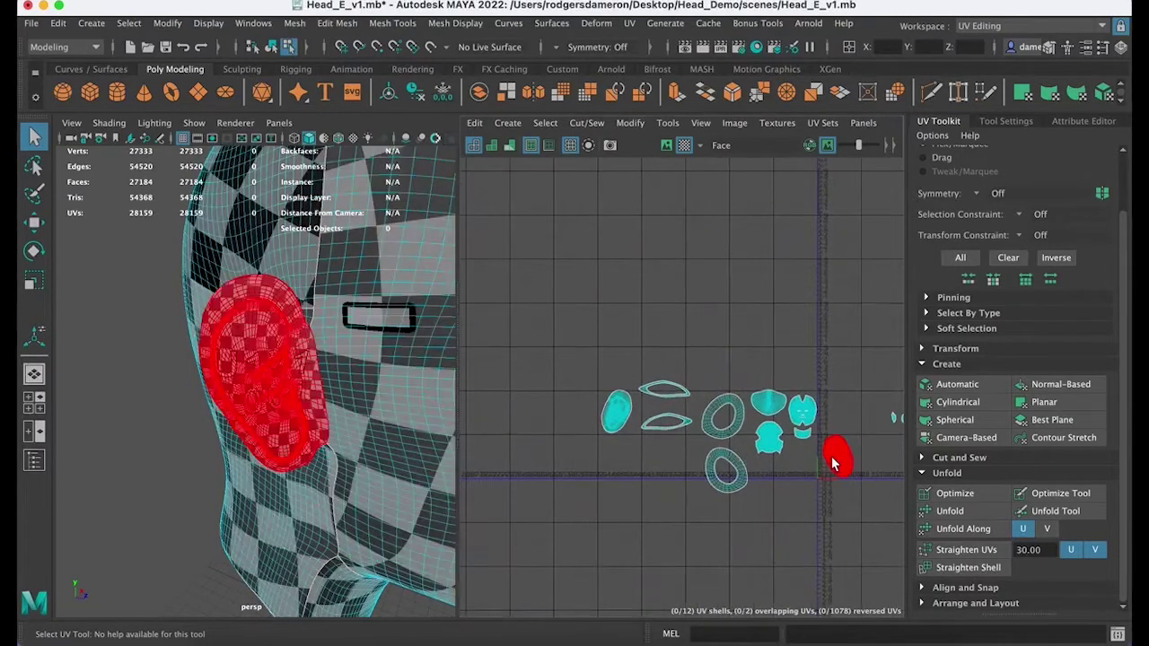
left_click(835, 458)
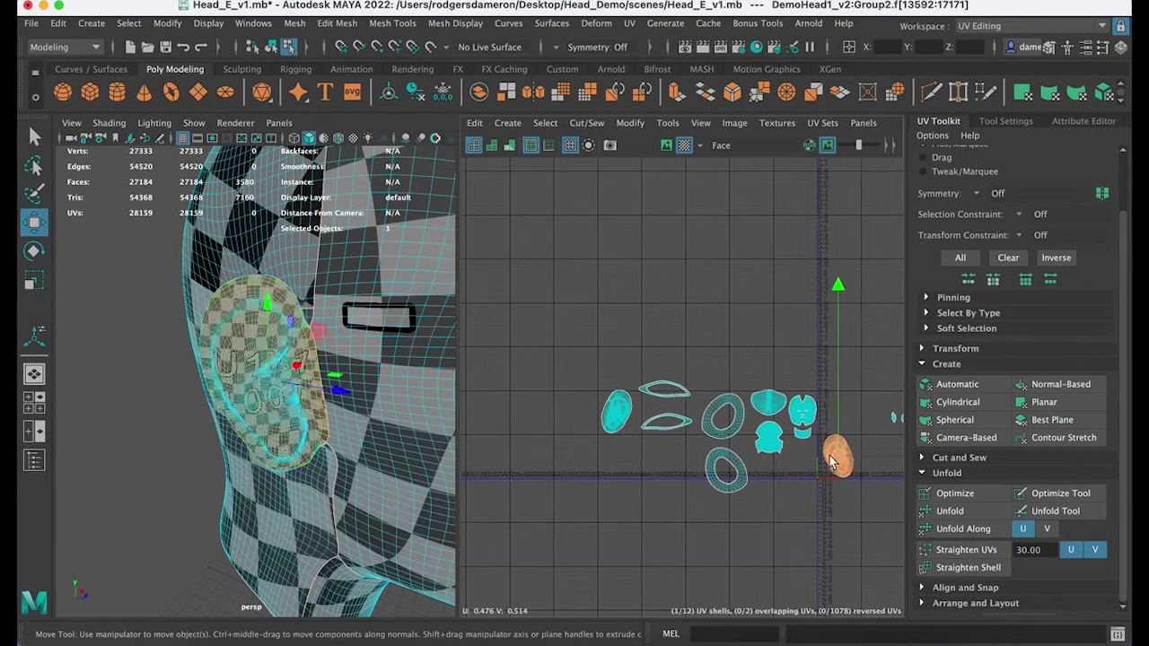
left_click_drag(838, 463, 631, 472)
left_click_drag(311, 421, 265, 419, "alt")
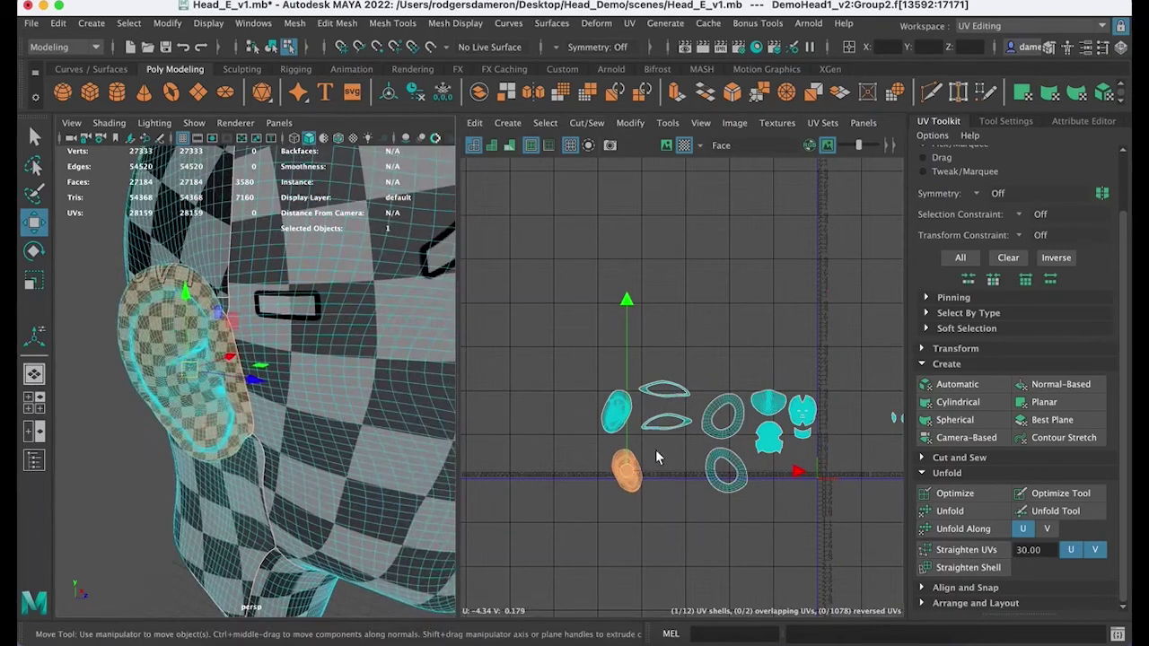
Step: Switch to UV shell selection and select the first of the two remaining back-of-ear shells
middle_click_drag(831, 459, 638, 438, "alt")
right_click_drag(639, 438, 996, 411, "alt")
middle_click_drag(579, 377, 743, 413, "alt")
middle_click_drag(884, 414, 751, 419, "alt")
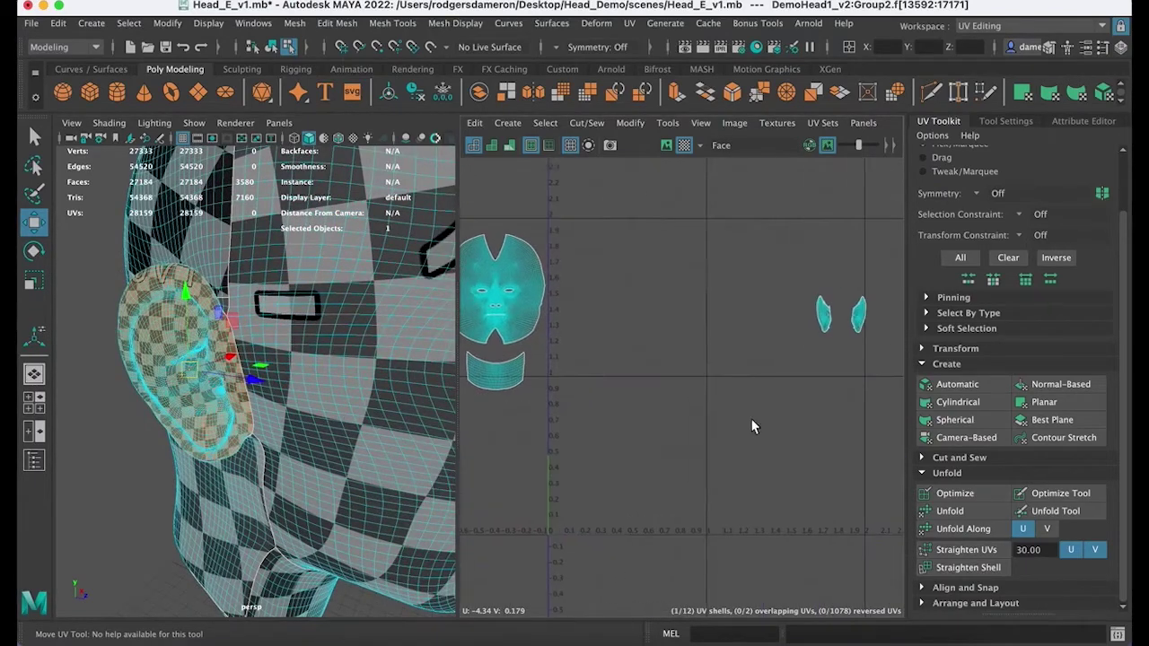
right_click_drag(751, 419, 850, 324, "alt")
middle_click_drag(793, 335, 550, 408, "alt")
right_click_drag(550, 408, 805, 431, "alt")
middle_click_drag(663, 445, 765, 440, "alt")
right_click(692, 386)
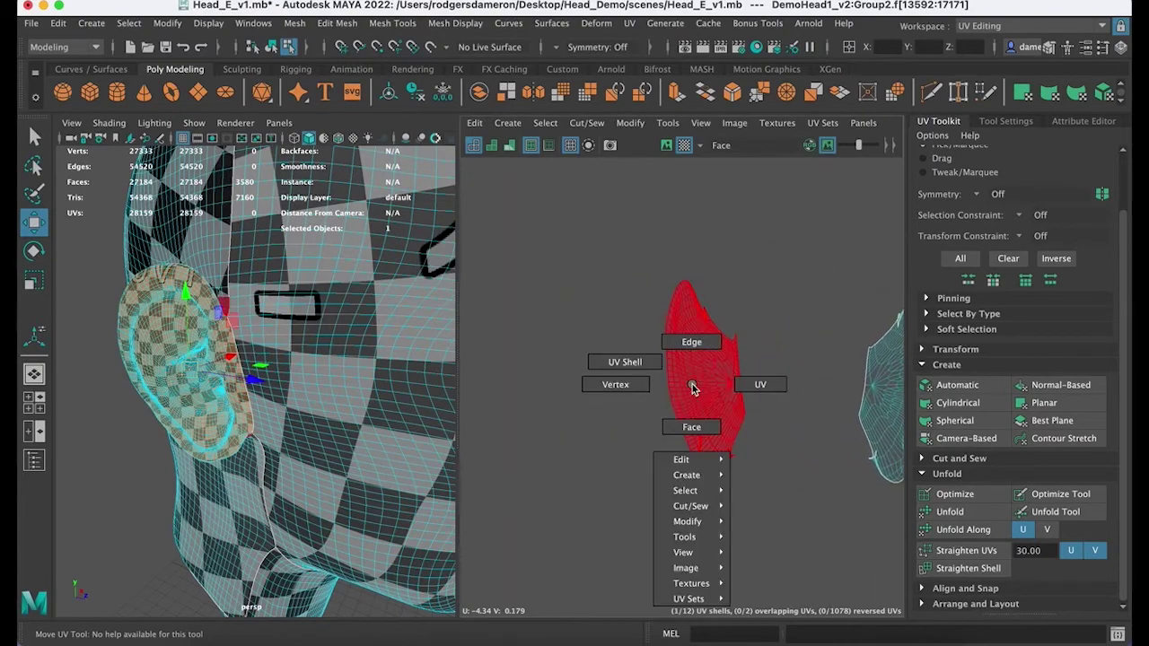
left_click(617, 368)
left_click_drag(786, 497, 682, 395)
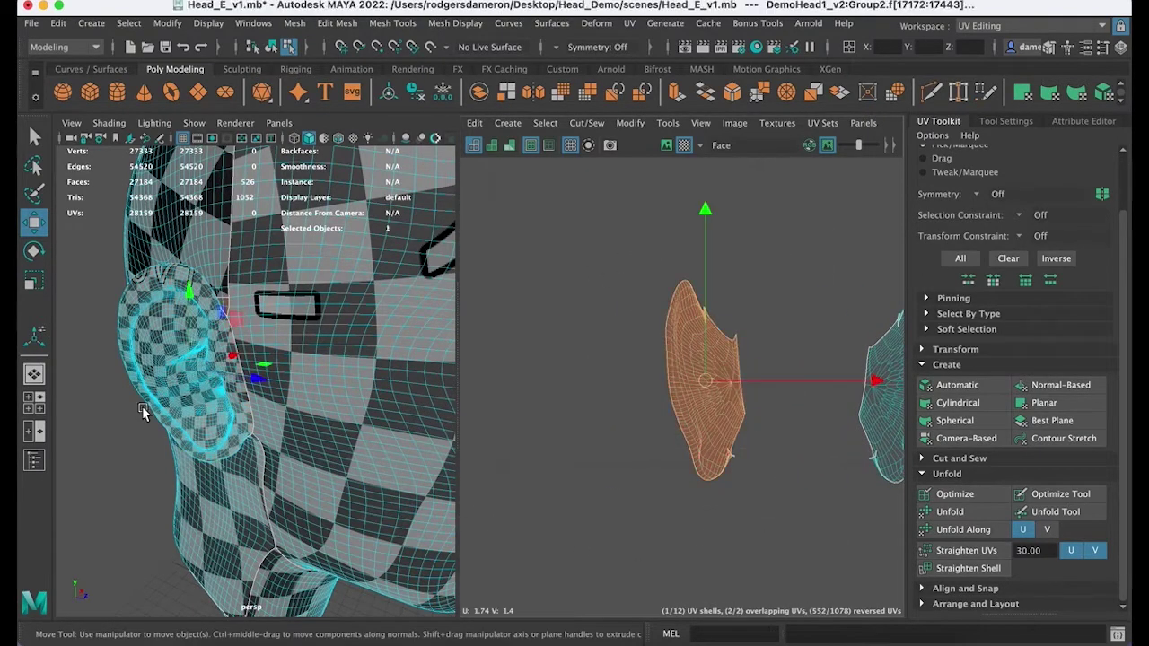
Step: View the back of the ear straight on and planar-project the selected shell from the camera, fitted to its bounding box
left_click_drag(141, 405, 261, 403, "alt")
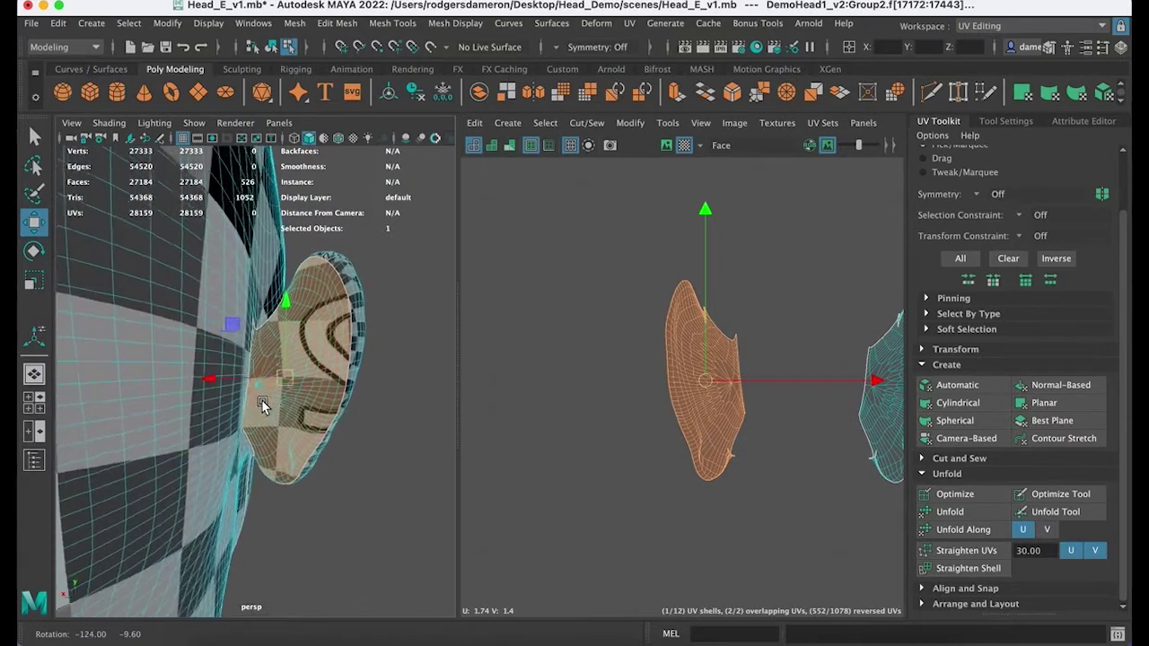
mouse_move(262, 403)
right_mouse_down("alt")
mouse_move(345, 414)
mouse_move(340, 428)
mouse_move(261, 407)
right_mouse_up("alt")
left_click_drag(262, 409, 261, 419, "alt")
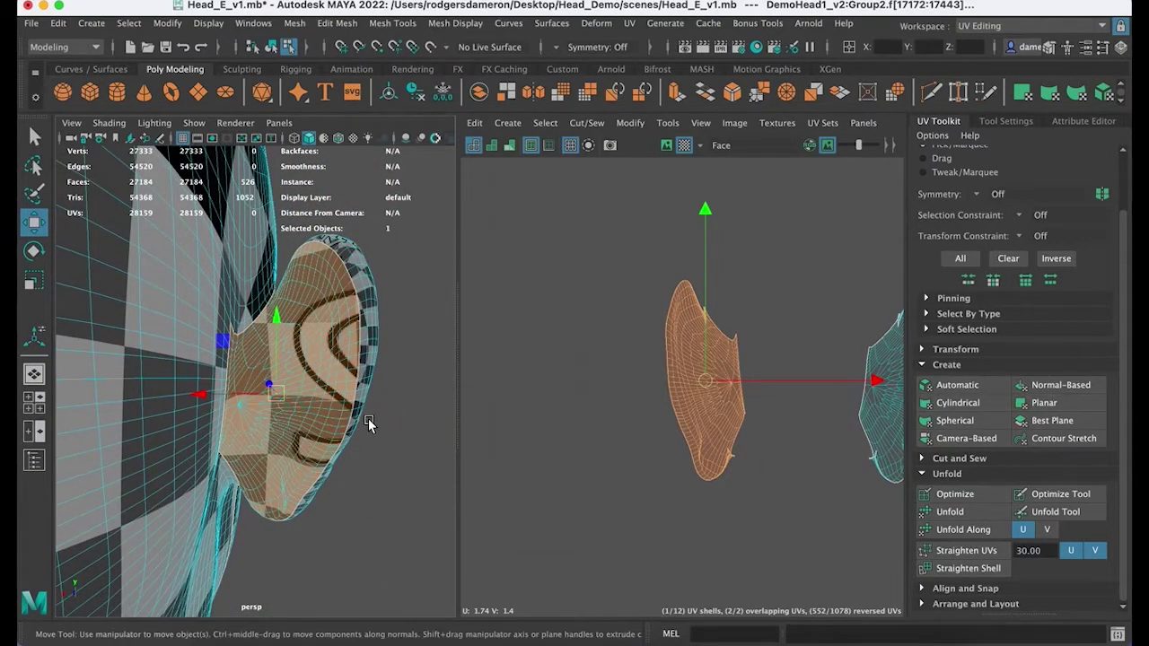
left_click_drag(368, 424, 363, 424, "alt")
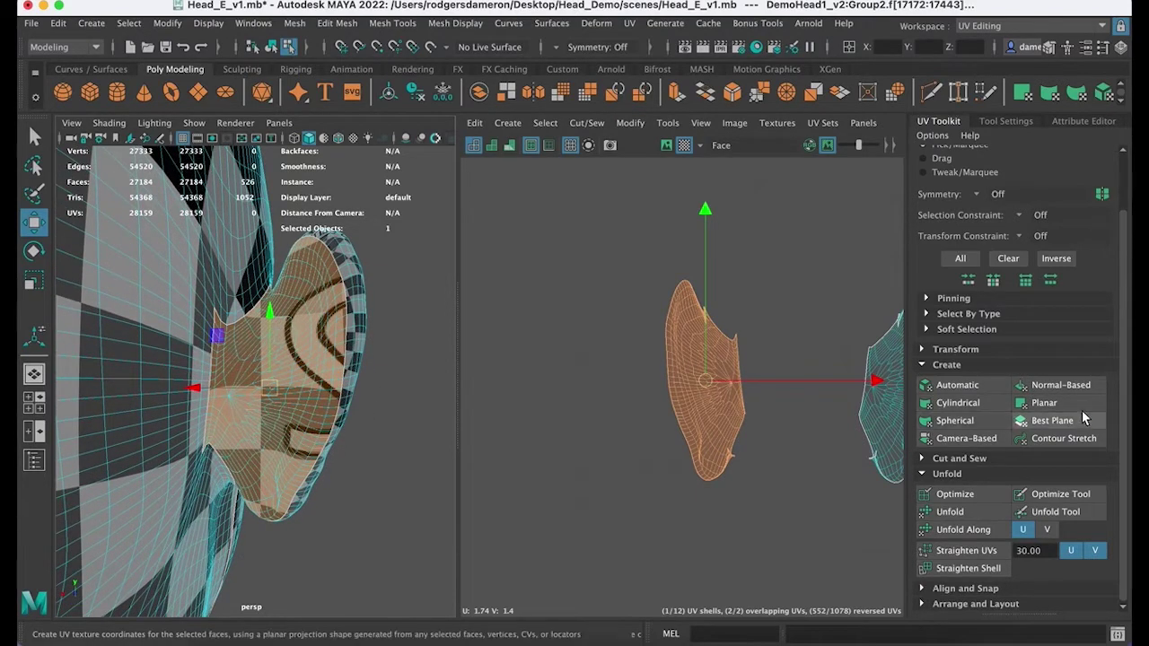
left_click(1072, 402, "shift")
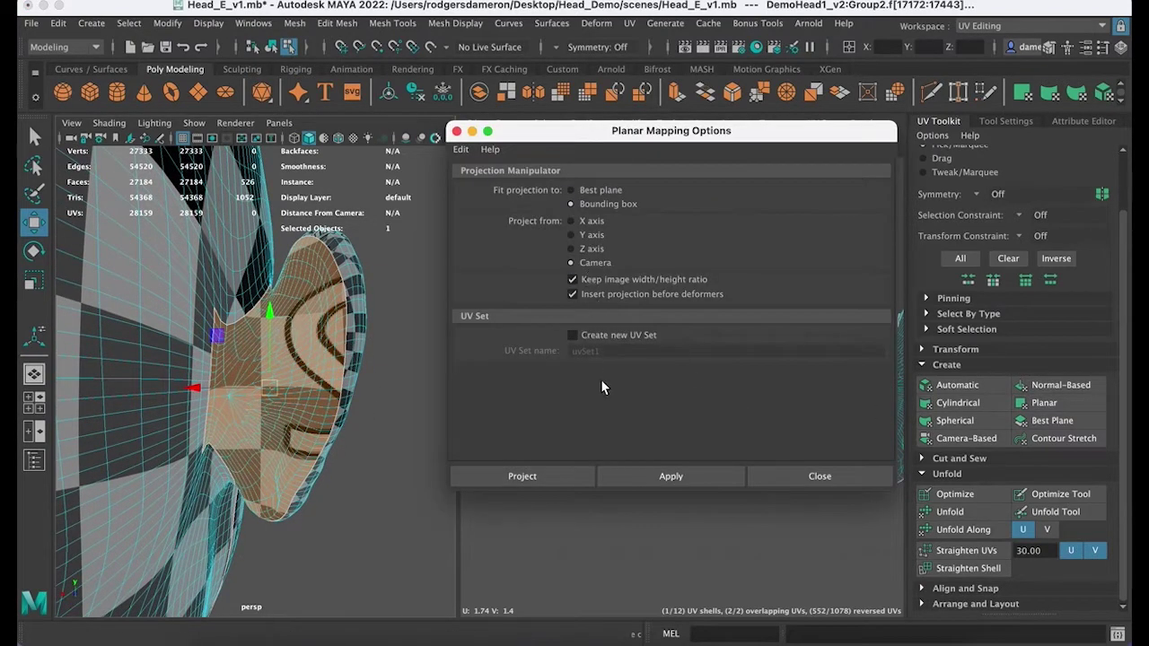
left_click(716, 477)
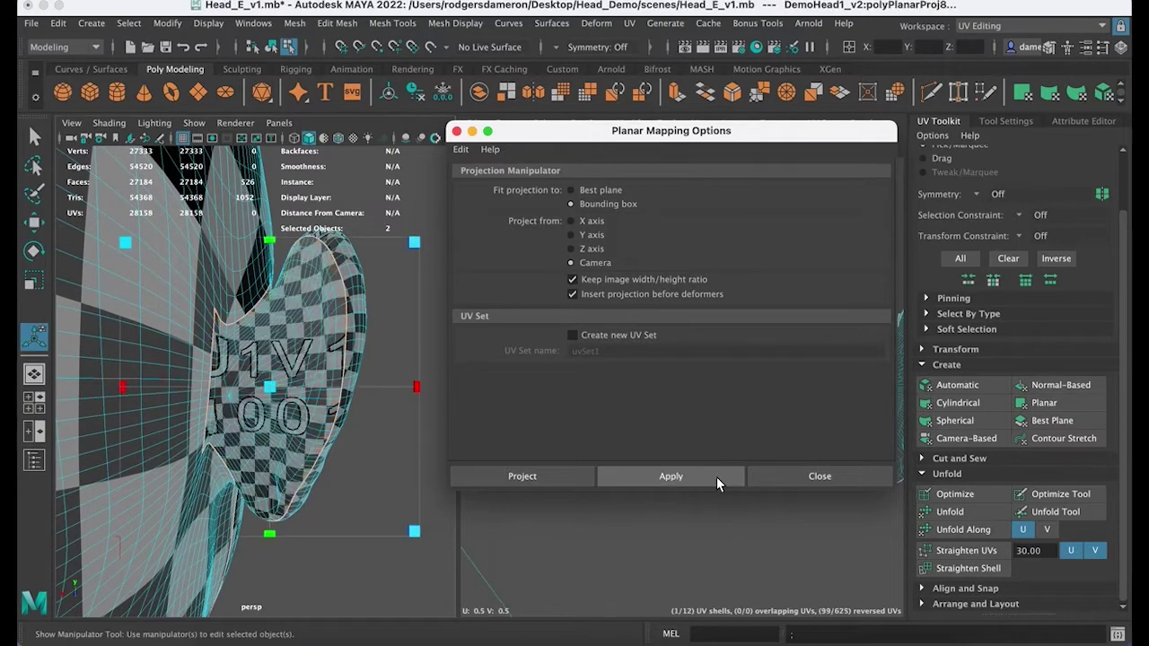
left_click(819, 475)
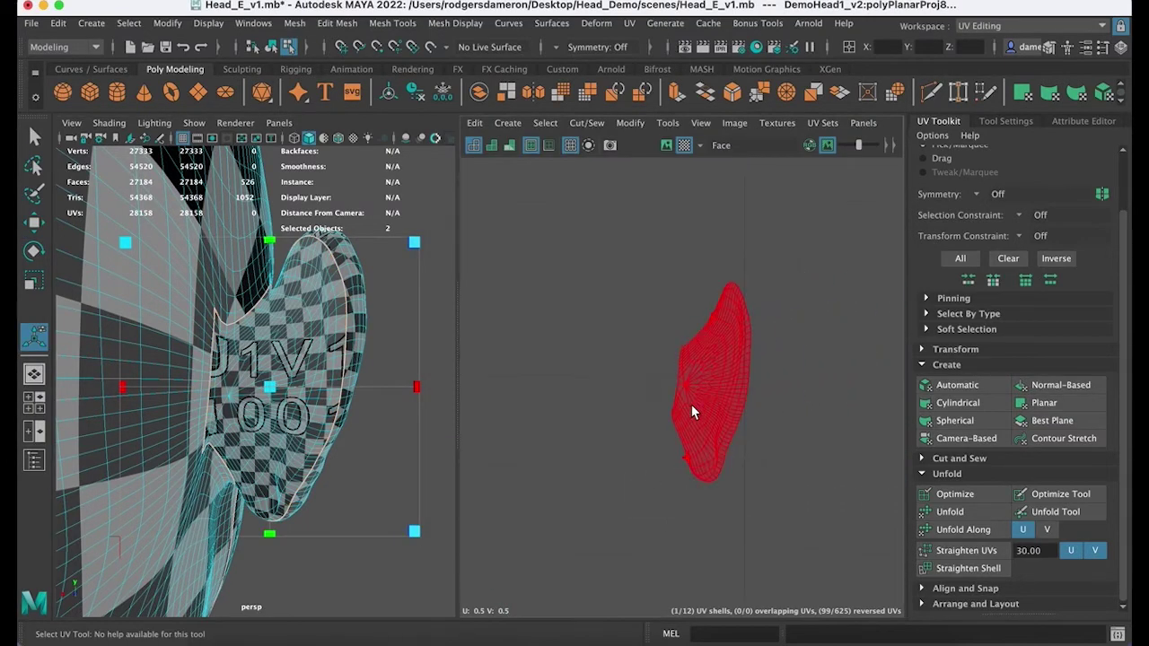
Step: Select the opposite back-of-ear shell, face it in the viewport and planar-project it from the camera
right_click_drag(691, 411, 698, 441)
left_click_drag(618, 240, 801, 516)
middle_click_drag(611, 469, 830, 489, "alt")
right_click_drag(283, 429, 103, 375, "alt")
middle_click_drag(200, 394, 287, 402, "alt")
right_click_drag(287, 402, 425, 436, "alt")
left_click_drag(413, 435, 301, 387, "alt")
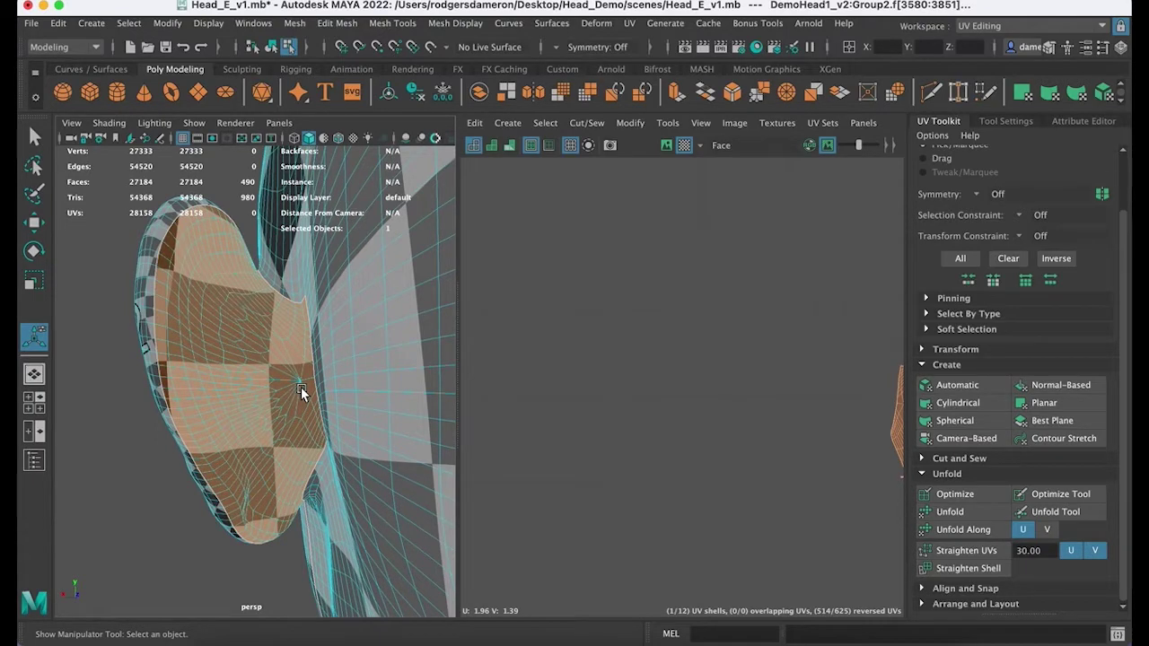
left_click_drag(300, 387, 305, 390, "alt")
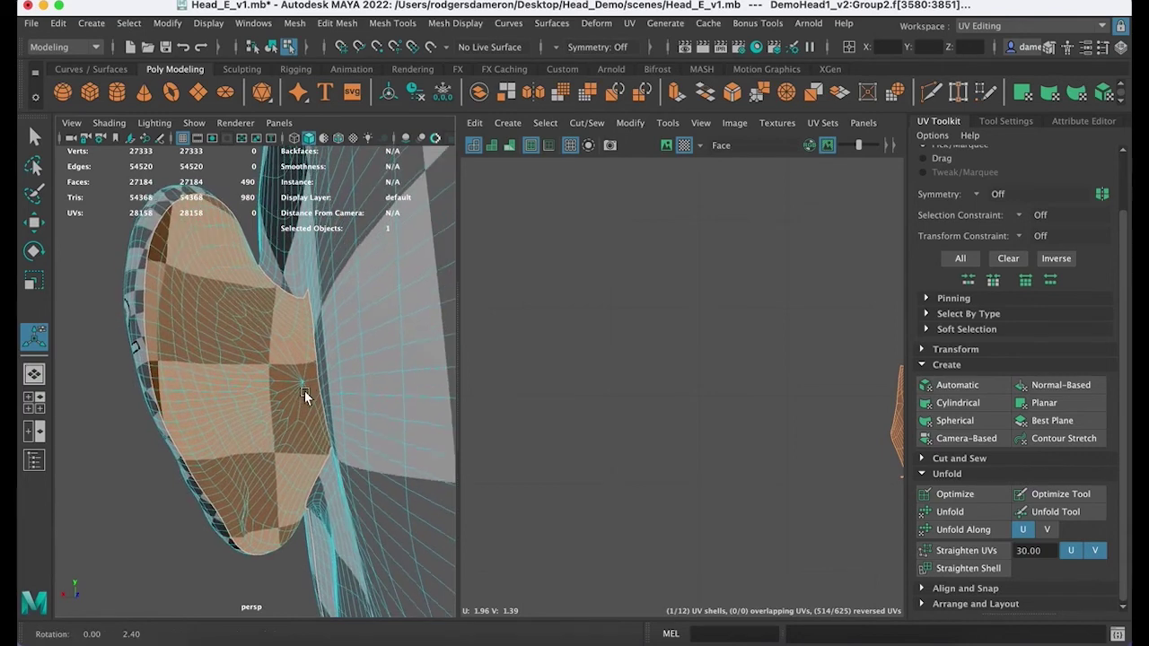
left_click(1062, 409)
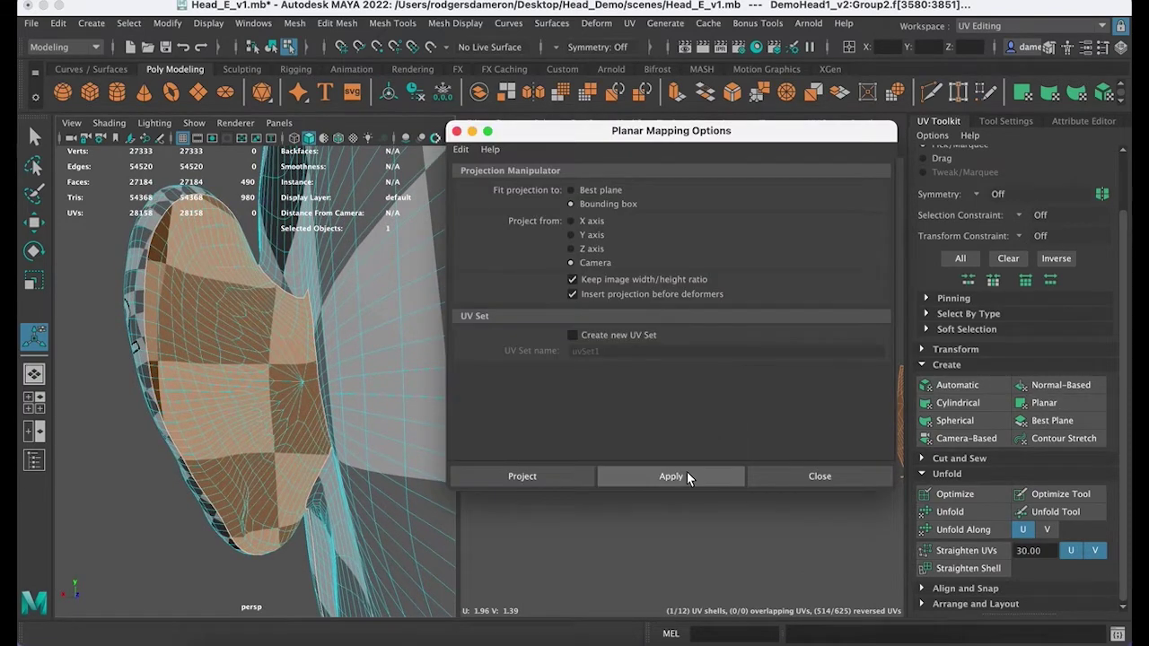
left_click(687, 473)
left_click(787, 479)
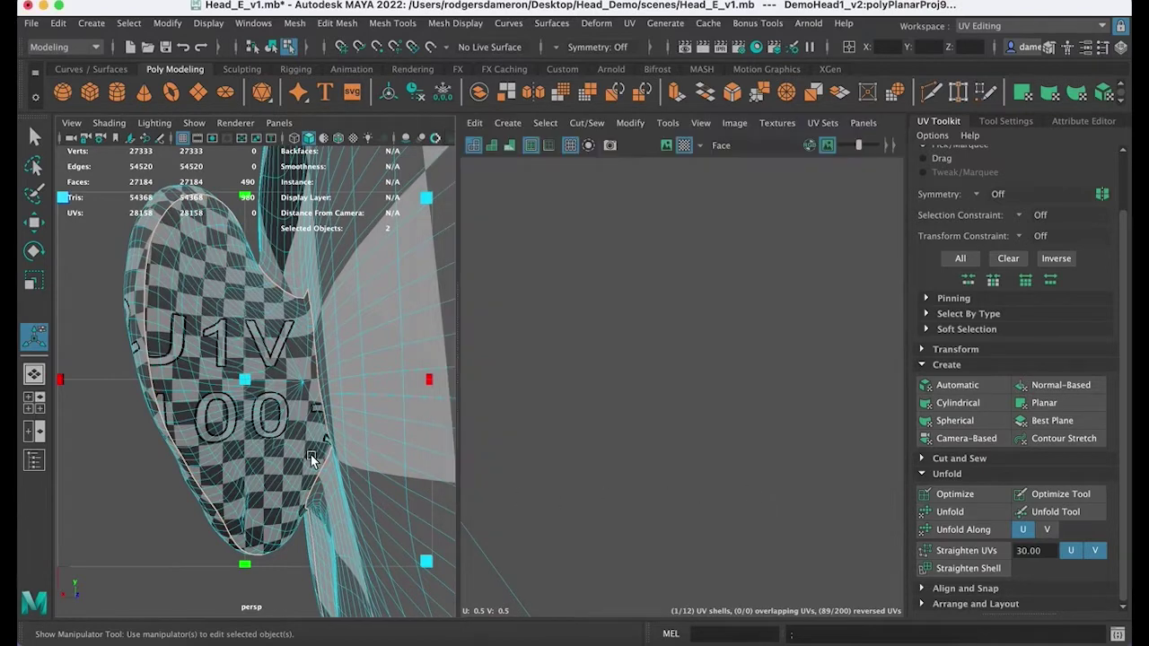
Step: Move the newly projected back-of-ear shell along U to 2, clear of the overlapping first one
left_click_drag(310, 457, 301, 451, "alt")
right_click_drag(301, 449, 195, 426, "alt")
middle_click_drag(682, 485, 744, 299, "alt")
right_click_drag(744, 300, 556, 416, "alt")
scroll(664, 395, "down", 4)
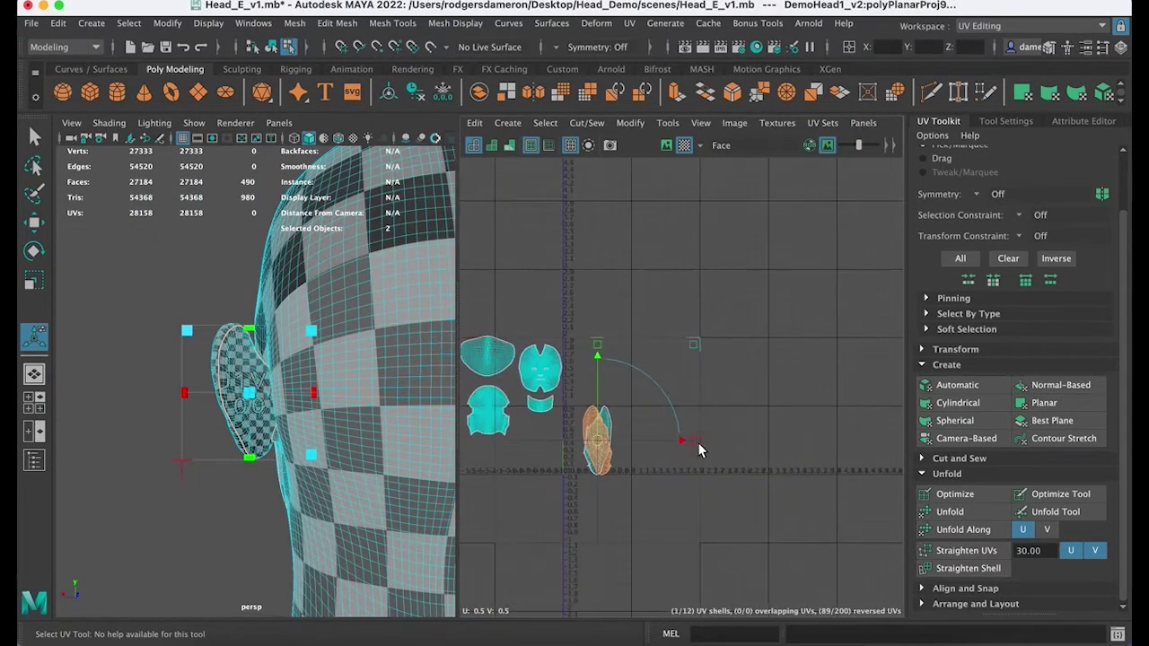
left_click_drag(676, 441, 772, 444)
middle_click_drag(679, 455, 744, 450, "alt")
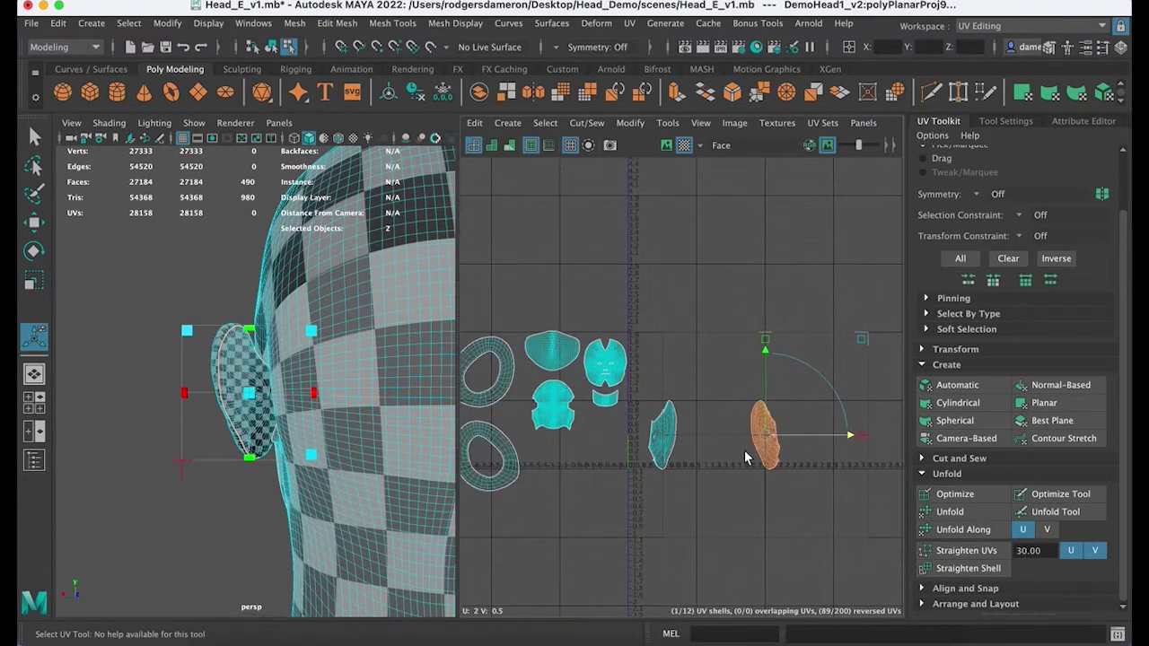
Step: Select the first projected back-of-ear shell and examine its checker pattern on the model
key("q")
middle_click_drag(625, 450, 677, 377, "alt")
right_click_drag(676, 377, 815, 397, "alt")
middle_click_drag(814, 397, 764, 440, "alt")
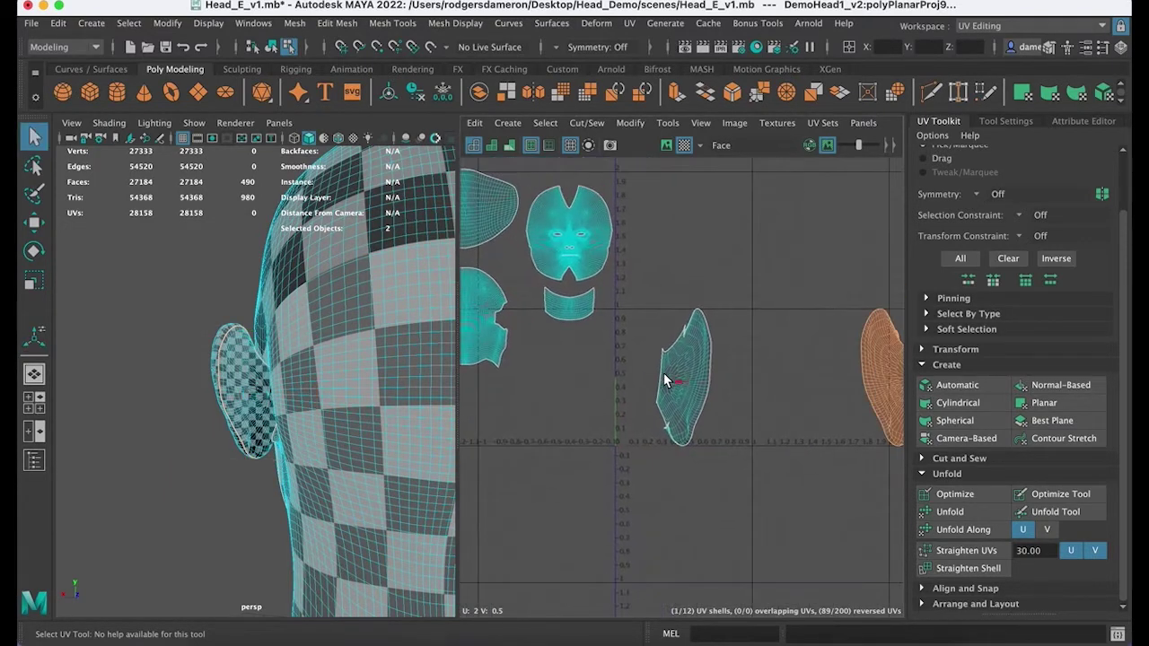
right_click_drag(667, 377, 633, 366)
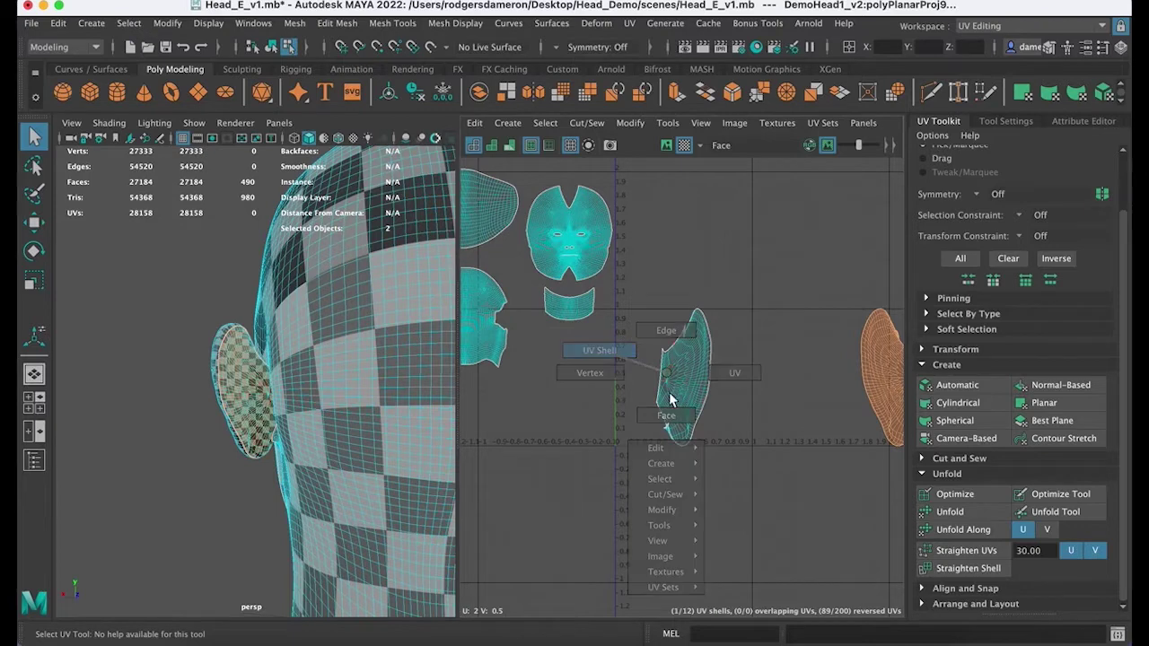
left_click(668, 414)
left_click_drag(331, 411, 223, 384, "alt")
middle_click_drag(222, 384, 215, 397, "alt")
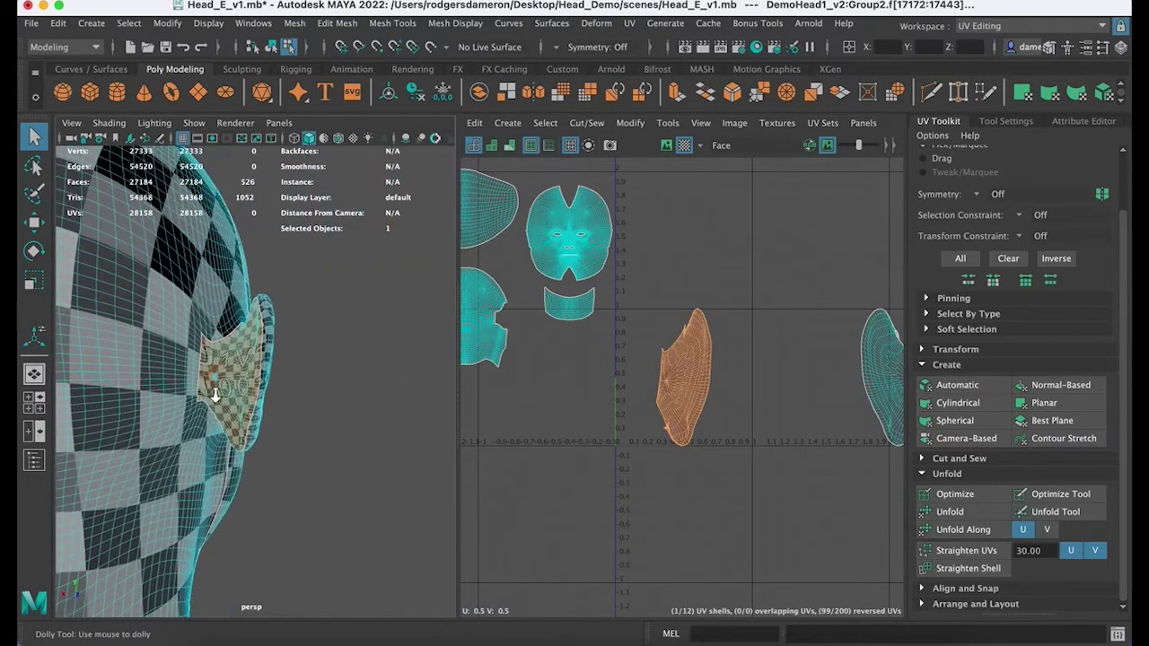
right_click_drag(215, 397, 280, 429, "alt")
left_click_drag(280, 430, 271, 433, "alt")
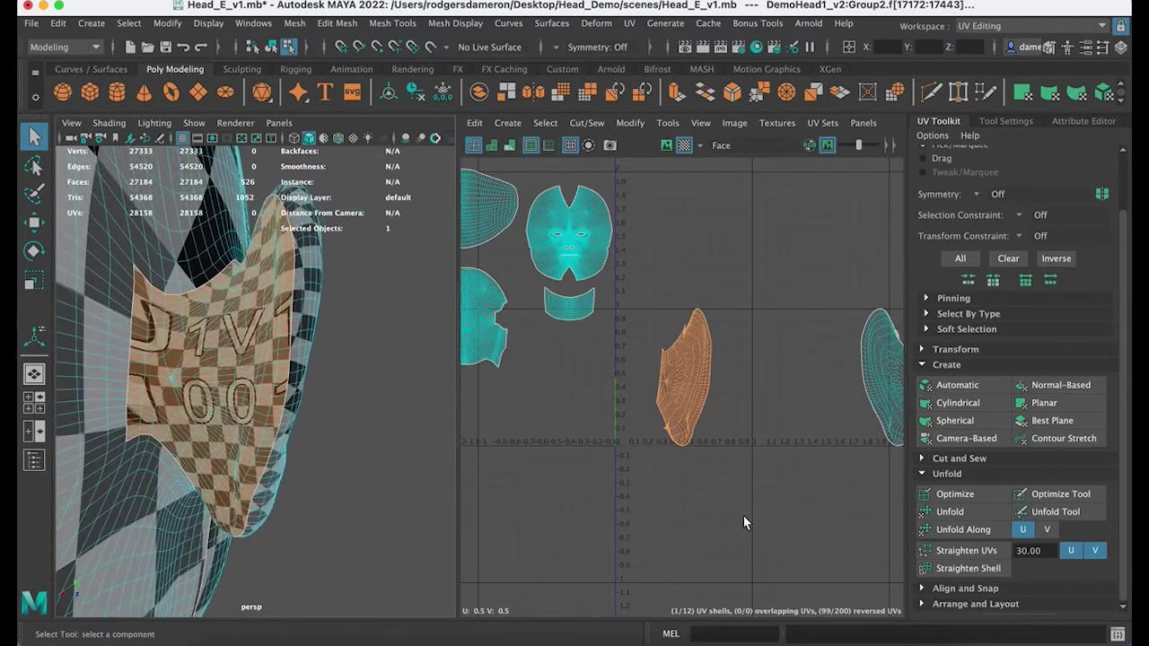
Step: Unfold and optimize the selected back-of-ear shell to even out its checker pattern
left_click(972, 505)
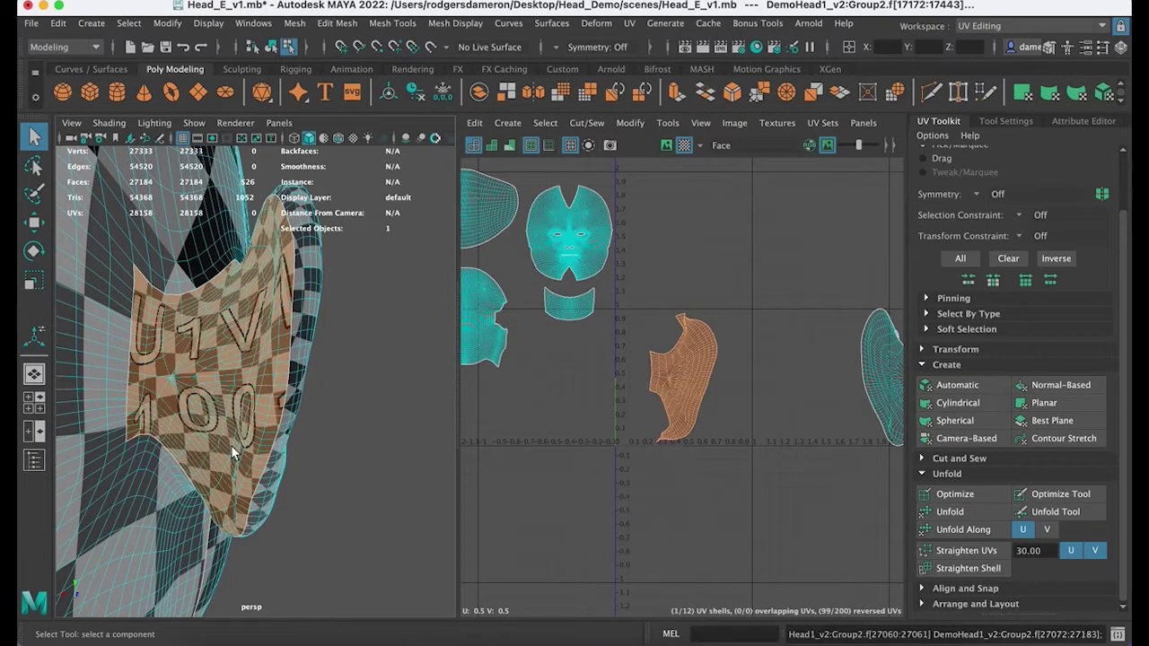
left_click(973, 492)
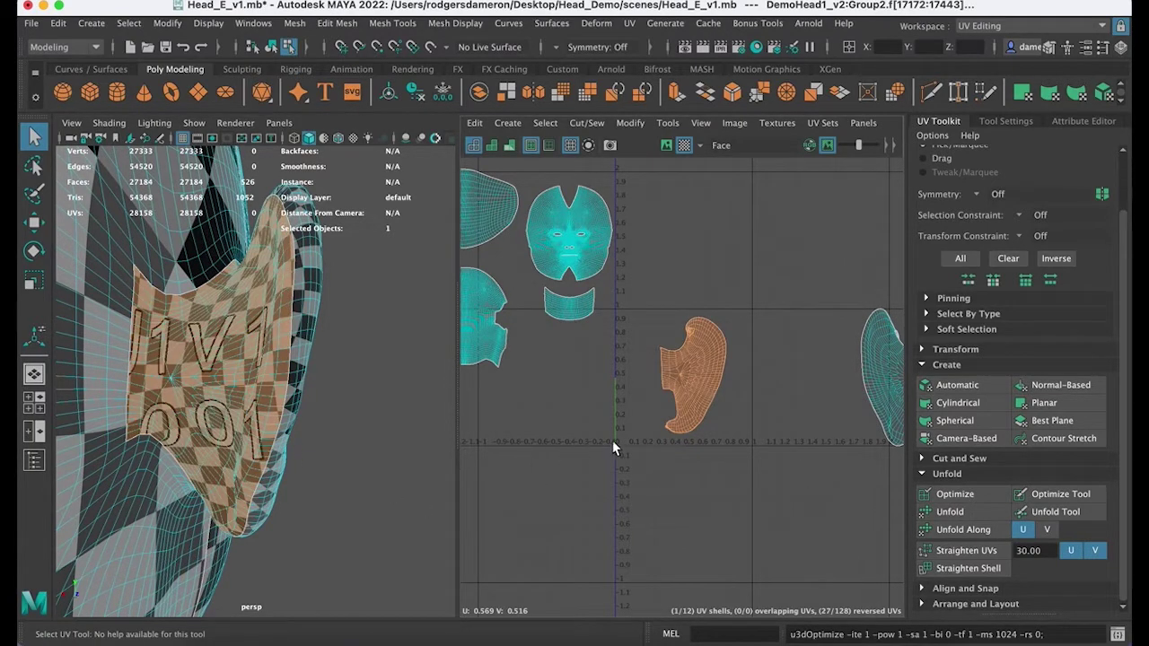
Step: Select the other back-of-ear shell, check it on the model, and unfold and optimize it
middle_click_drag(625, 401, 670, 419, "alt")
right_click_drag(669, 419, 630, 413, "alt")
left_click(870, 417)
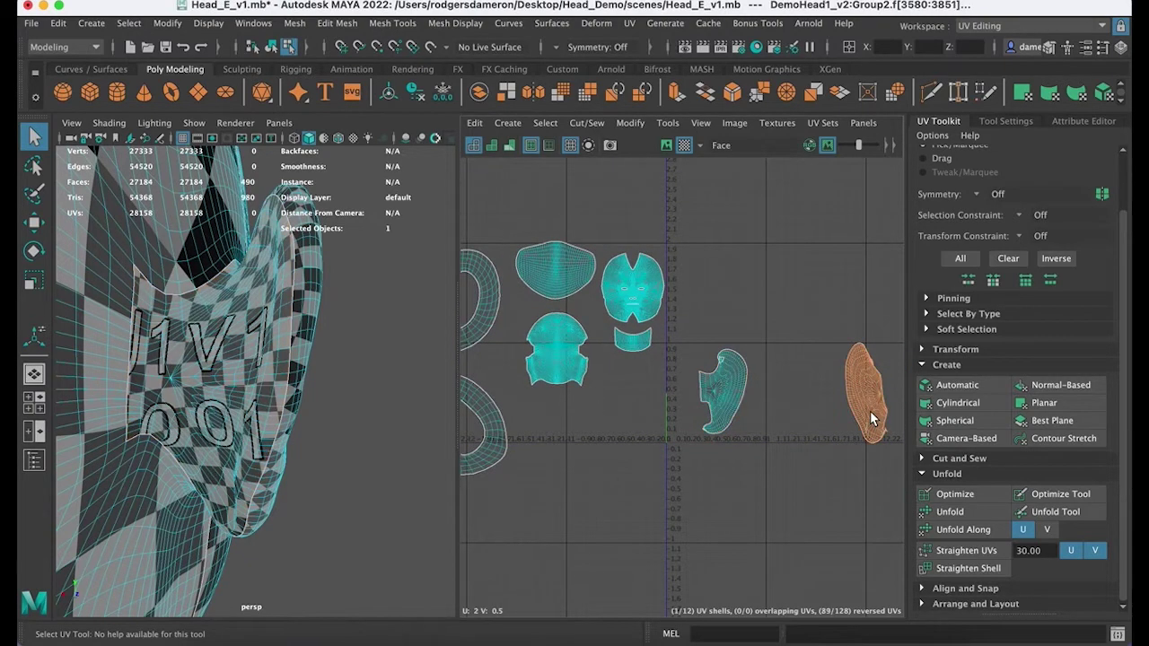
left_click_drag(213, 451, 312, 450, "alt")
right_click_drag(312, 450, 112, 426, "alt")
middle_click_drag(109, 426, 256, 451, "alt")
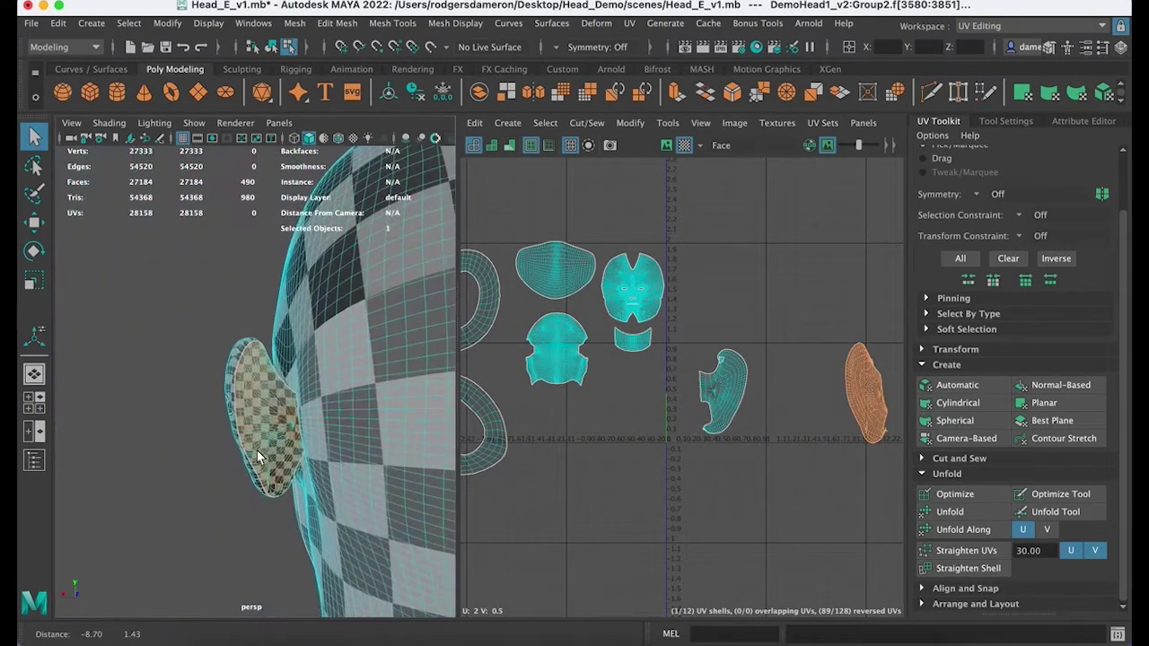
right_click_drag(256, 451, 385, 463, "alt")
left_click_drag(384, 463, 281, 395, "alt")
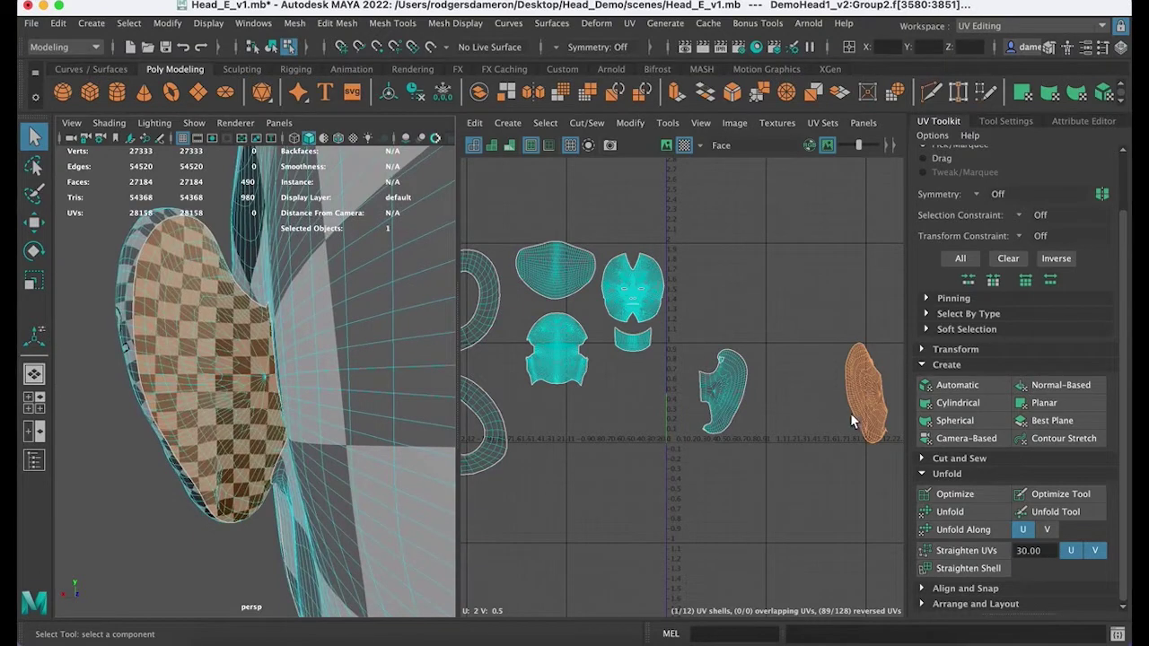
left_click(954, 493)
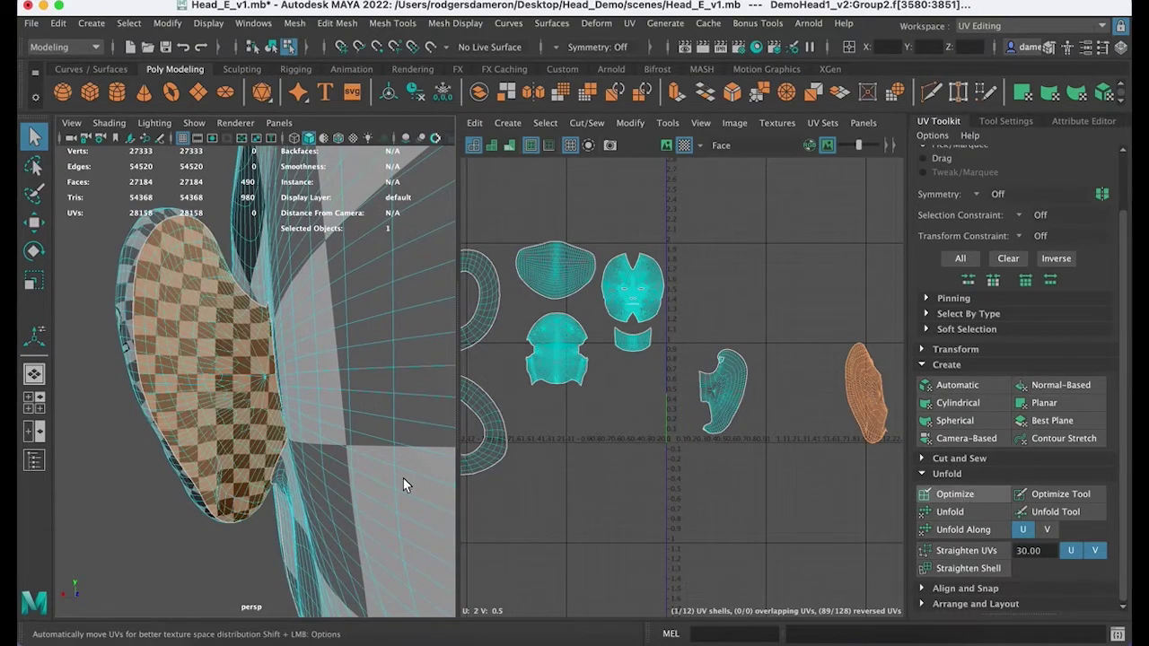
Step: Clear the selection and examine the full UV shell layout alongside the head's overall checker pattern
left_click_drag(327, 467, 239, 428, "alt")
right_click_drag(238, 428, 194, 403, "alt")
middle_click_drag(639, 416, 758, 448, "alt")
right_click_drag(758, 448, 677, 395, "alt")
middle_click_drag(725, 387, 698, 353, "alt")
right_click_drag(697, 352, 732, 355, "alt")
middle_click_drag(710, 379, 730, 394, "alt")
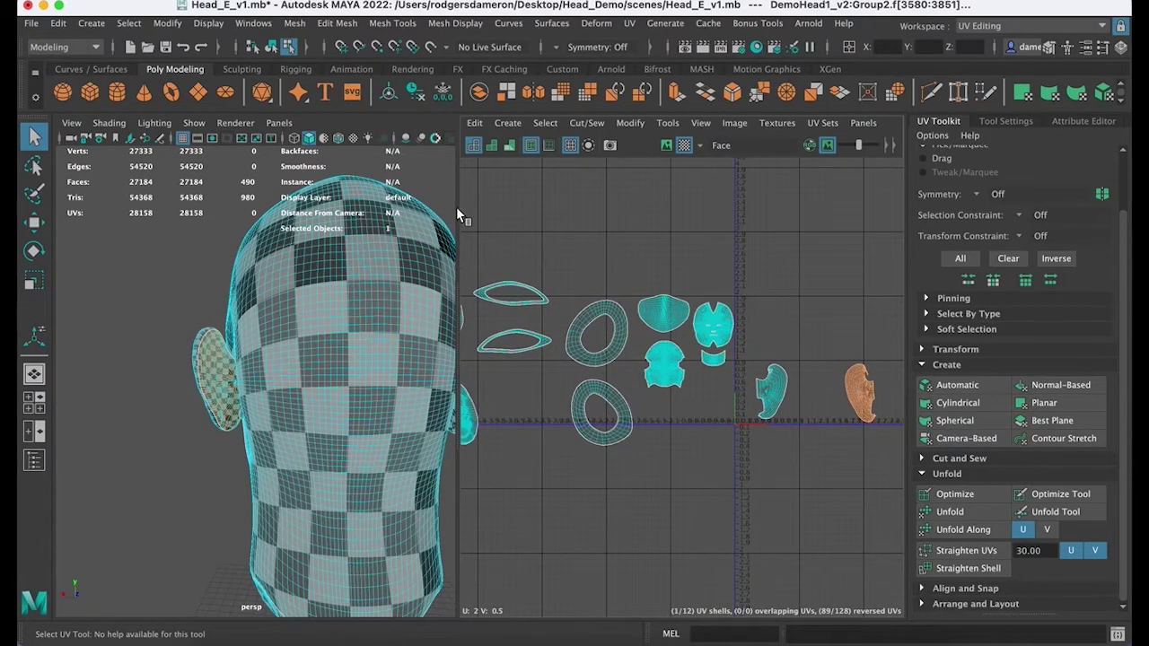
left_click_drag(457, 208, 181, 269)
scroll(601, 377, "down", 2)
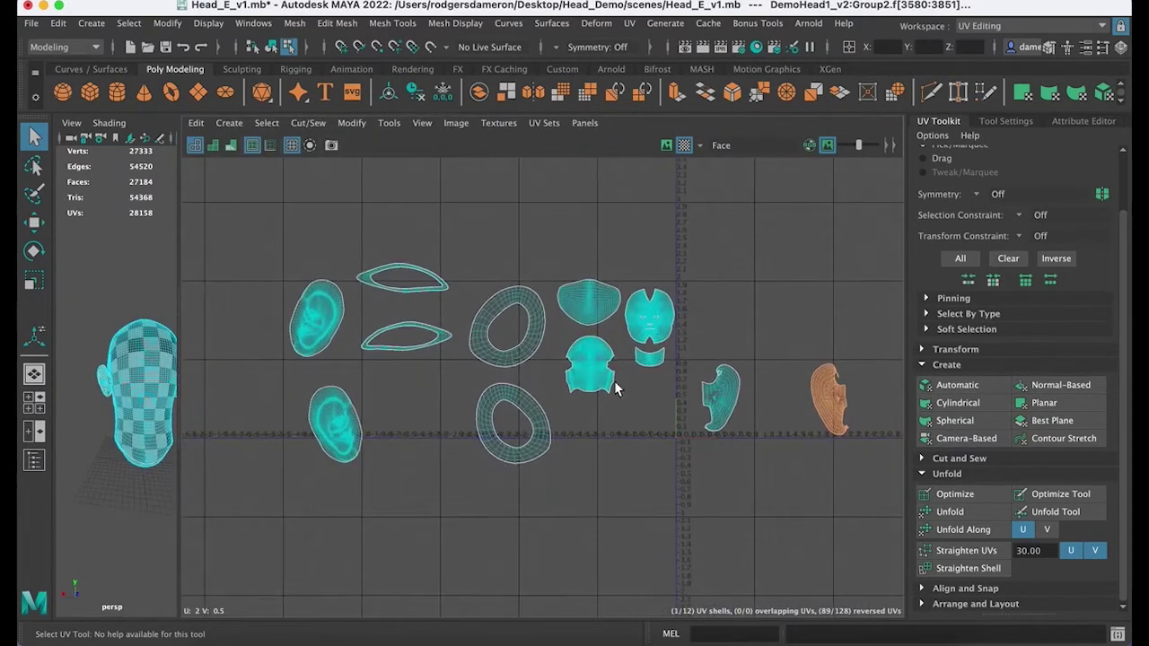
left_click(659, 429)
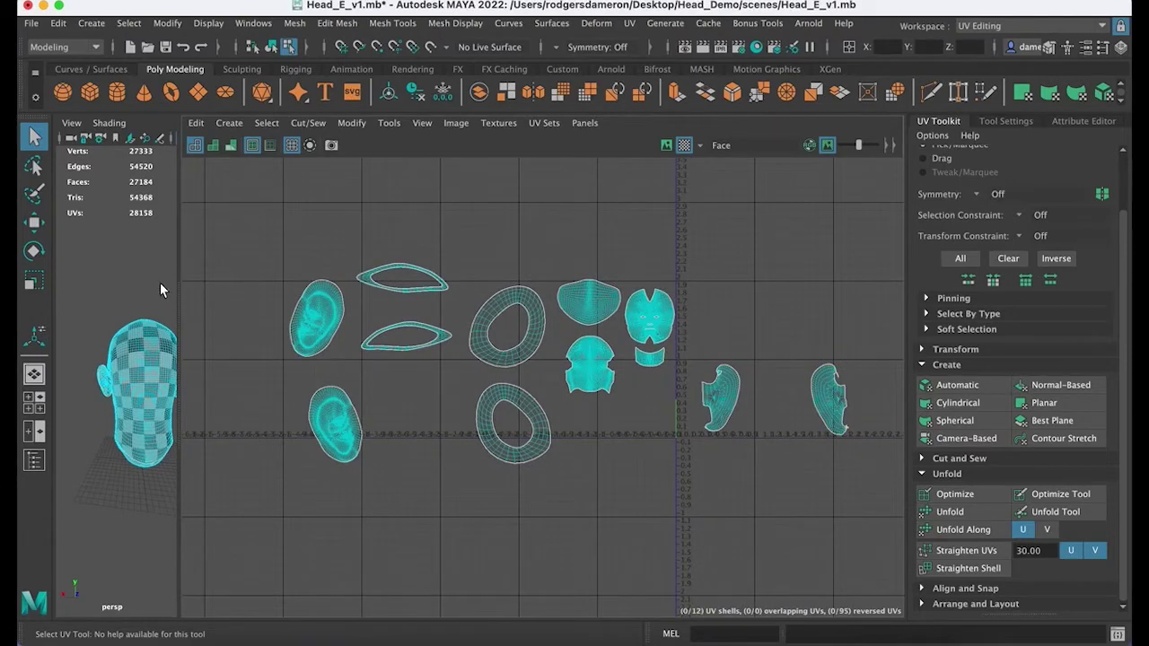
left_click_drag(177, 286, 362, 198)
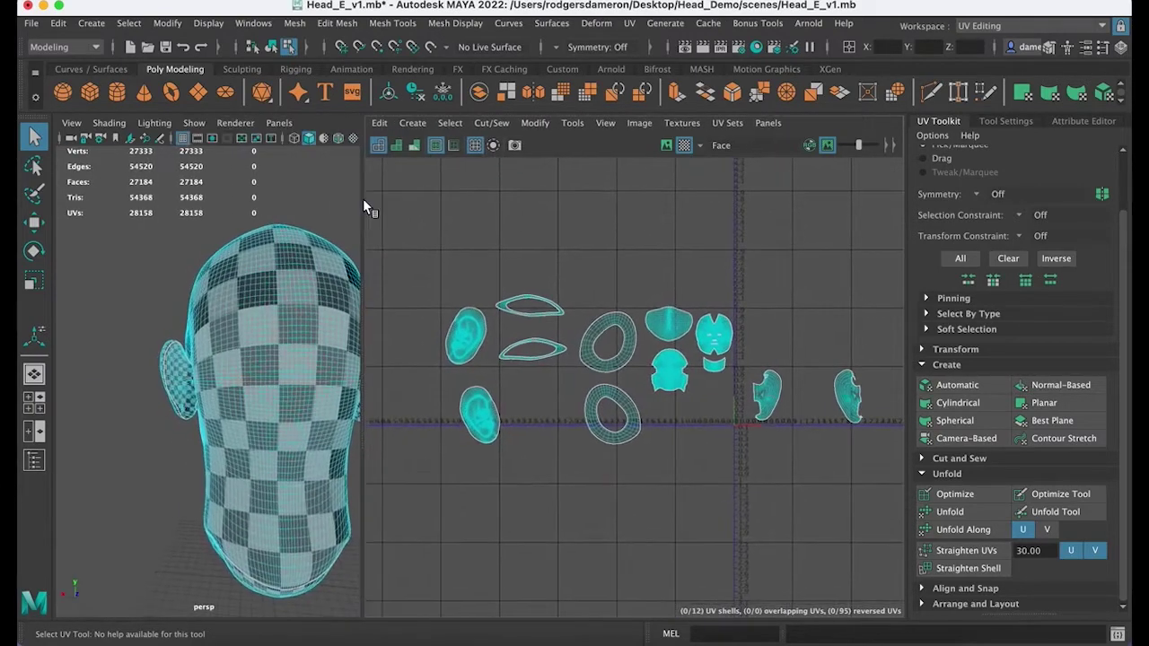
Step: Turn on shaded UV display, then select the whole head in object mode and view its side profile
left_click(392, 146)
mouse_move(261, 340)
left_mouse_down("alt")
mouse_move(320, 345)
mouse_move(269, 374)
mouse_move(210, 336)
mouse_move(239, 333)
mouse_move(237, 296)
mouse_move(154, 326)
mouse_move(90, 375)
mouse_move(103, 359)
mouse_move(92, 336)
mouse_move(192, 398)
mouse_move(88, 392)
mouse_move(239, 392)
mouse_move(175, 403)
mouse_move(209, 406)
mouse_move(204, 414)
left_mouse_up("alt")
right_click_drag(160, 362, 237, 207)
key("f")
left_click_drag(303, 372, 242, 387, "alt")
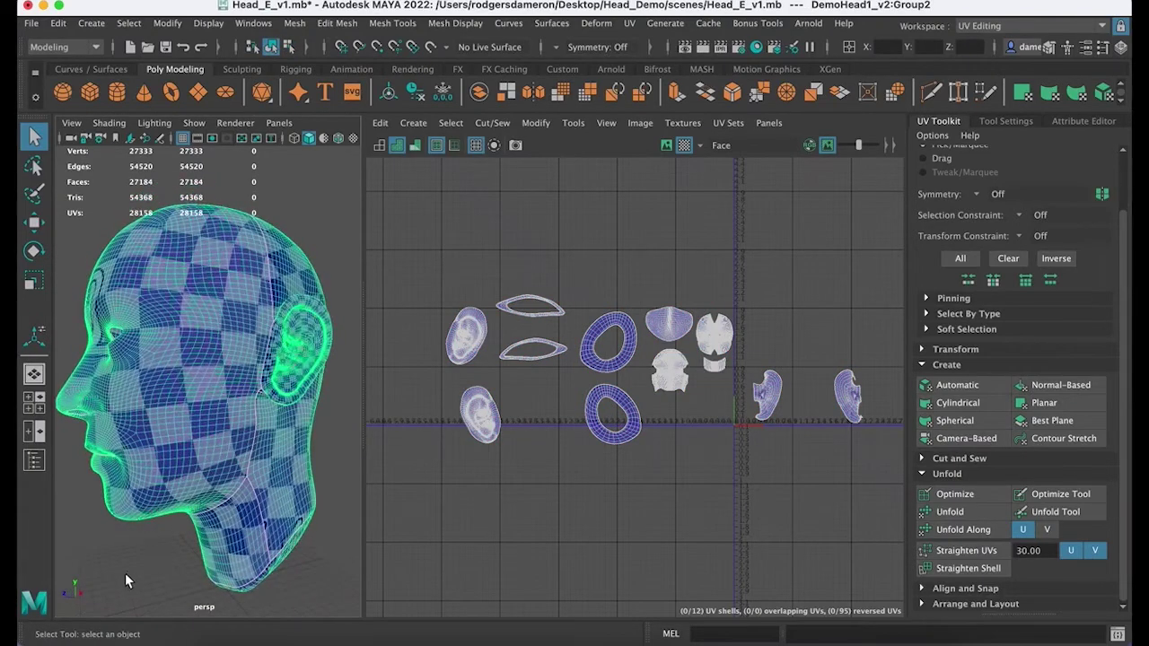
left_click(137, 554)
left_click(191, 452)
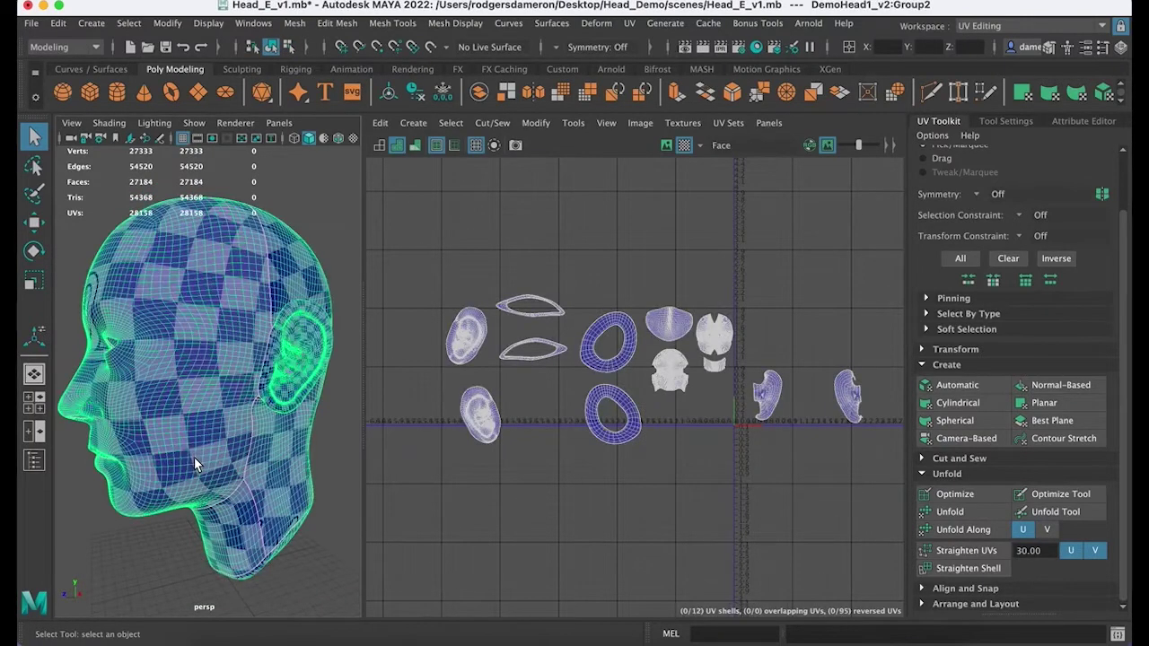
Step: Move the first back-of-ear shell out of the 0–1 tile to about U 1.81, V 1.73
middle_click_drag(770, 433, 667, 379, "alt")
right_click_drag(659, 377, 805, 388, "alt")
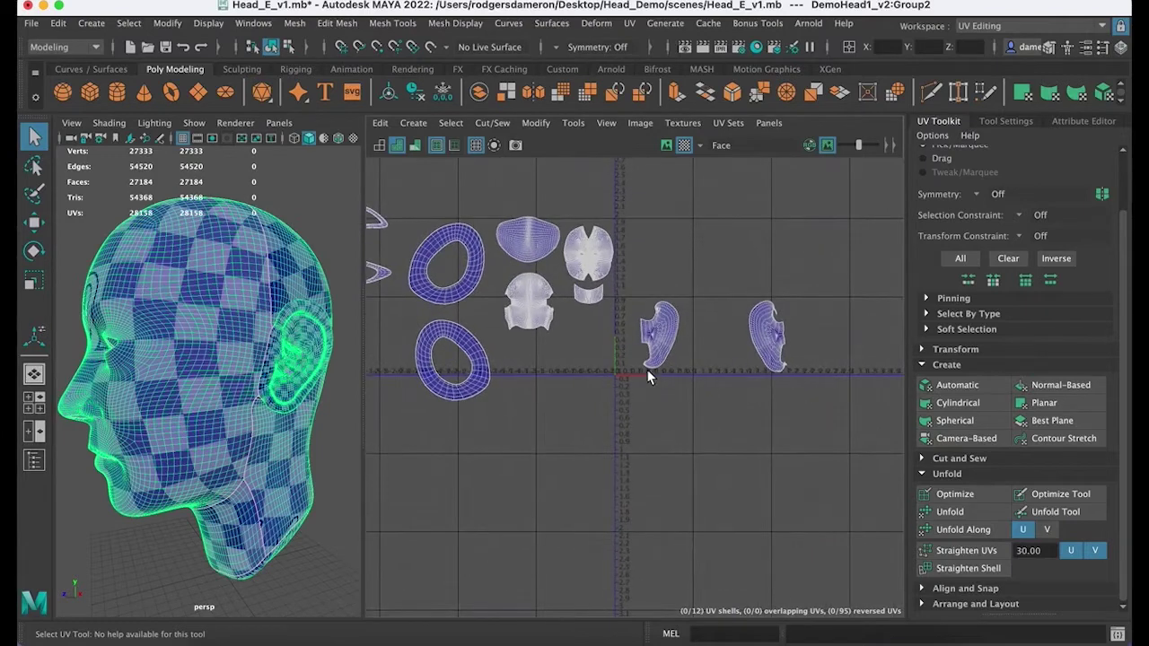
middle_click_drag(577, 355, 568, 383, "alt")
right_click_drag(568, 383, 925, 405, "alt")
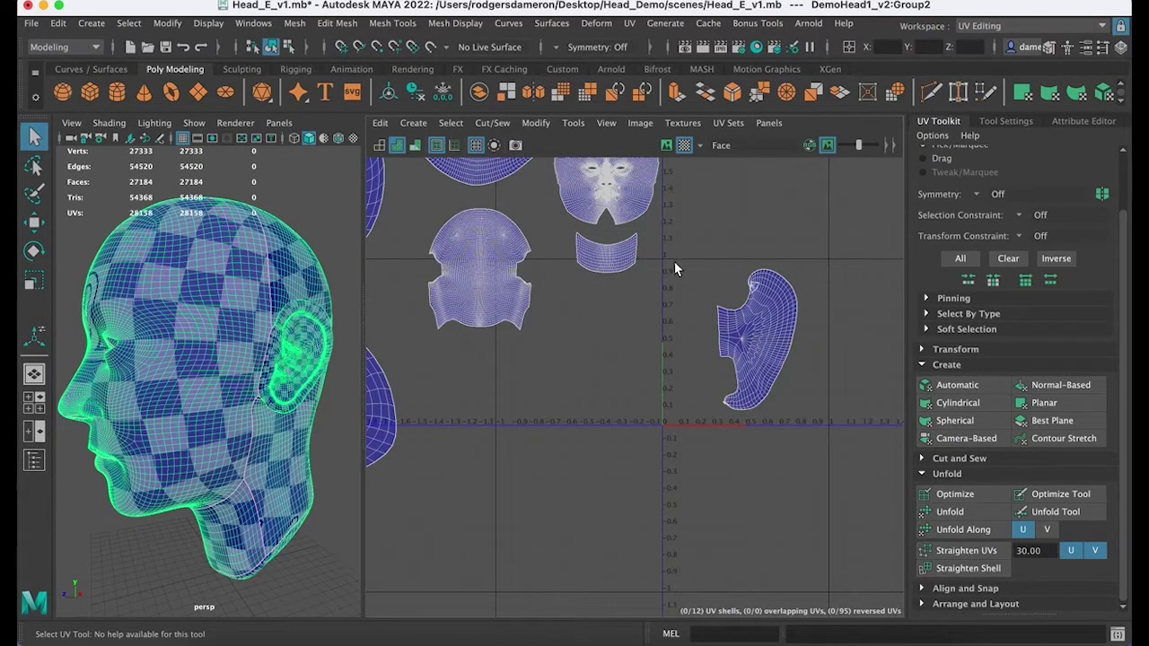
middle_click_drag(757, 370, 692, 396, "alt")
right_click_drag(692, 396, 624, 335, "alt")
right_click_drag(684, 370, 684, 375)
left_click(683, 376)
key("w")
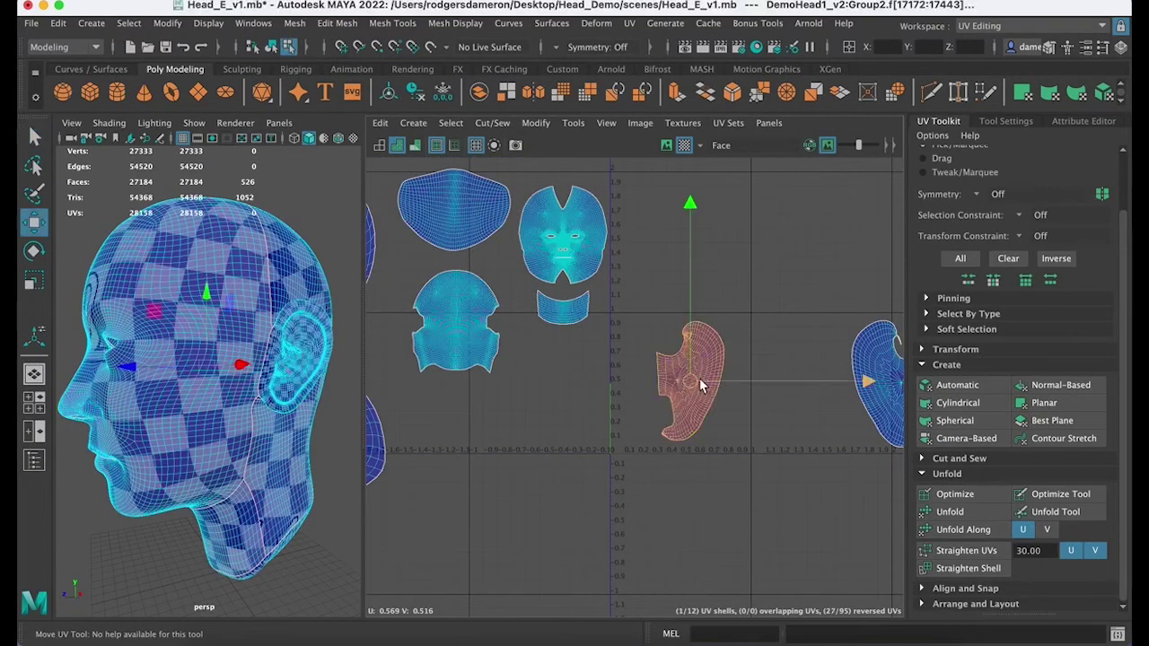
left_click_drag(699, 378, 888, 191)
Step: Move the face shell into the 0–1 tile, centred at about U 0.324, V 0.645
middle_click_drag(696, 275, 831, 355, "alt")
right_click_drag(830, 356, 537, 354, "alt")
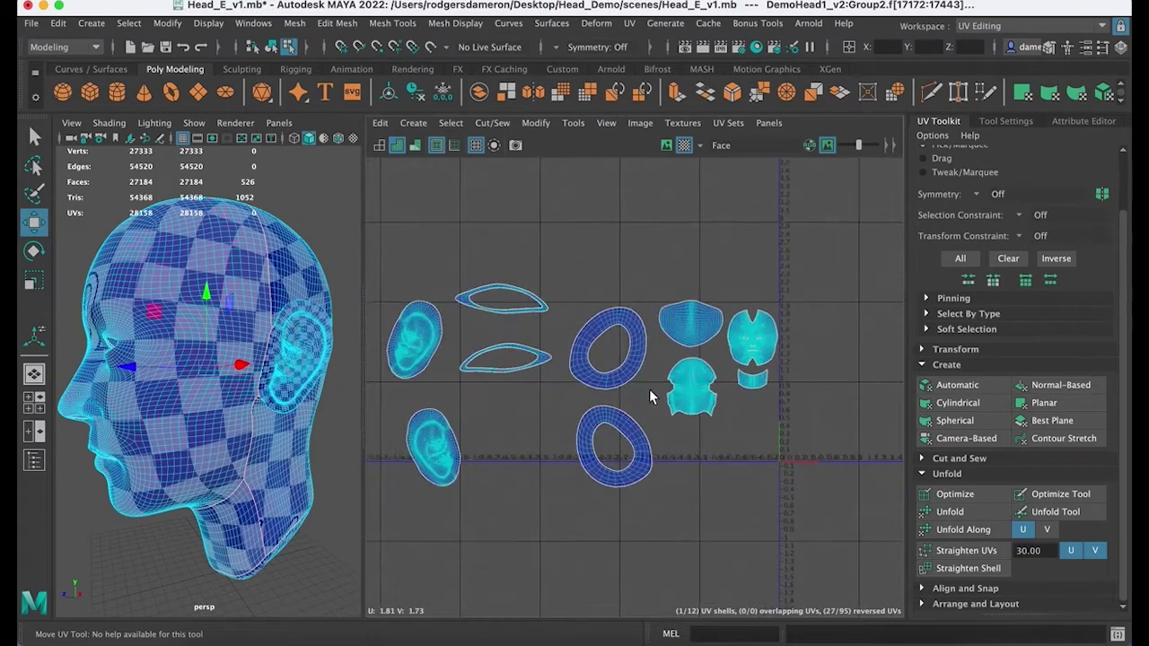
middle_click_drag(649, 388, 522, 359, "alt")
left_click(626, 307)
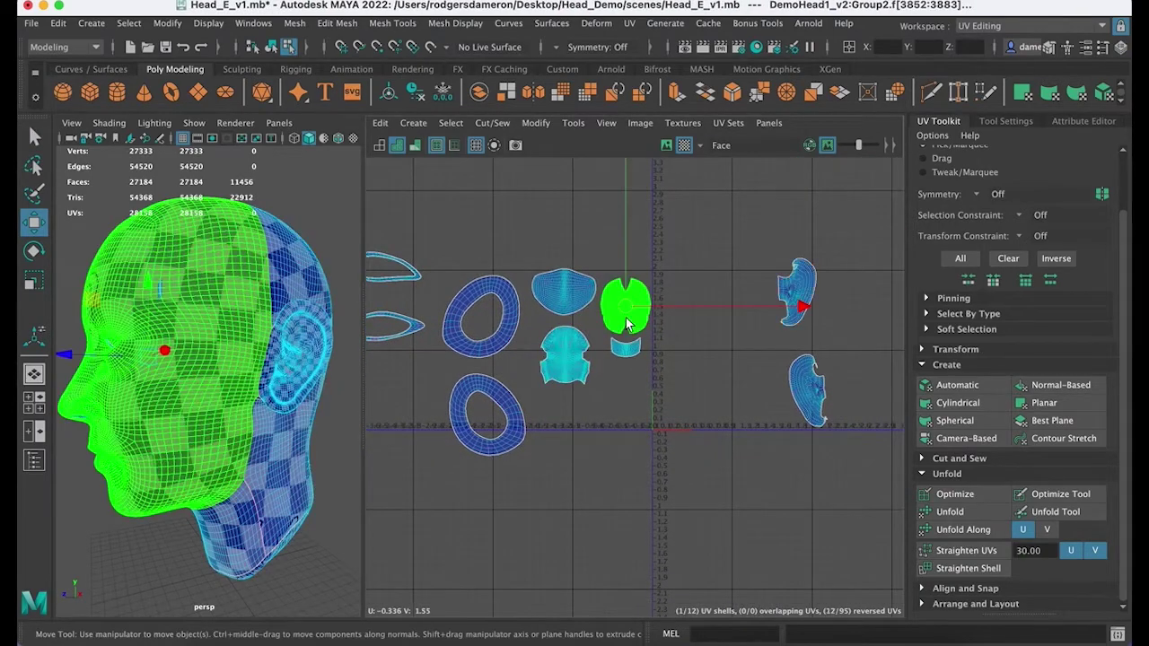
left_click_drag(626, 305, 681, 386)
right_click_drag(576, 398, 741, 411, "alt")
middle_click_drag(742, 411, 428, 418, "alt")
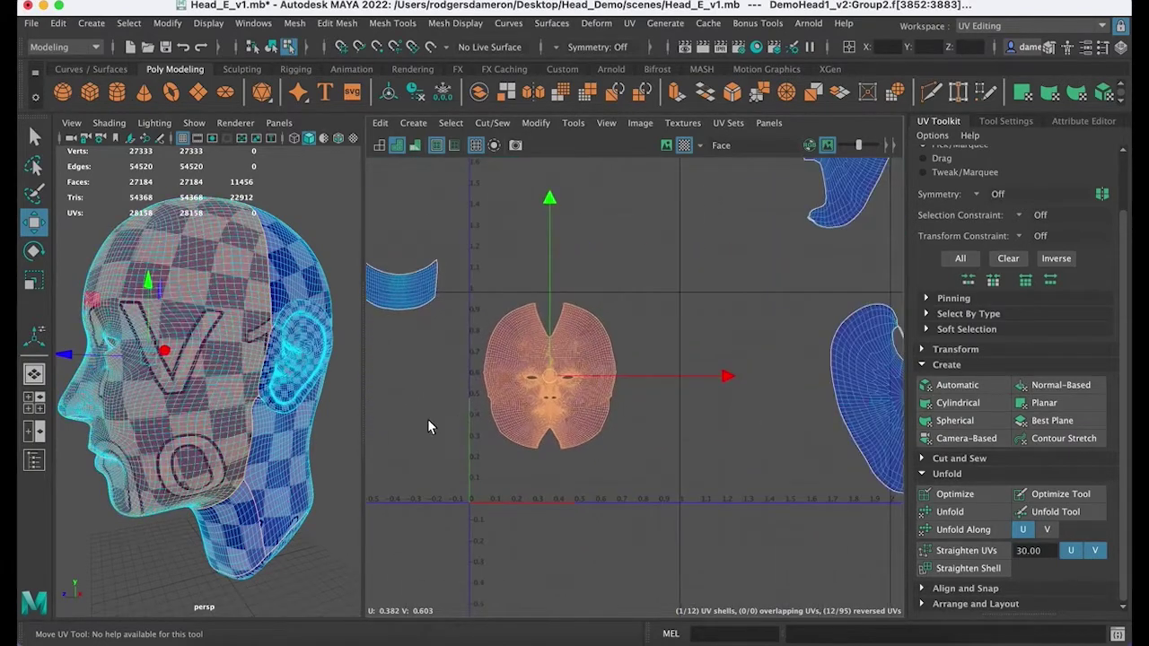
right_click_drag(427, 418, 659, 397, "alt")
mouse_move(634, 346)
left_mouse_down()
mouse_move(603, 332)
mouse_move(616, 335)
left_mouse_up()
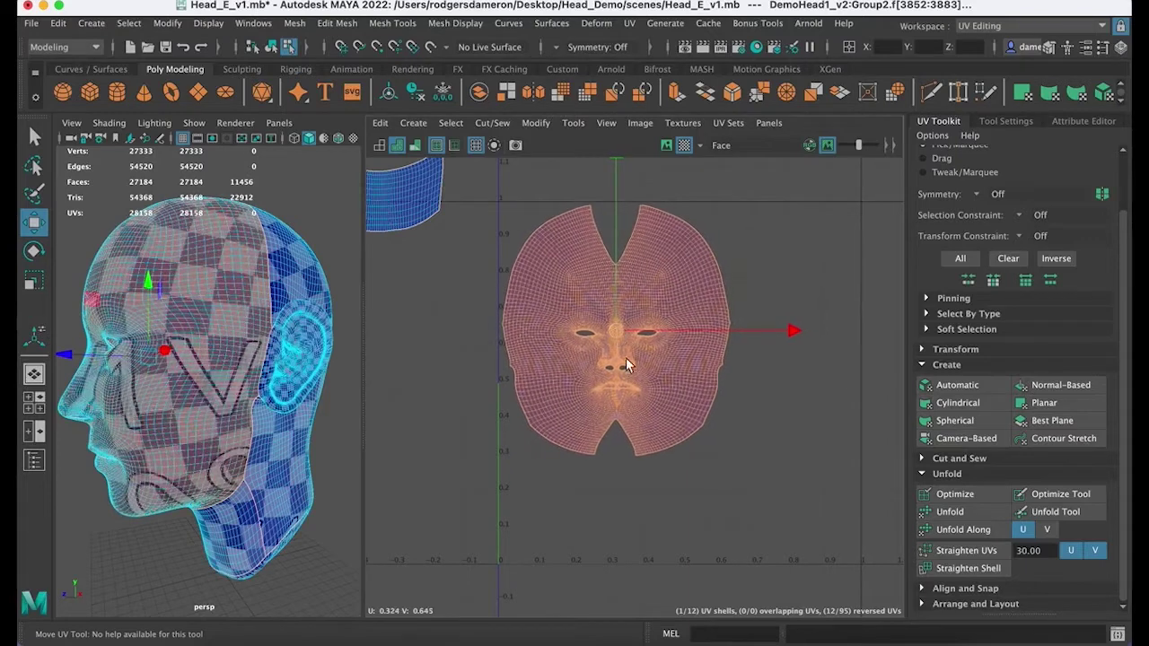
Step: Reselect the face as a UV shell and nudge it to about U 0.321, V 0.642
right_click_drag(626, 365, 569, 343)
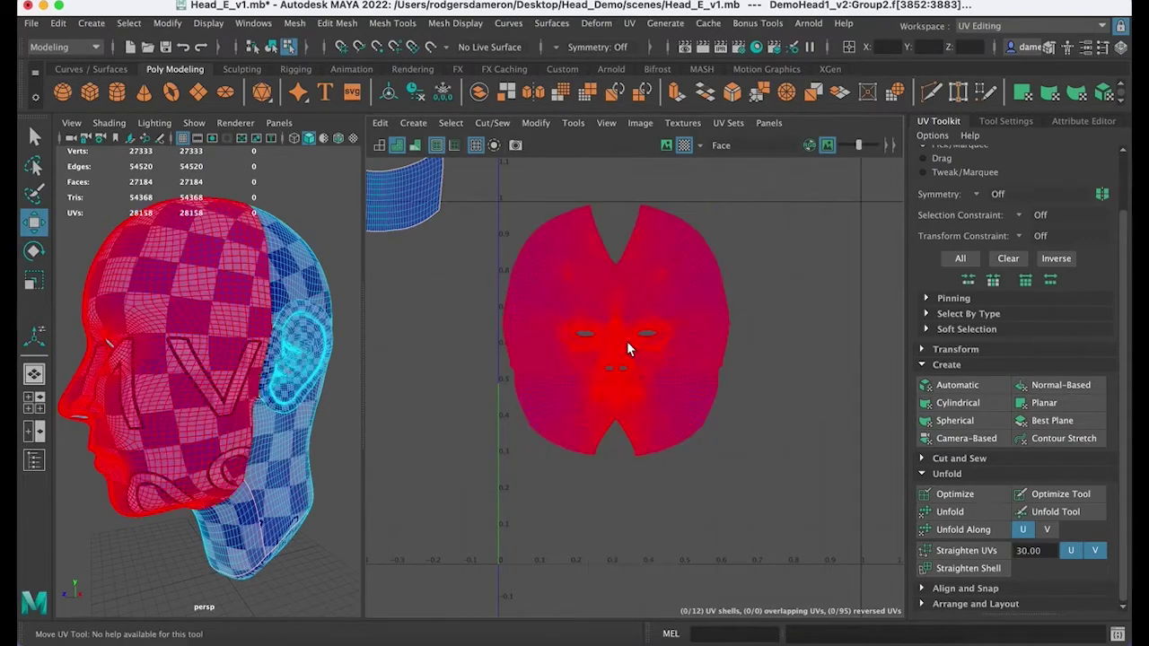
middle_click_drag(626, 341, 654, 451, "alt")
right_click_drag(655, 450, 555, 409, "alt")
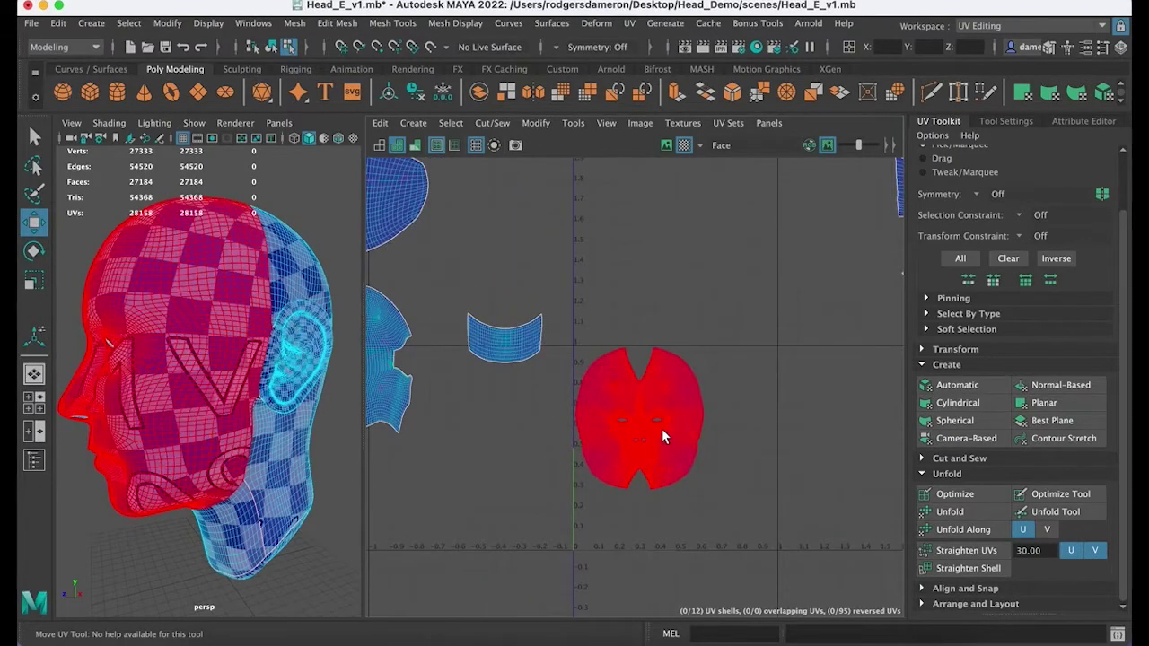
left_click(662, 434)
mouse_move(638, 417)
left_mouse_down()
mouse_move(648, 425)
mouse_move(636, 418)
left_mouse_up()
Step: Scale the face shell up uniformly to about 0.72 UV units wide
right_click_drag(579, 398, 884, 440, "alt")
middle_click_drag(598, 383, 521, 303, "alt")
right_click(566, 365)
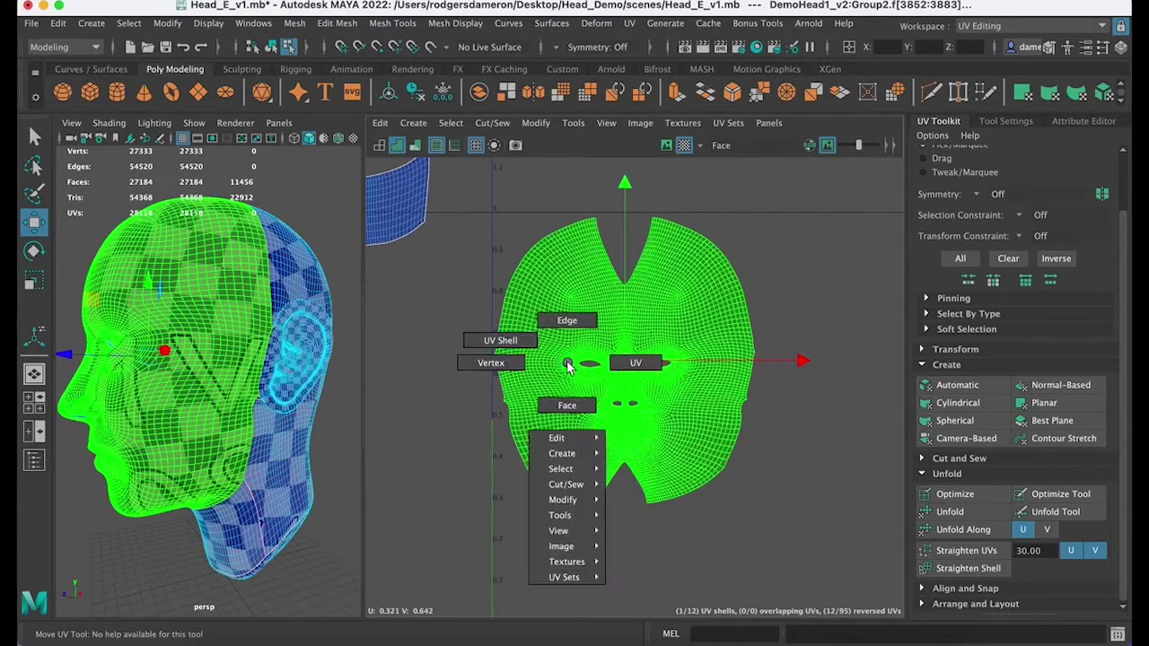
key("e")
key("r")
left_click_drag(623, 362, 650, 363)
middle_click_drag(646, 418, 588, 407, "alt")
right_click_drag(588, 407, 424, 383, "alt")
key("ctrl+F12")
key("F11")
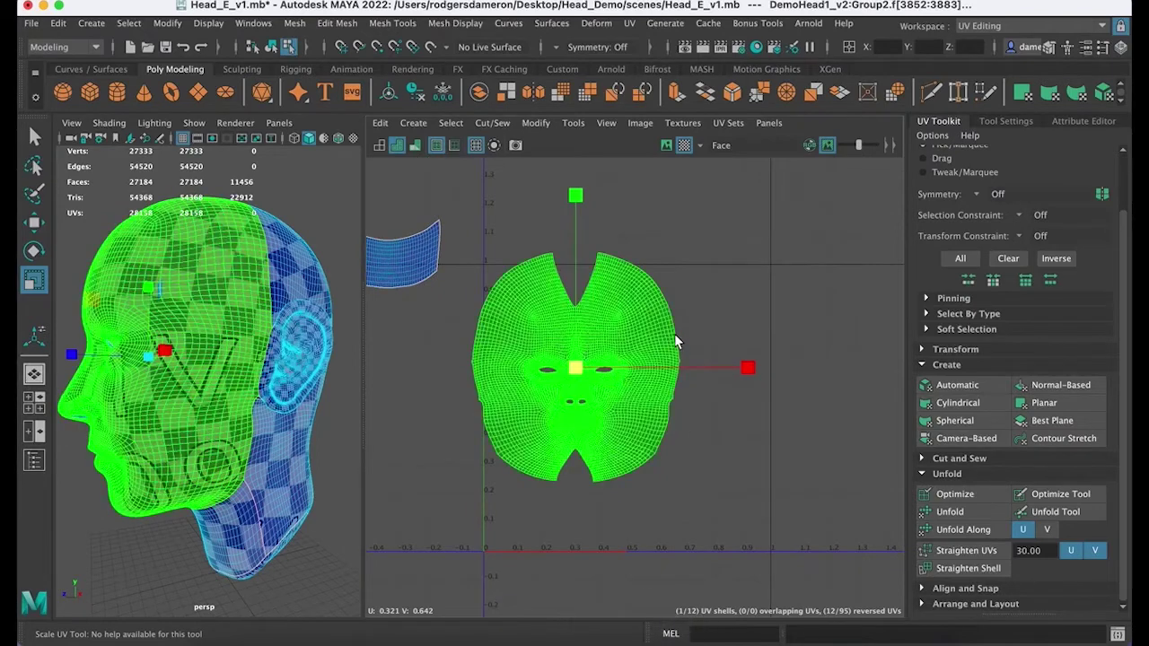
Step: Refit the face shell inside the 0–1 tile at about U 0.356, V 0.607 and about 0.69 UV units wide
key("w")
left_click_drag(574, 366, 588, 379)
key("r")
key("w")
scroll(592, 383, "down", 3)
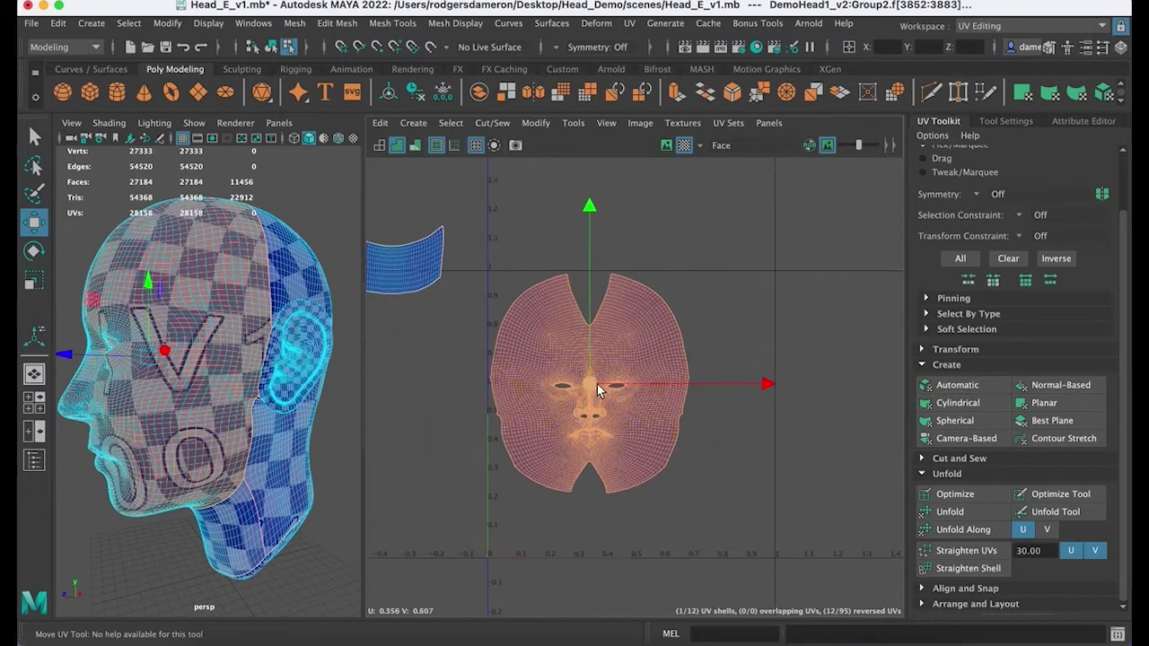
key("q")
scroll(601, 361, "down", 3)
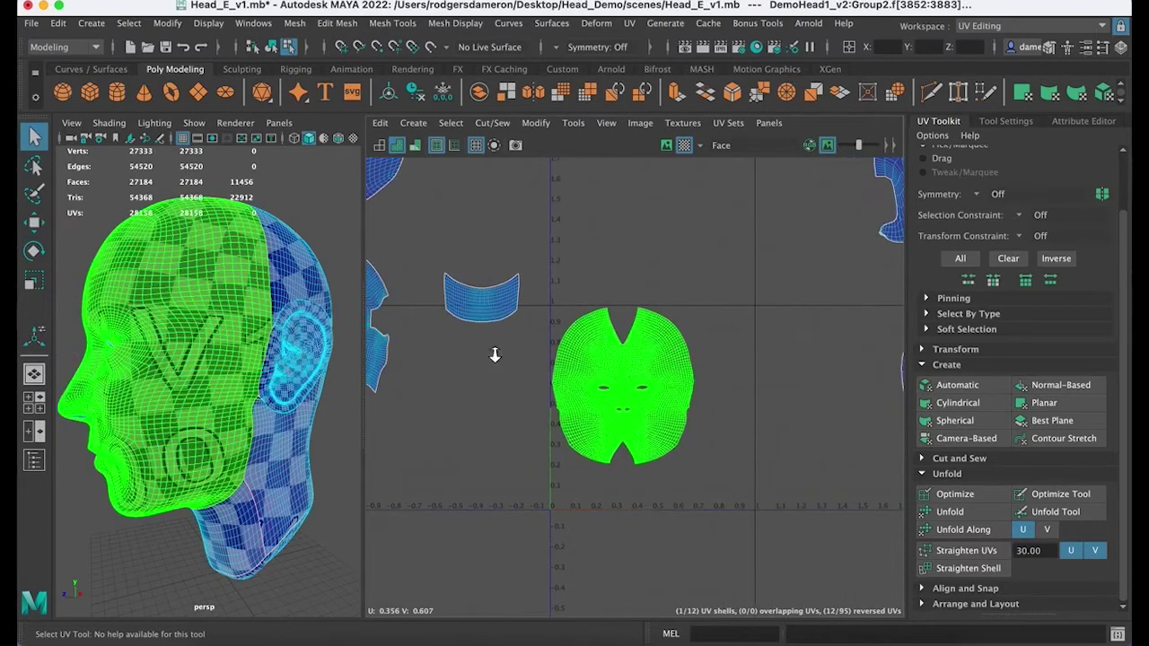
Step: Reselect the face UV shell and collapse the Create and Unfold tool groups
right_click_drag(646, 390, 578, 370)
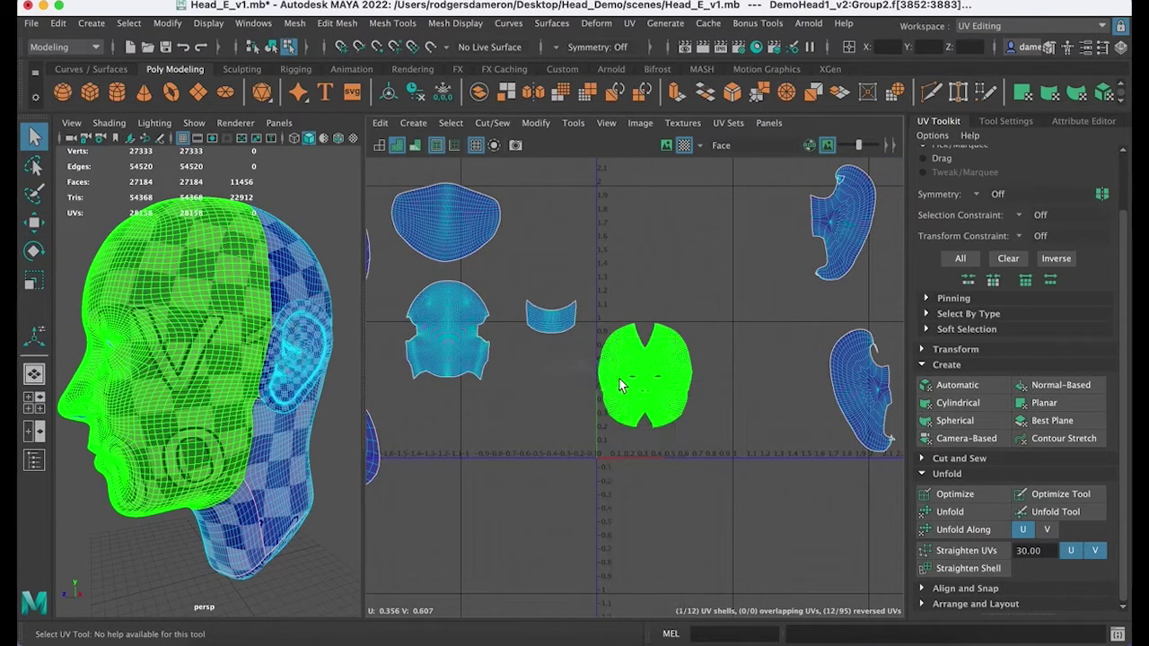
left_click(673, 388)
left_click(922, 364)
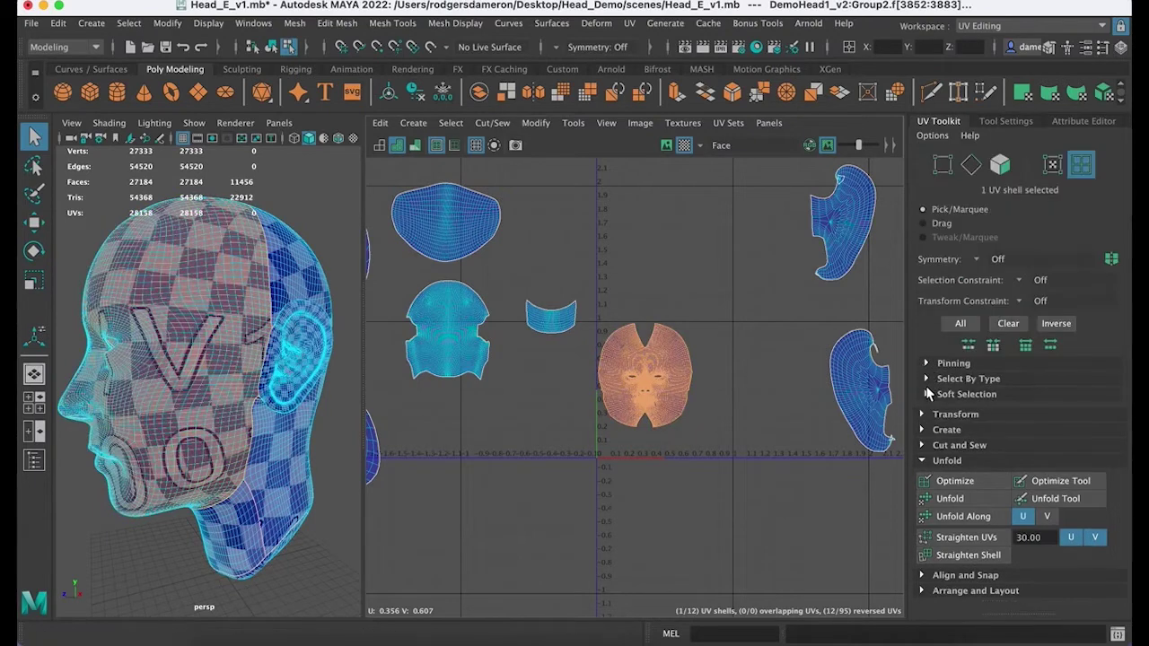
left_click(925, 457)
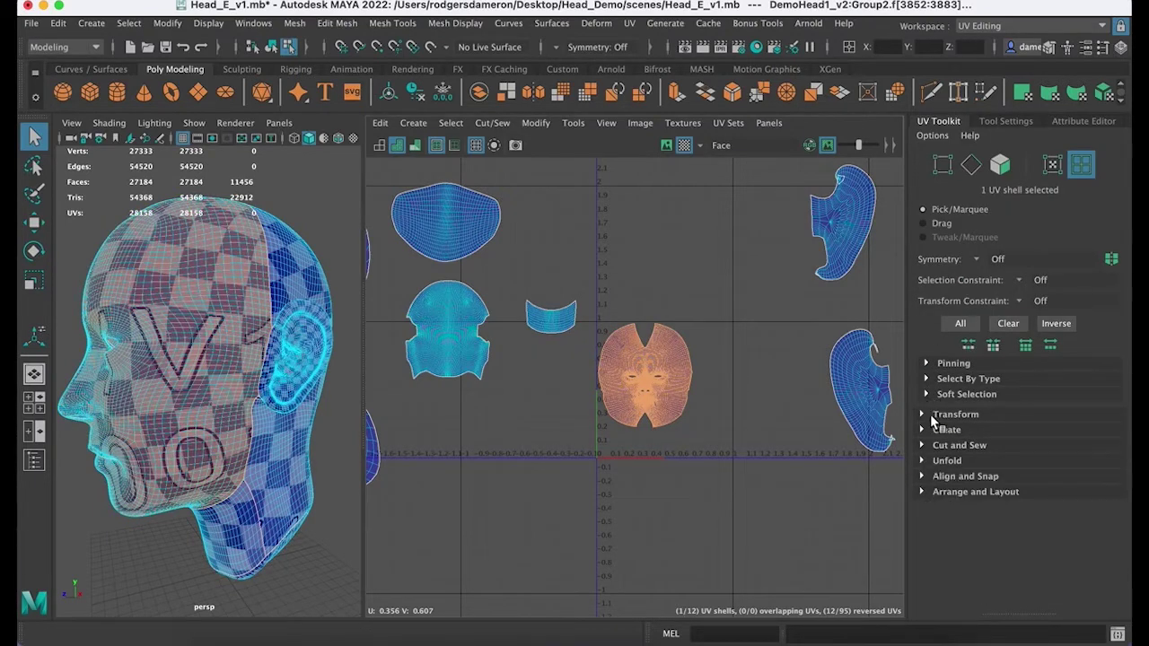
Step: Sample the texel density of the face UV shell at map size 512
left_click(923, 413)
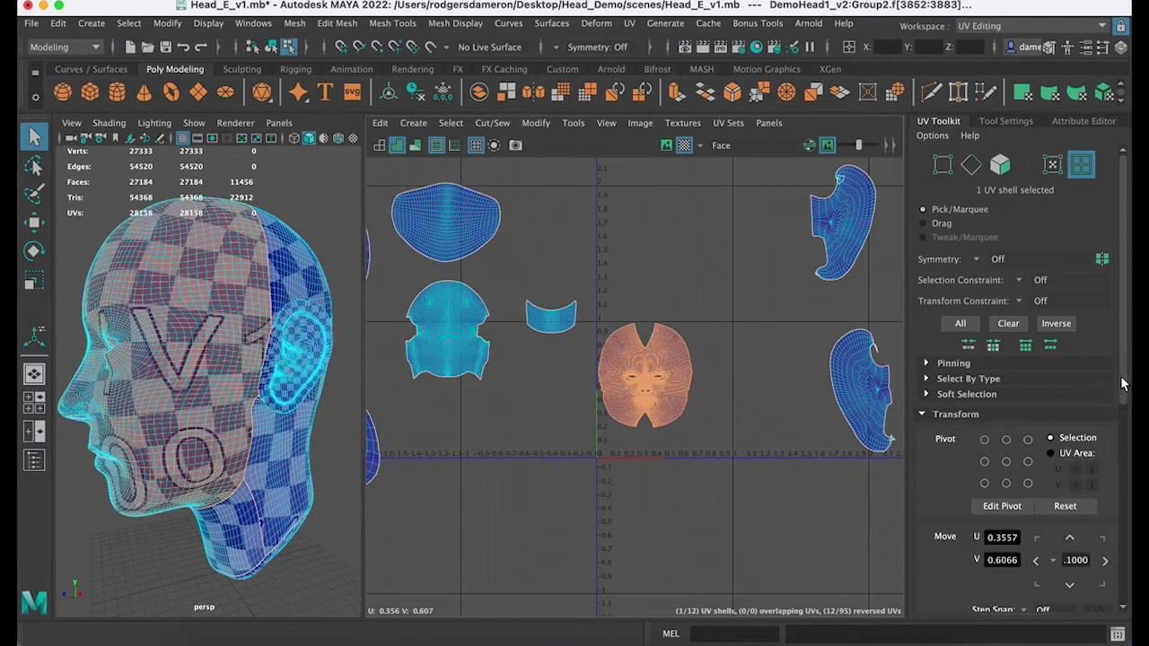
left_click_drag(1122, 383, 1121, 637)
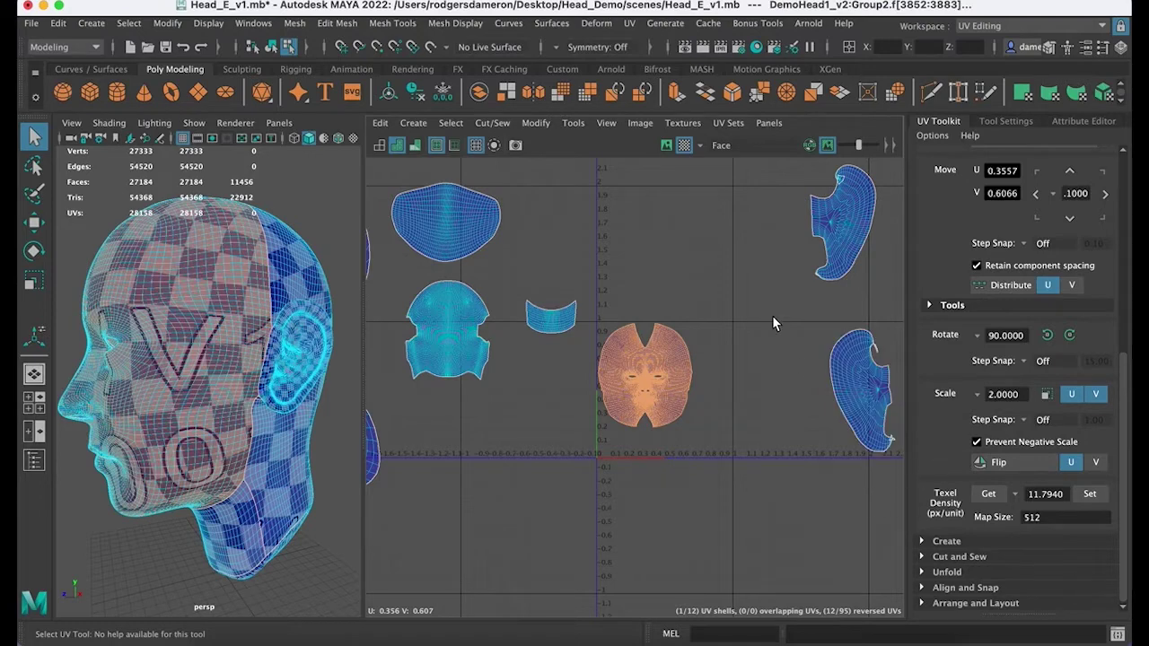
left_click(678, 377)
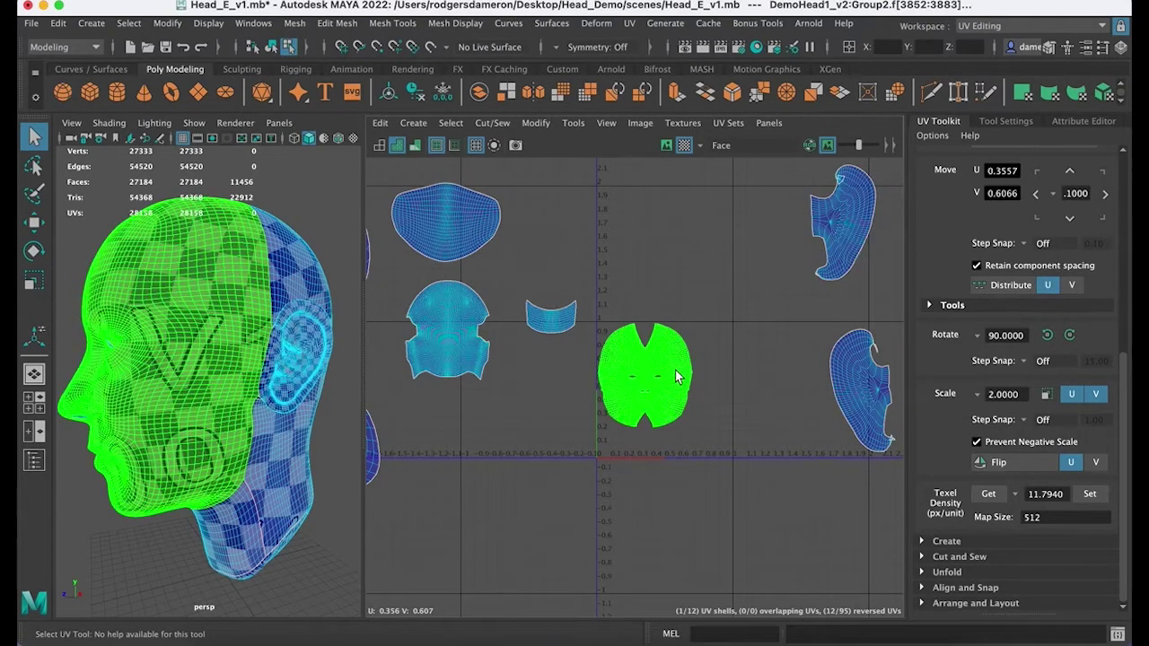
left_click(667, 420)
left_click(988, 493)
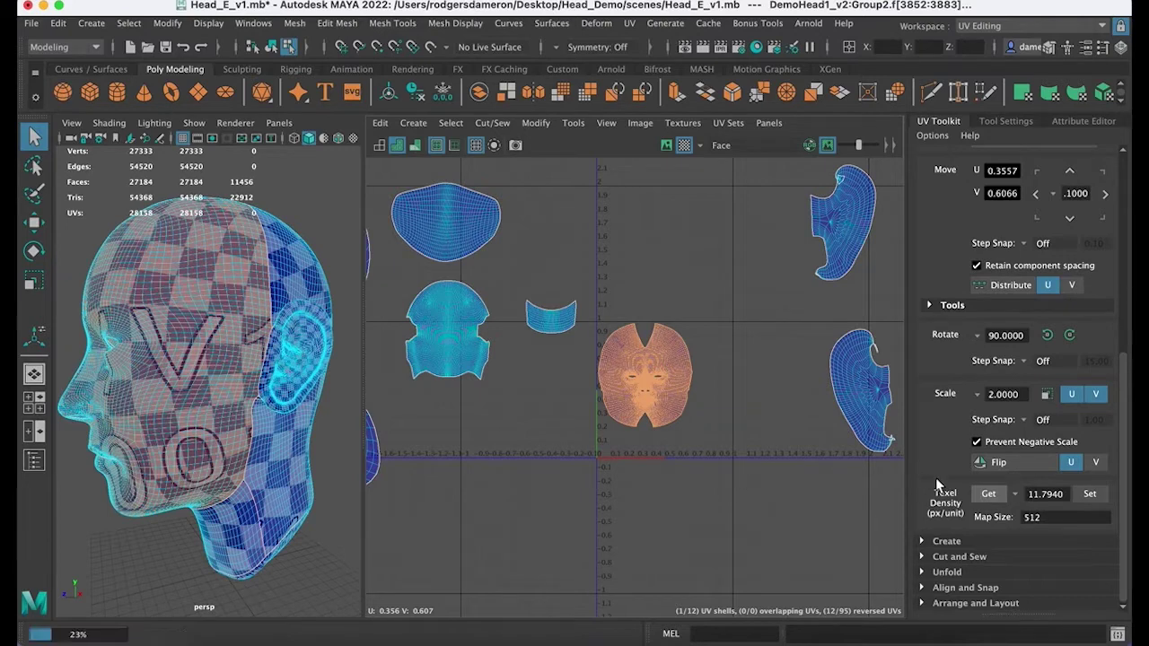
Step: Apply the sampled texel density of 10.6289 px/unit to the eleven UV shells other than the face
right_click(638, 384)
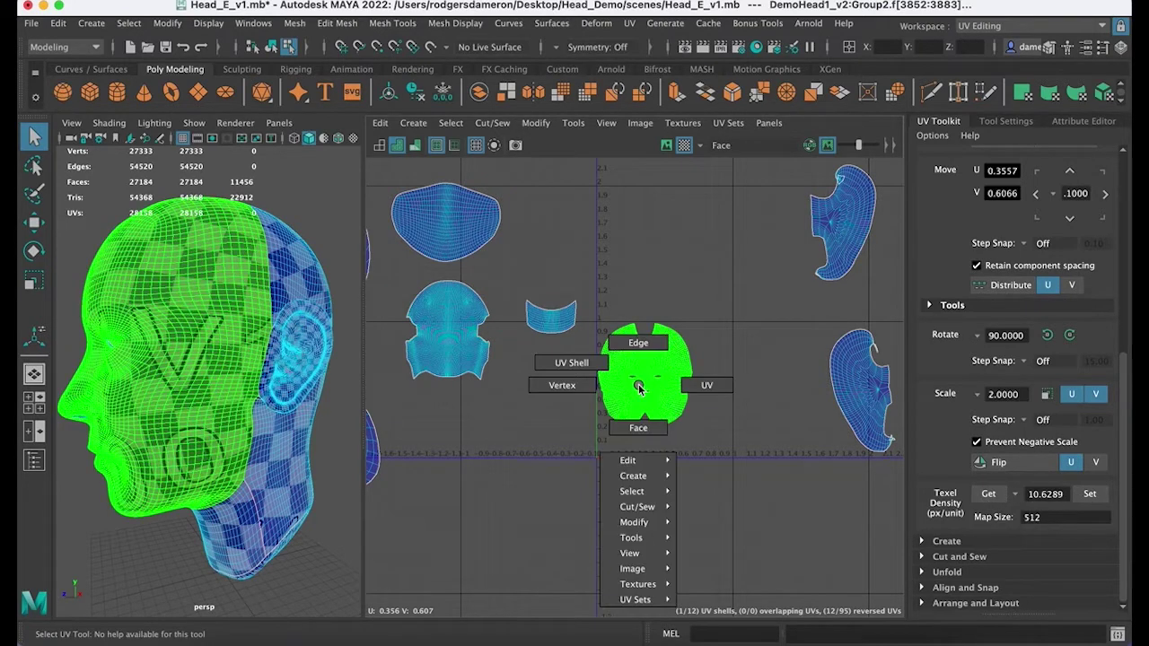
left_click(571, 363)
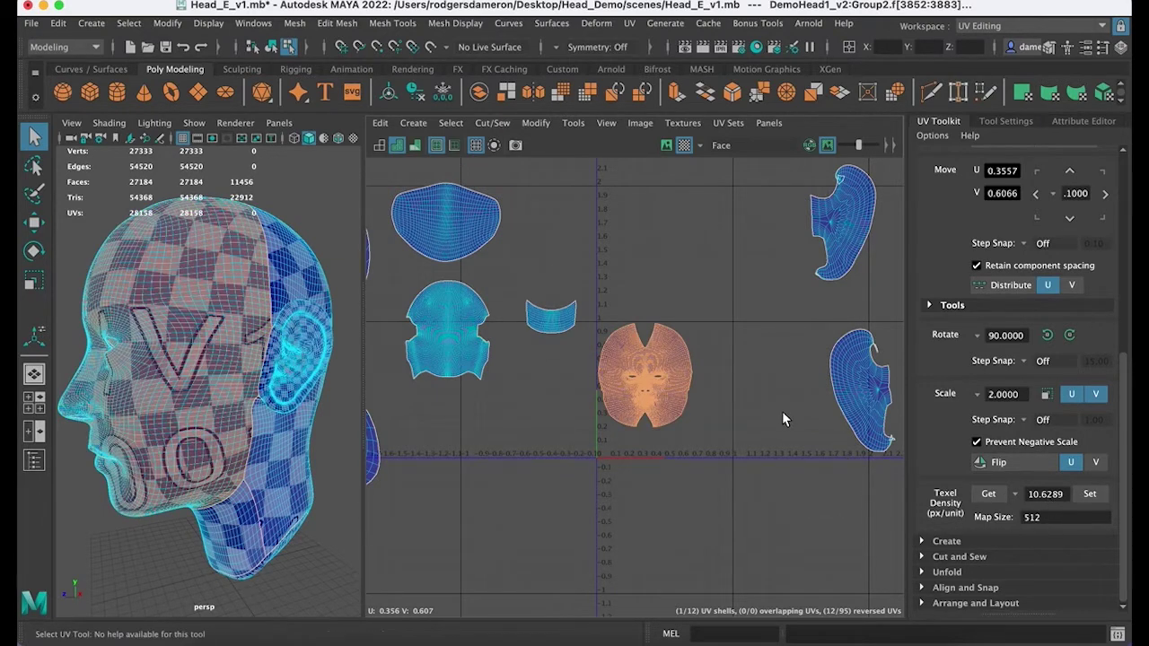
middle_click_drag(682, 409, 655, 505, "alt")
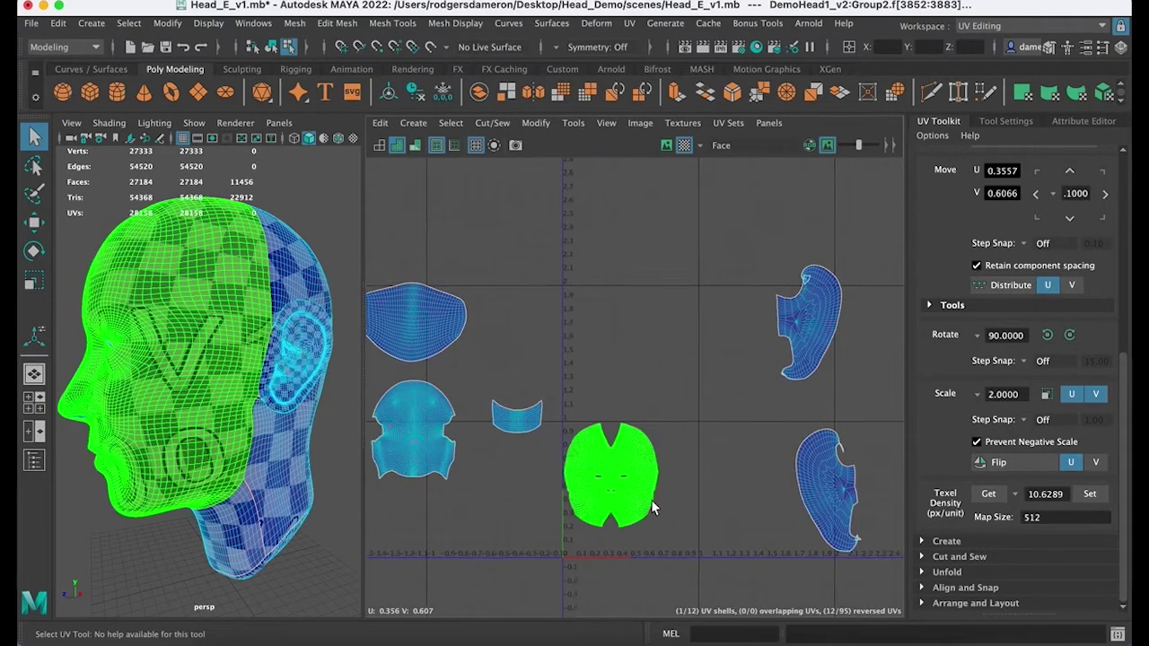
right_click_drag(654, 506, 469, 403, "alt")
middle_click_drag(566, 435, 659, 299, "alt")
left_click(731, 366)
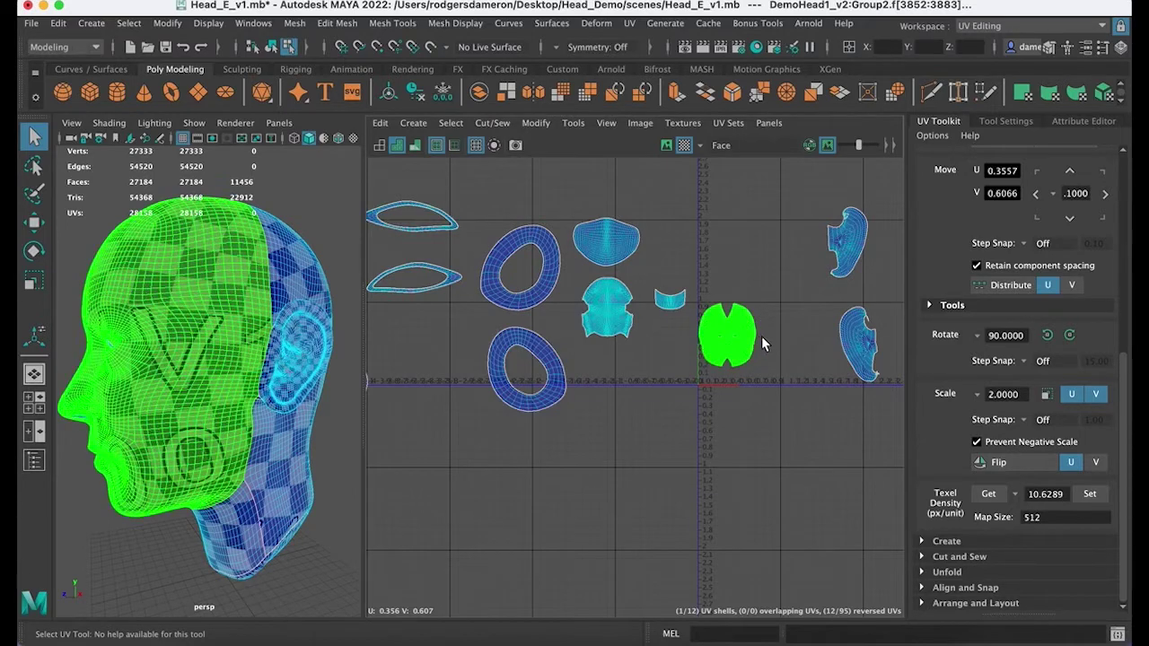
middle_click_drag(761, 335, 657, 362, "alt")
right_click(723, 241)
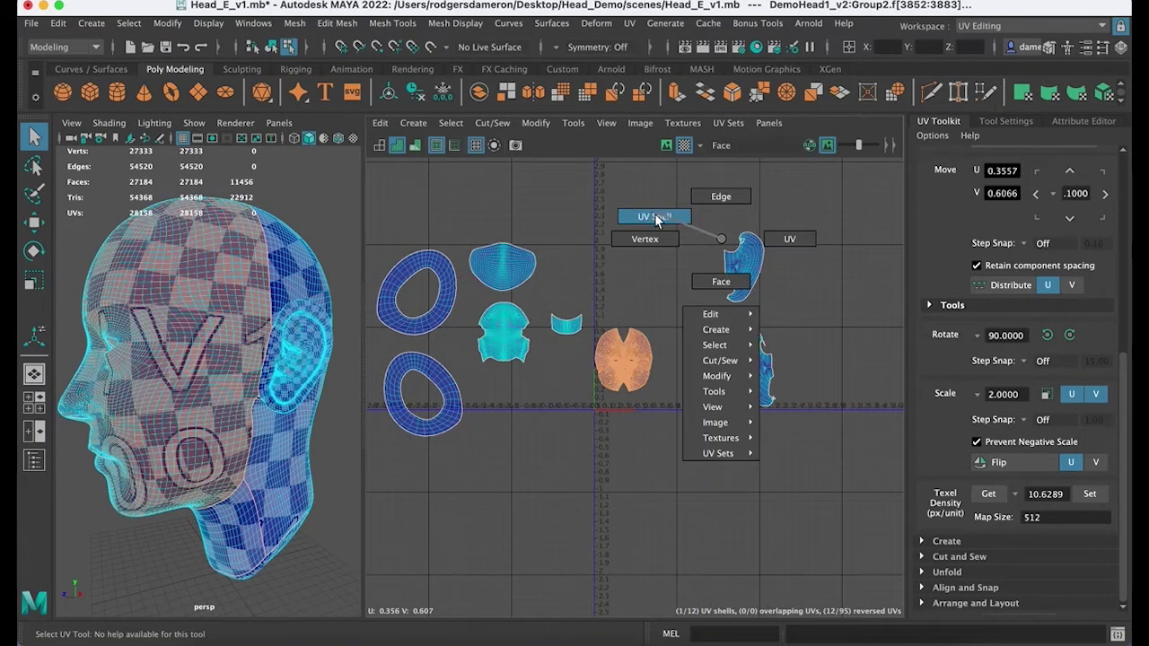
left_click(654, 216)
left_click(737, 263)
left_click(754, 368, "shift")
left_click(539, 335, "shift")
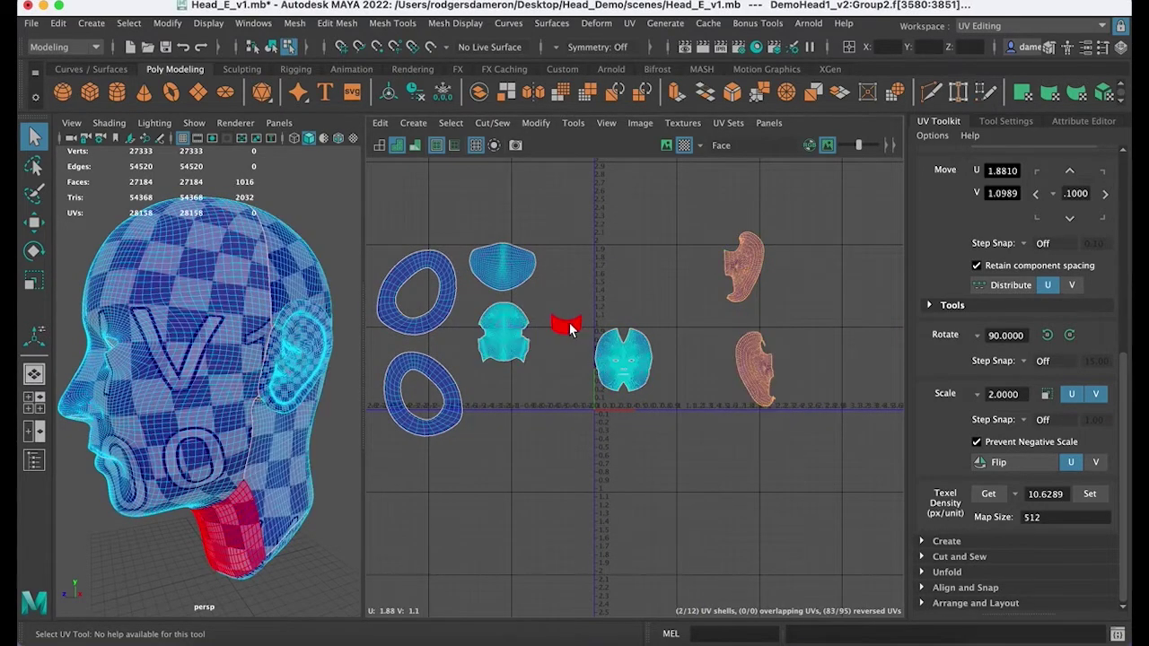
left_click(565, 325, "shift")
left_click(502, 266, "shift")
left_click(431, 321, "shift")
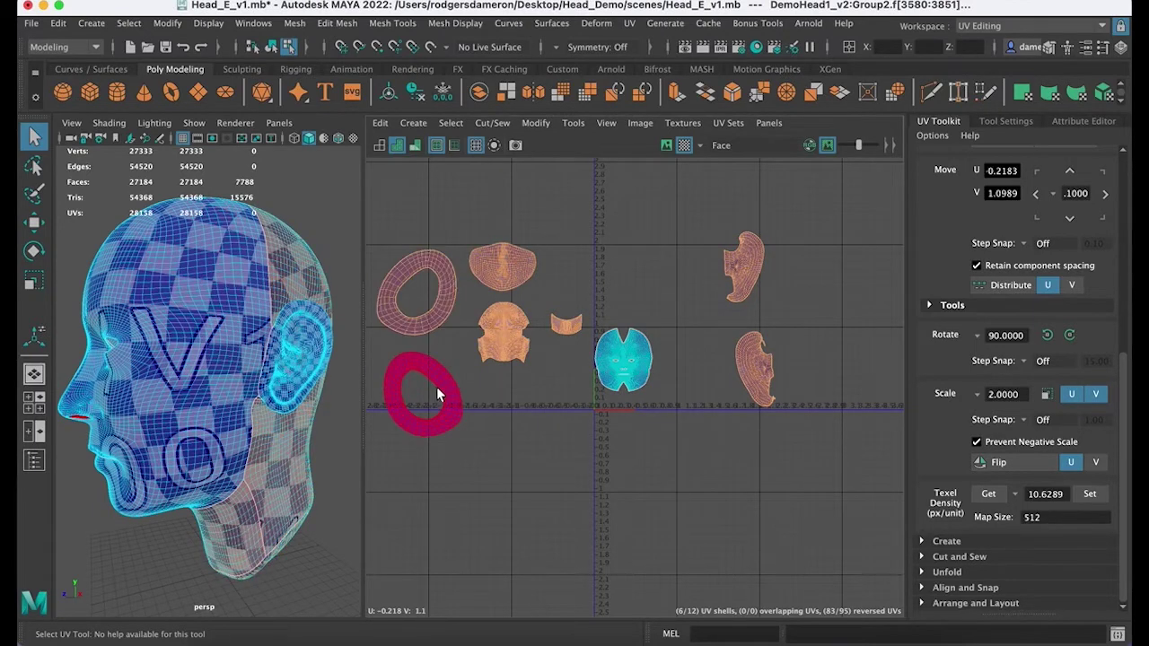
left_click(437, 389, "shift")
middle_click_drag(477, 372, 638, 335, "alt")
right_click_drag(638, 335, 490, 325, "alt")
left_click(534, 310, "shift")
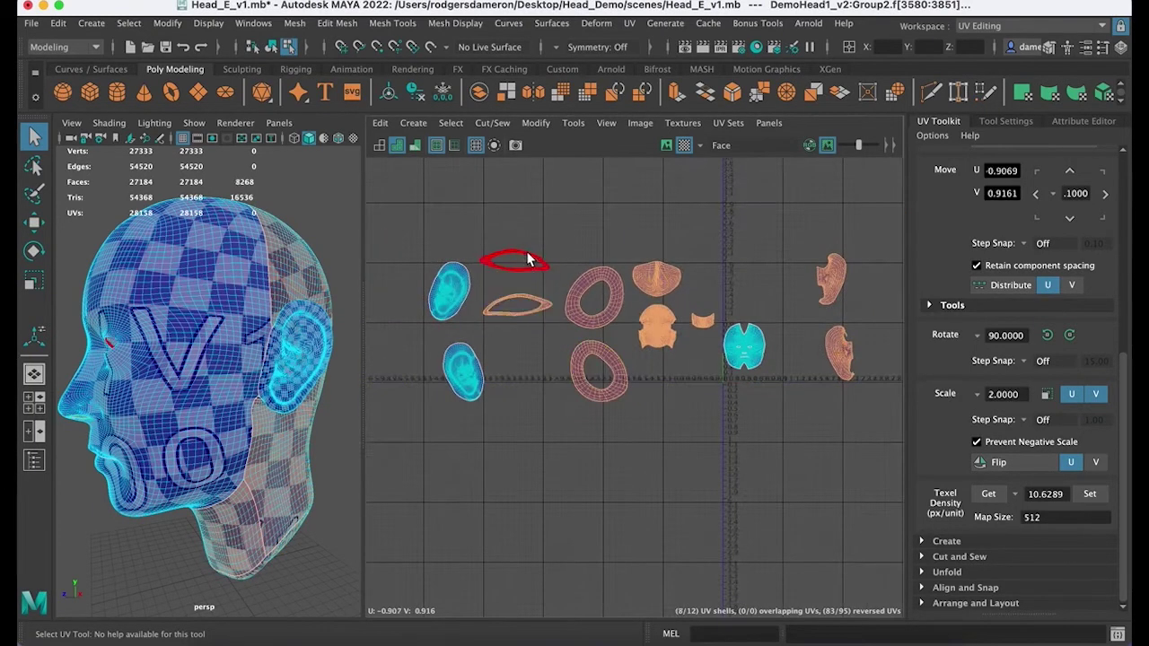
left_click(471, 393, "shift")
middle_click_drag(687, 414, 615, 398, "alt")
left_click(1097, 495)
left_click(1091, 494)
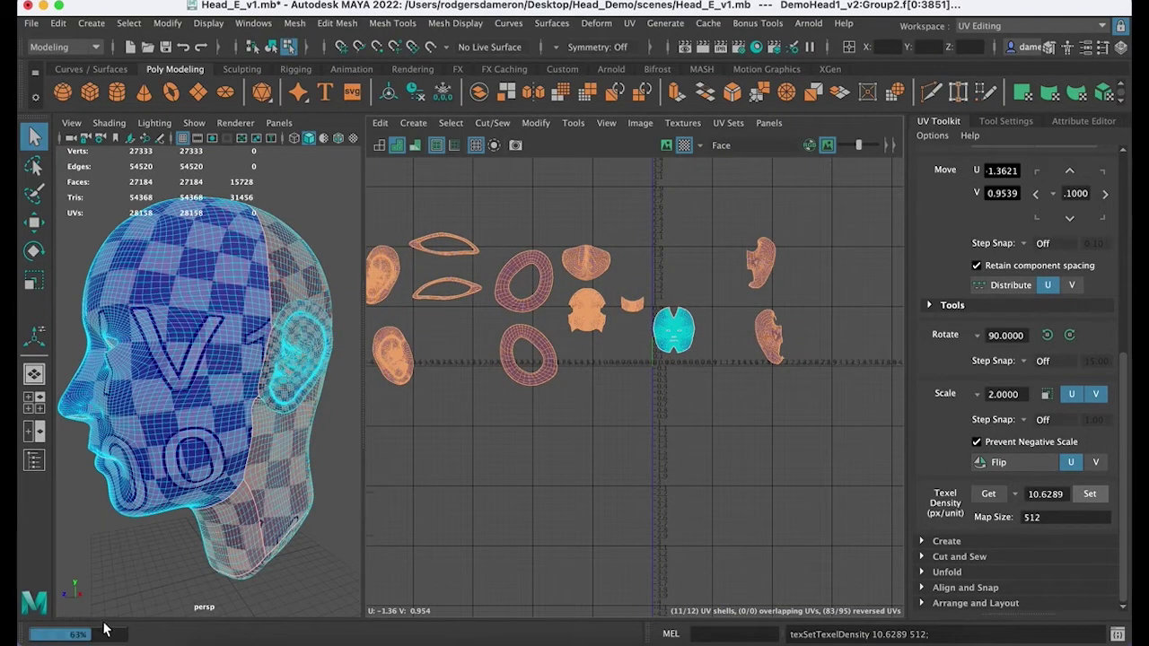
Step: Check the rescaled UV shells against the face shell and save the scene
middle_click_drag(592, 363, 588, 377, "alt")
mouse_move(589, 376)
right_mouse_down("alt")
mouse_move(834, 349)
mouse_move(587, 368)
right_mouse_up("alt")
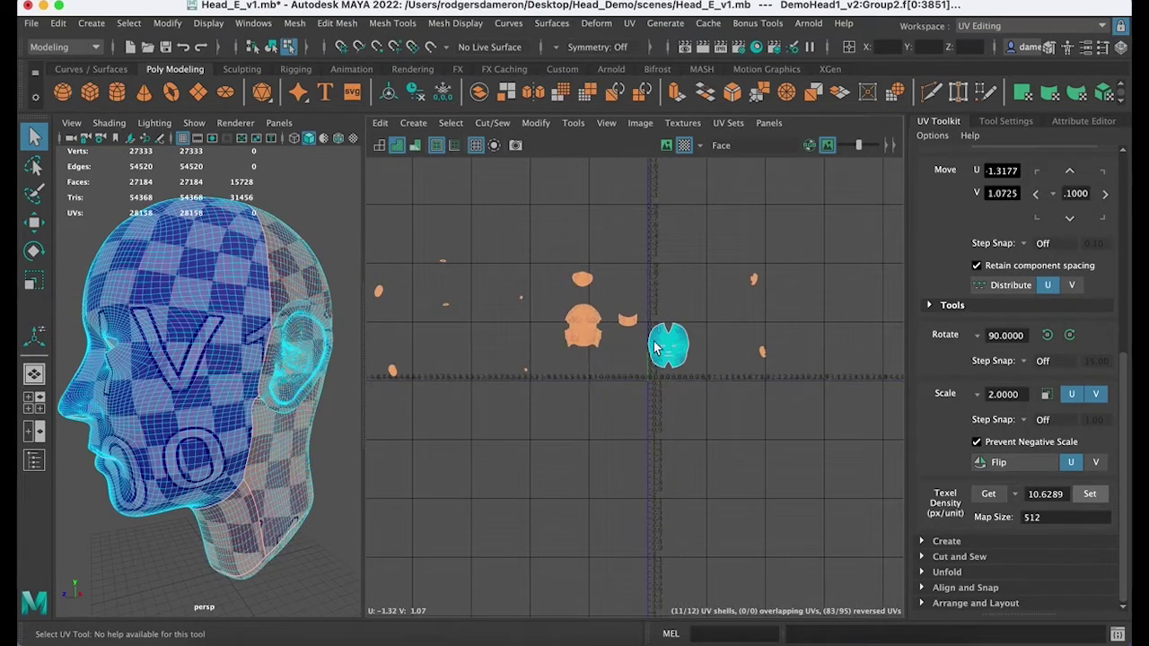
middle_click_drag(655, 348, 566, 329, "alt")
right_click_drag(567, 329, 918, 367, "alt")
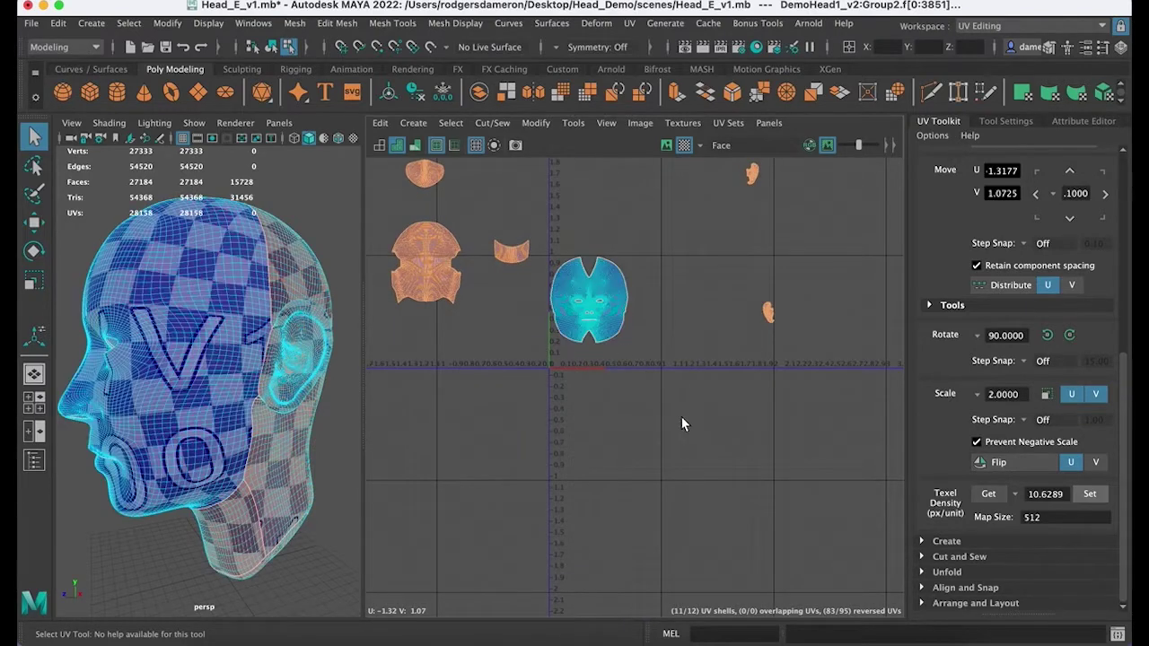
middle_click_drag(615, 373, 748, 374, "alt")
right_click_drag(757, 316, 461, 296, "alt")
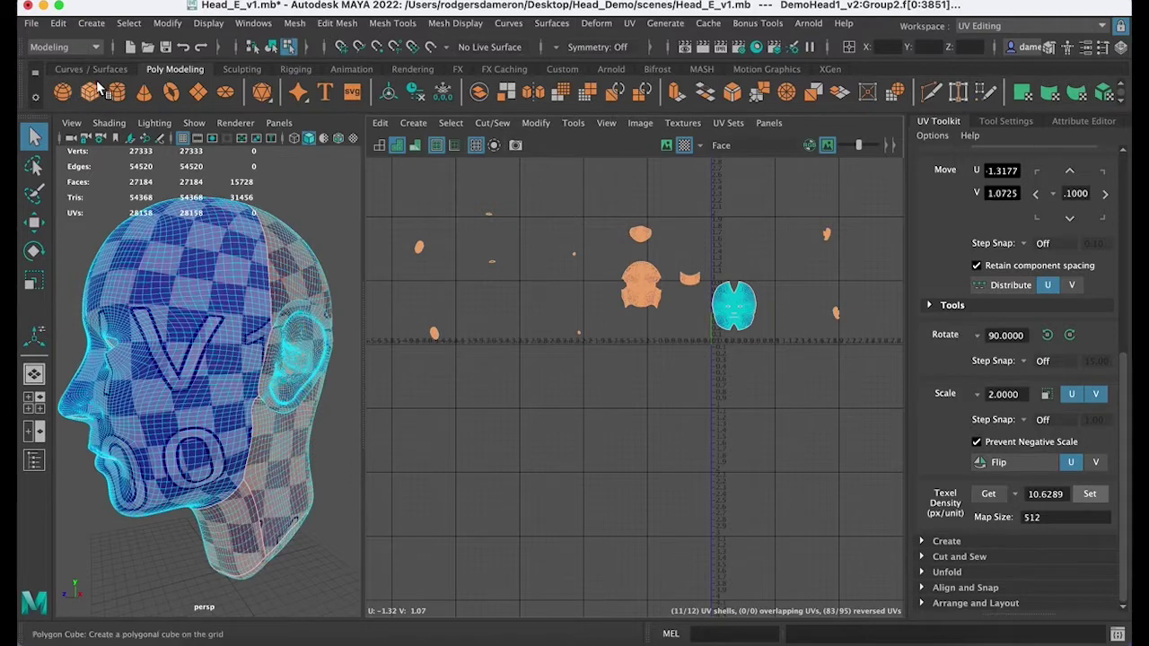
left_click(169, 47)
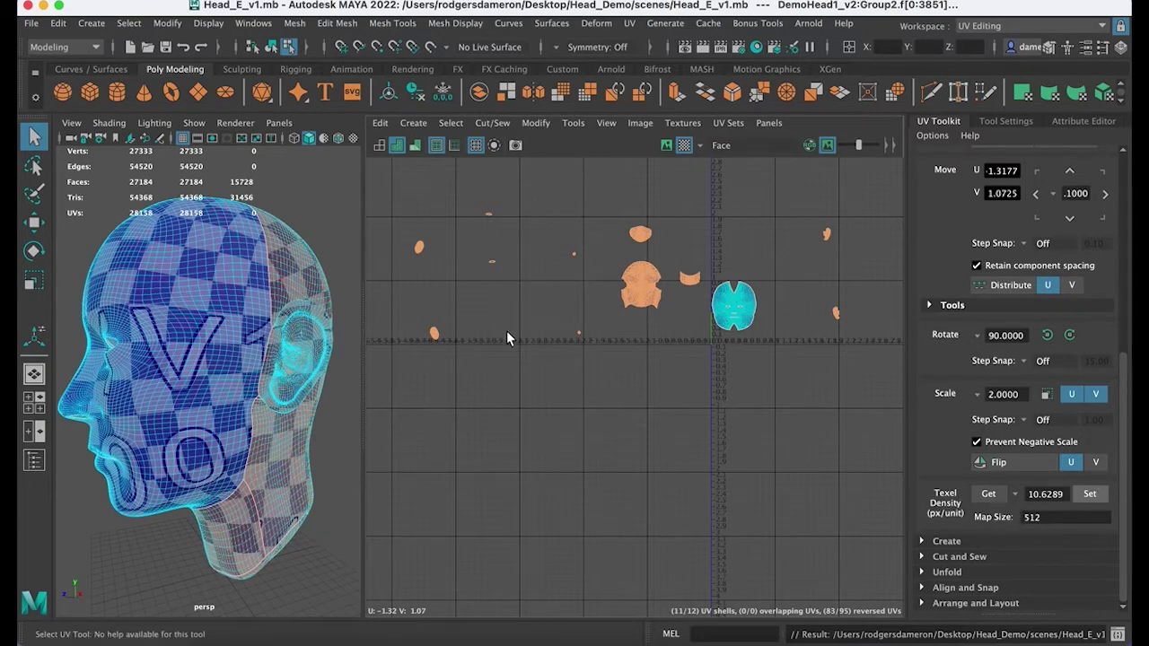
Step: Automatically lay out the eleven selected UV shells inside the 0–1 UV square, leaving out the face shell
left_click_drag(299, 386, 62, 380, "alt")
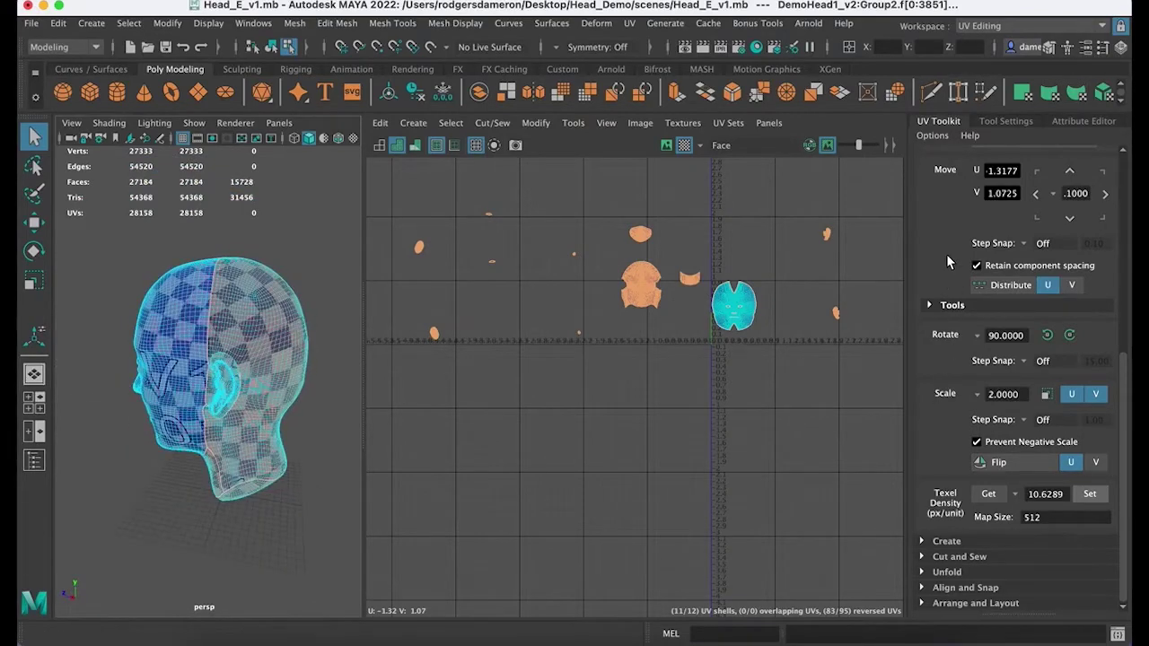
scroll(942, 303, "up", 5)
left_click(917, 293)
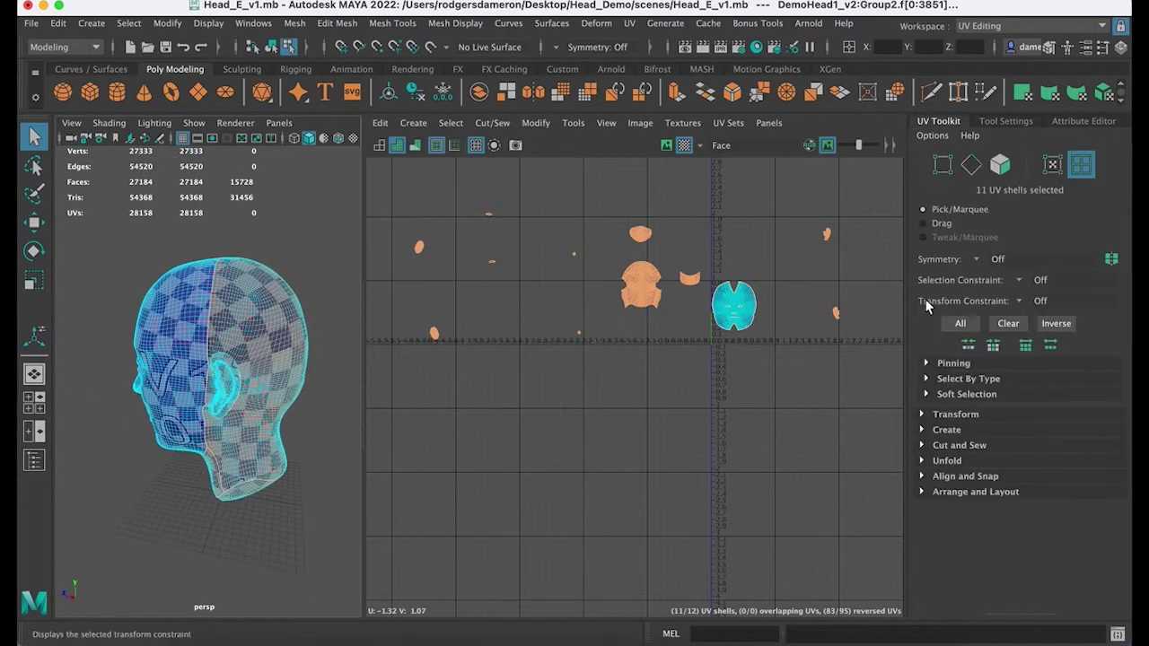
left_click(923, 492)
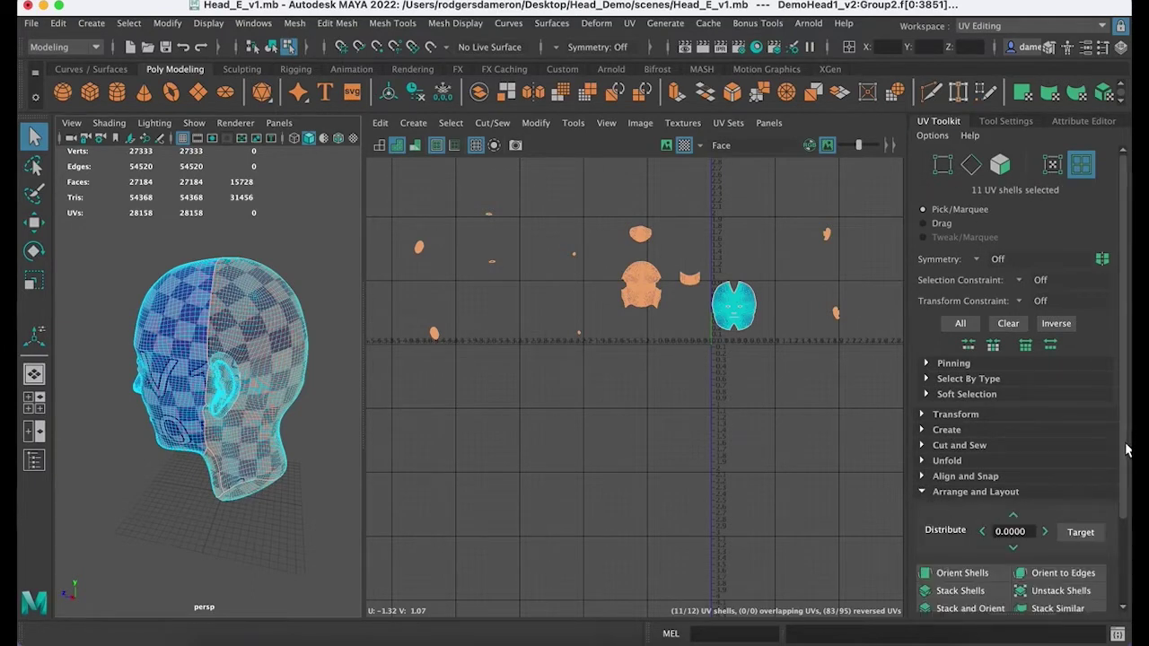
scroll(1128, 449, "down", 5)
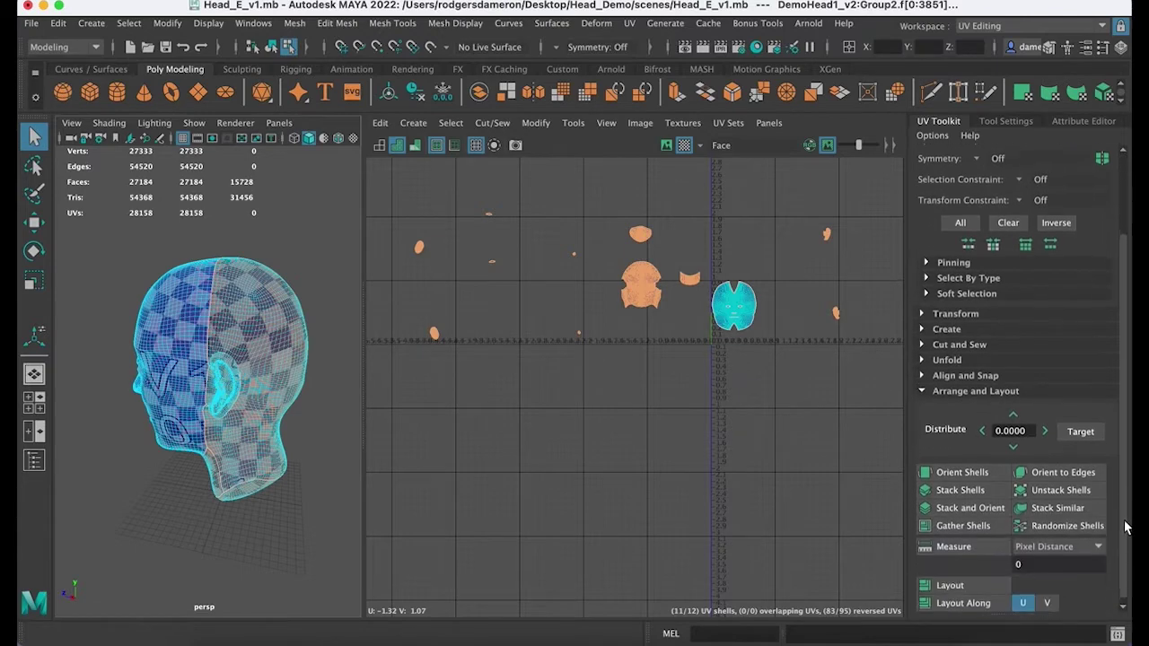
left_click(951, 582)
middle_click_drag(728, 464, 591, 502, "alt")
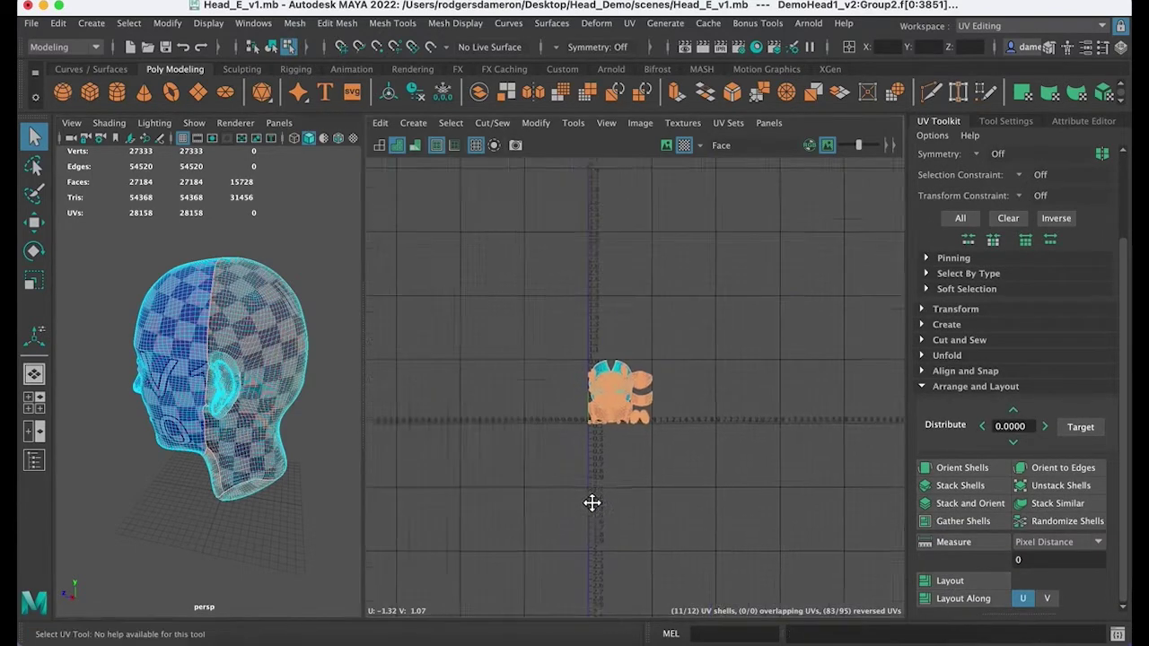
right_click_drag(592, 502, 898, 440, "alt")
middle_click_drag(768, 502, 480, 462, "alt")
right_click_drag(479, 461, 646, 461, "alt")
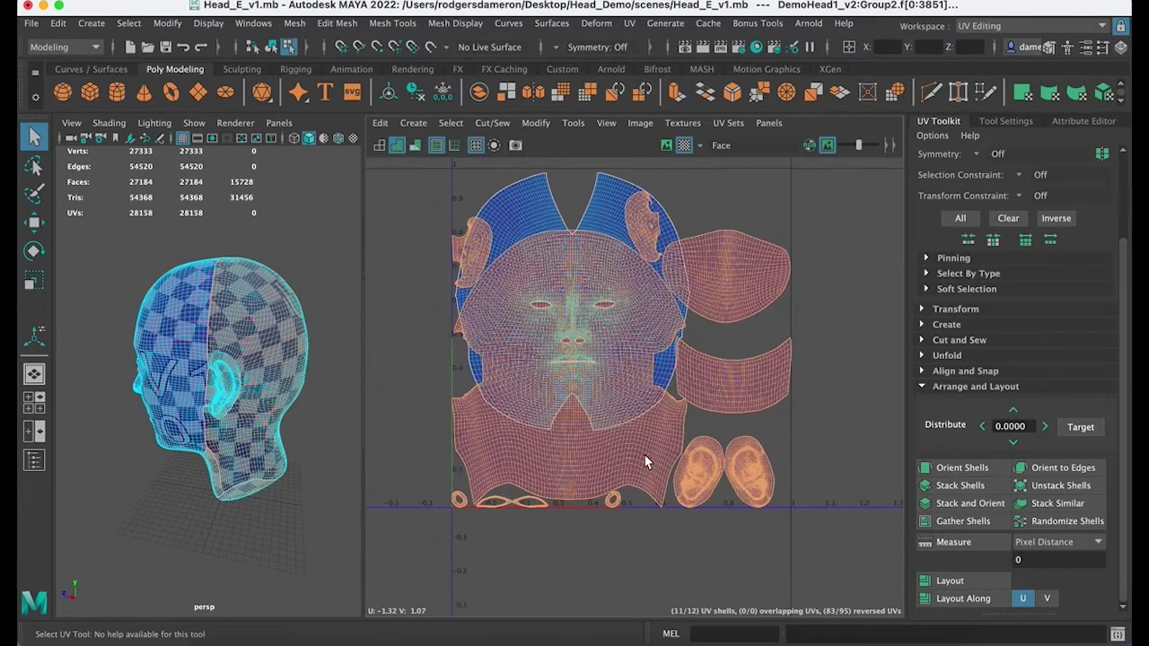
Step: Move the face UV shell above the packed shells, outside the 0–1 square, to about U 0.31, V 1.28
double_click(644, 463)
middle_click_drag(687, 394, 685, 461, "alt")
right_click_drag(685, 461, 537, 377, "alt")
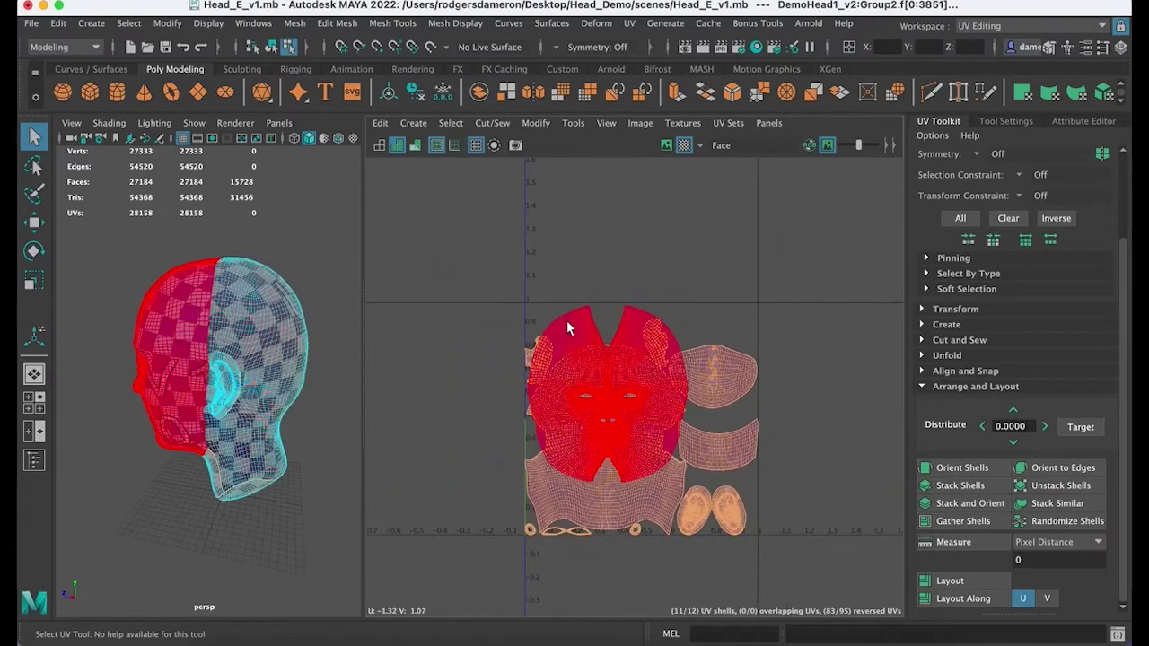
left_click(575, 315)
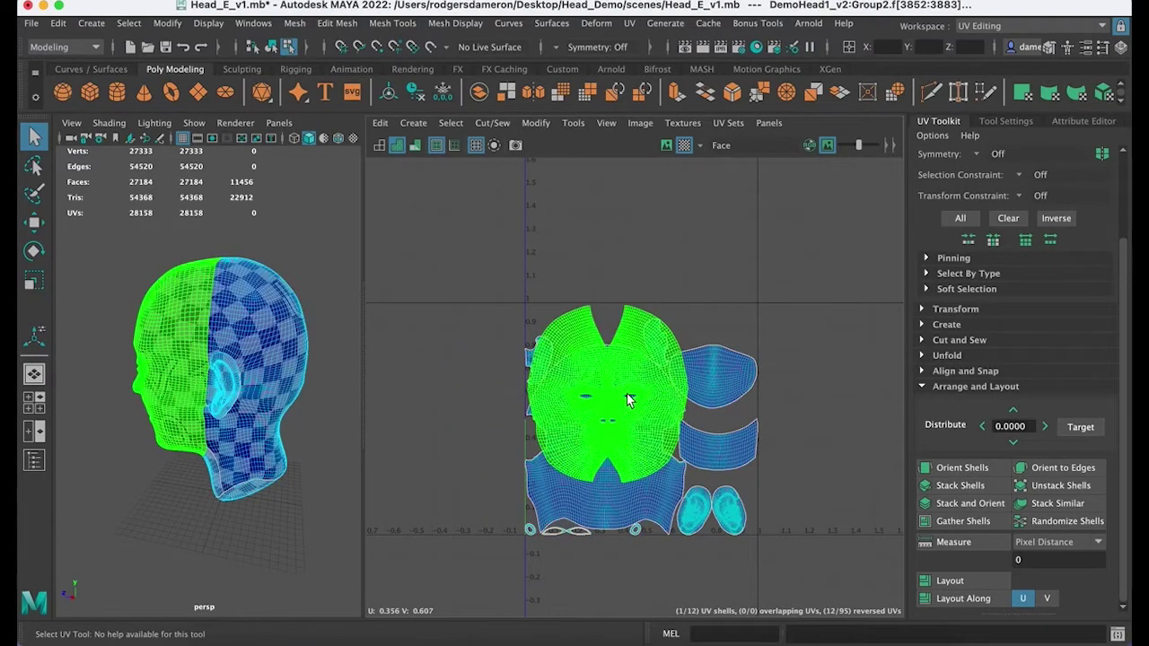
key("w")
left_click_drag(616, 335, 596, 232)
middle_click_drag(699, 370, 672, 414, "alt")
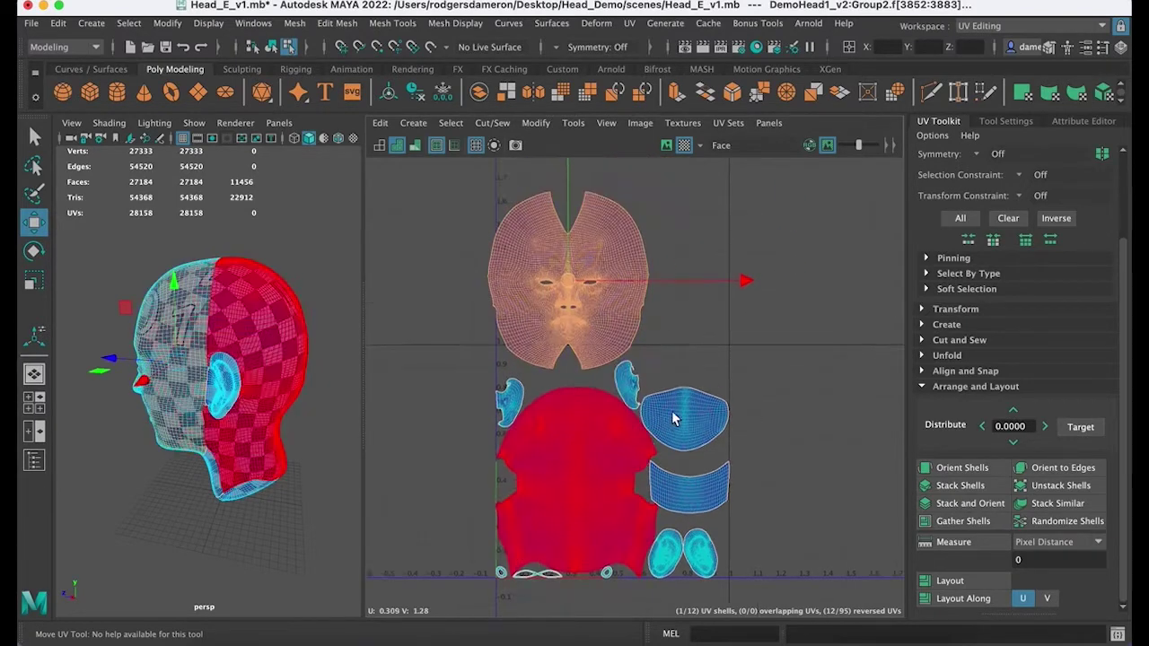
right_click_drag(672, 414, 605, 417, "alt")
middle_click_drag(605, 417, 603, 360, "alt")
right_click_drag(603, 361, 542, 364, "alt")
scroll(624, 404, "up", 3)
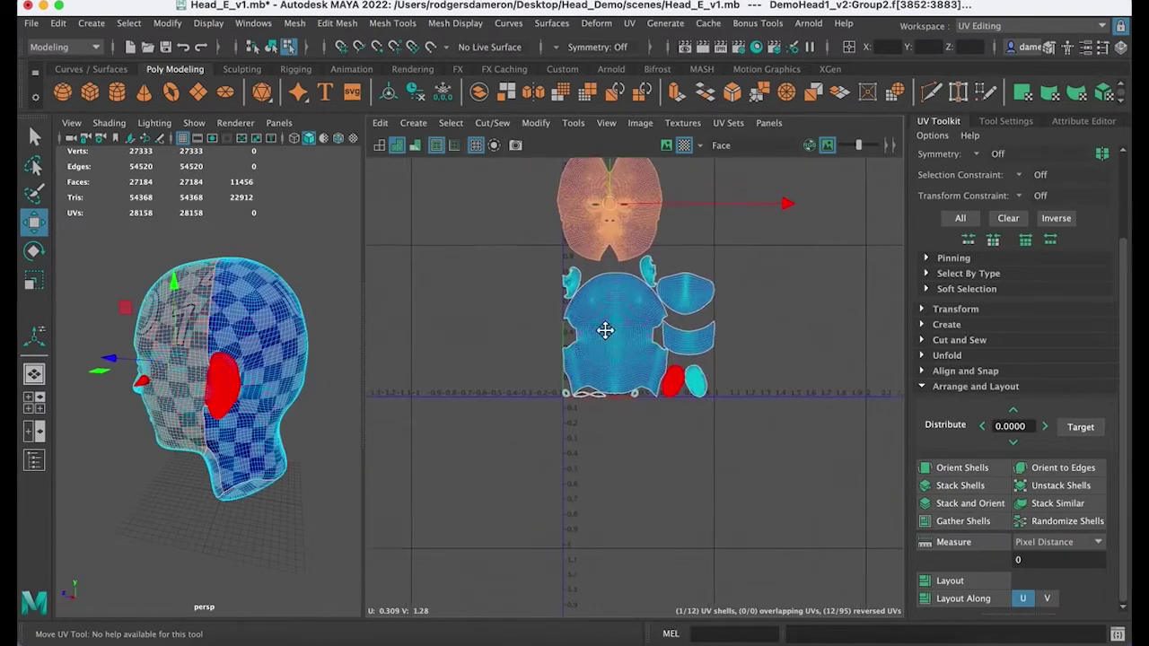
Step: Select all twelve UV shells and scale them down uniformly to about two thirds of their size
left_click(812, 508)
middle_click_drag(738, 369, 729, 470, "alt")
right_click_drag(729, 469, 672, 413, "alt")
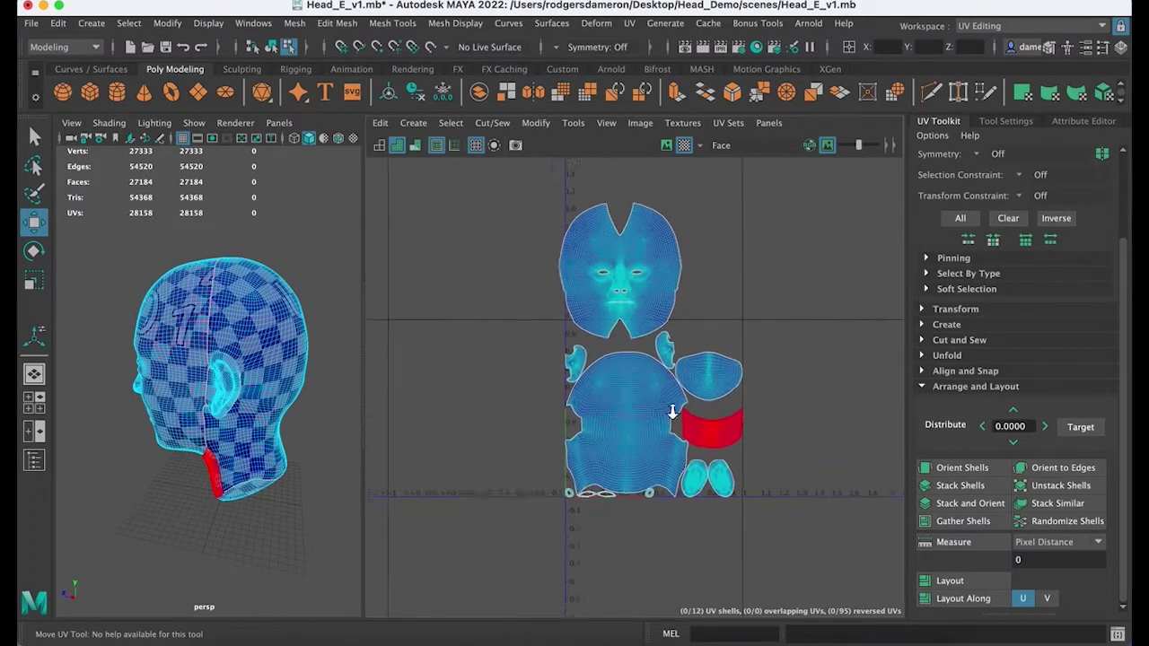
left_click_drag(504, 187, 877, 580)
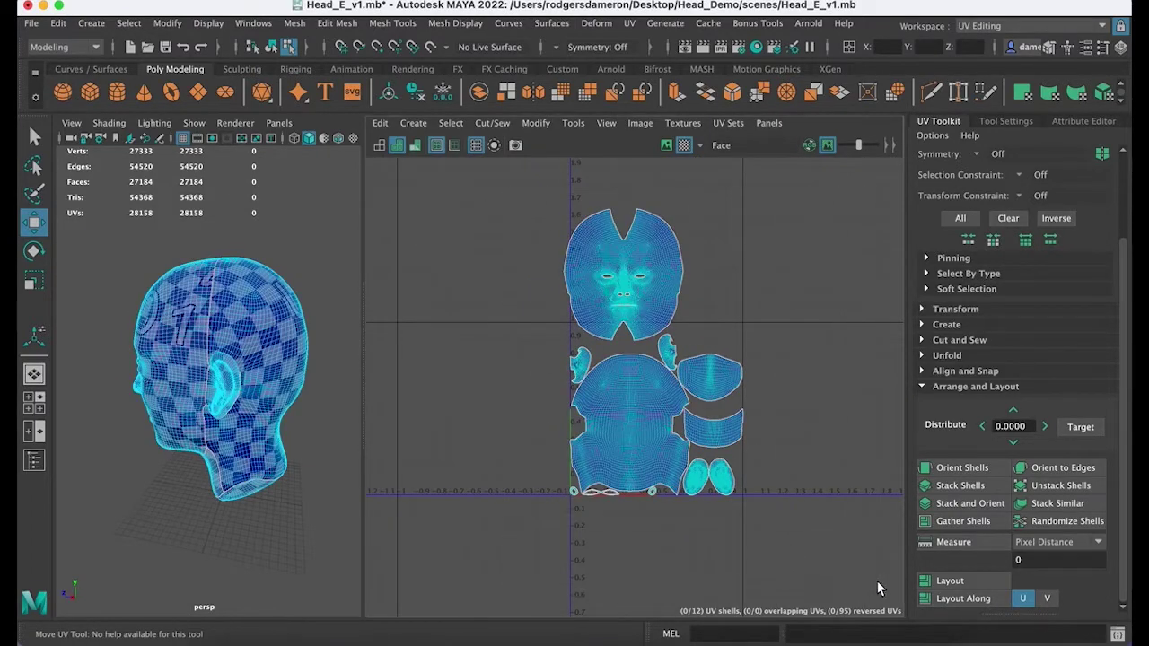
right_click(635, 409)
right_click_drag(634, 411, 550, 399)
left_click_drag(503, 157, 843, 532)
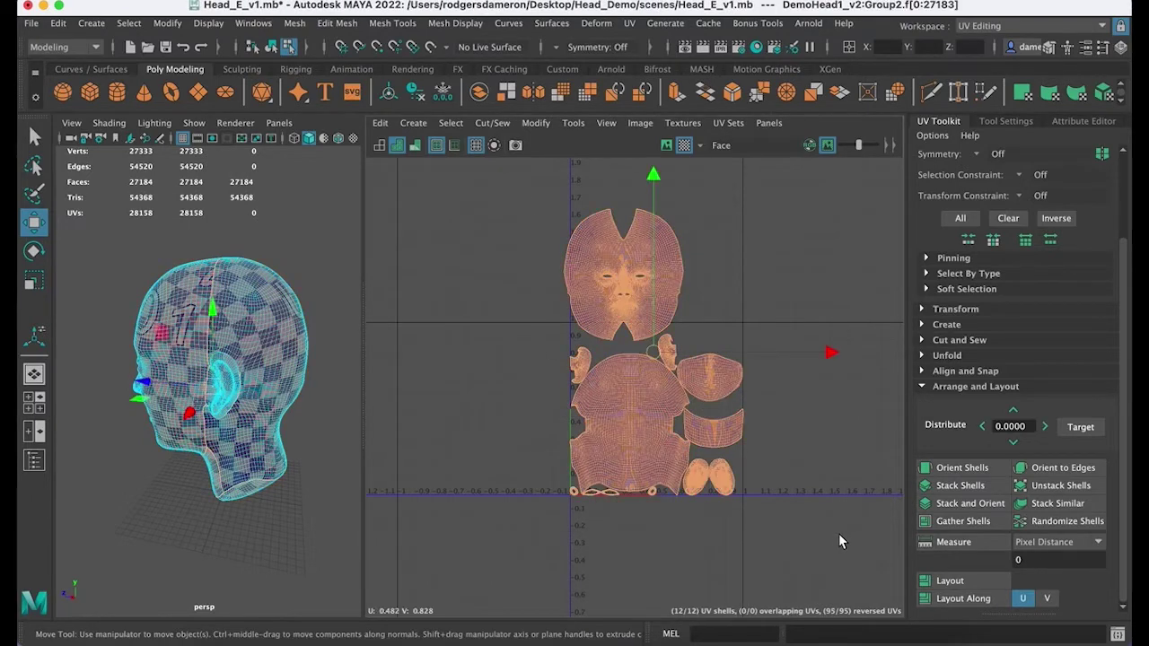
key("e")
key("r")
left_click_drag(647, 355, 585, 389)
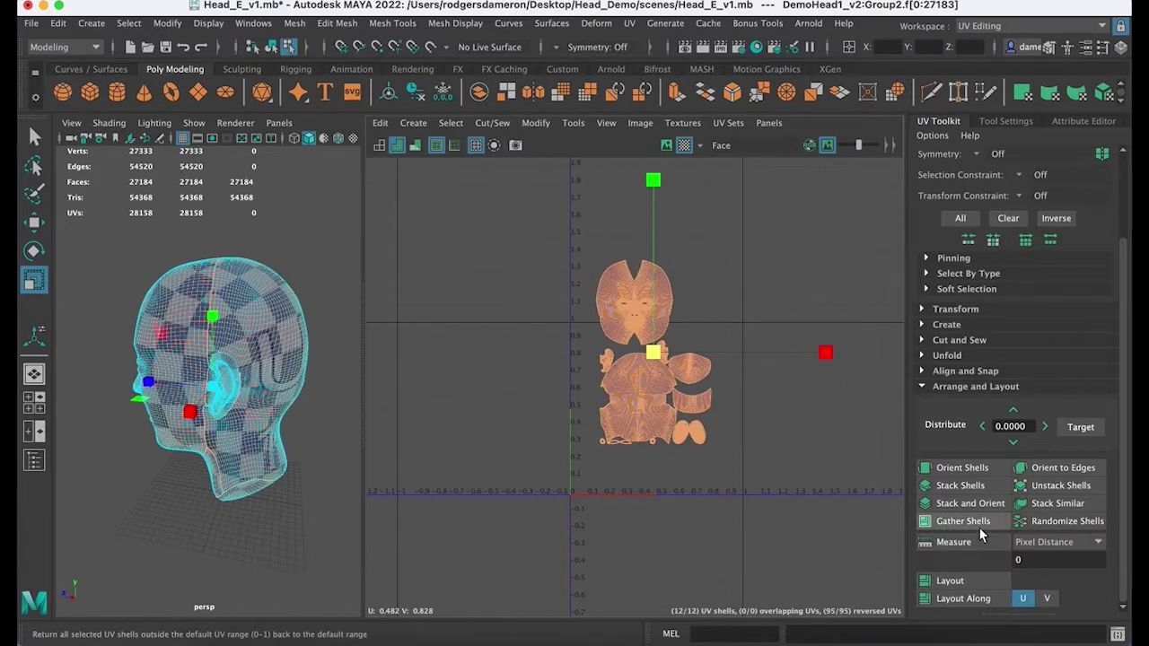
Step: Pack all twelve UV shells together into the 0–1 UV square and scale the whole set up slightly
left_click(968, 581)
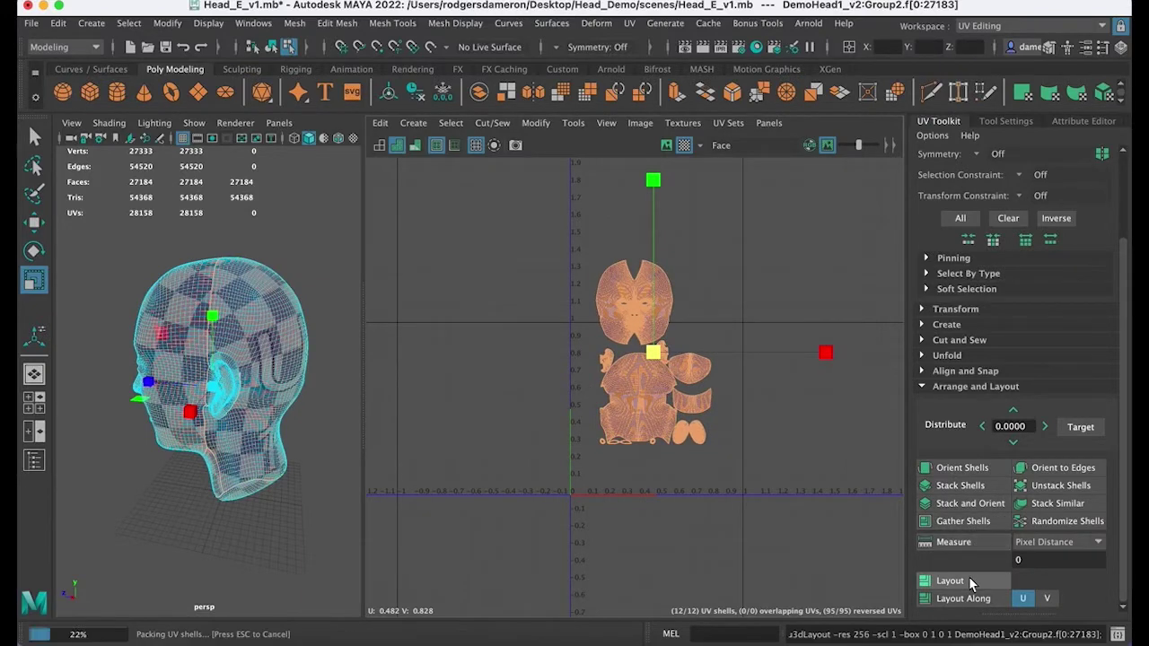
right_click_drag(554, 416, 755, 420, "alt")
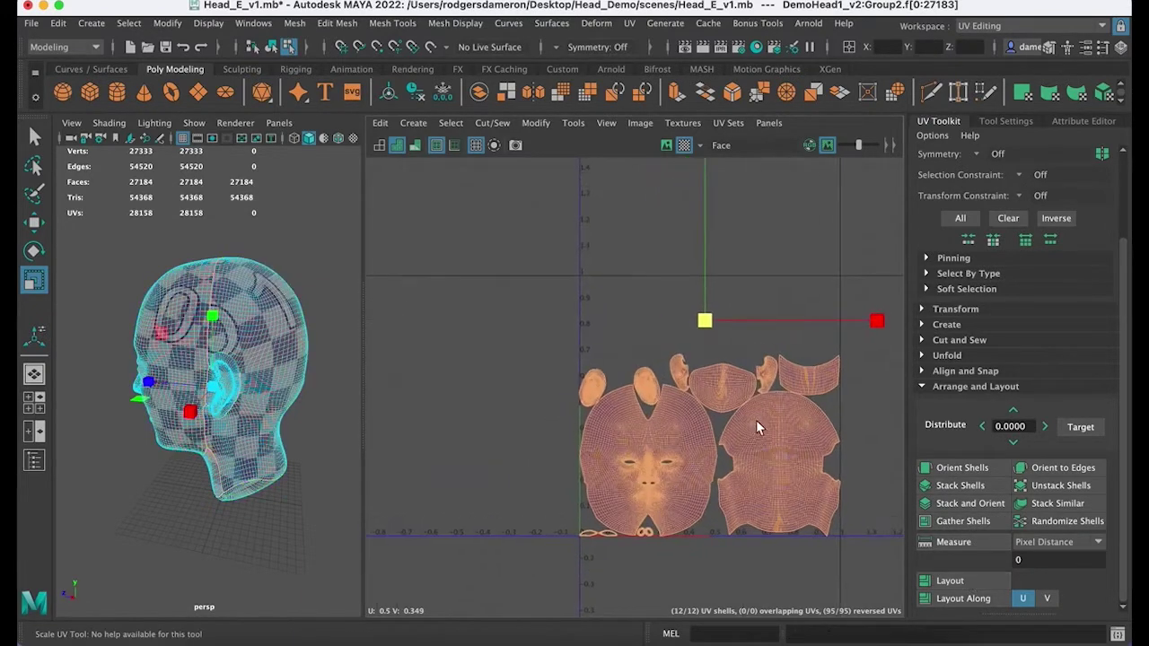
middle_click_drag(755, 420, 689, 404, "alt")
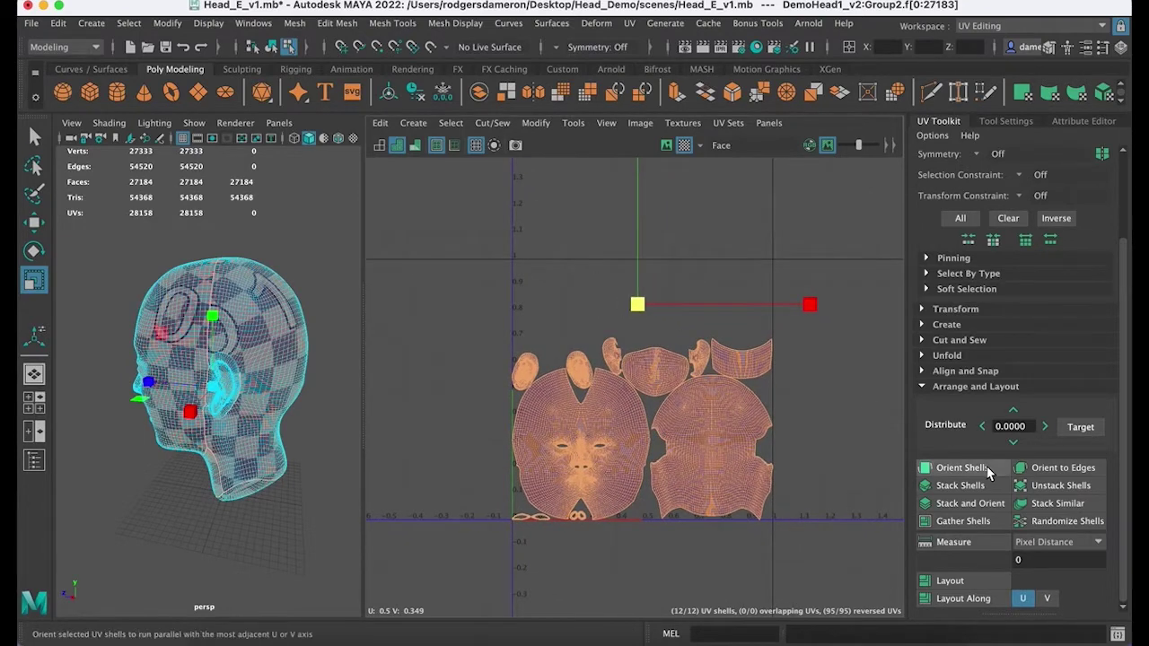
mouse_move(642, 306)
left_mouse_down()
mouse_move(714, 296)
mouse_move(659, 295)
left_mouse_up()
key("ctrl+z")
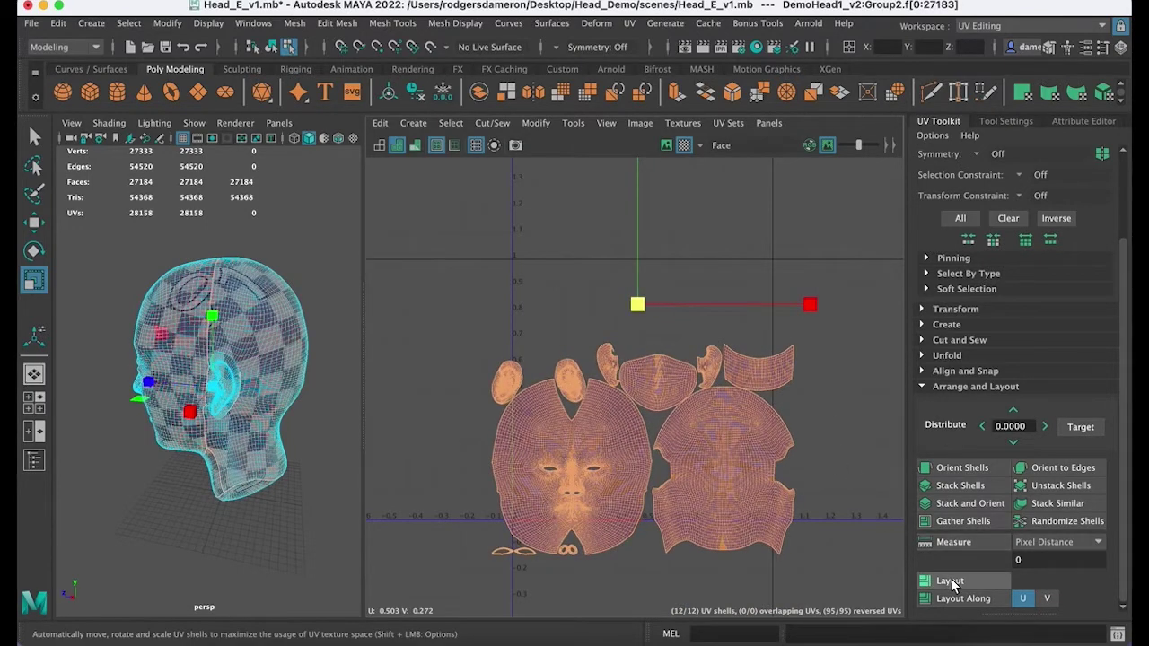
Step: Automatically lay out all twelve UV shells in the 0–1 square and scale them up uniformly to about 1.2 times their packed size
left_click(951, 580)
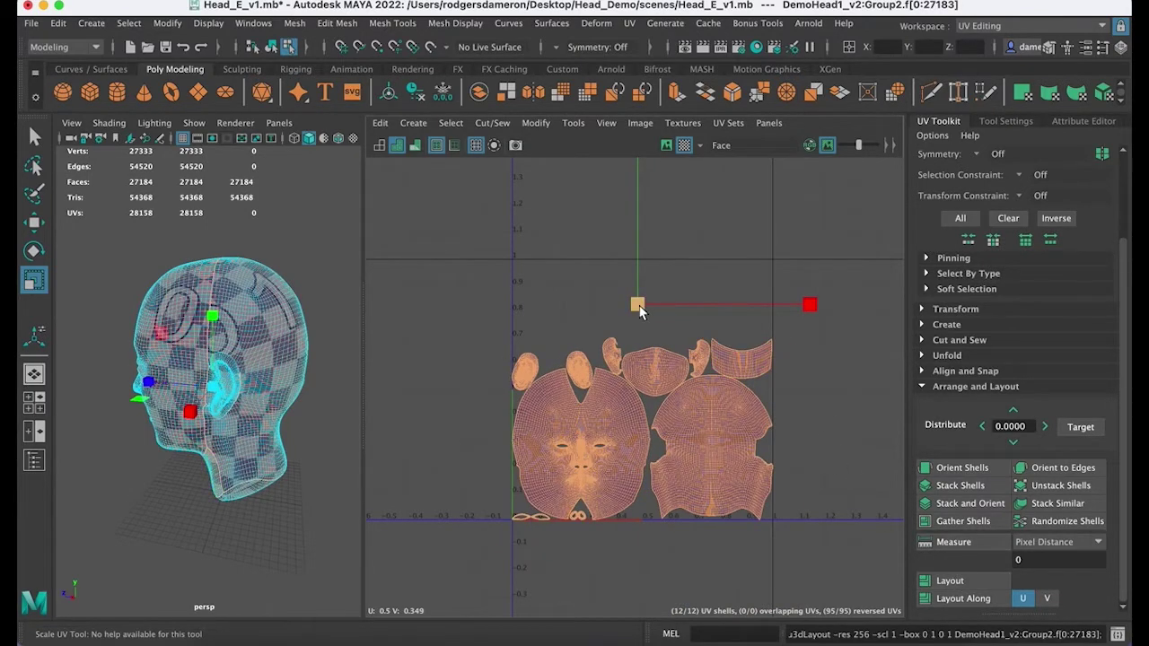
middle_click_drag(641, 319, 618, 231, "alt")
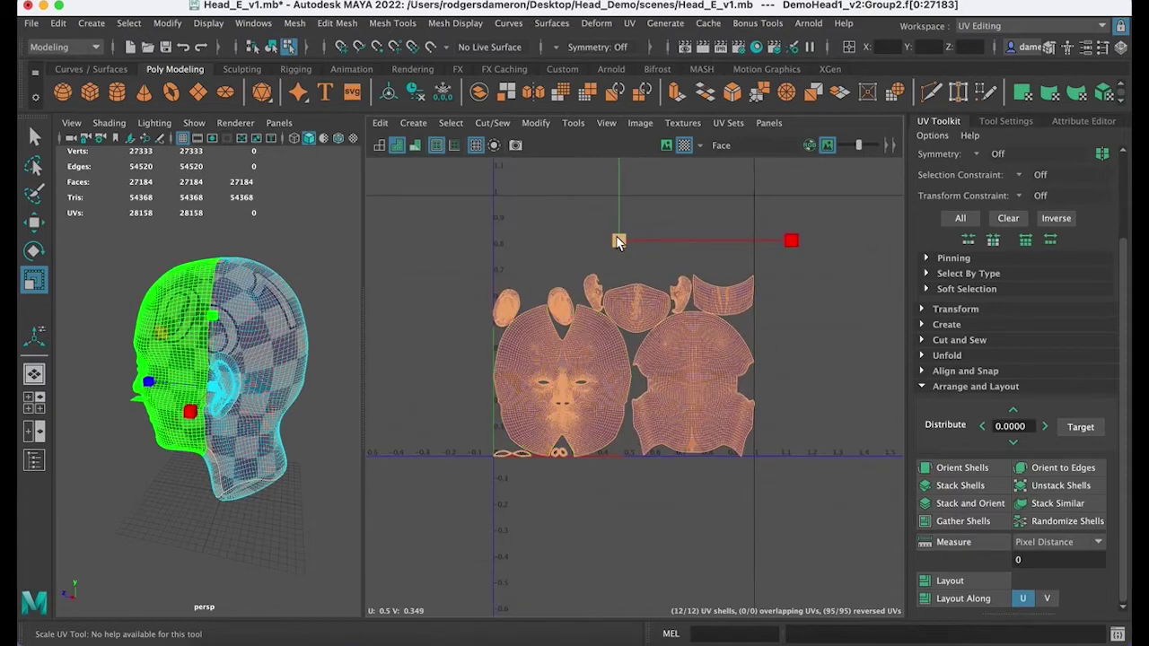
left_click_drag(617, 240, 660, 103)
key("w")
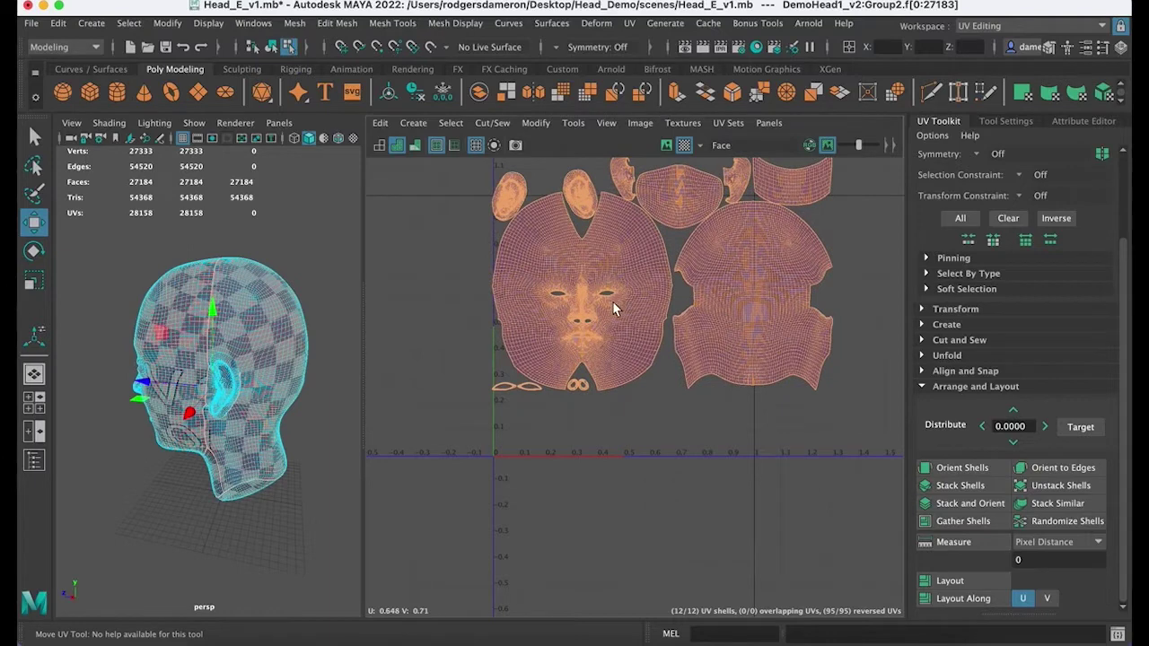
middle_click_drag(615, 309, 585, 458, "alt")
key("e")
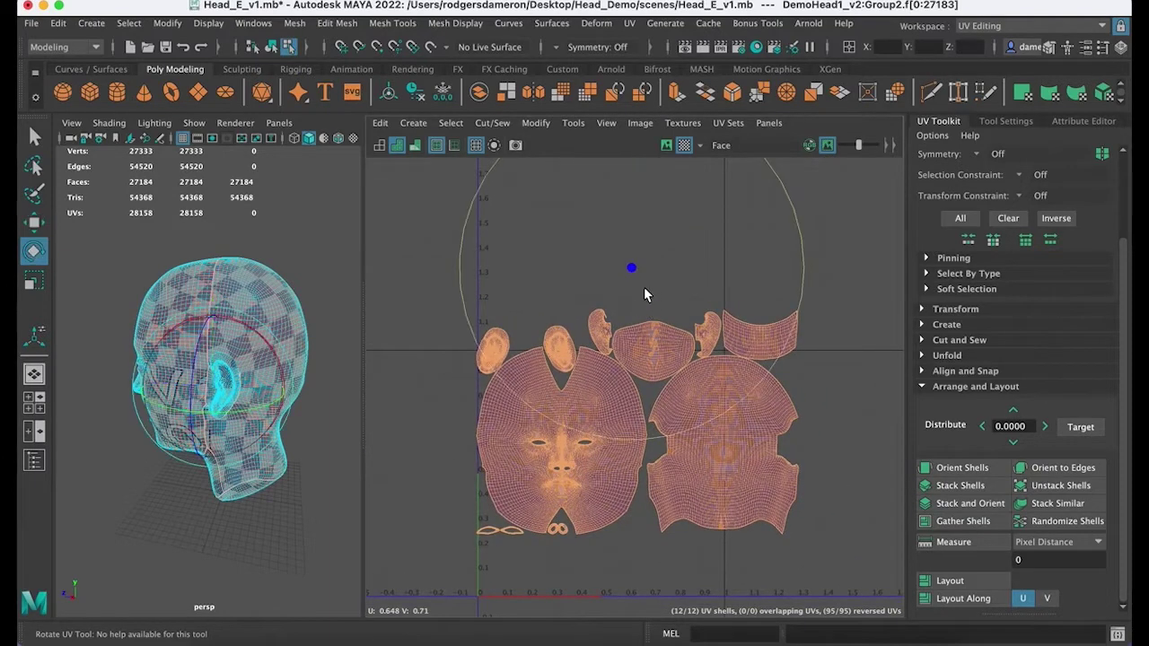
key("r")
left_click_drag(631, 267, 613, 279)
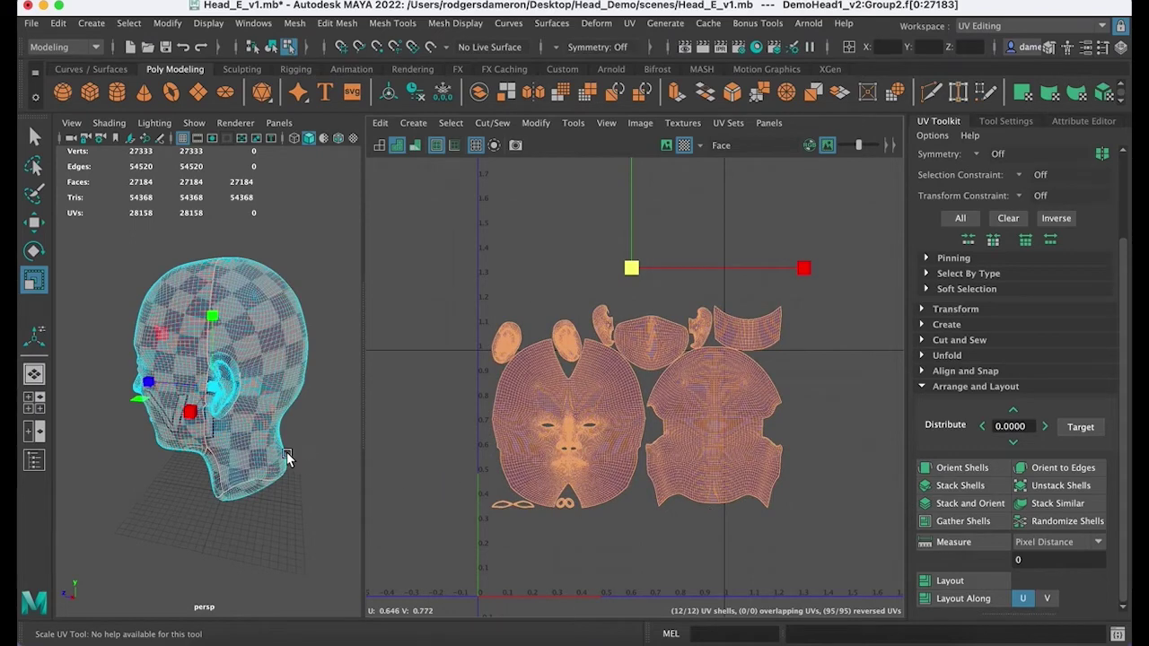
Step: Examine the checker pattern on the back of the head and compare it with the arrangement of the UV shells
left_click_drag(286, 455, 219, 454, "alt")
right_click_drag(218, 454, 249, 444, "alt")
left_click_drag(248, 444, 241, 424, "alt")
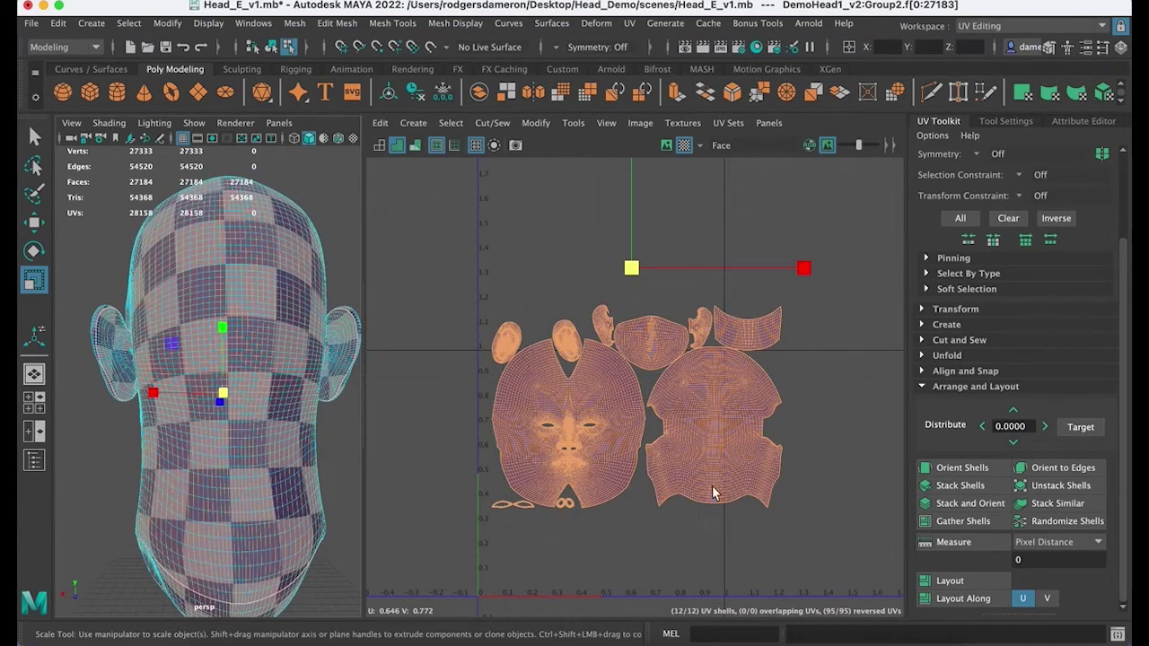
middle_click_drag(686, 429, 694, 292, "alt")
right_click_drag(695, 293, 855, 300, "alt")
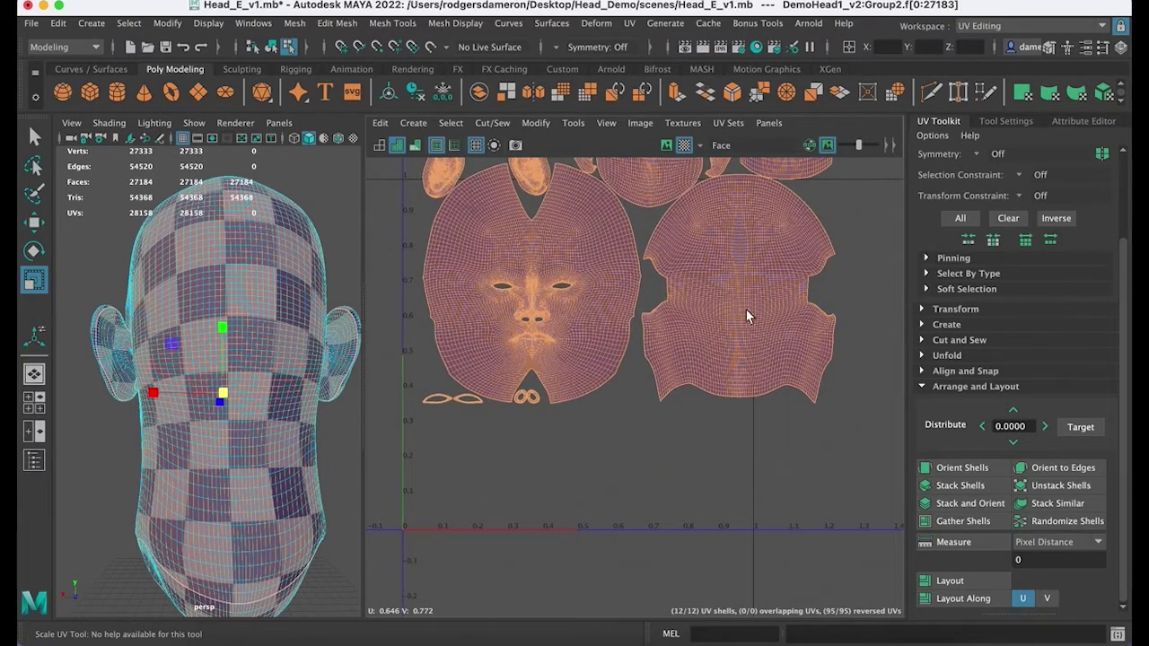
middle_click_drag(616, 312, 665, 414, "alt")
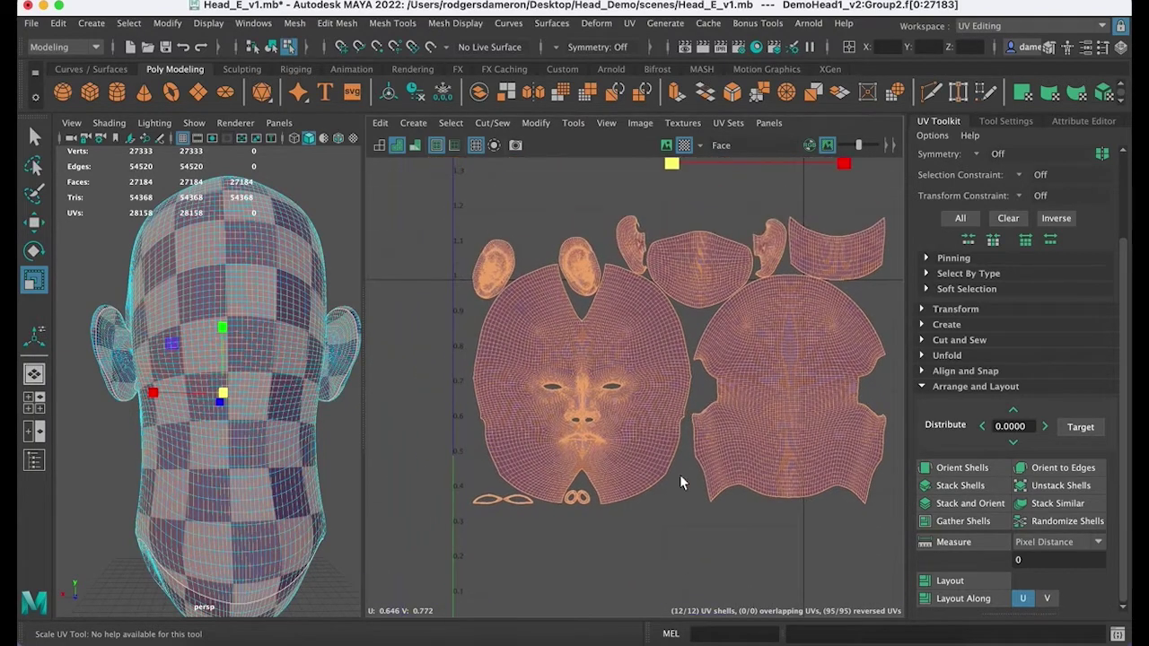
middle_click_drag(507, 508, 482, 428, "alt")
right_click_drag(637, 399, 596, 396, "alt")
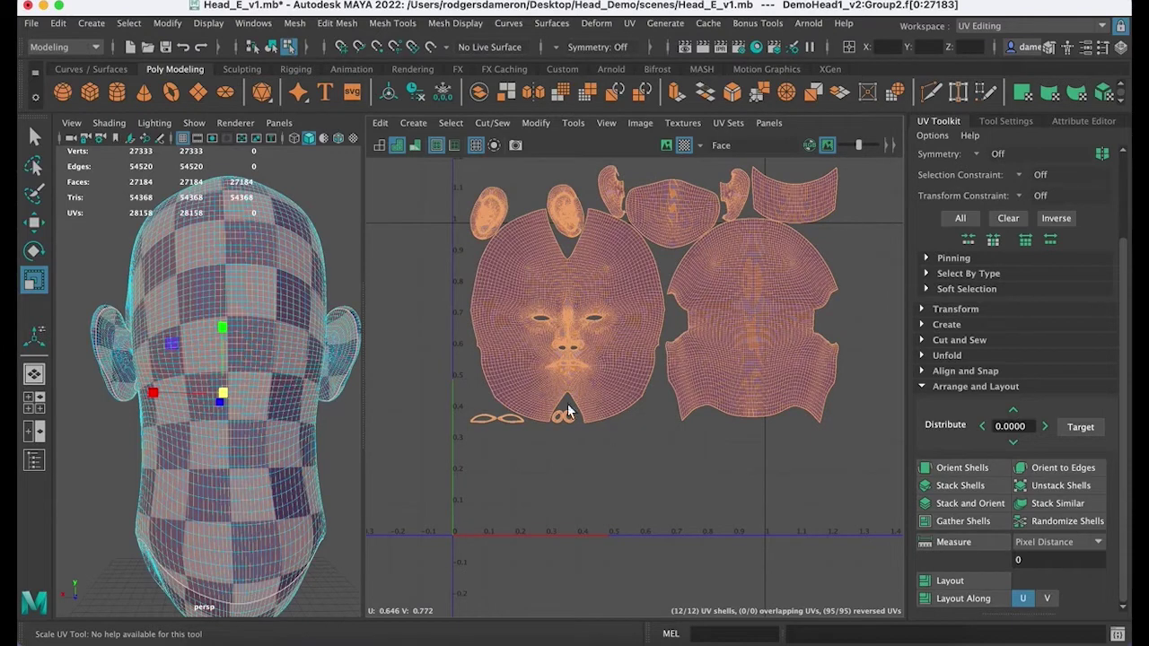
middle_click_drag(570, 415, 594, 452, "alt")
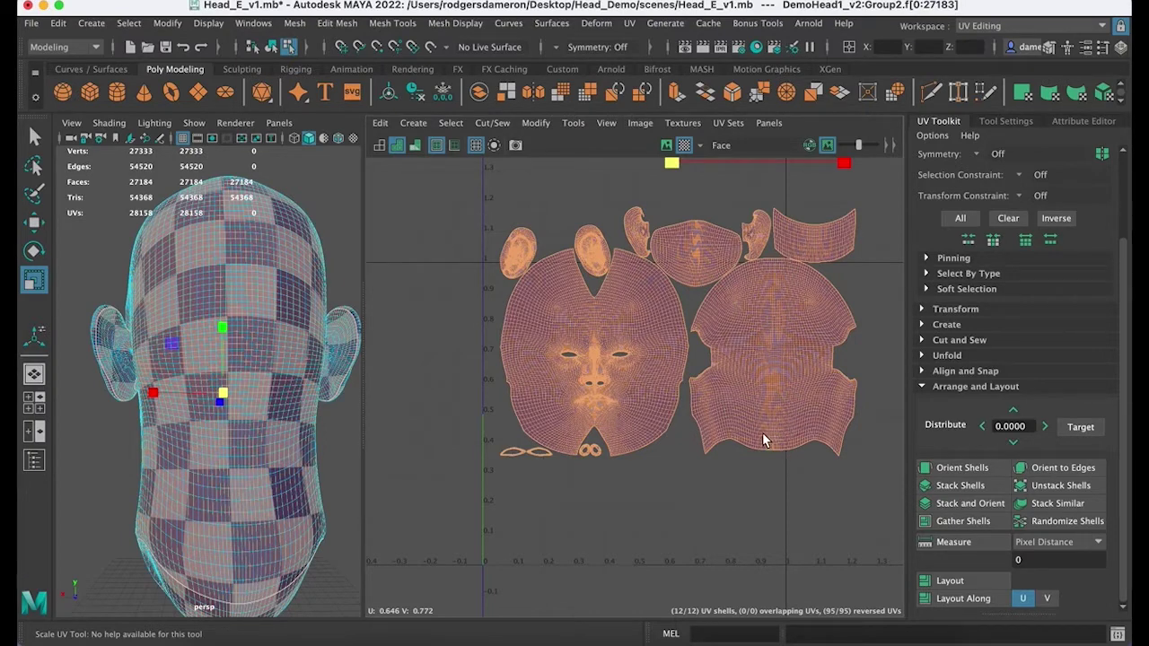
Step: Clear the shell selection and select the vertical centre edge loop of the back-of-head UV shell from its lower border
mouse_move(654, 370)
middle_mouse_down("alt")
mouse_move(625, 386)
mouse_move(656, 389)
middle_mouse_up("alt")
key("q")
right_click_drag(656, 390, 722, 365, "alt")
middle_click_drag(675, 435, 648, 394, "alt")
right_click_drag(648, 393, 809, 477, "alt")
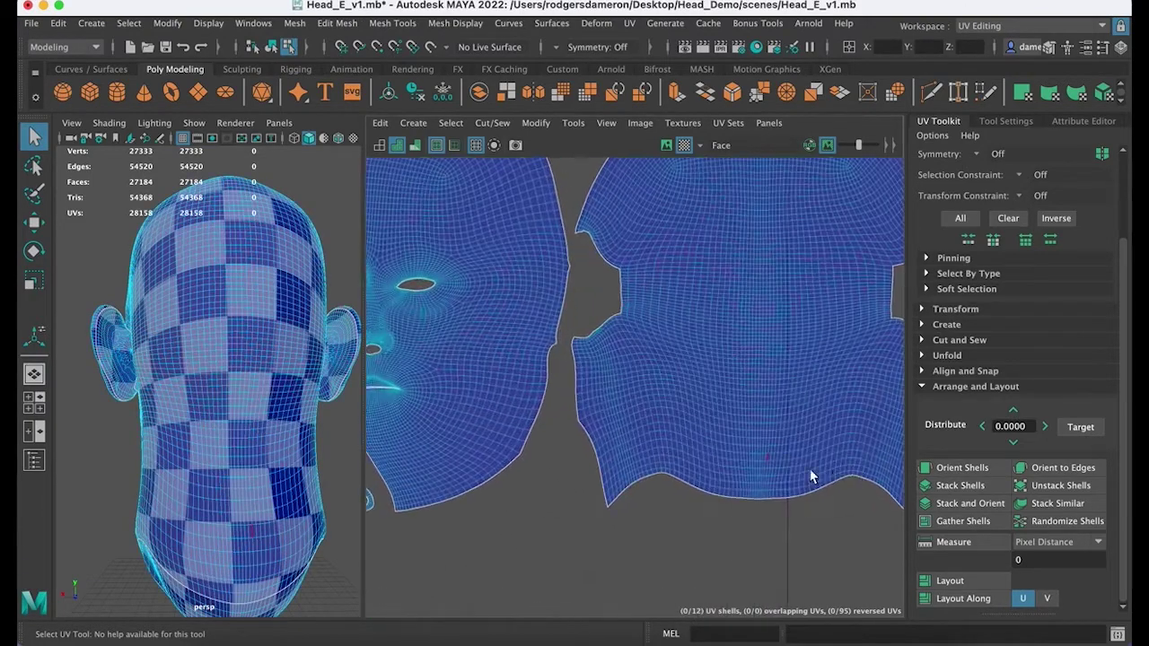
right_click_drag(757, 505, 824, 449, "alt")
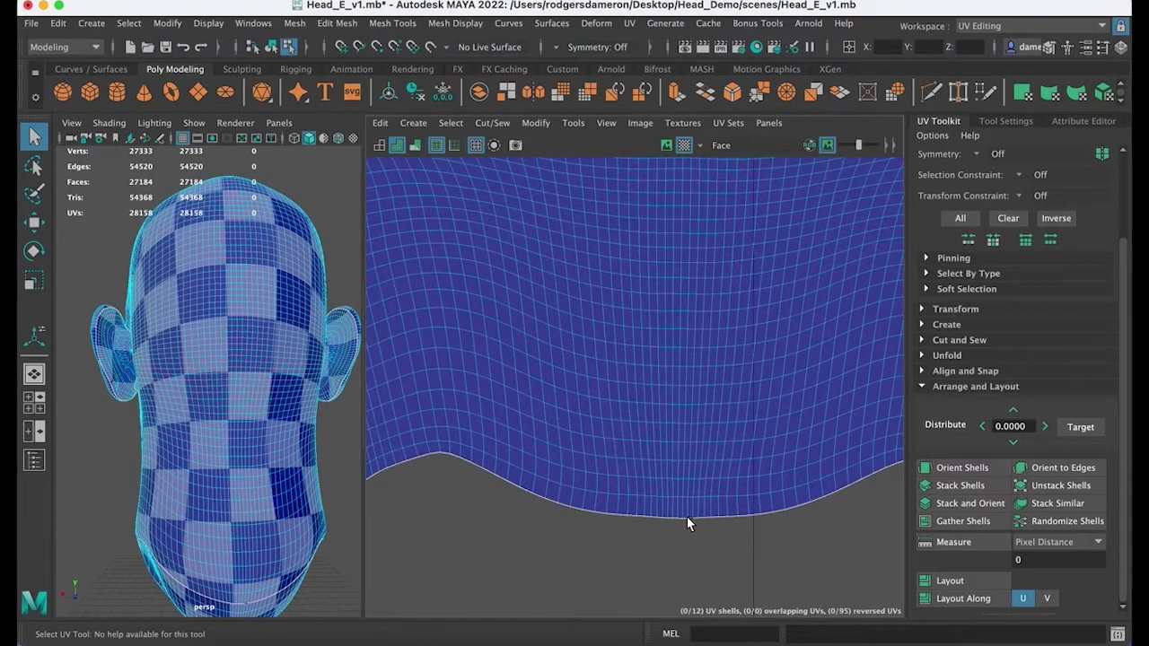
middle_click_drag(687, 516, 664, 418, "alt")
right_click_drag(664, 418, 688, 421, "alt")
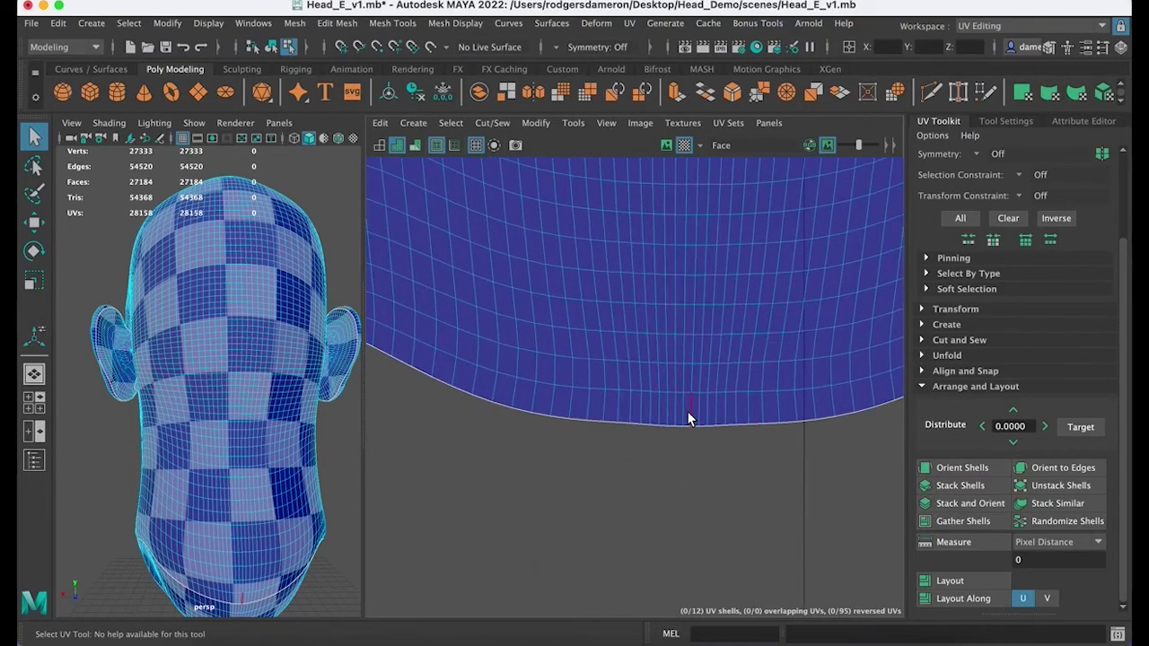
left_click(688, 418)
double_click(693, 376)
key("f")
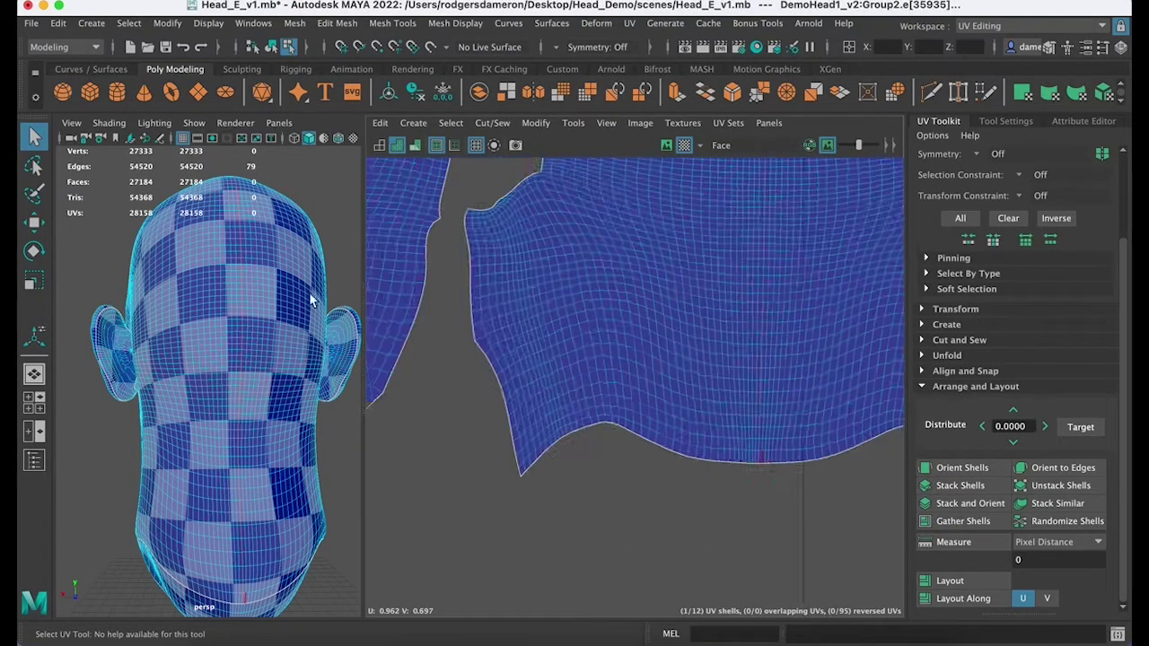
Step: Check the back and crown of the head model and select its full centre edge loop running across the crown seam
middle_click_drag(702, 431, 713, 377, "alt")
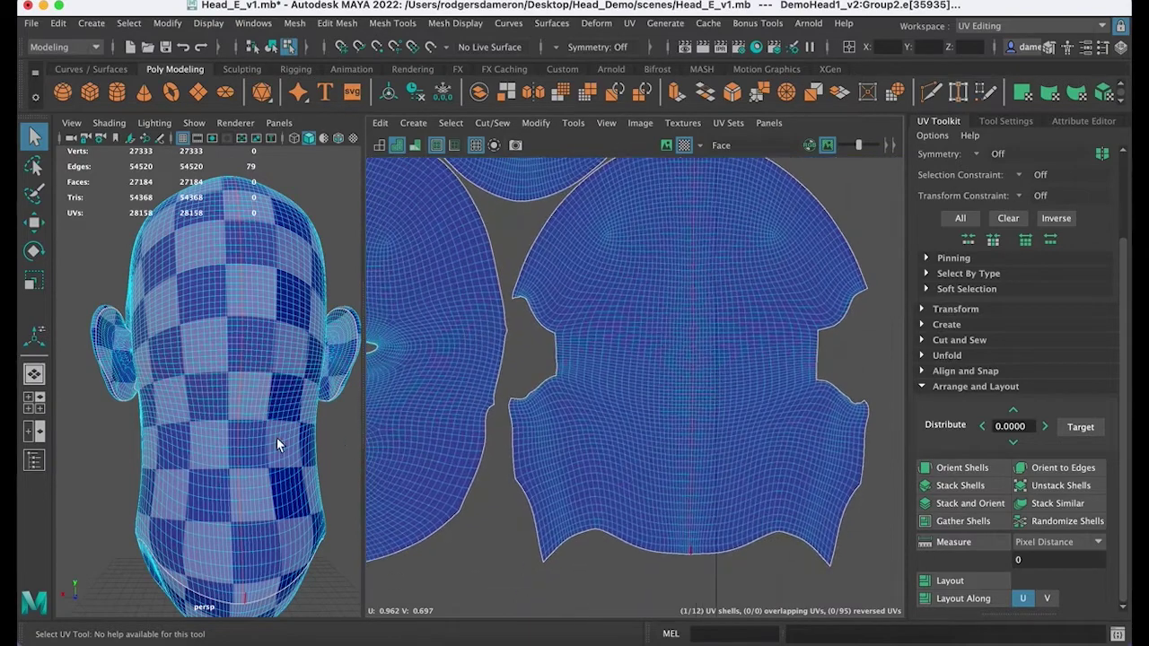
left_click_drag(277, 438, 243, 429, "alt")
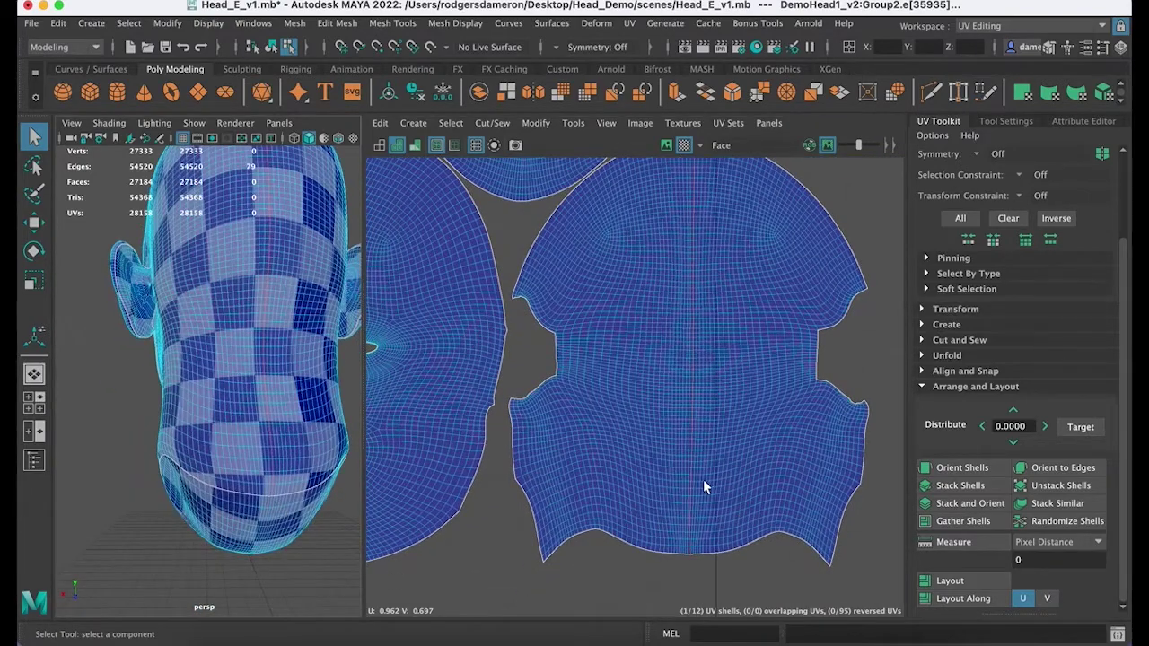
right_click_drag(697, 244, 624, 310, "alt")
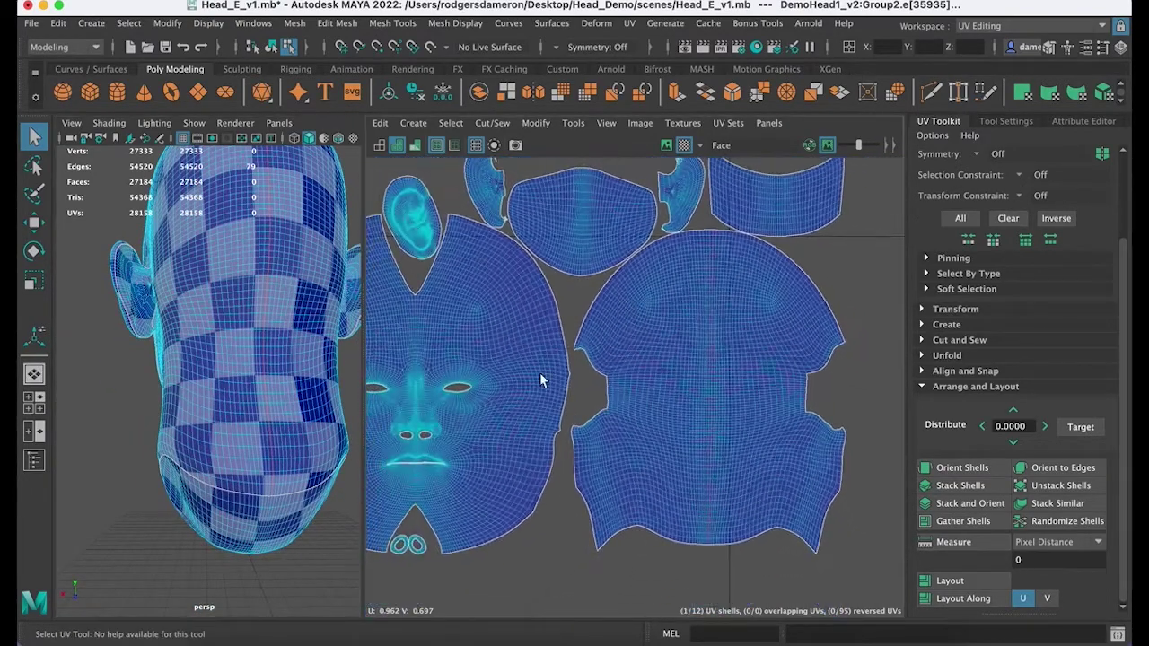
left_click_drag(246, 312, 247, 356, "alt")
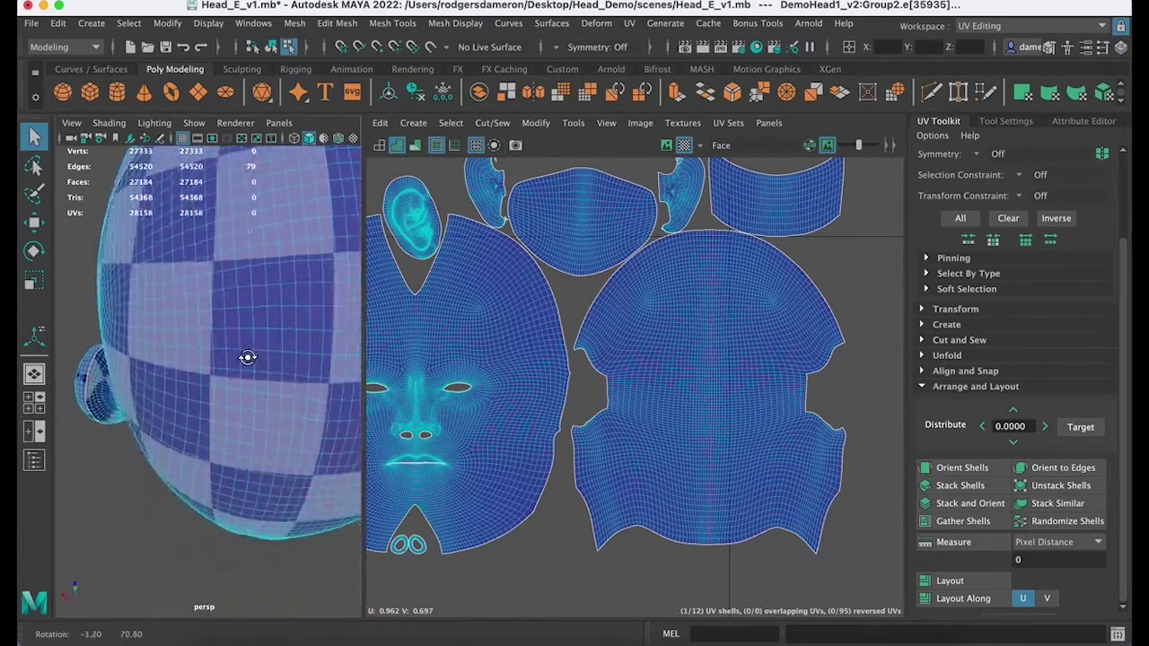
right_click_drag(247, 357, 210, 340, "alt")
mouse_move(248, 329)
left_mouse_down("alt")
mouse_move(259, 324)
mouse_move(247, 316)
left_mouse_up("alt")
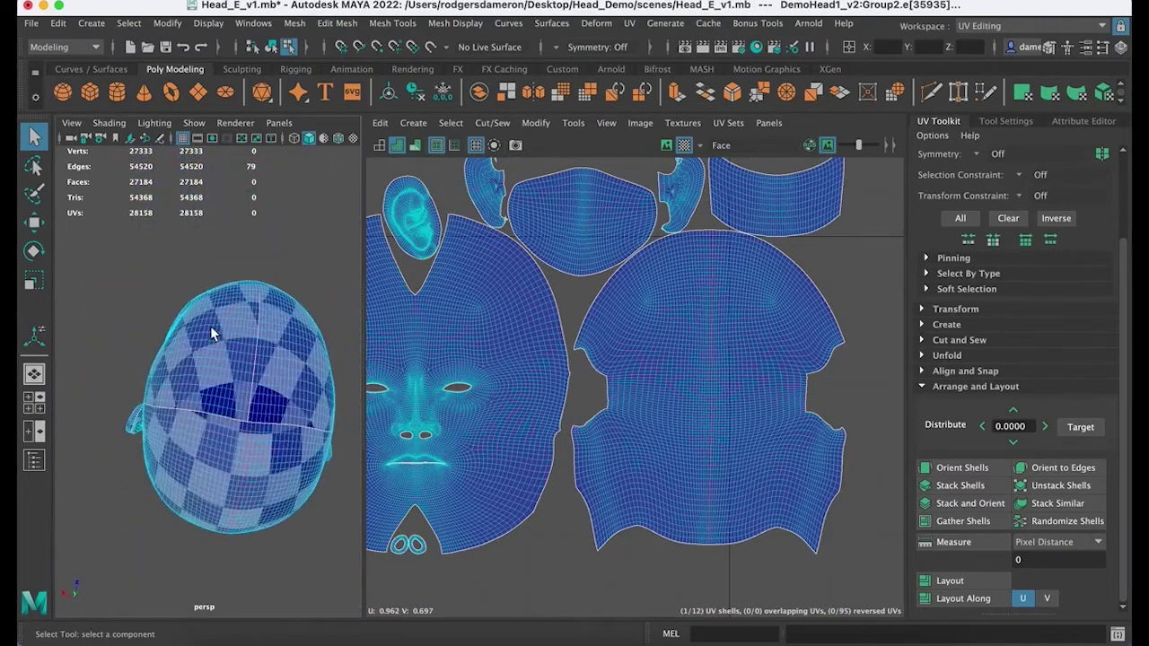
right_click_drag(236, 322, 217, 337, "alt")
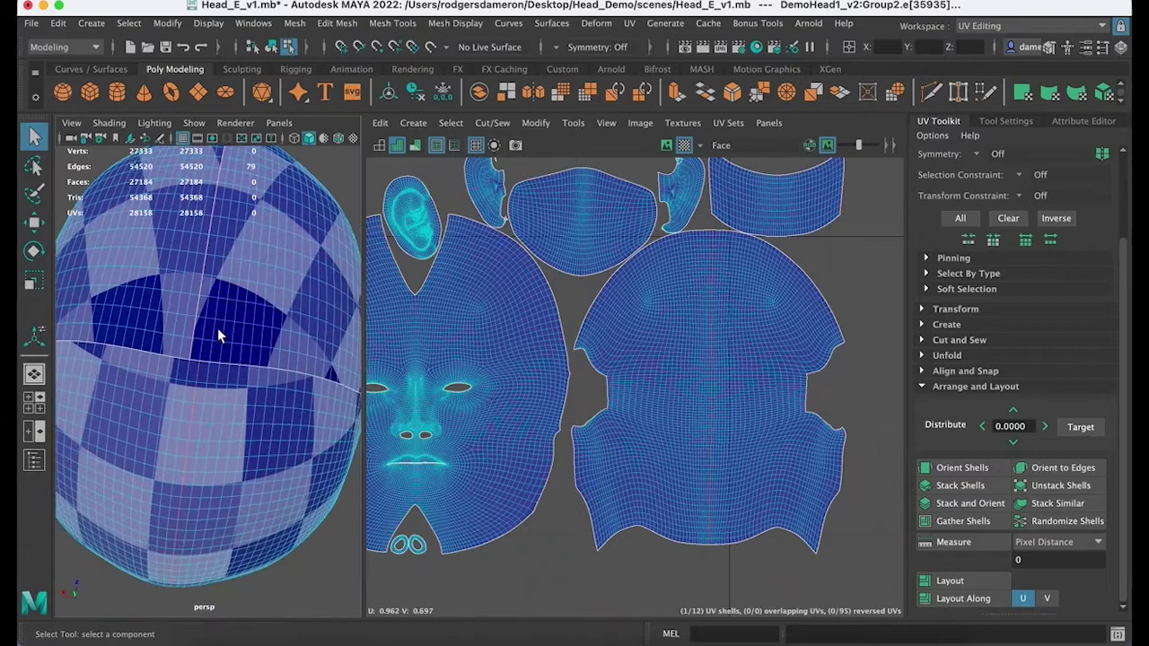
left_click(188, 371)
double_click(184, 395)
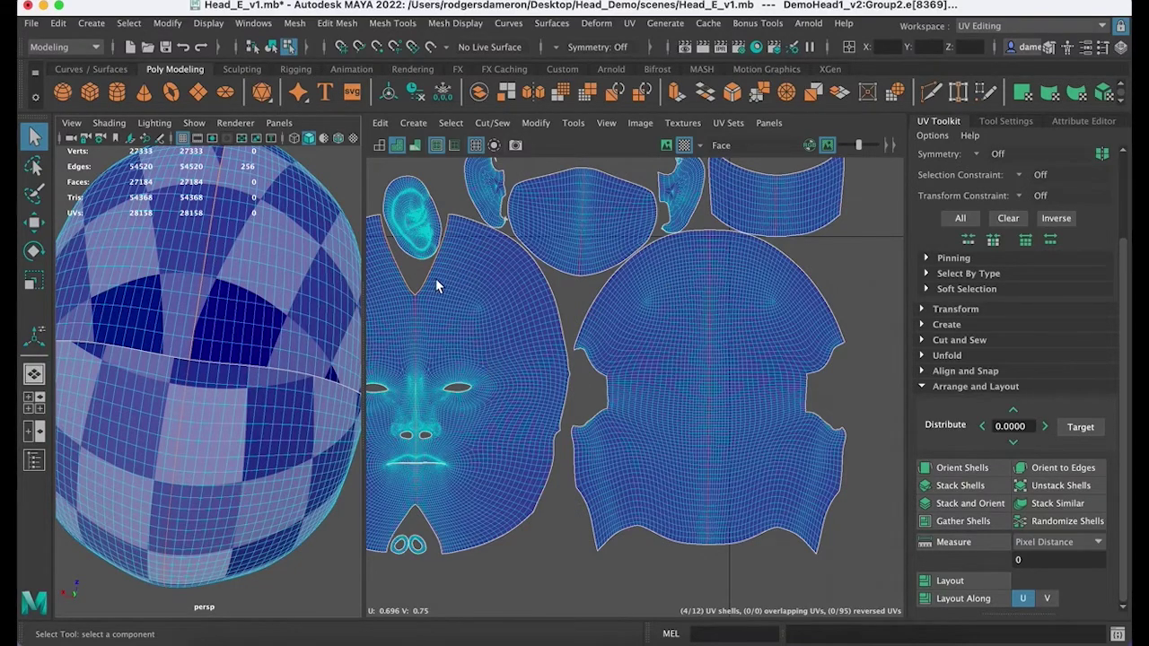
Step: Select only the vertical centre edge loop of the back-of-head UV shell, starting from its upper border
middle_click_drag(615, 274, 607, 323, "alt")
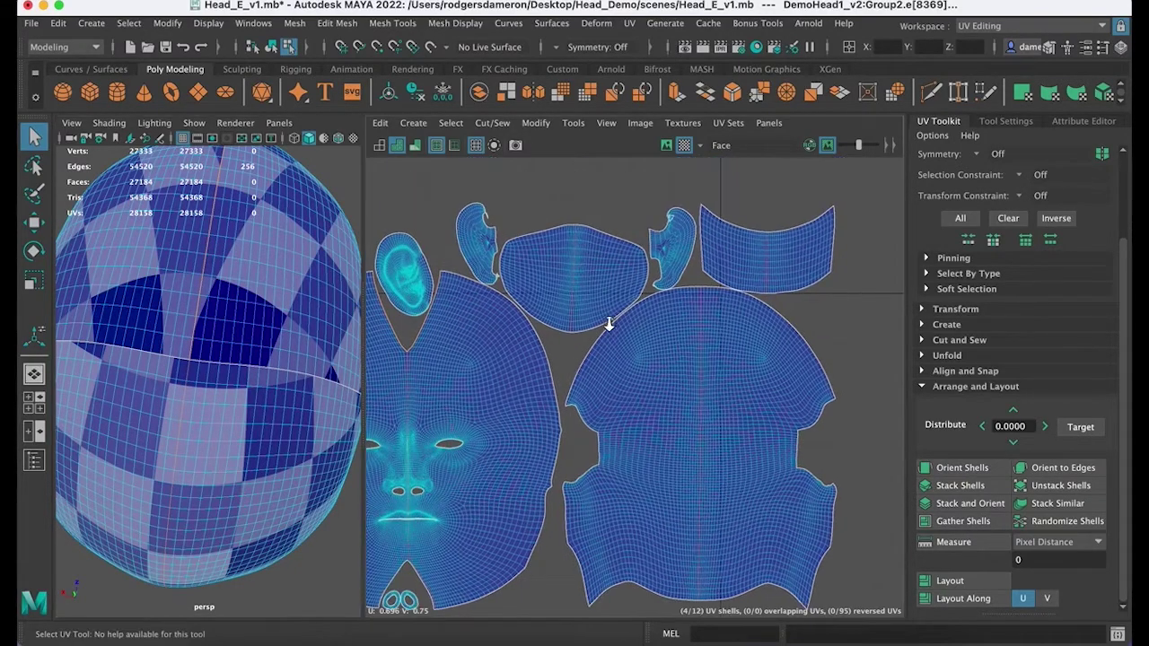
right_click_drag(607, 323, 876, 327, "alt")
middle_click_drag(876, 327, 723, 406, "alt")
right_click_drag(723, 406, 824, 395, "alt")
scroll(821, 387, "up", 2)
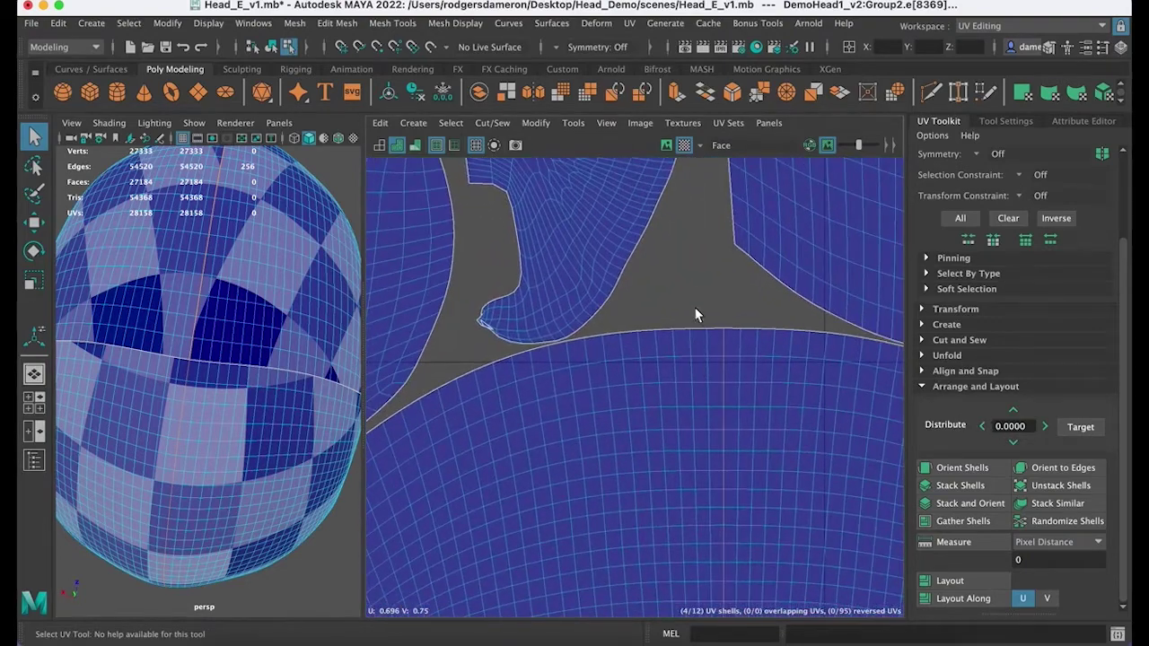
left_click(722, 344)
double_click(723, 346)
scroll(723, 431, "down", 5)
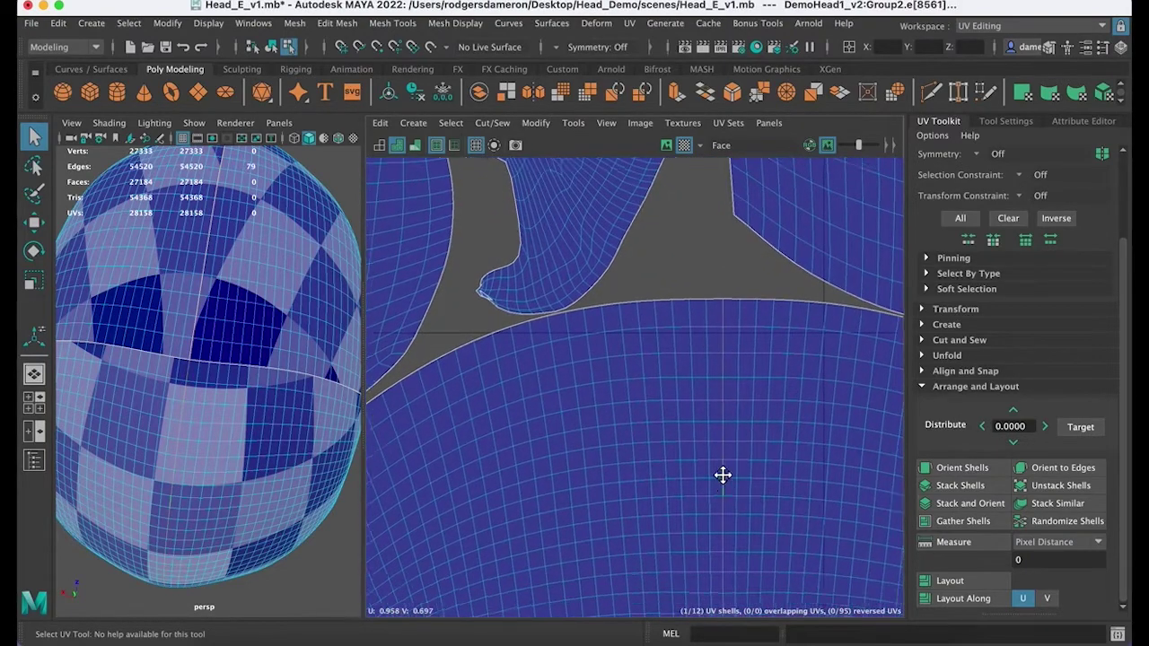
Step: Cut the back-of-head UV shell into two halves along the selected centre edge loop
right_click_drag(642, 388, 575, 386, "alt")
middle_click_drag(691, 440, 680, 256, "alt")
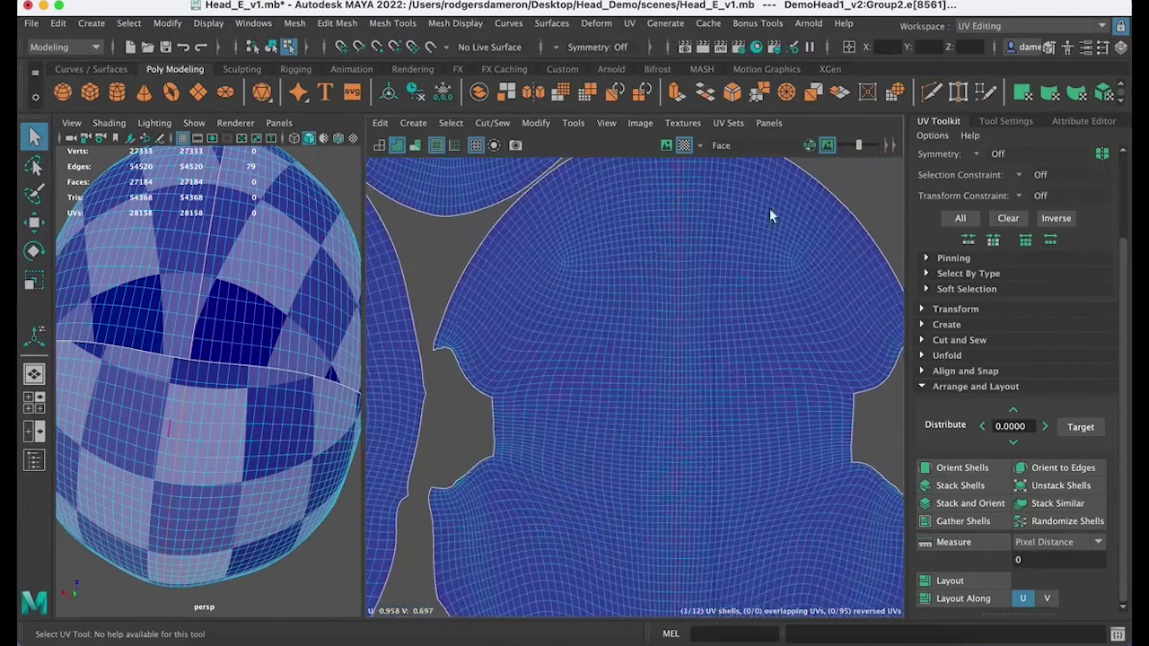
middle_click_drag(713, 389, 705, 210, "alt")
right_click_drag(722, 305, 509, 313, "alt")
middle_click_drag(480, 273, 642, 414, "alt")
right_click_drag(642, 415, 586, 347, "alt")
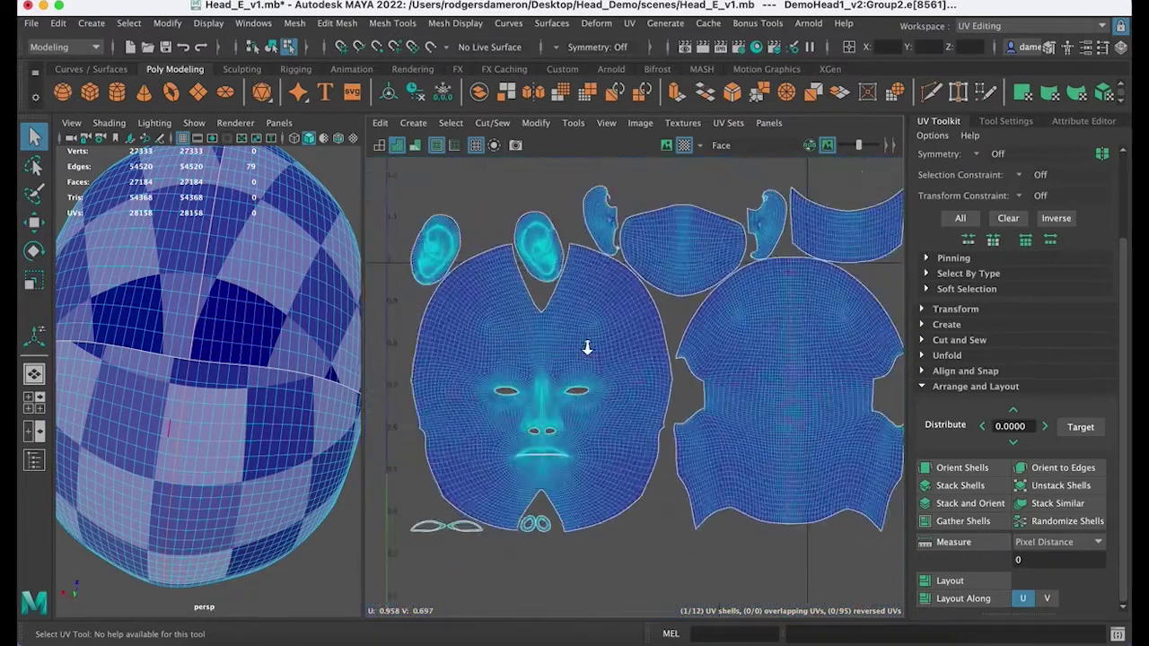
scroll(277, 386, "down", 5)
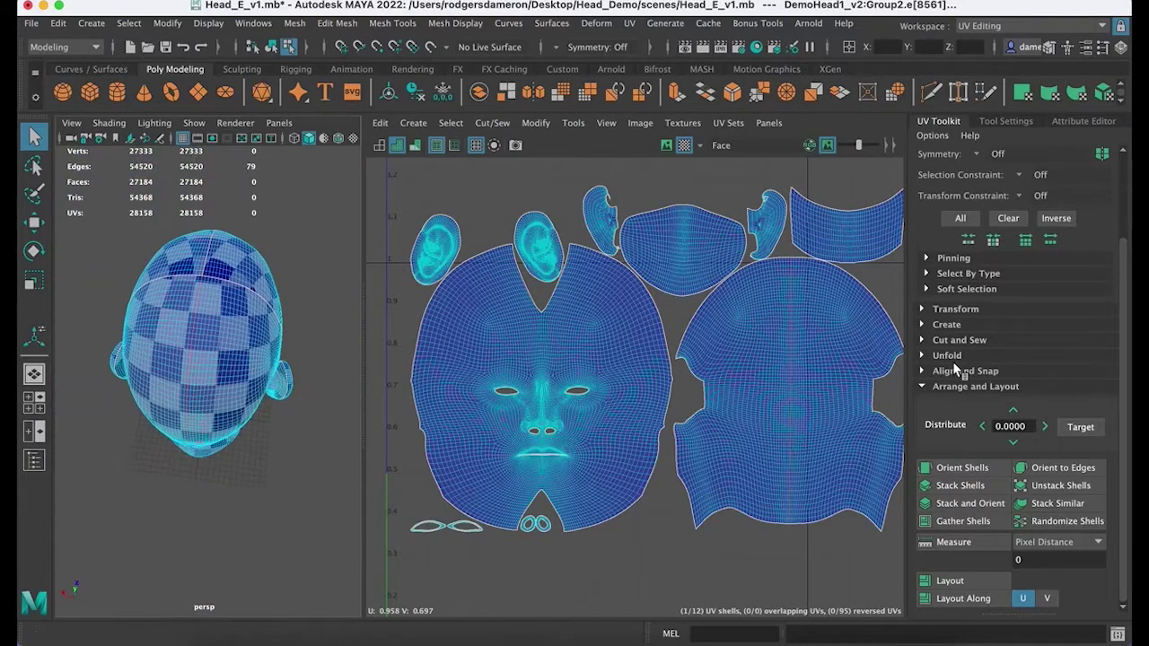
left_click(931, 340)
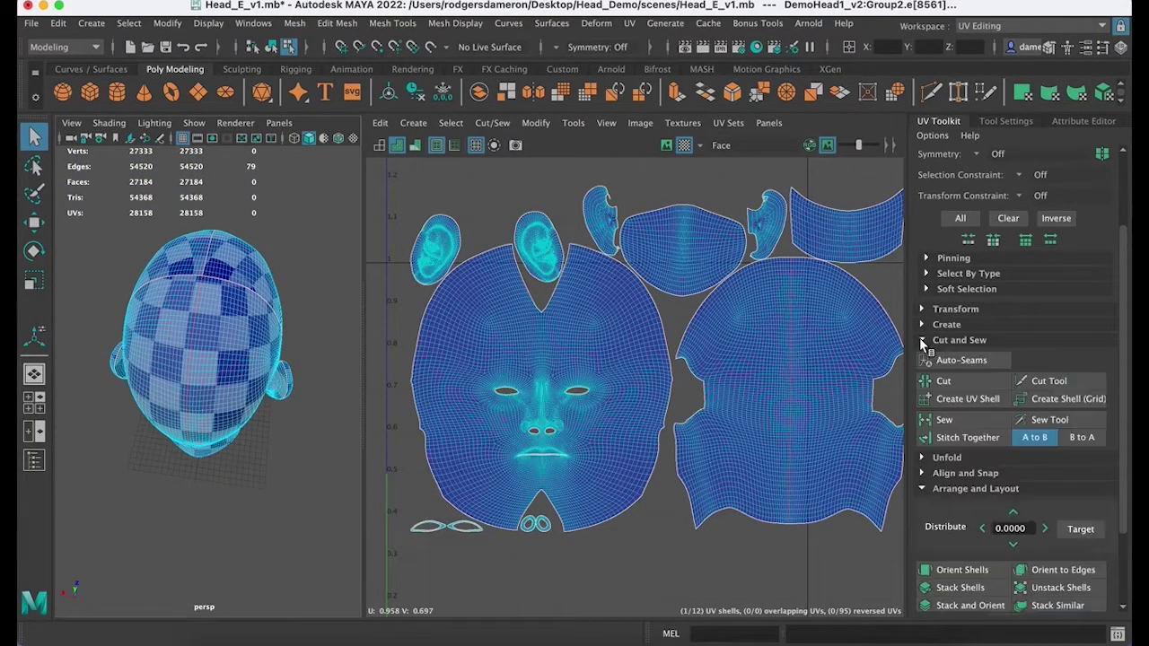
left_click(942, 380)
scroll(643, 384, "down", 3)
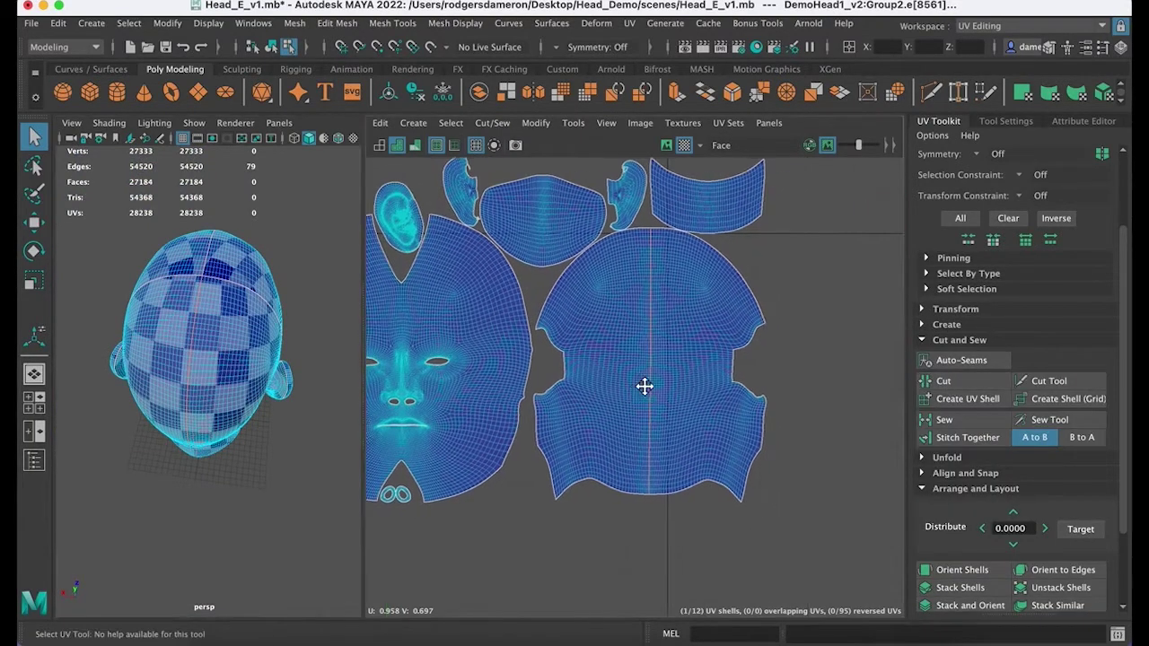
Step: Select the right half of the cut back-of-head UV shell and move it outside the 0–1 square to about U 1.3, V 0.63
right_click_drag(691, 370, 694, 389)
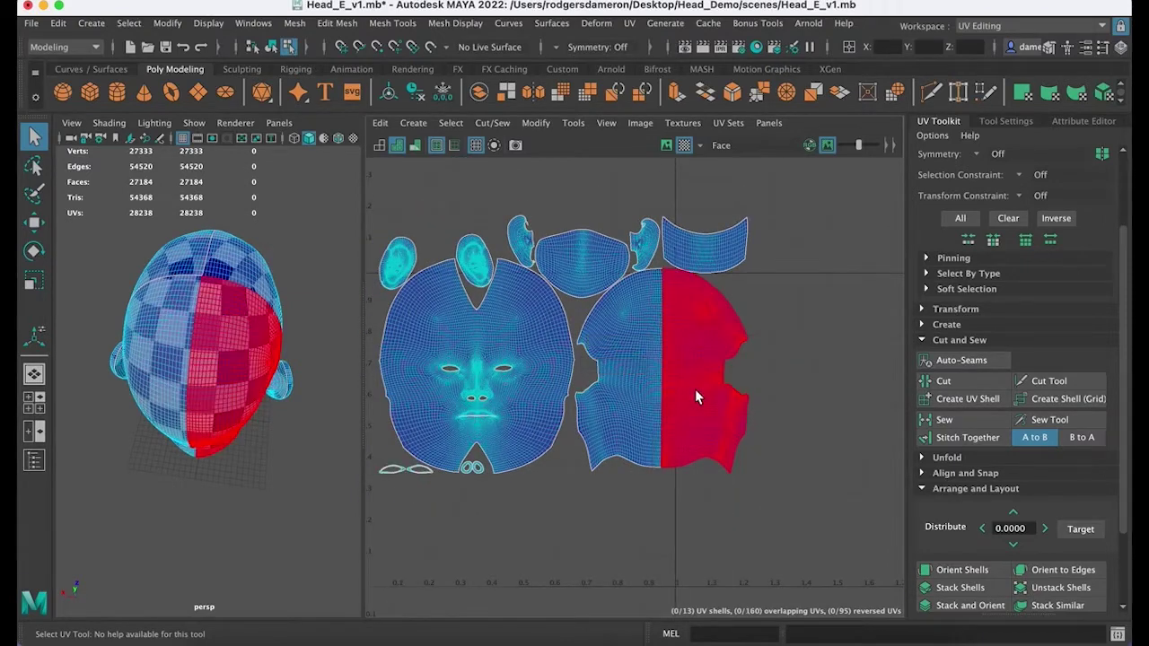
left_click(695, 394)
key("w")
left_click_drag(706, 384, 774, 402)
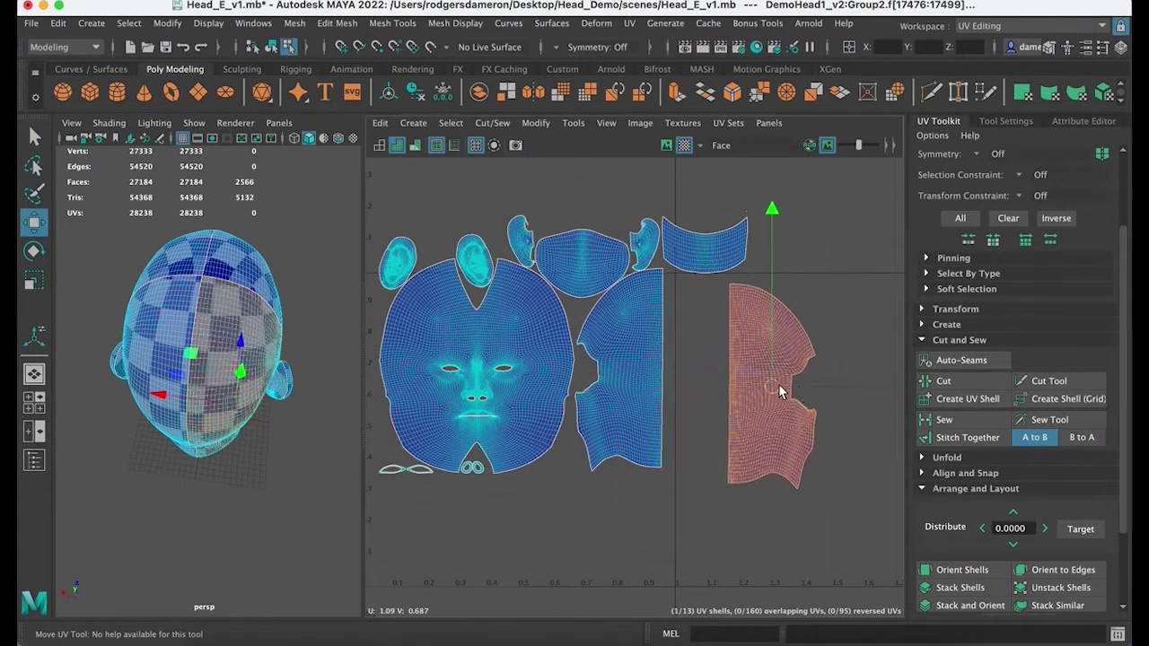
Step: Move the left half of the back-of-head UV shell slightly right and down to about U 0.91, V 0.59, and clear the selection
left_click(625, 406)
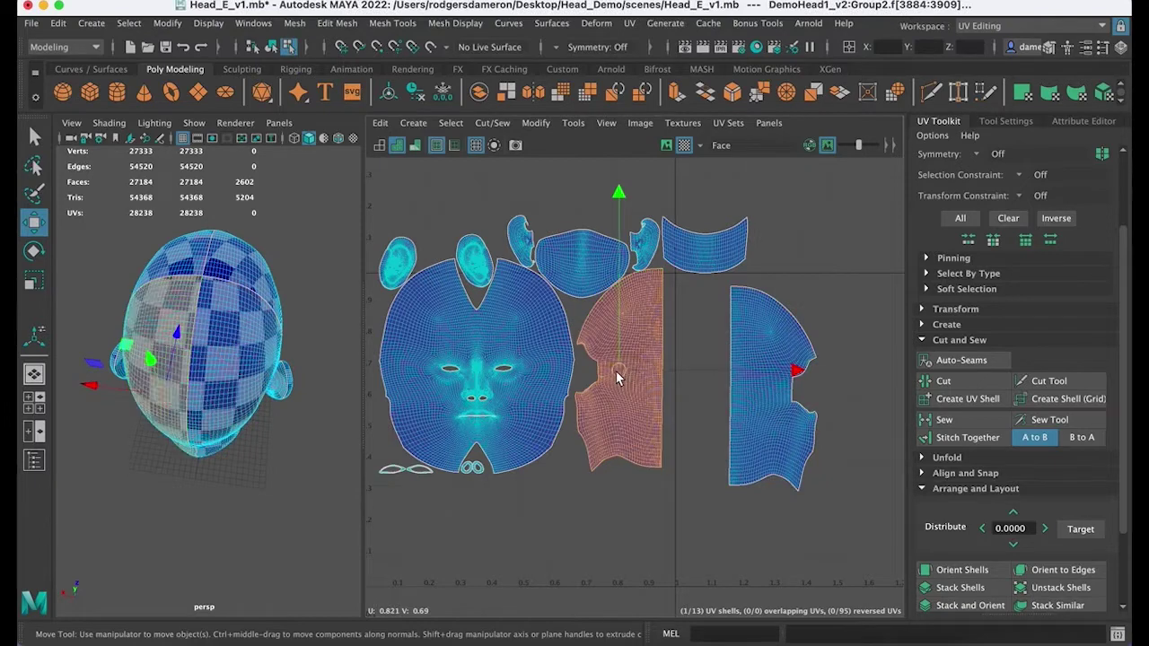
left_click_drag(615, 377, 642, 408)
middle_click_drag(641, 403, 662, 397, "alt")
right_click_drag(663, 397, 553, 393, "alt")
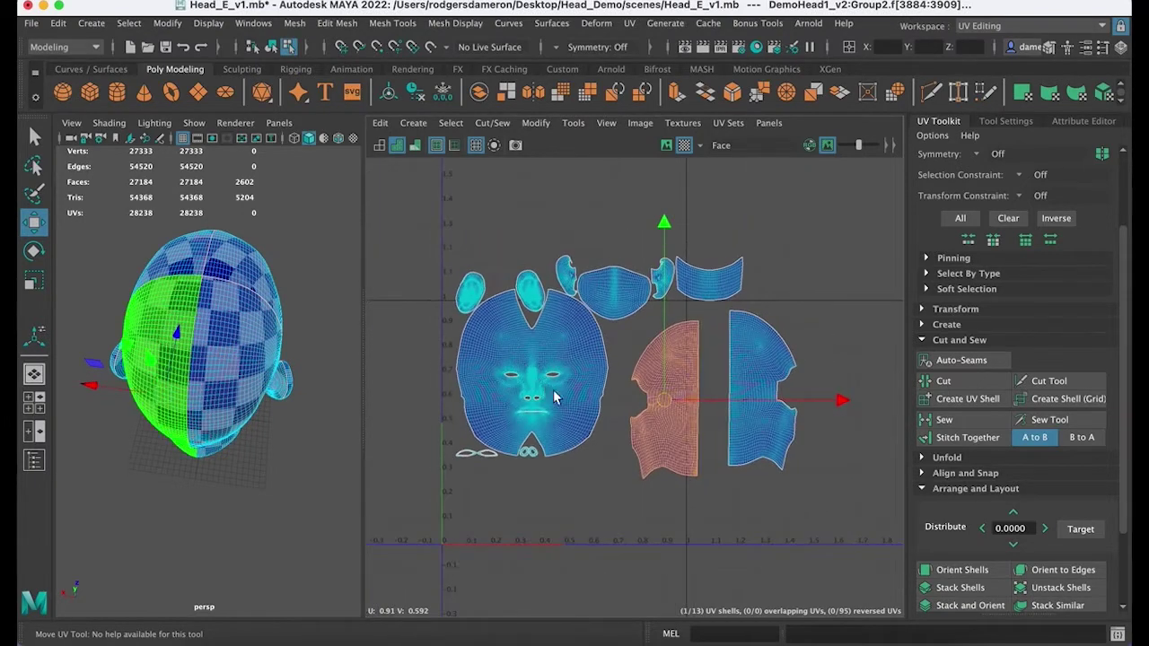
key("q")
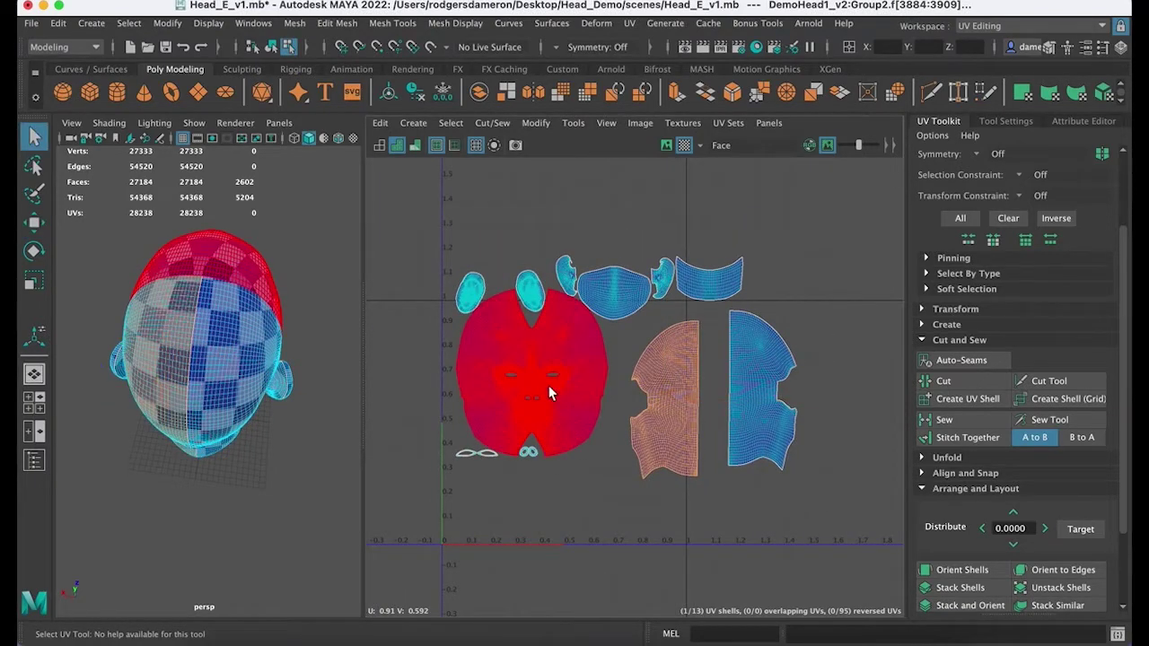
right_click_drag(549, 385, 482, 365)
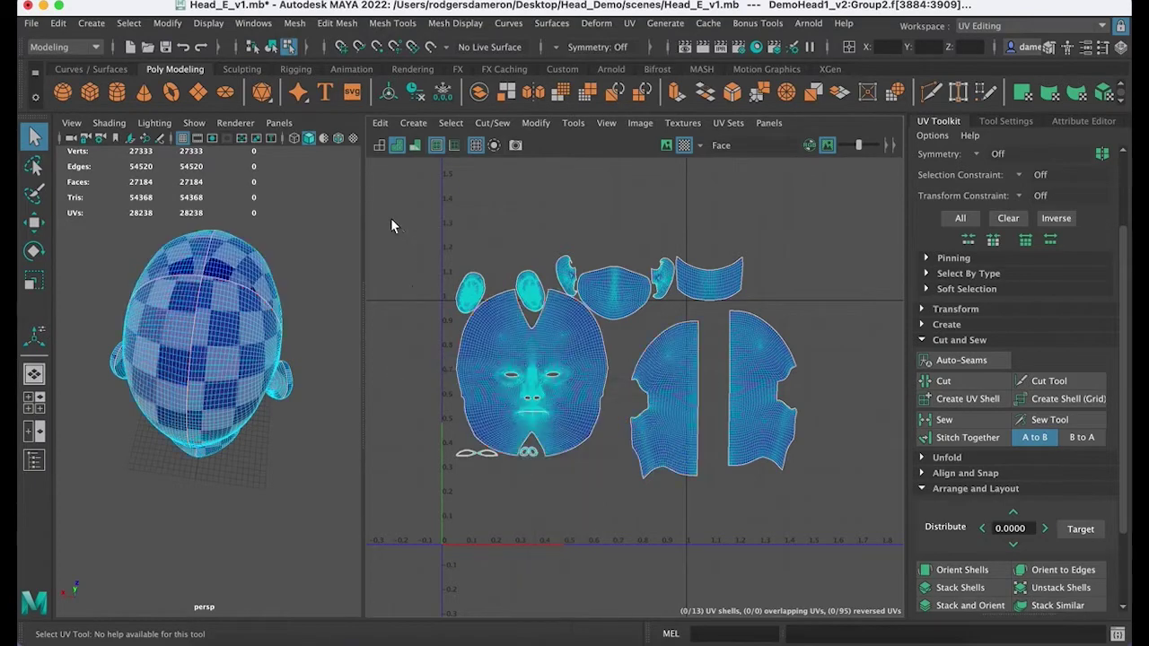
Step: Select all UV shells of the head and pack them into the 0–1 square with the automatic Layout command
left_click_drag(390, 218, 893, 515)
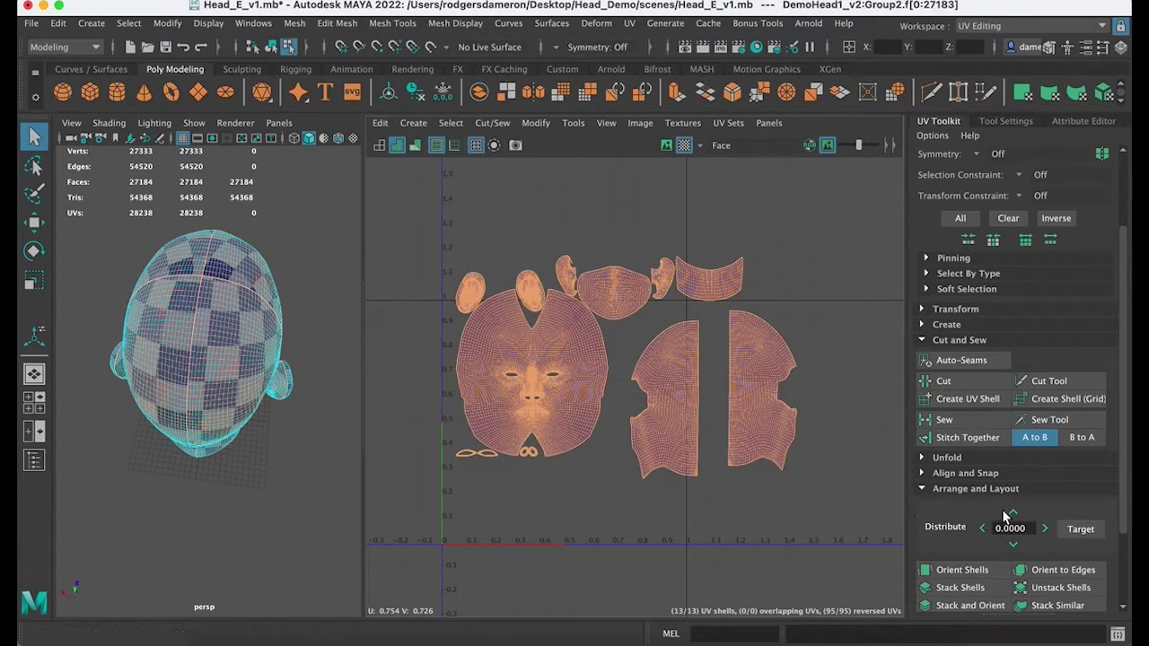
left_click(924, 340)
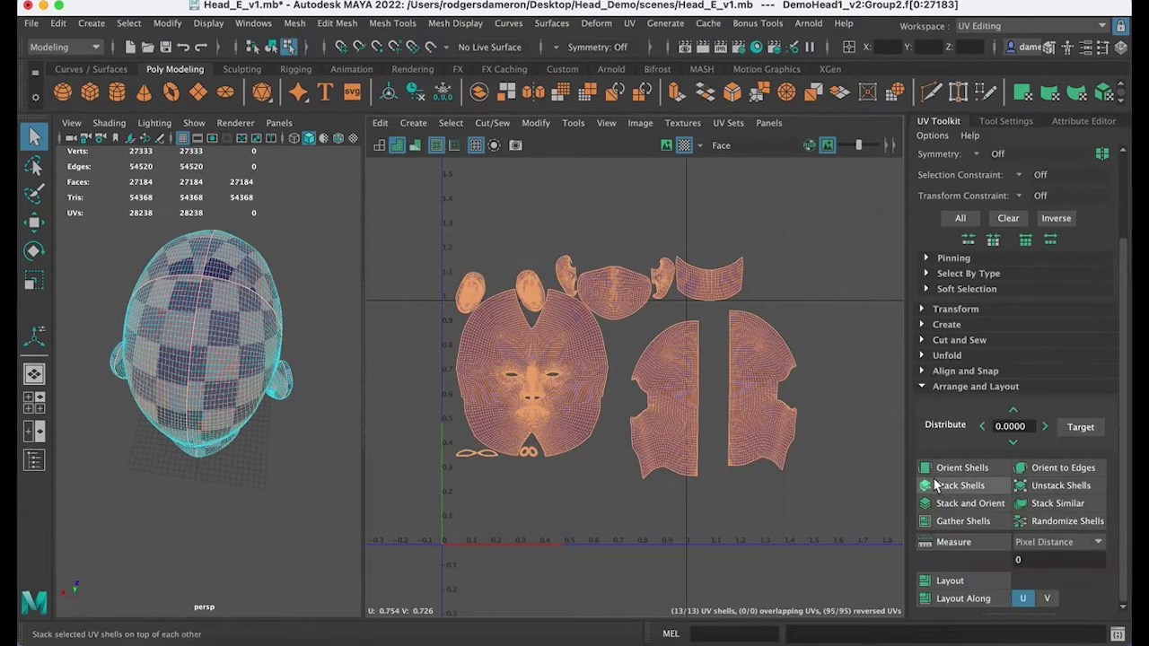
left_click(953, 580)
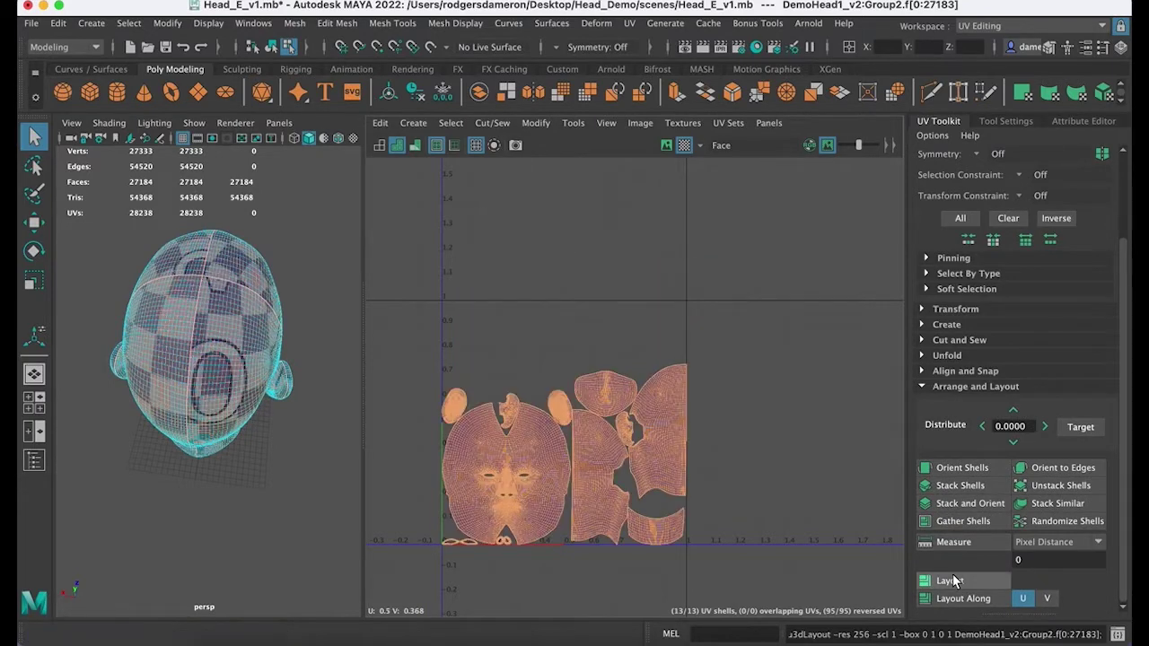
middle_click_drag(545, 381, 565, 316, "alt")
right_click_drag(566, 316, 746, 369, "alt")
middle_click_drag(664, 373, 658, 317, "alt")
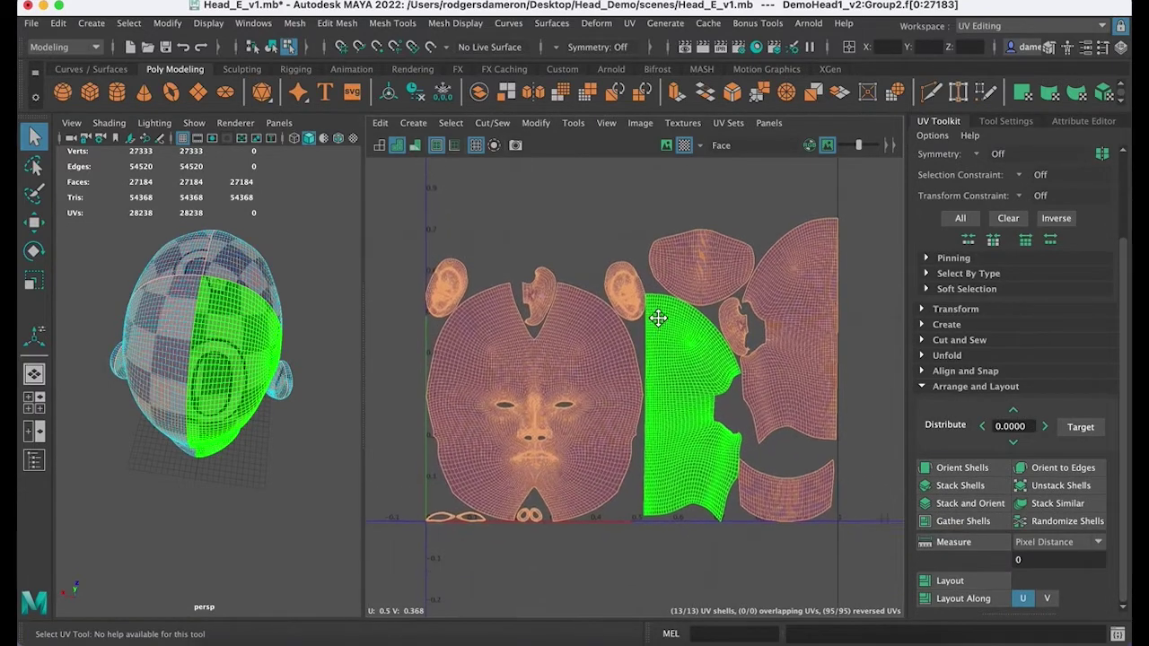
scroll(682, 332, "up", 5)
scroll(718, 364, "down", 5)
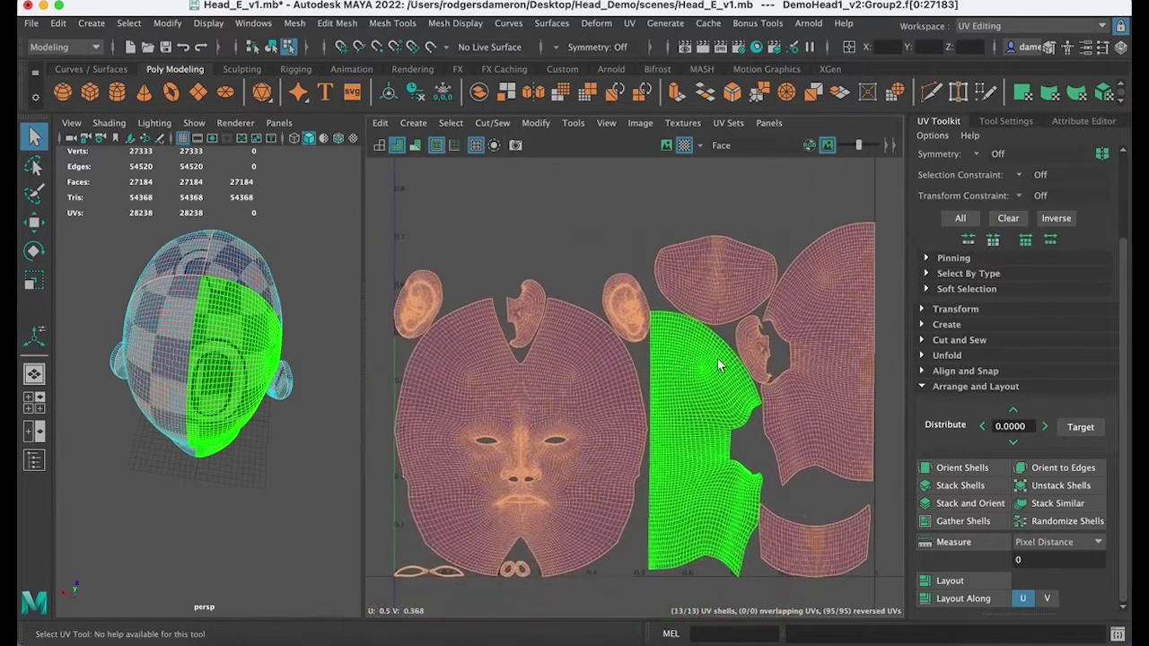
scroll(691, 350, "down", 3)
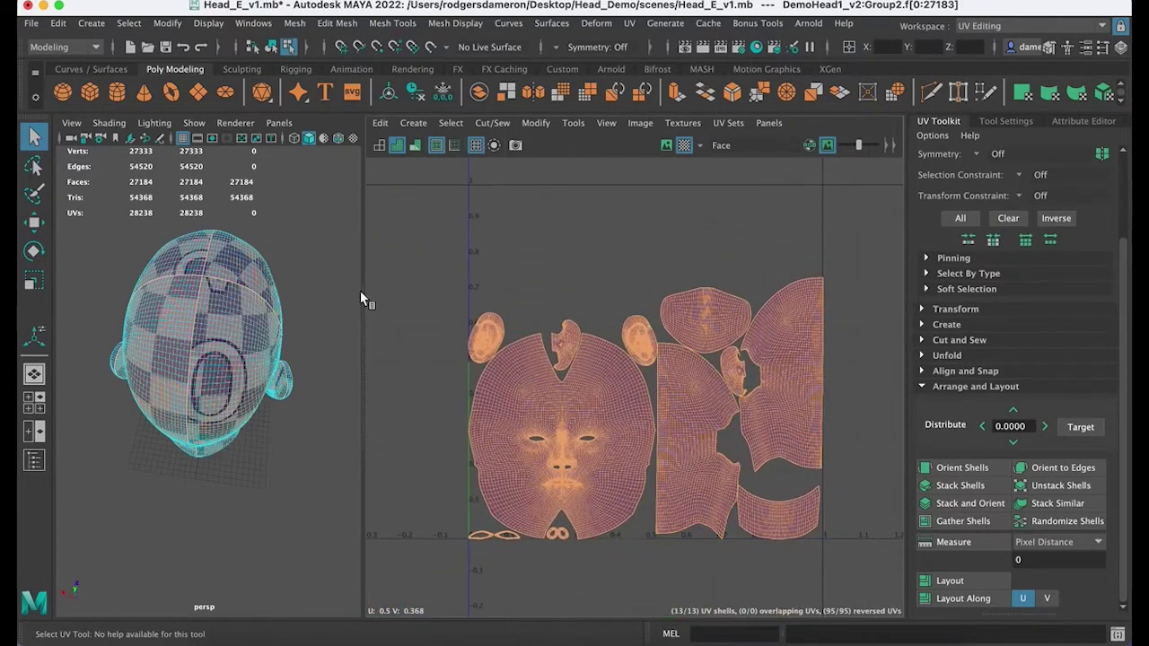
middle_click_drag(623, 348, 590, 352, "alt")
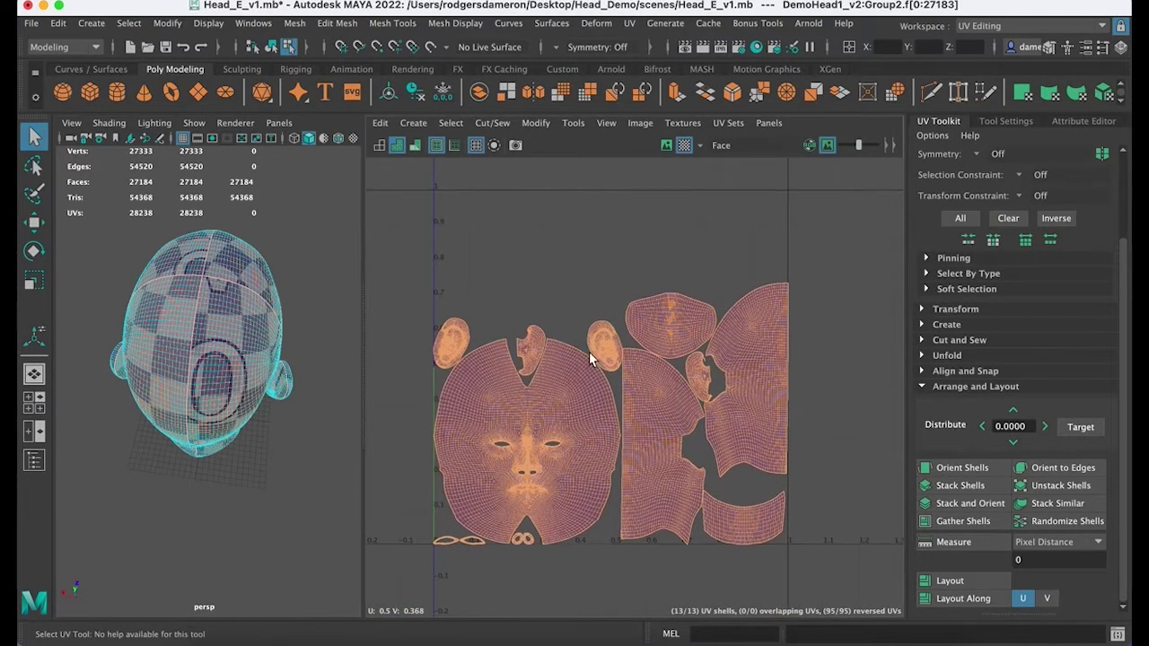
Step: Move both oval ear shells and the small ear shell above the face outside the left edge of the 0–1 square
left_click(513, 266)
double_click(455, 341)
middle_click_drag(525, 330, 592, 243, "alt")
right_click_drag(591, 243, 458, 269, "alt")
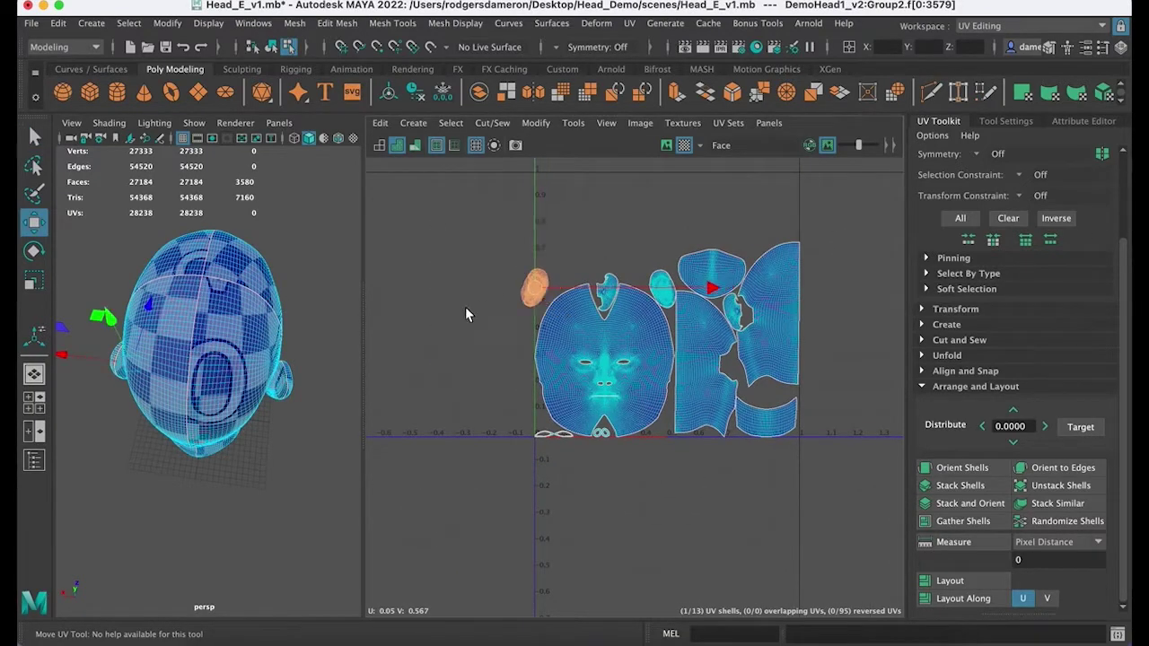
left_click_drag(544, 296, 405, 332)
double_click(612, 289)
left_click_drag(612, 290, 458, 255)
left_click(661, 287)
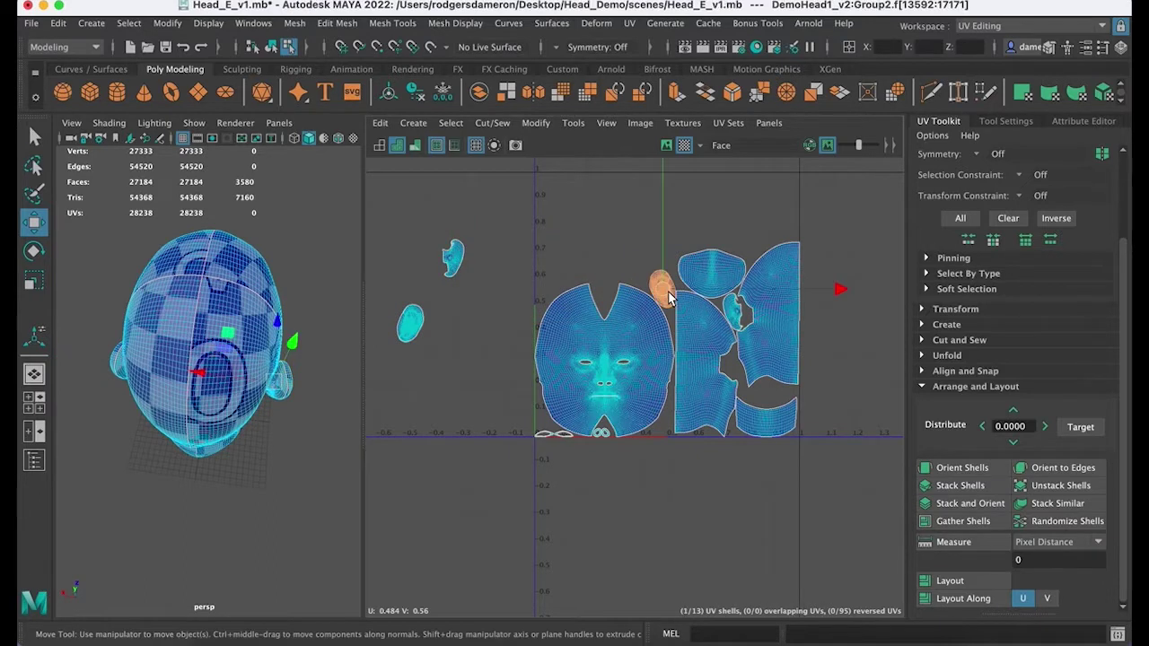
left_click_drag(661, 287, 380, 358)
Step: Move the rounded shell above the back-of-head halves outside the 0–1 square to about U 1.29, V 0.41
left_click(715, 279)
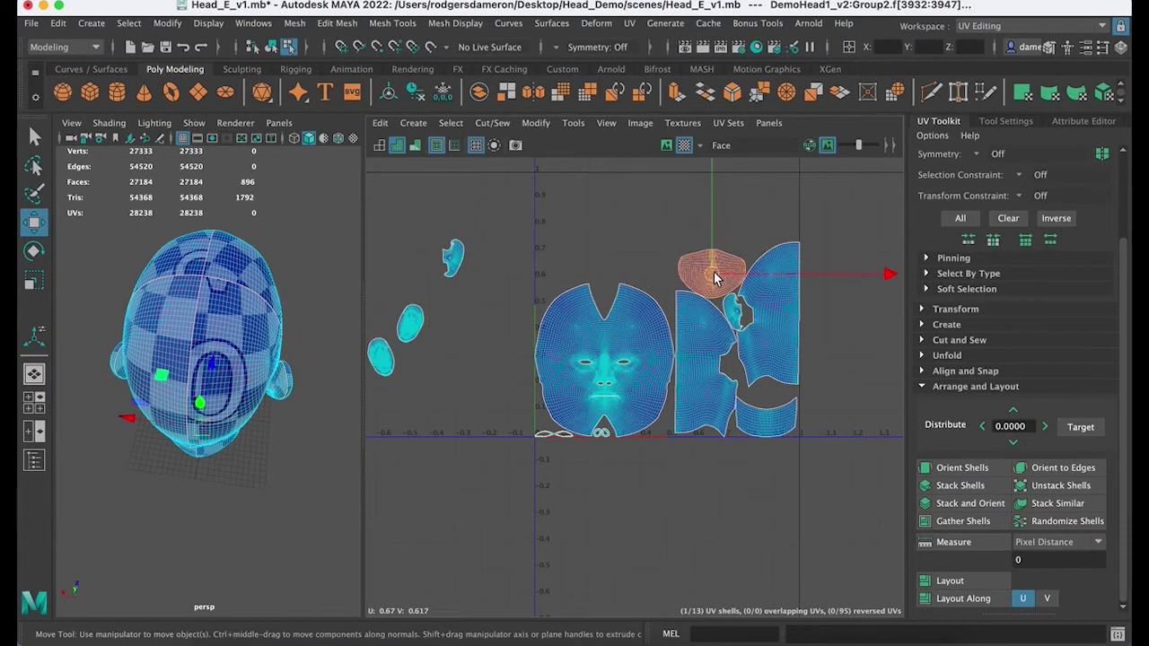
left_click_drag(716, 279, 876, 336)
left_click(785, 347)
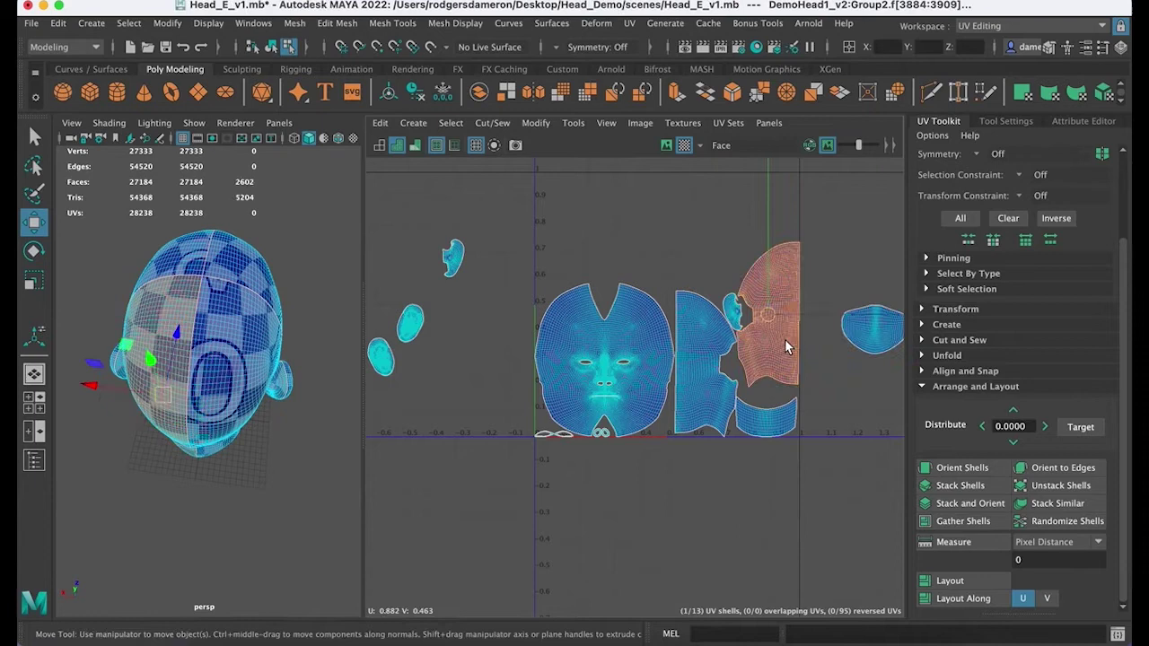
Step: Move the back-of-head half beside the face up to about U 0.68, V 0.90 and turn it 90 degrees clockwise overall
left_click(715, 374)
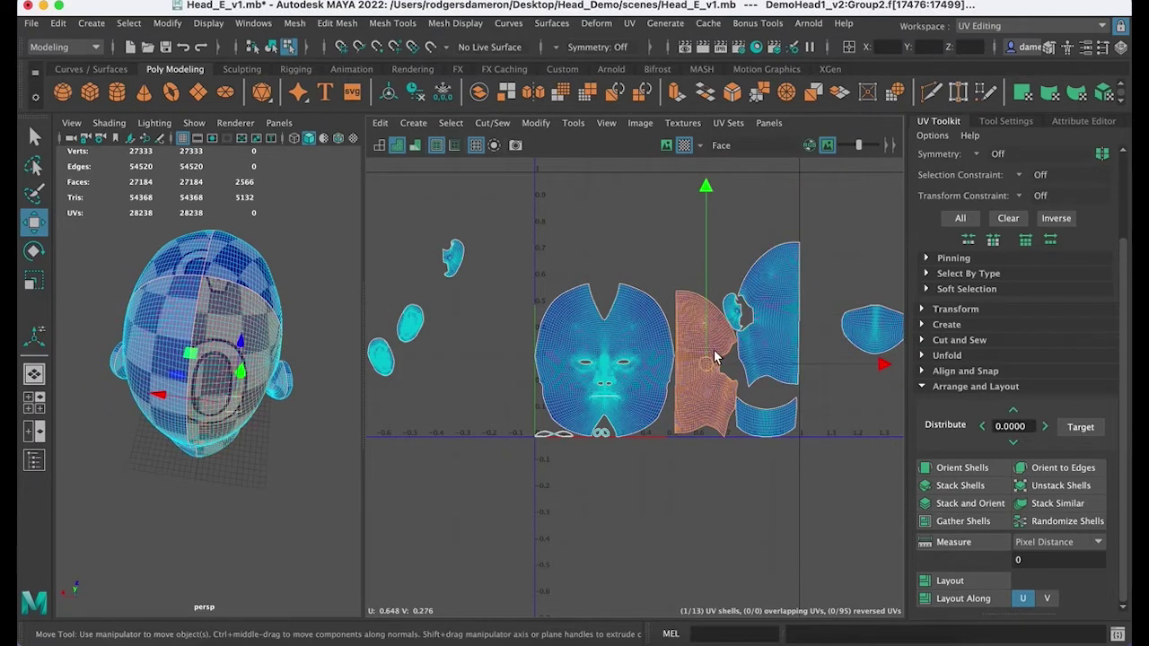
left_click_drag(709, 375, 722, 216)
middle_click_drag(722, 215, 705, 318, "alt")
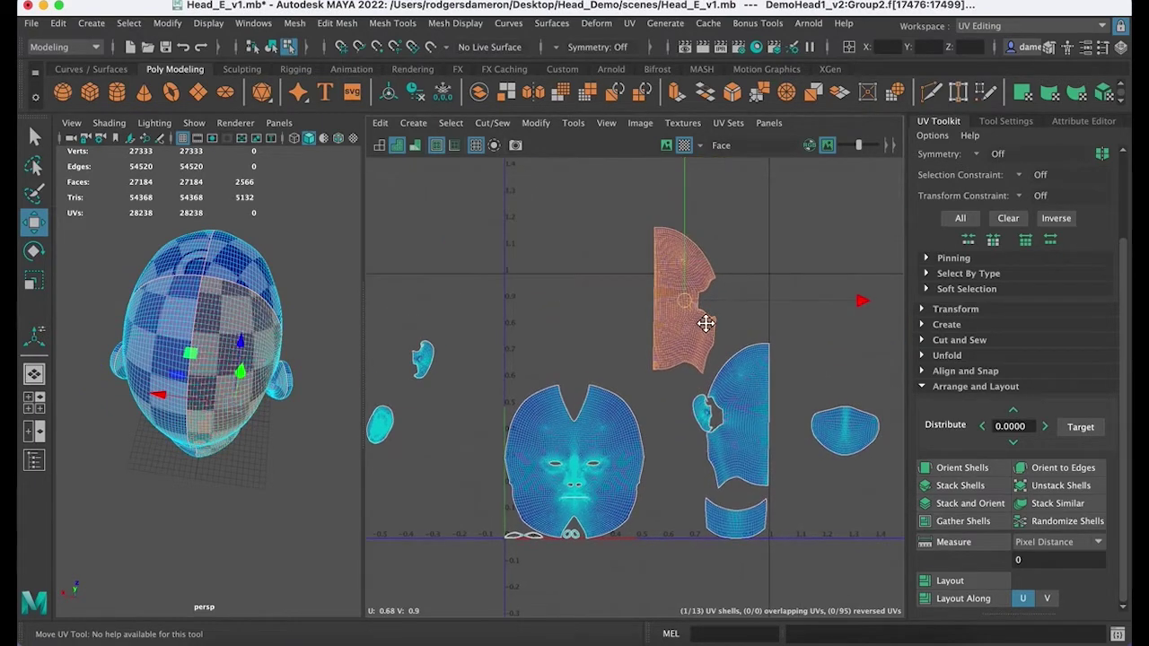
key("e")
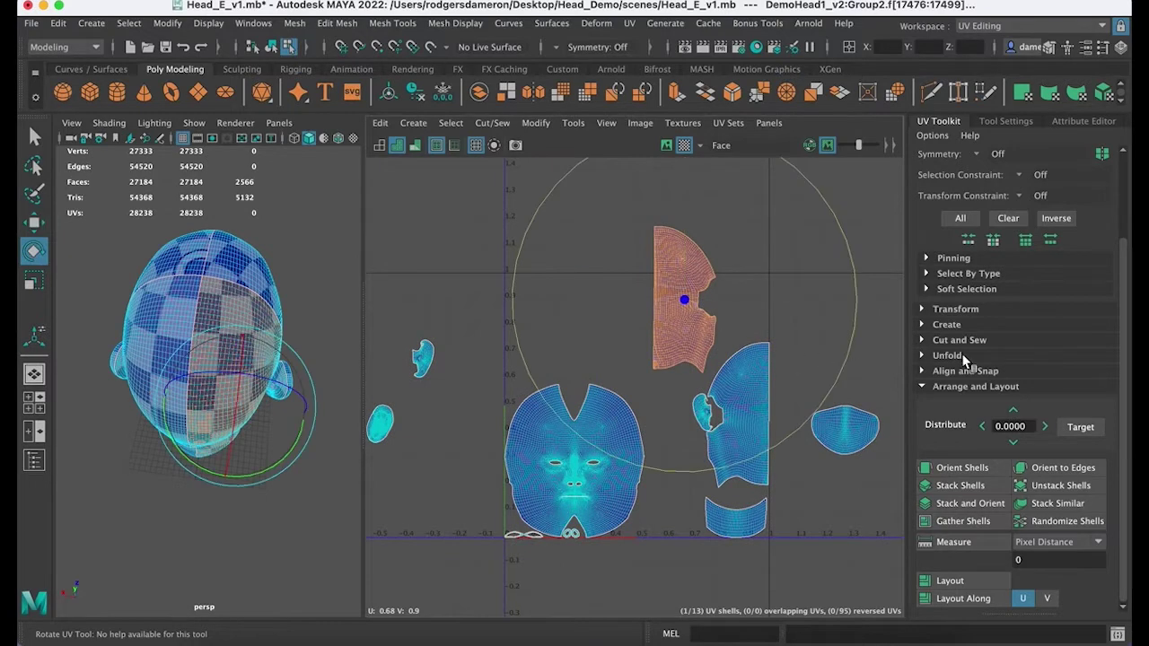
left_click(925, 309)
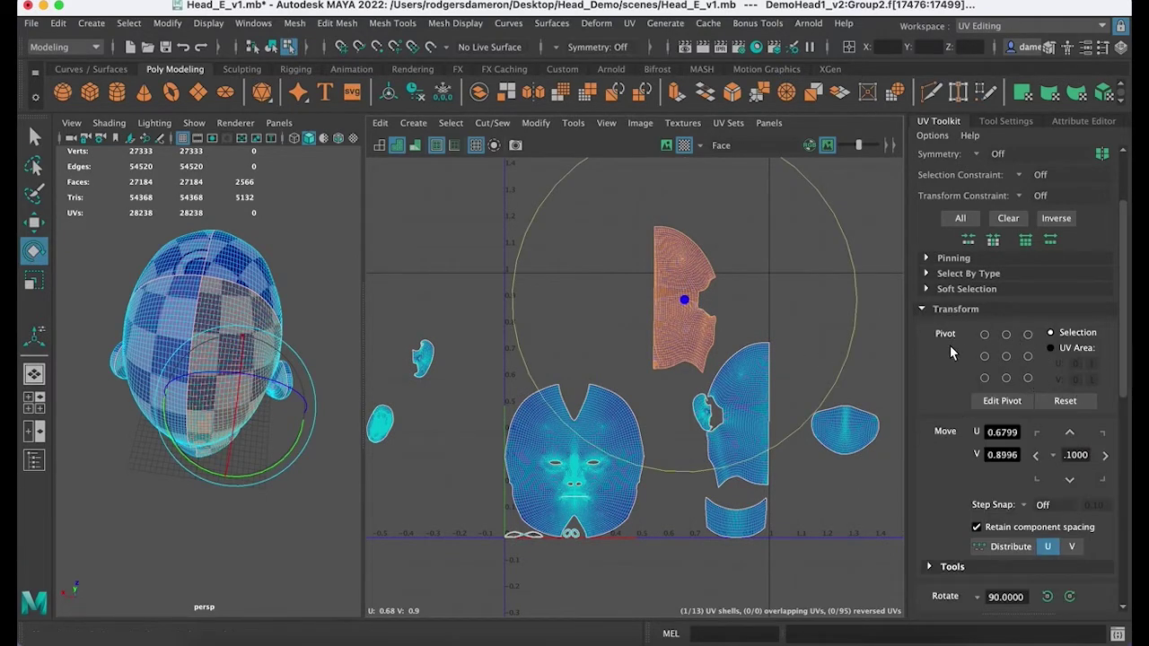
scroll(1059, 436, "down", 5)
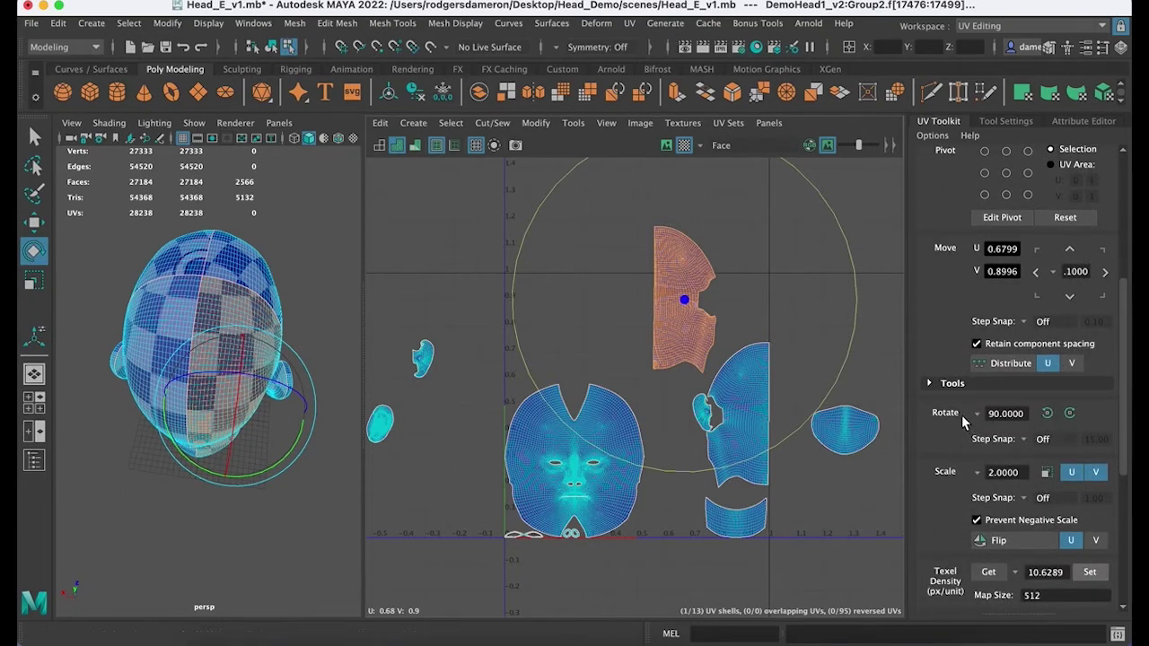
left_click(1047, 414)
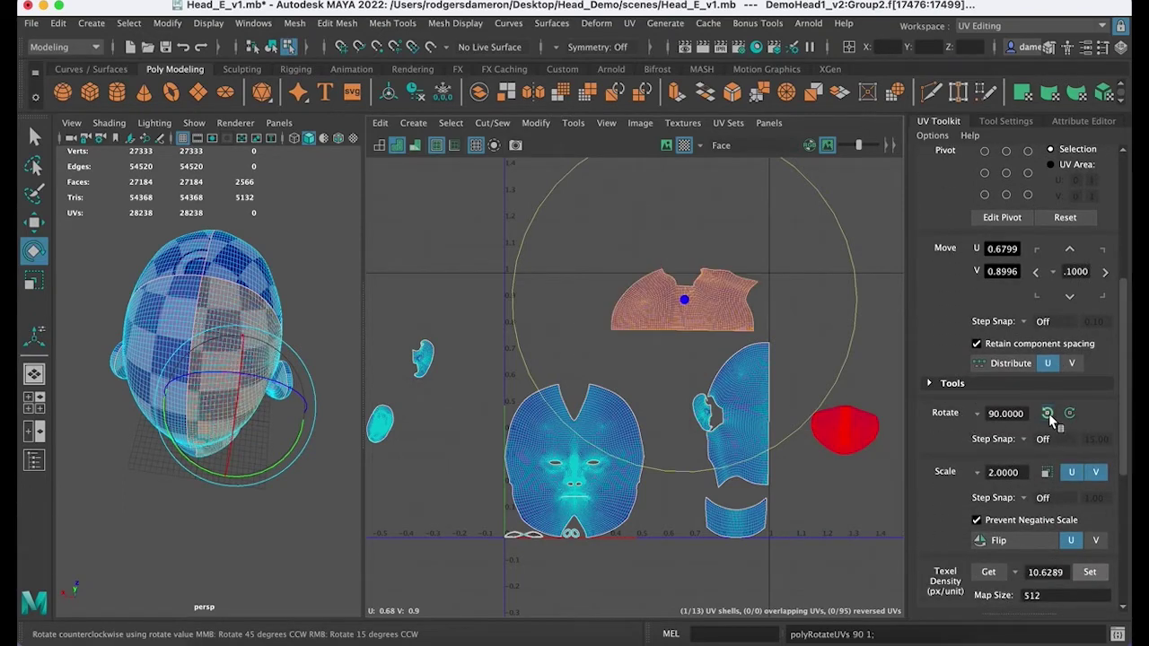
left_click(1068, 413)
left_click(1069, 414)
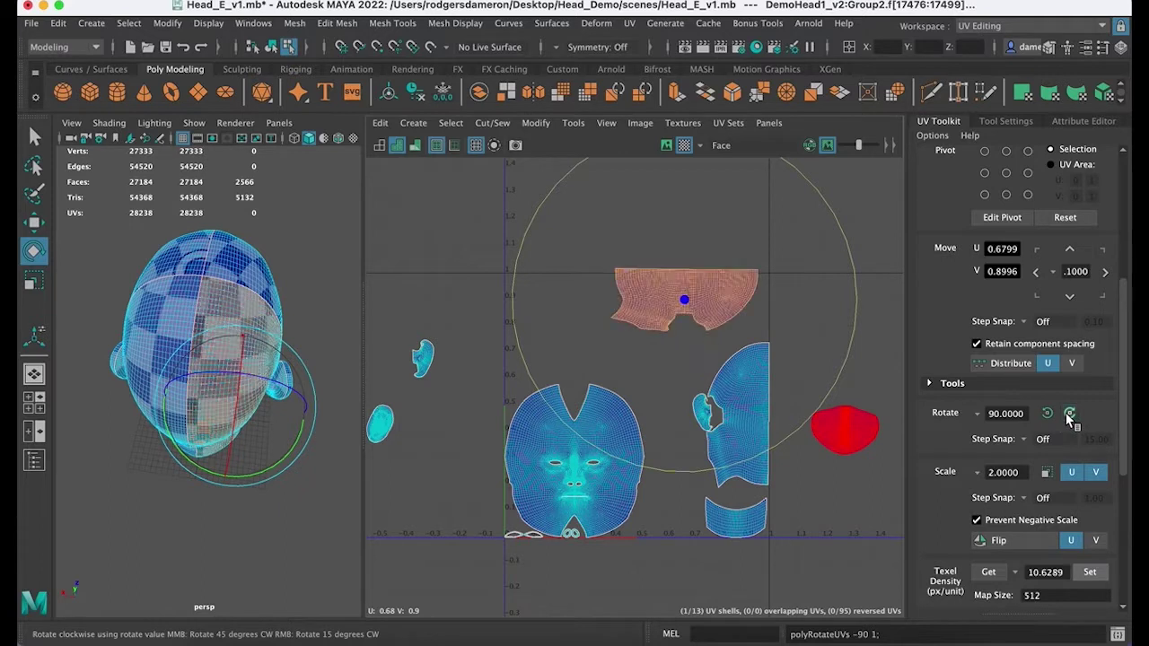
Step: Fit the rotated back-of-head half into the upper left corner of the 0–1 square, at about U 0.28, V 0.88
middle_click_drag(736, 307, 731, 324, "alt")
key("w")
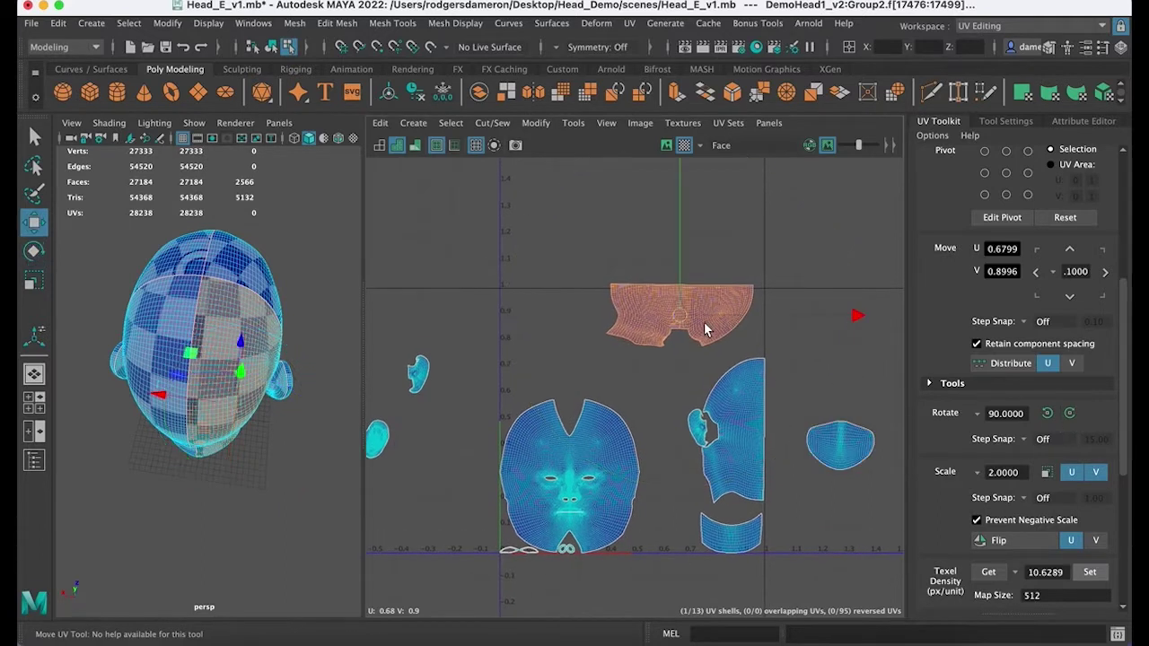
left_click_drag(855, 319, 749, 325)
middle_click_drag(750, 325, 757, 335, "alt")
middle_click_drag(688, 310, 701, 327, "alt")
right_click_drag(702, 327, 617, 290, "alt")
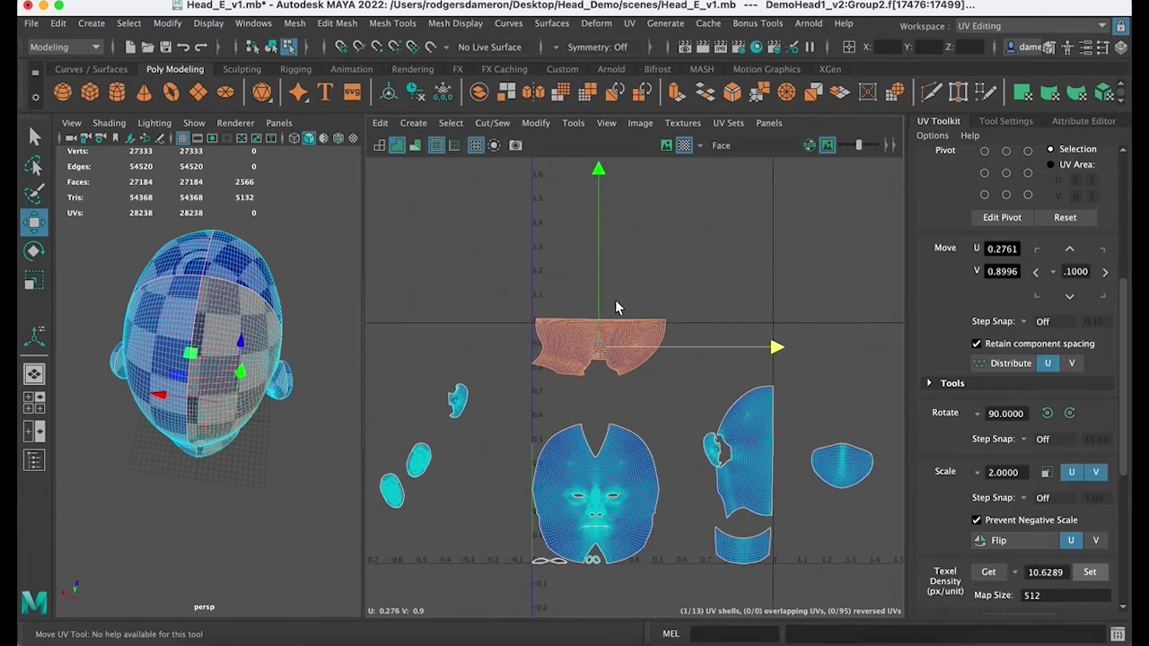
key("minus")
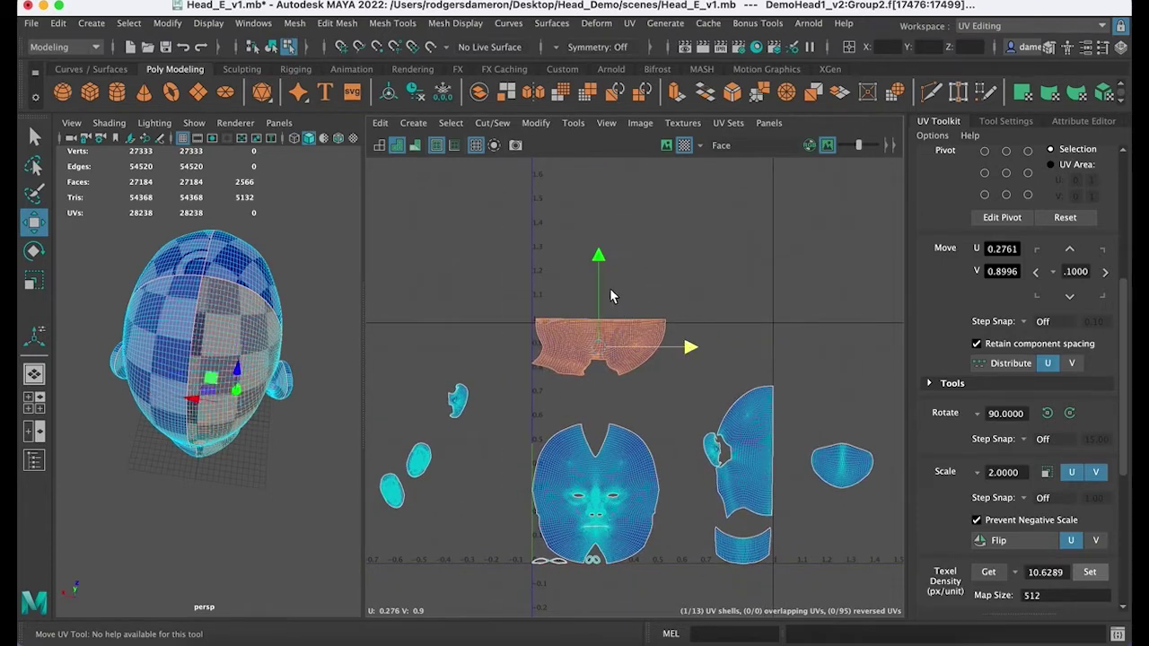
left_click_drag(602, 261, 600, 268)
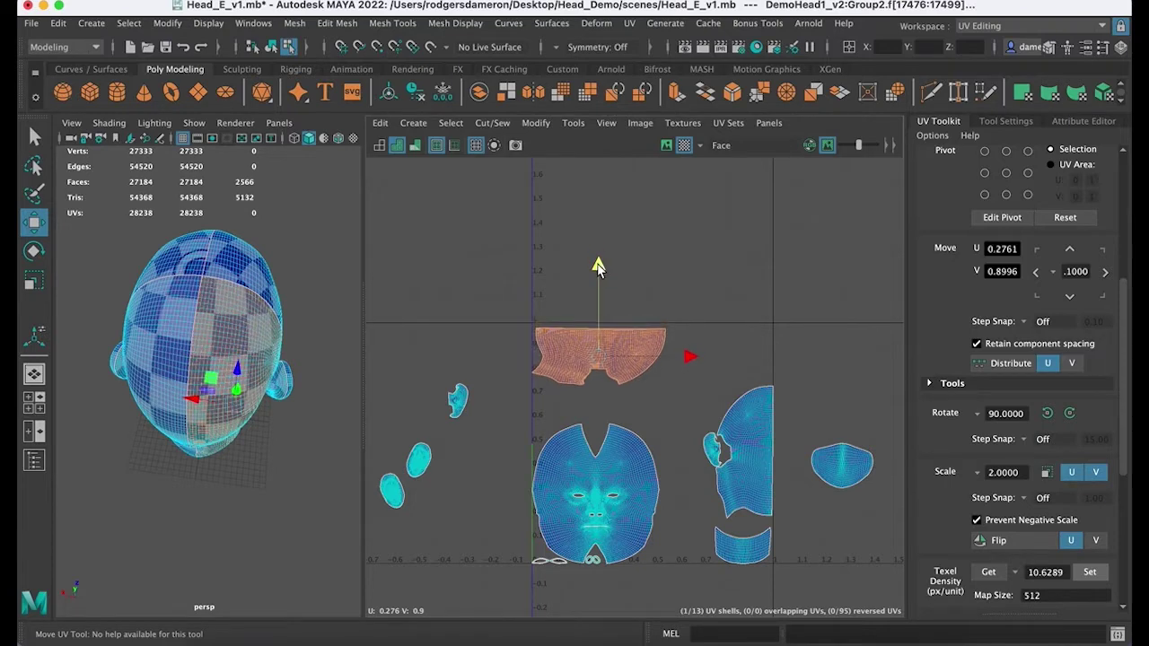
scroll(595, 352, "up", 4)
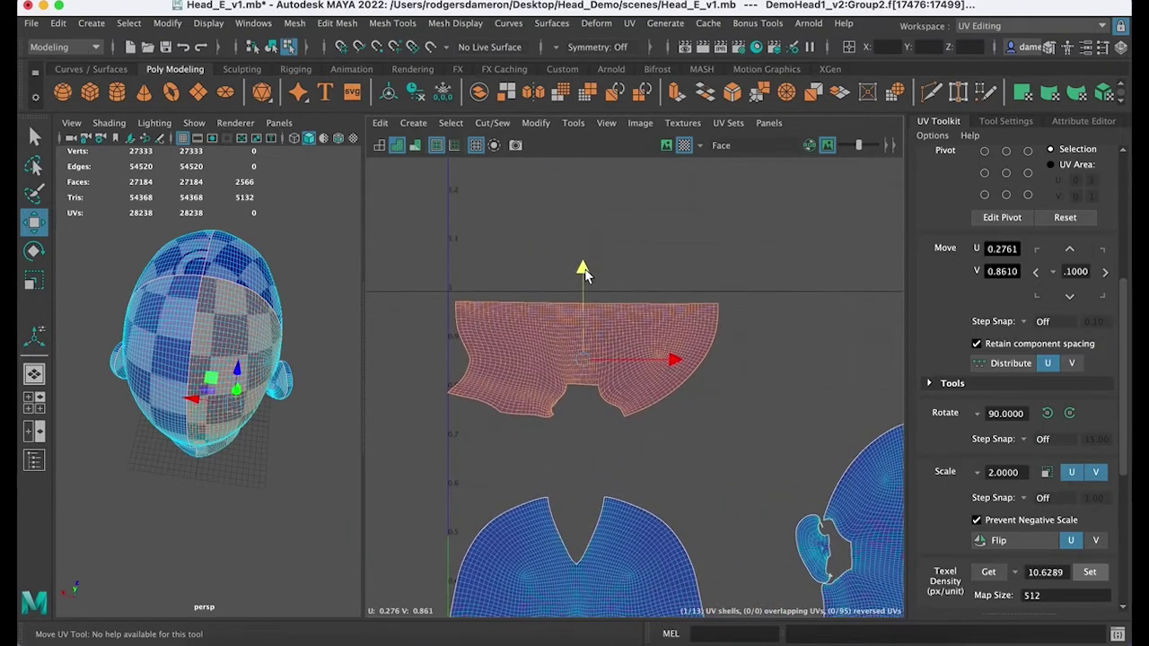
left_click_drag(583, 276, 584, 266)
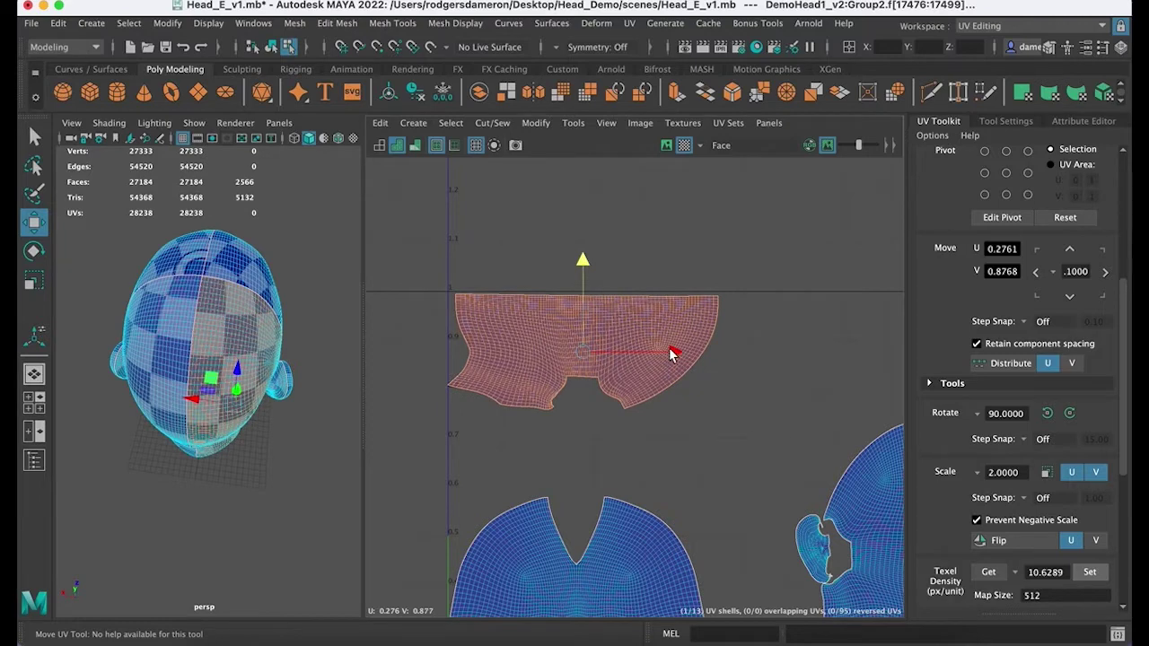
left_click_drag(671, 351, 677, 352)
Step: Move the small ear shell beside the upright back-of-head half to just above it, at about U 0.96, V 0.82
middle_click_drag(745, 471, 732, 274, "alt")
right_click_drag(732, 274, 732, 297, "alt")
middle_click_drag(732, 297, 716, 316, "alt")
left_click(750, 350)
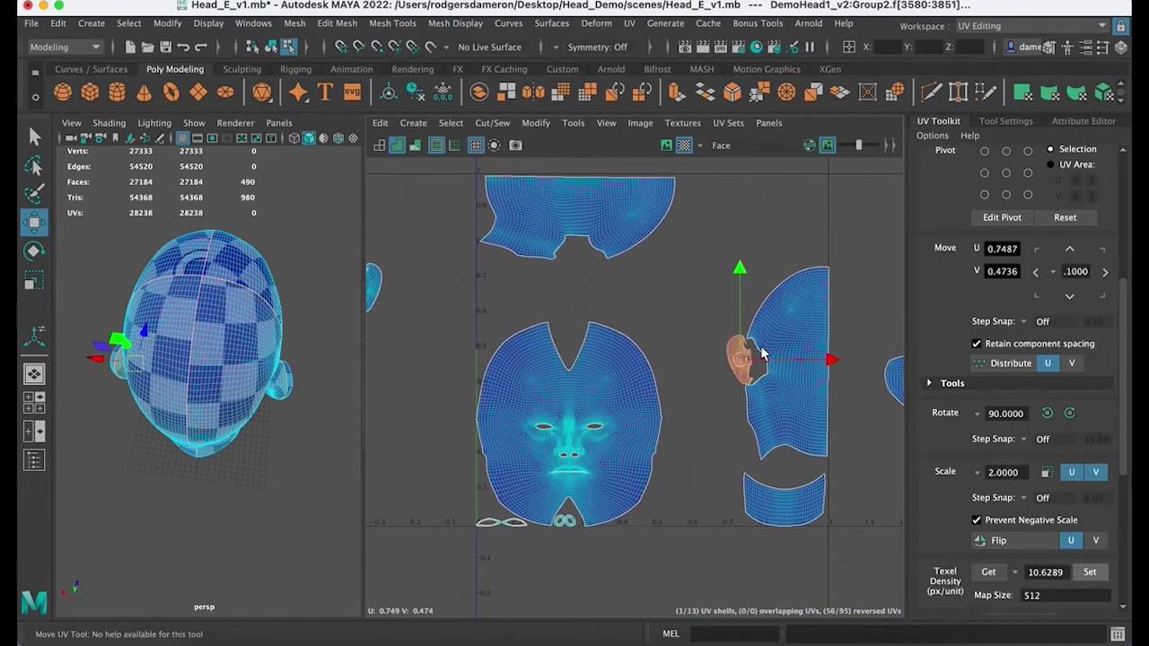
left_click_drag(741, 366, 818, 244)
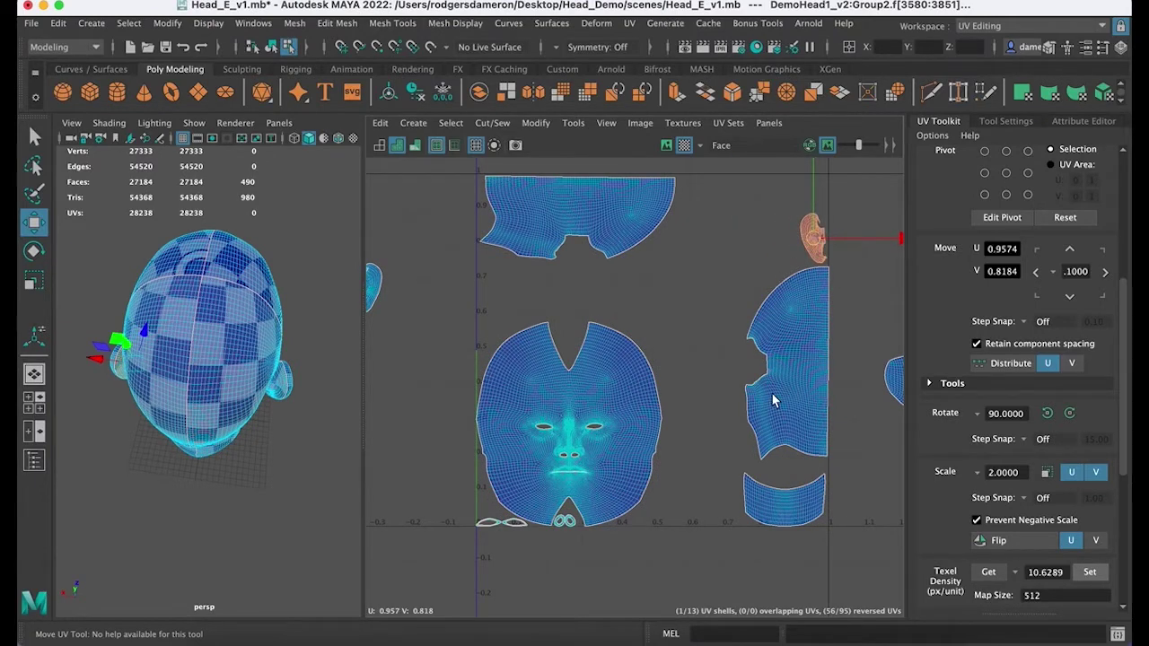
Step: Bring the other small ear shell back into the 0–1 square near its counterpart, at about U 0.83, V 0.90
middle_click_drag(697, 418, 799, 410, "alt")
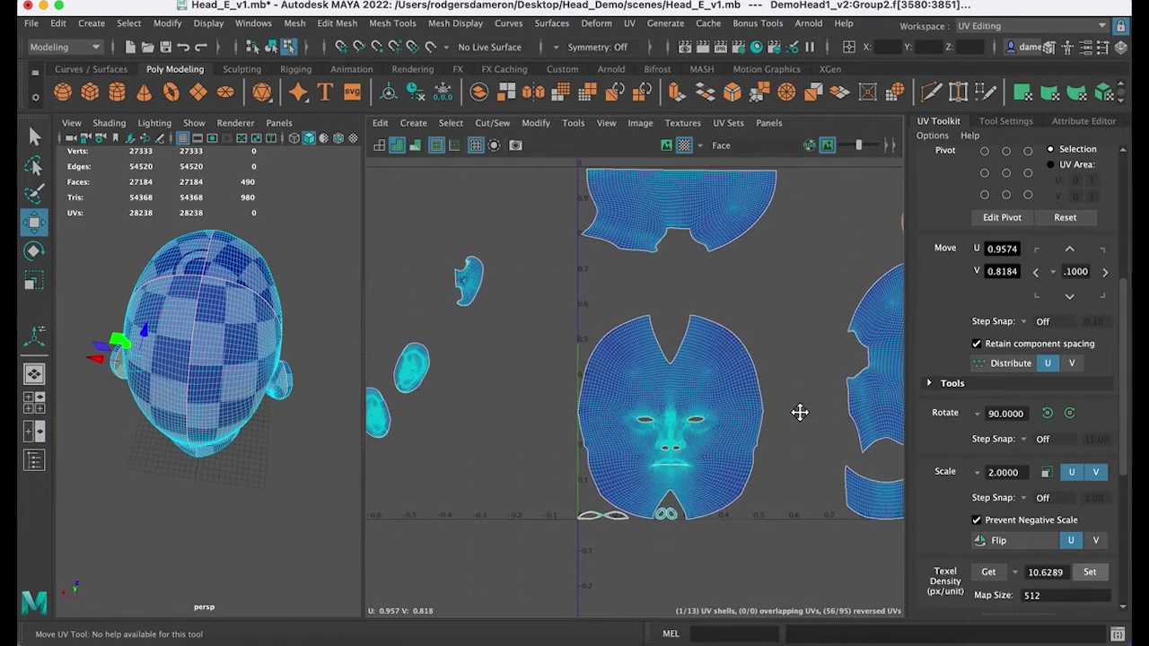
right_click_drag(800, 410, 648, 372, "alt")
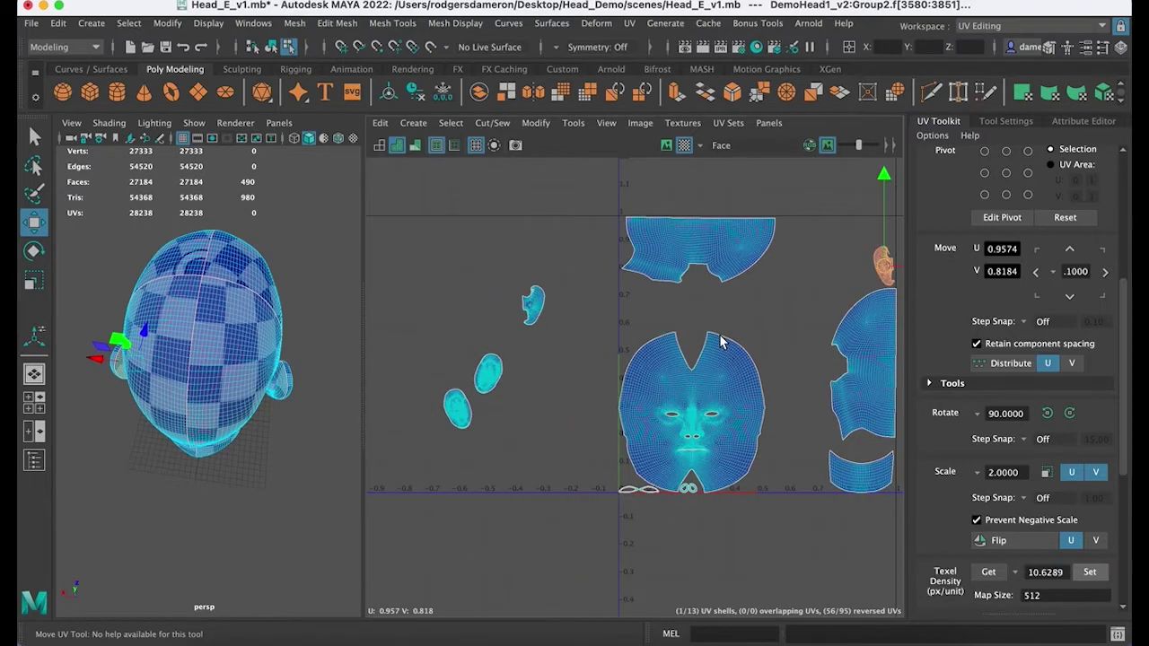
middle_click_drag(753, 291, 703, 293, "alt")
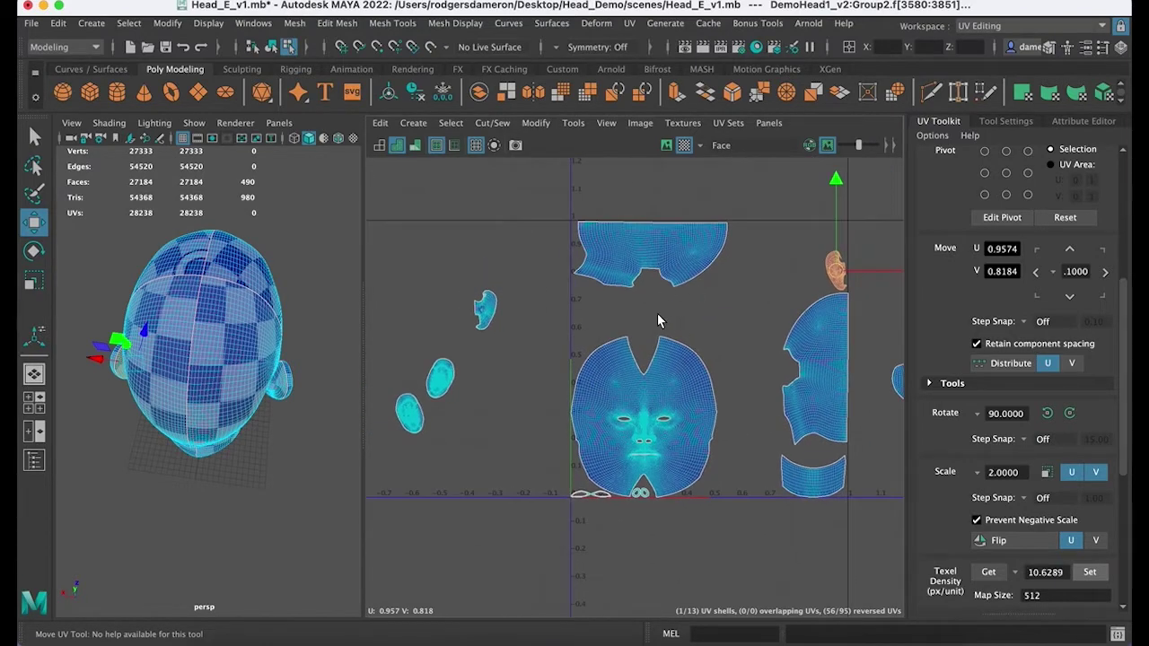
left_click(485, 319)
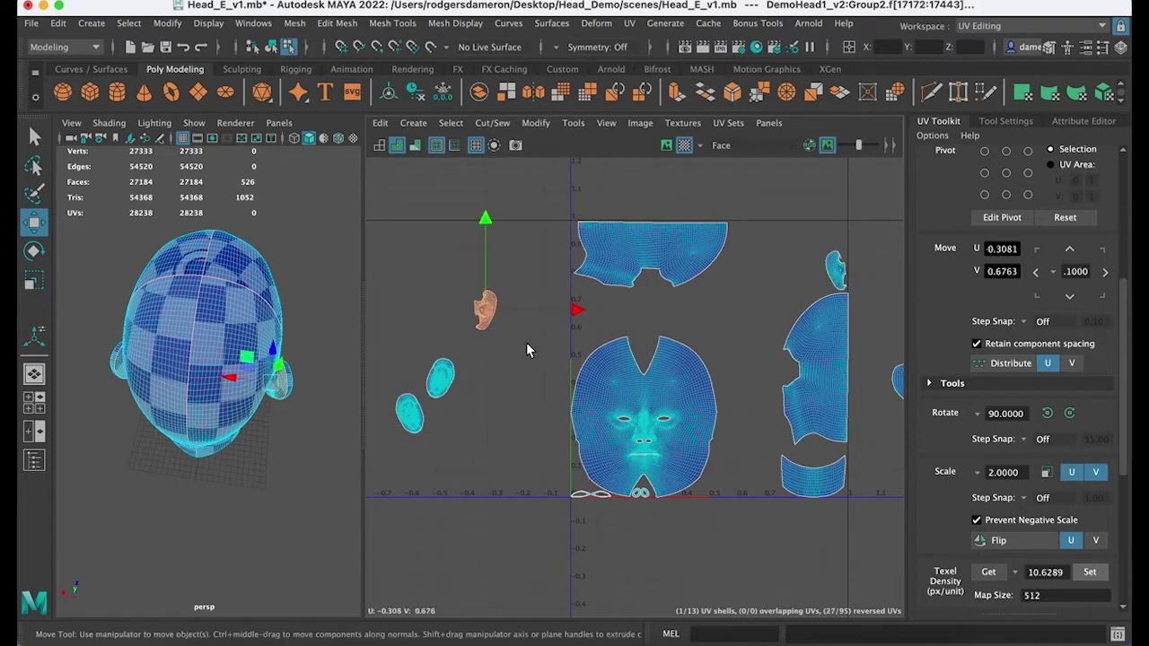
left_click_drag(482, 316, 798, 254)
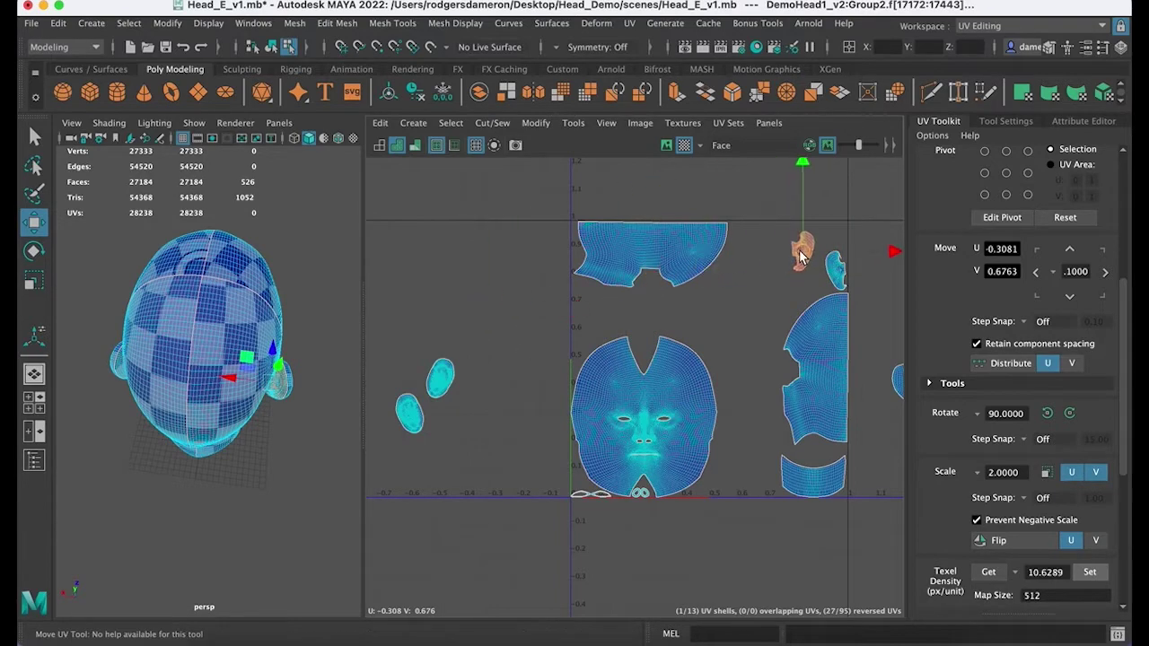
scroll(897, 395, "up", 3)
scroll(902, 395, "up", 2)
middle_click_drag(808, 420, 605, 346, "alt")
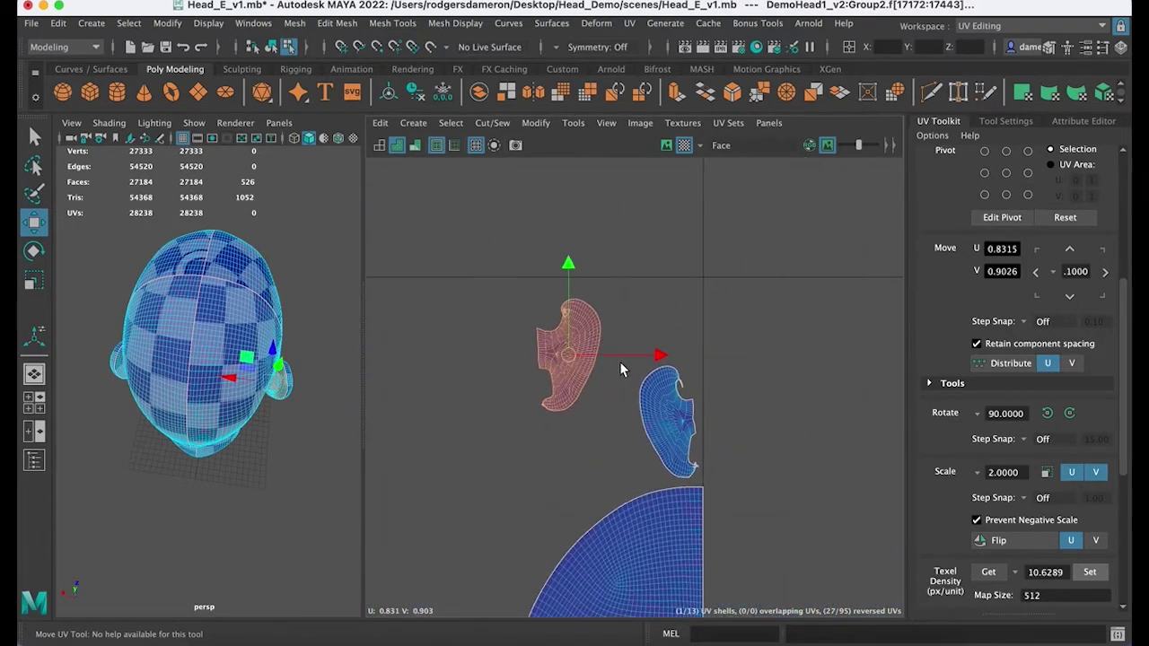
Step: Turn this small ear shell 90 degrees clockwise overall and move it into the upper right corner, at about U 0.93, V 0.95
key("e")
left_click_drag(611, 434, 476, 436)
left_click(1047, 413)
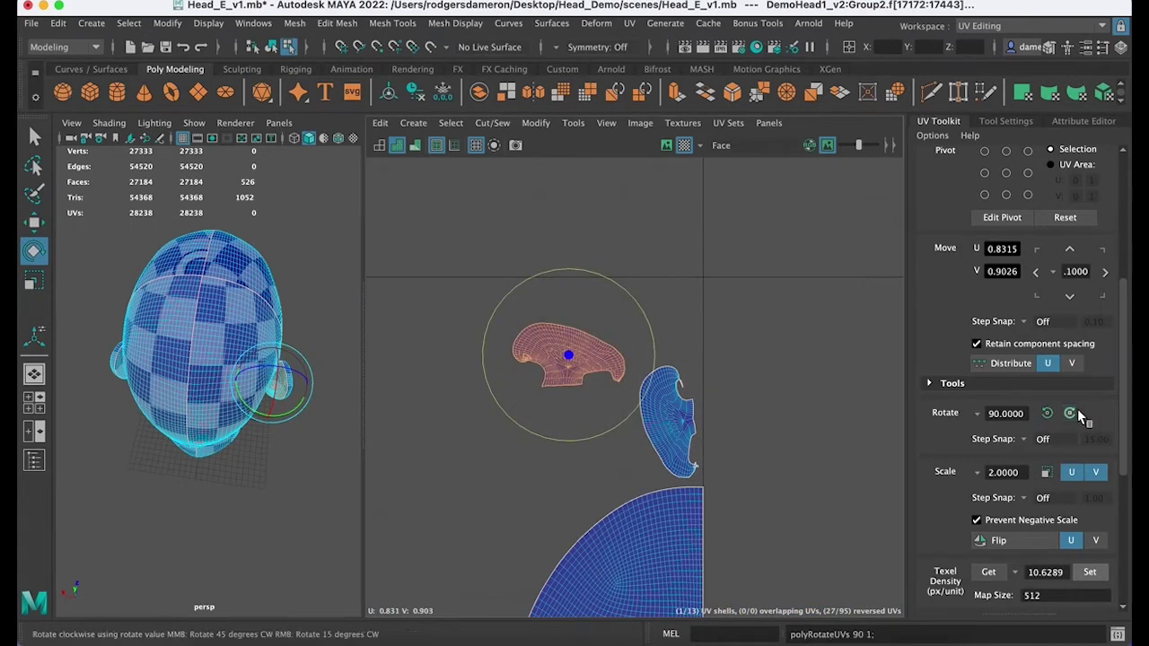
left_click(1069, 412)
key("w")
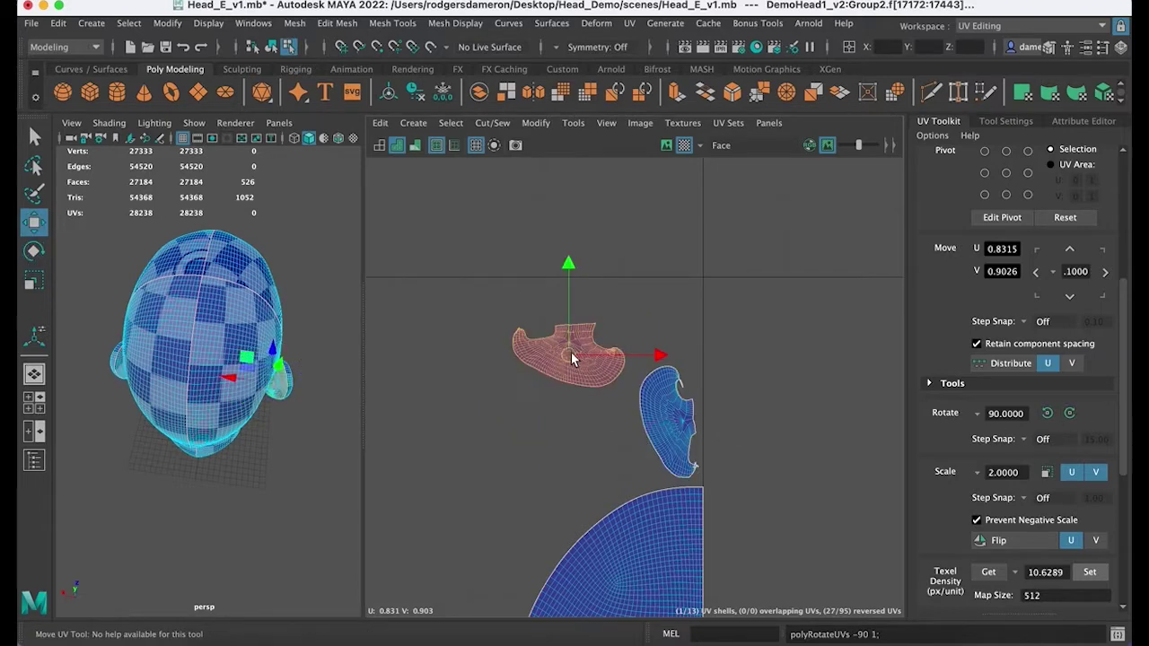
left_click_drag(570, 352, 647, 311)
Step: Move the face shell up and away from the left edge of the 0–1 square, to about U 0.34, V 0.40
middle_click_drag(622, 359, 730, 296, "alt")
right_click_drag(730, 296, 567, 310, "alt")
middle_click_drag(571, 341, 611, 280, "alt")
right_click_drag(610, 280, 404, 292, "alt")
middle_click_drag(561, 344, 579, 375, "alt")
left_click(495, 469)
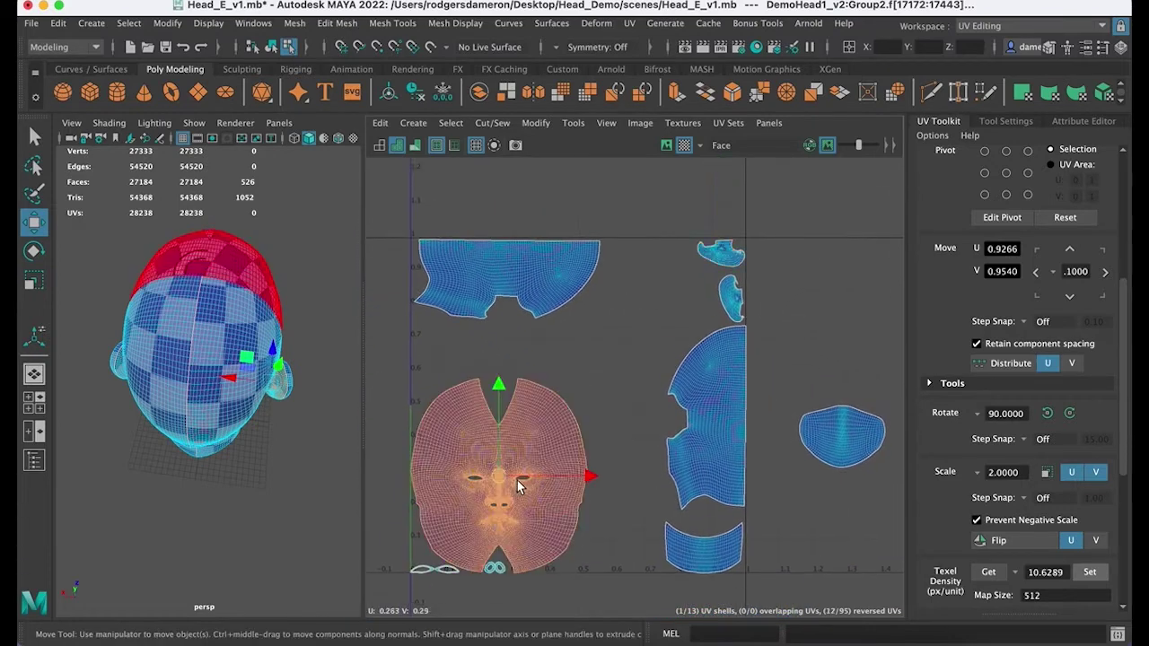
middle_click_drag(503, 476, 528, 439, "alt")
left_click_drag(528, 439, 547, 397)
mouse_move(652, 410)
right_mouse_down("alt")
mouse_move(343, 397)
mouse_move(634, 403)
right_mouse_up("alt")
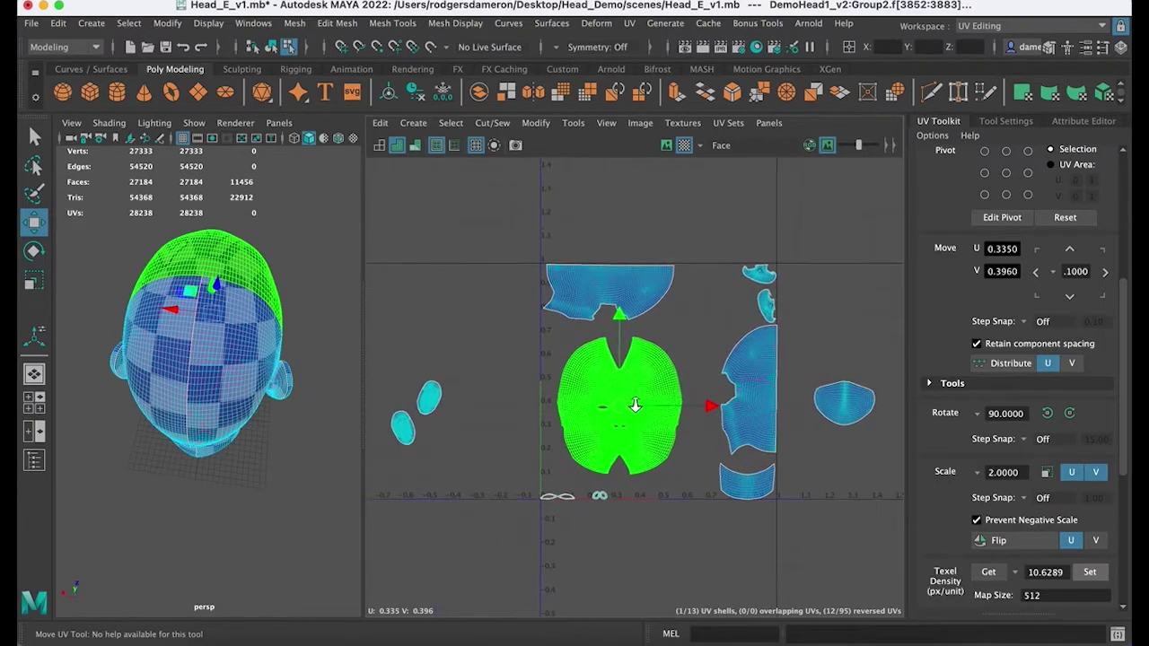
middle_click_drag(639, 396, 669, 401, "alt")
middle_click_drag(850, 414, 773, 457, "alt")
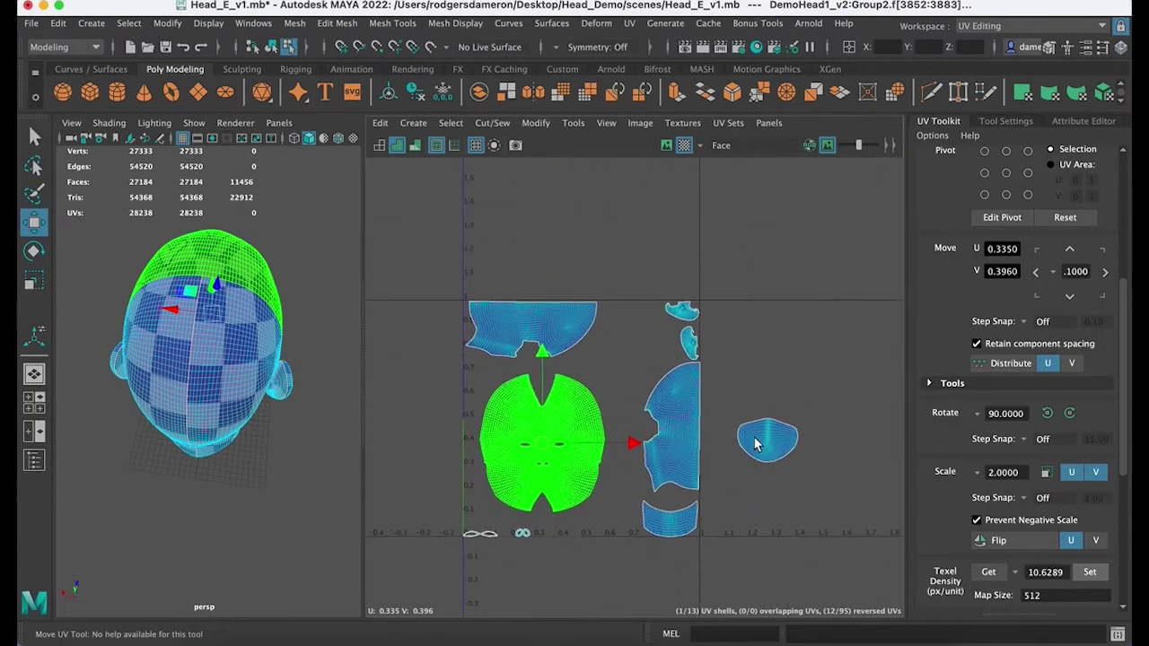
Step: Bring the rounded shell outside the 0–1 square into the gap beside the rotated back-of-head half, at about U 0.70, V 0.80
key("q")
right_click_drag(761, 441, 694, 419)
left_click(776, 450)
key("w")
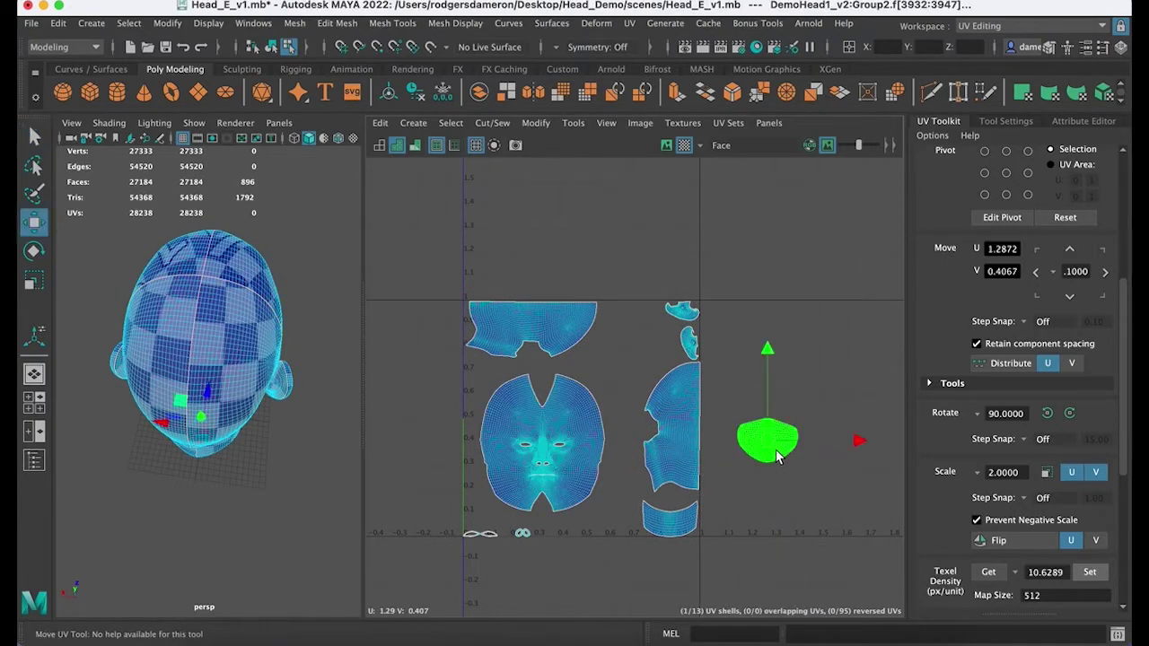
left_click_drag(758, 438, 630, 351)
middle_click_drag(630, 351, 733, 356, "alt")
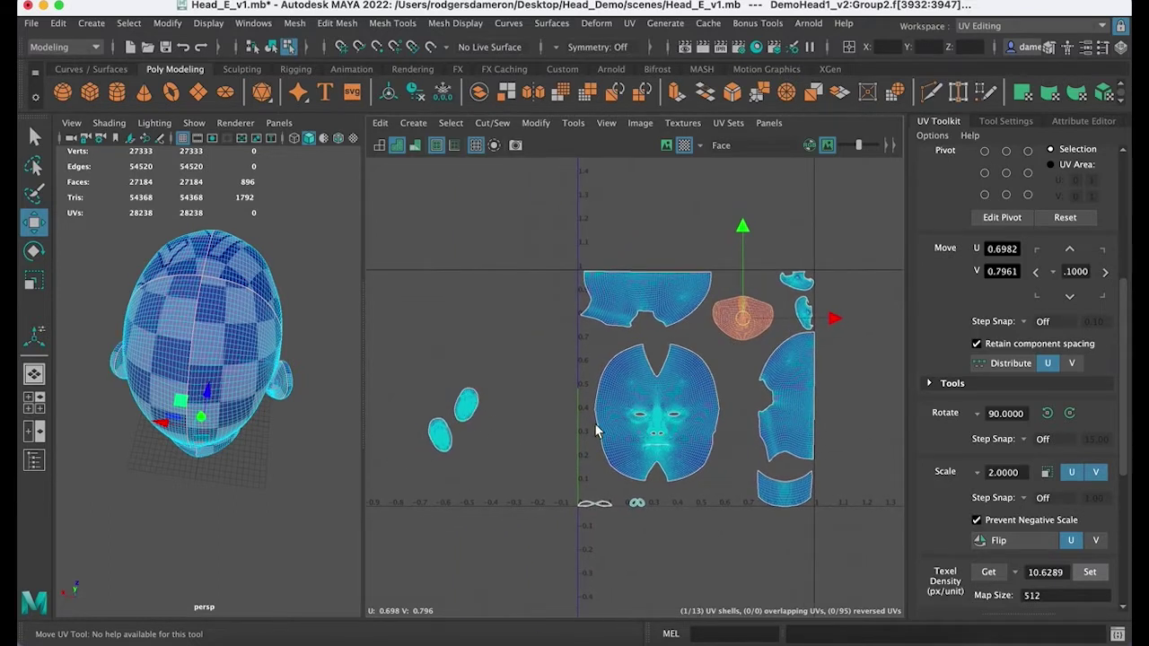
middle_click_drag(607, 426, 600, 415, "alt")
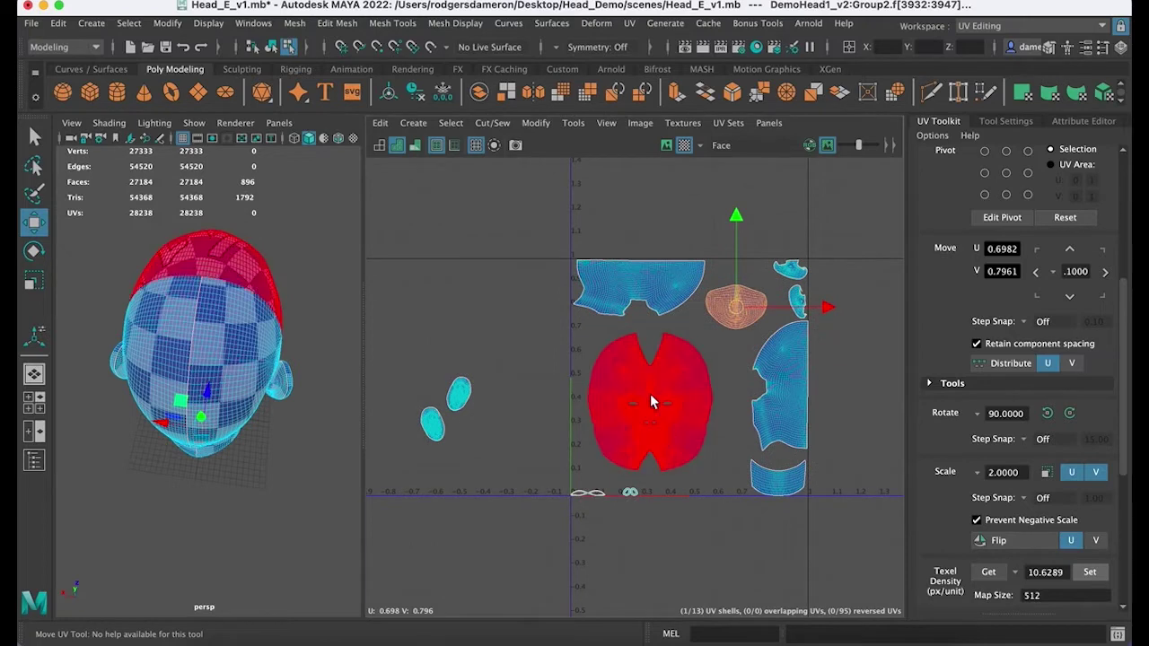
Step: Select all UV shells and scale them up uniformly so they fill more of the 0–1 space, then clear the selection
right_click_drag(650, 395, 604, 388)
right_click_drag(561, 334, 558, 330)
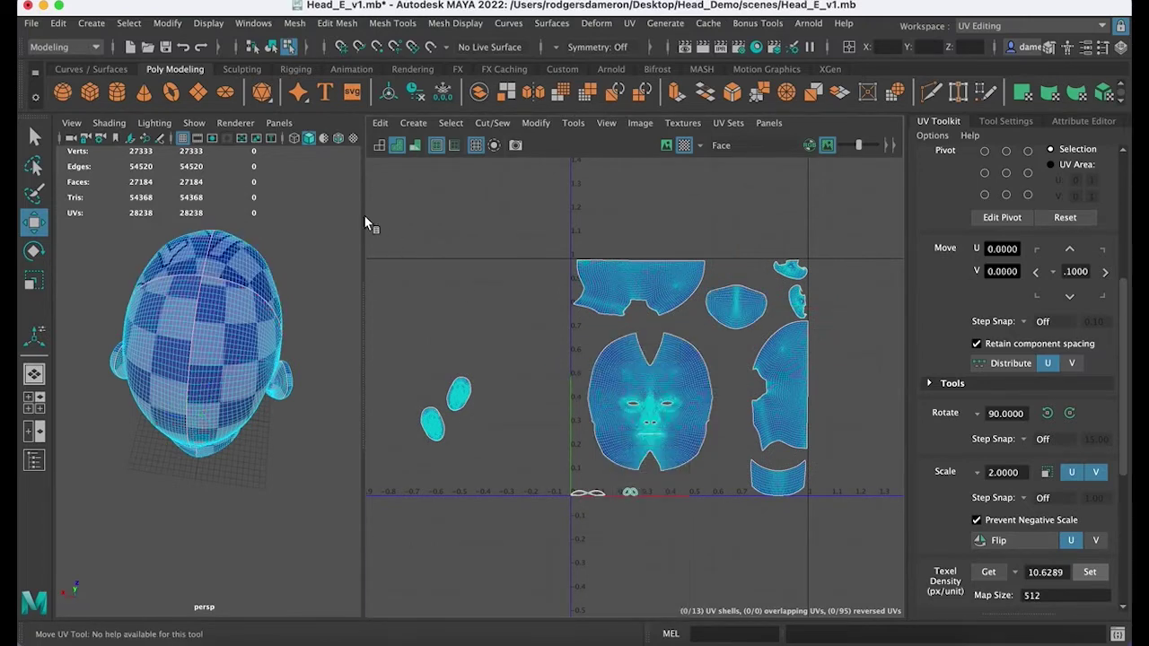
left_click_drag(856, 567, 852, 563)
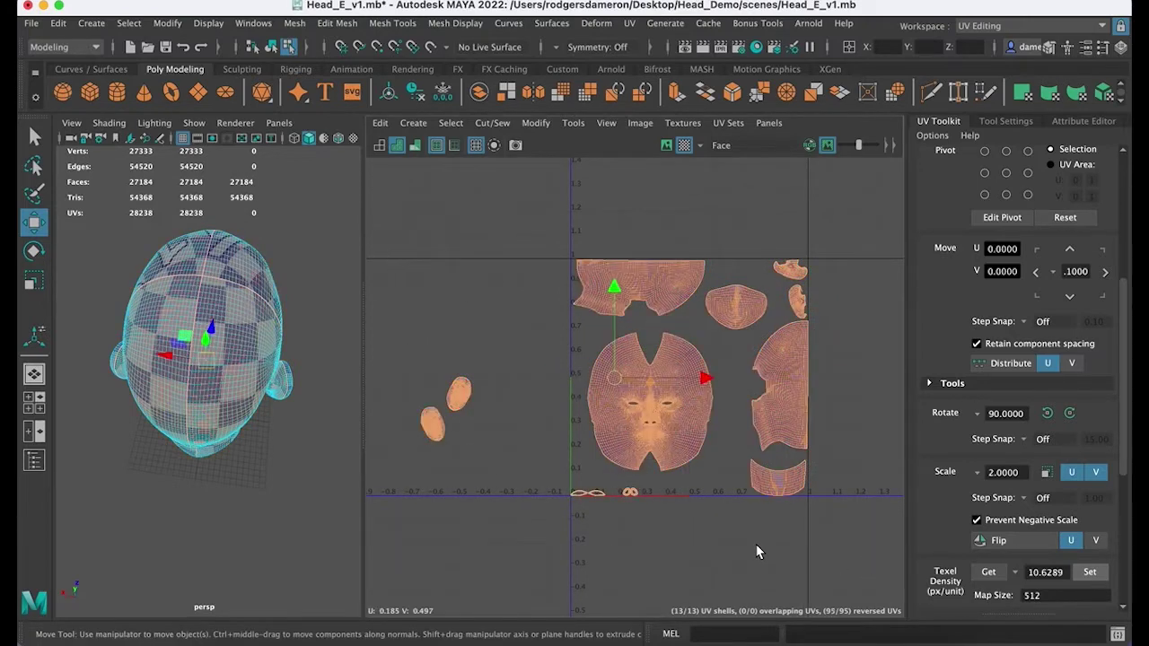
key("e")
key("r")
left_click_drag(614, 379, 628, 376)
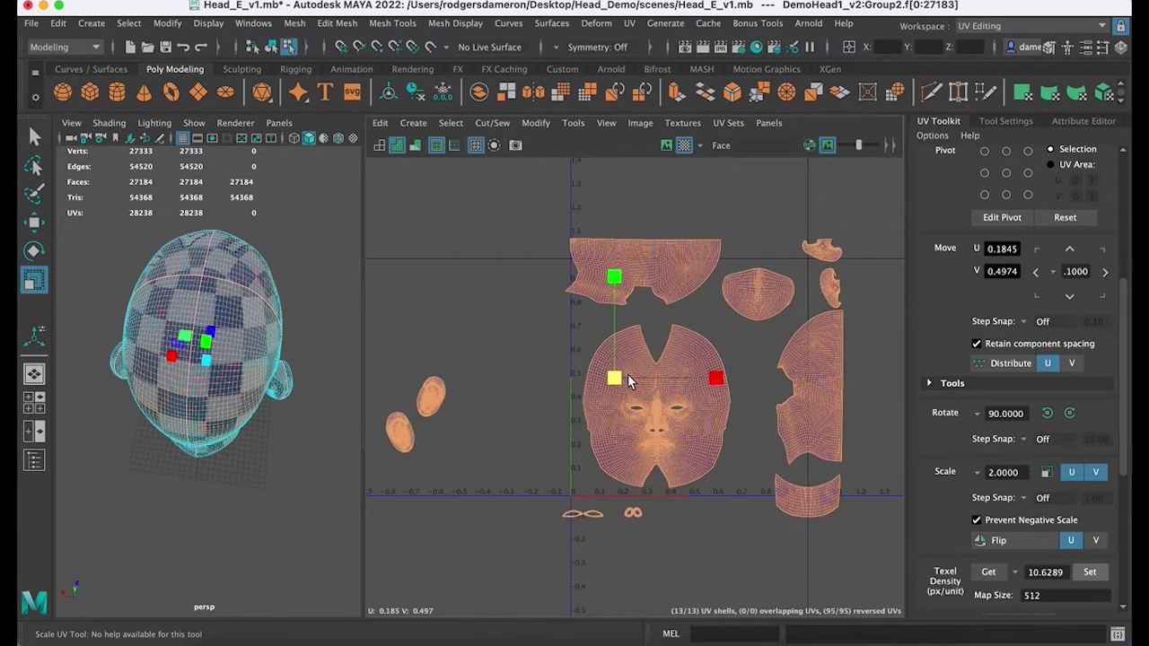
scroll(658, 442, "up", 4)
middle_click_drag(826, 445, 779, 485, "alt")
right_click_drag(756, 485, 594, 464, "alt")
key("w")
left_click(806, 482)
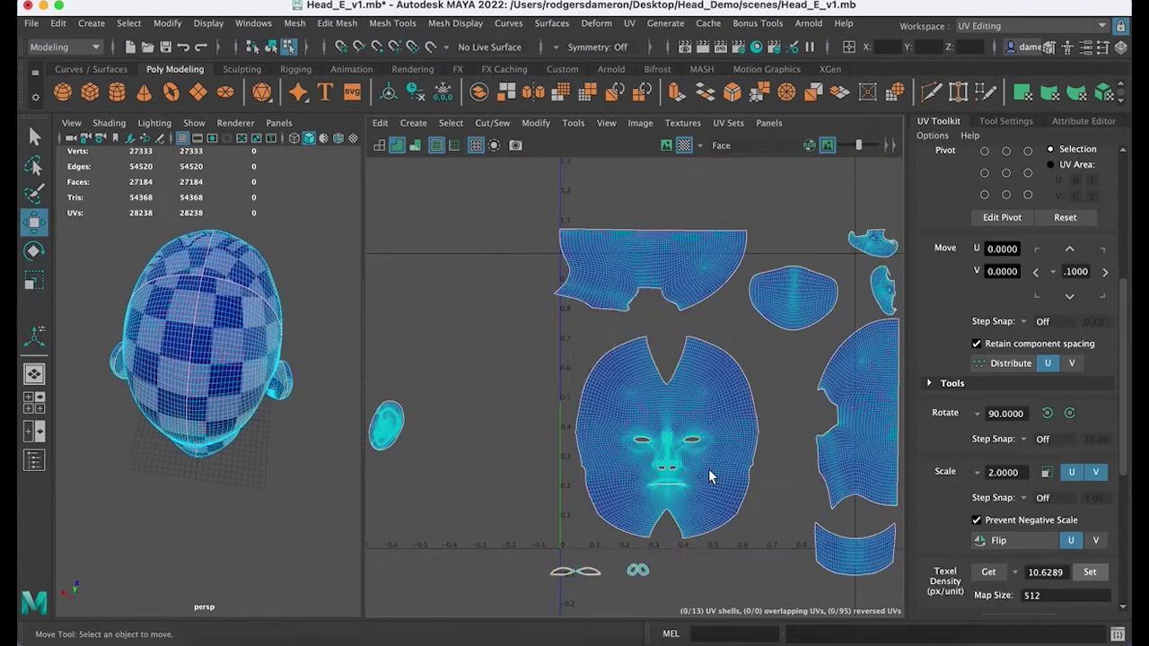
Step: Move the rotated back-of-head half down inside the upper left corner of the 0–1 square, at about U 0.32, V 0.85
left_click(693, 459)
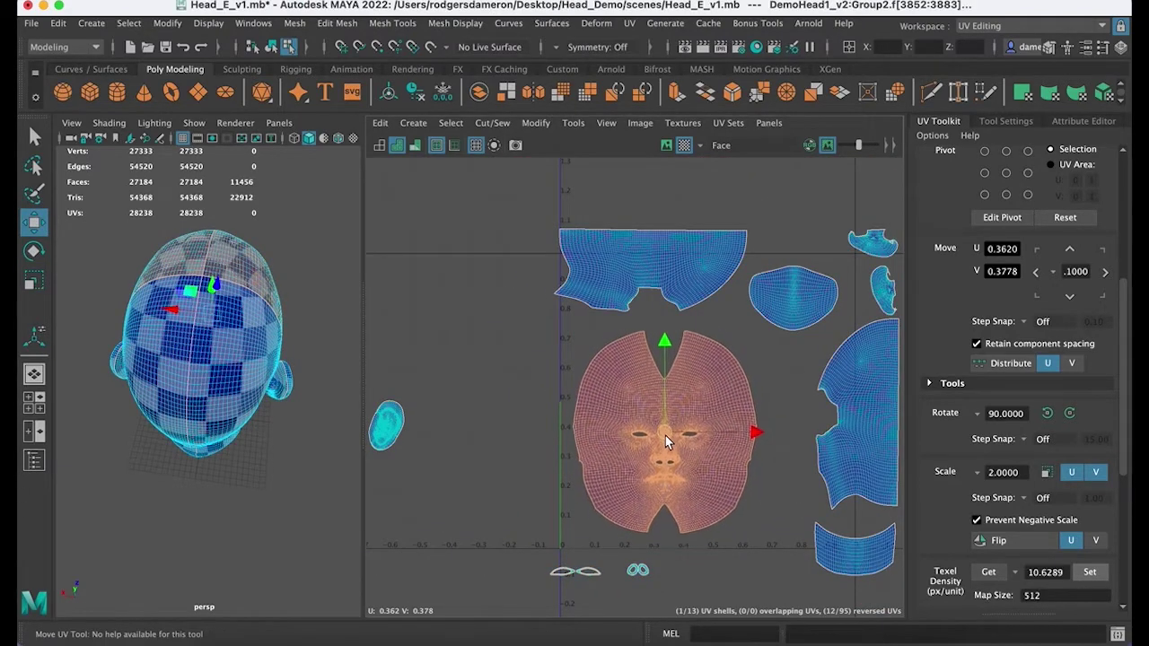
left_click(614, 300)
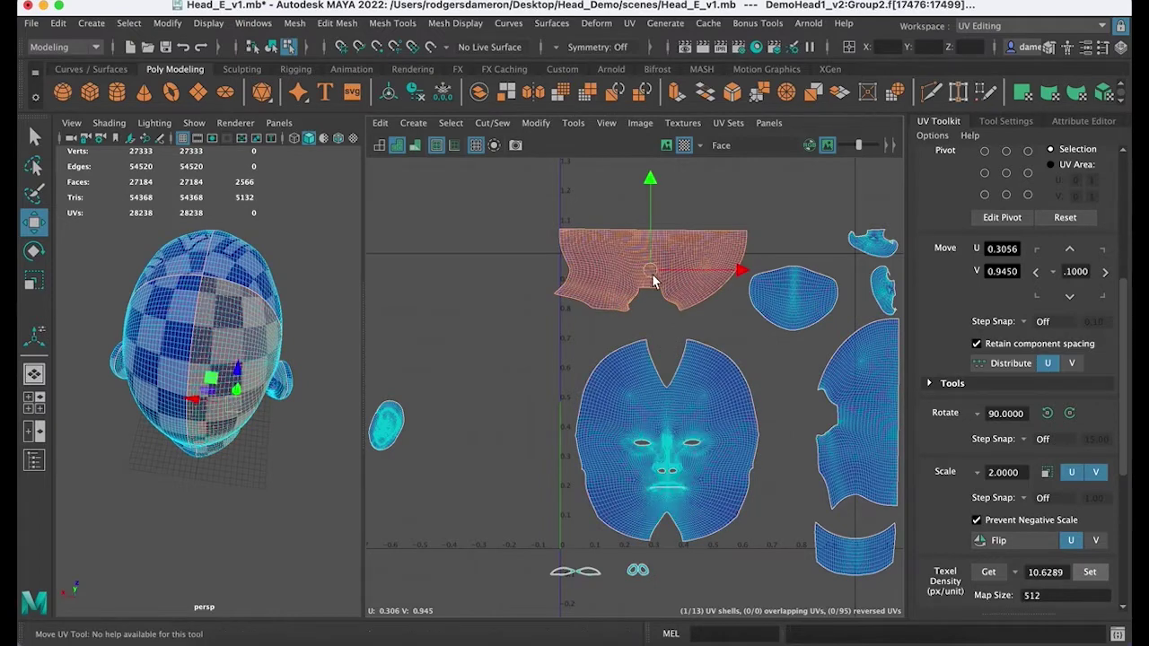
left_click_drag(654, 277, 653, 301)
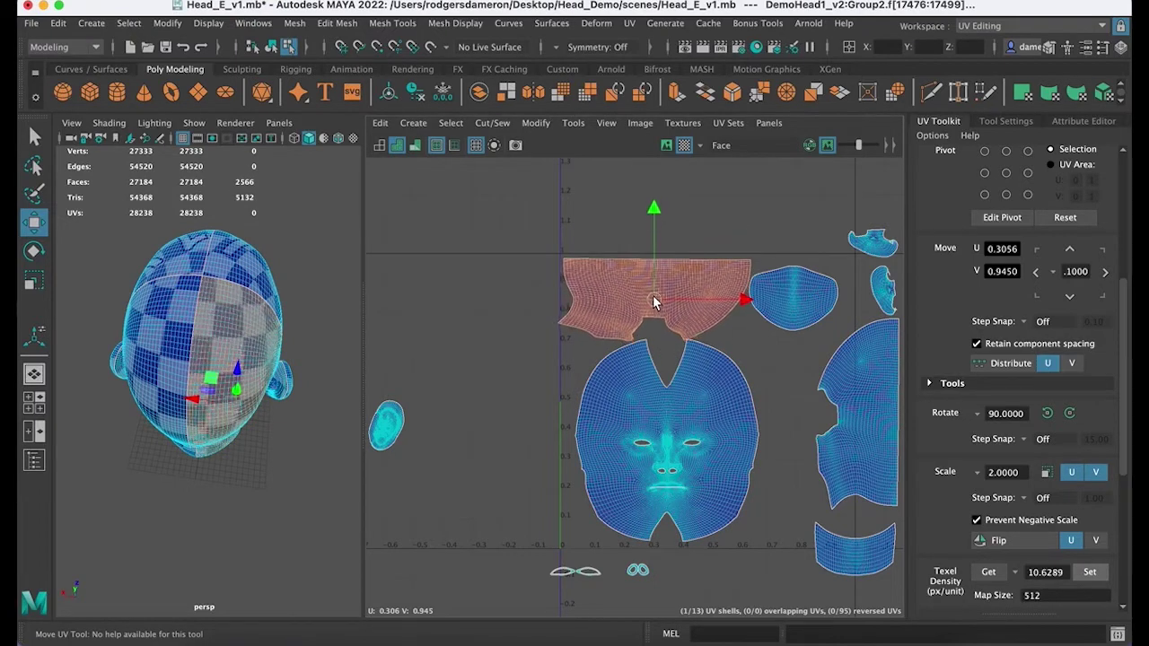
middle_click_drag(654, 294, 597, 341, "alt")
right_click_drag(596, 341, 824, 362, "alt")
middle_click_drag(824, 363, 788, 365, "alt")
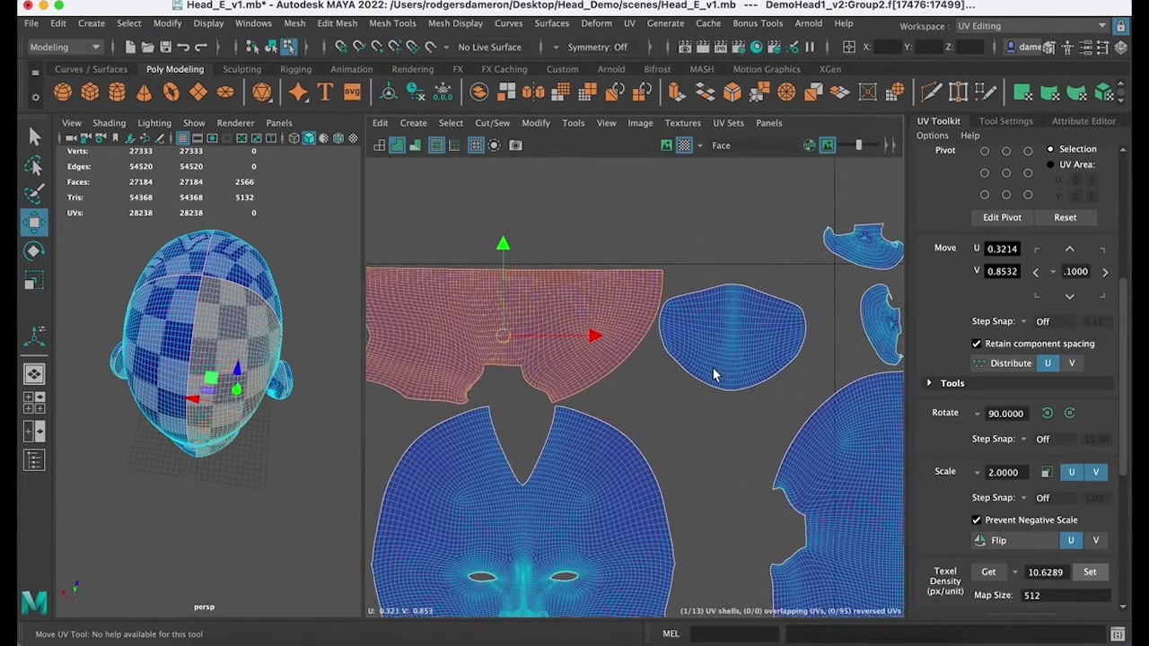
Step: Move the upright back-of-head half inside the 0–1 square's right edge, at about U 0.86, V 0.44, and the face shell to about U 0.33, V 0.36
left_click(726, 351)
middle_click_drag(713, 387, 610, 321, "alt")
left_click(627, 378)
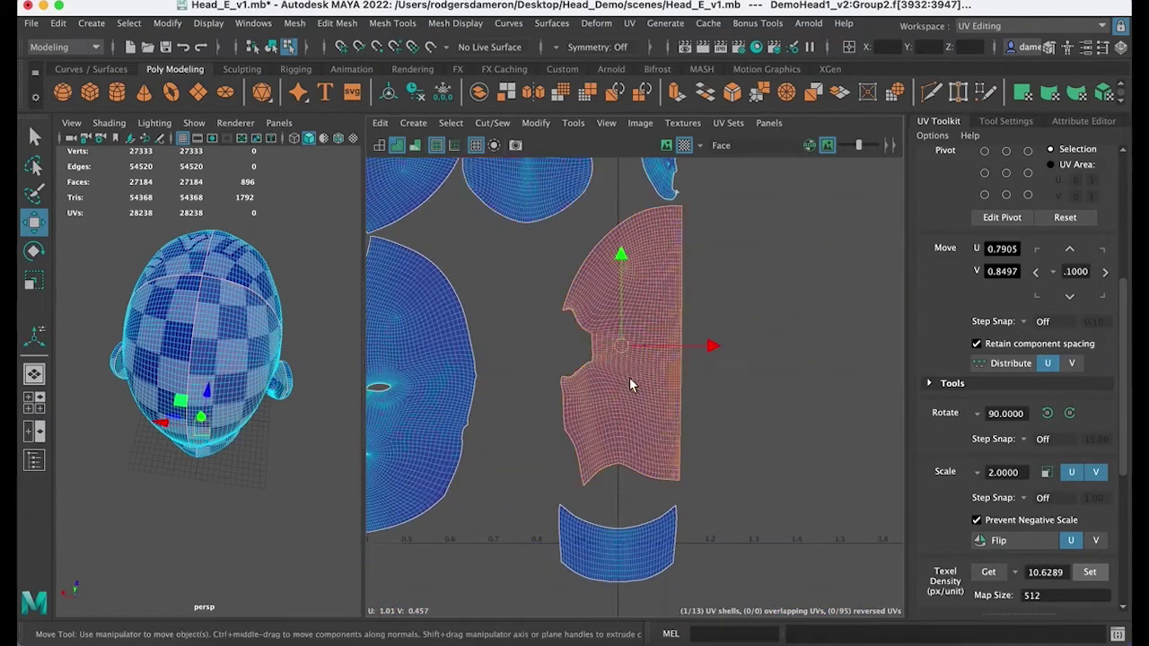
left_click_drag(629, 340, 558, 349)
middle_click_drag(558, 352, 834, 333, "alt")
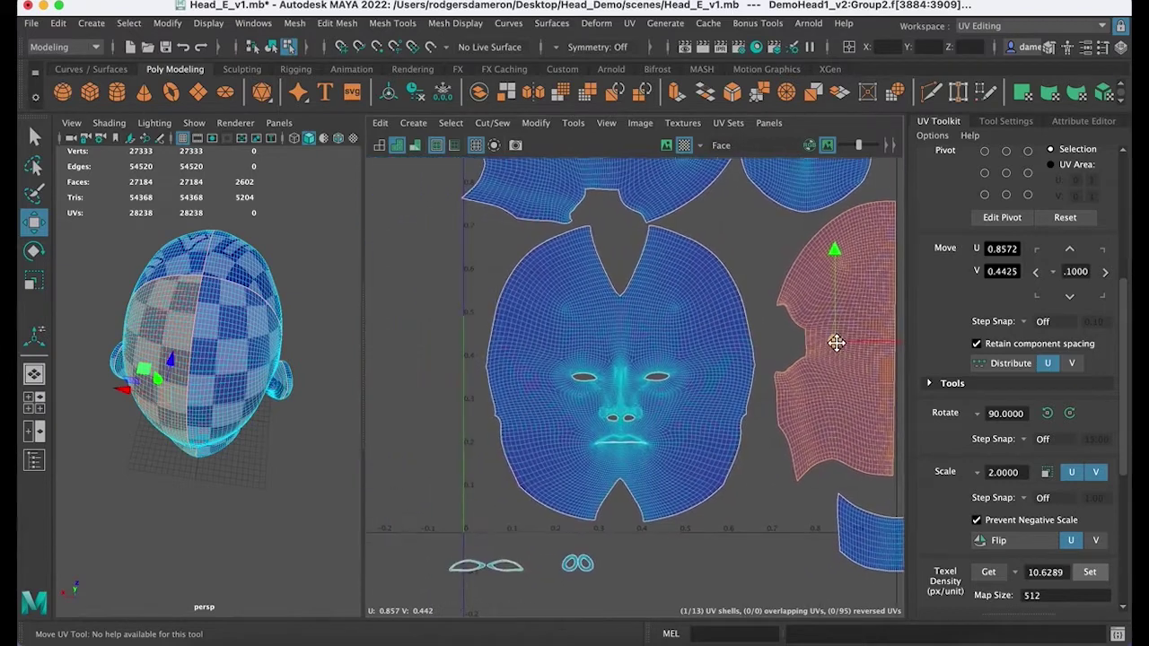
left_click(626, 386)
left_click_drag(619, 367, 607, 372)
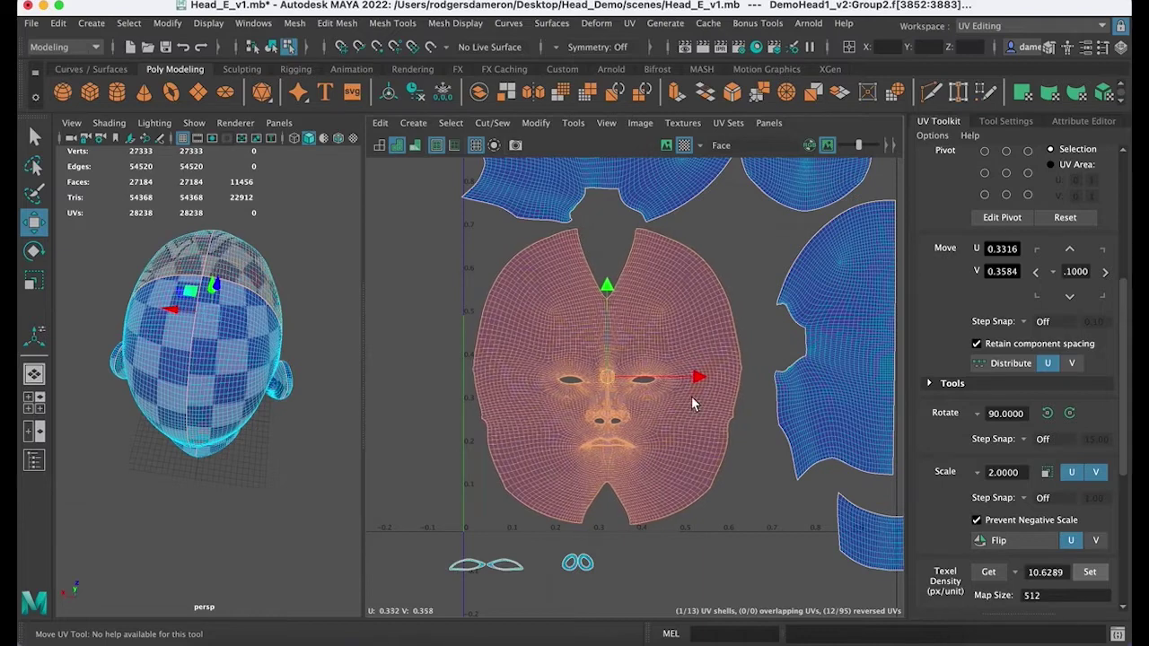
Step: Move the curved strip shell between the face and the upright back-of-head half, at about U 0.75, V 0.09, and raise that half to about V 0.47
middle_click_drag(691, 396, 588, 396, "alt")
left_click(775, 535)
left_click_drag(805, 531, 687, 509)
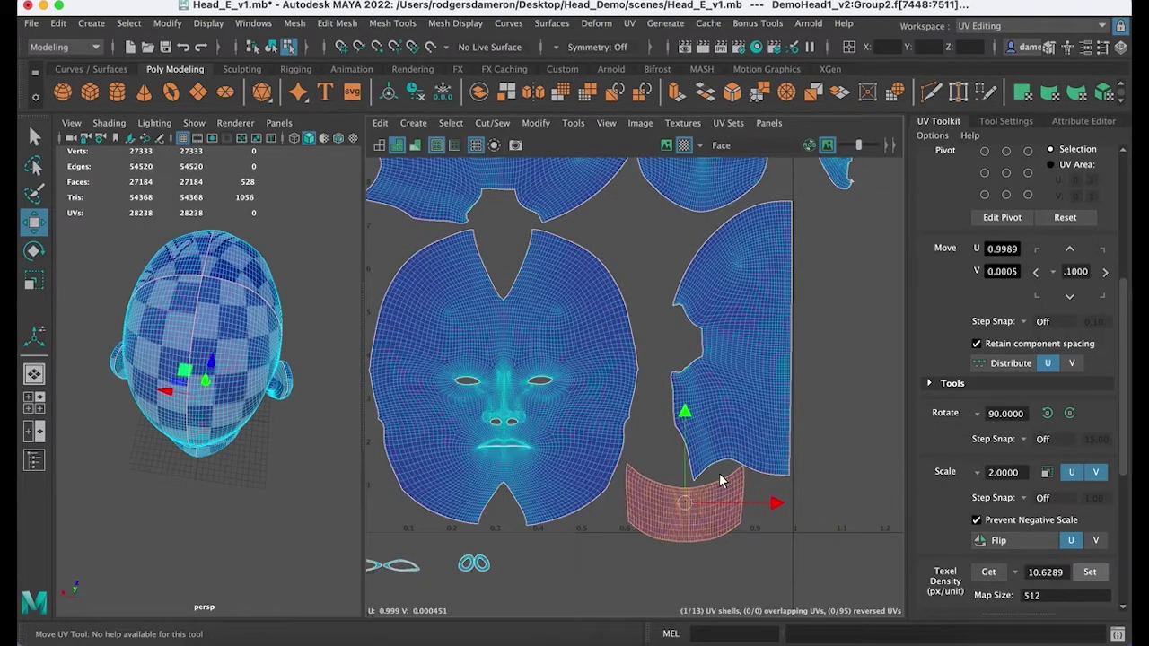
left_click(743, 413)
left_click_drag(731, 253, 731, 241)
left_click(679, 518)
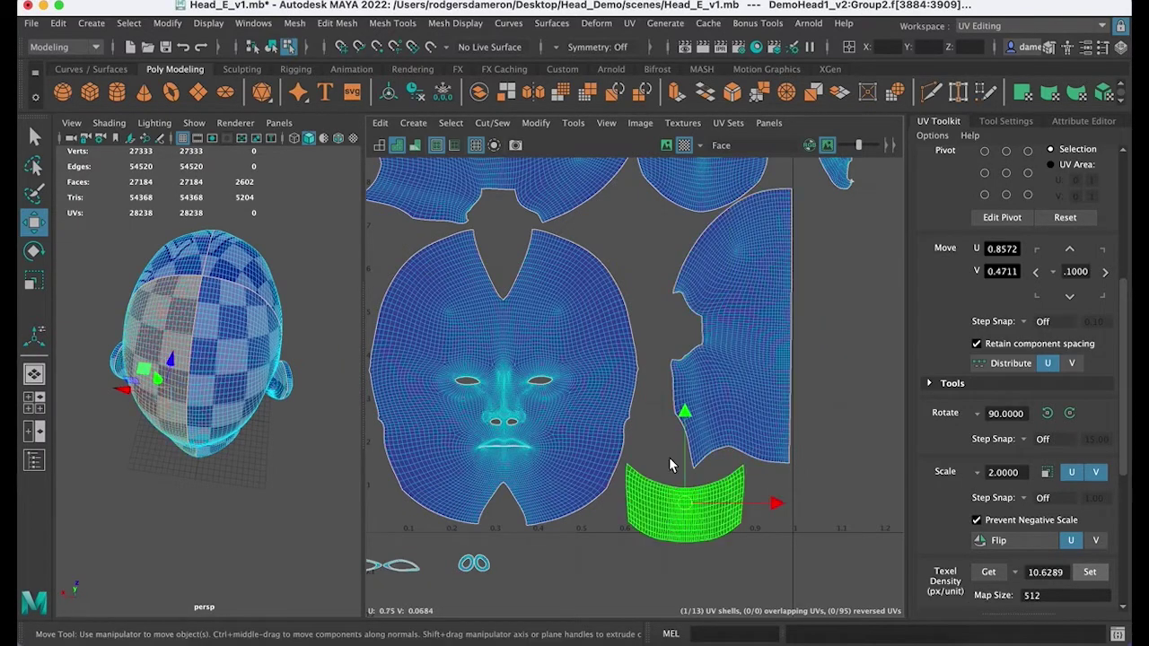
left_click_drag(684, 408, 685, 407)
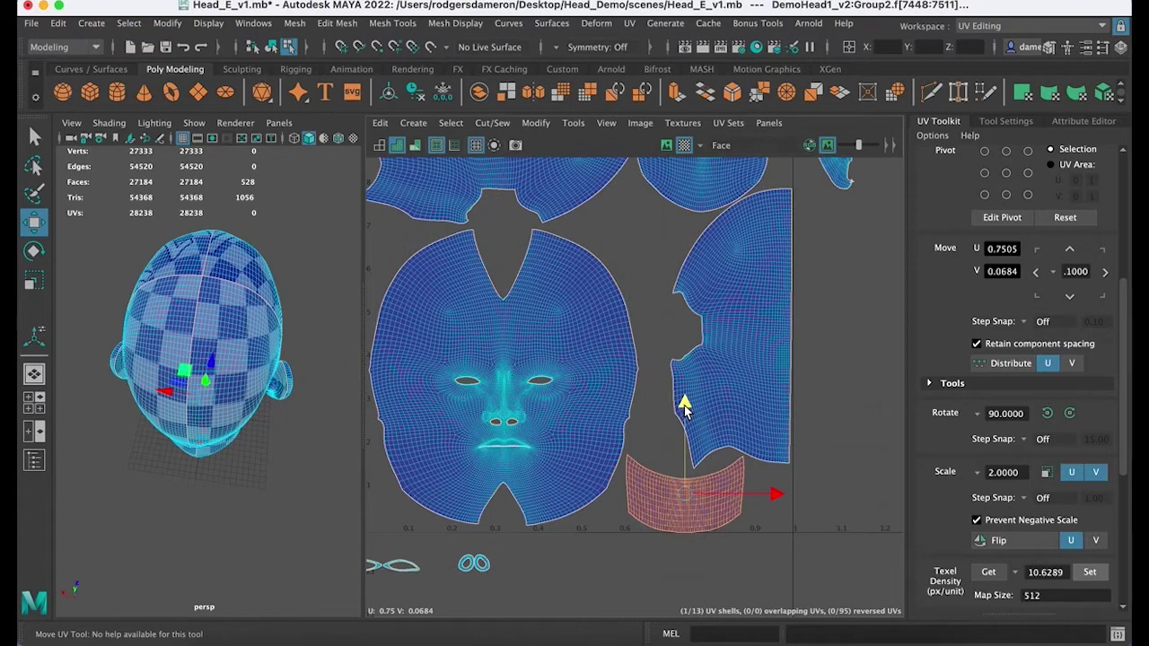
Step: Nudge the curved strip shell closer under the upright back-of-head half, to about U 0.74, V 0.09
middle_click_drag(697, 528, 665, 374, "alt")
right_click_drag(665, 375, 687, 396, "alt")
middle_click_drag(625, 354, 616, 508, "alt")
right_click_drag(615, 508, 813, 457, "alt")
left_click_drag(656, 372, 654, 363)
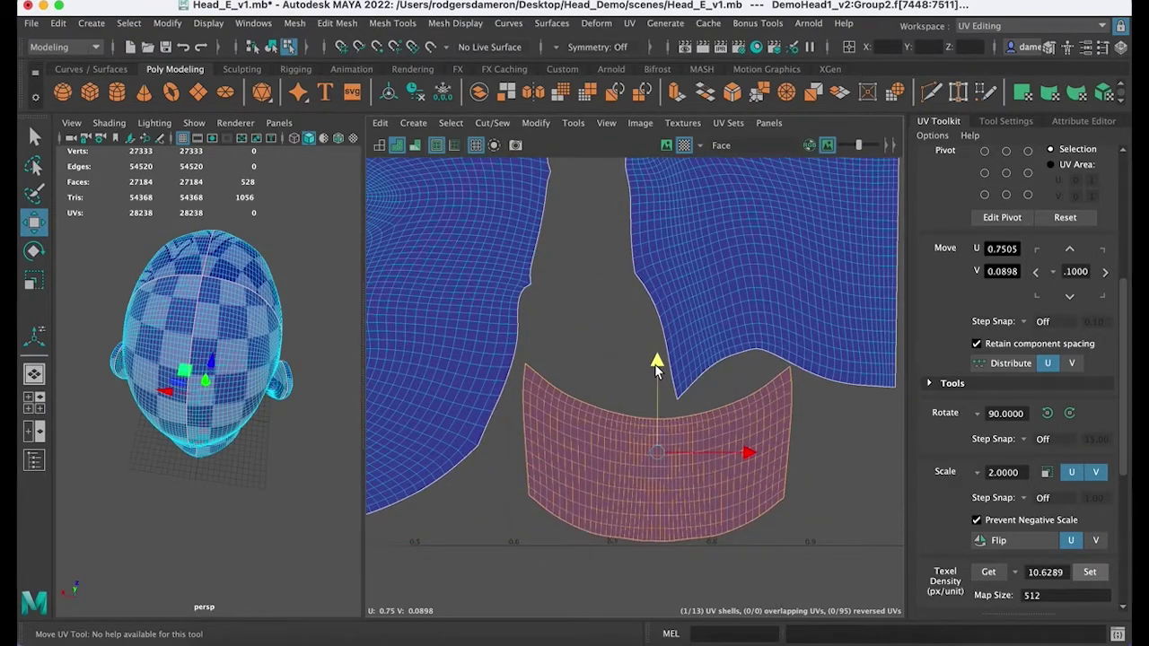
left_click_drag(743, 449, 741, 451)
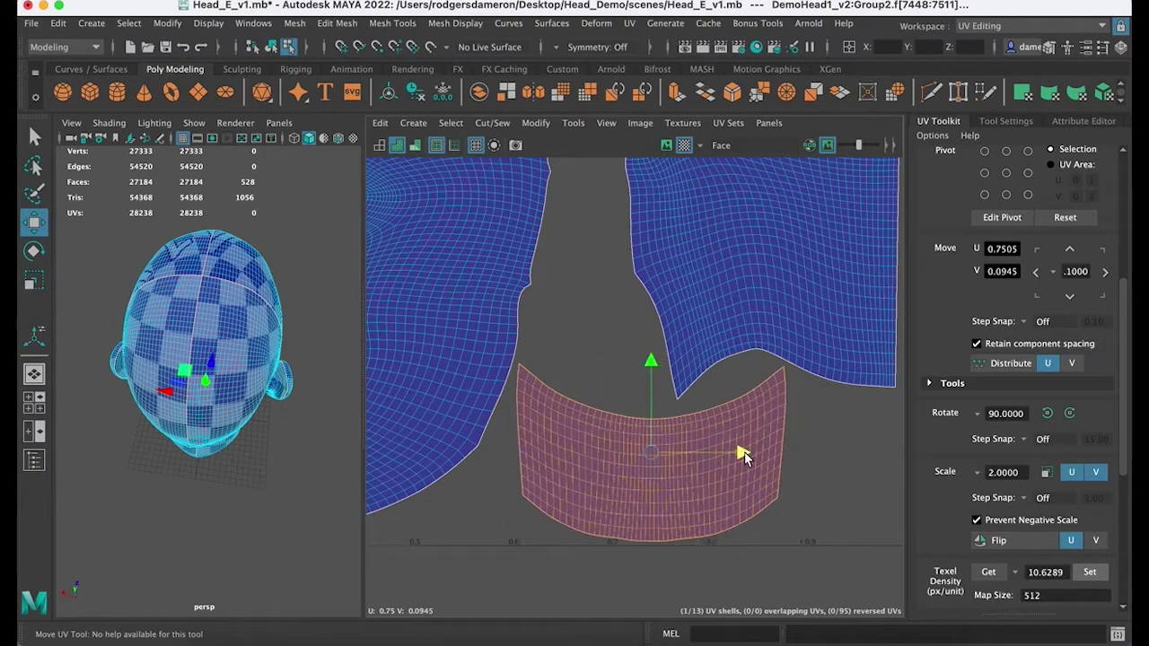
Step: Move the nearer full ear shell from outside the 0–1 square into the gap below the rounded shell, at about U 0.69, V 0.65
scroll(758, 485, "down", 5)
scroll(641, 365, "down", 2)
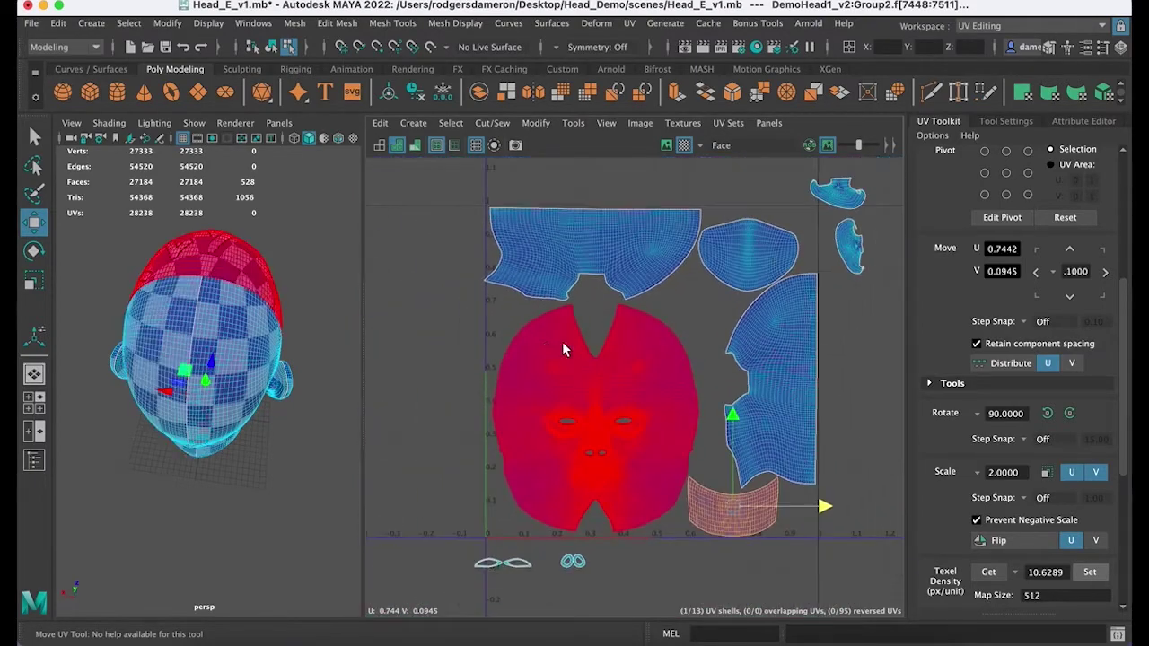
scroll(723, 333, "down", 3)
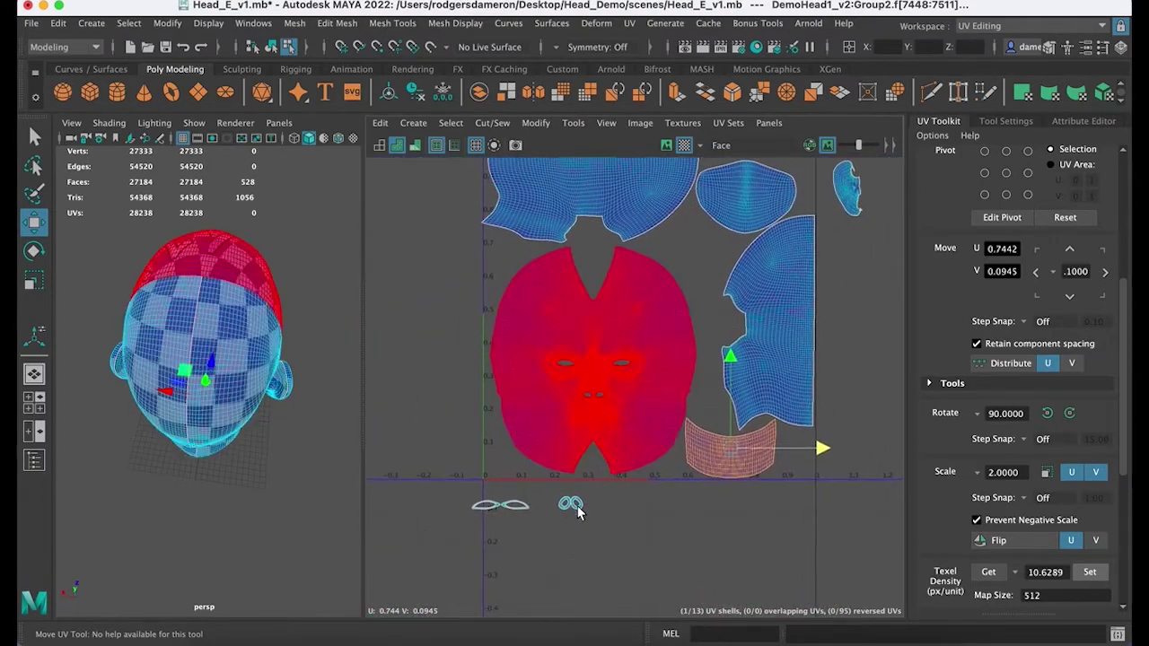
middle_click_drag(725, 249, 621, 404, "alt")
right_click_drag(621, 404, 883, 369, "alt")
middle_click_drag(742, 395, 840, 375, "alt")
right_click_drag(790, 371, 530, 409, "alt")
middle_click_drag(683, 409, 746, 243, "alt")
right_click_drag(720, 278, 592, 303, "alt")
middle_click_drag(527, 284, 477, 341, "alt")
left_click(407, 370)
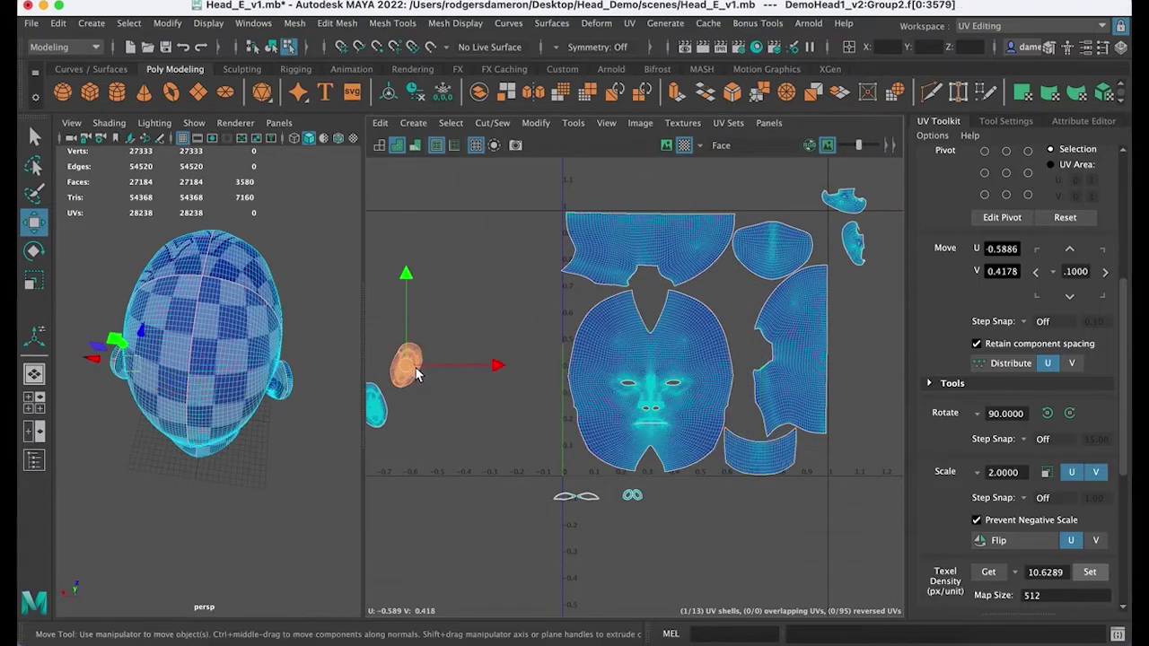
left_click_drag(406, 375, 752, 307)
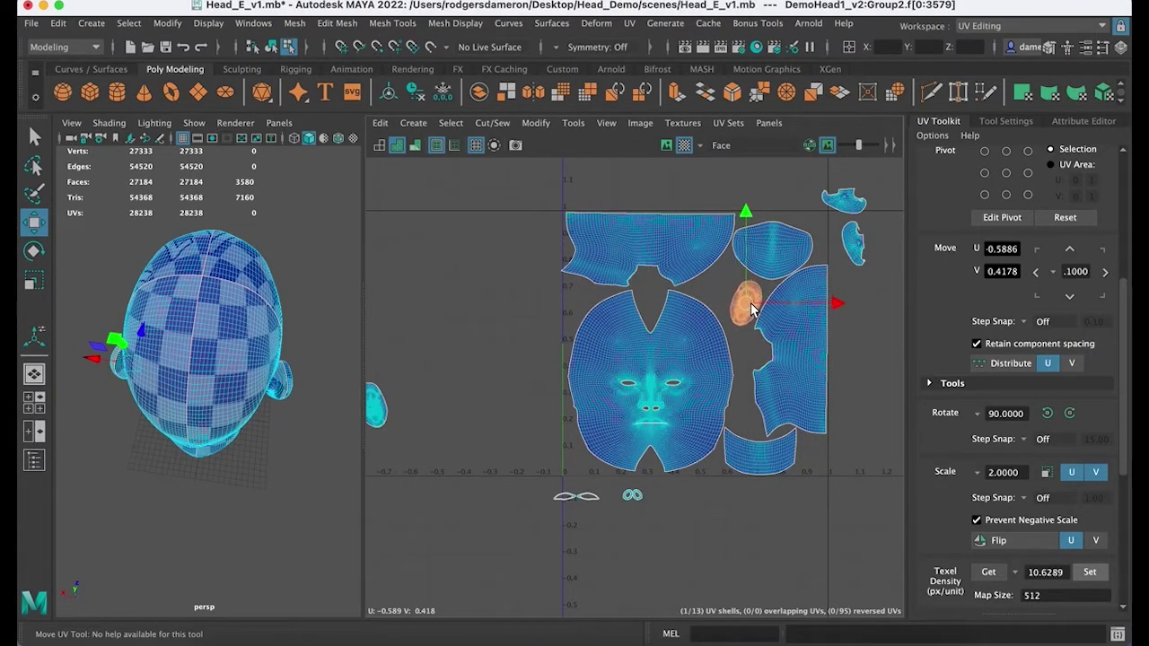
Step: Move the other full ear shell next to its counterpart, at about U 0.58, V 0.71, and rotate it slightly clockwise to stand more upright
left_click(384, 419)
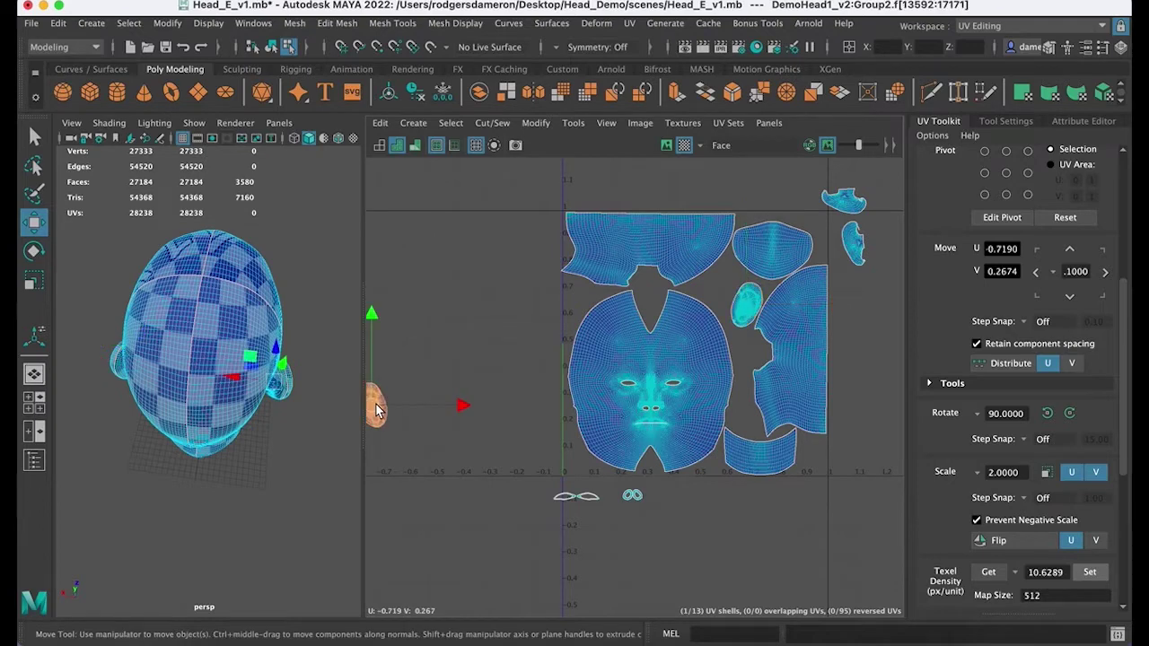
left_click_drag(377, 410, 729, 275)
scroll(728, 274, "up", 4)
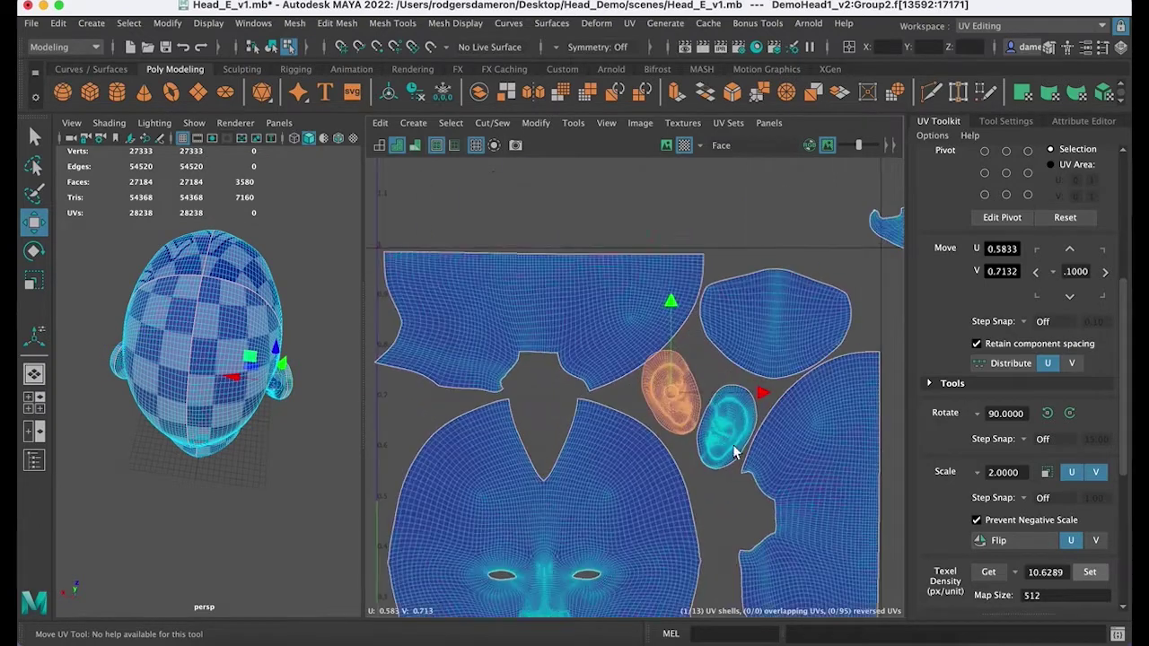
scroll(734, 451, "up", 3)
key("e")
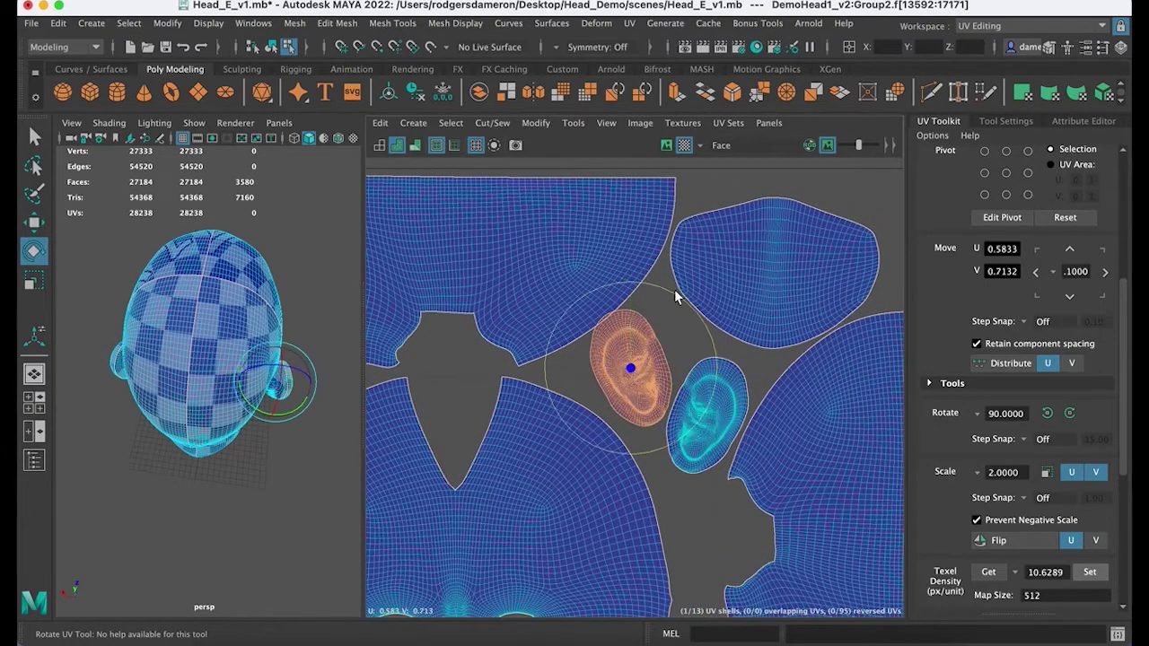
left_click_drag(669, 287, 707, 320)
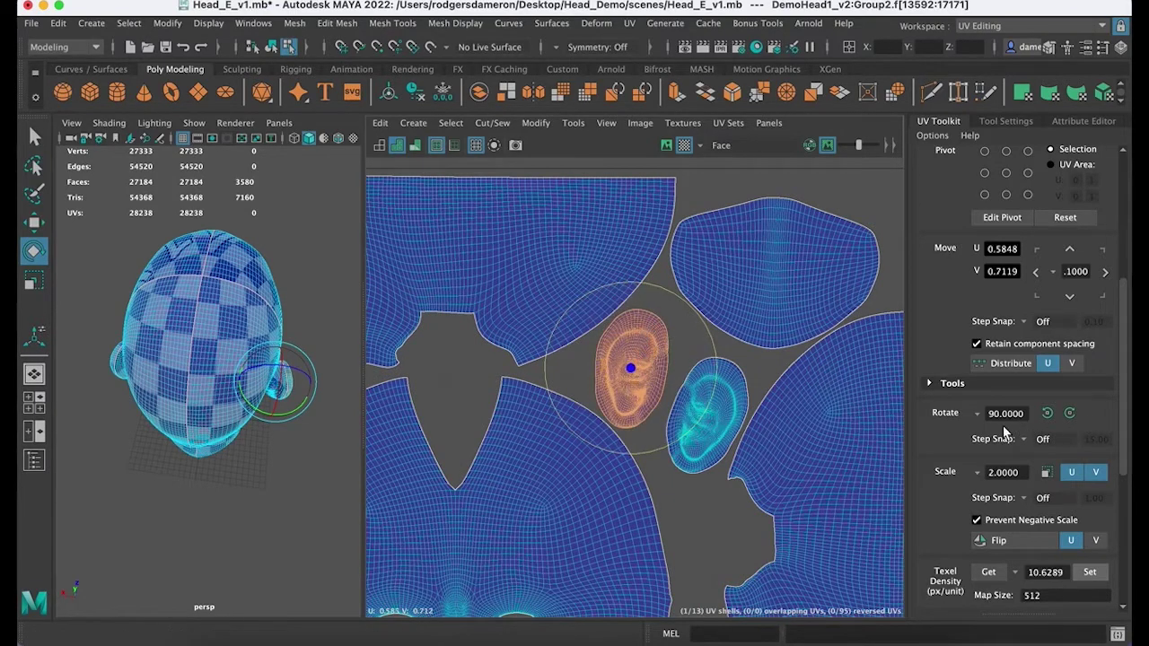
key("w")
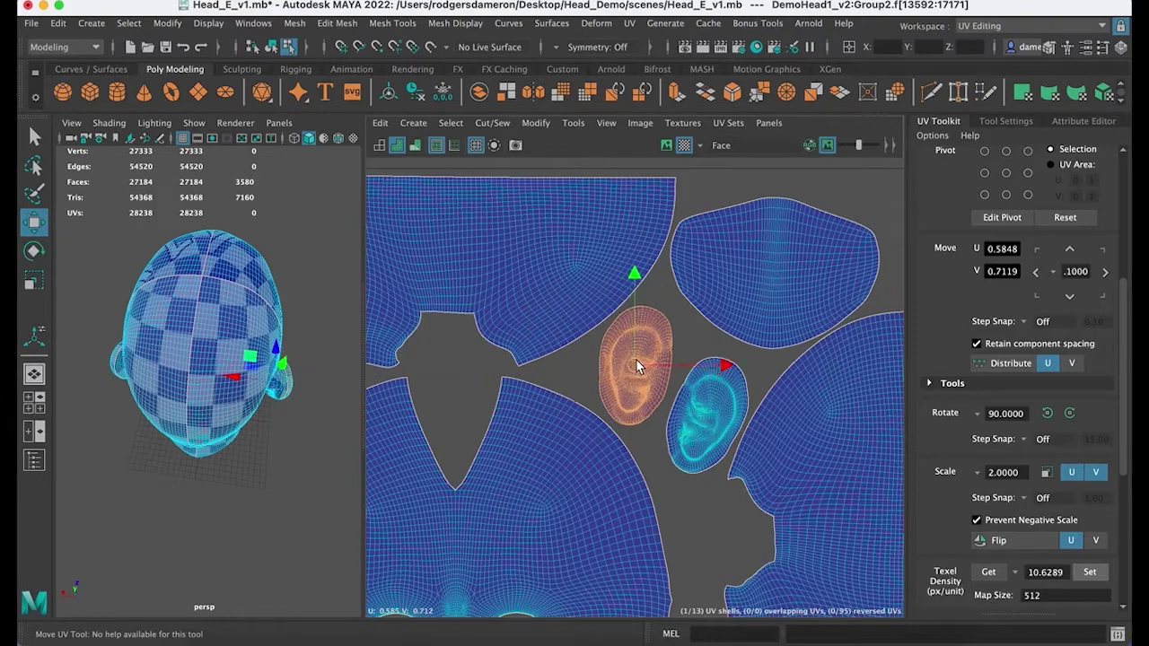
Step: Nudge the first ear shell up between the rounded shell and the upright back-of-head half, to about U 0.70, V 0.66
left_click(695, 444)
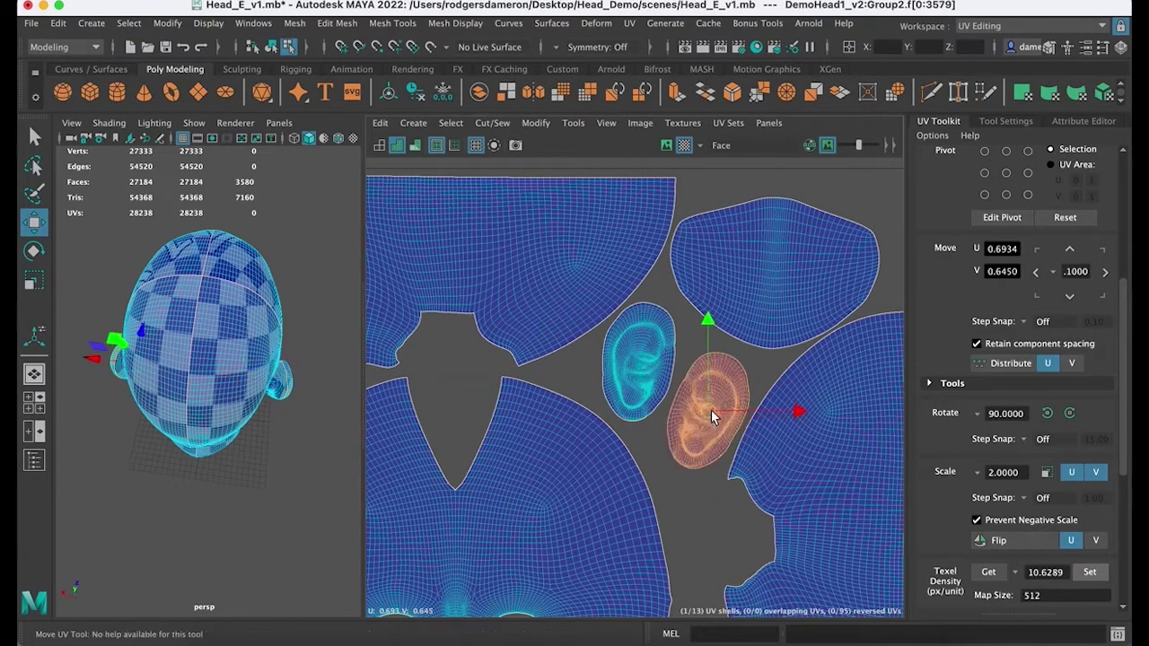
left_click_drag(711, 411, 713, 403)
middle_click_drag(721, 410, 634, 381, "alt")
right_click_drag(634, 380, 568, 353, "alt")
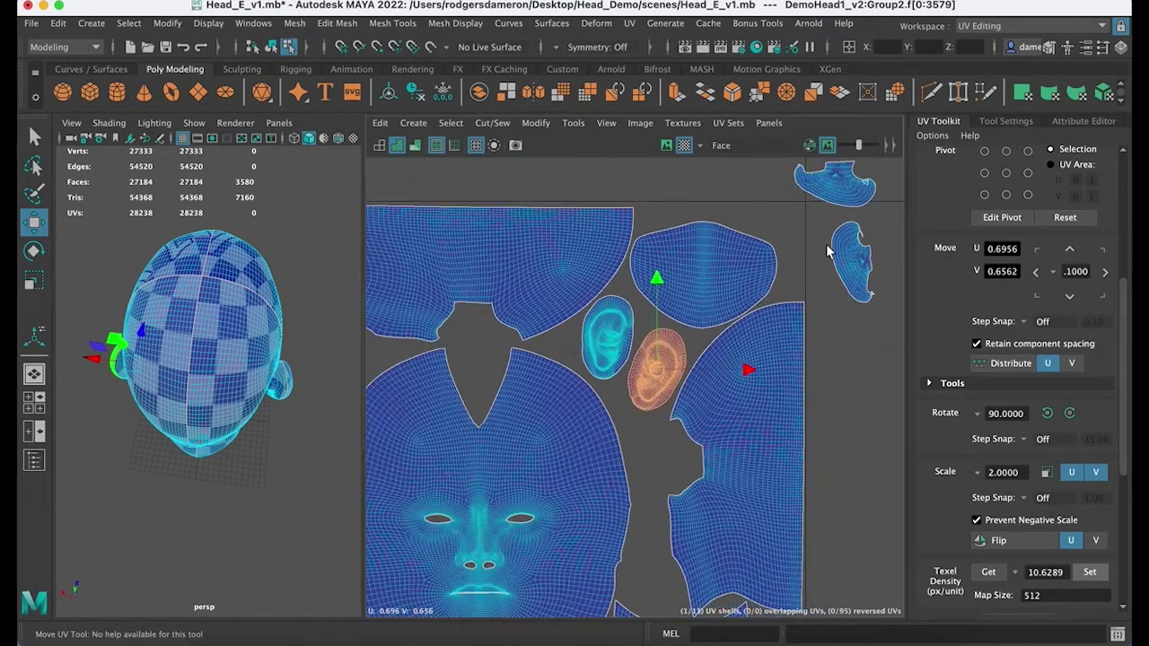
Step: Move the upright small ear shell from outside the 0–1 square into the gap below the full ear shell, at about U 0.69, V 0.50
left_click(844, 260)
left_click_drag(844, 262, 653, 455)
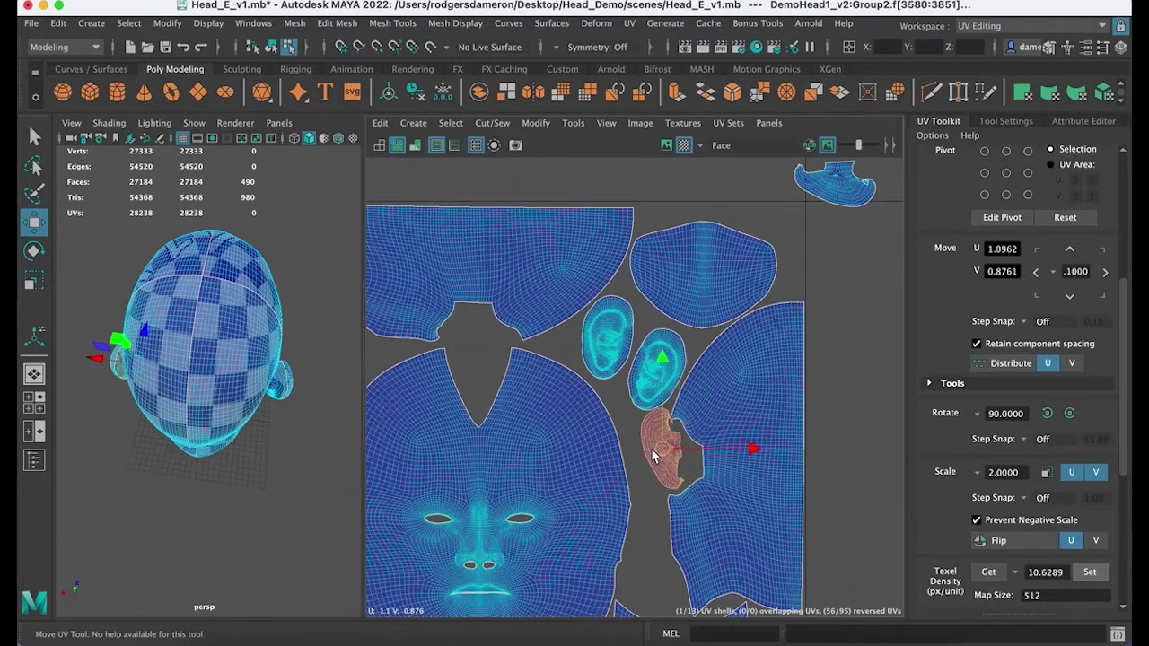
scroll(718, 440, "up", 5)
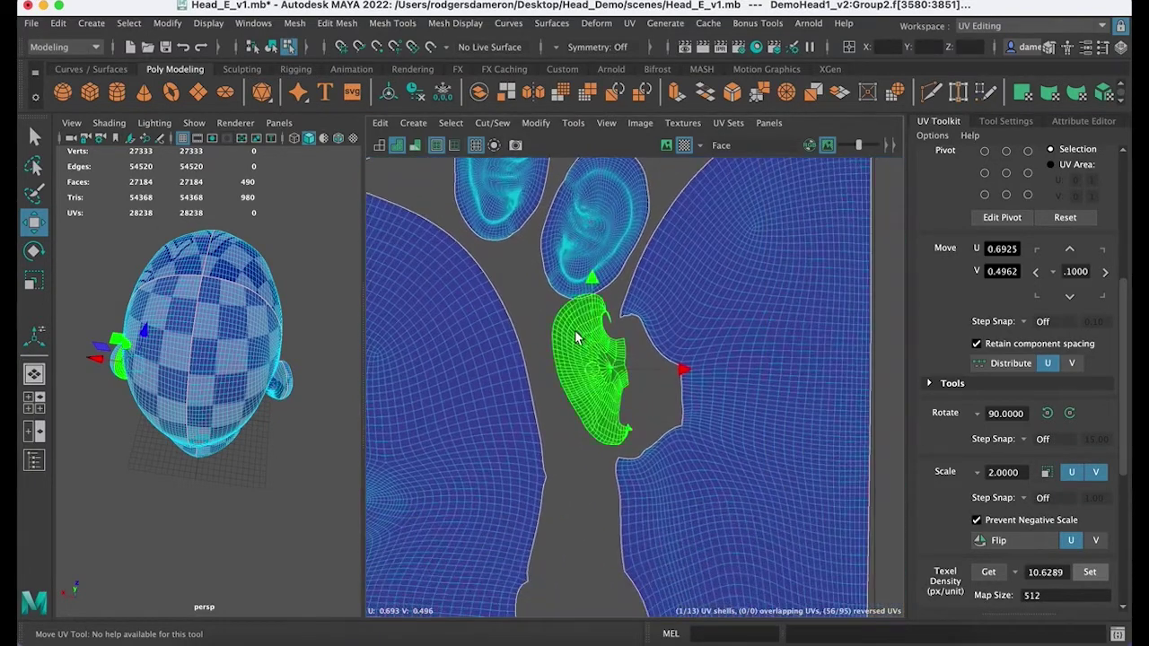
Step: Rotate the small ear shell counterclockwise so its lower end tilts into the notch of the upright back-of-head half
key("e")
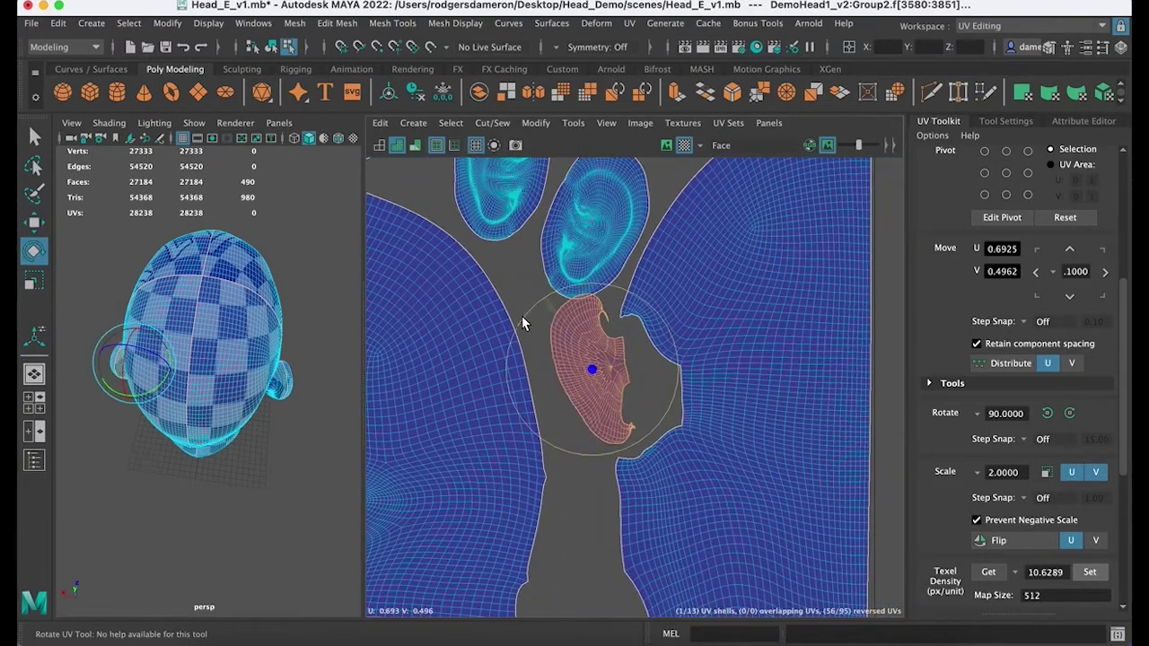
left_click_drag(522, 315, 507, 337)
scroll(754, 377, "up", 5)
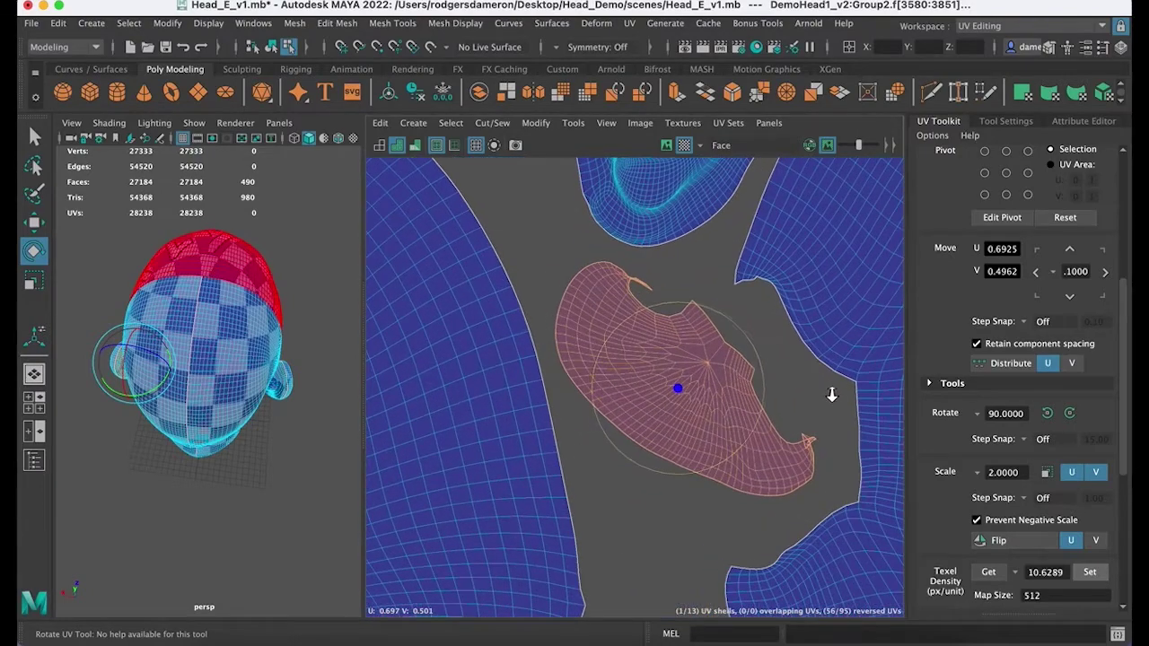
scroll(829, 454, "down", 6)
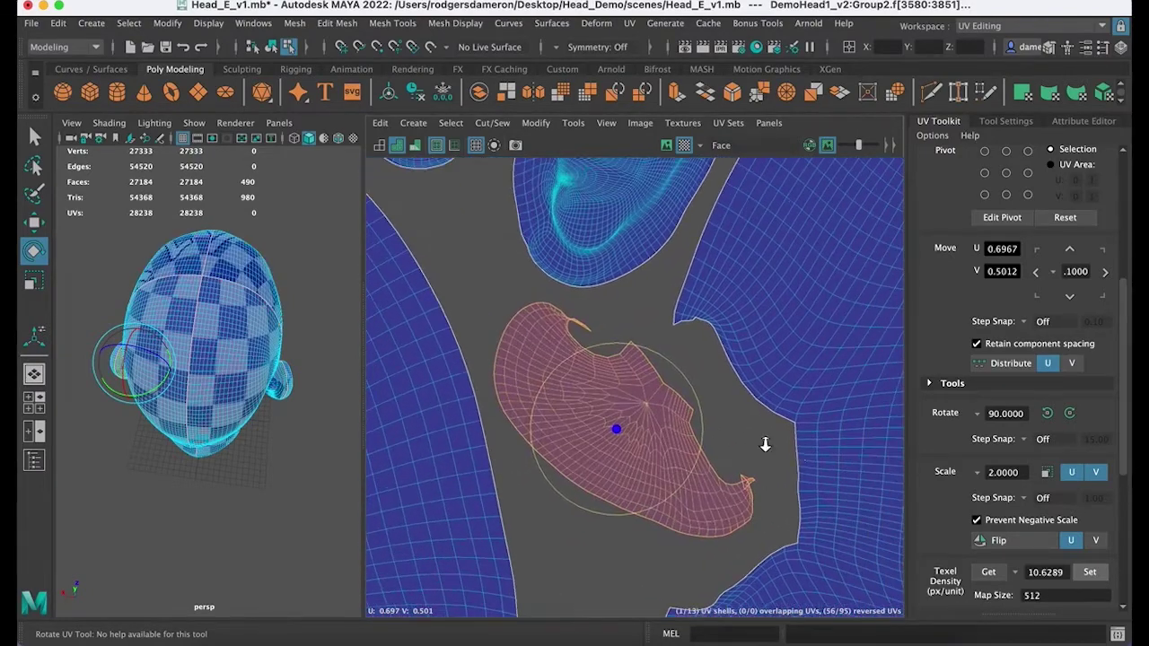
scroll(450, 330, "down", 6)
middle_click_drag(643, 254, 608, 297, "alt")
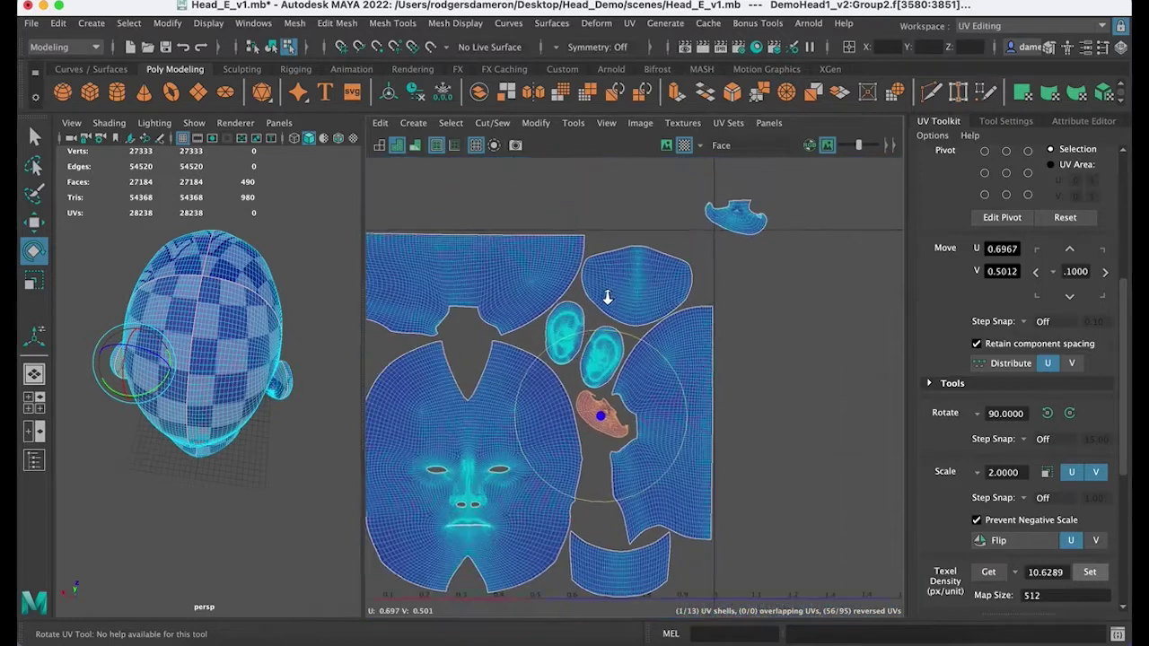
Step: Move the remaining small ear shell from outside the 0–1 square into the gap above the neck strip, at about U 0.68, V 0.26
left_click(752, 217)
middle_click_drag(722, 254, 774, 294, "alt")
key("w")
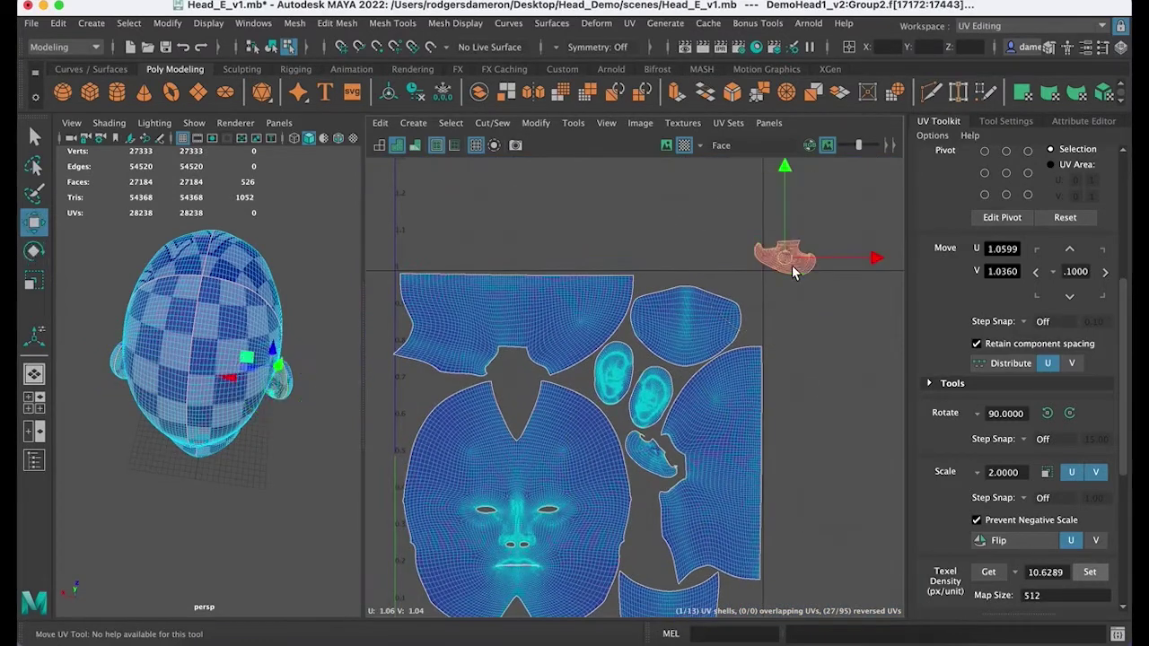
left_click_drag(782, 264, 646, 541)
middle_click_drag(646, 540, 607, 313, "alt")
scroll(607, 313, "up", 3)
Step: Rotate this small ear shell clockwise to stand upright and nudge it down to about U 0.68, V 0.25
key("e")
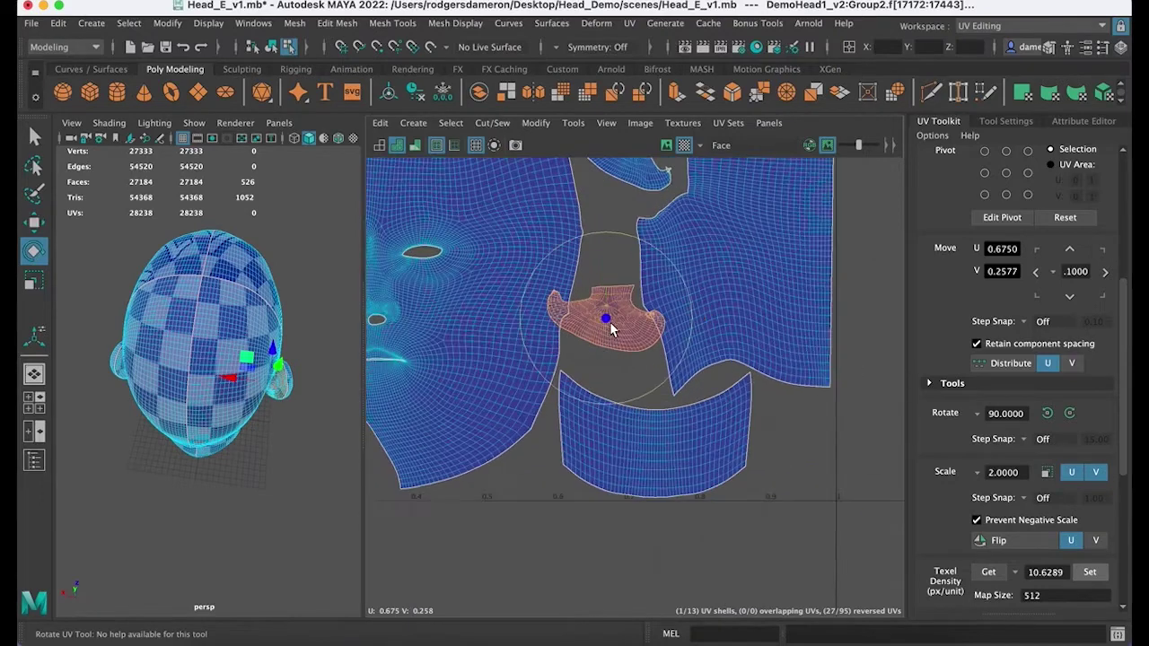
left_click_drag(692, 311, 629, 407)
key("w")
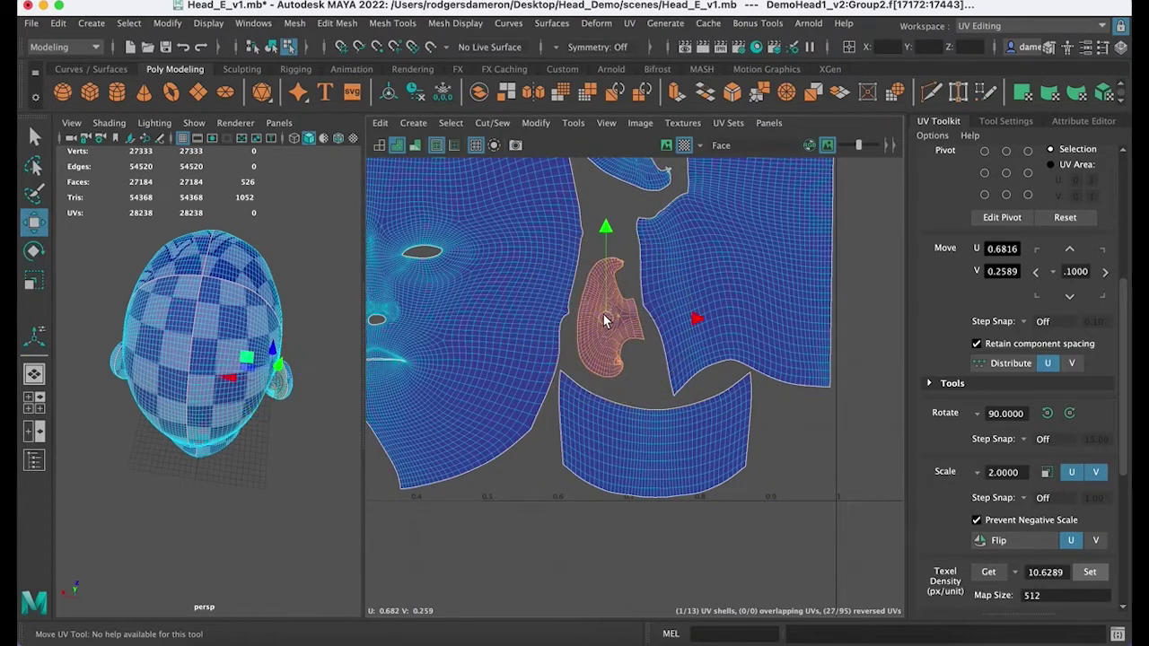
left_click_drag(604, 314, 606, 323)
Step: Move both nostril ring shells from below the 0–1 square side by side into the notch under the face shell's chin
middle_click_drag(498, 364, 675, 472, "alt")
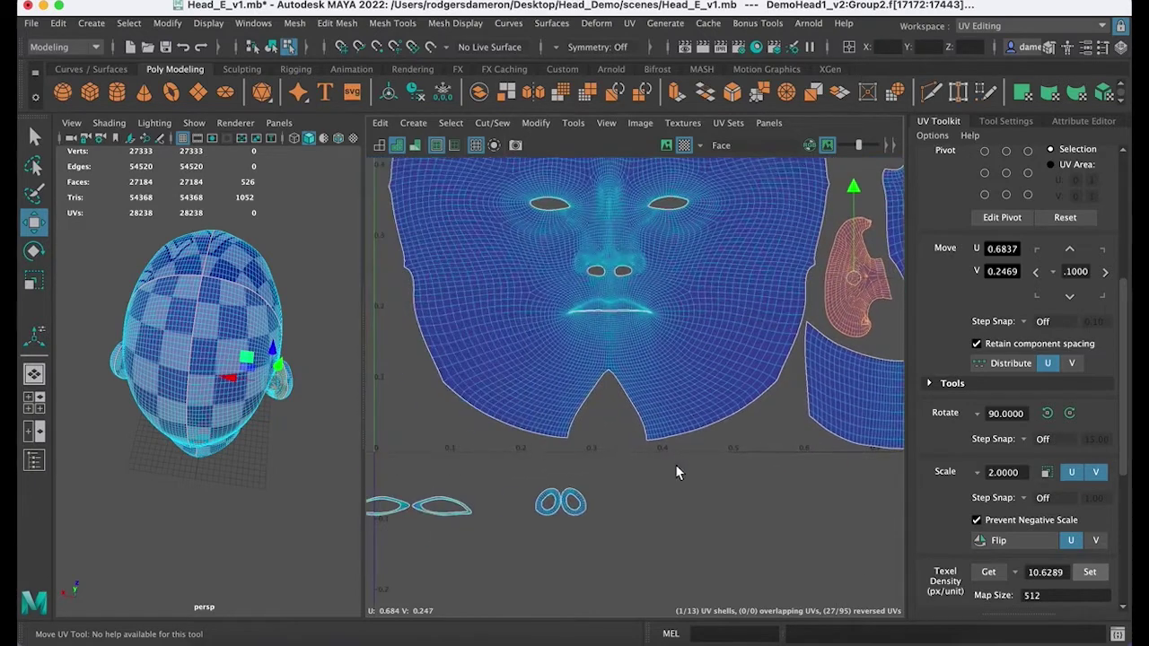
left_click(579, 513)
left_click_drag(578, 514, 607, 437)
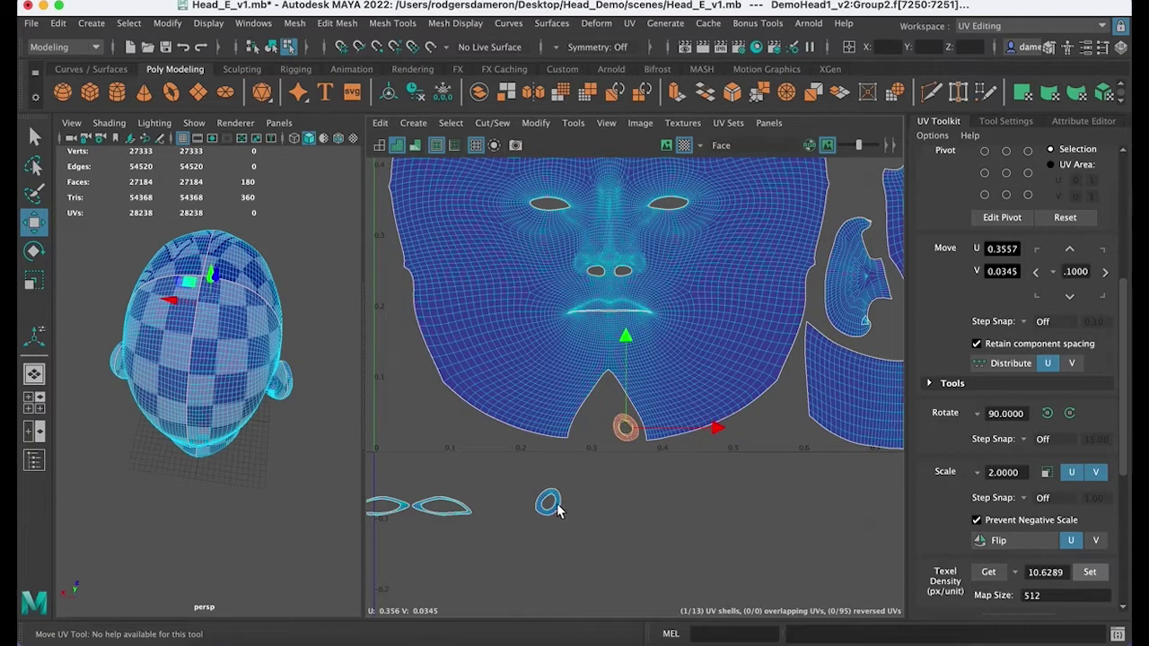
left_click(556, 508)
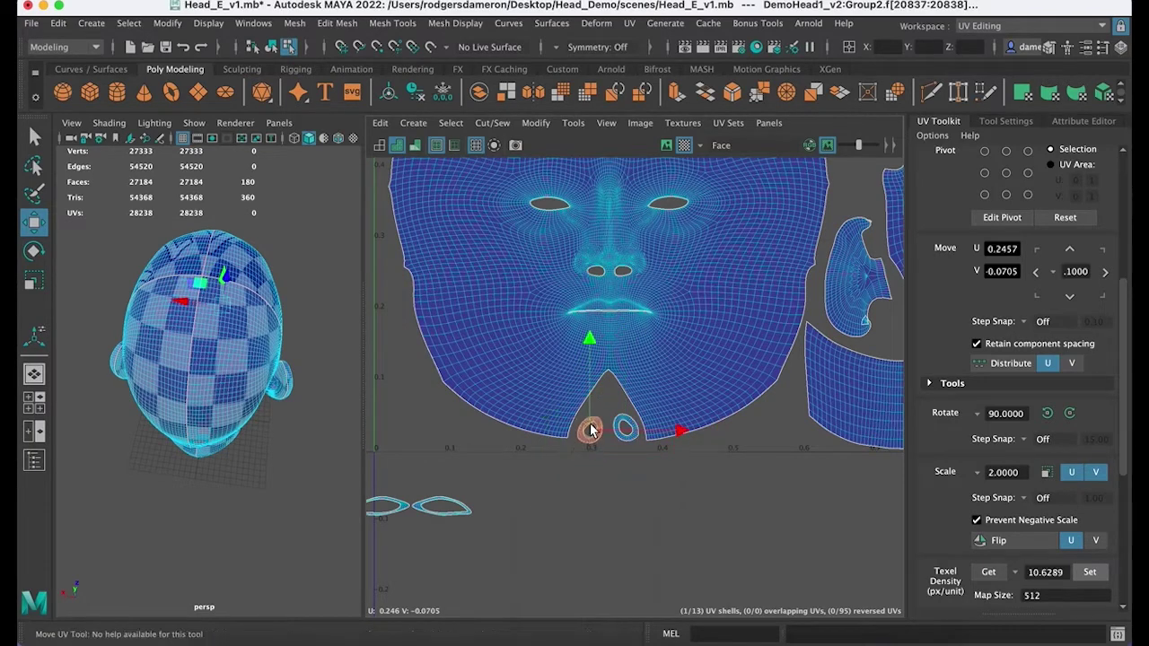
Step: Move the two eye shells into the free corner near the UV origin, one above the other, the upper at about U 0.05, V 0.06
left_click(459, 518)
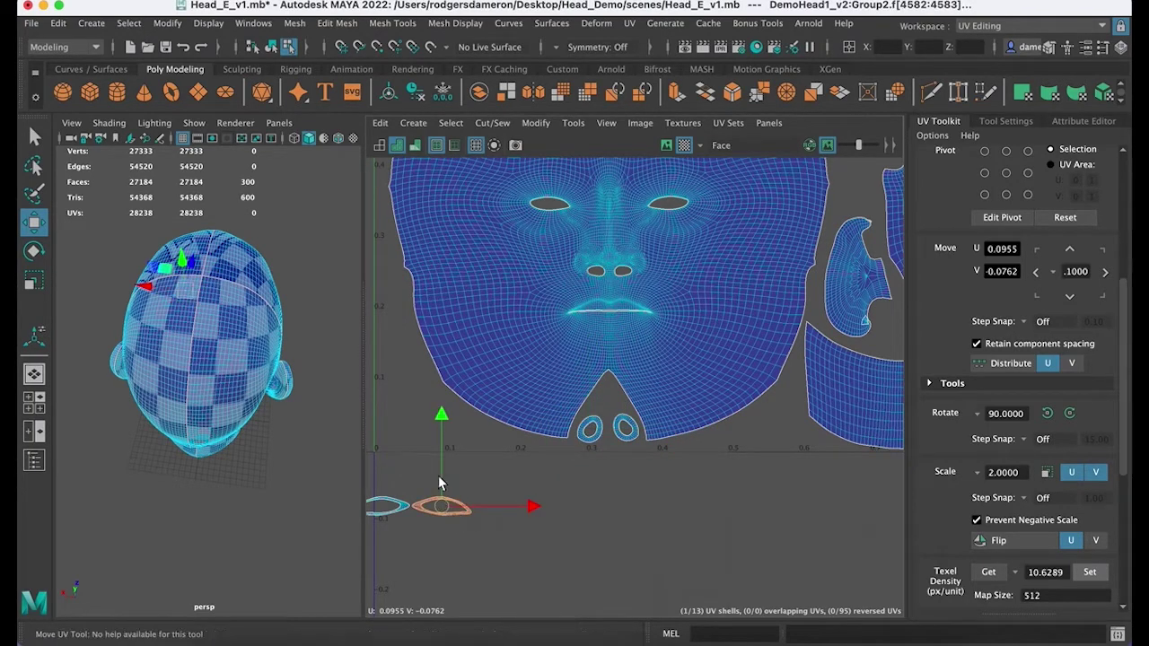
left_click(404, 509)
middle_click_drag(404, 509, 461, 532, "alt")
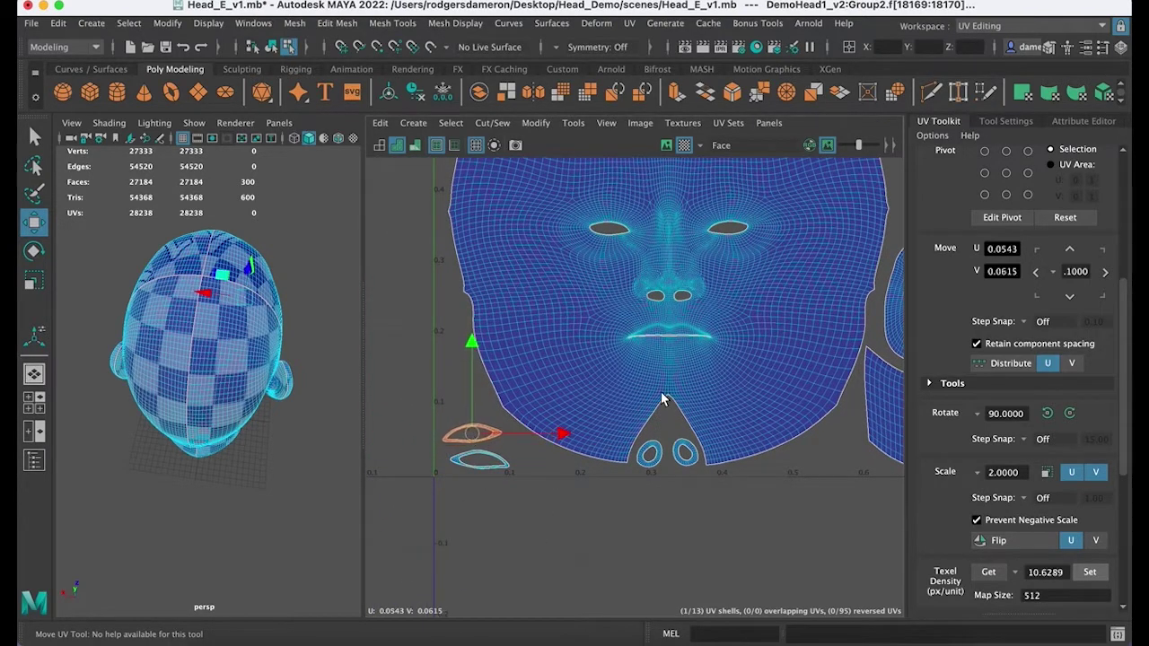
Step: Select the UVs around the folded-over piece at the lower tip of the small ear shell and frame them on the model
scroll(661, 399, "down", 10)
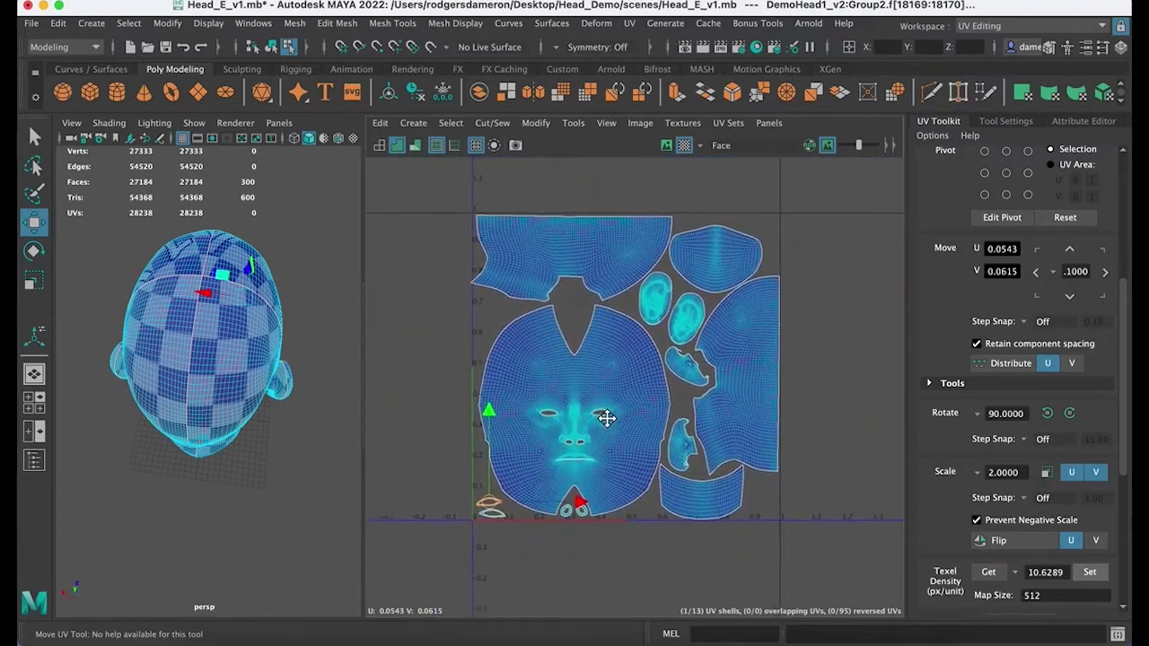
scroll(606, 418, "up", 10)
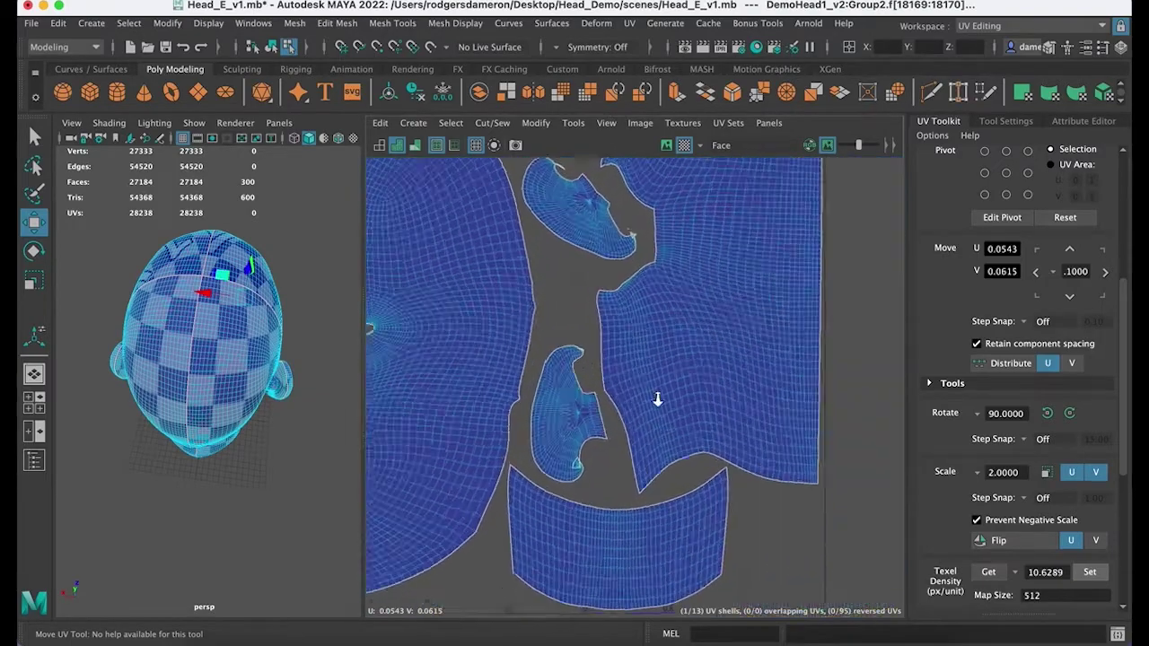
scroll(657, 399, "up", 10)
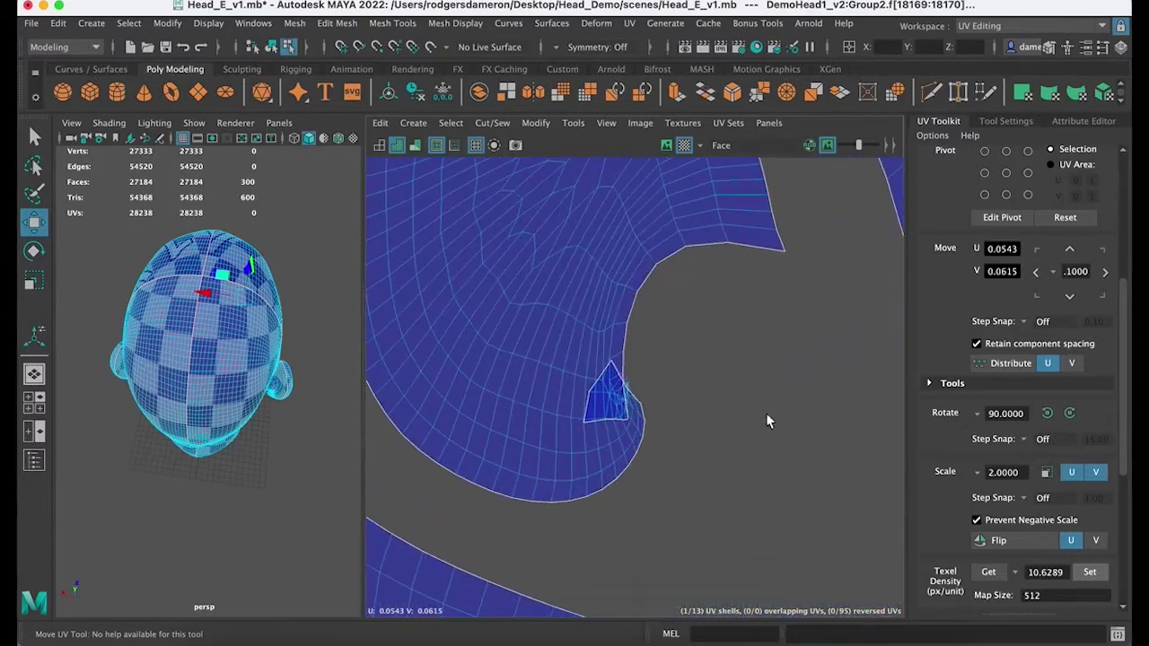
scroll(619, 406, "up", 5)
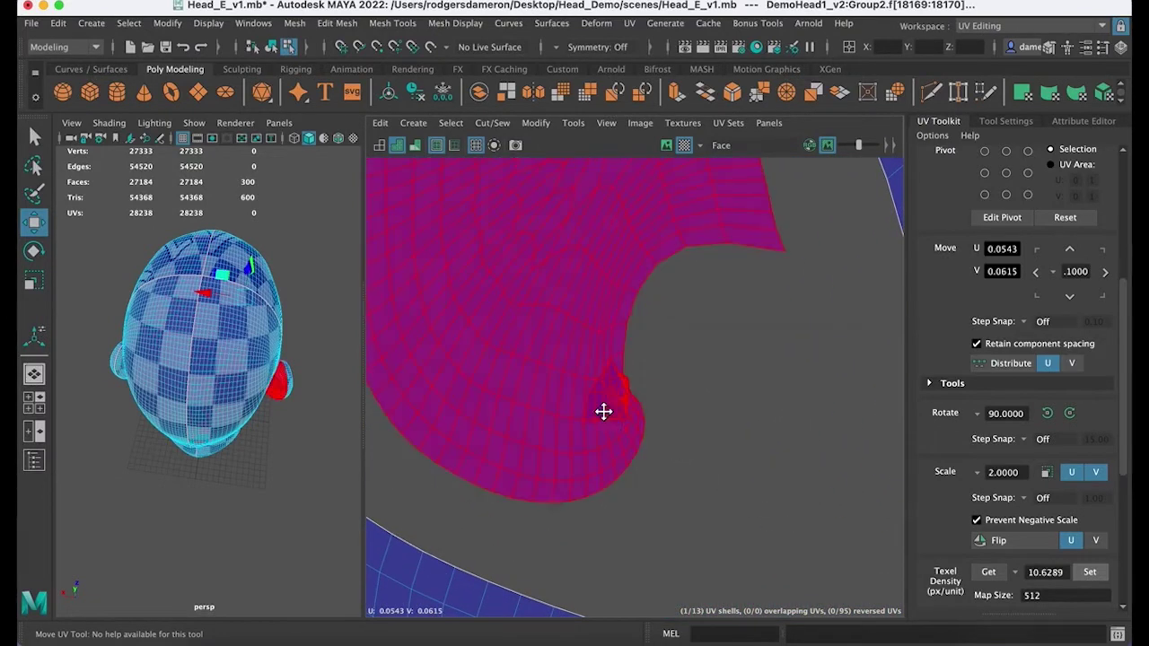
right_click_drag(653, 390, 587, 367)
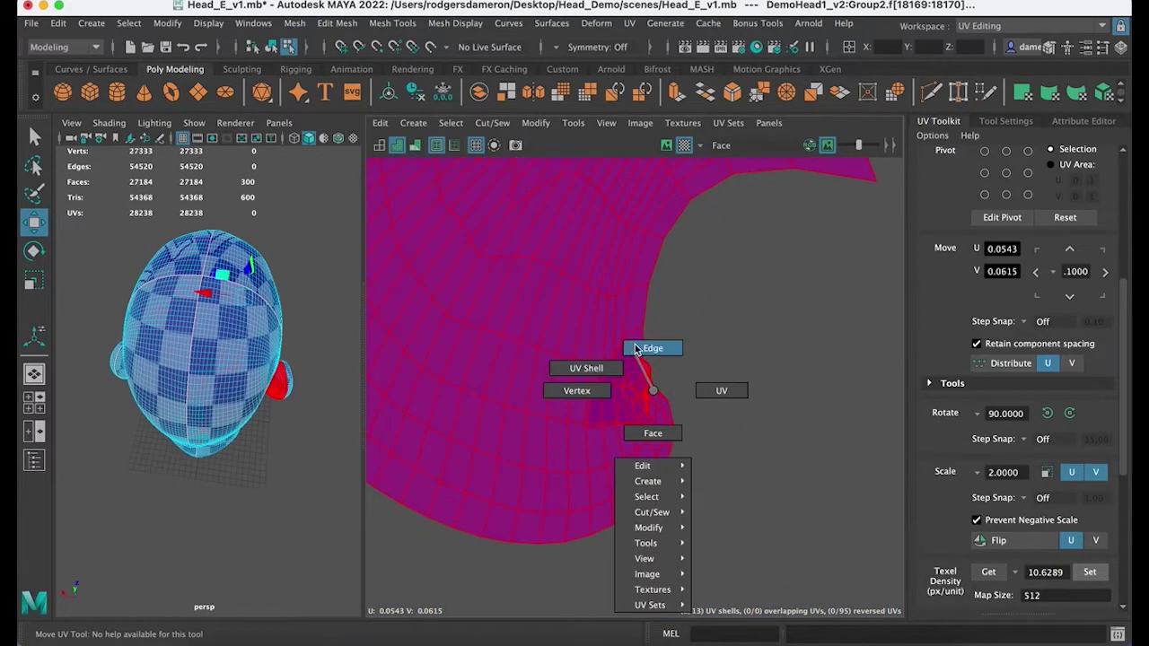
right_click_drag(665, 403, 666, 401)
left_click_drag(554, 325, 722, 456)
key("w")
key("f")
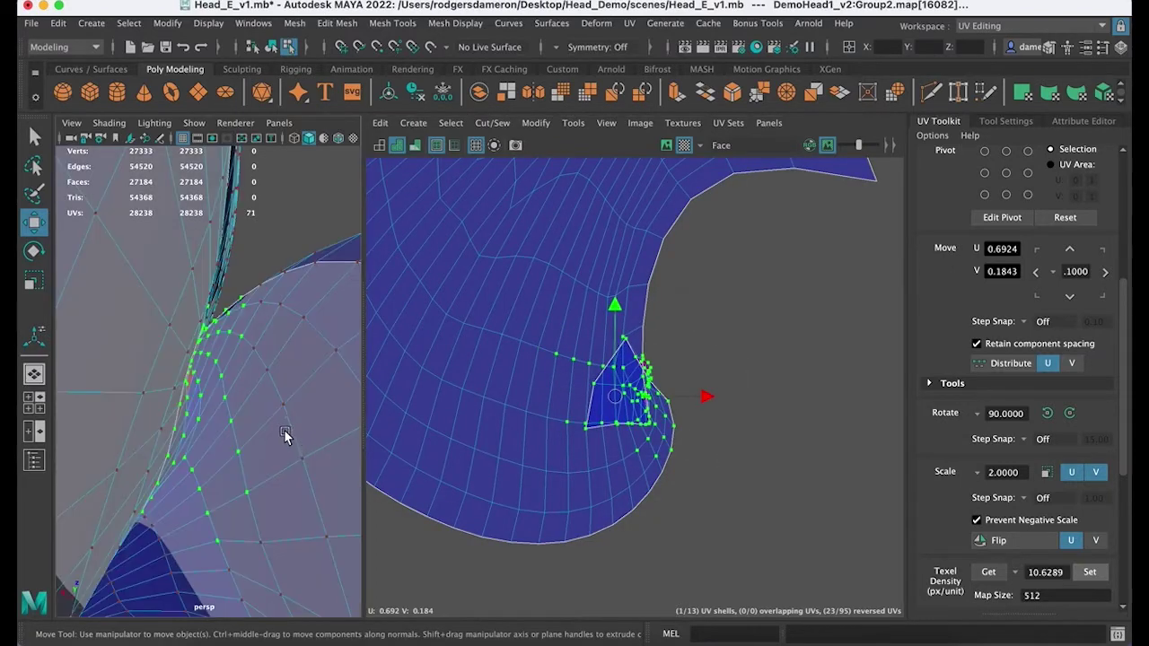
Step: Optimize the selected UVs around the small ear shell's folded tip
left_click_drag(288, 436, 220, 348, "alt")
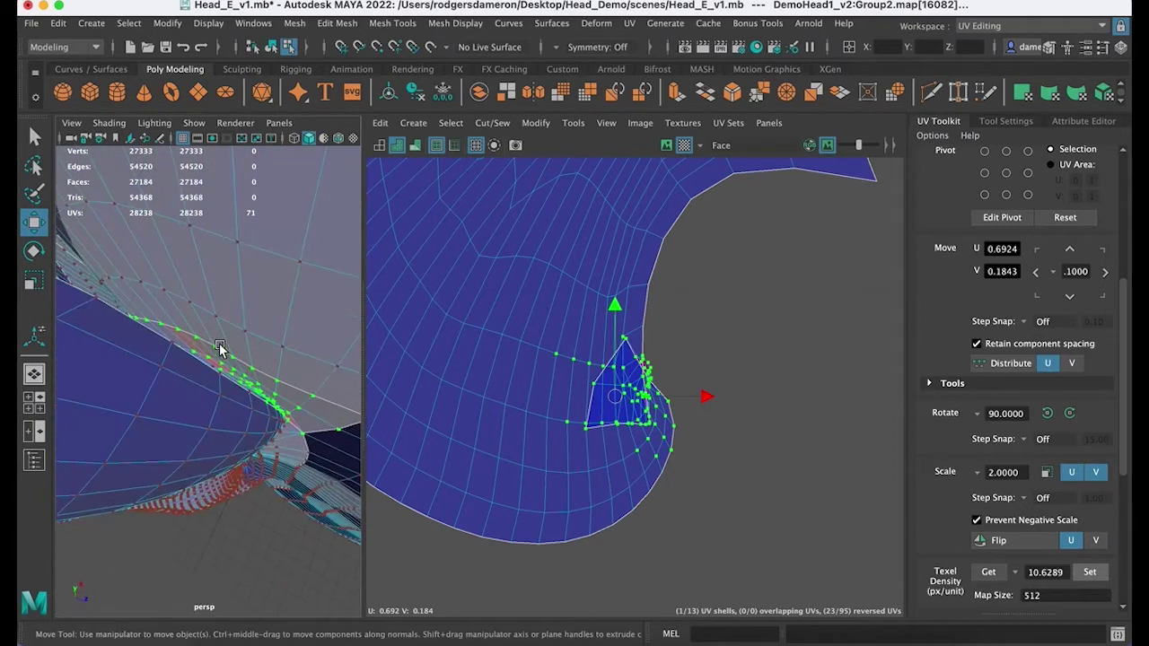
middle_click_drag(769, 431, 761, 428, "alt")
right_click_drag(623, 411, 756, 416, "alt")
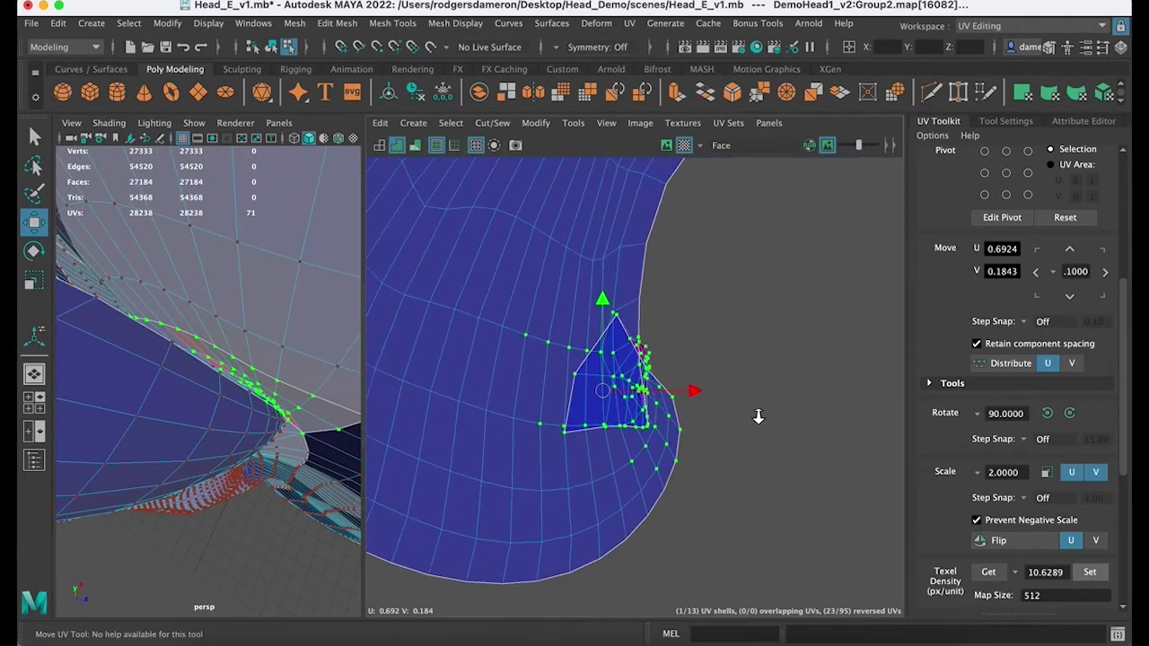
middle_click_drag(743, 416, 721, 413, "alt")
right_click_drag(628, 412, 758, 415, "alt")
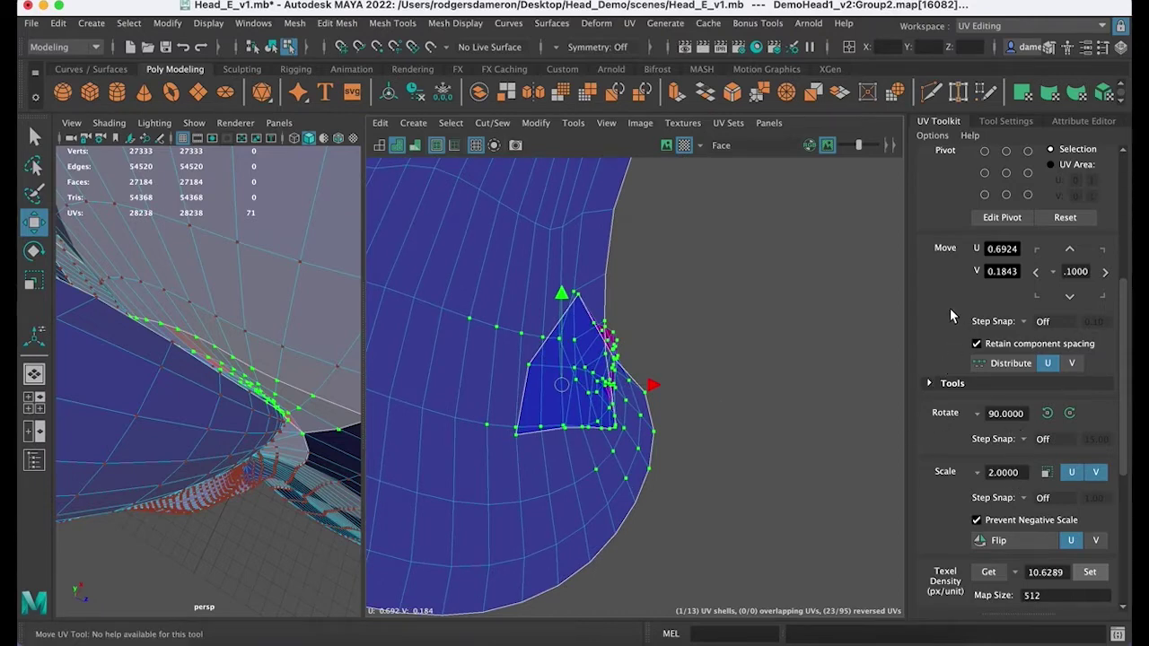
scroll(953, 306, "up", 10)
left_click(922, 413)
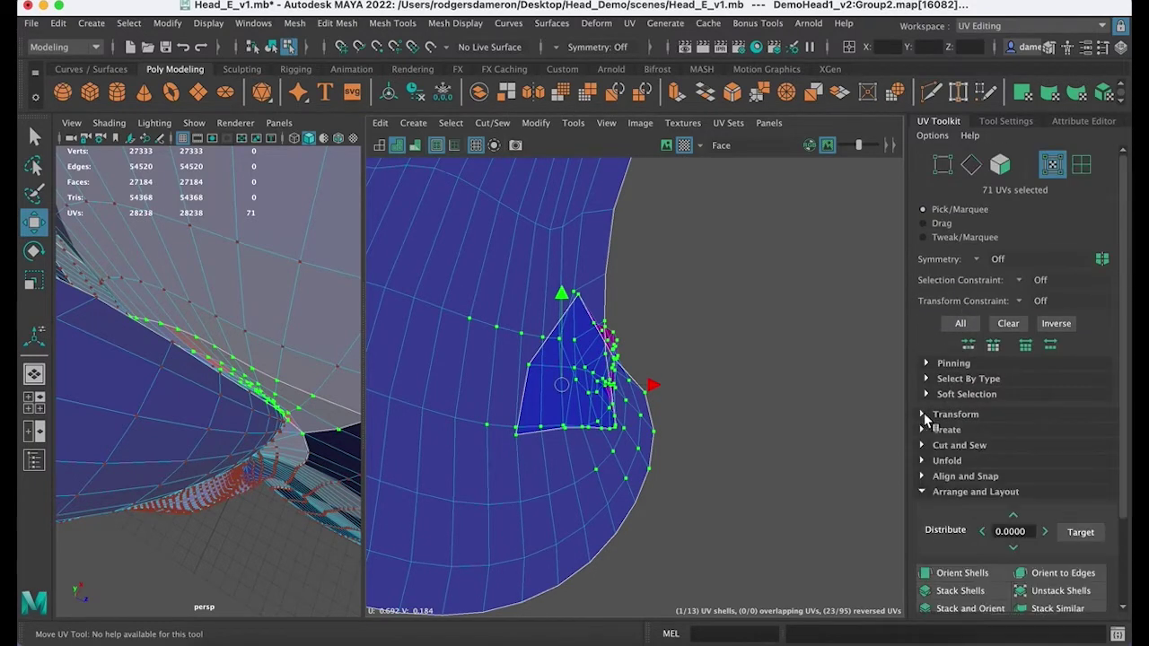
left_click(922, 491)
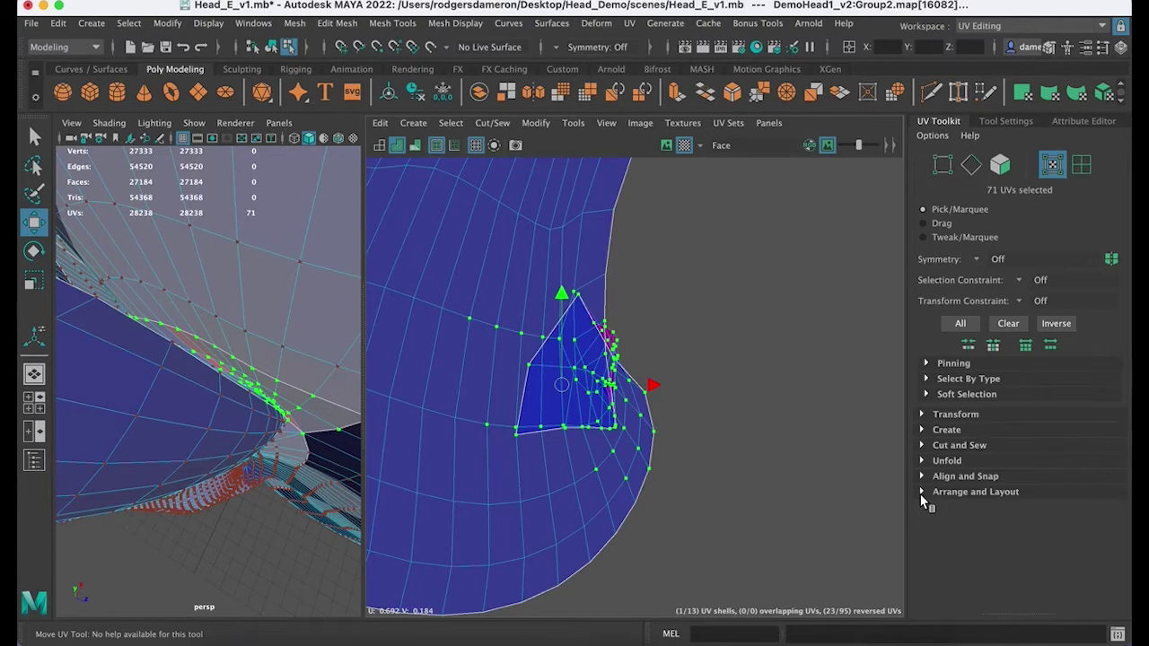
left_click(922, 446)
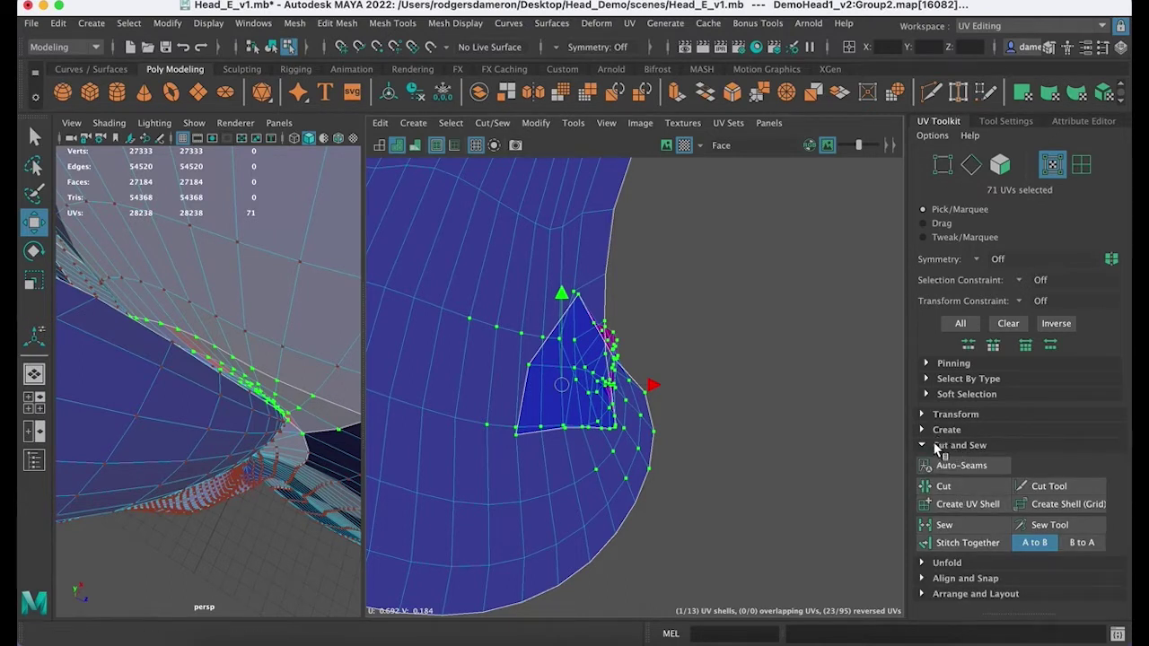
left_click(924, 563)
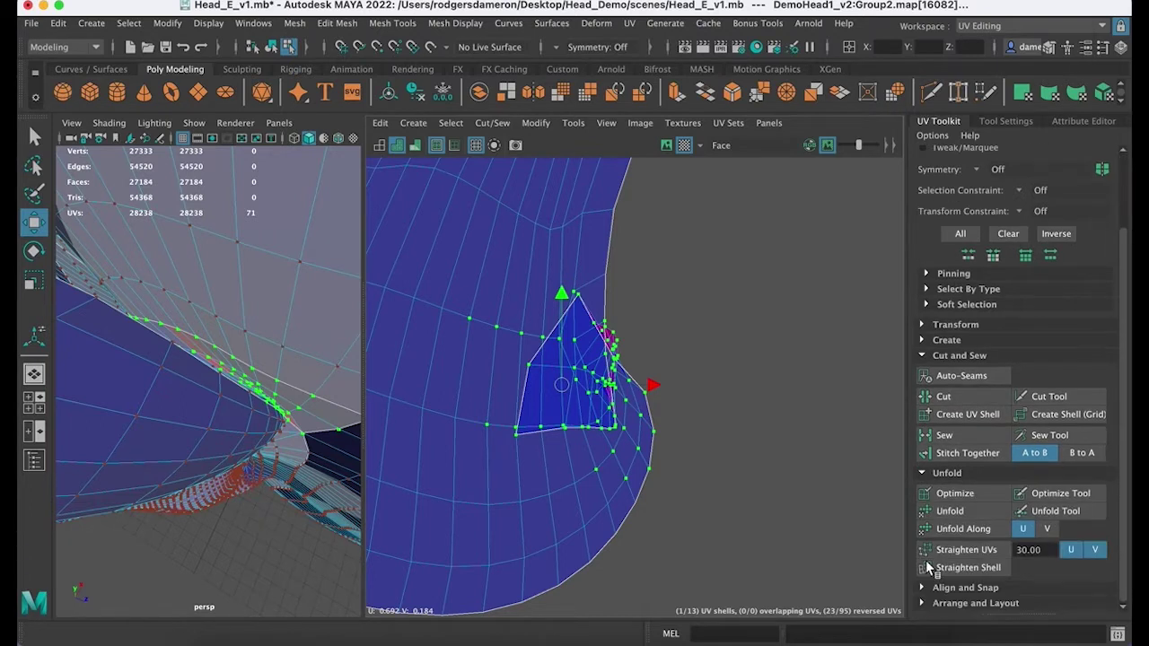
left_click(954, 493)
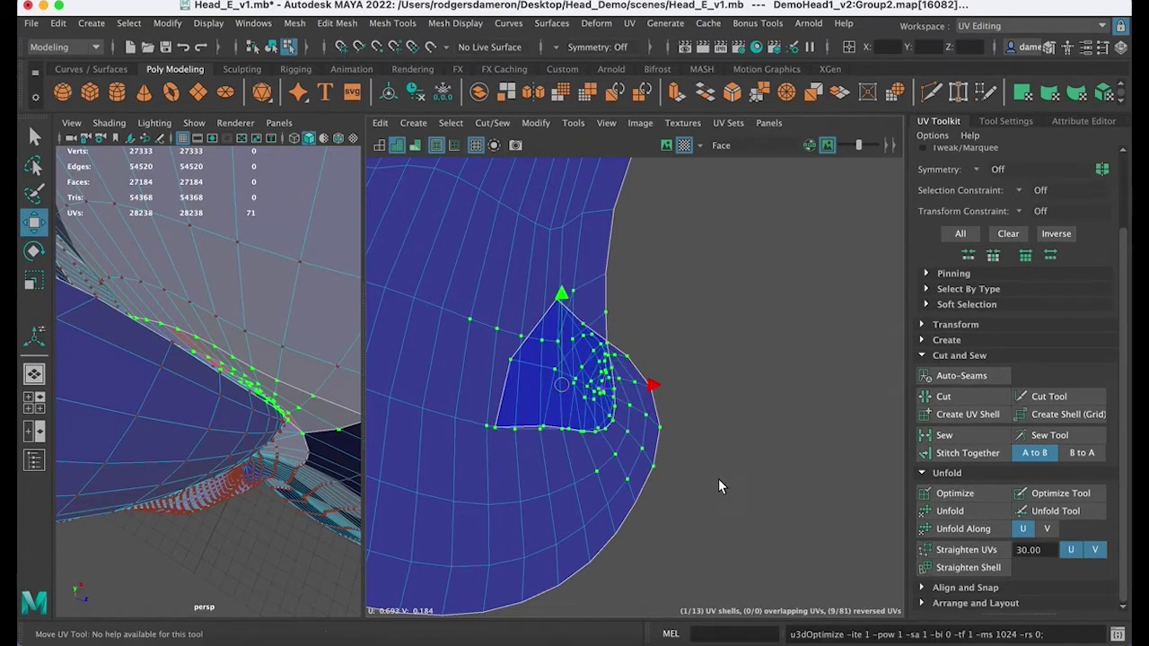
Step: Unfold the selected UVs so the overlapping piece opens out from the ear shell's tip
mouse_move(119, 378)
left_mouse_down("alt")
mouse_move(89, 381)
mouse_move(107, 376)
left_mouse_up("alt")
left_click_drag(194, 426, 192, 405, "alt")
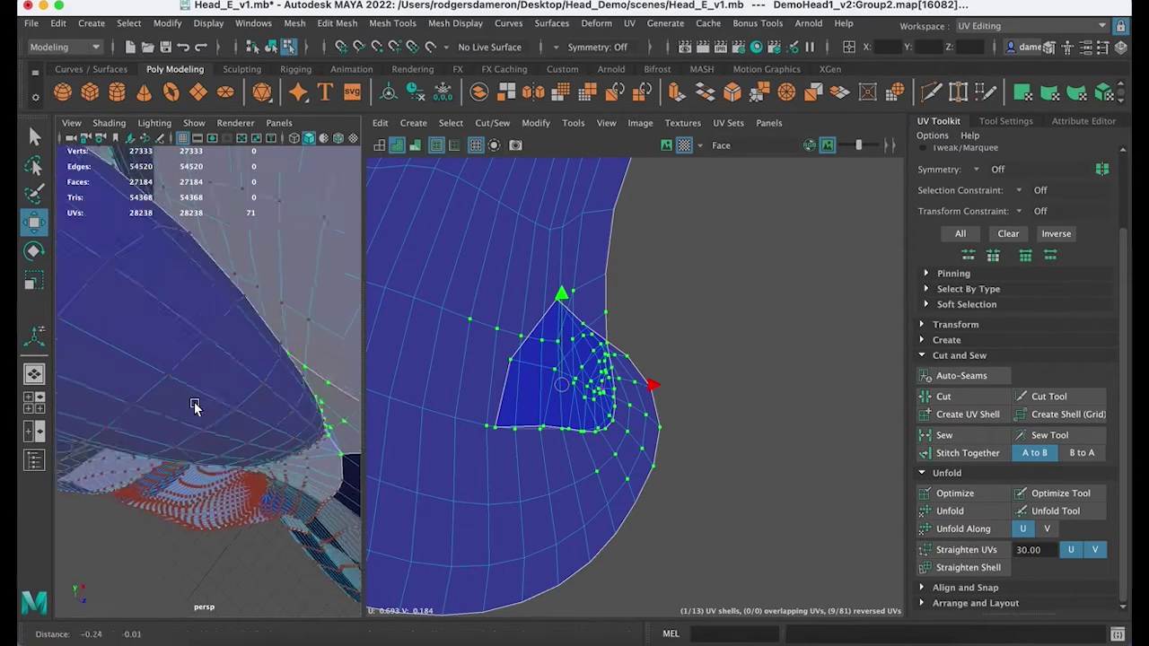
right_click_drag(192, 405, 64, 392, "alt")
left_click_drag(64, 392, 98, 395, "alt")
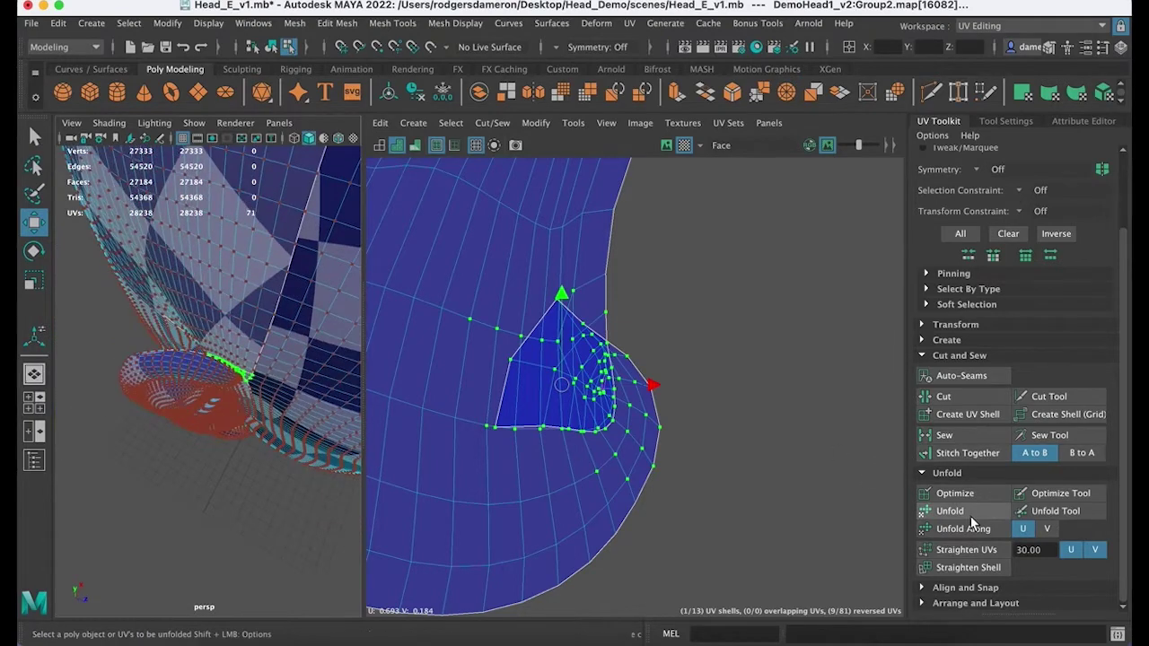
middle_click_drag(589, 454, 647, 481, "alt")
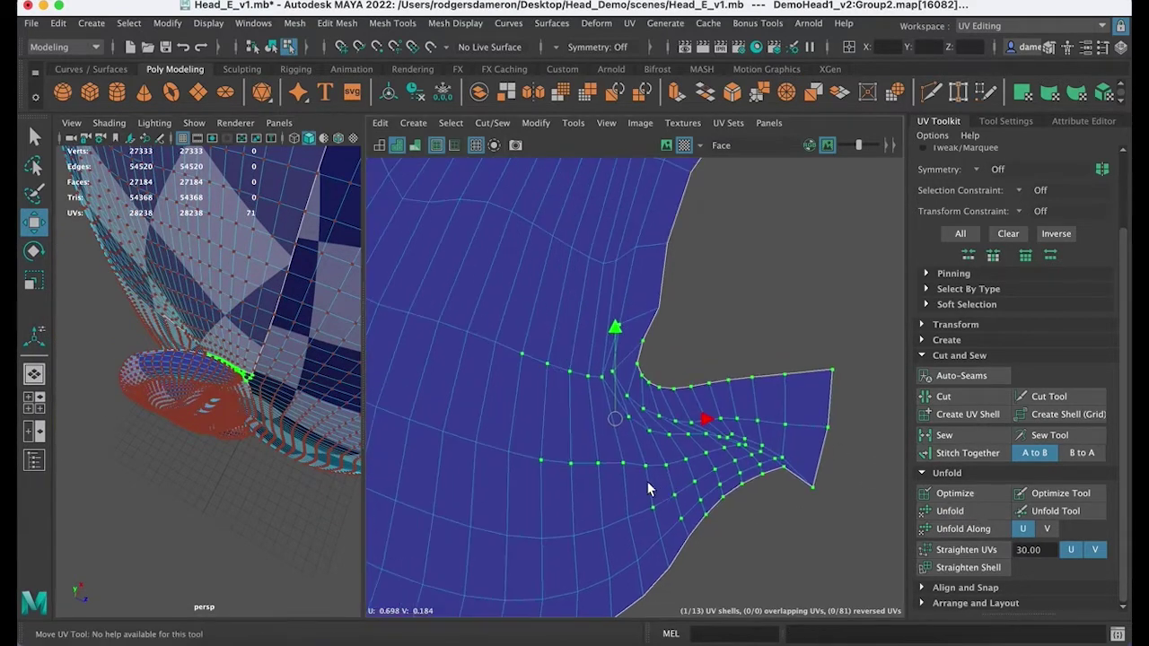
Step: Examine the unfolded area behind the ear on the model from several angles
left_click_drag(256, 411, 200, 418, "alt")
right_click_drag(200, 418, 254, 400, "alt")
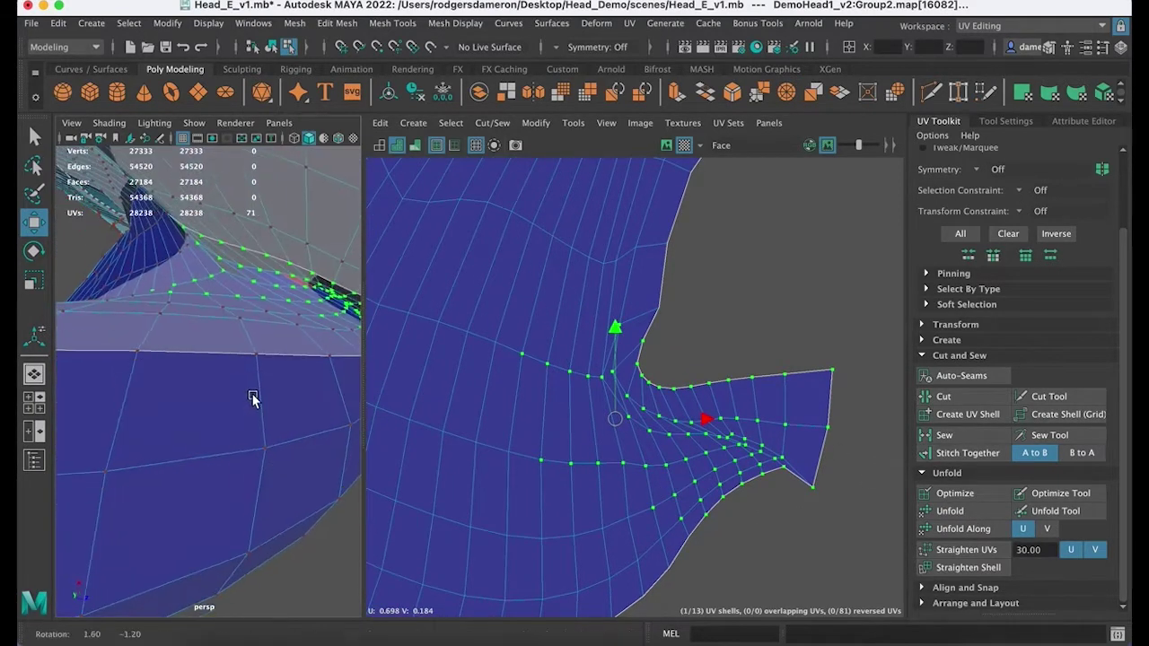
mouse_move(254, 400)
left_mouse_down("alt")
mouse_move(245, 393)
mouse_move(269, 403)
left_mouse_up("alt")
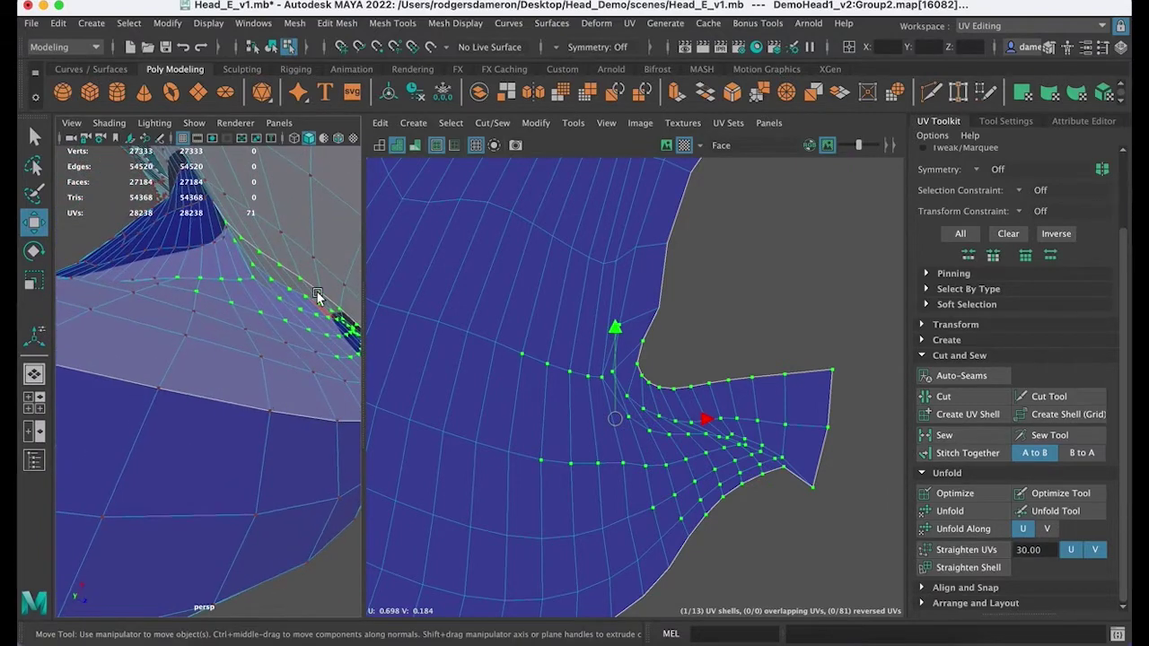
middle_click_drag(318, 305, 257, 274, "alt")
left_click_drag(256, 275, 236, 282, "alt")
right_click_drag(236, 282, 235, 254, "alt")
Step: Select the pinched UVs in the middle of the small ear shell's unfolded tip and optimize them
left_click(757, 310)
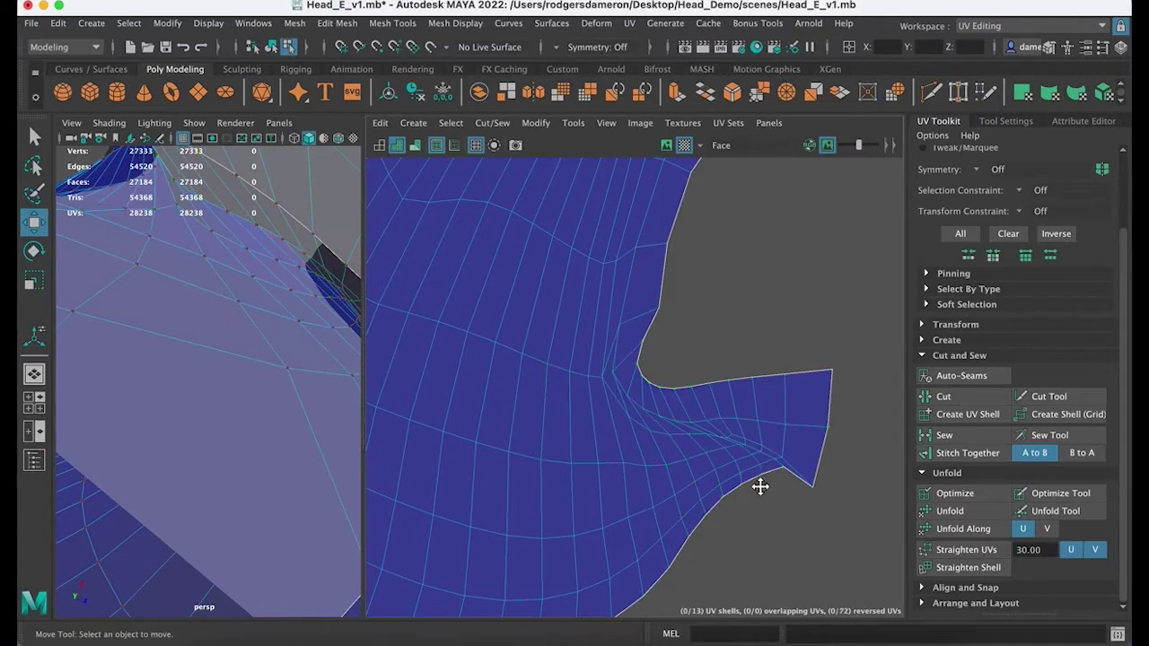
middle_click_drag(759, 485, 654, 401, "alt")
right_click_drag(549, 352, 637, 336, "alt")
right_click(653, 357)
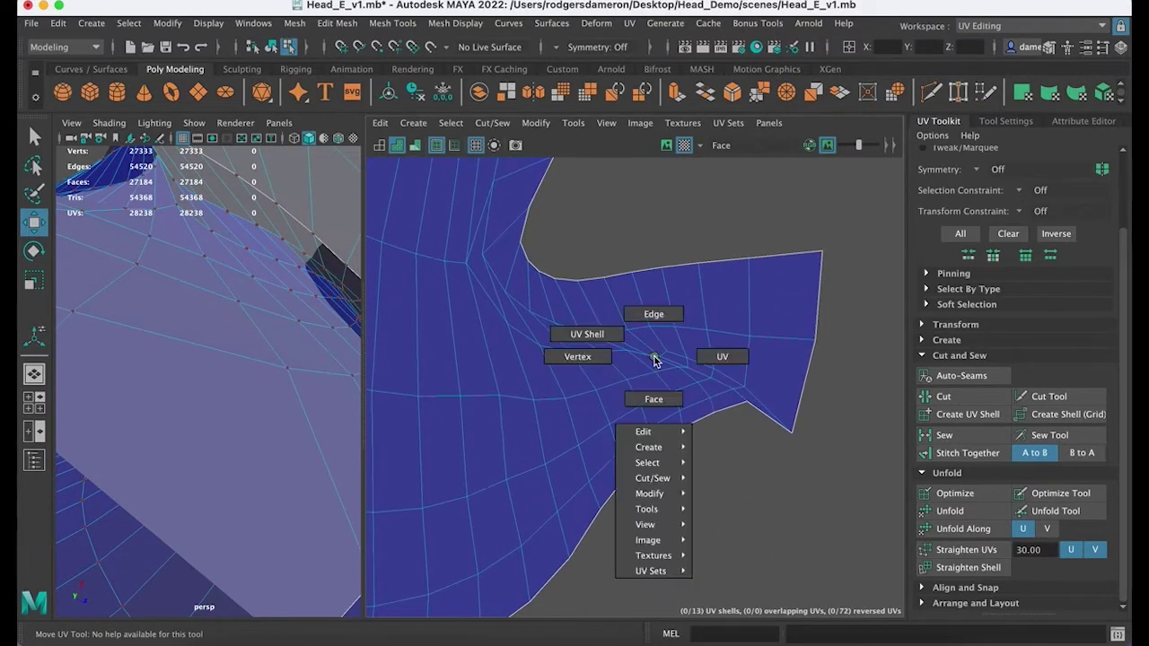
right_click_drag(706, 347, 714, 354)
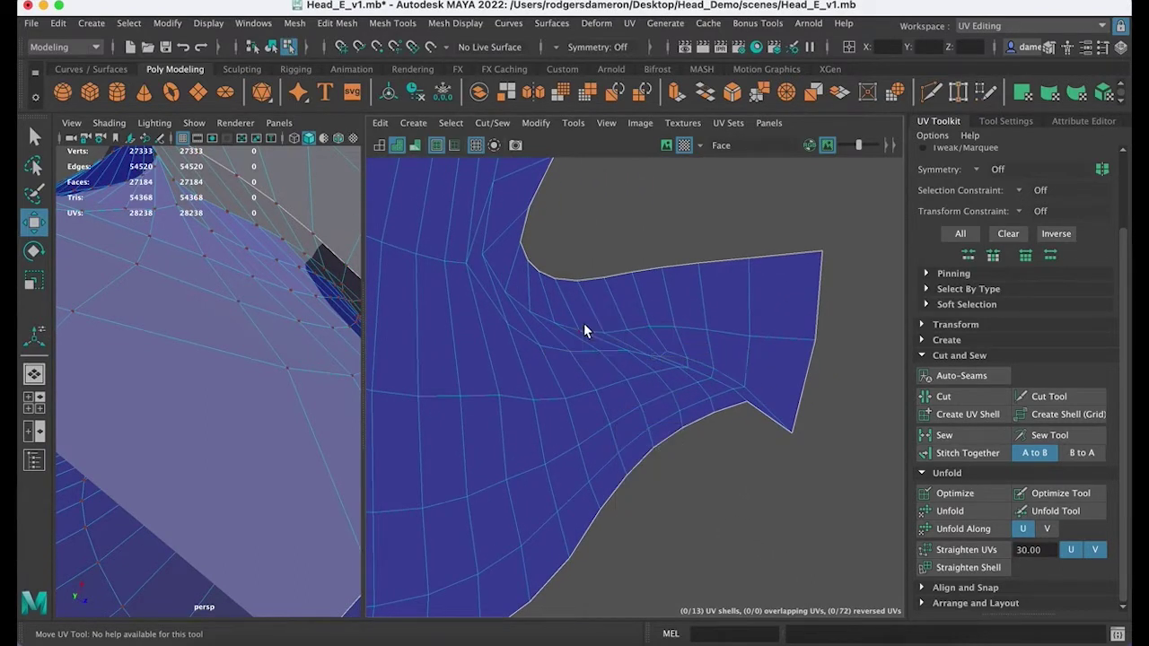
left_click_drag(777, 462, 778, 464)
left_click_drag(554, 307, 729, 434)
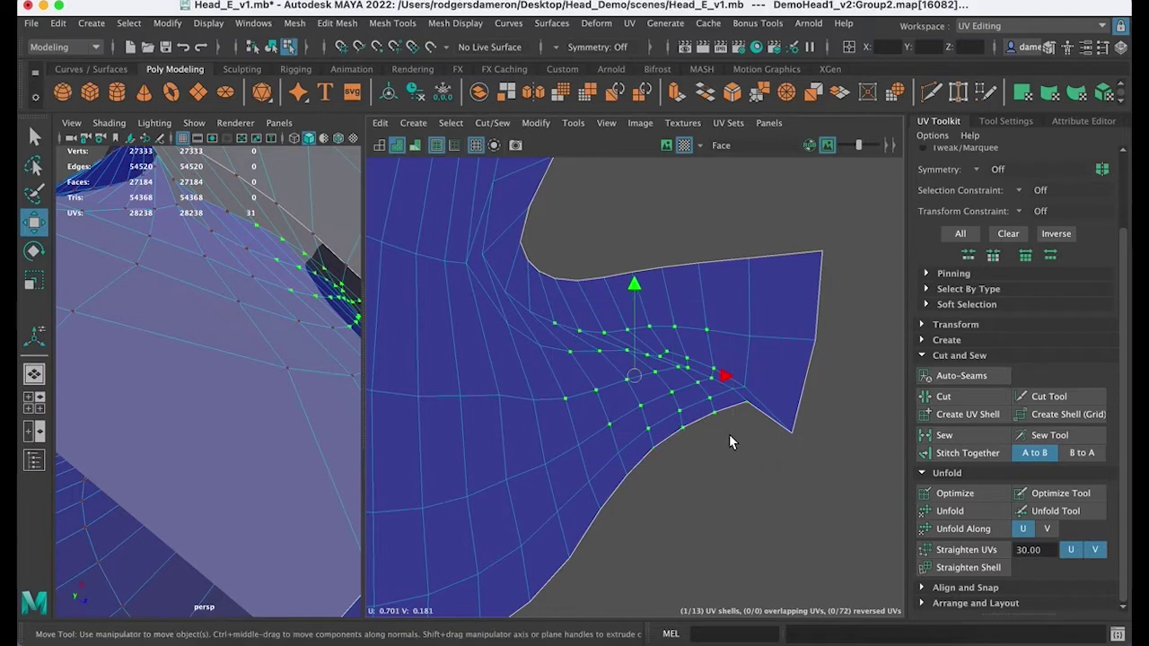
left_click(957, 493)
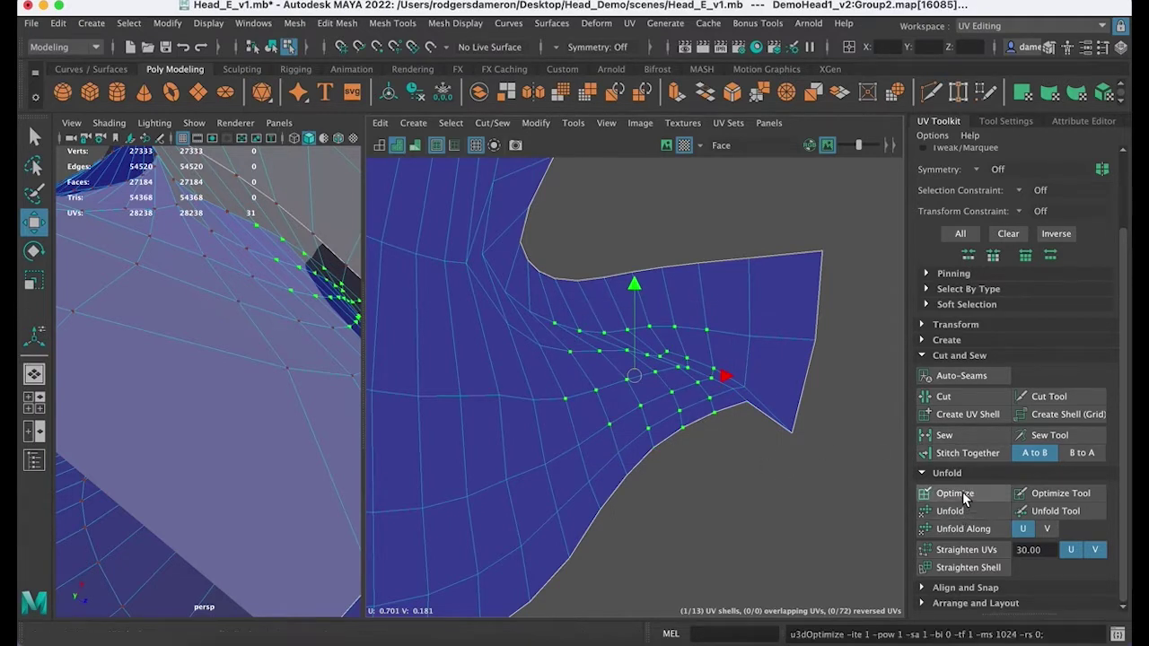
left_click(957, 493)
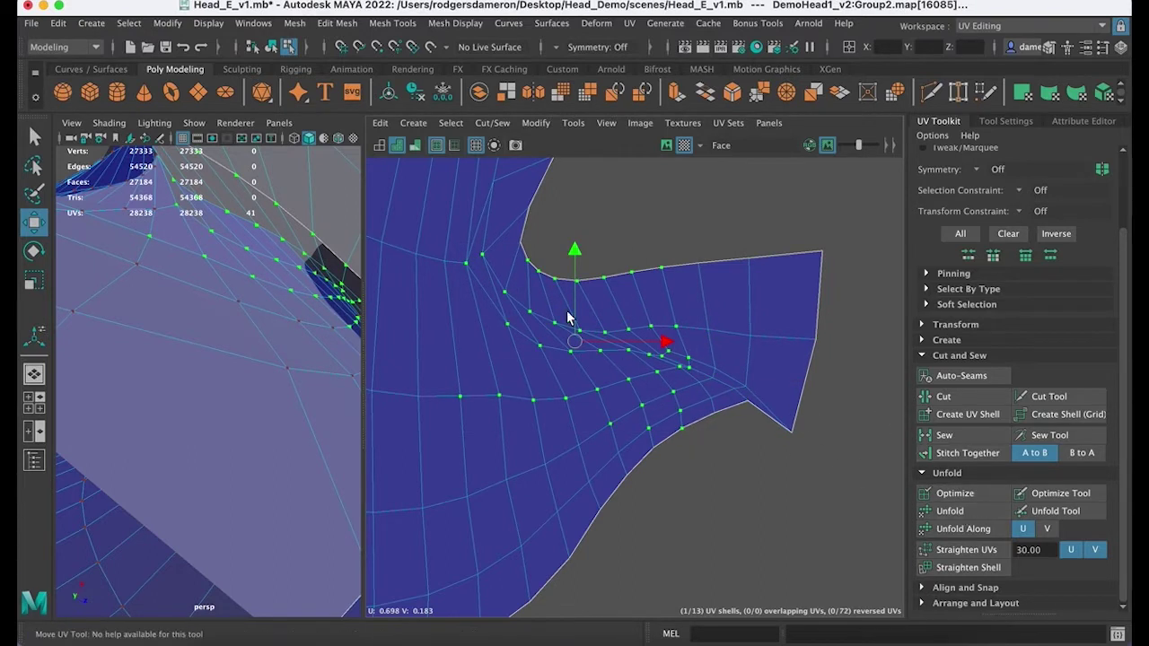
Step: Select a wider patch of UVs from the shell's concave corner into the tip and unfold it
right_click_drag(529, 285, 491, 274)
right_click_drag(562, 274, 565, 276)
left_click_drag(688, 429, 688, 431)
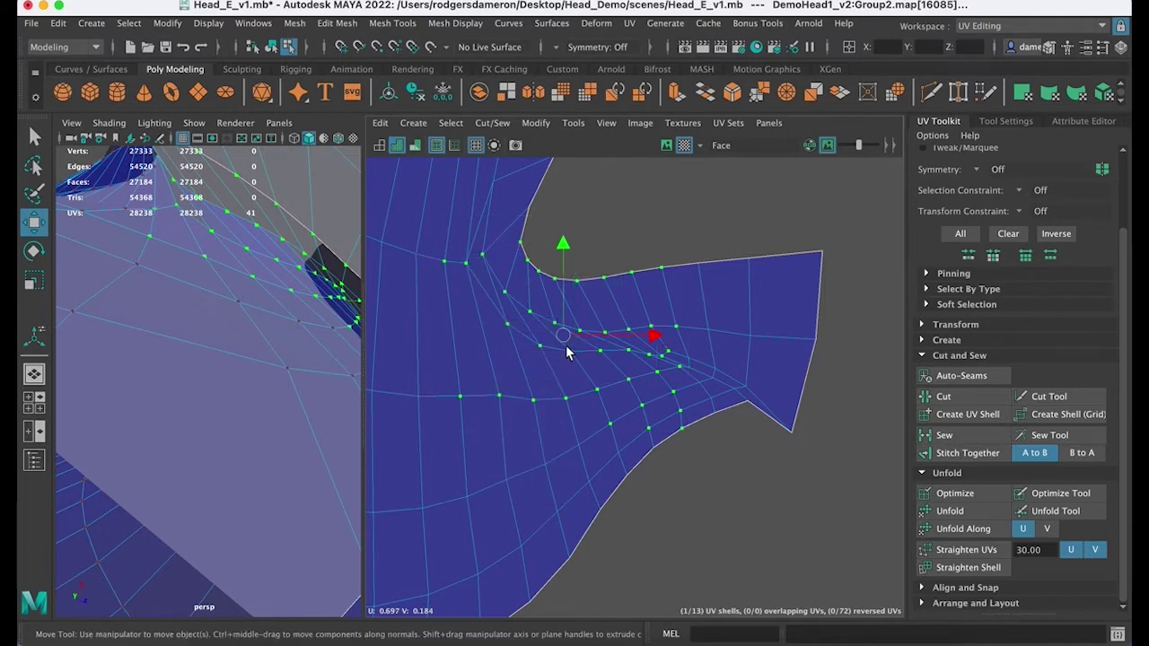
left_click(978, 510)
scroll(285, 328, "up", 4)
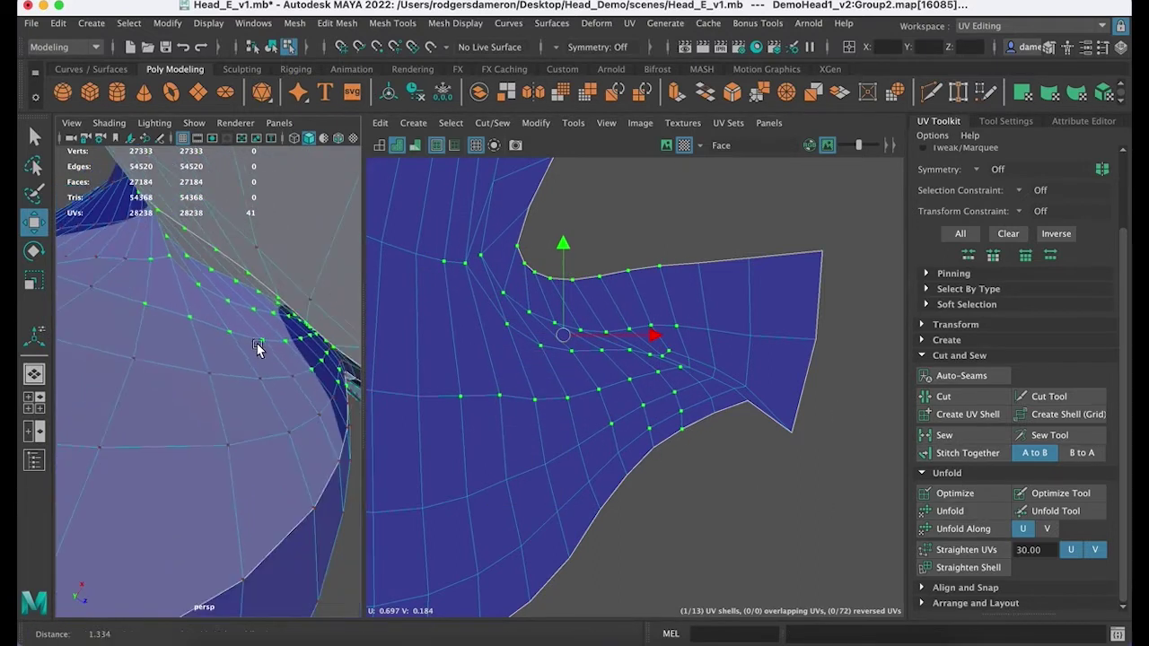
Step: Unfold the UVs at the outer end of the tip and the strip along its concave corner
left_click_drag(626, 246, 864, 470)
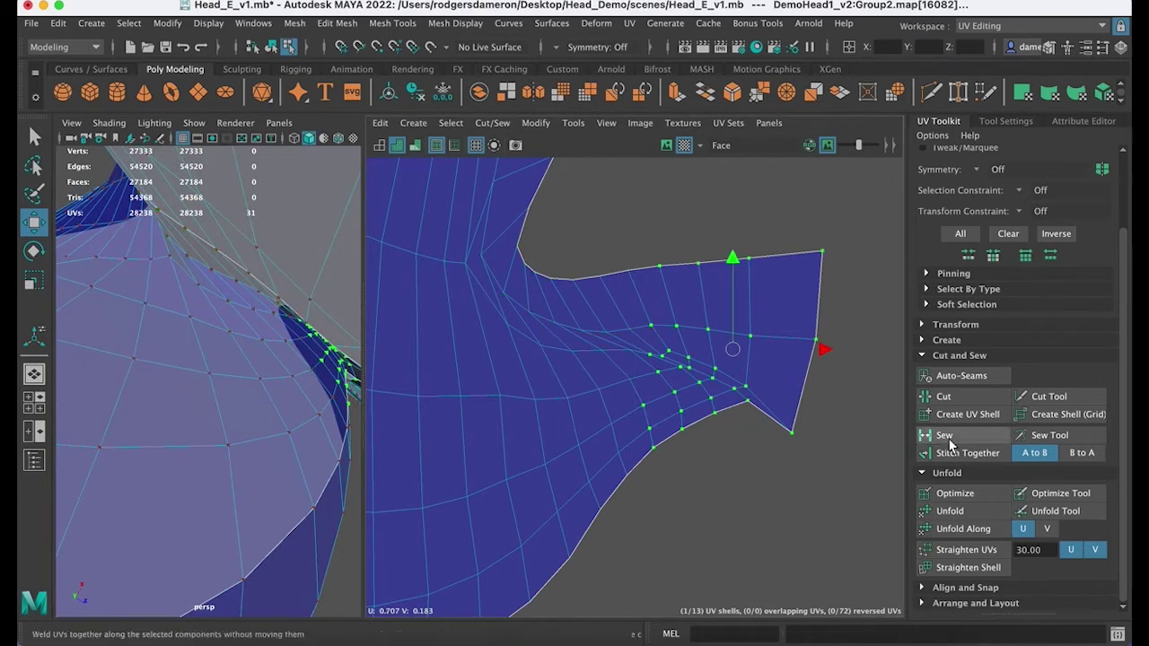
left_click(963, 509)
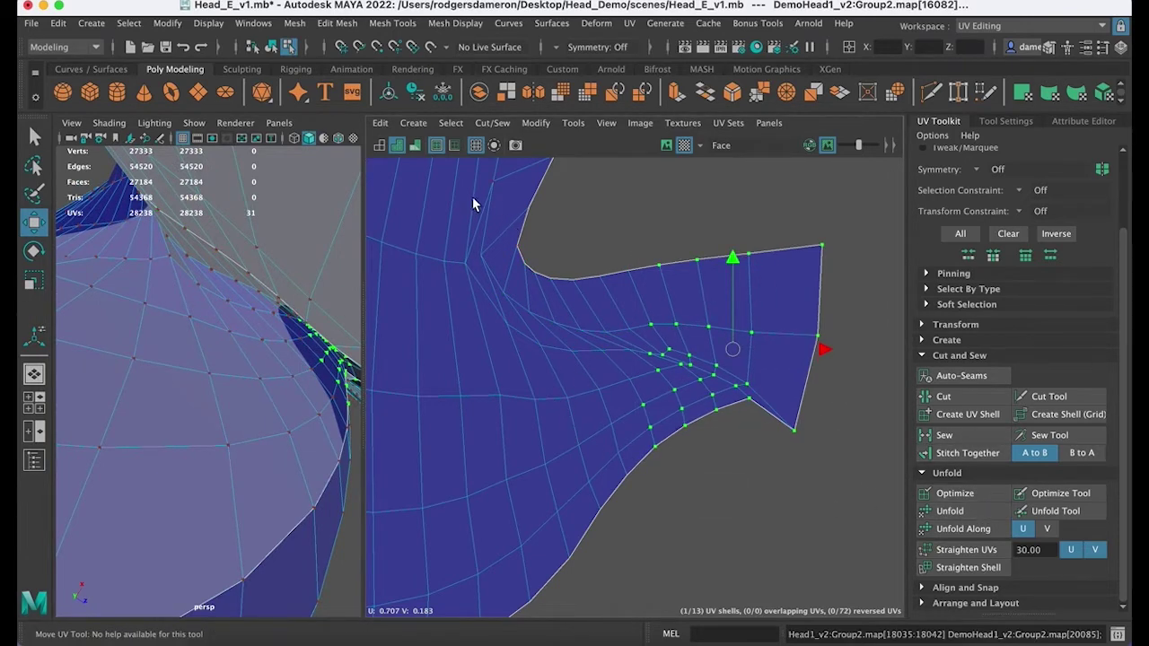
left_click_drag(604, 316, 638, 339)
left_click(972, 512)
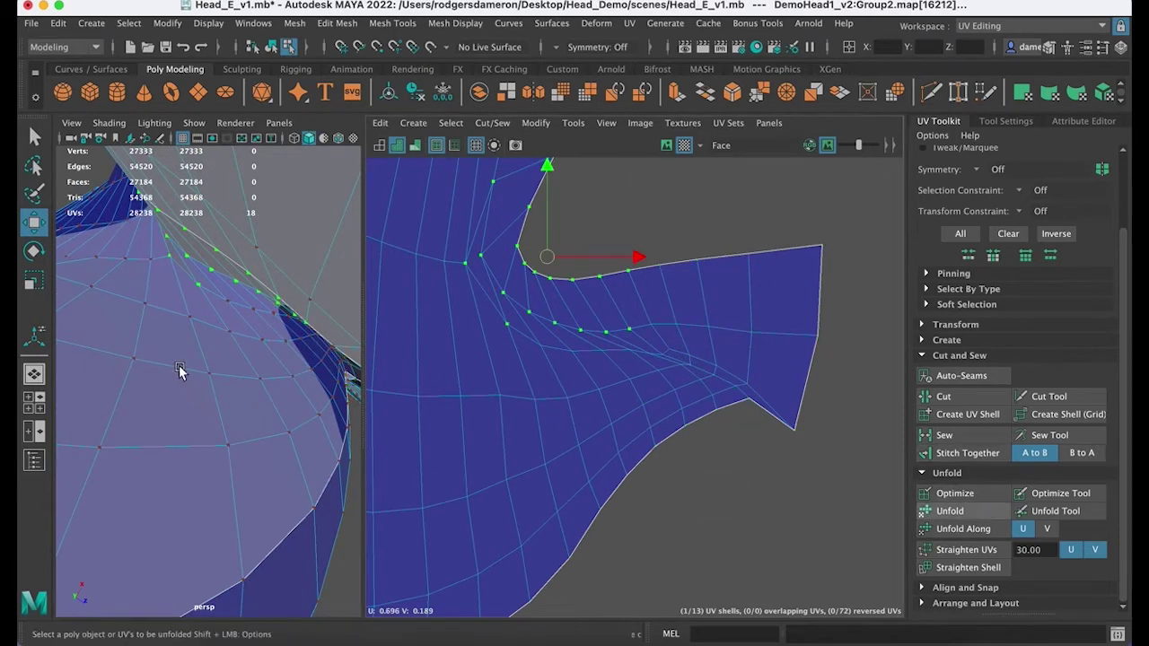
Step: Inspect the unfolded tip up close in the UV layout and the matching area behind the ear on the model
left_click_drag(178, 363, 242, 416, "alt")
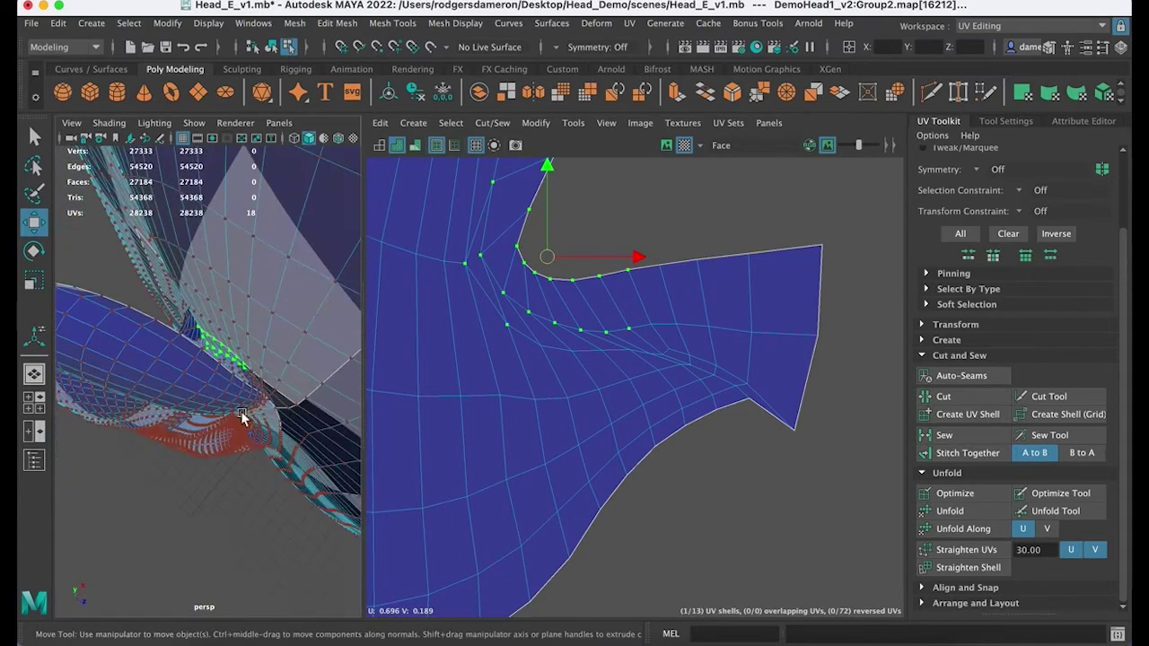
left_click(238, 512)
middle_click_drag(628, 369, 635, 371, "alt")
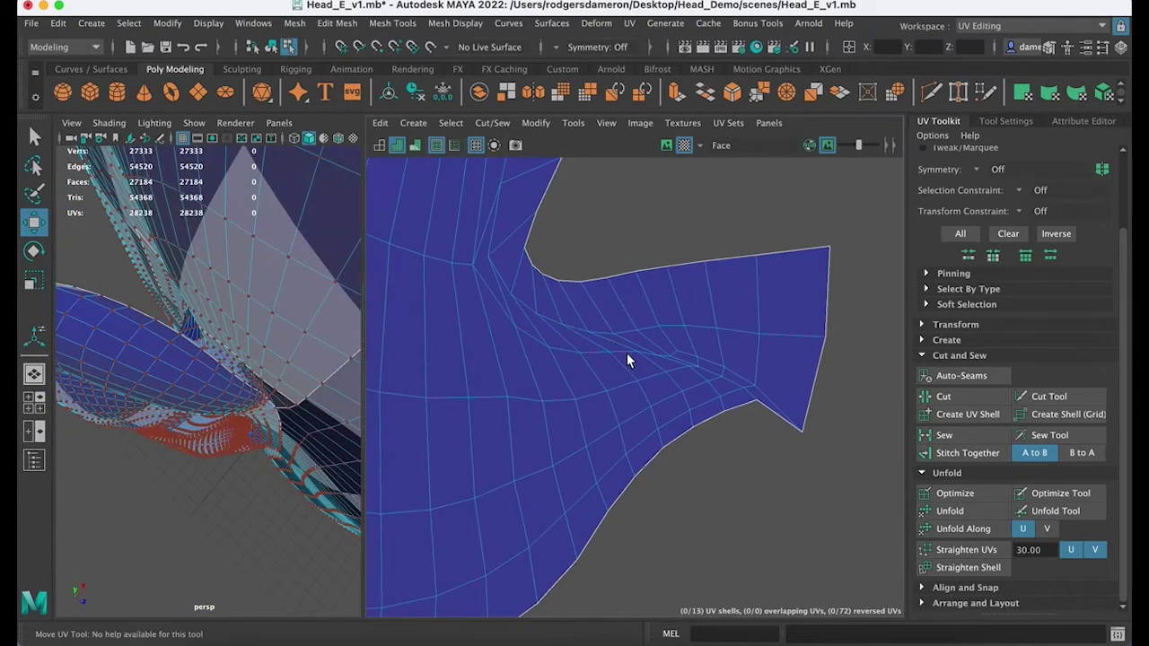
right_click_drag(645, 372, 681, 408, "alt")
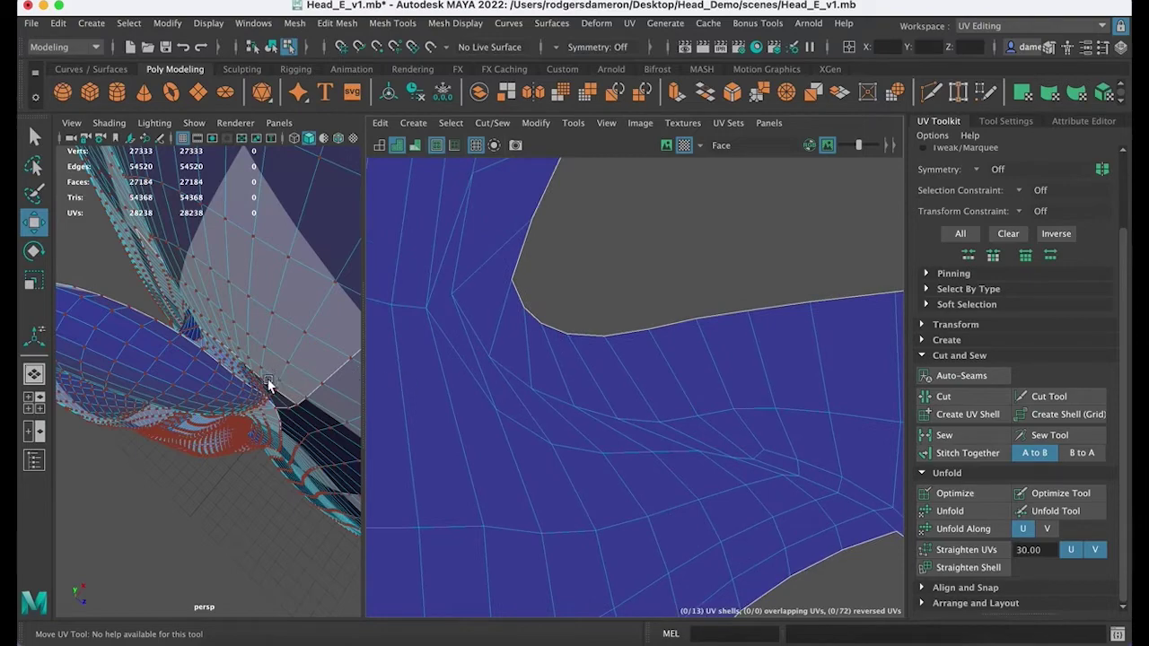
left_click_drag(267, 384, 218, 355, "alt")
right_click_drag(218, 354, 141, 371, "alt")
left_click_drag(141, 371, 172, 377, "alt")
Step: Select the UVs around the folded sliver at the ear shell's other tip, using Optimize in place of an undone Unfold
middle_click_drag(592, 405, 744, 438, "alt")
right_click_drag(745, 438, 433, 370, "alt")
middle_click_drag(569, 392, 714, 373, "alt")
right_click_drag(713, 373, 439, 337, "alt")
middle_click_drag(709, 320, 747, 408, "alt")
right_click_drag(747, 409, 1014, 460, "alt")
middle_click_drag(734, 455, 541, 440, "alt")
right_click_drag(542, 441, 695, 494, "alt")
middle_click_drag(695, 494, 780, 463, "alt")
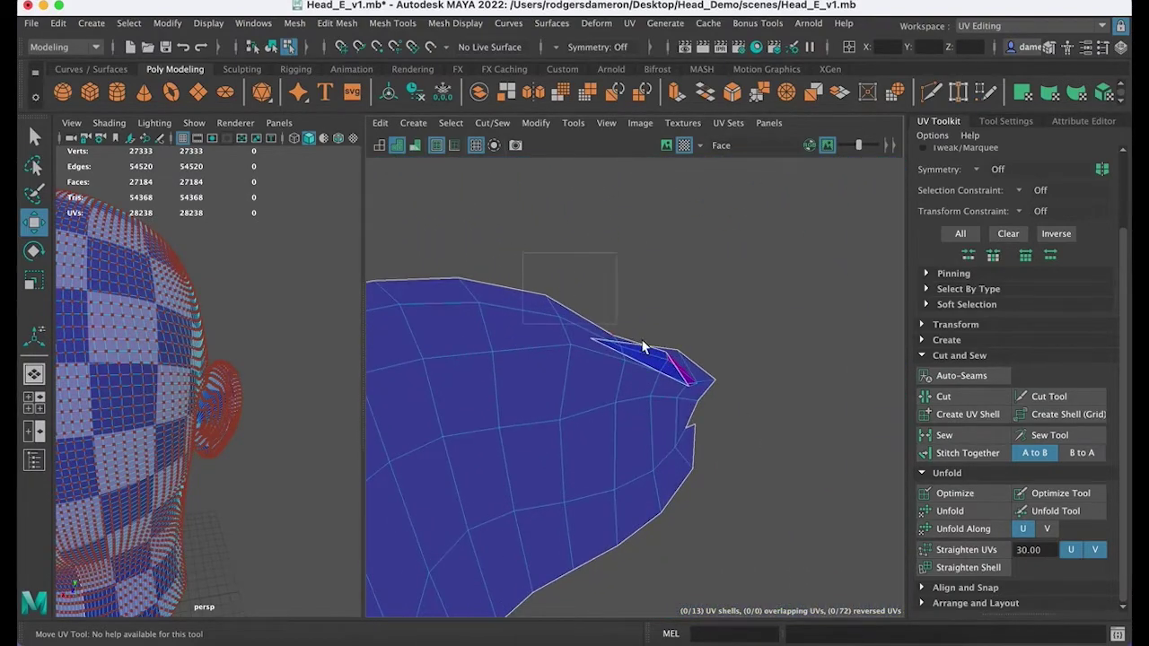
left_click_drag(755, 464, 756, 464)
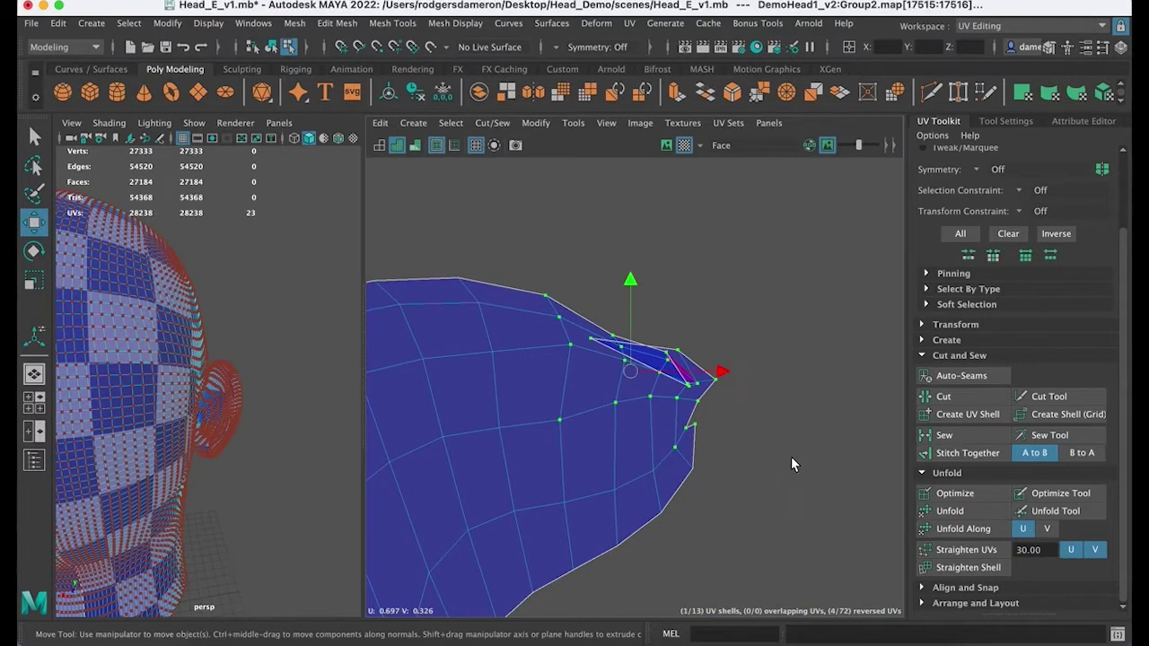
left_click(981, 511)
key("ctrl+z")
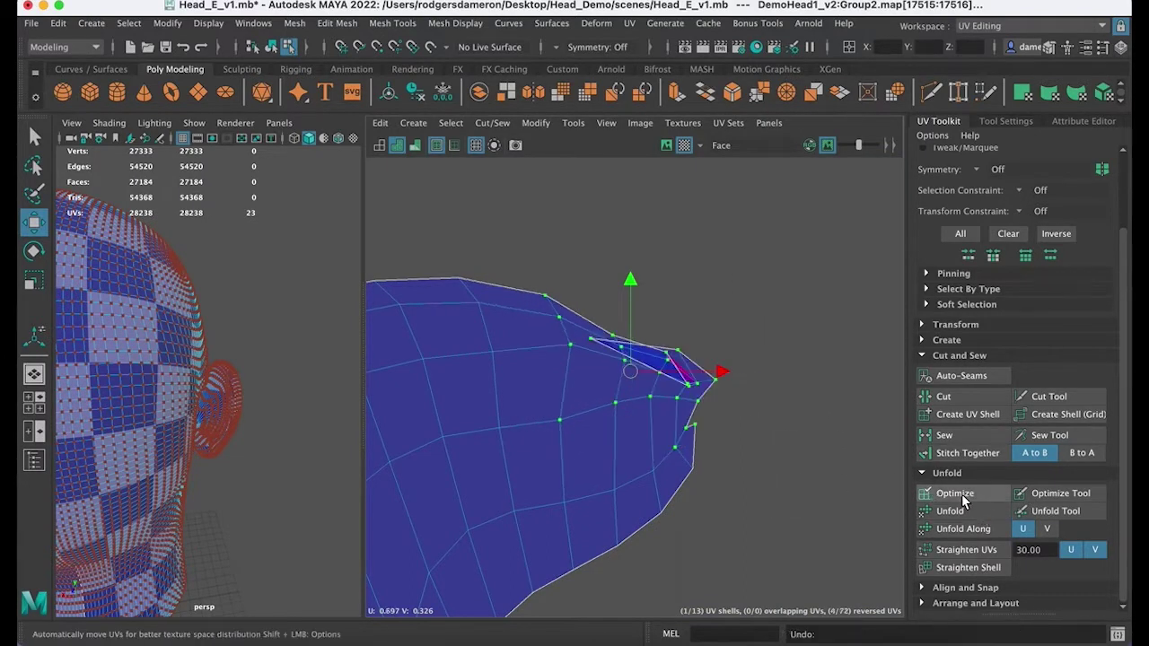
left_click(954, 493)
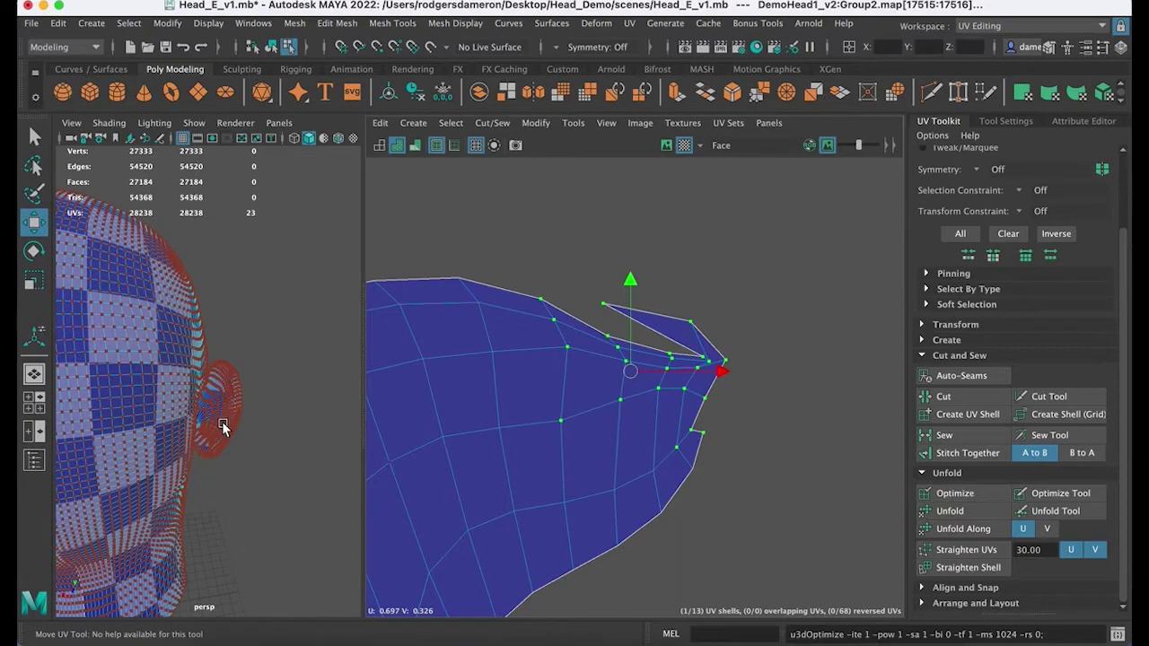
Step: Frame the optimized tip on the model and examine where it joins the ear from several angles
mouse_move(223, 428)
left_mouse_down("alt")
mouse_move(223, 439)
mouse_move(222, 423)
left_mouse_up("alt")
right_click_drag(223, 422, 187, 435, "alt")
key("f")
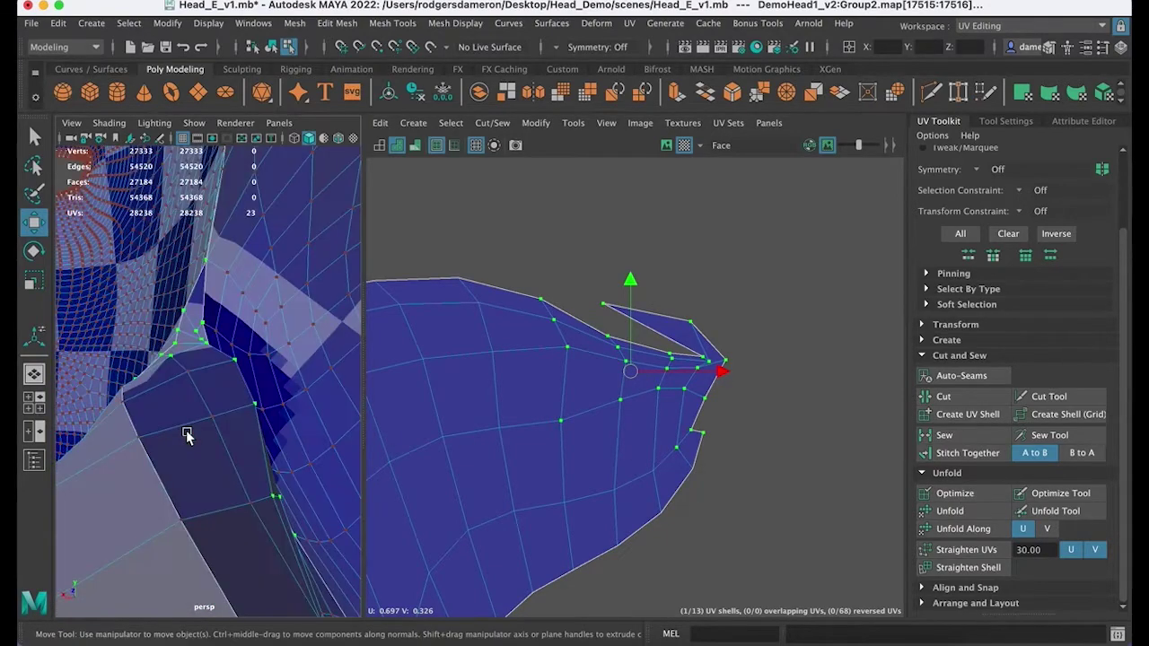
left_click_drag(227, 460, 264, 390, "alt")
left_click(821, 506)
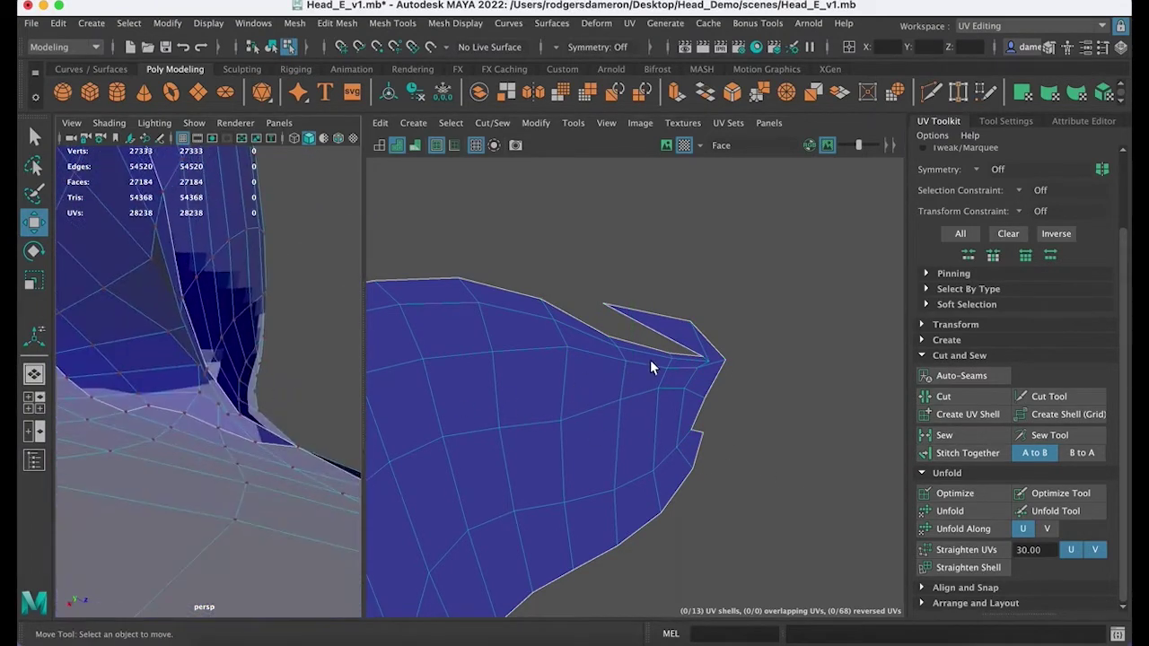
middle_click_drag(610, 350, 710, 357, "alt")
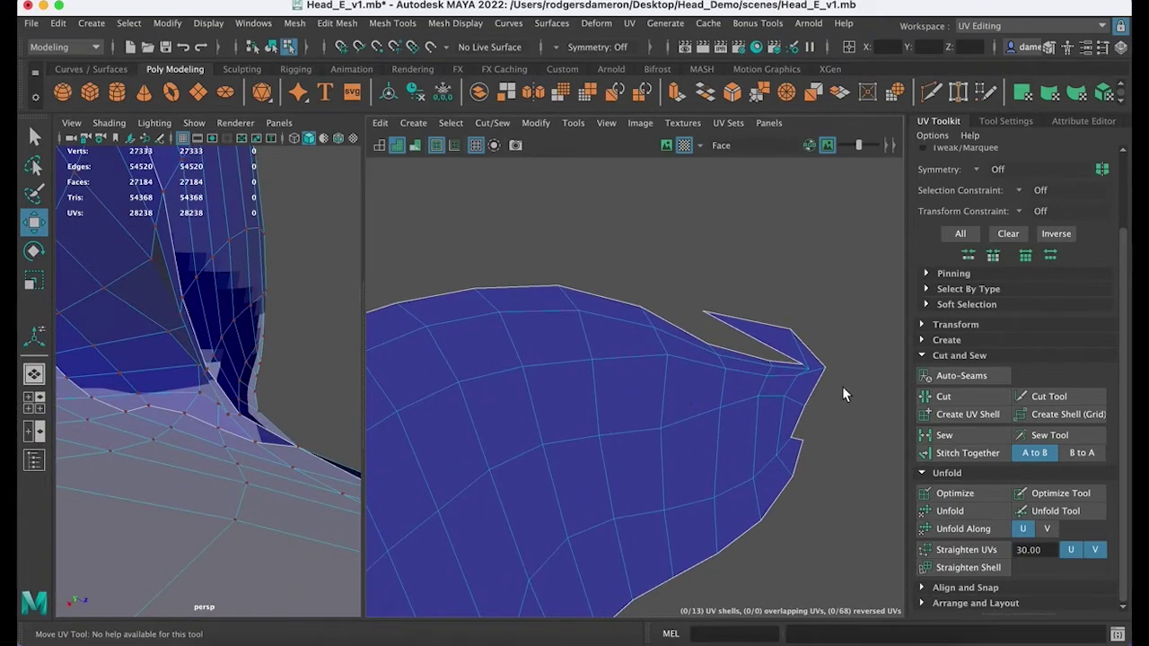
left_click_drag(266, 272, 305, 414, "alt")
Step: Select the UVs around the folded-over tip of the second small ear shell and frame them on the model
middle_click_drag(691, 458, 775, 292, "alt")
right_click_drag(775, 291, 683, 449, "alt")
middle_click_drag(683, 449, 620, 158, "alt")
right_click_drag(862, 349, 421, 371, "alt")
middle_click_drag(620, 295, 573, 579, "alt")
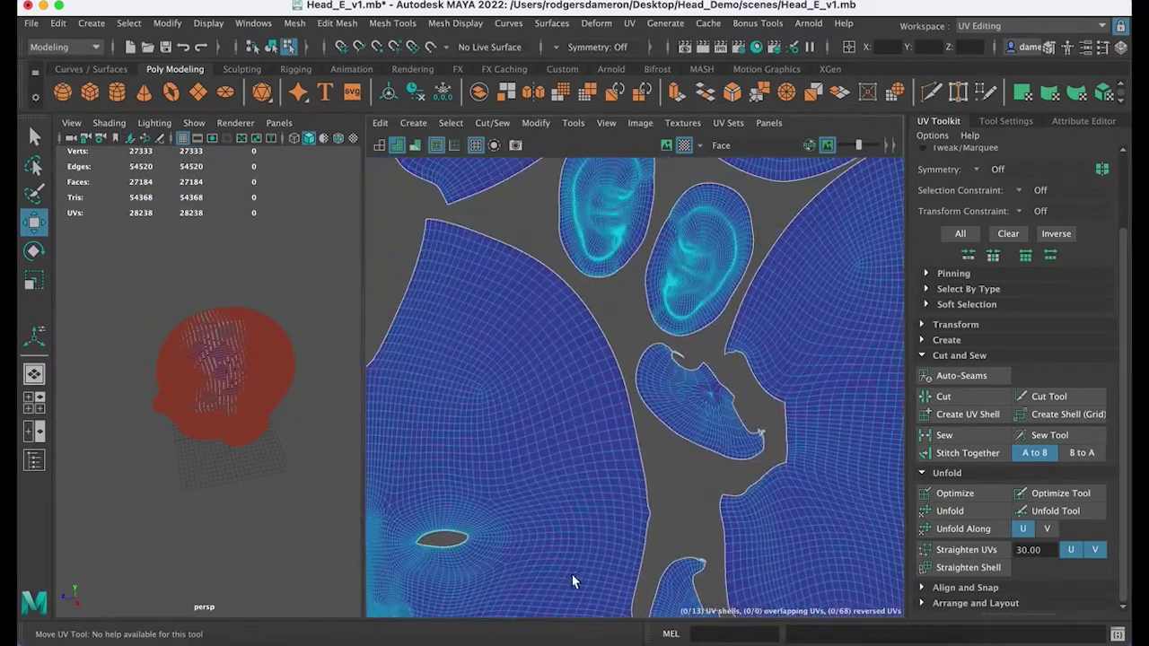
middle_click_drag(660, 332, 553, 318, "alt")
right_click_drag(306, 386, 448, 484, "alt")
middle_click_drag(449, 485, 224, 329, "alt")
right_click_drag(519, 348, 692, 422, "alt")
right_click(700, 432)
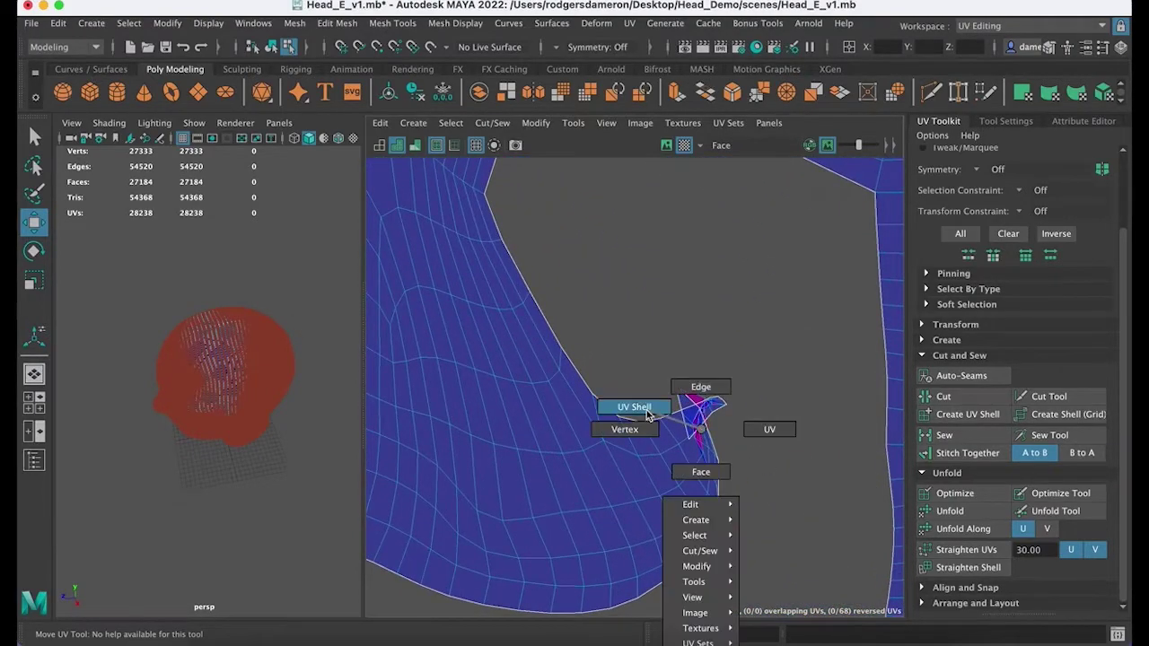
left_click(763, 430)
left_click_drag(651, 345, 780, 489)
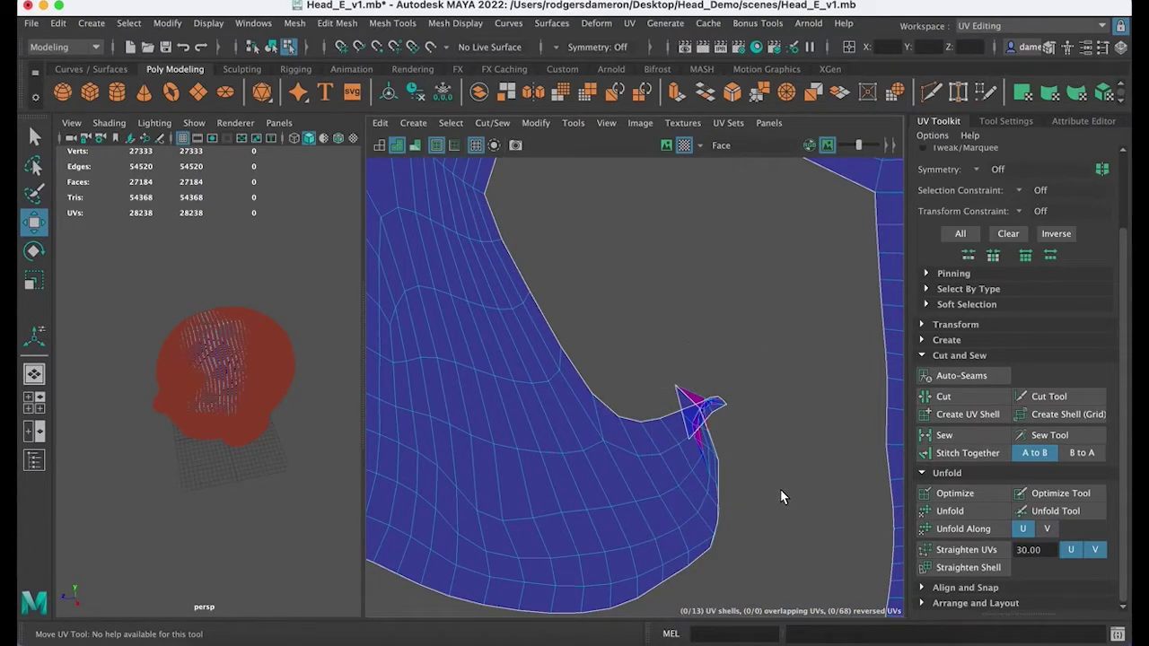
key("w")
key("f")
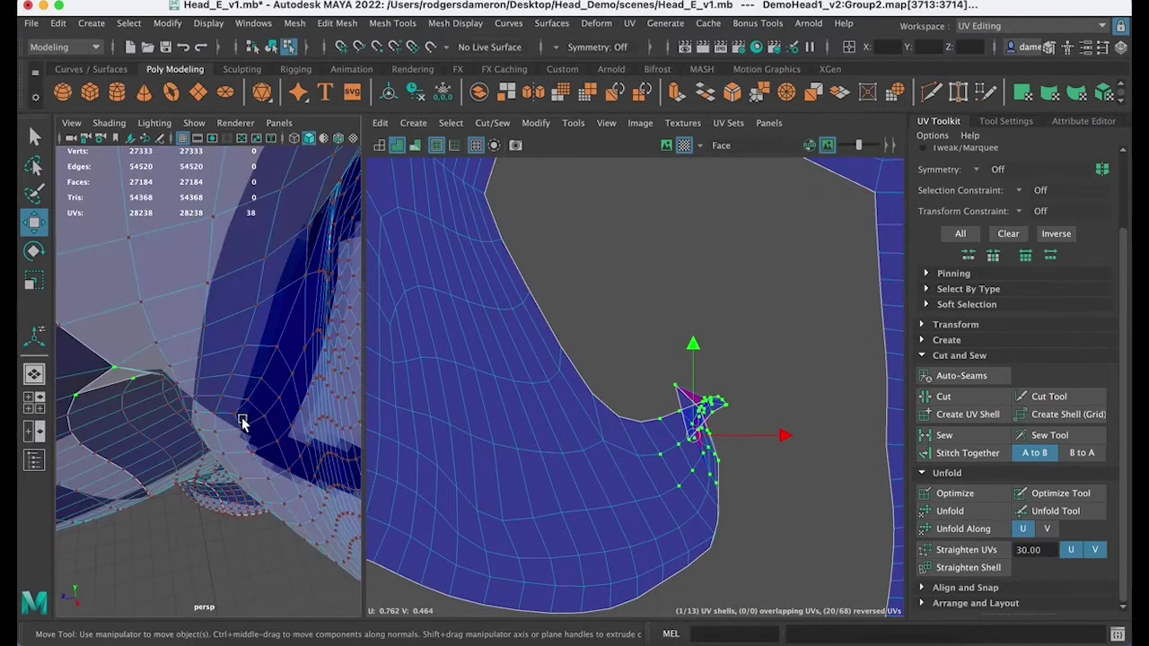
left_click_drag(243, 423, 229, 378, "alt")
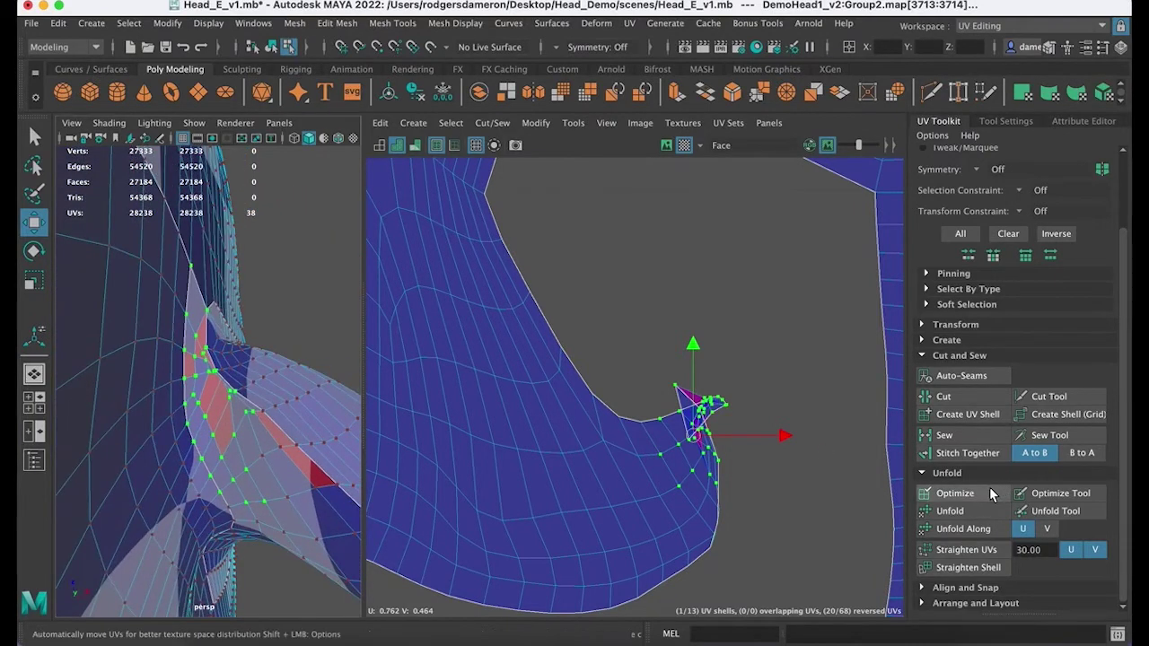
Step: Try unfolding the selected UVs on the second ear shell's tip, check the area behind the ear, and undo the unfold
left_click(977, 512)
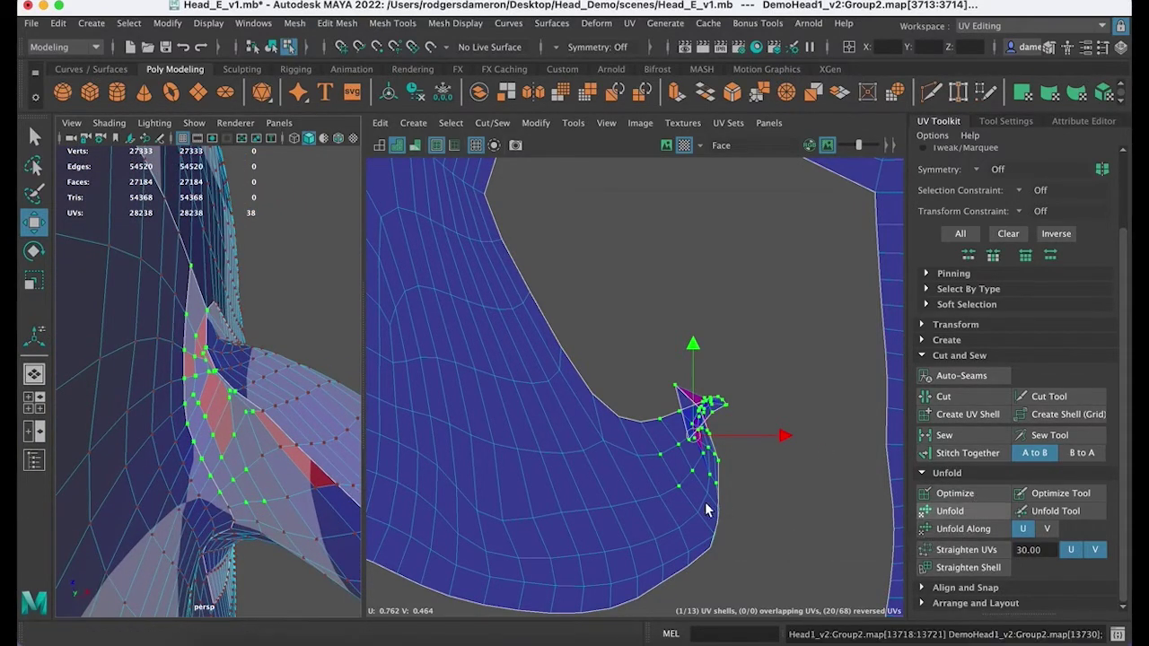
left_click_drag(292, 471, 267, 449, "alt")
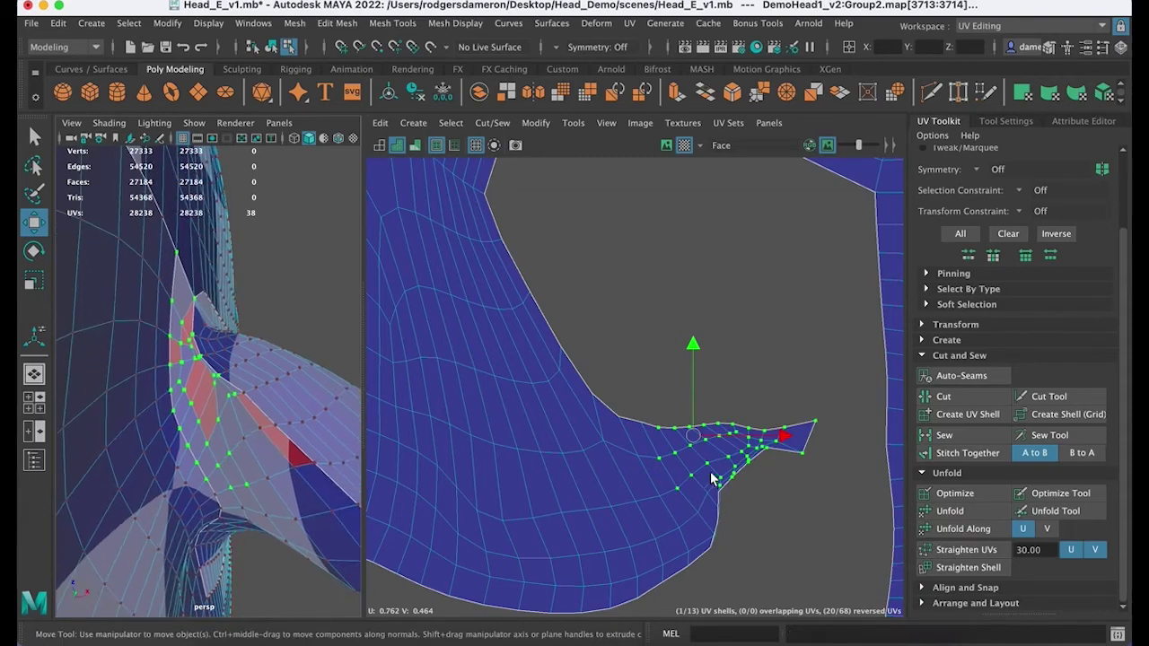
middle_click_drag(695, 468, 651, 451, "alt")
right_click_drag(651, 450, 663, 449, "alt")
left_click_drag(239, 353, 205, 346, "alt")
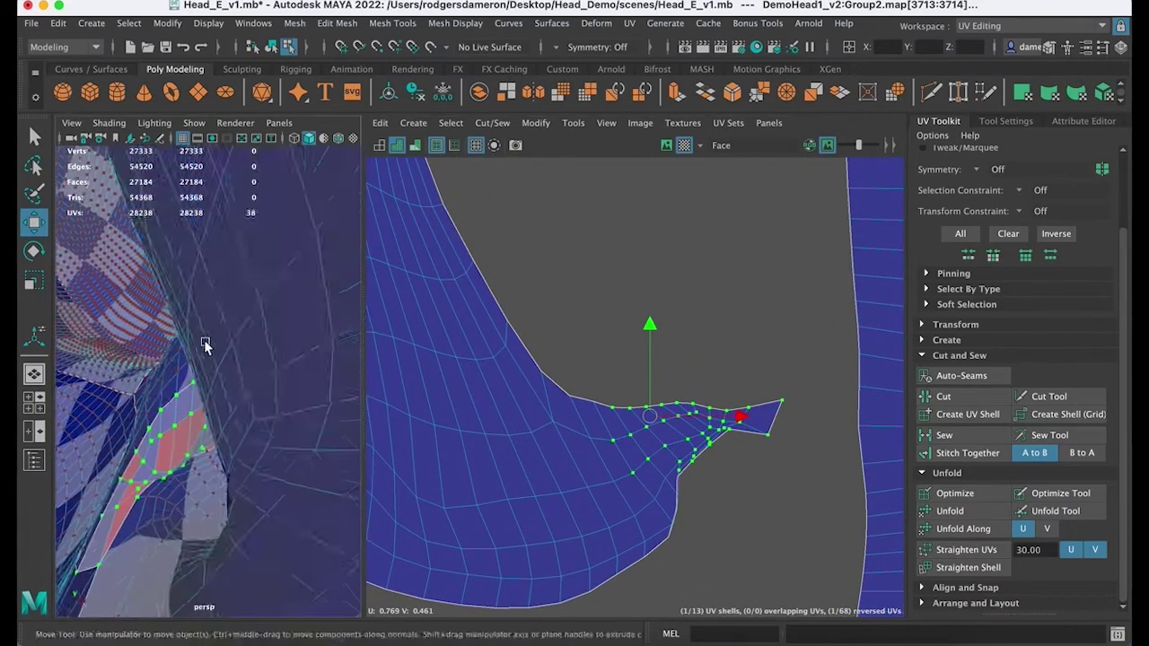
right_click_drag(205, 346, 90, 316, "alt")
left_click_drag(153, 359, 221, 266, "alt")
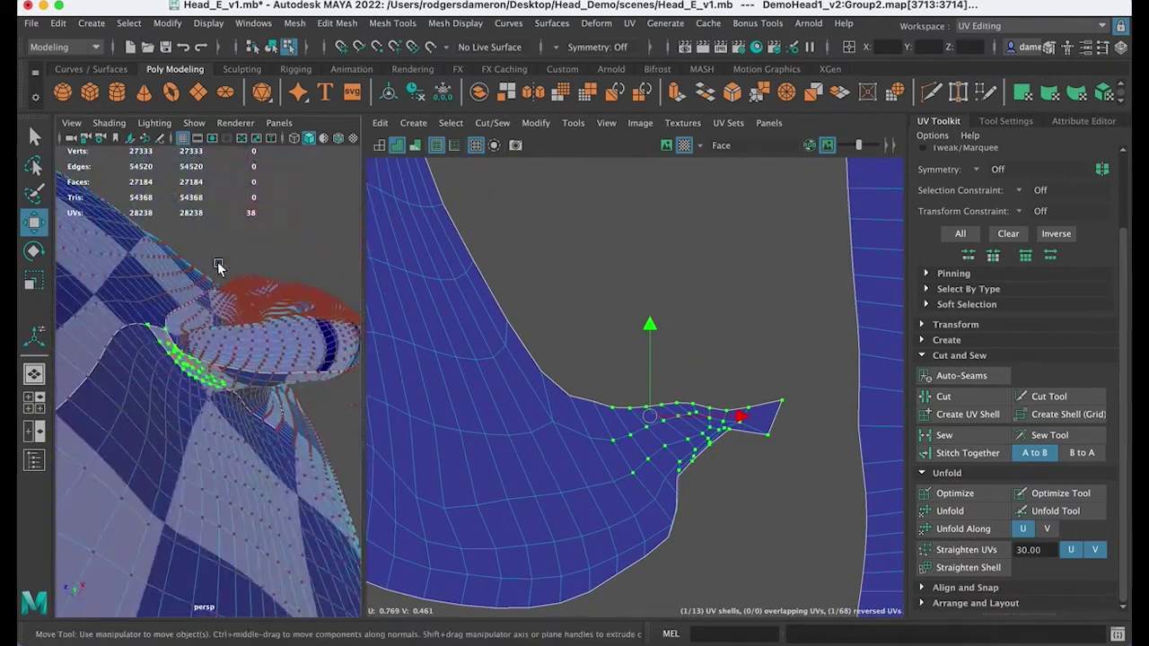
right_click_drag(220, 267, 283, 359, "alt")
key("ctrl+z")
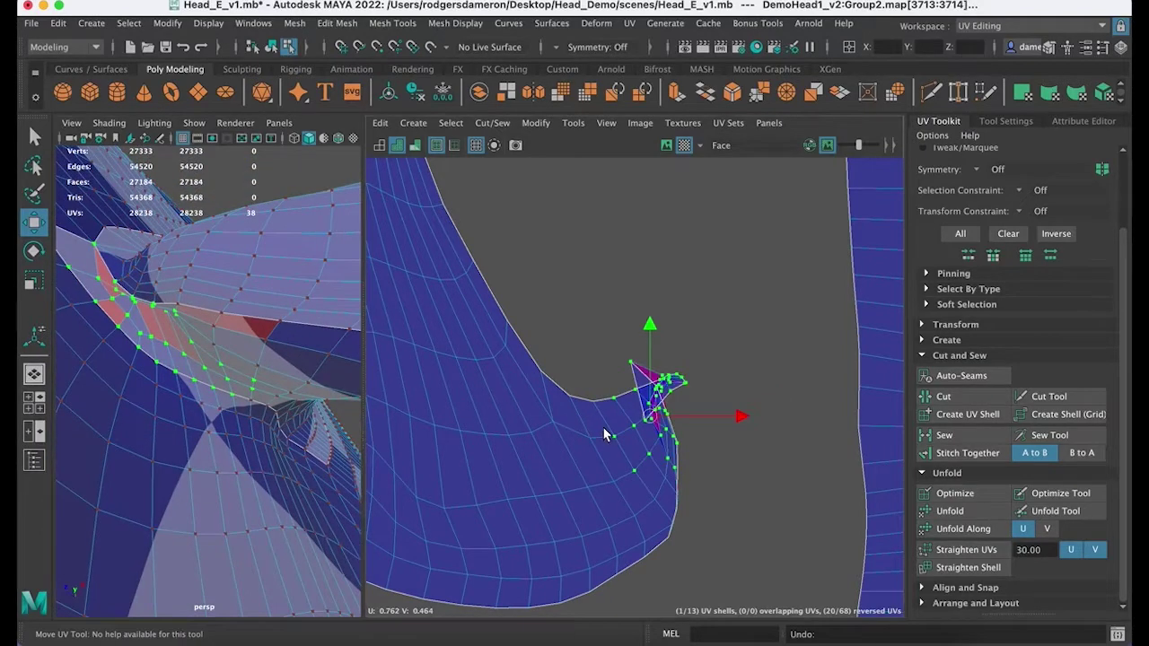
Step: Try optimizing the selected UVs on the second ear shell's folded tip and undo it
middle_click_drag(604, 428, 622, 434, "alt")
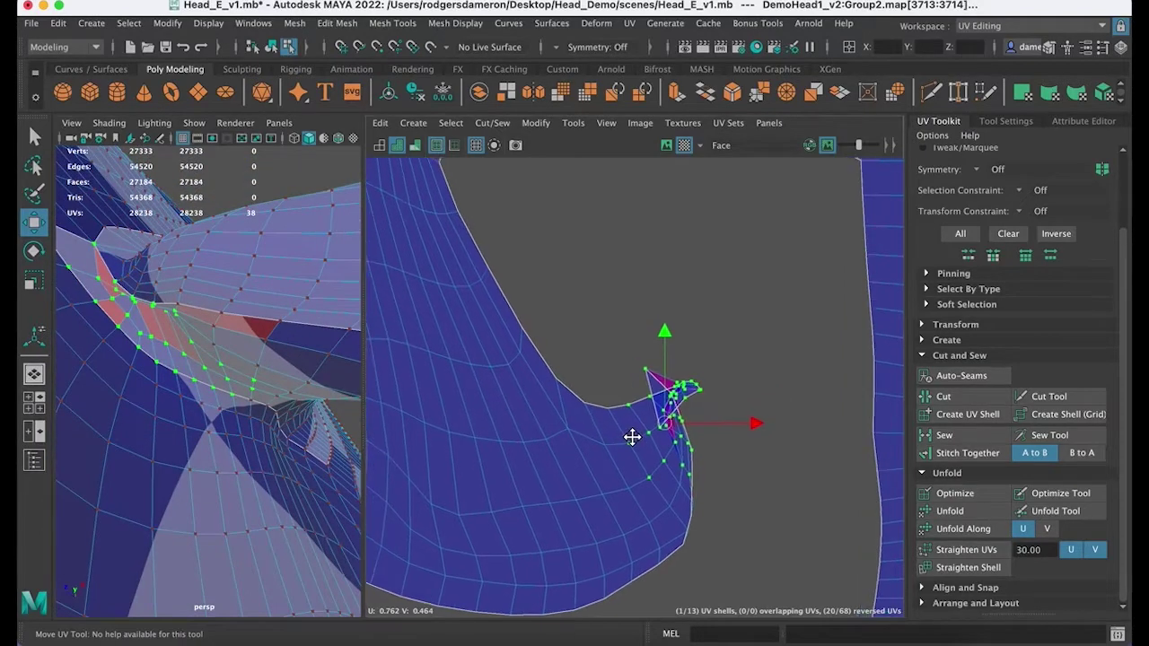
left_click(970, 499)
key("ctrl+z")
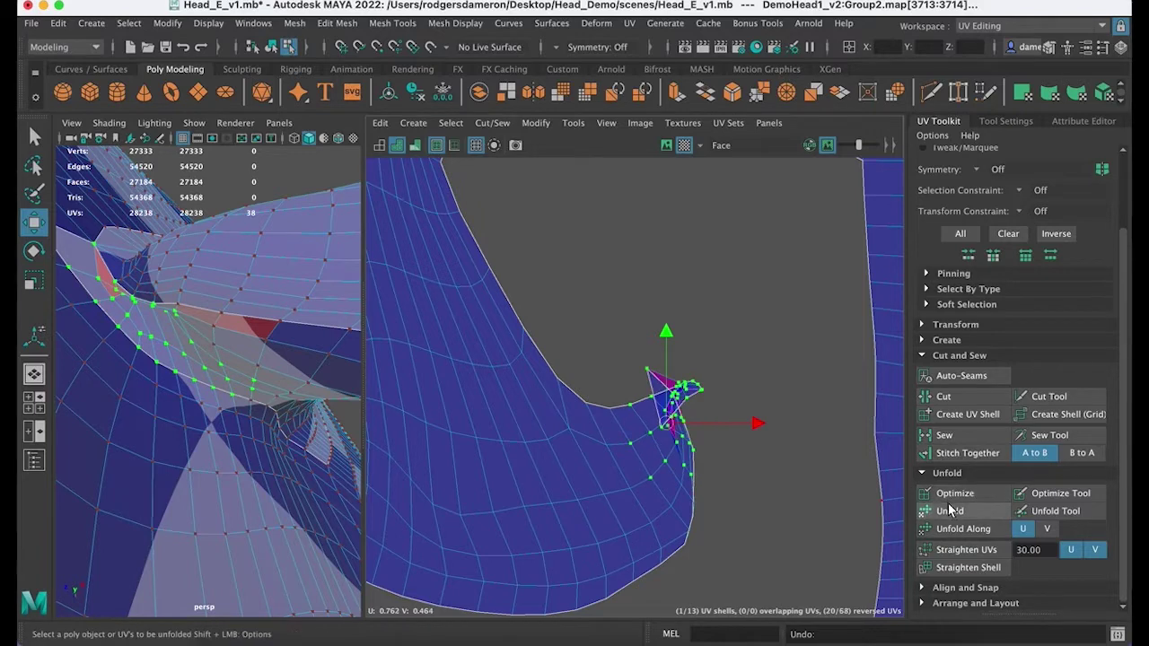
Step: Unfold the selected UVs so the second ear shell's folded tip opens outward
left_click(950, 509)
middle_click_drag(682, 431, 557, 354, "alt")
right_click_drag(558, 353, 716, 420, "alt")
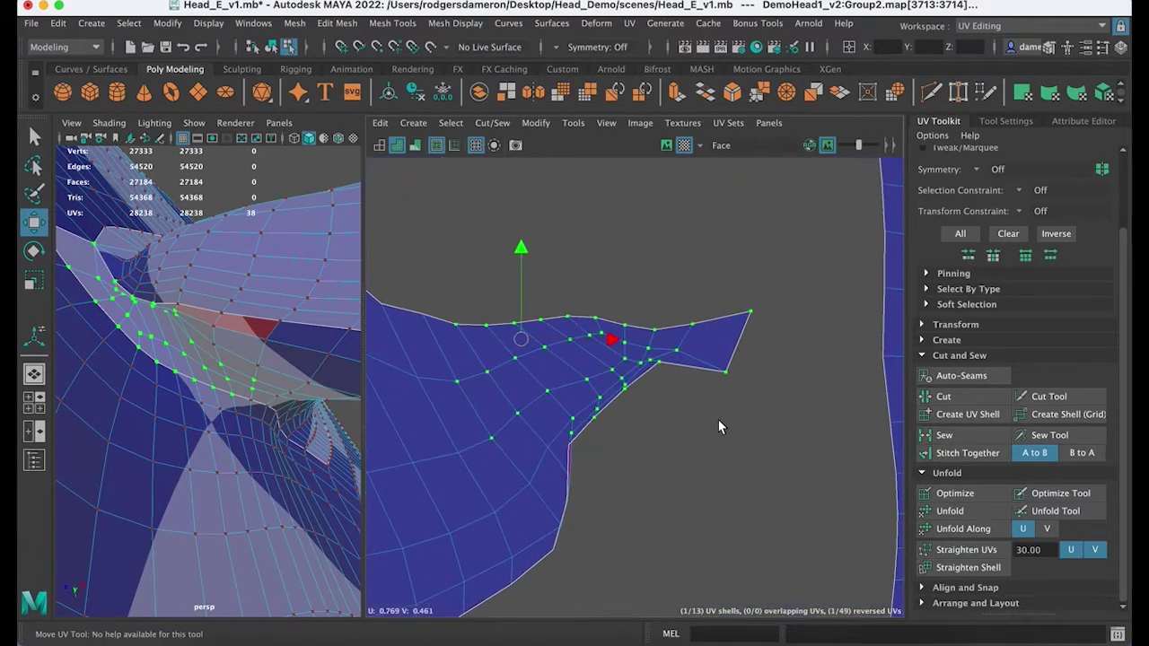
Step: Select the border UVs just below the second ear shell's opened tip and unfold them
left_click(718, 422)
left_click_drag(556, 419, 637, 505)
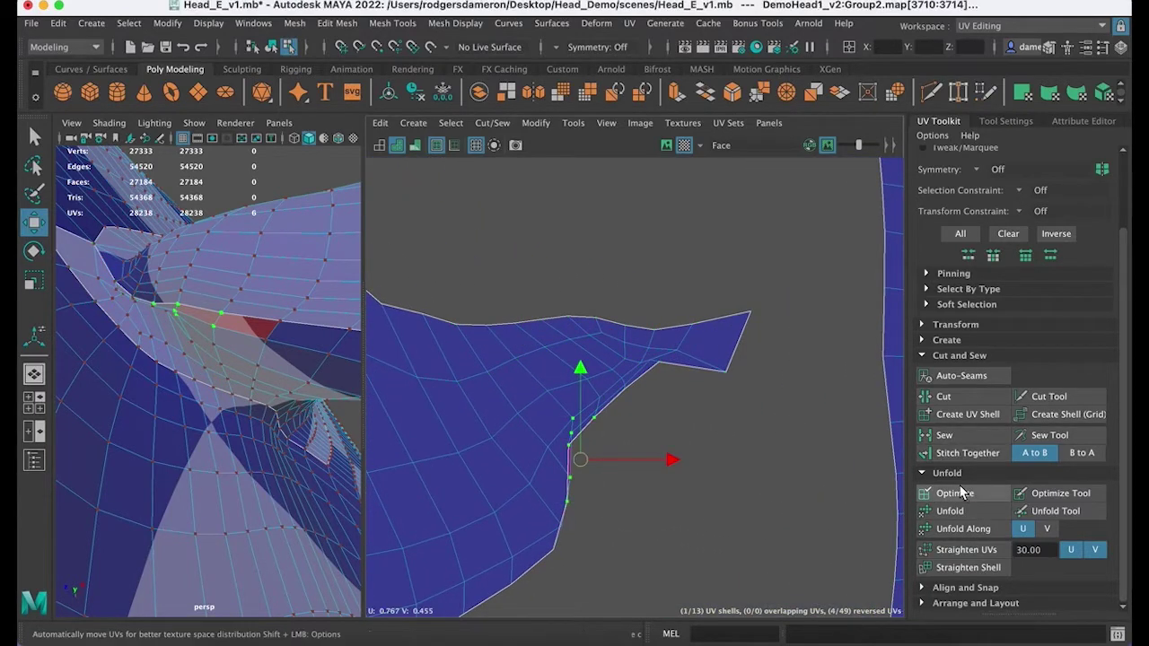
left_click(953, 511)
middle_click_drag(667, 459, 669, 466, "alt")
Step: Optimize the UVs at the base of the second ear shell's tip, on the tip itself and along its upper edge
left_click_drag(703, 411, 704, 409)
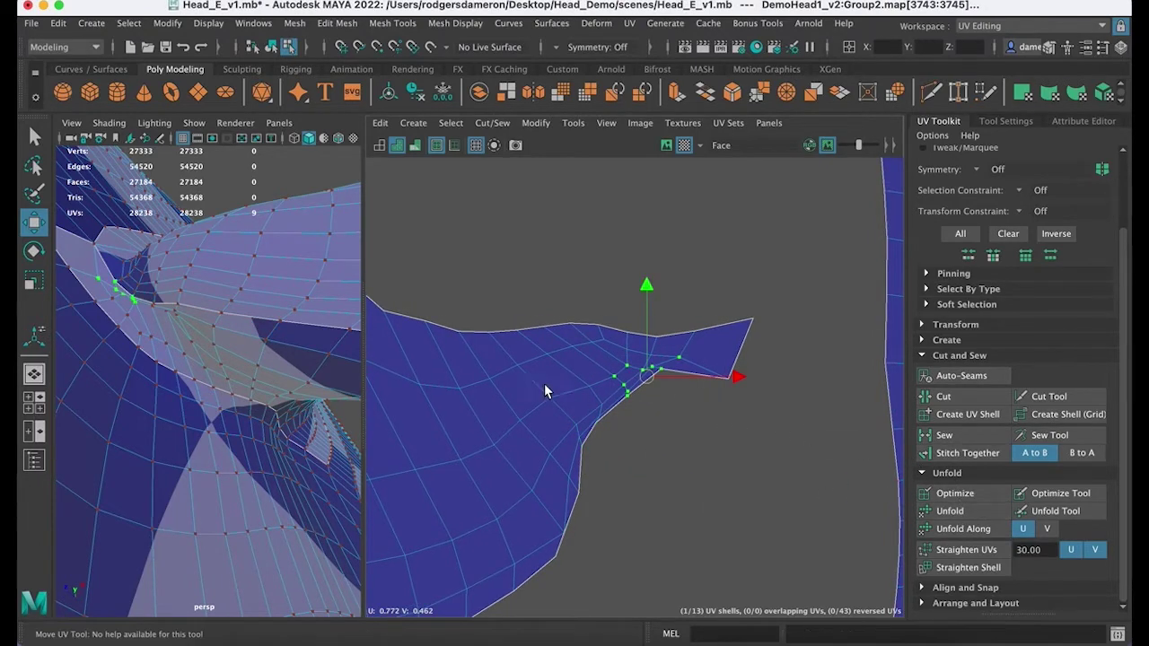
left_click_drag(538, 383, 648, 486)
left_click(961, 494)
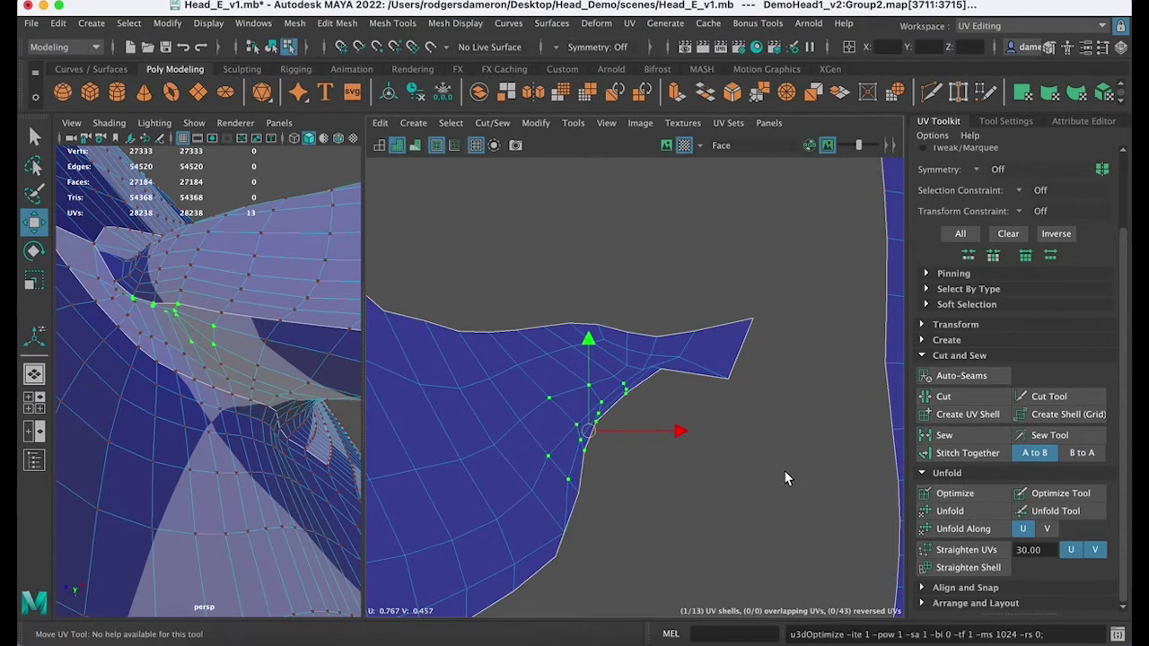
left_click_drag(618, 290, 782, 350)
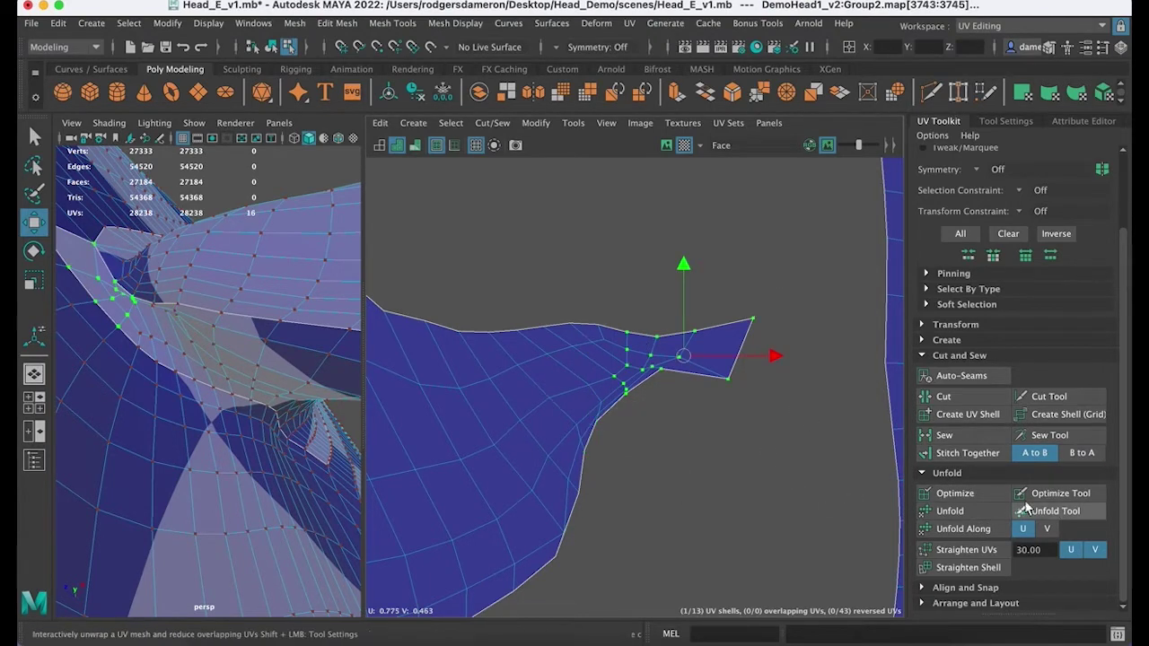
left_click(953, 492)
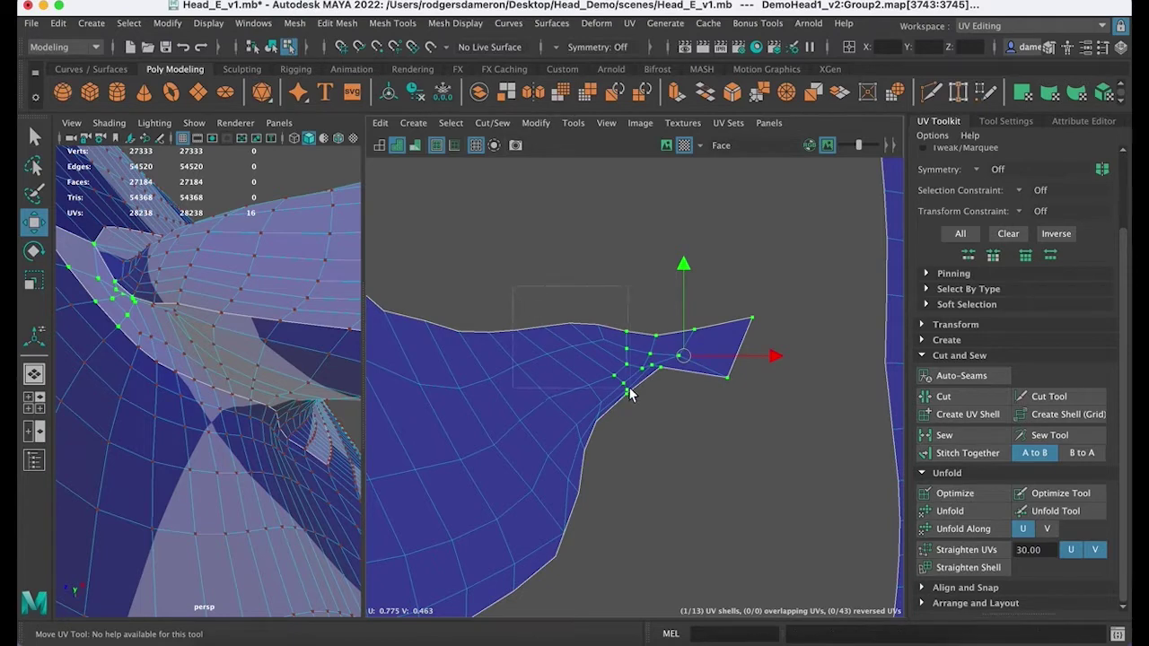
left_click_drag(629, 392, 507, 314)
left_click(953, 493)
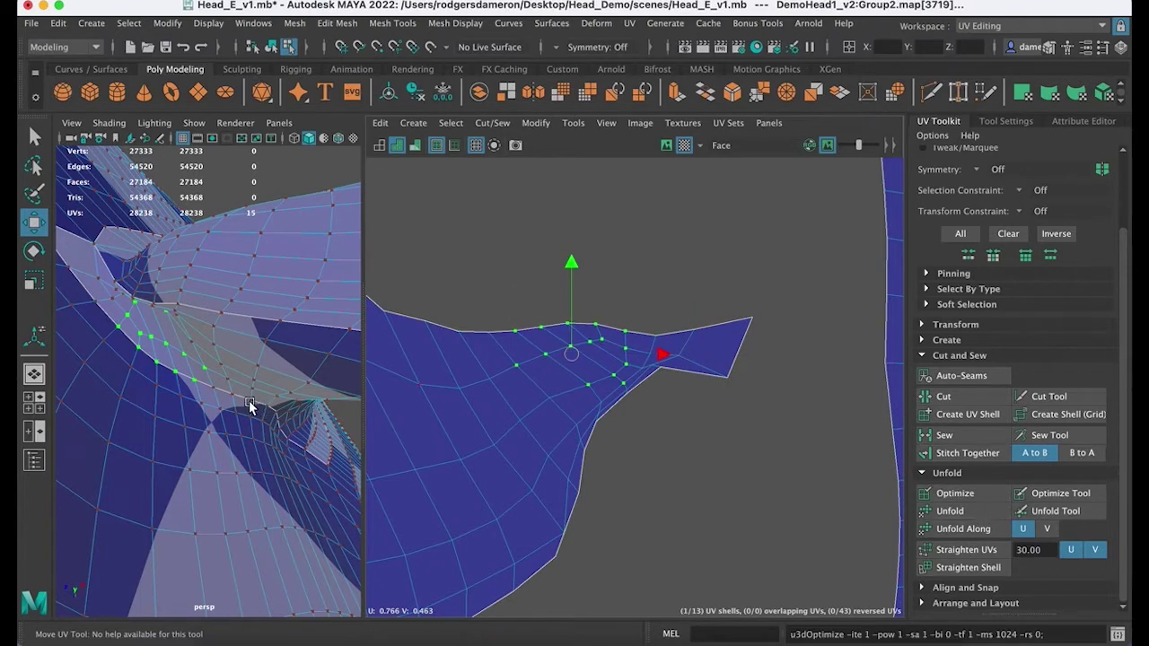
Step: Select the UVs around the folded flap at the second ear shell's upper end and inspect that area on the model
left_click_drag(197, 386, 215, 406, "alt")
middle_click_drag(584, 464, 713, 440, "alt")
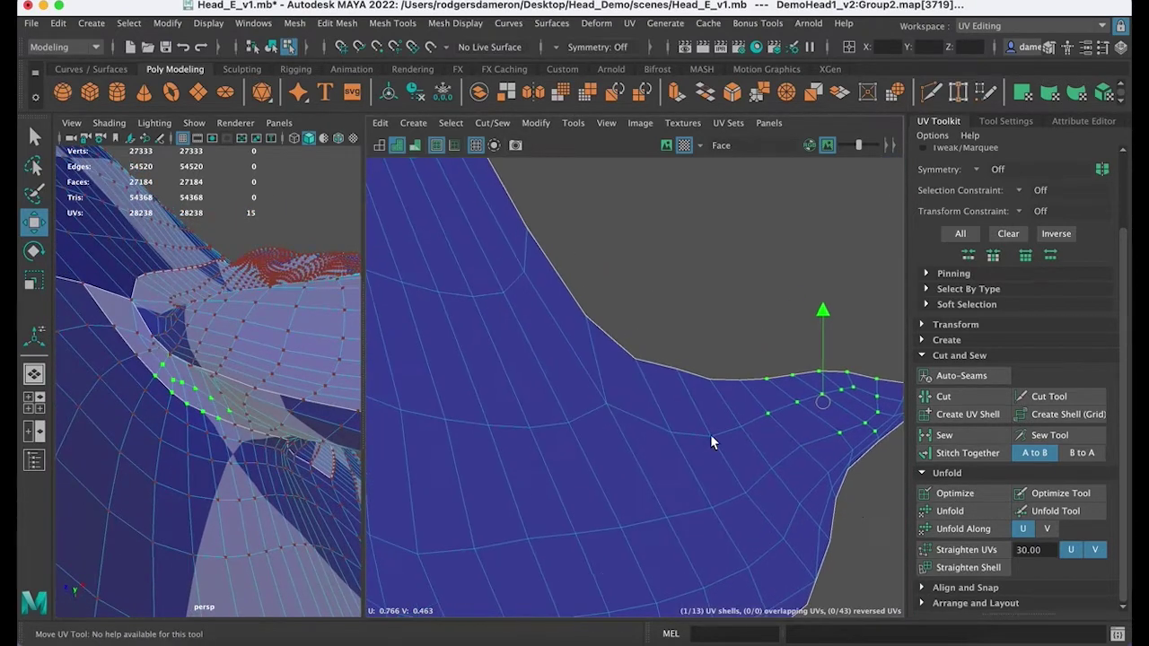
right_click_drag(713, 441, 588, 361, "alt")
middle_click_drag(589, 361, 682, 574, "alt")
middle_click_drag(547, 192, 658, 547, "alt")
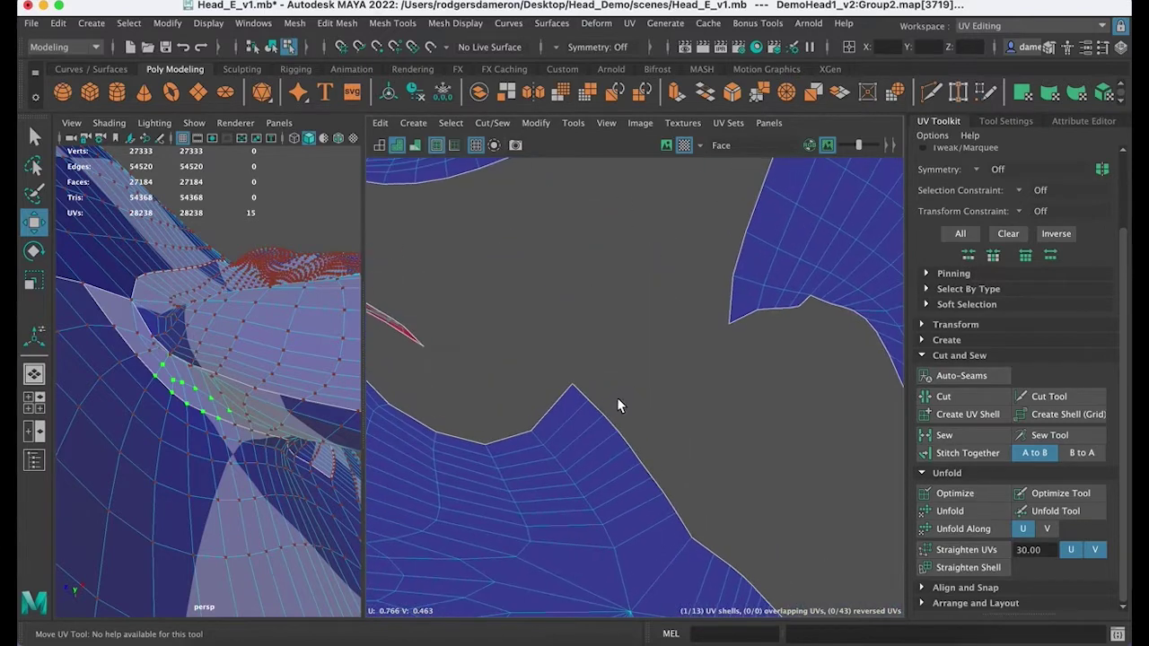
middle_click_drag(616, 396, 802, 459, "alt")
left_click_drag(626, 456, 626, 456)
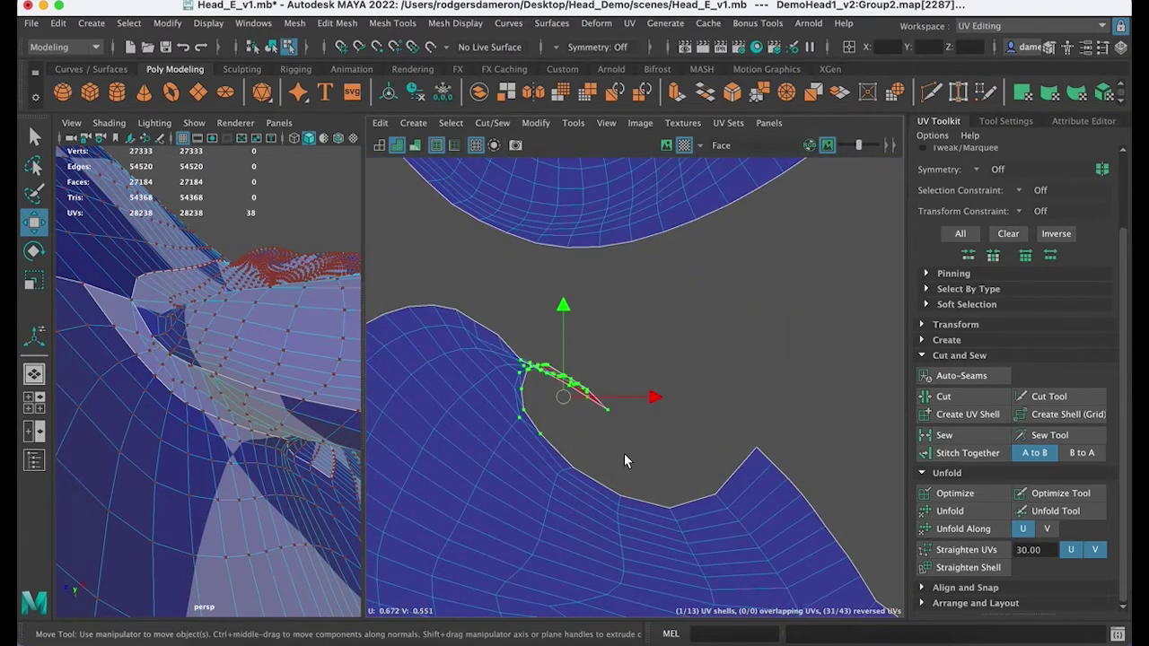
middle_click_drag(552, 393, 626, 464, "alt")
right_click_drag(627, 464, 664, 463, "alt")
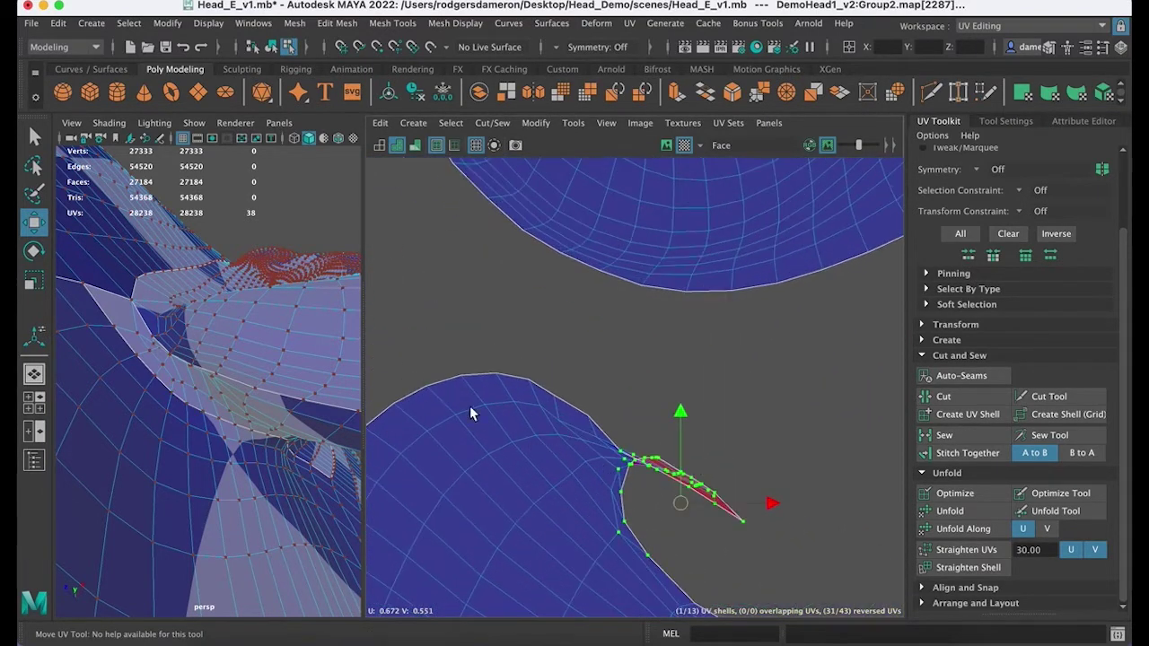
left_click_drag(131, 307, 113, 363, "alt")
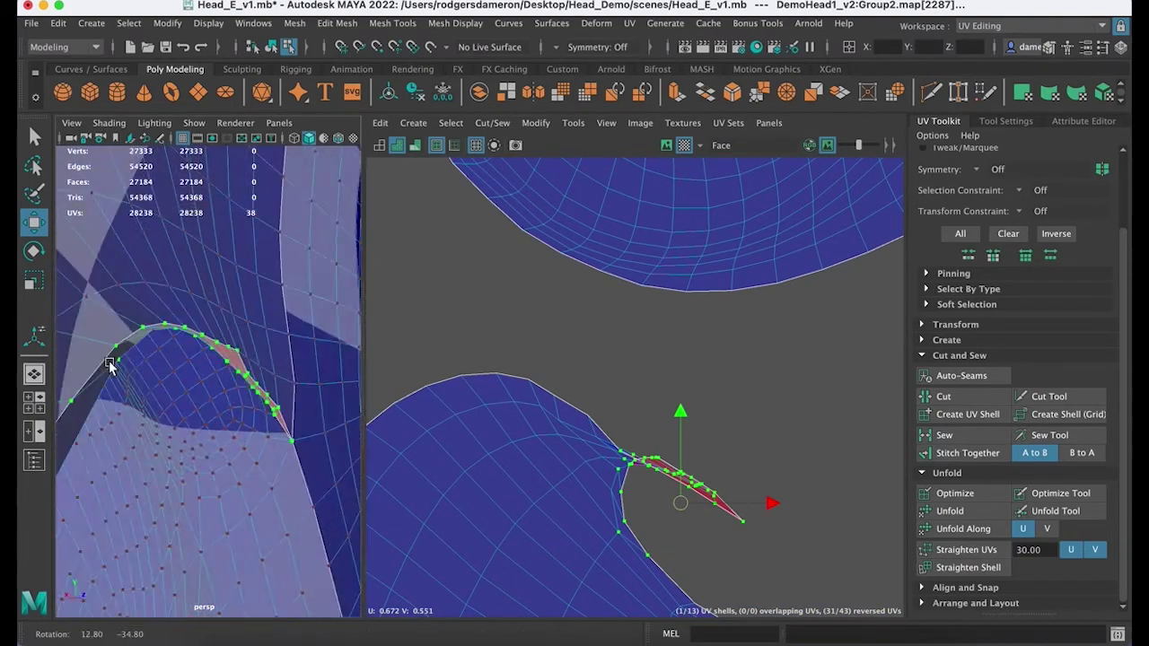
right_click_drag(113, 363, 229, 378, "alt")
scroll(235, 372, "up", 5)
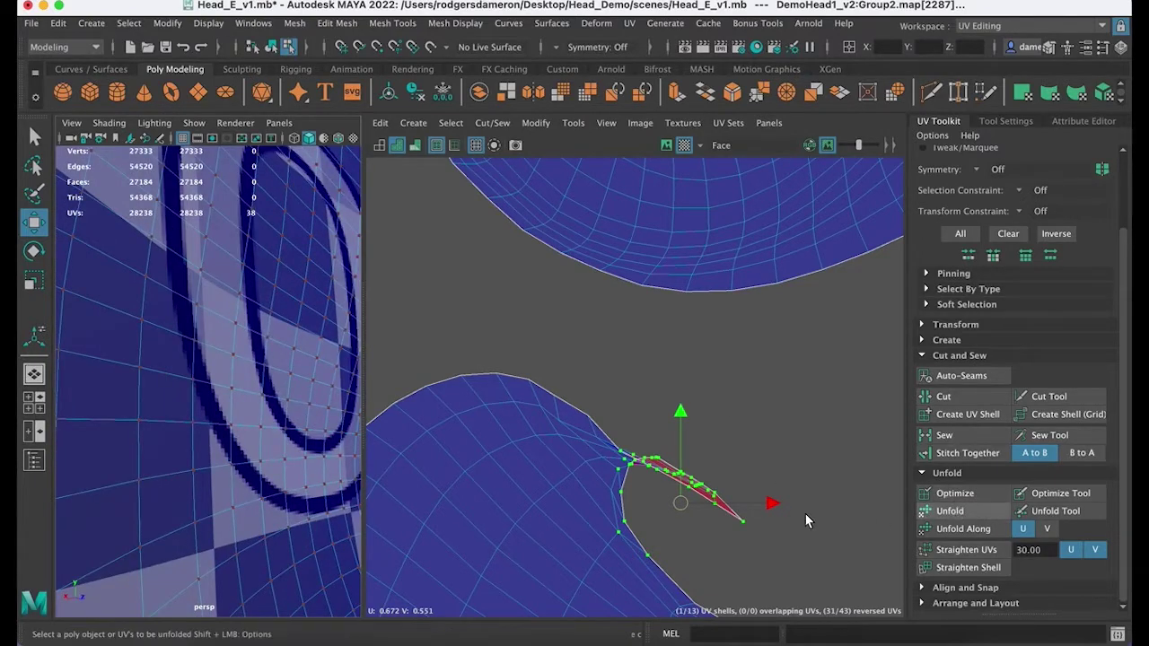
Step: Unfold the selected UVs so the flap at the second ear shell's upper end opens outward
middle_click_drag(640, 501, 653, 459, "alt")
right_click_drag(654, 460, 662, 522, "alt")
middle_click_drag(663, 522, 685, 500, "alt")
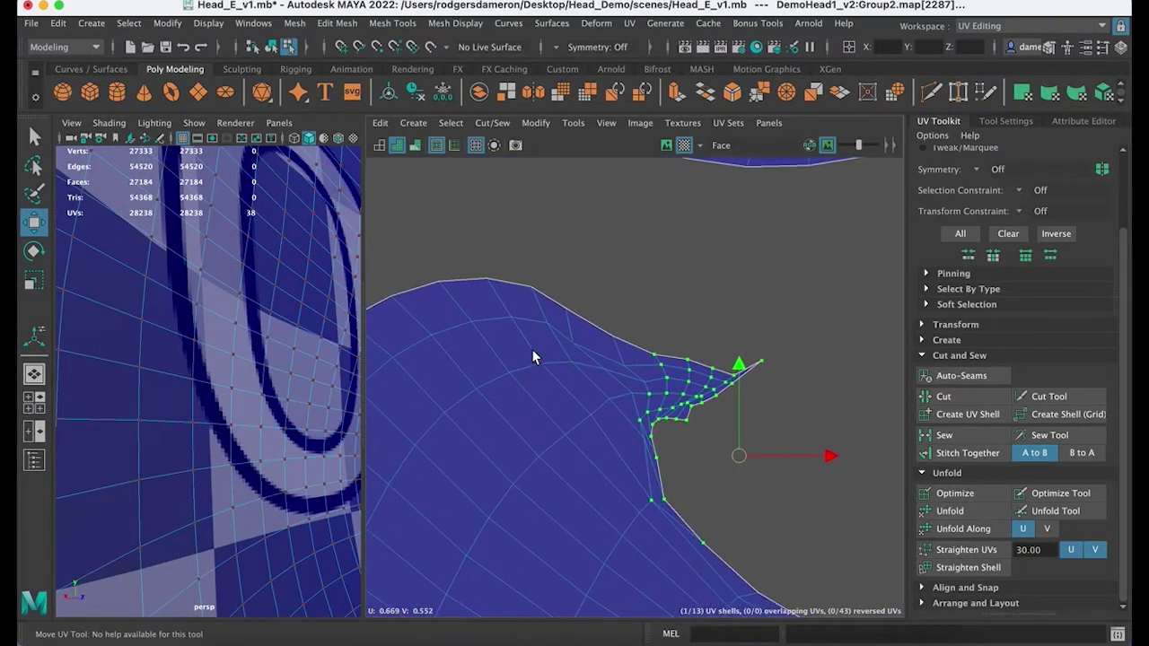
Step: Optimize the UVs of the opened flap, its lower edge and the inner curve beneath it
left_click(970, 491)
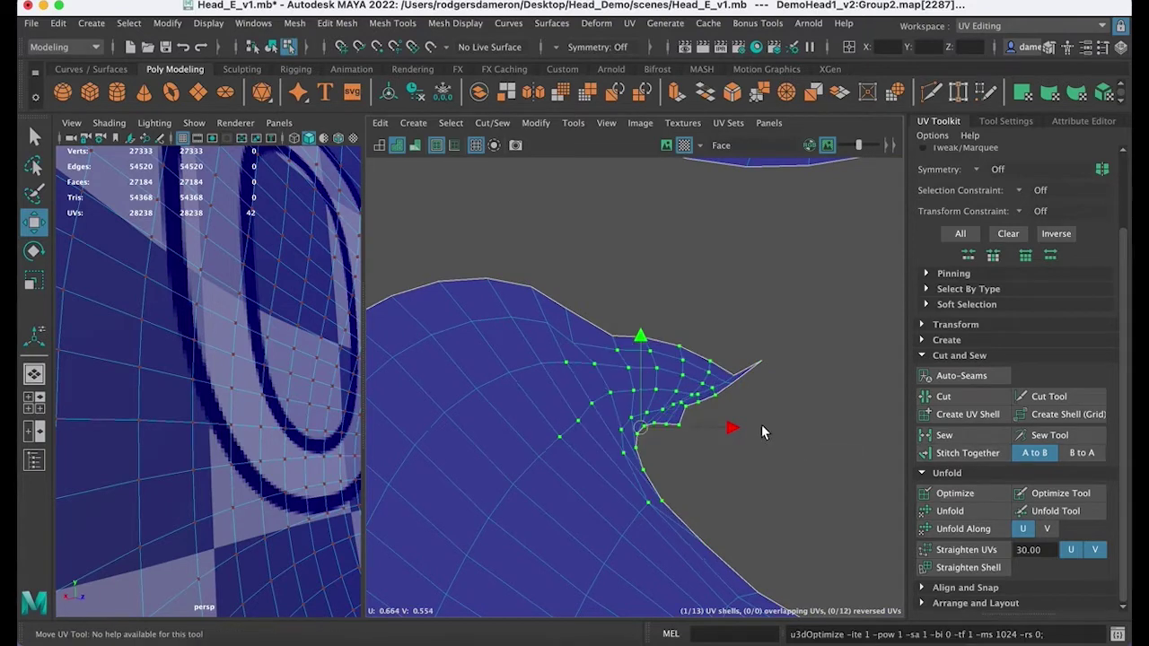
left_click(945, 495)
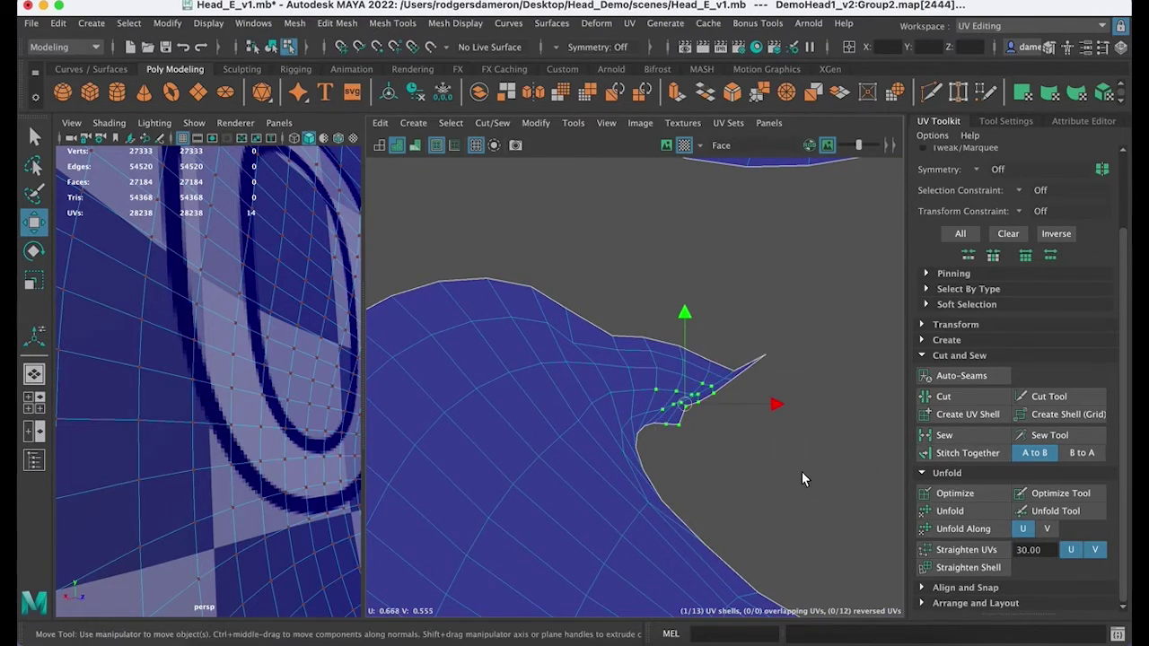
left_click(954, 492)
left_click_drag(602, 394, 731, 544)
left_click(939, 494)
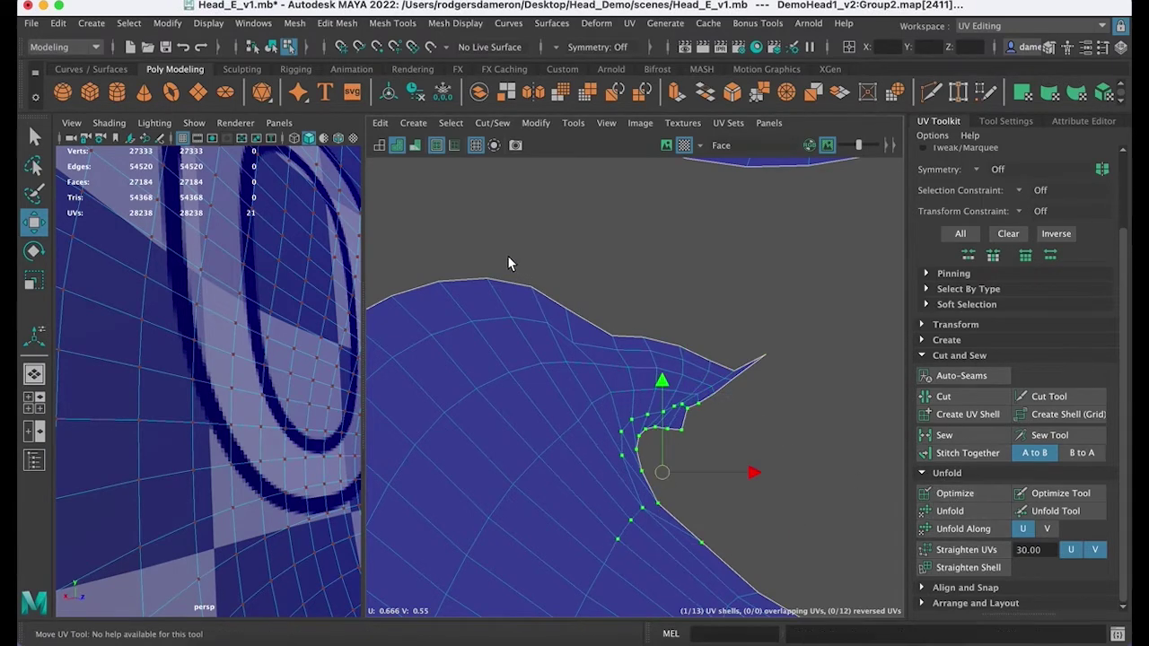
Step: Optimize the UVs along the shell's outer edge beside the flap, and optimize the whole pointed flap twice
left_click_drag(507, 255, 674, 403)
left_click(972, 494)
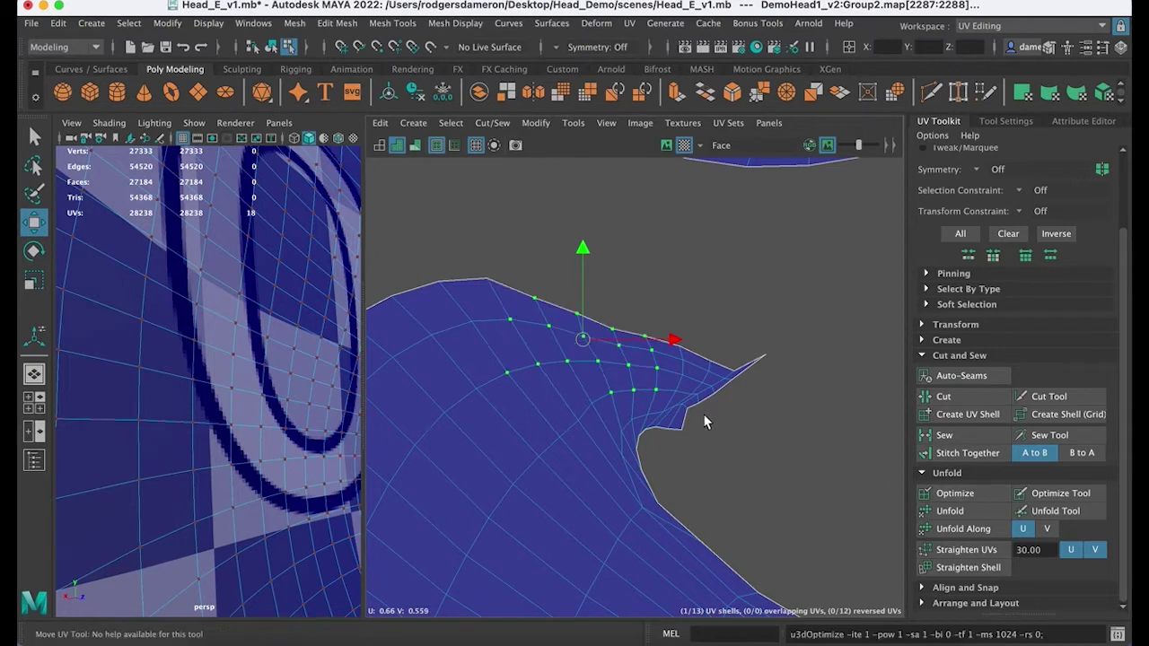
left_click_drag(450, 255, 633, 405)
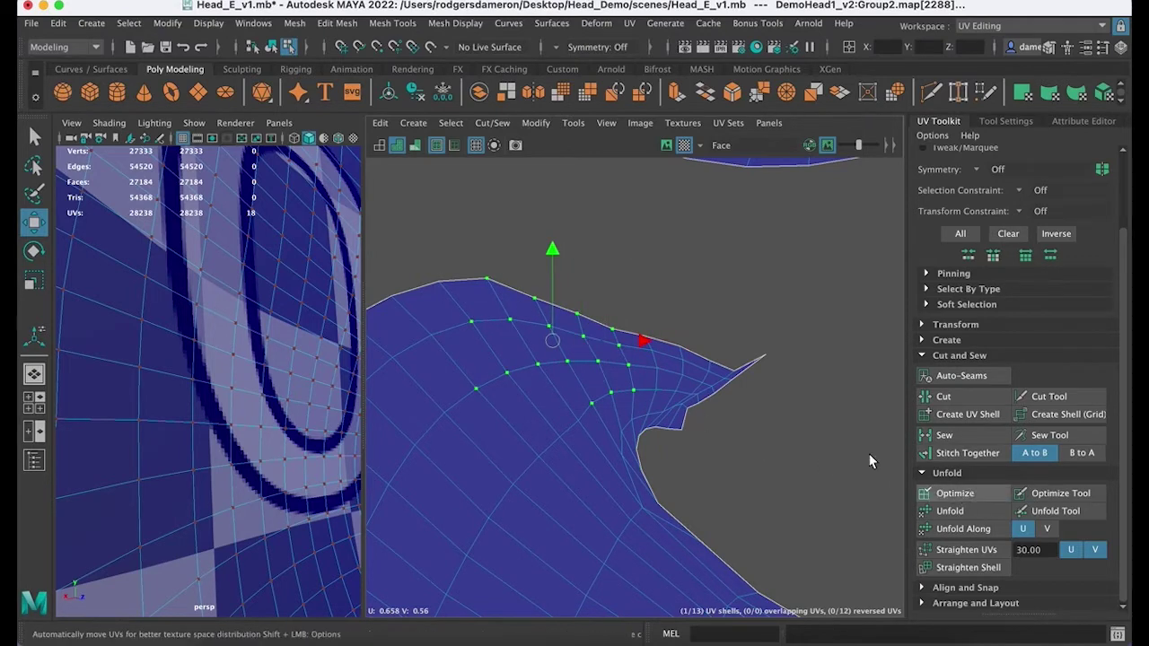
left_click_drag(626, 284, 791, 438)
left_click(984, 496)
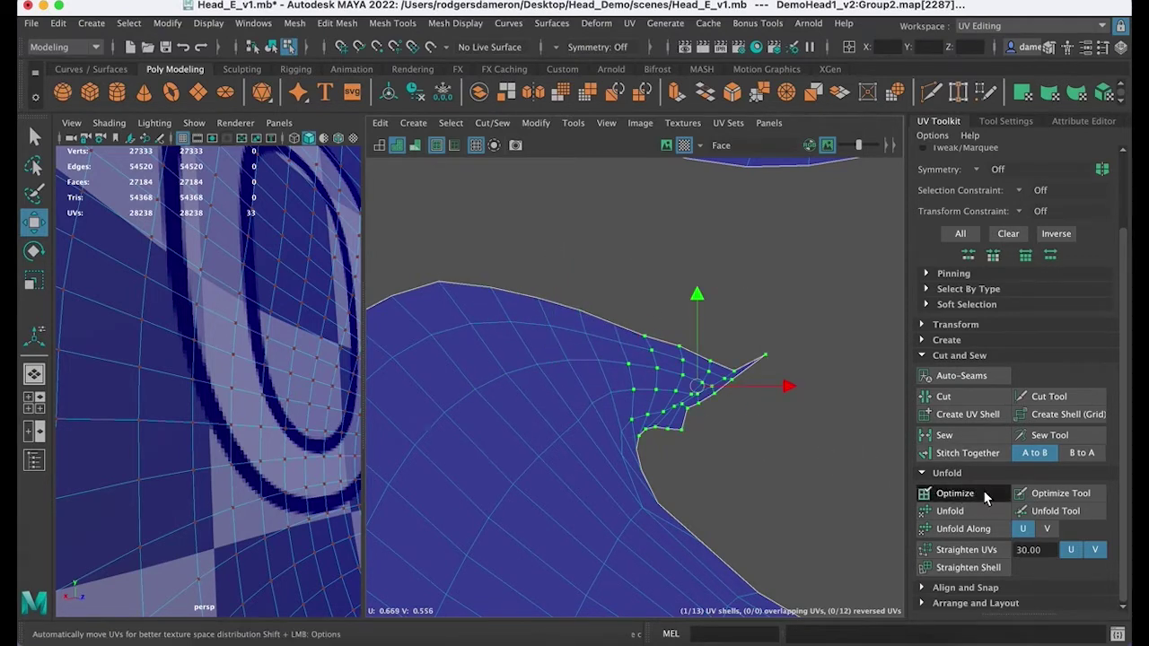
left_click(984, 496)
Step: Zoom out to the whole head and return from UV selection to object mode with the Select tool
left_click_drag(225, 379, 239, 438, "alt")
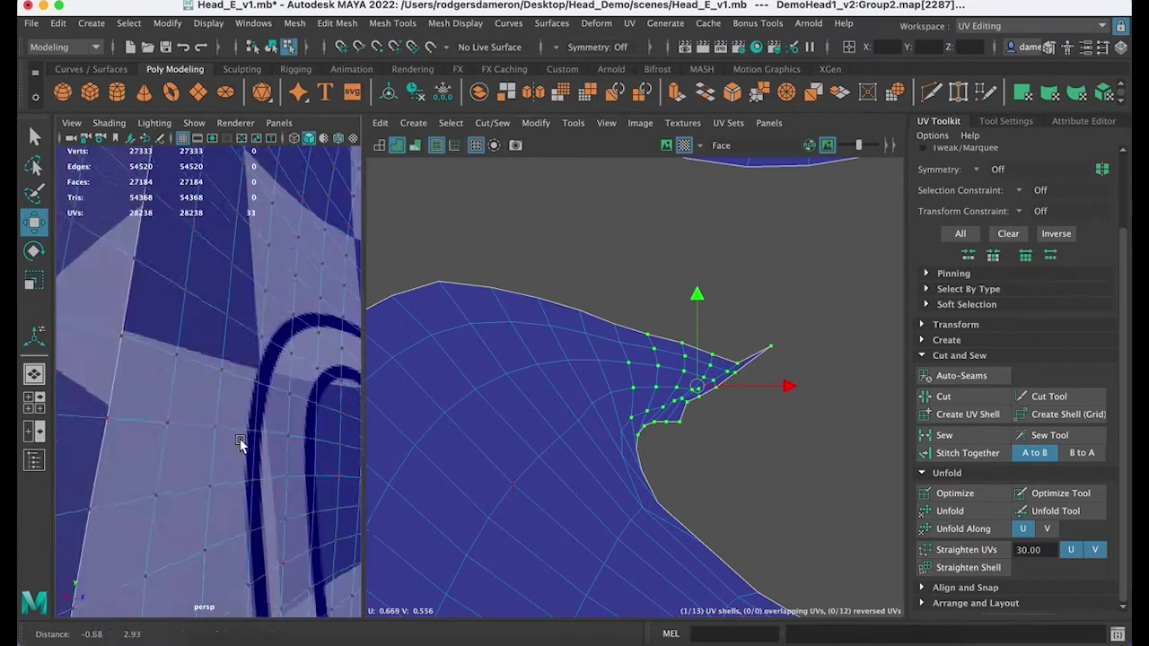
right_click_drag(238, 438, 162, 382, "alt")
left_click_drag(268, 420, 257, 435, "alt")
key("q")
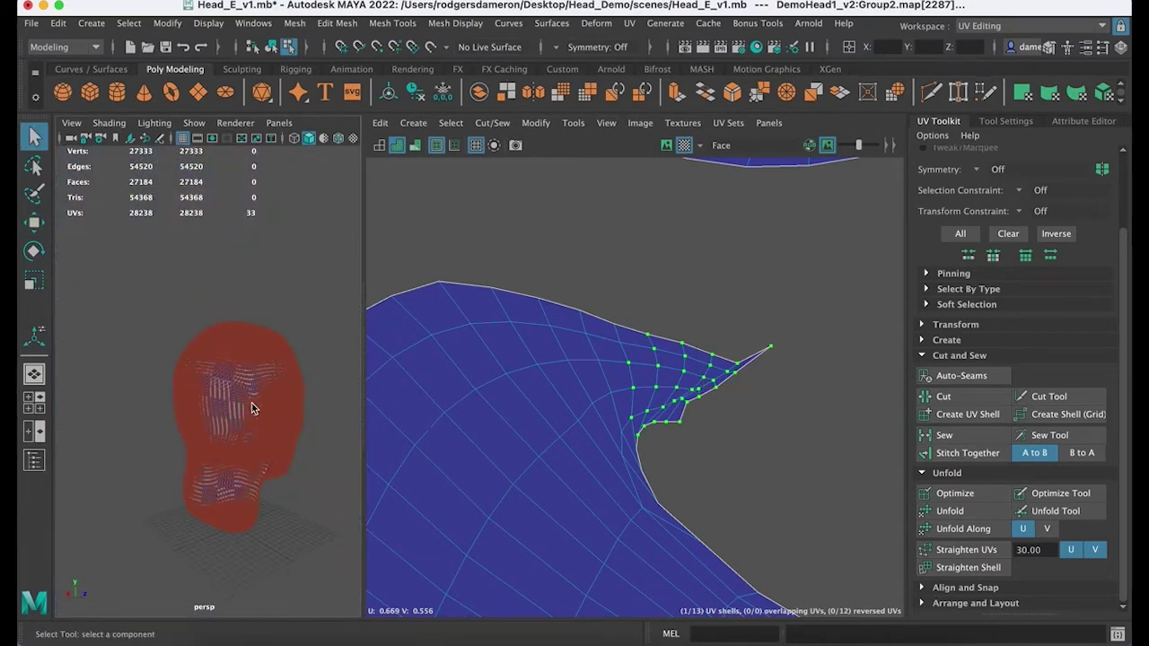
right_click_drag(254, 228, 319, 199)
Step: Examine the checker texture on the head from the front and side, keeping the head mesh selected
left_click_drag(283, 348, 182, 333, "alt")
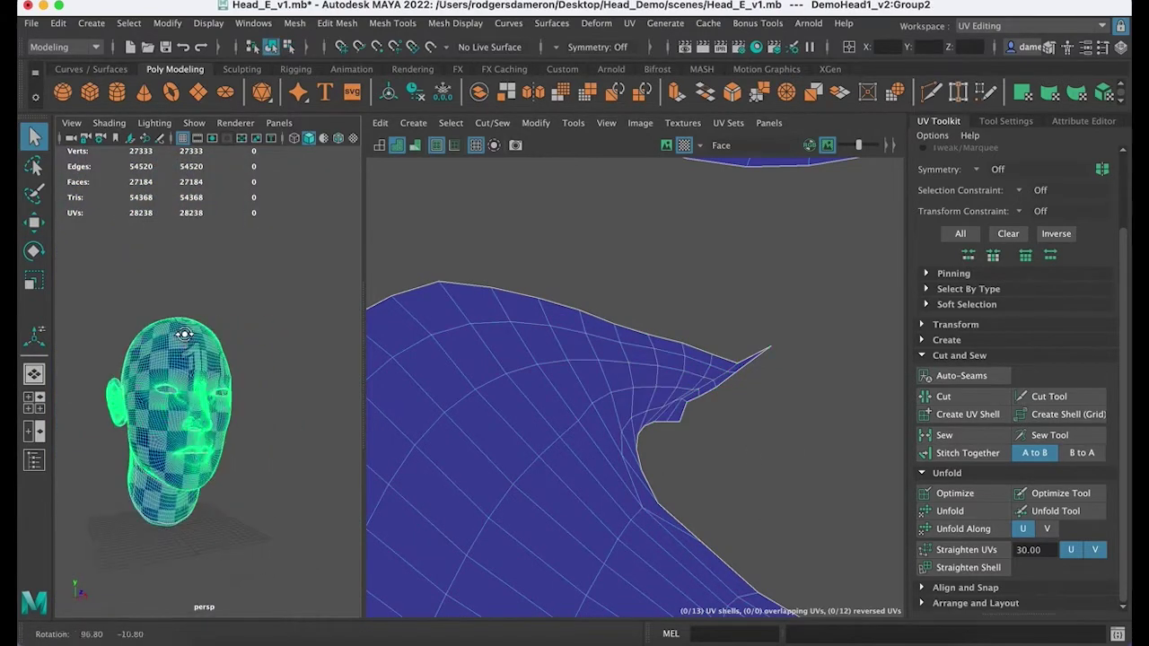
right_click_drag(182, 333, 257, 385, "alt")
left_click_drag(257, 385, 154, 402, "alt")
middle_click_drag(178, 400, 216, 373, "alt")
right_click_drag(215, 374, 165, 357, "alt")
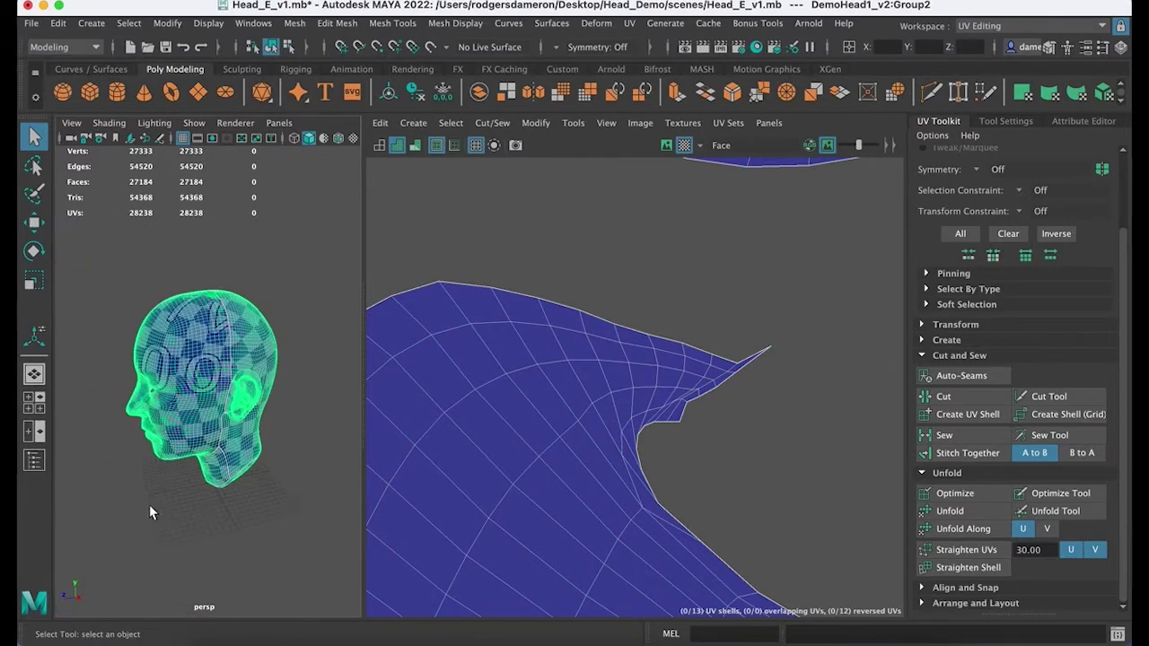
left_click(149, 506)
left_click_drag(151, 503, 174, 500, "alt")
left_click(207, 424)
left_click_drag(196, 446, 216, 447, "alt")
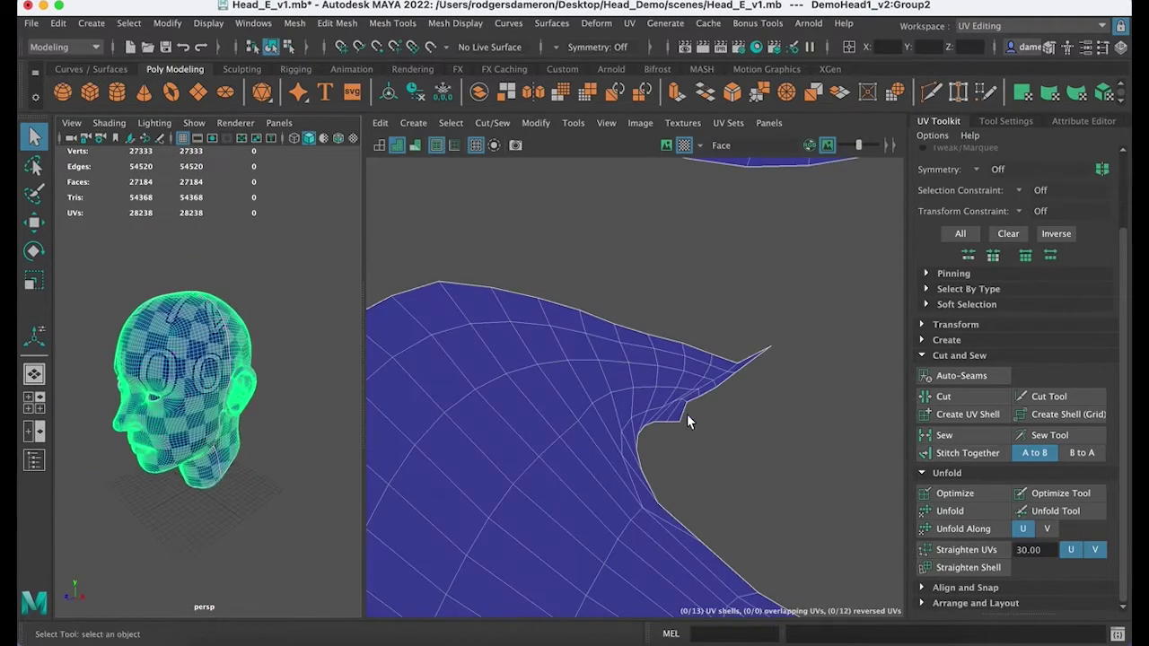
Step: Review the second ear shell's borders and the complete packed UV layout in the 0–1 space
key("f")
scroll(726, 410, "down", 2)
right_click_drag(726, 410, 733, 434, "alt")
middle_click_drag(733, 434, 718, 306, "alt")
right_click_drag(718, 305, 662, 320, "alt")
middle_click_drag(663, 321, 865, 321, "alt")
middle_click_drag(608, 387, 761, 601, "alt")
middle_click_drag(689, 361, 683, 587, "alt")
middle_click_drag(718, 477, 638, 299, "alt")
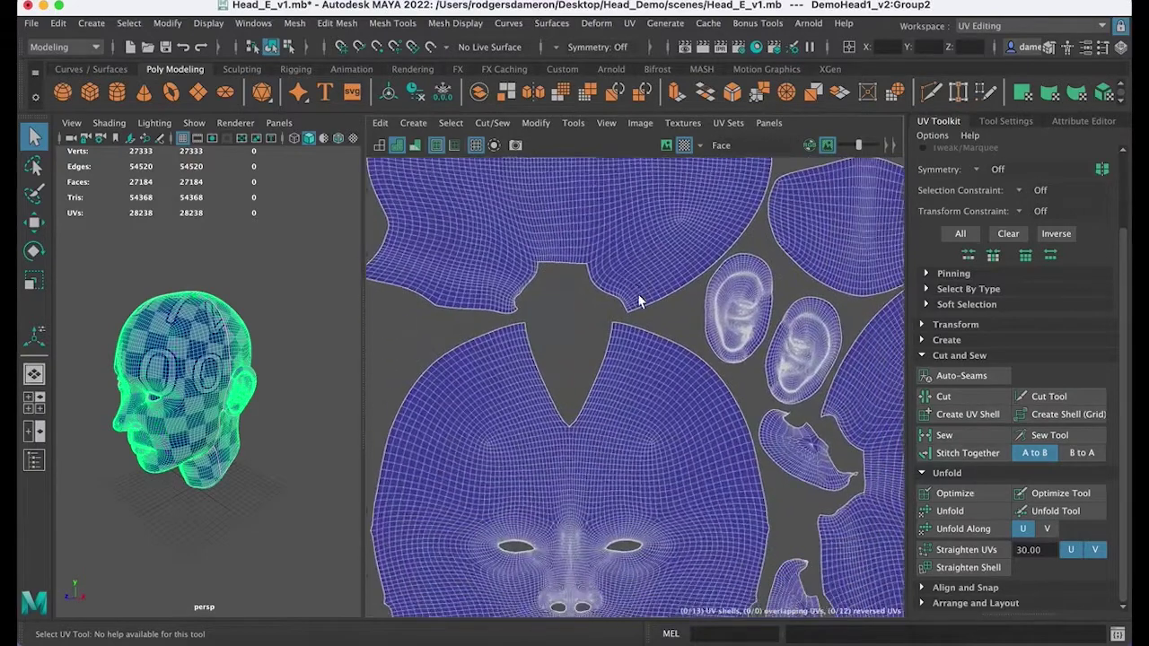
right_click_drag(638, 300, 390, 316, "alt")
middle_click_drag(714, 366, 677, 369, "alt")
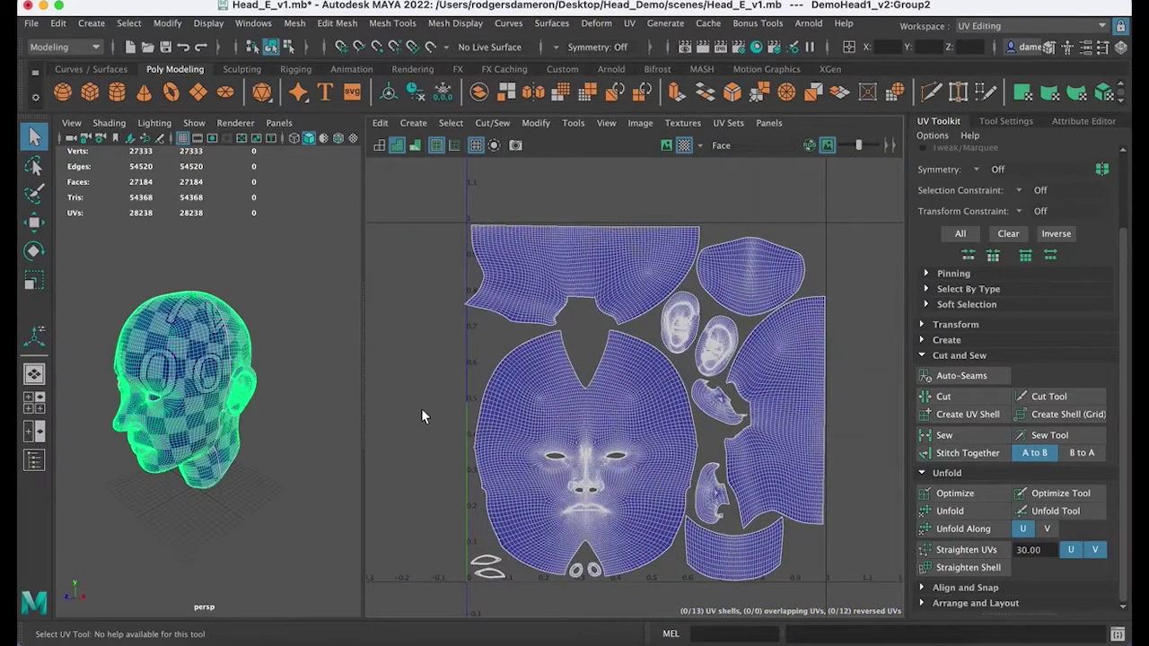
Step: Temporarily turn off the UV shell shading to examine the plain checker pattern on the head, and restore it
left_click_drag(315, 425, 300, 420, "alt")
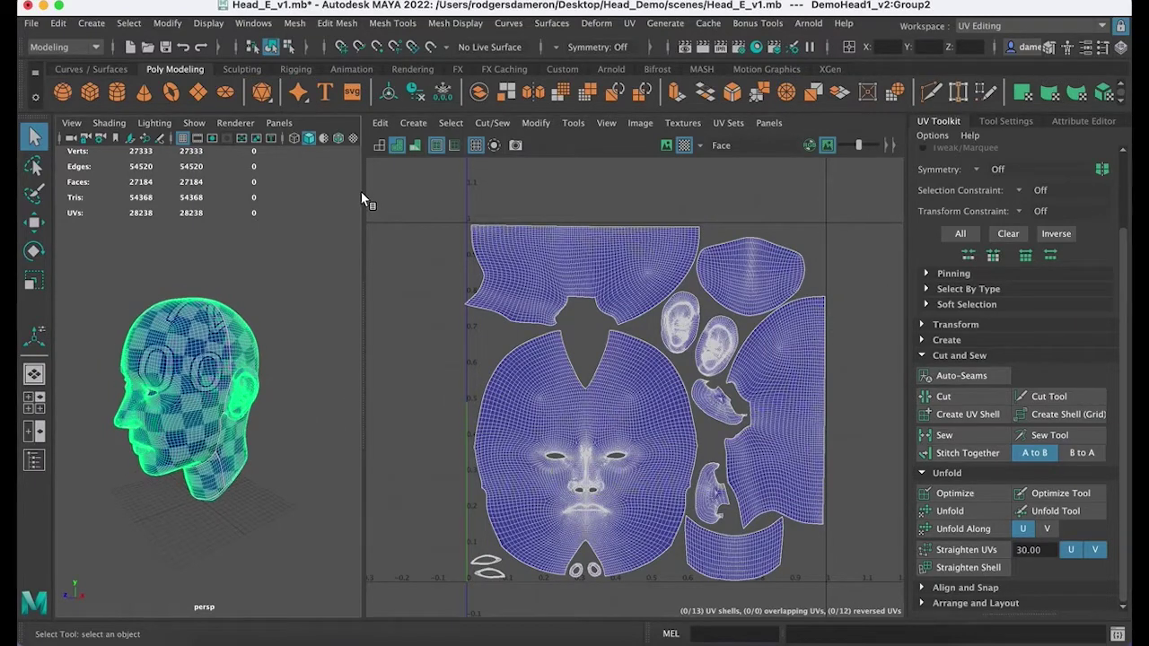
left_click(396, 144)
middle_click_drag(211, 409, 247, 397, "alt")
right_click_drag(248, 398, 279, 419, "alt")
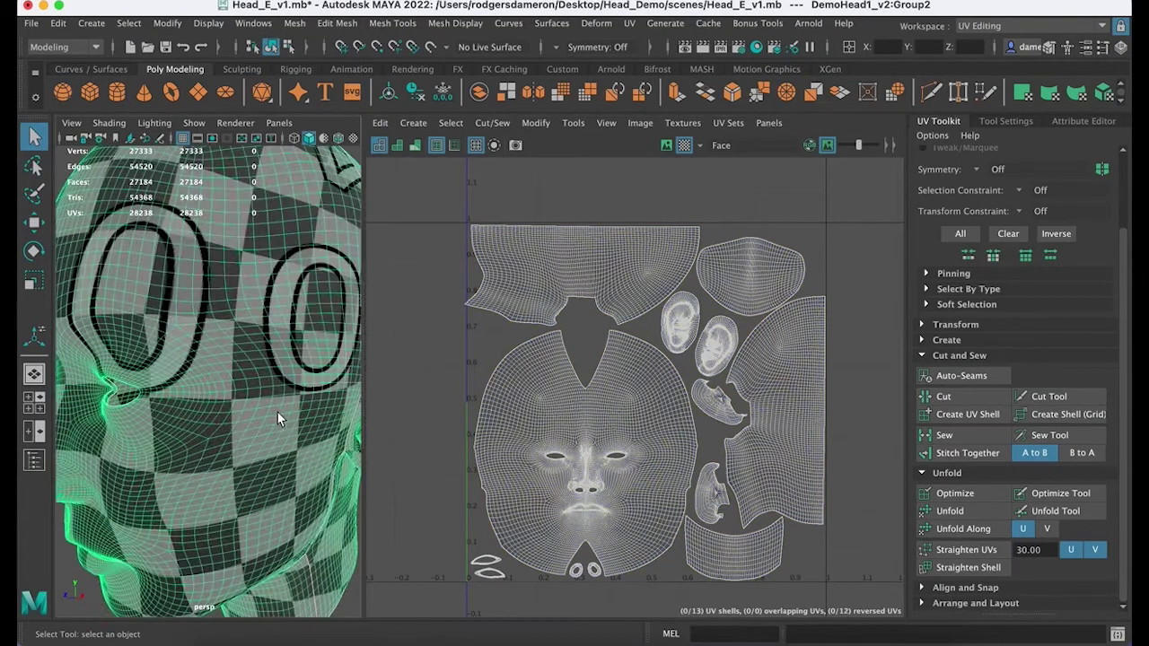
left_click_drag(279, 419, 305, 402, "alt")
right_click_drag(275, 404, 172, 423, "alt")
left_click_drag(172, 423, 242, 429, "alt")
left_click_drag(131, 413, 176, 423, "alt")
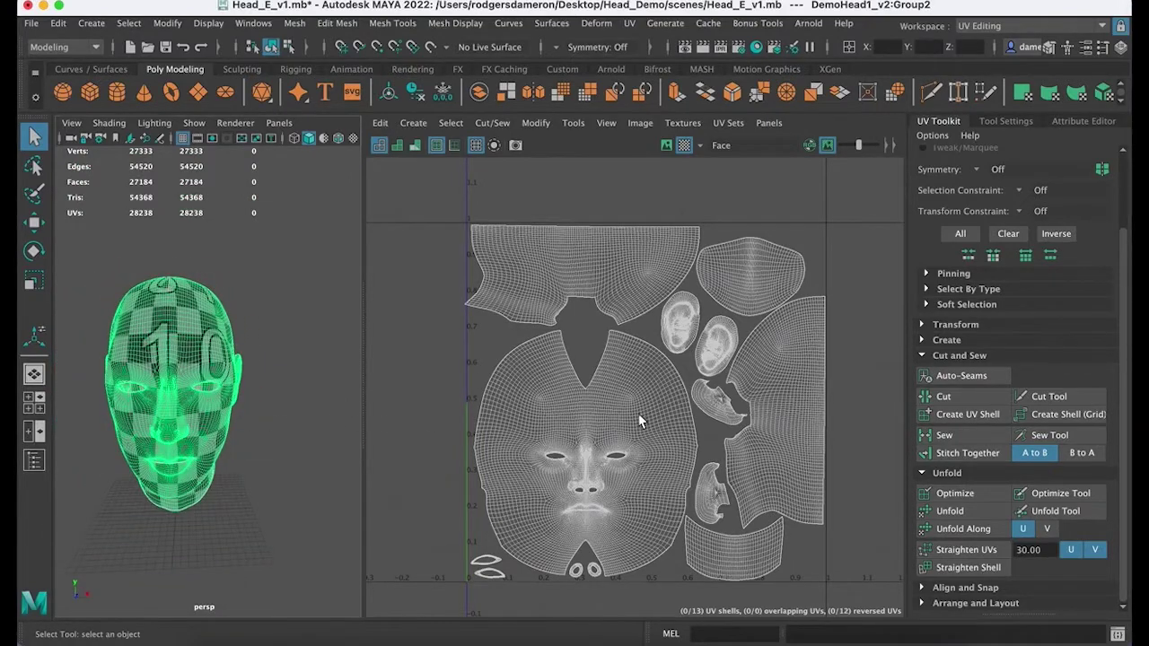
left_click(396, 142)
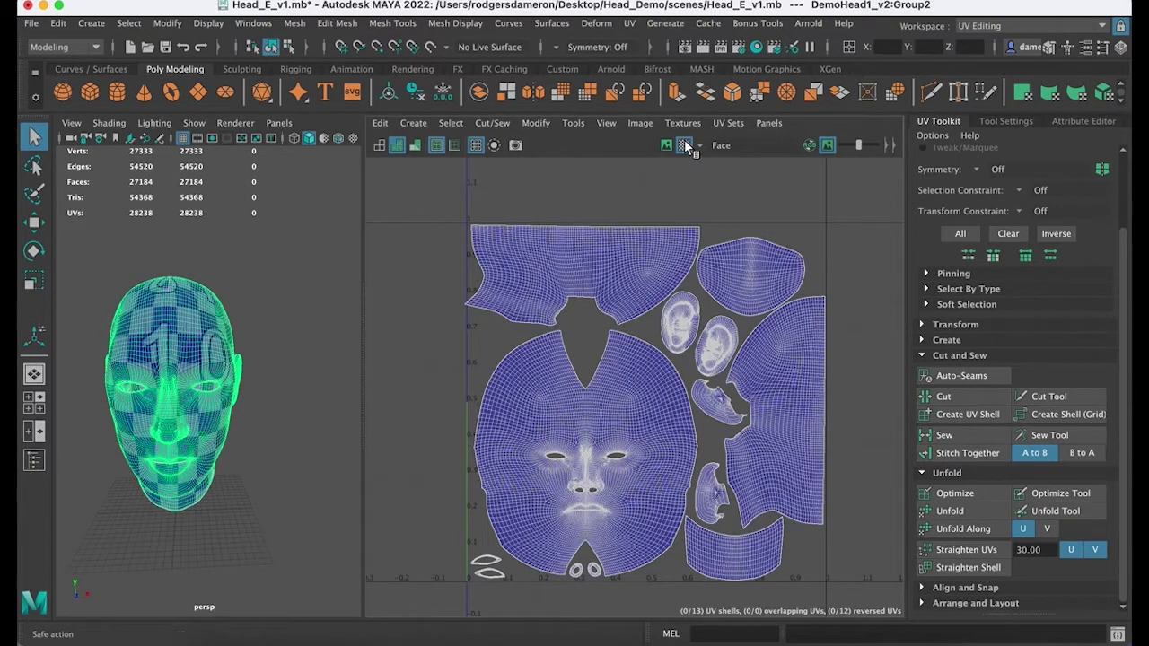
Step: Check the head from the side once more and save the scene
left_click_drag(287, 376, 184, 310, "alt")
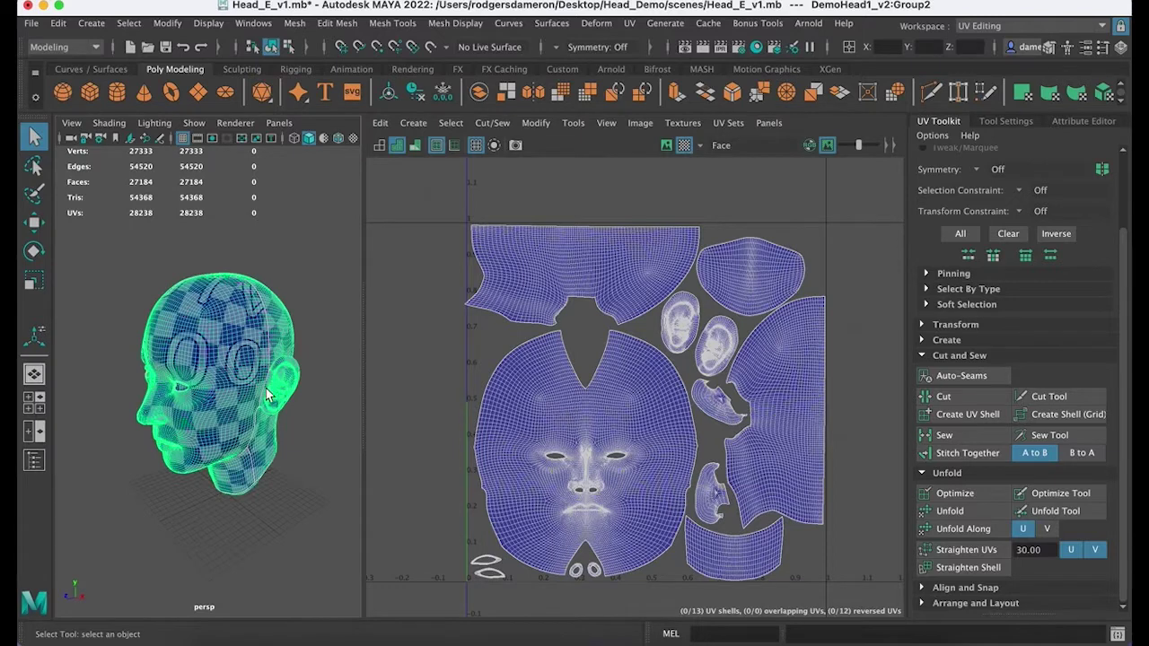
mouse_move(266, 395)
left_mouse_down("alt")
mouse_move(149, 397)
mouse_move(269, 395)
left_mouse_up("alt")
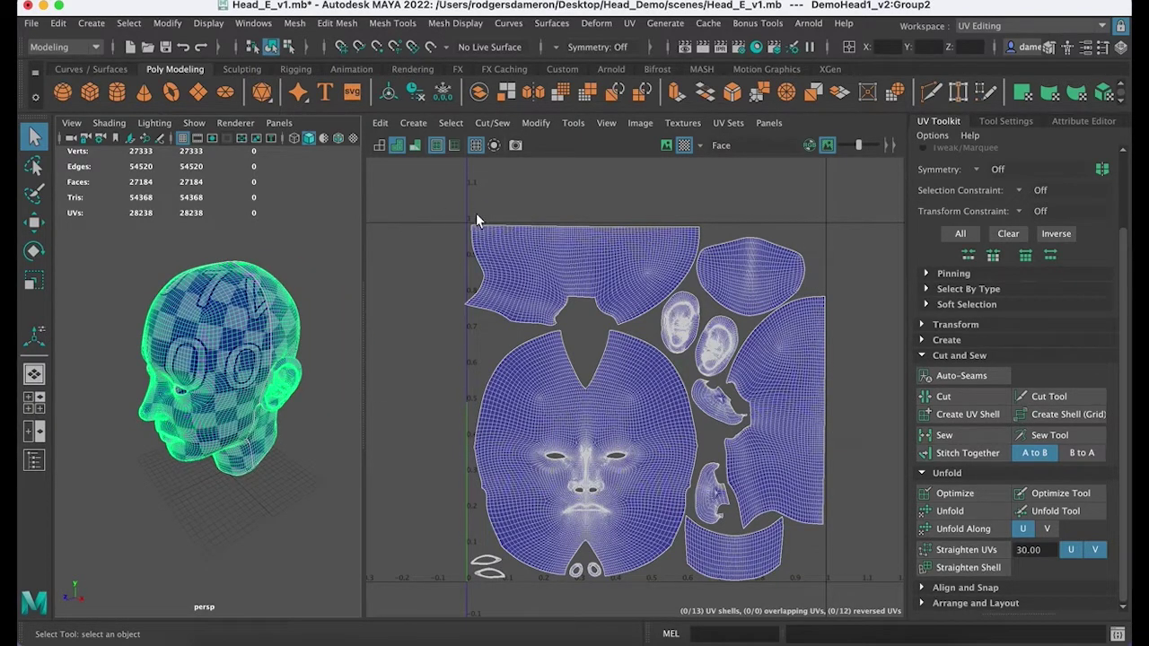
middle_click_drag(622, 334, 584, 332, "alt")
left_click(166, 49)
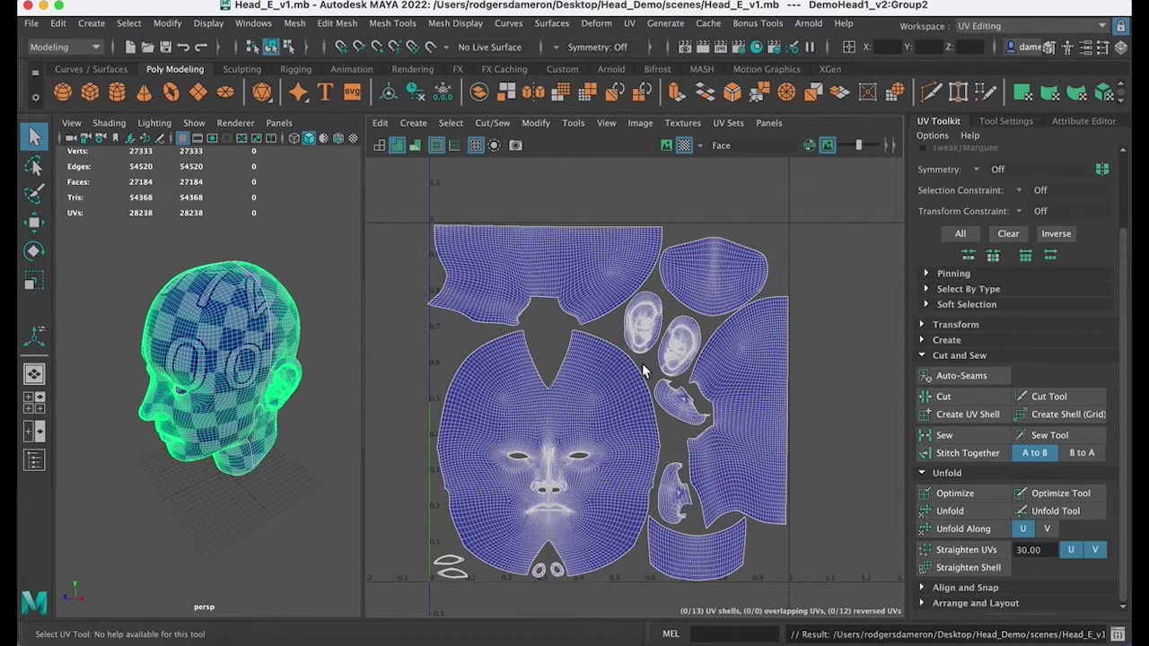
middle_click_drag(675, 512, 678, 491, "alt")
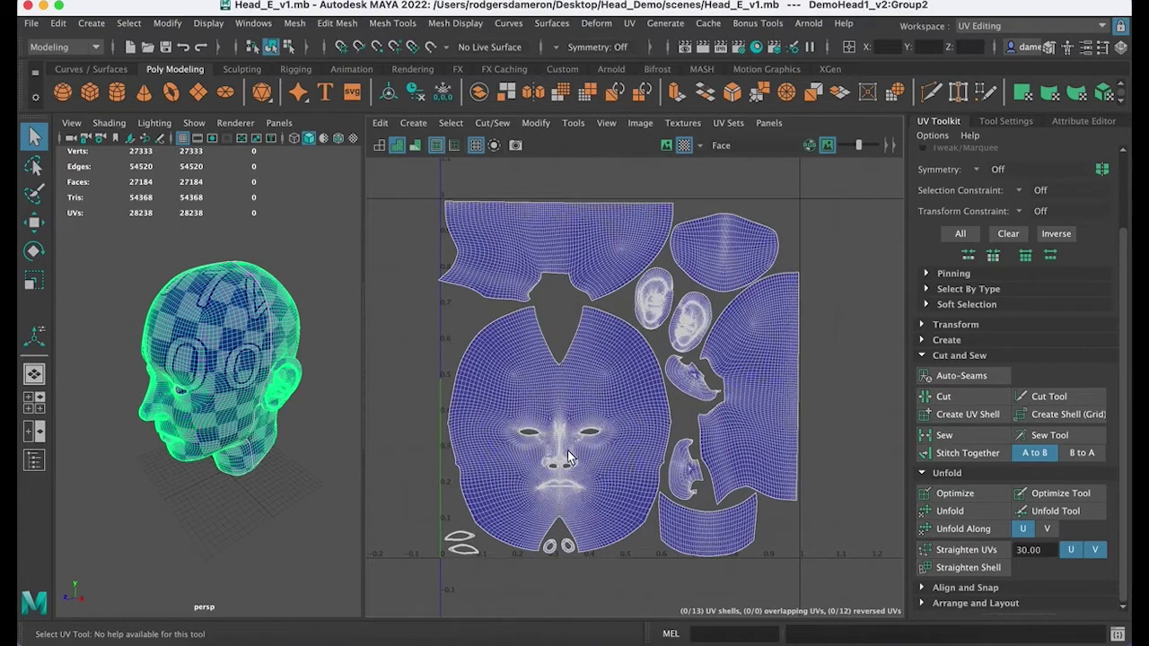
middle_click_drag(562, 443, 582, 419, "alt")
right_click_drag(582, 418, 592, 440, "alt")
middle_click_drag(588, 448, 567, 323, "alt")
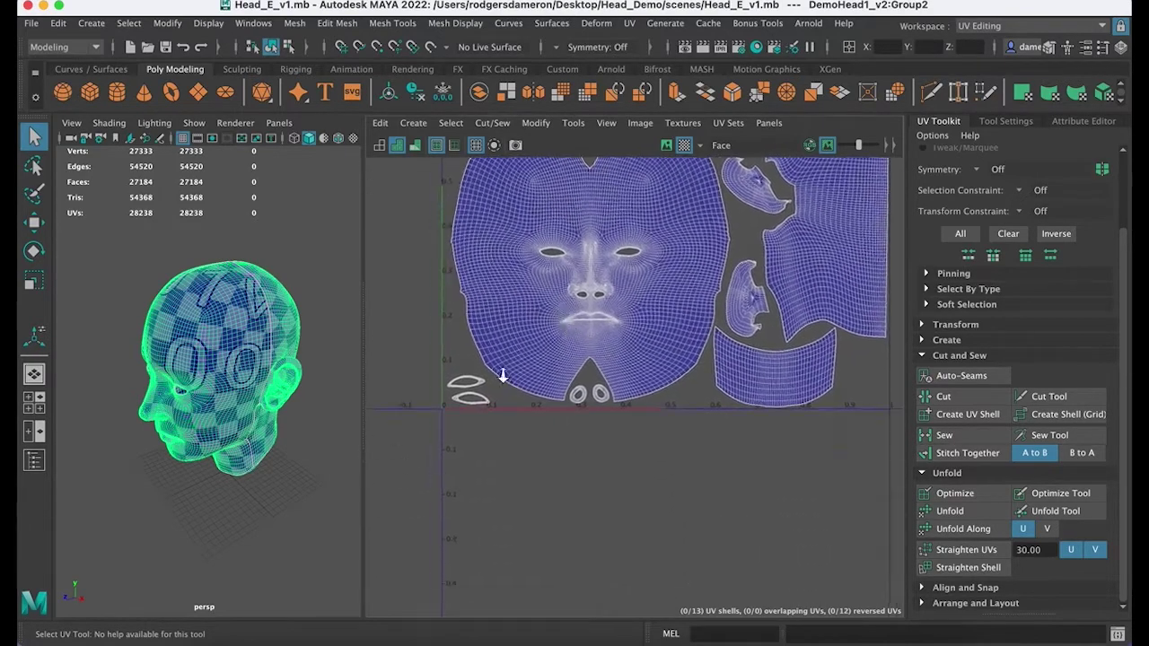
Step: Examine the gap between the lower shells and the bottom border of the 0–1 UV space
right_click_drag(502, 376, 670, 426, "alt")
middle_click_drag(718, 431, 587, 392, "alt")
right_click_drag(586, 391, 785, 382, "alt")
middle_click_drag(862, 382, 518, 369, "alt")
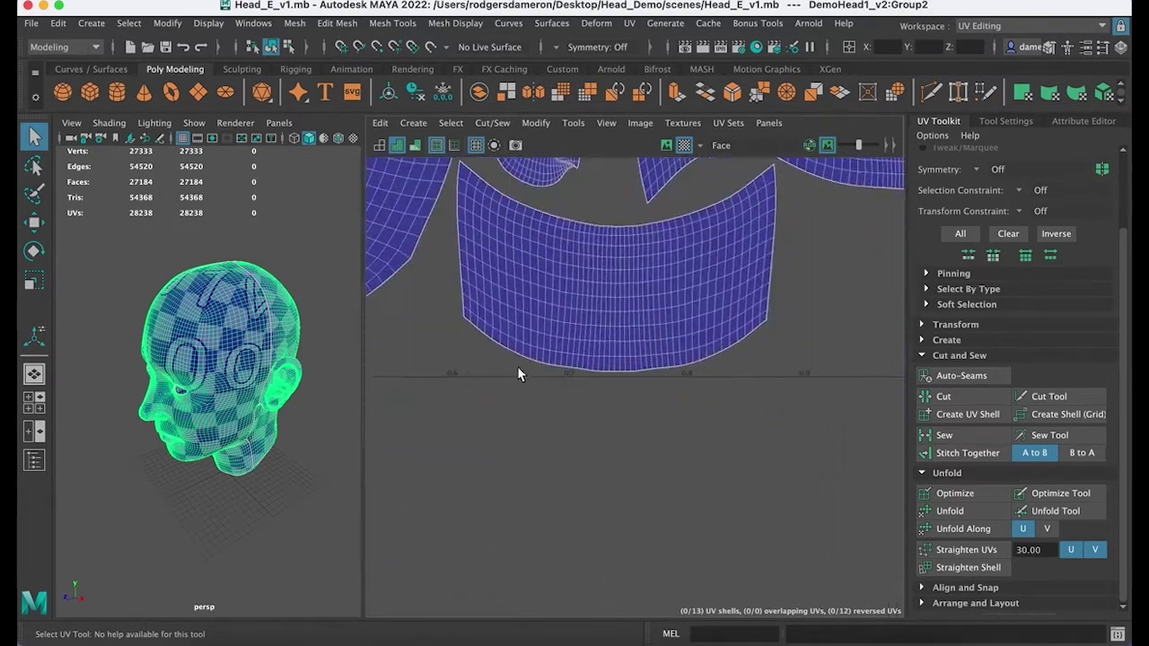
scroll(517, 373, "up", 3)
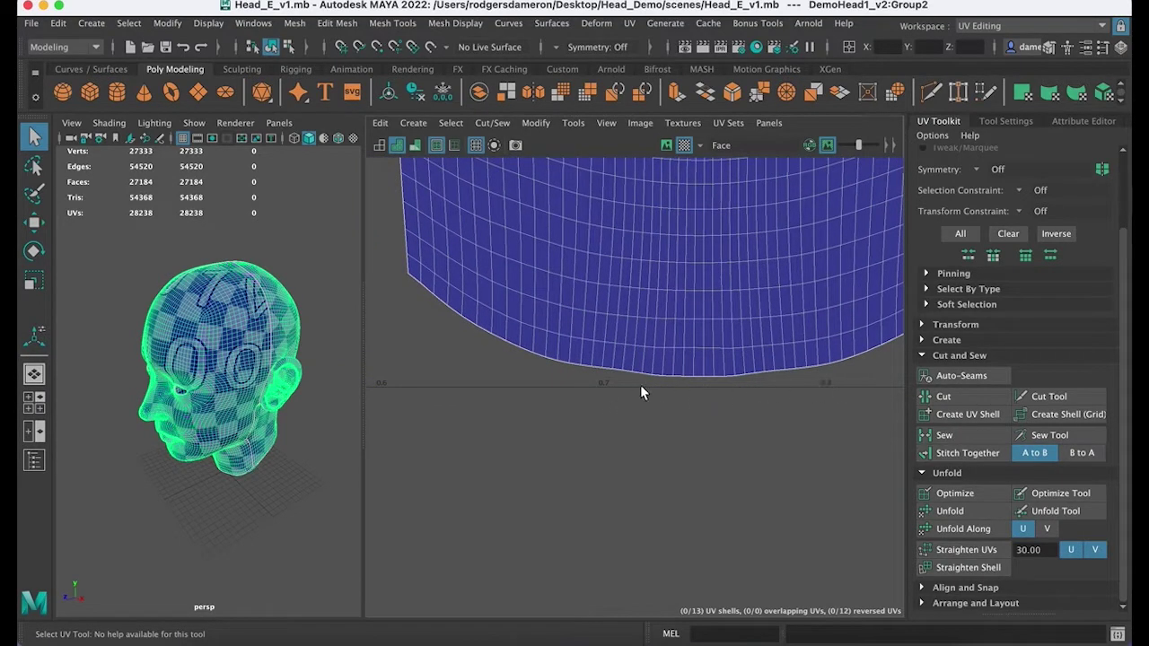
middle_click_drag(740, 383, 646, 405, "alt")
right_click_drag(646, 406, 538, 403, "alt")
middle_click_drag(767, 396, 640, 462, "alt")
right_click_drag(709, 388, 611, 395, "alt")
middle_click_drag(721, 330, 557, 481, "alt")
Step: Select the large back-of-head shell and try moving it horizontally across the U = 1 border
right_click_drag(593, 316, 517, 302)
left_click(529, 298)
middle_click_drag(680, 315, 632, 420, "alt")
right_click_drag(632, 420, 597, 411, "alt")
key("w")
middle_click_drag(622, 345, 675, 417, "alt")
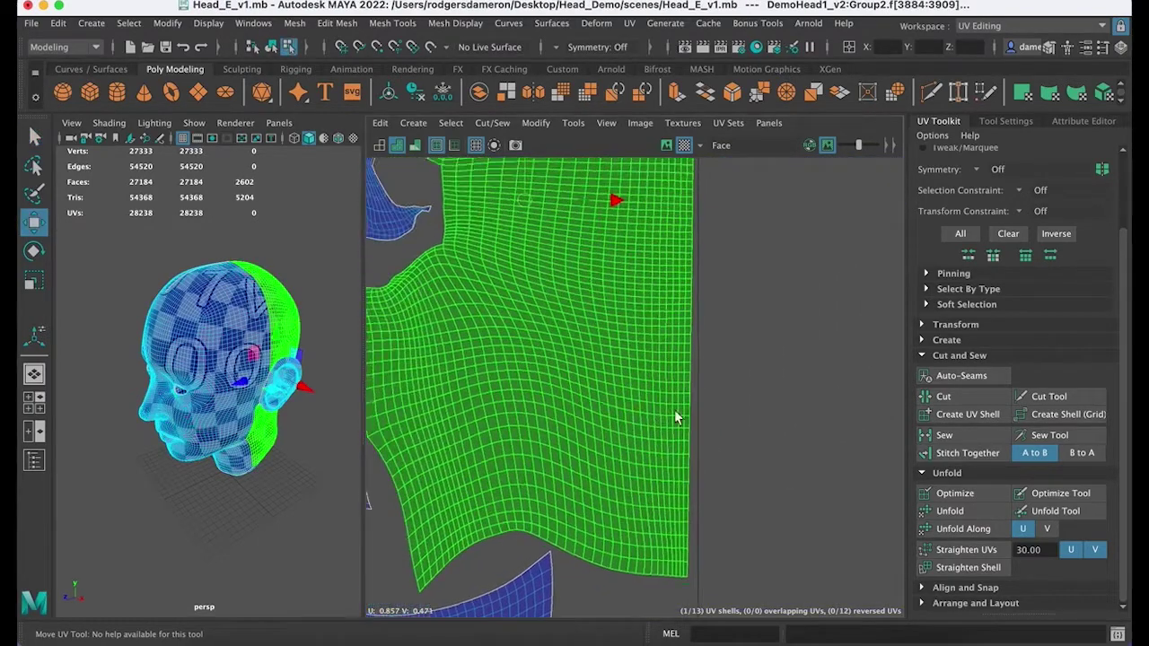
right_click_drag(675, 417, 623, 349, "alt")
left_click_drag(643, 237, 652, 237)
middle_click_drag(755, 488, 704, 377, "alt")
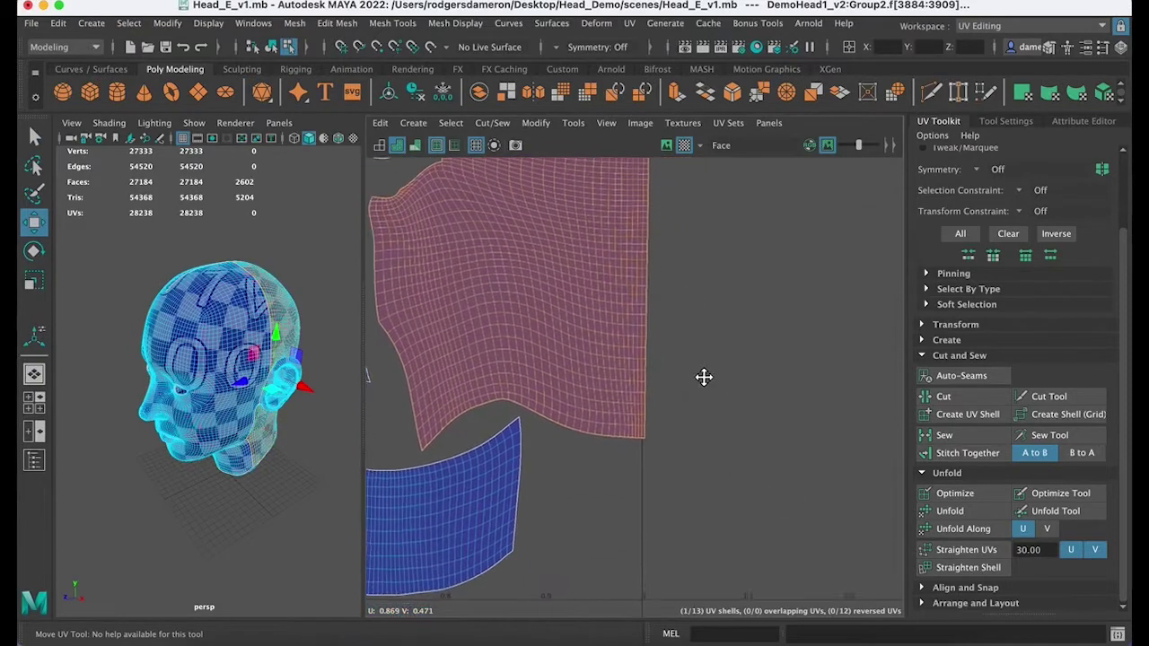
scroll(704, 377, "up", 3)
left_click(676, 442)
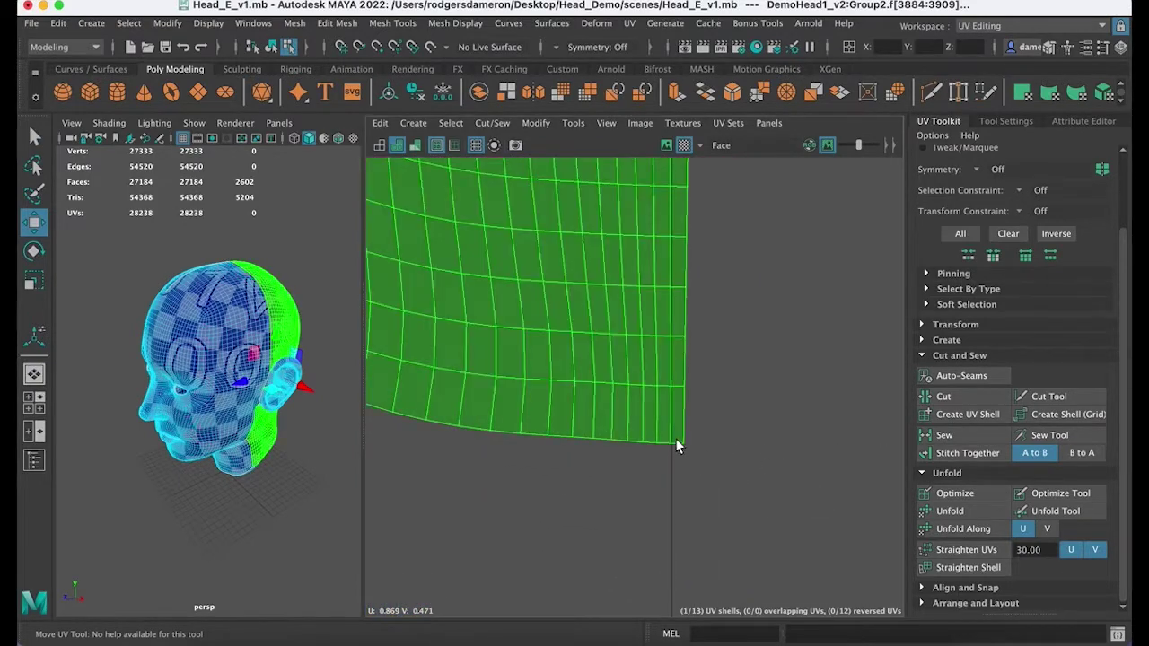
Step: Undo the horizontal move of the large back-of-head shell
middle_click_drag(744, 466, 751, 515, "alt")
right_click_drag(751, 515, 538, 312, "alt")
middle_click_drag(660, 312, 718, 513, "alt")
right_click_drag(718, 514, 644, 428, "alt")
key("super+z")
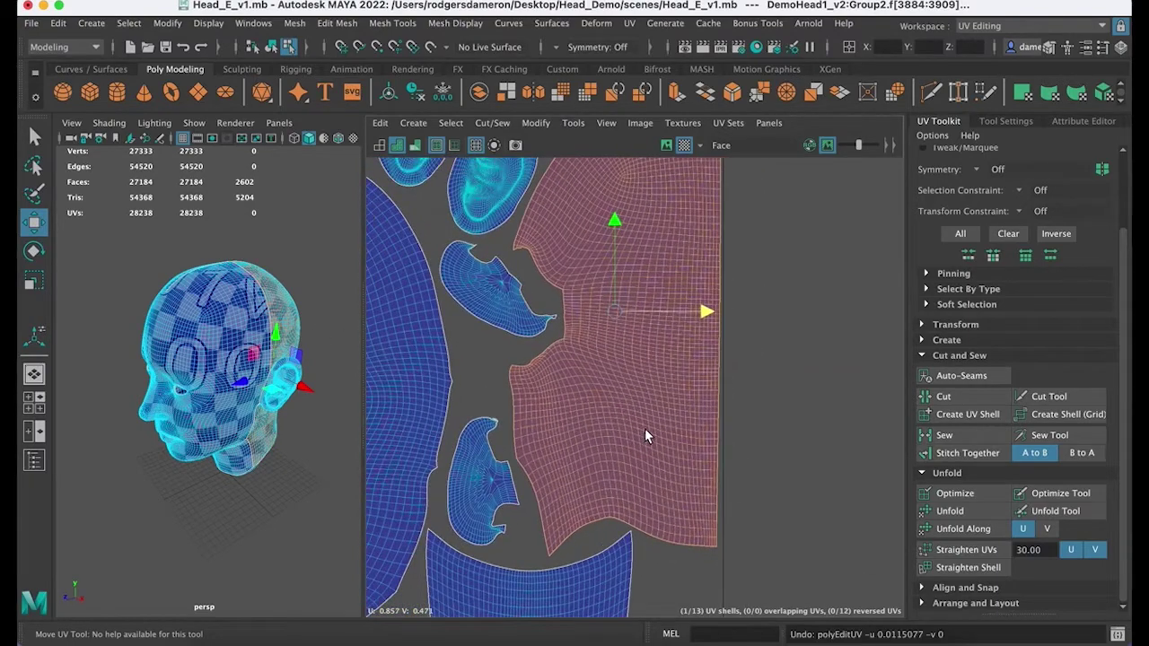
Step: Deselect the shell and examine how the upper shells sit against the top and side borders of the UV space
middle_click_drag(644, 429, 662, 488, "alt")
right_click_drag(661, 488, 668, 436, "alt")
key("q")
left_click(815, 397)
middle_click_drag(721, 392, 729, 543, "alt")
middle_click_drag(683, 370, 674, 558, "alt")
right_click_drag(616, 443, 858, 440, "alt")
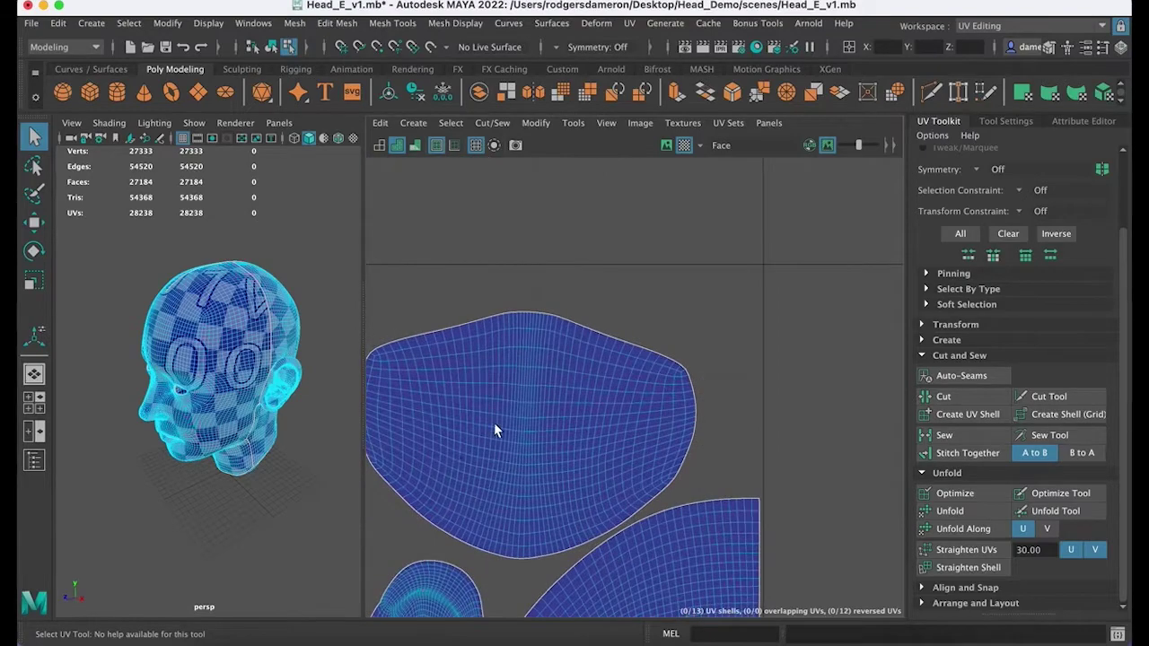
middle_click_drag(493, 422, 866, 510, "alt")
mouse_move(649, 469)
middle_mouse_down("alt")
mouse_move(870, 462)
mouse_move(860, 424)
middle_mouse_up("alt")
right_click_drag(859, 423, 666, 419, "alt")
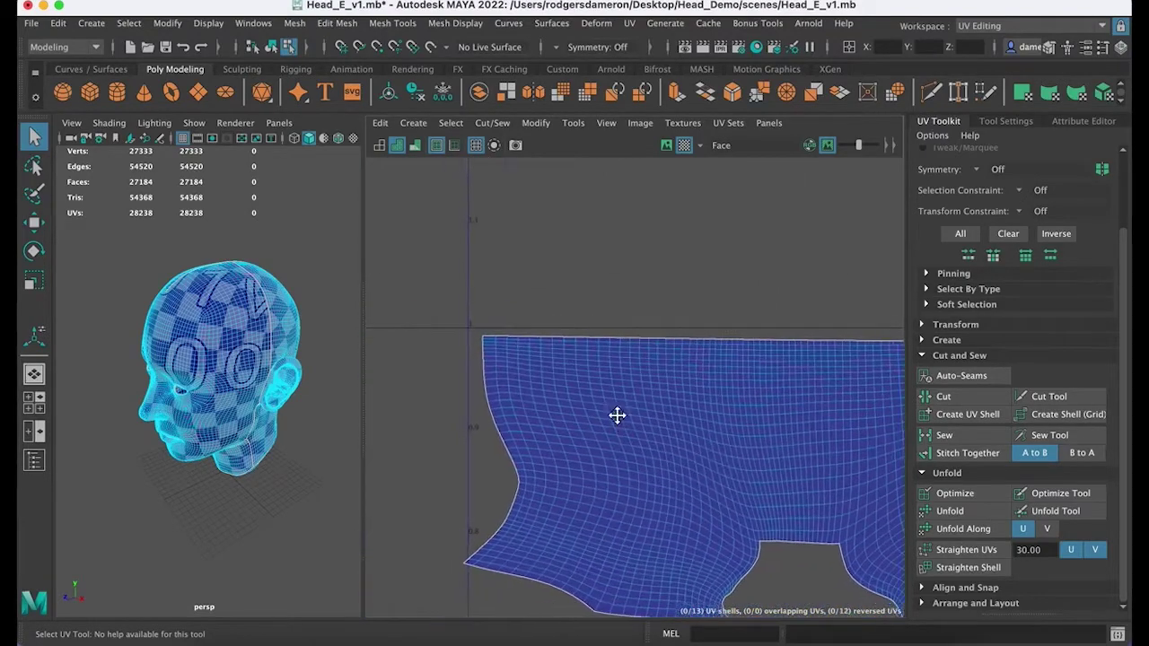
middle_click_drag(616, 416, 651, 253, "alt")
Step: Select the UVs at the pointed corner of the upper head shell to check them against the U = 0 border
right_click_drag(510, 393, 478, 373)
left_click_drag(478, 372, 580, 443)
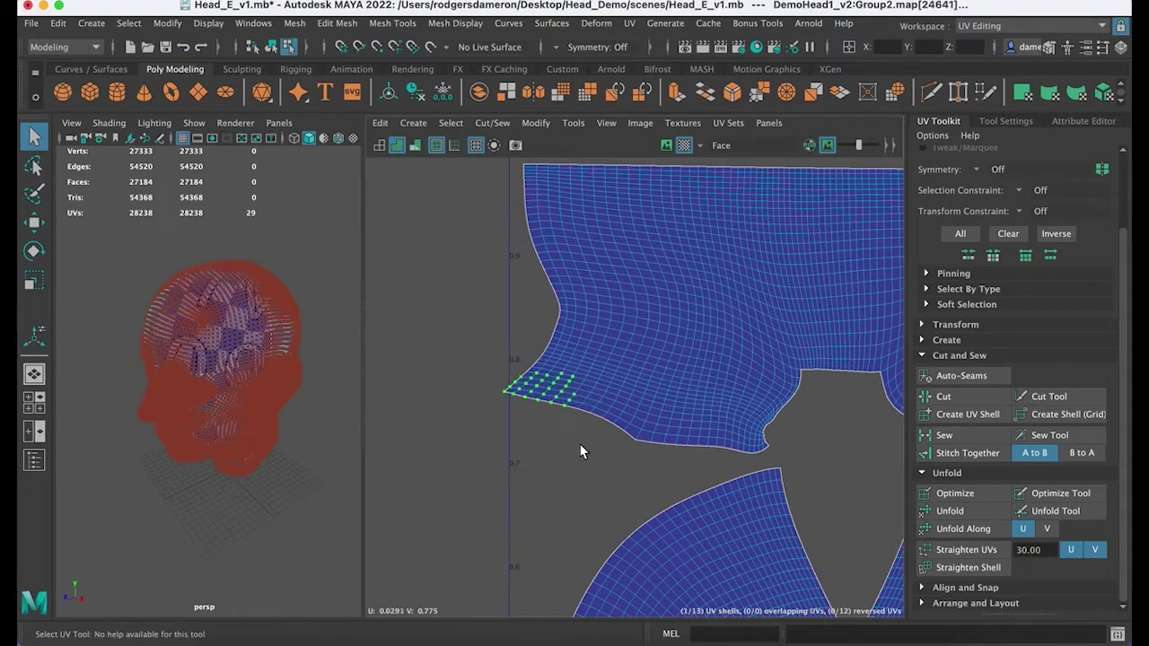
middle_click_drag(602, 461, 541, 490, "alt")
right_click_drag(541, 490, 467, 477, "alt")
middle_click_drag(738, 377, 484, 357, "alt")
right_click_drag(482, 356, 508, 269, "alt")
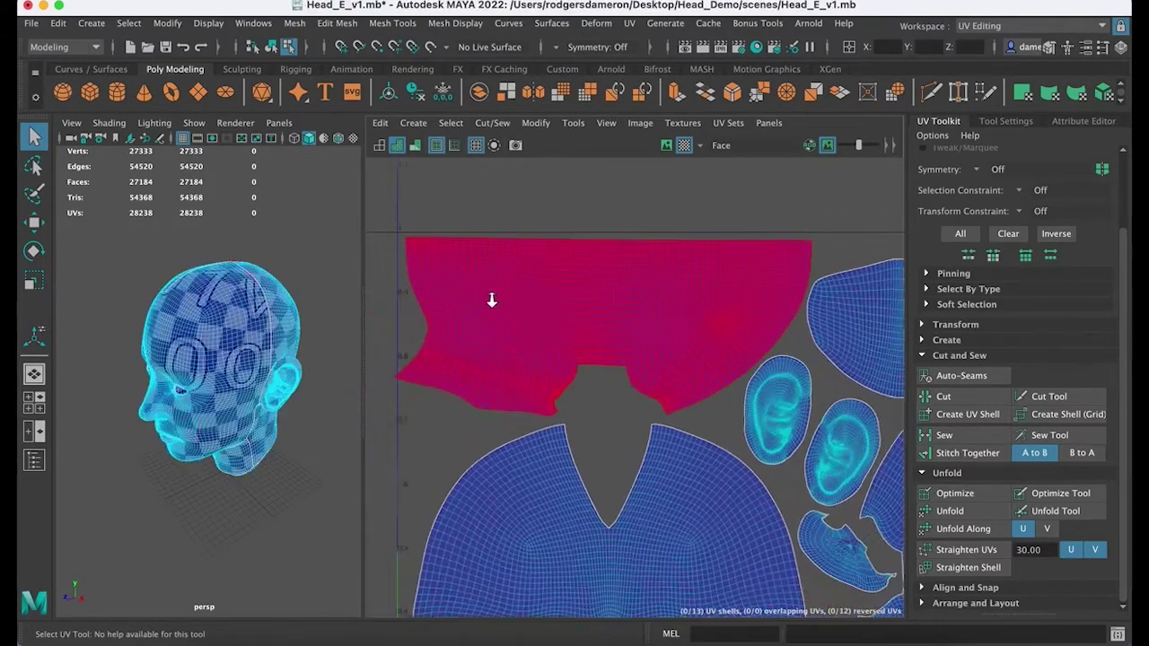
Step: Select the whole upper head shell and nudge it along U until its pointed corner is inside the U = 0 border
key("w")
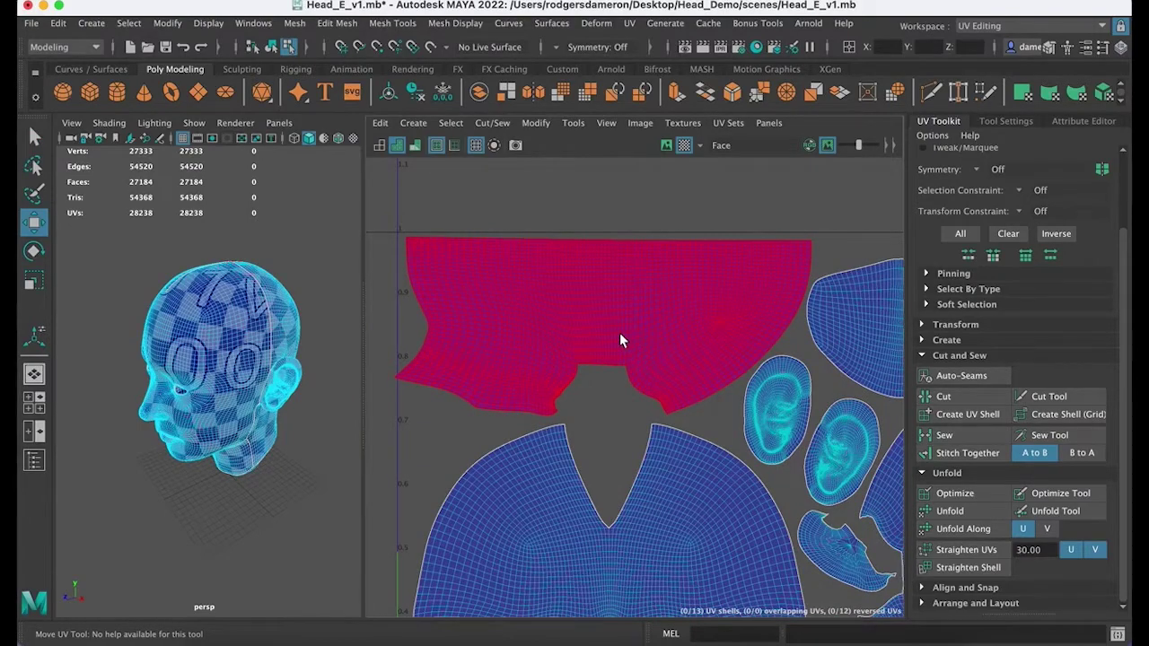
middle_click_drag(619, 332, 638, 238, "alt")
scroll(638, 239, "down", 5)
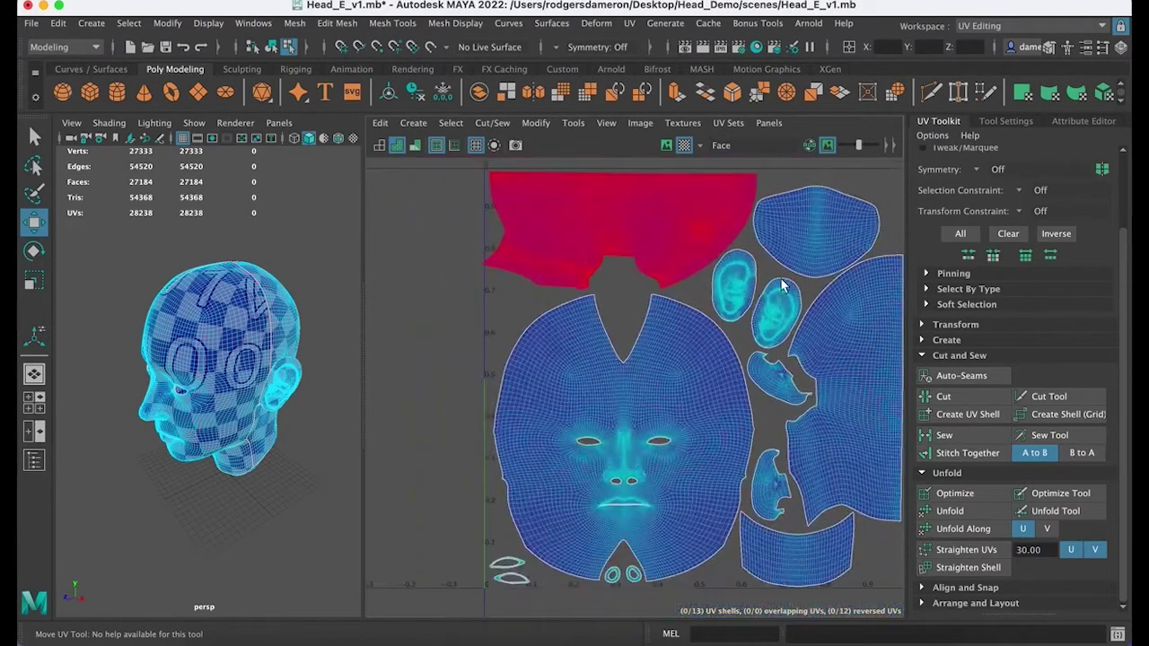
mouse_move(672, 304)
right_mouse_down()
mouse_move(653, 297)
mouse_move(687, 310)
right_mouse_up()
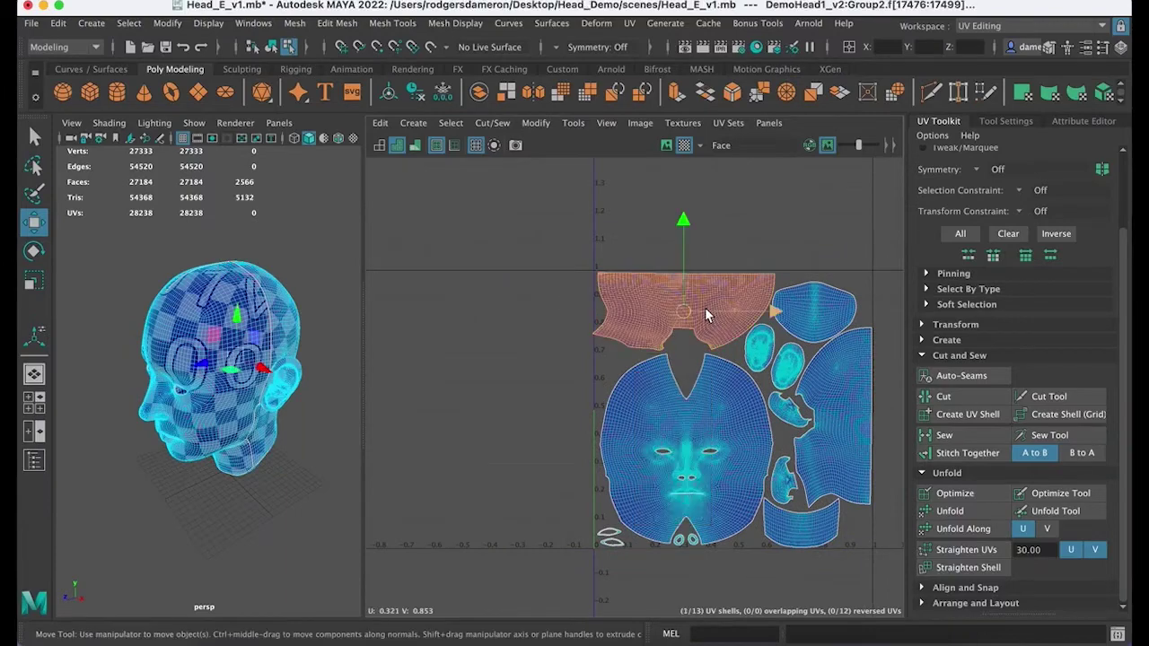
scroll(714, 313, "up", 5)
scroll(649, 339, "up", 2)
middle_click_drag(575, 342, 745, 369, "alt")
left_click_drag(794, 332, 800, 332)
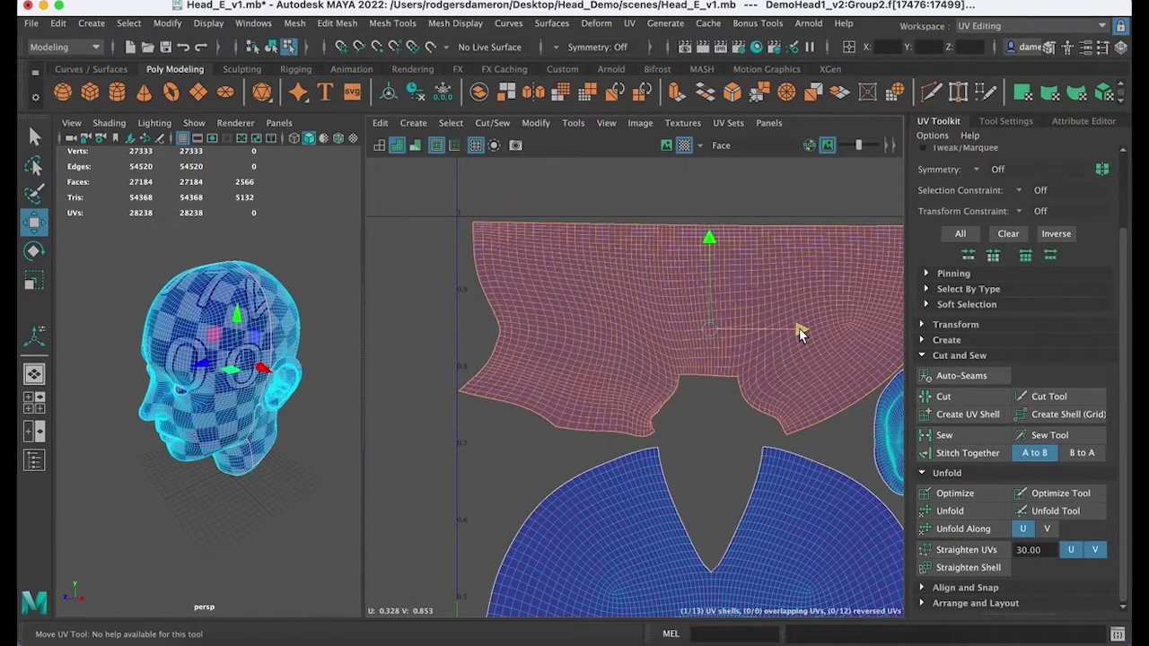
Step: Move the rounded shell in the upper corner of the UV space away from the neighbouring shells, keeping it inside the borders
middle_click_drag(801, 334, 548, 341, "alt")
right_click_drag(762, 330, 729, 321, "alt")
middle_click_drag(729, 321, 550, 312, "alt")
right_click_drag(550, 313, 698, 323, "alt")
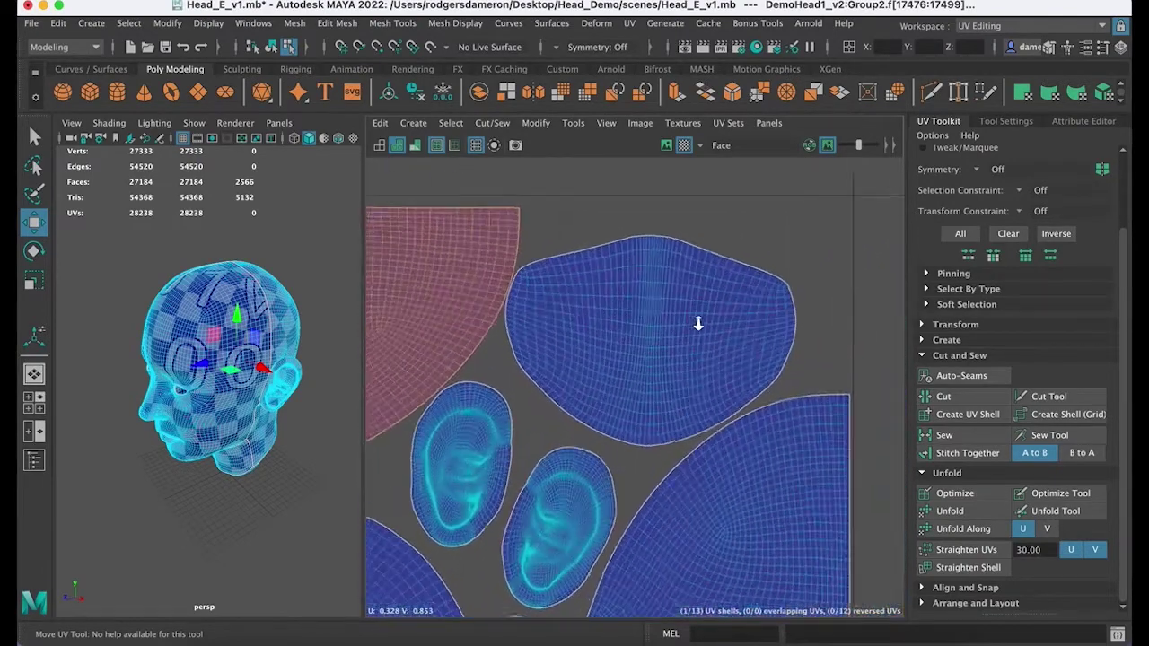
left_click(688, 363)
middle_click_drag(661, 339, 678, 306)
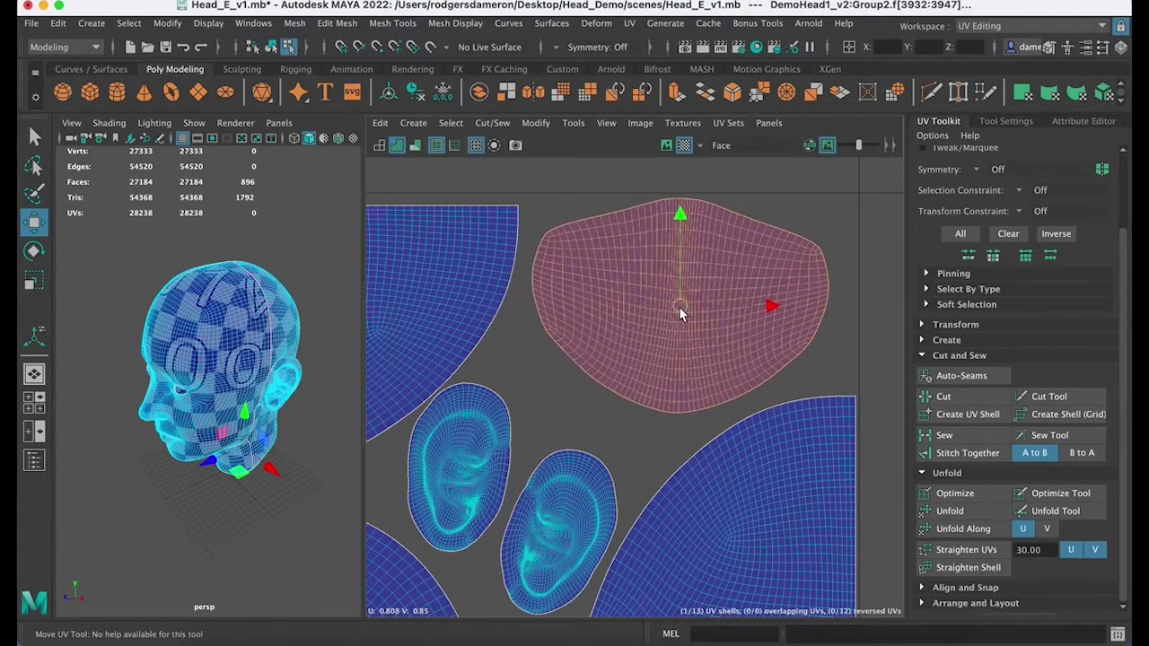
left_click_drag(679, 308, 687, 311)
Step: Examine the spacing around the ear shells, the small ear pieces and the face shell for overlaps
middle_click_drag(688, 311, 797, 304, "alt")
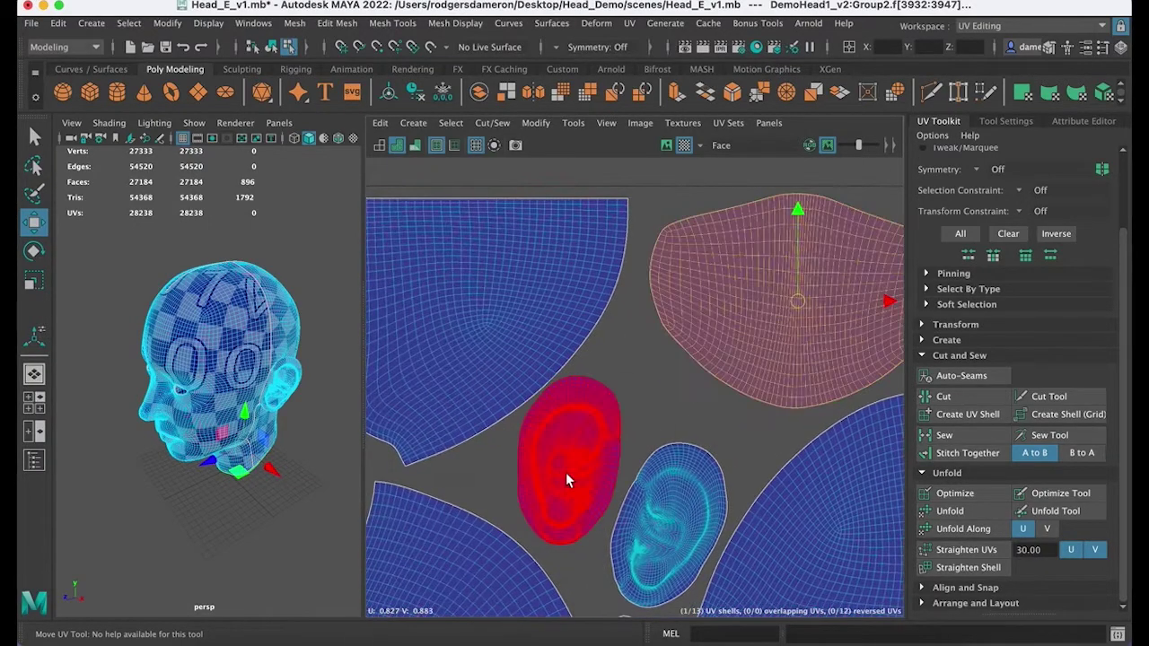
middle_click_drag(567, 476, 672, 274, "alt")
scroll(717, 294, "down", 2)
middle_click_drag(659, 359, 576, 201, "alt")
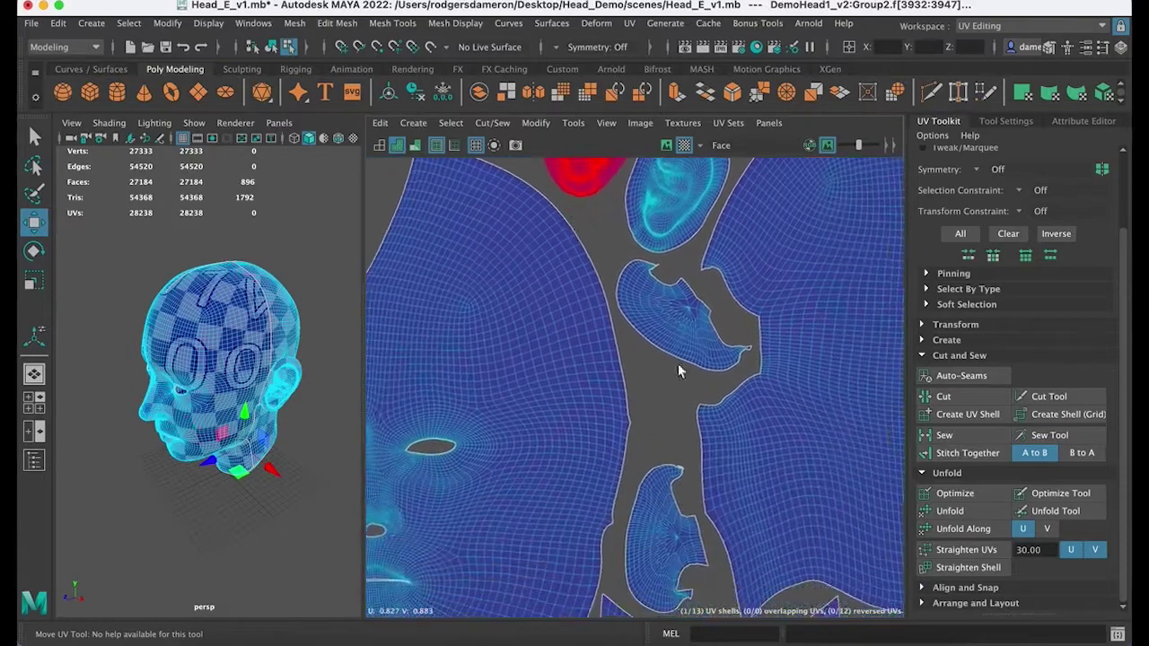
right_click_drag(677, 364, 687, 446, "alt")
middle_click_drag(686, 446, 574, 239, "alt")
right_click_drag(575, 239, 808, 429, "alt")
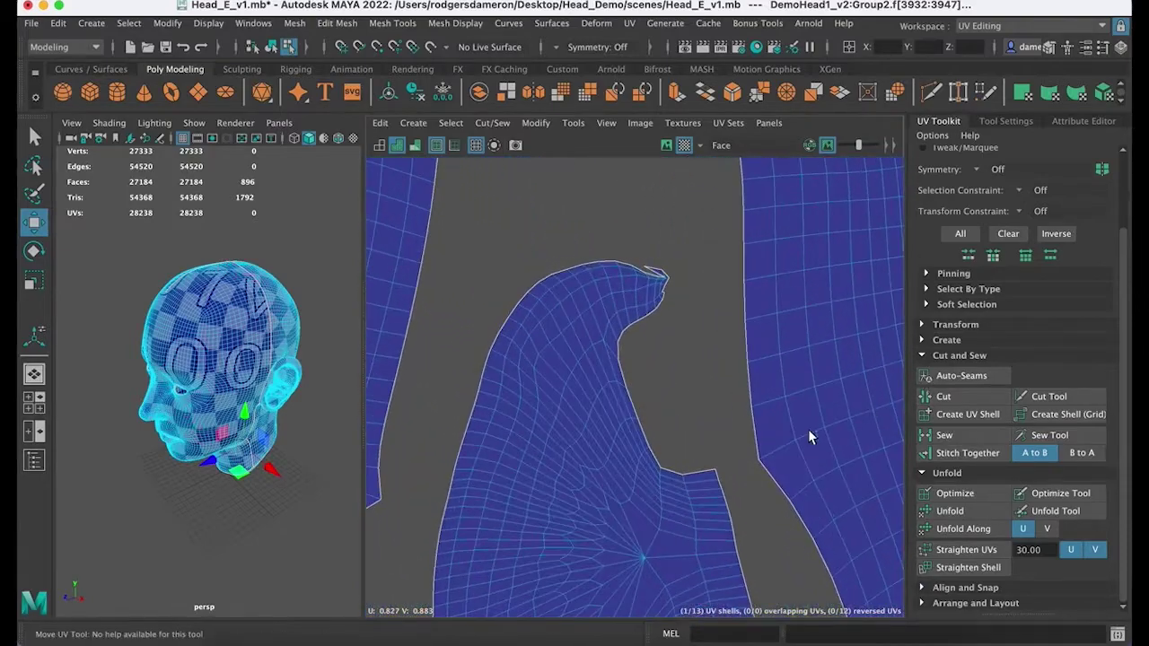
middle_click_drag(725, 441, 589, 141, "alt")
right_click_drag(660, 269, 554, 316, "alt")
middle_click_drag(641, 466, 717, 260, "alt")
right_click_drag(717, 260, 476, 303, "alt")
middle_click_drag(582, 312, 728, 422, "alt")
right_click_drag(729, 422, 702, 335, "alt")
middle_click_drag(703, 336, 826, 424, "alt")
right_click_drag(825, 424, 458, 412, "alt")
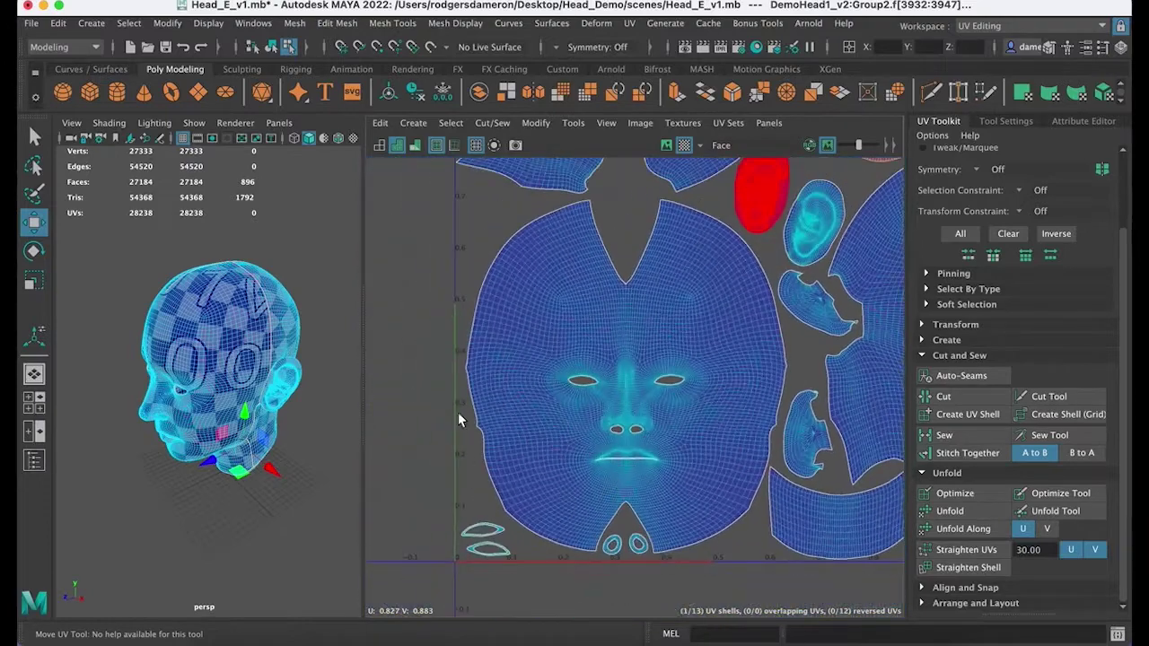
Step: Check the ear shell beside the face, clear the selection and review the complete UV layout
double_click(749, 214)
middle_click_drag(741, 225, 672, 308, "alt")
right_click_drag(671, 308, 621, 297, "alt")
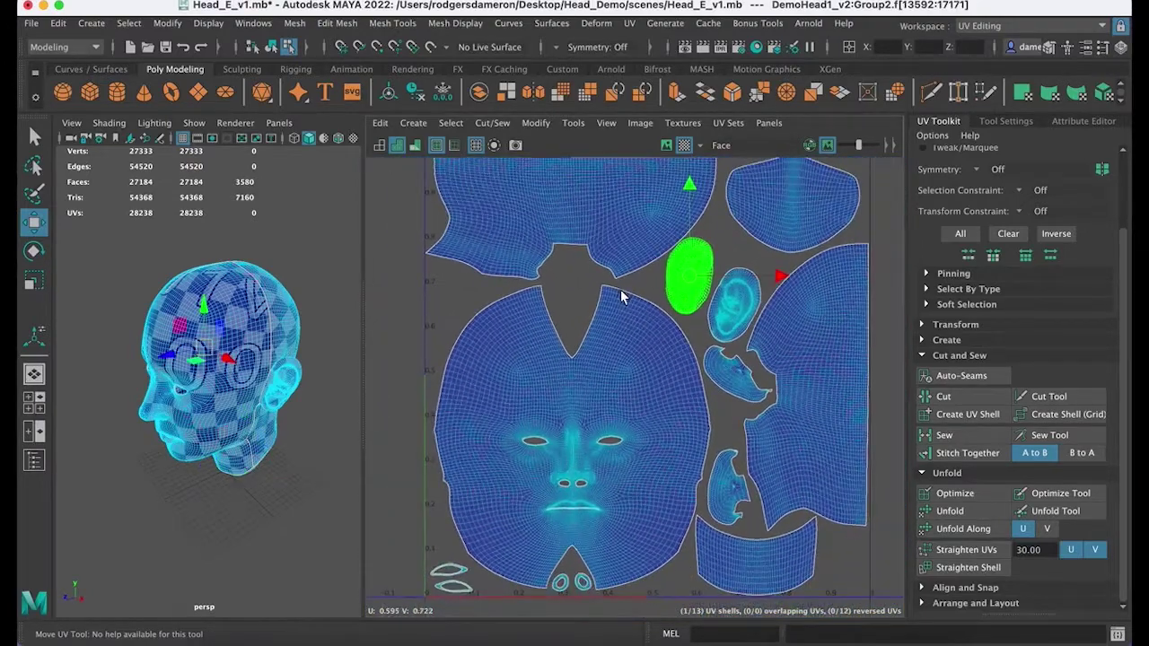
key("q")
left_click(570, 300)
right_click_drag(812, 345, 621, 313, "alt")
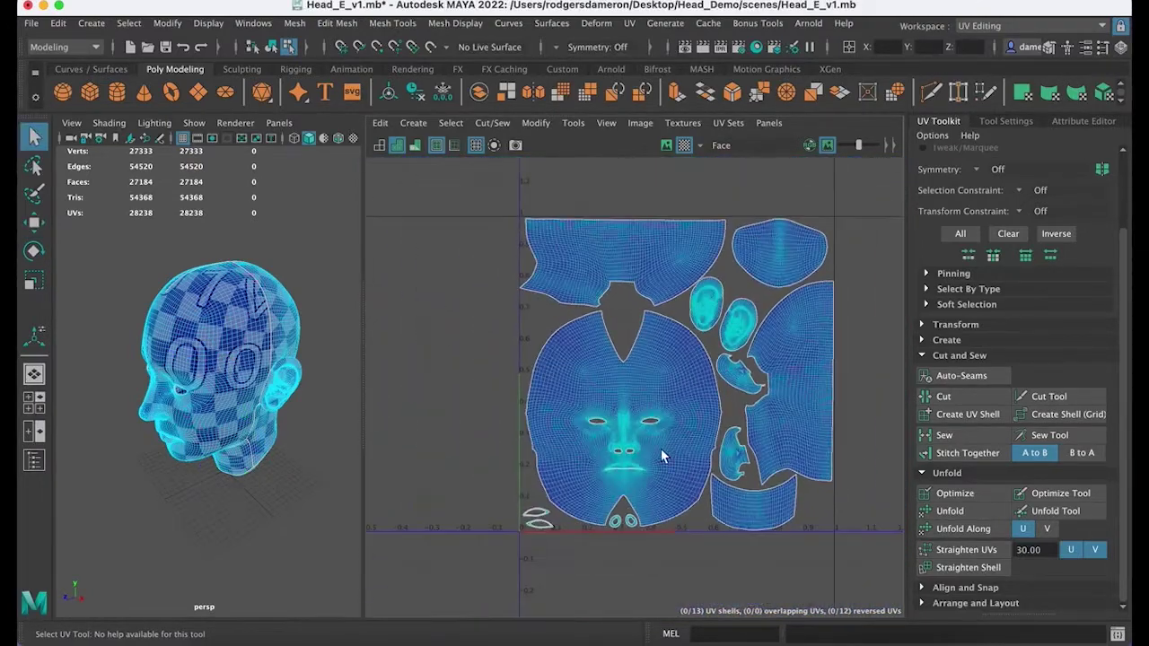
Step: Try moving the upper small ear shell onto the large back-of-head shell so that the two overlap
left_click(745, 381)
key("w")
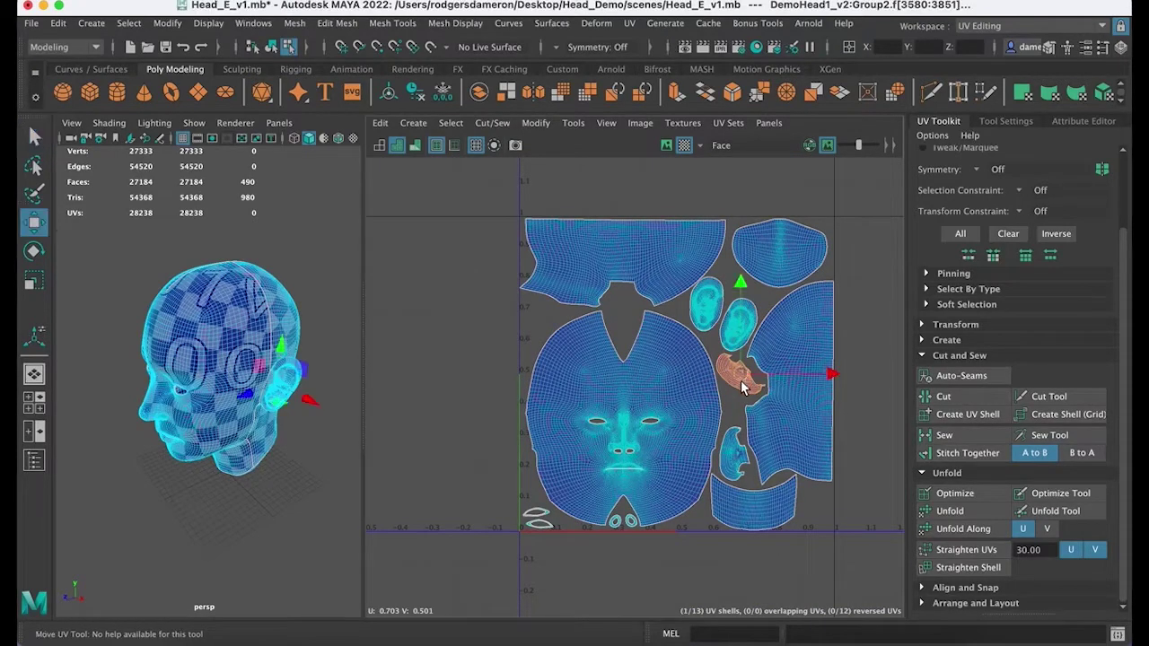
left_click_drag(743, 386, 762, 398)
scroll(830, 404, "up", 5)
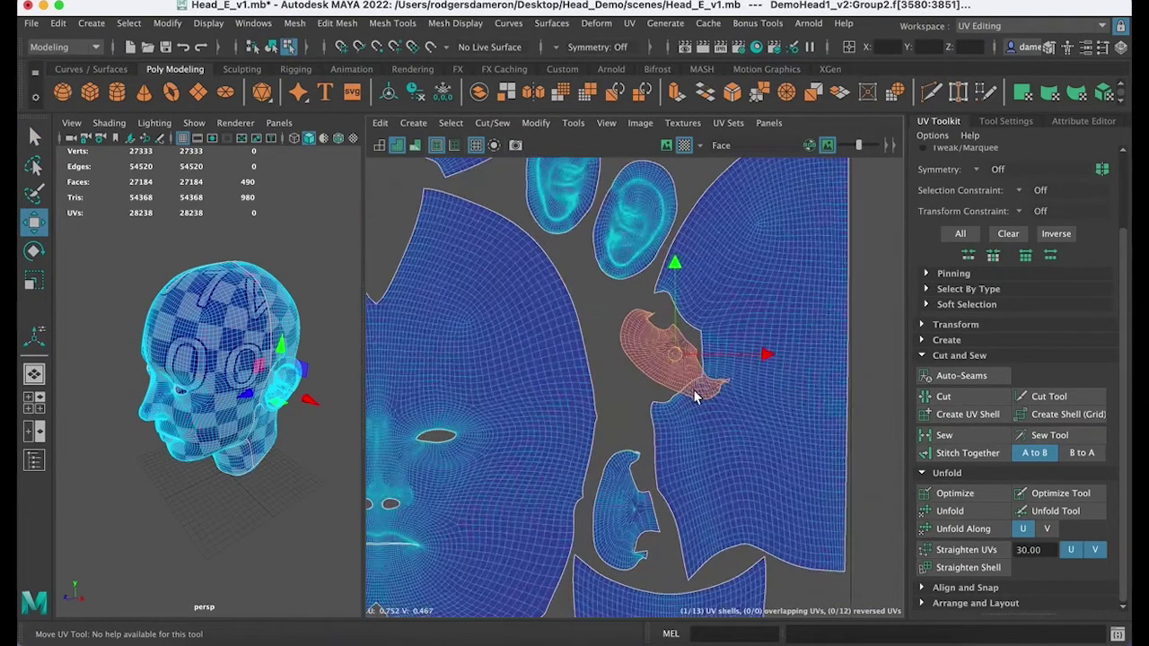
left_click(865, 413)
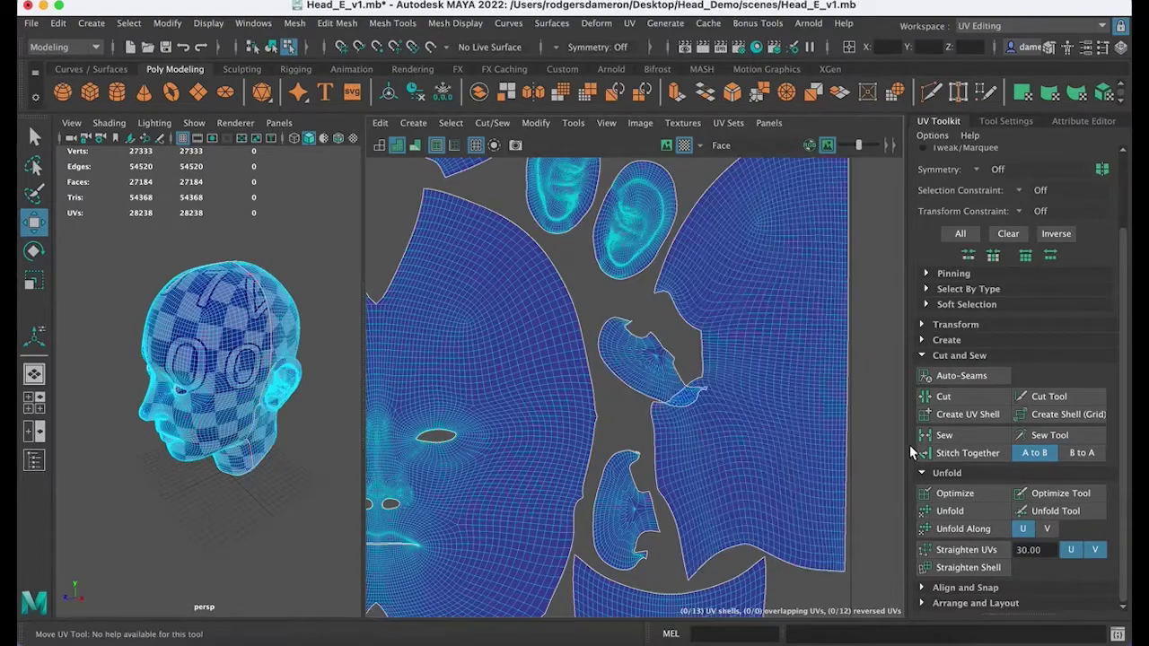
Step: Undo the moves of the upper small ear shell
key("ctrl+z")
key("ctrl+z")
key("ctrl+z")
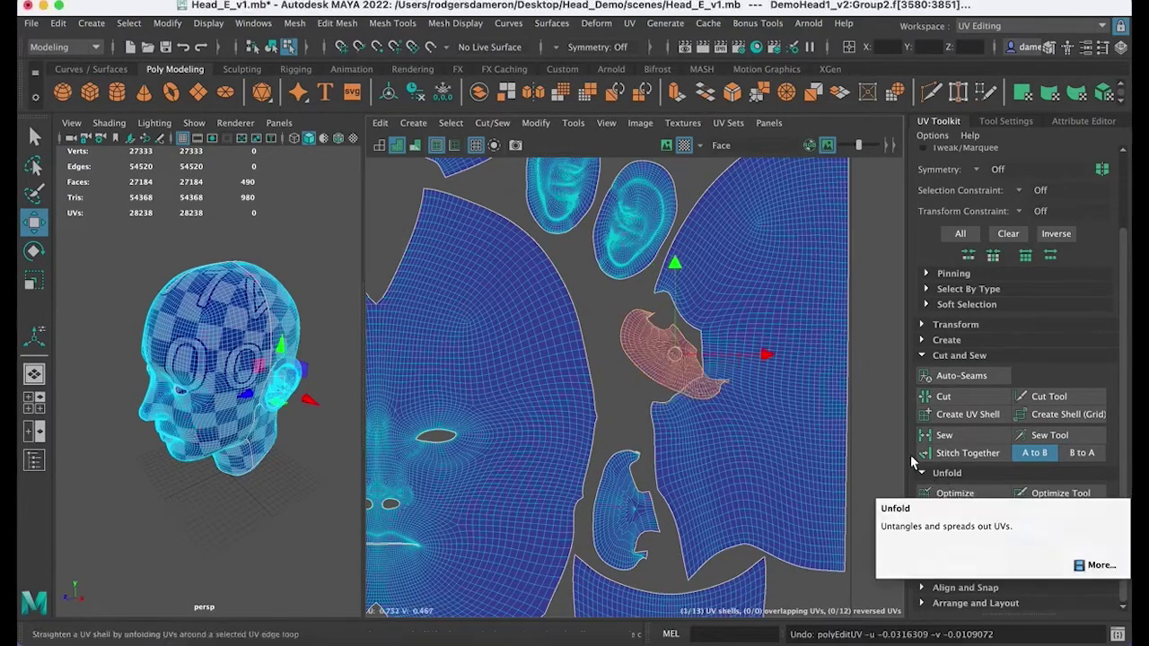
right_click_drag(696, 395, 518, 416, "alt")
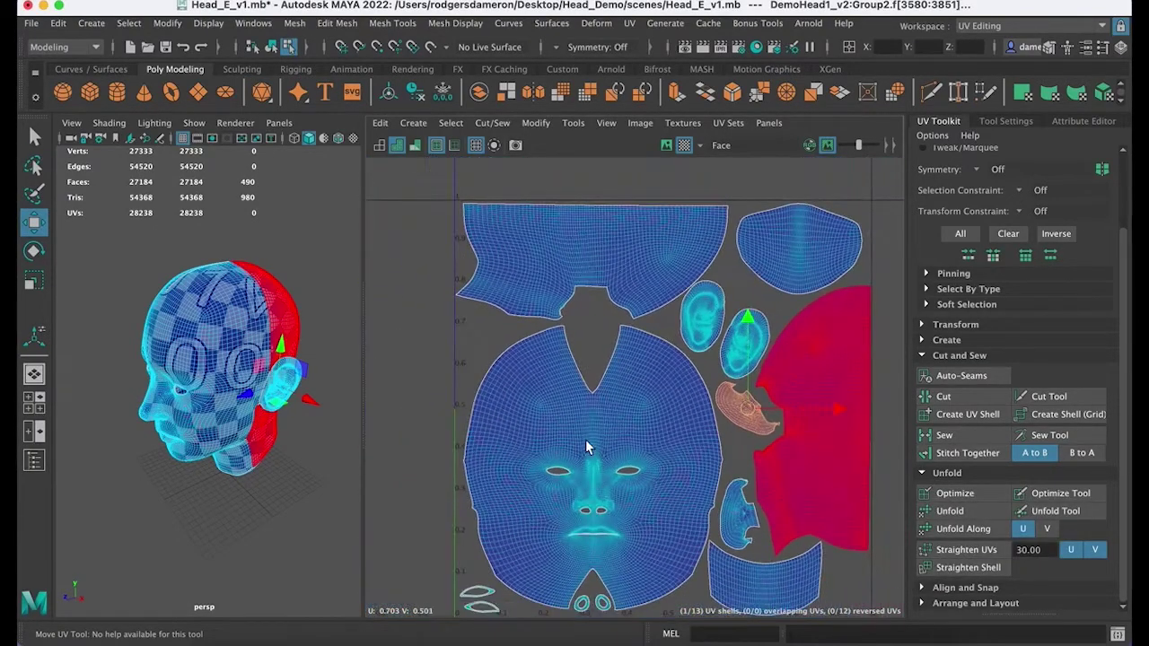
Step: Clear the component selection, return to object mode and select the whole head mesh
key("q")
middle_click_drag(639, 398, 597, 373, "alt")
scroll(597, 371, "down", 2)
left_click(249, 508)
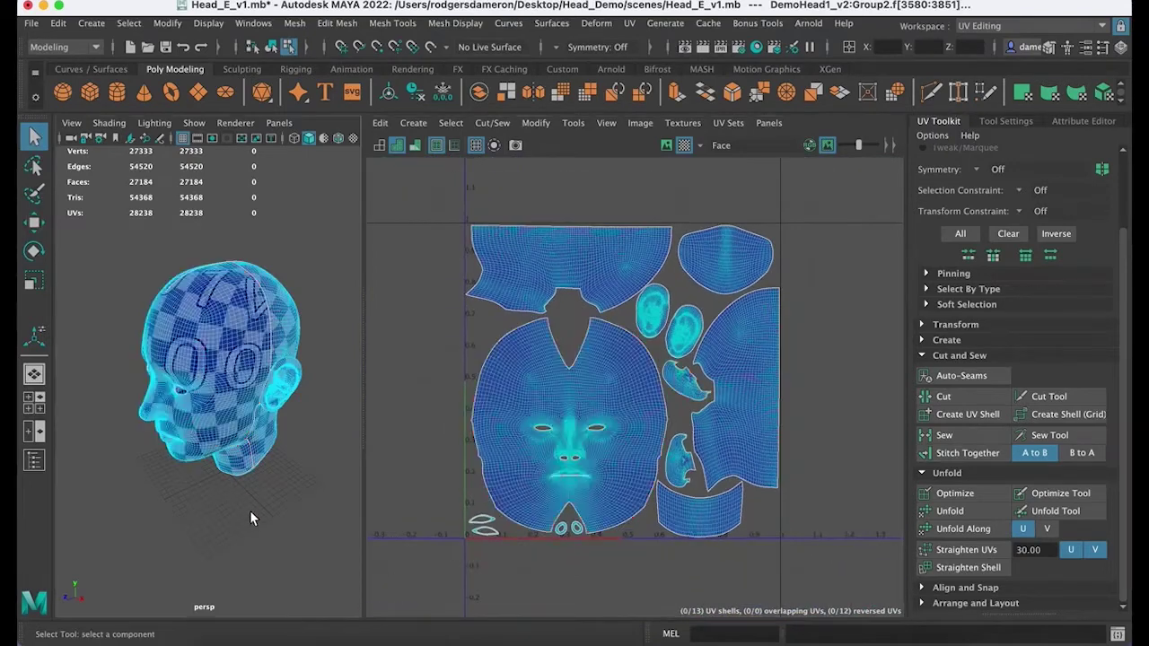
right_click_drag(251, 226, 295, 208)
left_click(306, 320)
left_click_drag(296, 329, 350, 377, "alt")
left_click(236, 367)
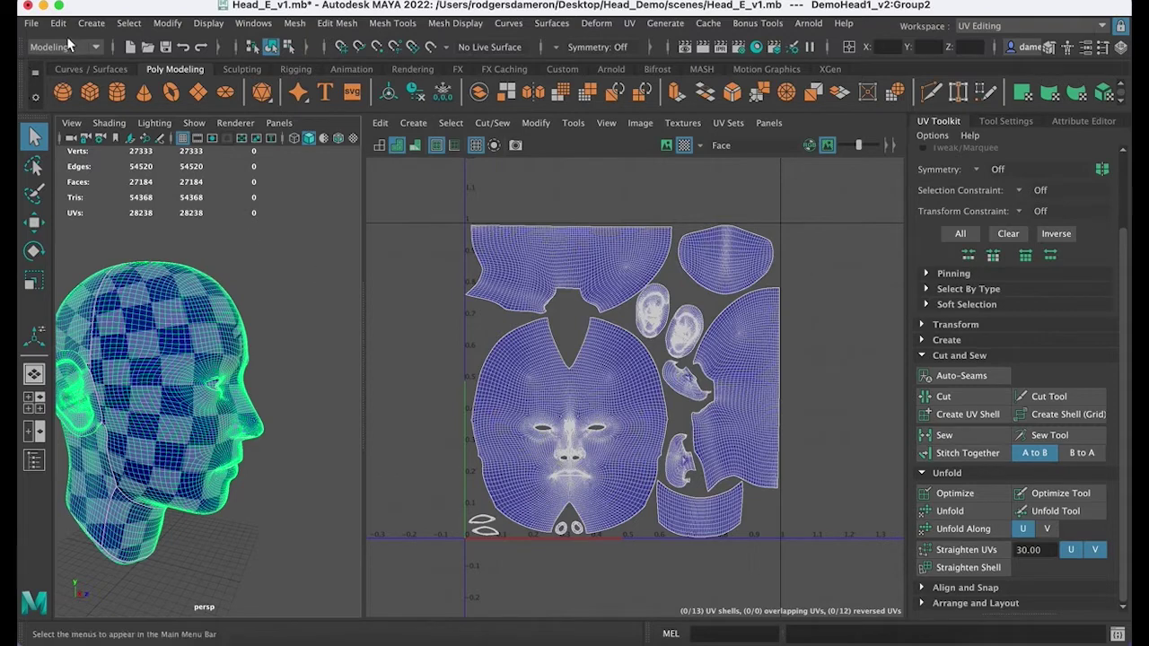
Step: Save the scene, check the head from a three-quarter view and save the scene again
left_click(167, 48)
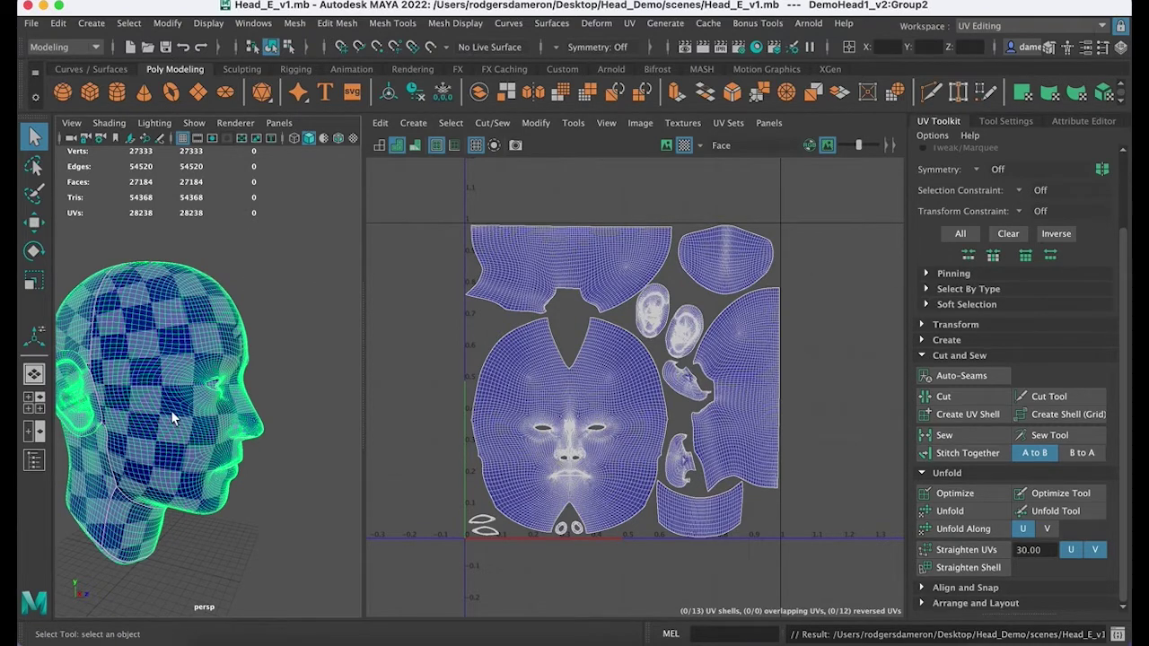
left_click_drag(192, 344, 232, 344, "alt")
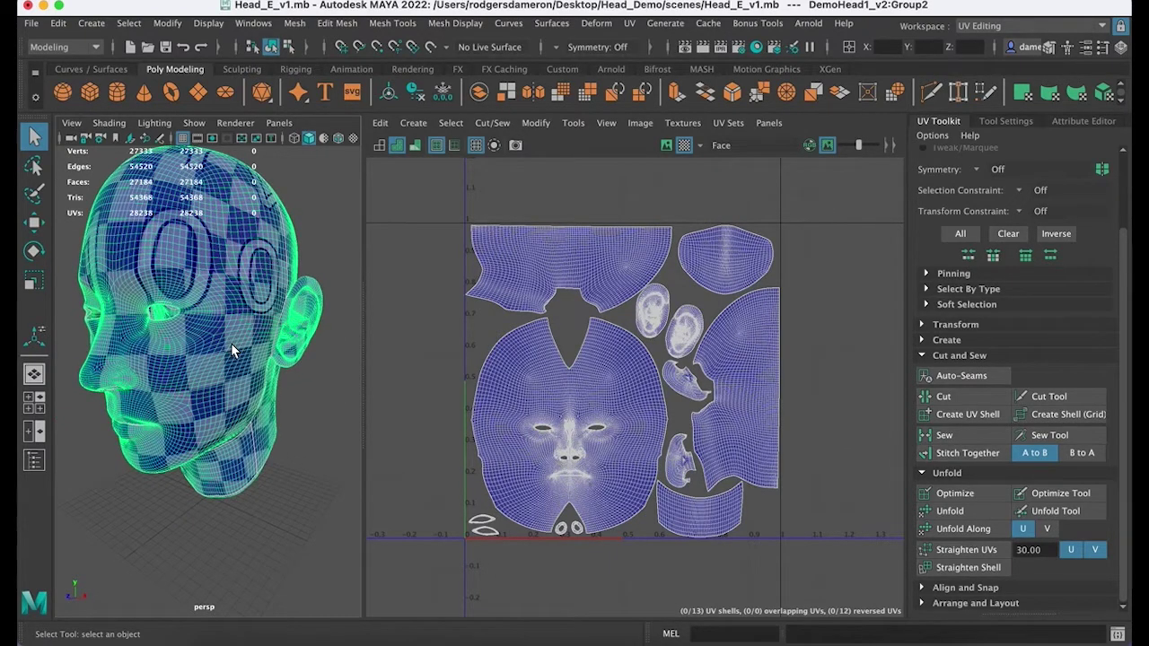
left_click(32, 23)
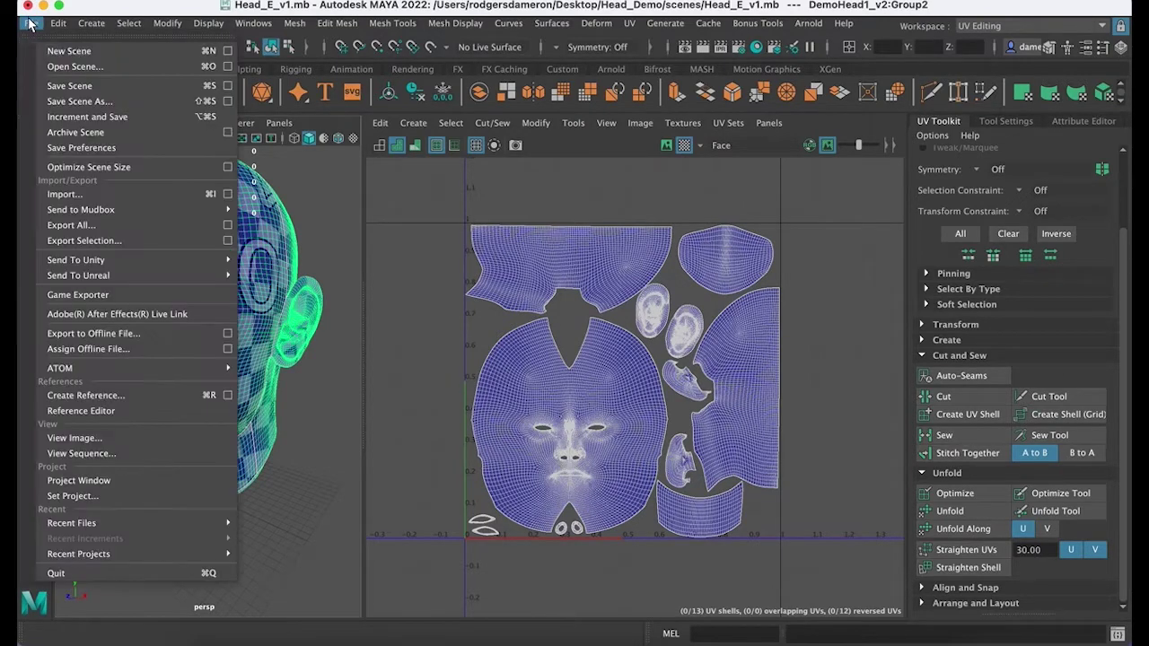
left_click(59, 87)
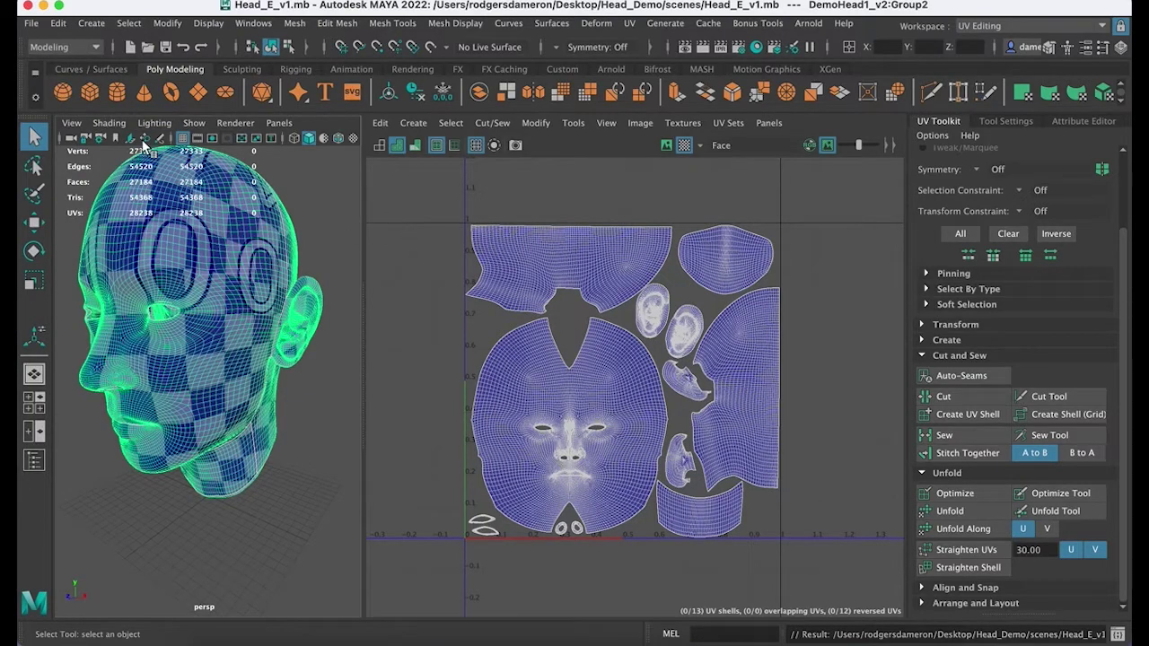
Step: Review the Export Selection options for the OBJexport file type and close them without exporting
left_click(31, 23)
mouse_move(87, 261)
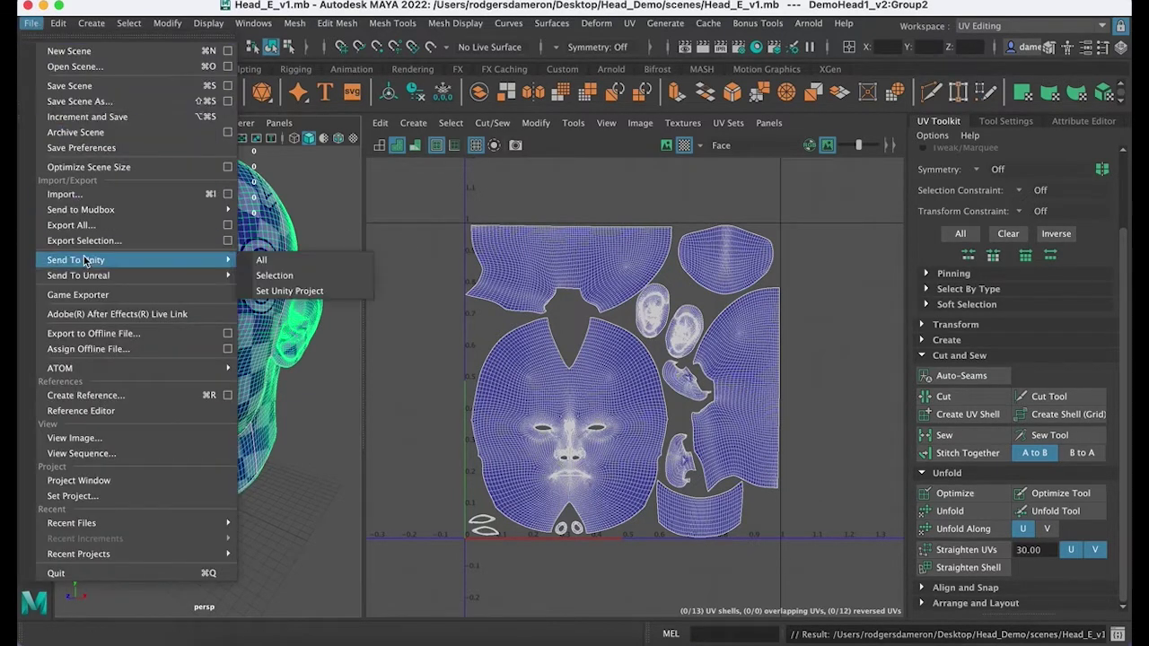
mouse_move(158, 206)
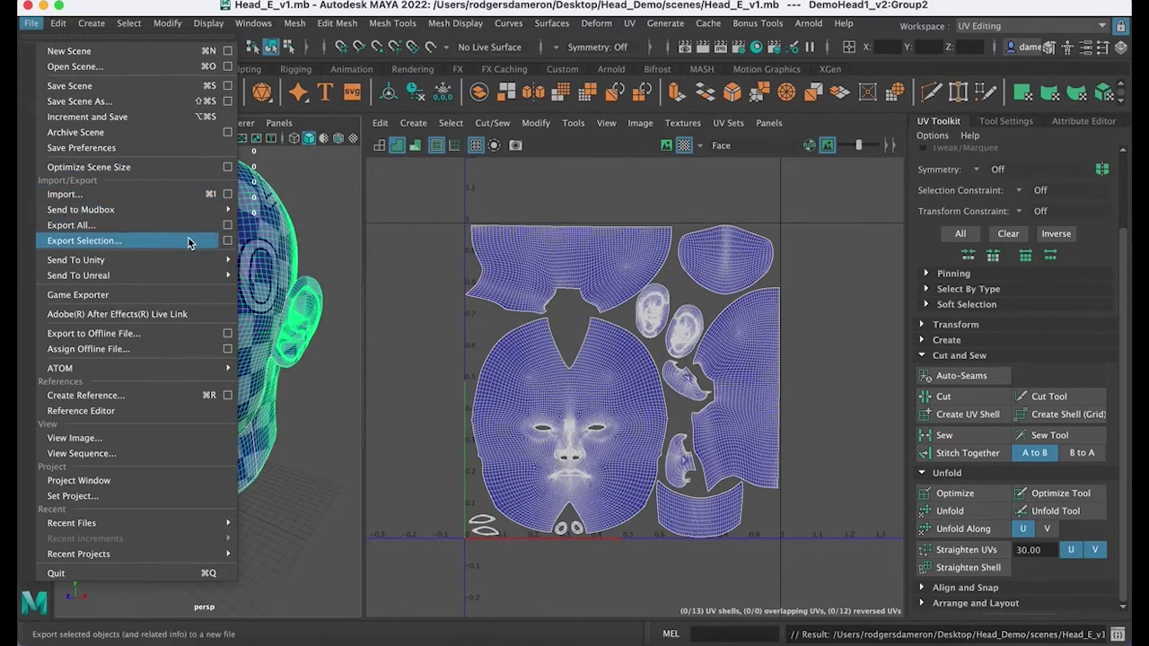
left_click(226, 241)
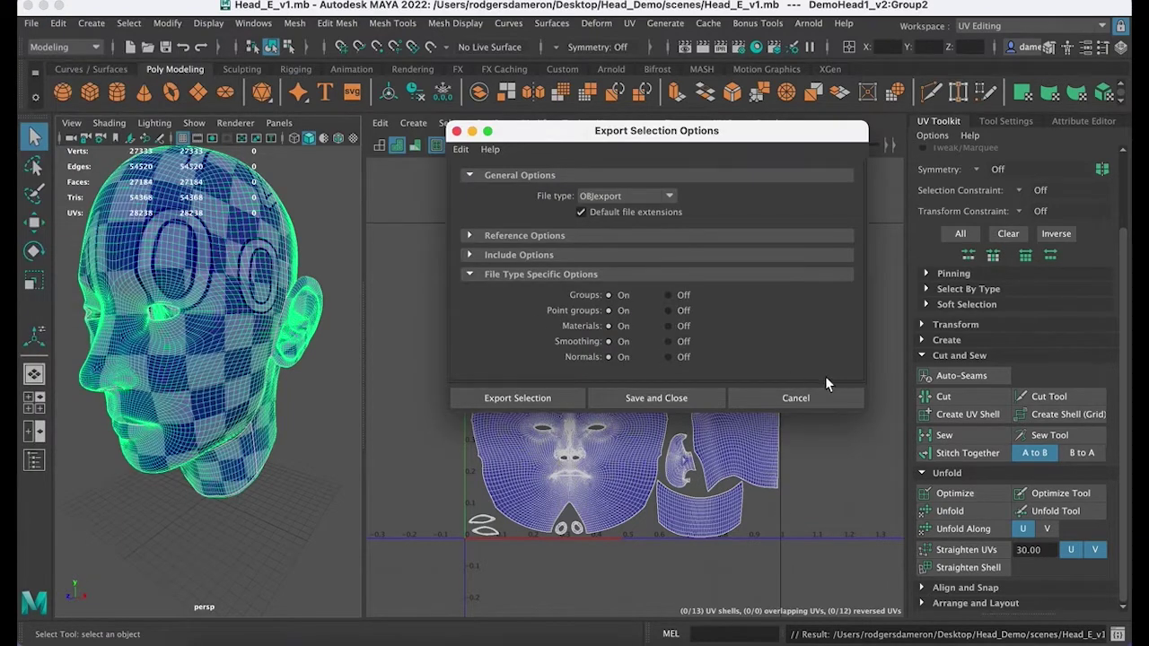
left_click(795, 398)
Step: Export the selected head mesh to the scenes folder as an OBJexport file named To_Zbrush_UVd_1
left_click(29, 24)
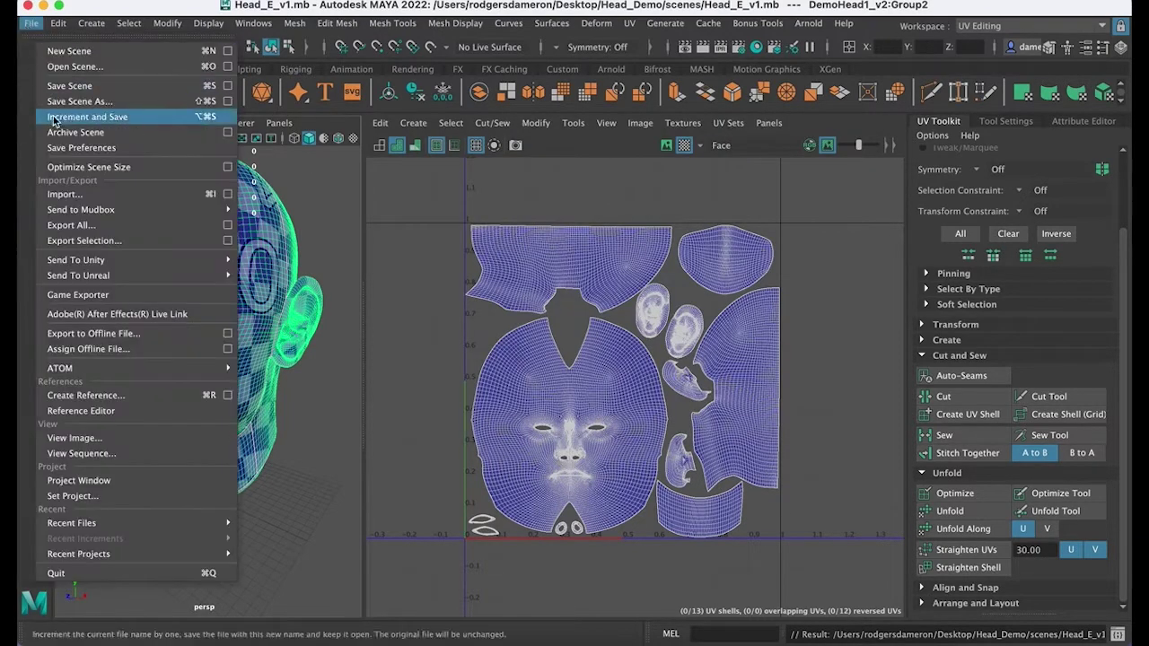
left_click(86, 240)
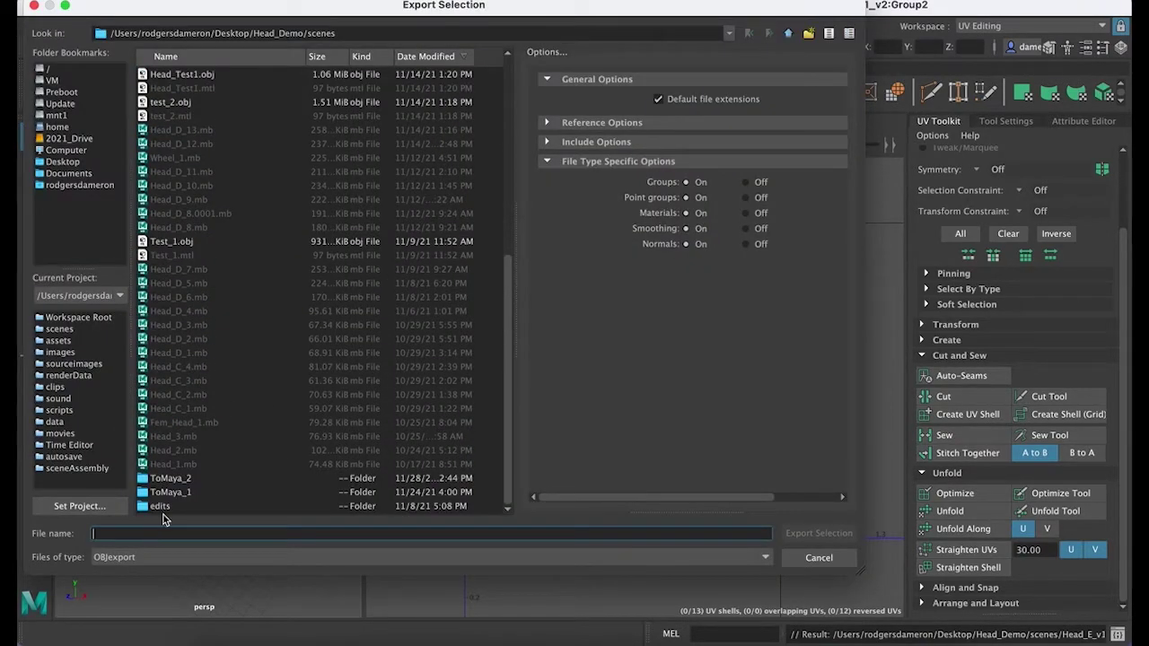
type("Ro")
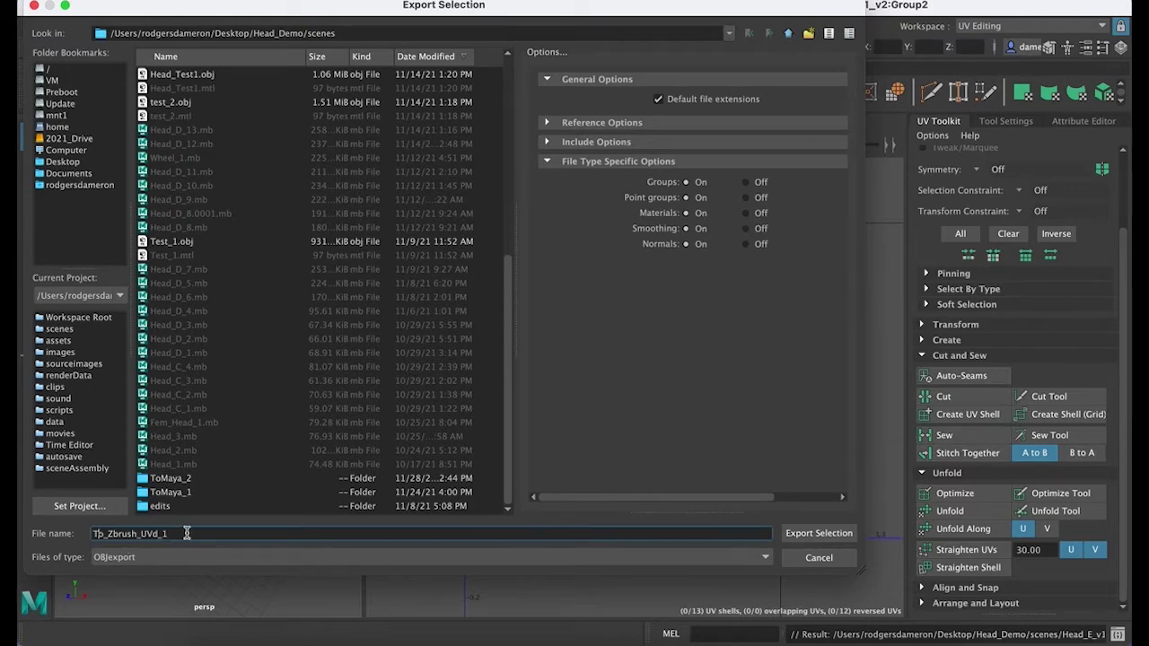
left_click(824, 534)
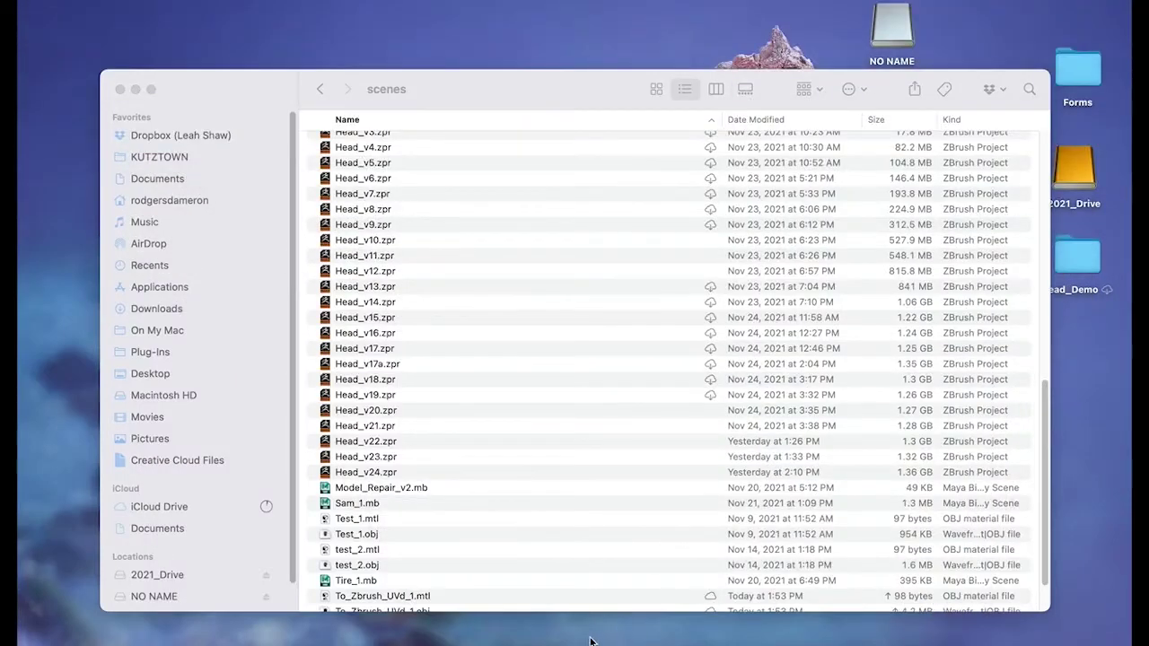
Step: Switch to ZBrush, frame the eyeballs and expand the tool's Subtool list
left_click(538, 633)
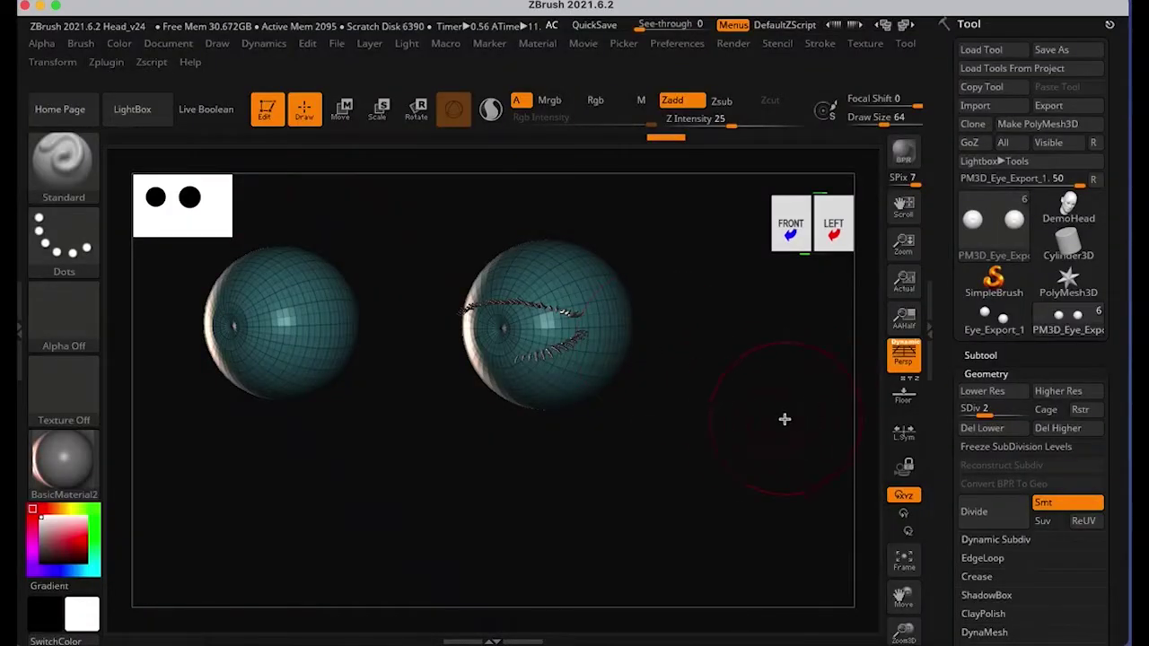
mouse_move(727, 435)
left_mouse_down("alt")
mouse_move(690, 456)
mouse_move(744, 431)
mouse_move(545, 440)
mouse_move(694, 423)
left_mouse_up("alt")
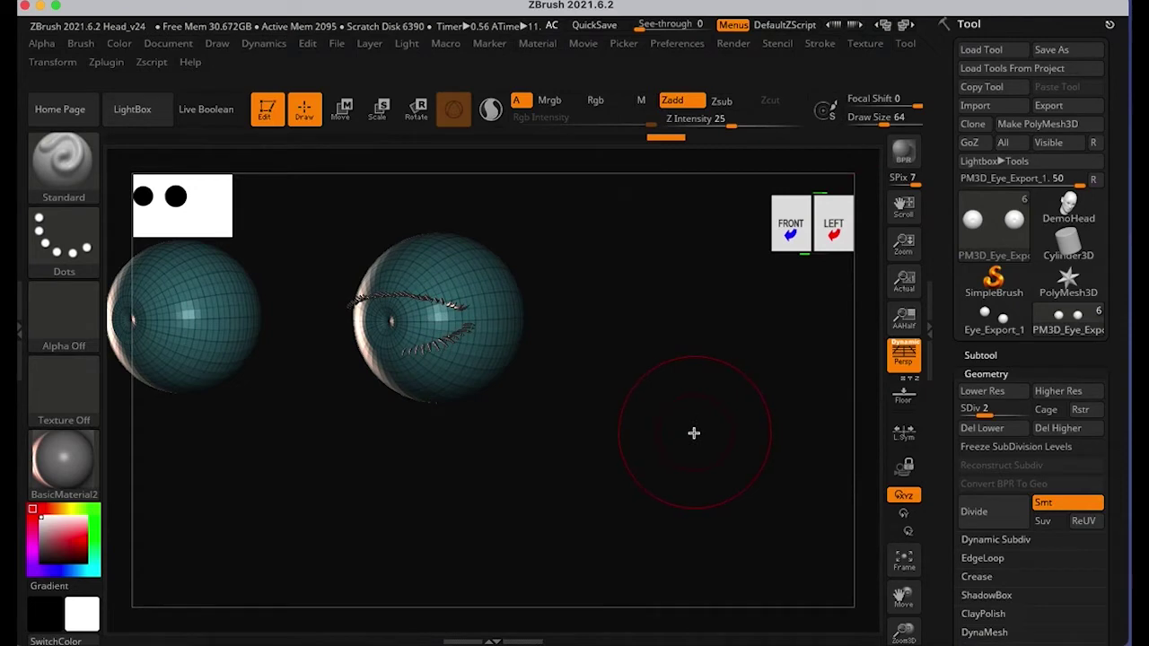
key("f")
left_click(980, 356)
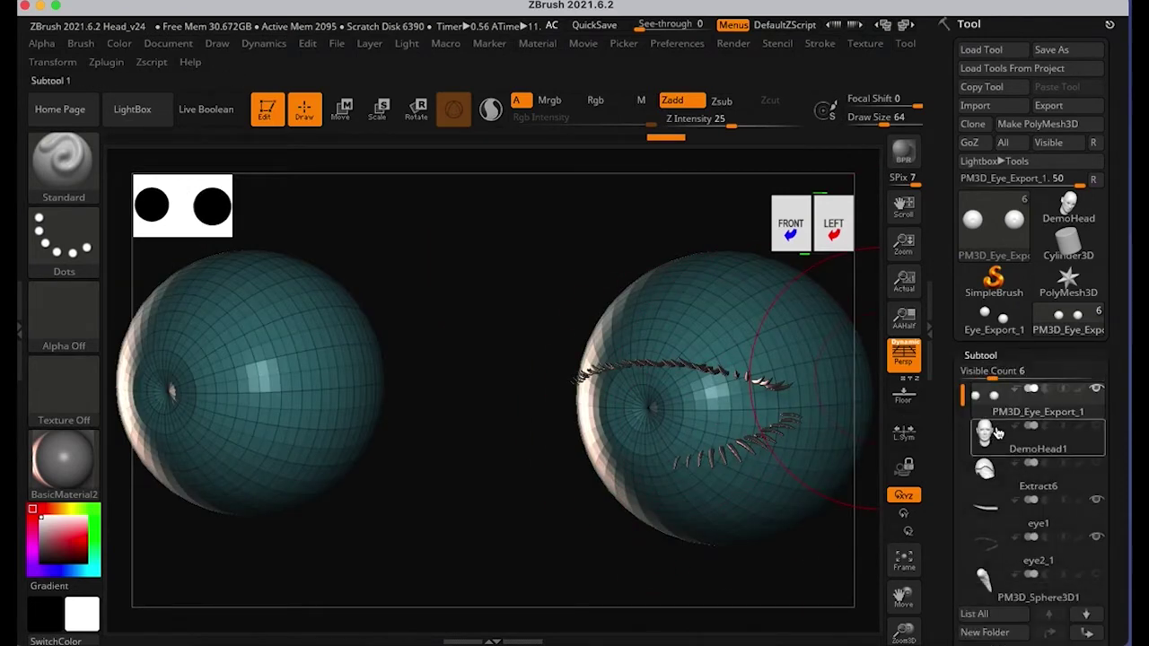
Step: Show the DemoHead1 subtool to view the old head around the eyes from the front, and hide it again
left_click(1096, 427)
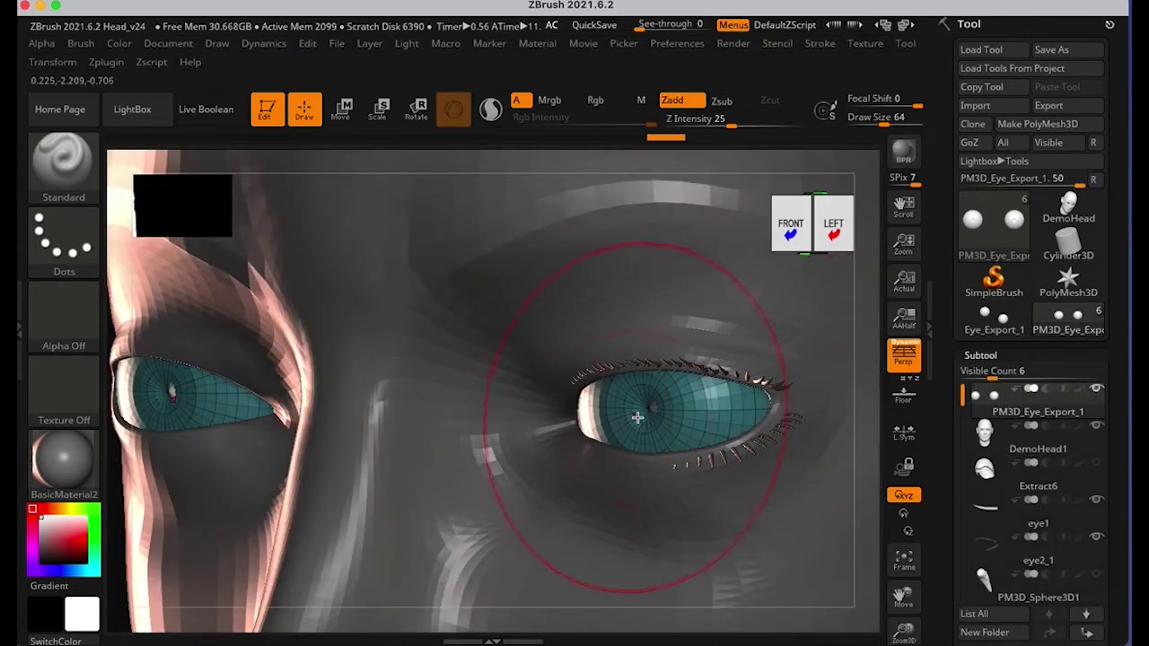
key("f")
left_click_drag(690, 429, 725, 408)
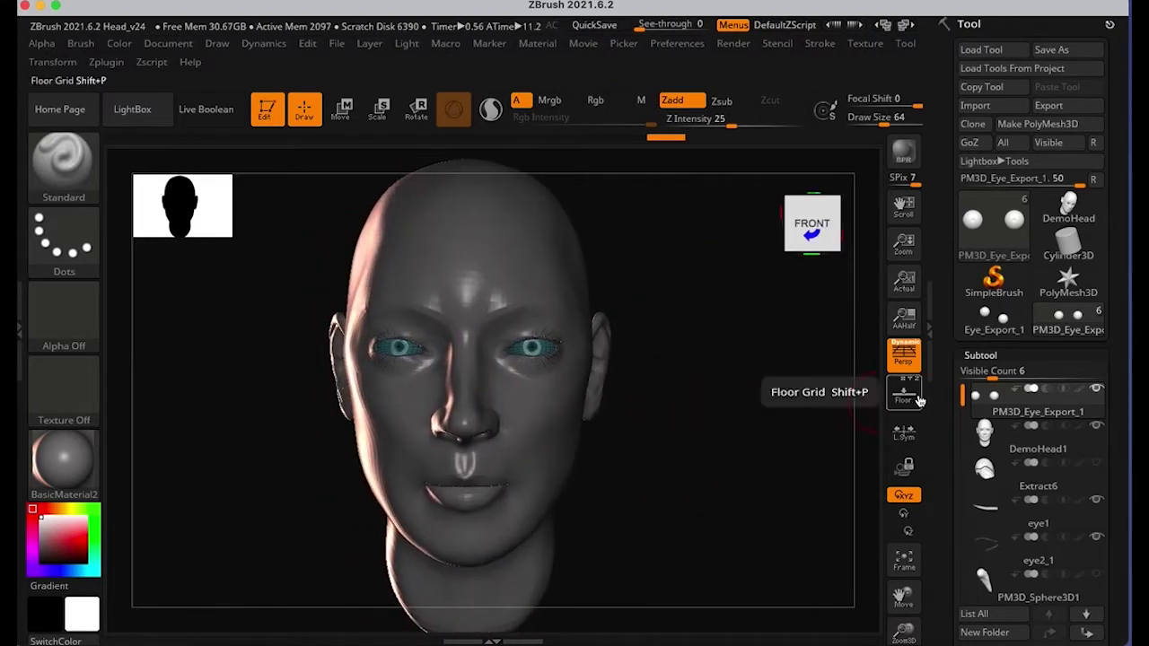
mouse_move(1081, 432)
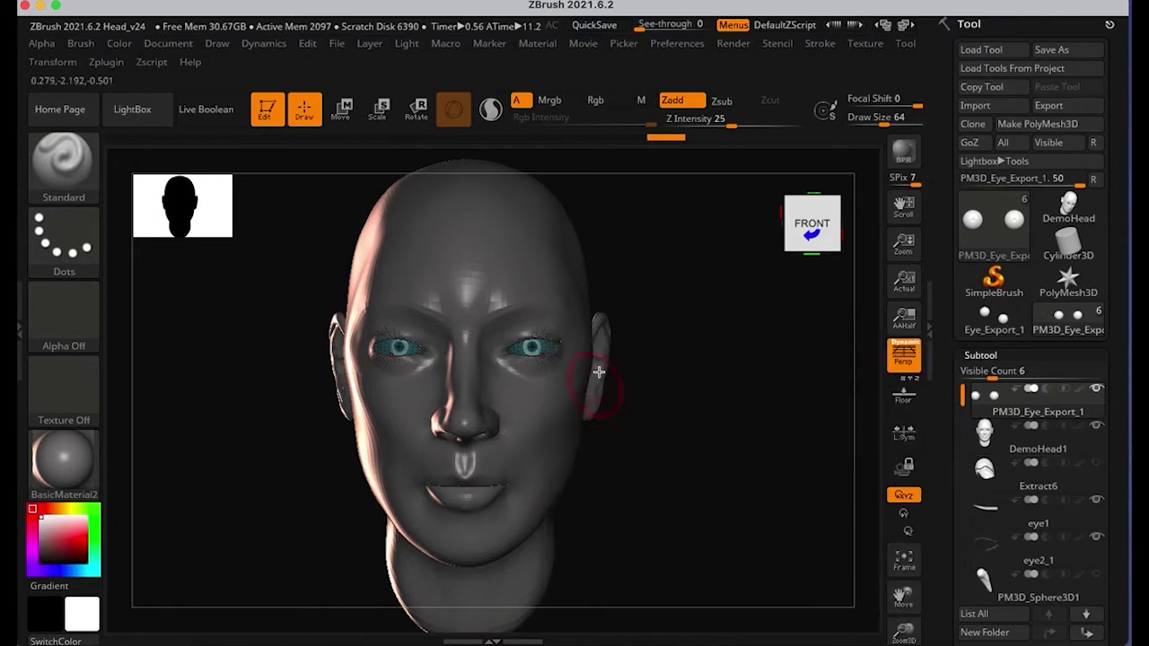
left_click(1099, 428)
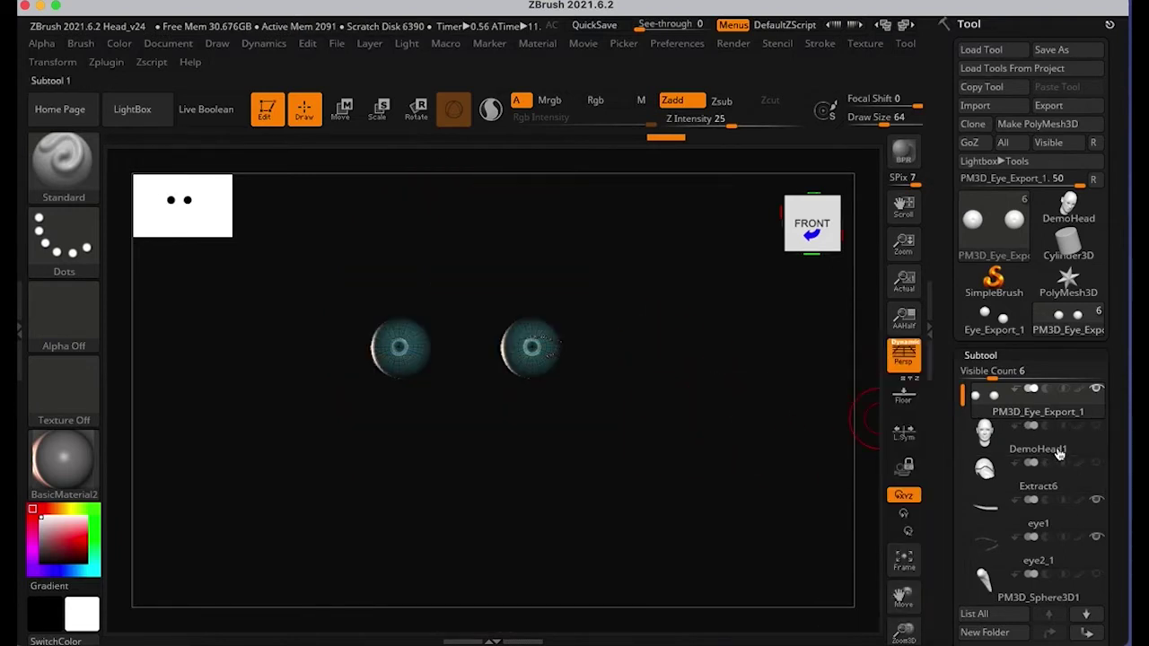
Step: Import To_Zbrush_UVd_1.obj from the scenes folder into the active eye subtool, accepting the transfer of high-resolution details
mouse_move(1006, 452)
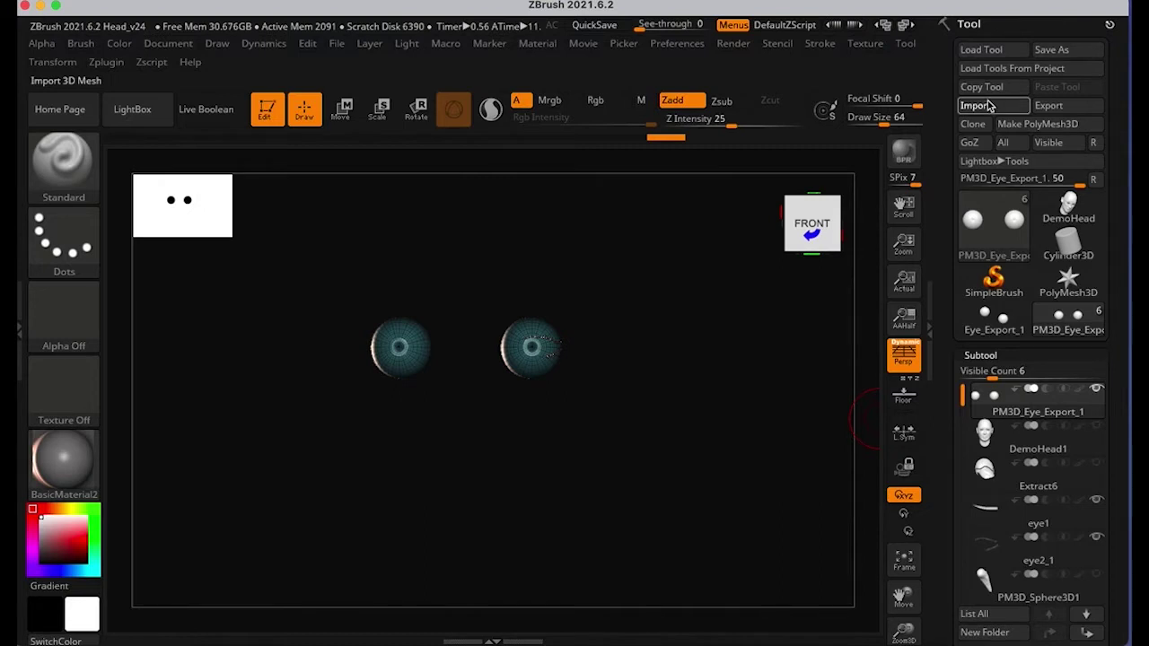
left_click(978, 106)
left_click(605, 49)
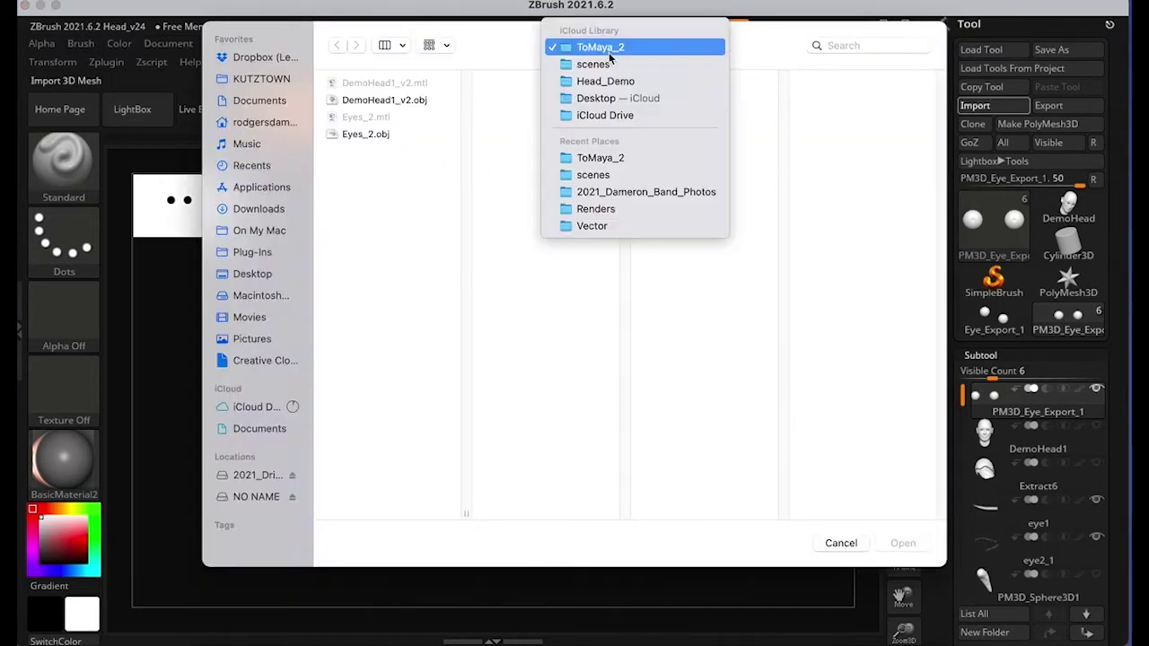
left_click(590, 66)
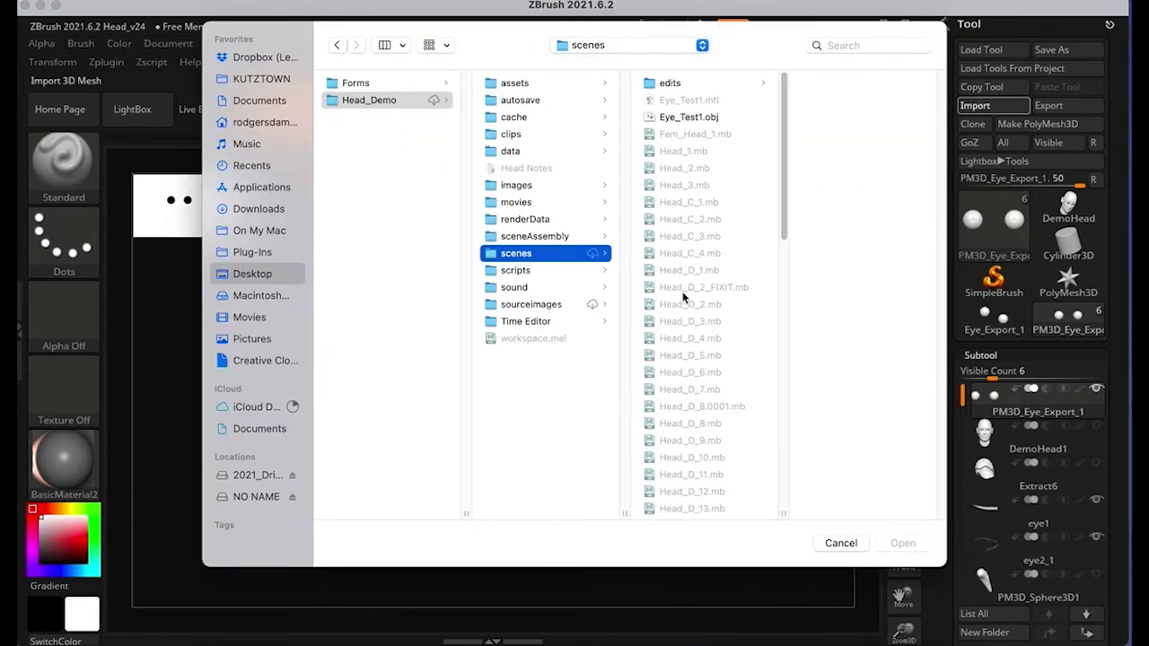
scroll(682, 296, "down", 15)
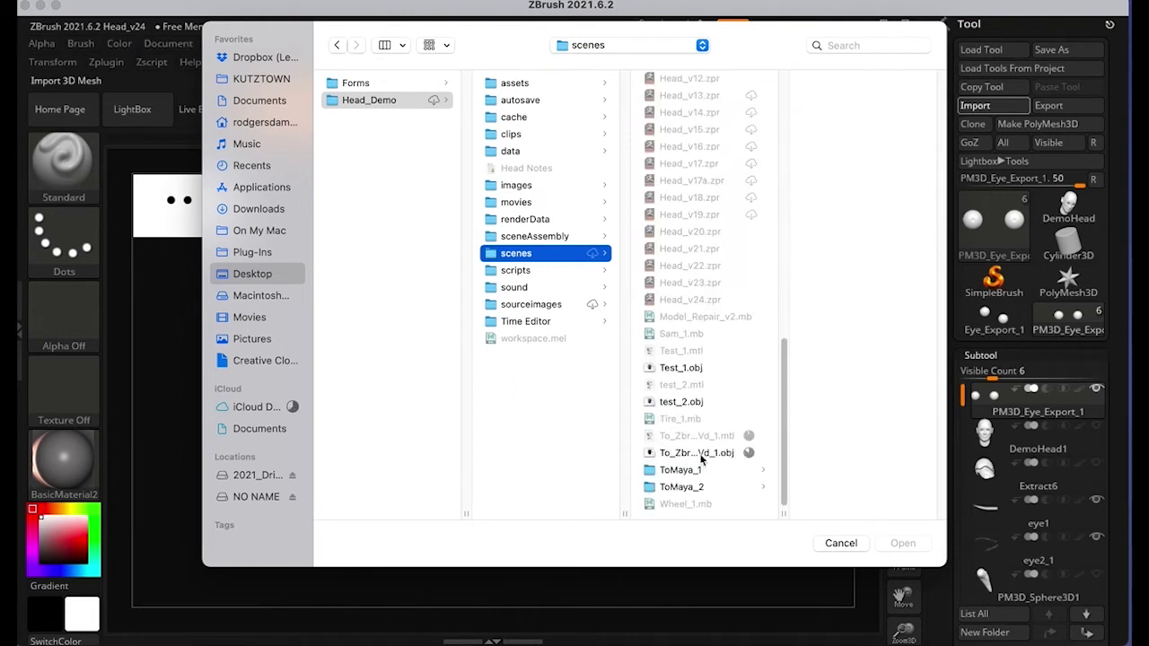
scroll(700, 458, "up", 2)
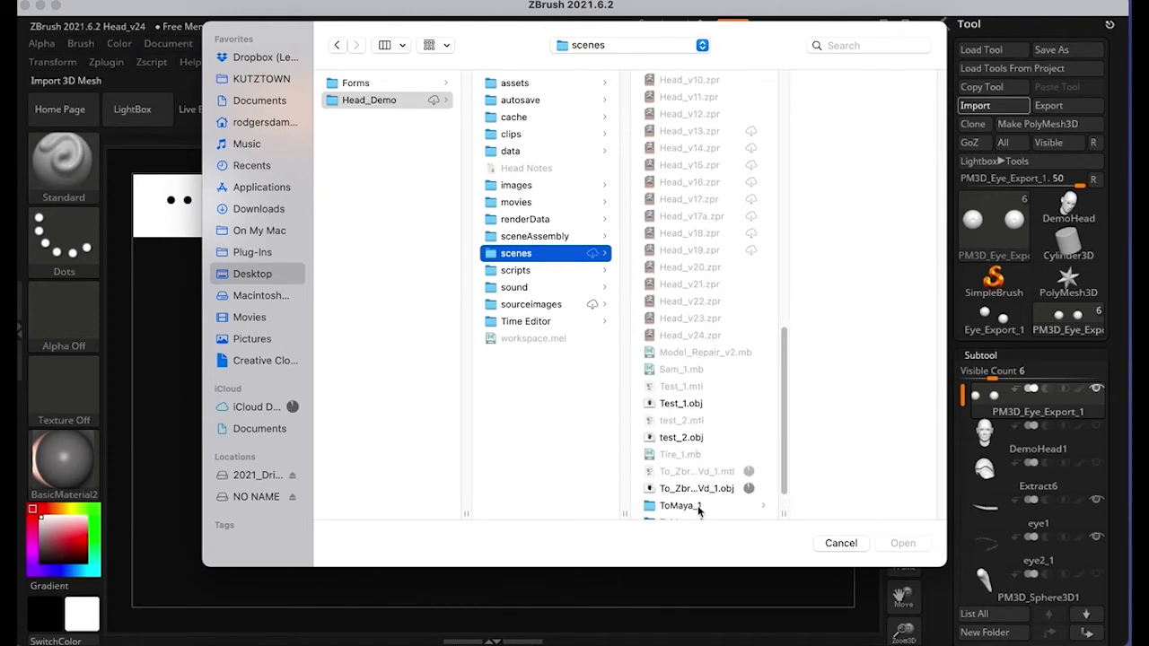
left_click(696, 489)
left_click(884, 542)
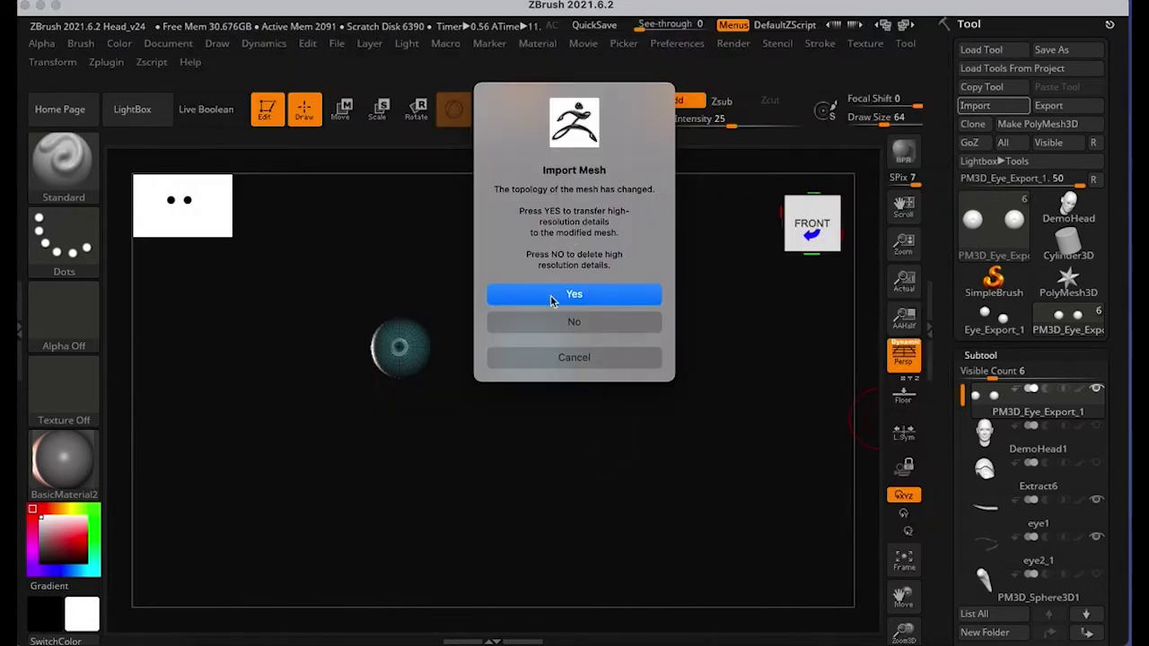
left_click(551, 297)
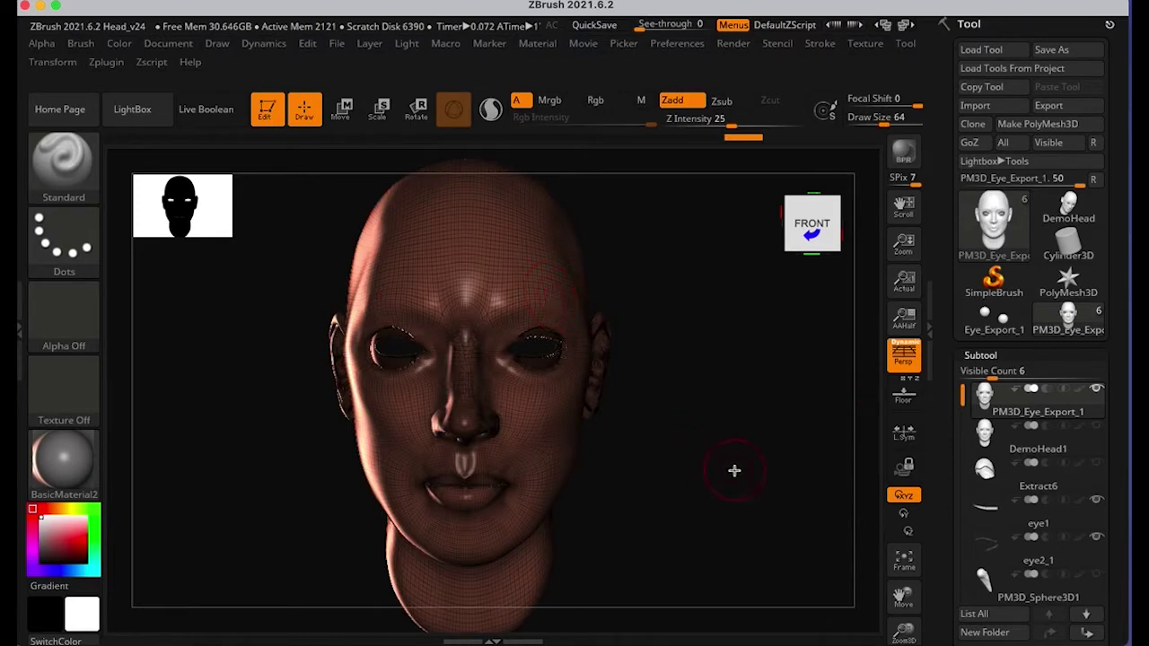
Step: Turn off the wireframe display on the imported head and examine its eye and ear areas up close
mouse_move(735, 473)
left_mouse_down()
mouse_move(654, 467)
mouse_move(732, 470)
mouse_move(710, 482)
mouse_move(679, 477)
left_mouse_up()
key("shift+f")
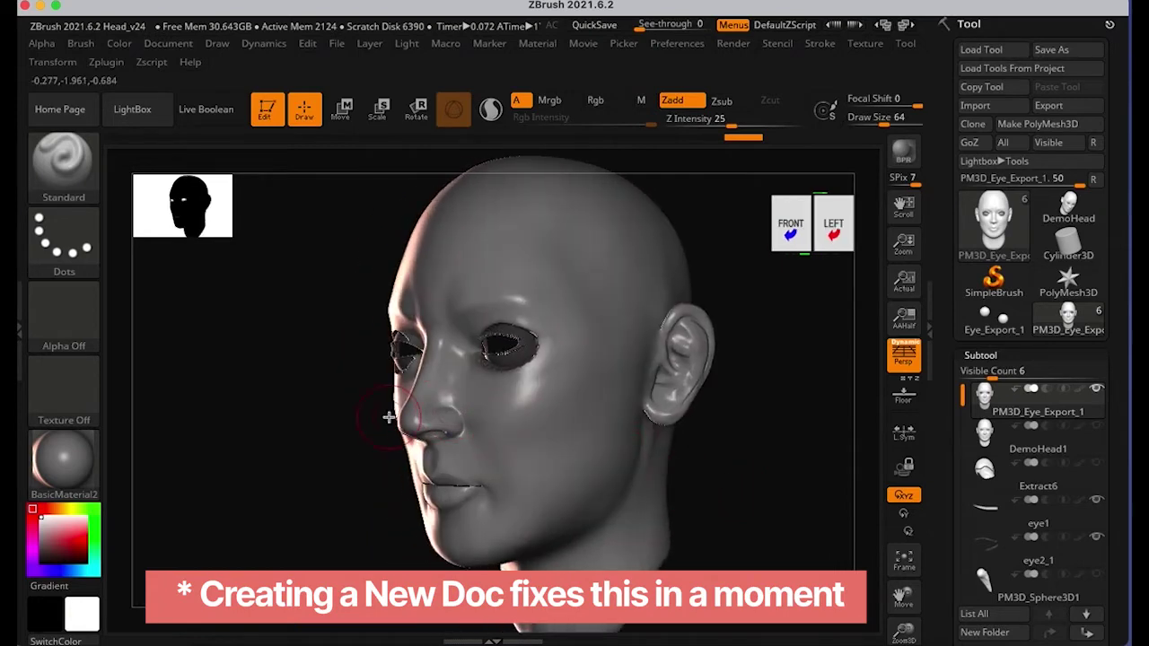
mouse_move(390, 419)
right_mouse_down("ctrl")
mouse_move(710, 401)
mouse_move(291, 413)
right_mouse_up("ctrl")
left_click_drag(290, 413, 416, 462)
mouse_move(416, 463)
right_mouse_down("alt")
mouse_move(398, 464)
mouse_move(613, 467)
mouse_move(393, 464)
right_mouse_up("alt")
Step: Create a new document without saving changes to the current one
left_click(167, 43)
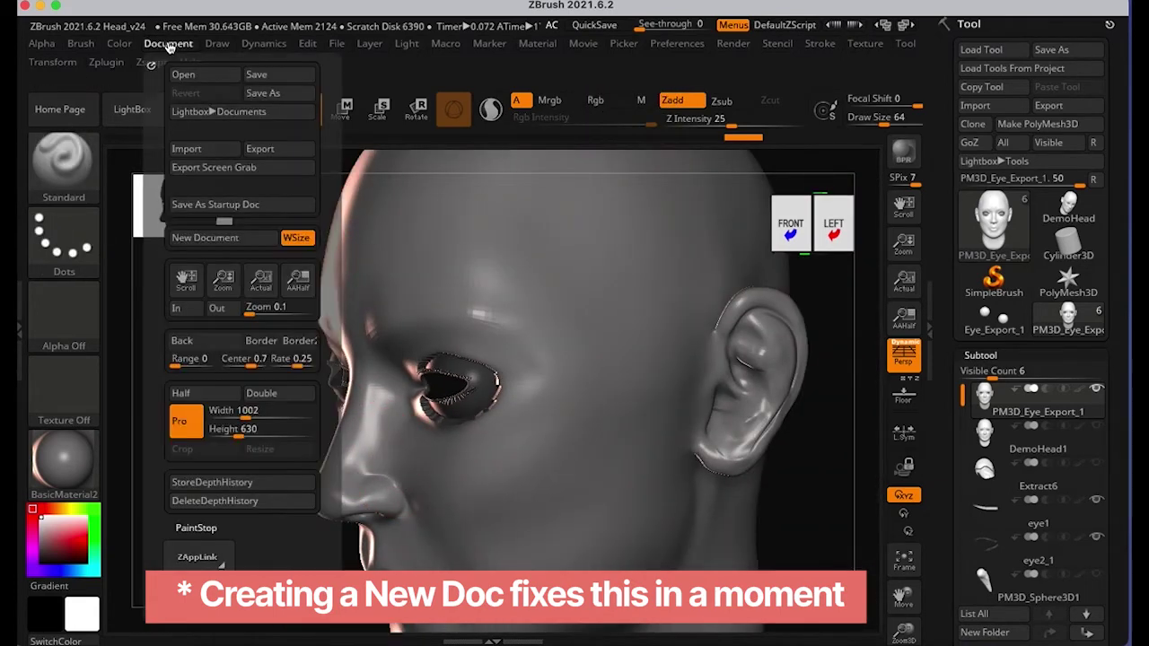
left_click(204, 238)
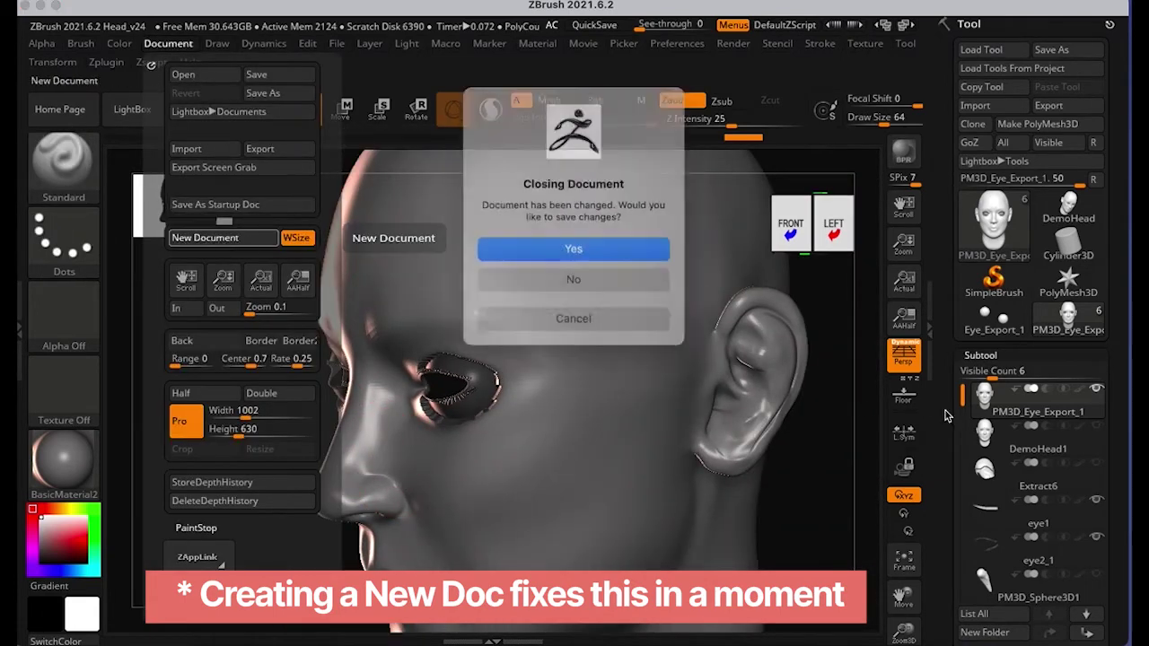
left_click(585, 272)
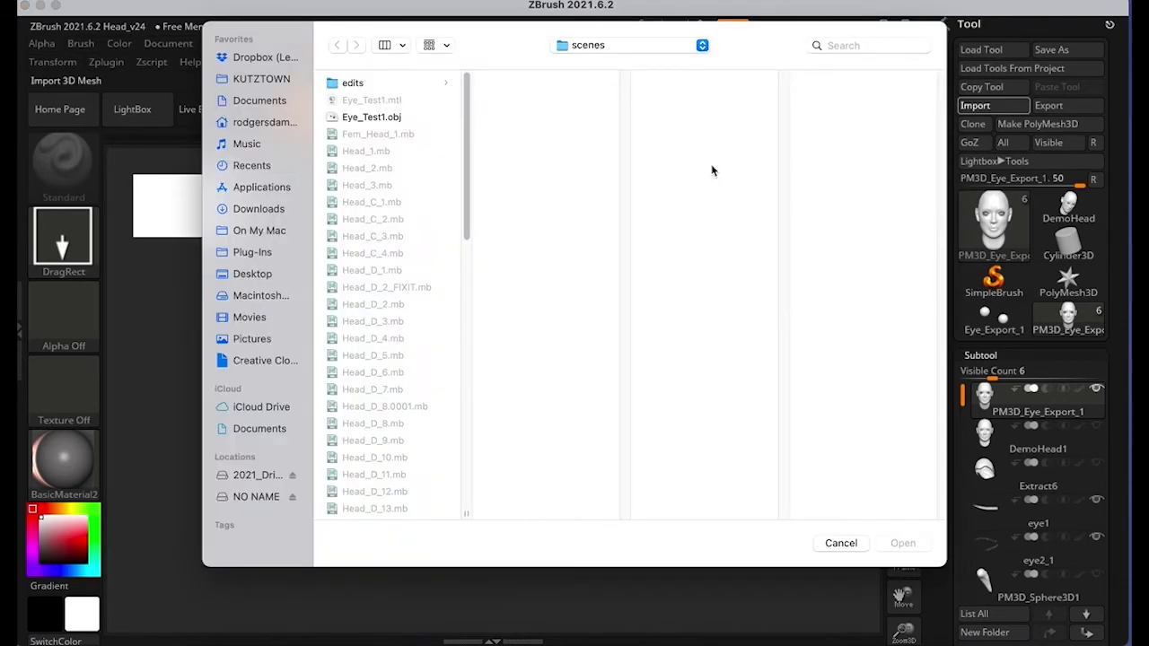
Step: Import To_Zbrush_UVd_1.obj again from the scenes folder
scroll(413, 289, "down", 15)
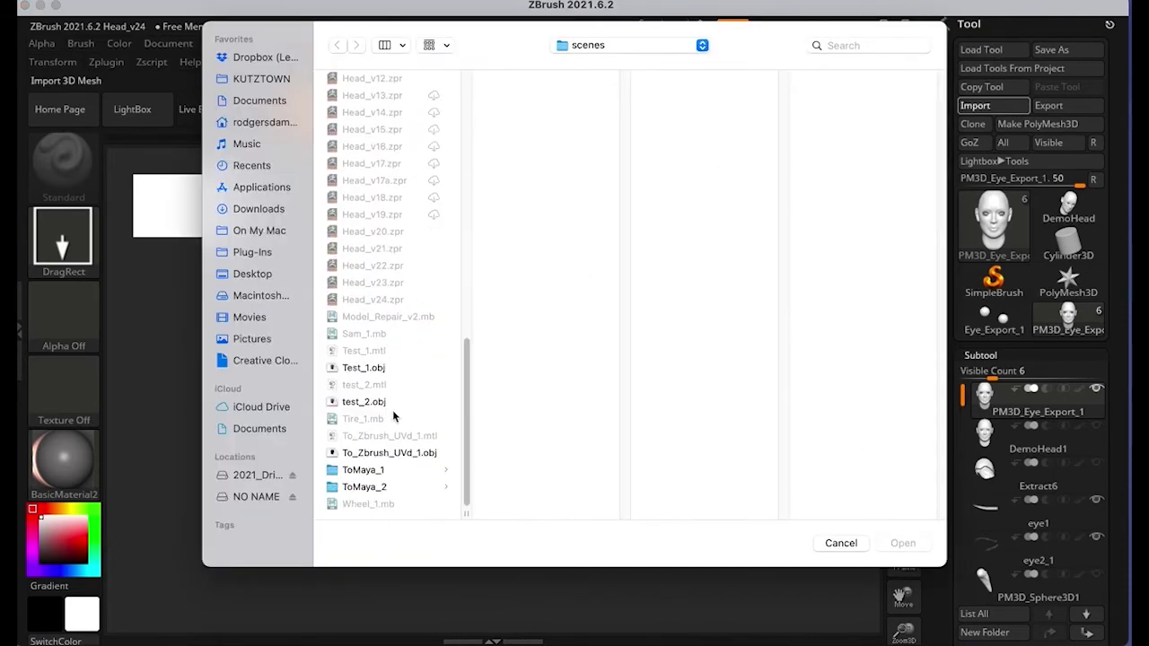
left_click(382, 453)
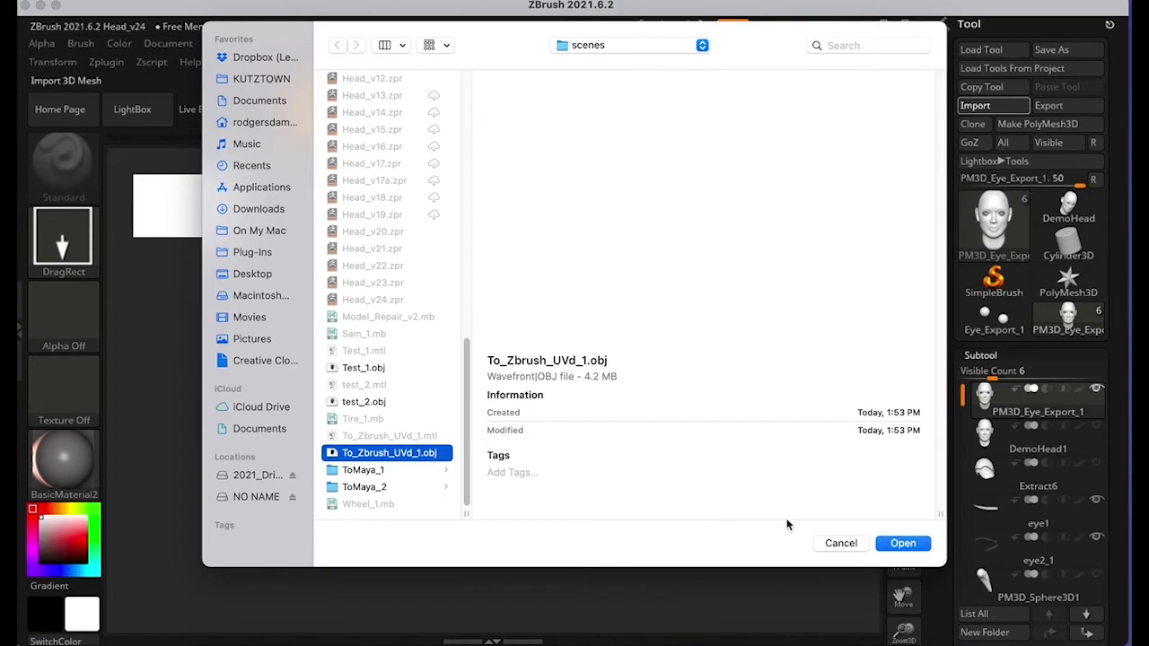
left_click(889, 546)
Step: Draw the imported head on the new canvas, enter Edit mode, frame it and examine the face from a three-quarter view
mouse_move(497, 156)
left_mouse_down()
mouse_move(542, 415)
mouse_move(525, 422)
left_mouse_up()
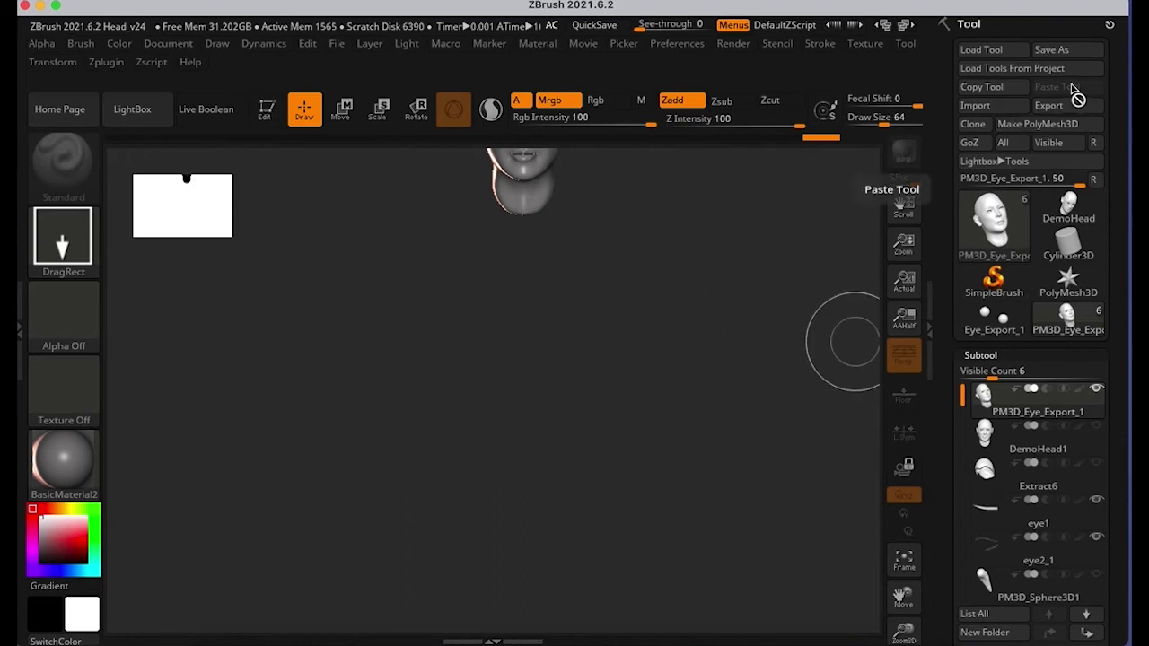
mouse_move(999, 240)
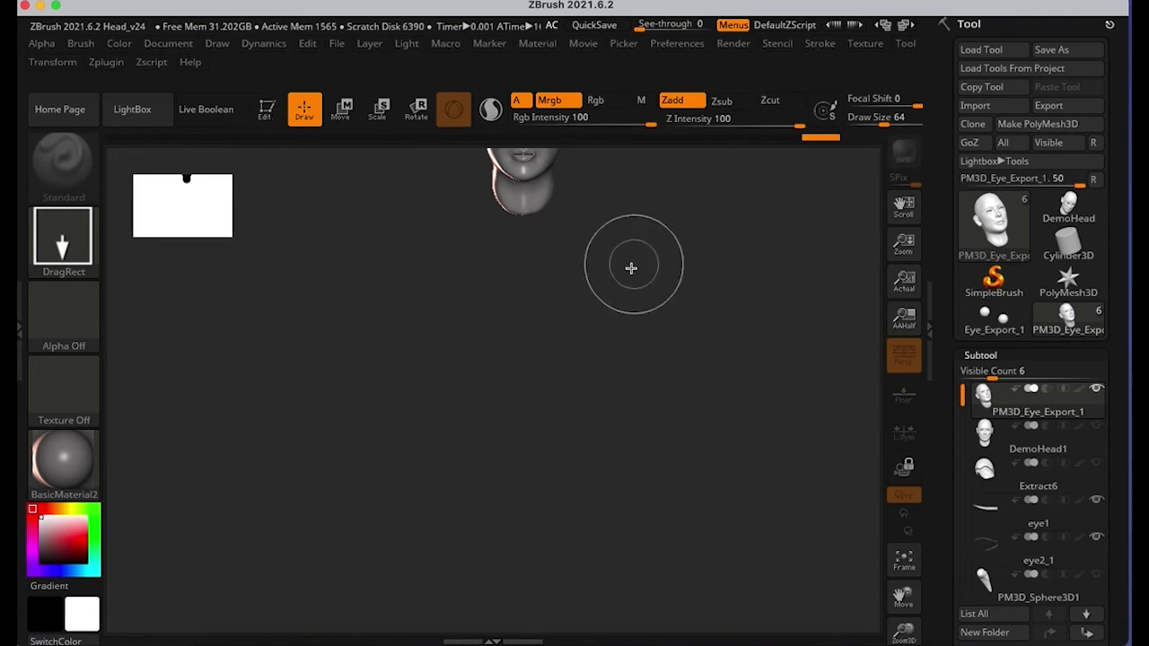
left_click(267, 109)
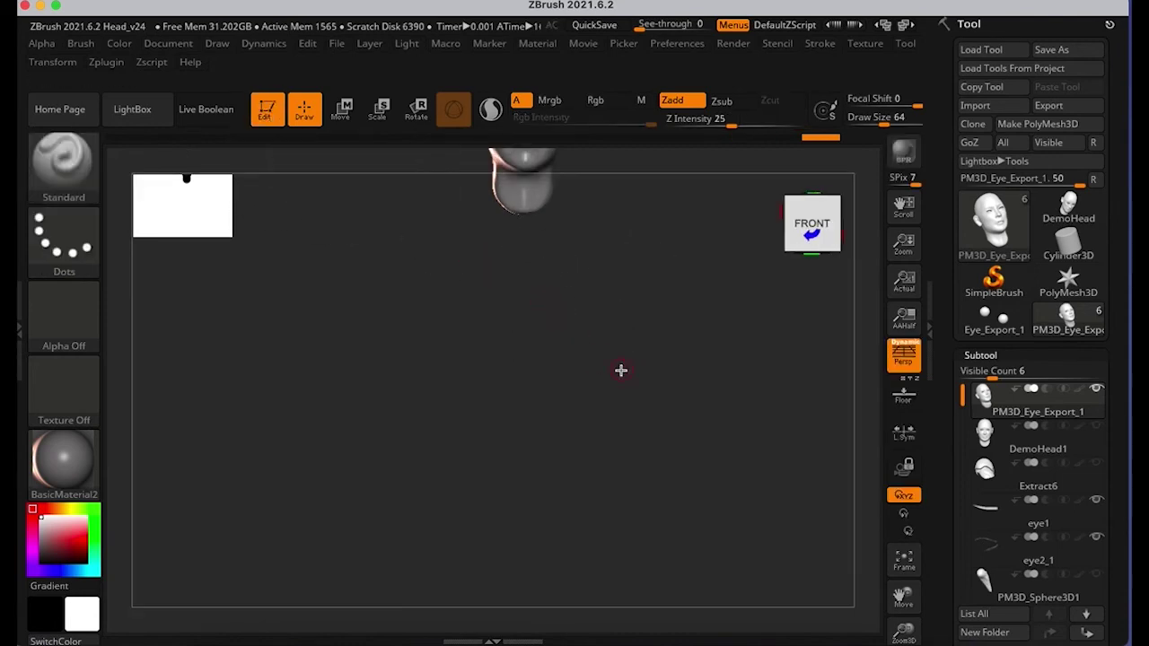
key("f")
left_click_drag(748, 484, 703, 492)
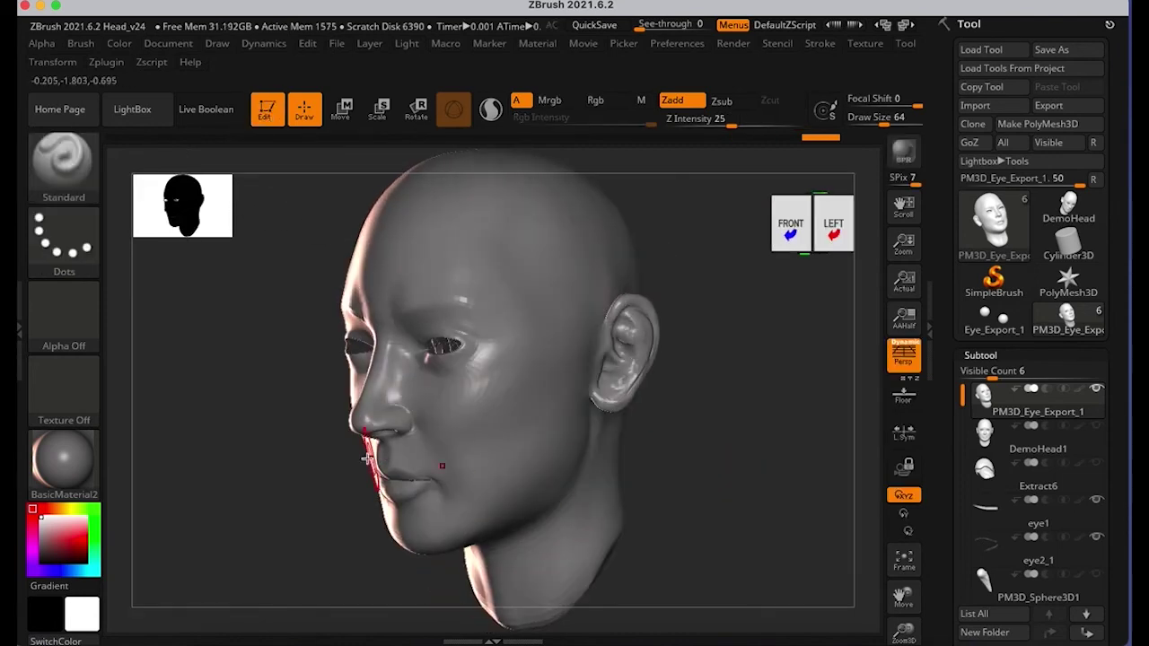
left_click_drag(314, 435, 303, 431)
right_click_drag(302, 431, 493, 439, "ctrl")
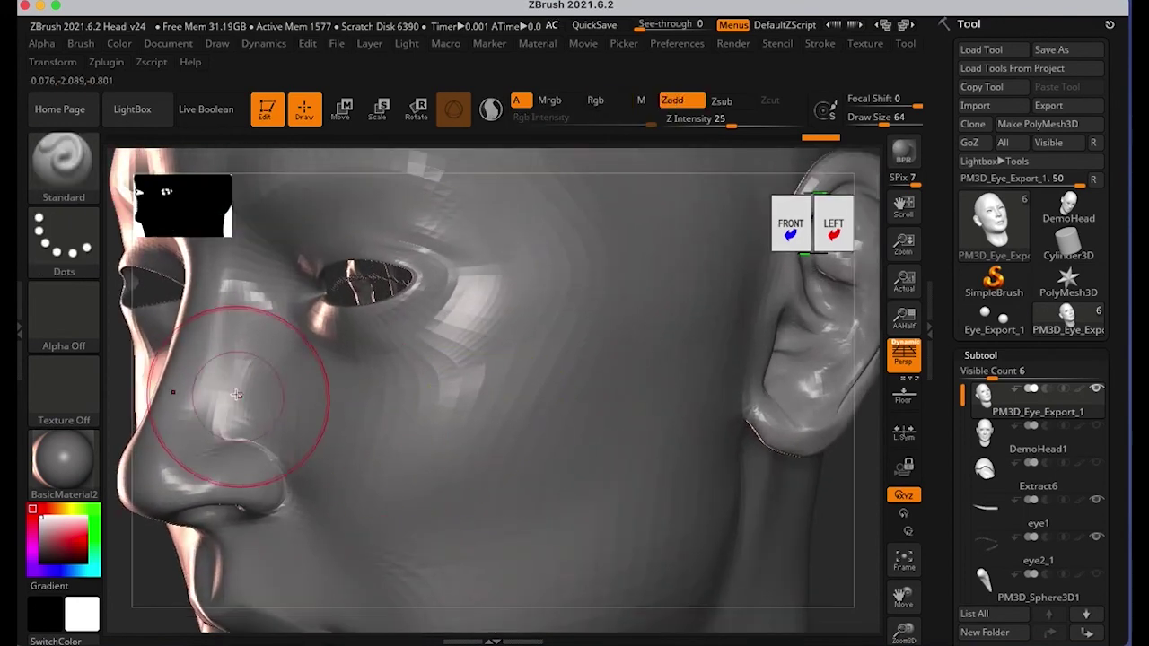